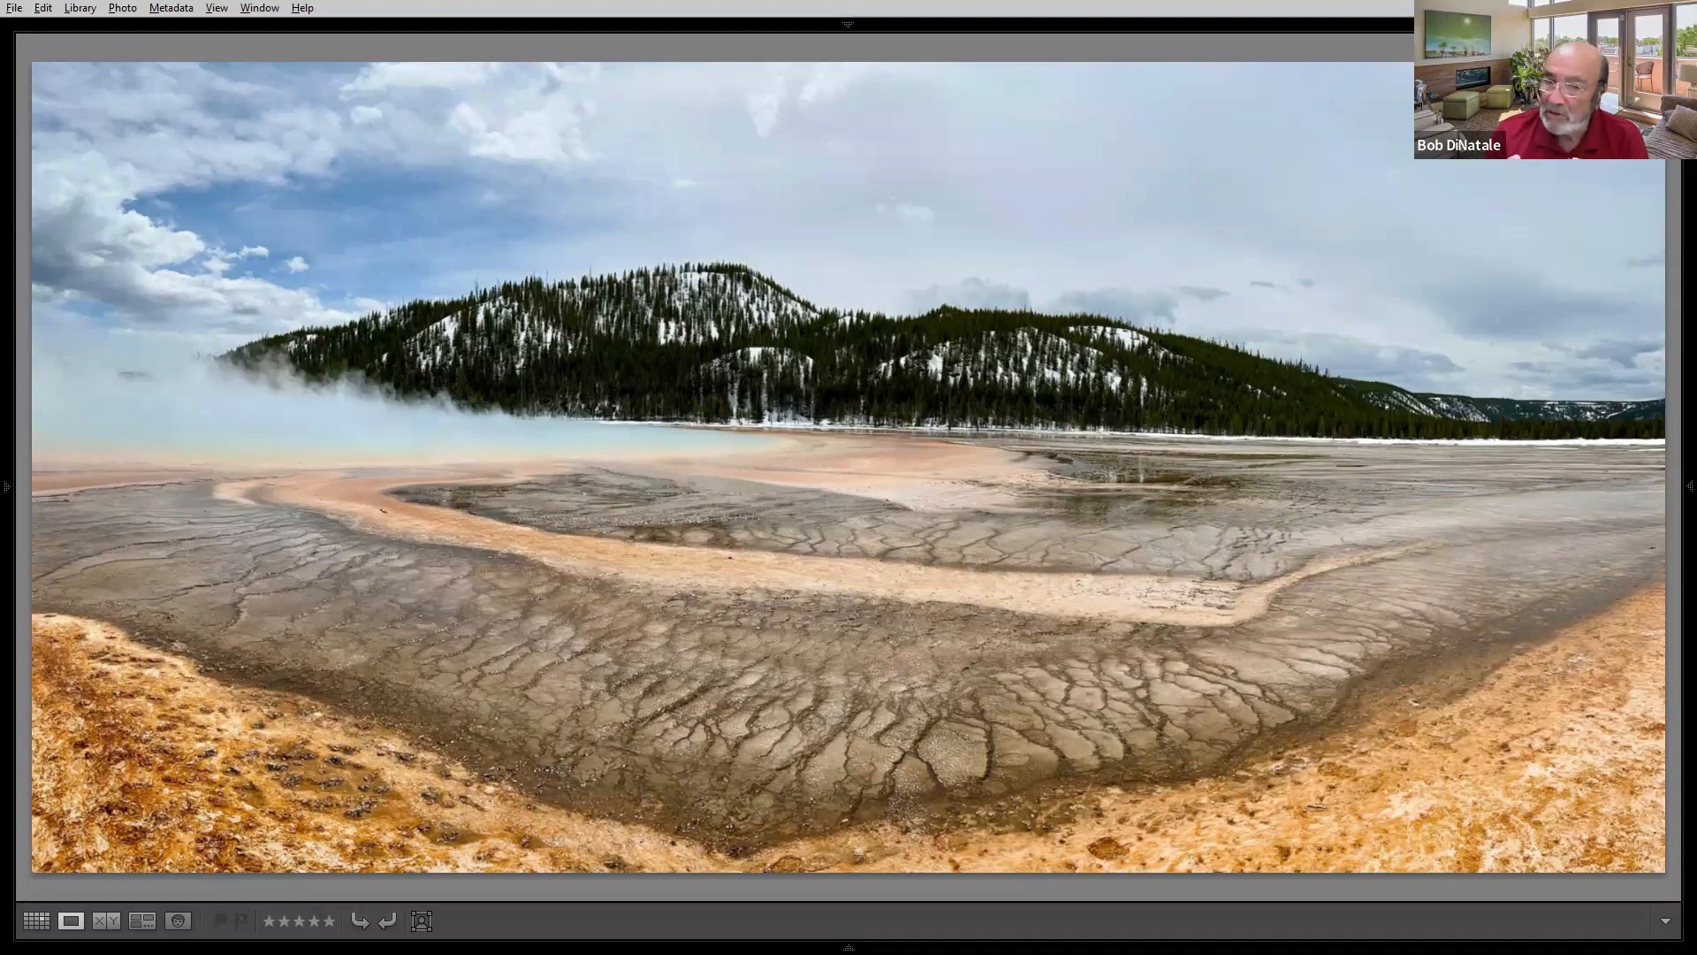
- Advance to the mosque ceiling image, flag it as a pick and give it a two-star rating
{"action": "key", "text": "Right"}
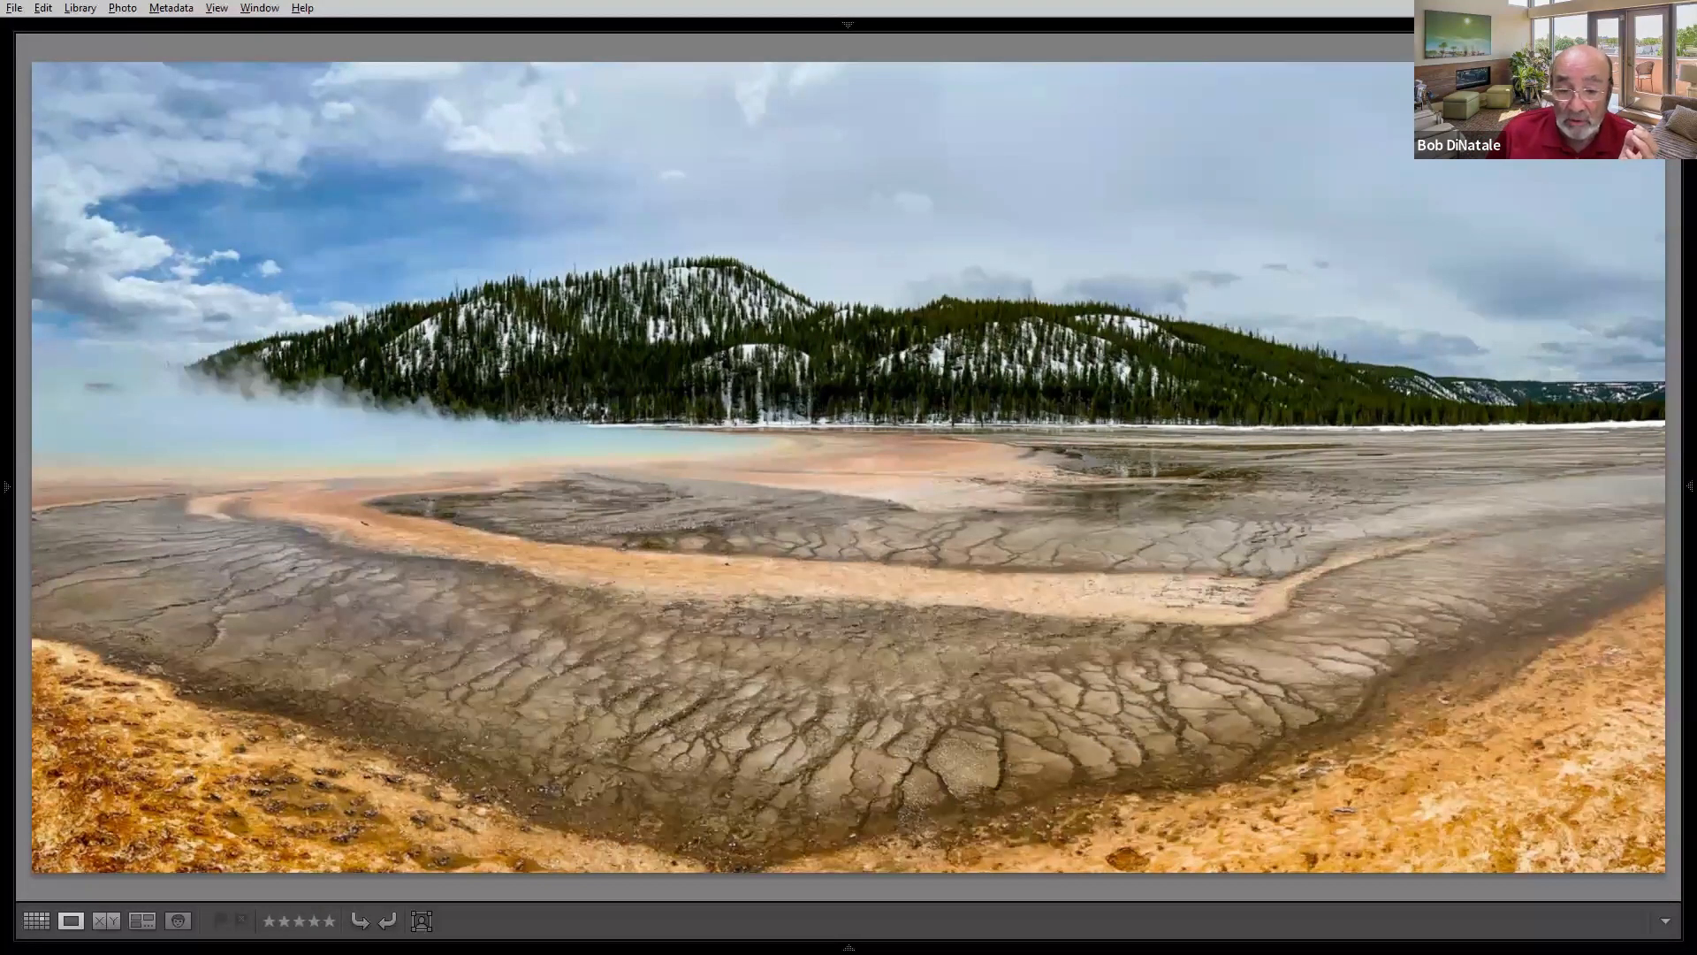
{"action": "key", "text": "Right"}
{"action": "key", "text": "p"}
{"action": "key", "text": "2"}
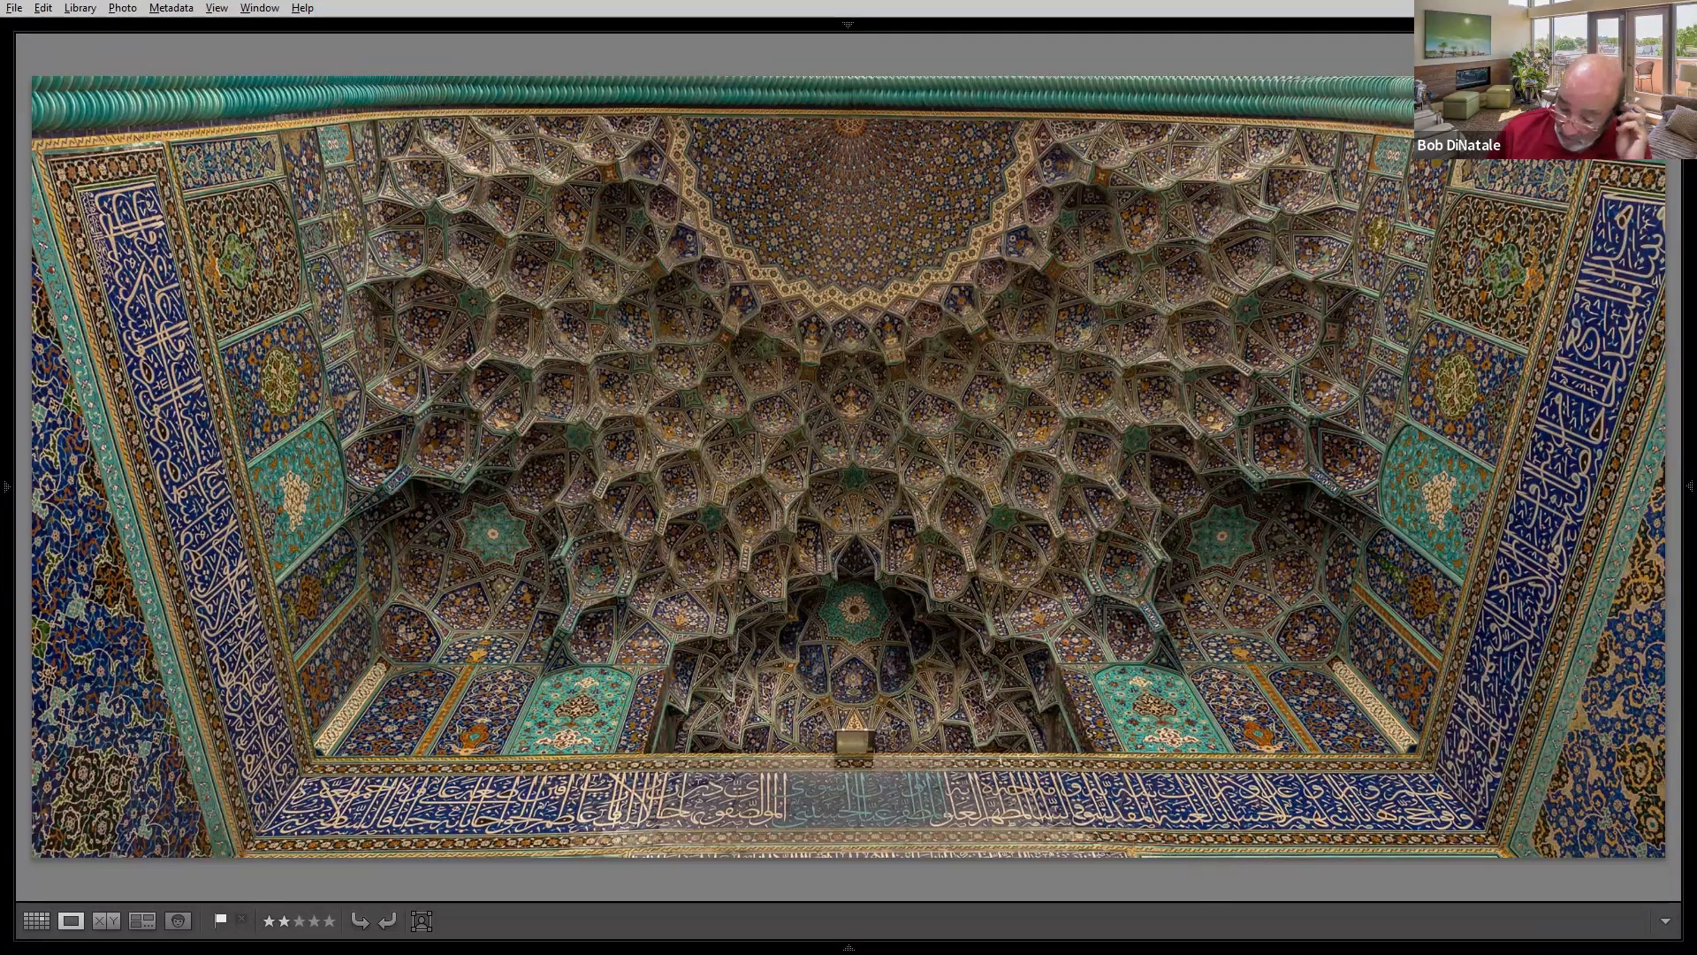
- Step through the following images and open the mosque ceiling virtual copy in the Develop module
{"action": "key", "text": "Right"}
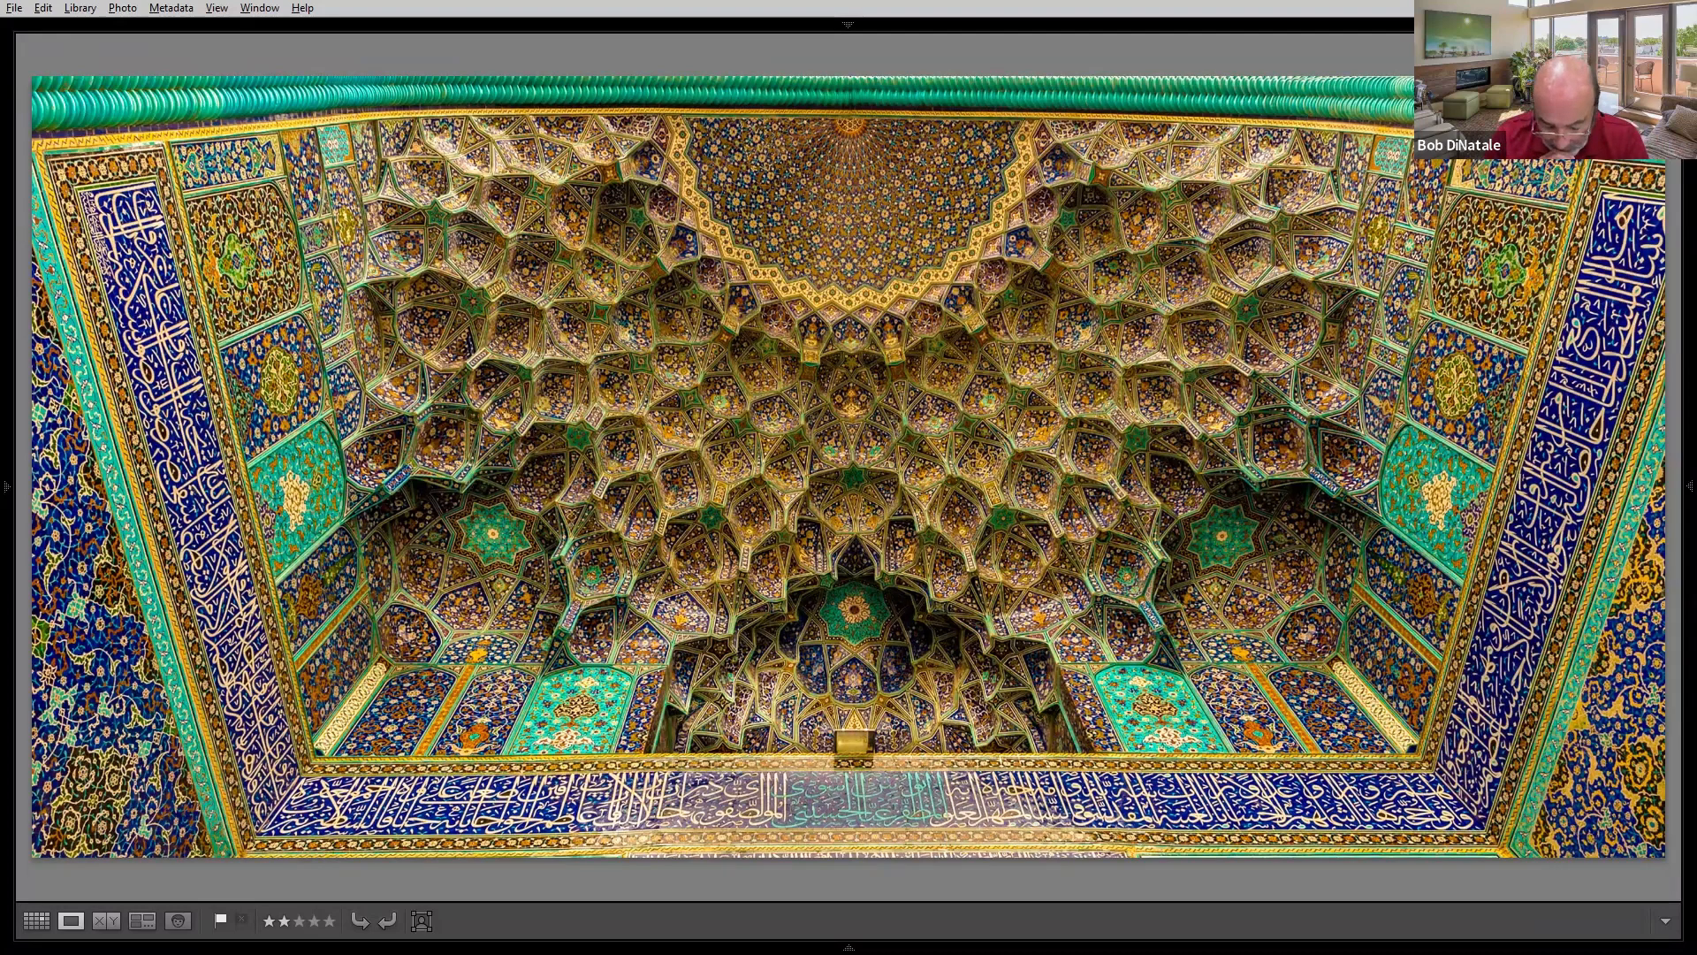
{"action": "key", "text": "Right"}
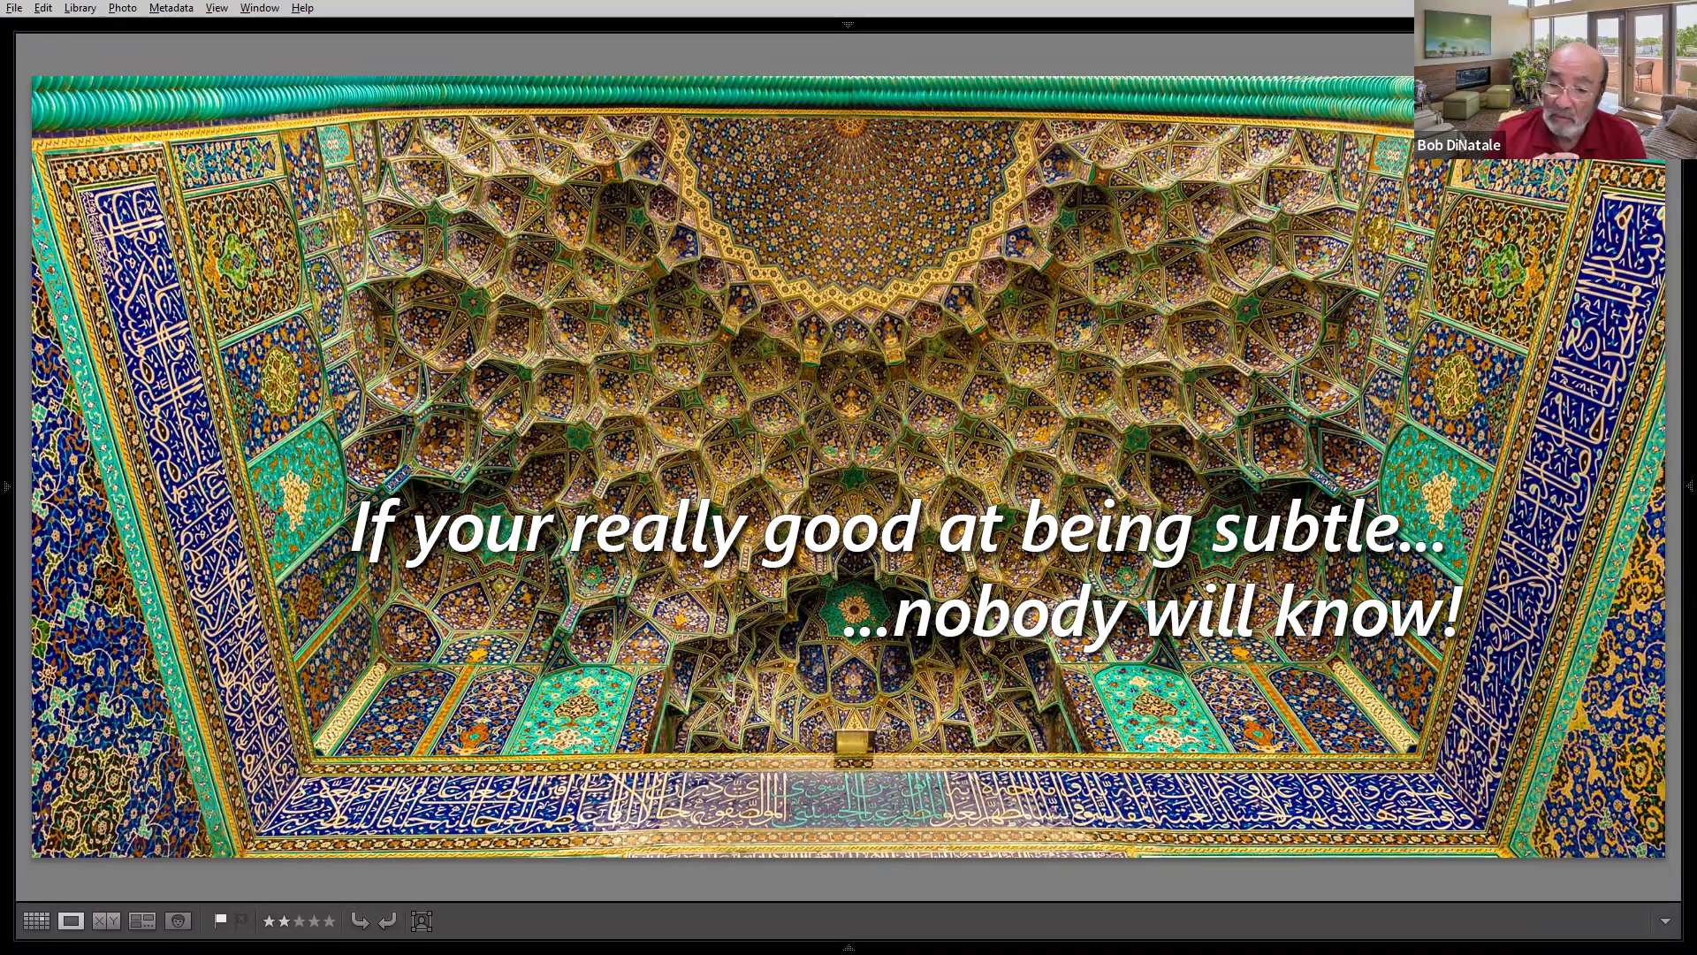
{"action": "key", "text": "Right"}
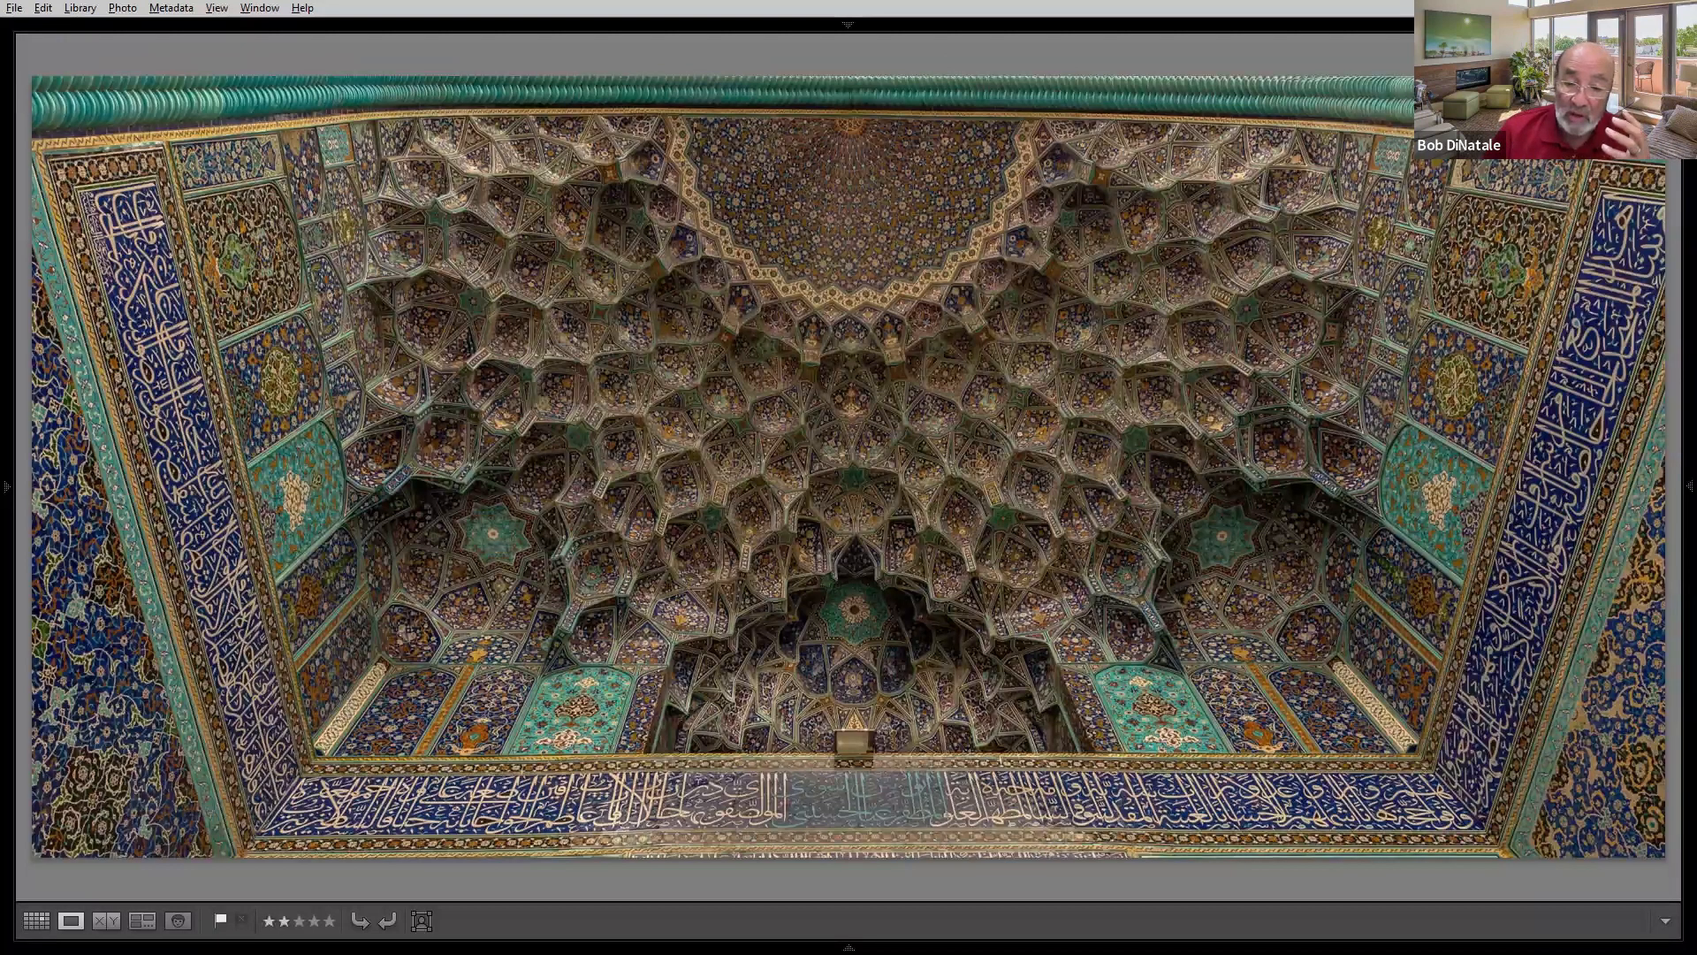
{"action": "key", "text": "Right"}
{"action": "key", "text": "d"}
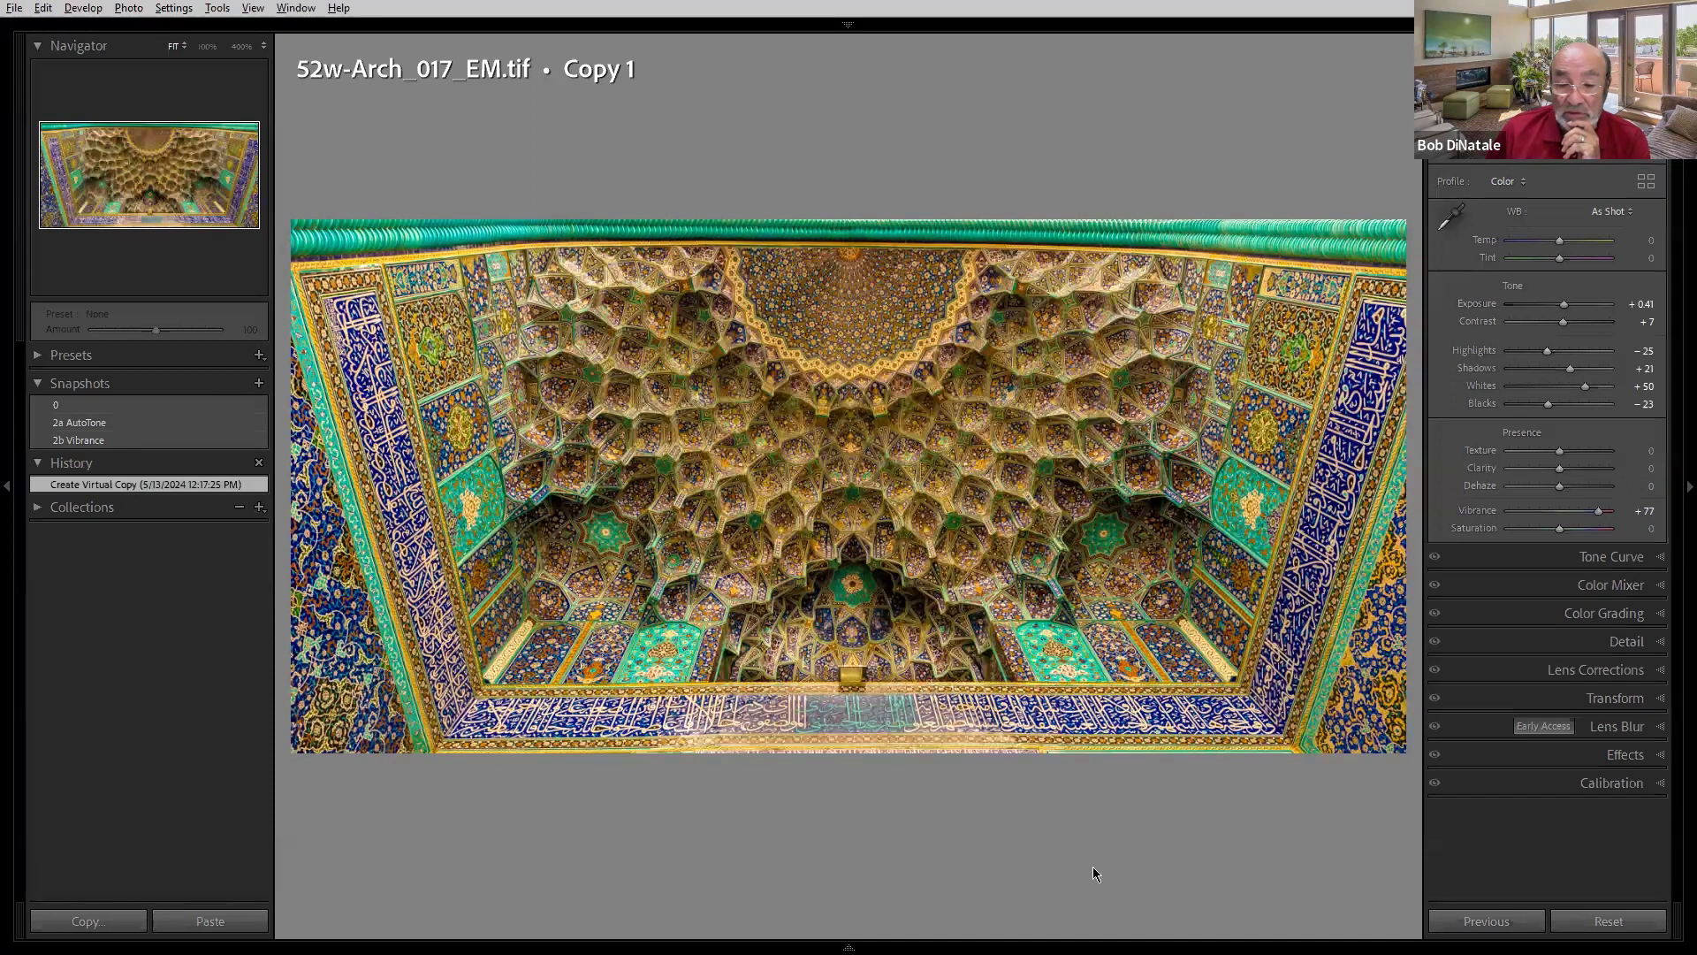
- Compare the original 0 snapshot with the 2a AutoTone snapshot on the virtual copy
{"action": "left_click", "coordinate": [93, 406]}
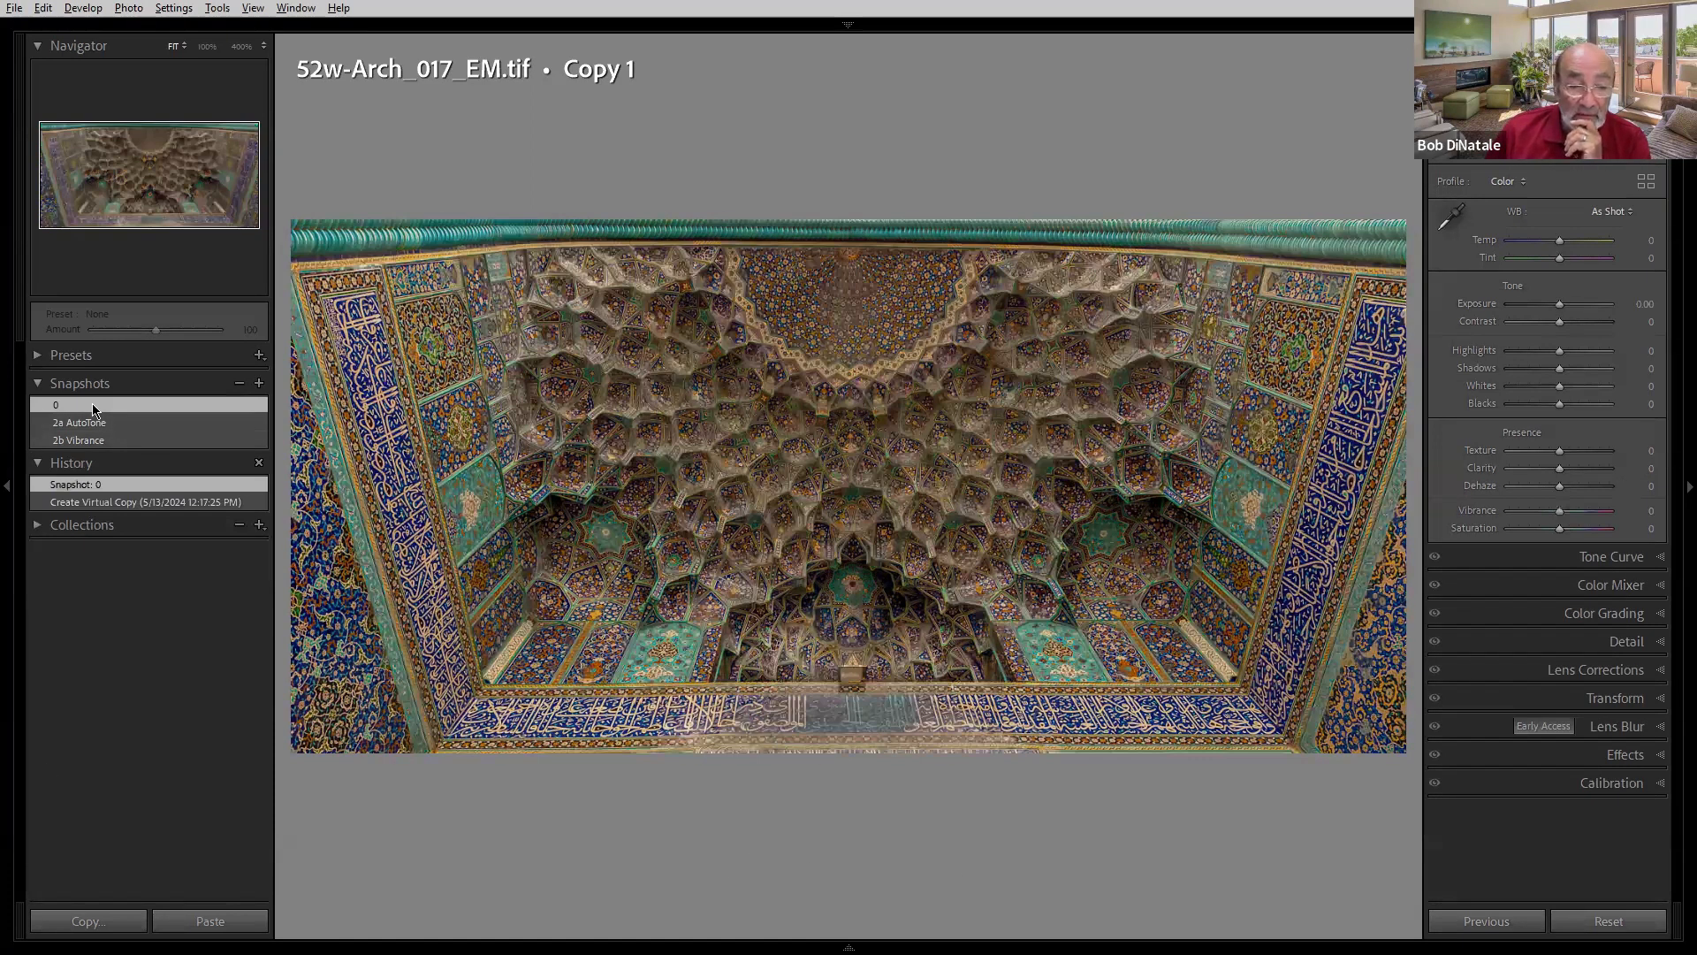
{"action": "left_click", "coordinate": [90, 417]}
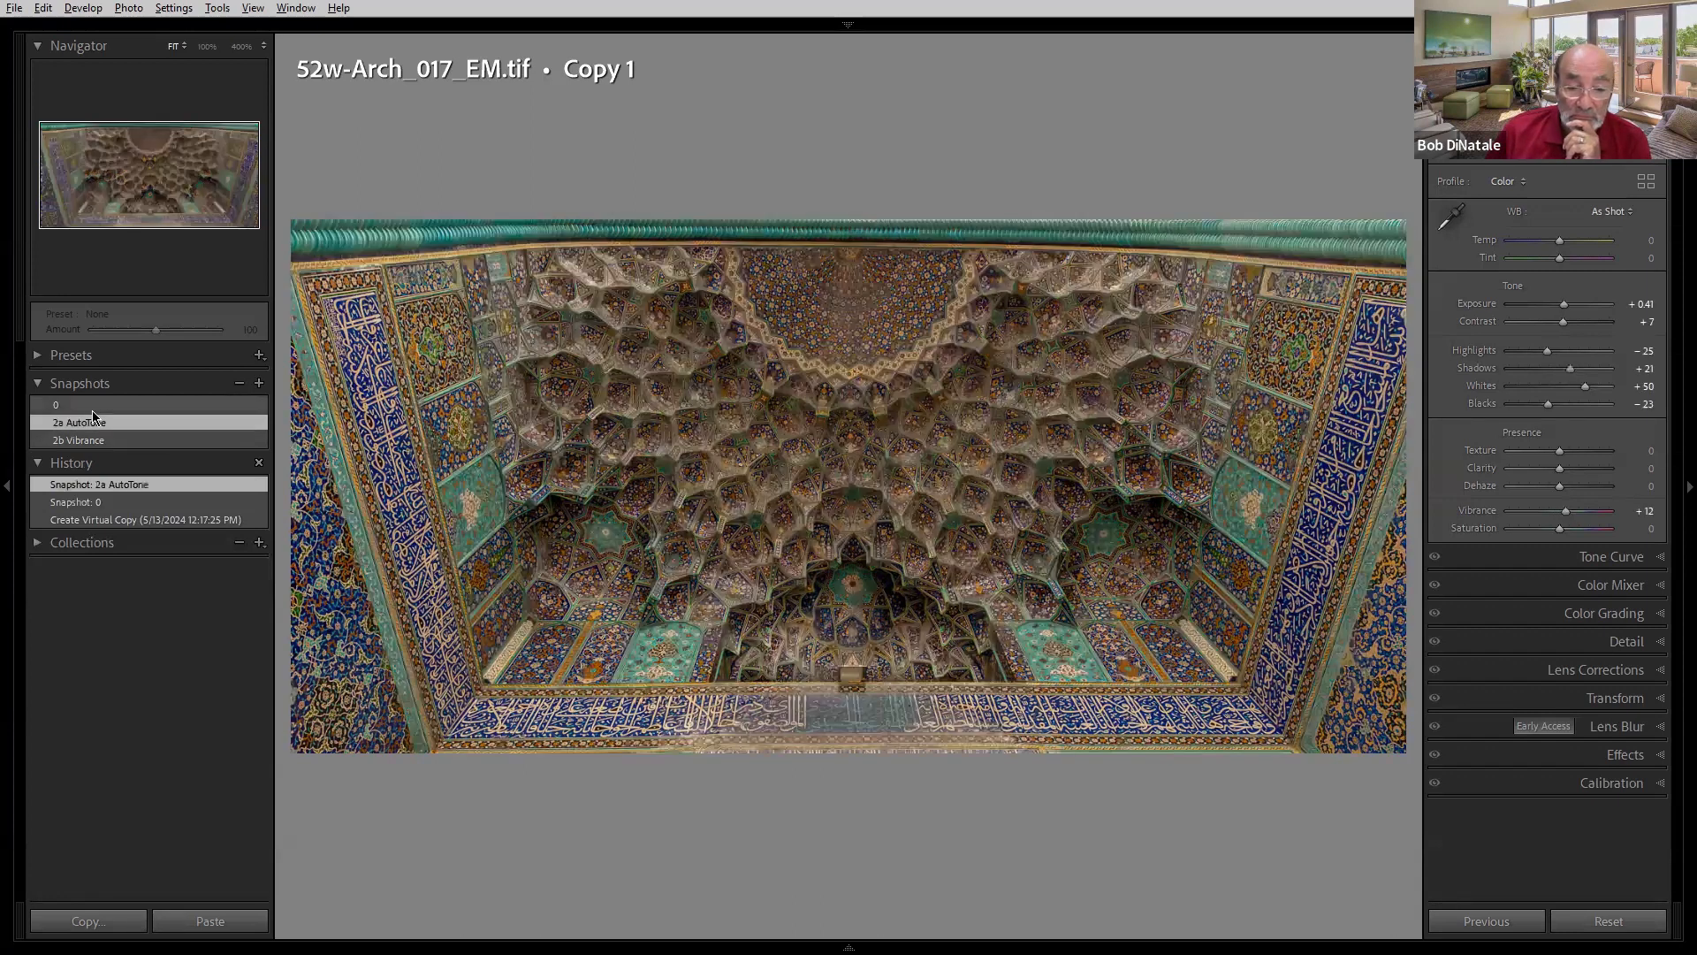
{"action": "left_click", "coordinate": [99, 403]}
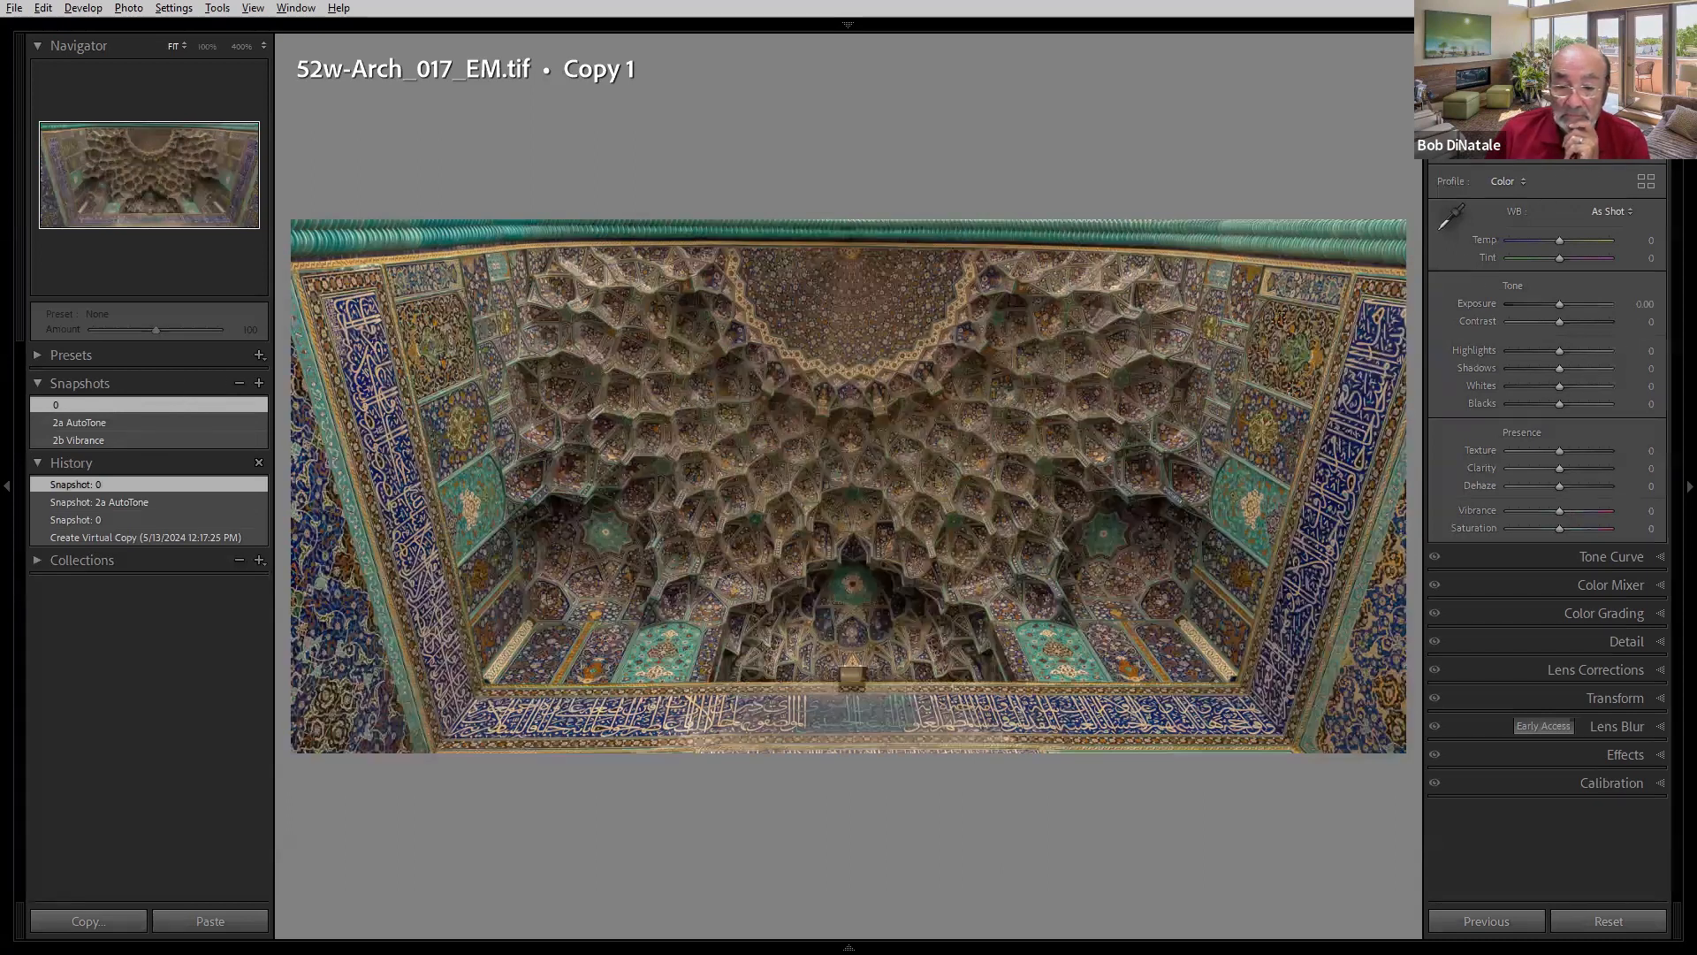
- Apply Auto settings, then step back through the history states to the Create Virtual Copy state
{"action": "key", "text": "ctrl+u"}
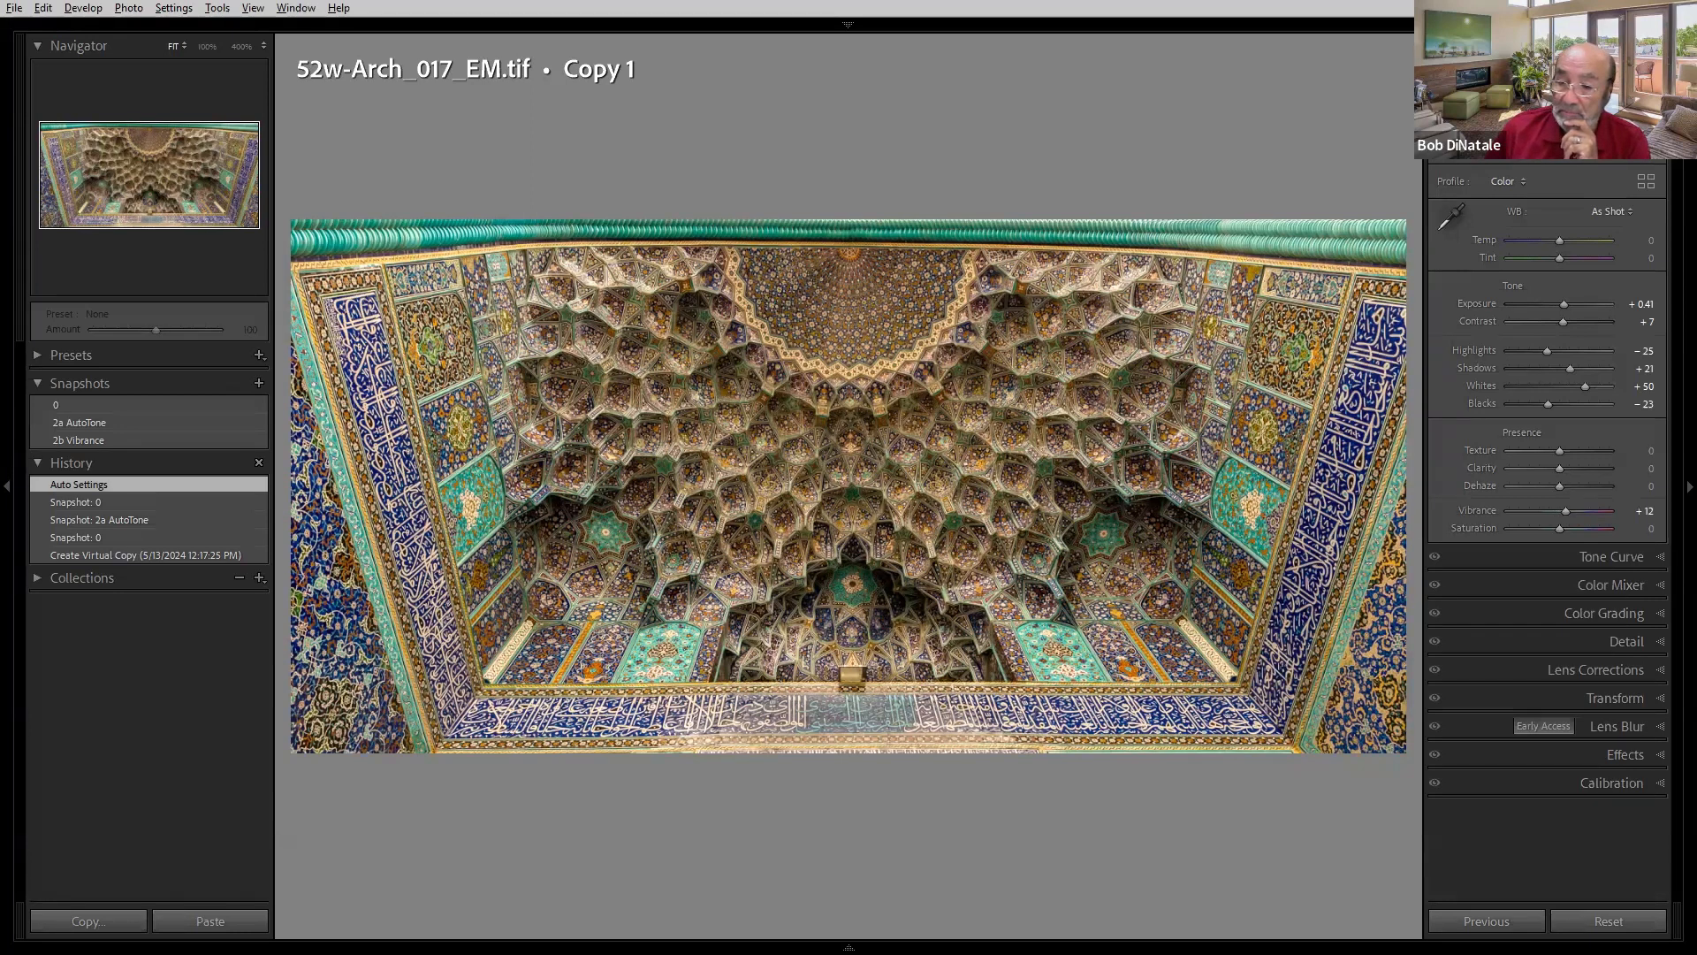
{"action": "scroll", "coordinate": [1547, 530], "scroll_direction": "up", "scroll_amount": 3}
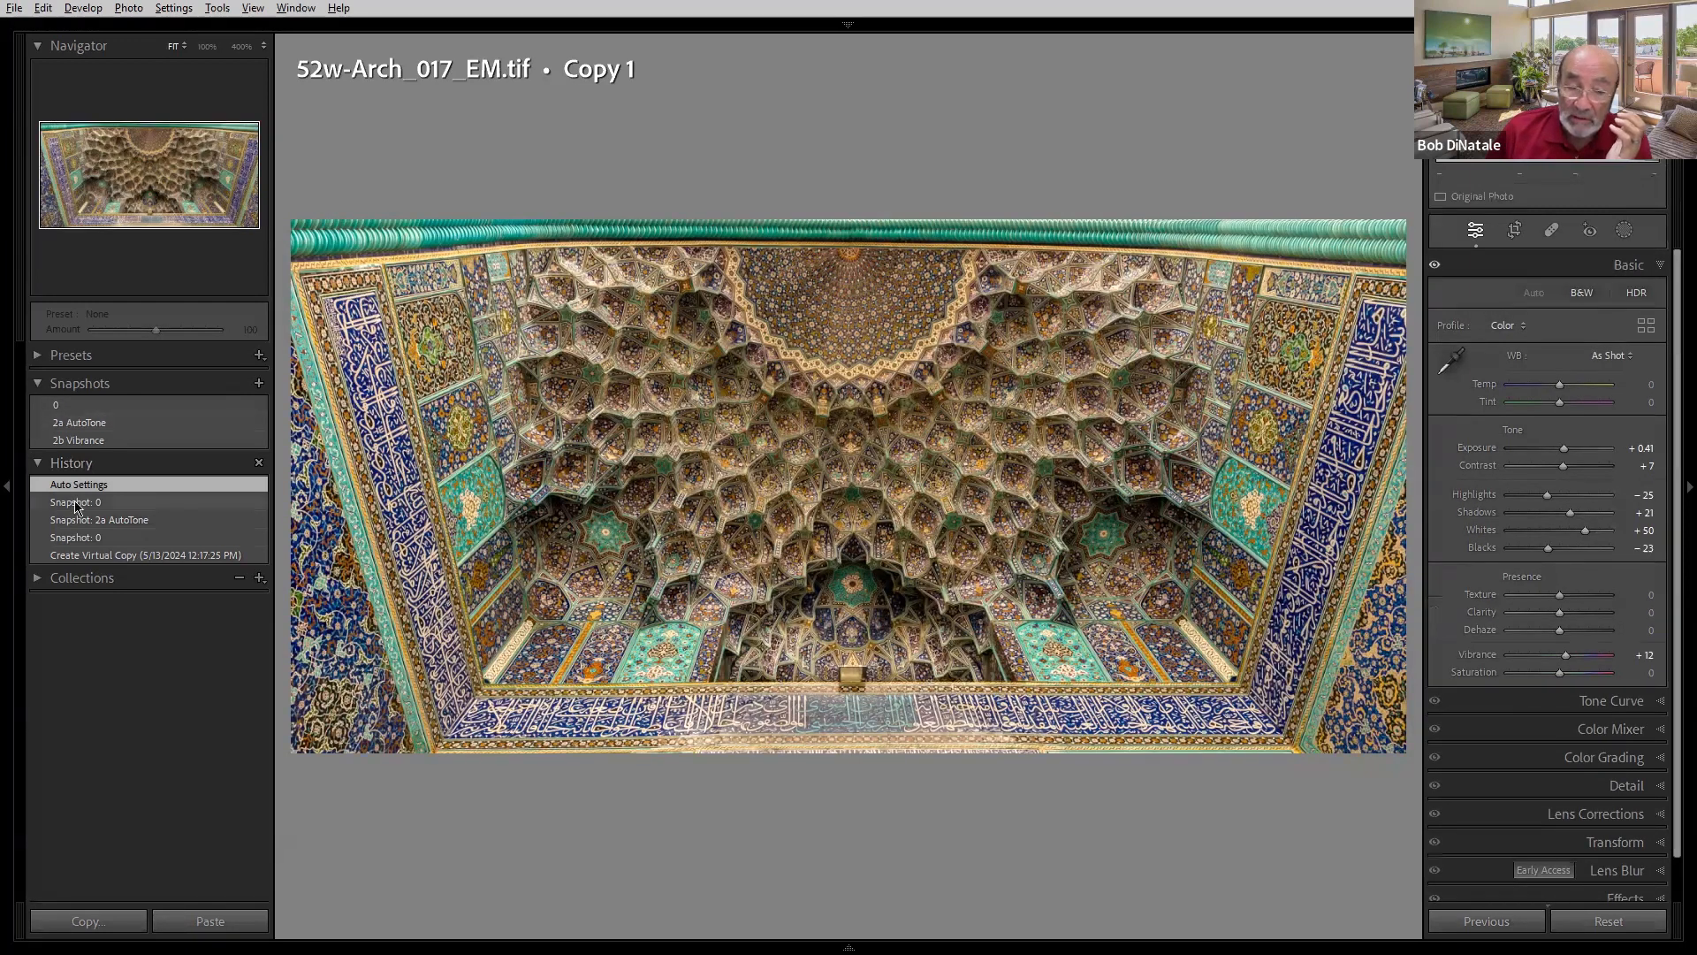
{"action": "left_click", "coordinate": [76, 519]}
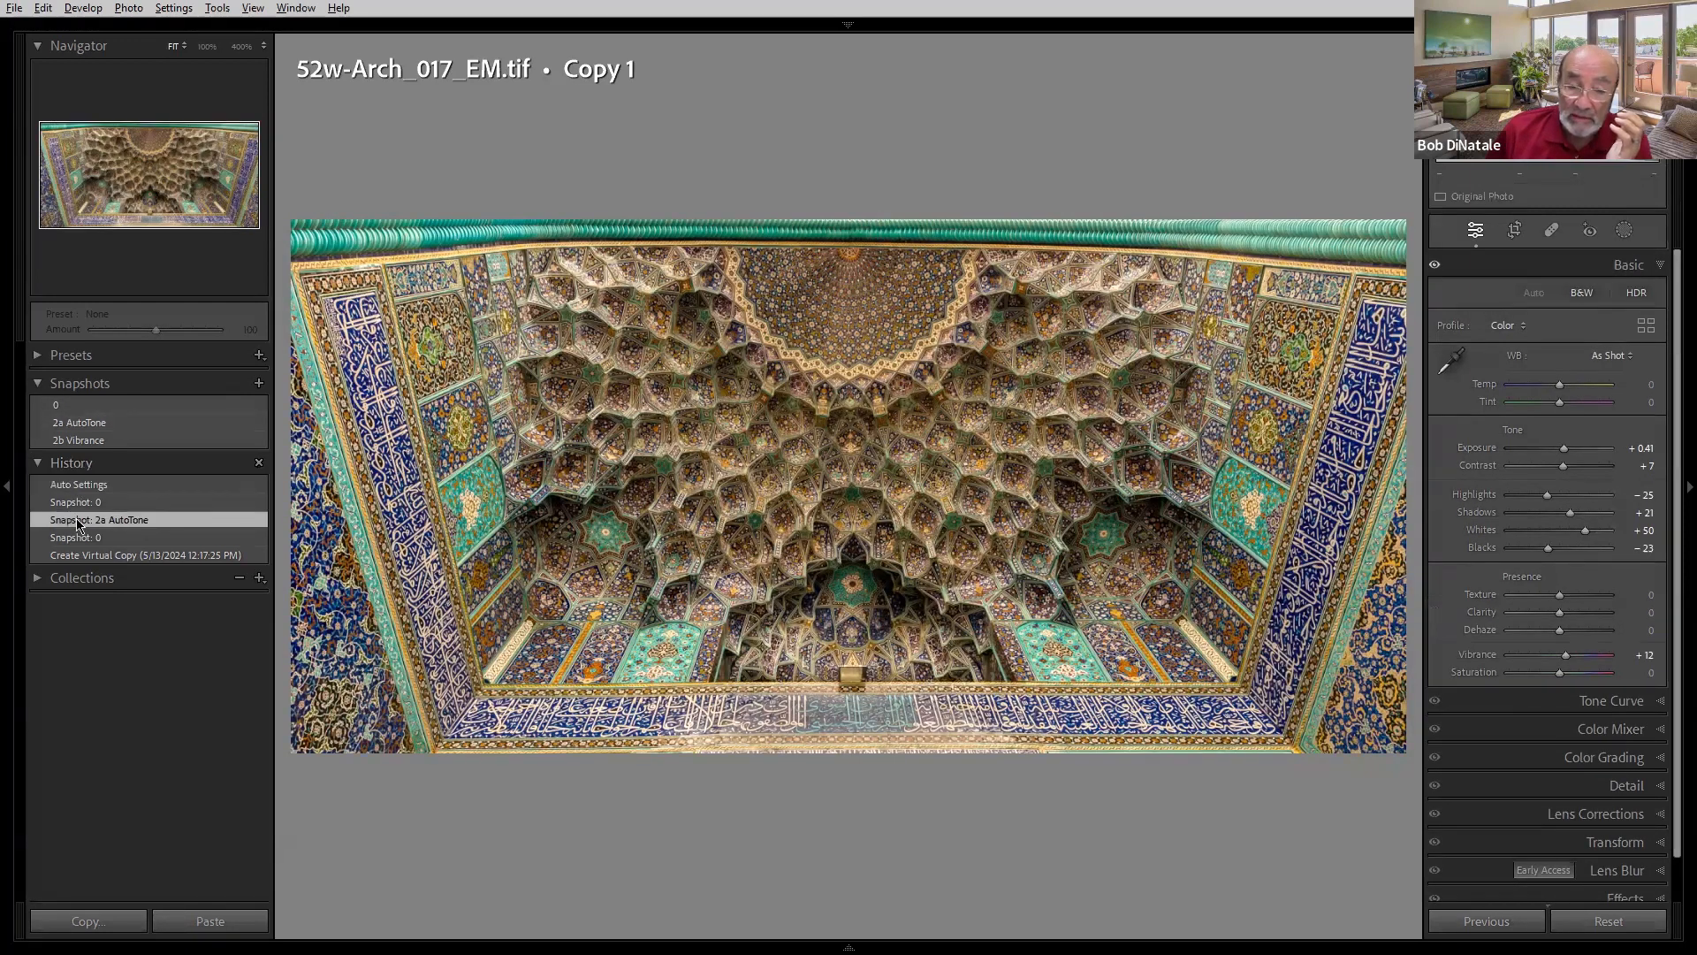
{"action": "left_click", "coordinate": [76, 538]}
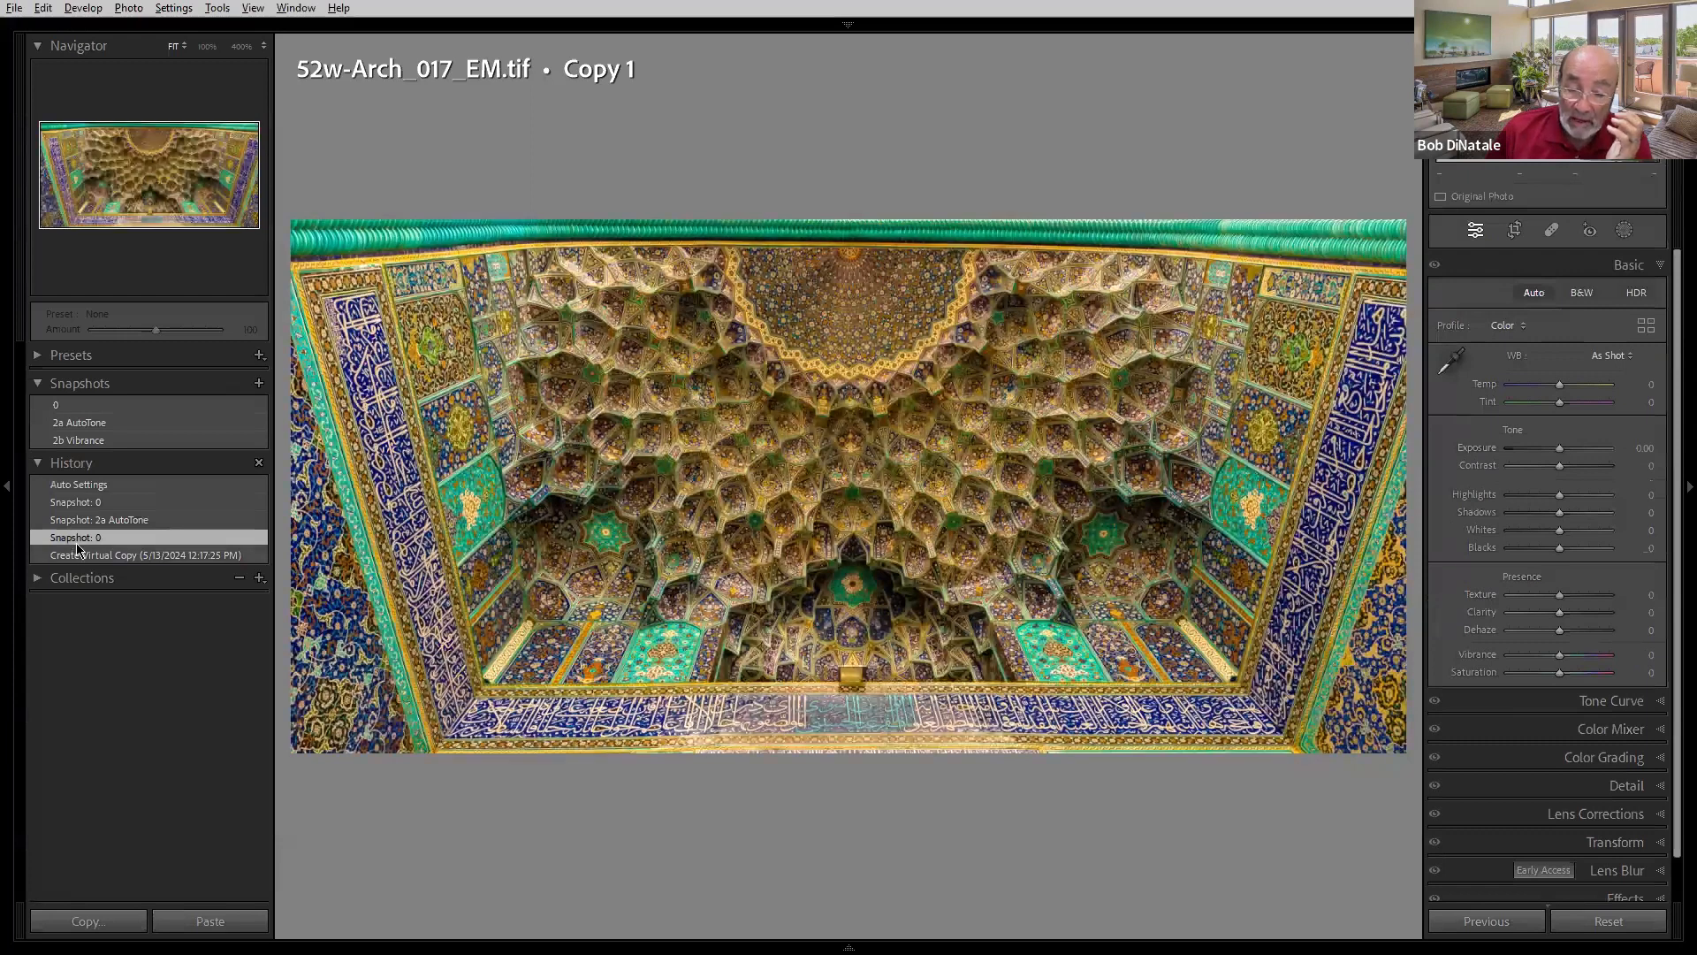
{"action": "left_click", "coordinate": [80, 554]}
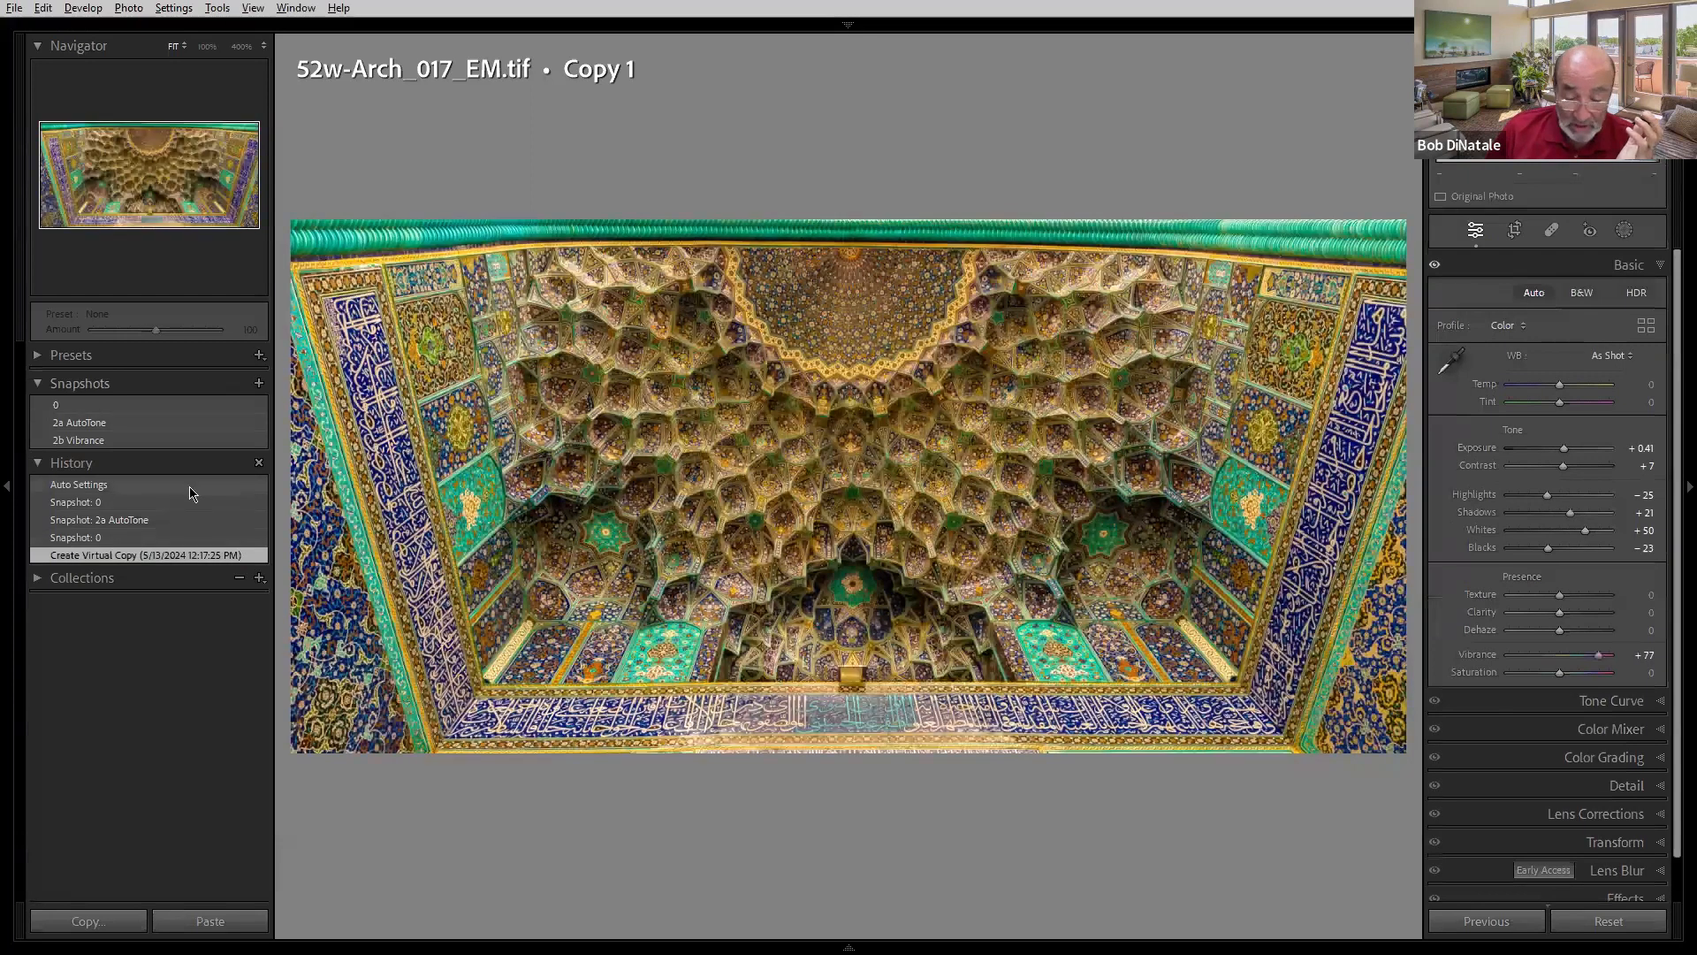
- Toggle between the 0 and 2a AutoTone snapshots to compare the before and after versions
{"action": "left_click", "coordinate": [116, 404]}
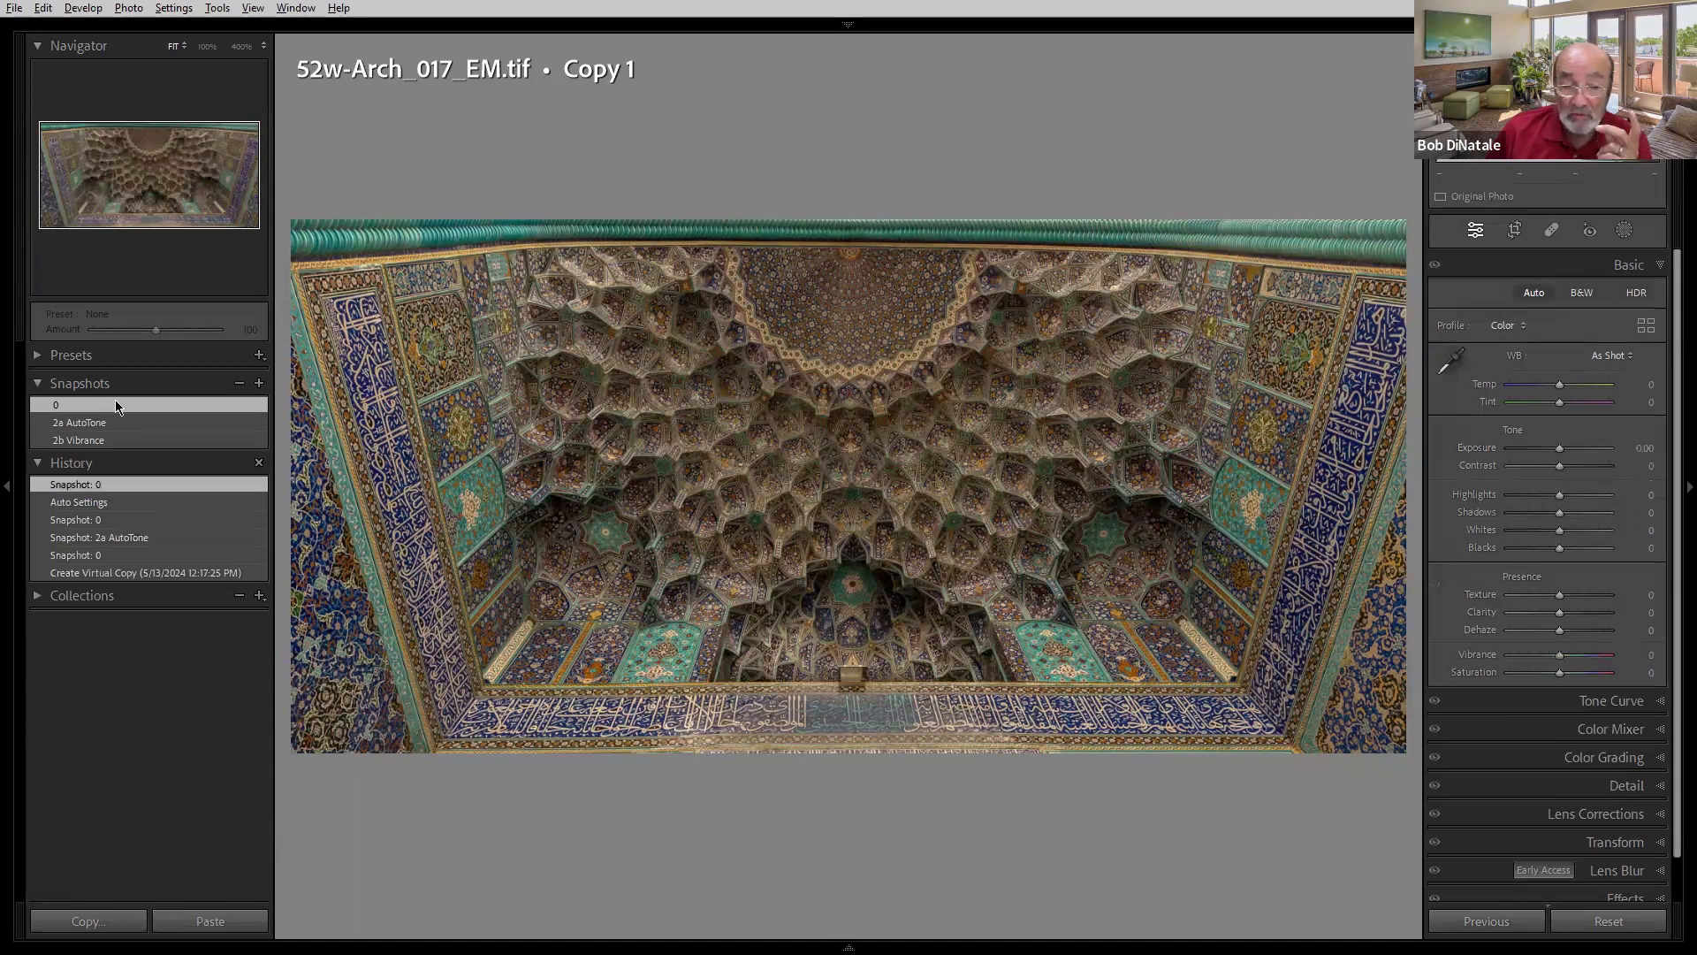
{"action": "left_click", "coordinate": [119, 421]}
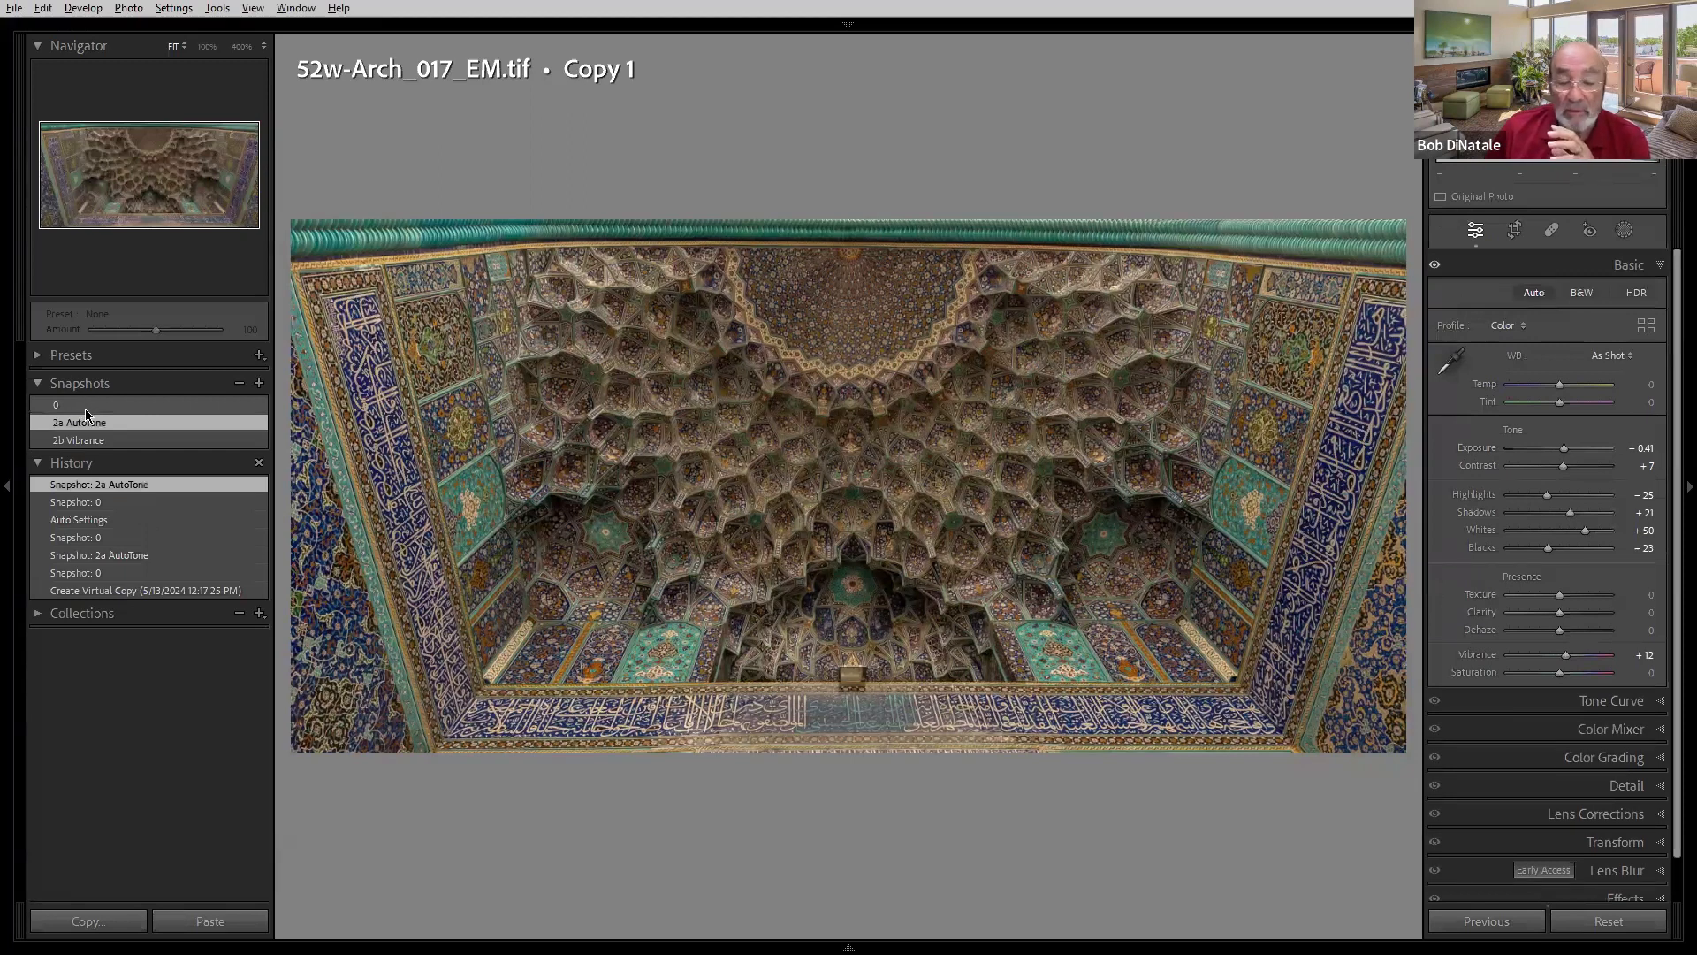
{"action": "left_click", "coordinate": [85, 408]}
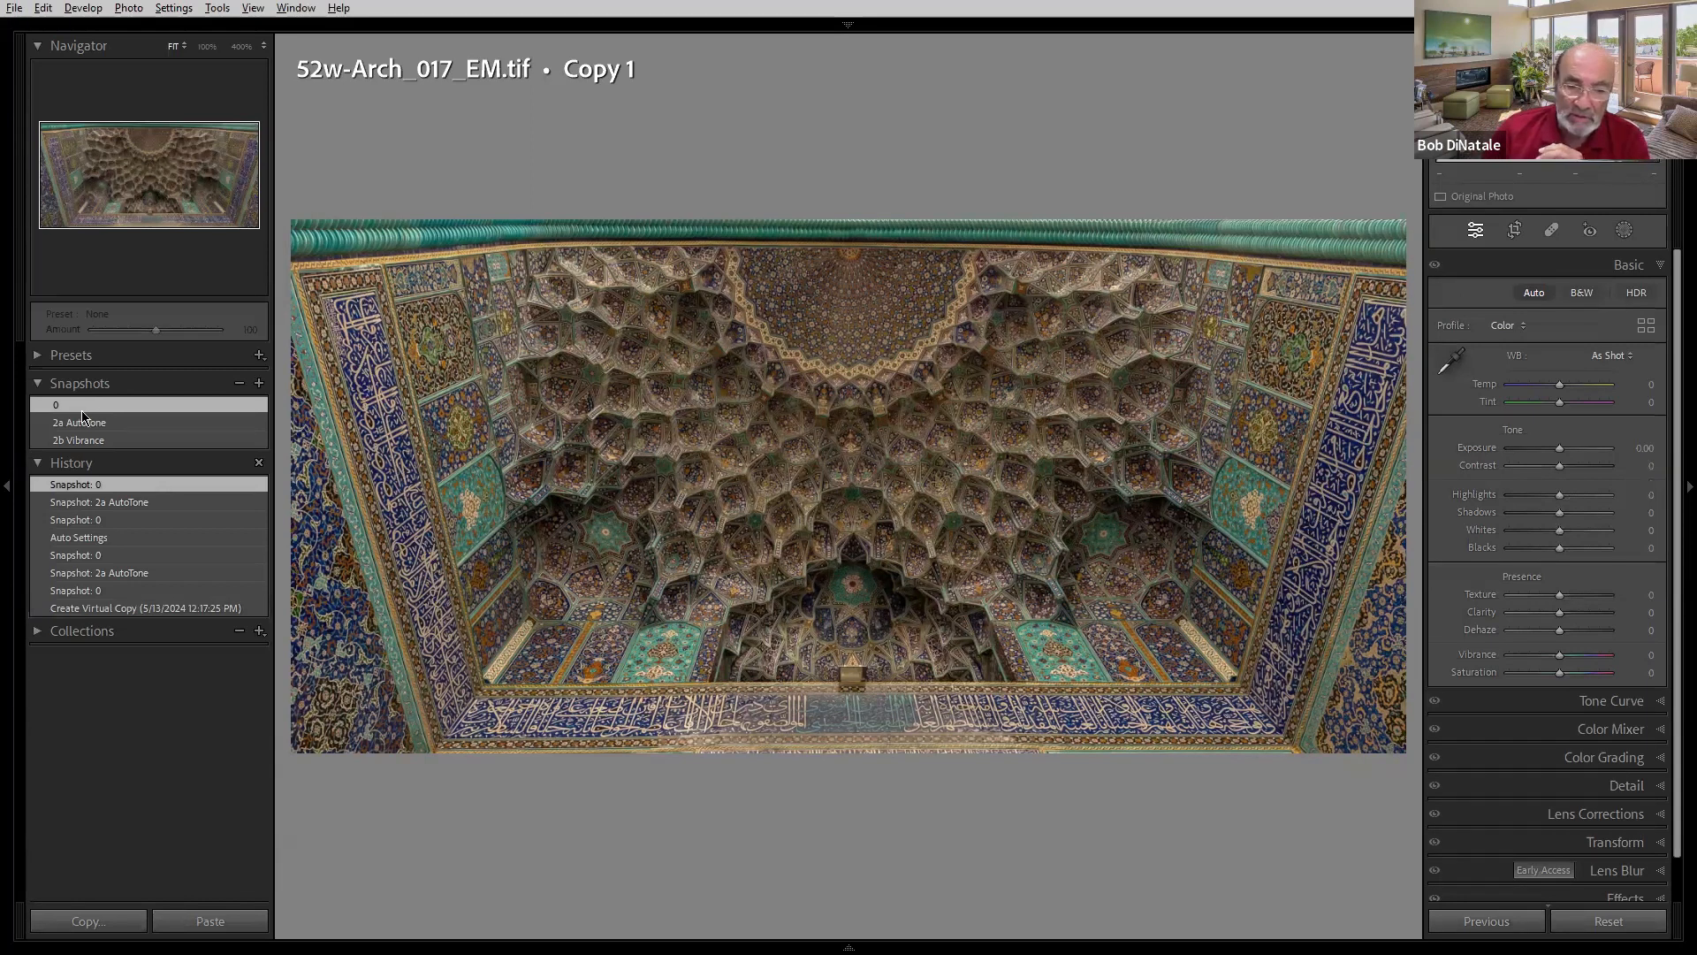
{"action": "left_click", "coordinate": [88, 421]}
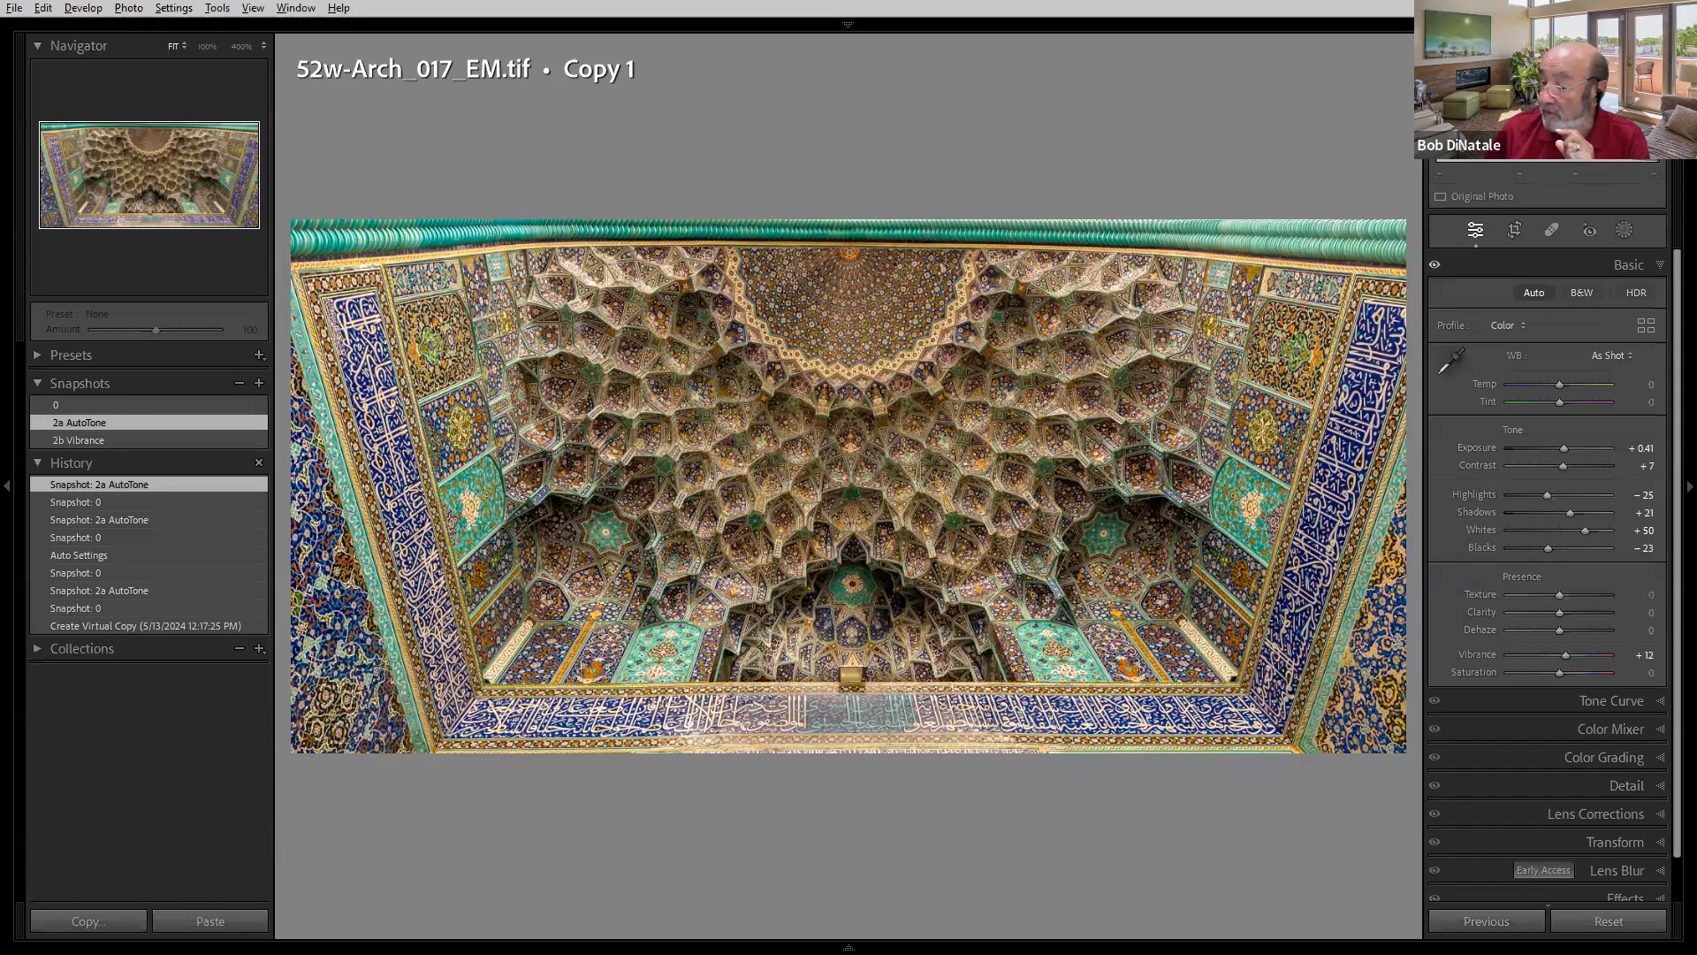
- Move to the next building photo and view its 2a AutoTone snapshot
{"action": "key", "text": "Right"}
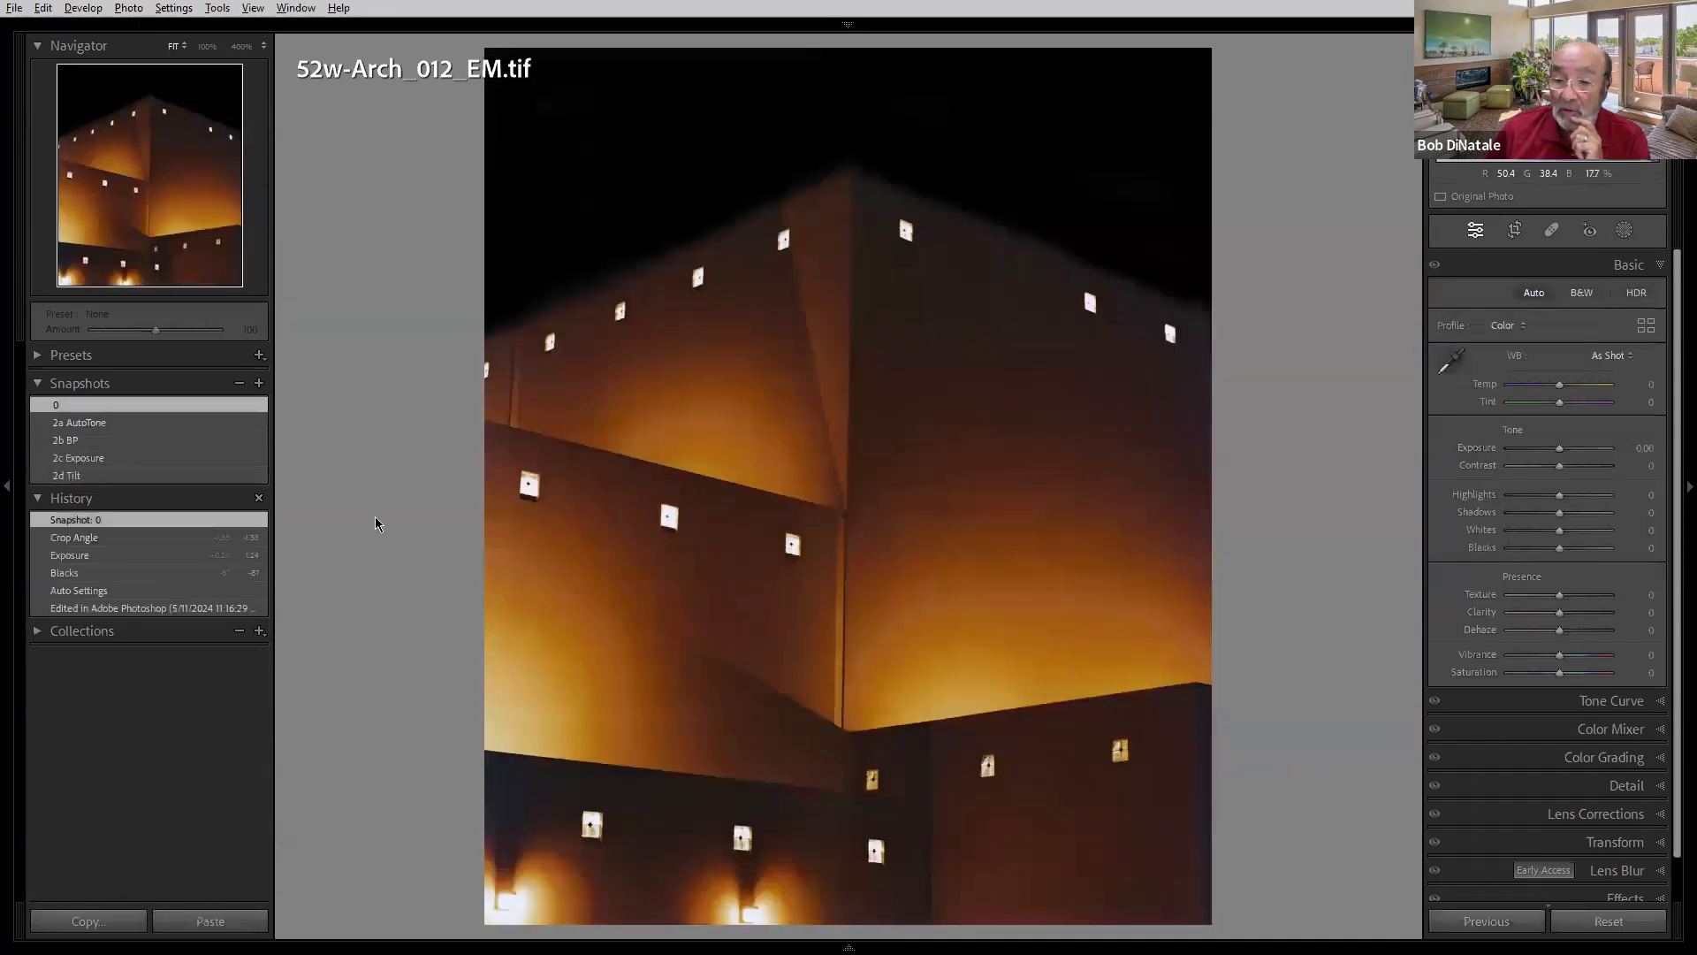
{"action": "left_click", "coordinate": [106, 419]}
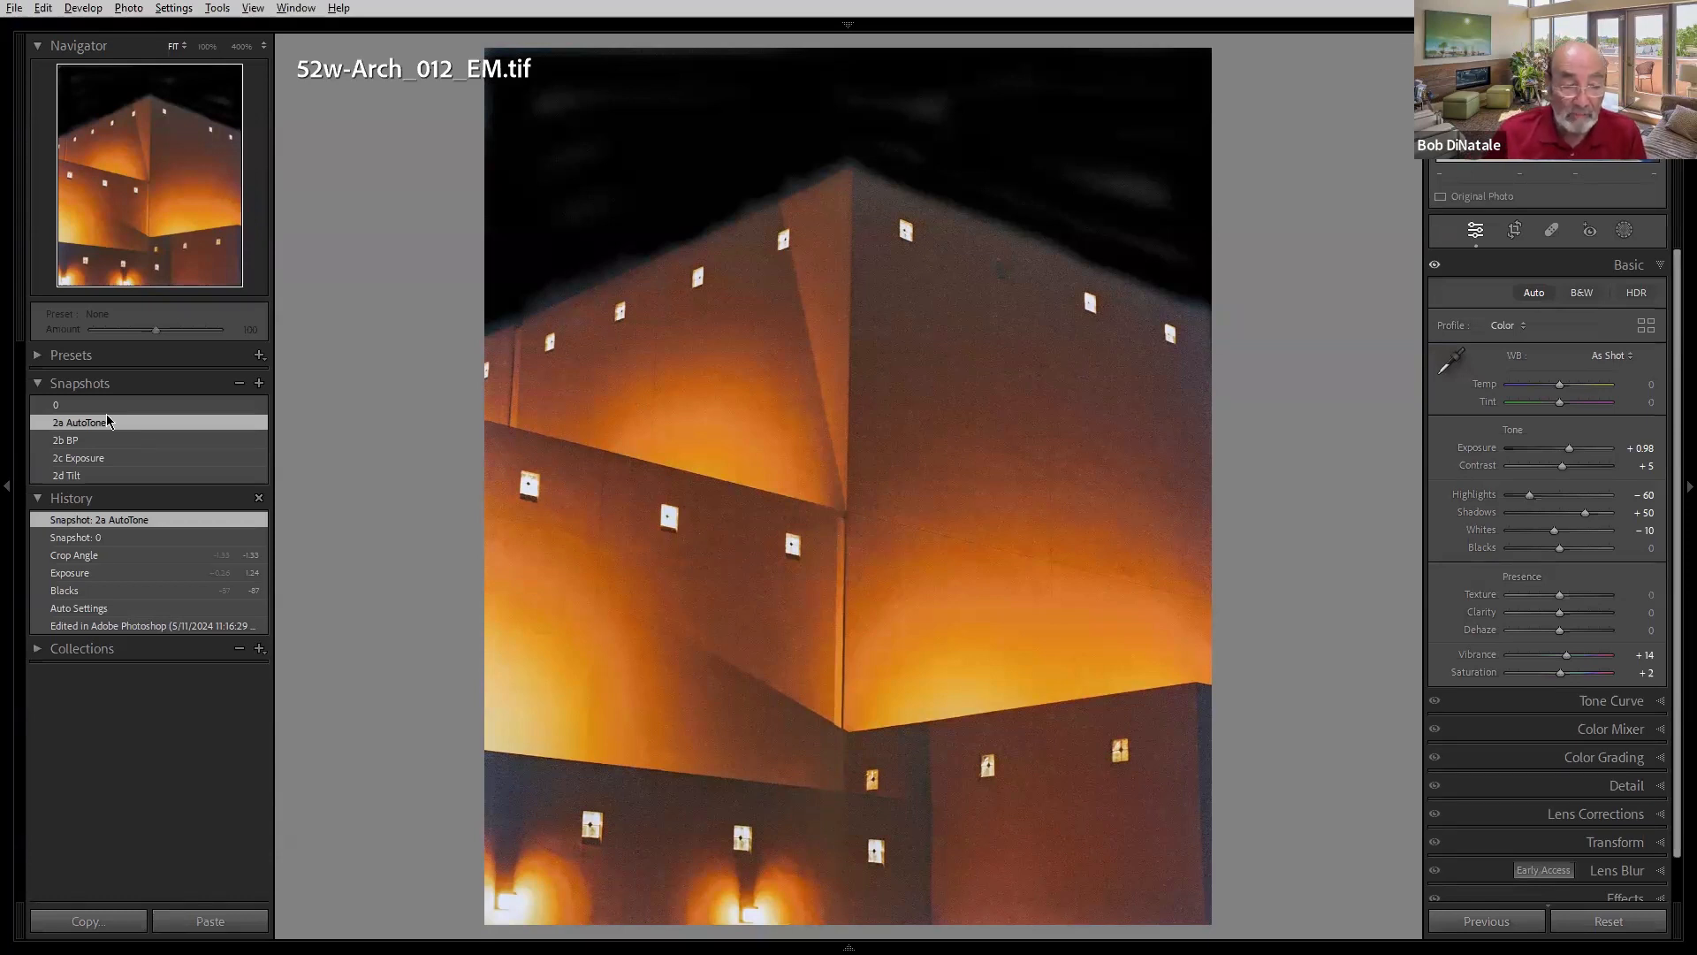
- Return to the original mosque ceiling image and compare its 0, 2a AutoTone and 2b Vibrance snapshots
{"action": "mouse_move", "coordinate": [849, 948]}
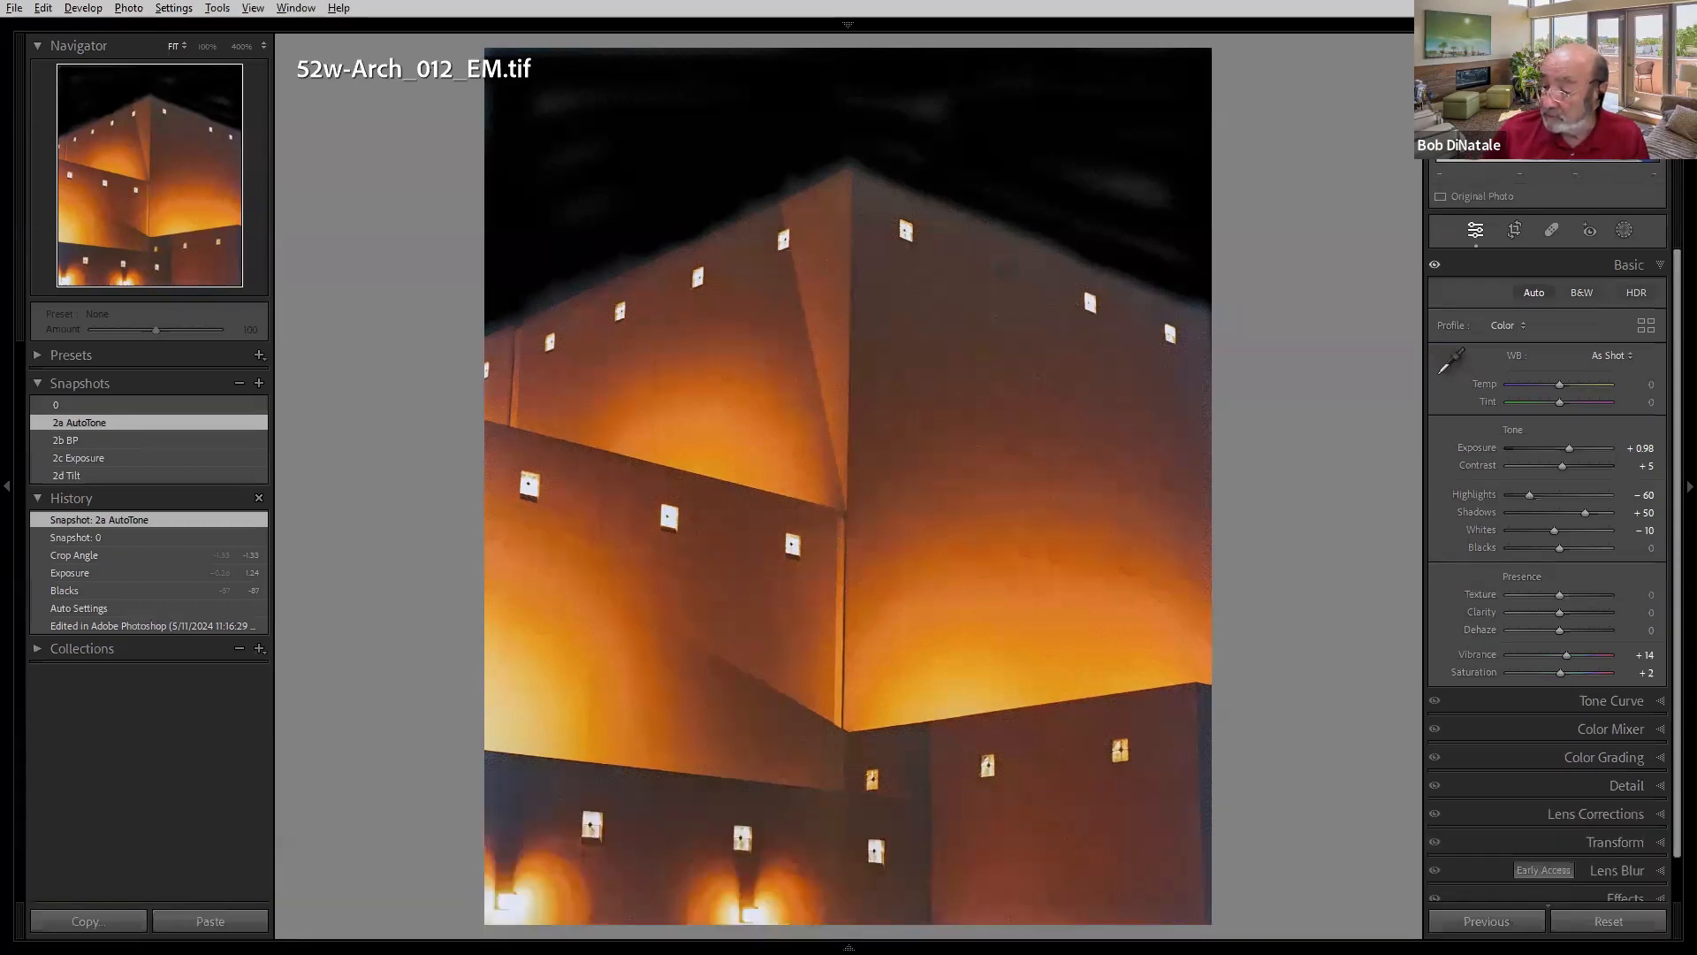
{"action": "key", "text": "Right"}
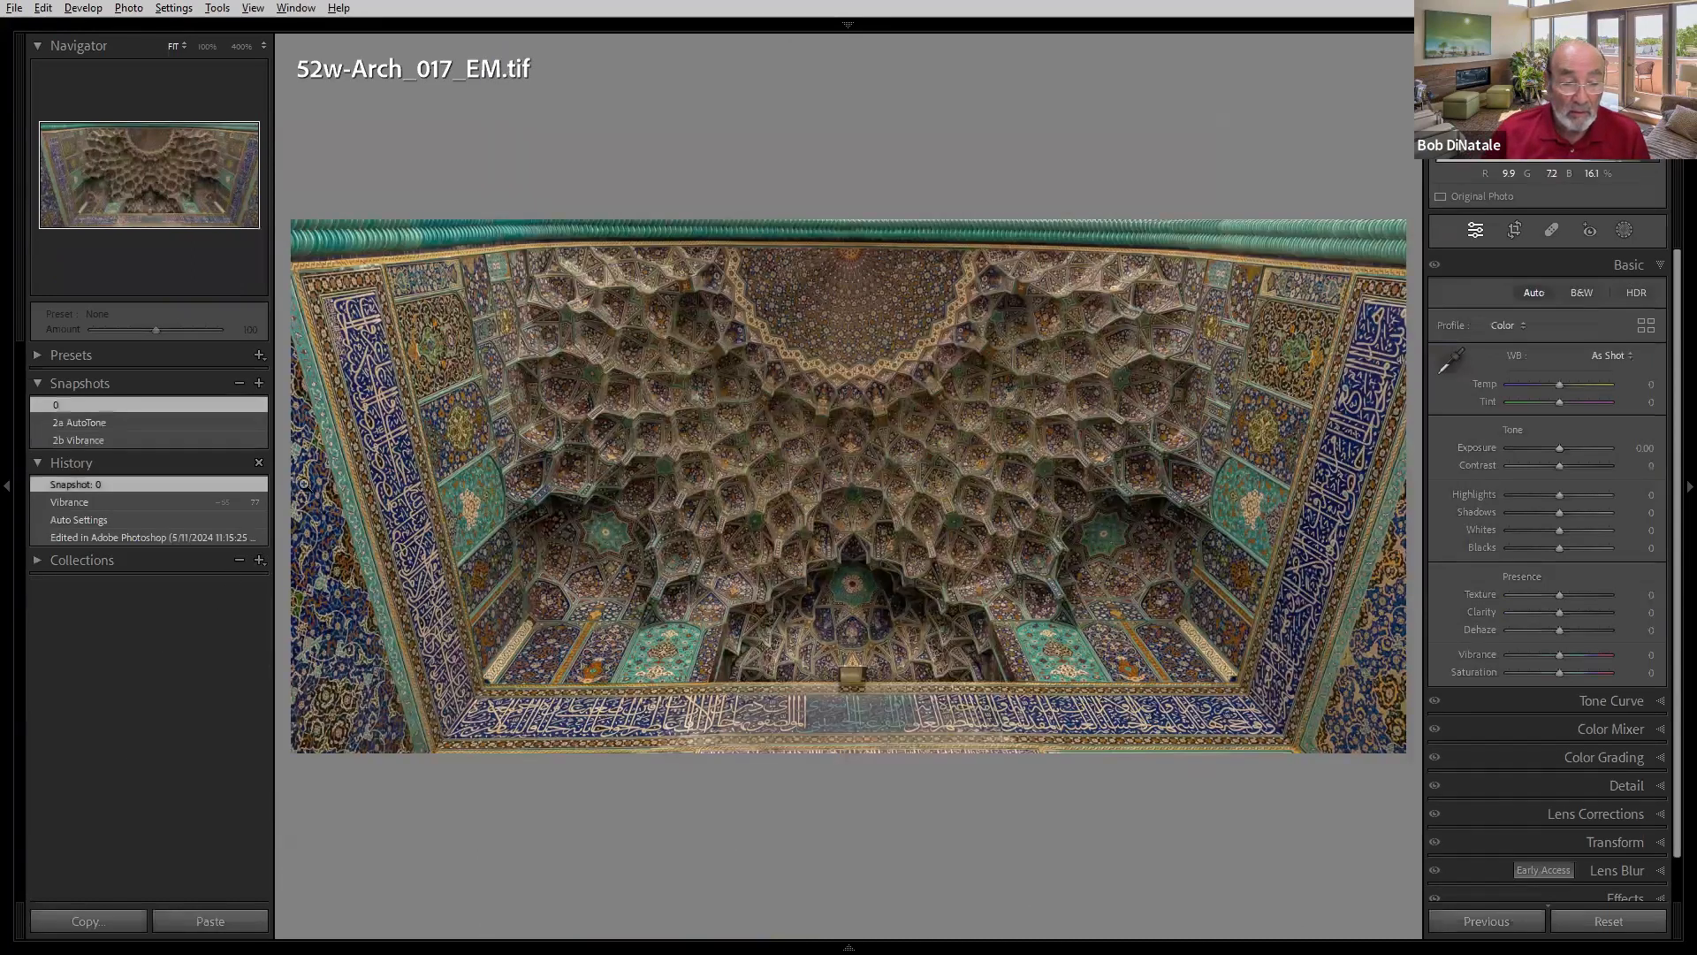
{"action": "left_click", "coordinate": [233, 423]}
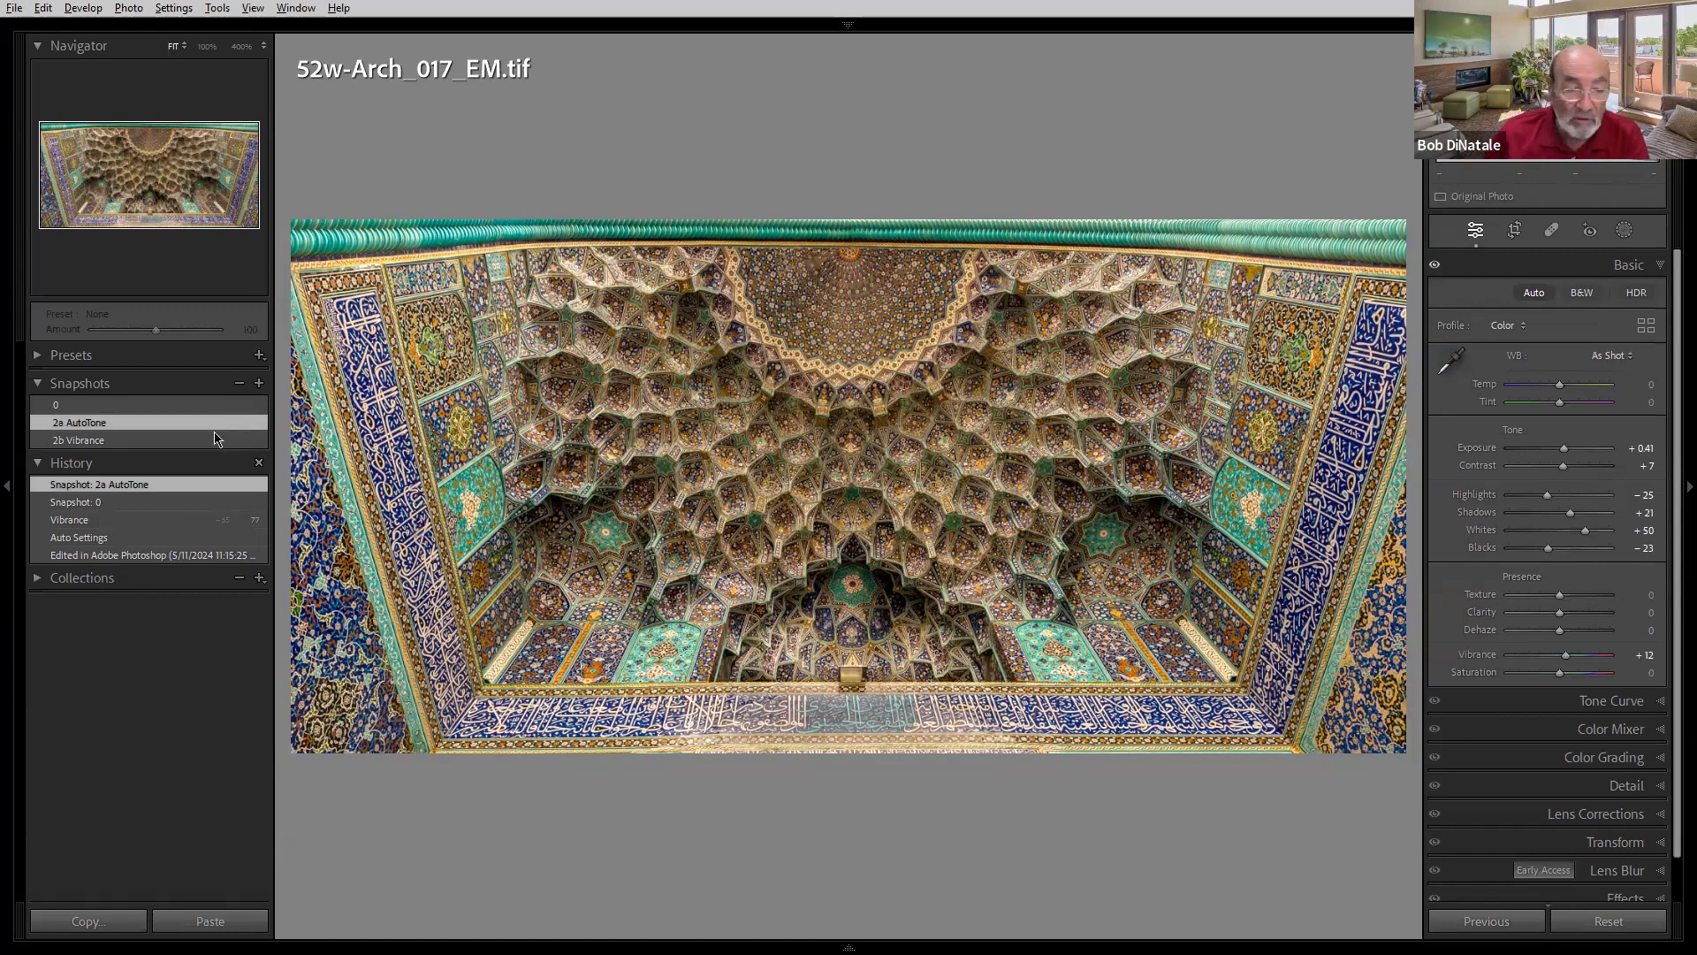
{"action": "left_click", "coordinate": [220, 440]}
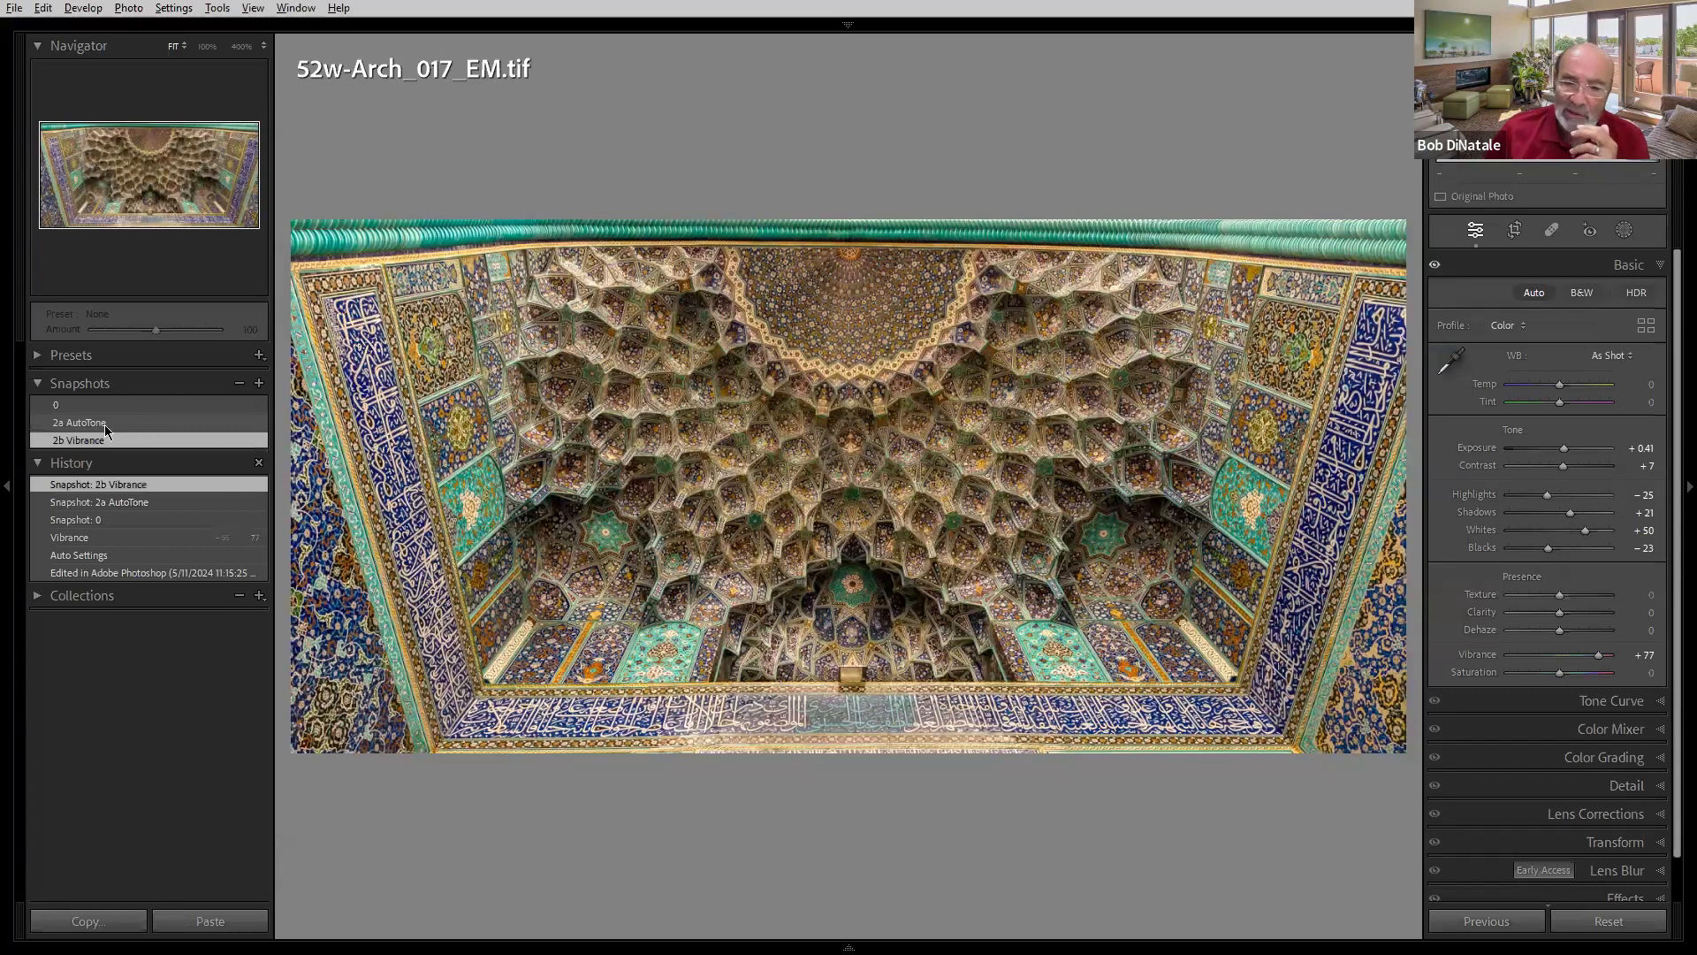
{"action": "left_click", "coordinate": [104, 425]}
{"action": "left_click", "coordinate": [106, 441]}
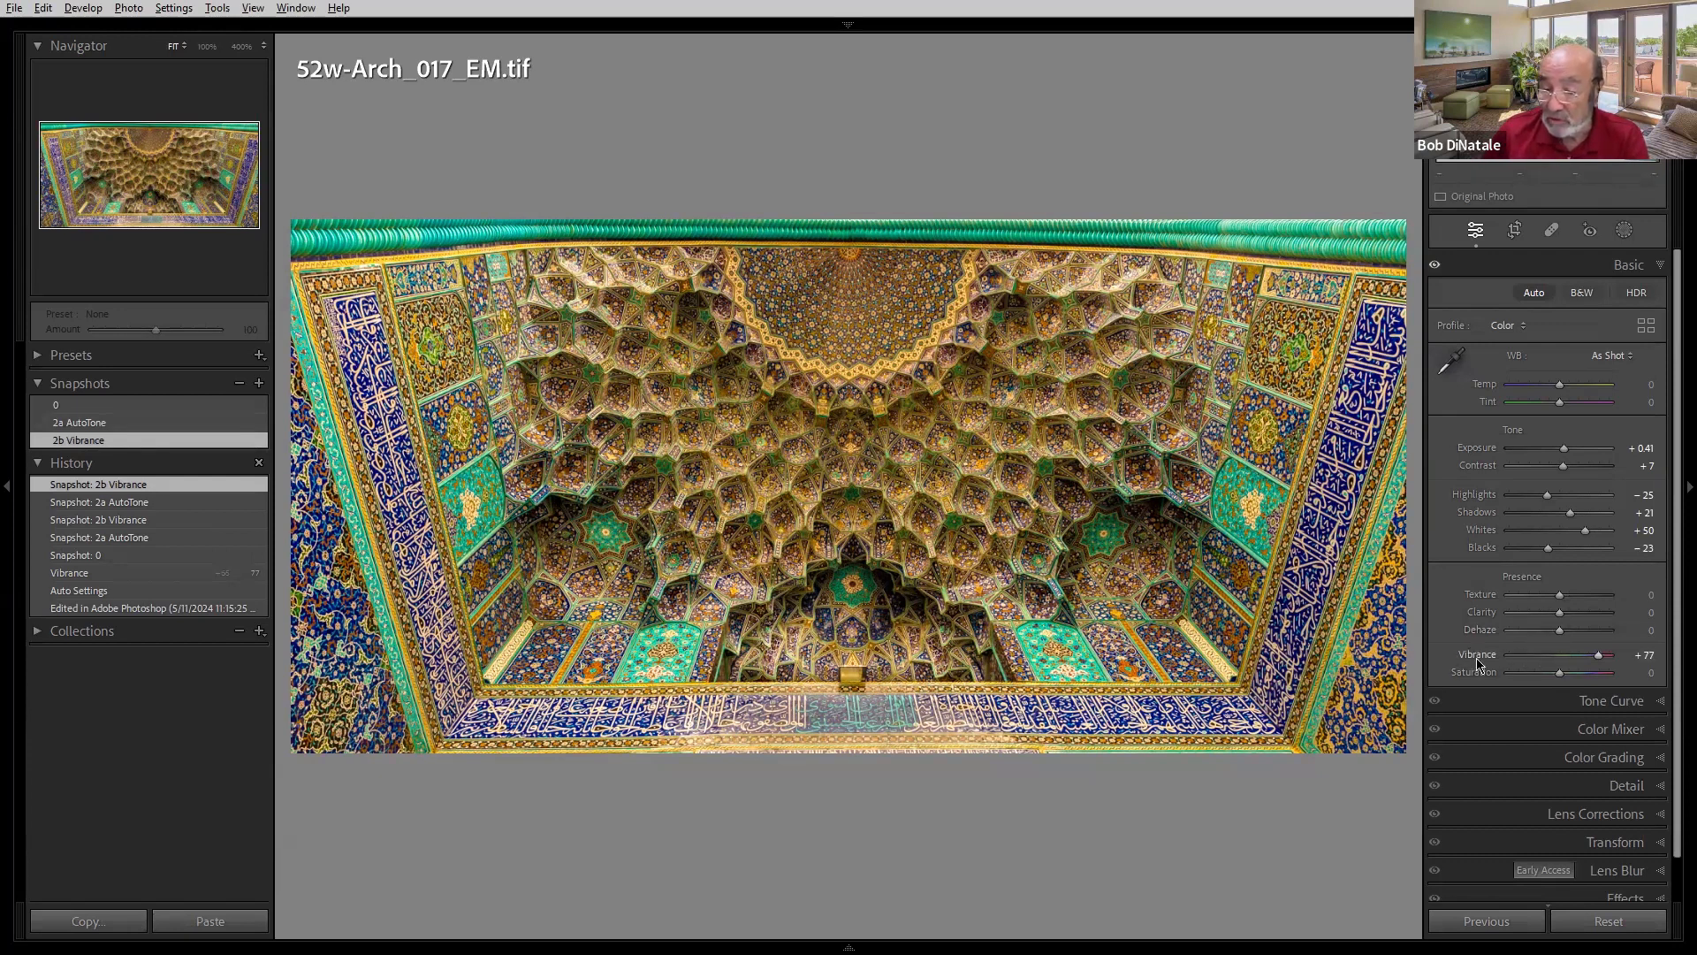
{"action": "left_click", "coordinate": [132, 405]}
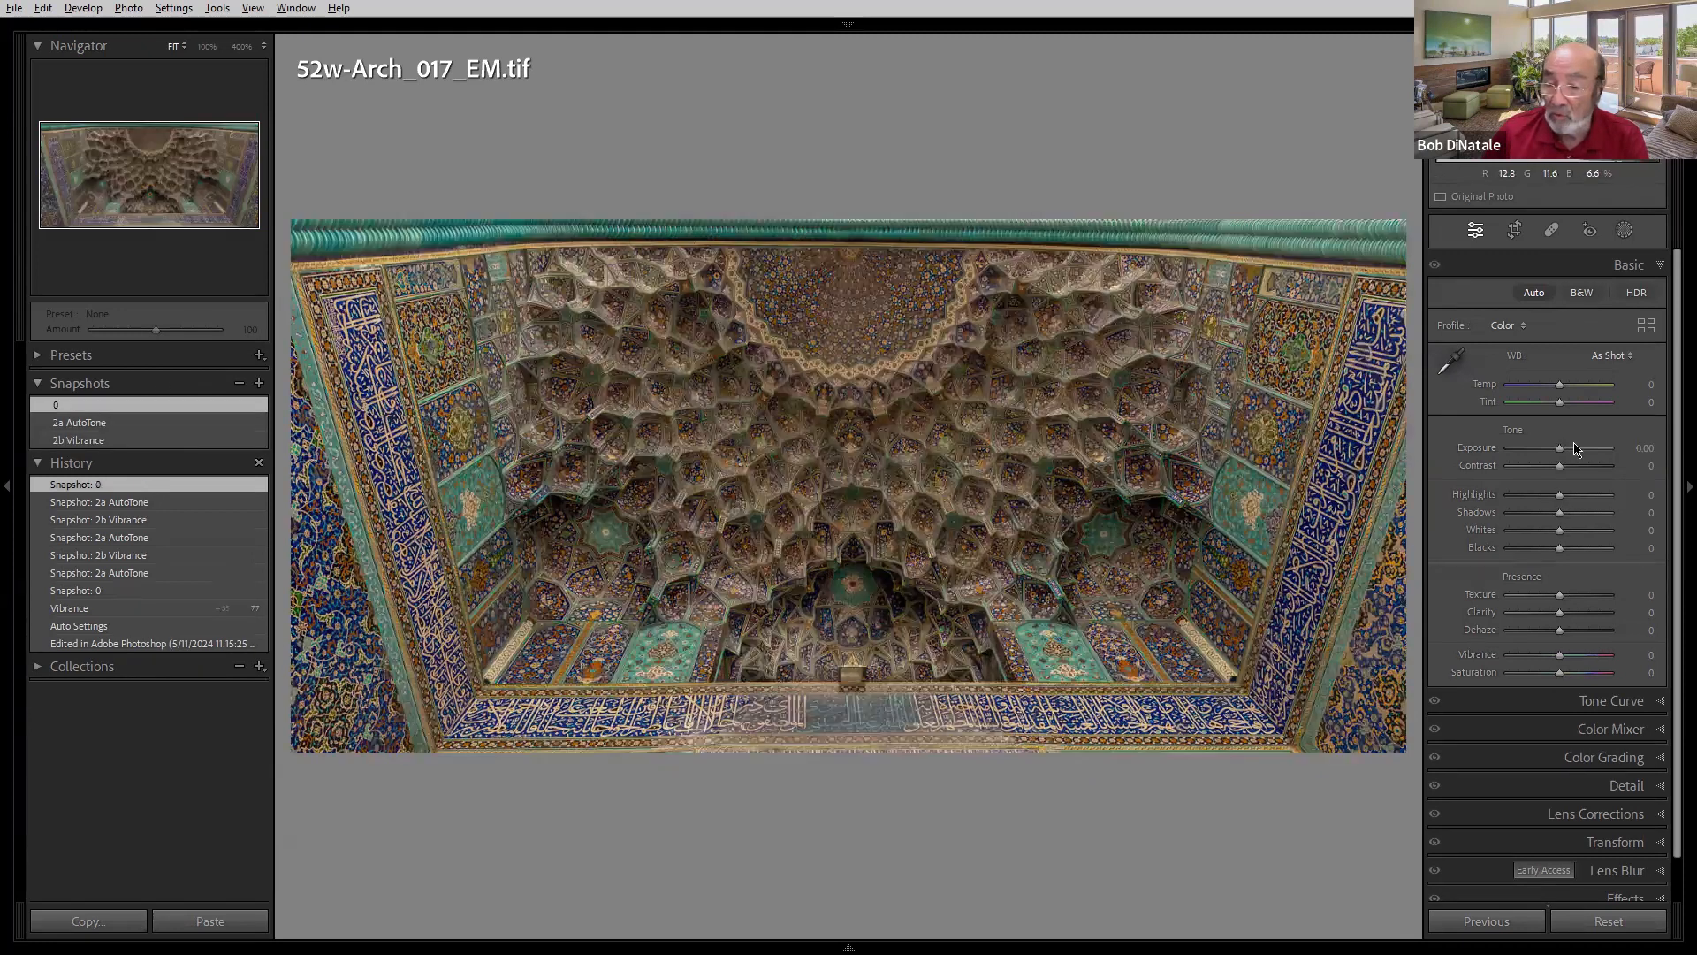
- Apply Auto tone, try raising Vibrance to +100, and undo the Vibrance change
{"action": "left_click", "coordinate": [1537, 292]}
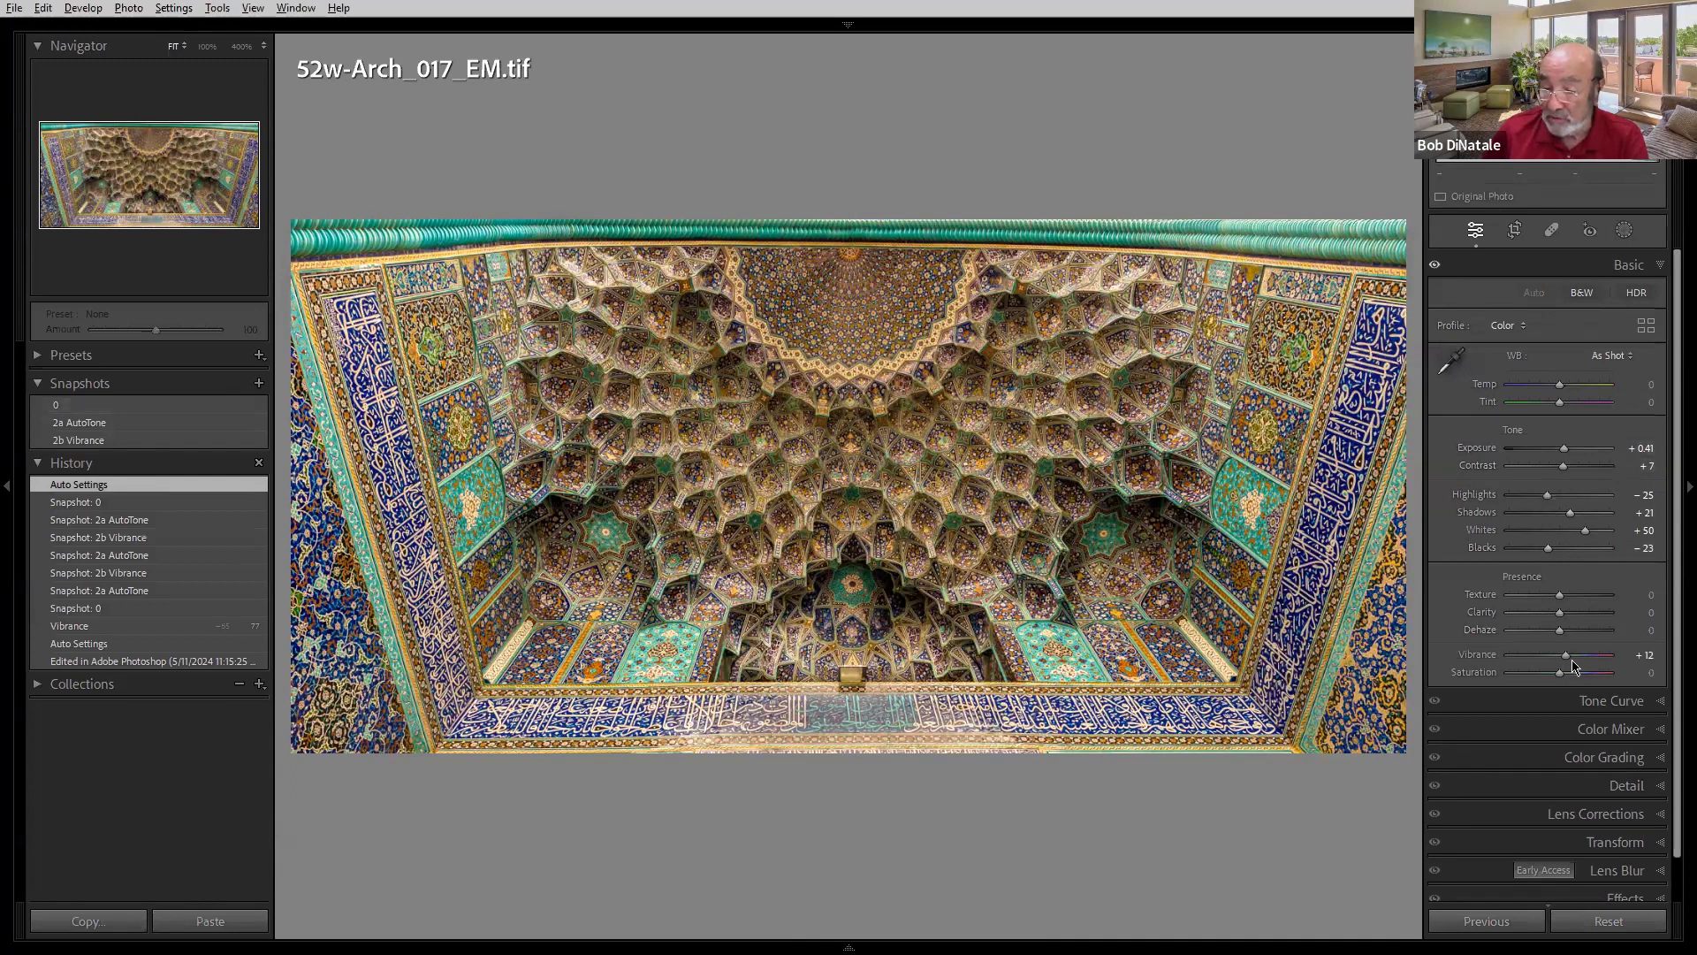
{"action": "left_click_drag", "start_coordinate": [1567, 661], "coordinate": [1611, 655]}
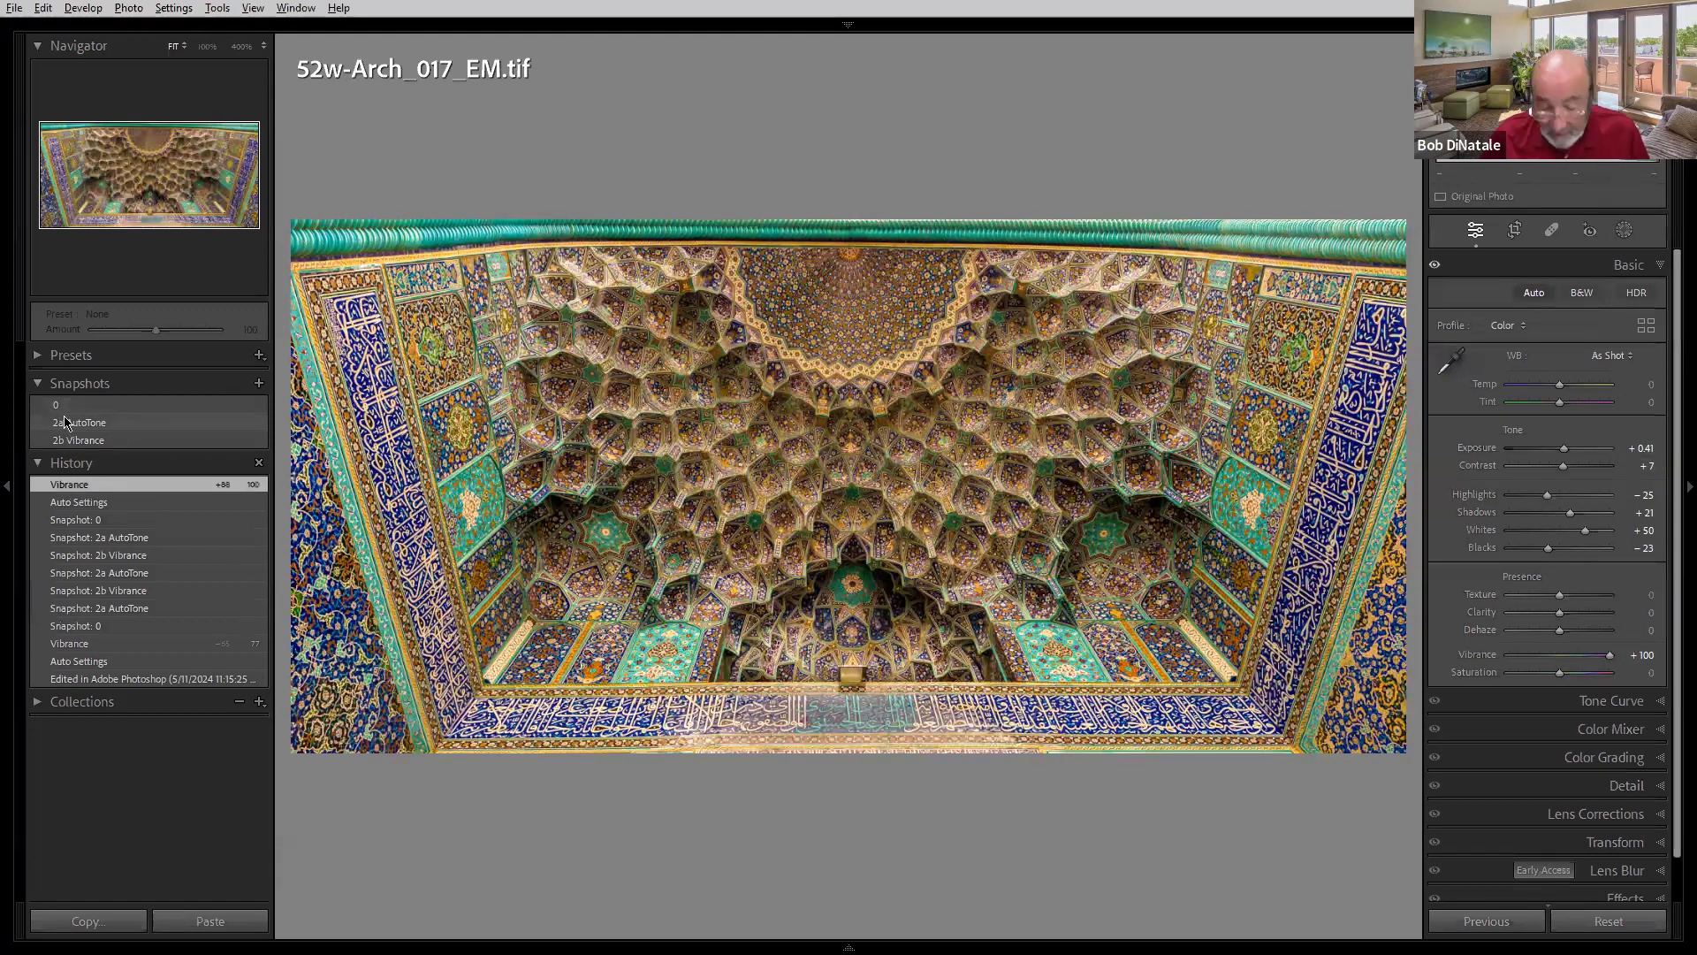
{"action": "key", "text": "ctrl+z"}
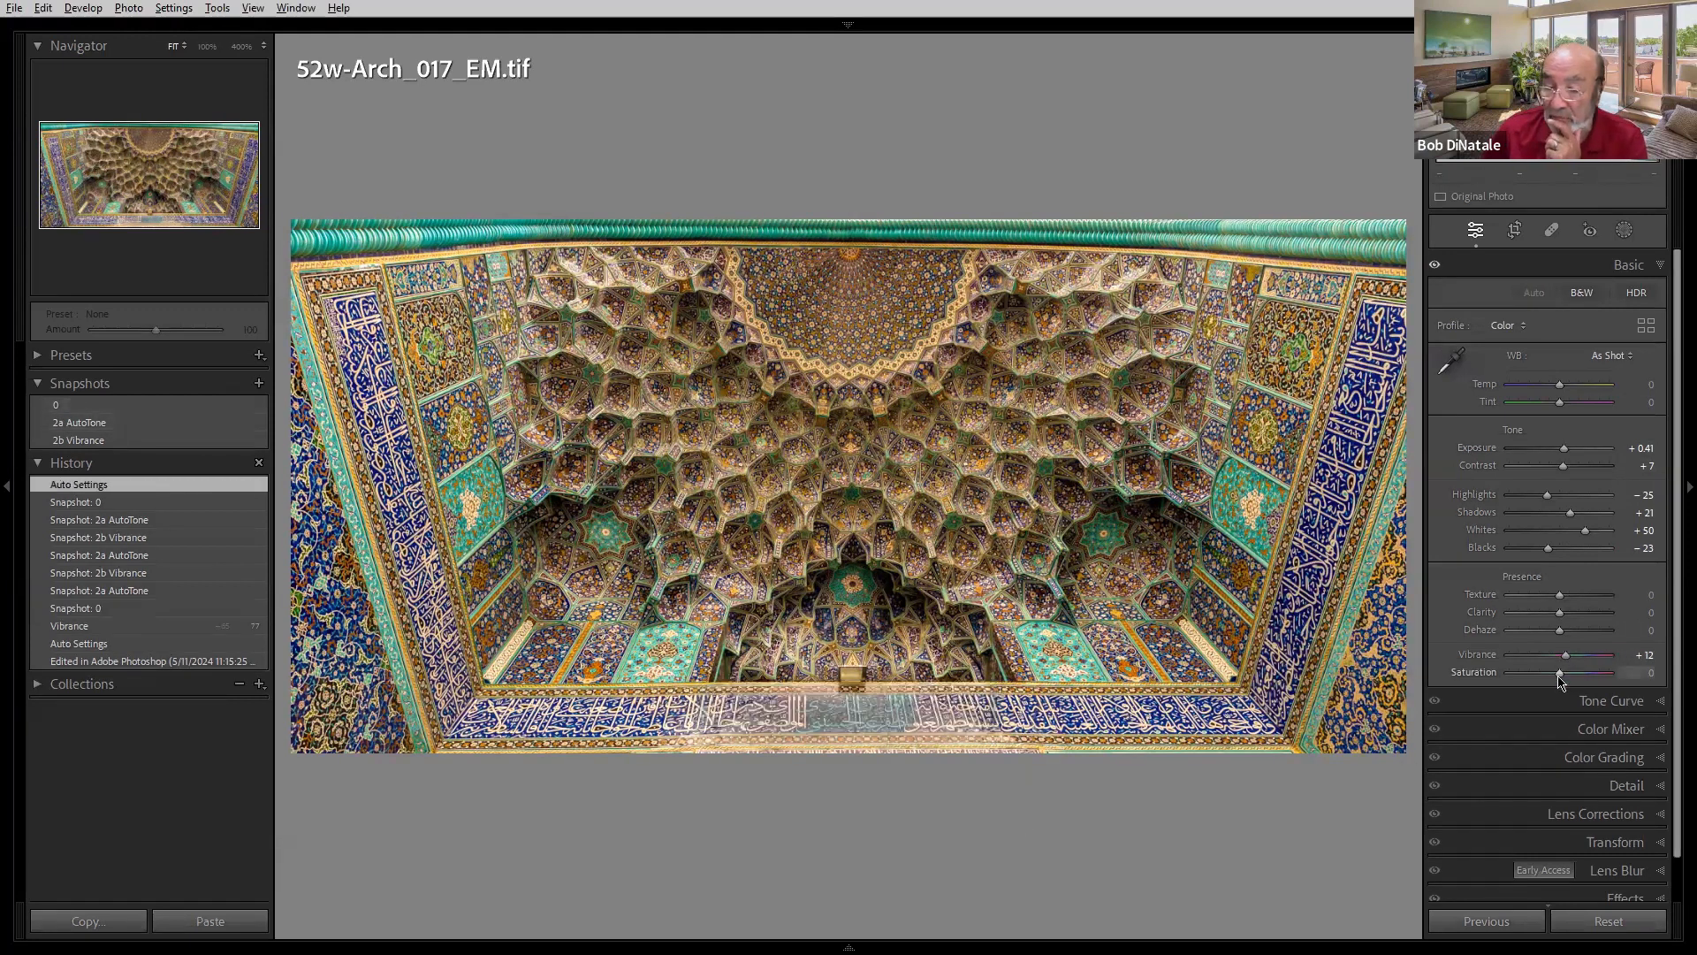
- Set Saturation to +100, then compare against the 2a AutoTone and 2b Vibrance snapshots
{"action": "left_click_drag", "start_coordinate": [1560, 674], "coordinate": [1671, 673]}
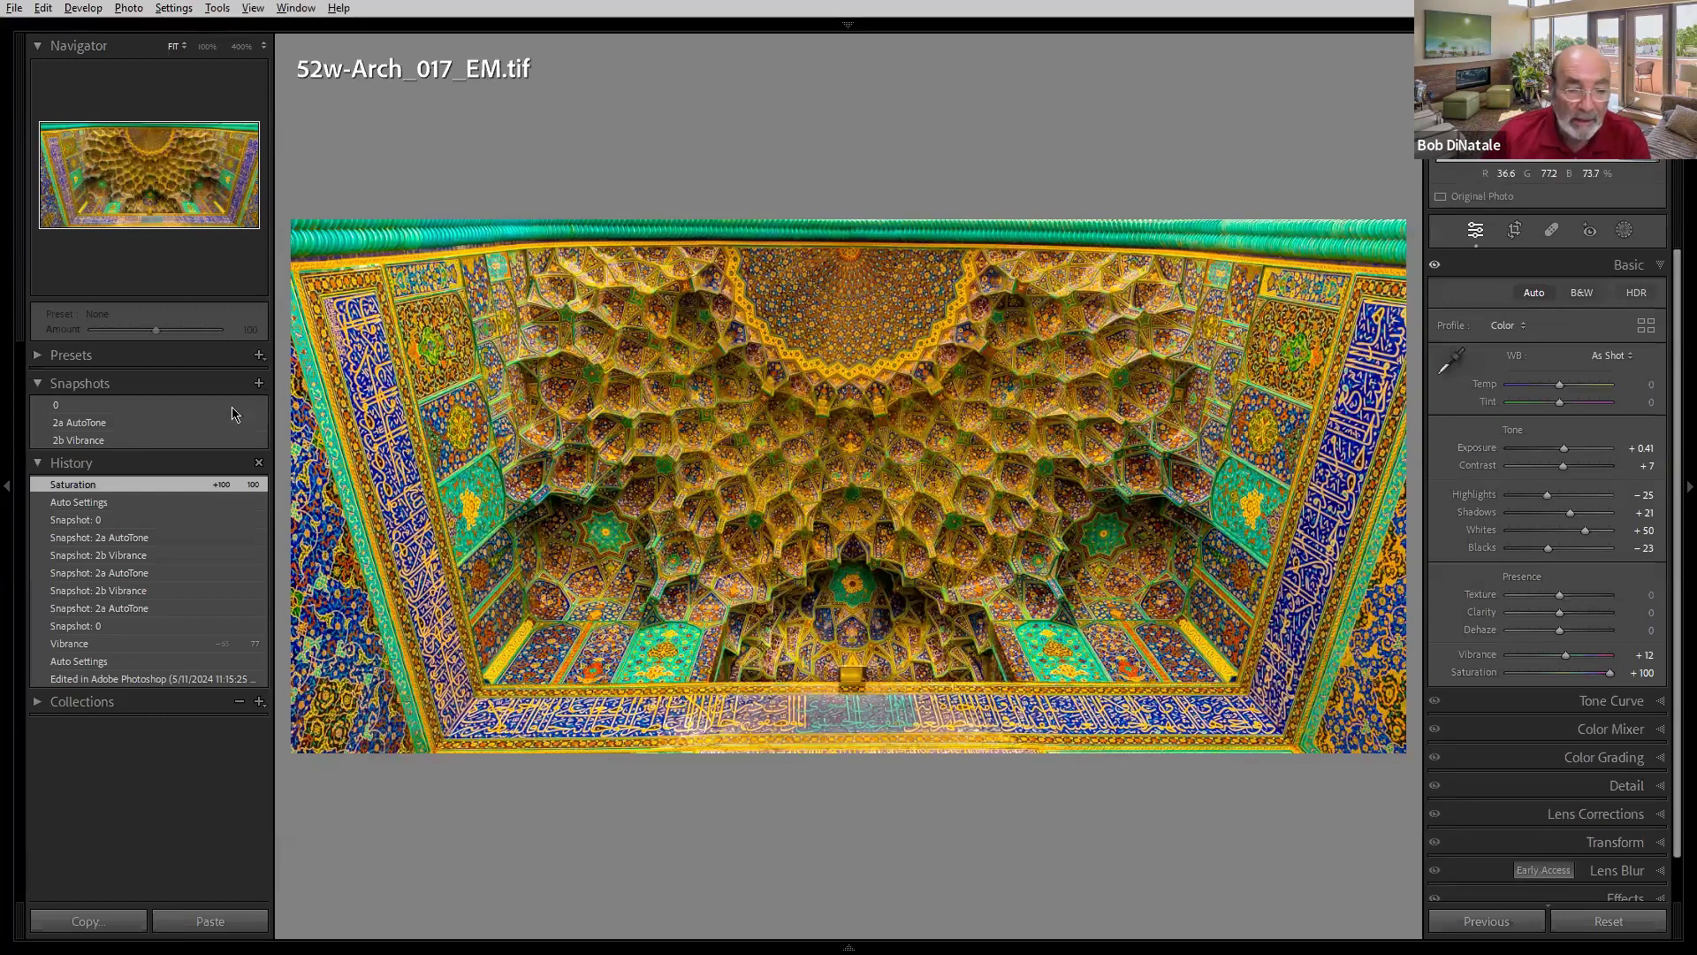
{"action": "left_click", "coordinate": [134, 424]}
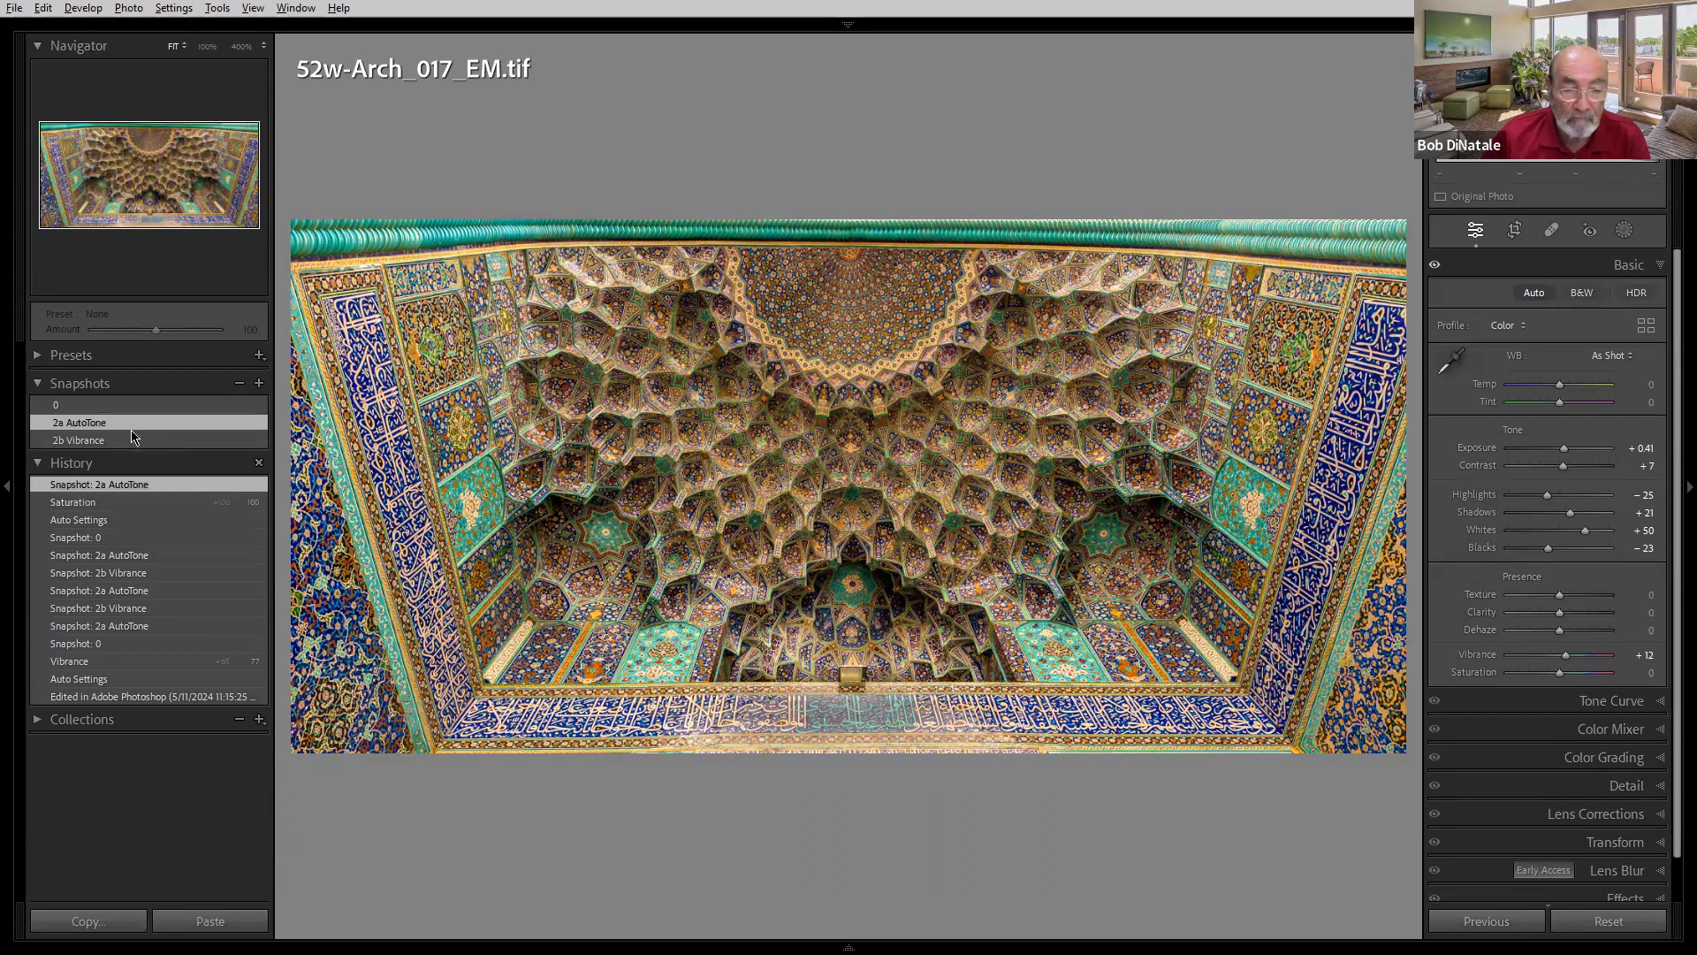
{"action": "left_click", "coordinate": [146, 442]}
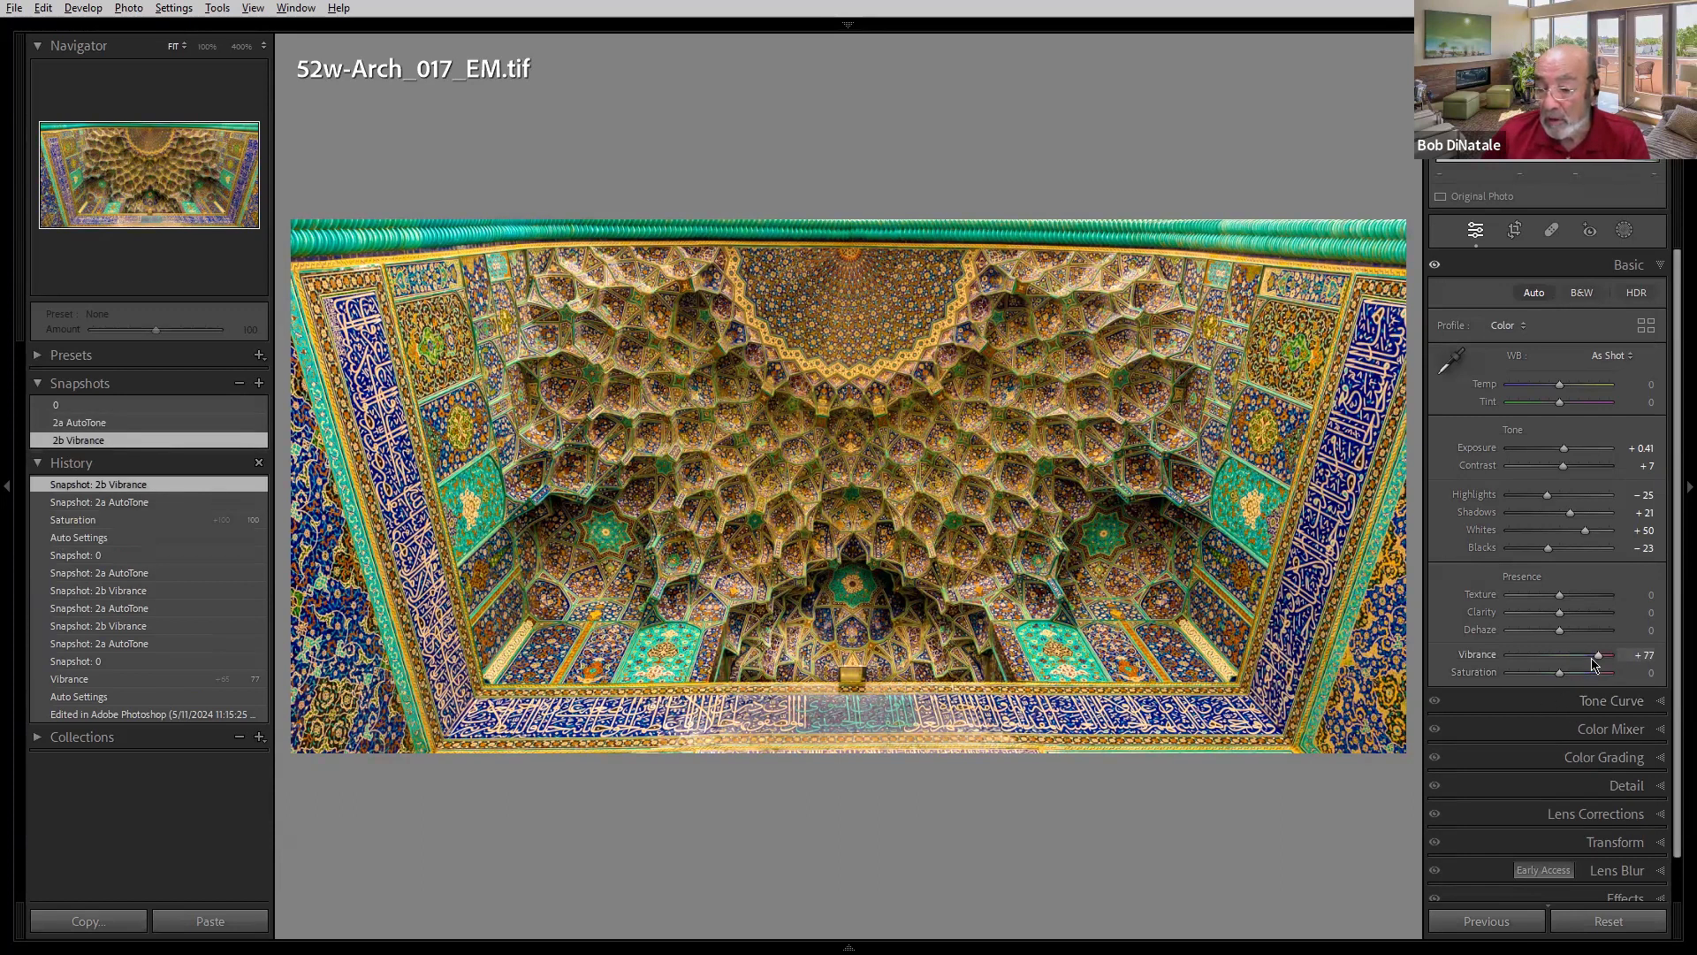
- Nudge Vibrance to +89, then switch between the 0 and 2a AutoTone snapshots
{"action": "mouse_move", "coordinate": [1601, 658]}
{"action": "left_mouse_down"}
{"action": "mouse_move", "coordinate": [1564, 659]}
{"action": "mouse_move", "coordinate": [1602, 660]}
{"action": "left_mouse_up"}
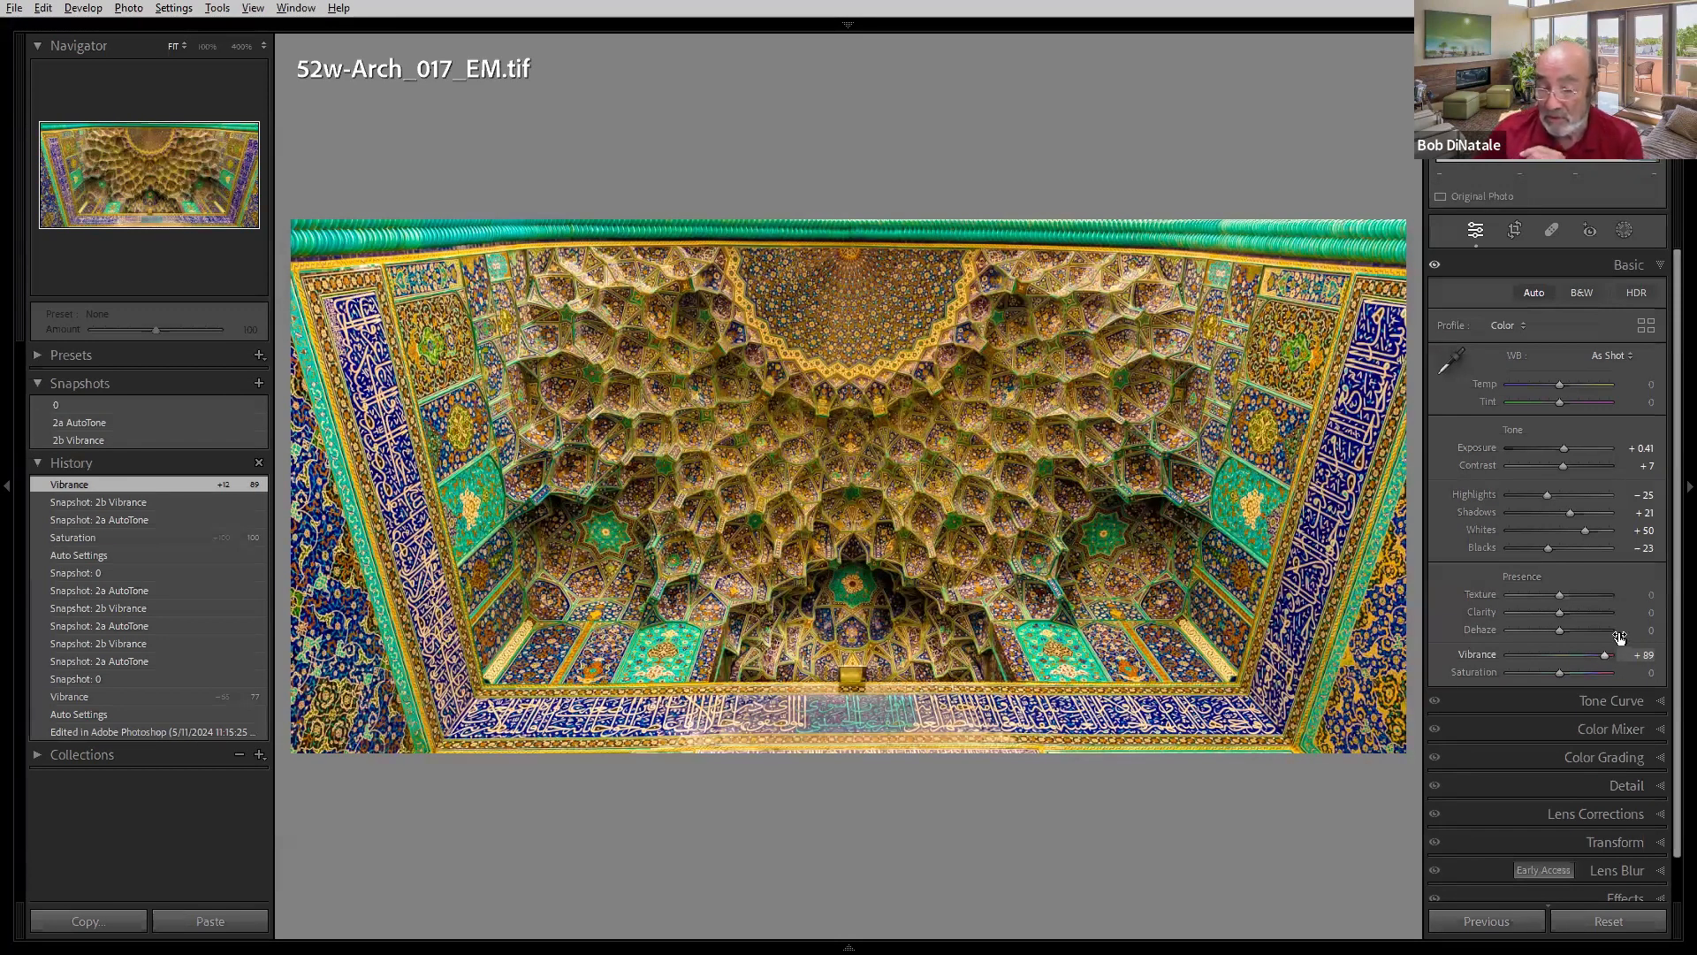
{"action": "left_click", "coordinate": [116, 404]}
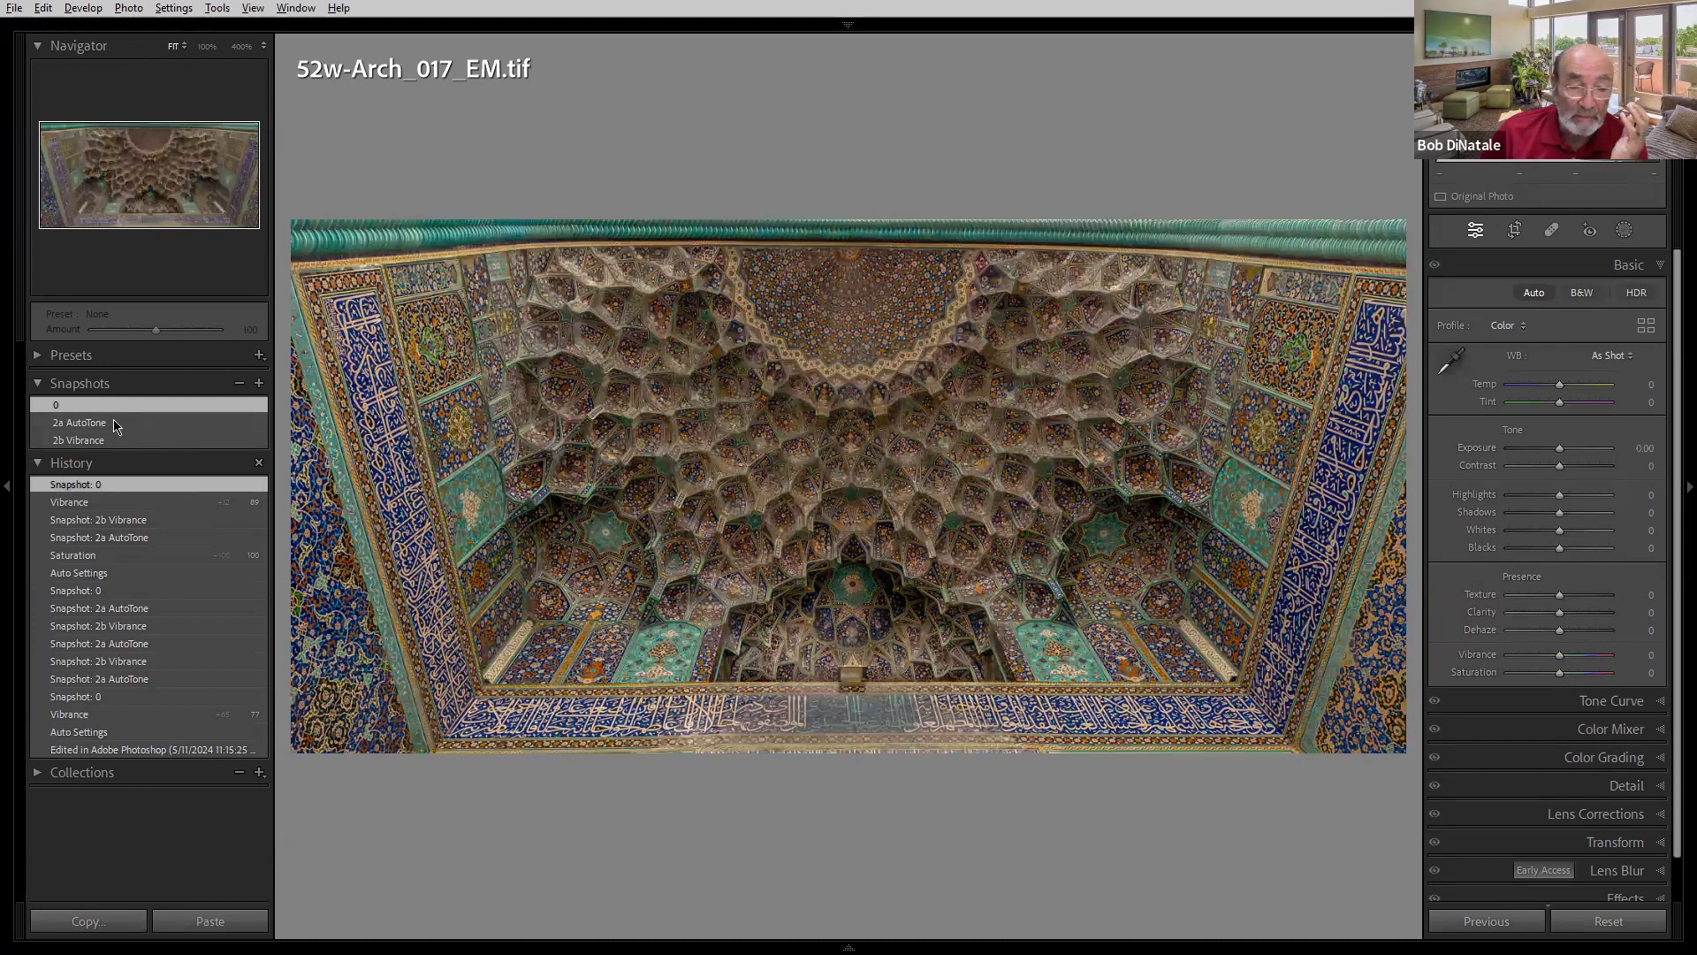
{"action": "left_click", "coordinate": [118, 422]}
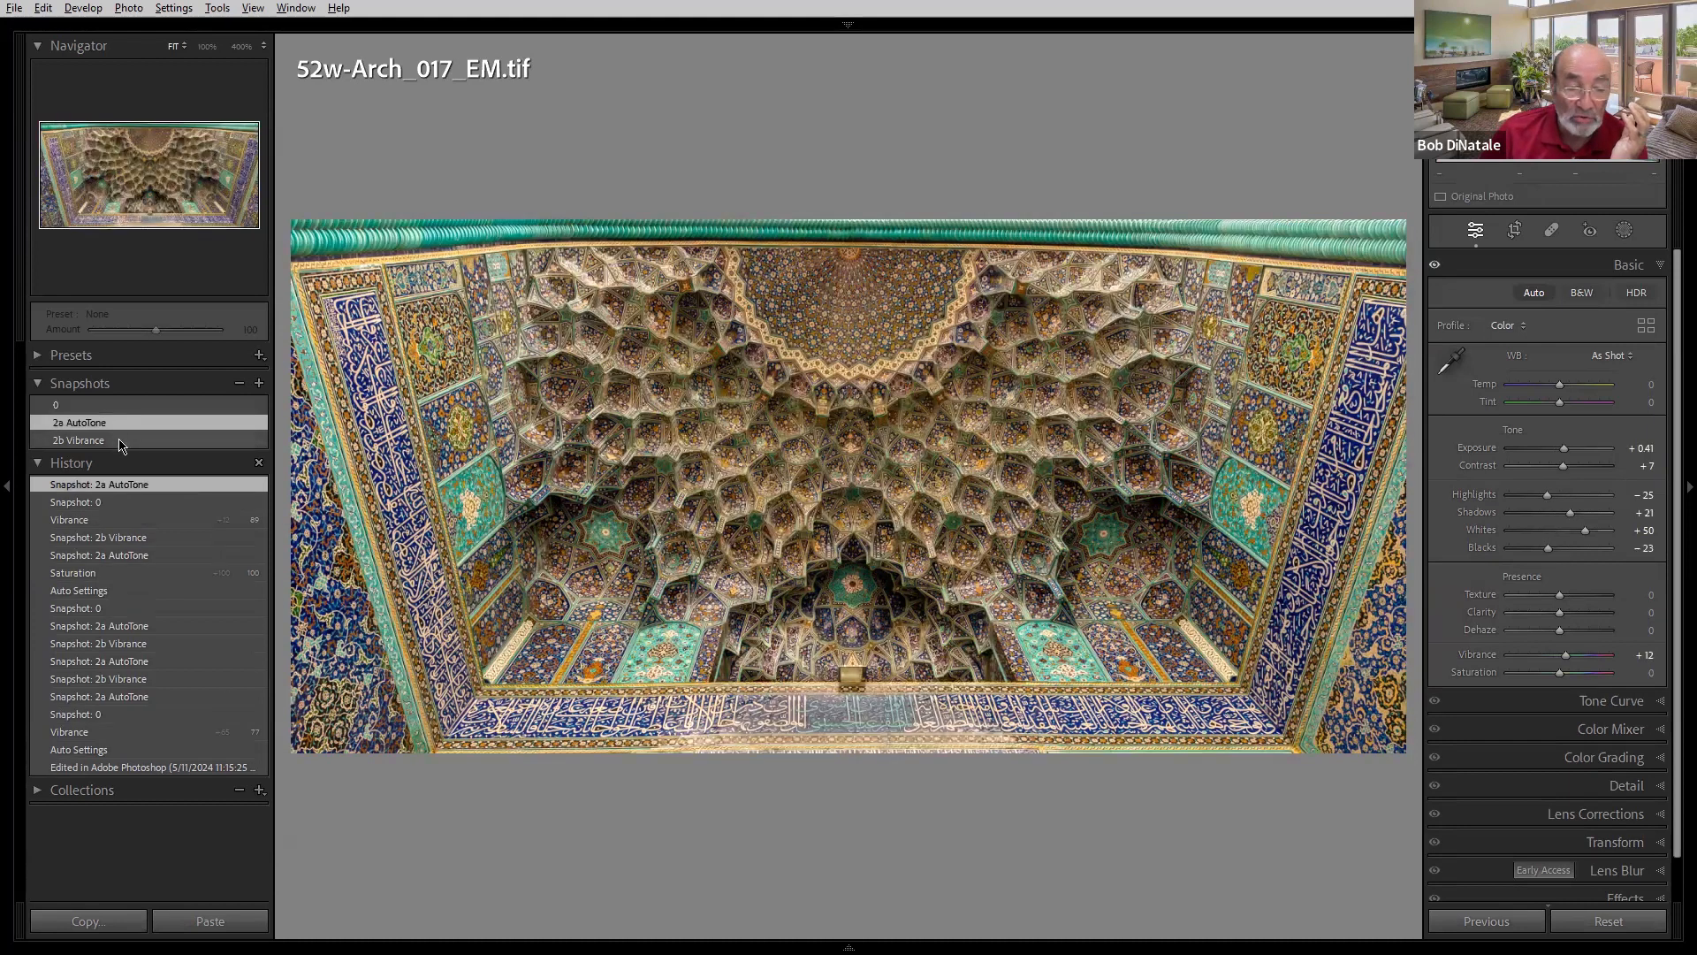
- View the mosque ceiling's 2b Vibrance snapshot, then move on through its copy to the 52w-Arch_012 building photo
{"action": "left_click", "coordinate": [121, 441]}
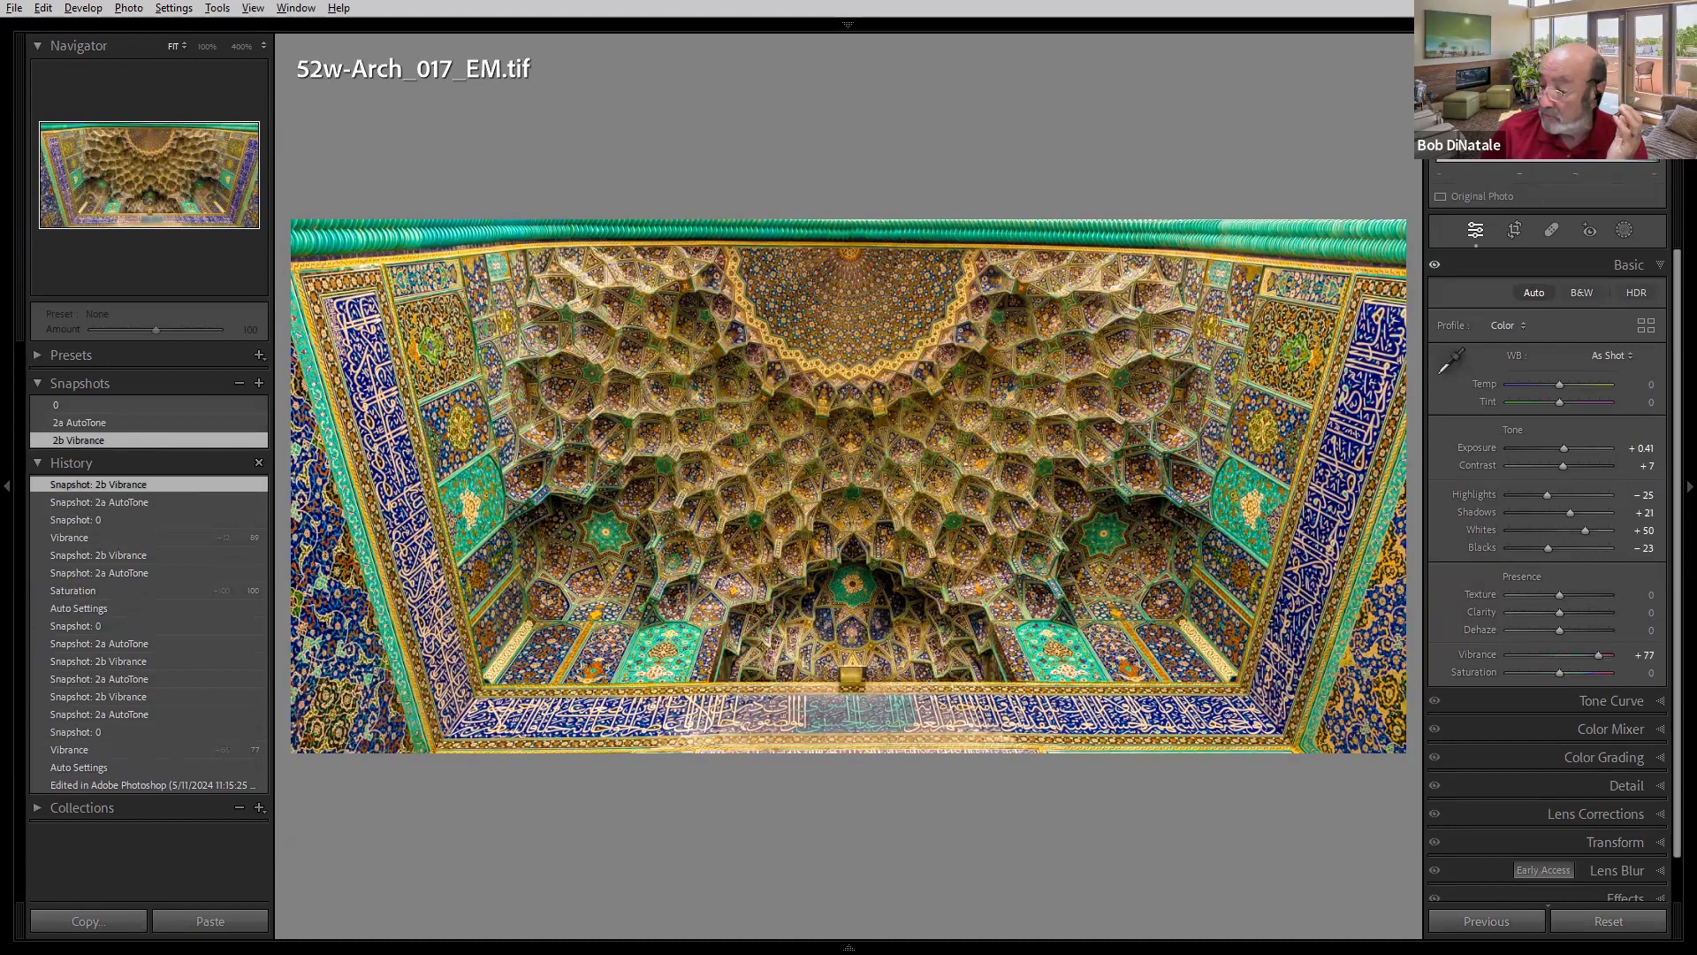
{"action": "key", "text": "Right"}
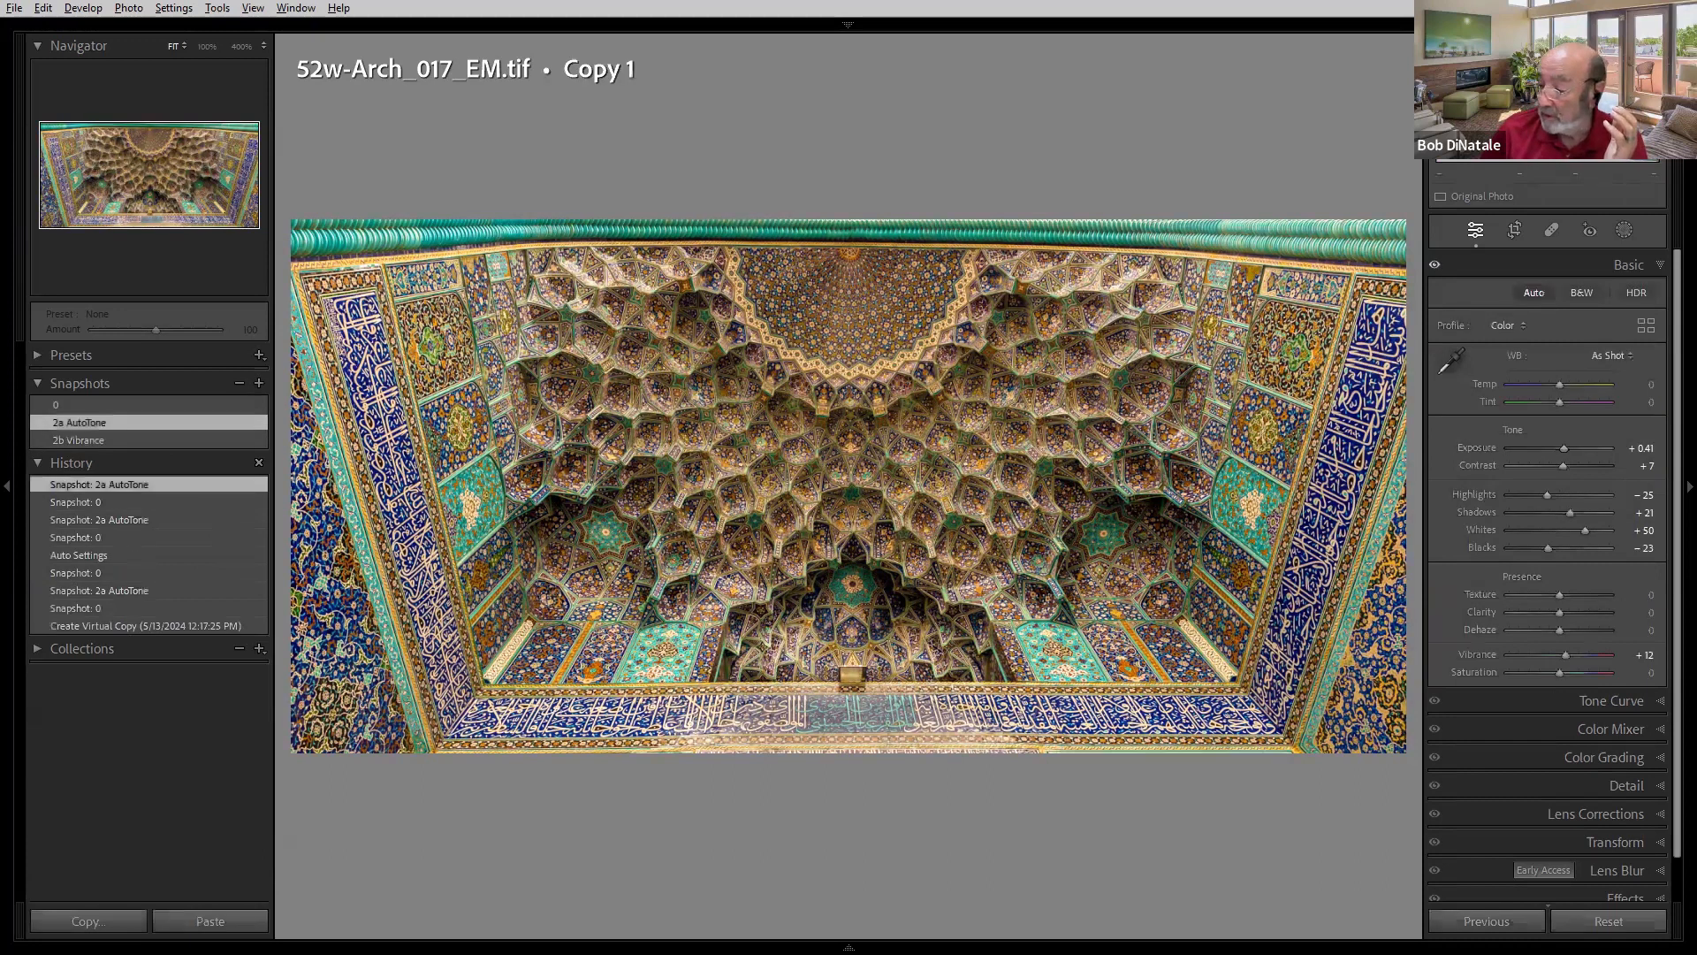
{"action": "key", "text": "Right"}
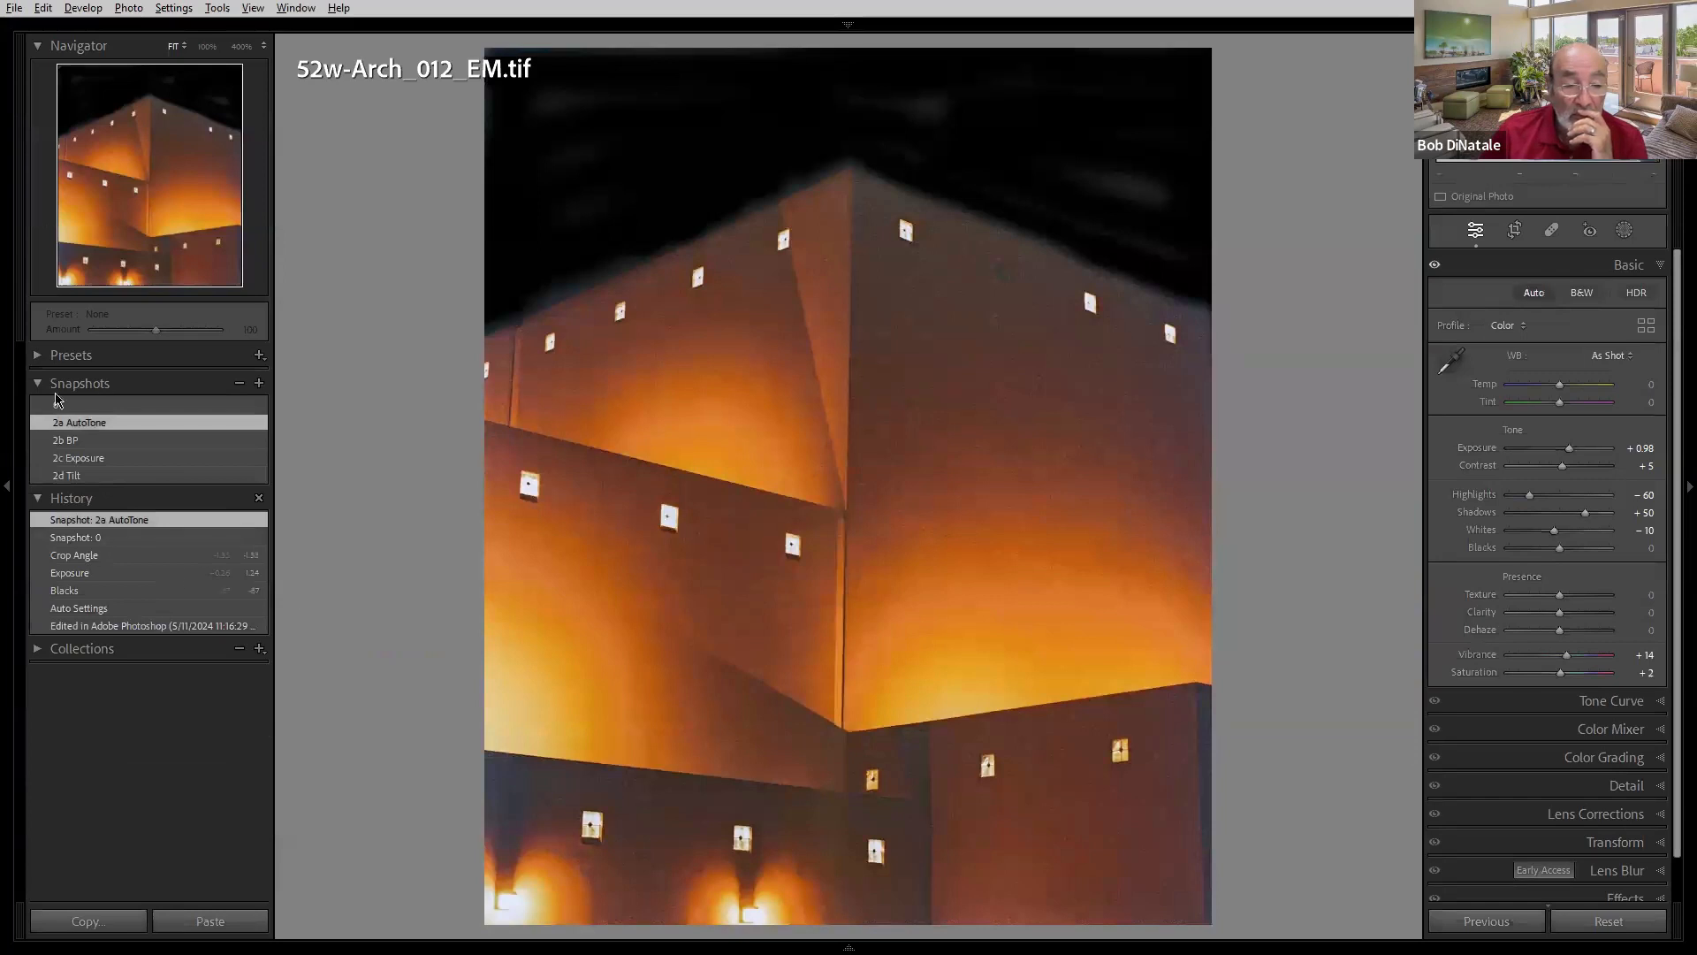
- Compare the building photo's 0, 2a AutoTone and 2b BP snapshots, ending on 2a AutoTone
{"action": "left_click", "coordinate": [106, 405]}
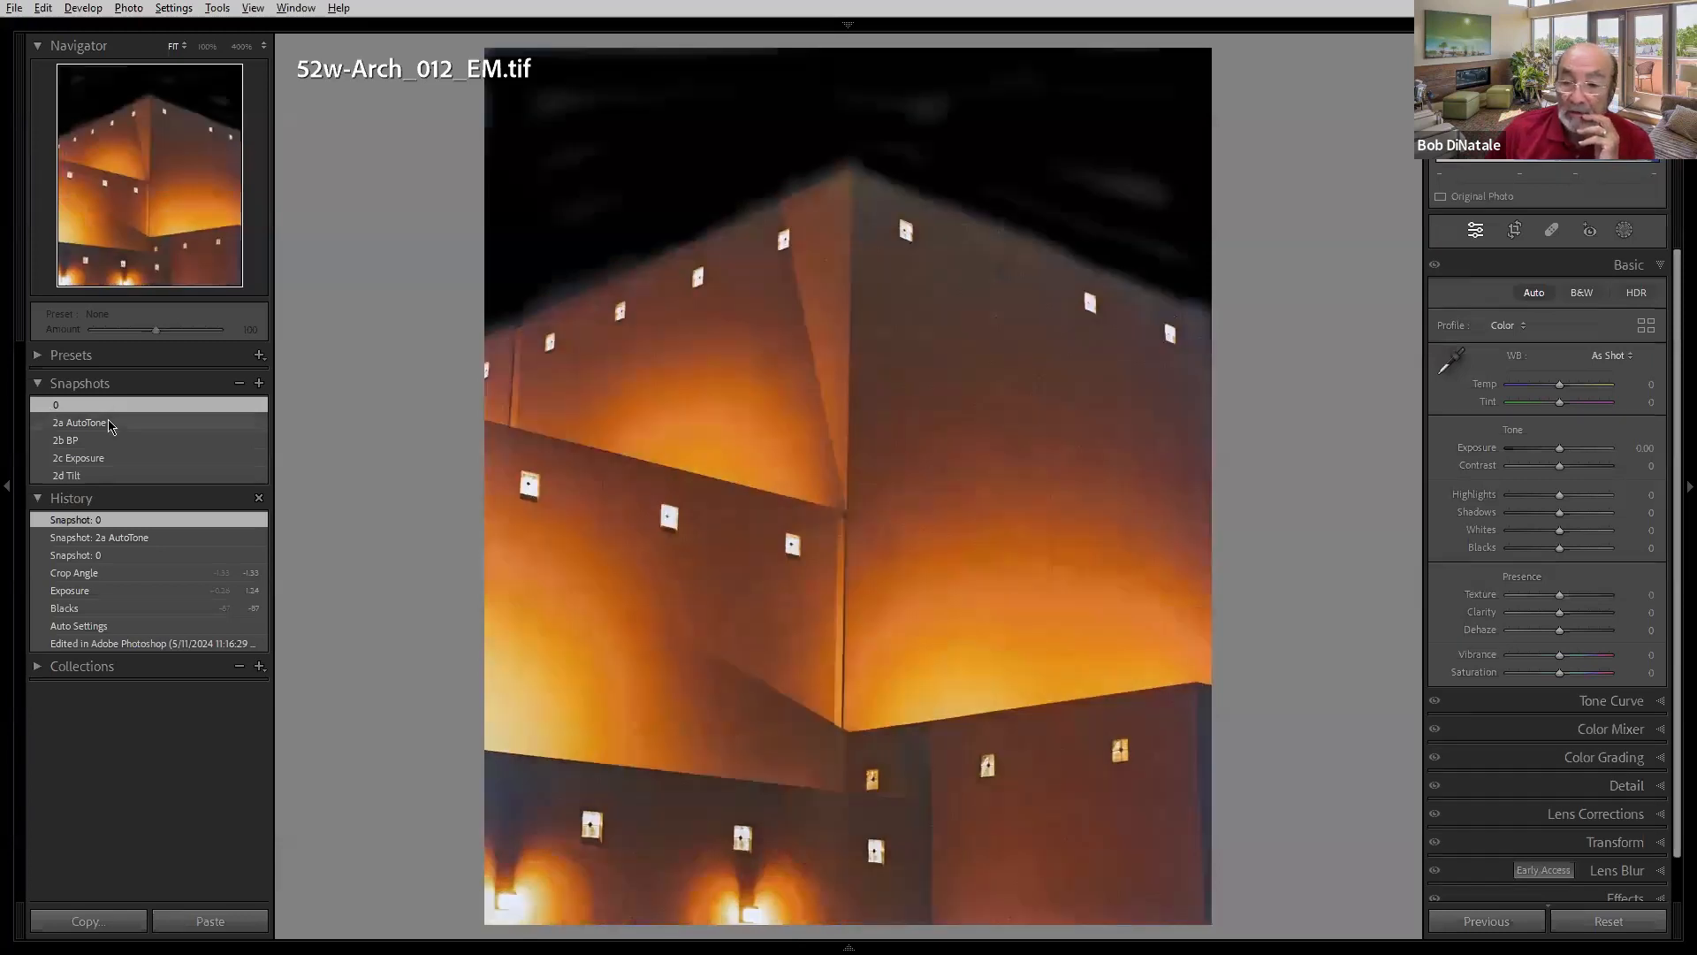
{"action": "left_click", "coordinate": [111, 427]}
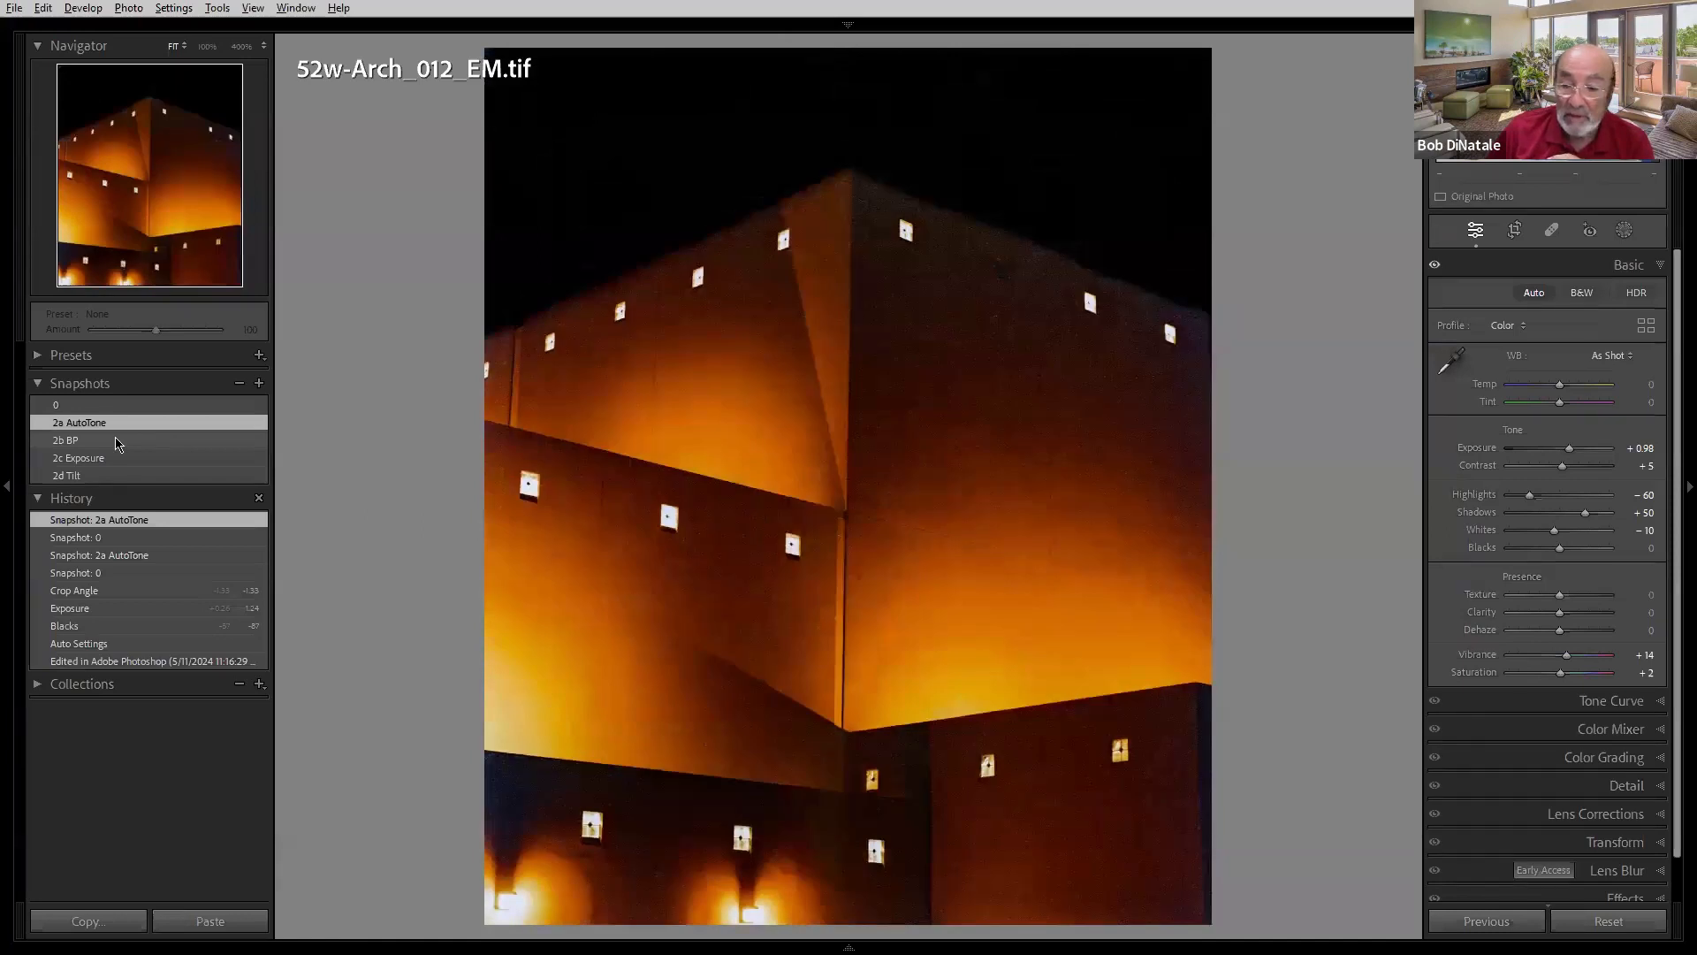
{"action": "left_click", "coordinate": [117, 442]}
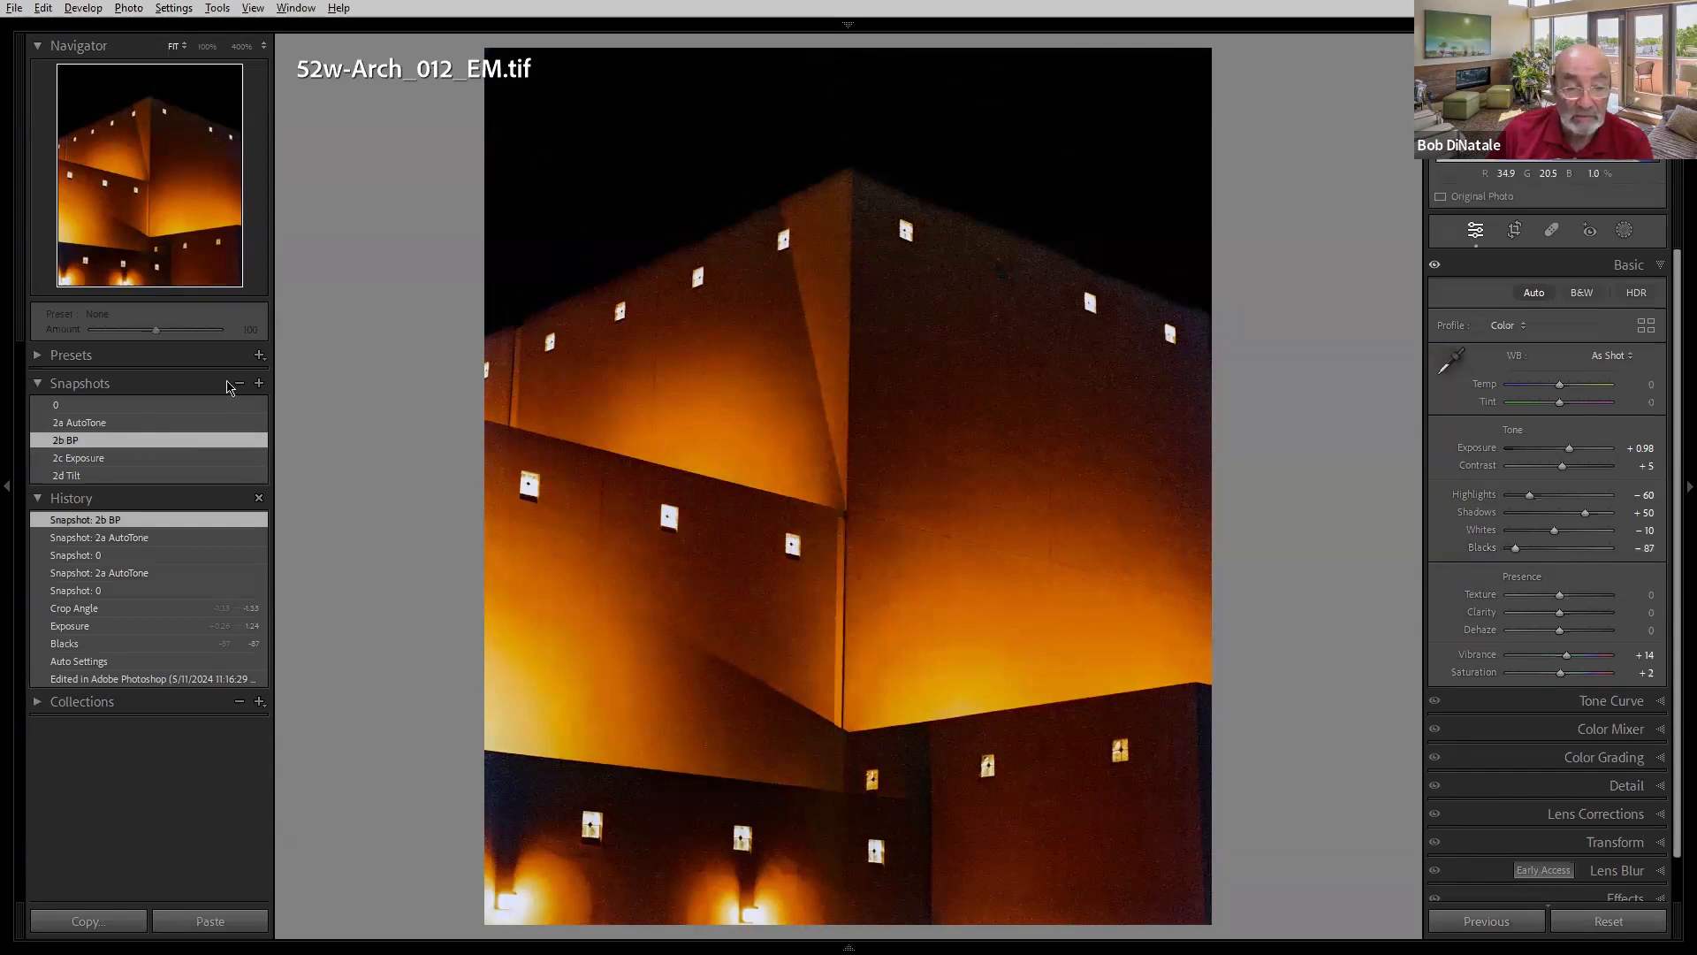
{"action": "left_click", "coordinate": [134, 421]}
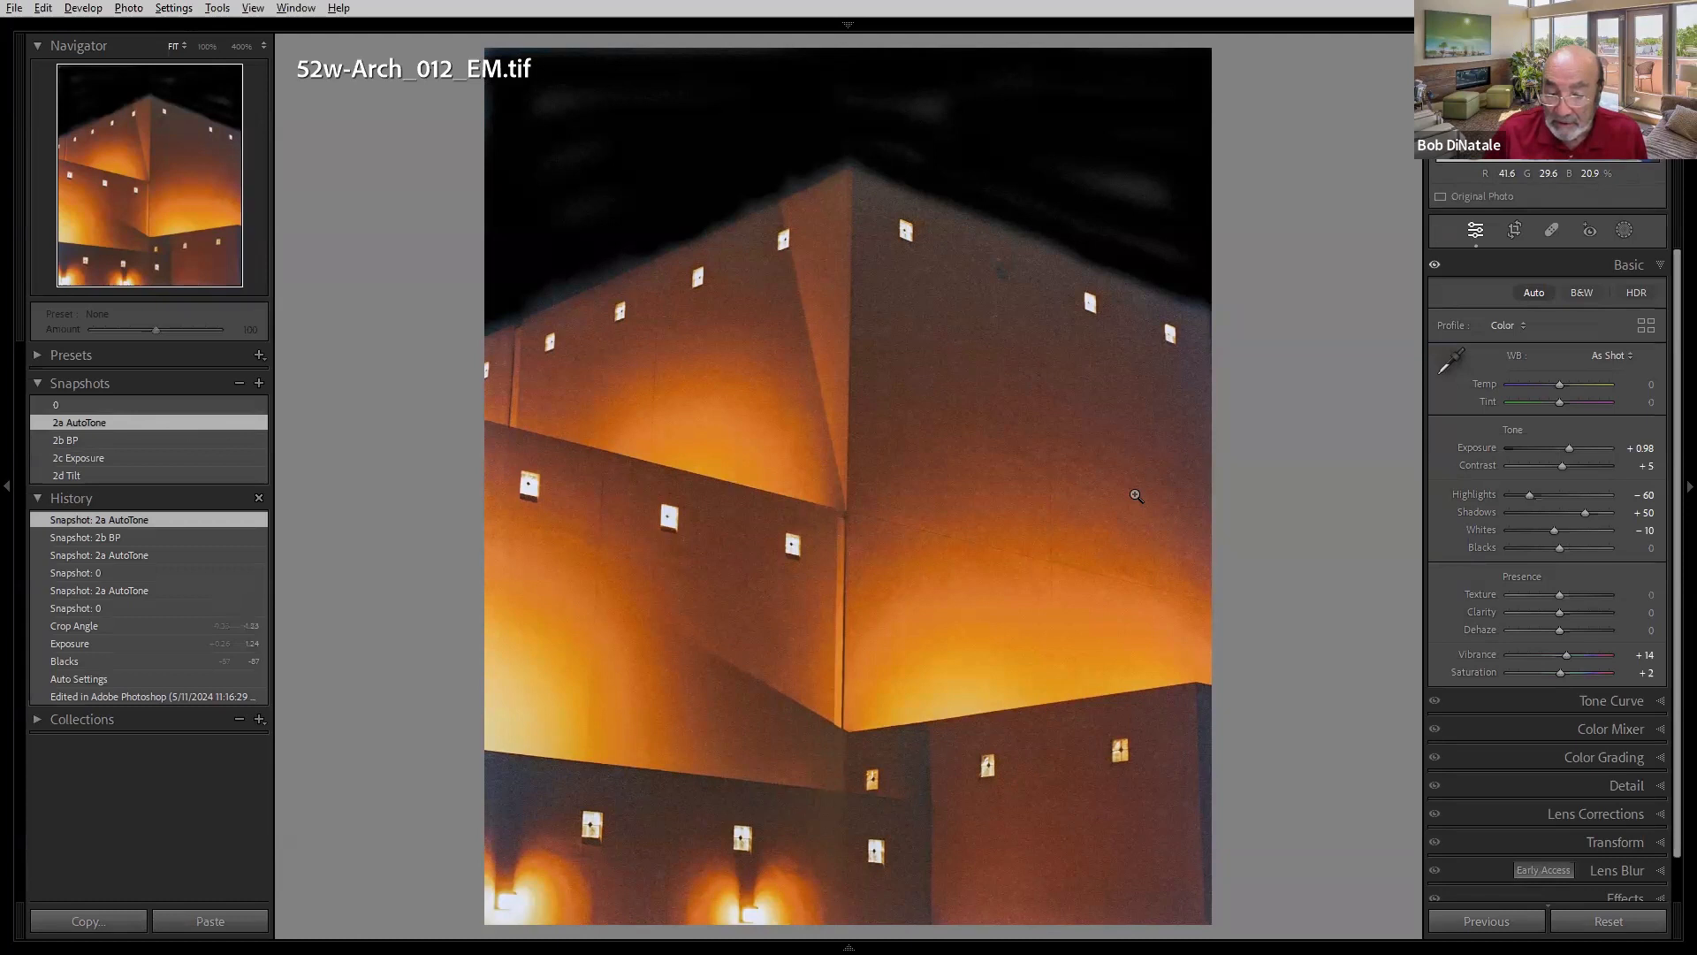
- Lower Blacks to -79 while previewing the blacks clipping on the building photo
{"action": "left_click", "coordinate": [1560, 548], "text": "alt"}
{"action": "left_click_drag", "start_coordinate": [1560, 552], "coordinate": [1524, 552]}
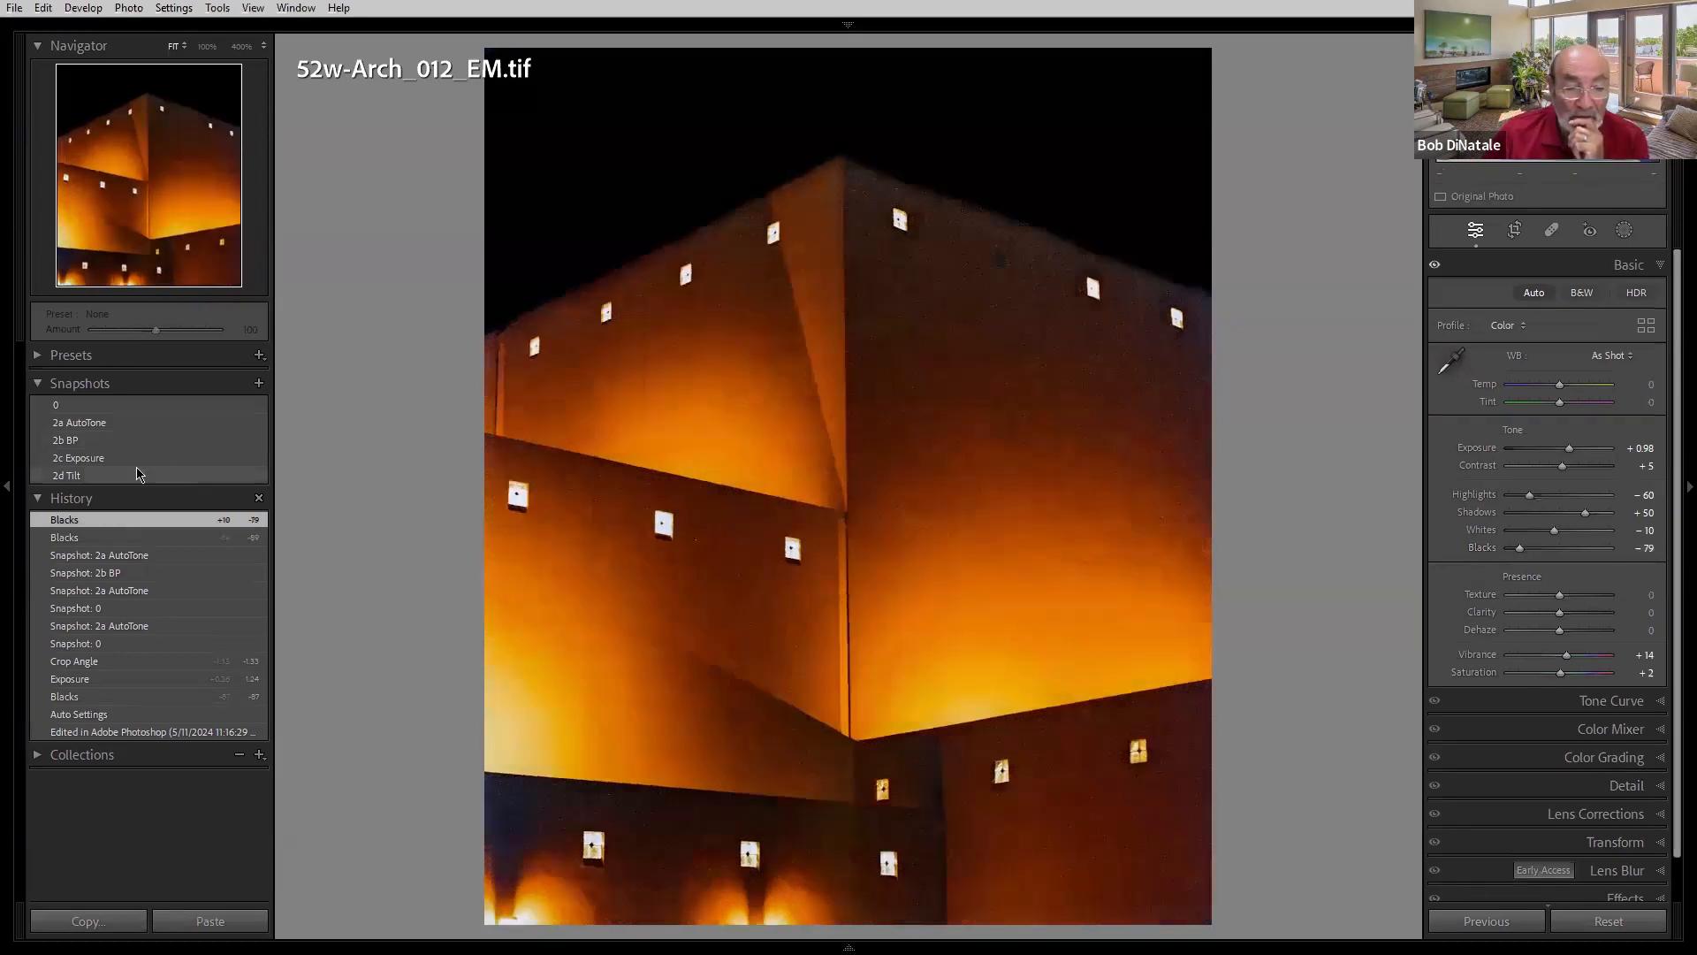
- Compare the building photo's 2c Exposure and 2d Tilt snapshots
{"action": "left_click", "coordinate": [133, 461]}
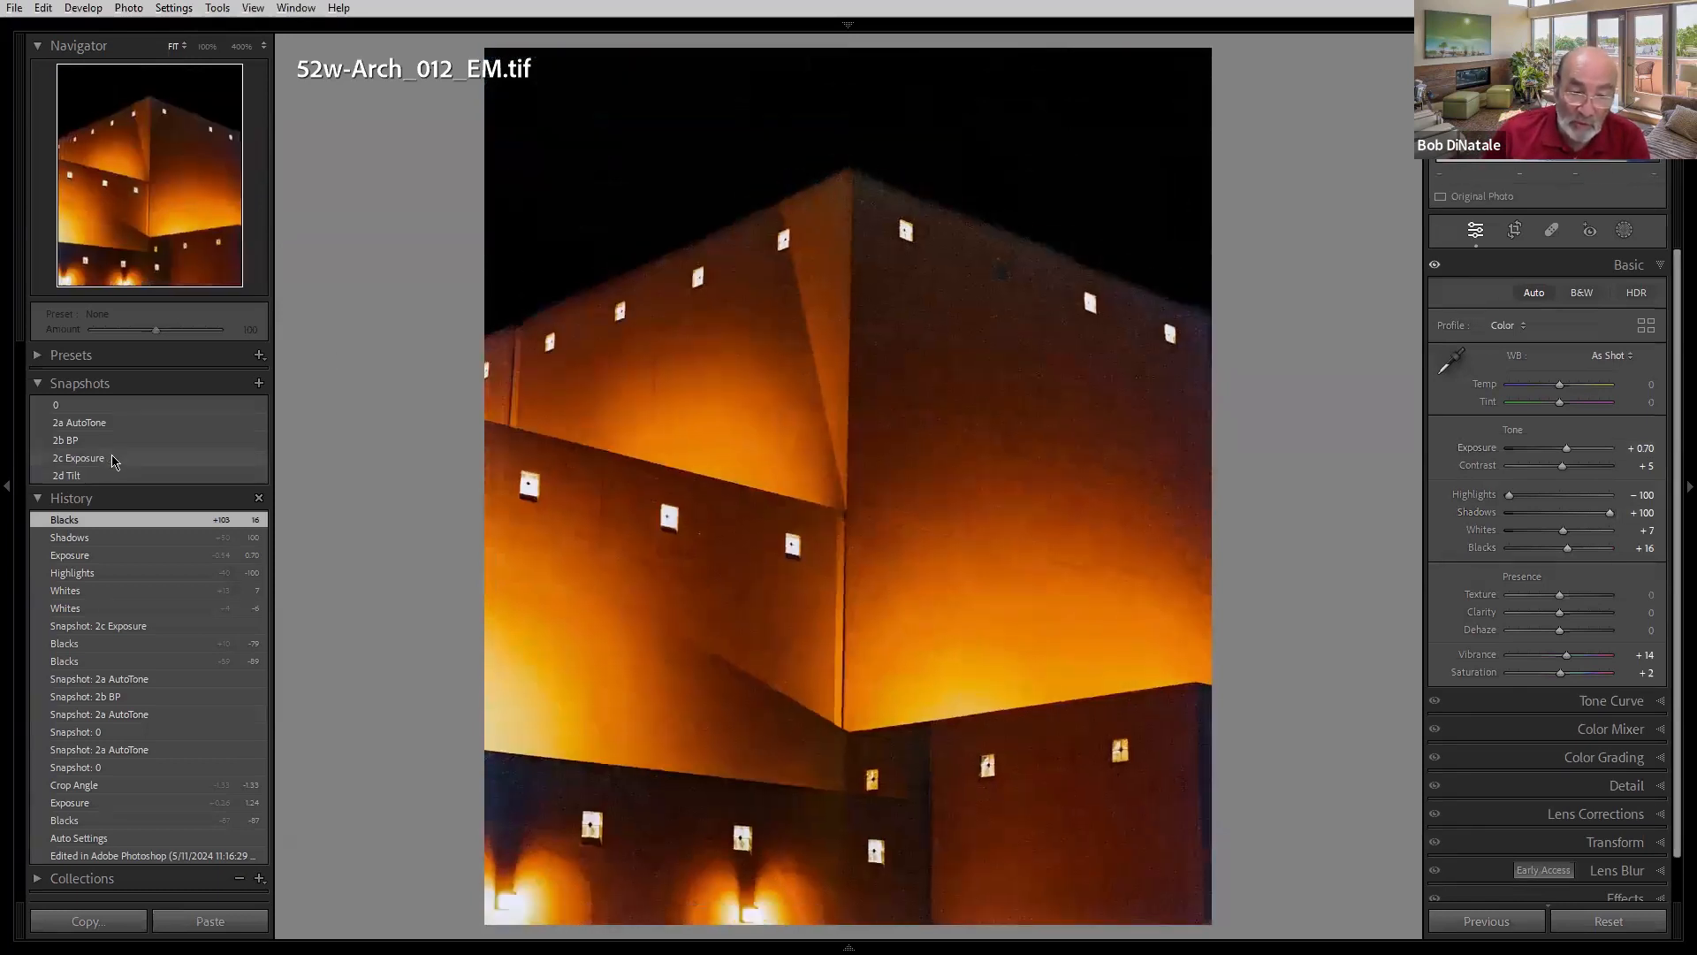
{"action": "left_click", "coordinate": [113, 459]}
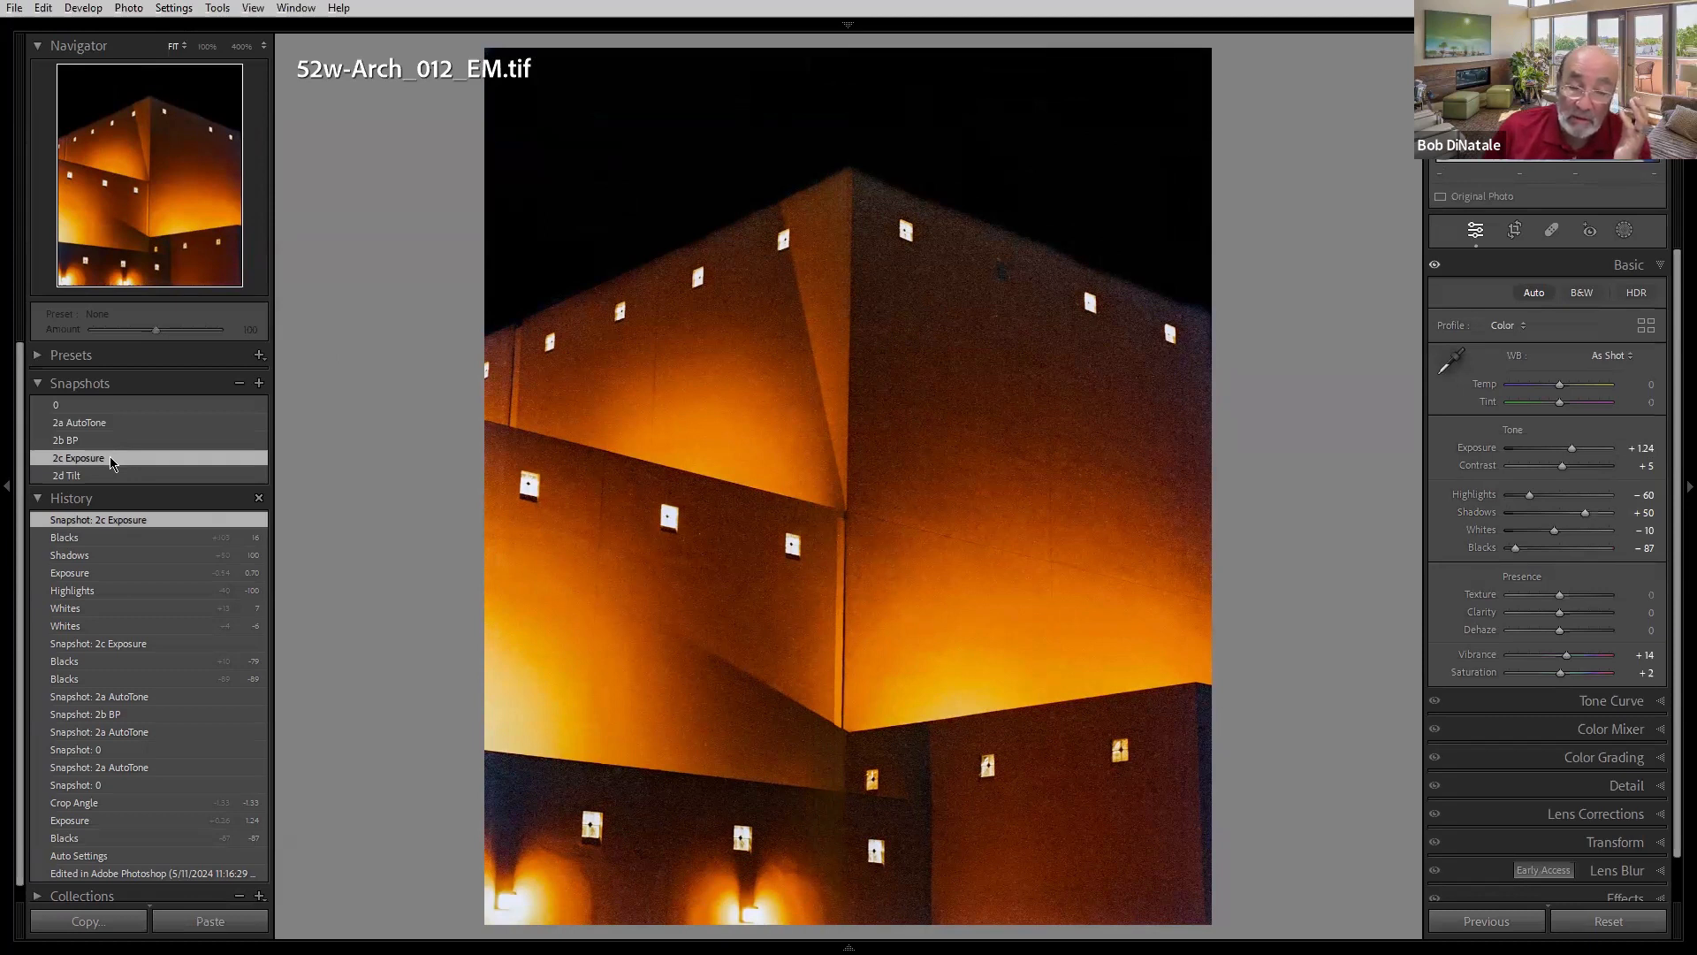
{"action": "left_click", "coordinate": [108, 478]}
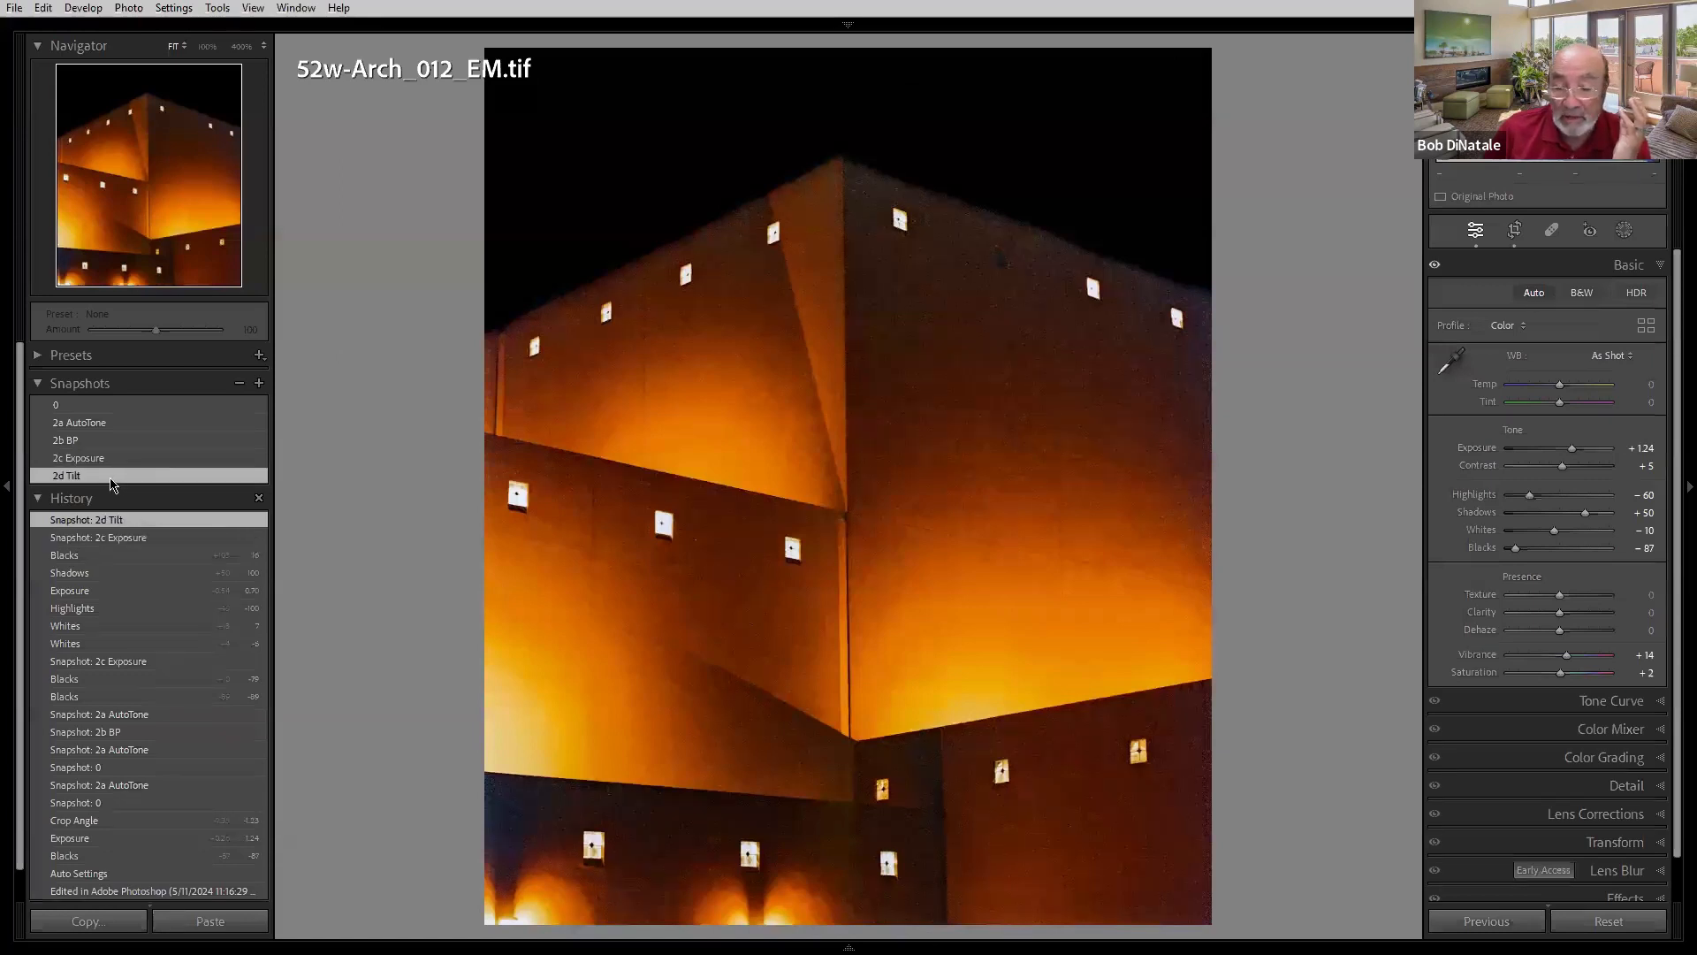
- Open Crop & Straighten on the 2d Tilt snapshot and pick the straighten angle tool
{"action": "left_click", "coordinate": [1515, 231]}
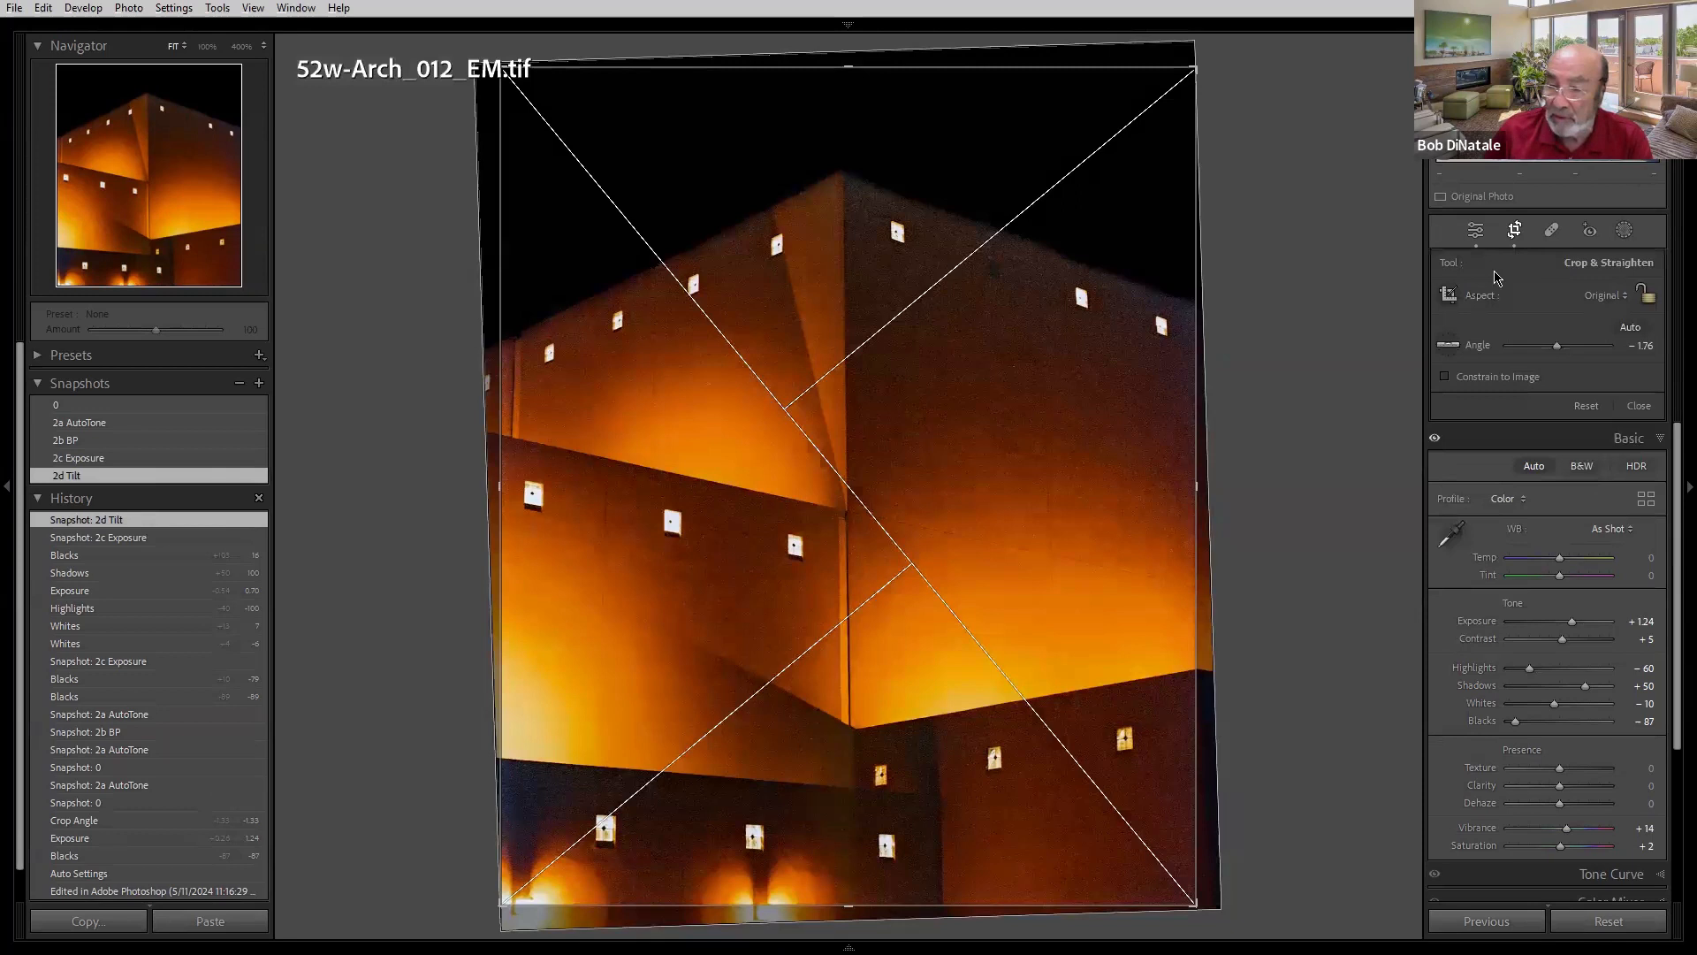
{"action": "left_click", "coordinate": [1448, 345]}
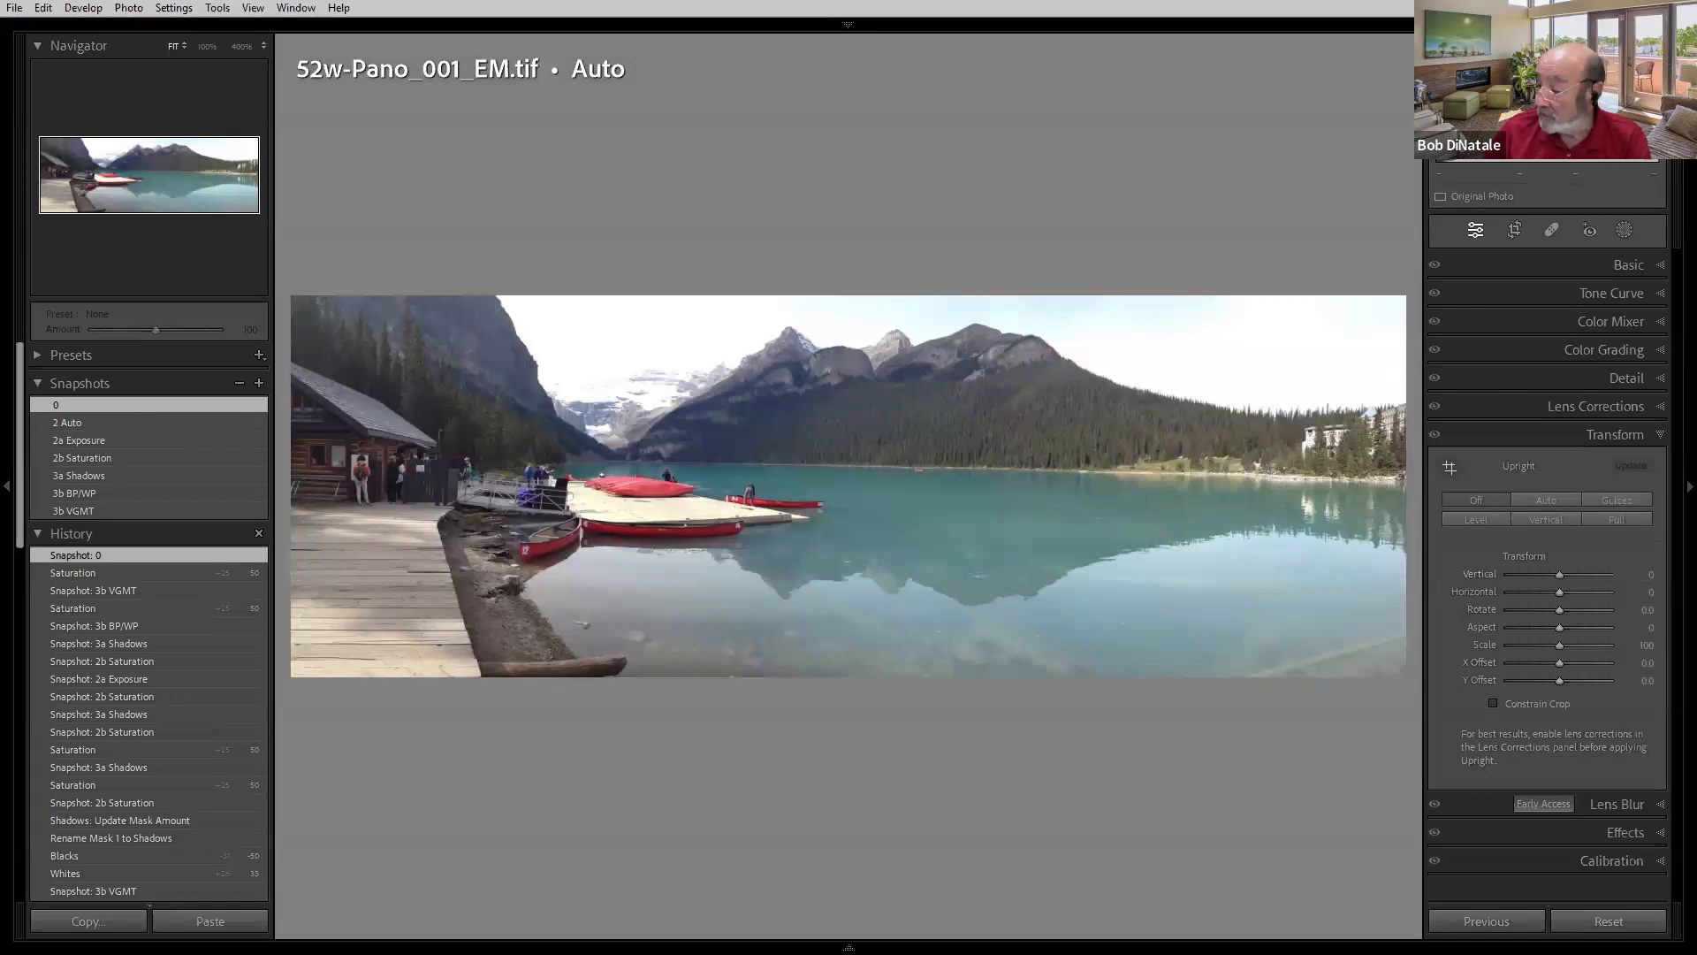
- Move to the lake panorama's Copy 1 and compare its 0, 2 Auto and 2a Exposure snapshots, ending on 2 Auto
{"action": "key", "text": "Right"}
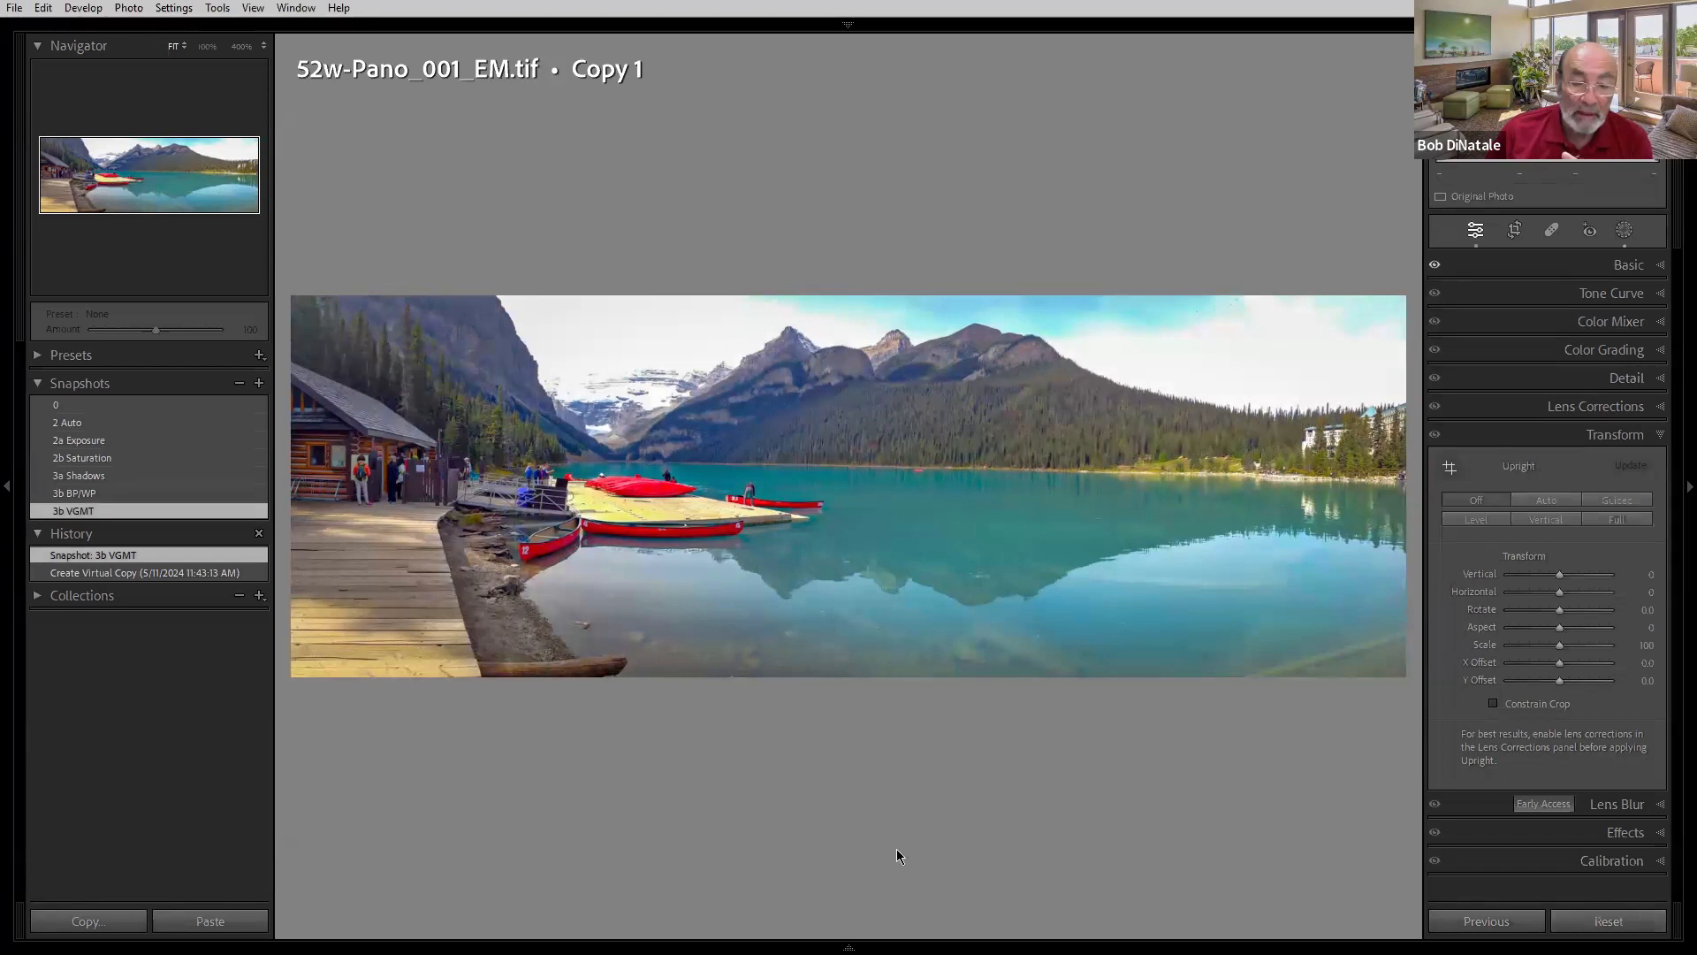
{"action": "left_click", "coordinate": [104, 407]}
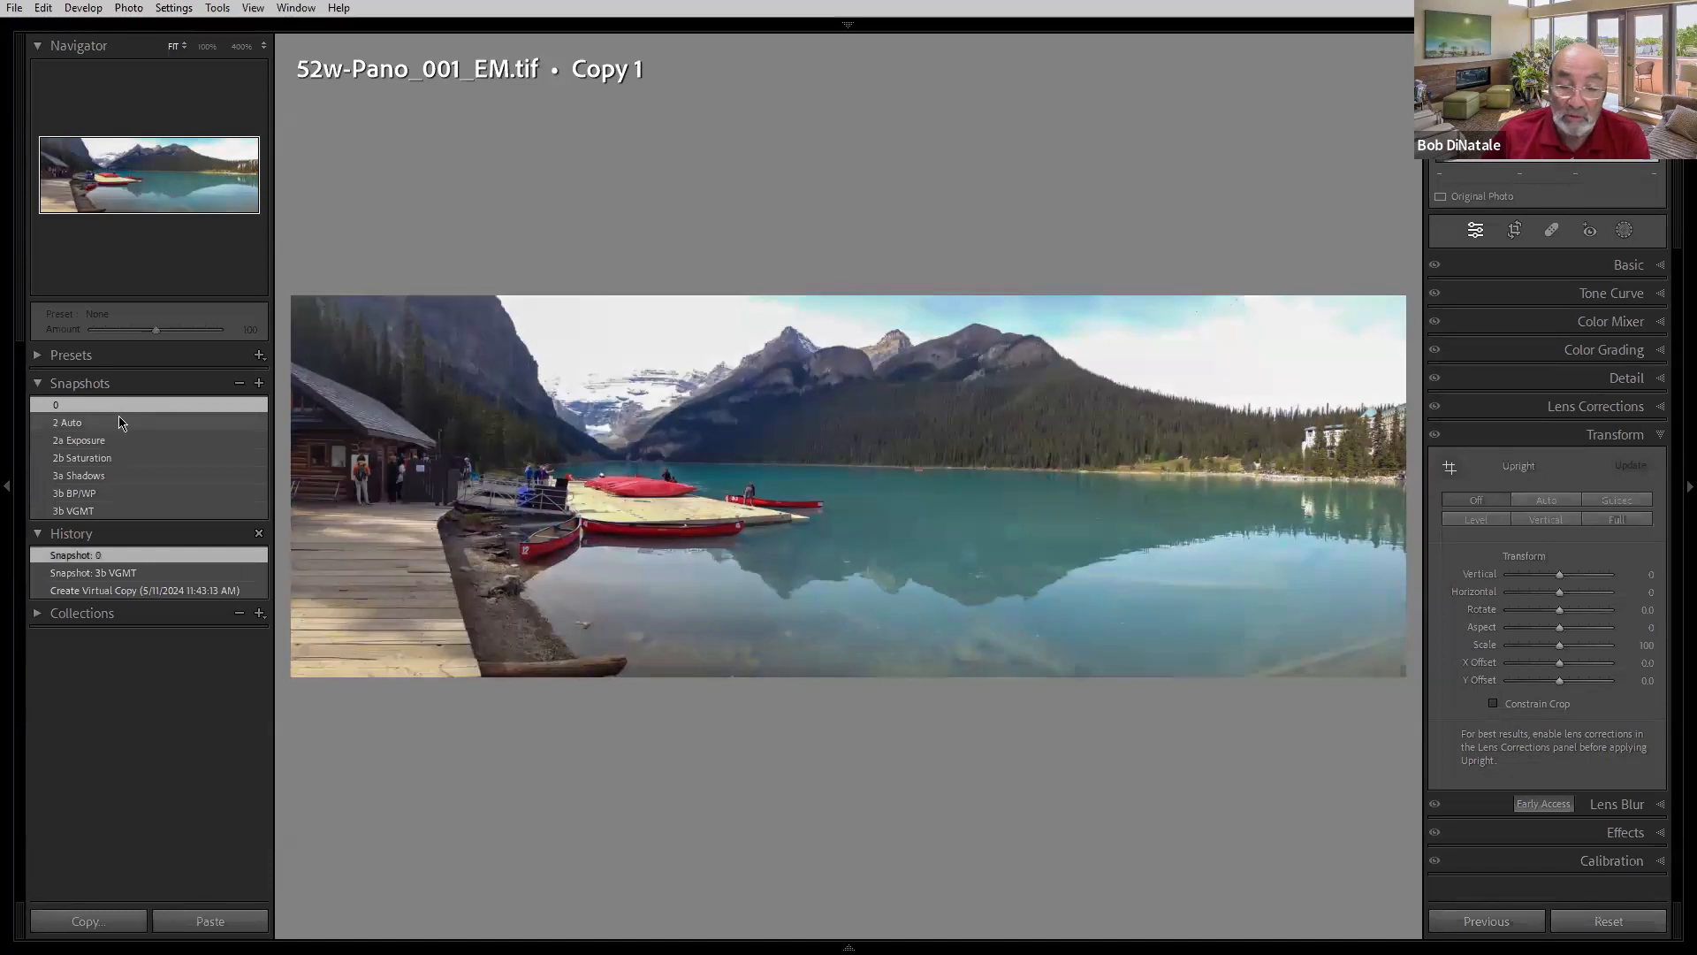
{"action": "left_click", "coordinate": [121, 422]}
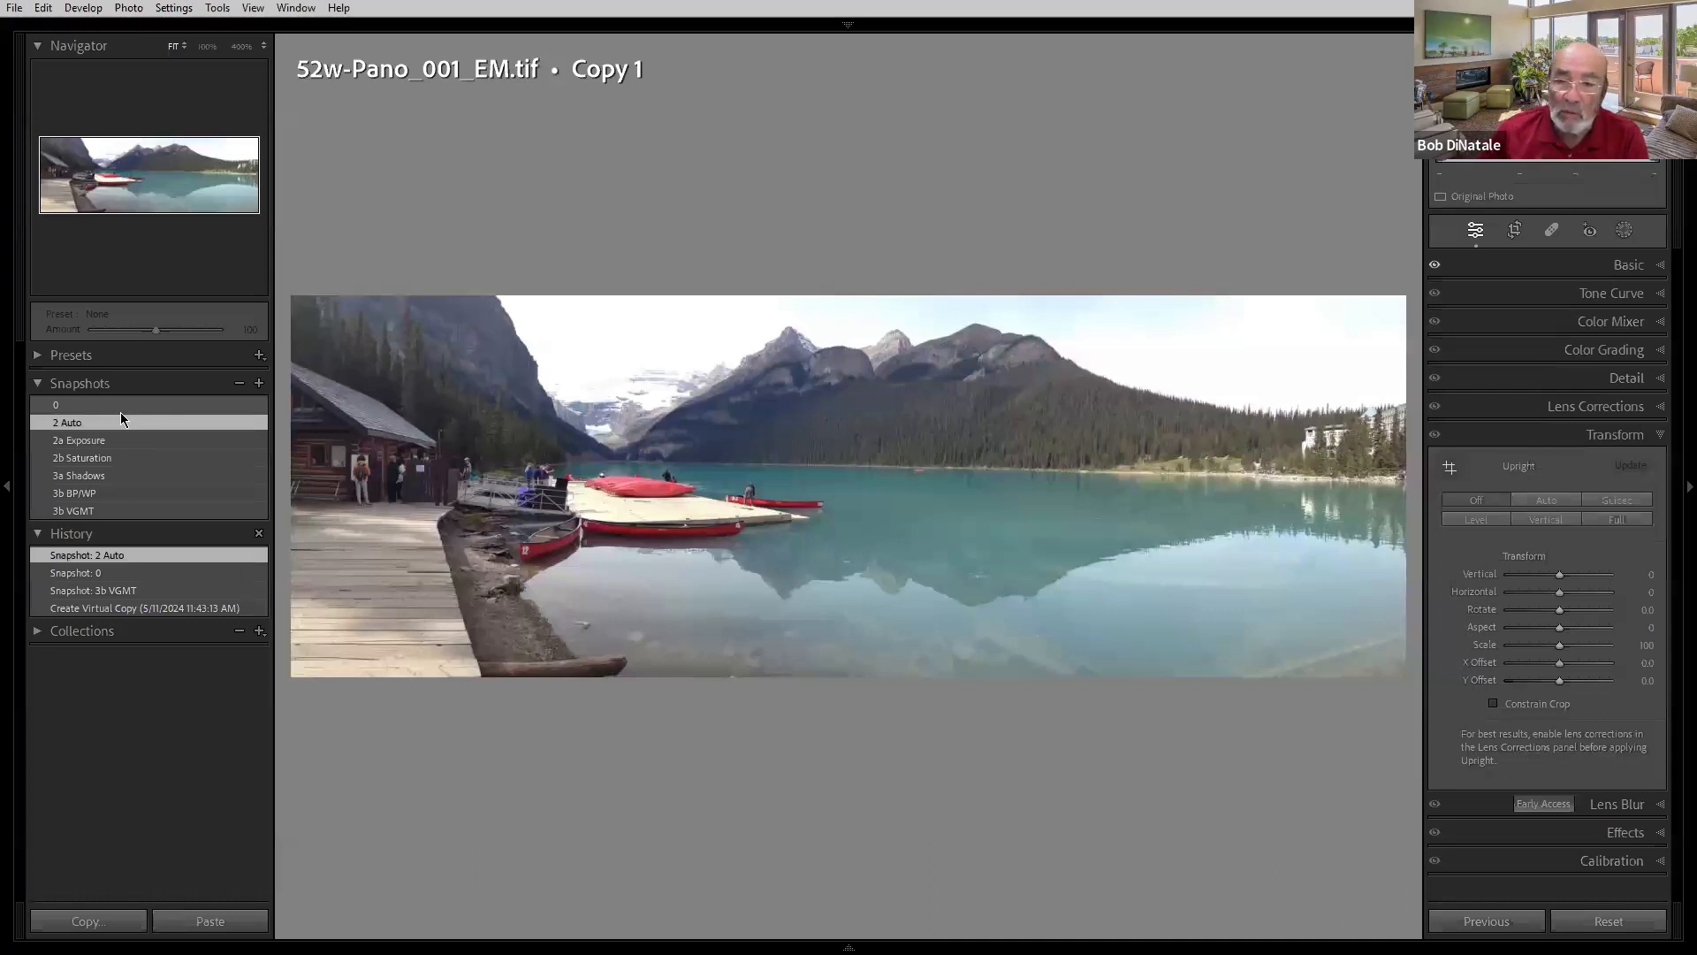
{"action": "left_click", "coordinate": [160, 441]}
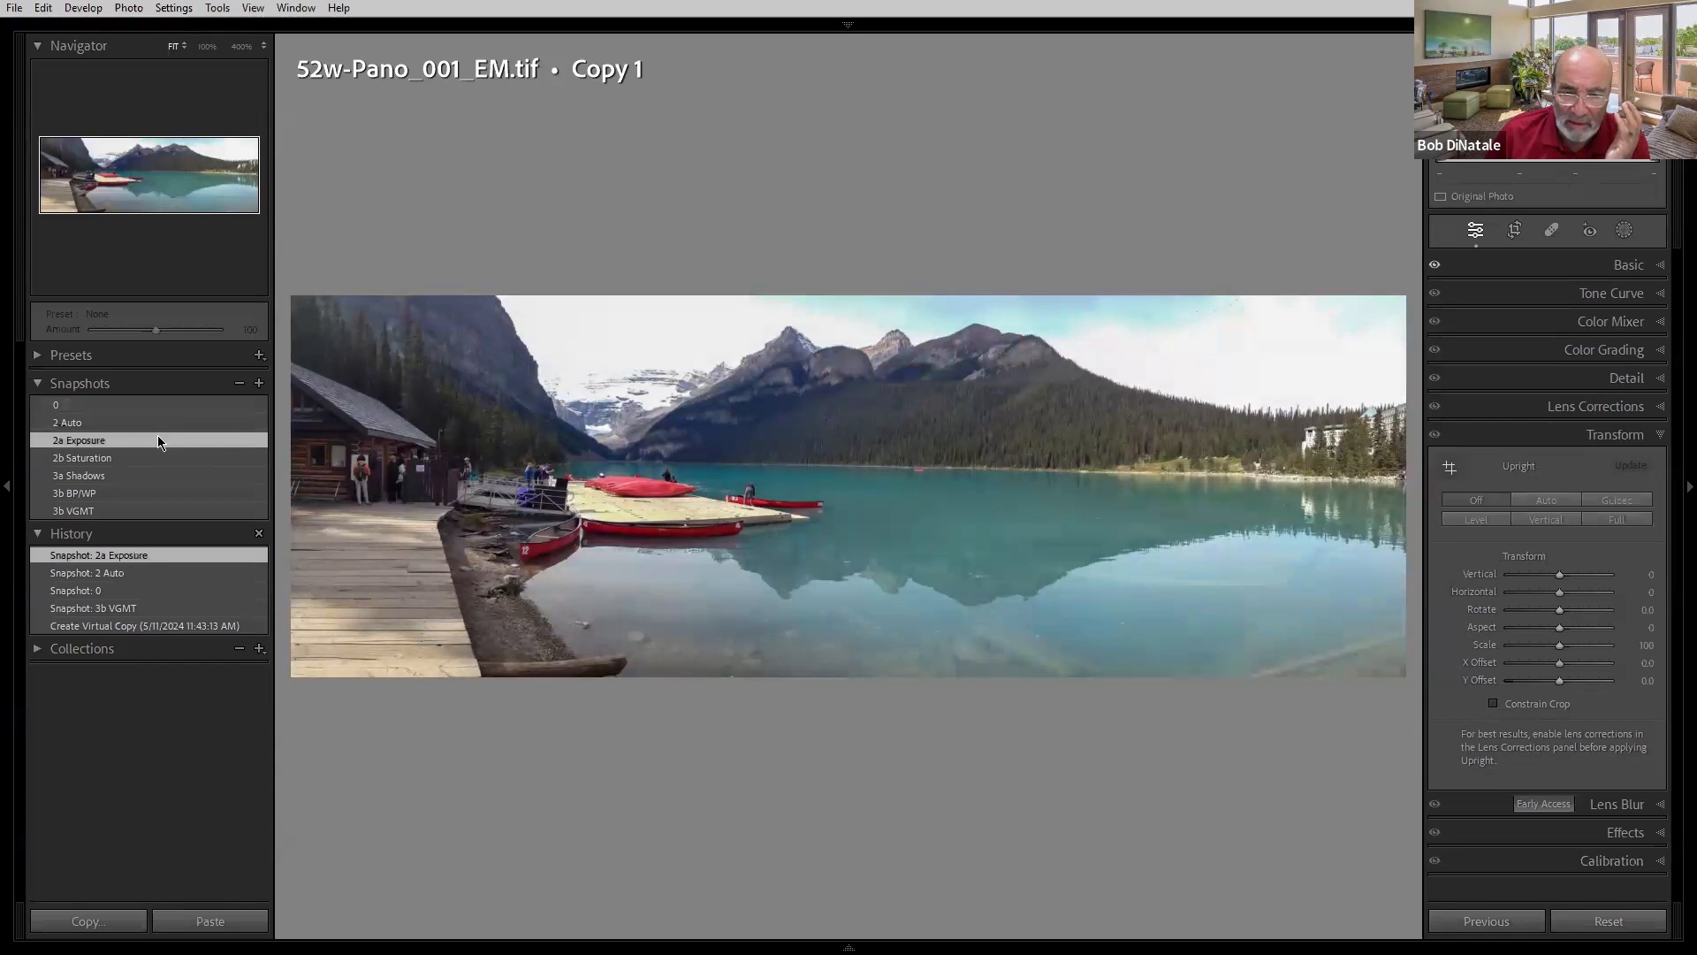
{"action": "left_click", "coordinate": [159, 420]}
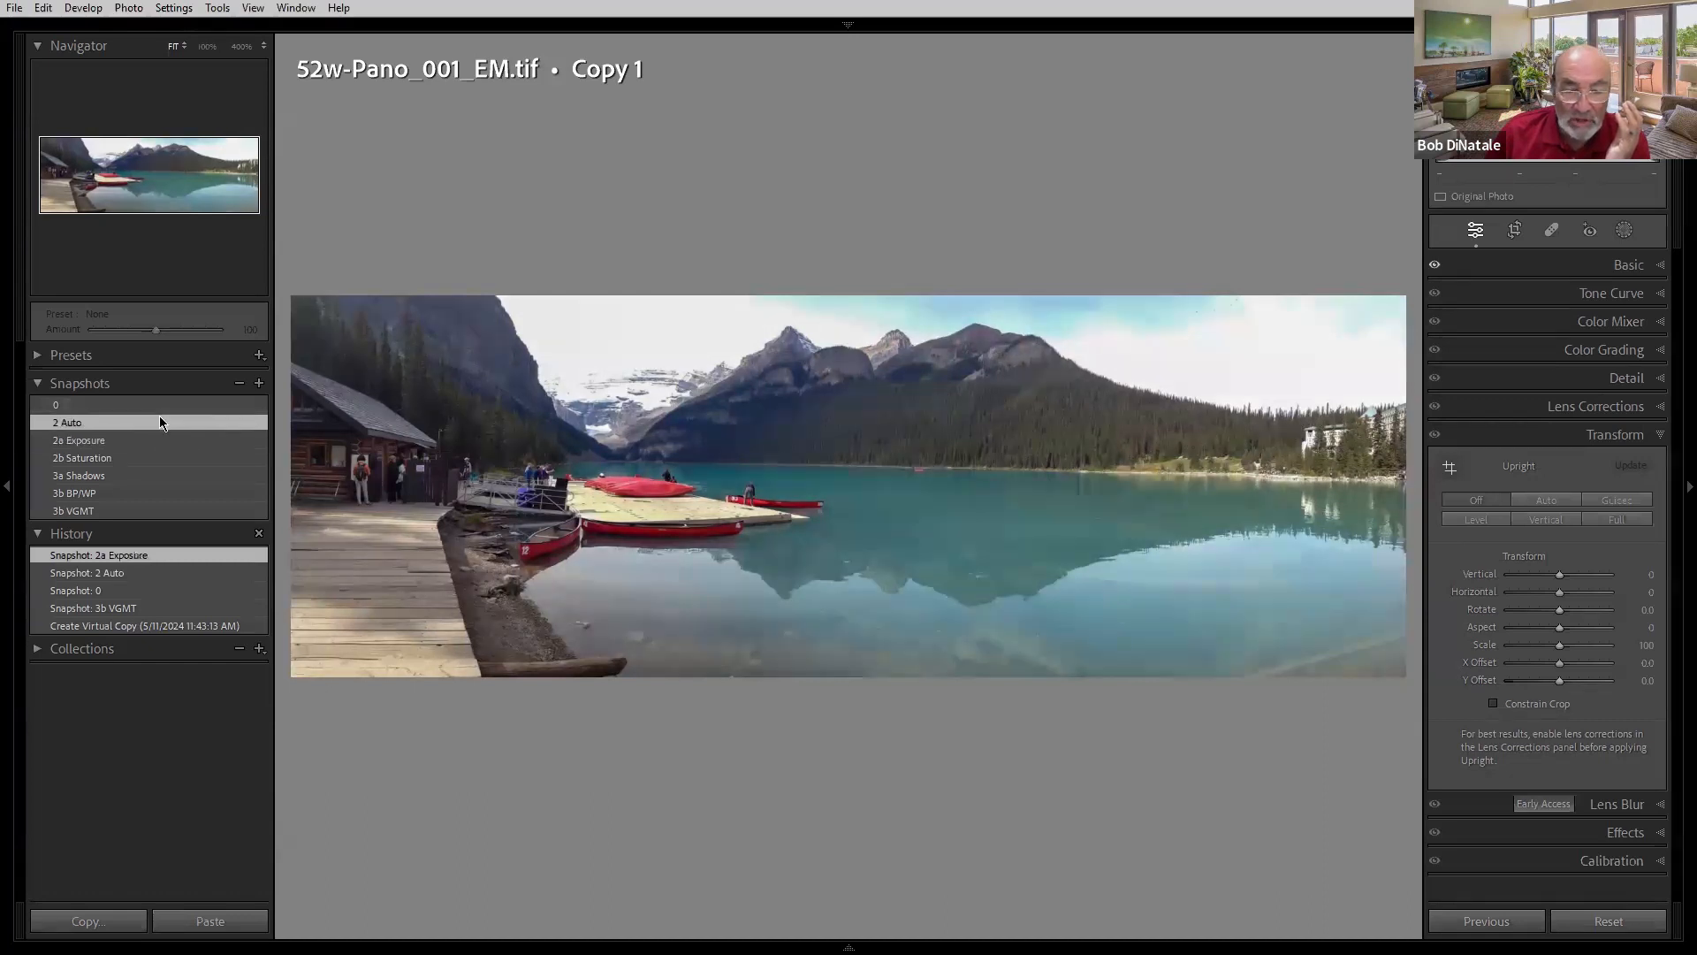
{"action": "left_click", "coordinate": [160, 436]}
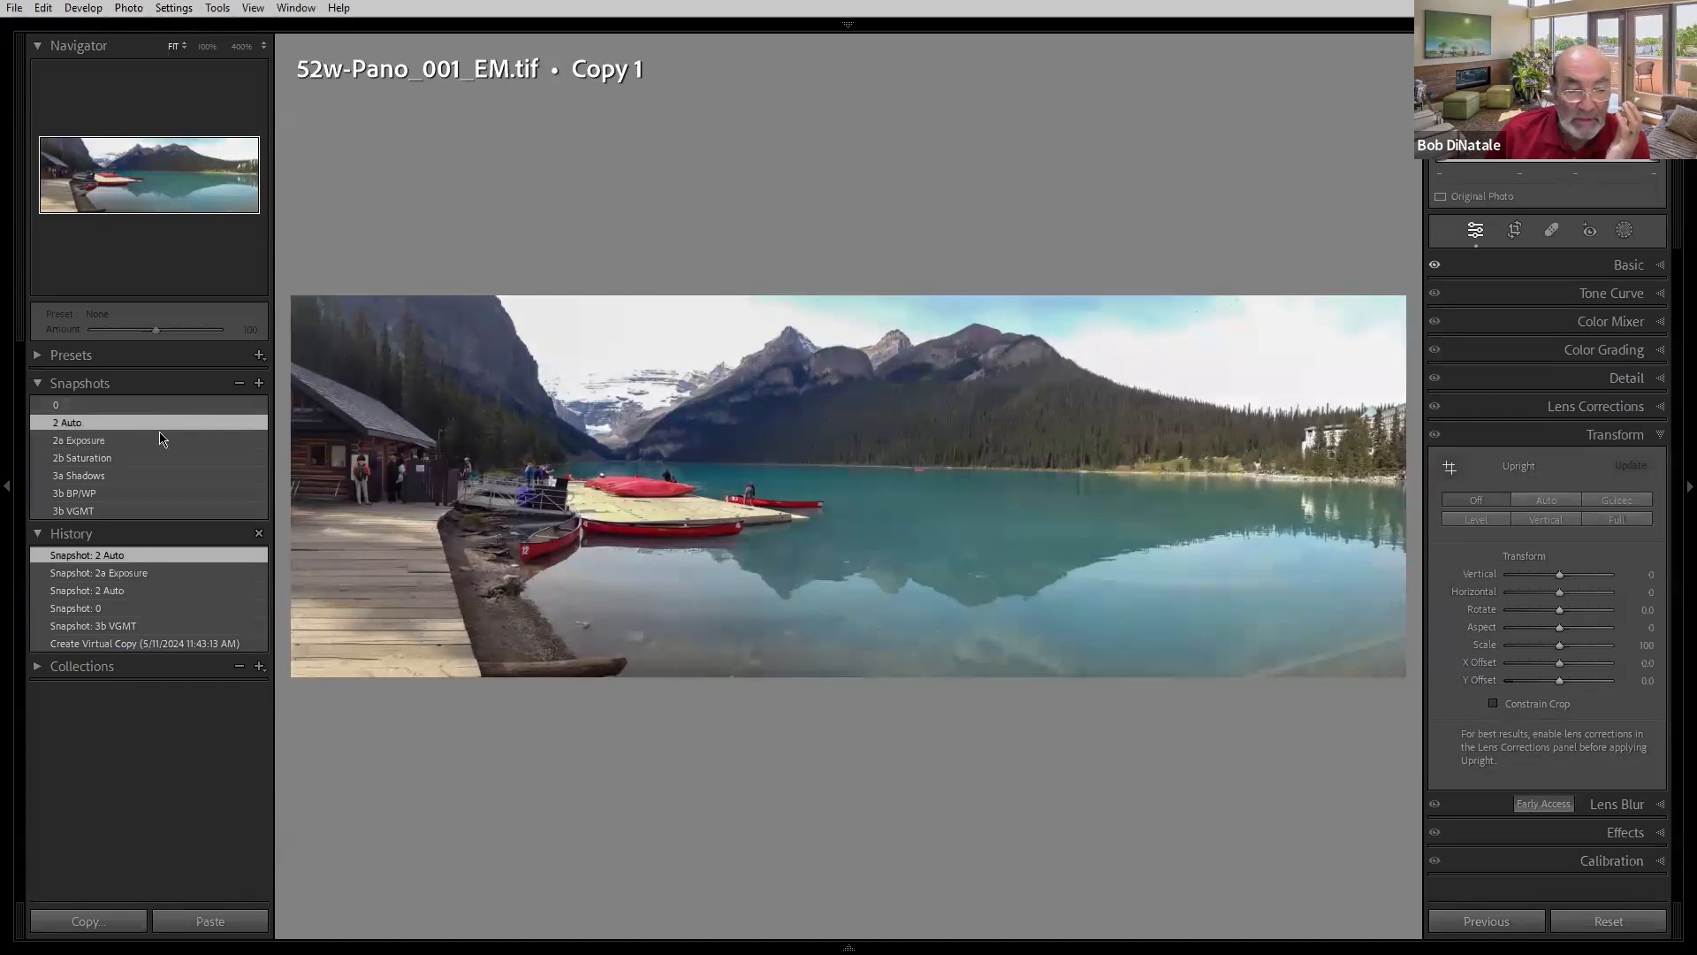
{"action": "left_click", "coordinate": [159, 422]}
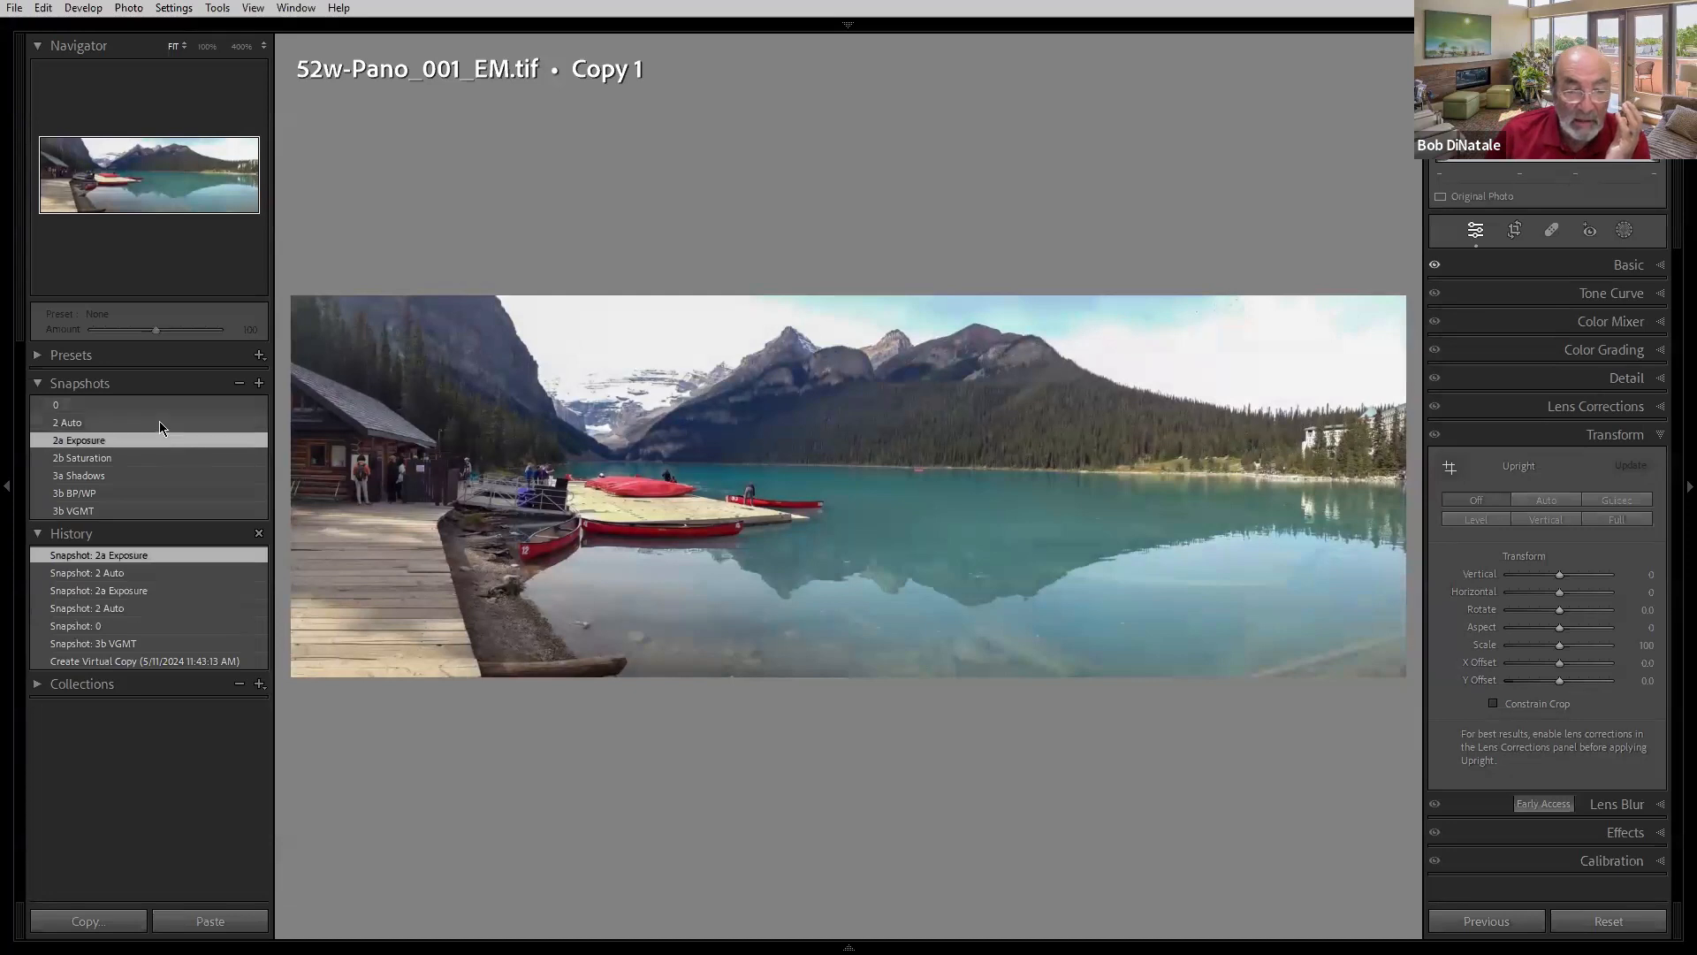
- Open the Basic panel, drag Exposure to -1.23, then reset Exposure to 0.00
{"action": "left_click", "coordinate": [1557, 266]}
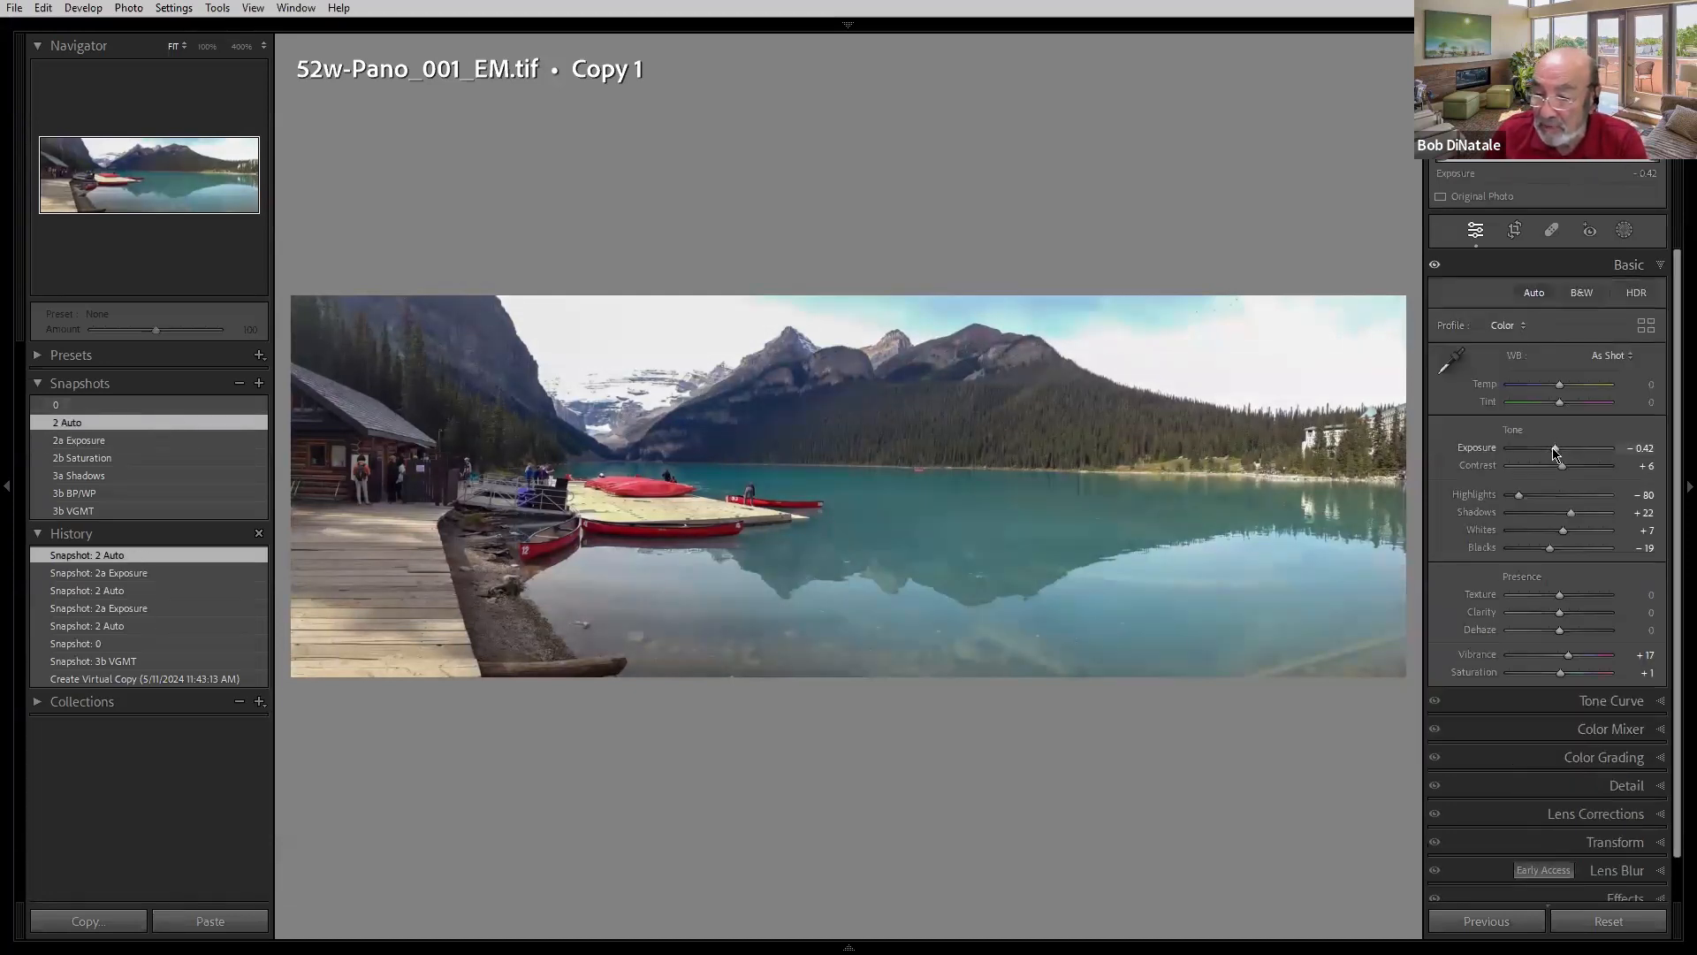
{"action": "left_click_drag", "start_coordinate": [1556, 451], "coordinate": [1559, 442]}
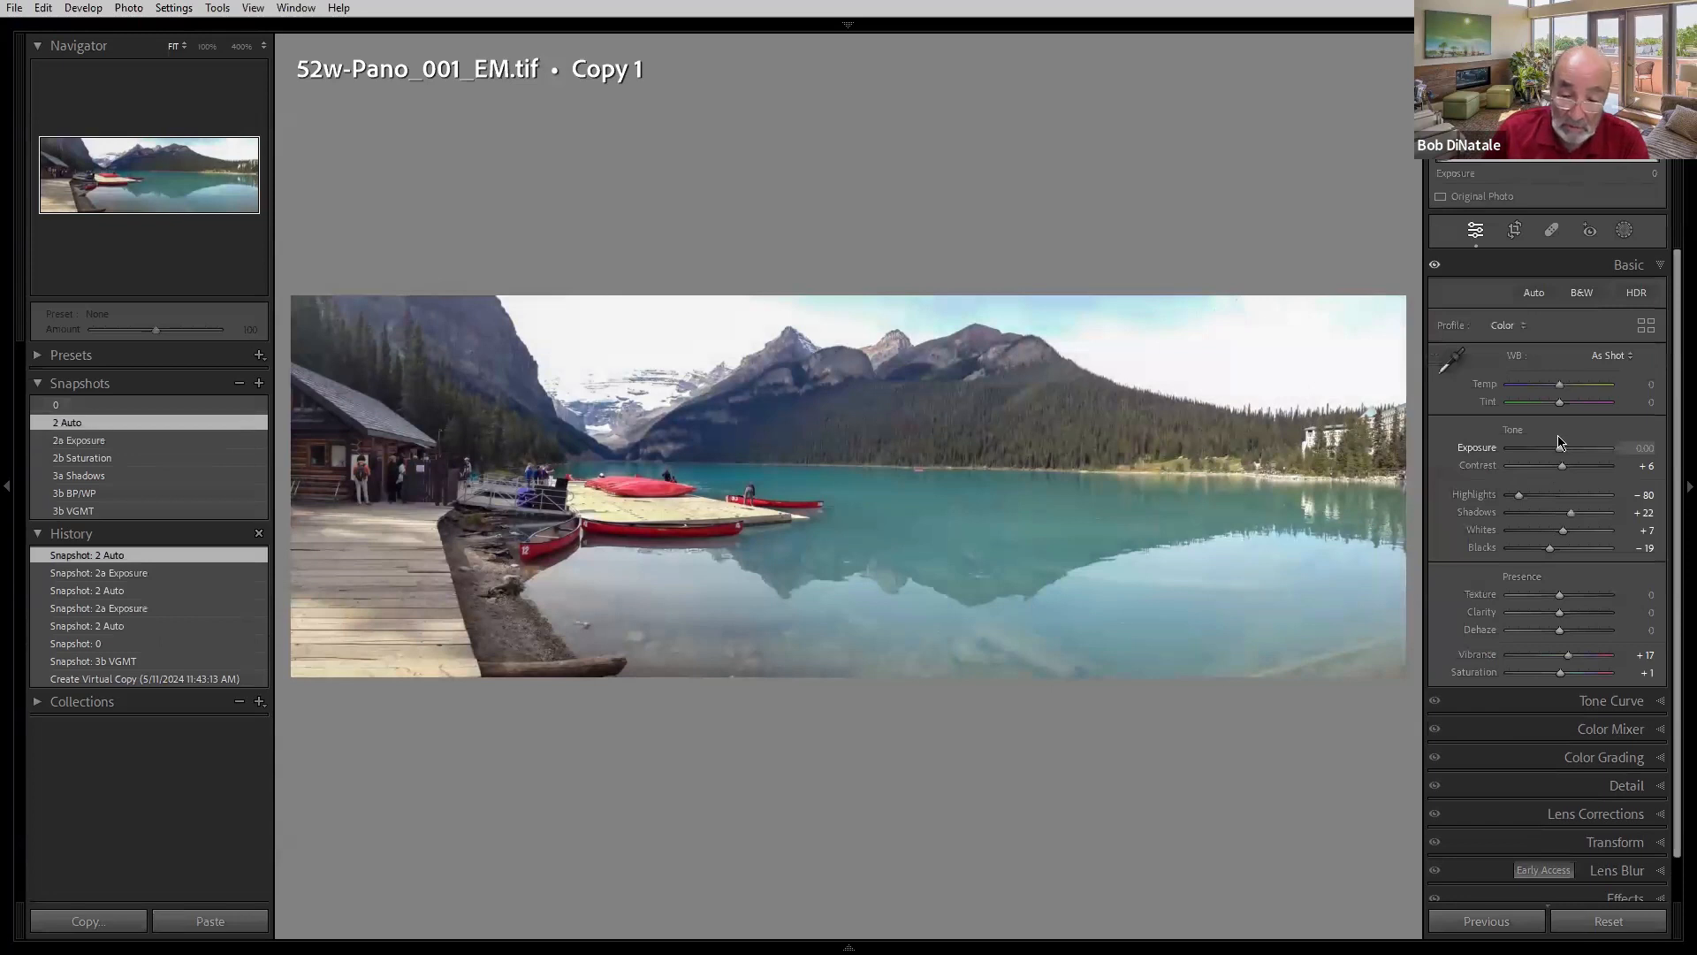
{"action": "left_click_drag", "start_coordinate": [1558, 443], "coordinate": [1559, 443]}
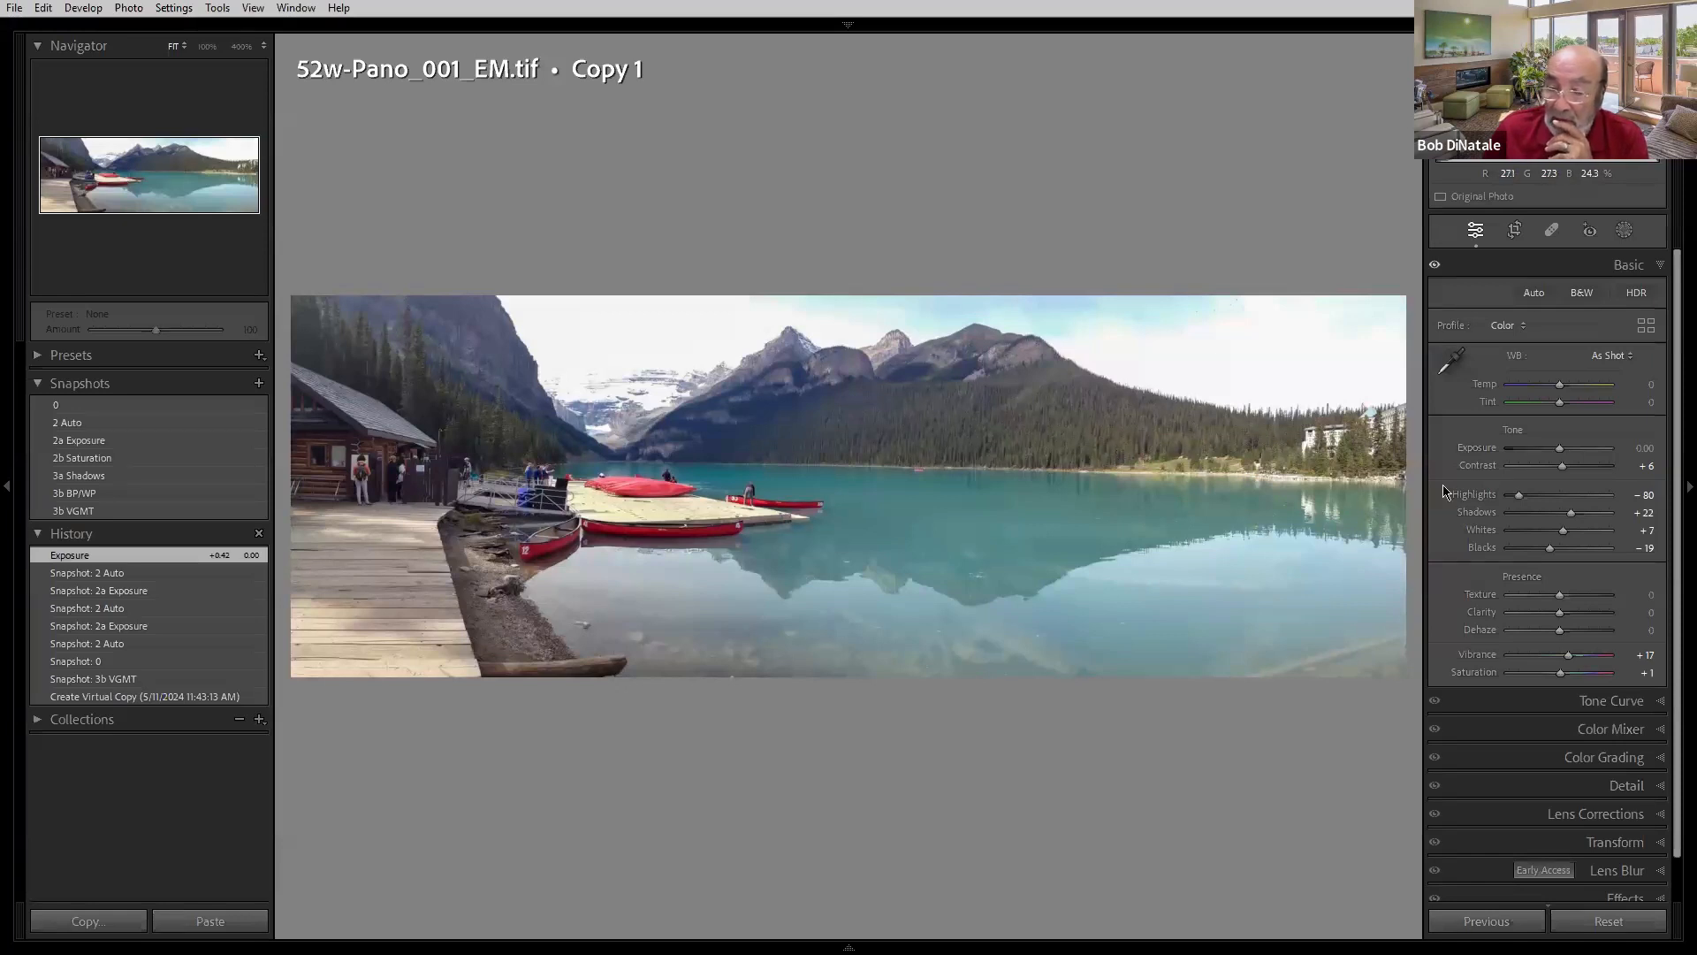
{"action": "mouse_move", "coordinate": [1560, 454]}
{"action": "left_mouse_down"}
{"action": "mouse_move", "coordinate": [1539, 452]}
{"action": "mouse_move", "coordinate": [1577, 450]}
{"action": "mouse_move", "coordinate": [1546, 449]}
{"action": "left_mouse_up"}
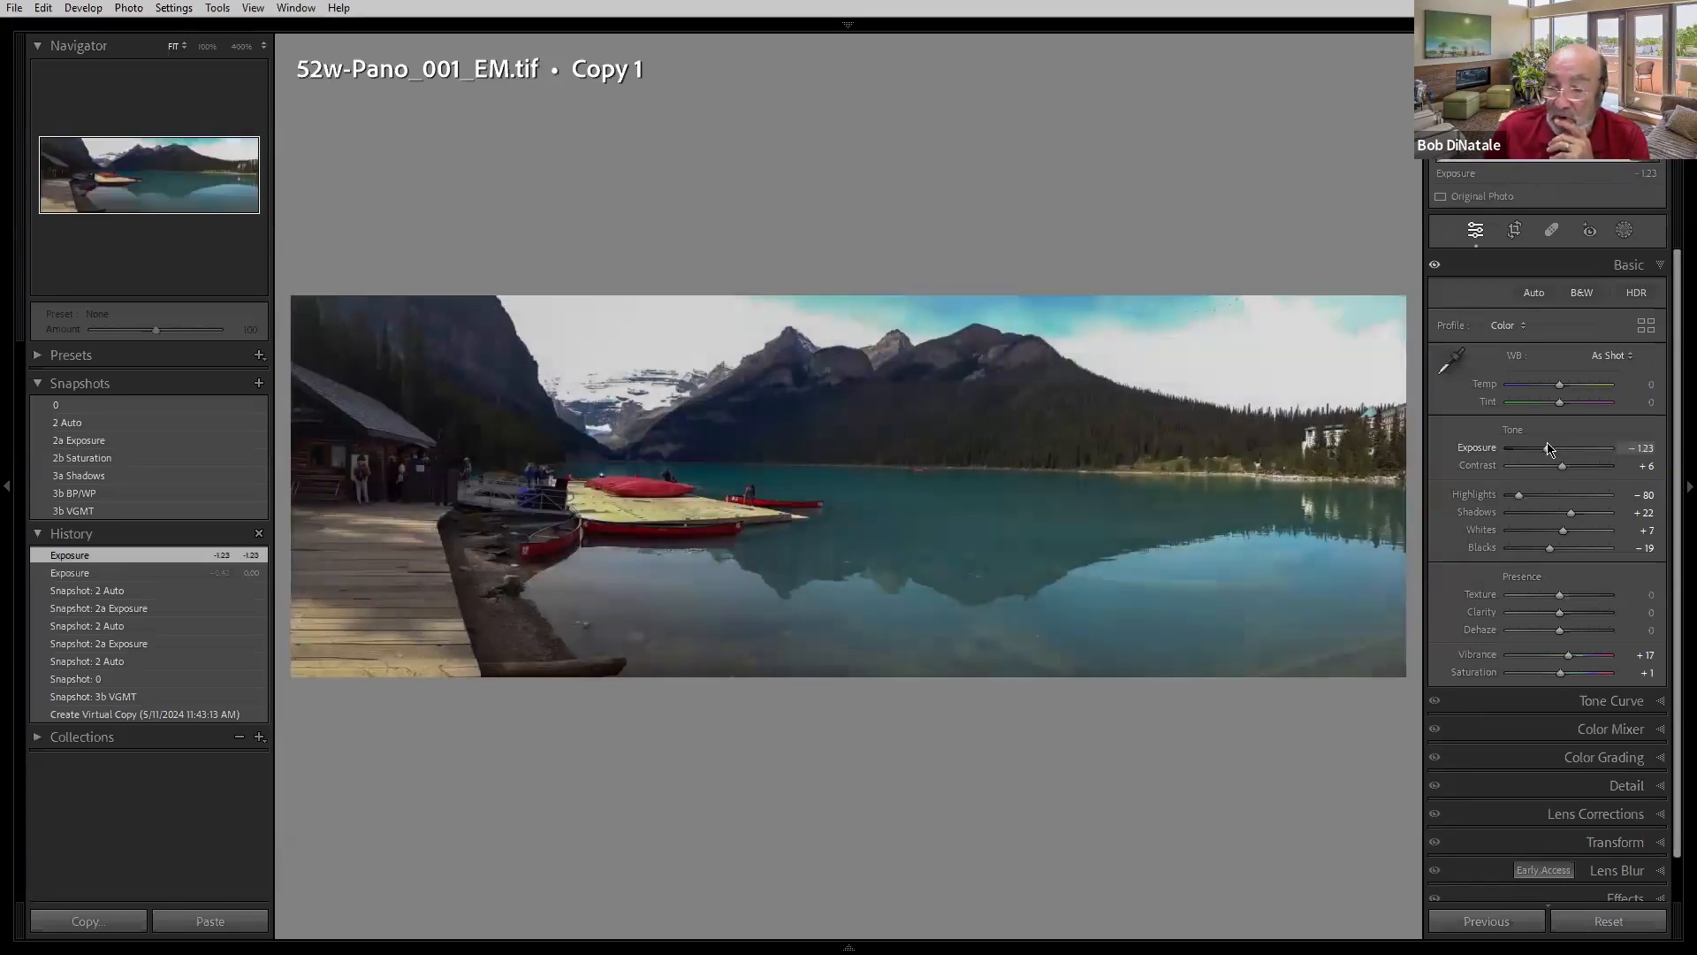
{"action": "double_click", "coordinate": [1482, 450]}
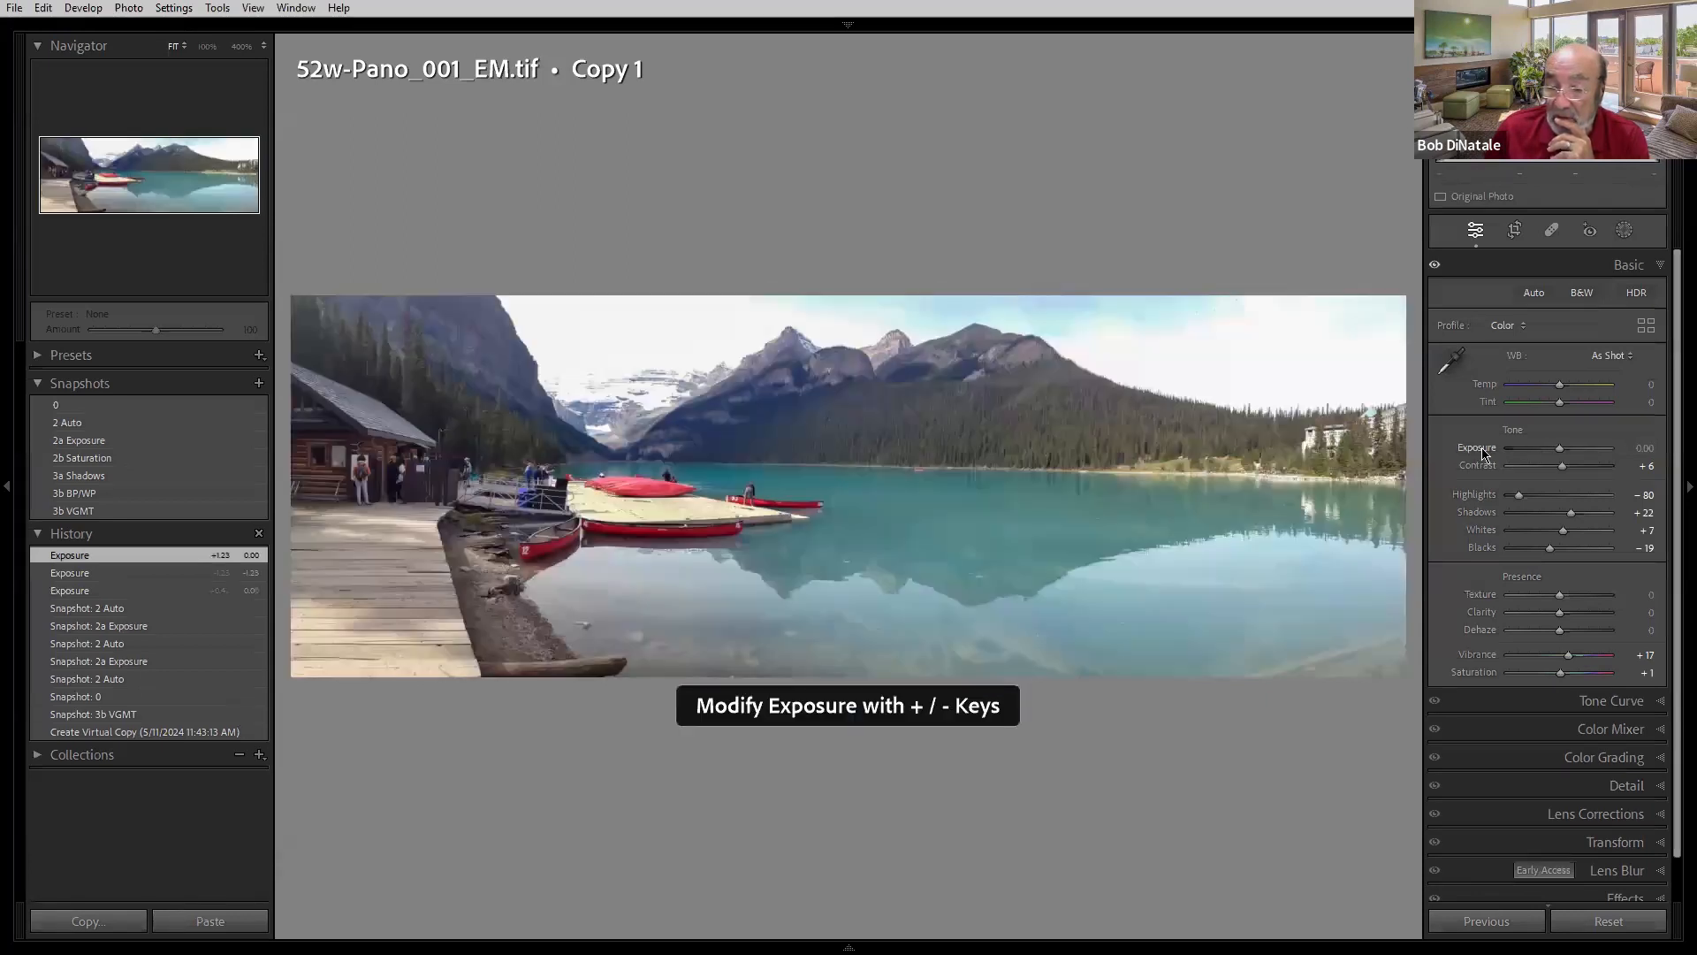
- Step Exposure up to +1.5 in large increments from the value field, then back down again
{"action": "left_click", "coordinate": [1637, 449]}
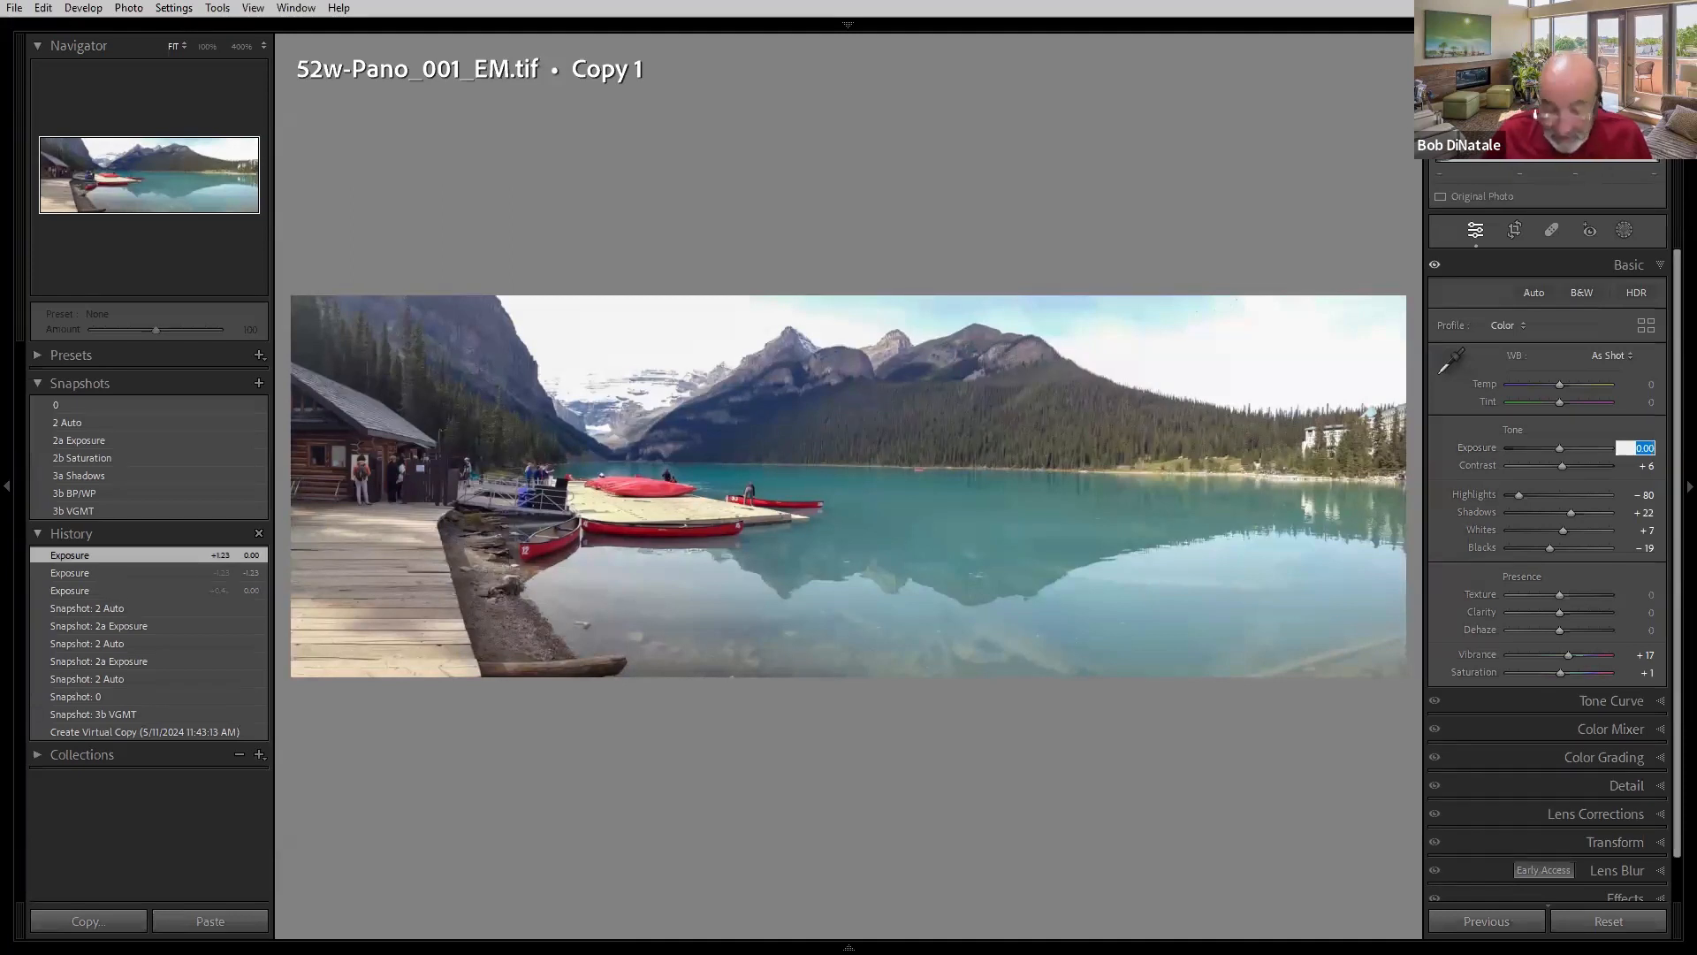
{"action": "key", "text": "shift+Up"}
{"action": "key", "text": "shift+Up"}
{"action": "key", "text": "shift+Up"}
{"action": "key", "text": "shift+Up"}
{"action": "key", "text": "shift+Up"}
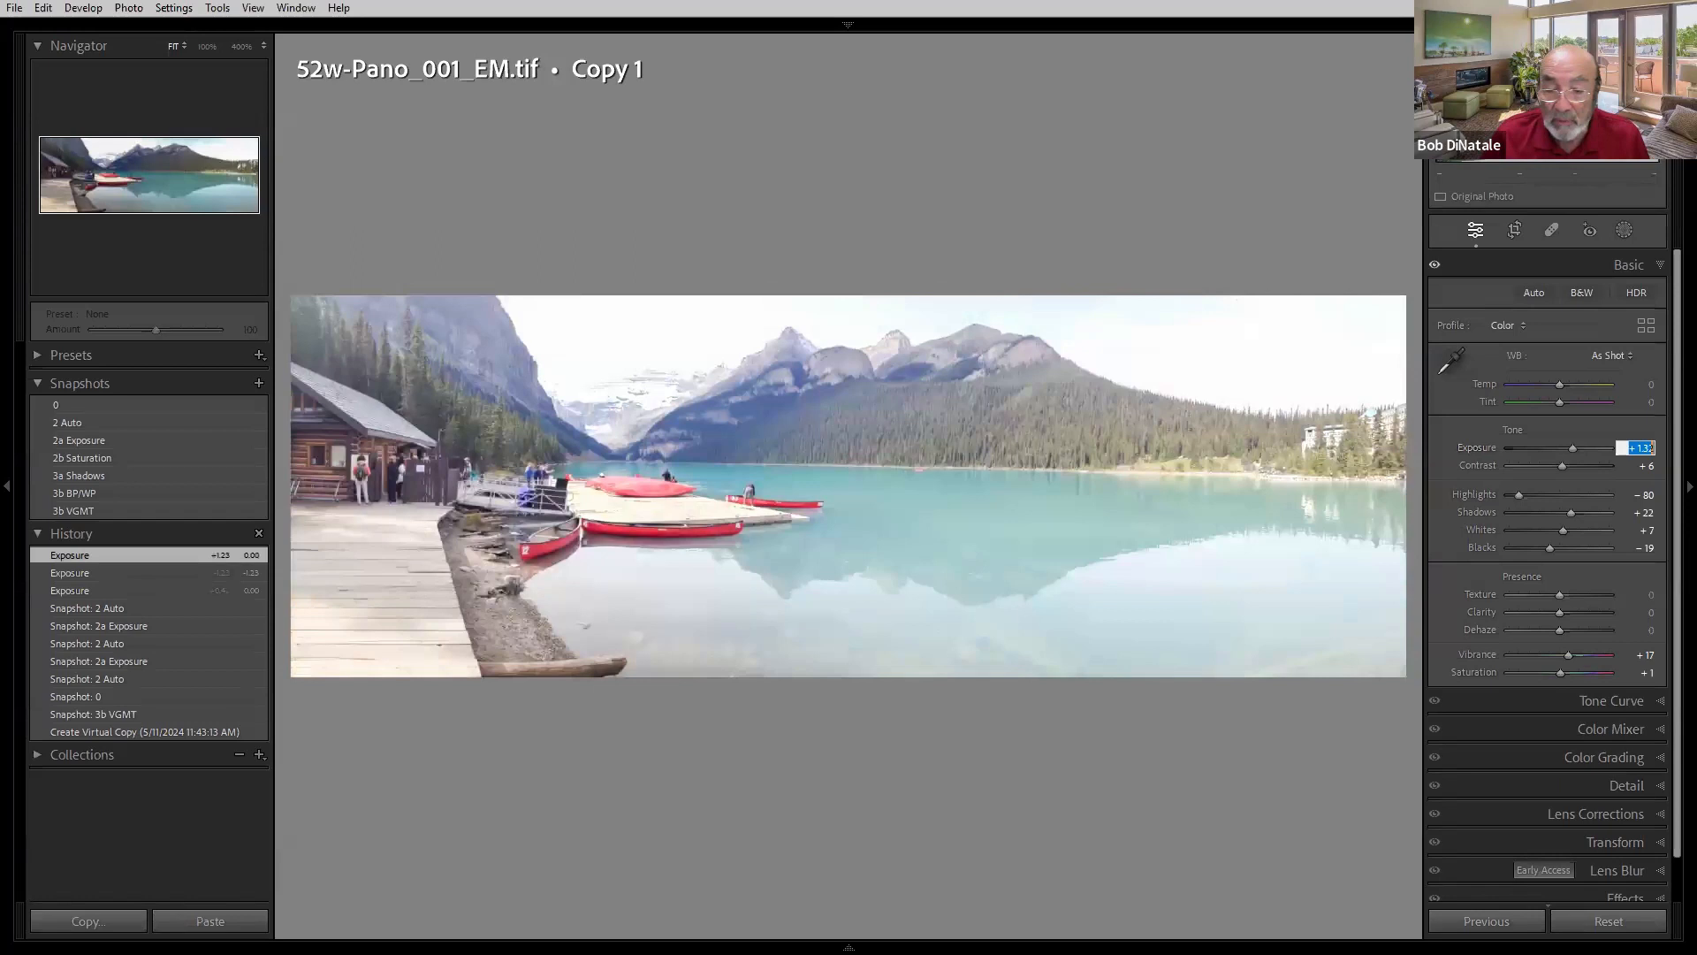
{"action": "key", "text": "shift+Down"}
{"action": "key", "text": "shift+Down"}
{"action": "key", "text": "shift+Down"}
{"action": "key", "text": "shift+Down"}
{"action": "key", "text": "shift+Down"}
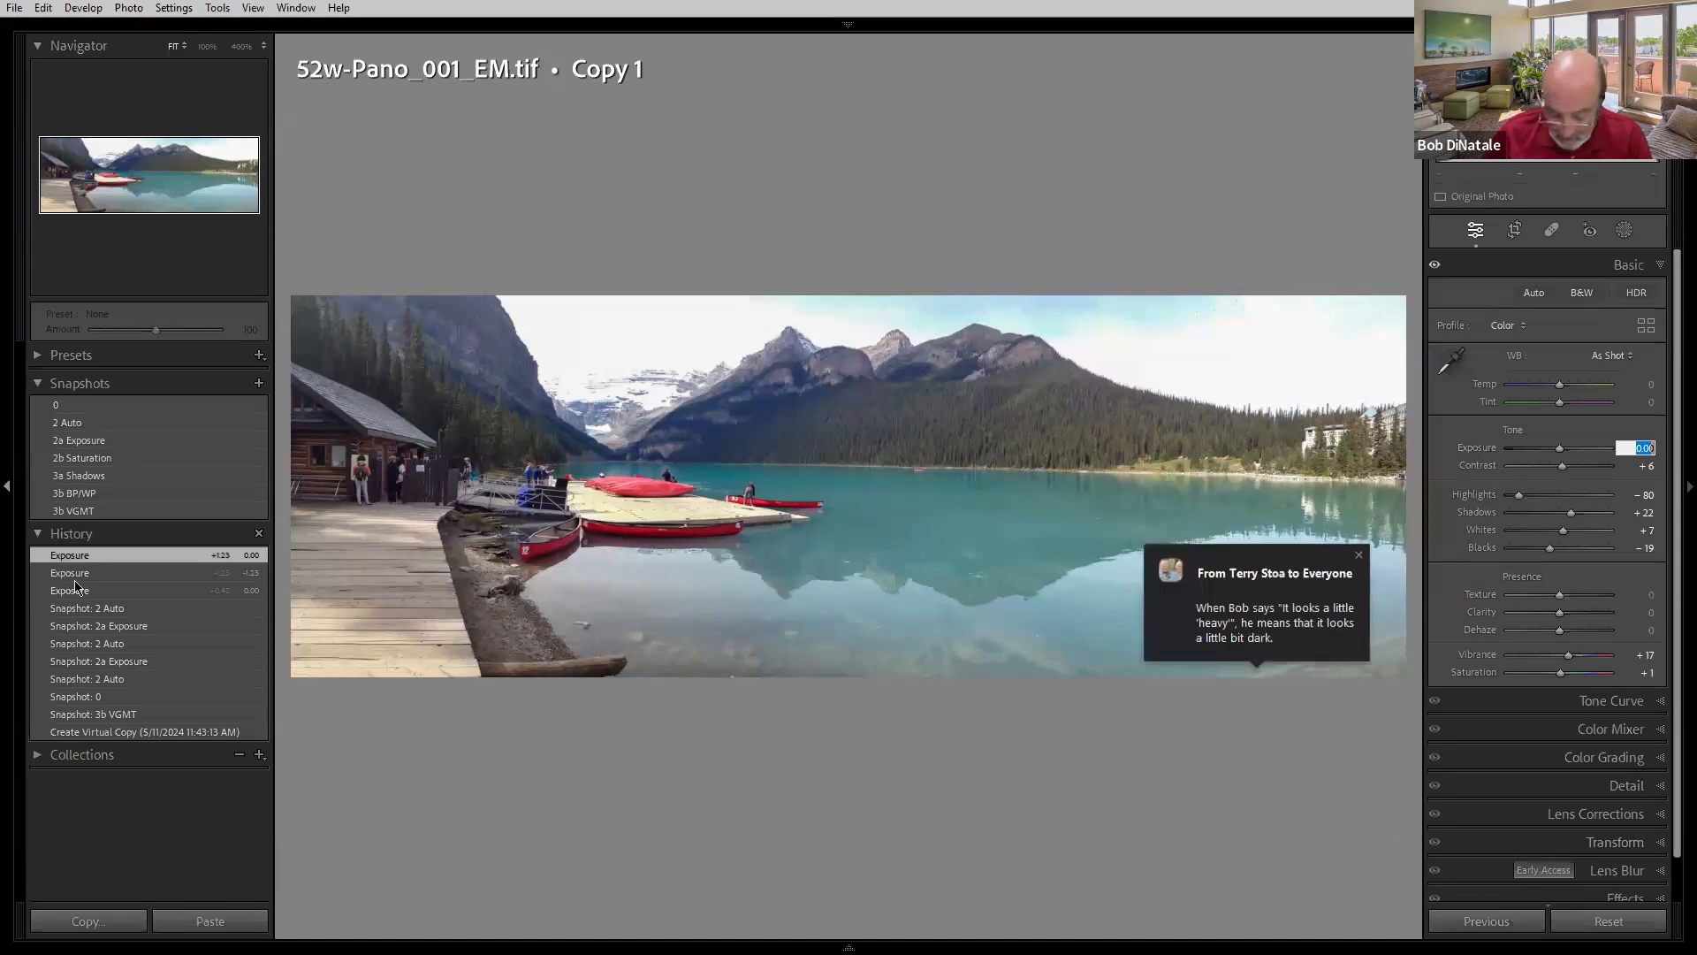
- Compare the panorama's 2 Auto, 2a Exposure, 2b Saturation, 3a Shadows and 3b BP/WP snapshots, ending on 3a Shadows
{"action": "left_click", "coordinate": [88, 440]}
{"action": "left_click", "coordinate": [81, 423]}
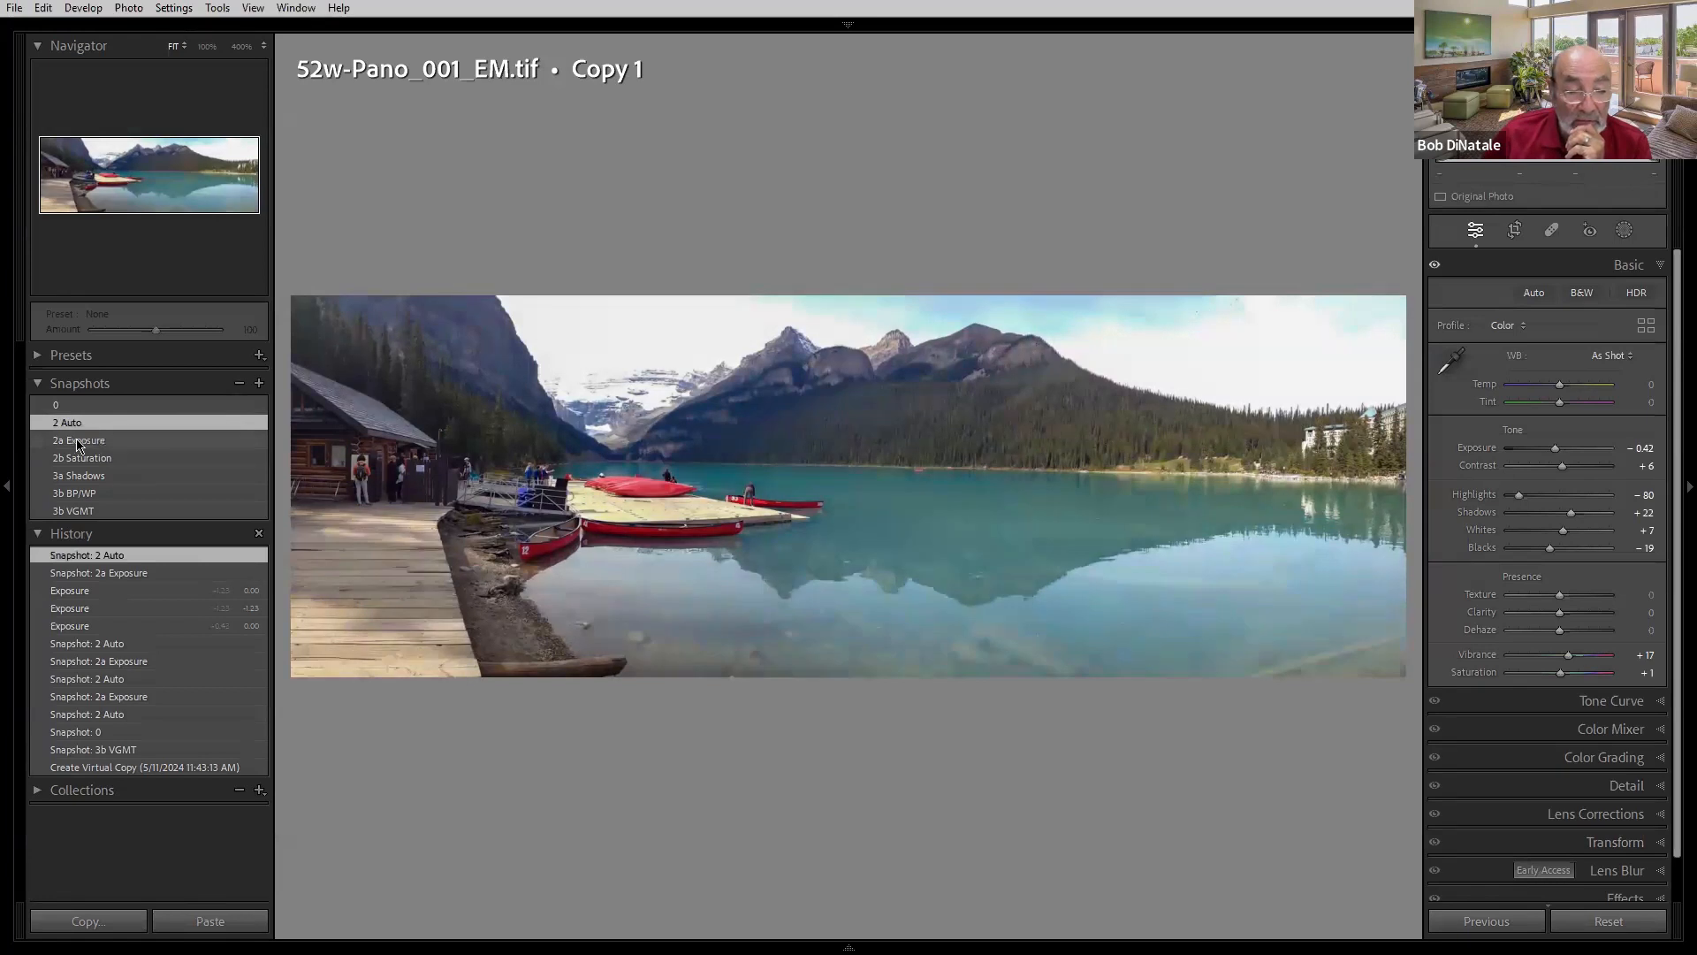
{"action": "left_click", "coordinate": [78, 441]}
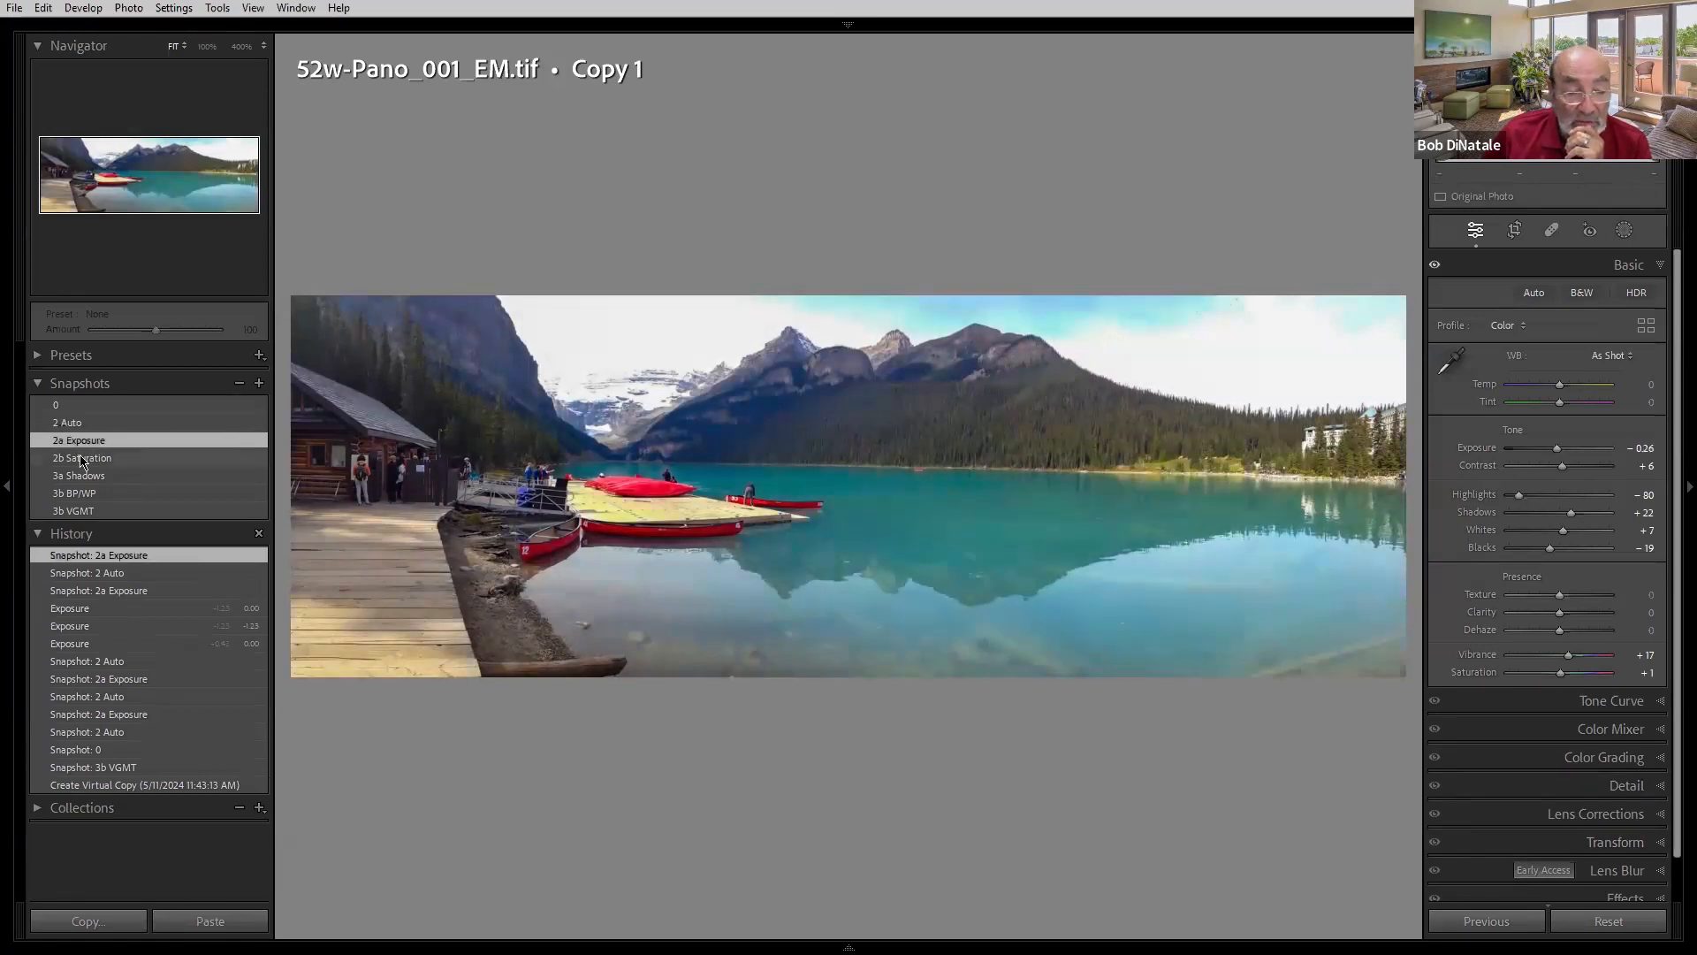
{"action": "left_click", "coordinate": [81, 459]}
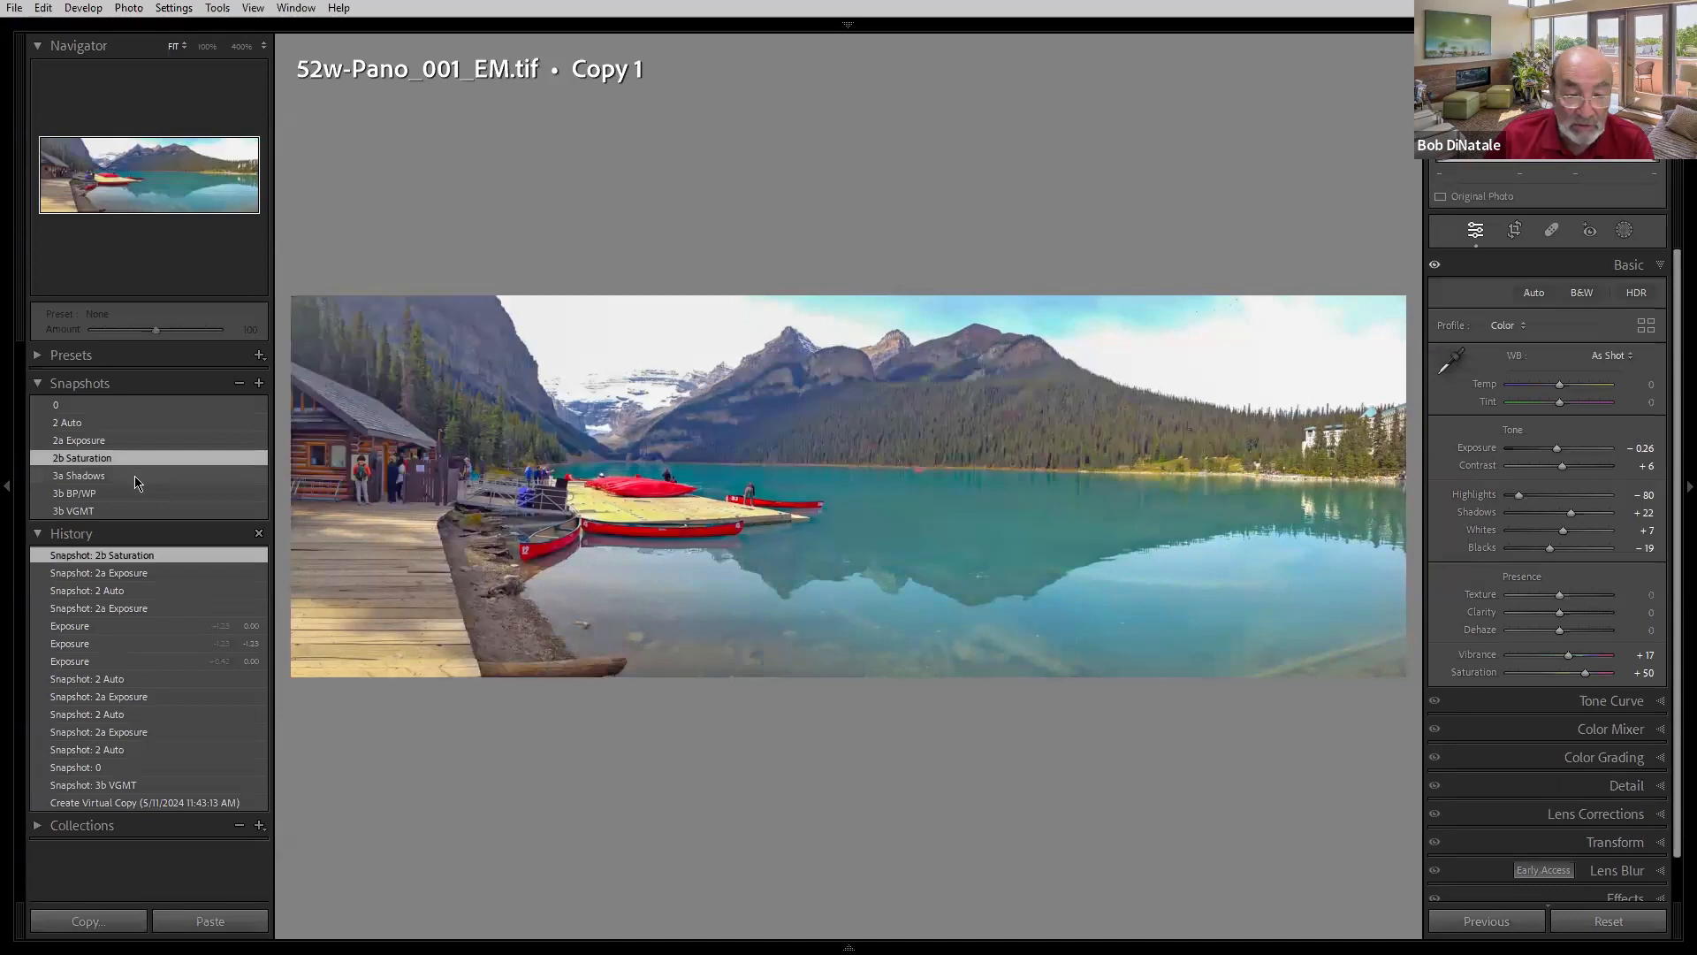
{"action": "left_click", "coordinate": [137, 477]}
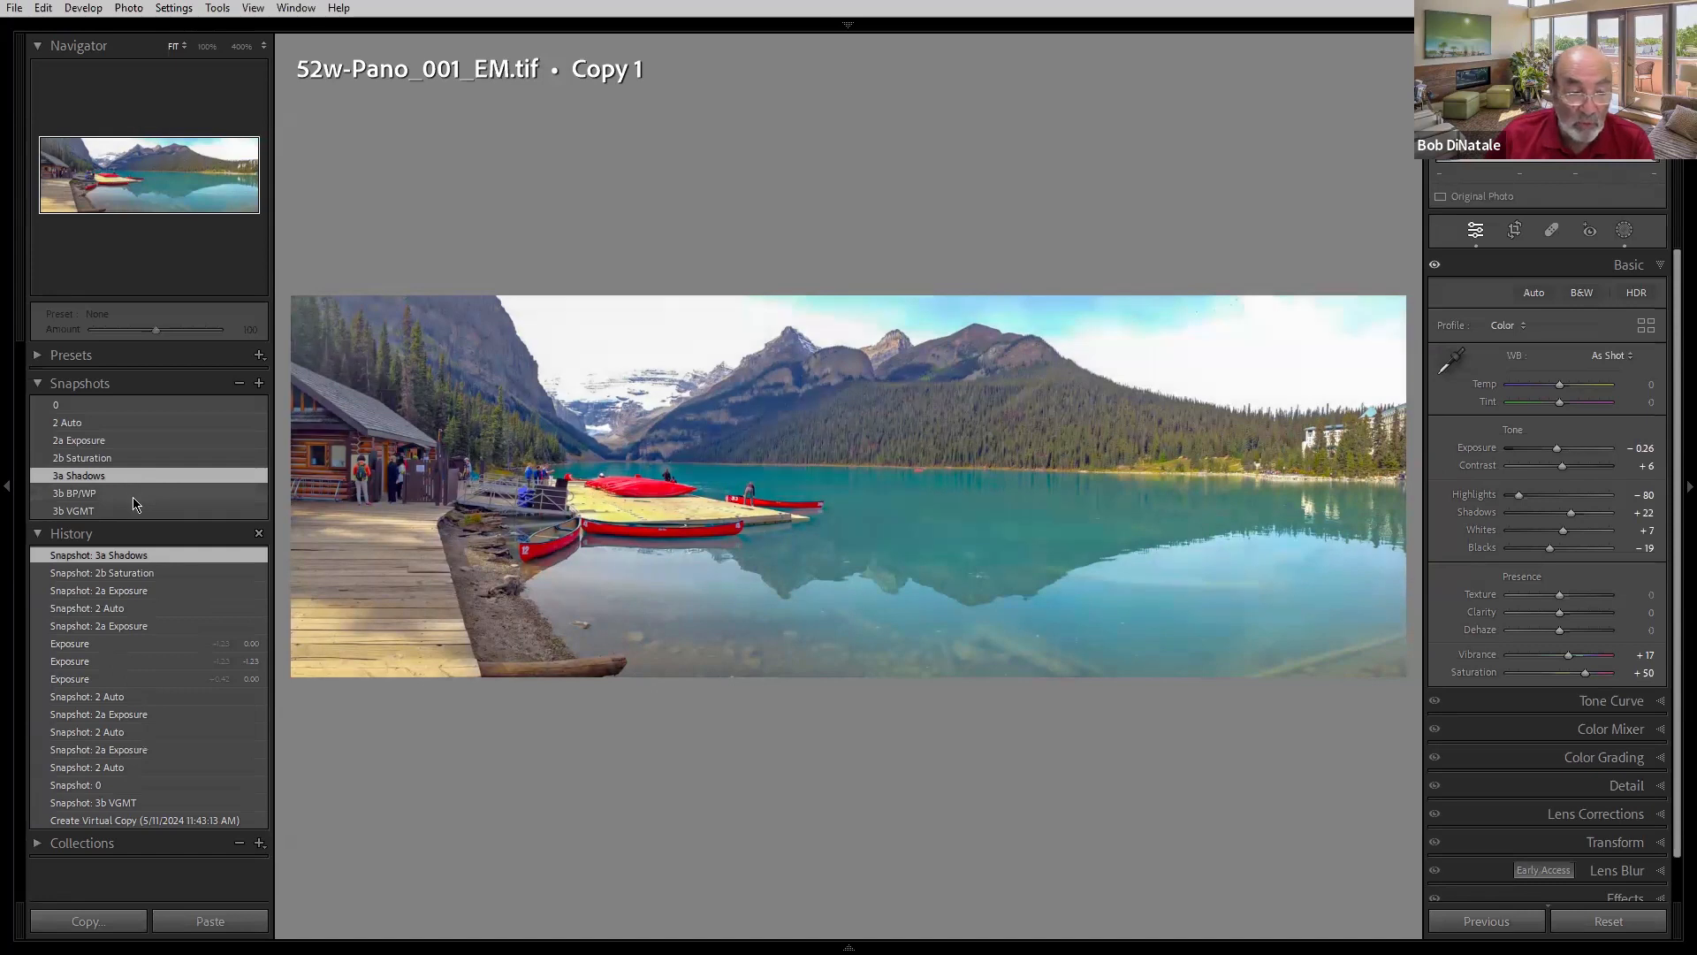
{"action": "left_click", "coordinate": [135, 495]}
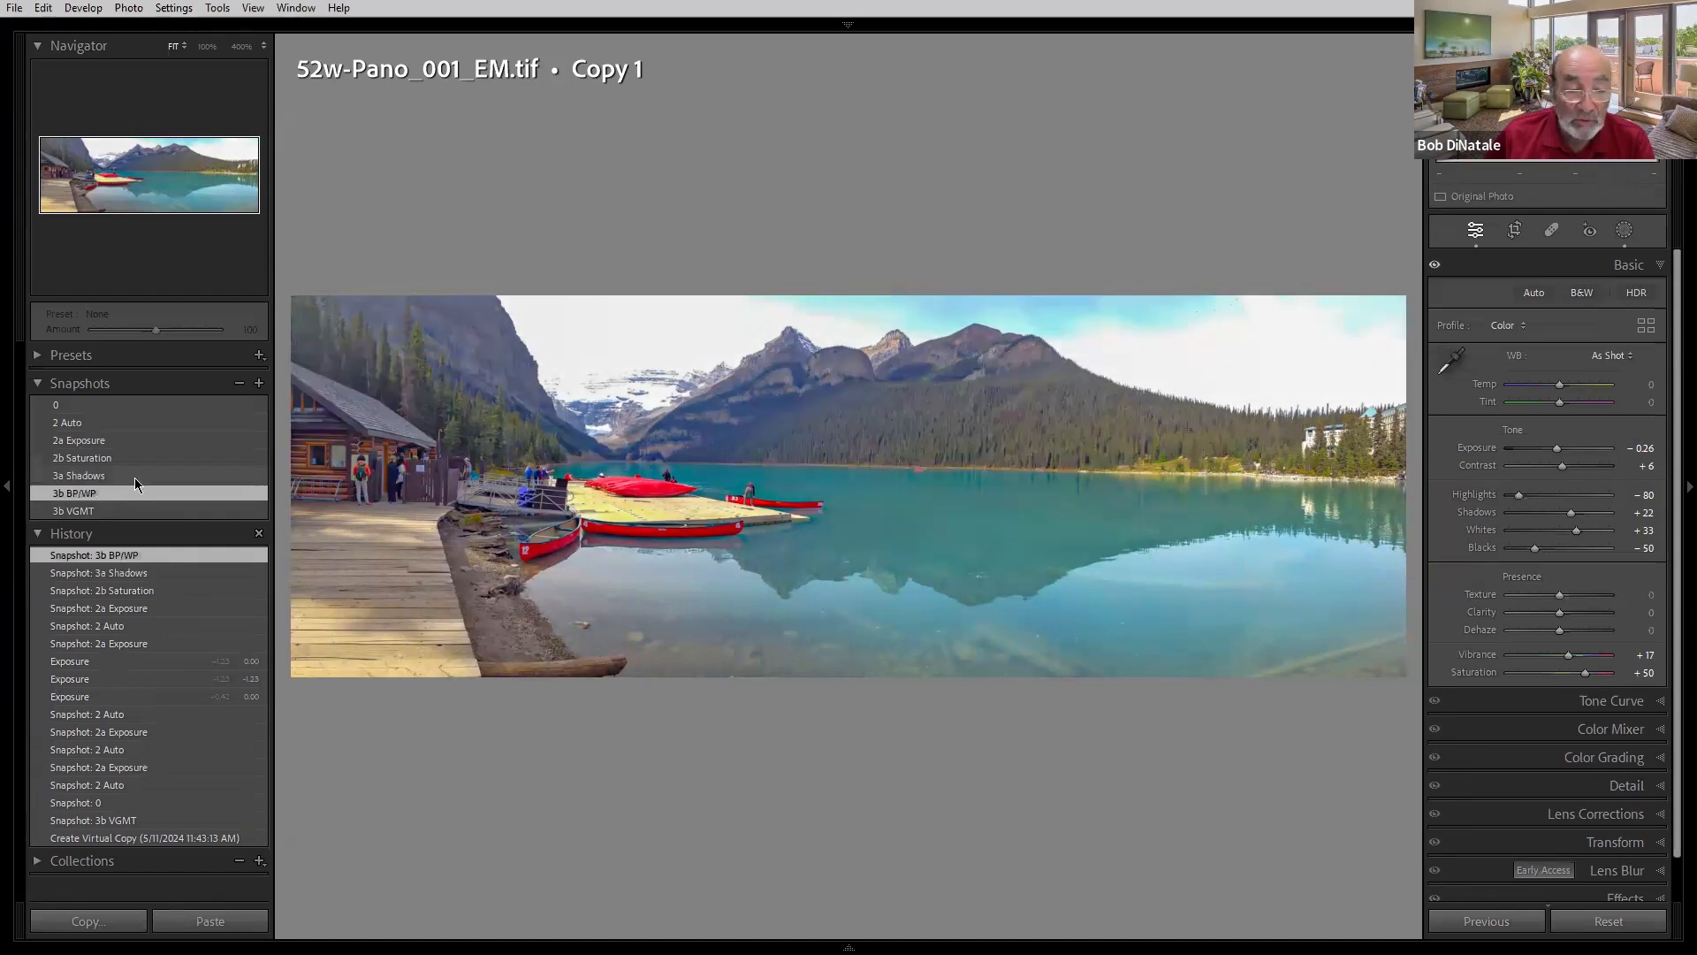
{"action": "left_click", "coordinate": [135, 477]}
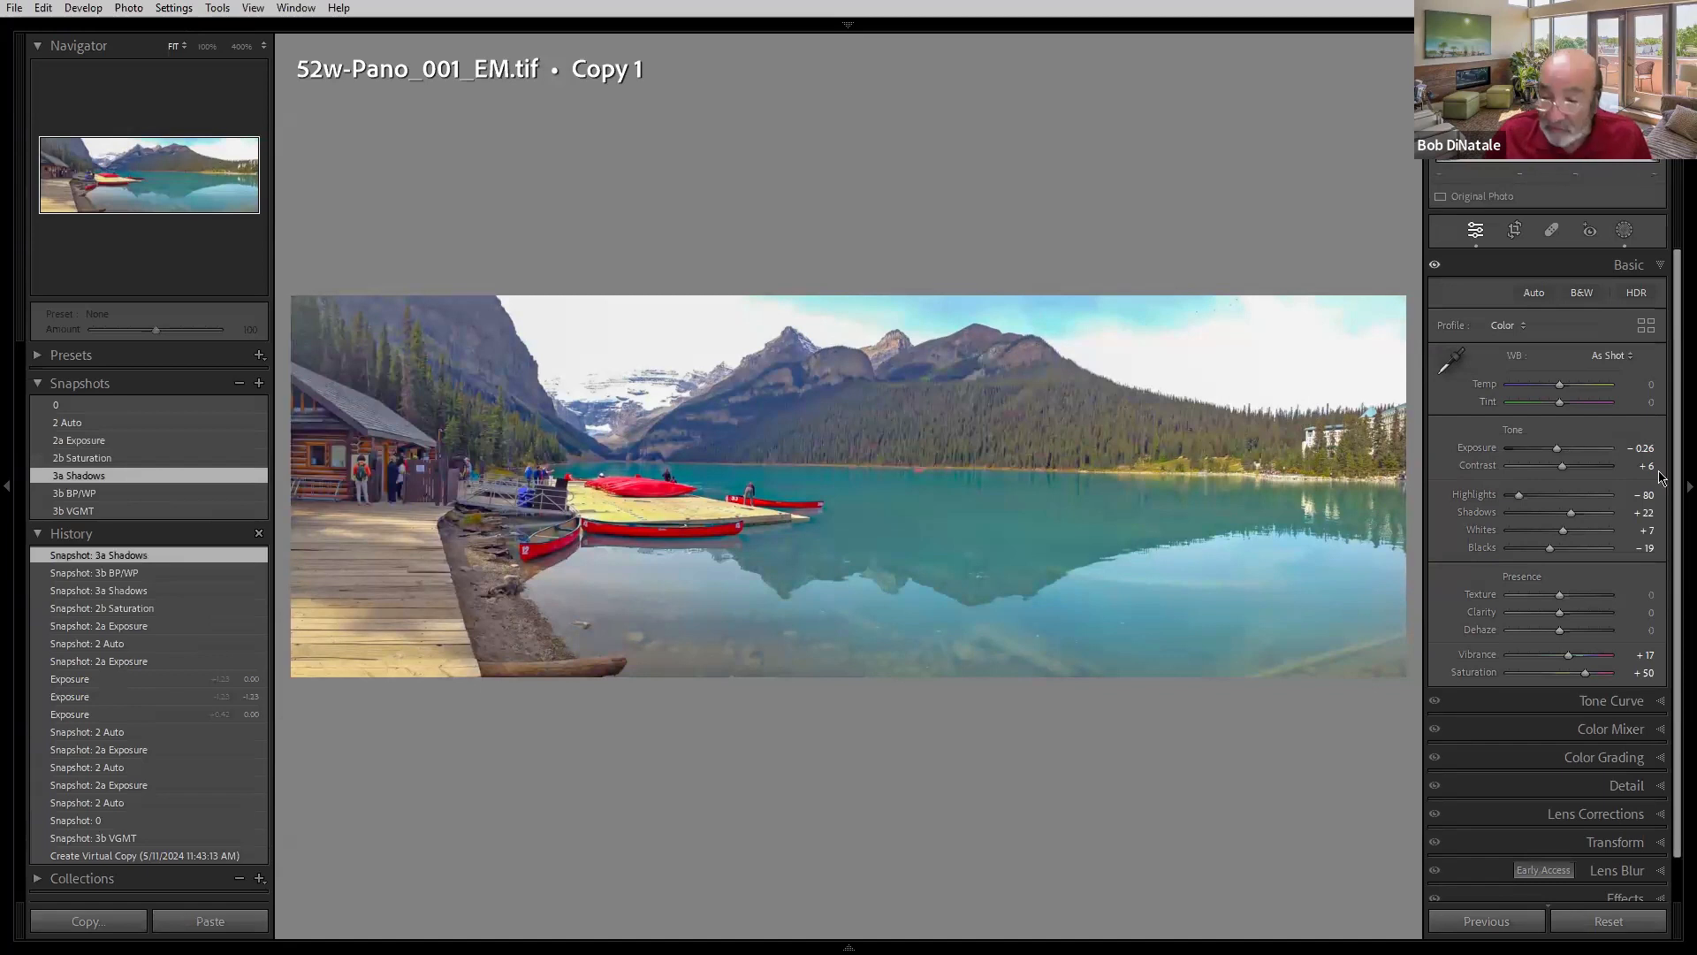
- Show the clipping view while dragging the Blacks slider, setting Blacks to -67 and Whites to +37
{"action": "key", "text": "alt"}
{"action": "left_click", "coordinate": [1549, 550], "text": "alt"}
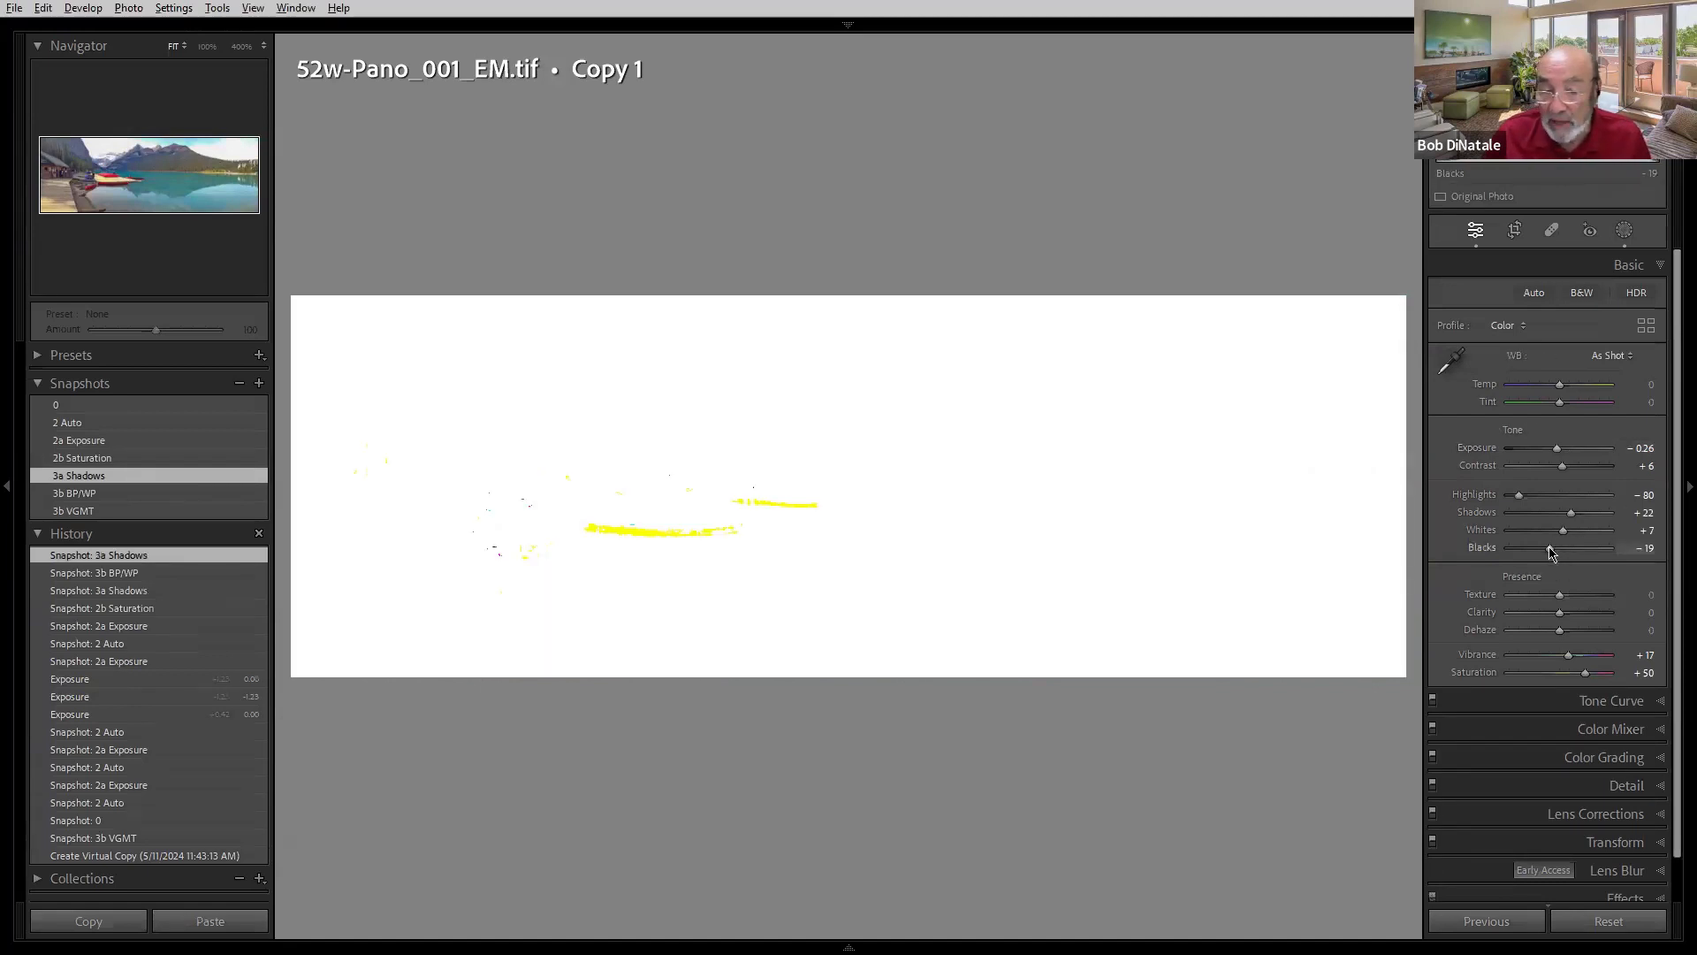
{"action": "left_click_drag", "start_coordinate": [1549, 549], "coordinate": [1581, 535]}
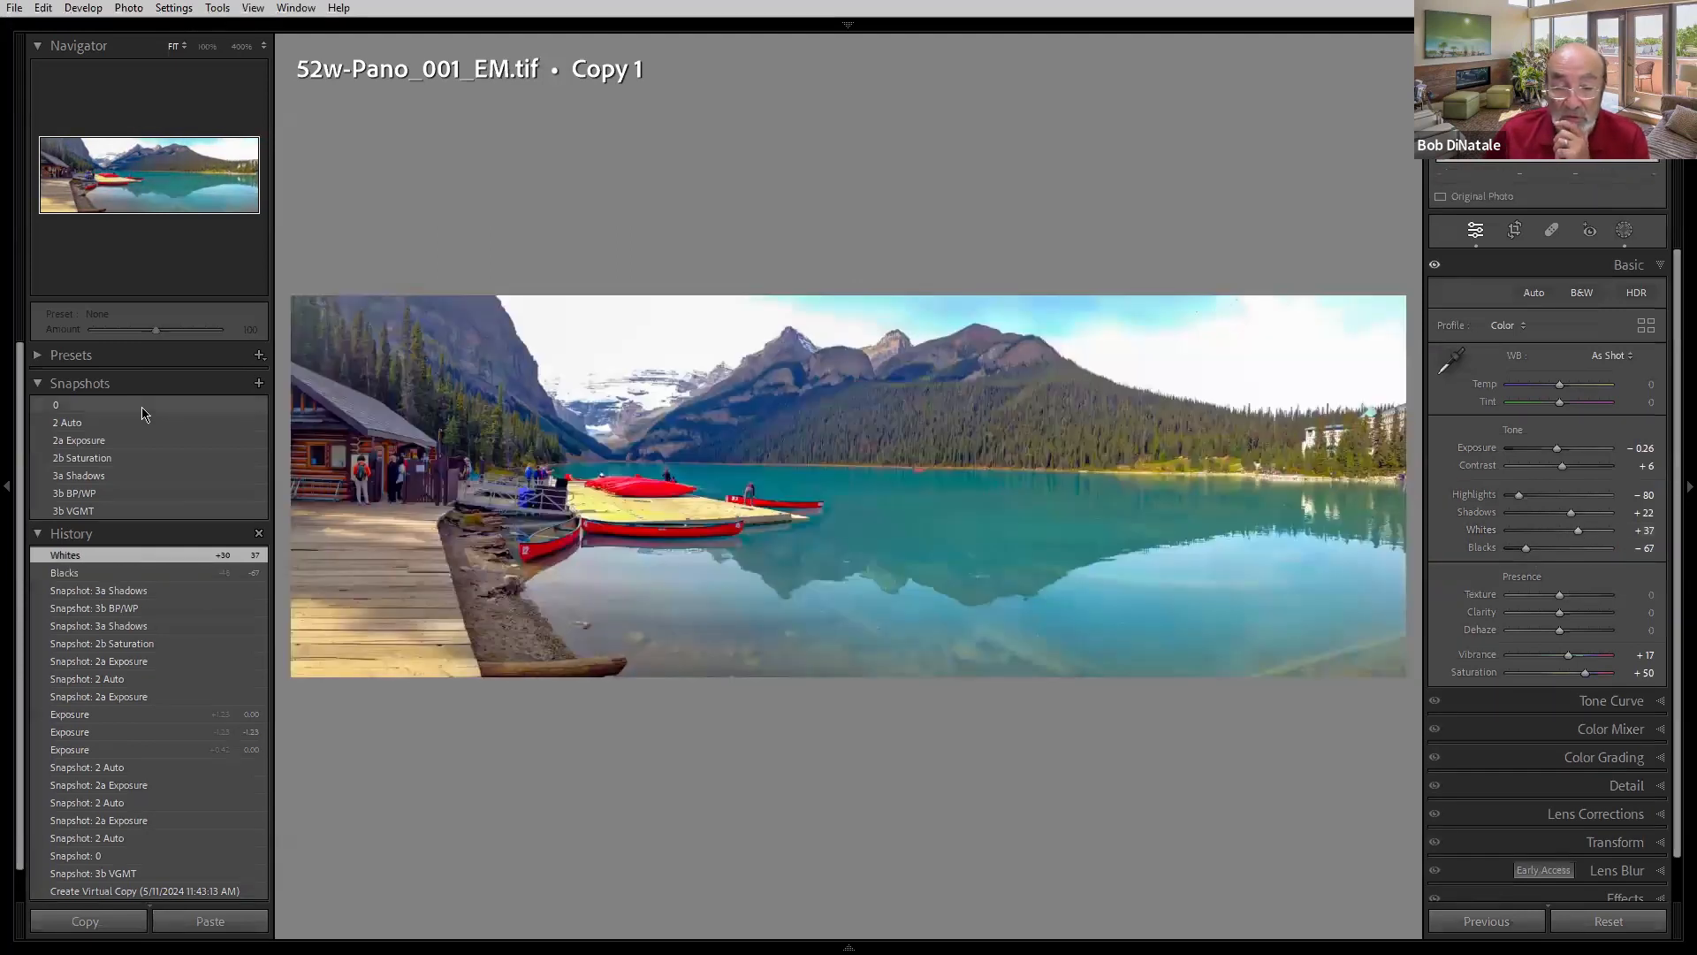
- Compare the panorama's 3a Shadows, 3b BP/WP, 3b VGMT and 0 snapshots, ending on 3b VGMT
{"action": "left_click", "coordinate": [125, 475]}
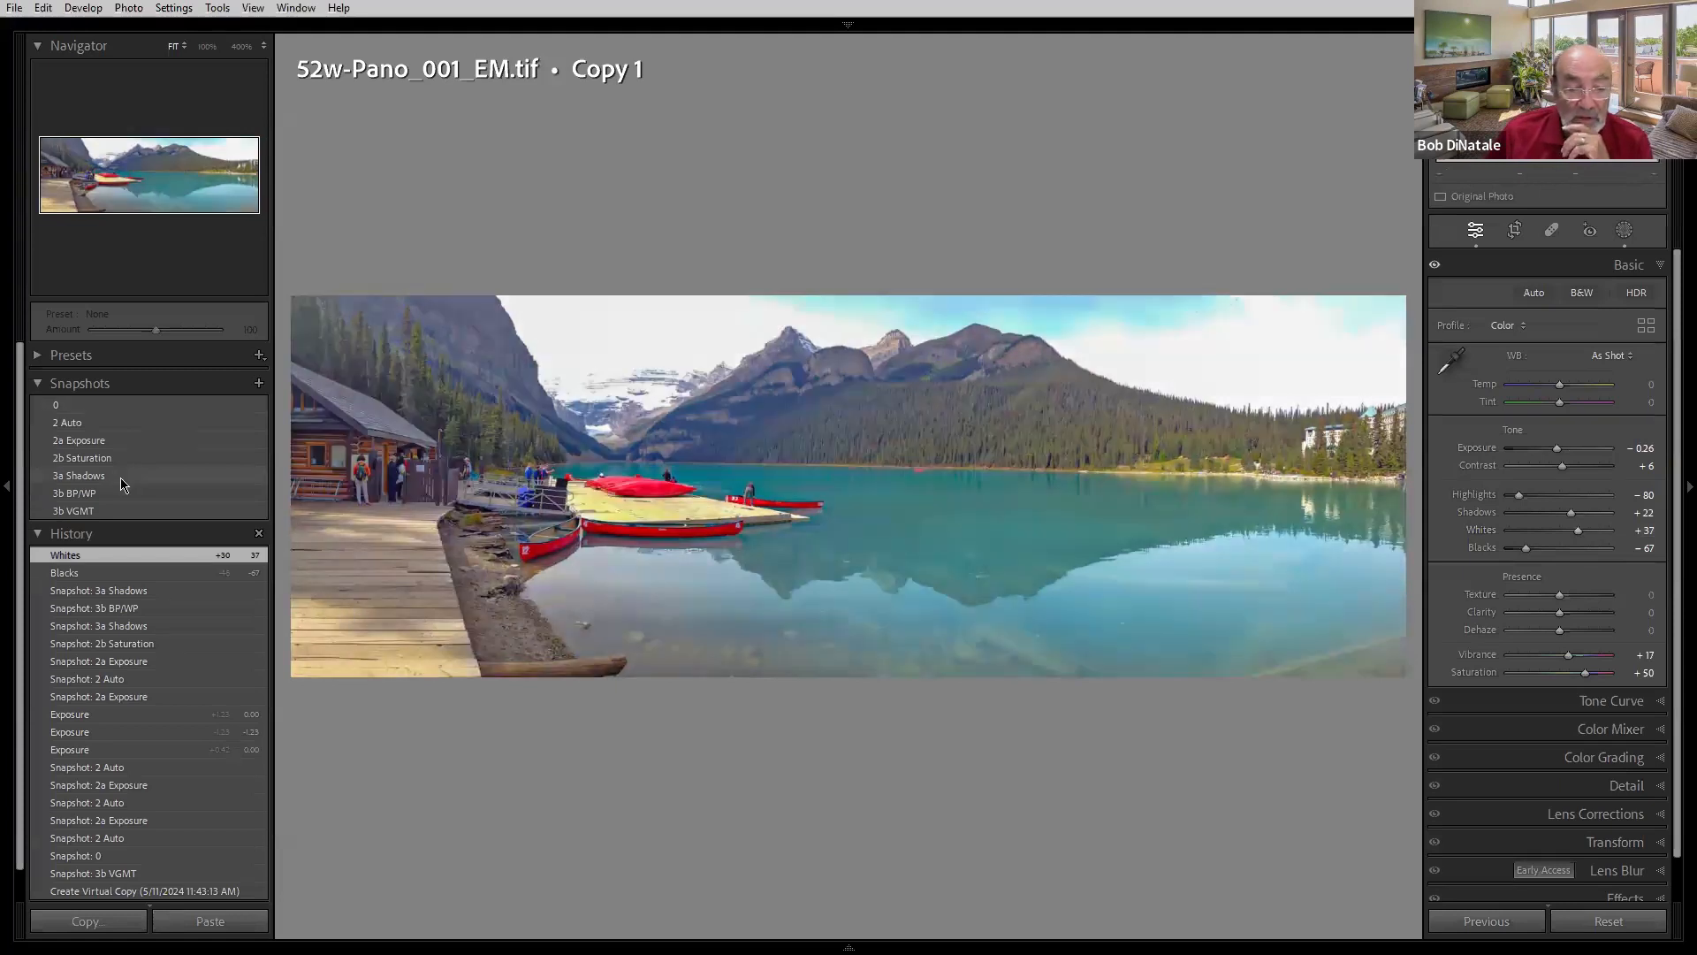
{"action": "left_click", "coordinate": [123, 494]}
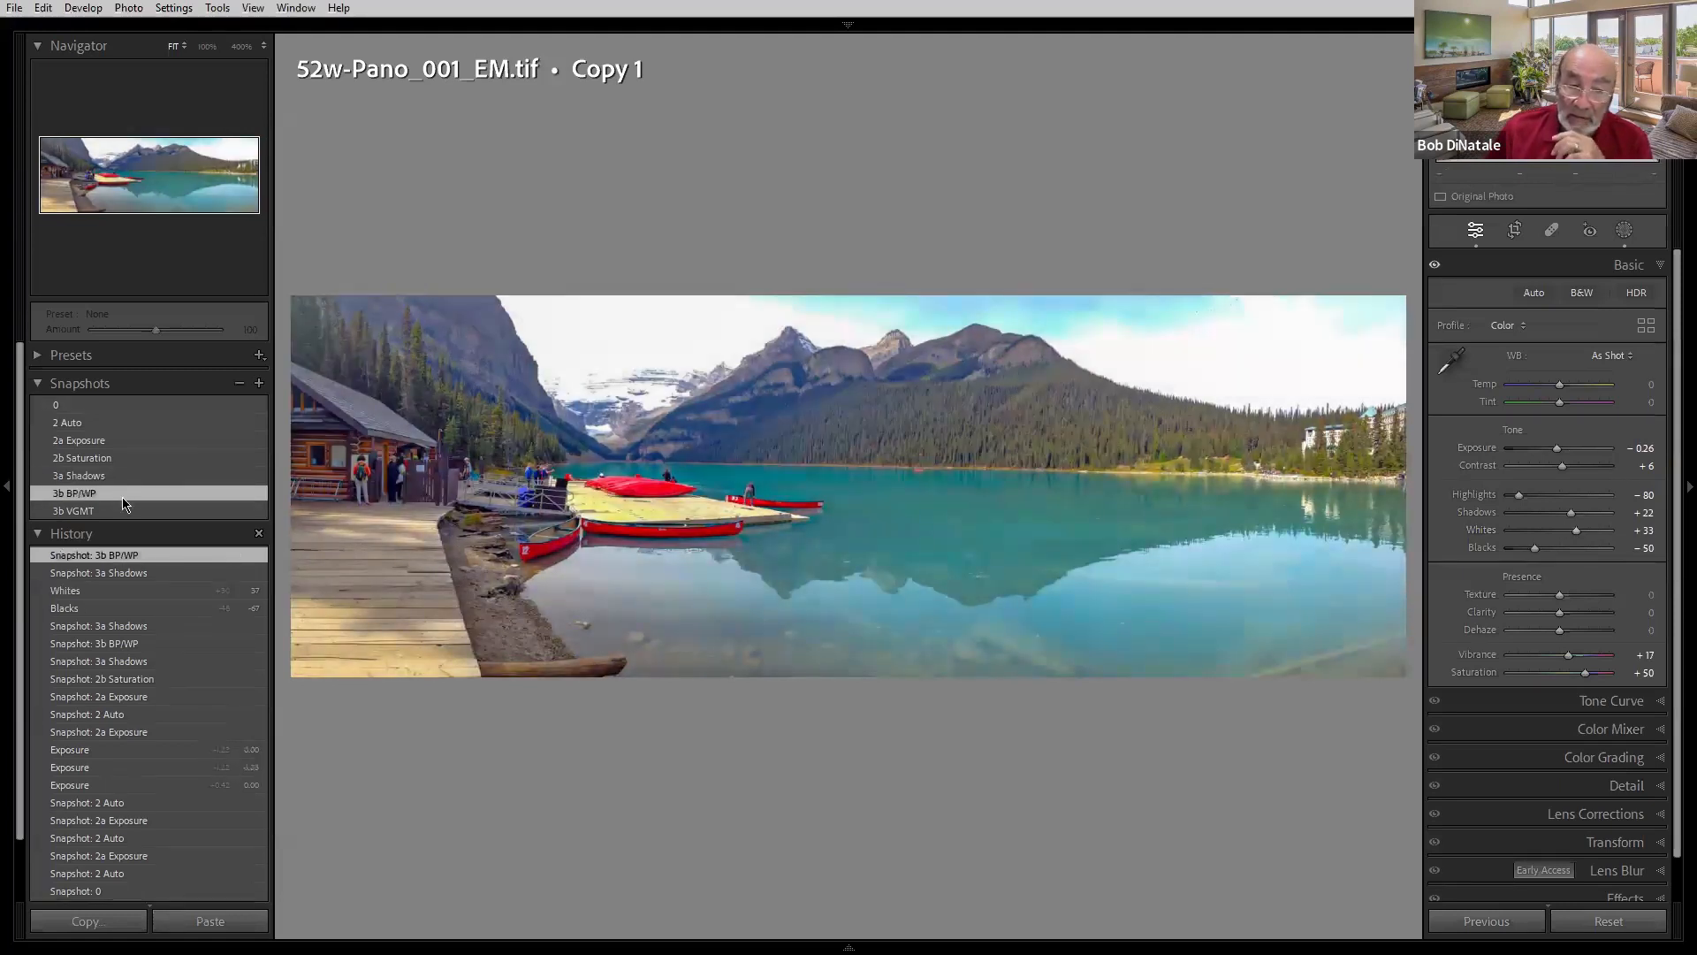
{"action": "left_click", "coordinate": [123, 504]}
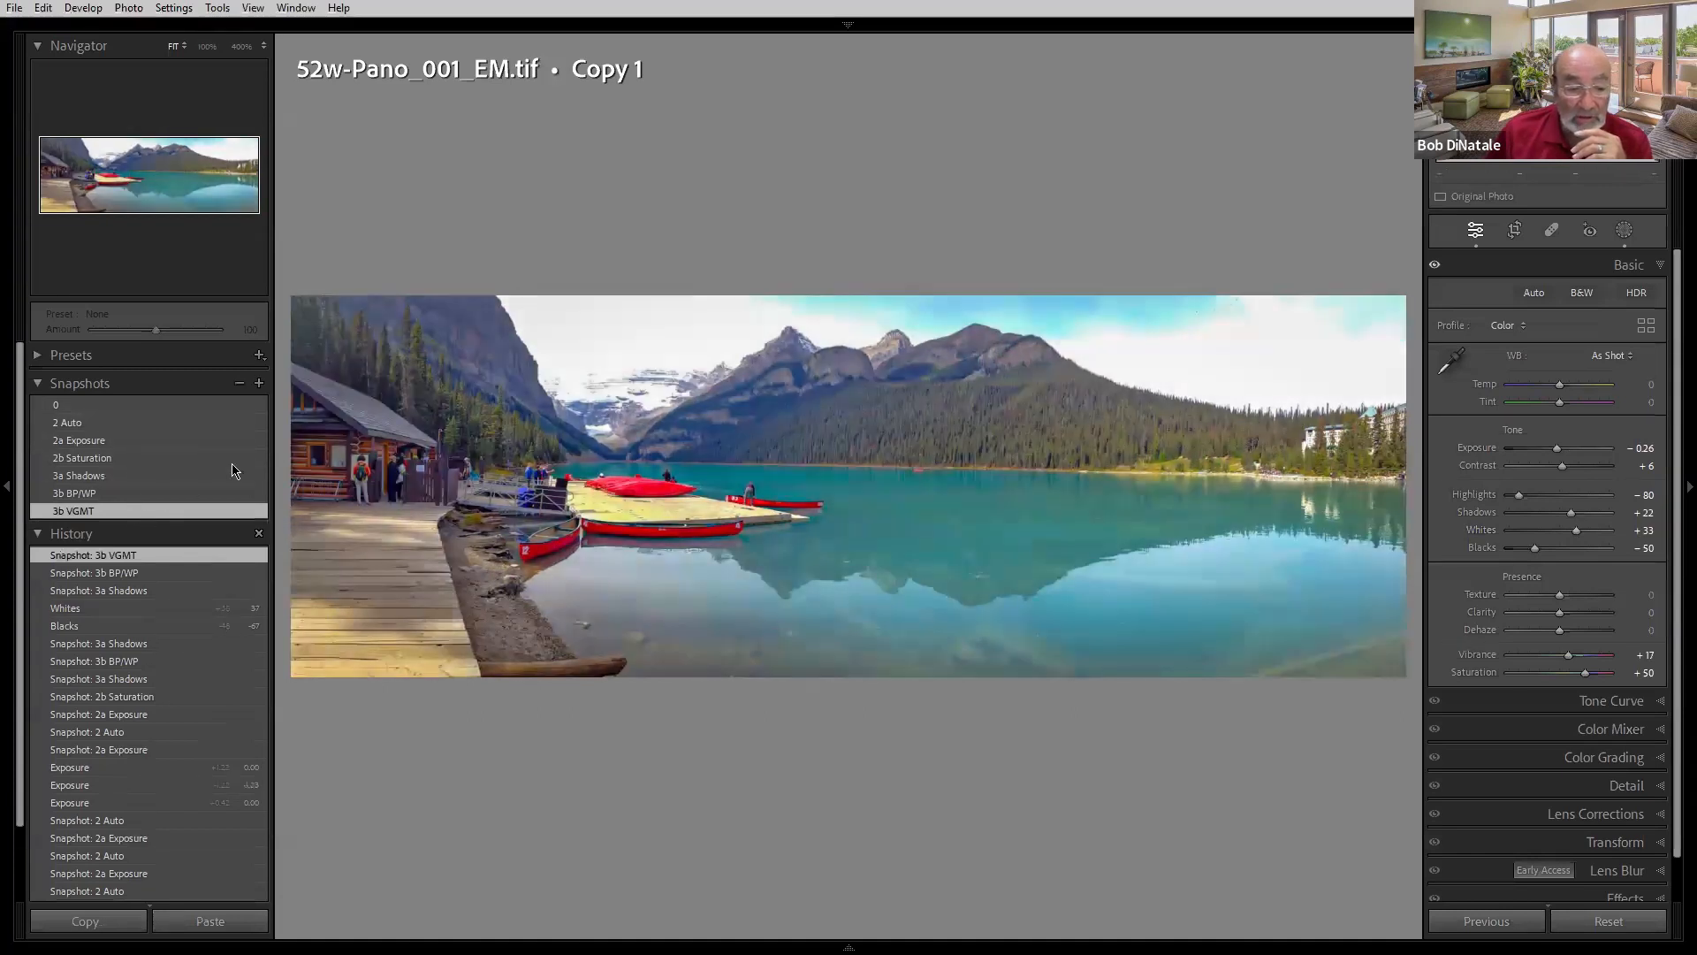
{"action": "left_click", "coordinate": [245, 403]}
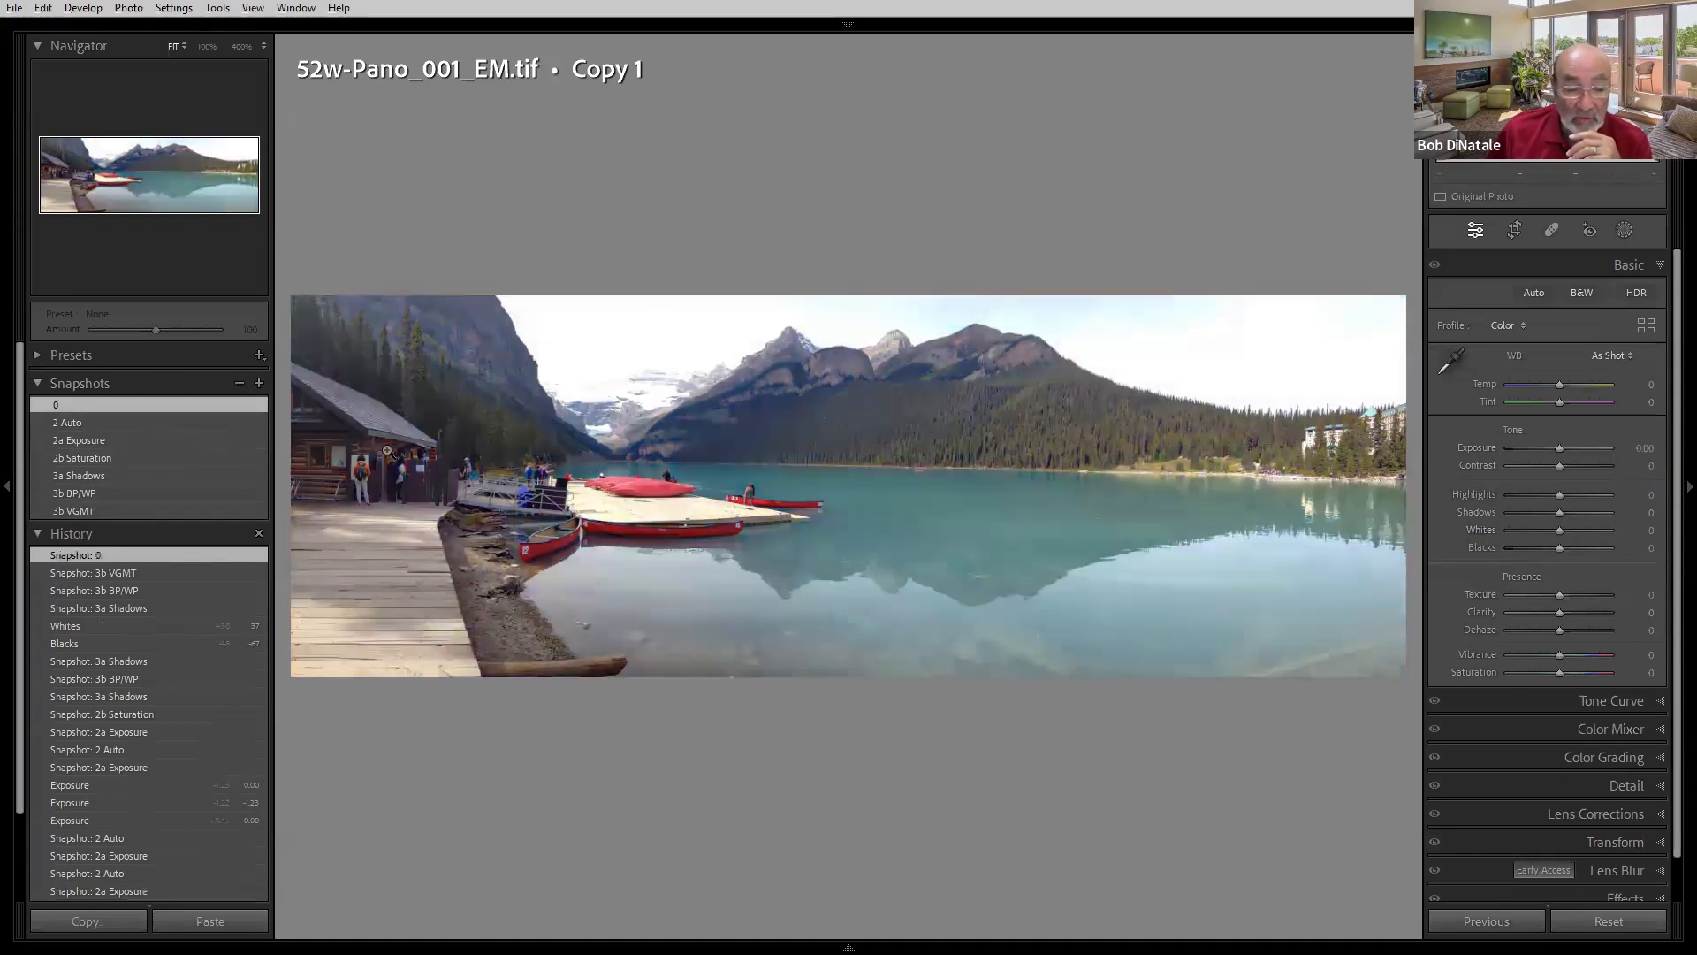
{"action": "left_click", "coordinate": [256, 512]}
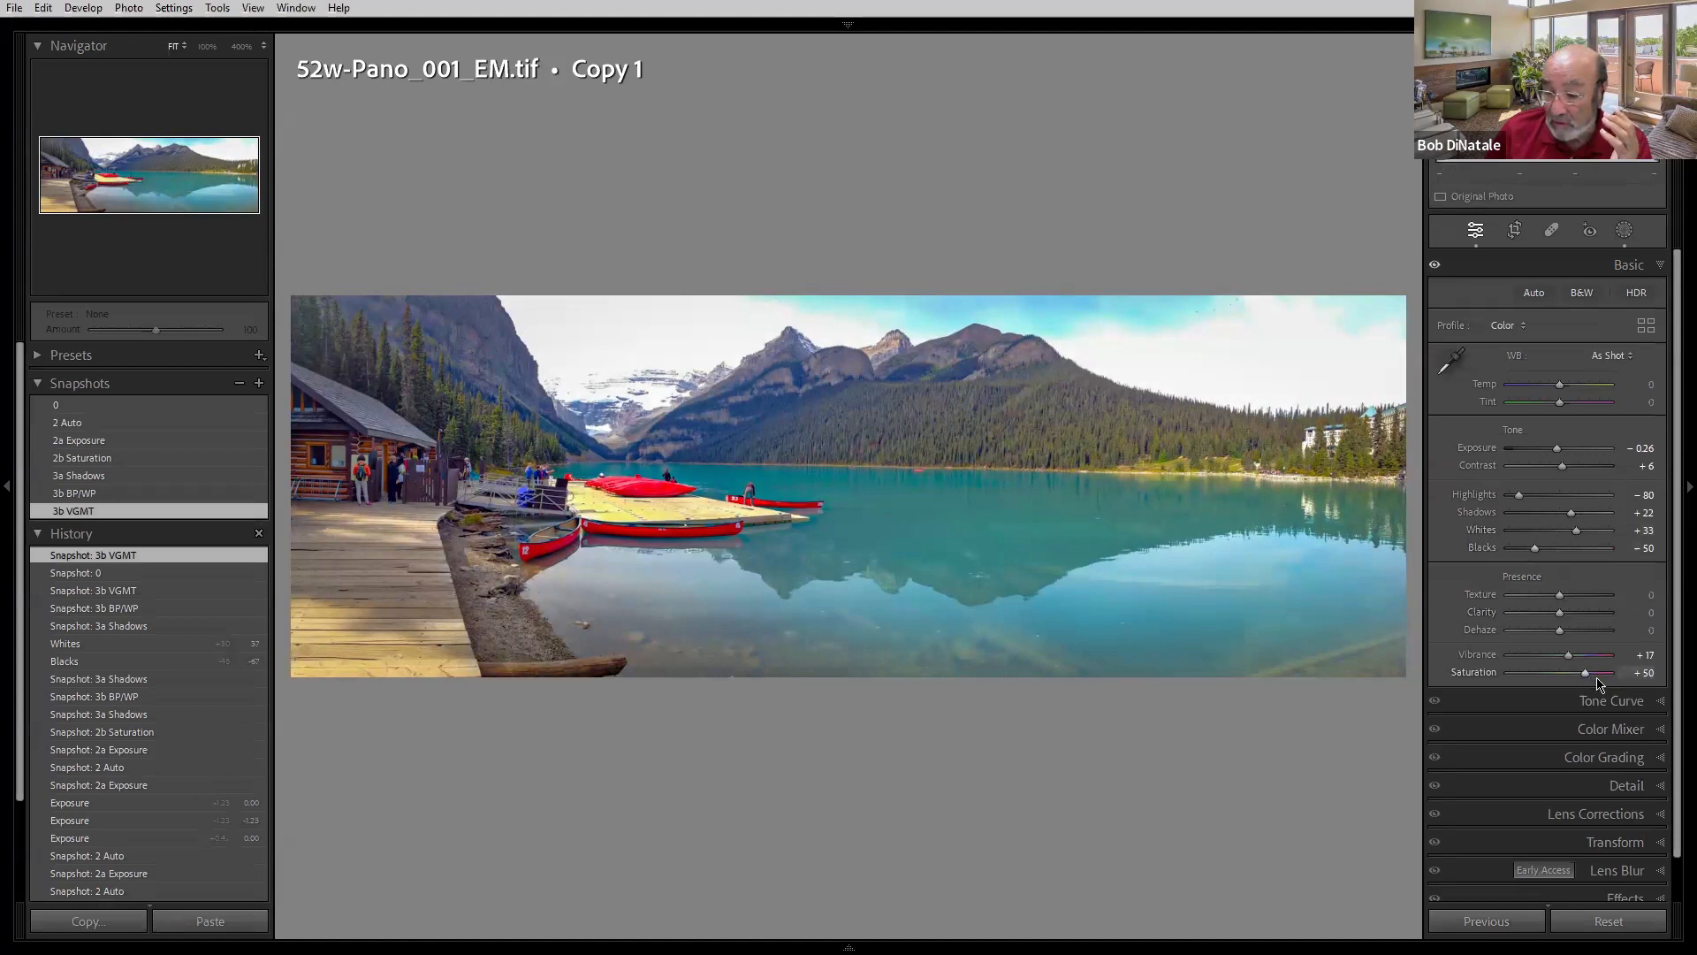
- Step Saturation down in large increments from its value field, then partly back up
{"action": "left_click", "coordinate": [1641, 676]}
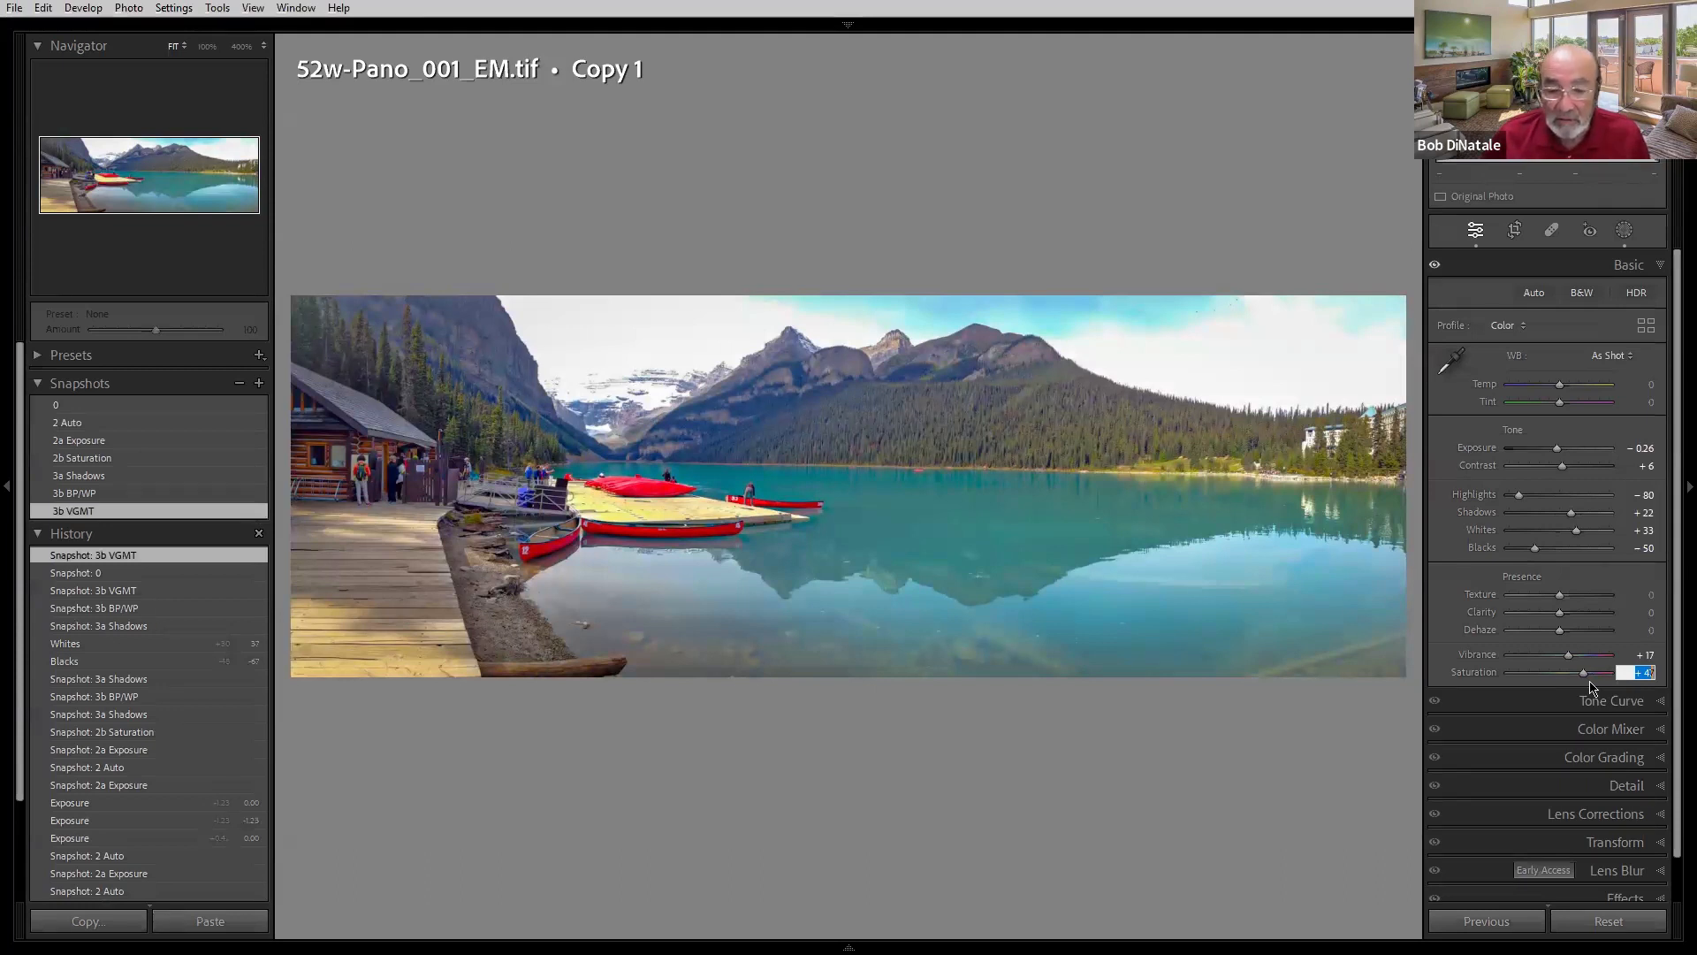
{"action": "key", "text": "shift+Down"}
{"action": "key", "text": "shift+Down"}
{"action": "key", "text": "shift+Down"}
{"action": "key", "text": "shift+Down"}
{"action": "key", "text": "shift+Down"}
{"action": "key", "text": "shift+Down"}
{"action": "key", "text": "shift+Down"}
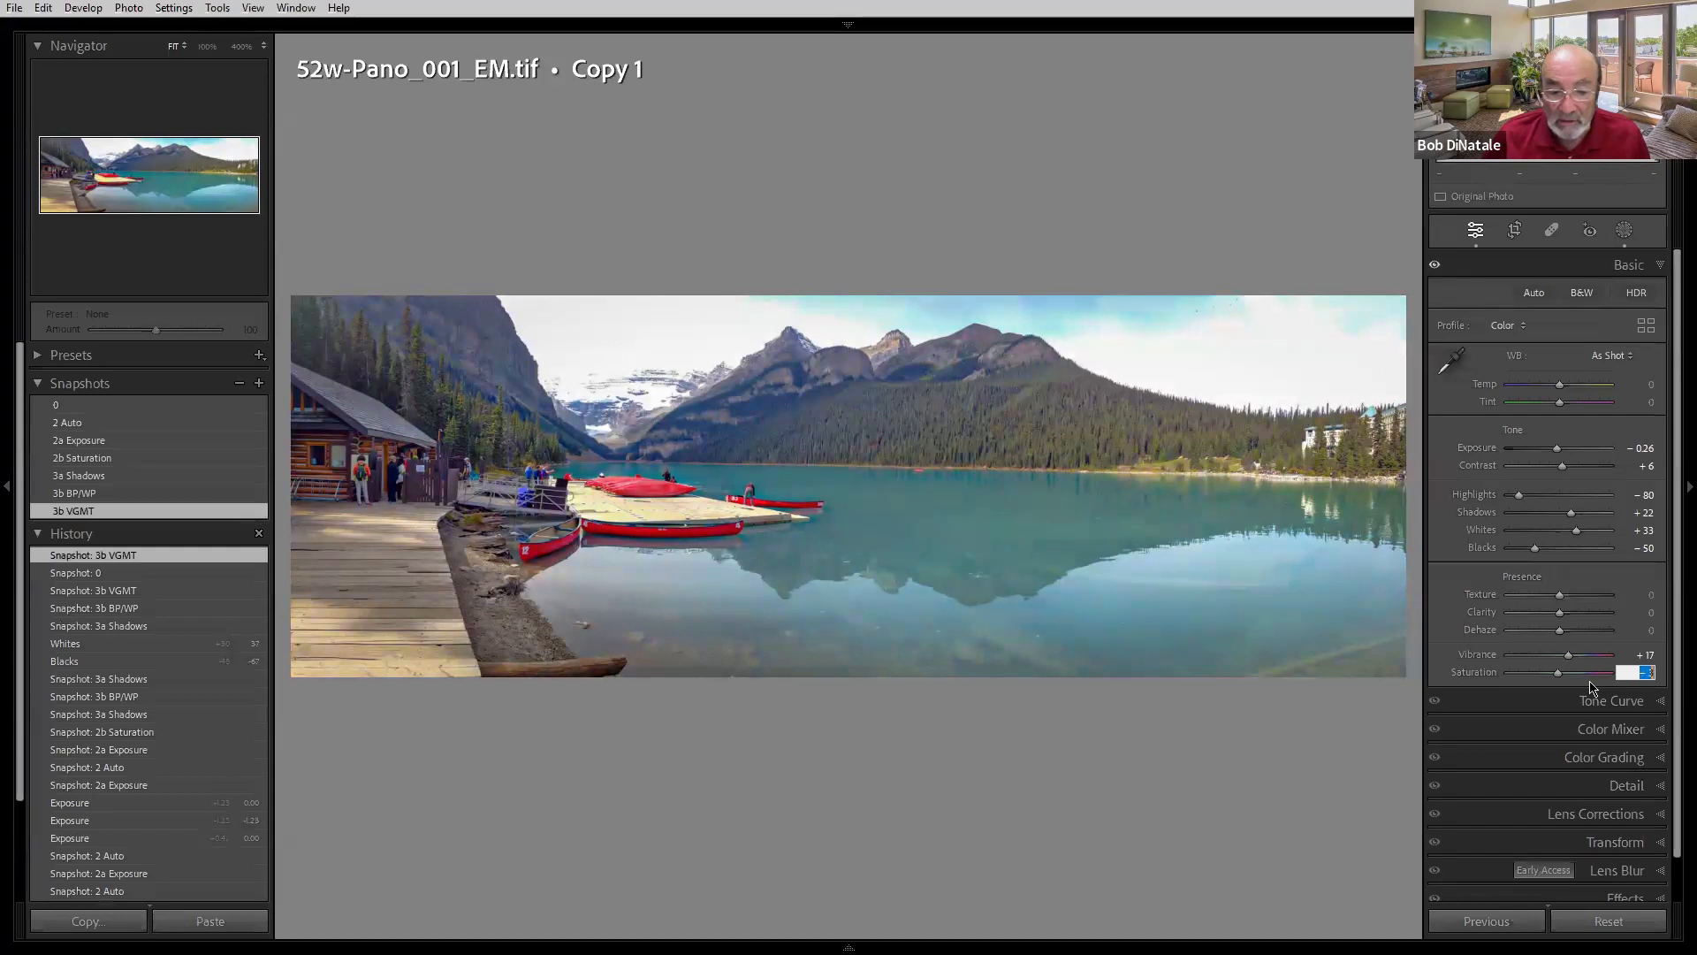
{"action": "key", "text": "shift+Down"}
{"action": "key", "text": "shift+Down"}
{"action": "key", "text": "shift+Down"}
{"action": "key", "text": "shift+Up"}
{"action": "key", "text": "shift+Up"}
{"action": "key", "text": "shift+Up"}
{"action": "key", "text": "shift+Up"}
{"action": "key", "text": "shift+Up"}
{"action": "key", "text": "shift+Up"}
{"action": "key", "text": "shift+Up"}
{"action": "key", "text": "shift+Up"}
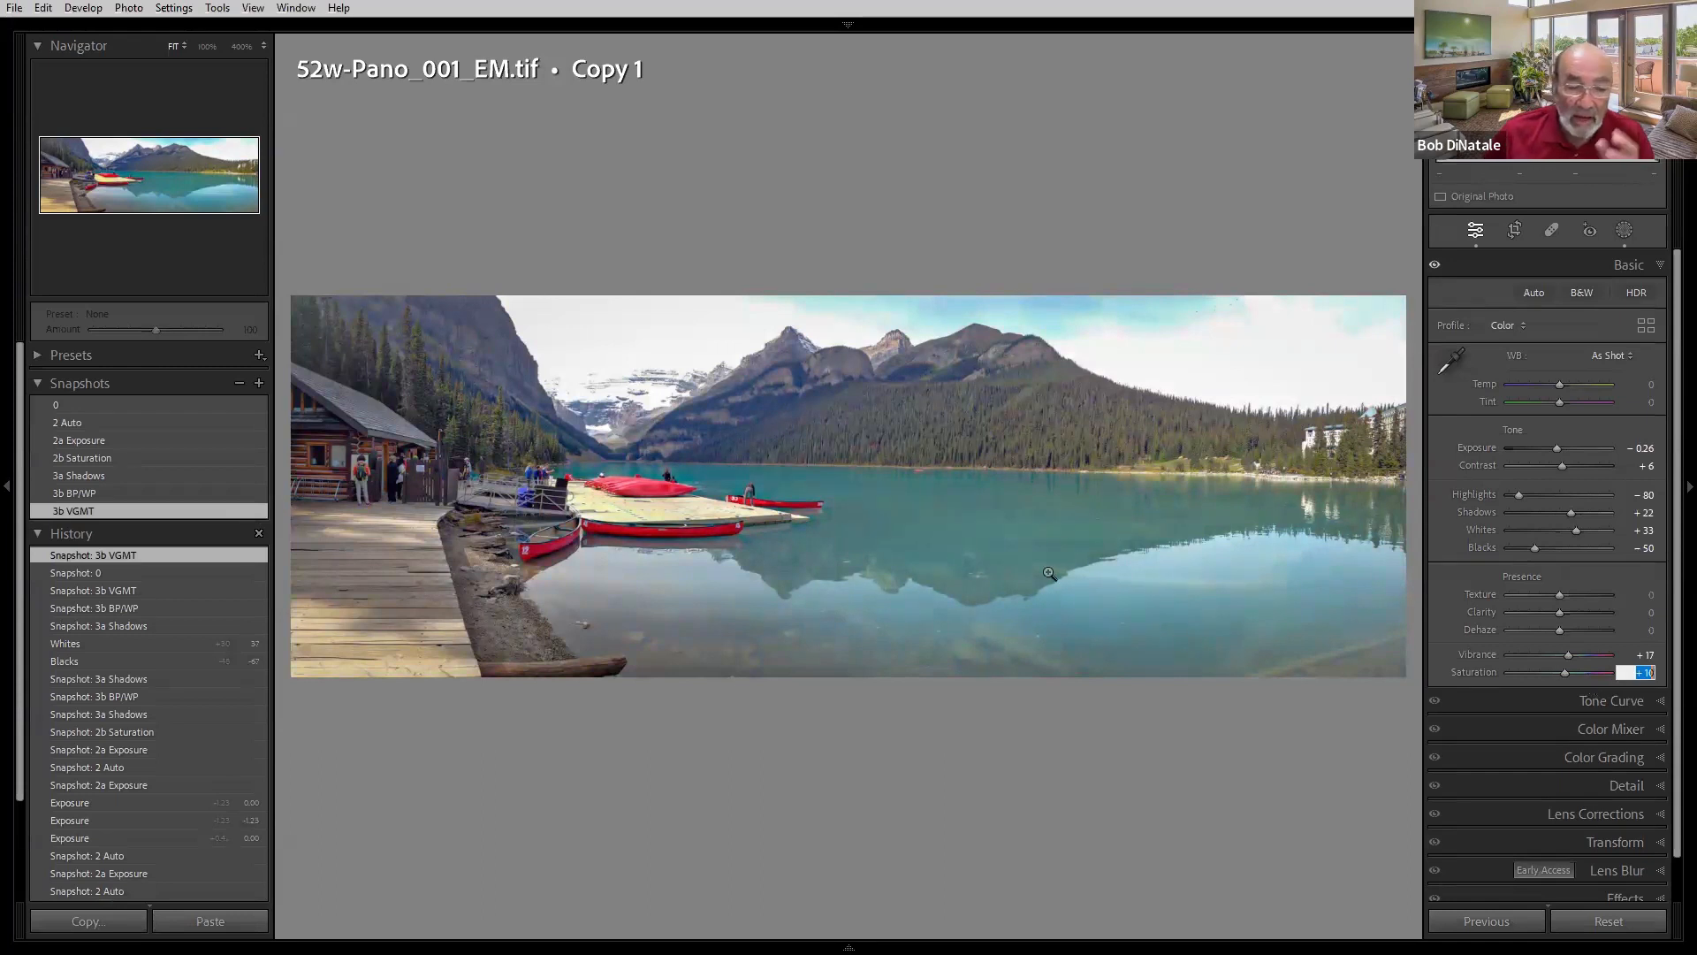
- Compare the 2b Saturation, 3a Shadows, 3b BP/WP and 3b VGMT snapshots, ending on 3b VGMT
{"action": "left_click", "coordinate": [111, 461]}
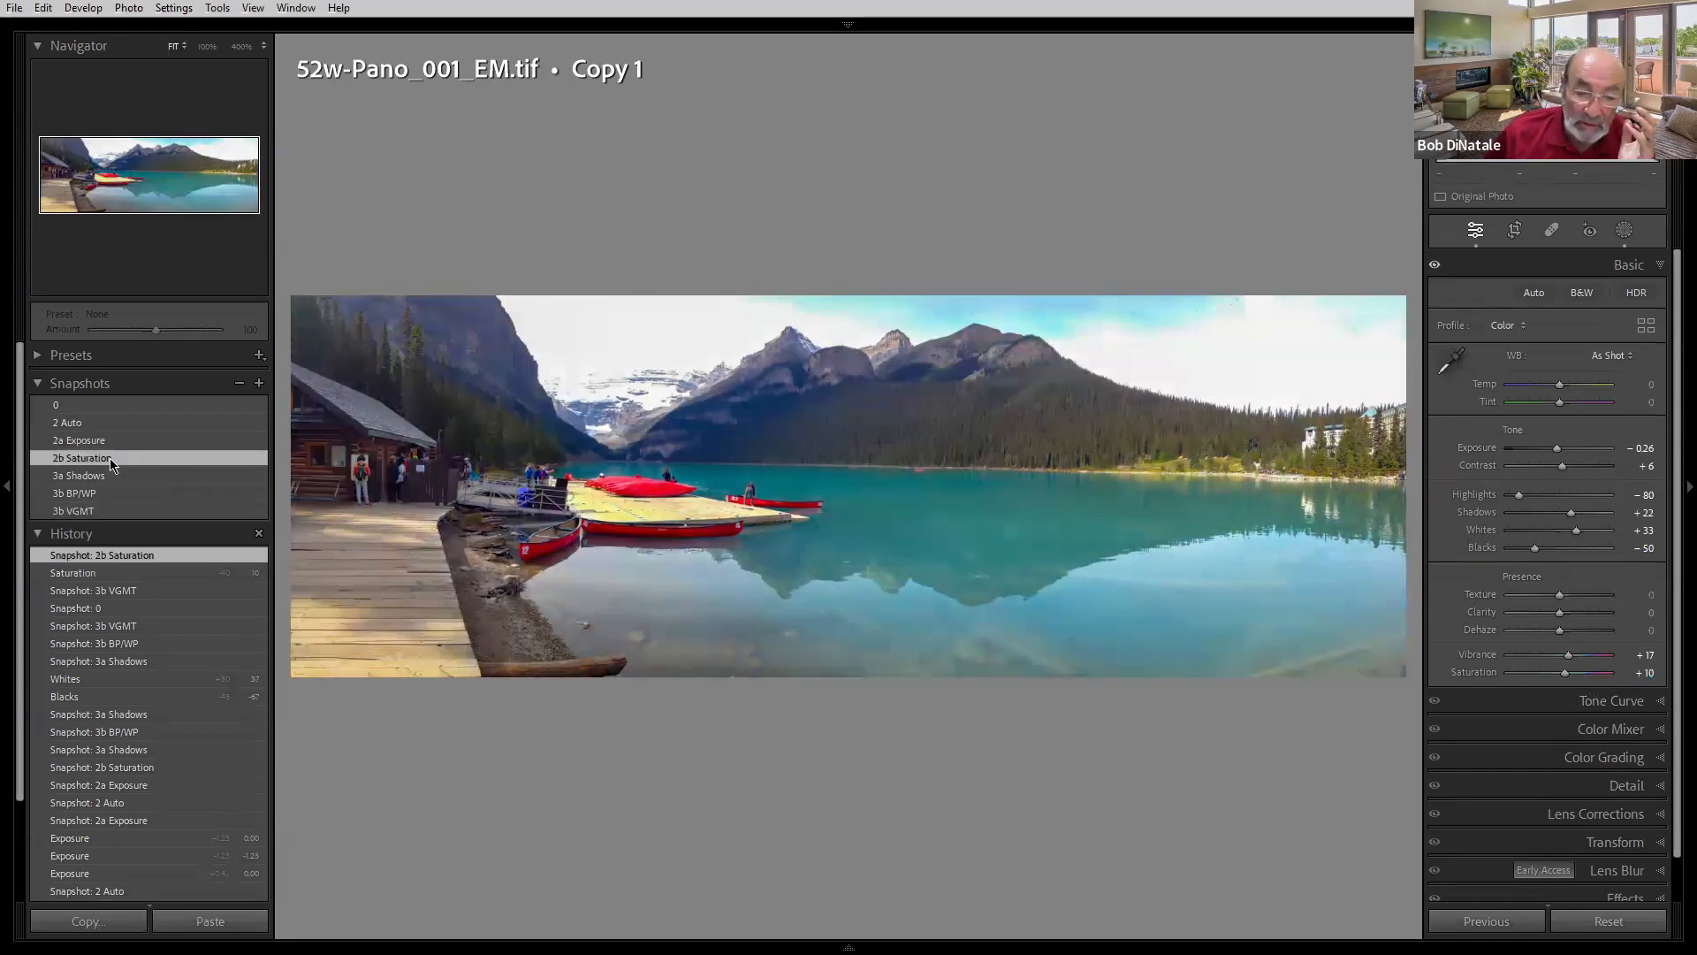
{"action": "left_click", "coordinate": [103, 476]}
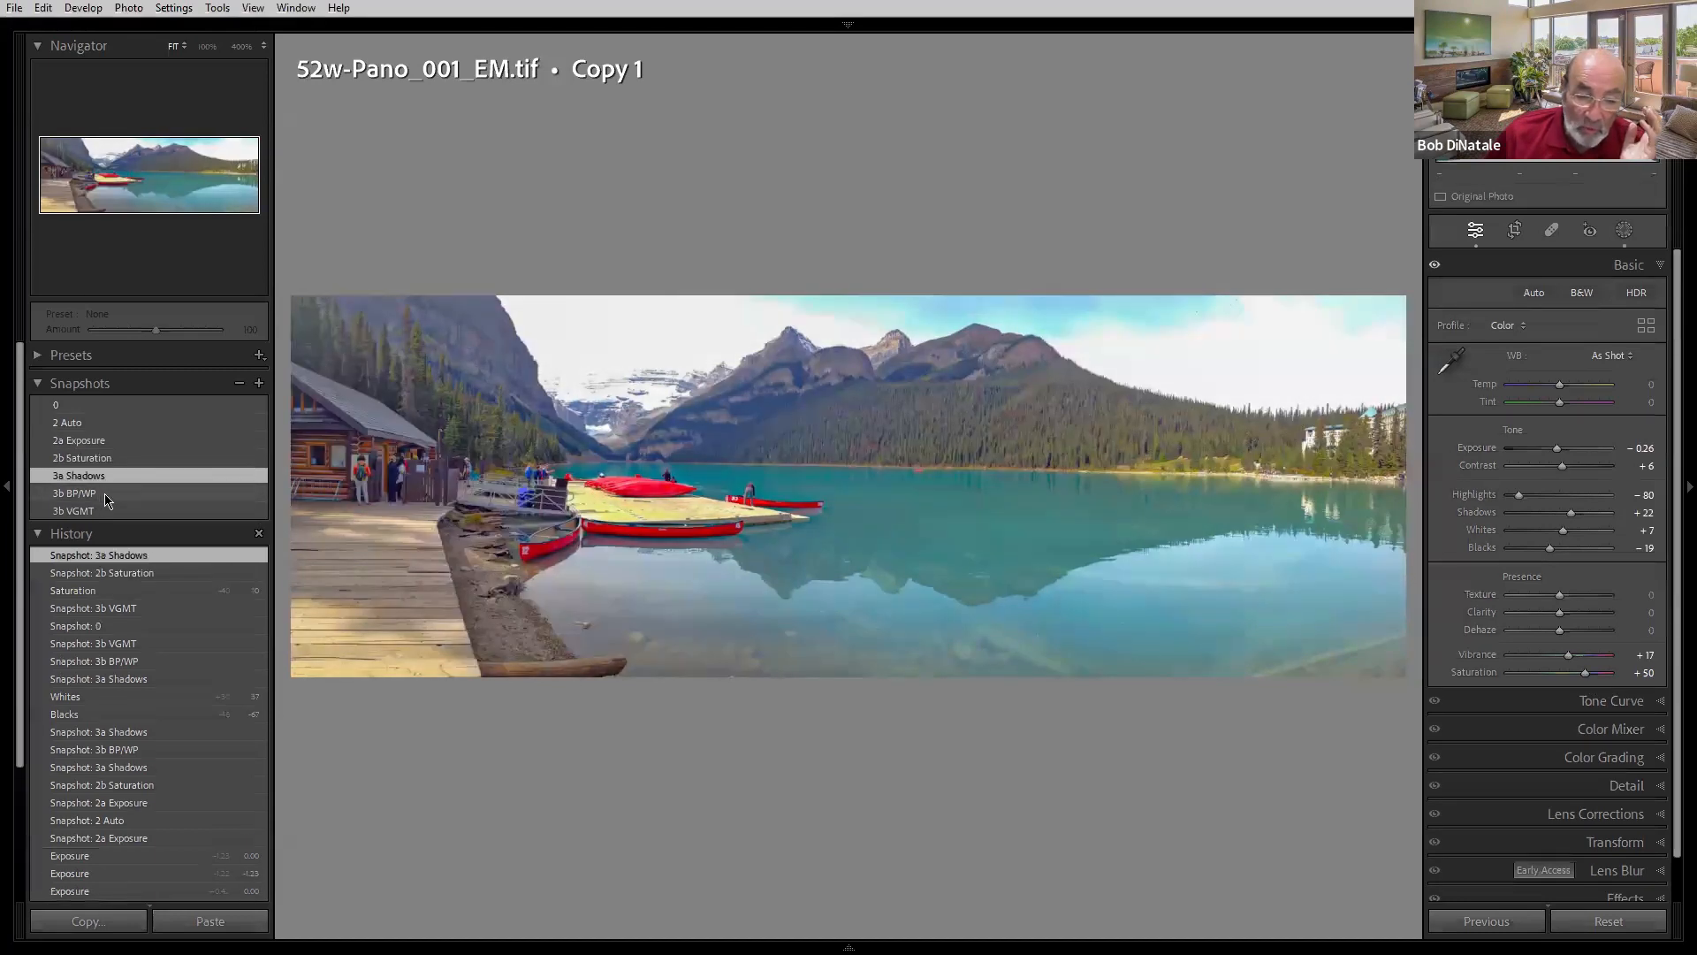
{"action": "left_click", "coordinate": [110, 495]}
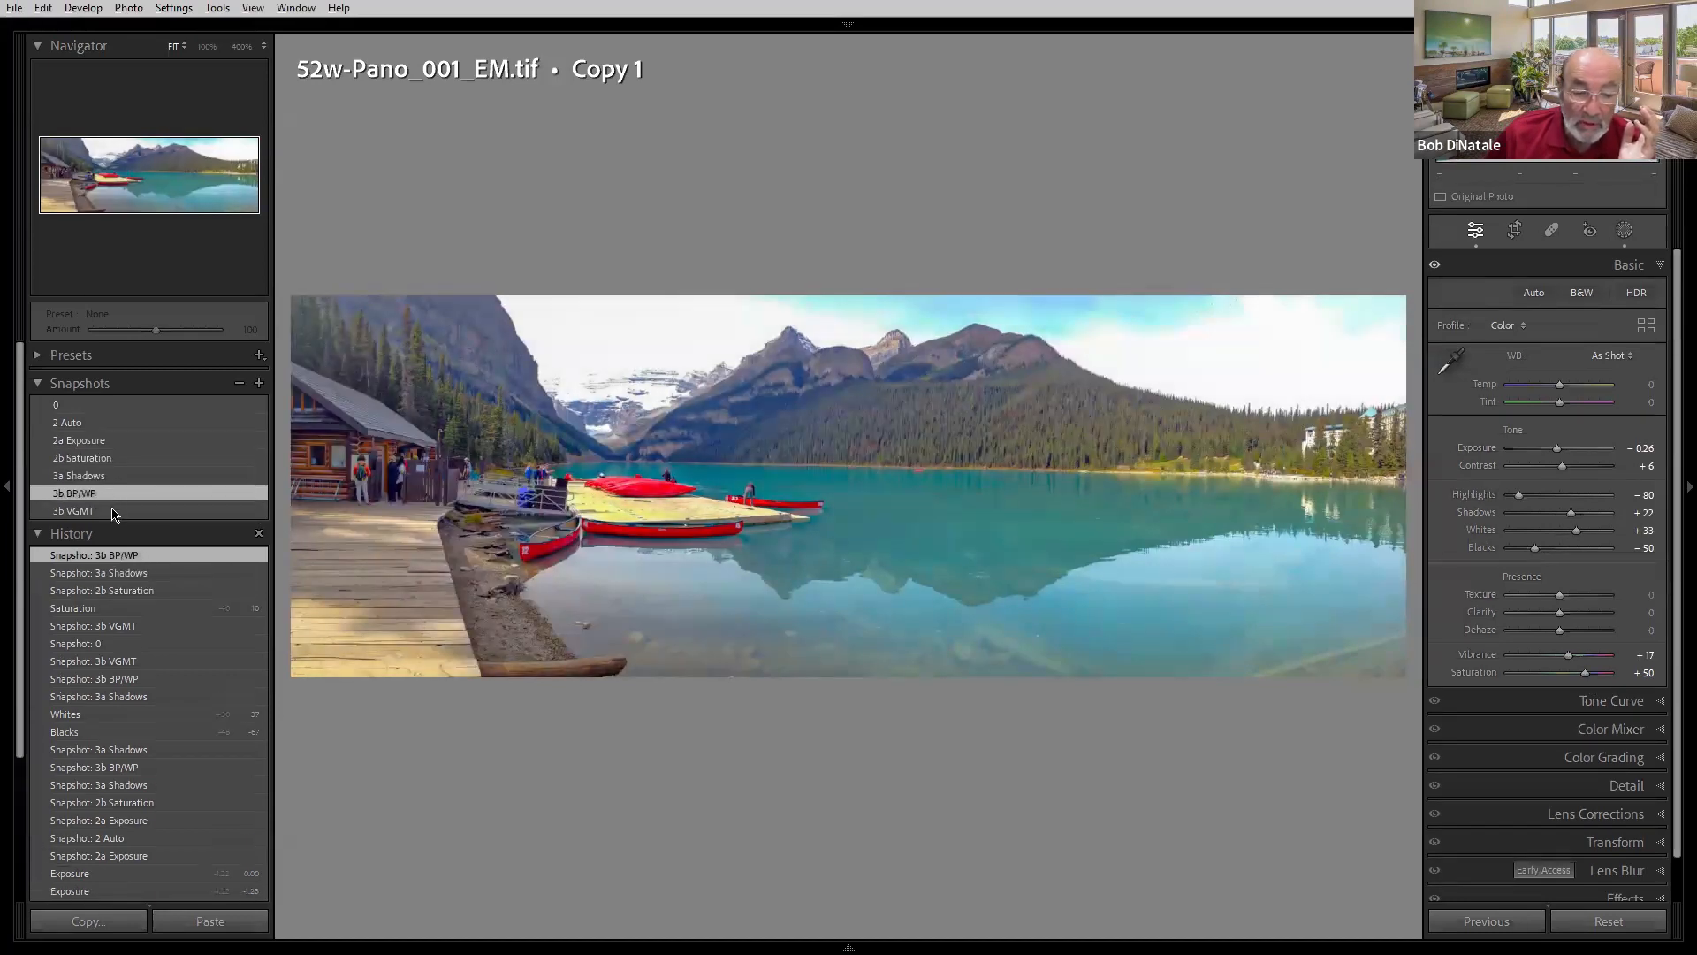
{"action": "left_click", "coordinate": [115, 512]}
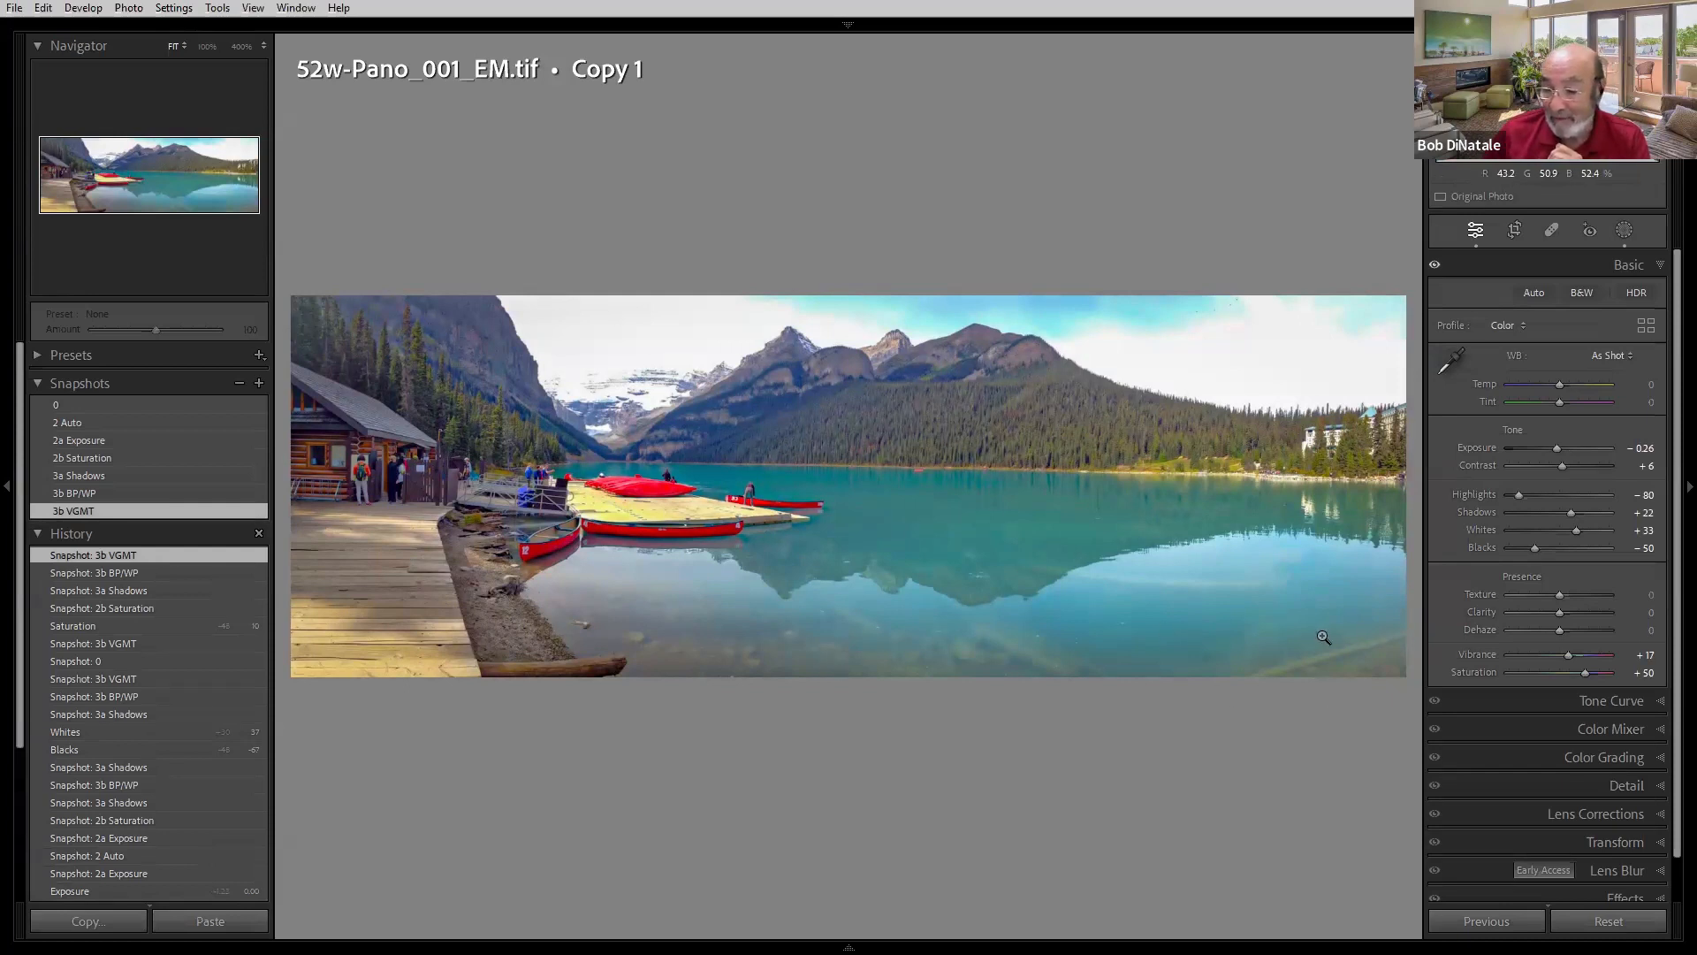
- Lower Saturation to +20 and update the 3b VGMT snapshot with the current settings
{"action": "left_click", "coordinate": [1649, 672]}
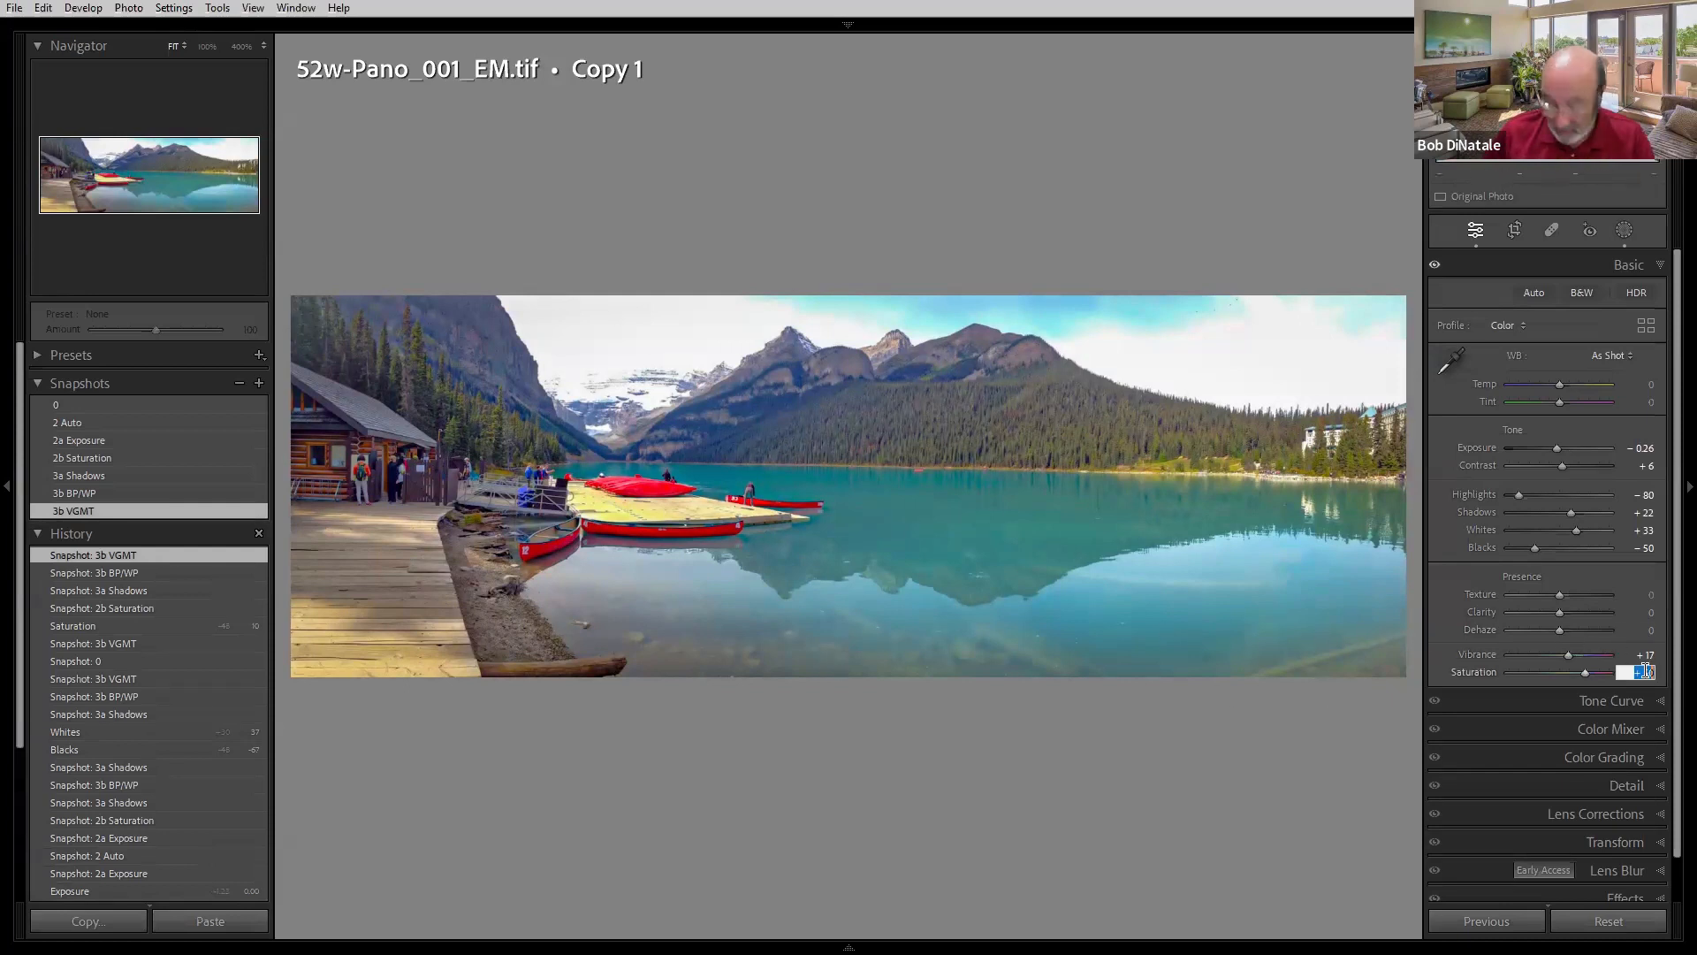
{"action": "key", "text": "shift+Down"}
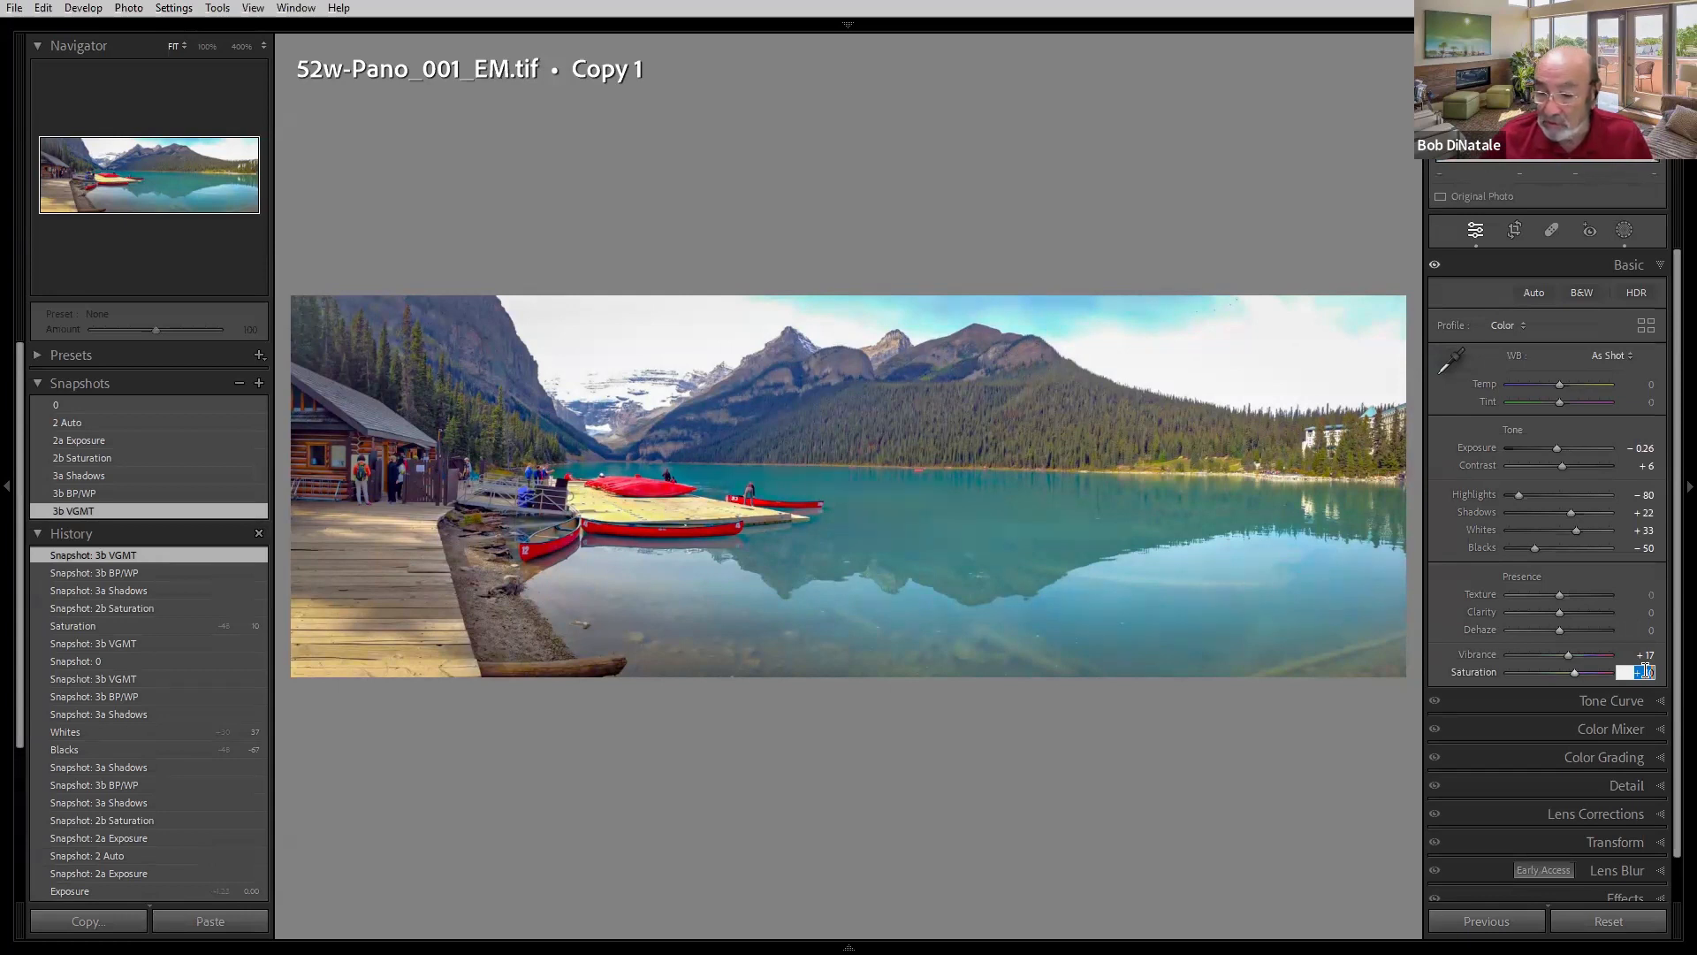
{"action": "key", "text": "Return"}
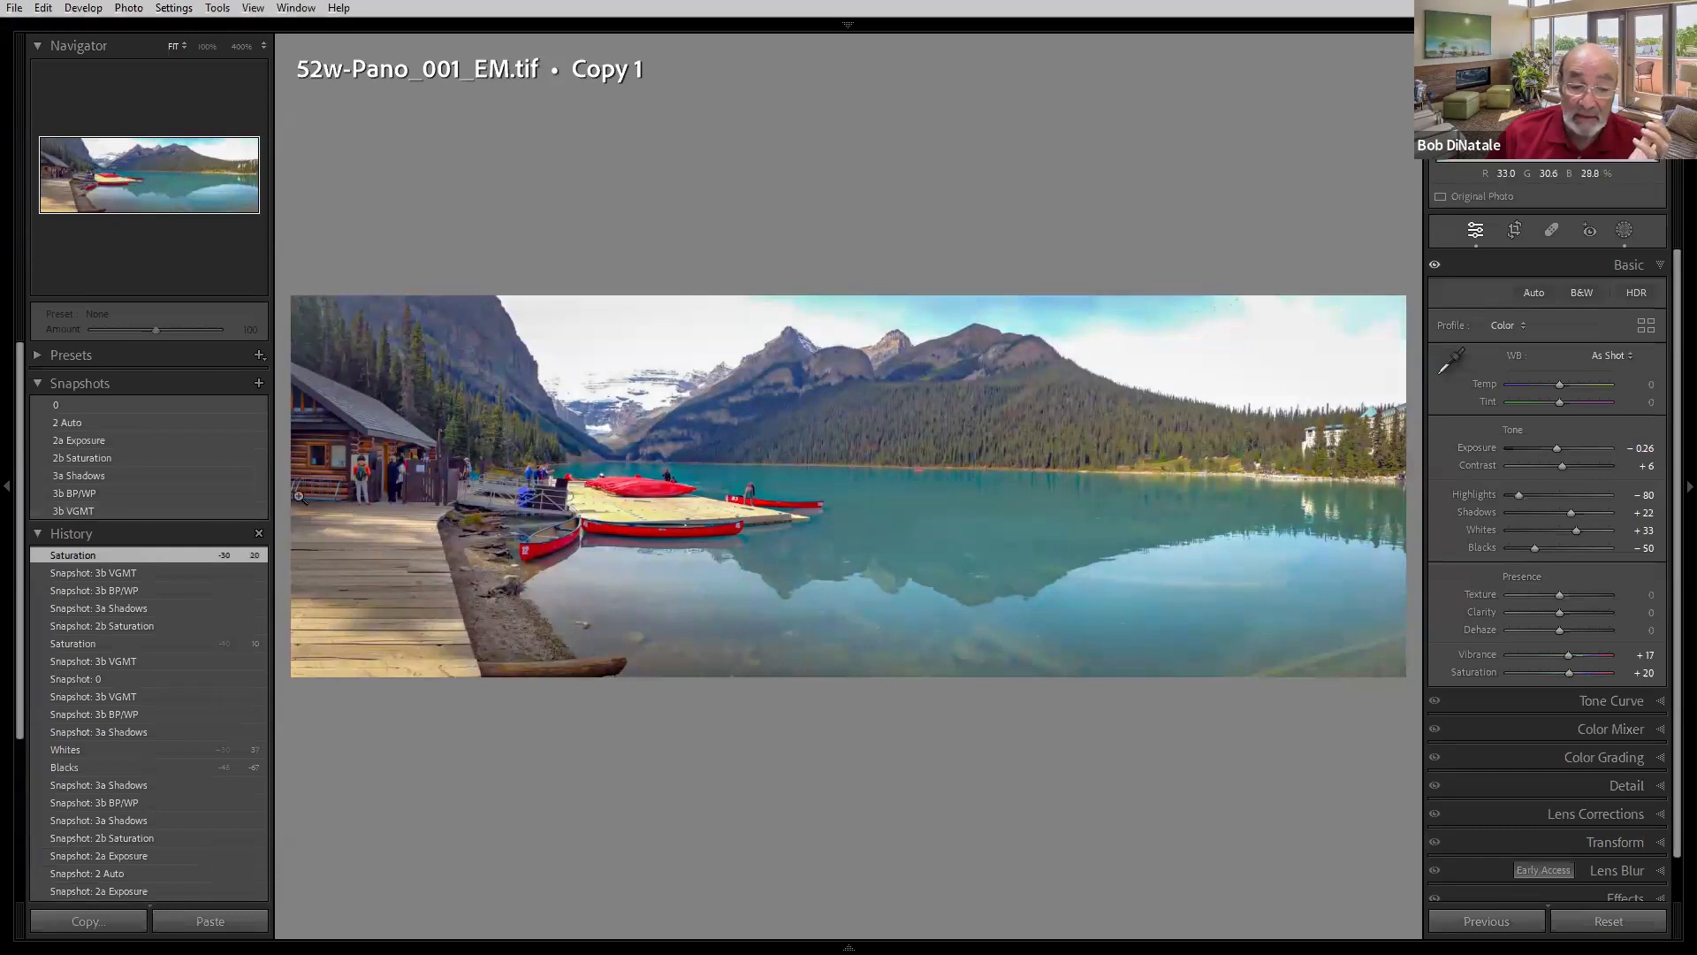
{"action": "right_click", "coordinate": [152, 511]}
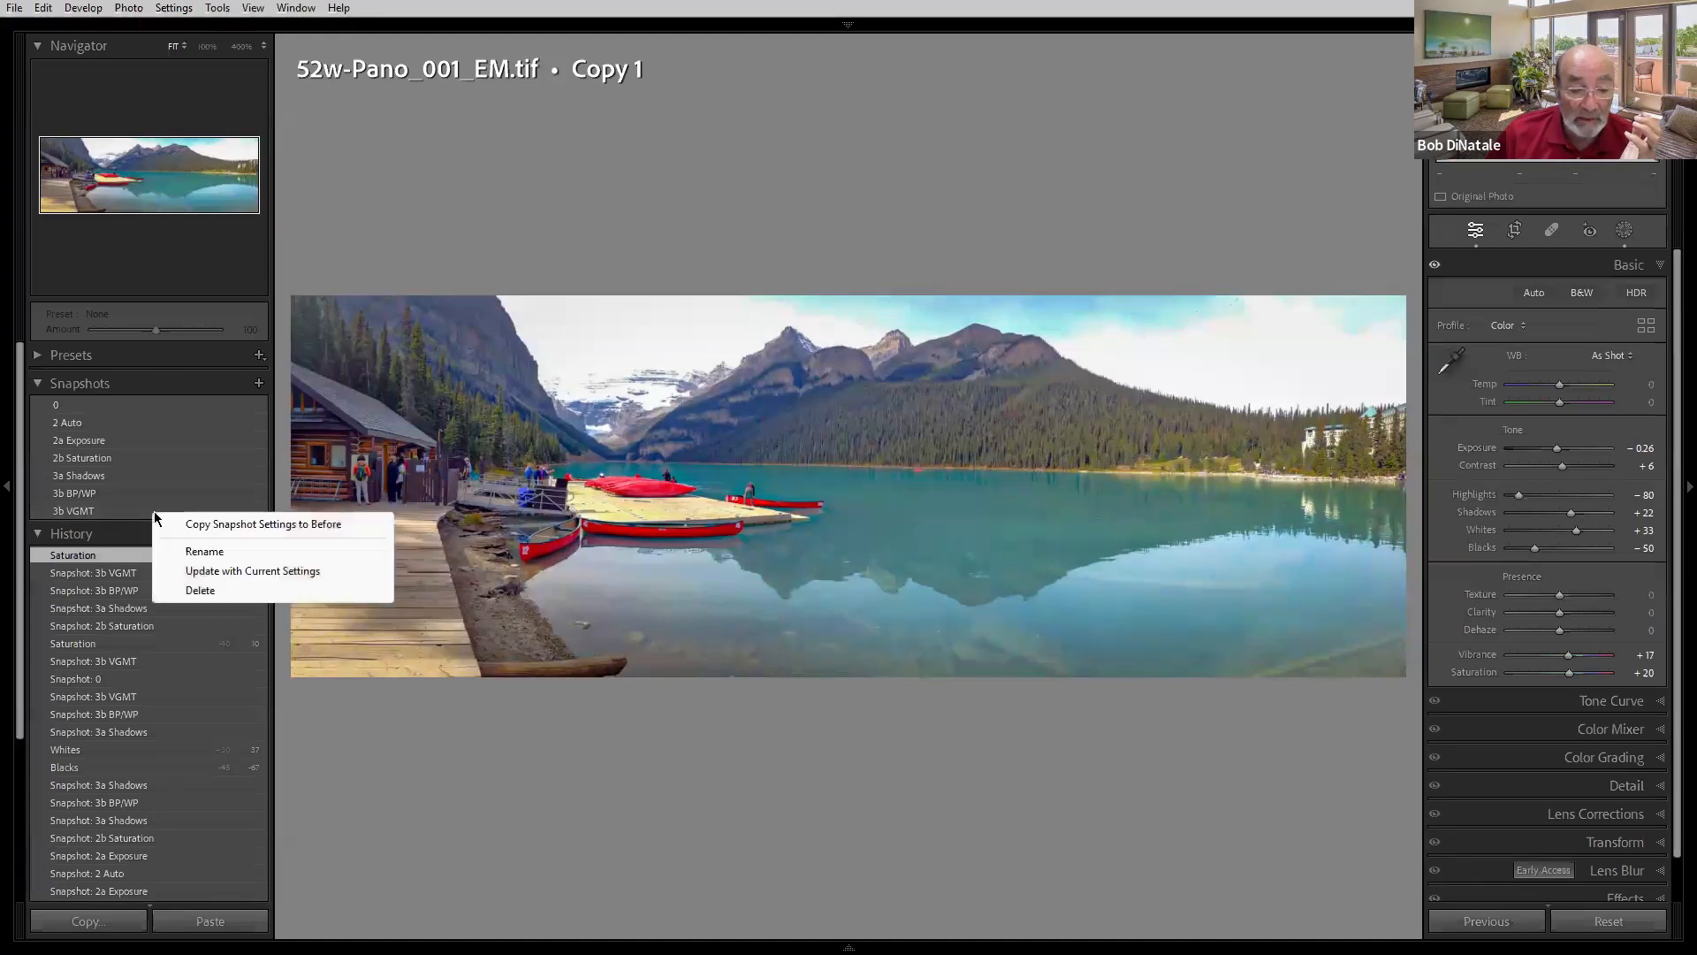
{"action": "left_click", "coordinate": [199, 572]}
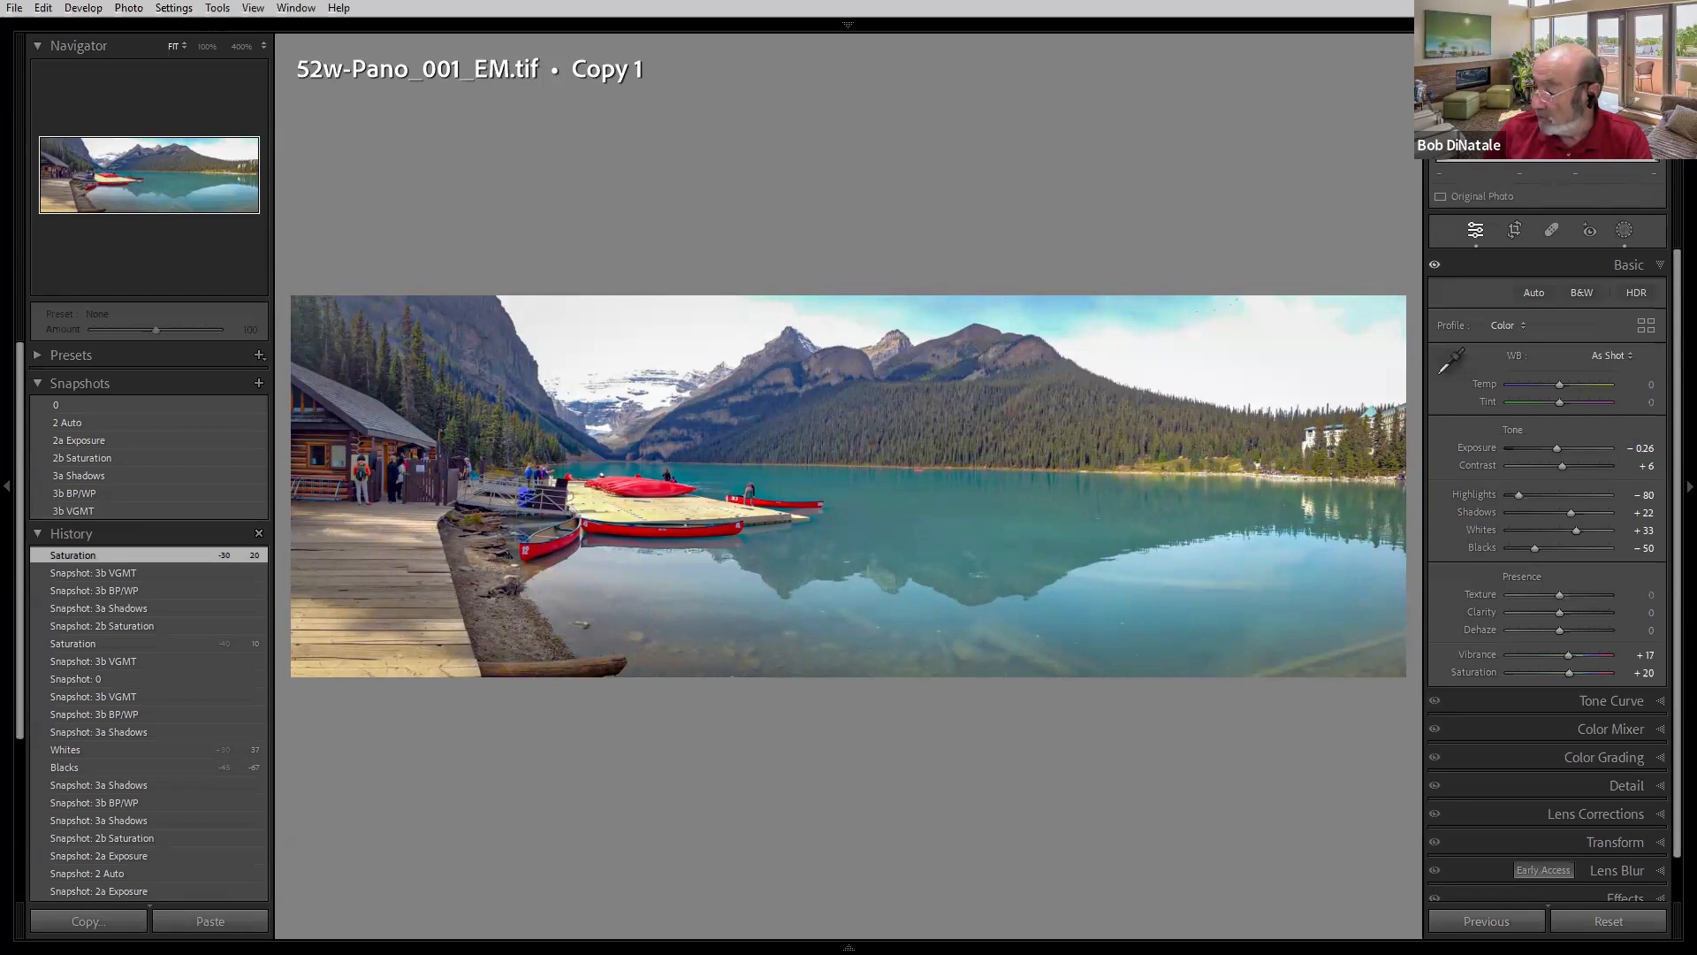
- Move to the arch photo's Copy 1 and compare its 0, 2a AutoTone and 2b Friendly Pairs snapshots, ending on 2a AutoTone
{"action": "key", "text": "Right"}
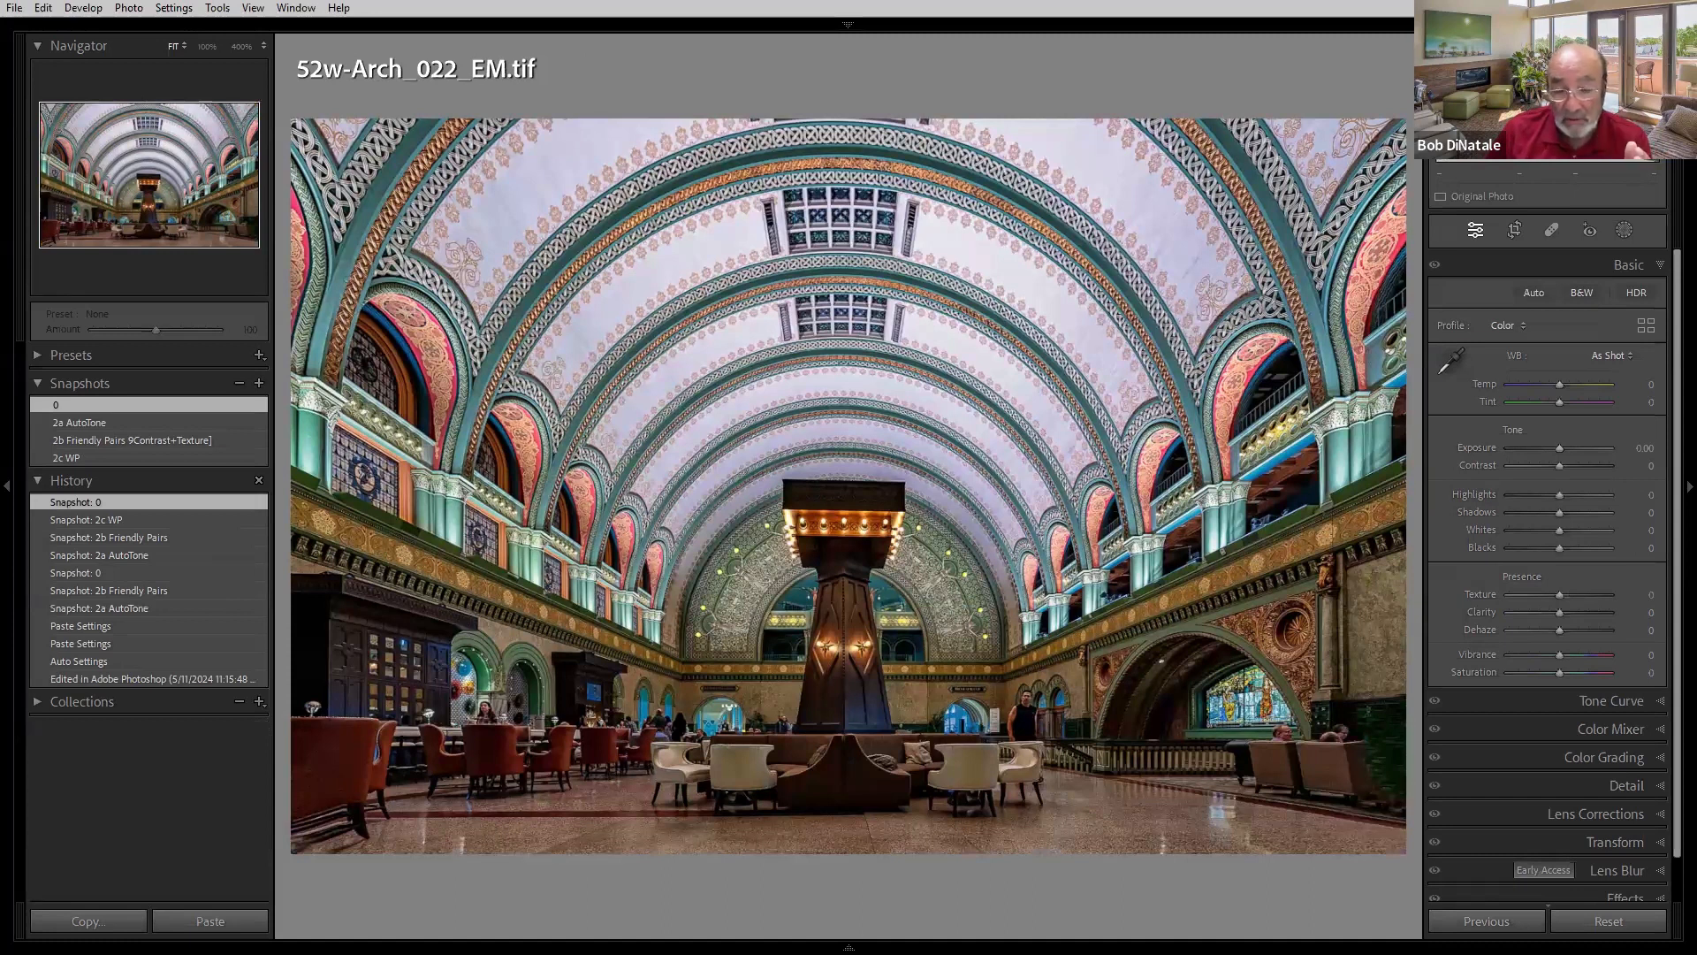
{"action": "key", "text": "Right"}
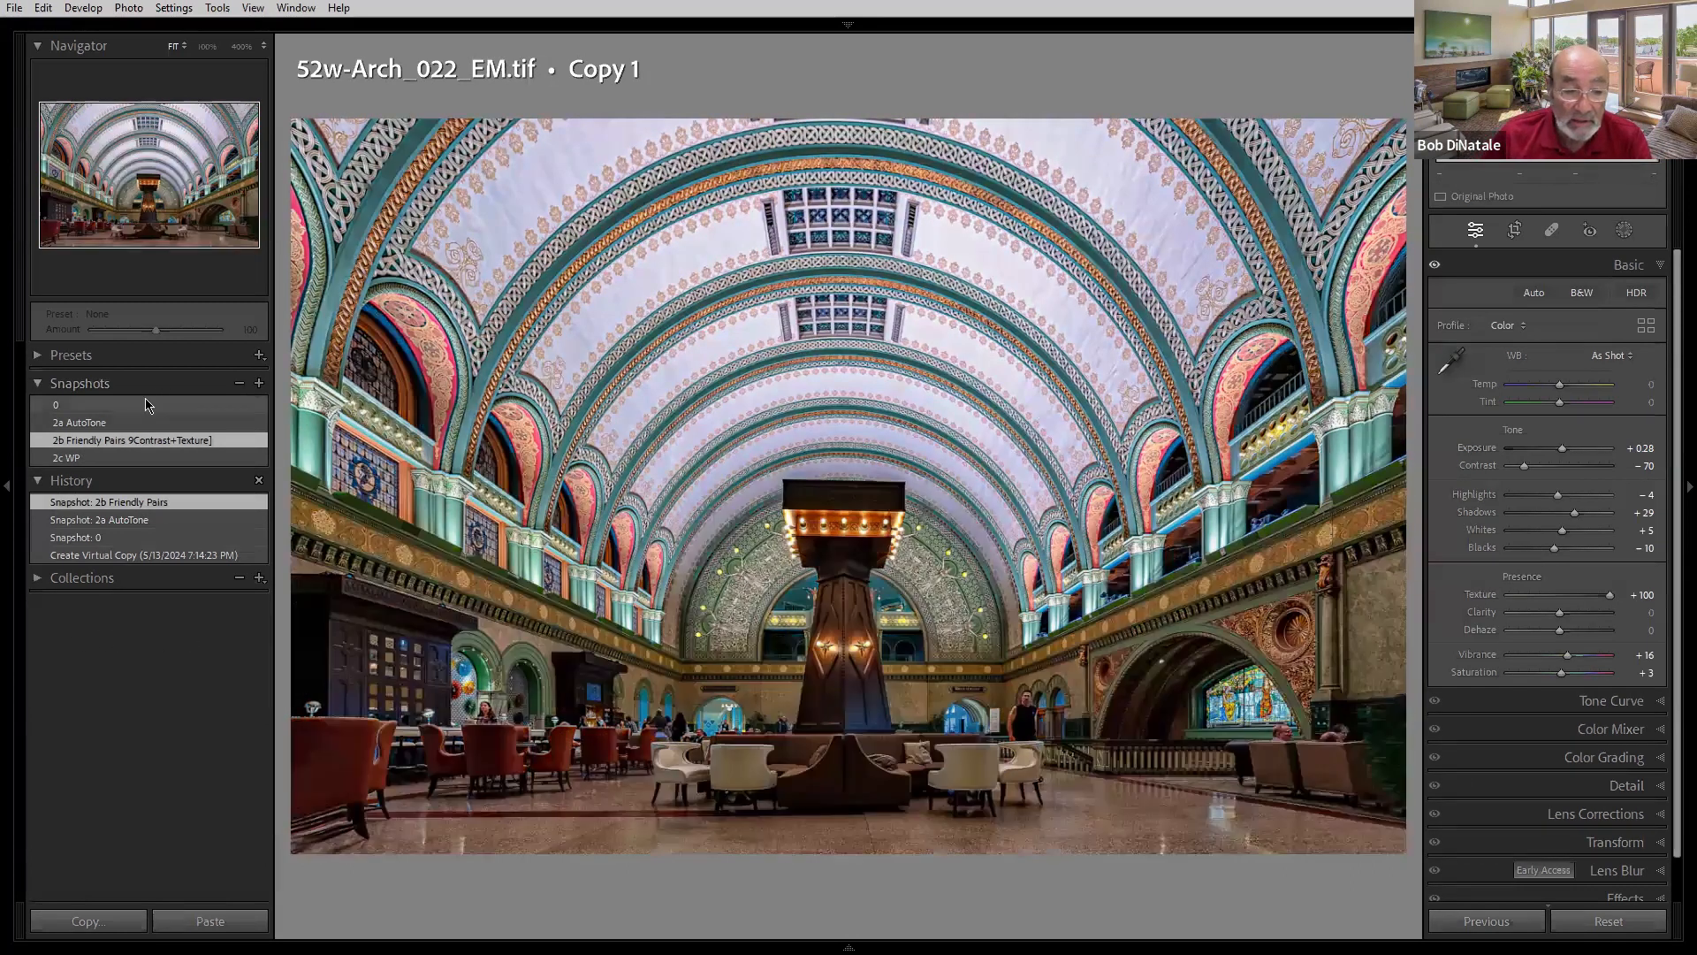
{"action": "left_click", "coordinate": [143, 404]}
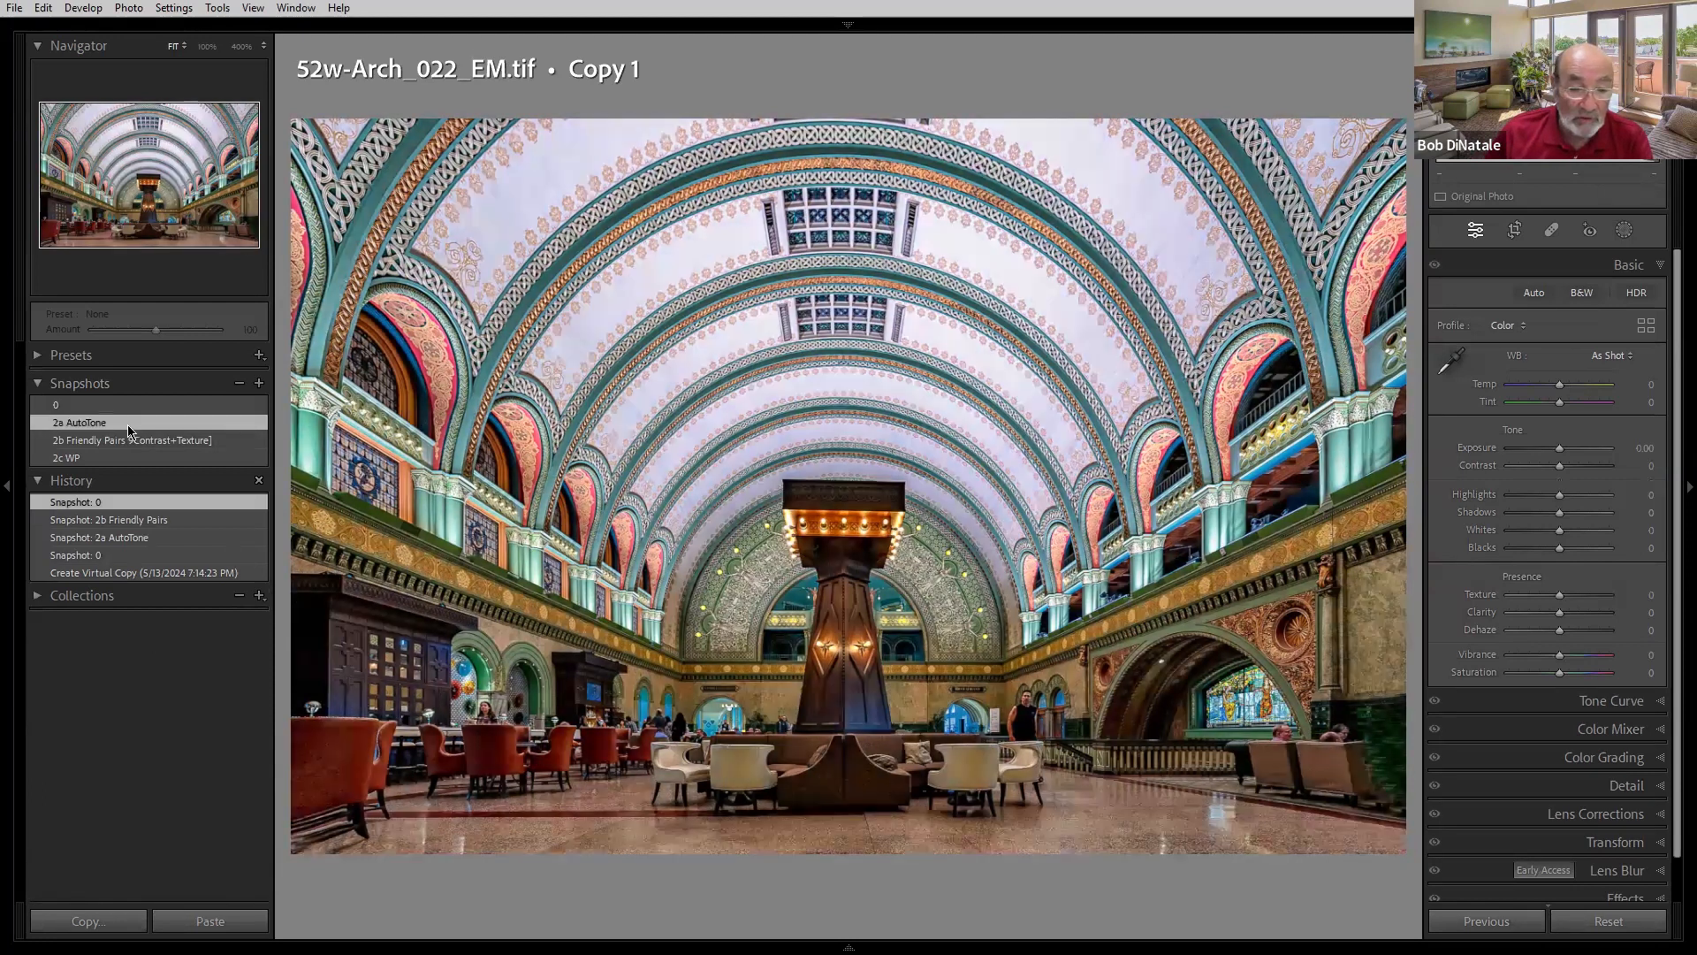
{"action": "left_click", "coordinate": [137, 422]}
{"action": "left_click", "coordinate": [144, 406]}
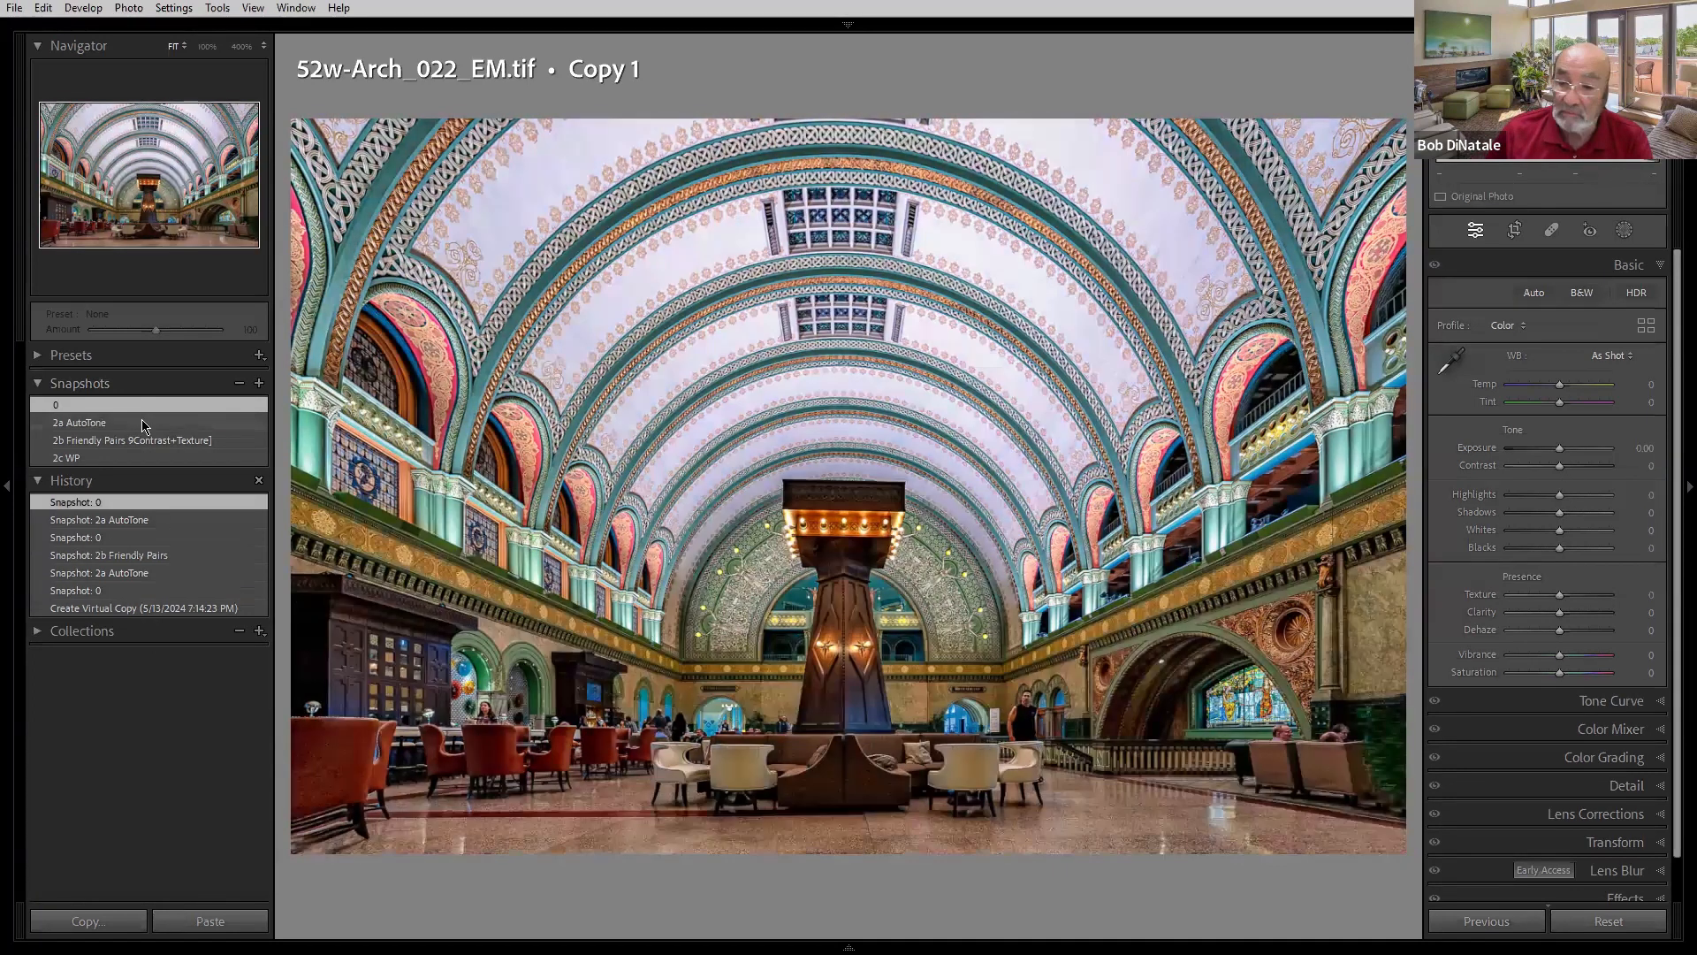
{"action": "left_click", "coordinate": [144, 423]}
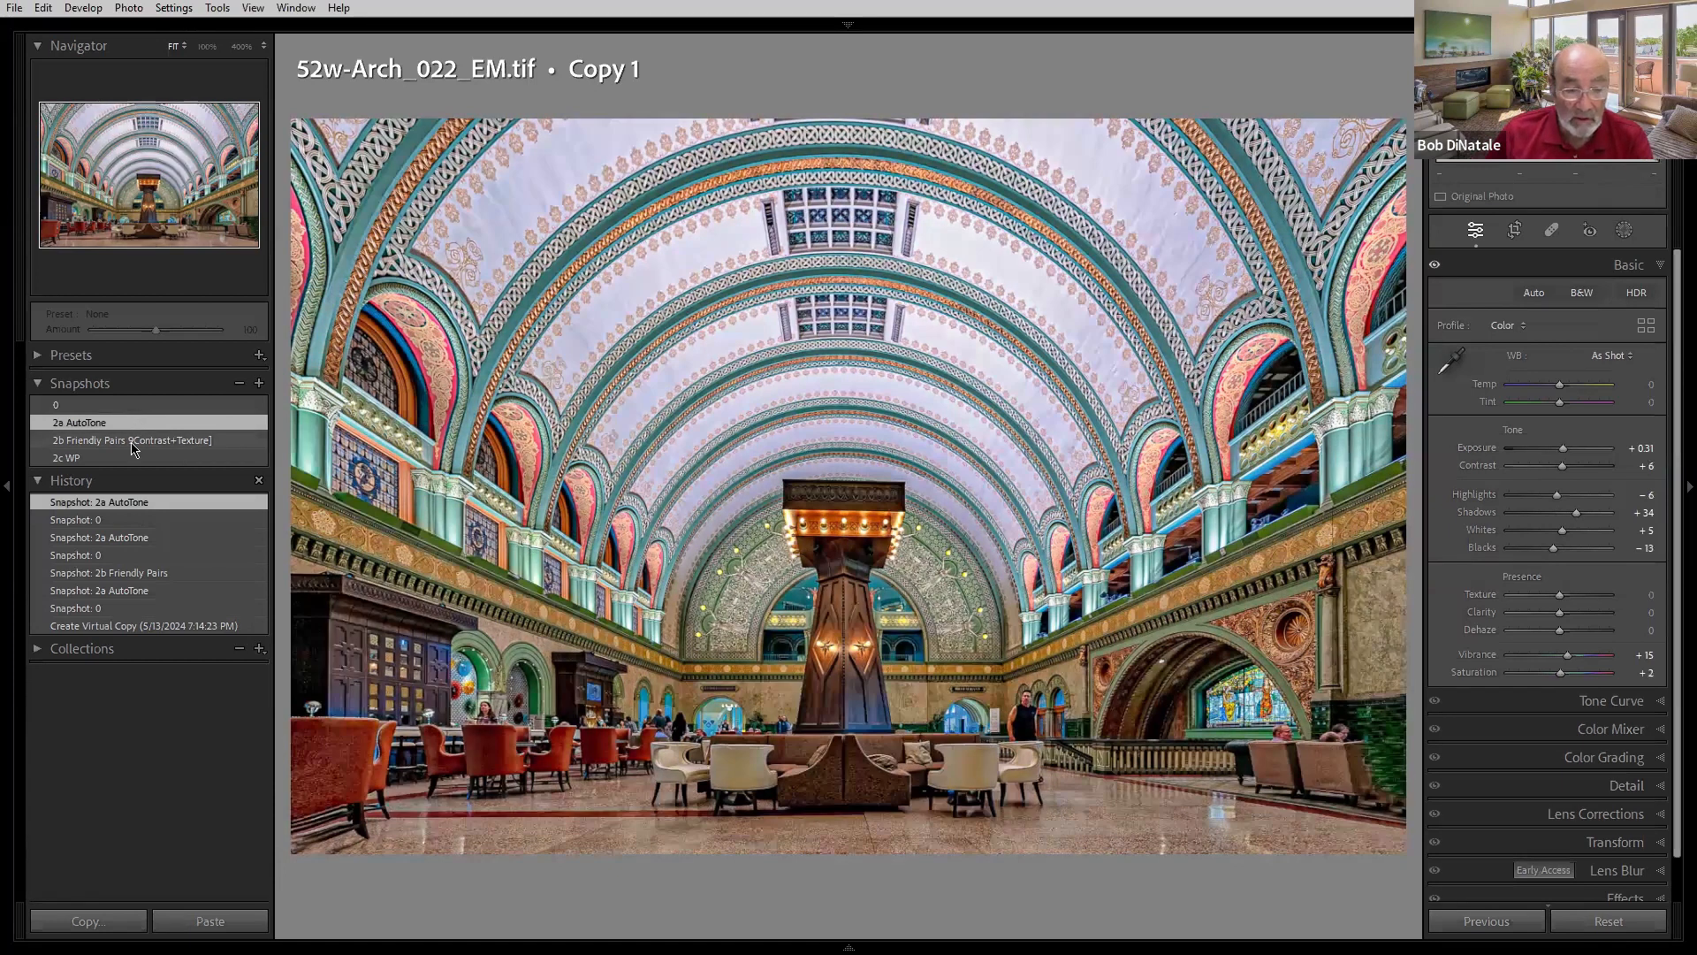
{"action": "left_click", "coordinate": [133, 442]}
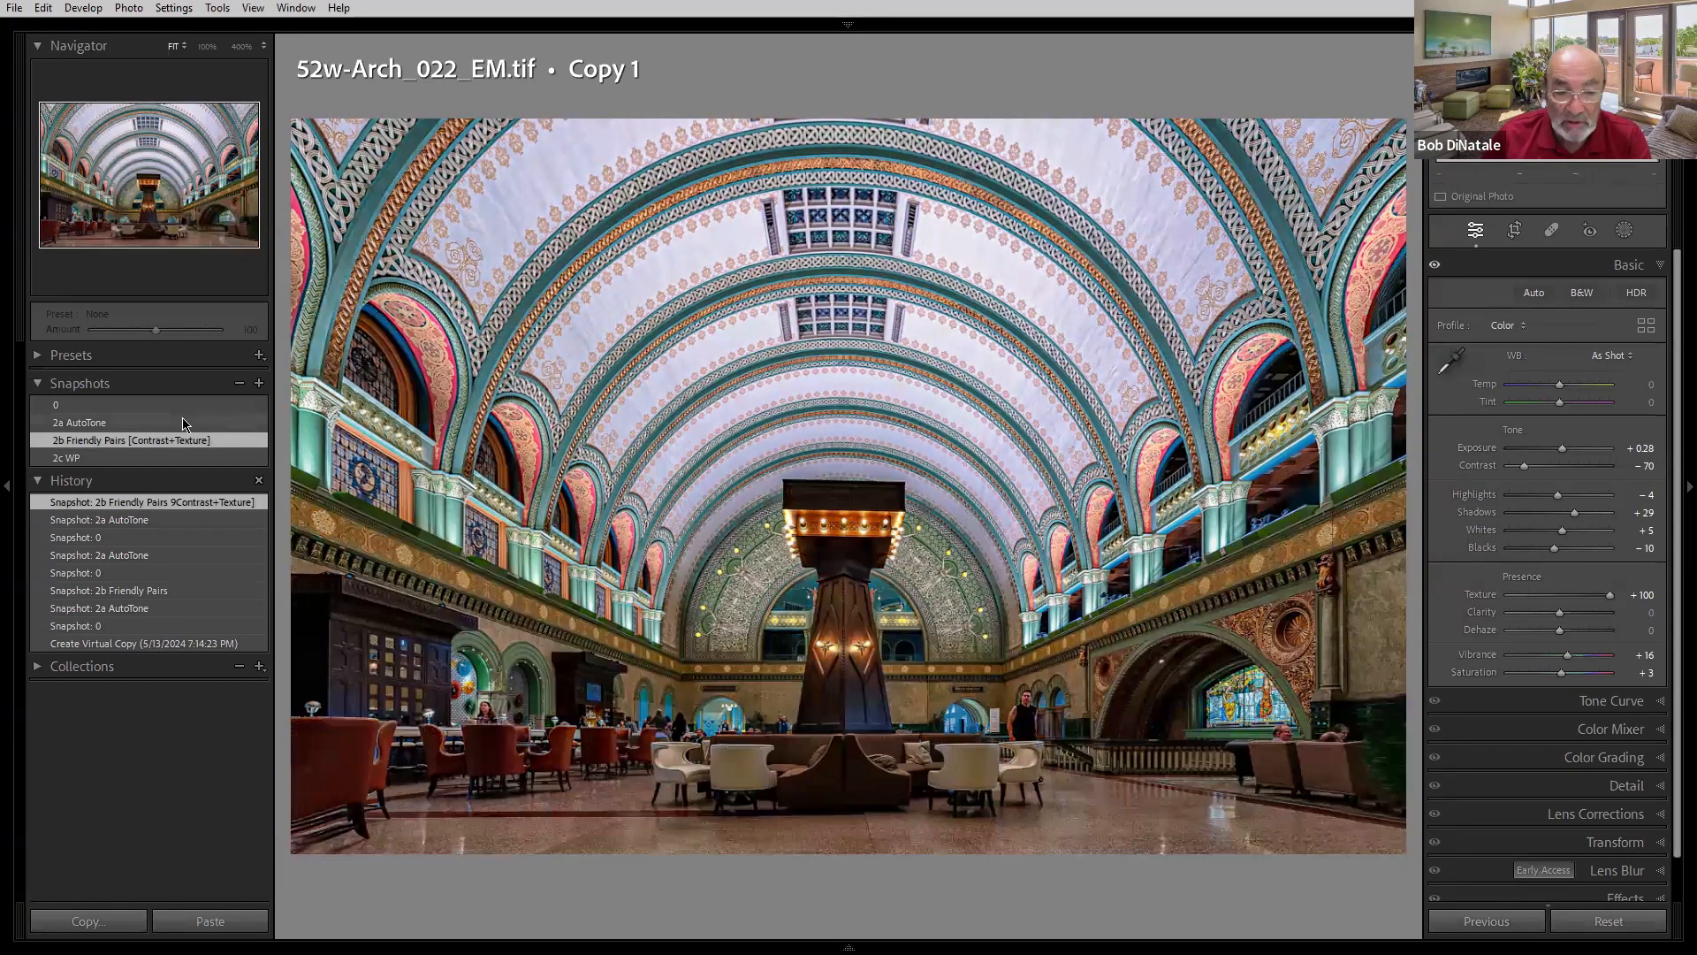
{"action": "left_click", "coordinate": [183, 424]}
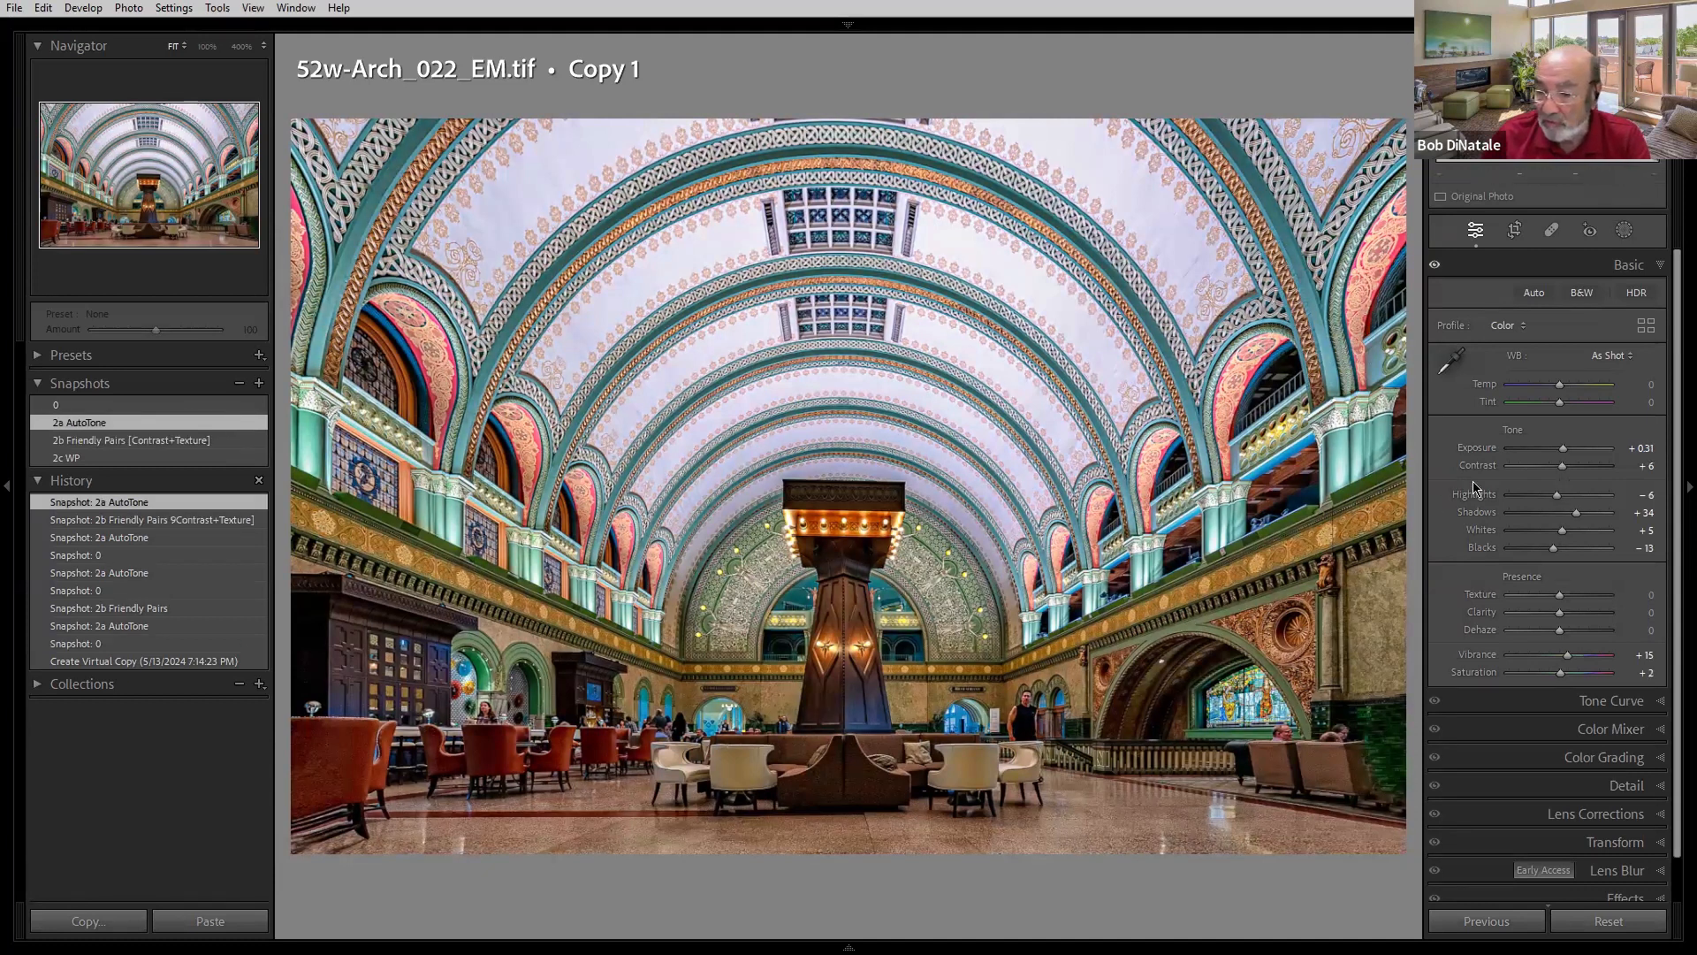
- Drag Contrast to -100, reset it, then set Contrast to -84
{"action": "mouse_move", "coordinate": [1561, 467]}
{"action": "left_mouse_down"}
{"action": "mouse_move", "coordinate": [1508, 467]}
{"action": "mouse_move", "coordinate": [1533, 461]}
{"action": "left_mouse_up"}
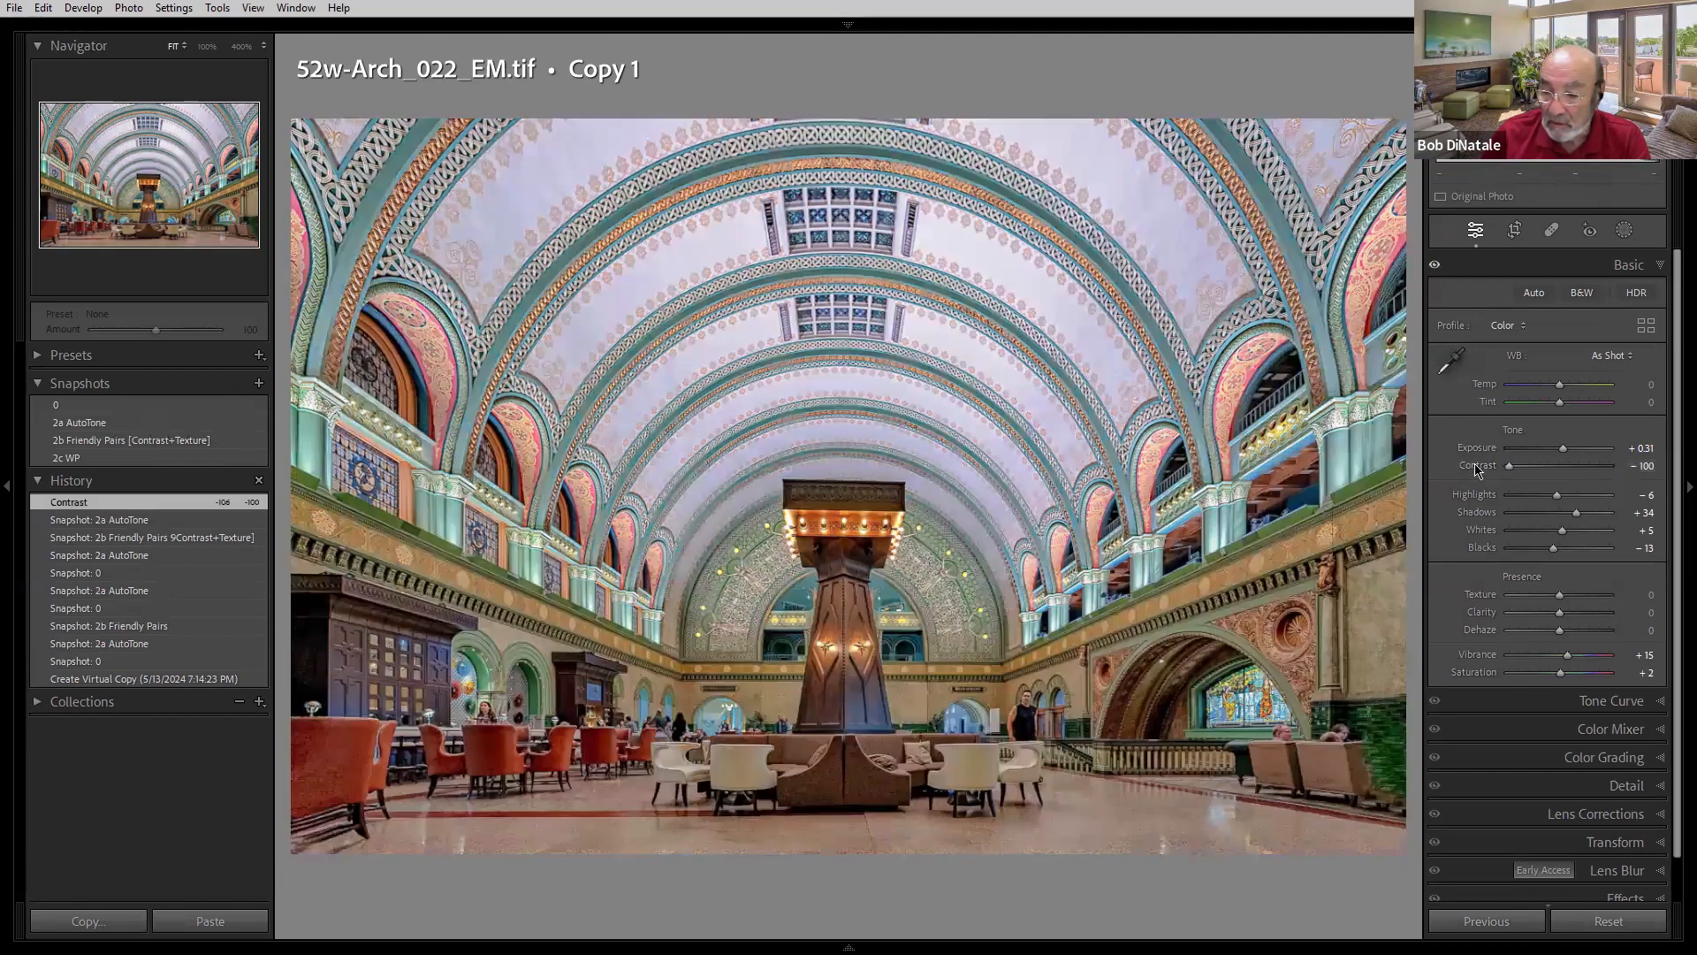
{"action": "double_click", "coordinate": [1476, 467]}
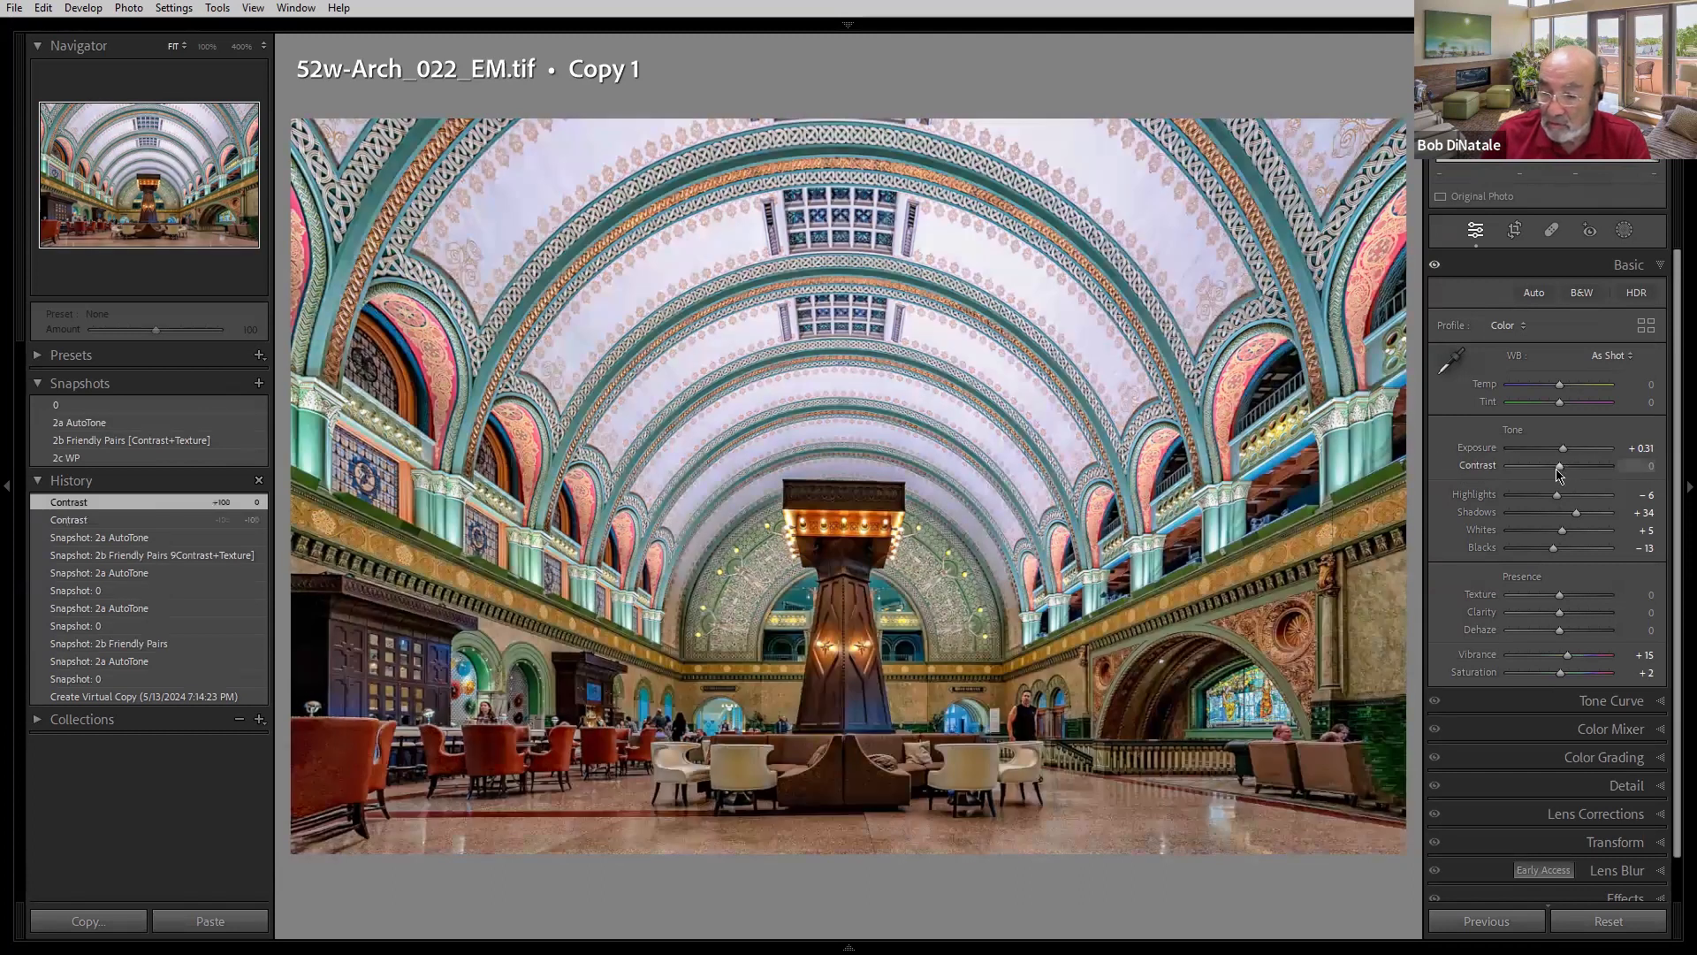
{"action": "left_click_drag", "start_coordinate": [1561, 469], "coordinate": [1516, 470]}
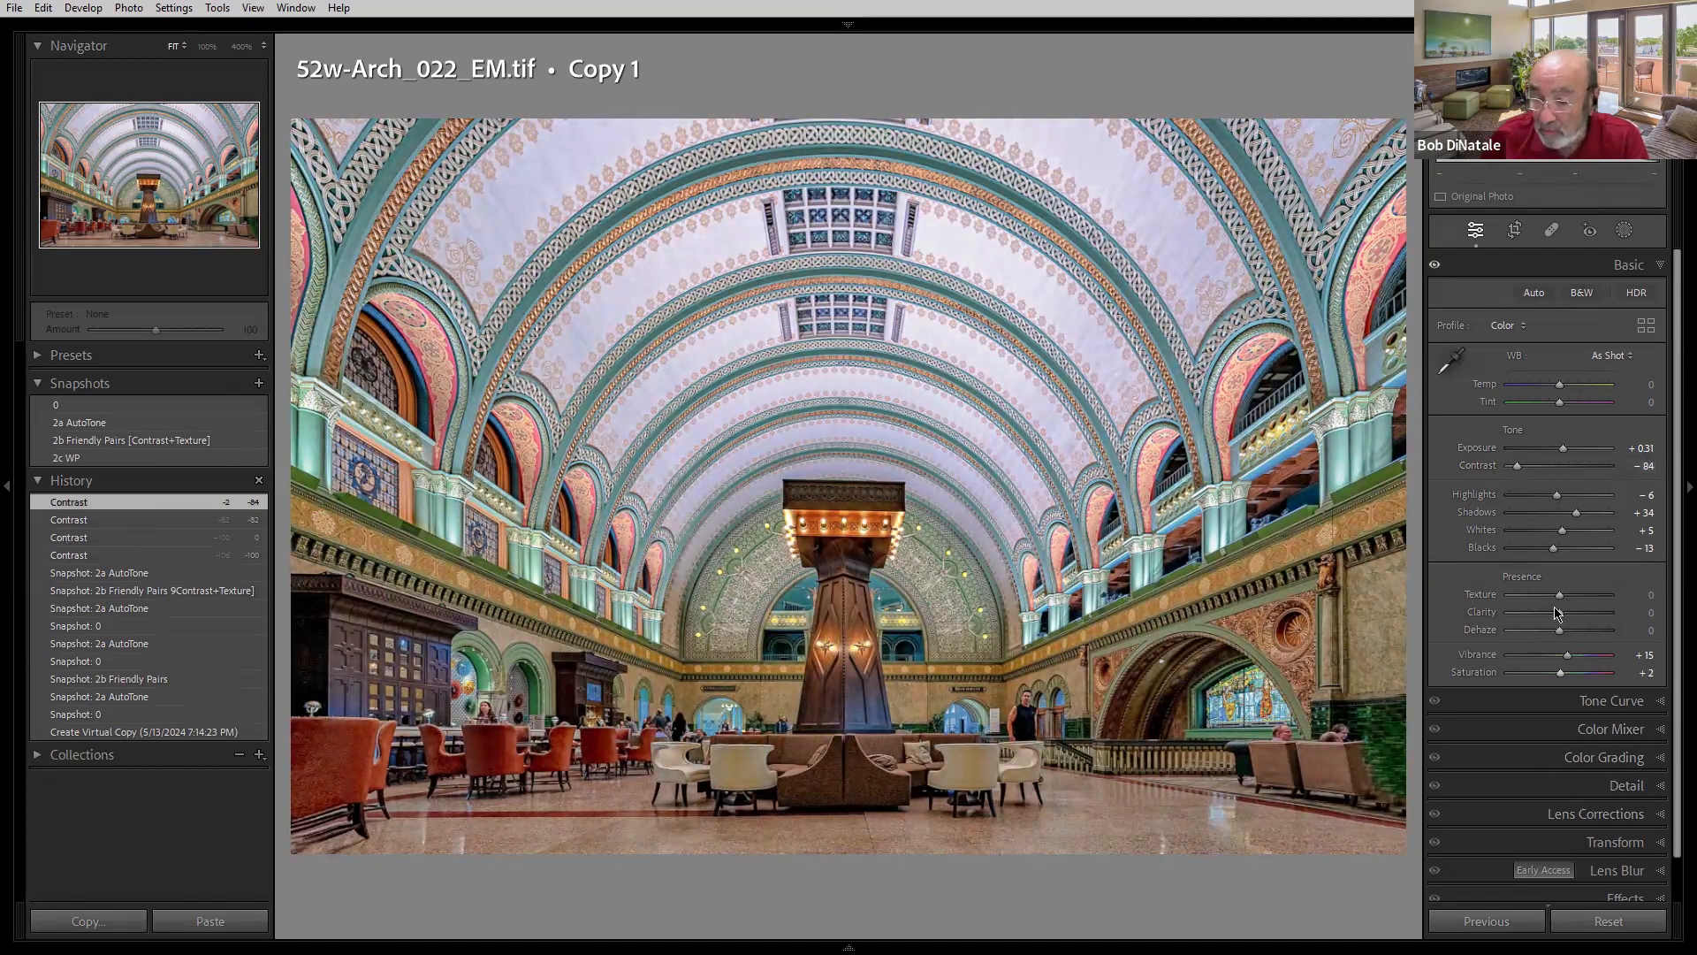
- Experiment with the Presence sliders, ending at Texture +39, Clarity +95 and Dehaze -60, then view the 0 snapshot
{"action": "left_click_drag", "start_coordinate": [1560, 600], "coordinate": [1611, 600]}
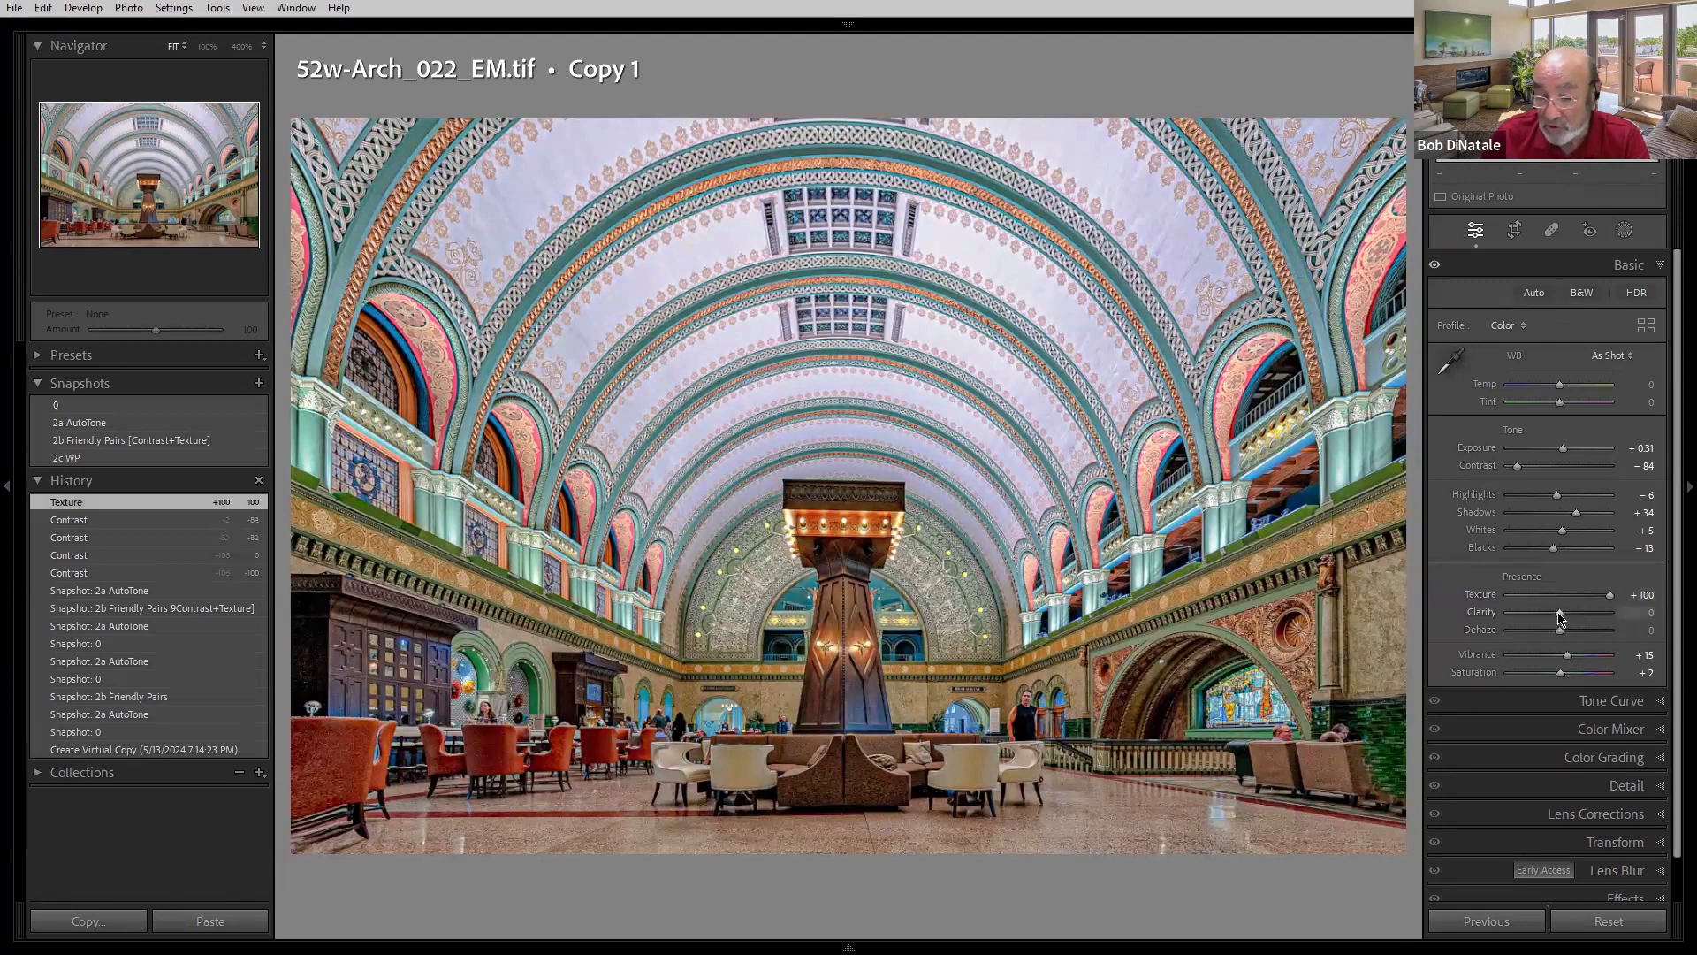
{"action": "mouse_move", "coordinate": [1559, 617]}
{"action": "left_mouse_down"}
{"action": "mouse_move", "coordinate": [1587, 617]}
{"action": "mouse_move", "coordinate": [1561, 619]}
{"action": "mouse_move", "coordinate": [1575, 630]}
{"action": "left_mouse_up"}
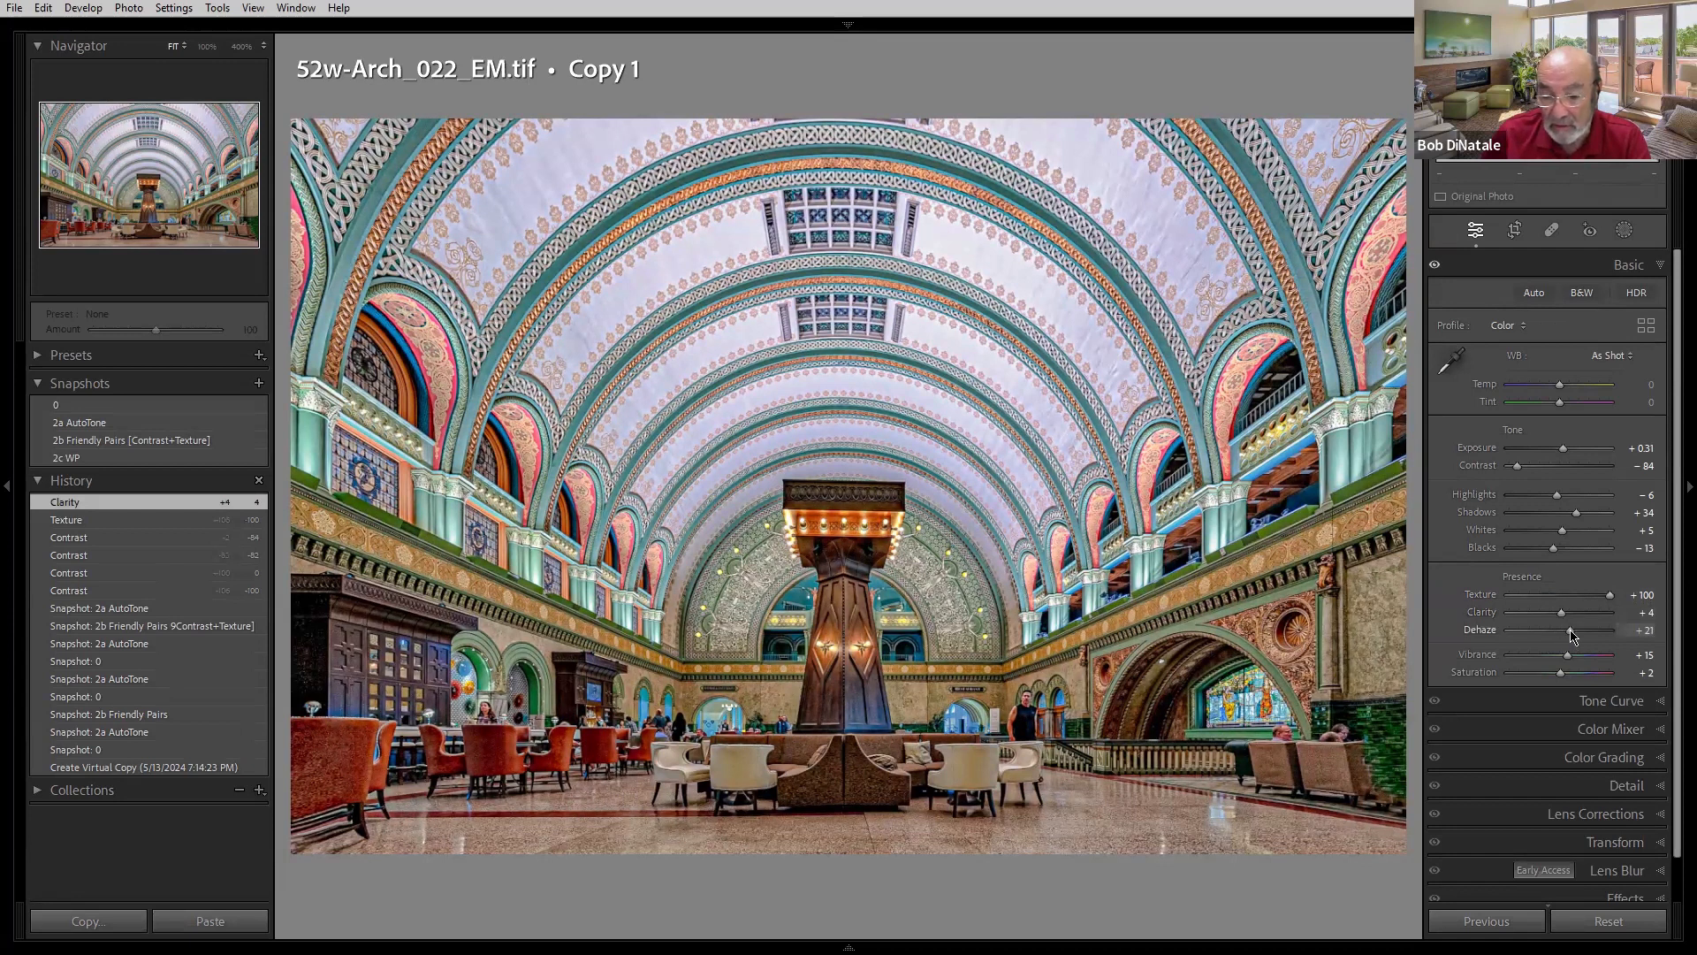
{"action": "double_click", "coordinate": [1481, 598]}
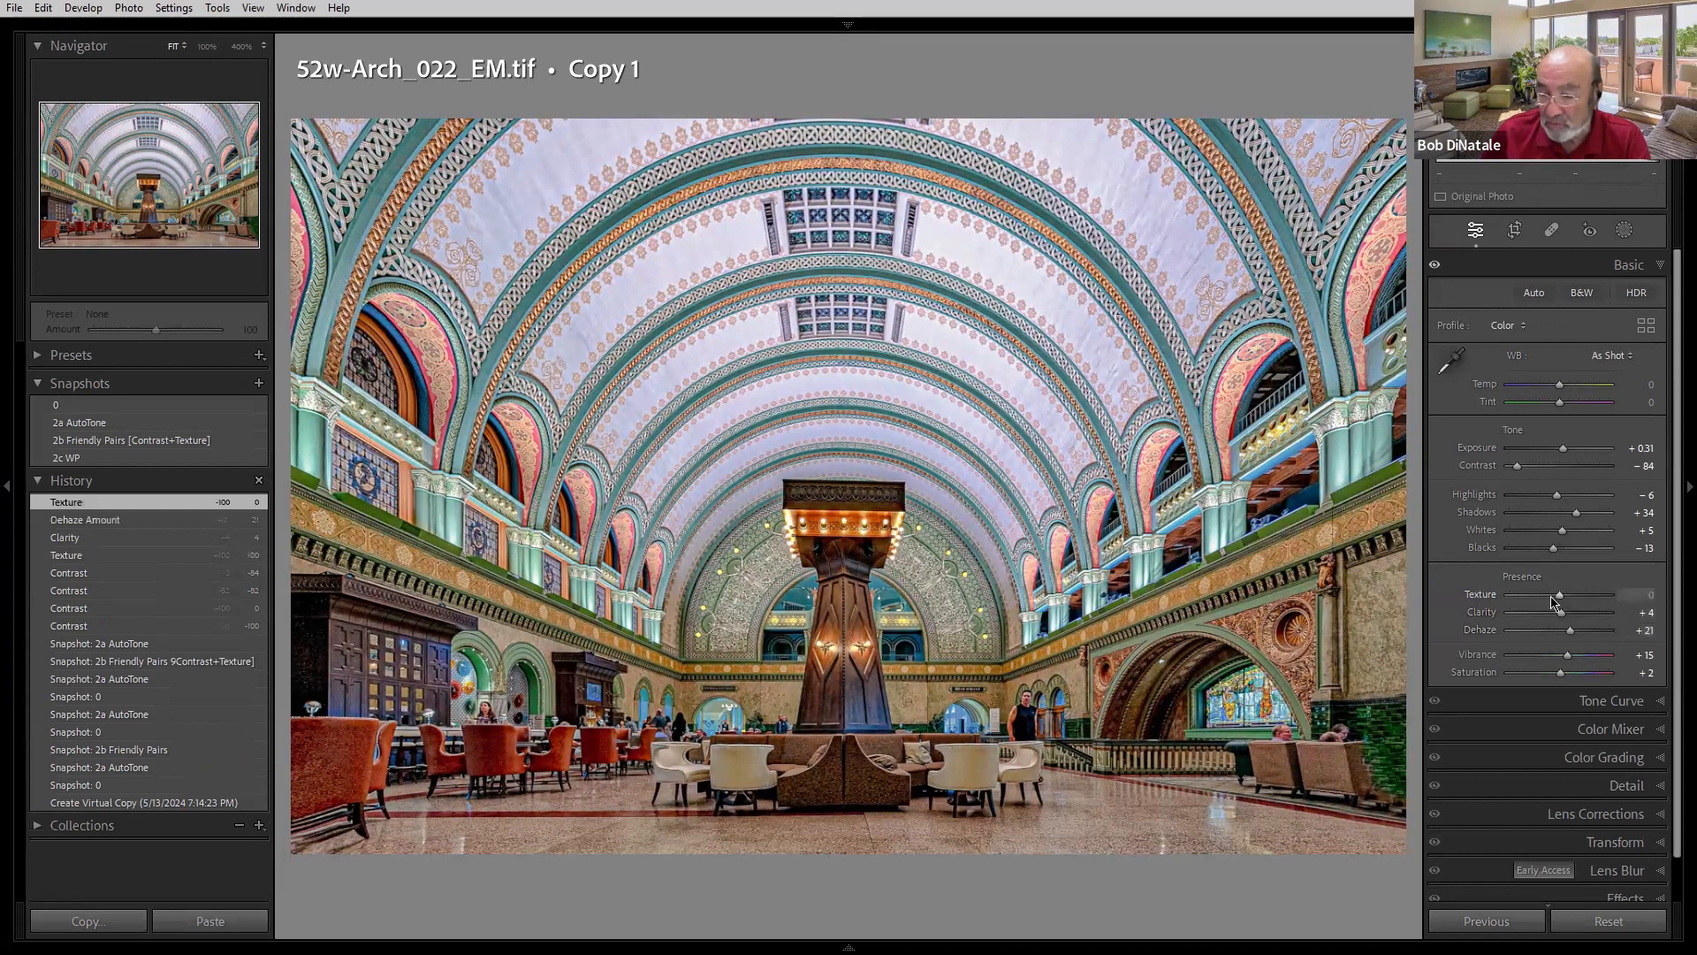
{"action": "left_click_drag", "start_coordinate": [1561, 602], "coordinate": [1607, 616]}
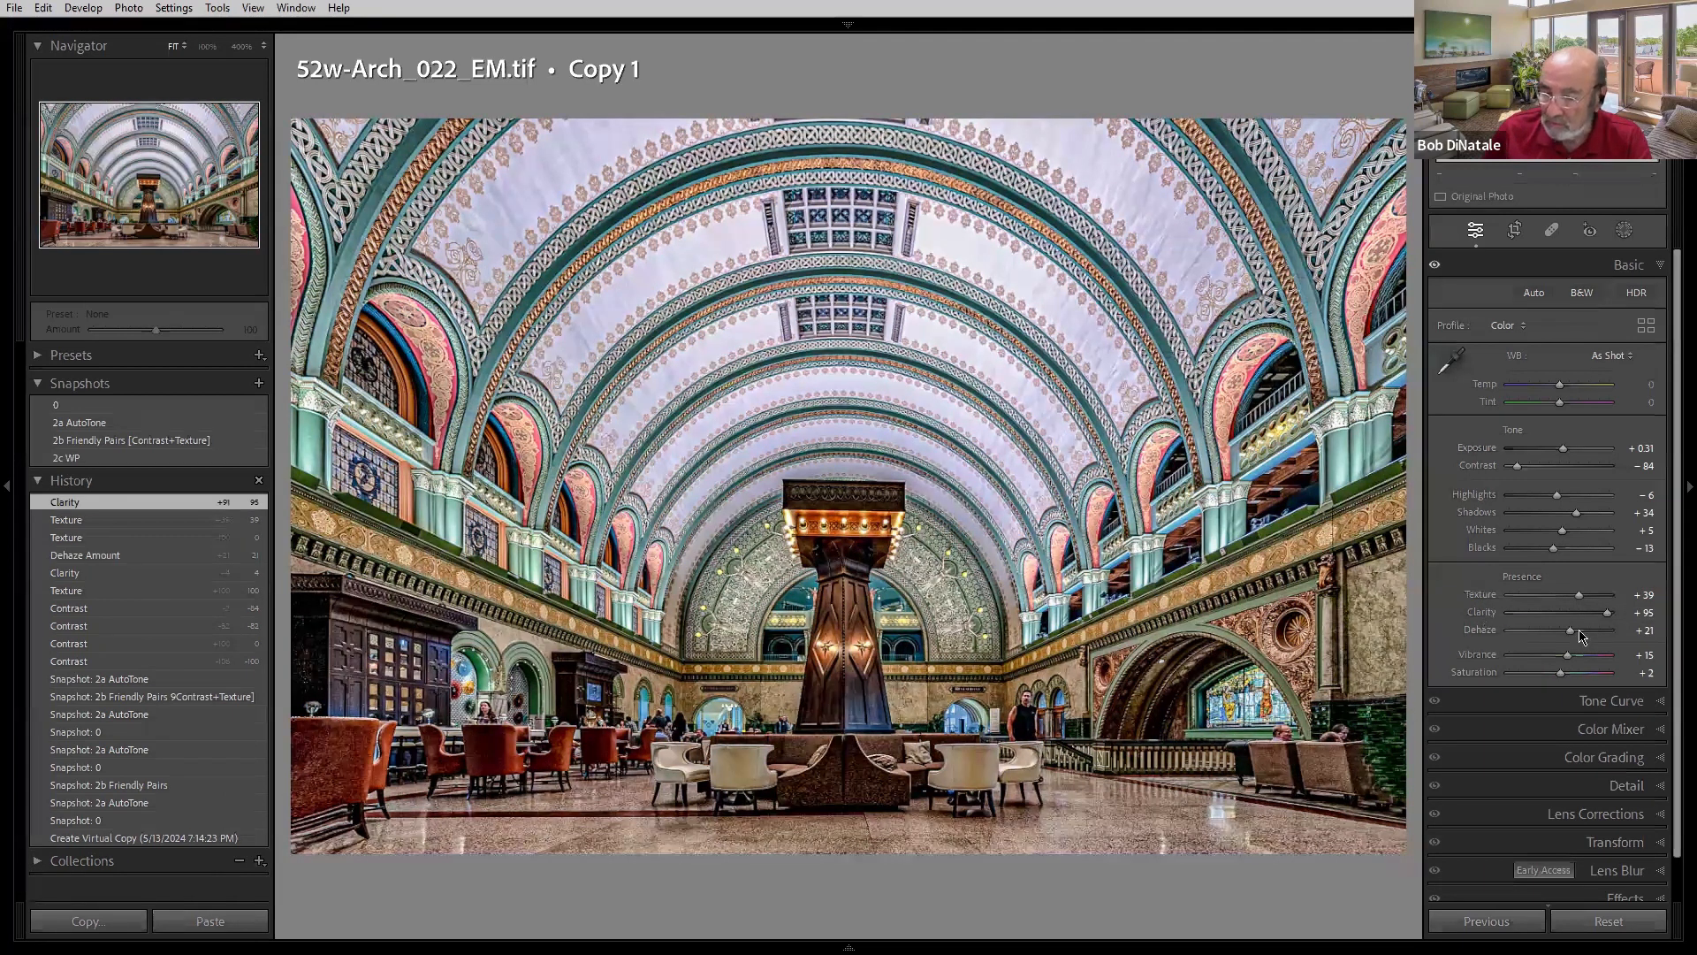
{"action": "left_click_drag", "start_coordinate": [1584, 635], "coordinate": [1530, 640]}
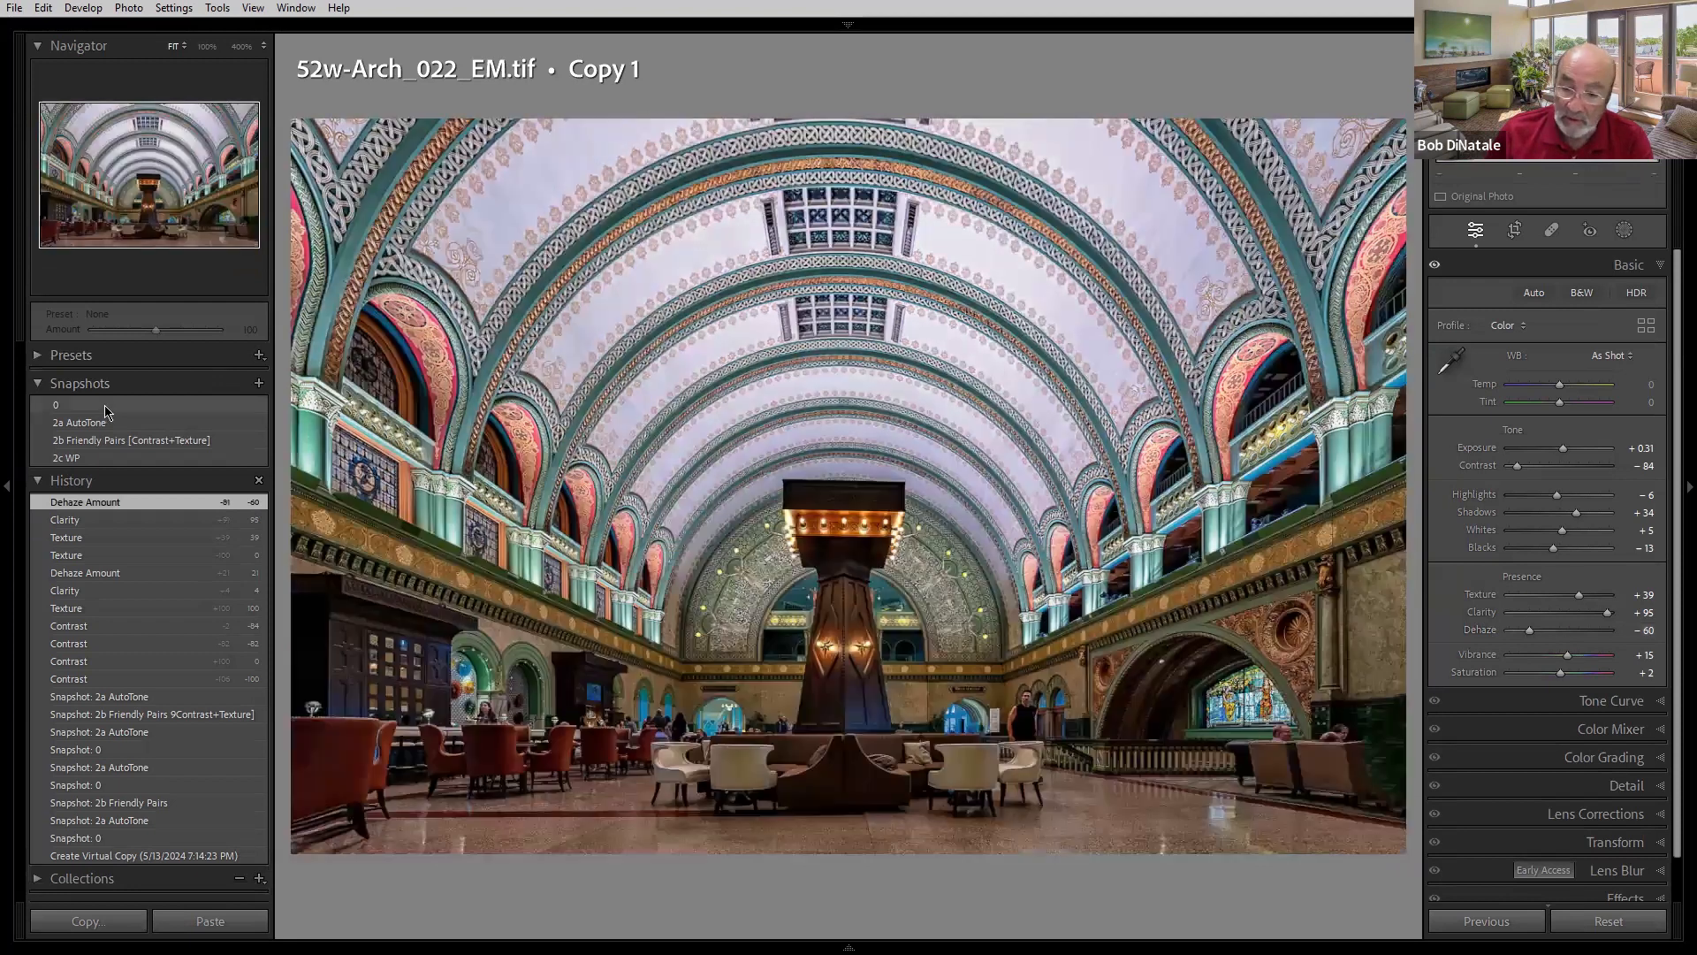
{"action": "left_click", "coordinate": [105, 408]}
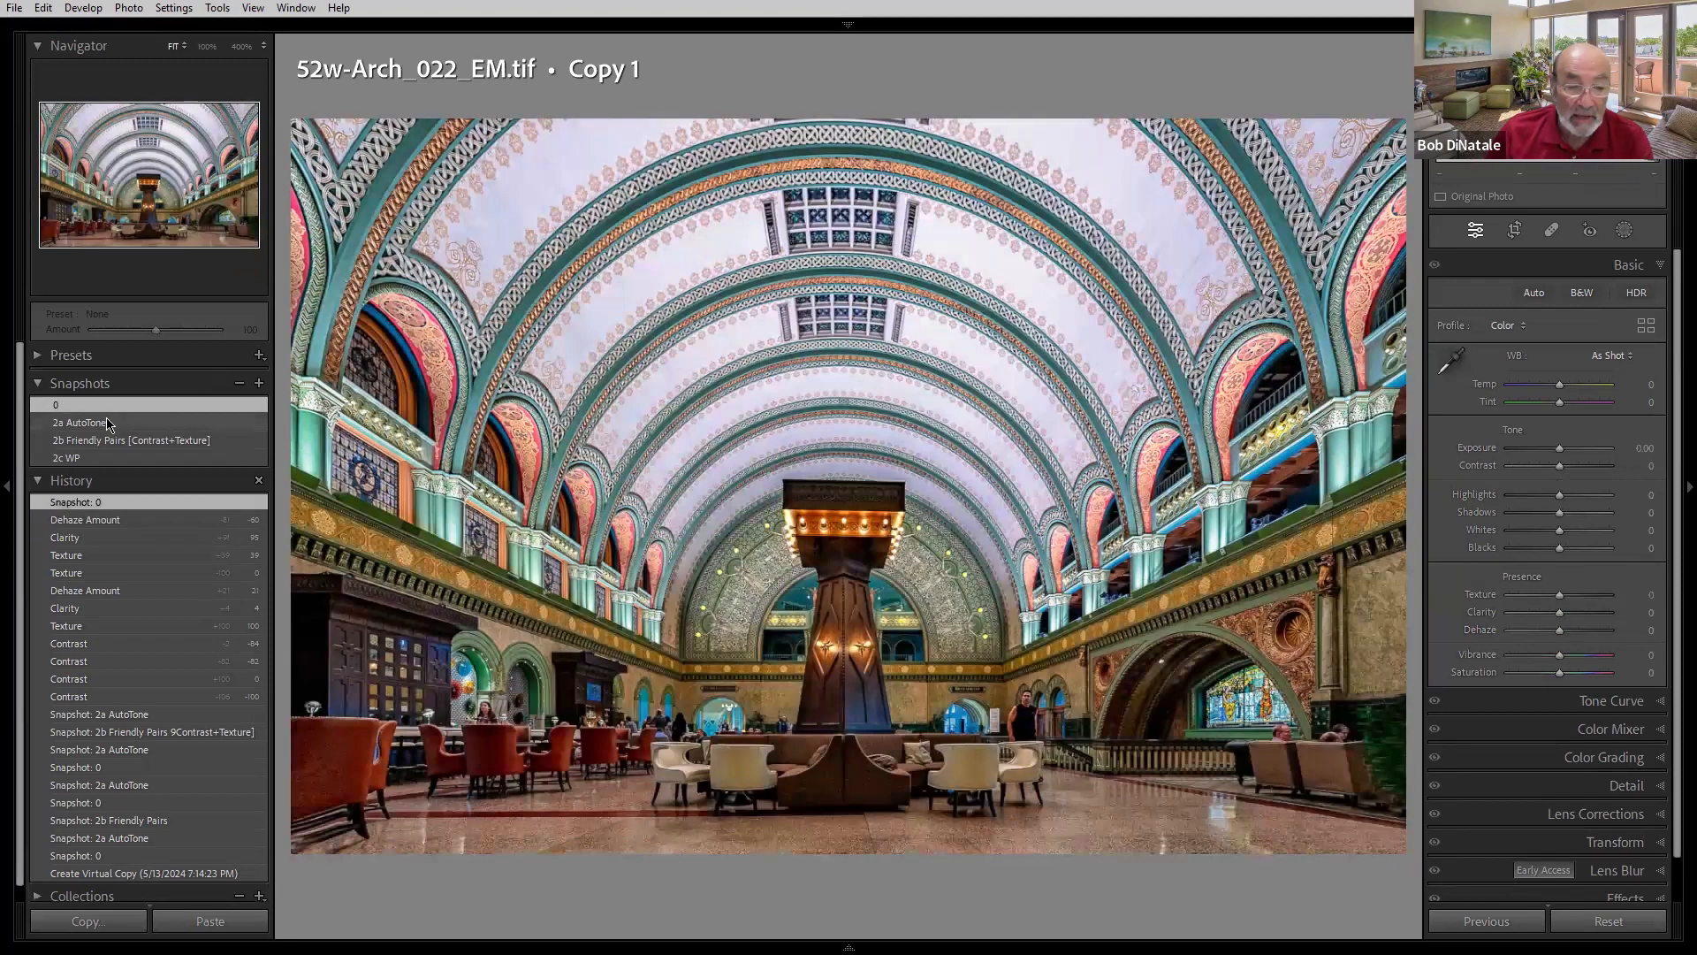
- Compare the arch photo's 2a AutoTone, 2b Friendly Pairs and 2c WP snapshots, ending on 2c WP
{"action": "left_click", "coordinate": [110, 420]}
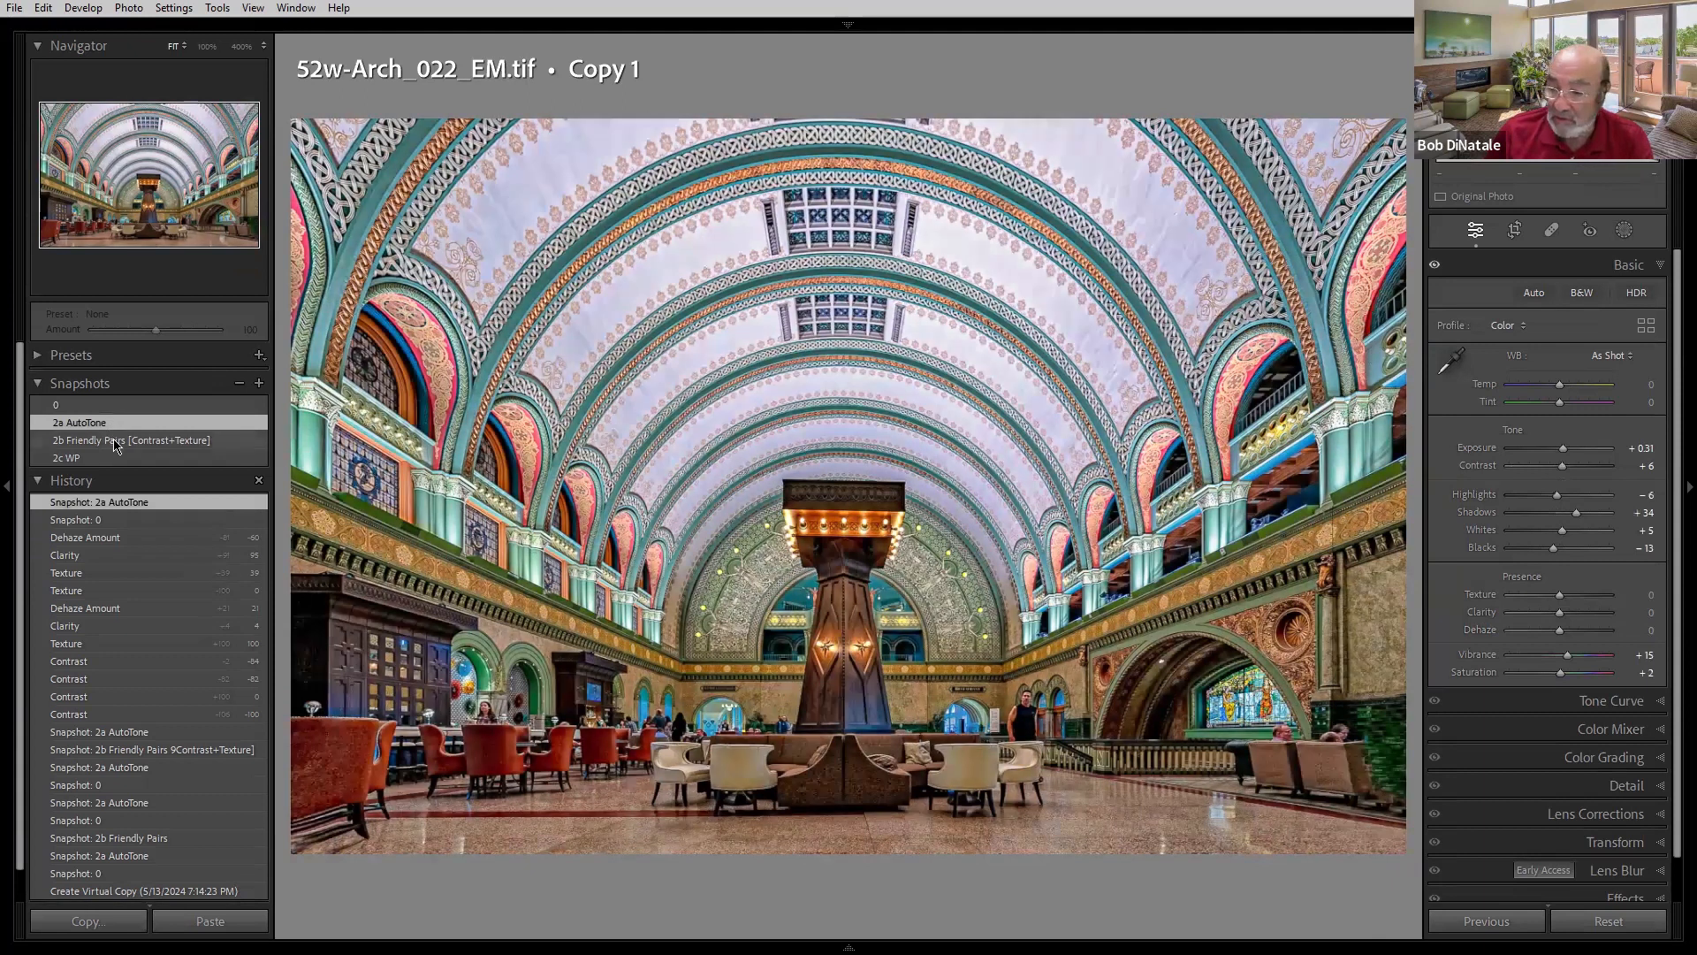
{"action": "left_click", "coordinate": [115, 444]}
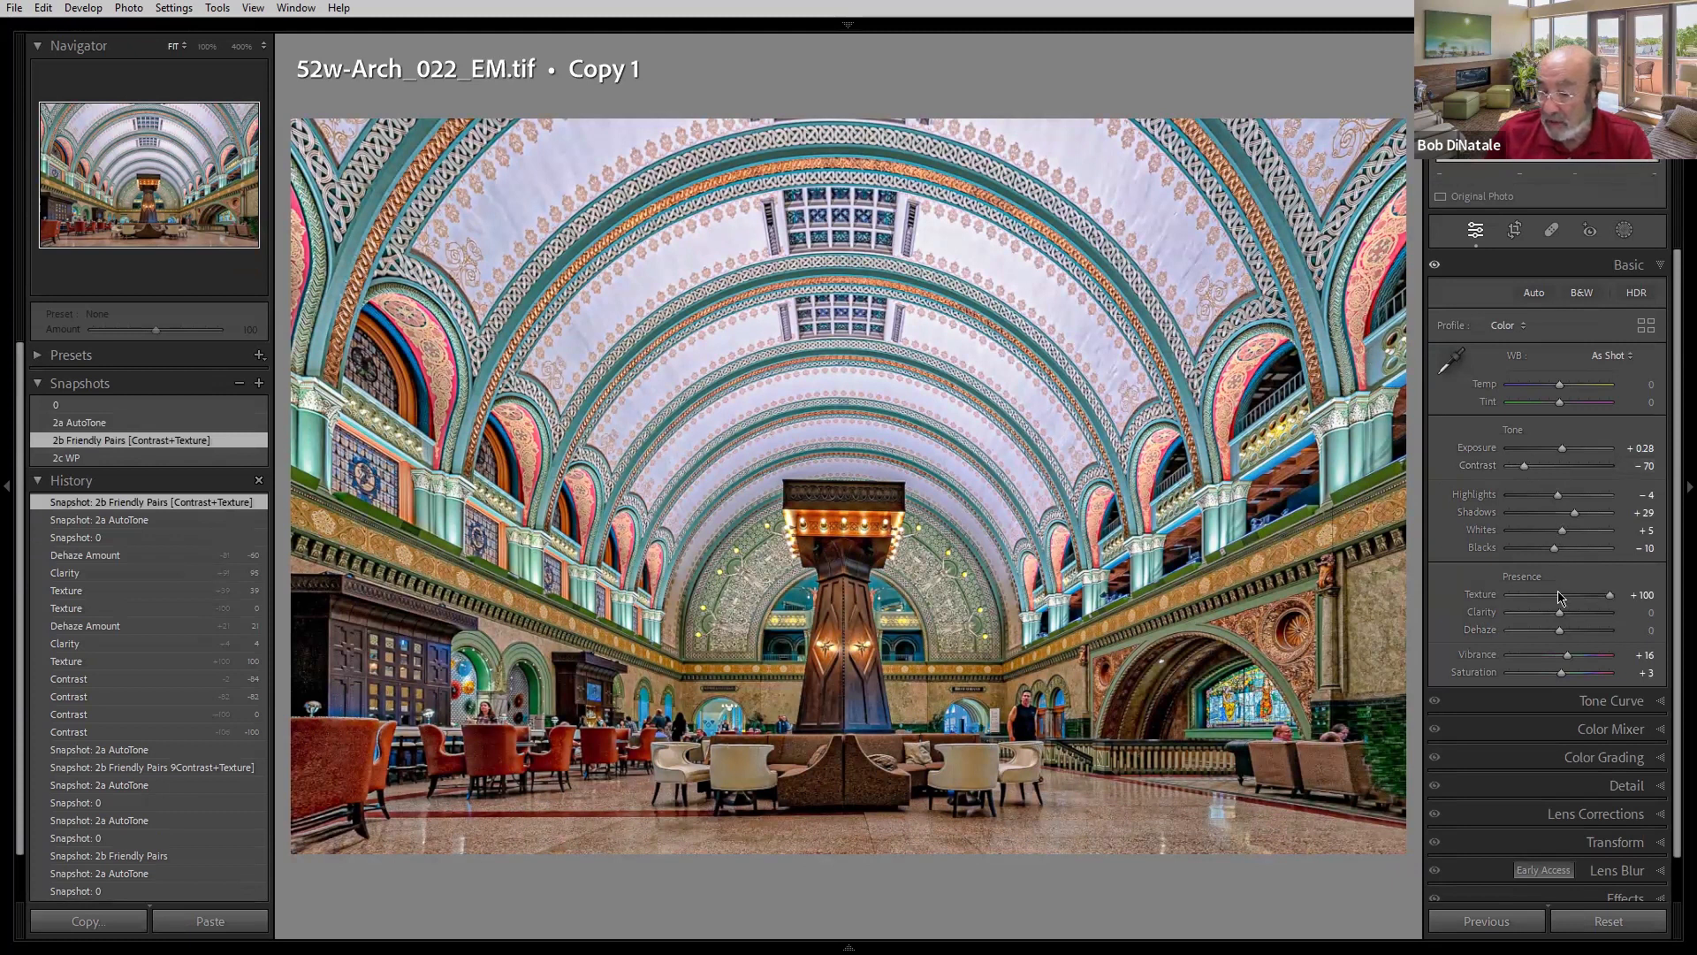
{"action": "mouse_move", "coordinate": [206, 459]}
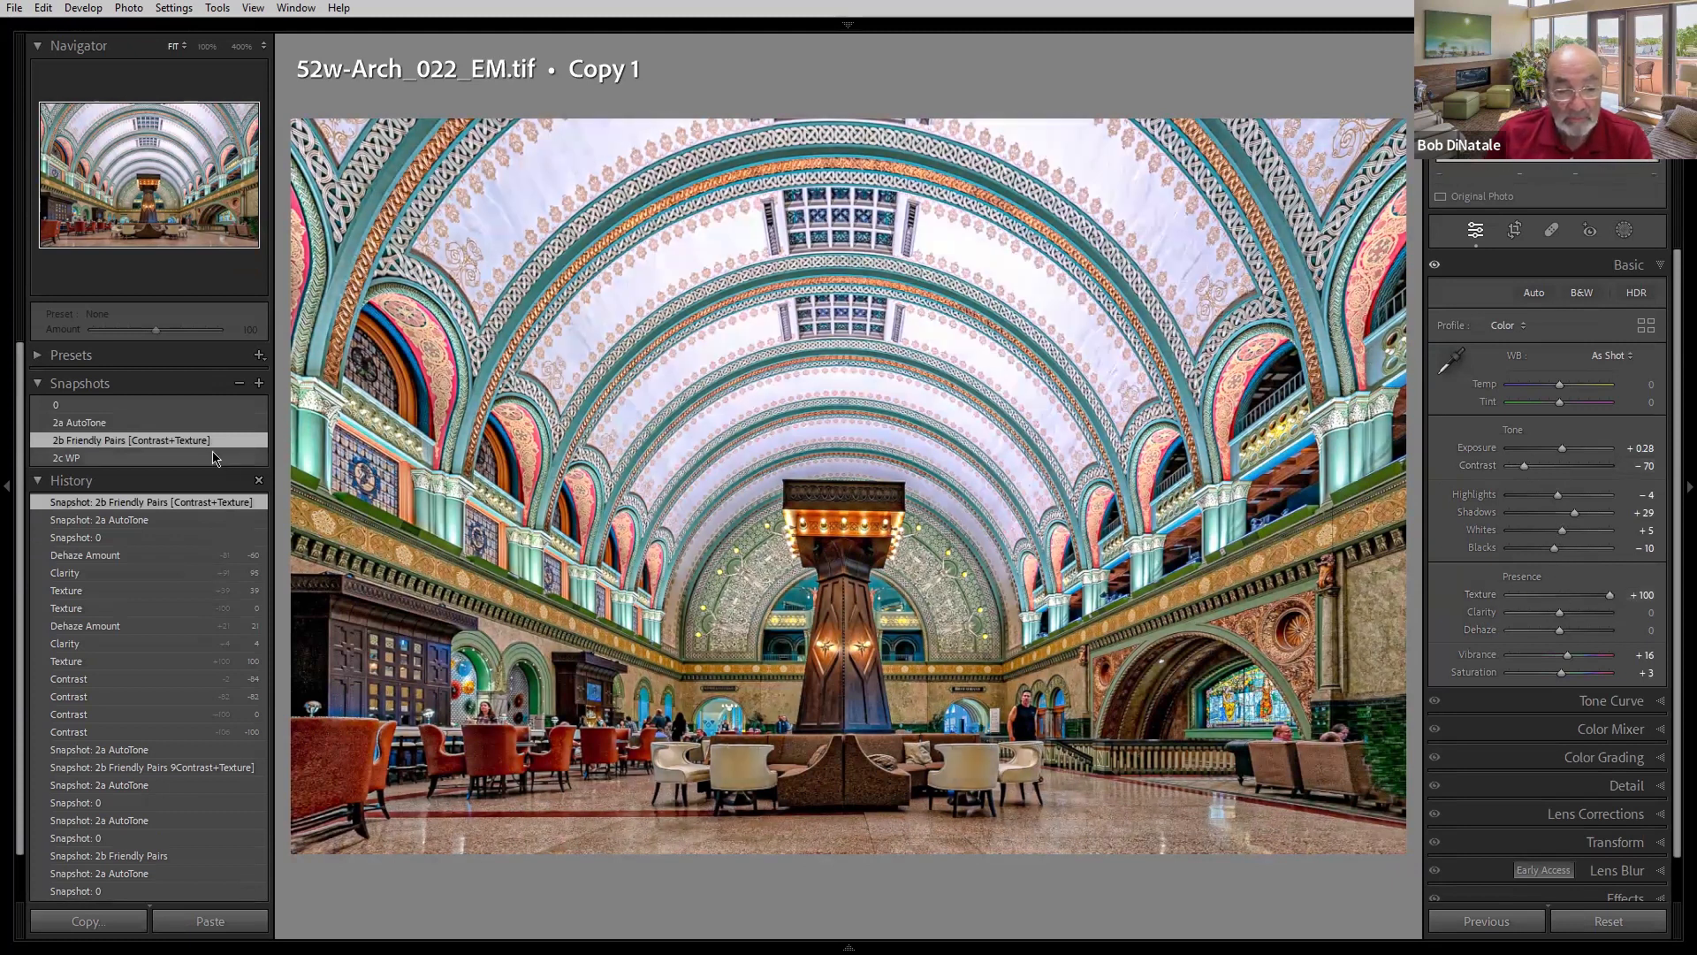
{"action": "left_click", "coordinate": [139, 460]}
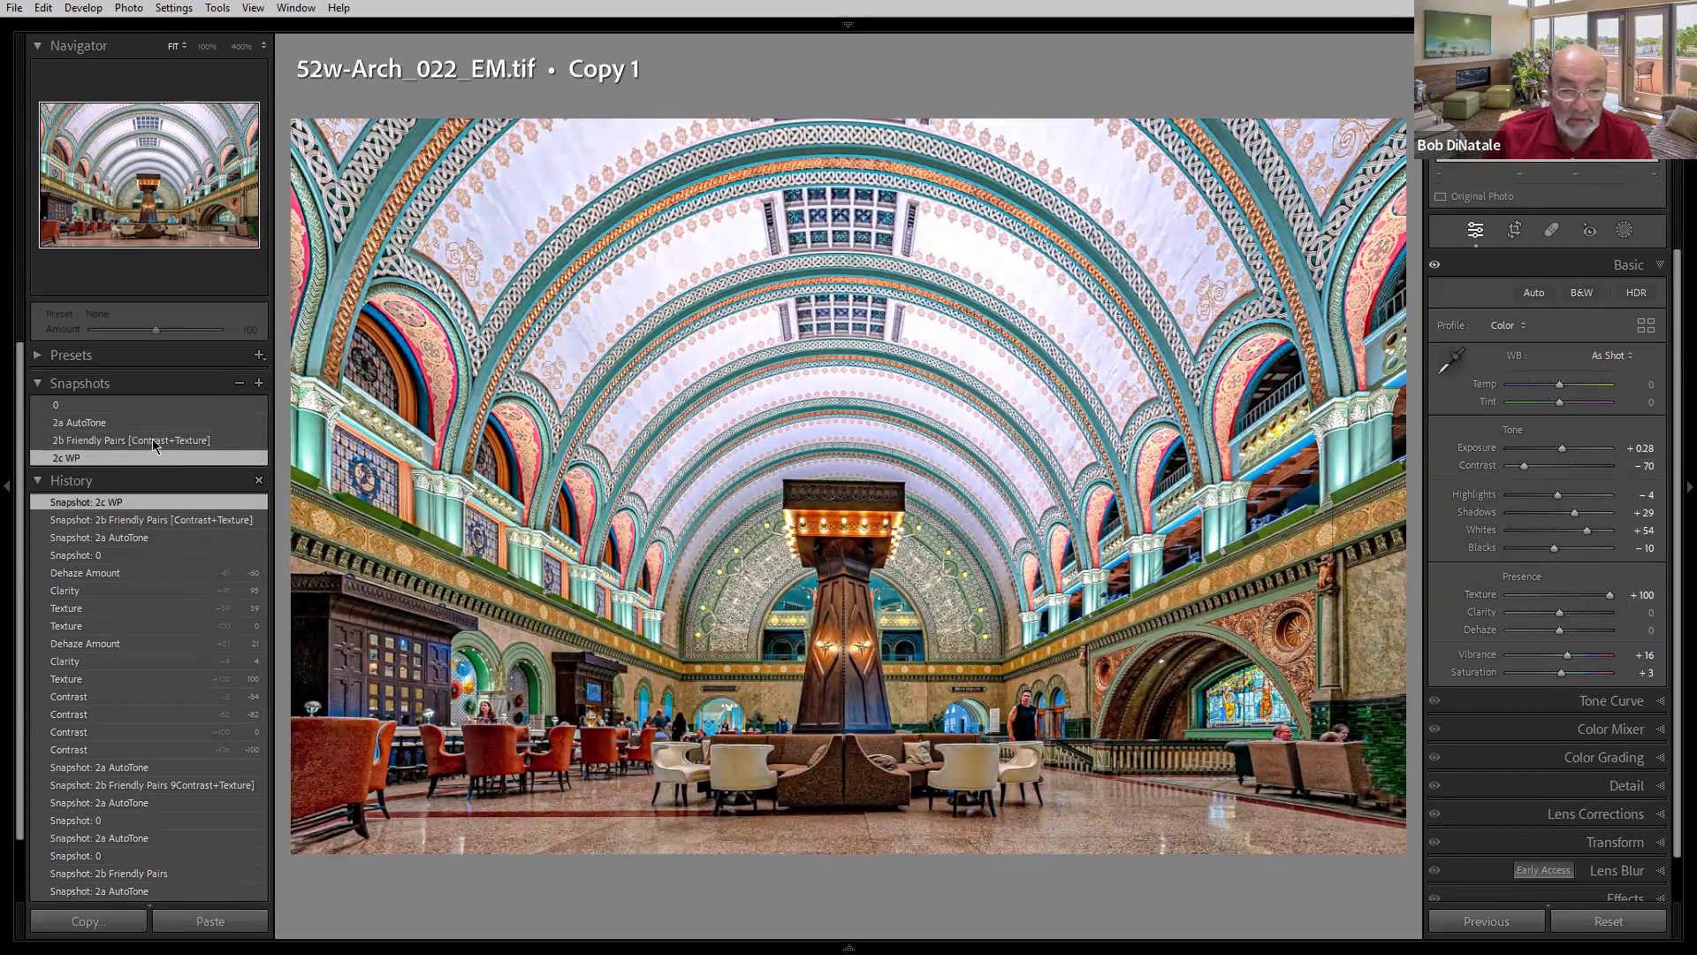
{"action": "left_click", "coordinate": [153, 438]}
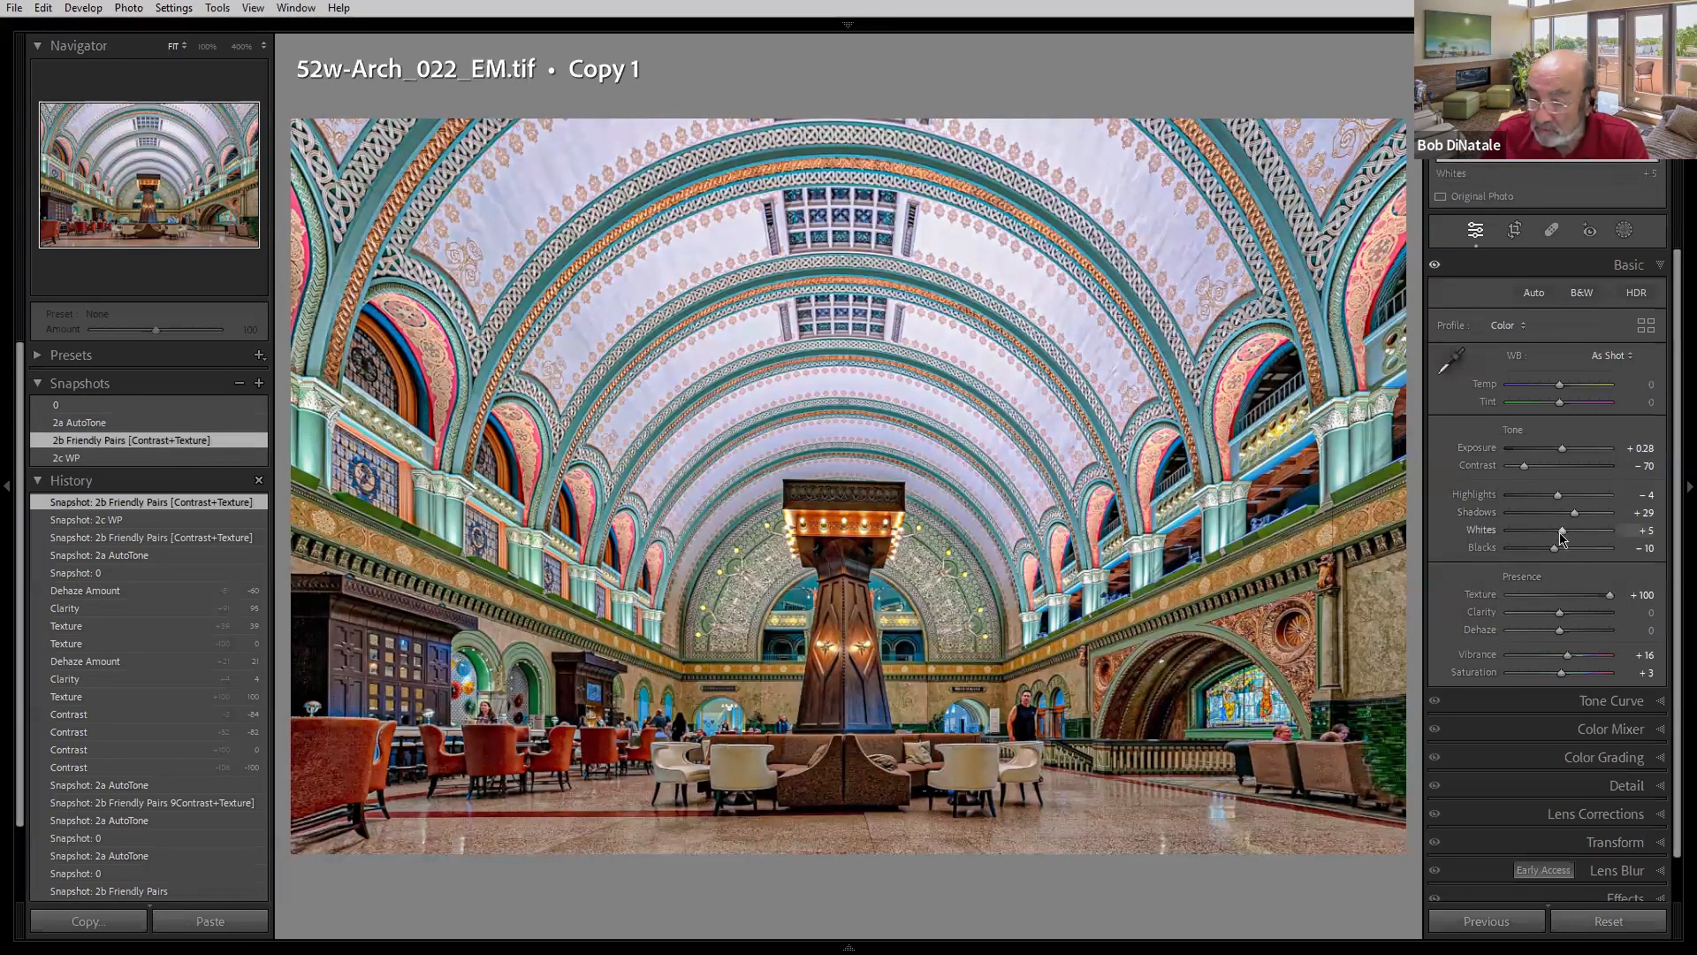
{"action": "left_click", "coordinate": [152, 461]}
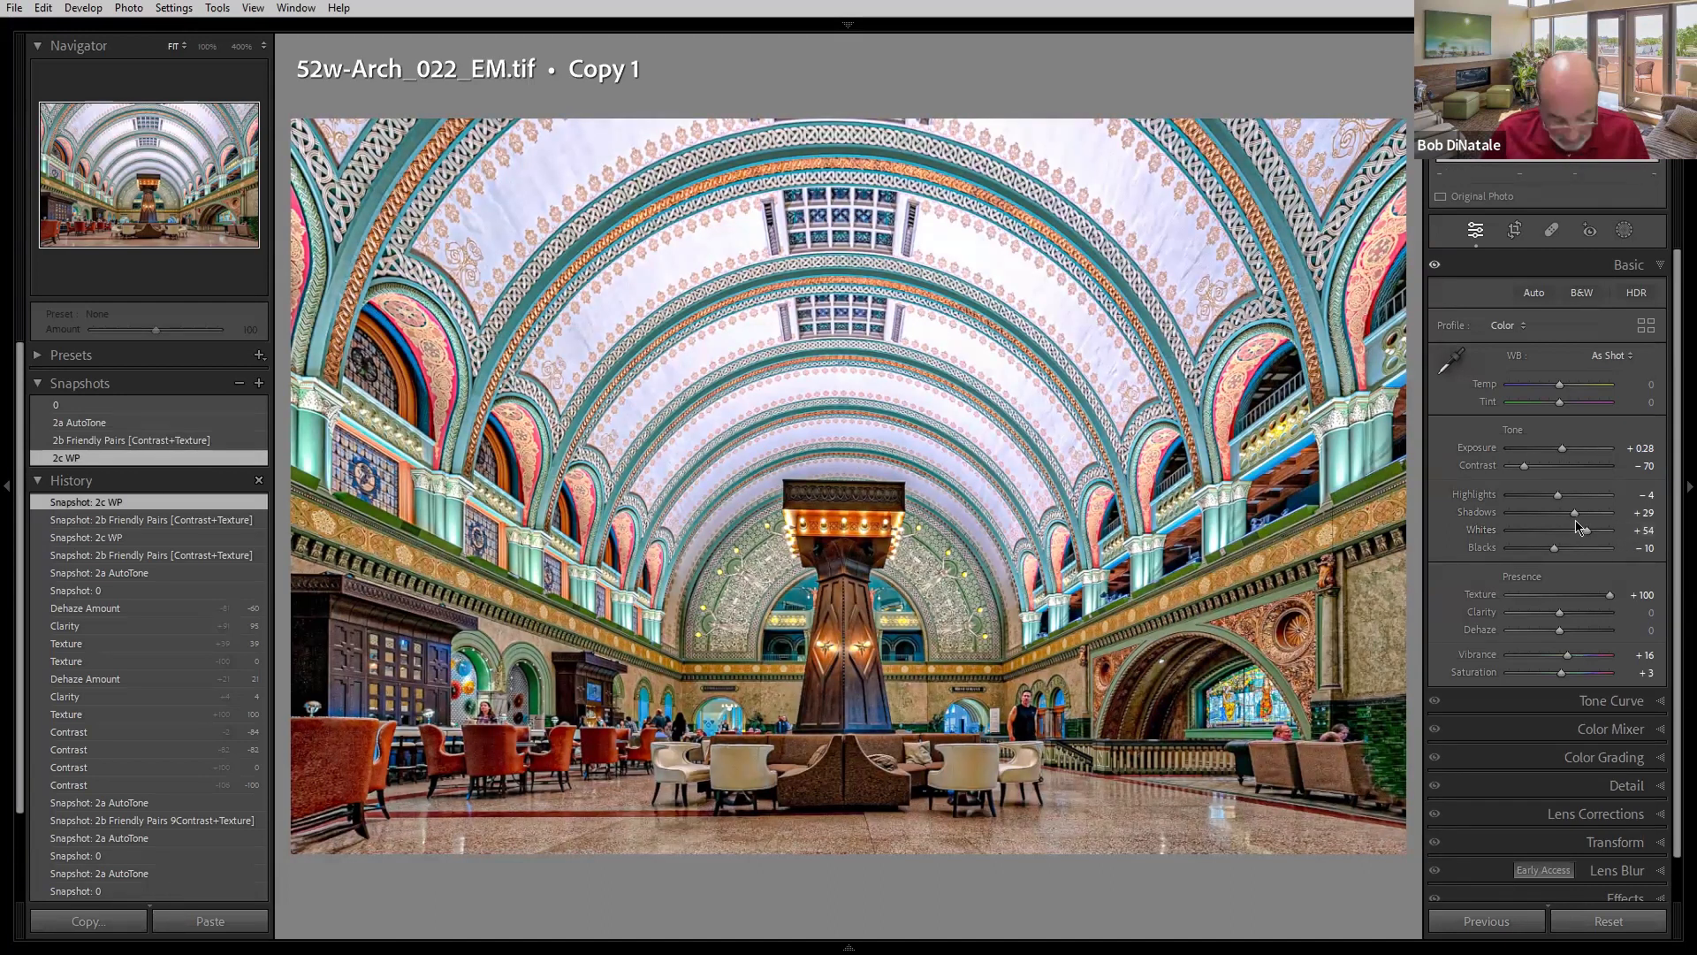
- Lower Whites to +44 while viewing the clipping preview, then return to the 2c WP snapshot
{"action": "key", "text": "alt"}
{"action": "mouse_move", "coordinate": [1584, 535]}
{"action": "left_mouse_down"}
{"action": "mouse_move", "coordinate": [1559, 537]}
{"action": "mouse_move", "coordinate": [1584, 541]}
{"action": "left_mouse_up"}
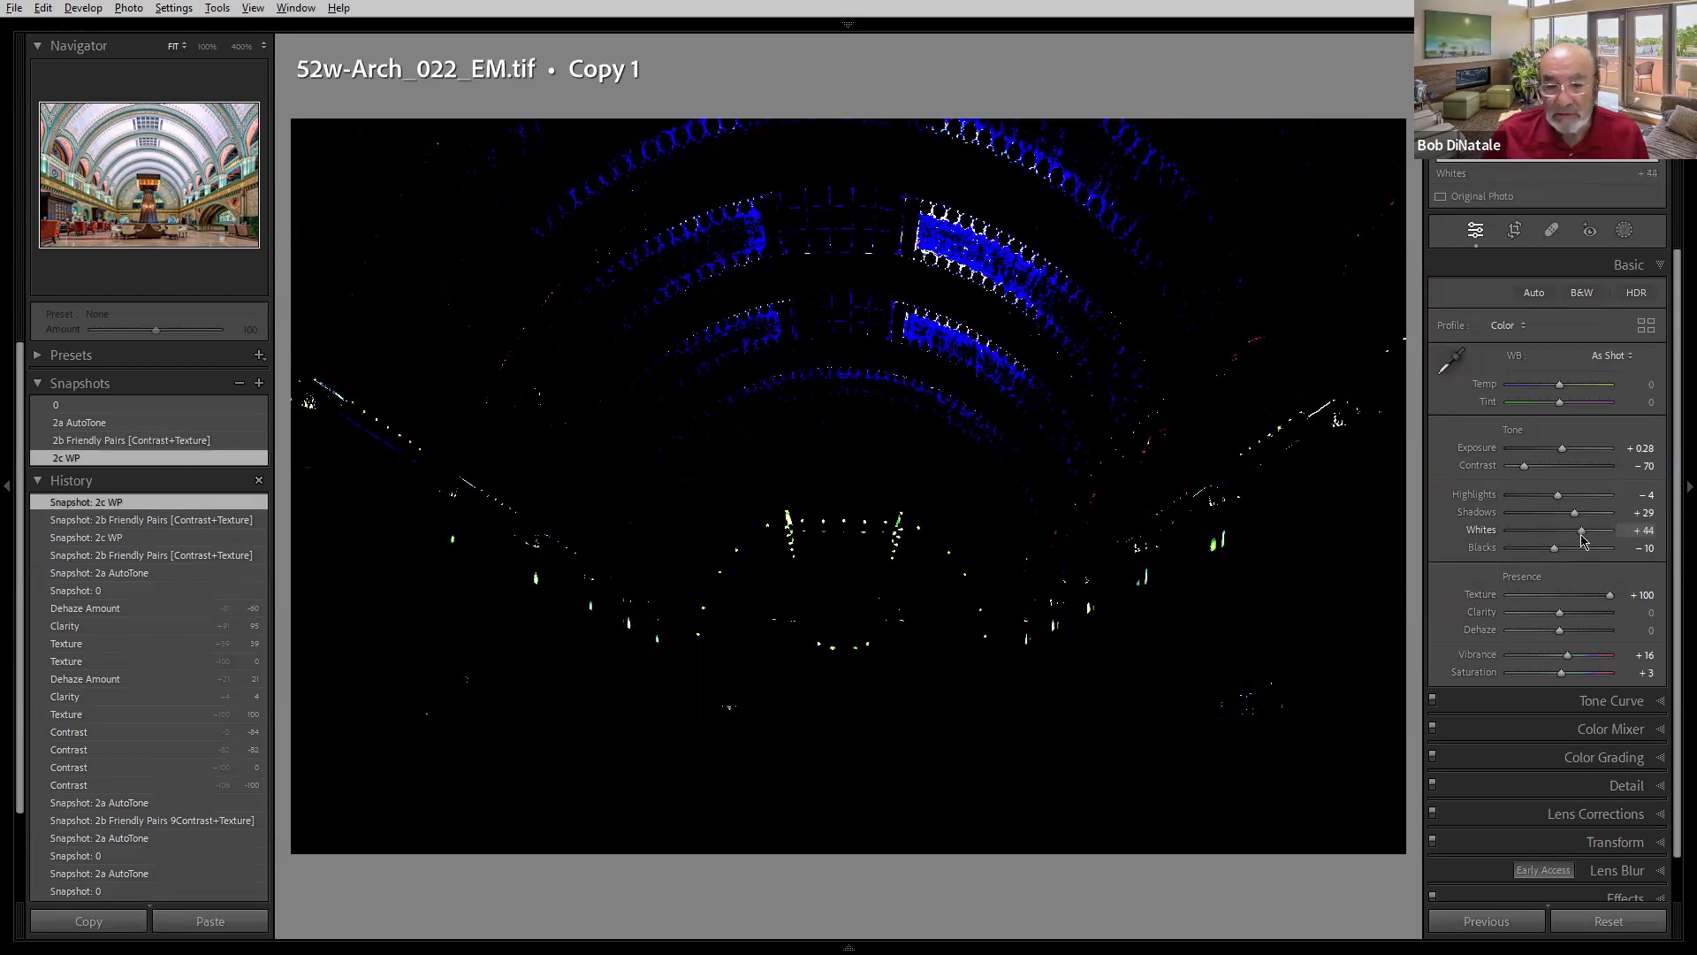
{"action": "left_click_drag", "start_coordinate": [1582, 541], "coordinate": [1582, 541]}
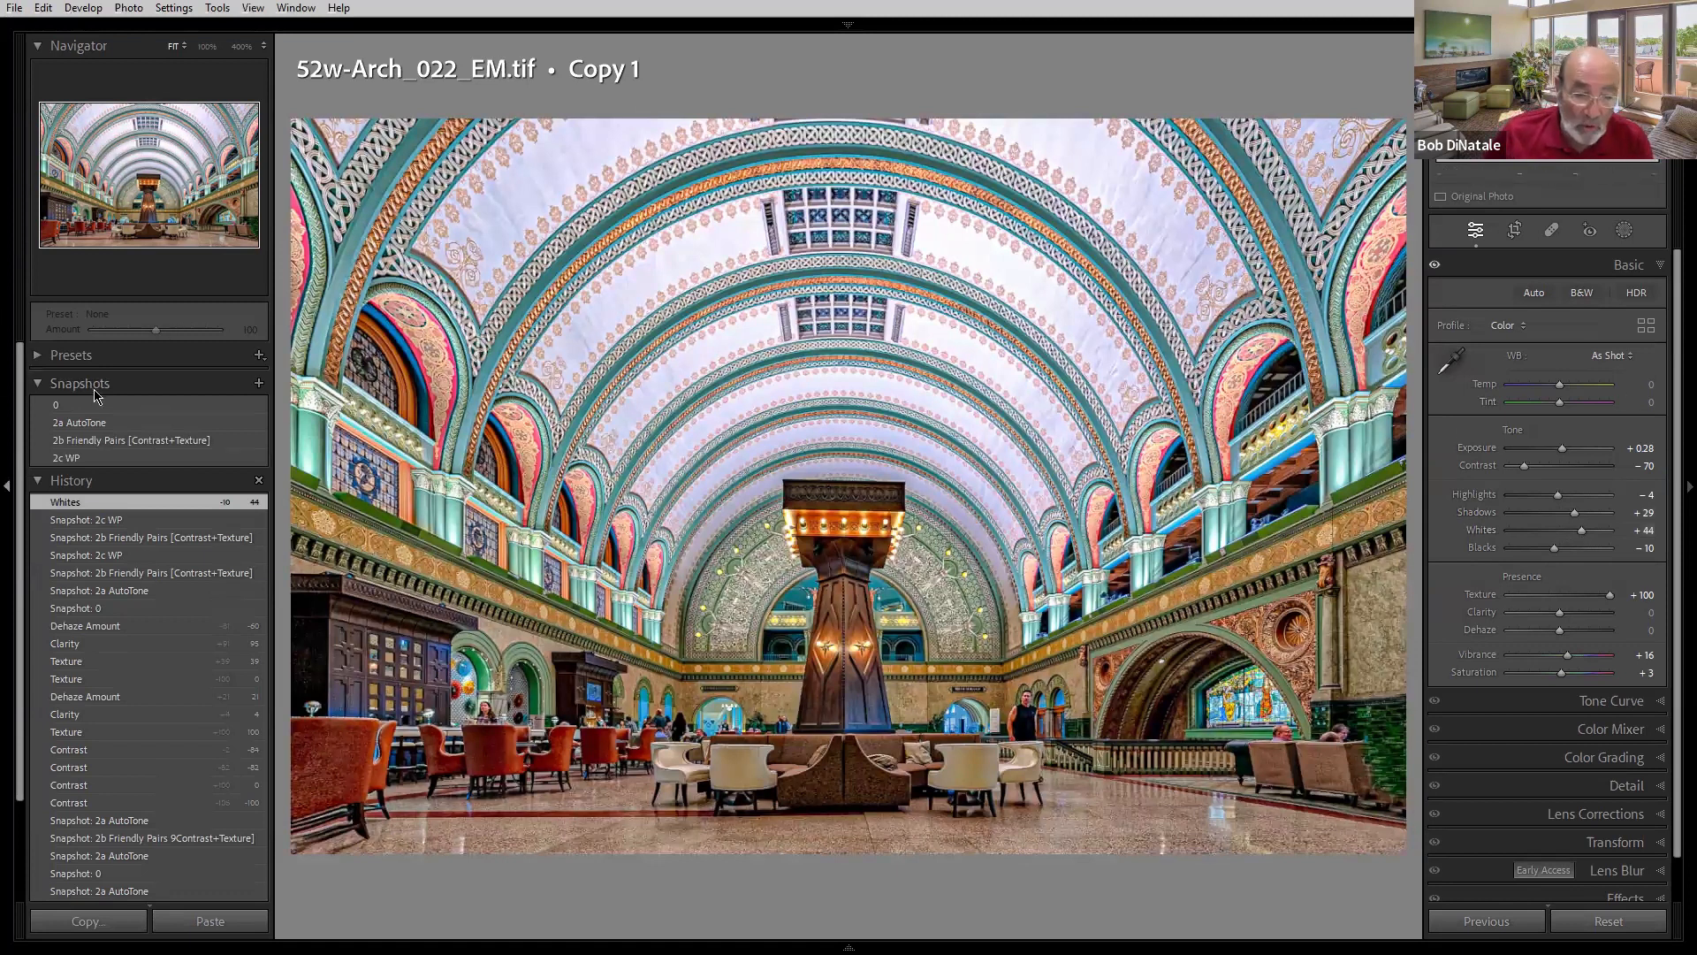
{"action": "left_click", "coordinate": [104, 457]}
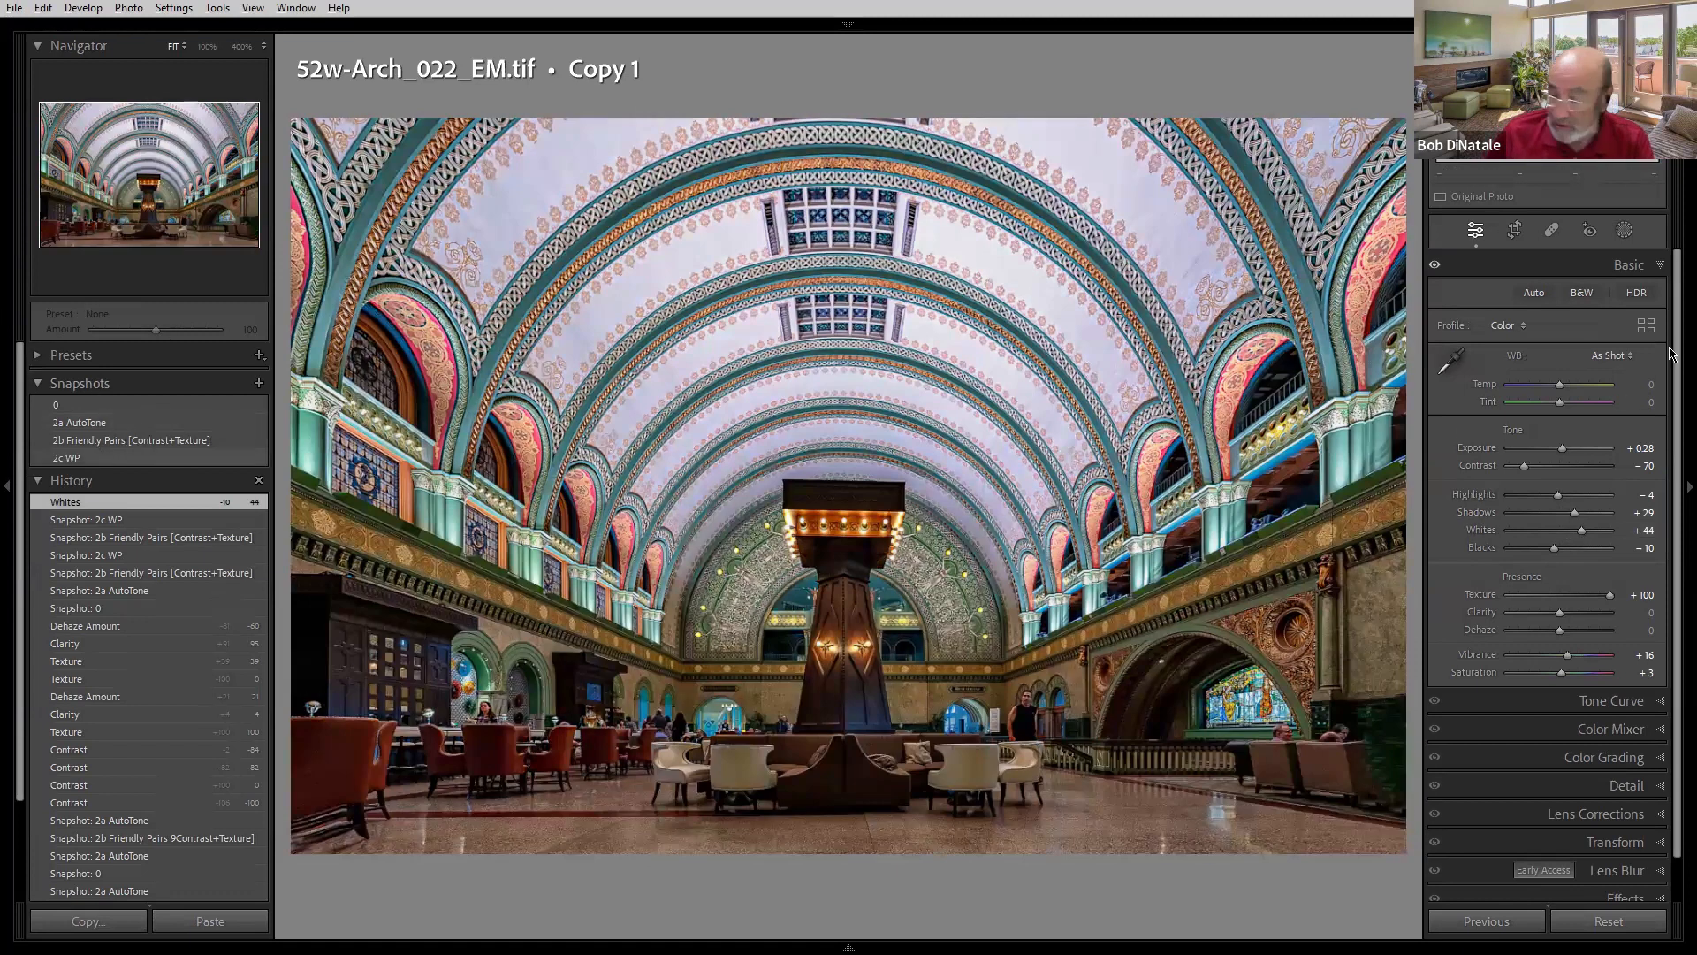
{"action": "left_click", "coordinate": [106, 457]}
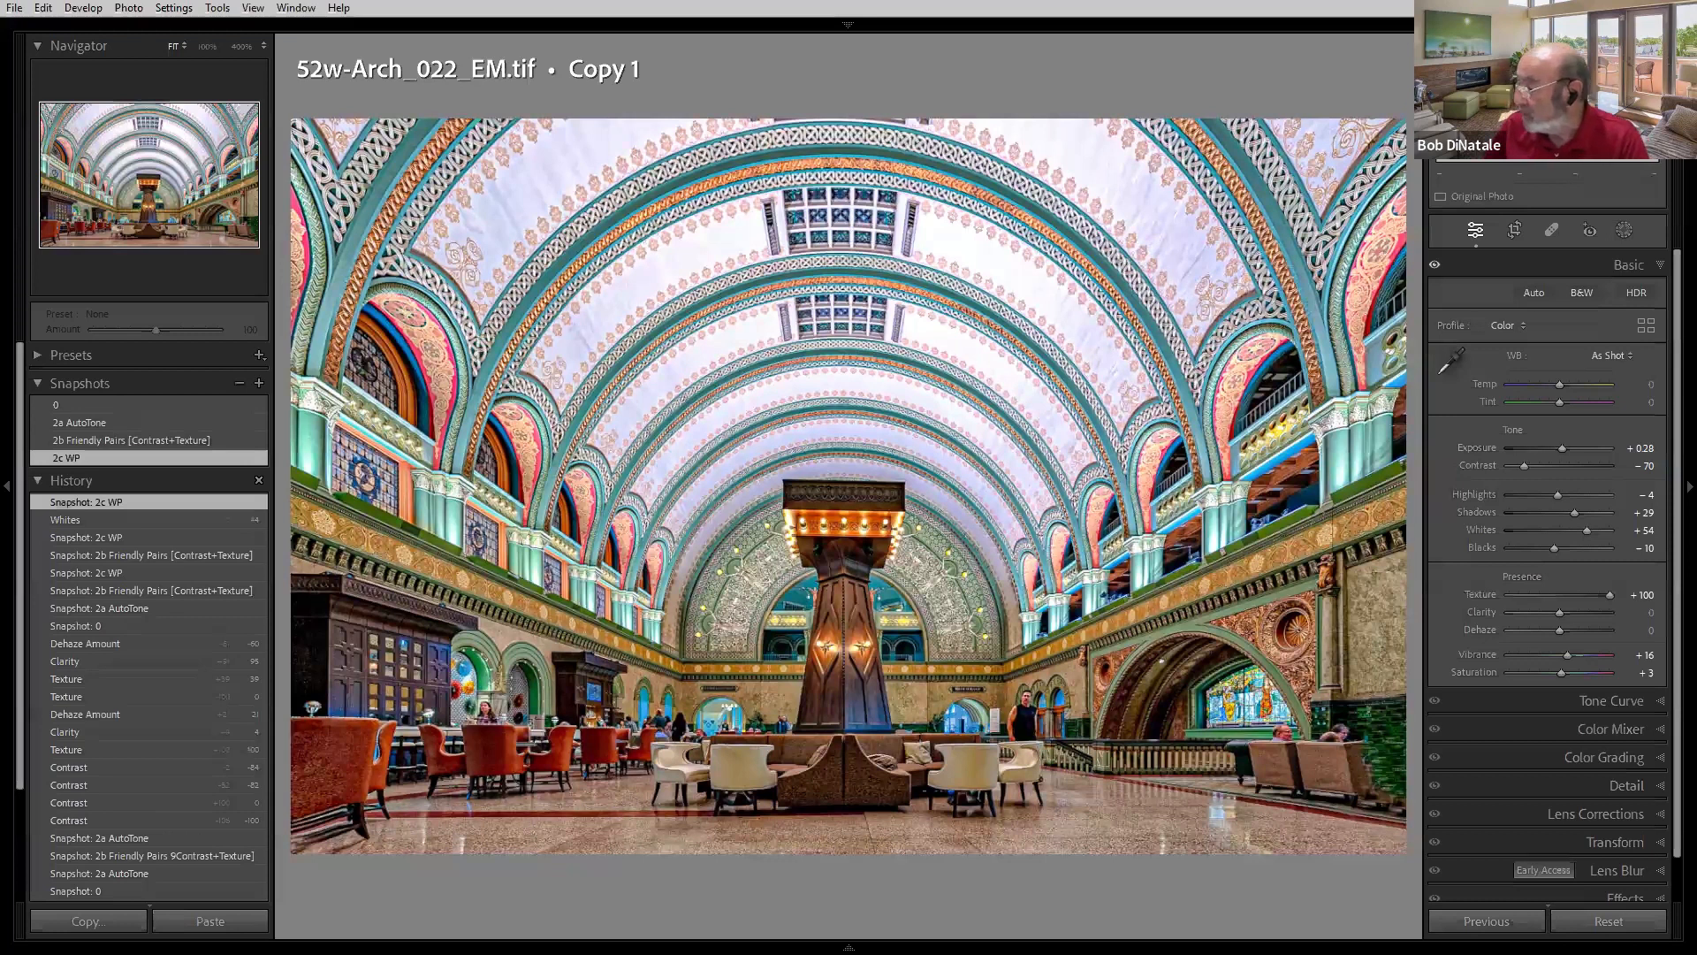
- Move to the harbor black-and-white photo's Copy 1 and compare its 0, 2 Auto Tone, 3a Darks, 4a Exposure and 4b Highlights snapshots
{"action": "key", "text": "Right"}
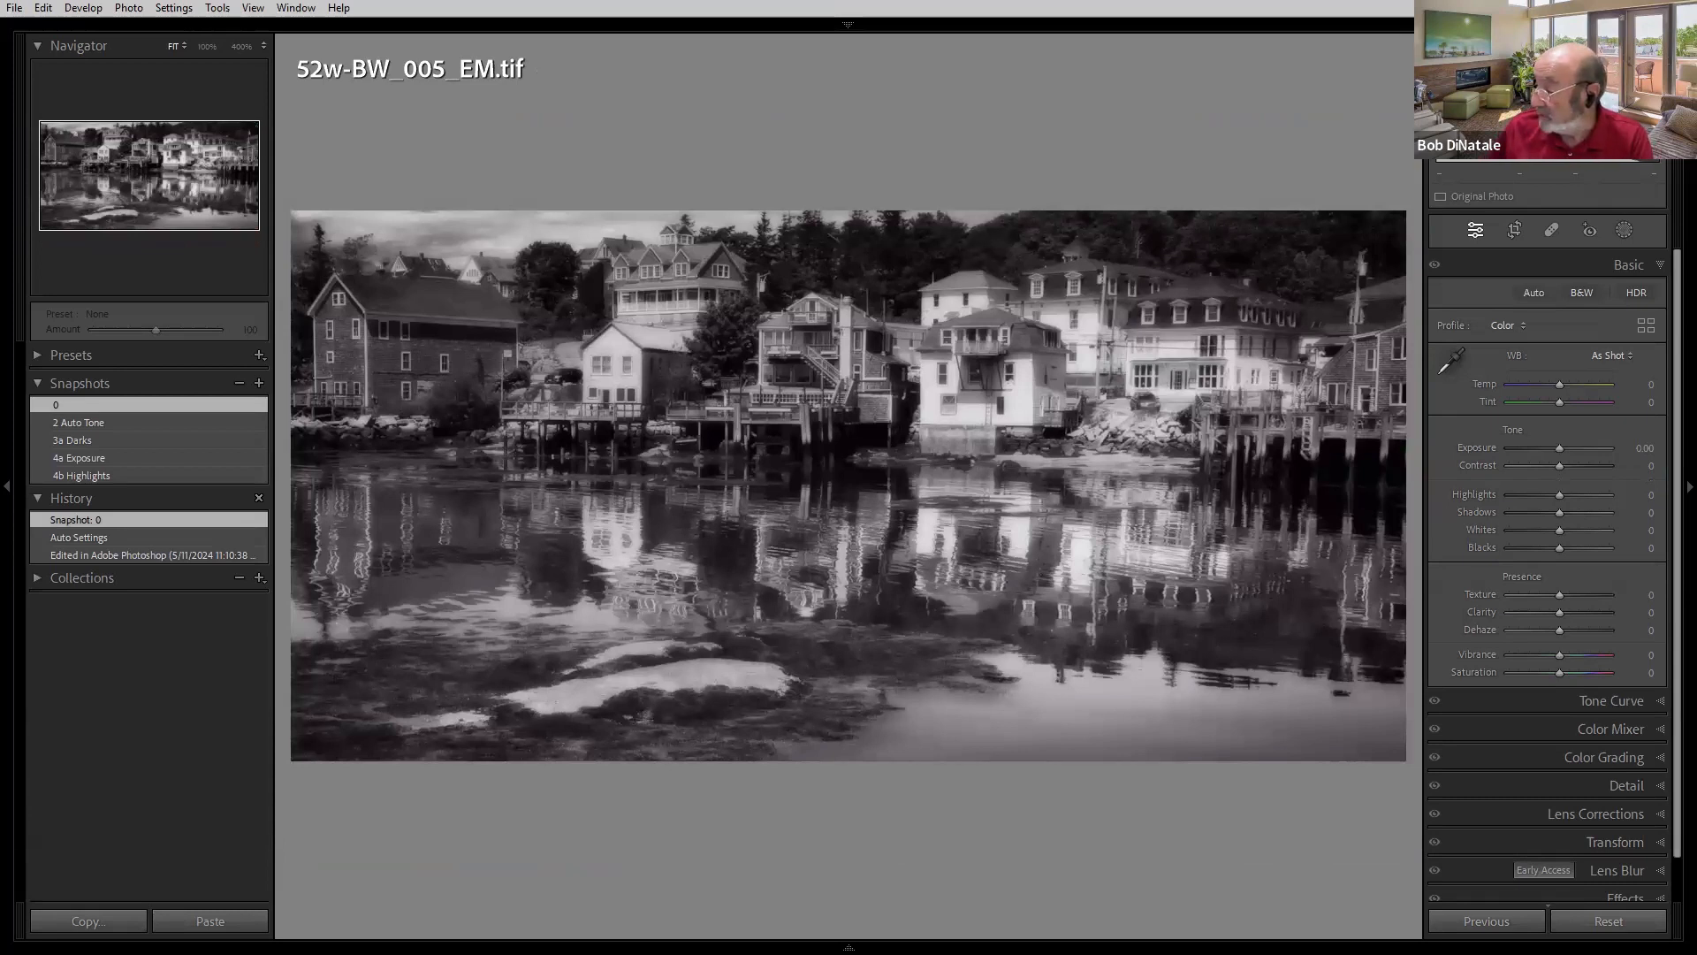
{"action": "key", "text": "Right"}
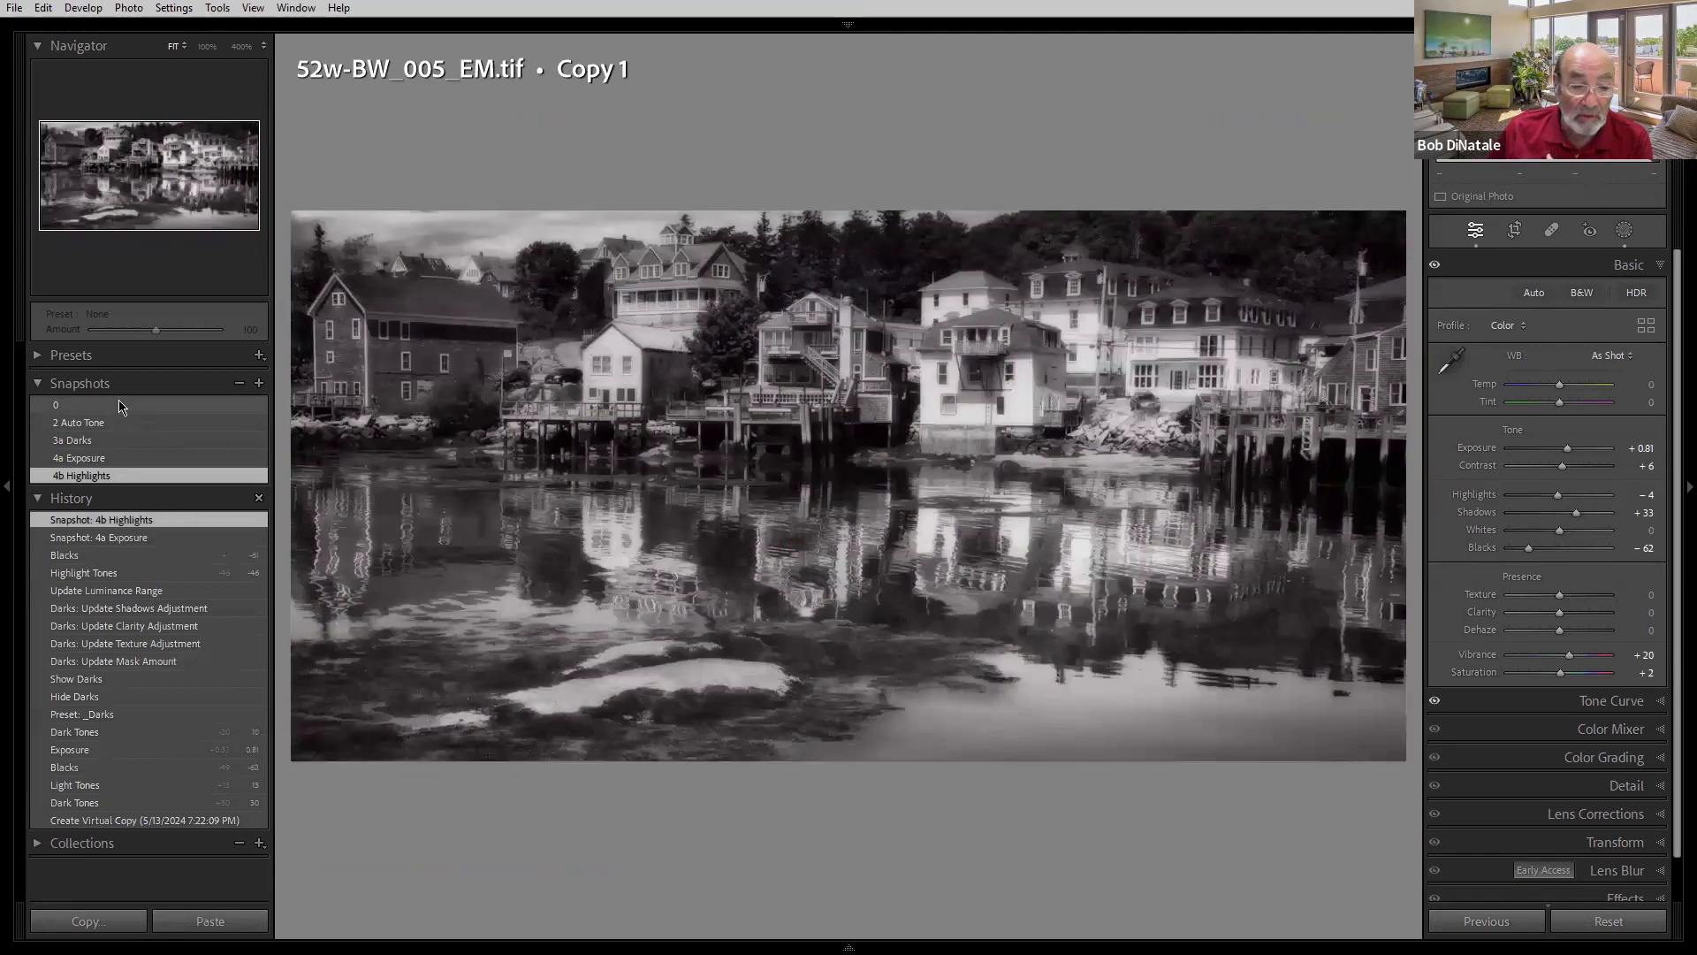
{"action": "left_click", "coordinate": [119, 402]}
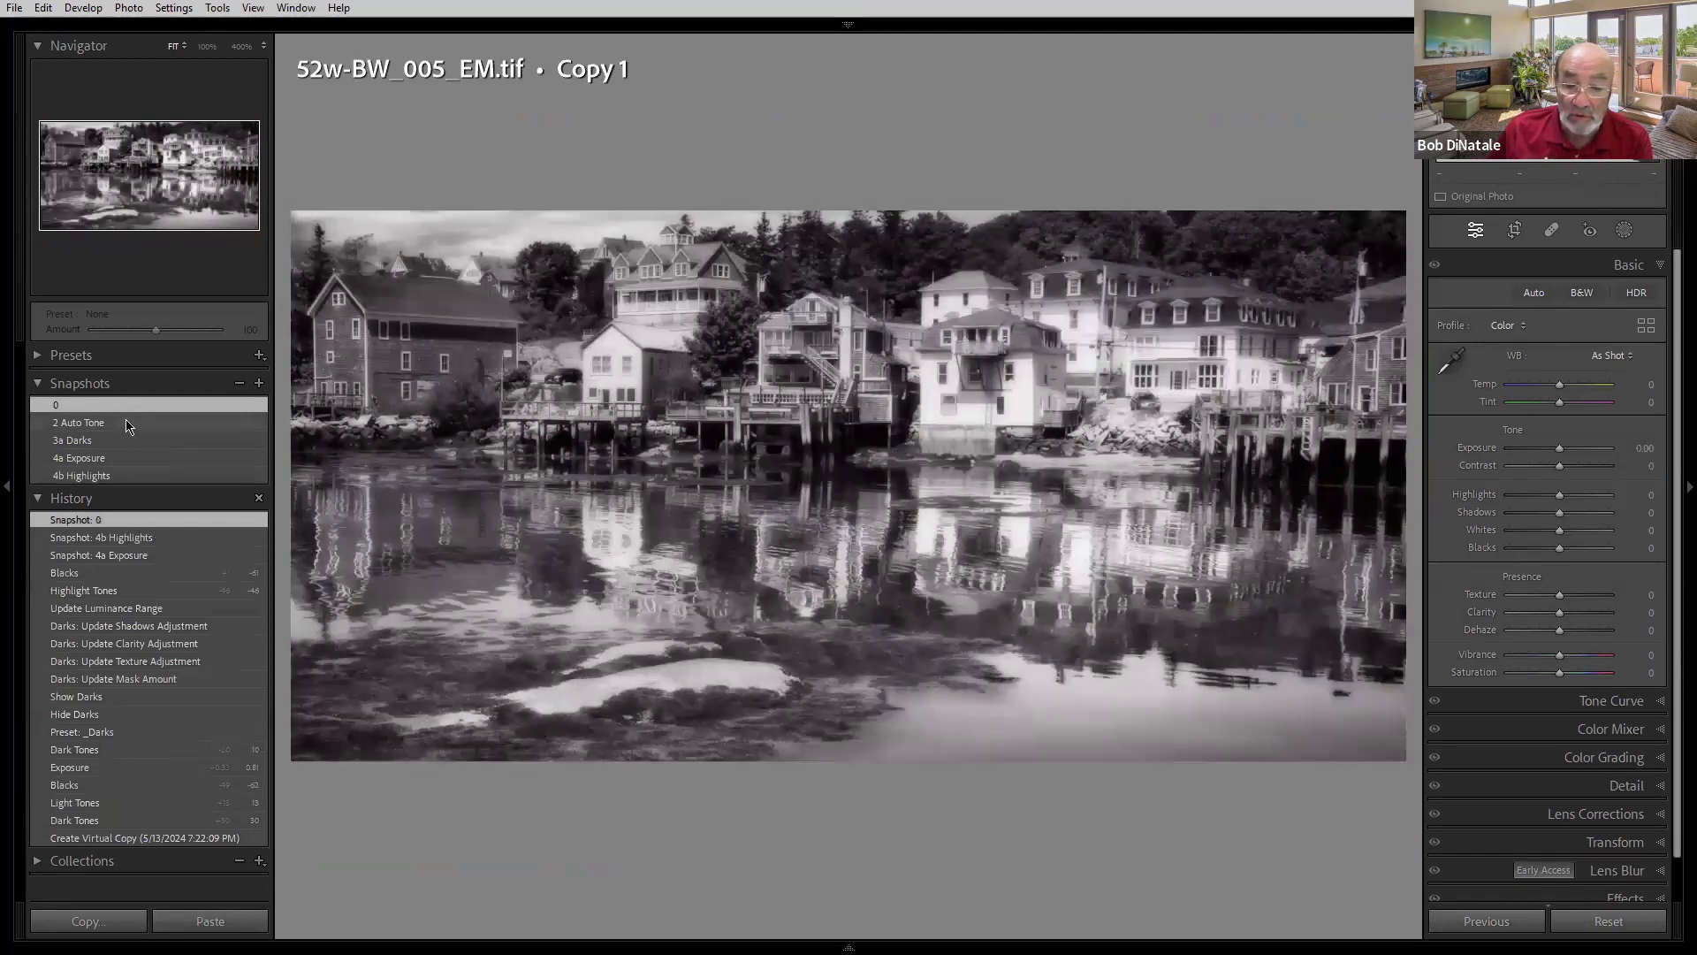
{"action": "left_click", "coordinate": [126, 421]}
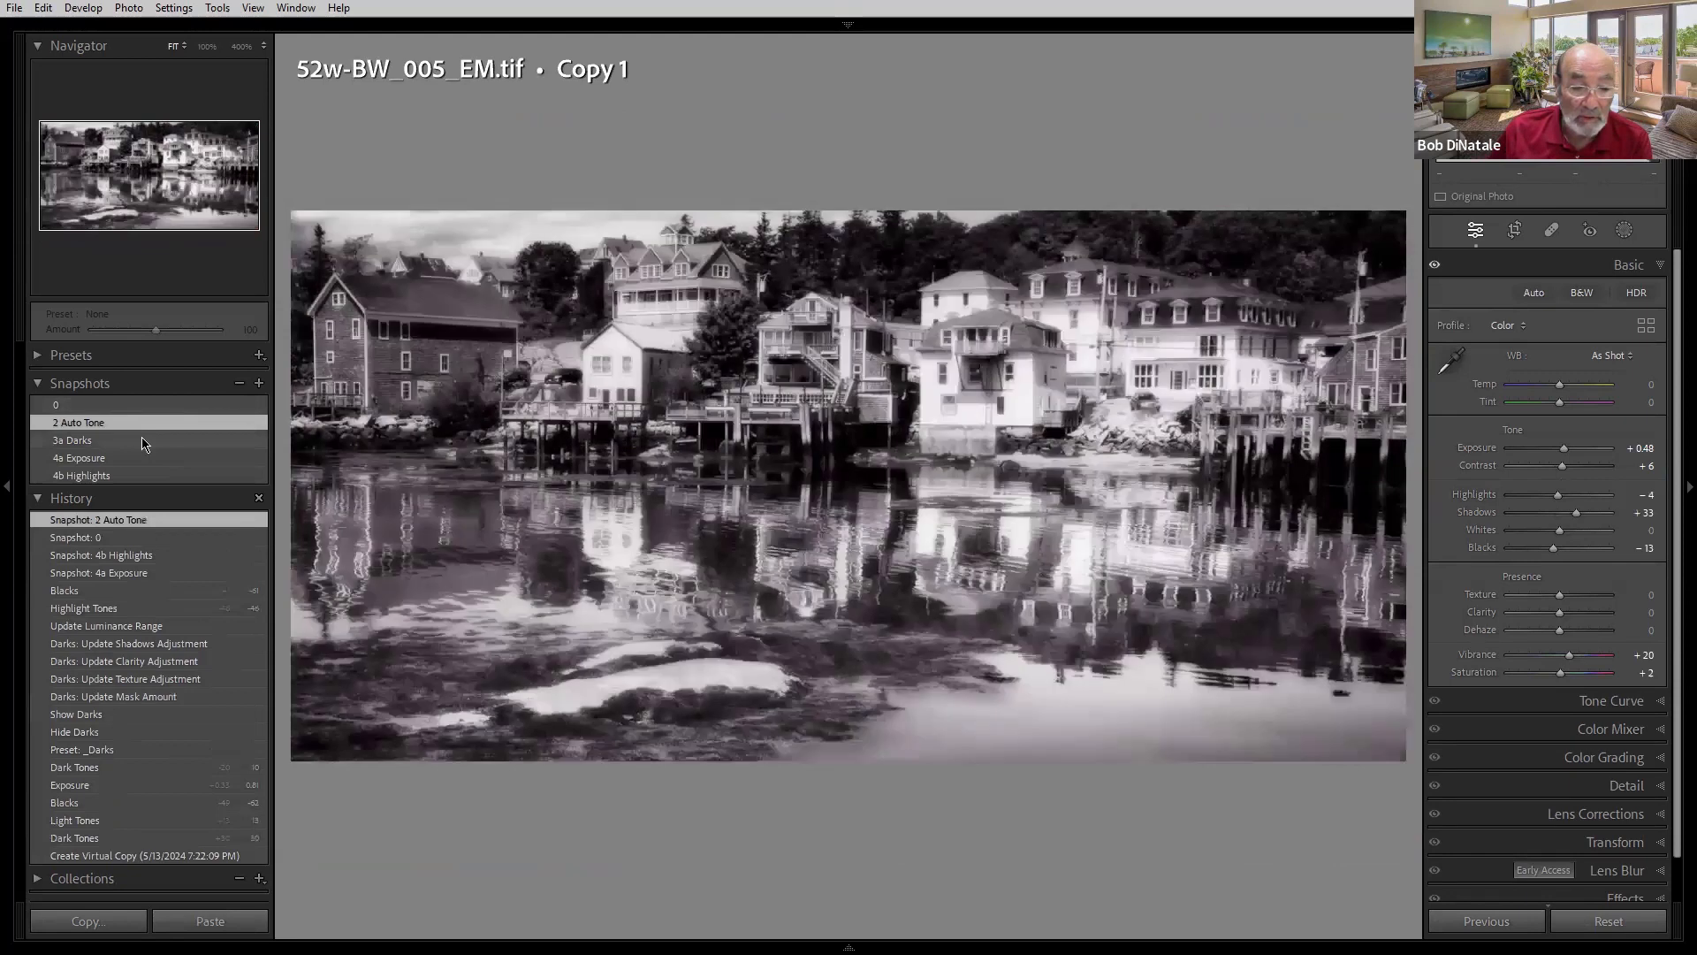
{"action": "left_click", "coordinate": [144, 442]}
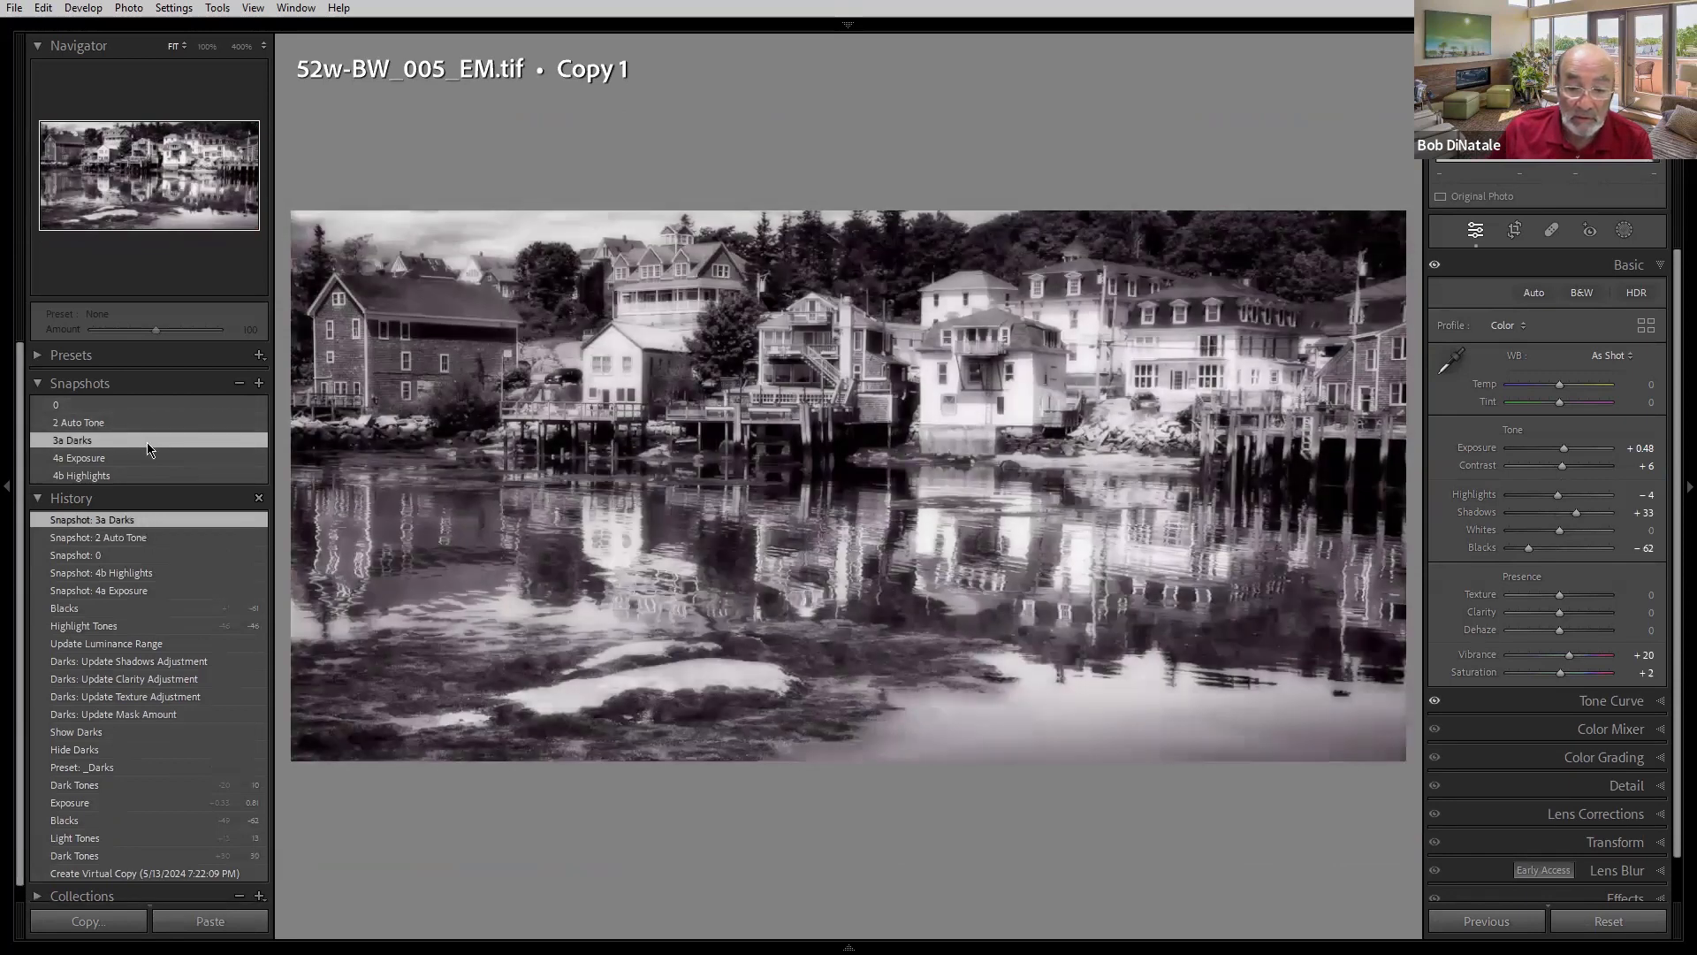
{"action": "left_click", "coordinate": [151, 459]}
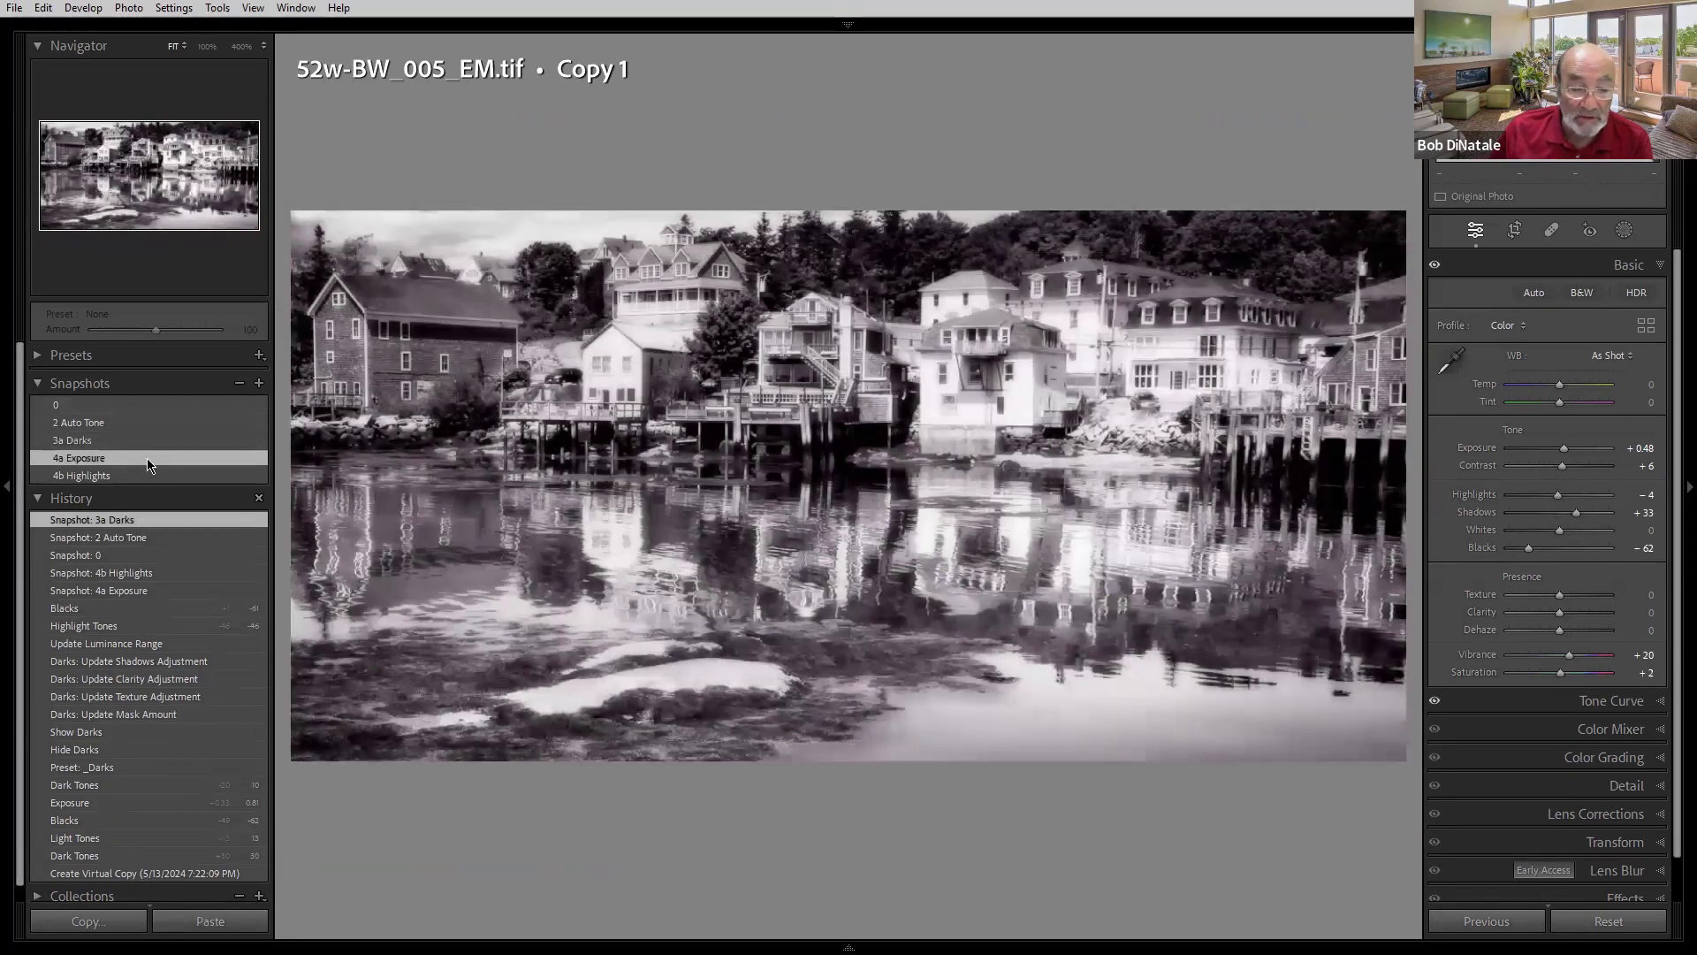
{"action": "left_click", "coordinate": [152, 476]}
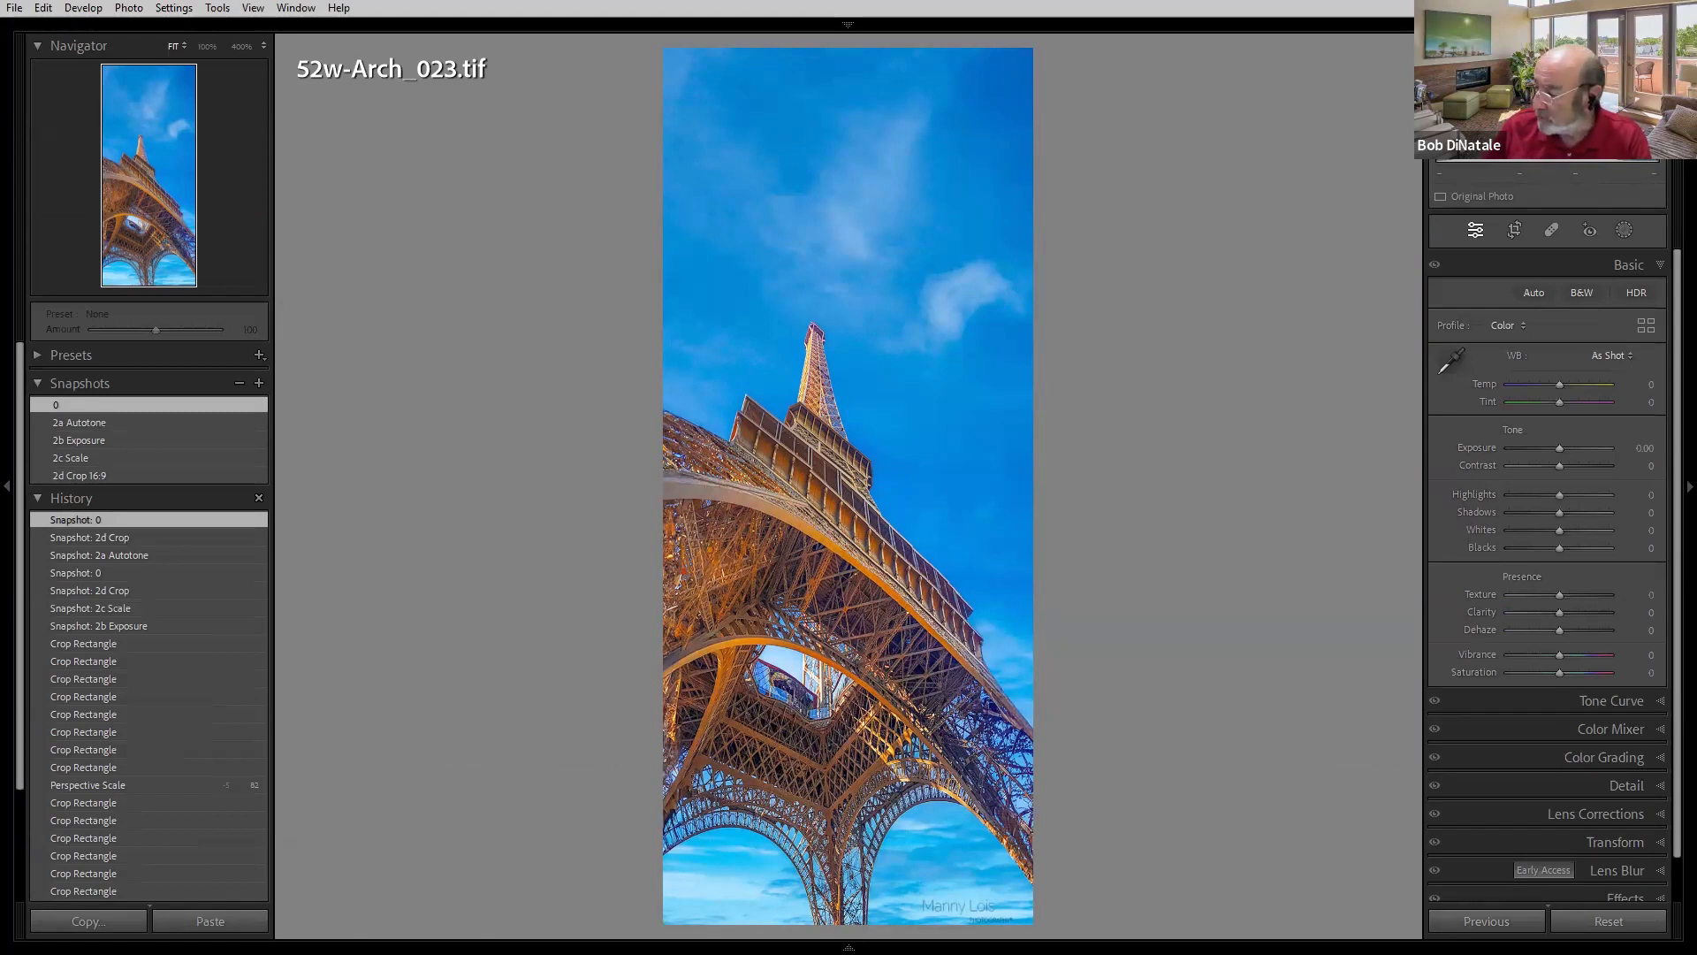
- Move to the Eiffel Tower photo's Copy 1 and compare its 0, 2a Autotone, 2b Exposure and 2c Scale snapshots
{"action": "key", "text": "Right"}
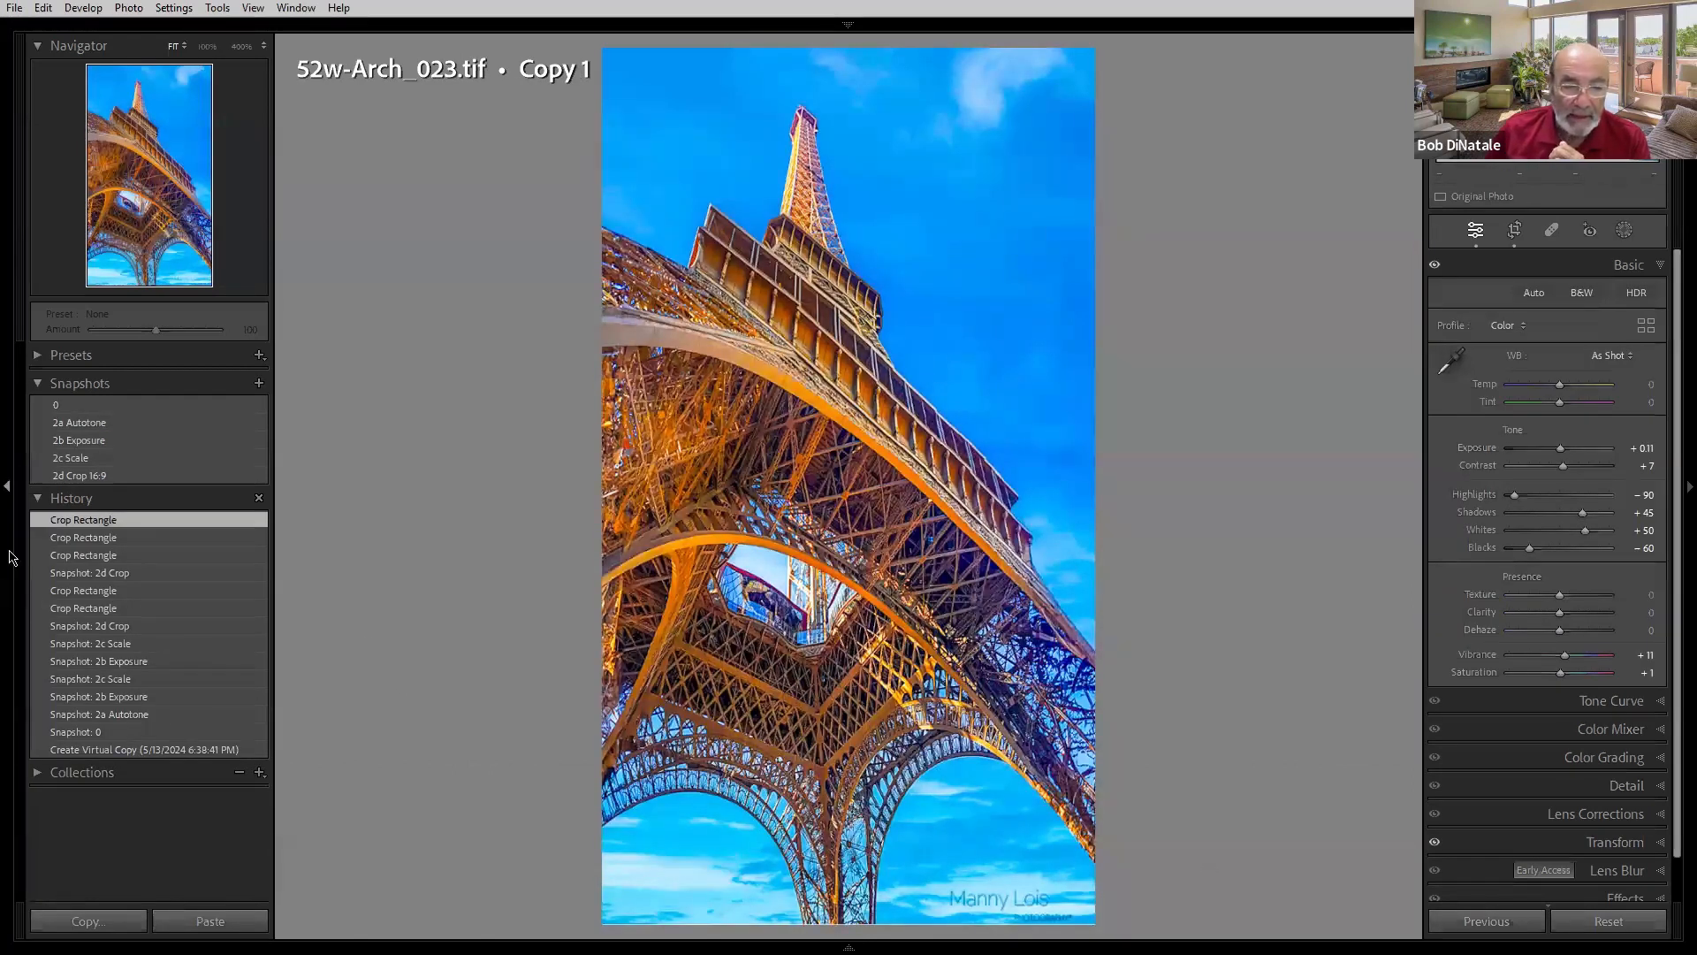
{"action": "left_click", "coordinate": [107, 409]}
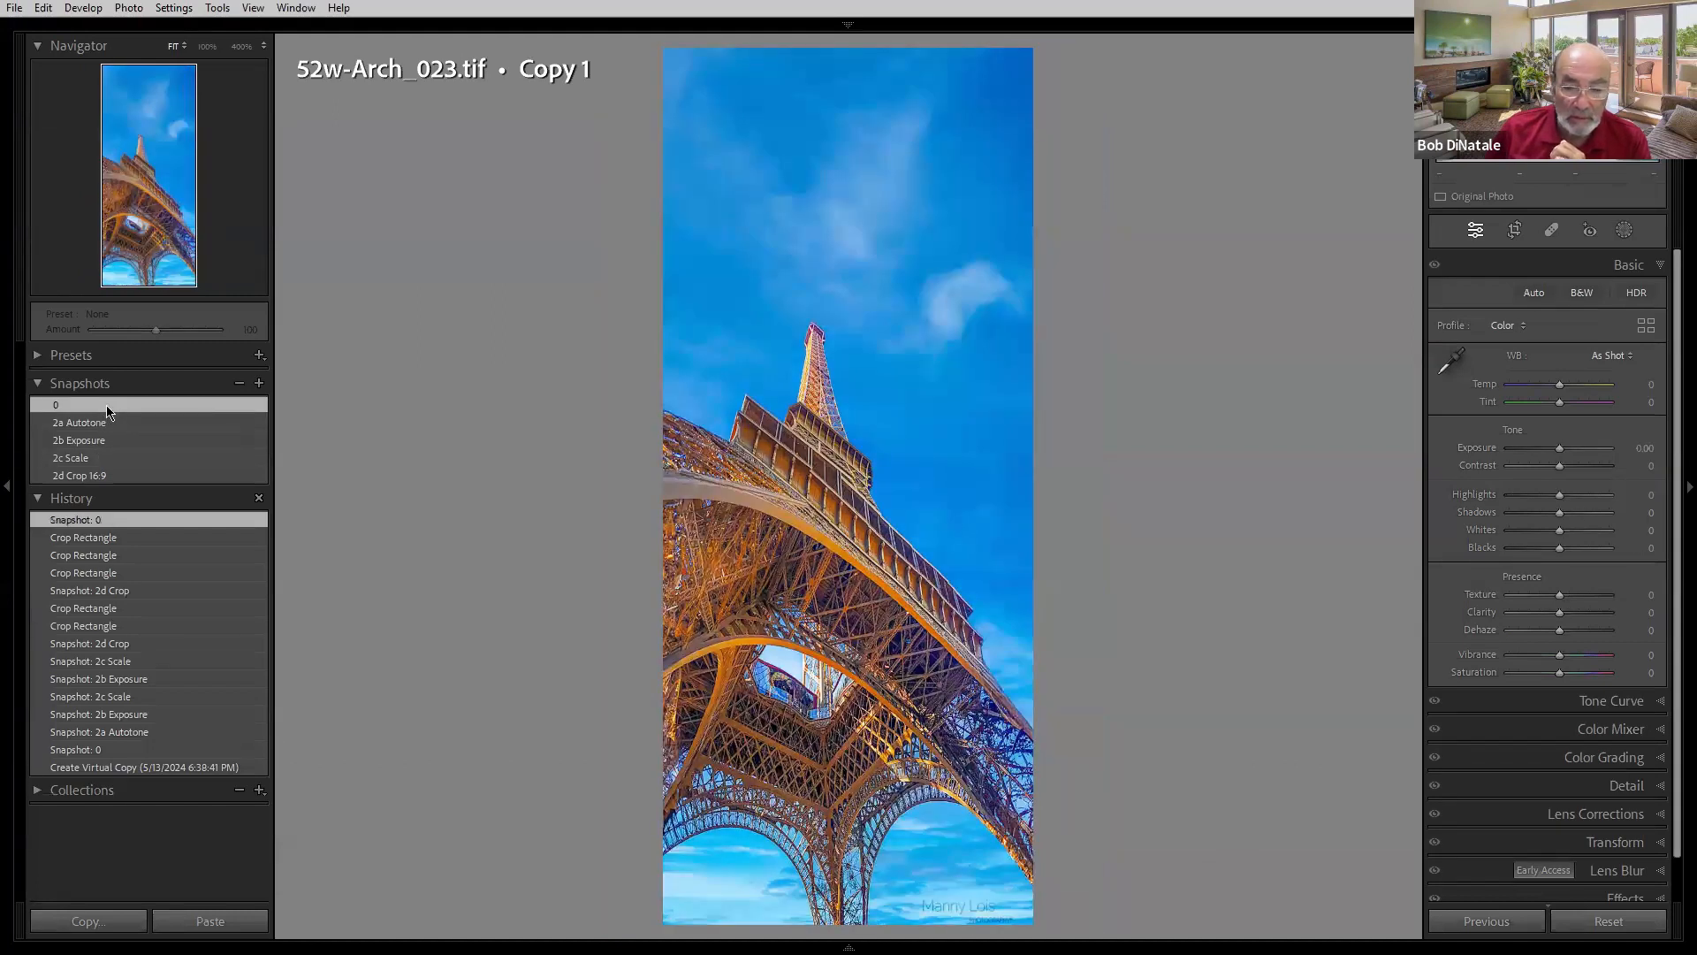
{"action": "left_click", "coordinate": [107, 423]}
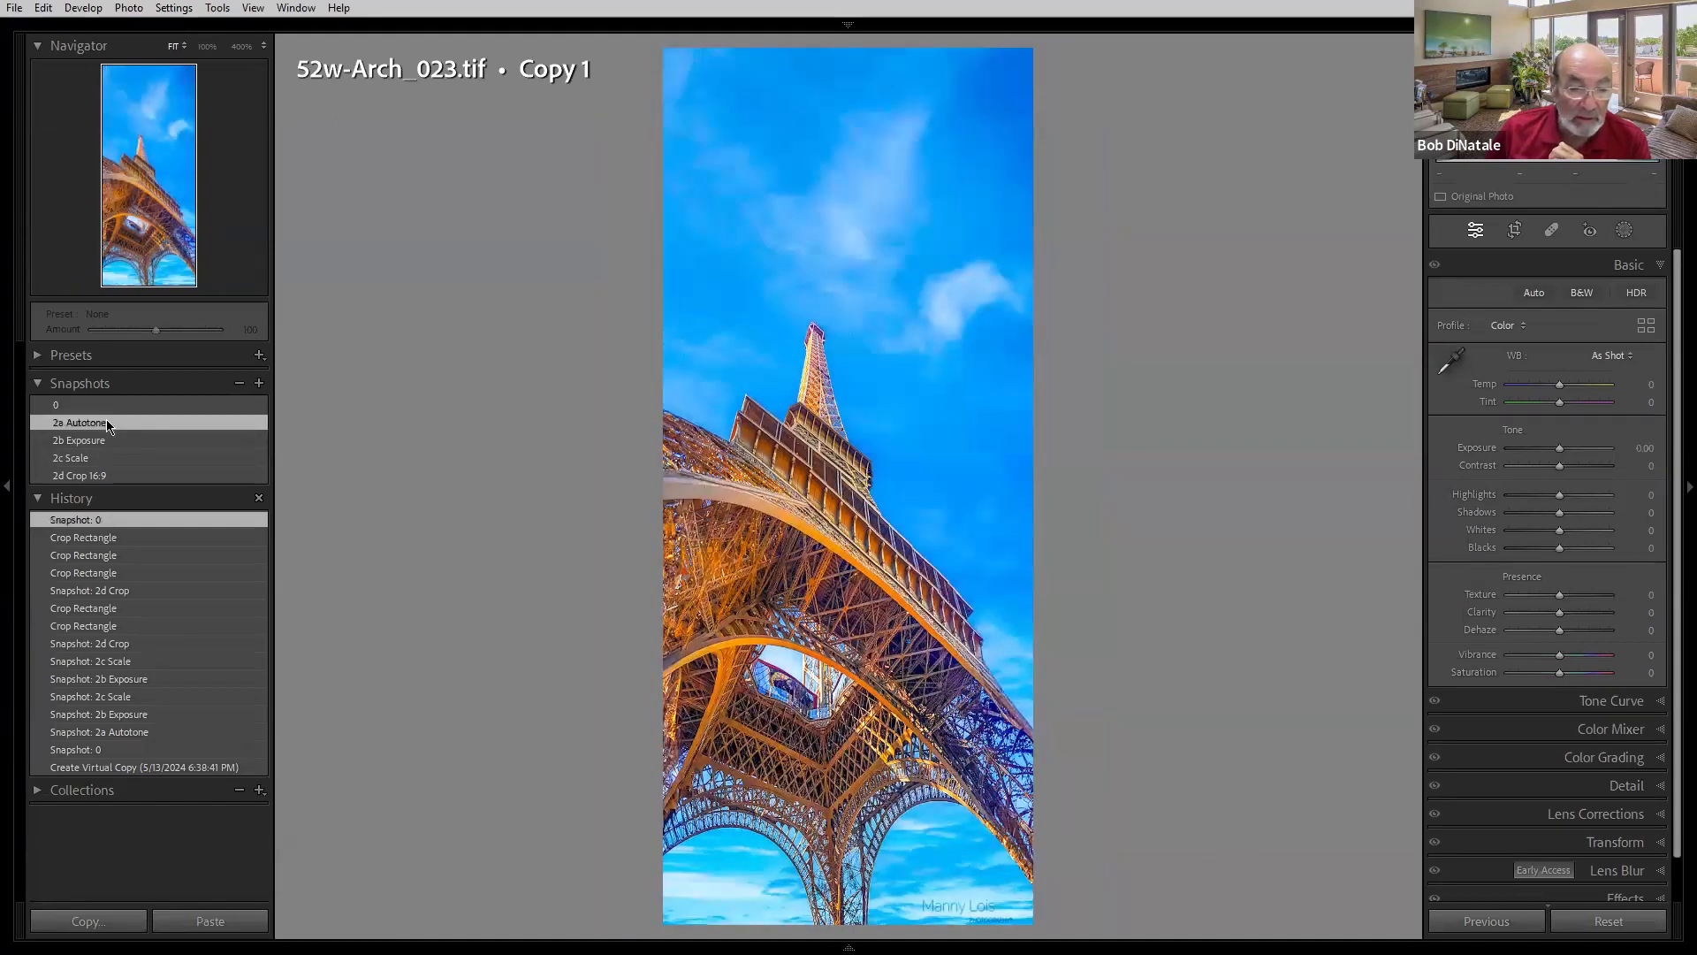
{"action": "left_click", "coordinate": [109, 439]}
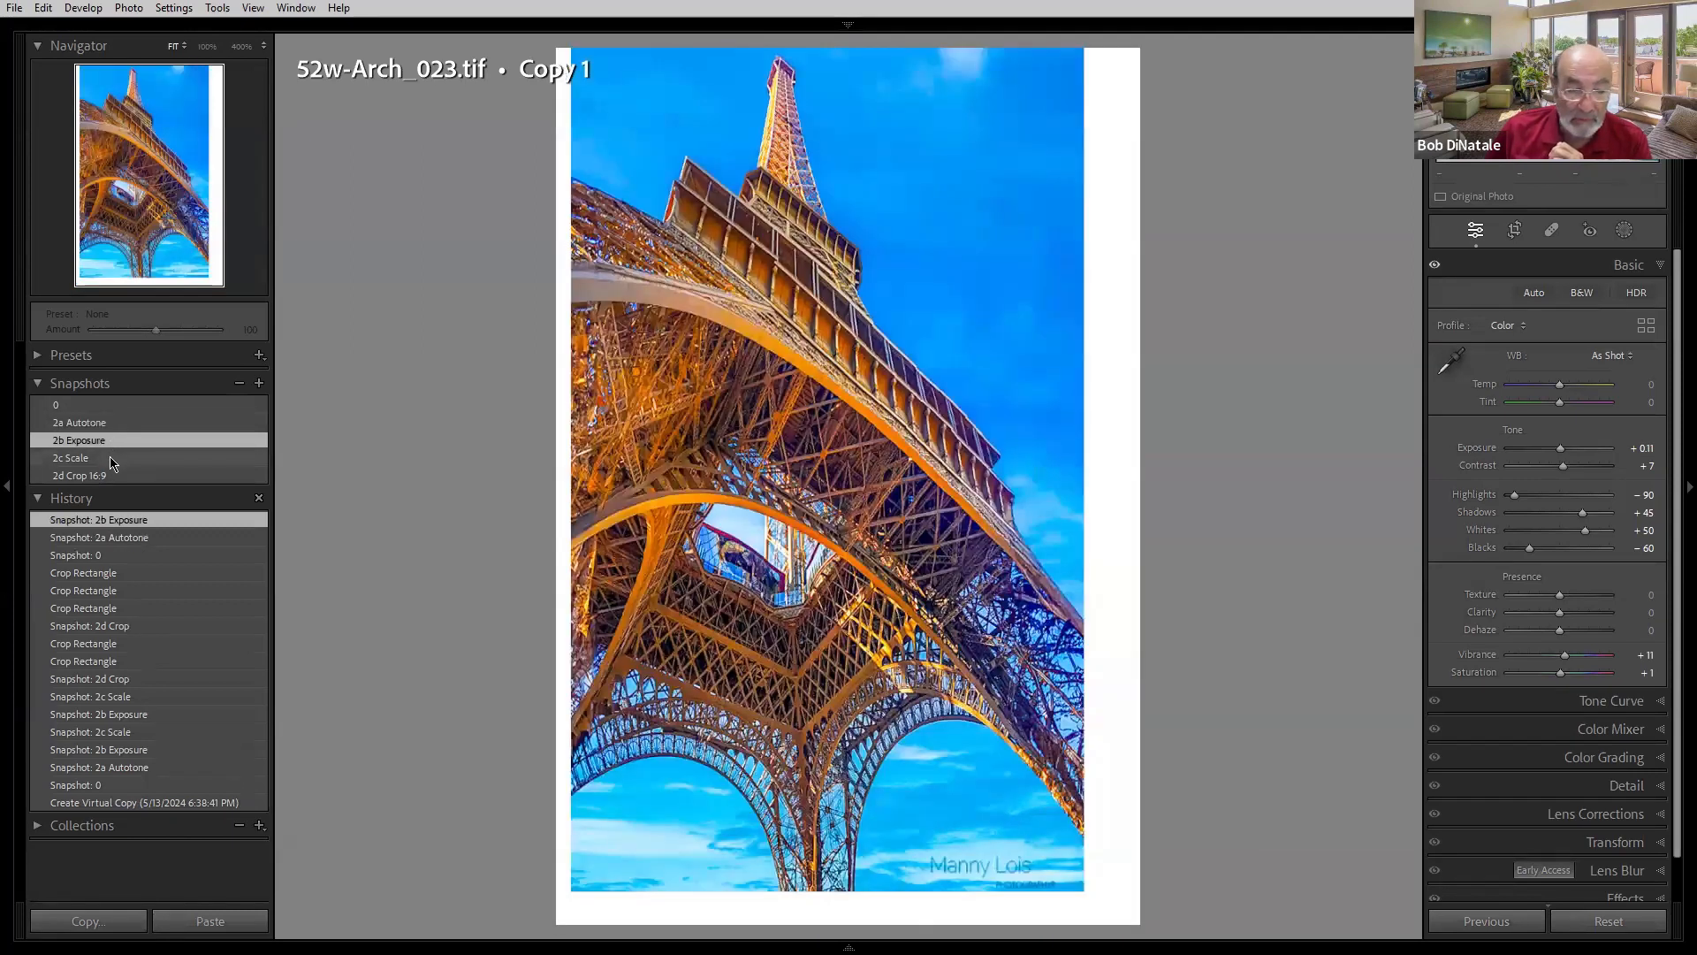
{"action": "left_click", "coordinate": [112, 459]}
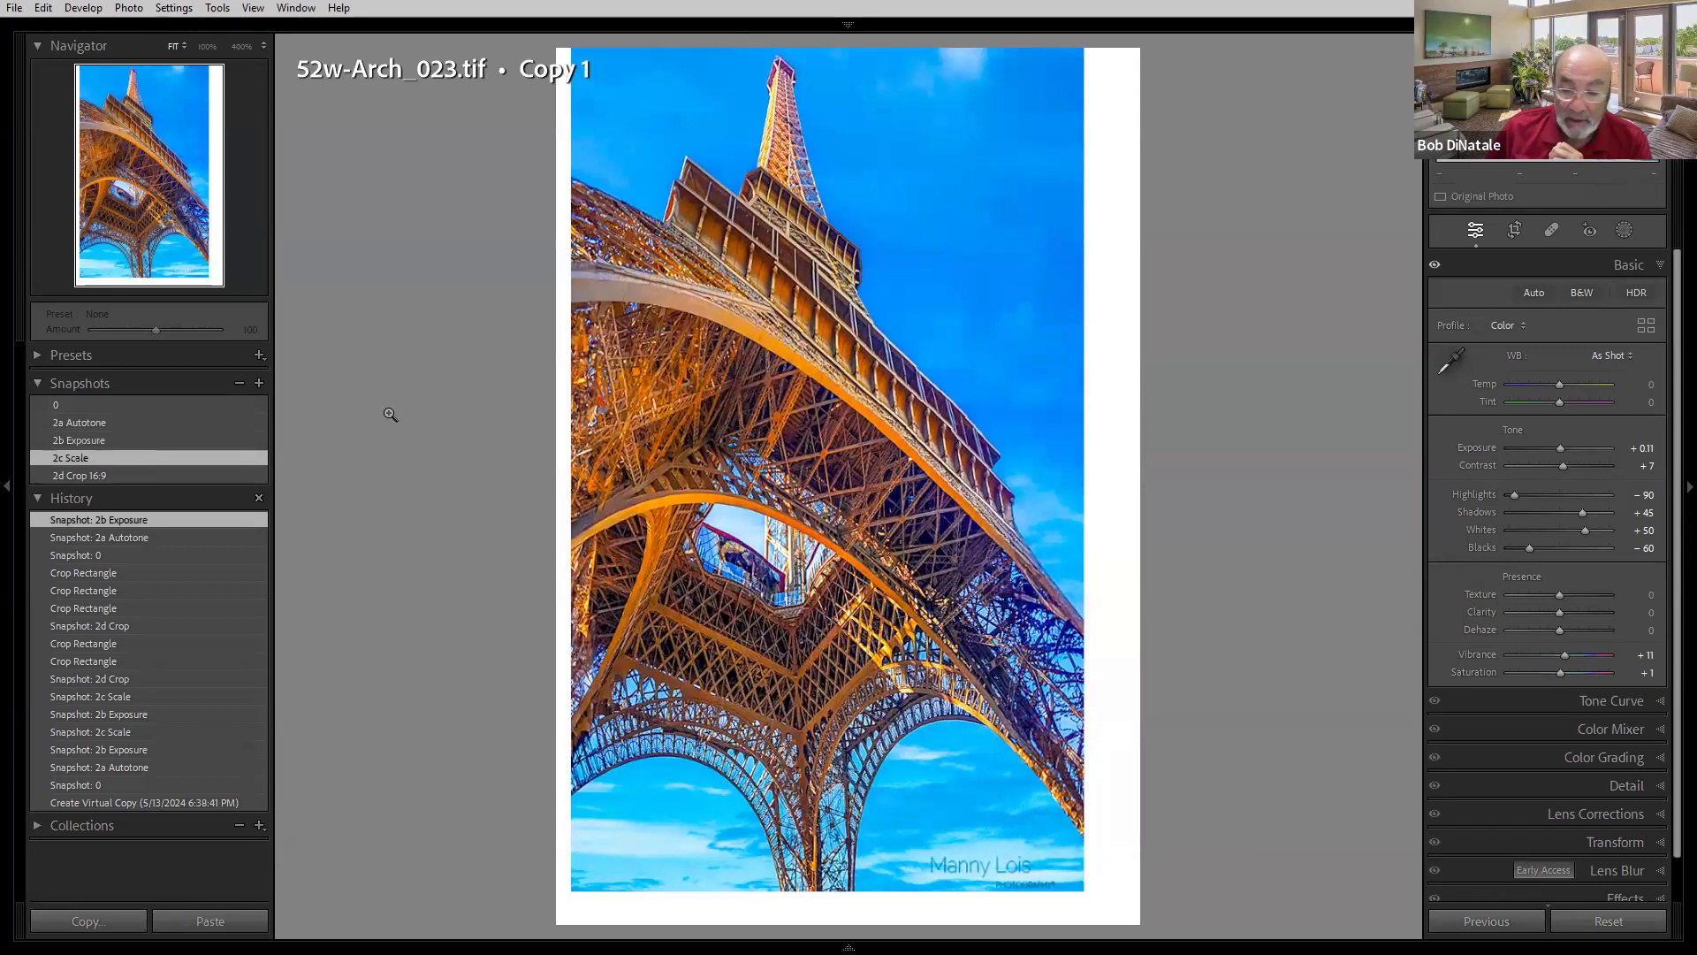
- Inspect the Transform Scale setting and compare the 2c Scale and 2d Crop 16:9 snapshots, ending on 2c Scale
{"action": "left_click", "coordinate": [1587, 844]}
{"action": "mouse_move", "coordinate": [1541, 645]}
{"action": "left_mouse_down"}
{"action": "mouse_move", "coordinate": [1591, 649]}
{"action": "mouse_move", "coordinate": [1522, 655]}
{"action": "mouse_move", "coordinate": [1591, 652]}
{"action": "mouse_move", "coordinate": [1546, 652]}
{"action": "left_mouse_up"}
{"action": "left_click", "coordinate": [88, 461]}
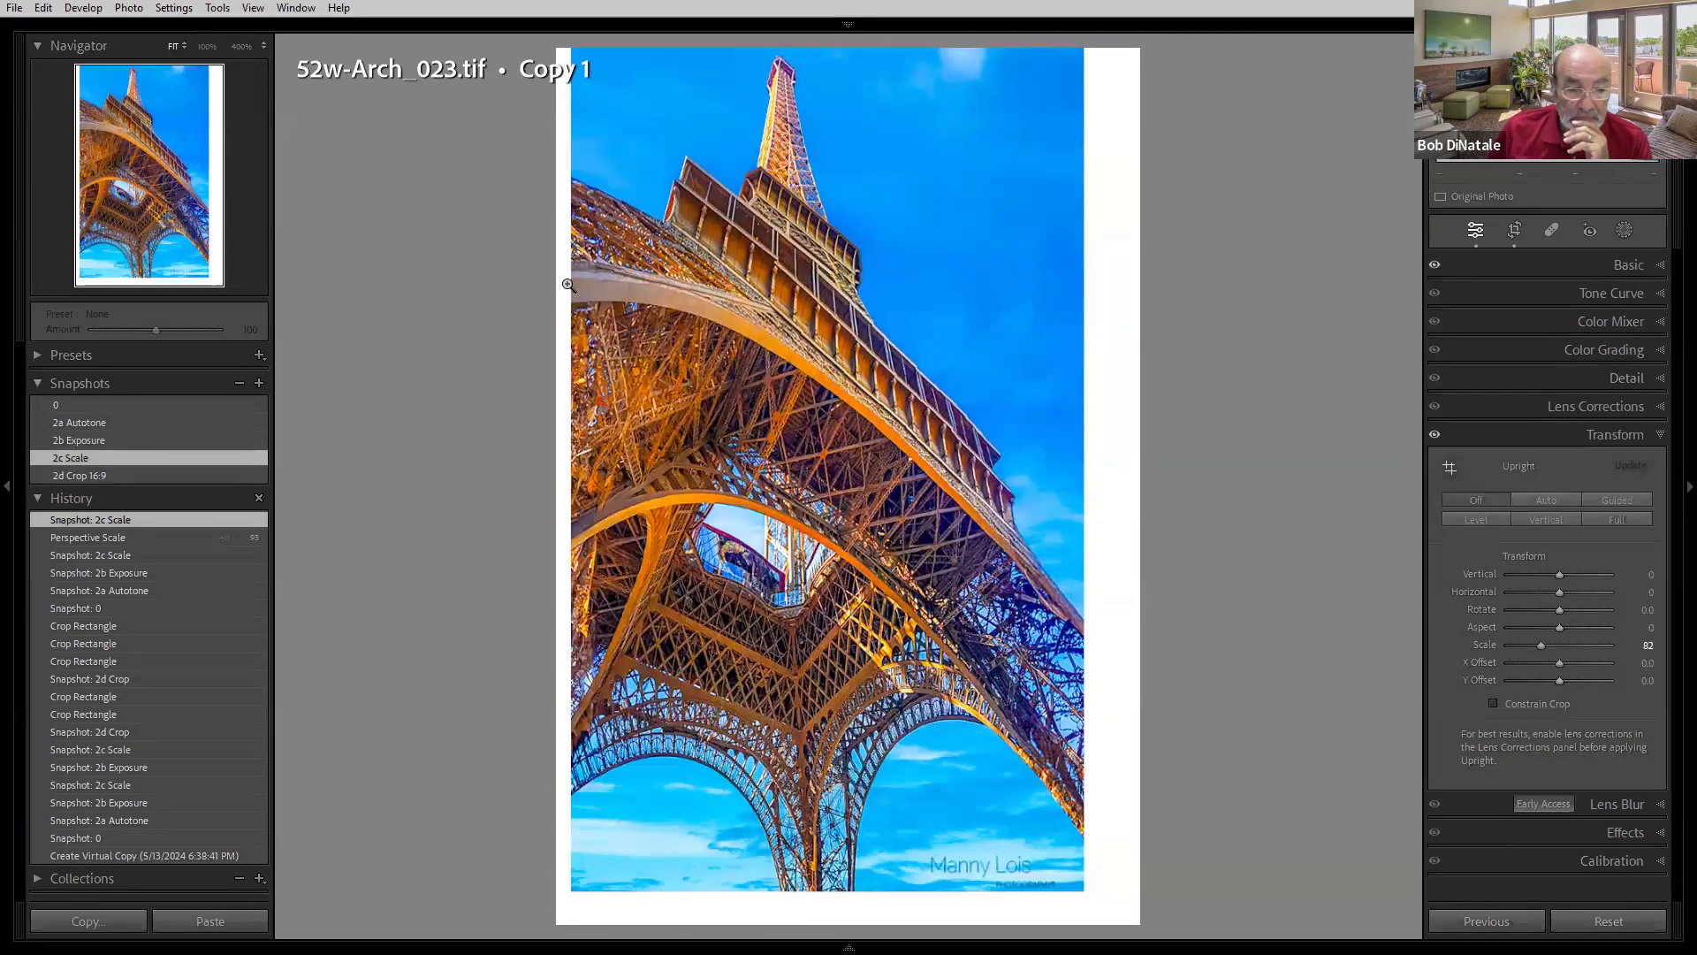
{"action": "left_click", "coordinate": [159, 476]}
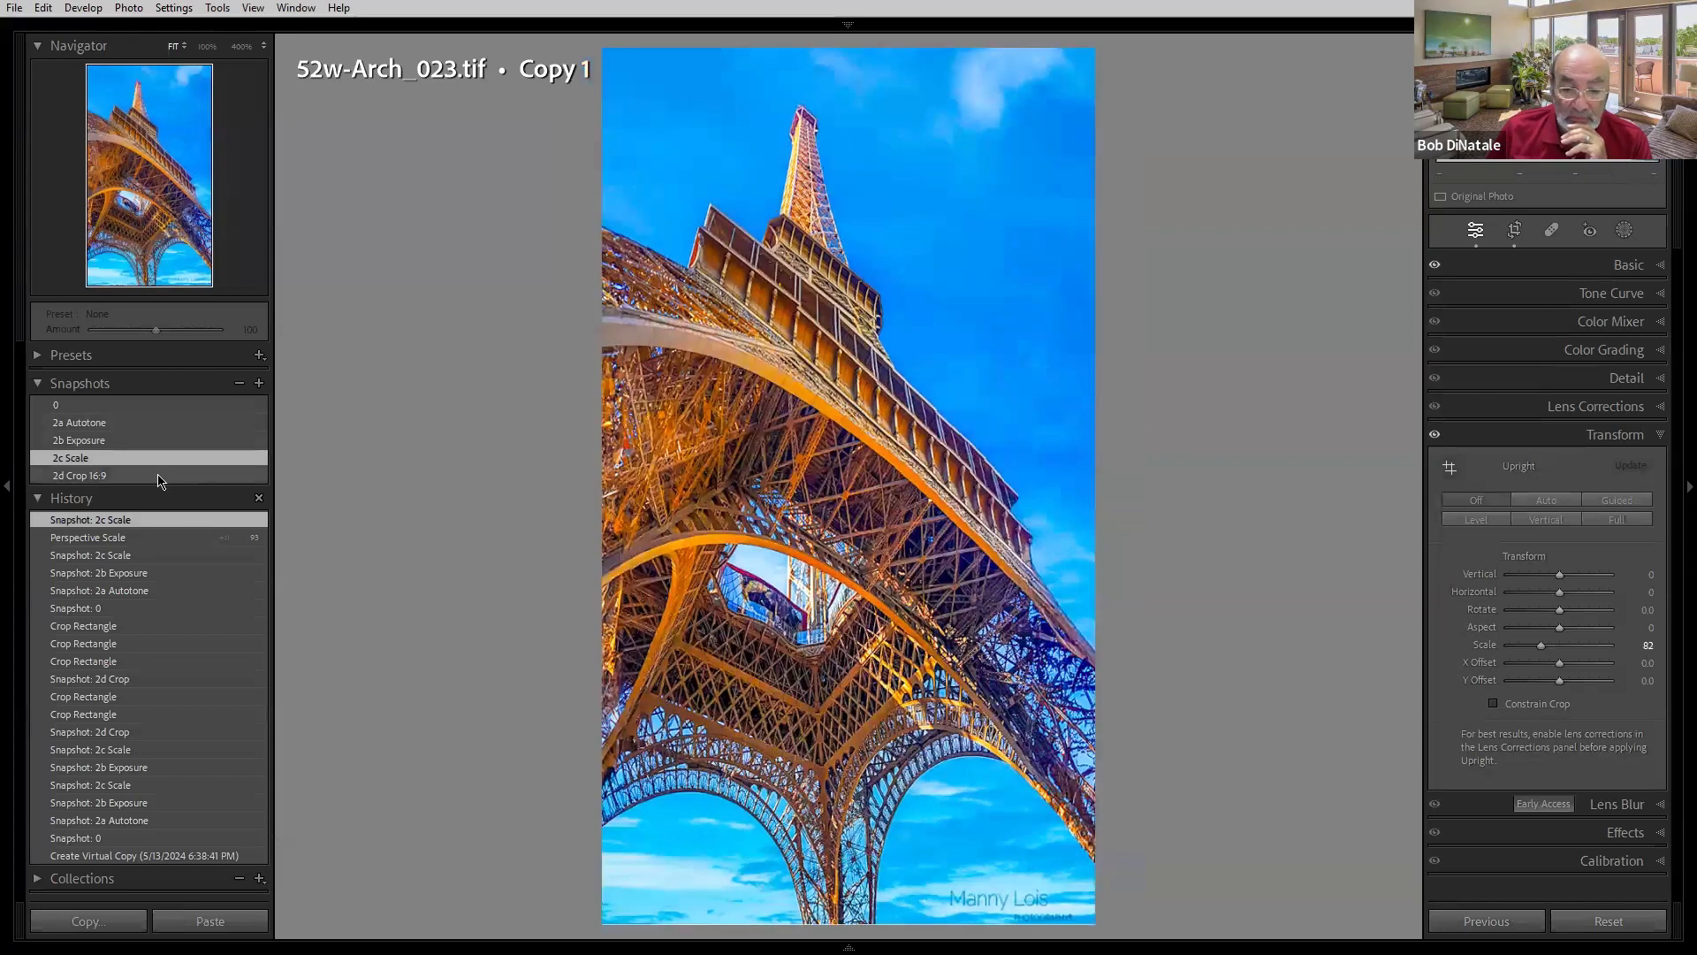
{"action": "left_click", "coordinate": [157, 478]}
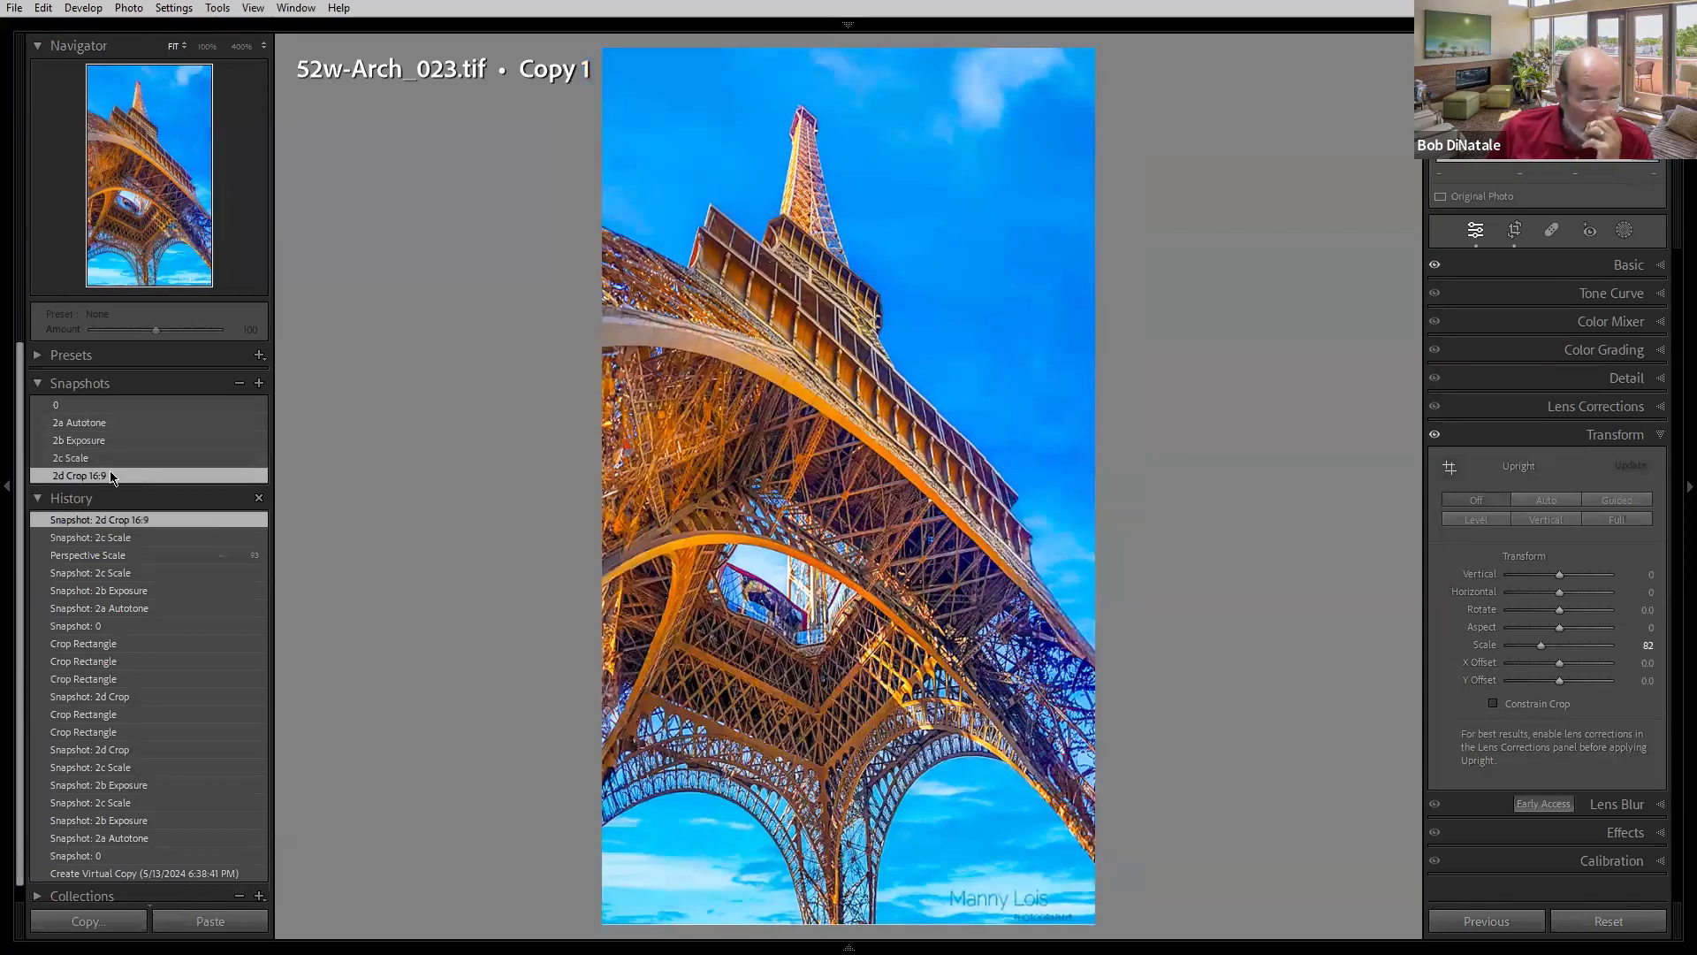
{"action": "left_click", "coordinate": [114, 463]}
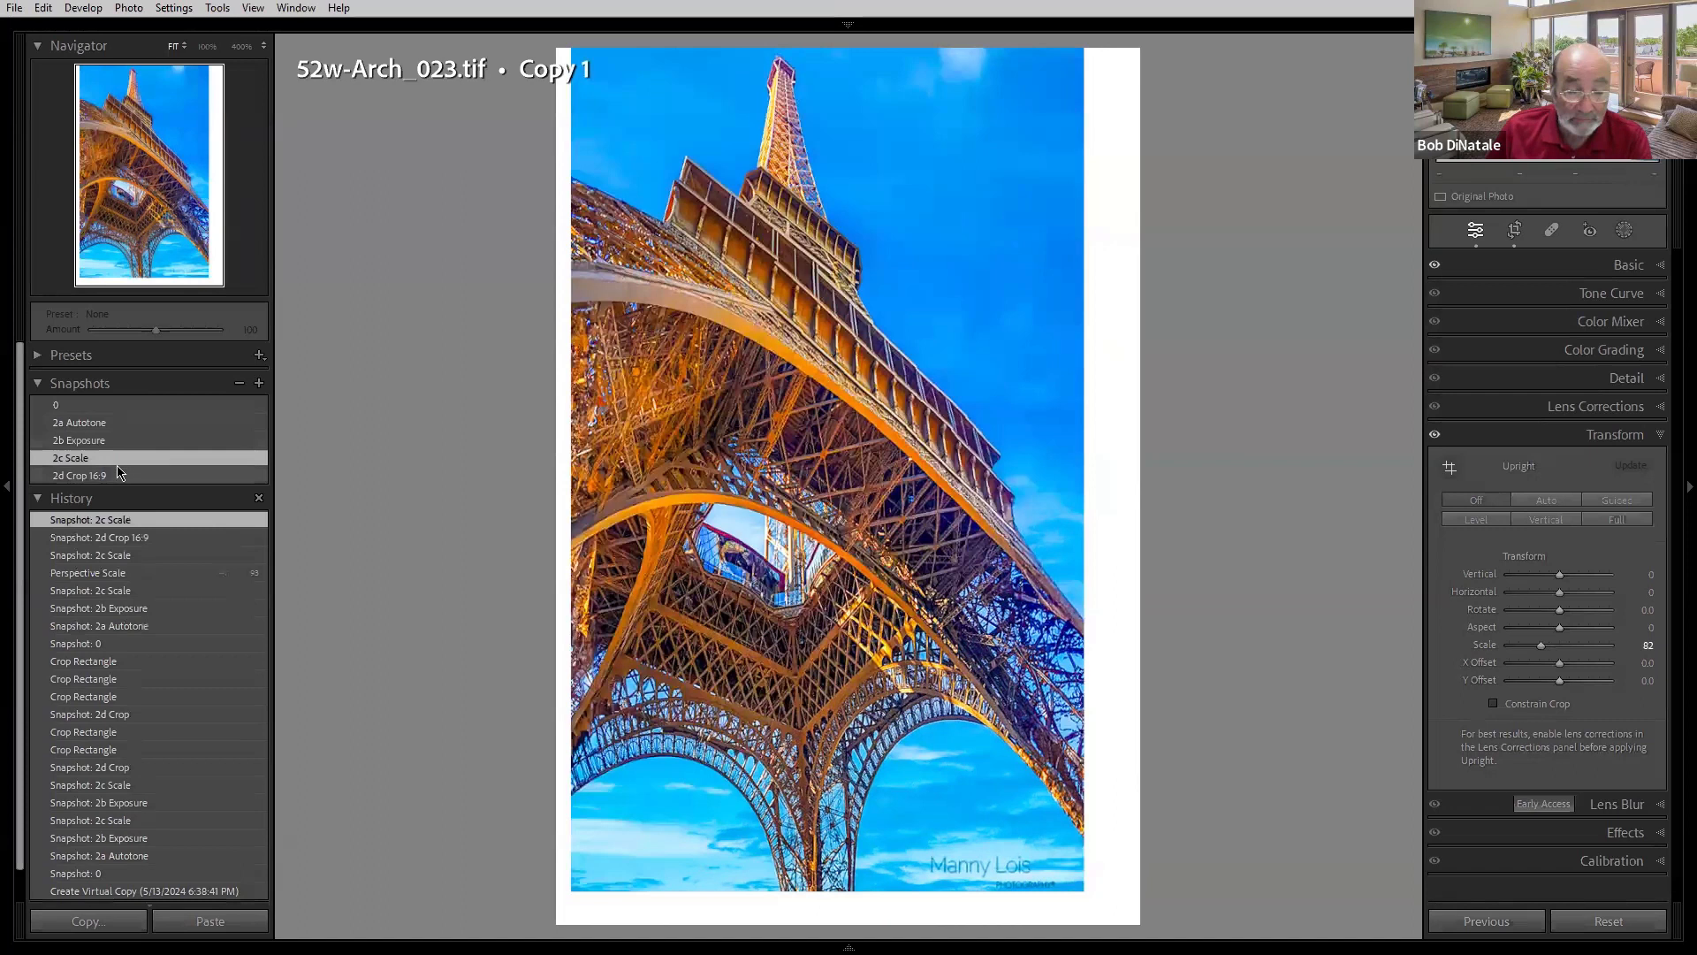
- Open the Crop tool, set the aspect ratio to 5 x 7 and unlock the aspect
{"action": "left_click", "coordinate": [1516, 231]}
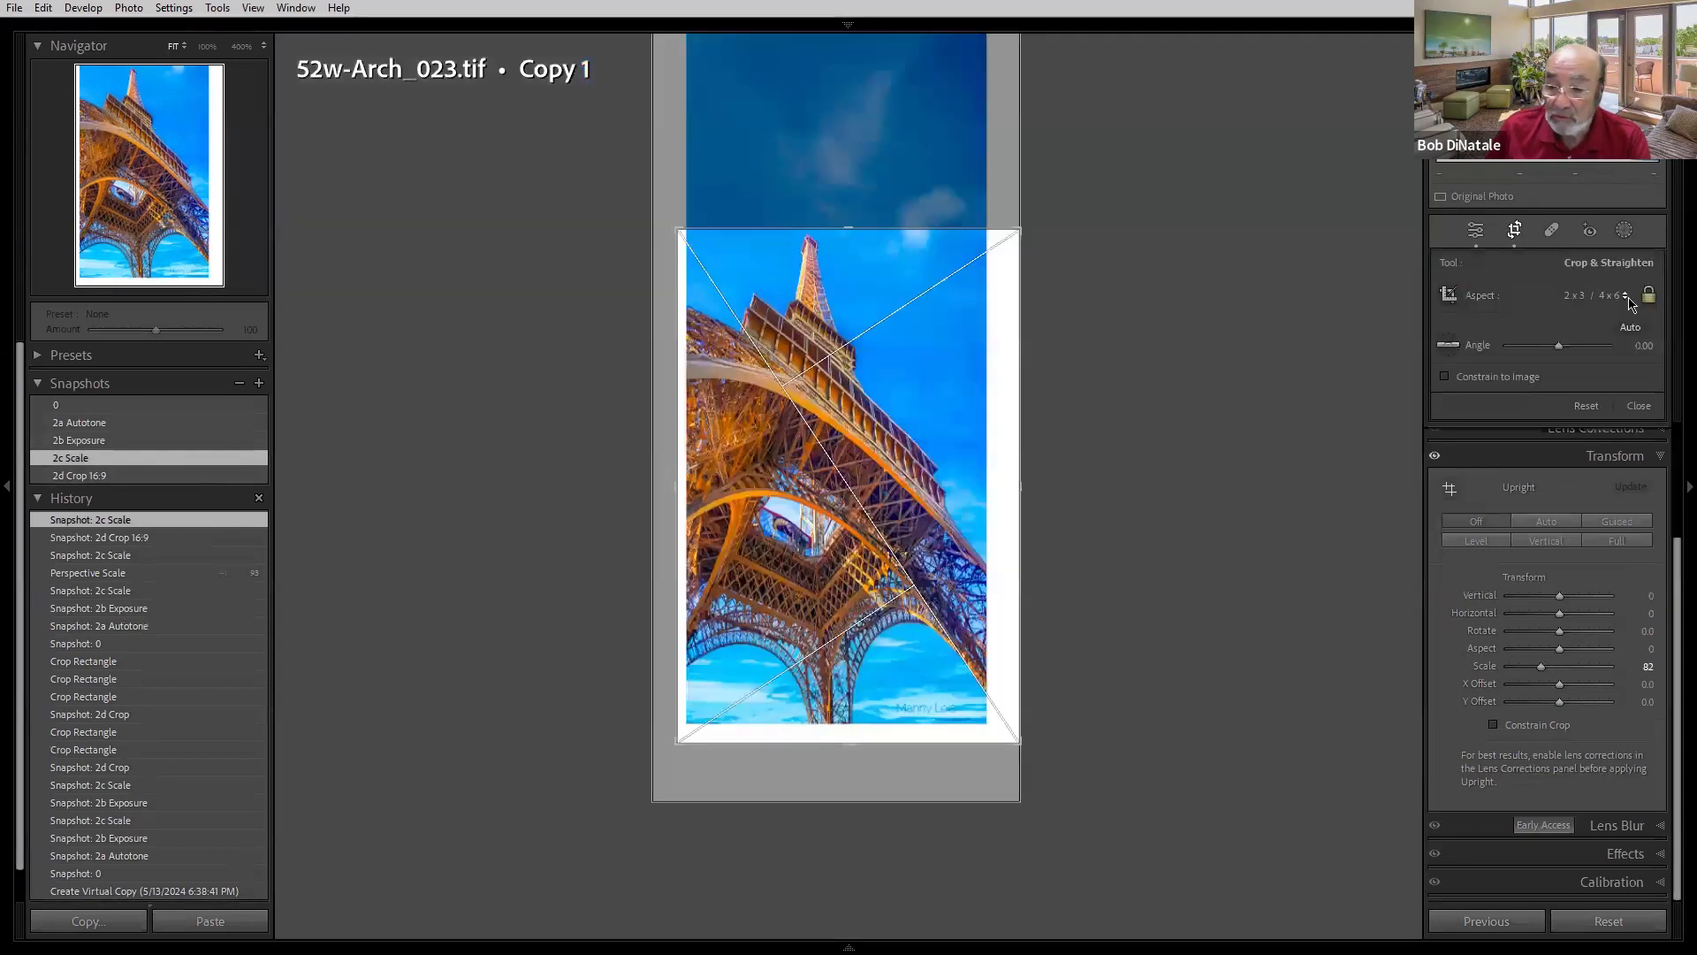
{"action": "left_click", "coordinate": [1626, 297]}
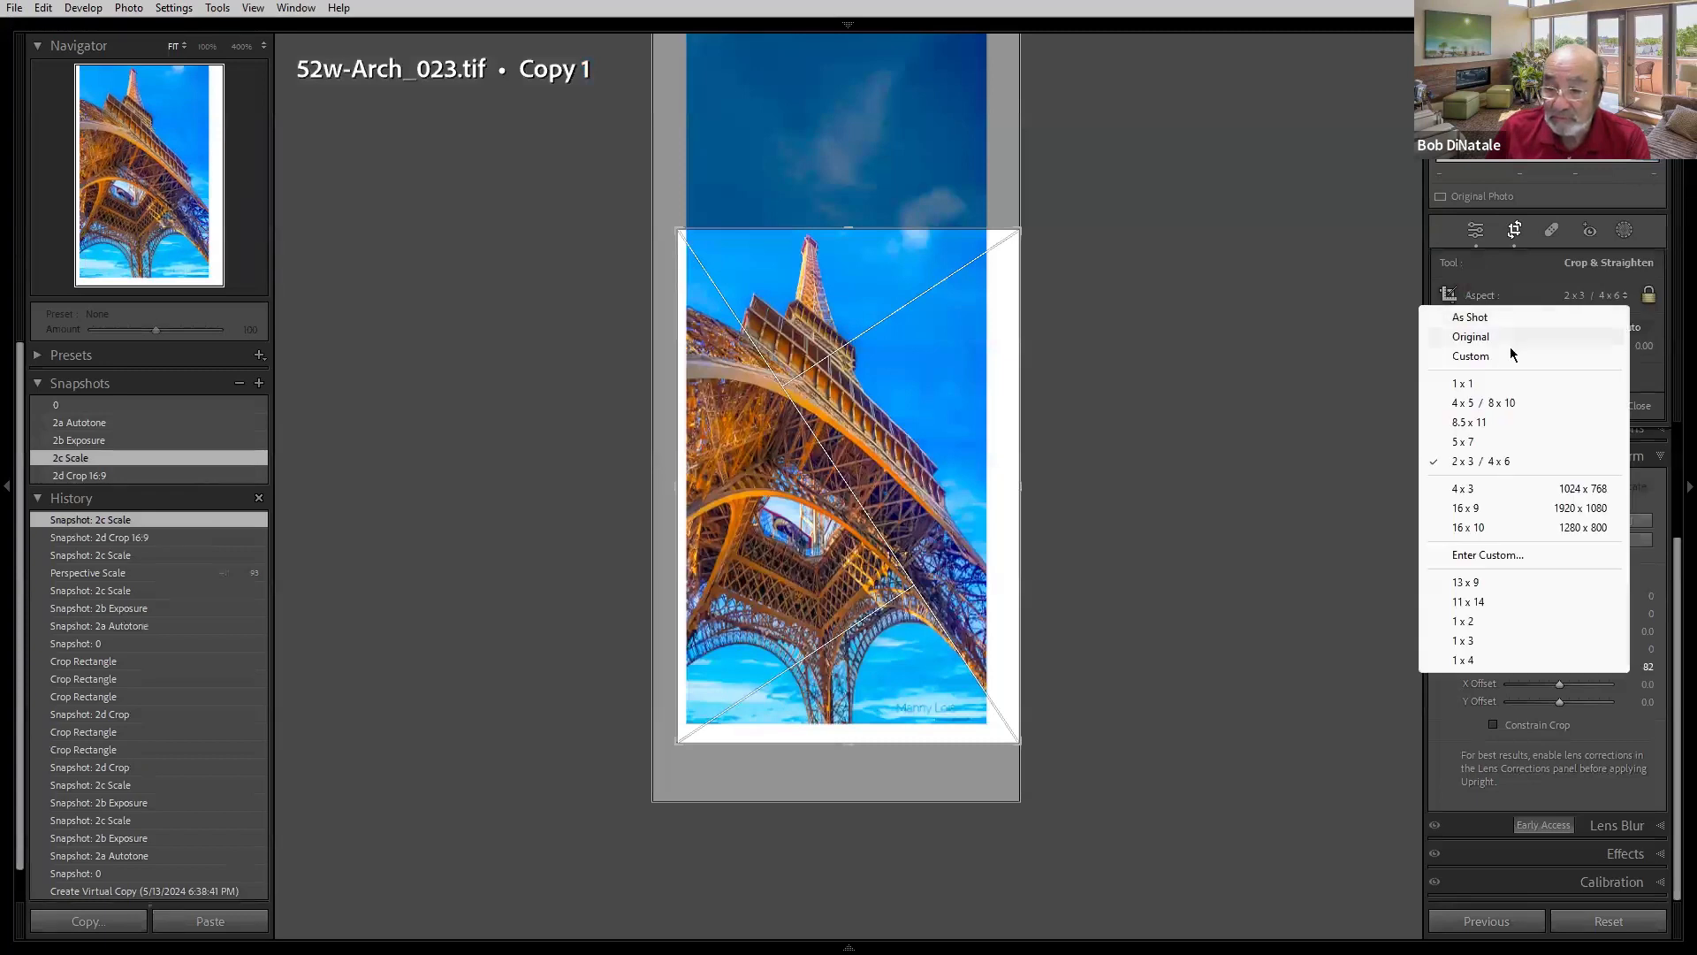
{"action": "left_click", "coordinate": [1472, 449]}
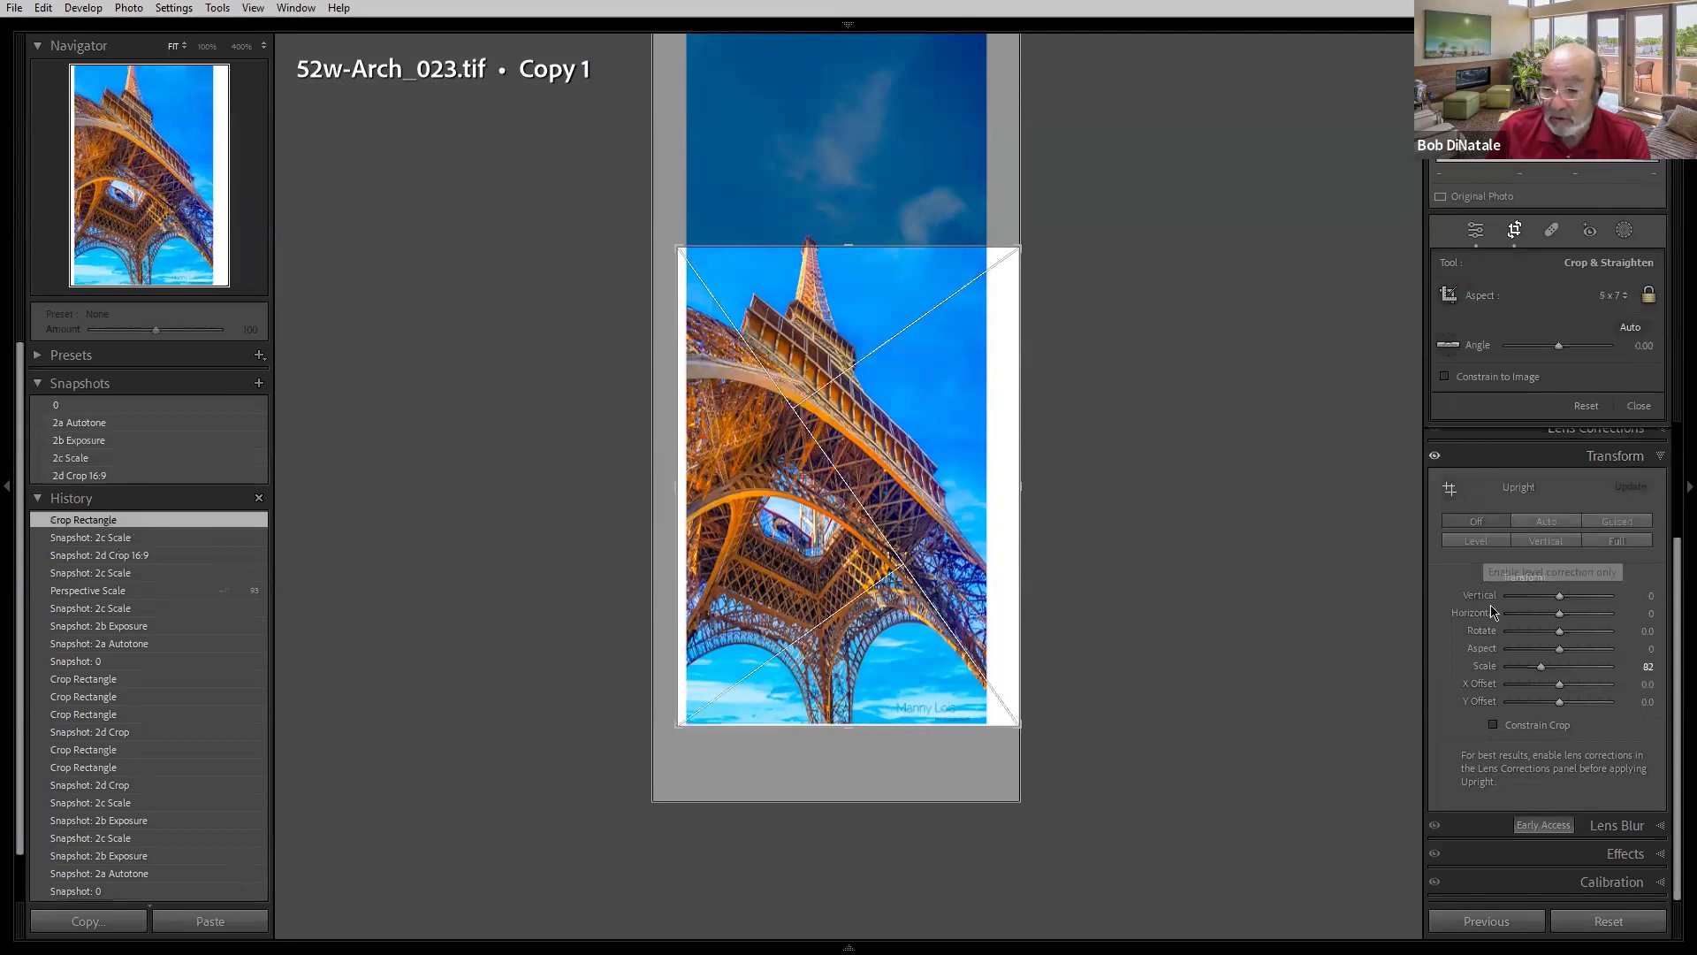
{"action": "left_click", "coordinate": [1649, 297]}
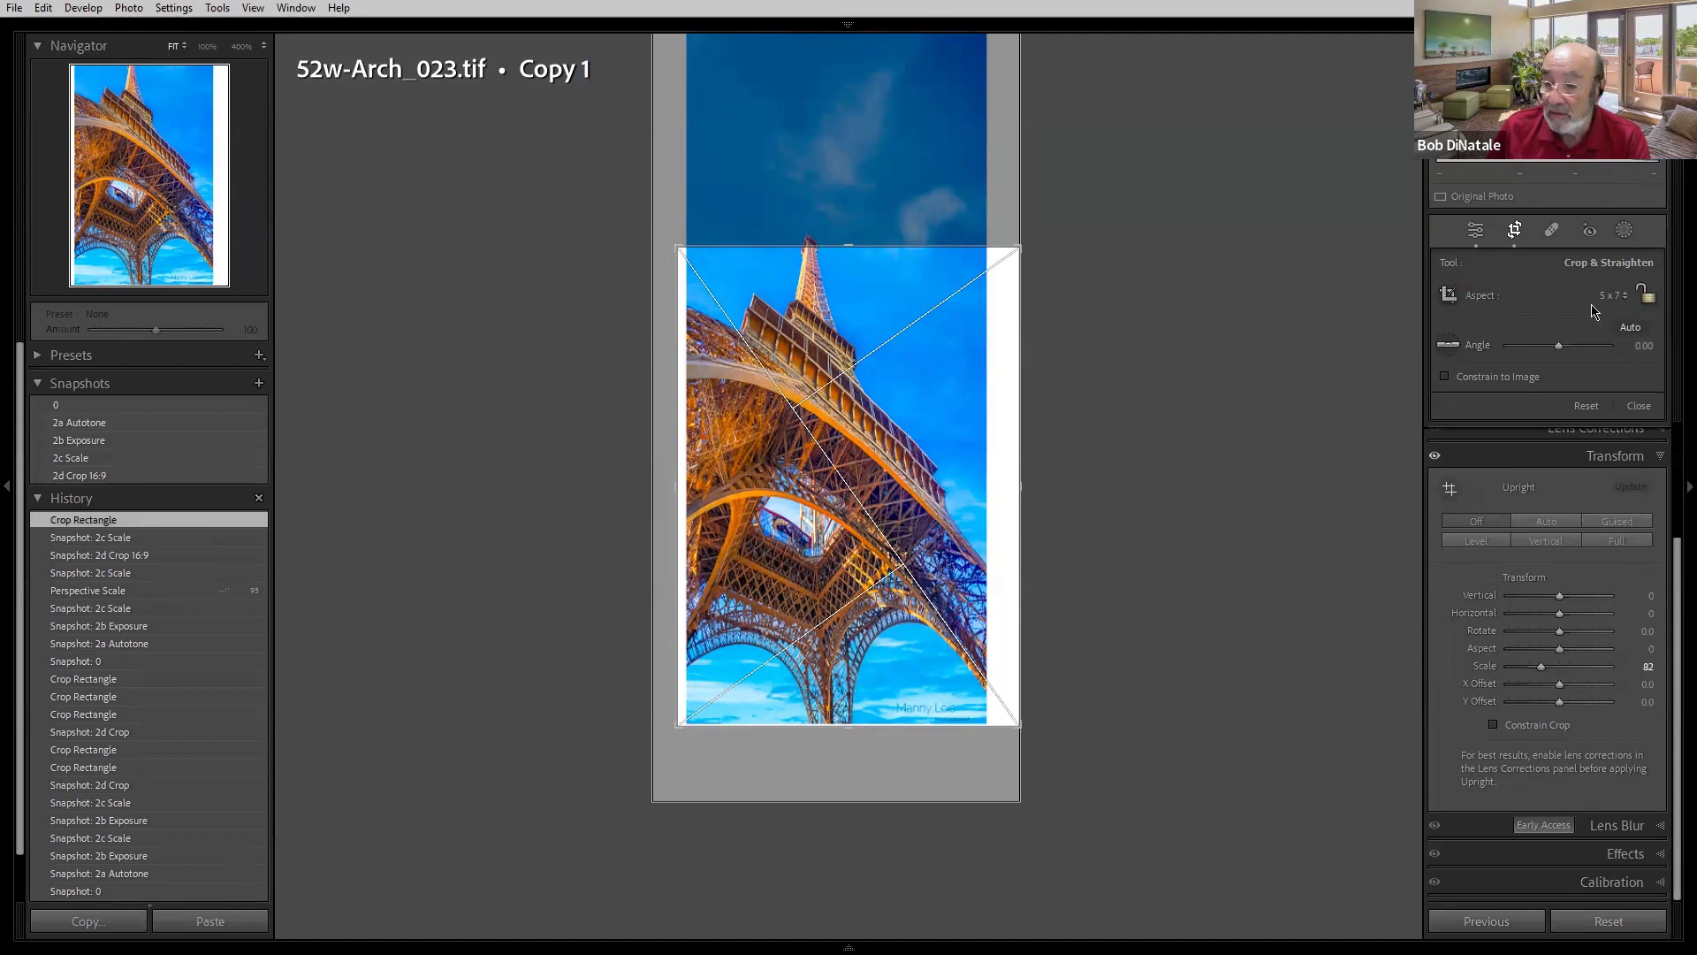
- Reshape the crop freely to include more sky, then set the crop aspect ratio to 16 x 9
{"action": "left_click_drag", "start_coordinate": [851, 244], "coordinate": [849, 189]}
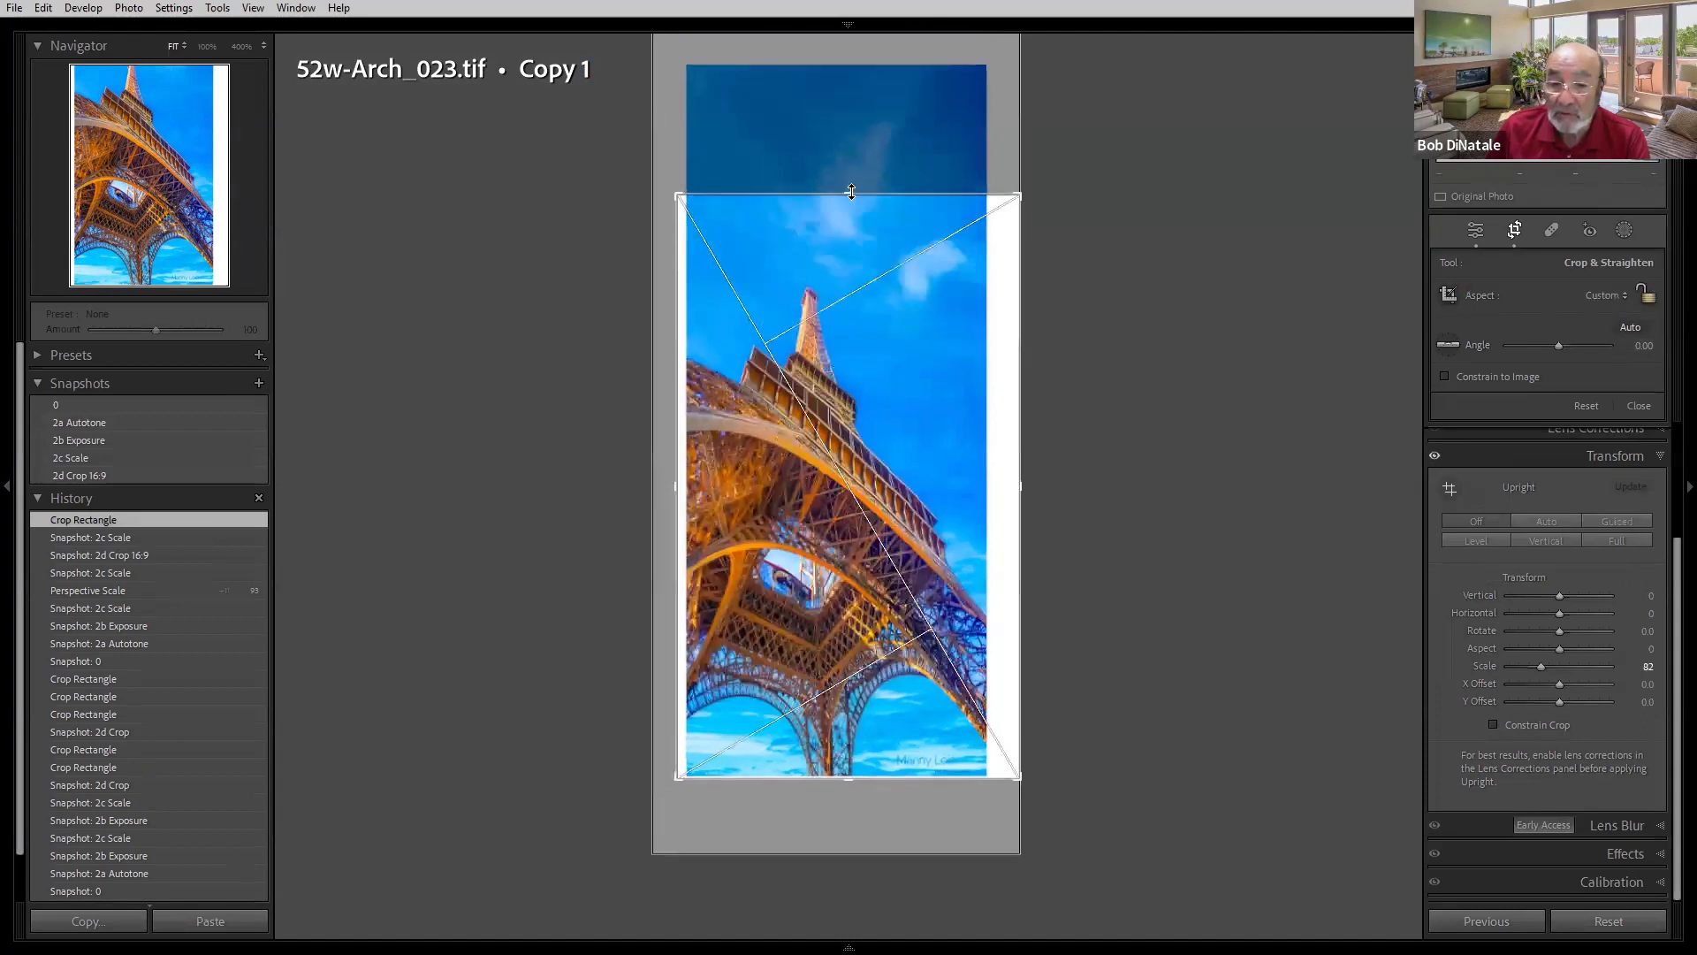
{"action": "left_click_drag", "start_coordinate": [1018, 192], "coordinate": [975, 209]}
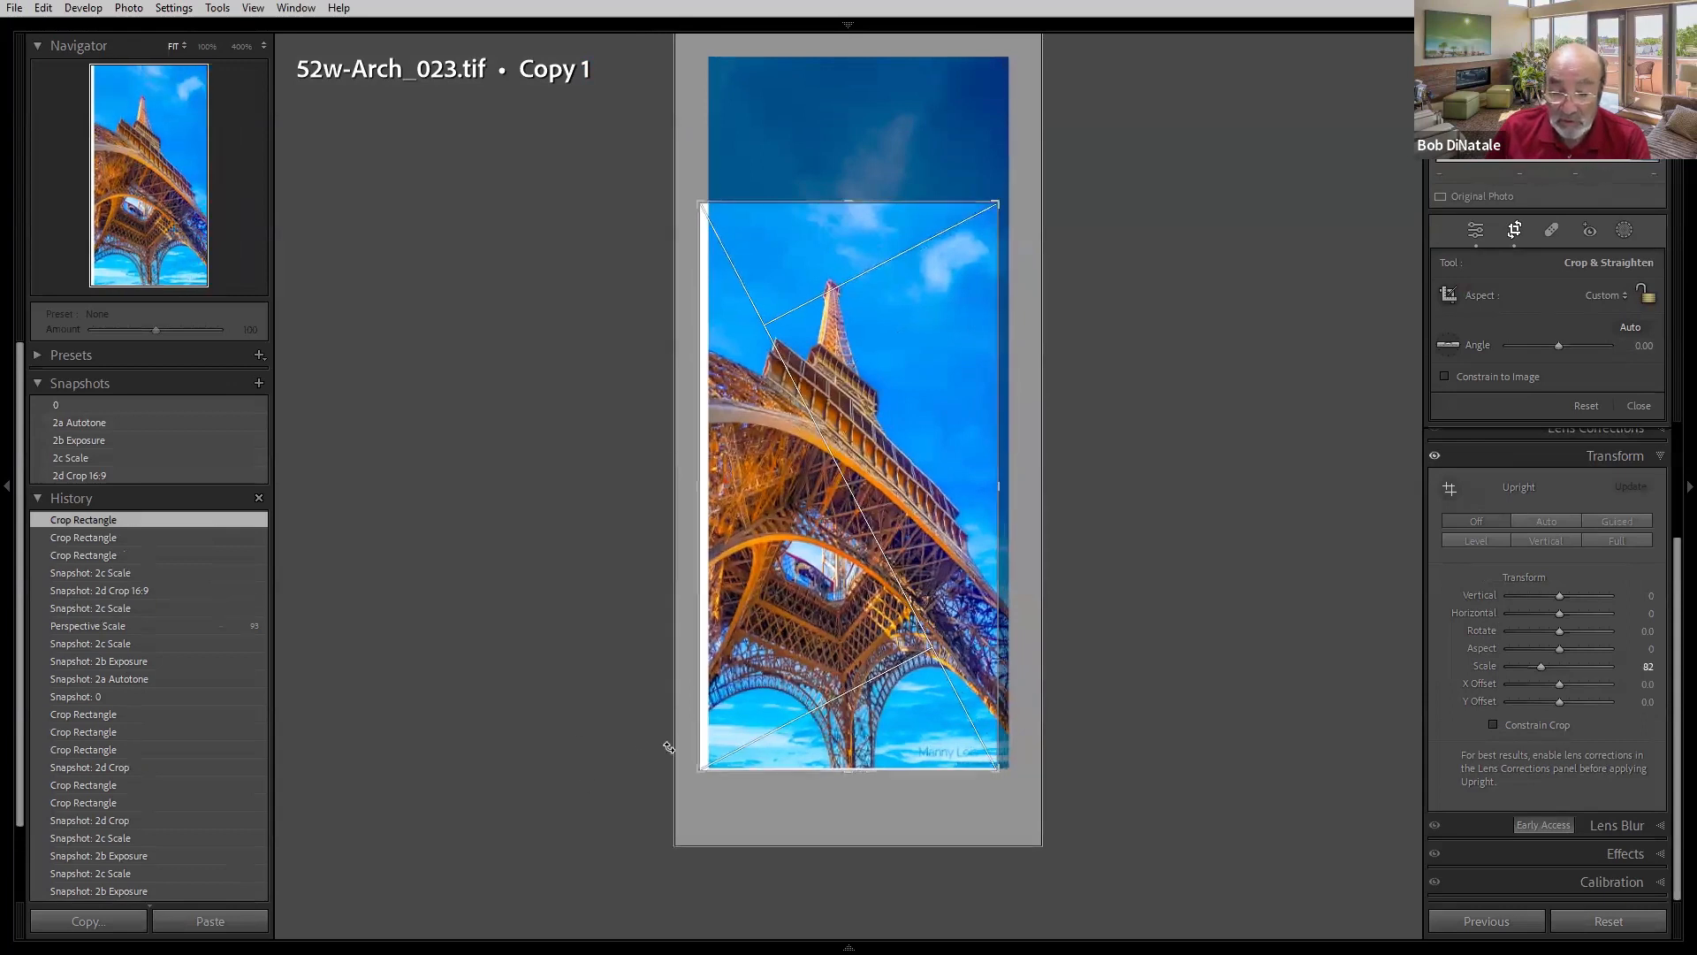
{"action": "left_click_drag", "start_coordinate": [700, 768], "coordinate": [711, 757]}
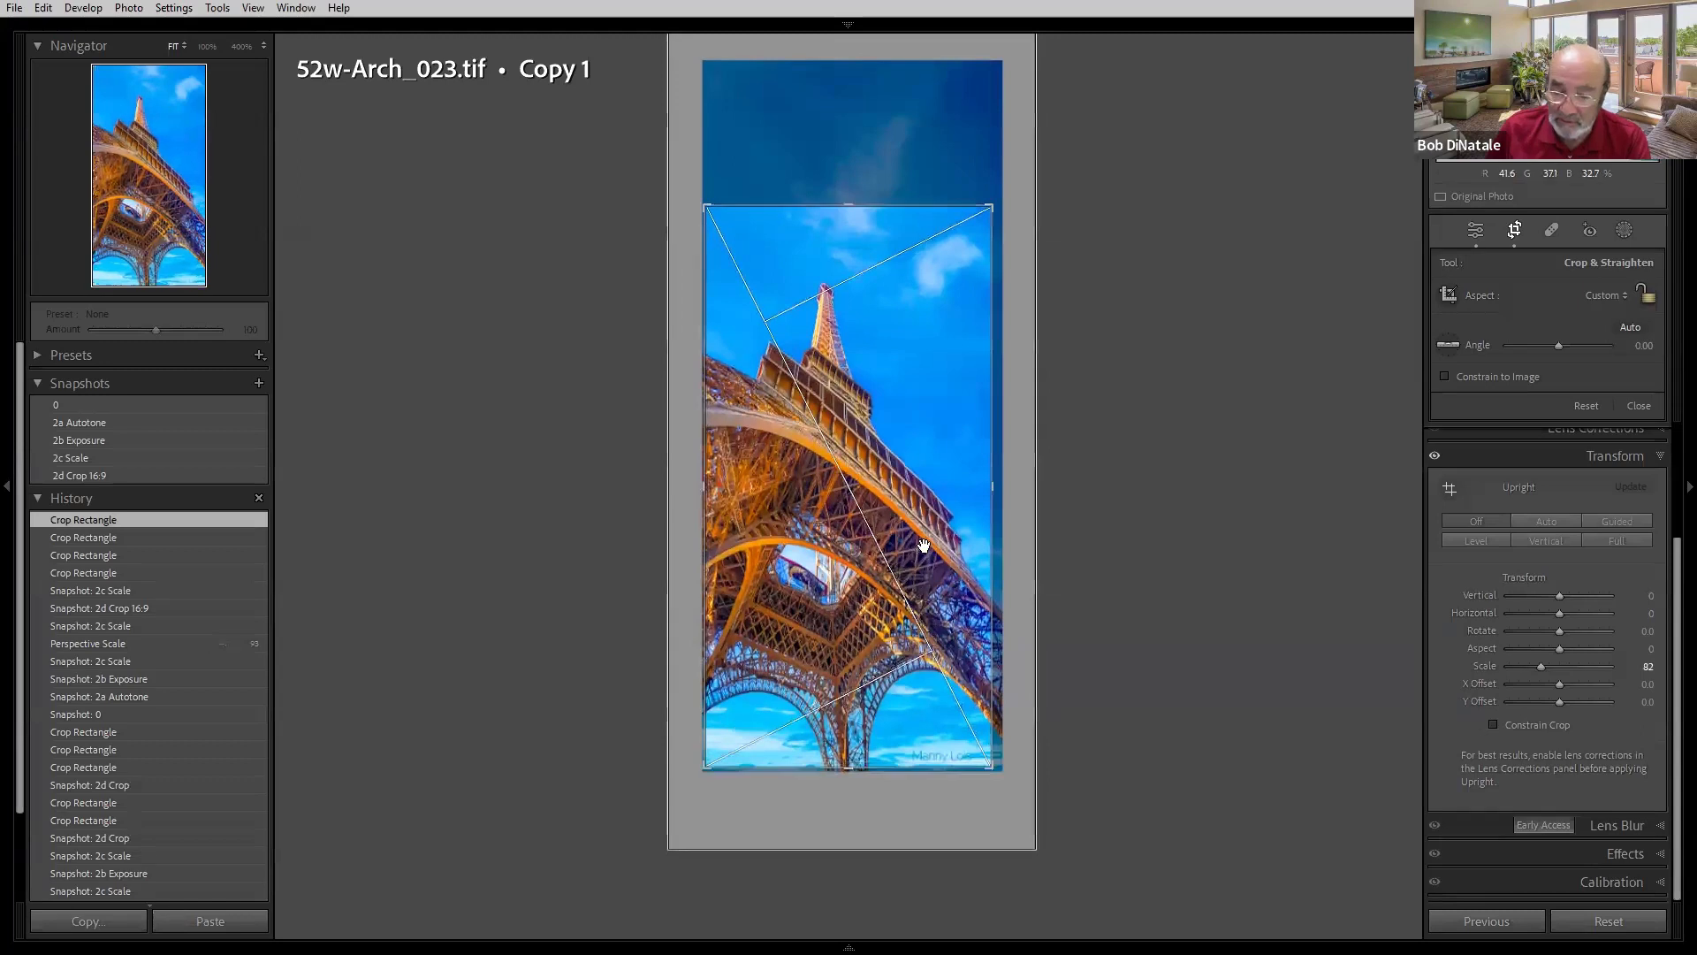
{"action": "left_click_drag", "start_coordinate": [995, 486], "coordinate": [998, 485]}
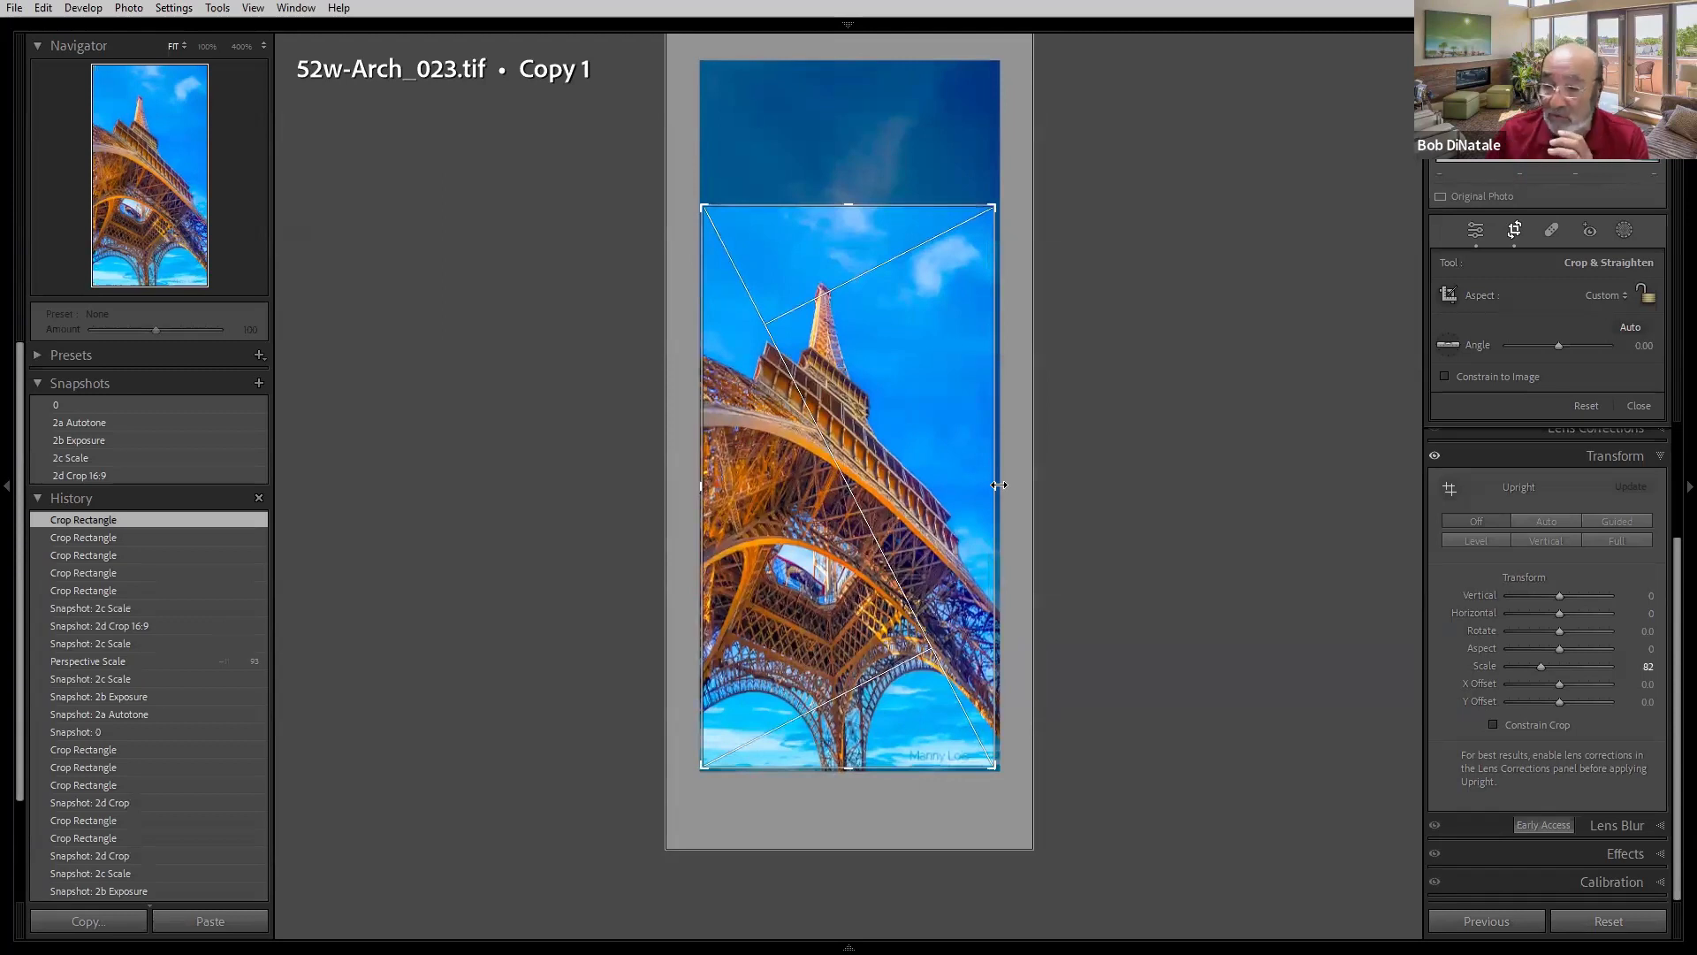
{"action": "left_click", "coordinate": [1627, 296]}
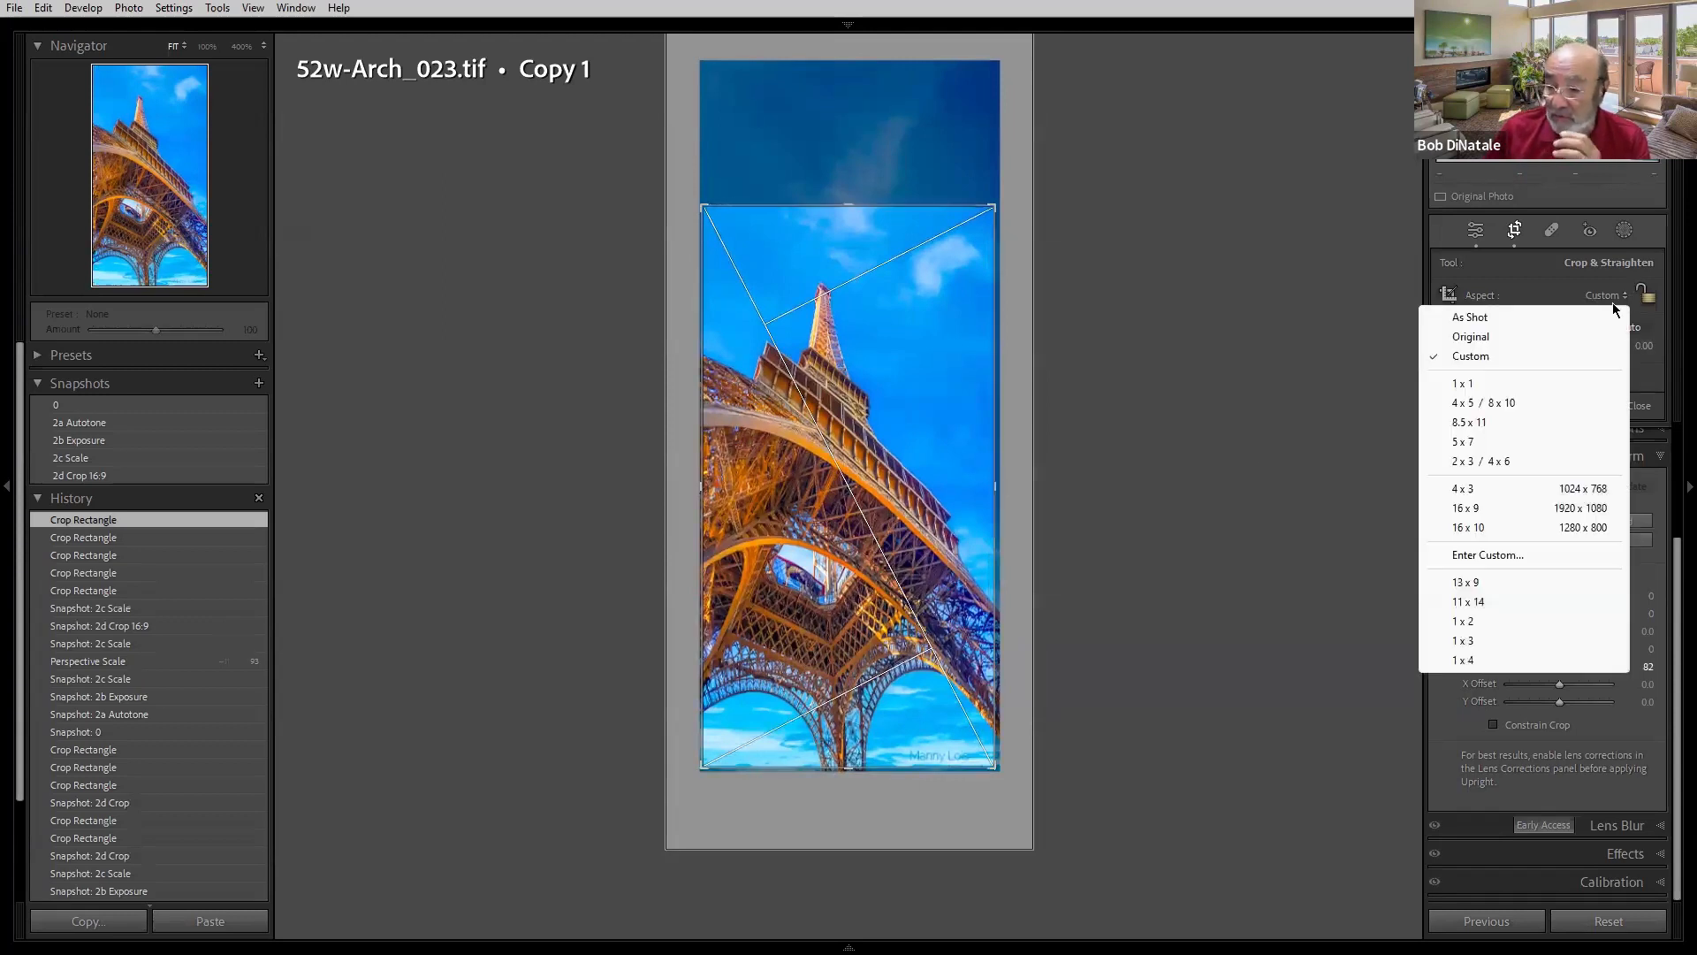
{"action": "left_click", "coordinate": [1460, 508]}
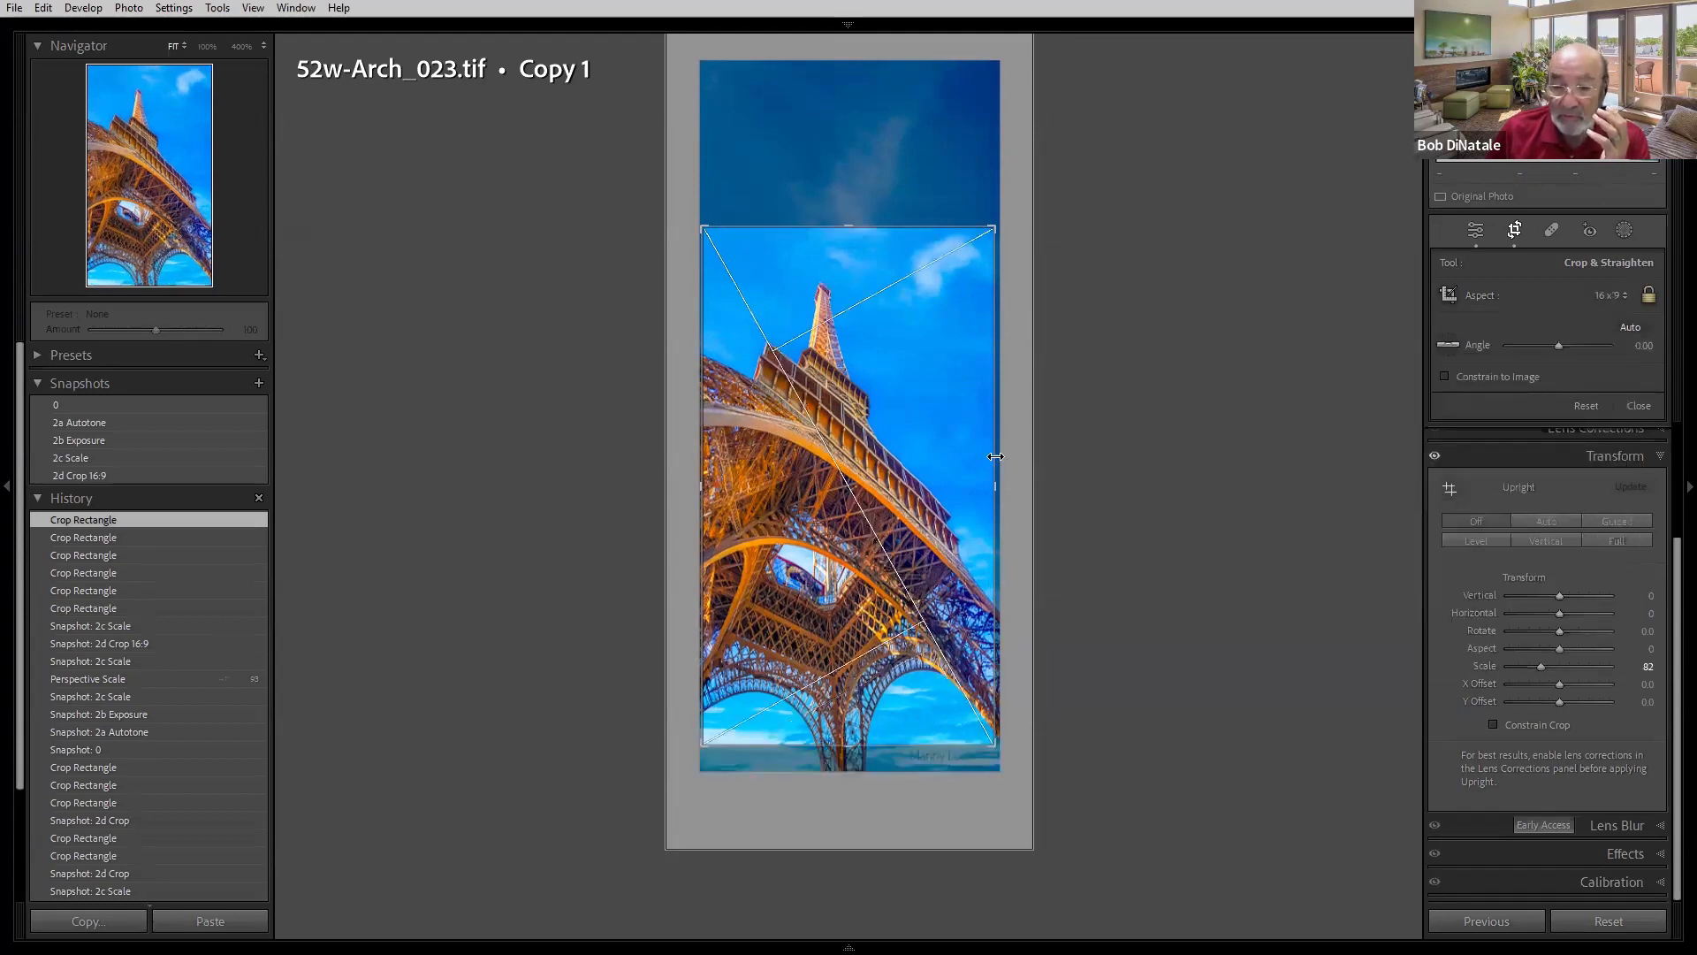
- Compare the Eiffel Tower's 2c Scale and 2d Crop 16:9 snapshots and leave the Crop tool on 2d Crop 16:9
{"action": "left_click_drag", "start_coordinate": [897, 443], "coordinate": [897, 422]}
{"action": "left_click", "coordinate": [147, 456]}
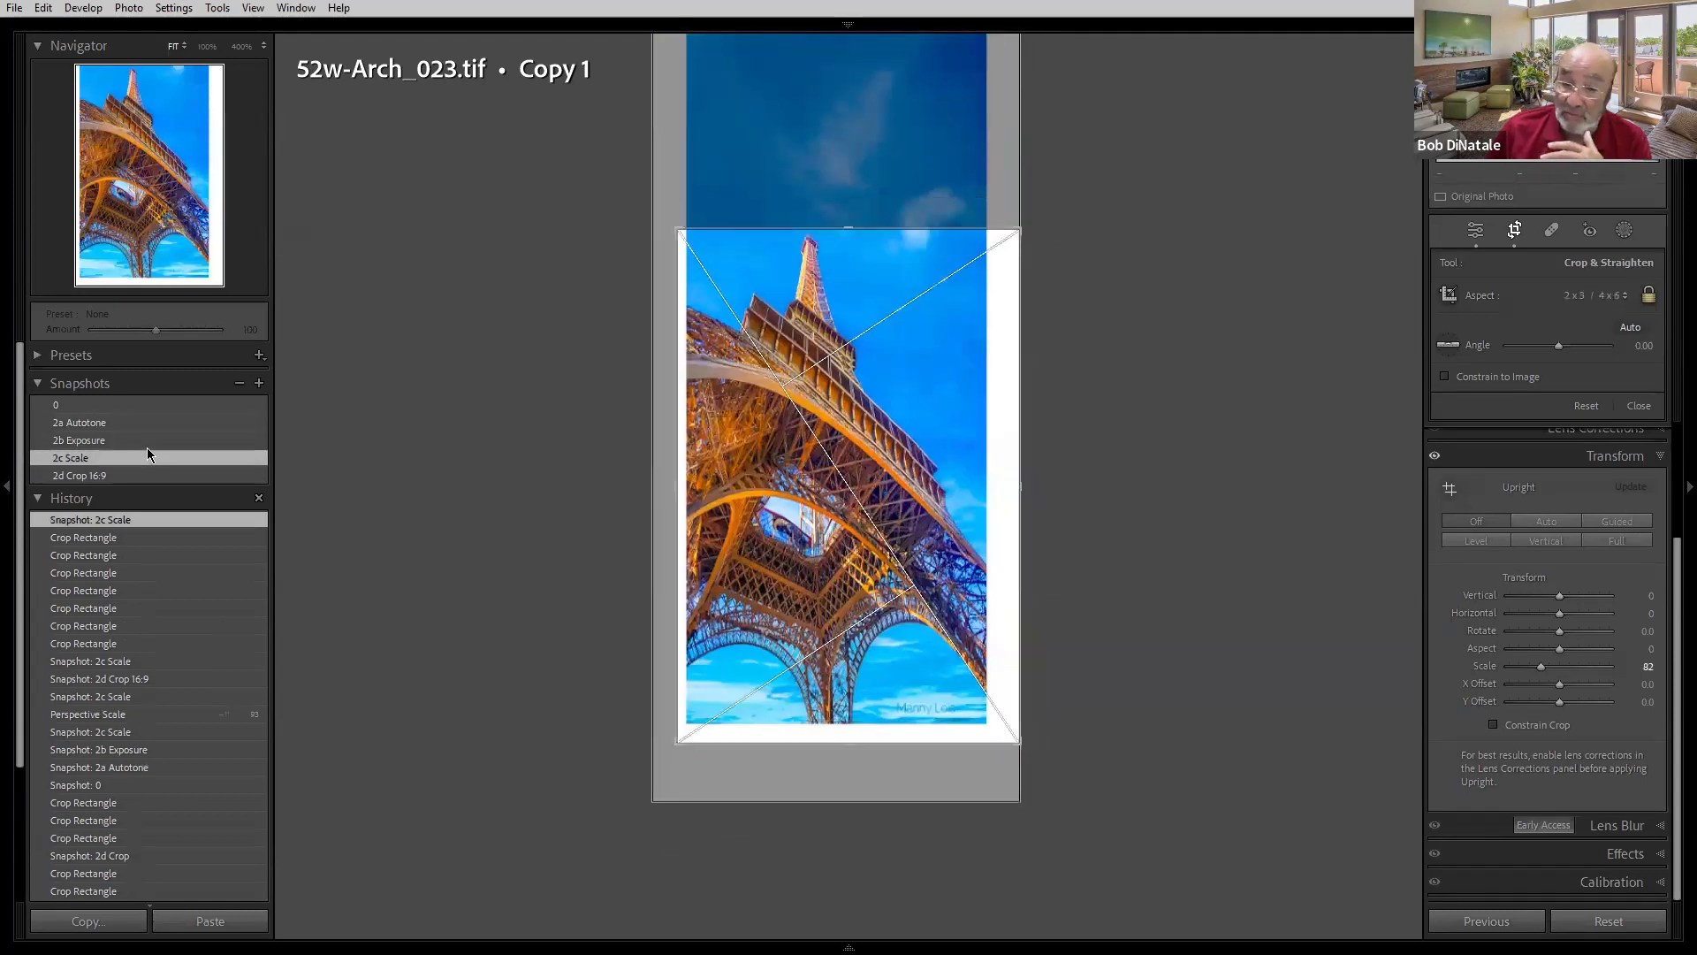
{"action": "left_click", "coordinate": [137, 478]}
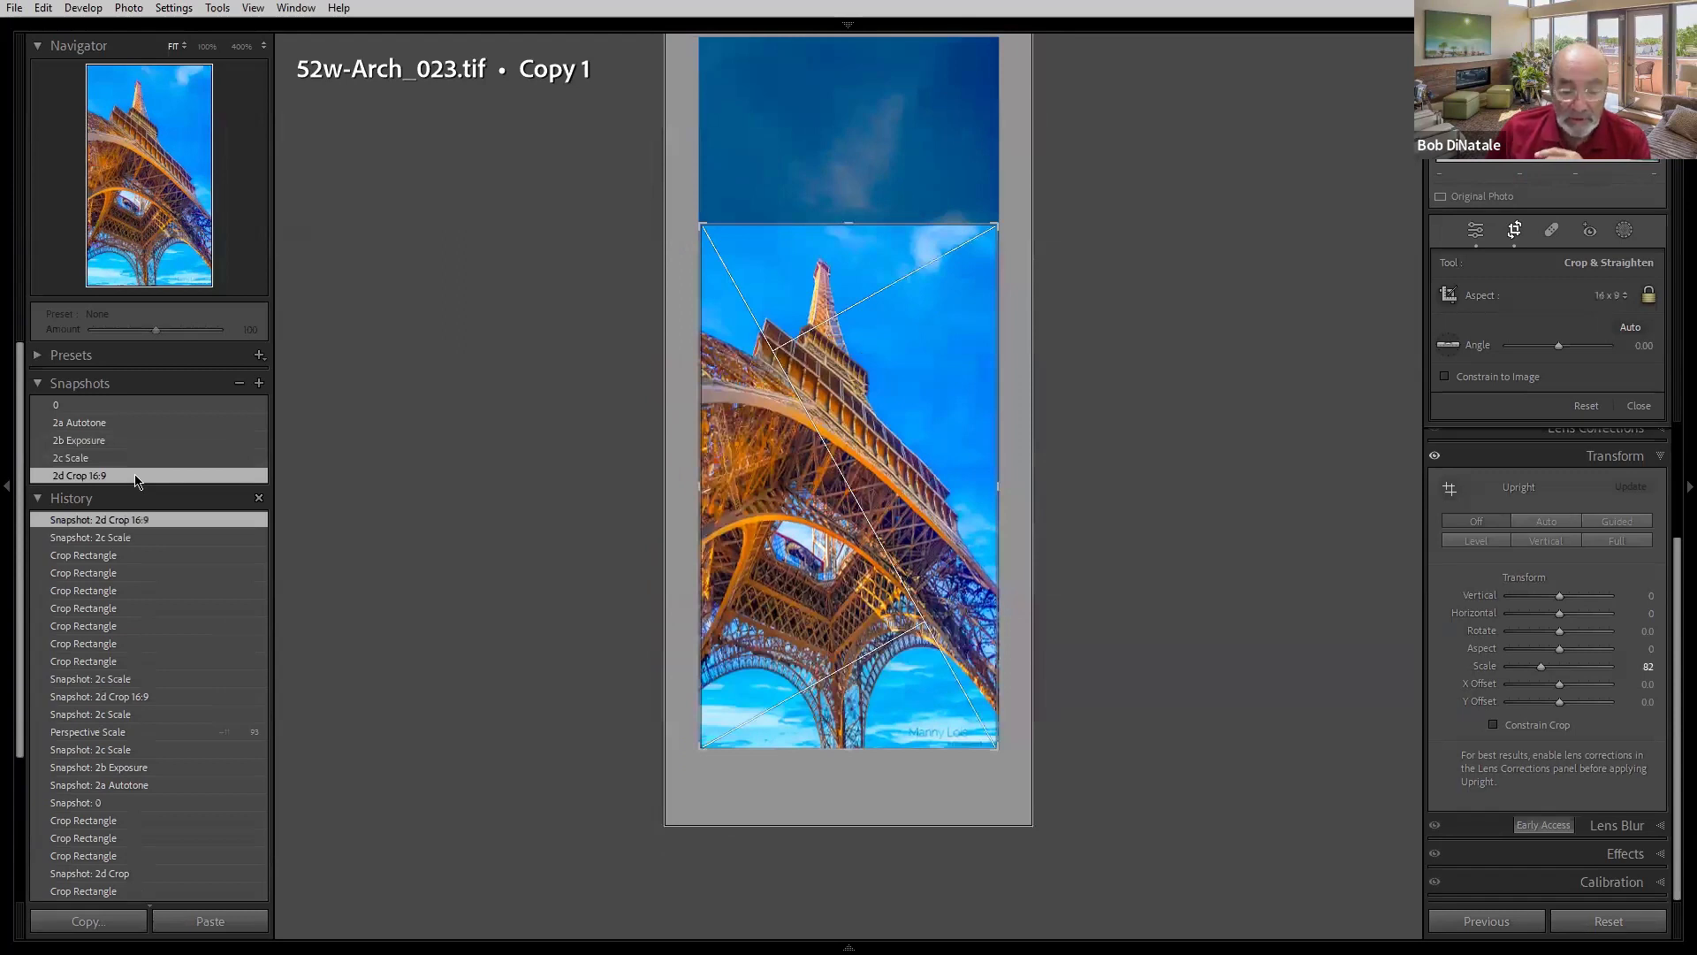
{"action": "key", "text": "r"}
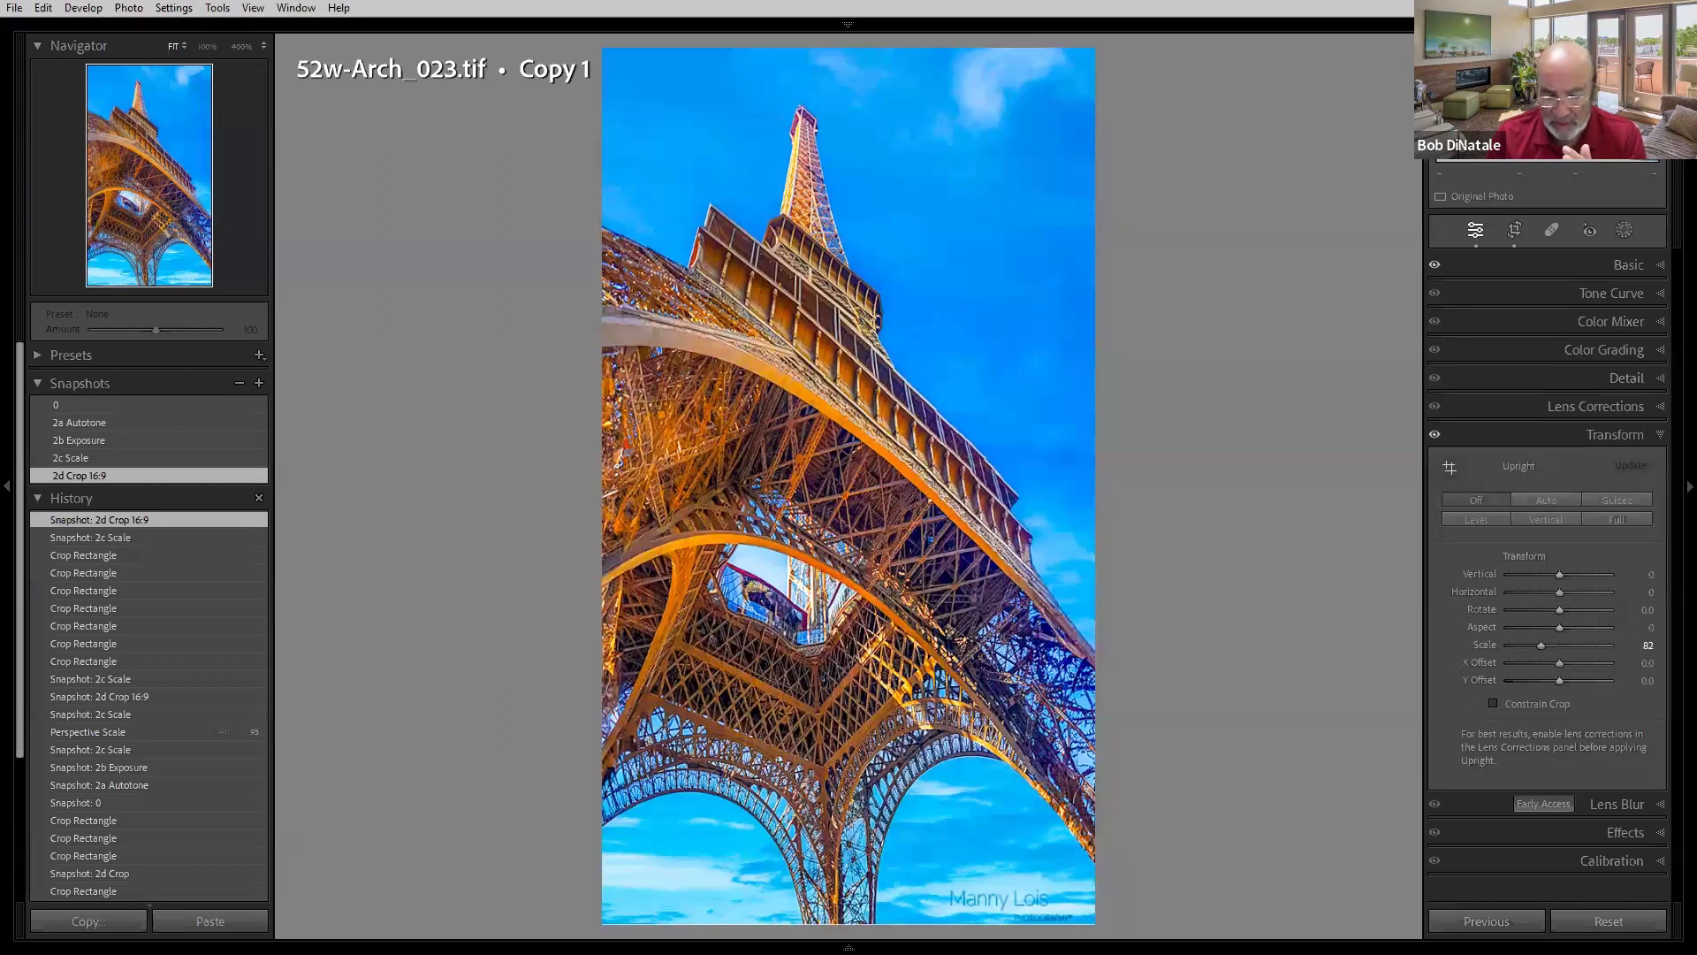
- Move to the lighthouse photo's Copy 2 and compare its 0, 2 Auto, 2a Exposure and 2b Crop snapshots
{"action": "key", "text": "Right"}
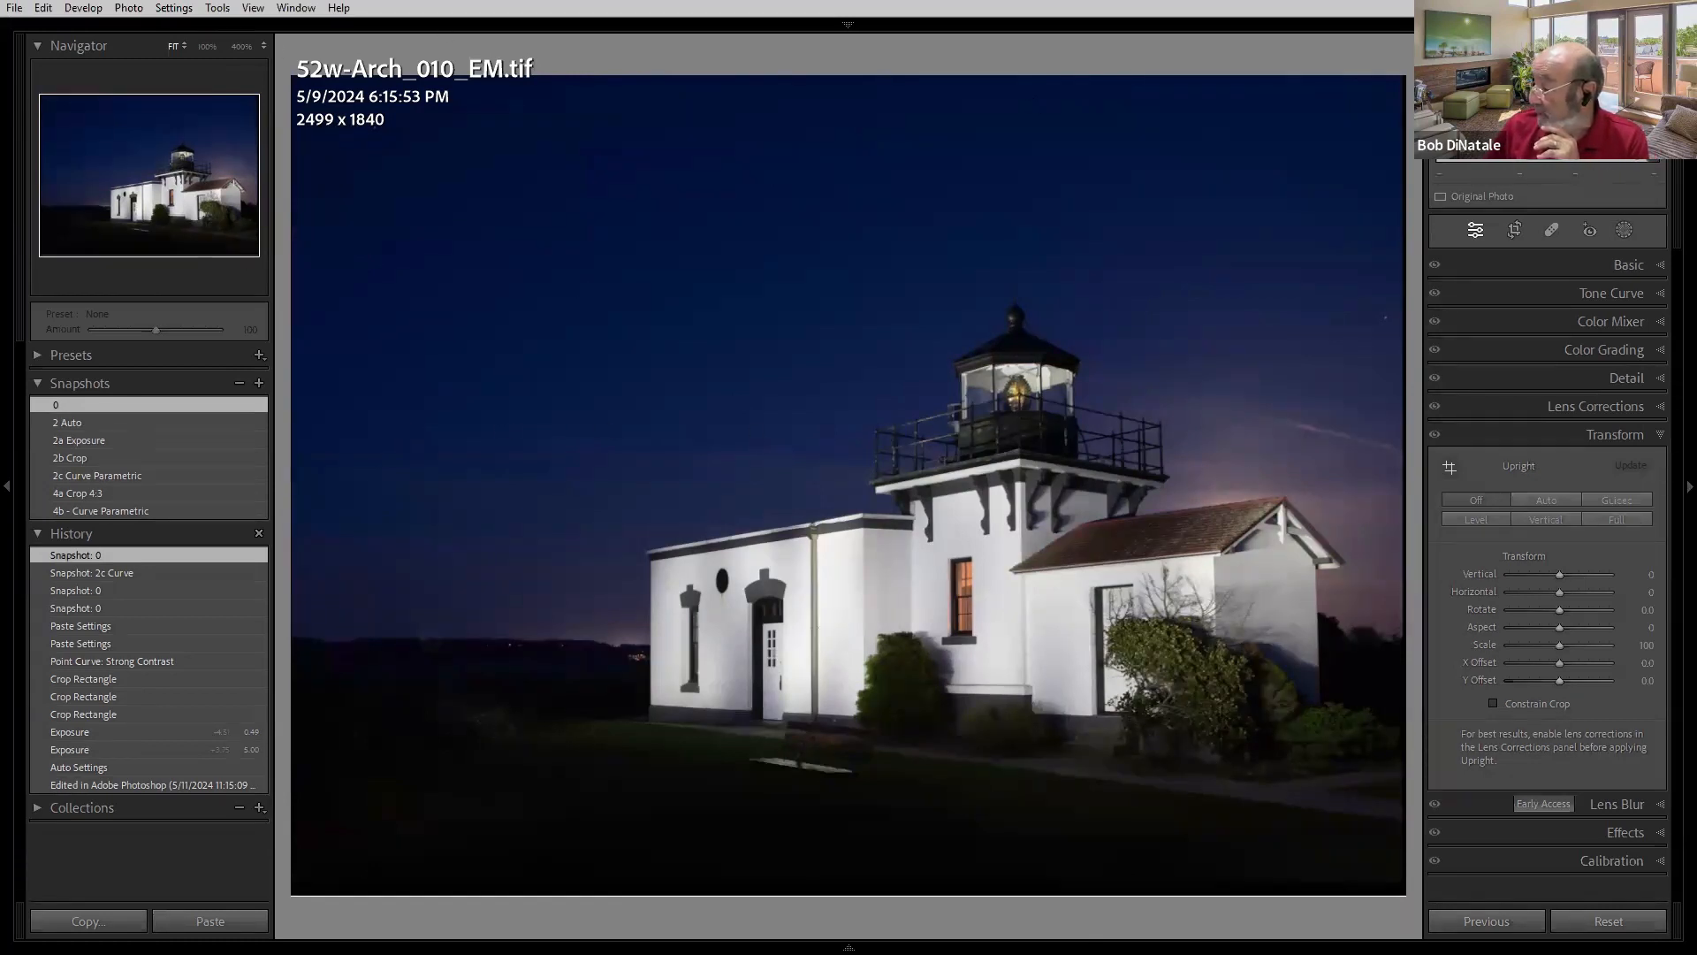
{"action": "key", "text": "Right"}
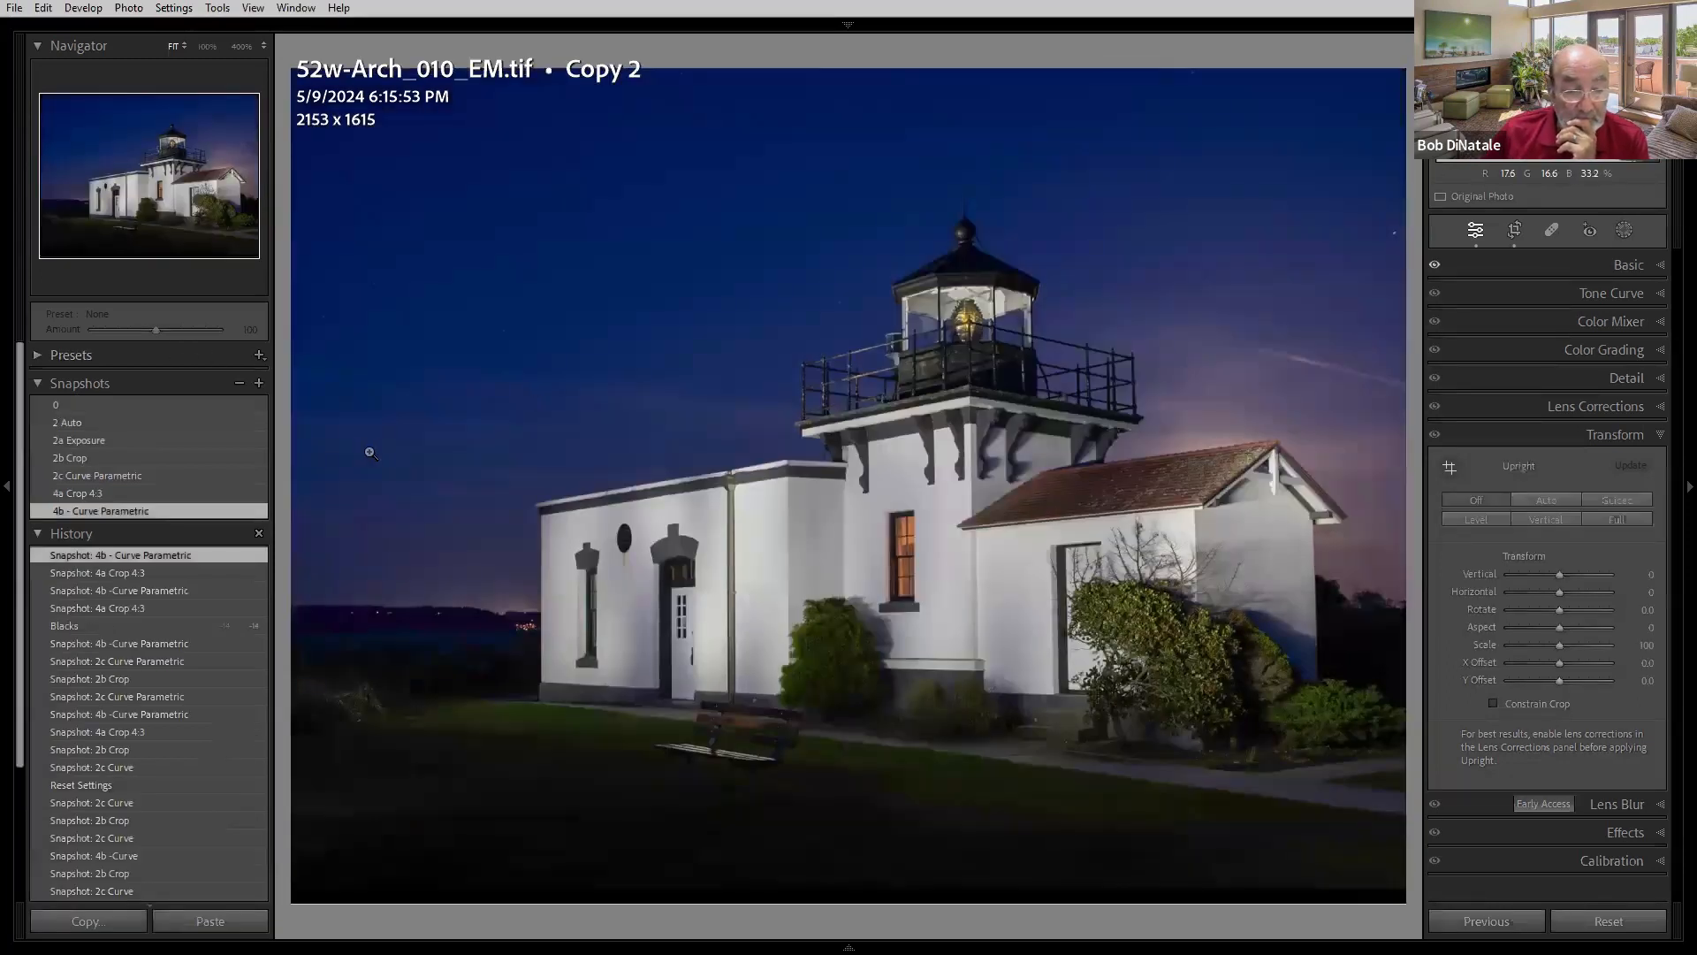
{"action": "left_click", "coordinate": [194, 404]}
{"action": "left_click", "coordinate": [183, 422]}
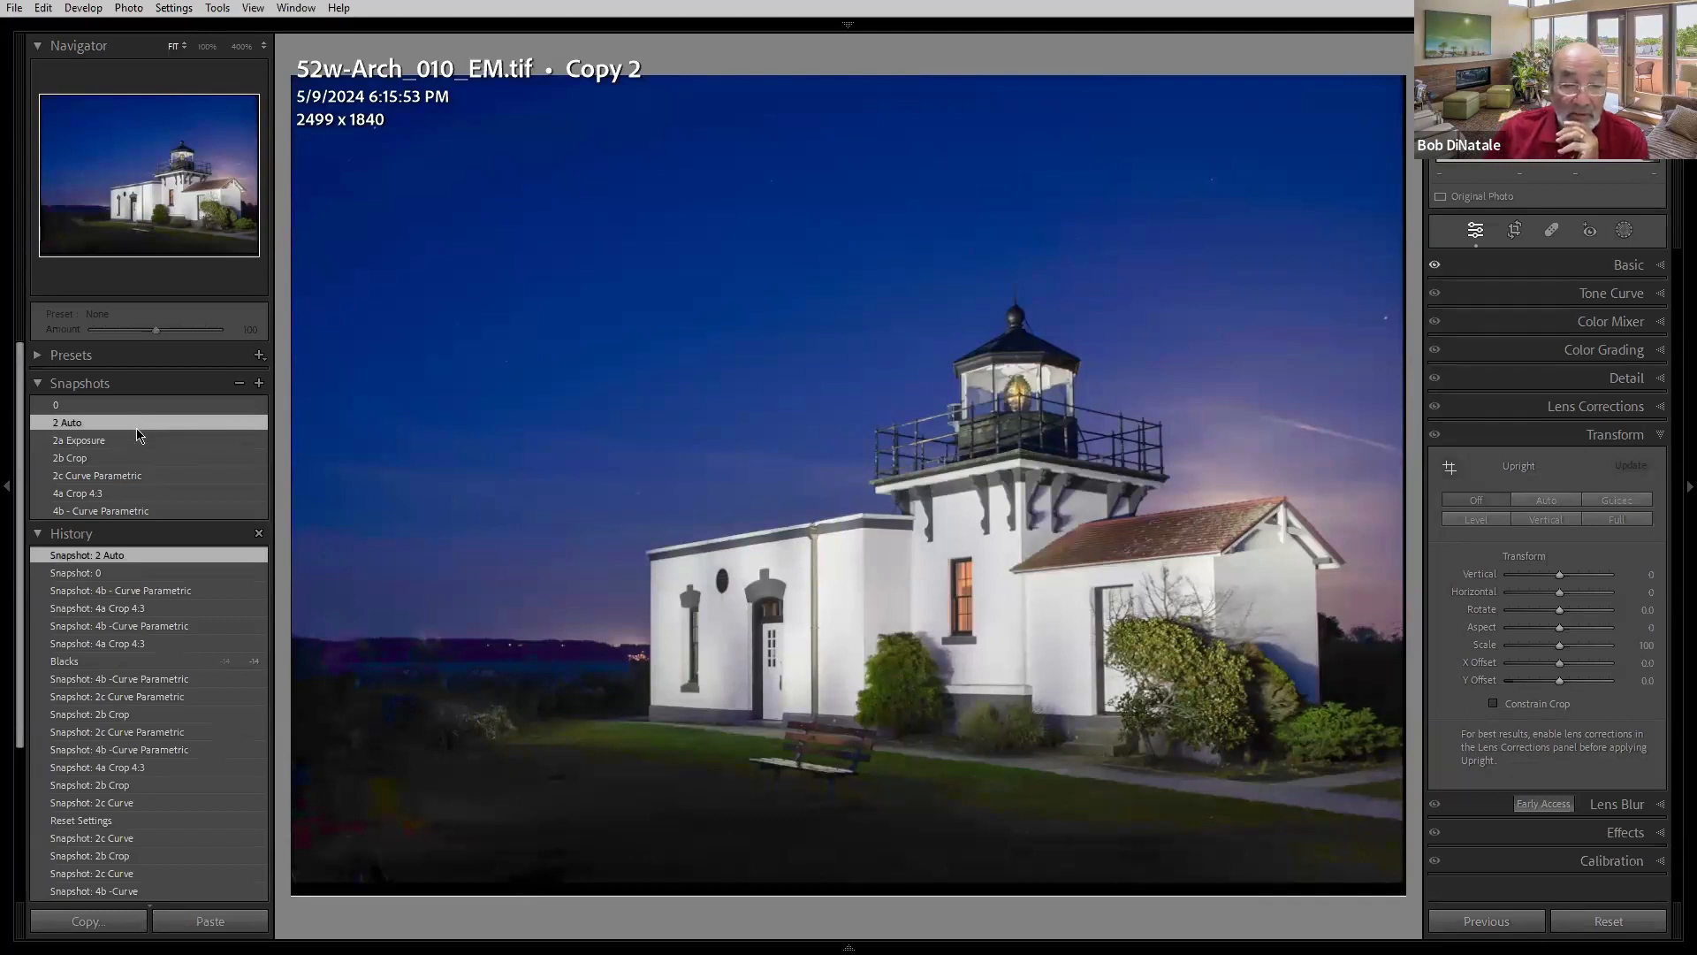
{"action": "left_click", "coordinate": [132, 444]}
{"action": "left_click", "coordinate": [132, 444]}
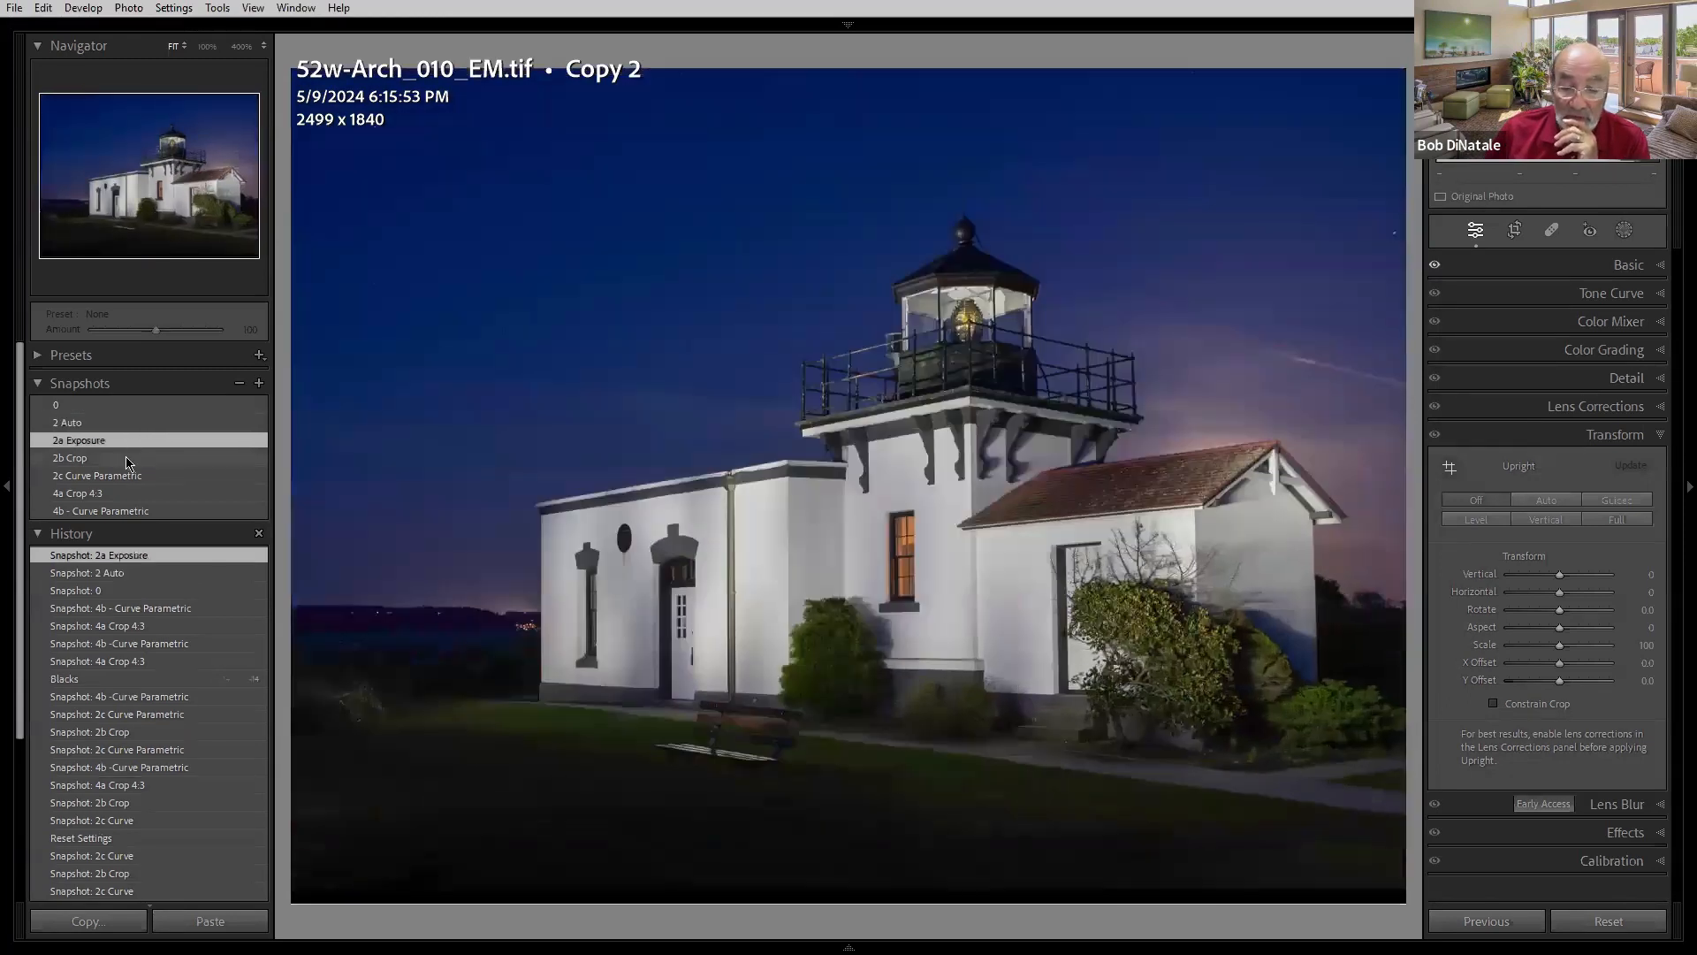
{"action": "left_click", "coordinate": [129, 460]}
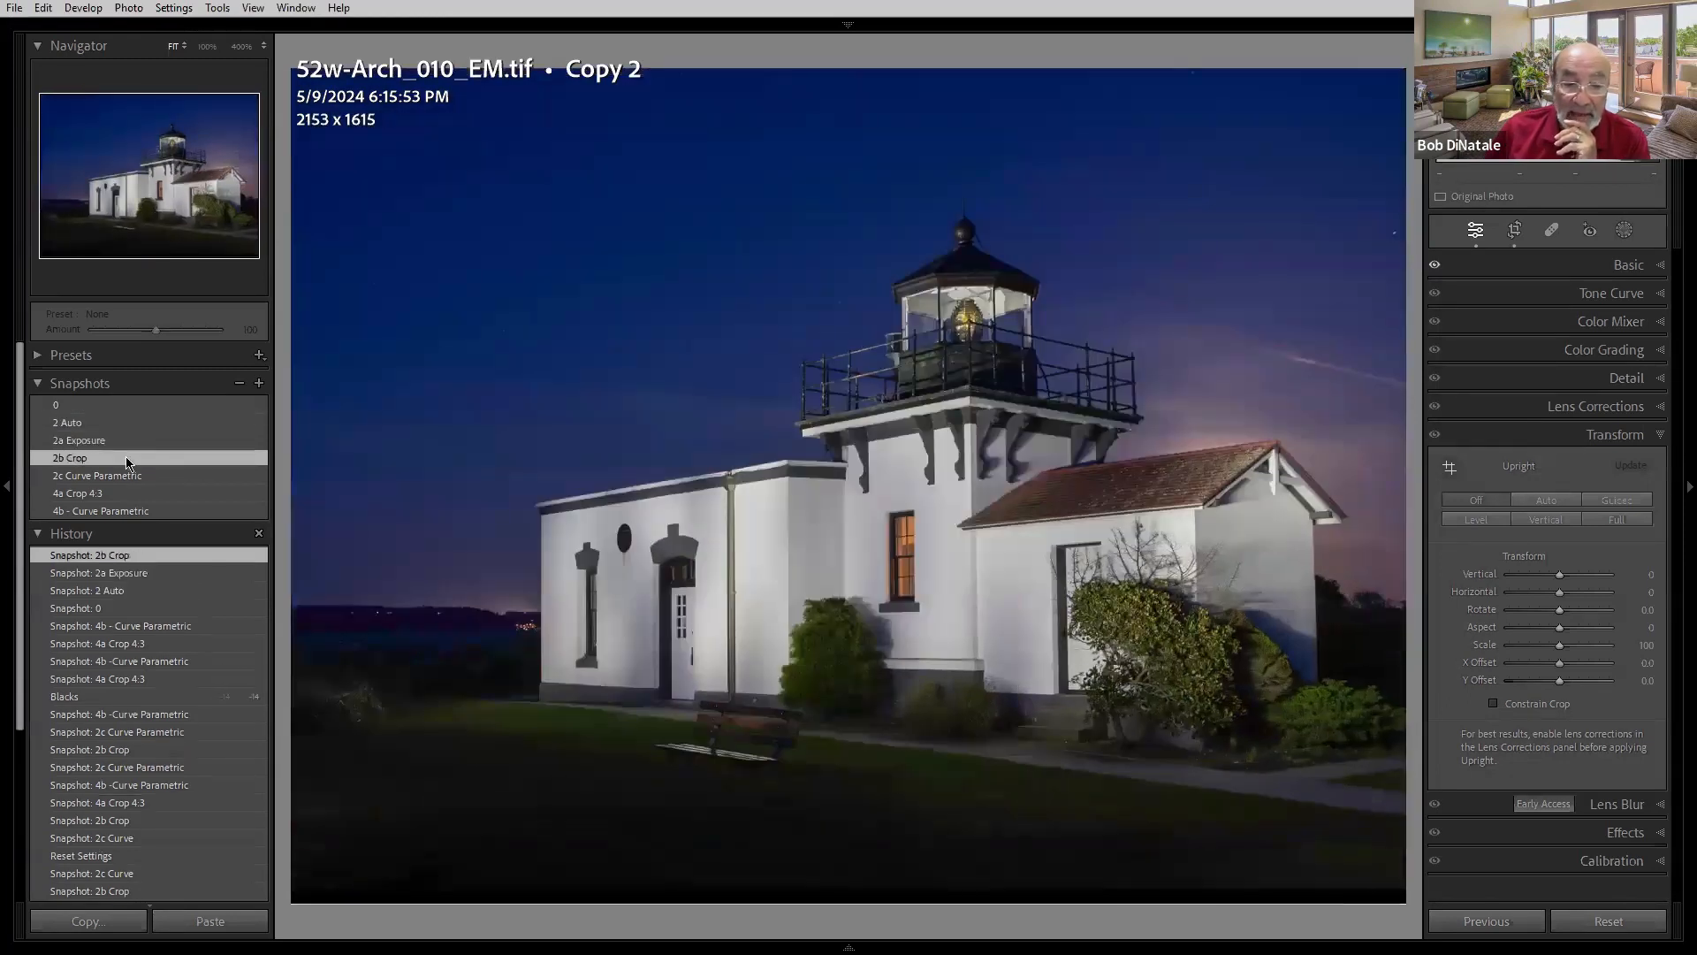
{"action": "left_click", "coordinate": [122, 442]}
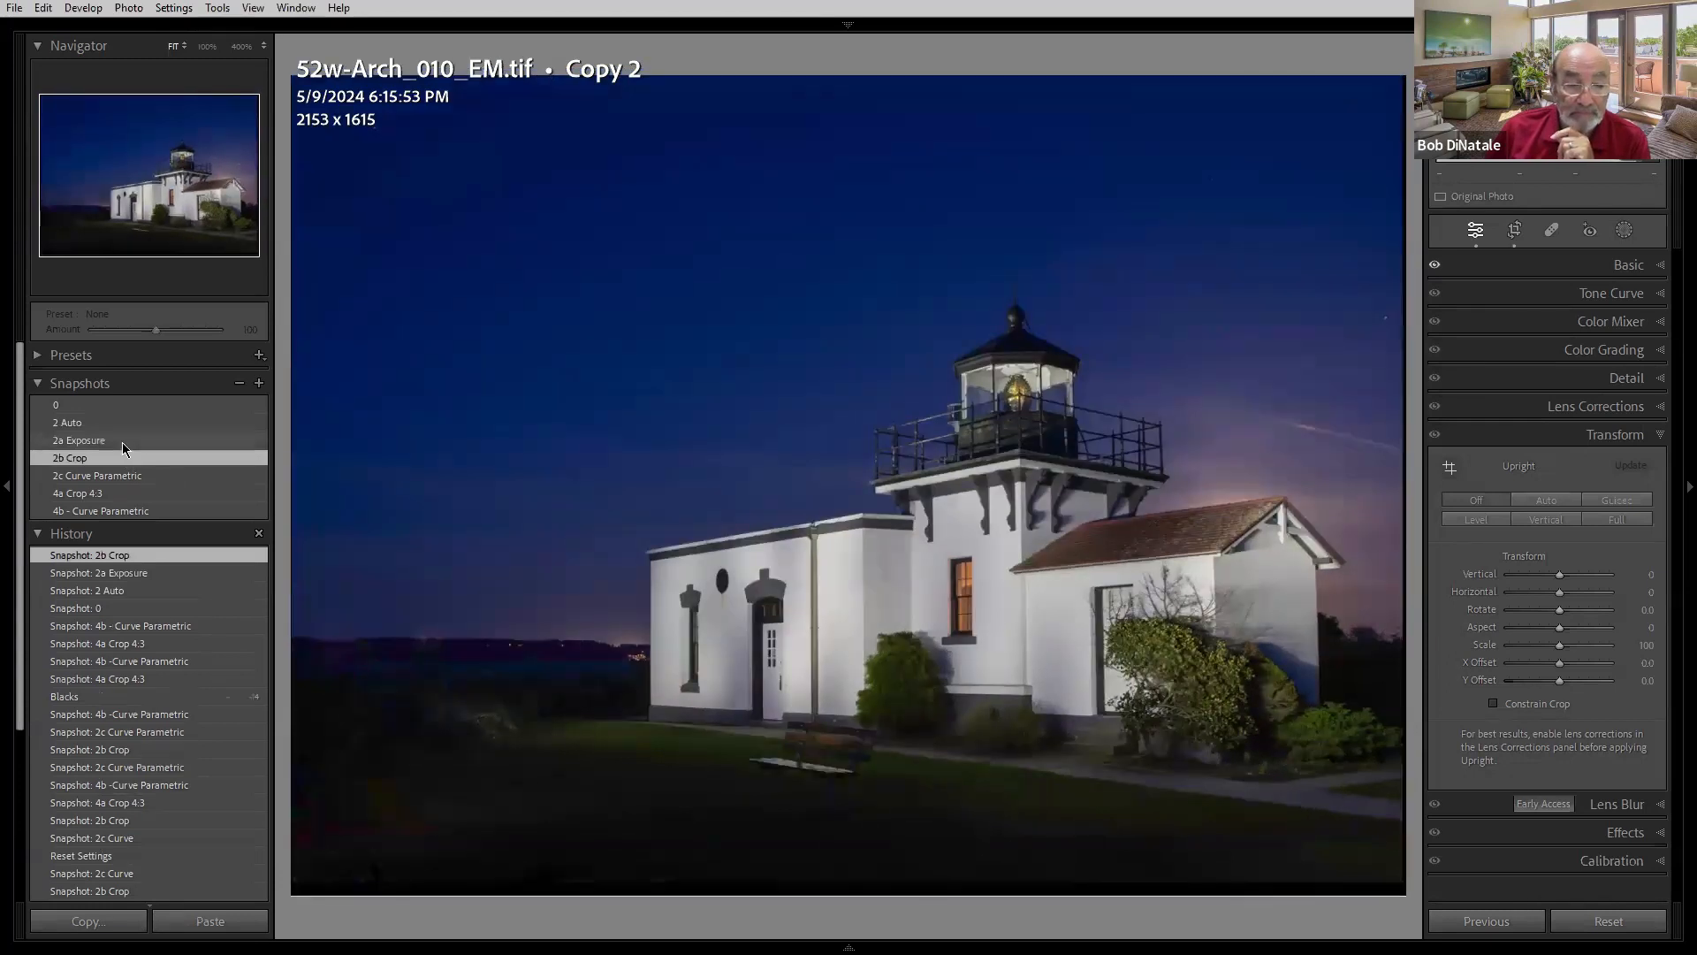
{"action": "left_click", "coordinate": [123, 457]}
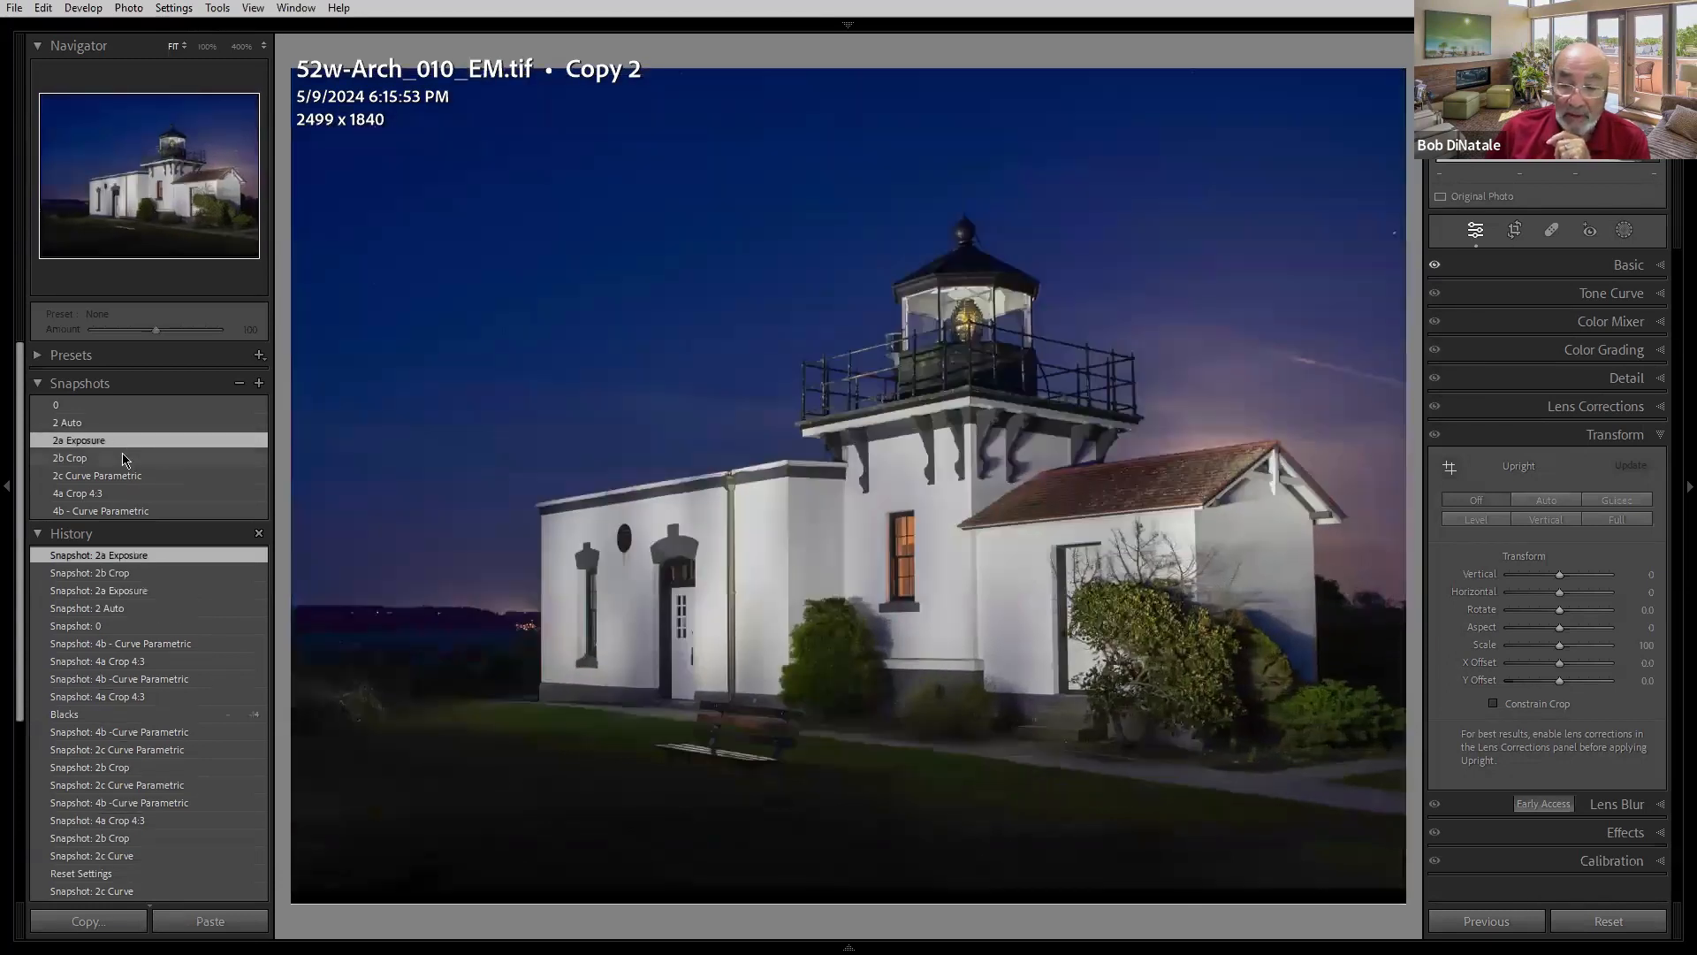
- Open the Crop tool on the lighthouse photo and set the aspect ratio to 2 x 3 / 4 x 6
{"action": "left_click", "coordinate": [1515, 231]}
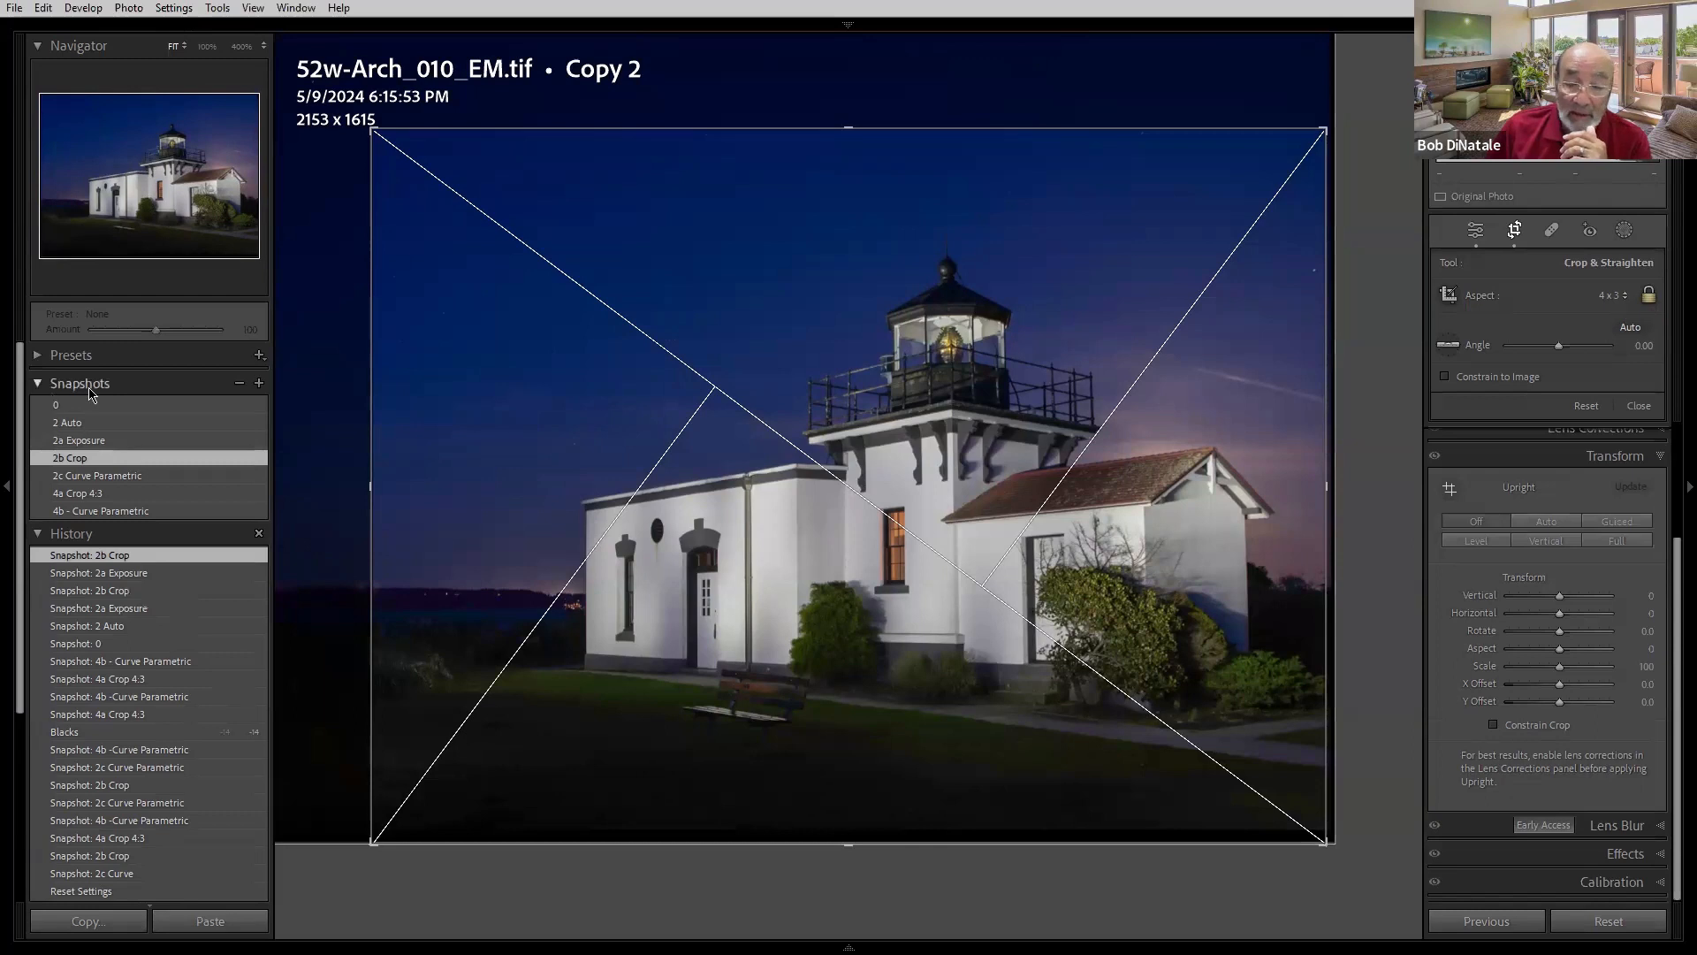
{"action": "left_click", "coordinate": [1628, 296]}
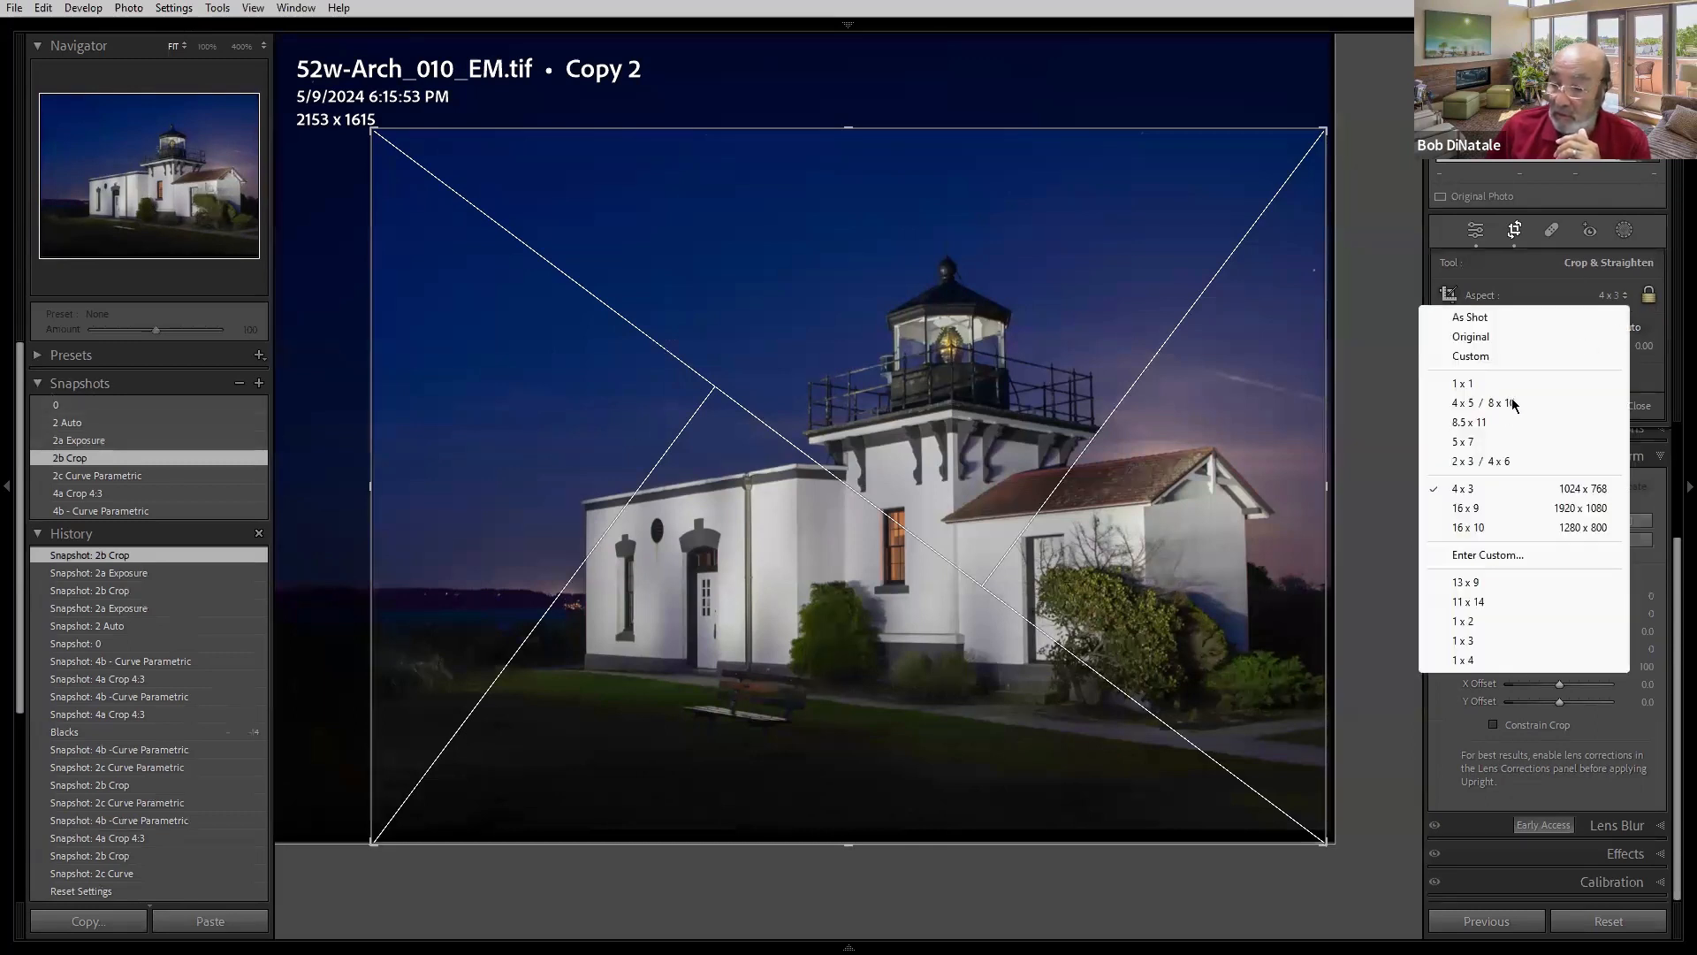
{"action": "left_click", "coordinate": [1469, 461]}
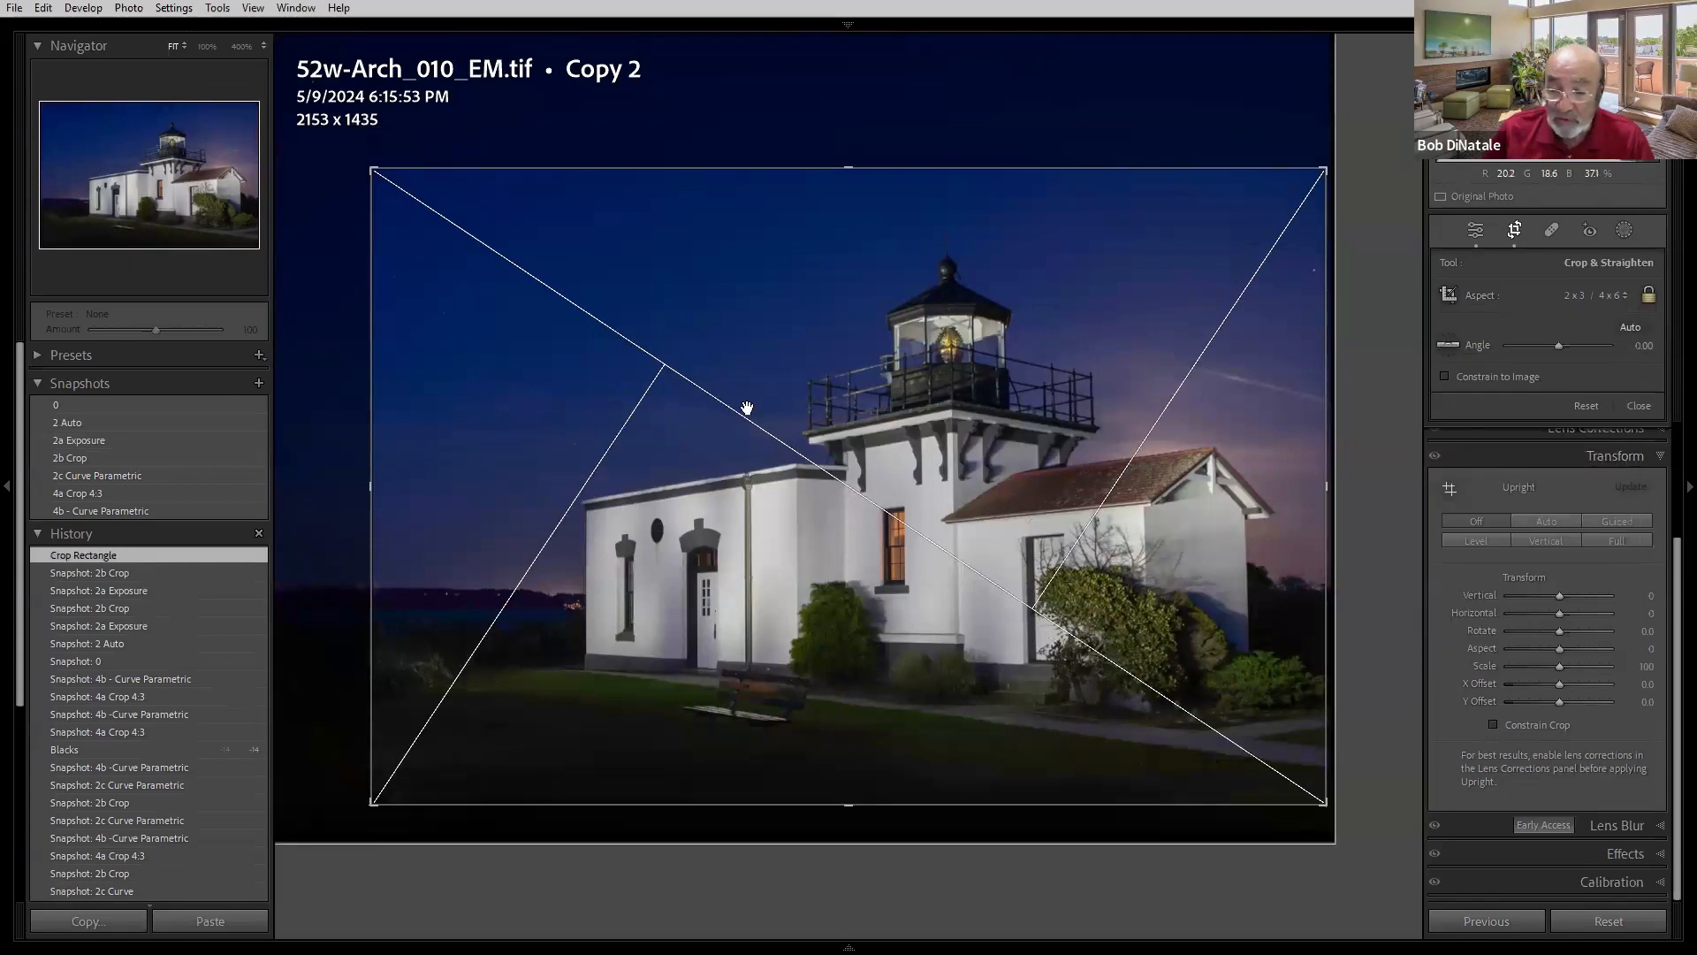
{"action": "key", "text": "l"}
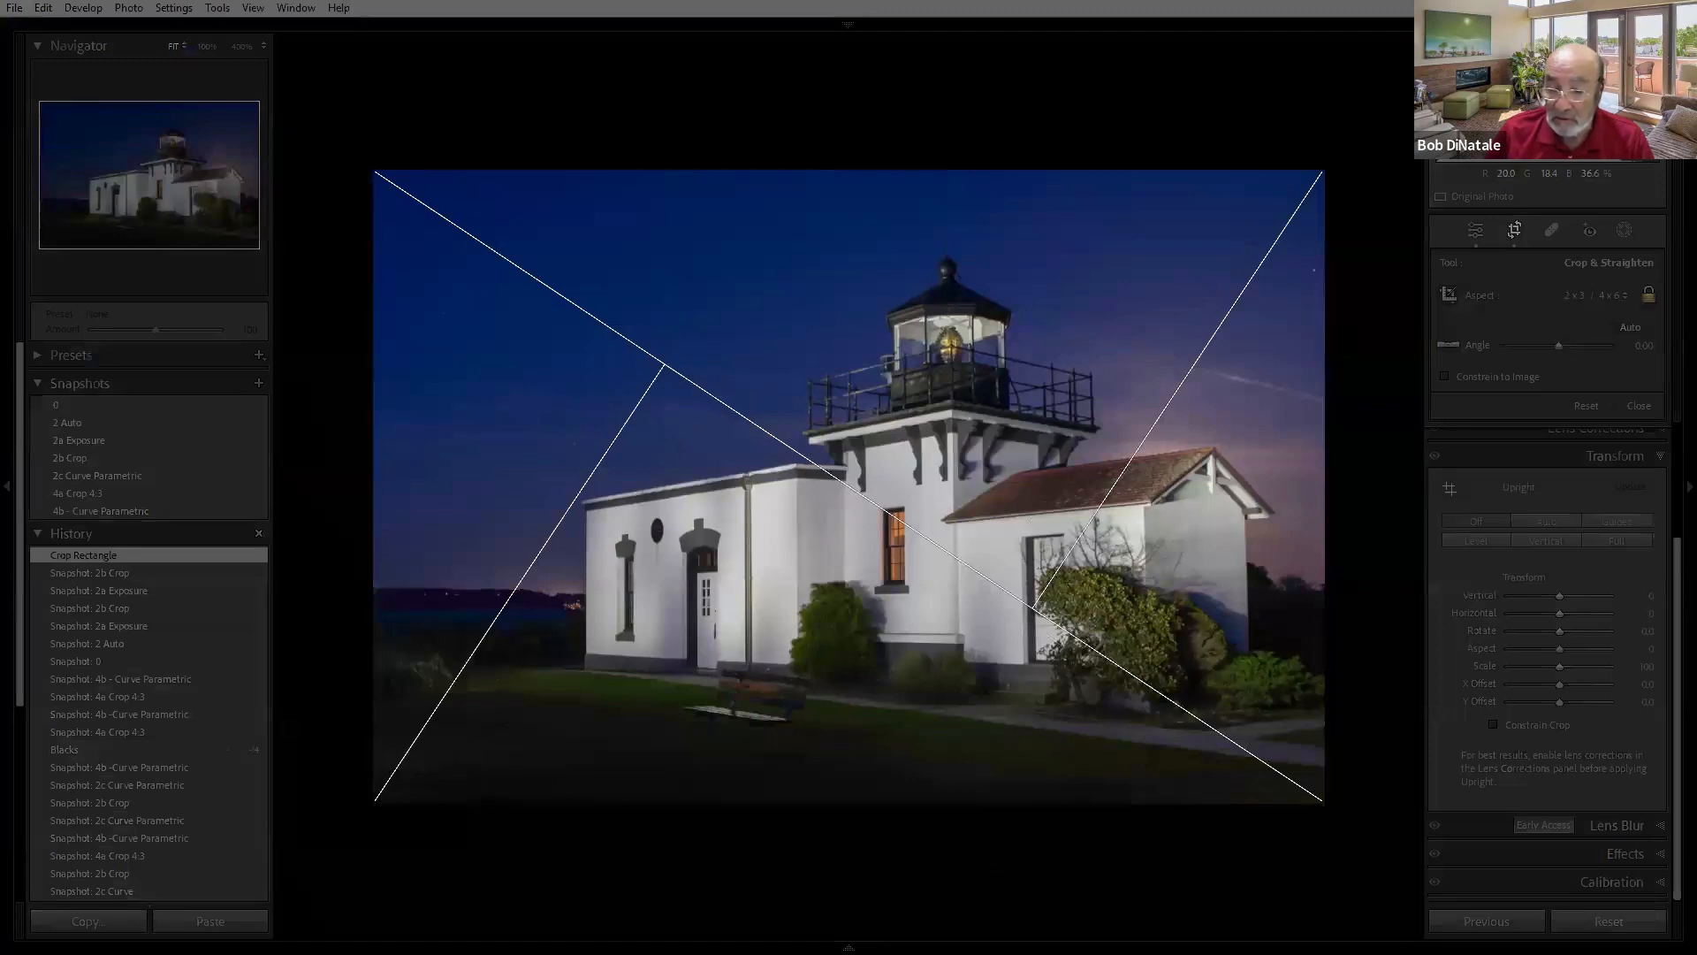
{"action": "key", "text": "l"}
{"action": "key", "text": "l"}
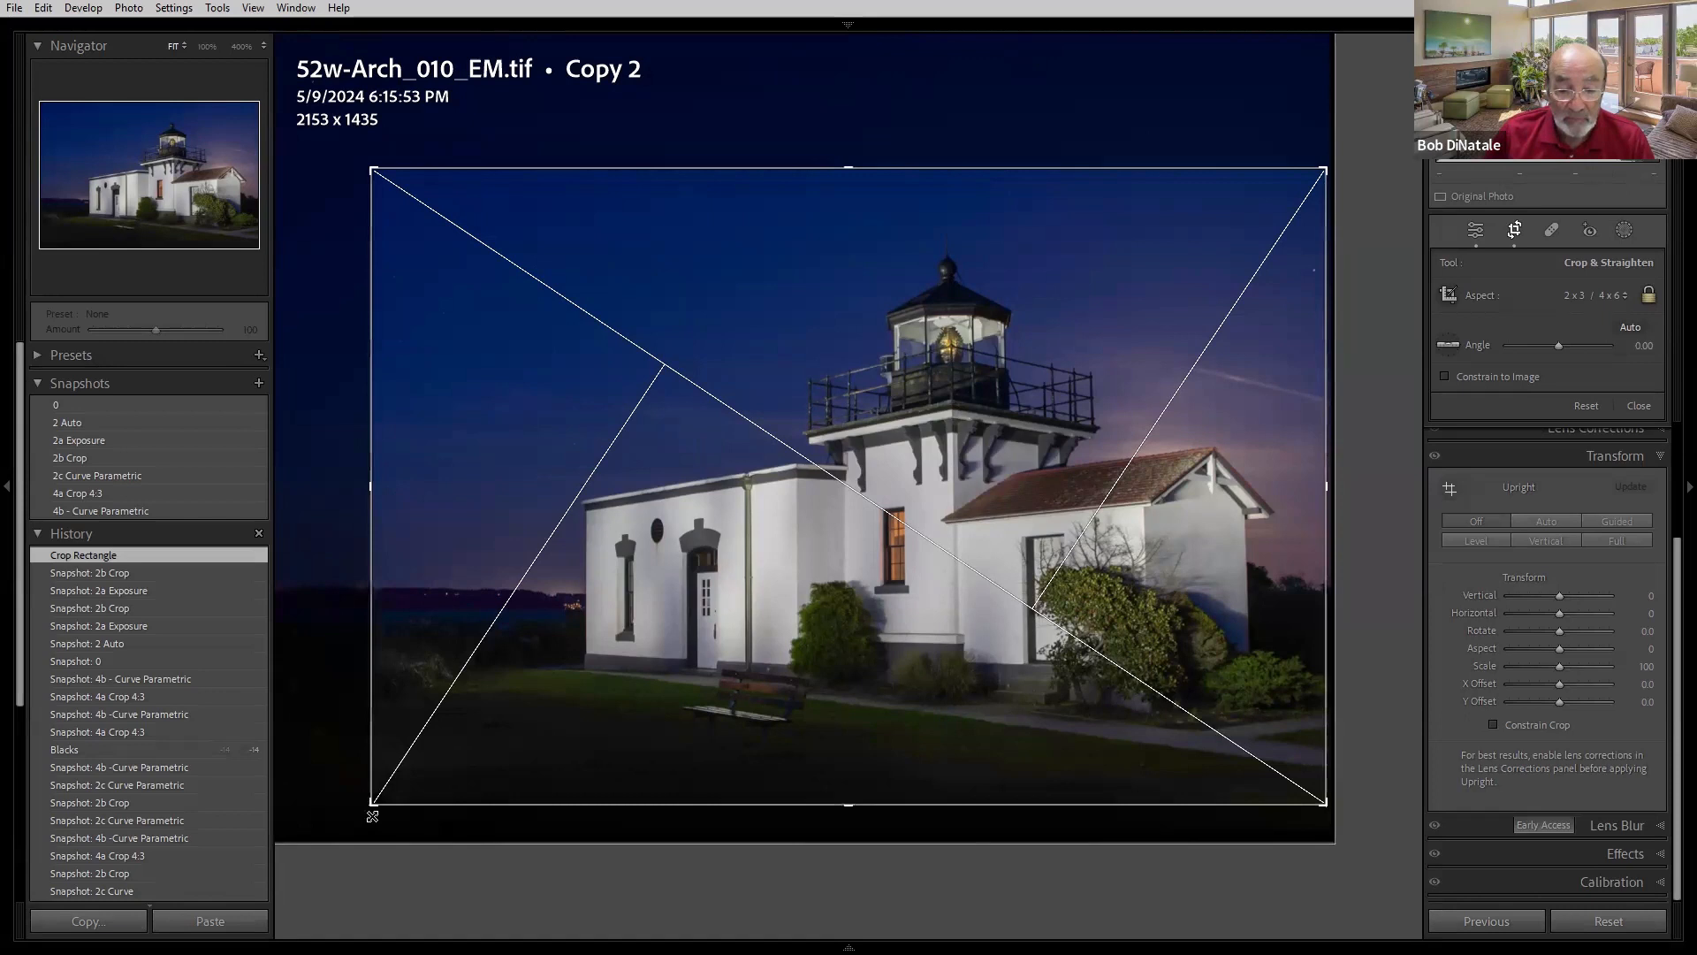
- Enlarge the 2 x 3 crop outward from its corners to about 2297 x 1531 pixels and apply it
{"action": "left_click_drag", "start_coordinate": [372, 803], "coordinate": [333, 808]}
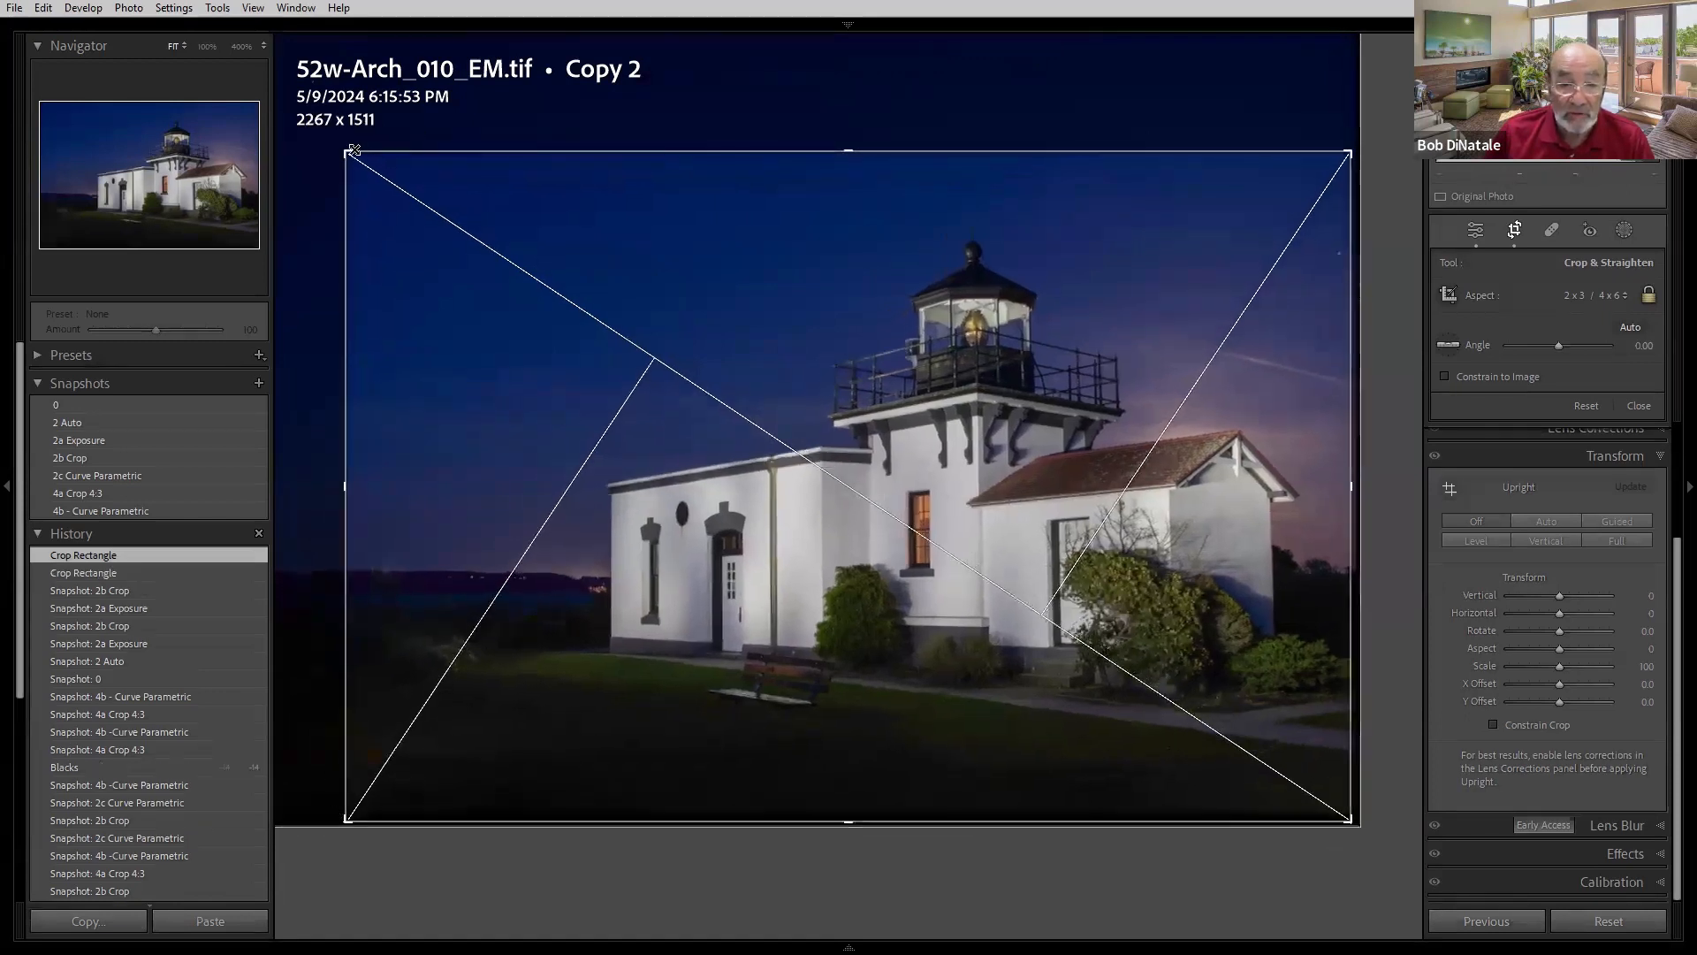
{"action": "key", "text": "l"}
{"action": "left_click_drag", "start_coordinate": [346, 150], "coordinate": [341, 148]}
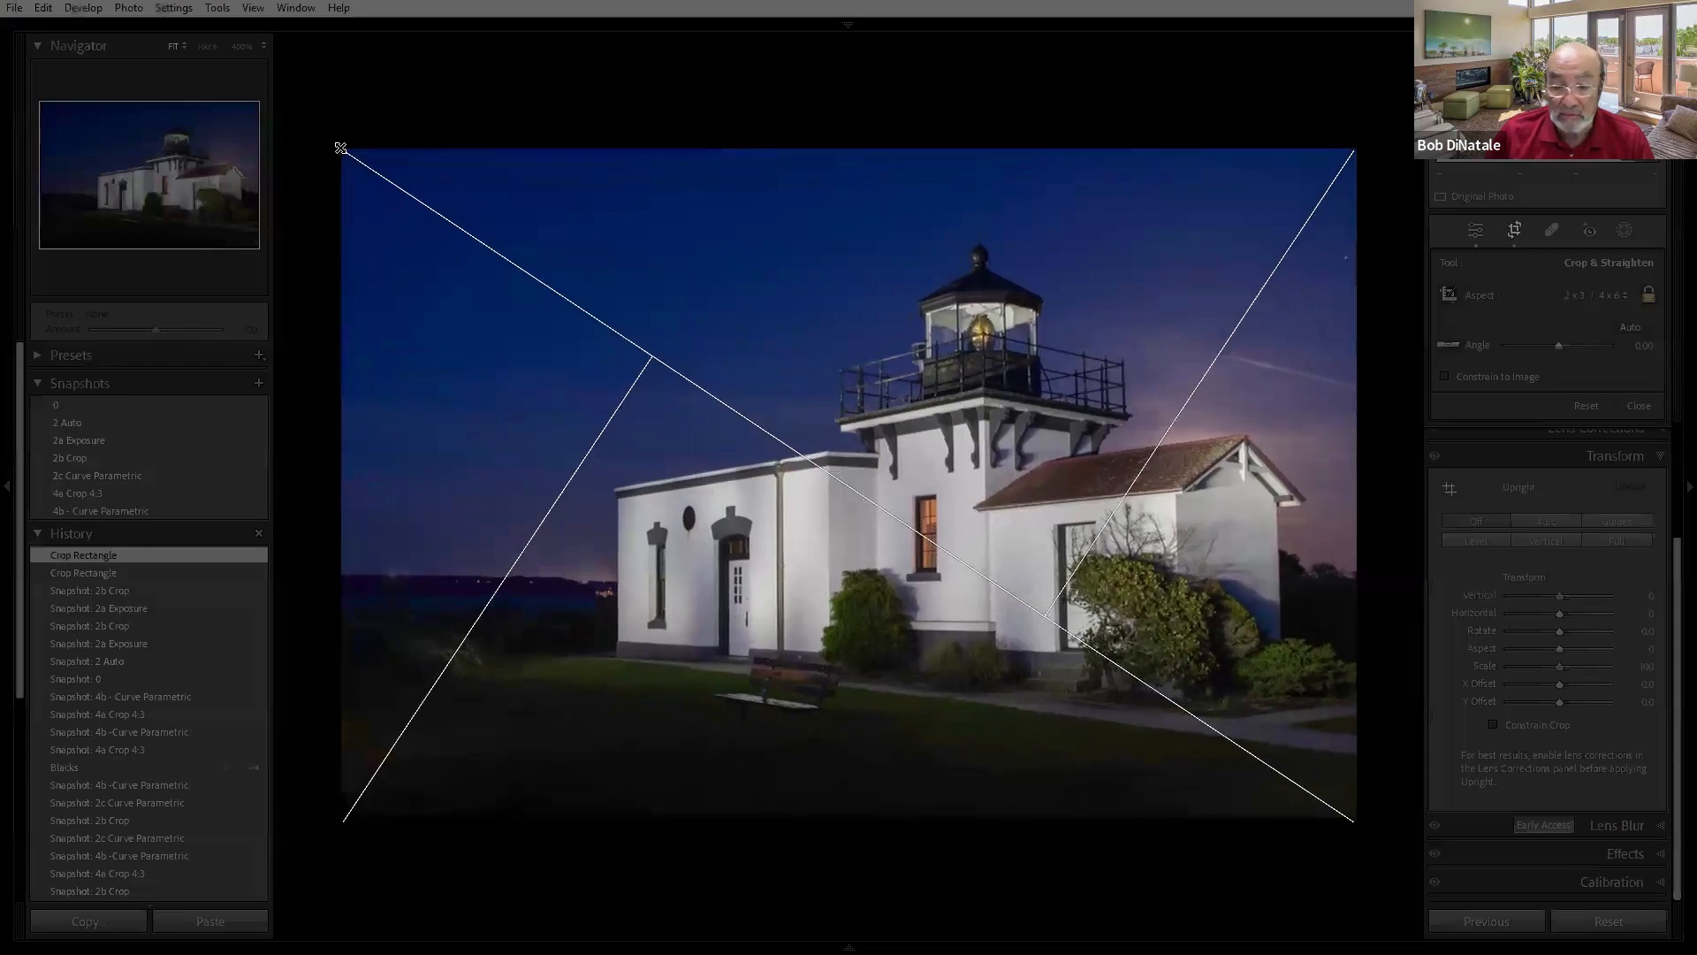
{"action": "key", "text": "Return"}
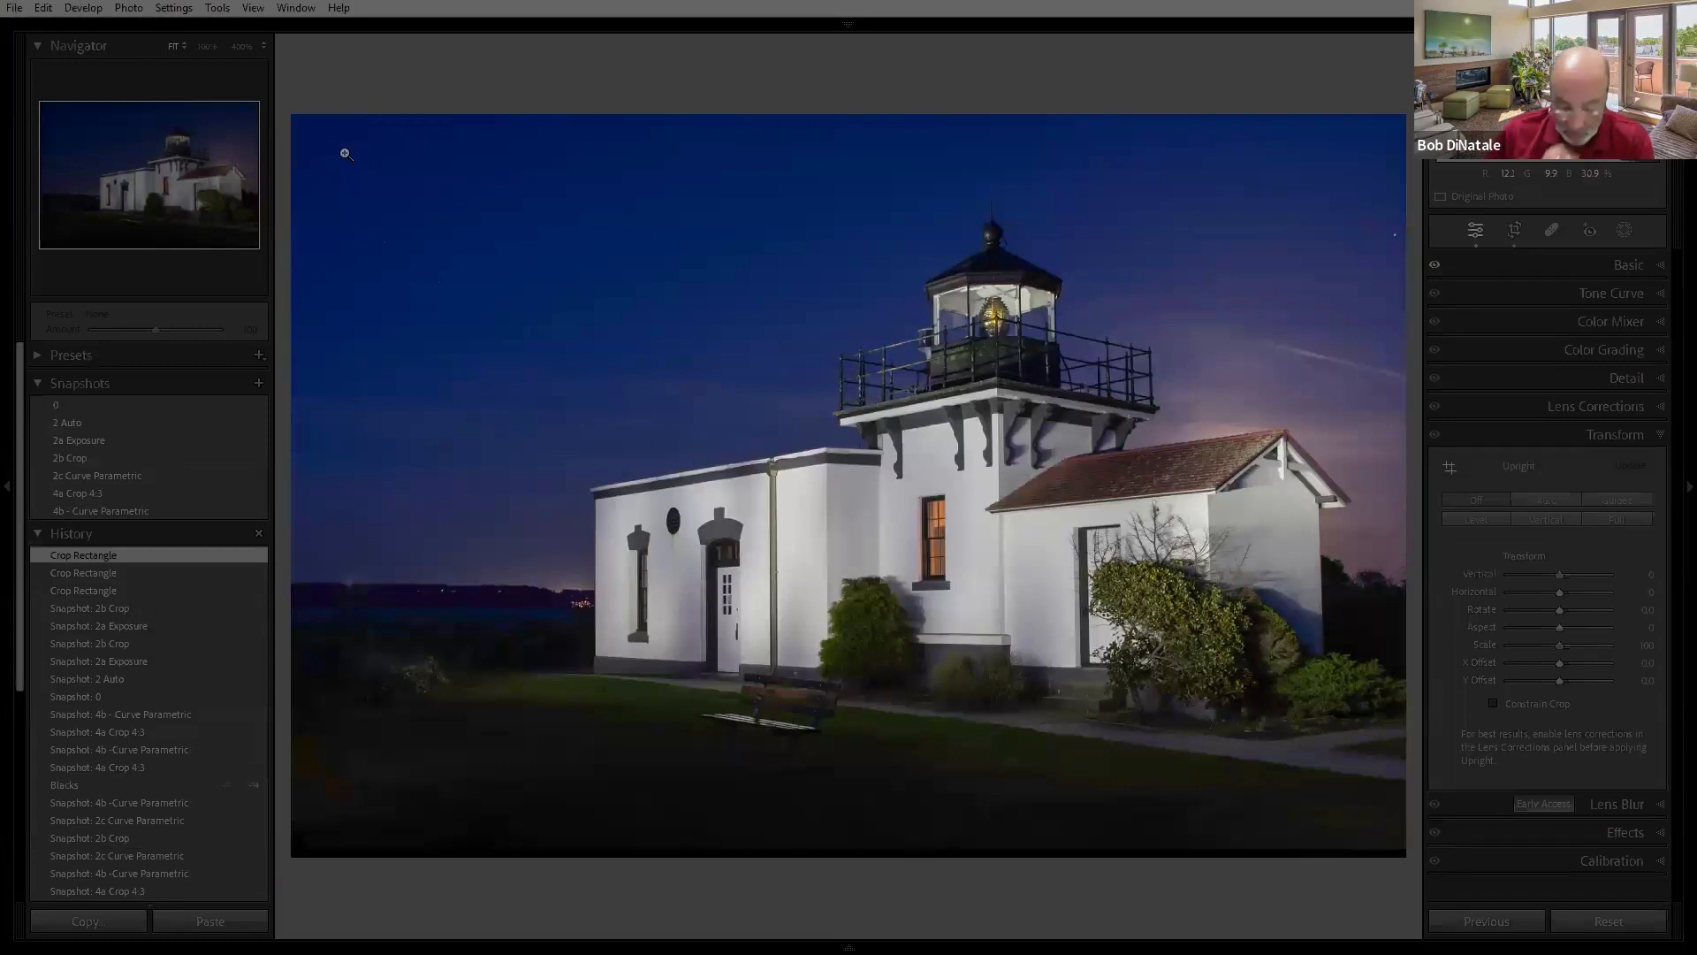
{"action": "key", "text": "l"}
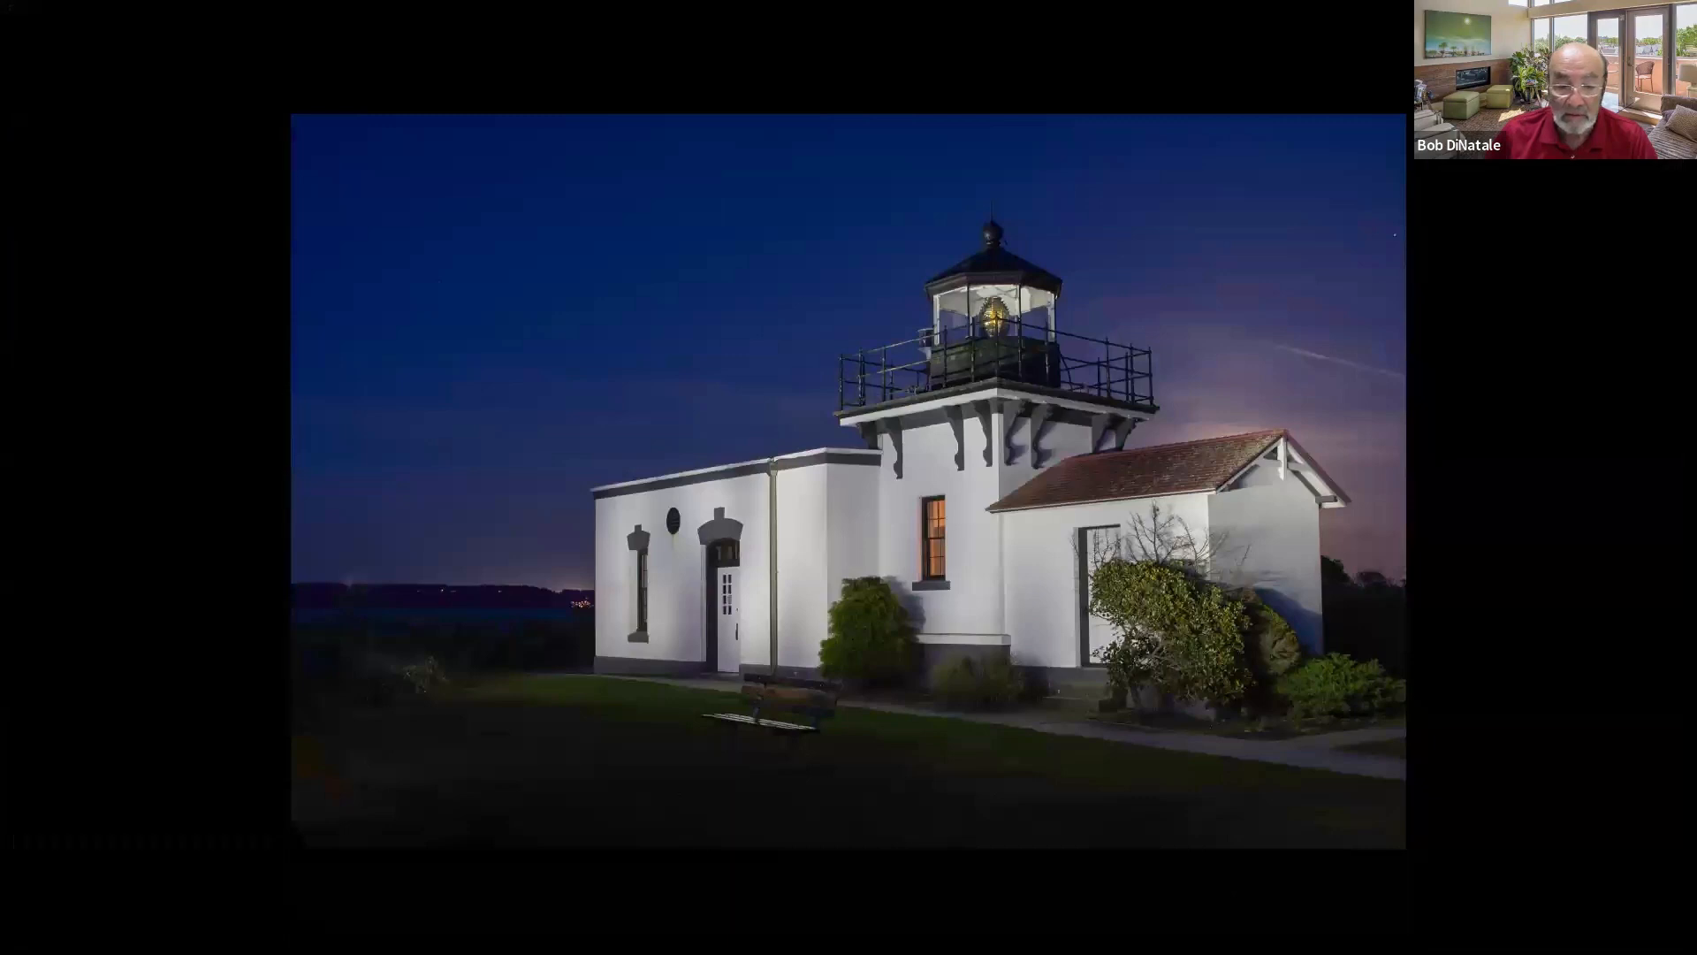
{"action": "key", "text": "l"}
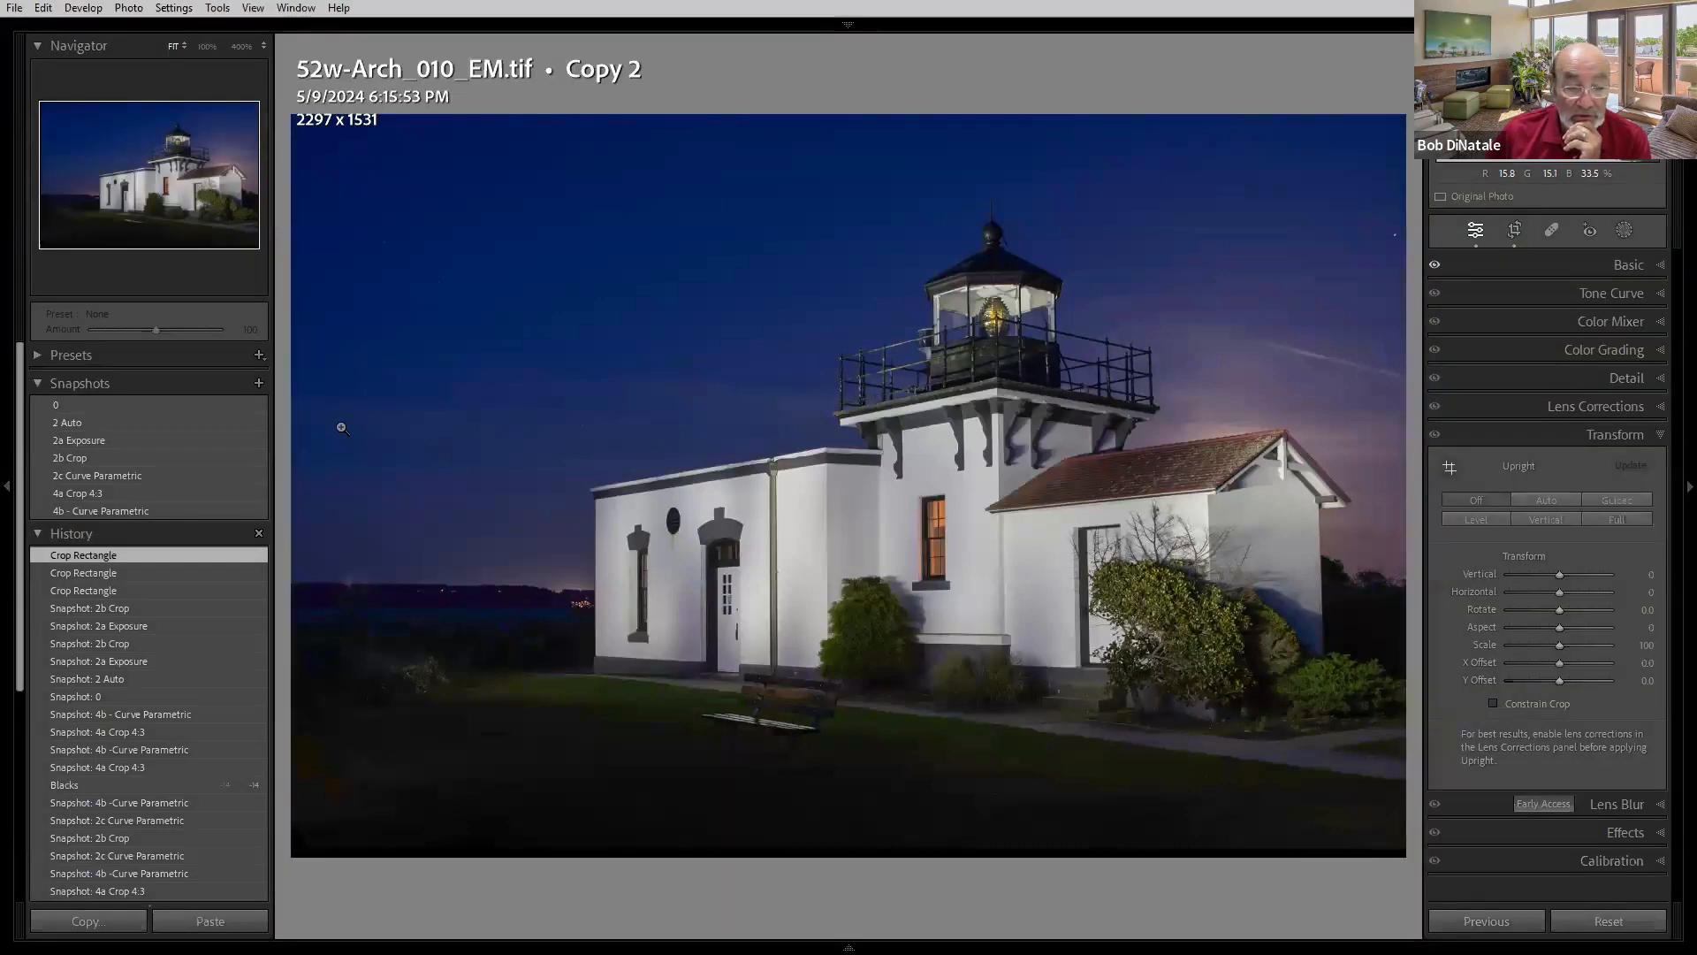
- Load the 2b Crop and 2c Curve Parametric snapshots and expand the Tone Curve panel
{"action": "left_click", "coordinate": [177, 496]}
{"action": "left_click", "coordinate": [96, 461]}
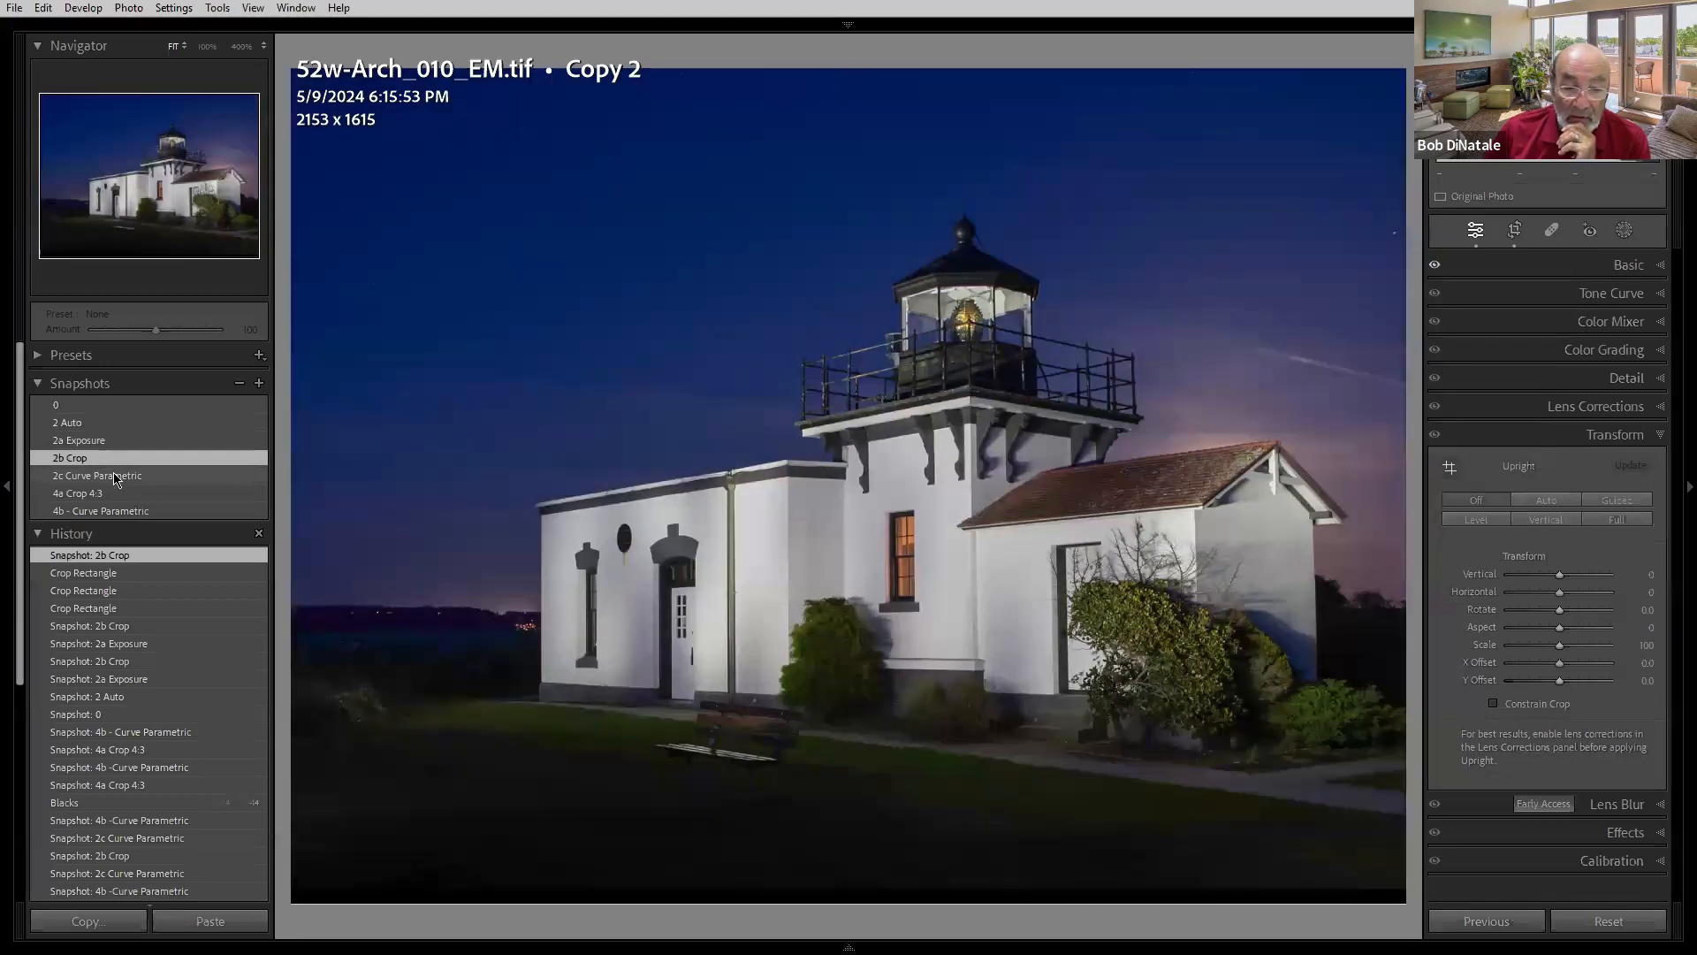
{"action": "left_click", "coordinate": [114, 475]}
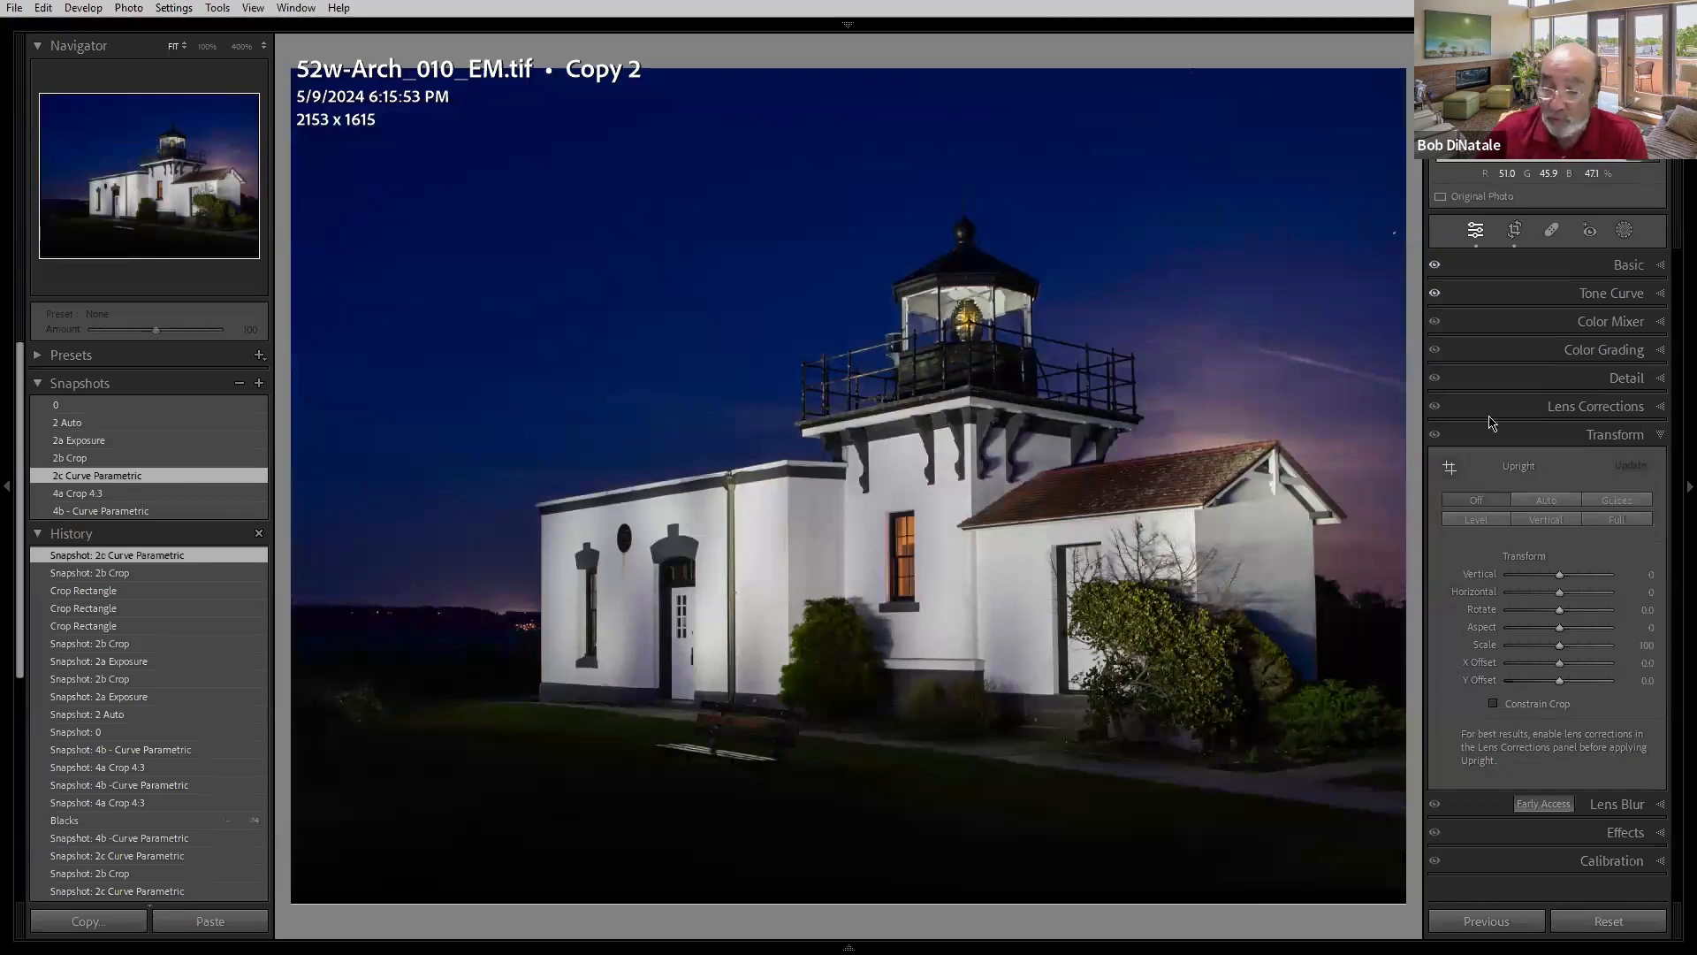
{"action": "left_click", "coordinate": [1604, 294]}
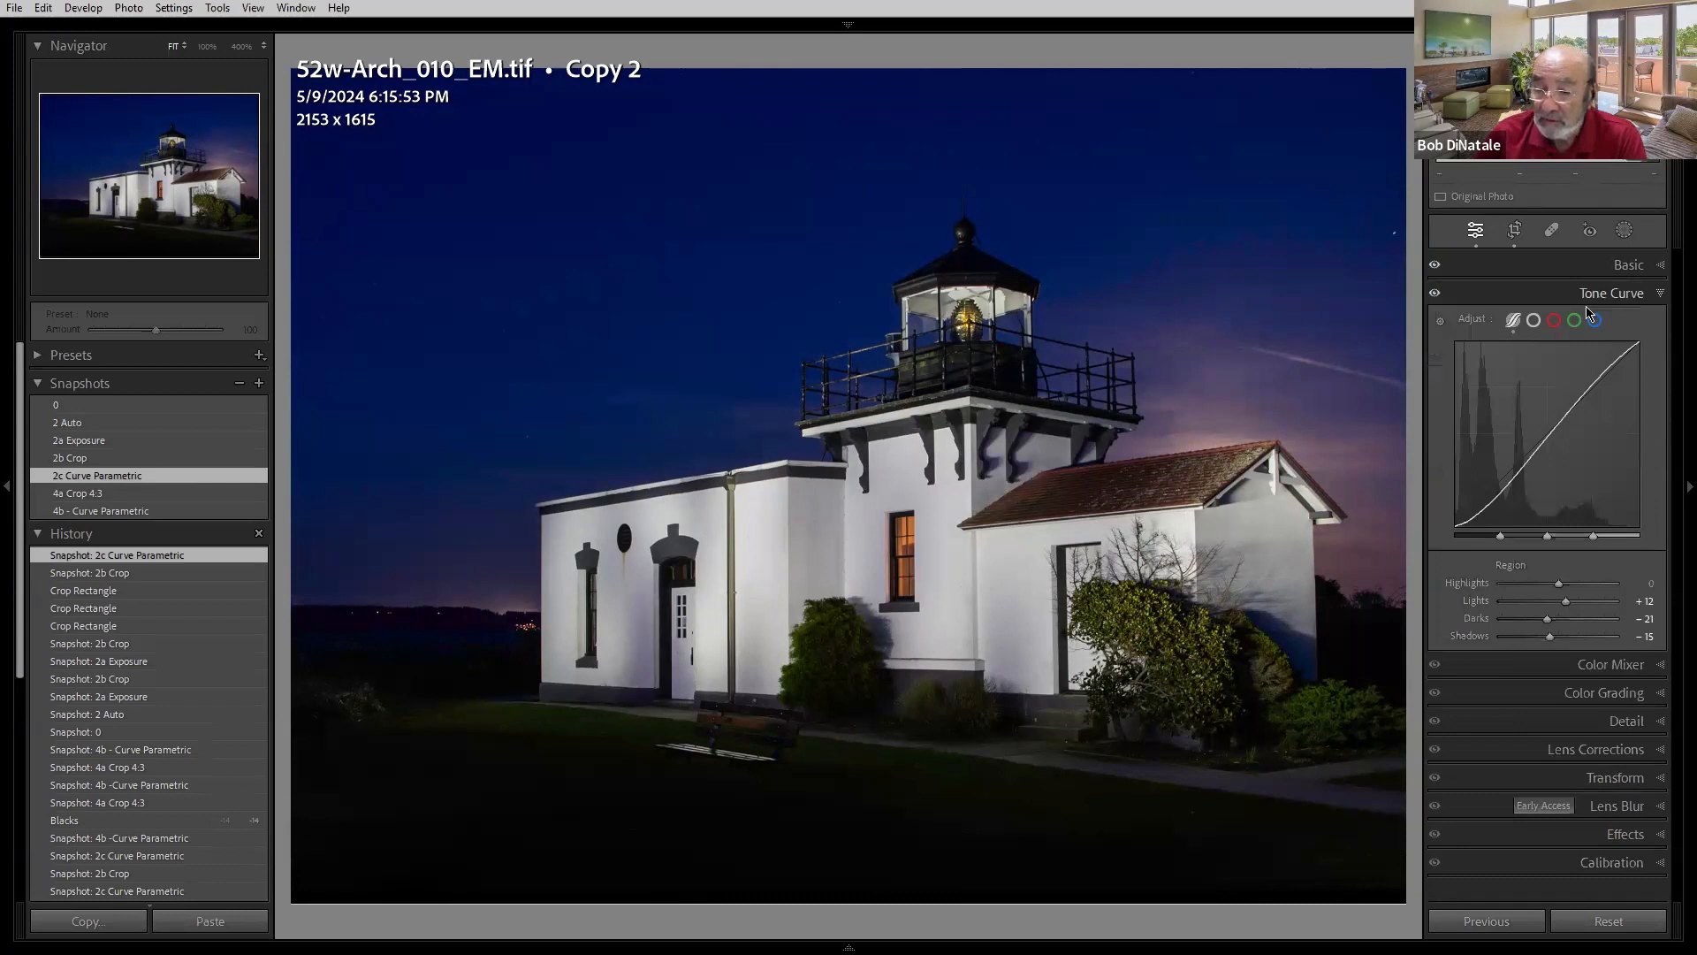
- Switch to the point curve and raise a midtone point to input 104, output 127
{"action": "left_click", "coordinate": [1535, 322]}
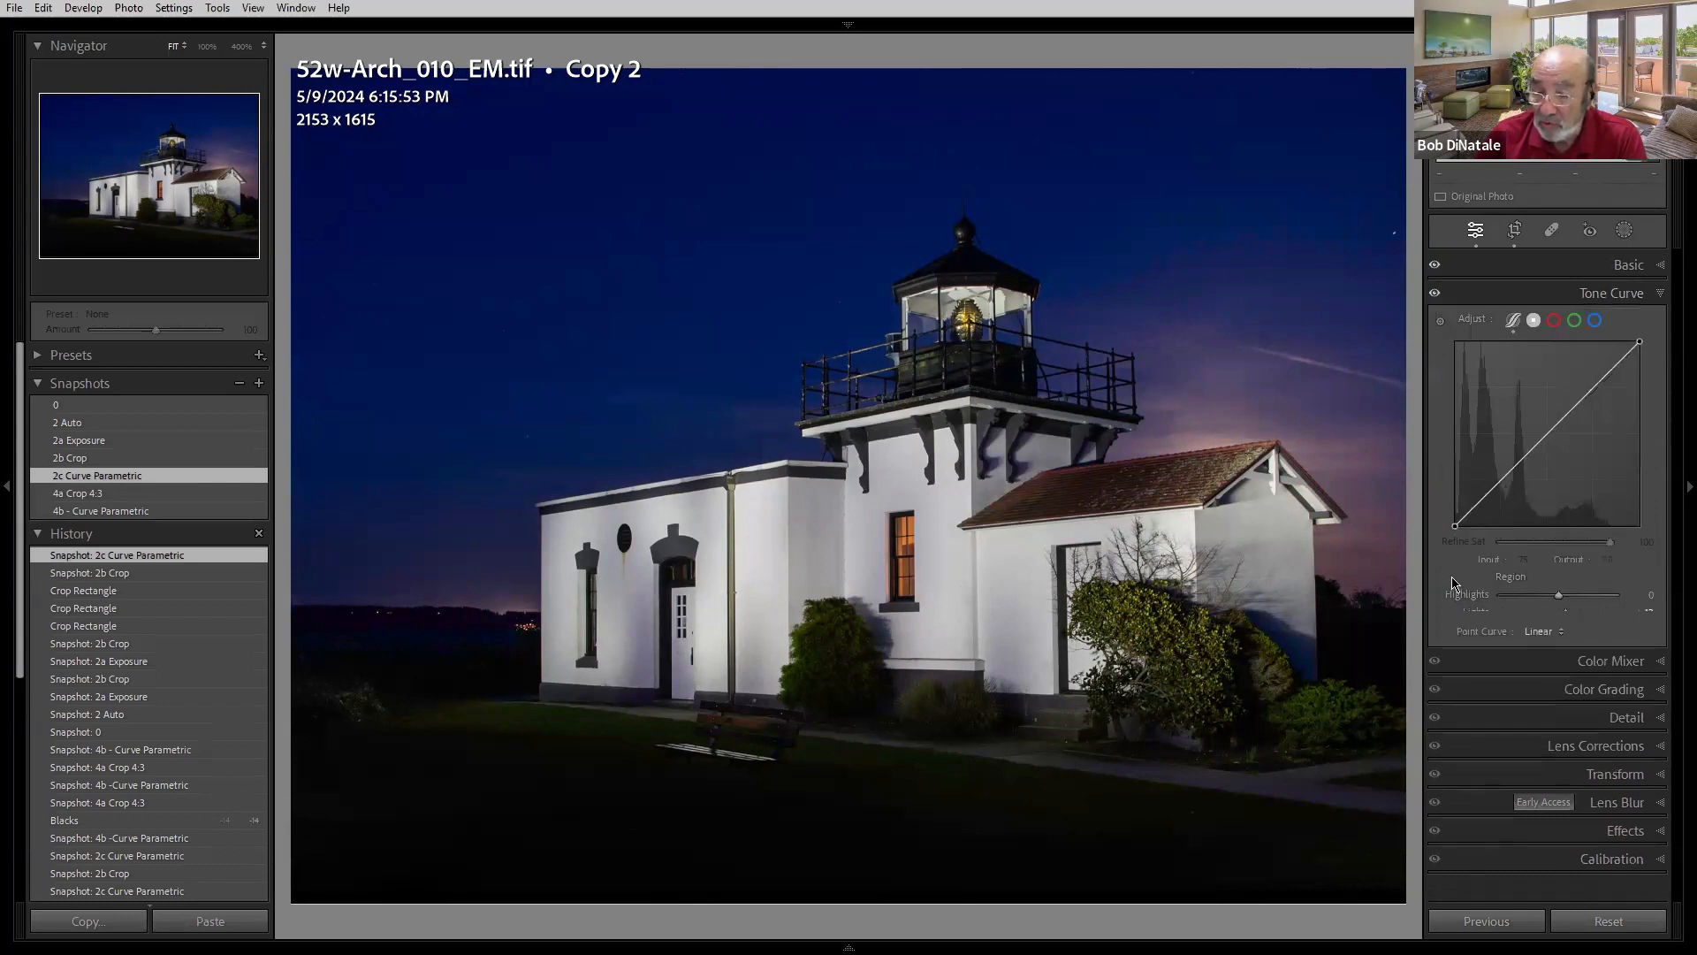
{"action": "mouse_move", "coordinate": [1456, 521]}
{"action": "left_mouse_down"}
{"action": "mouse_move", "coordinate": [1454, 458]}
{"action": "mouse_move", "coordinate": [1463, 573]}
{"action": "mouse_move", "coordinate": [1455, 528]}
{"action": "left_mouse_up"}
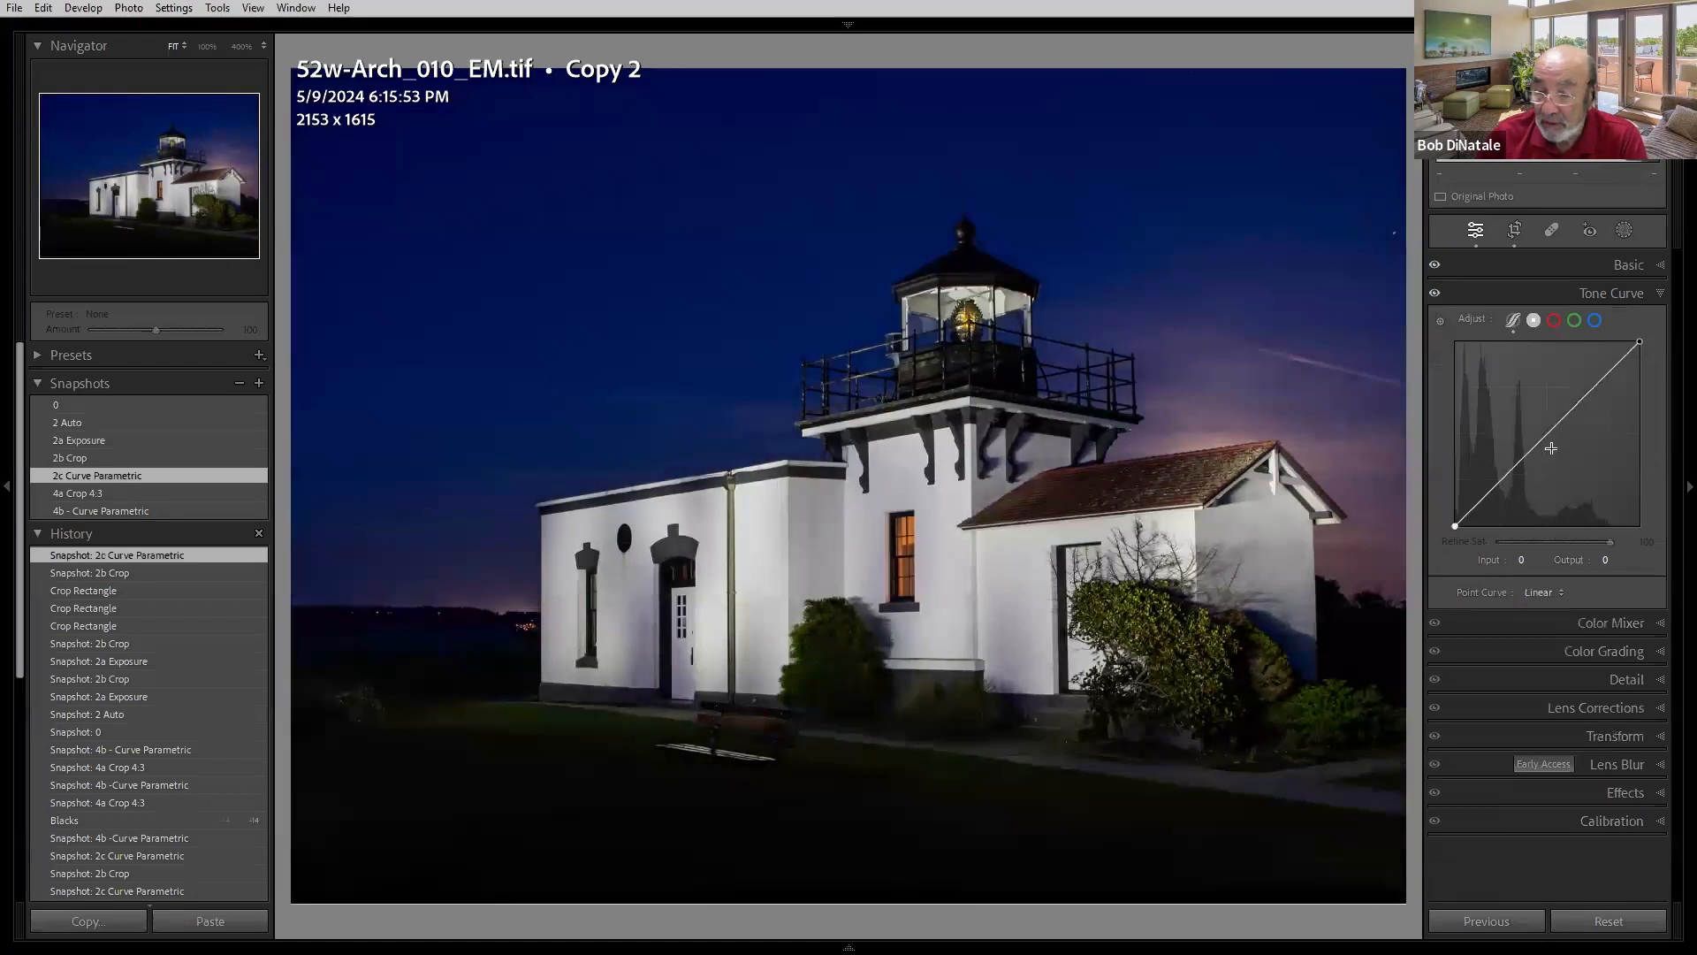
{"action": "left_click_drag", "start_coordinate": [1530, 452], "coordinate": [1530, 434]}
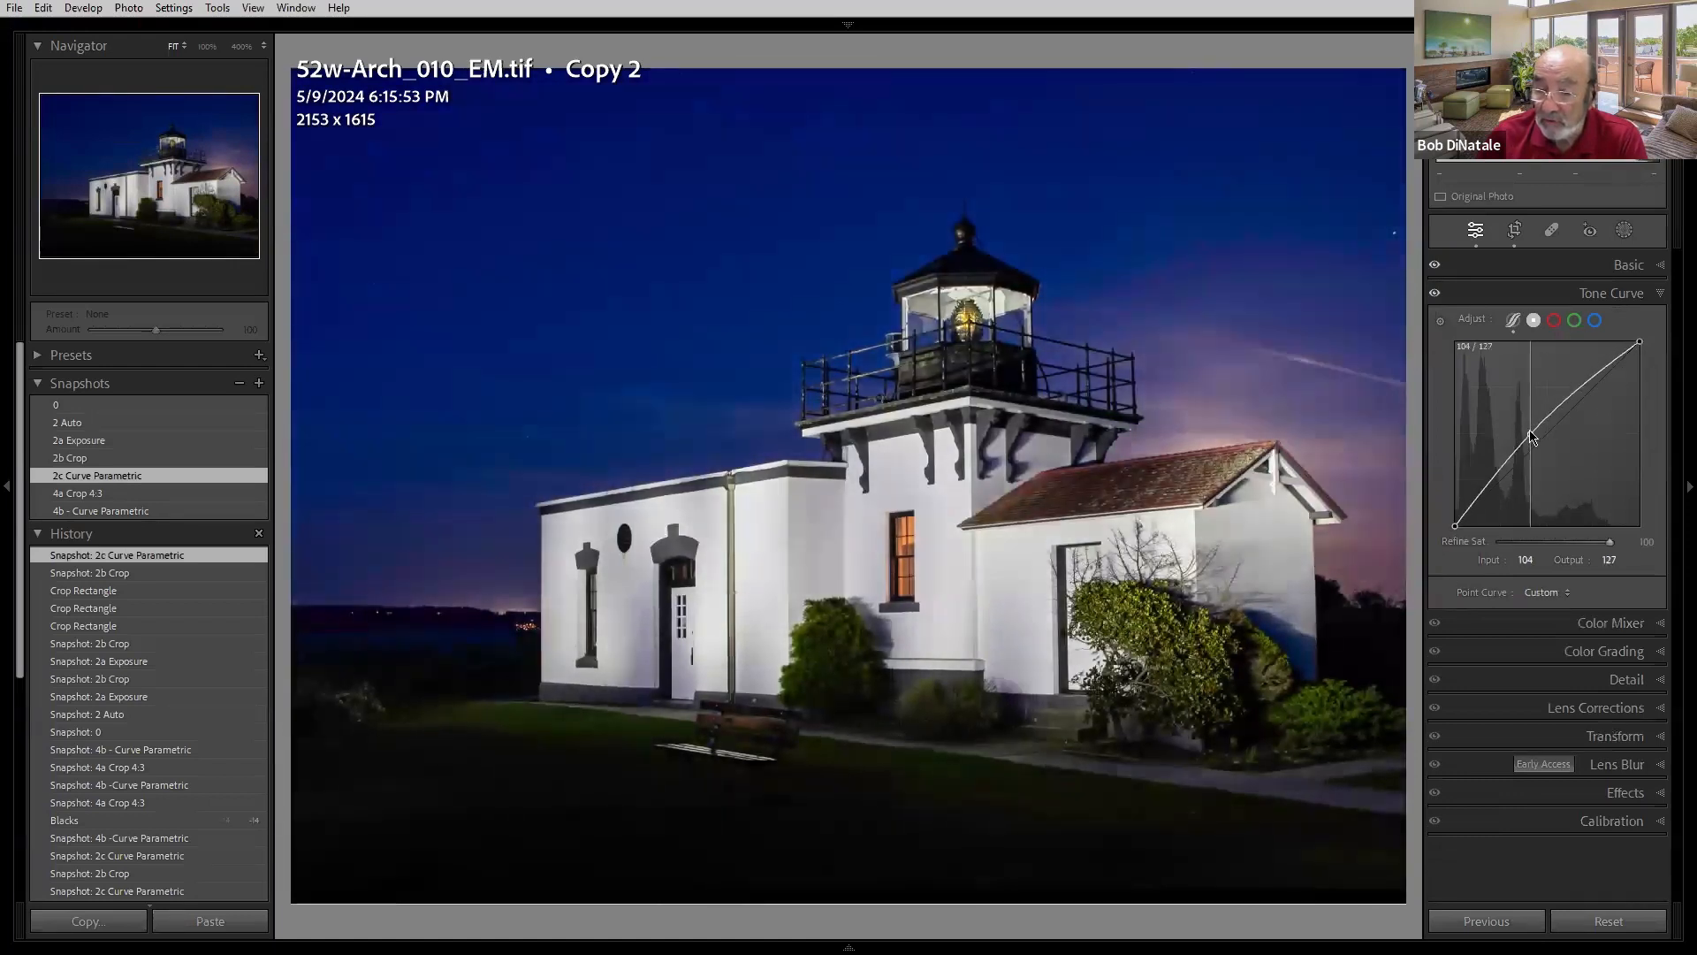
- Use the targeted adjustment tool on the building to add a curve point at input 152, output 141
{"action": "left_click", "coordinate": [1443, 329]}
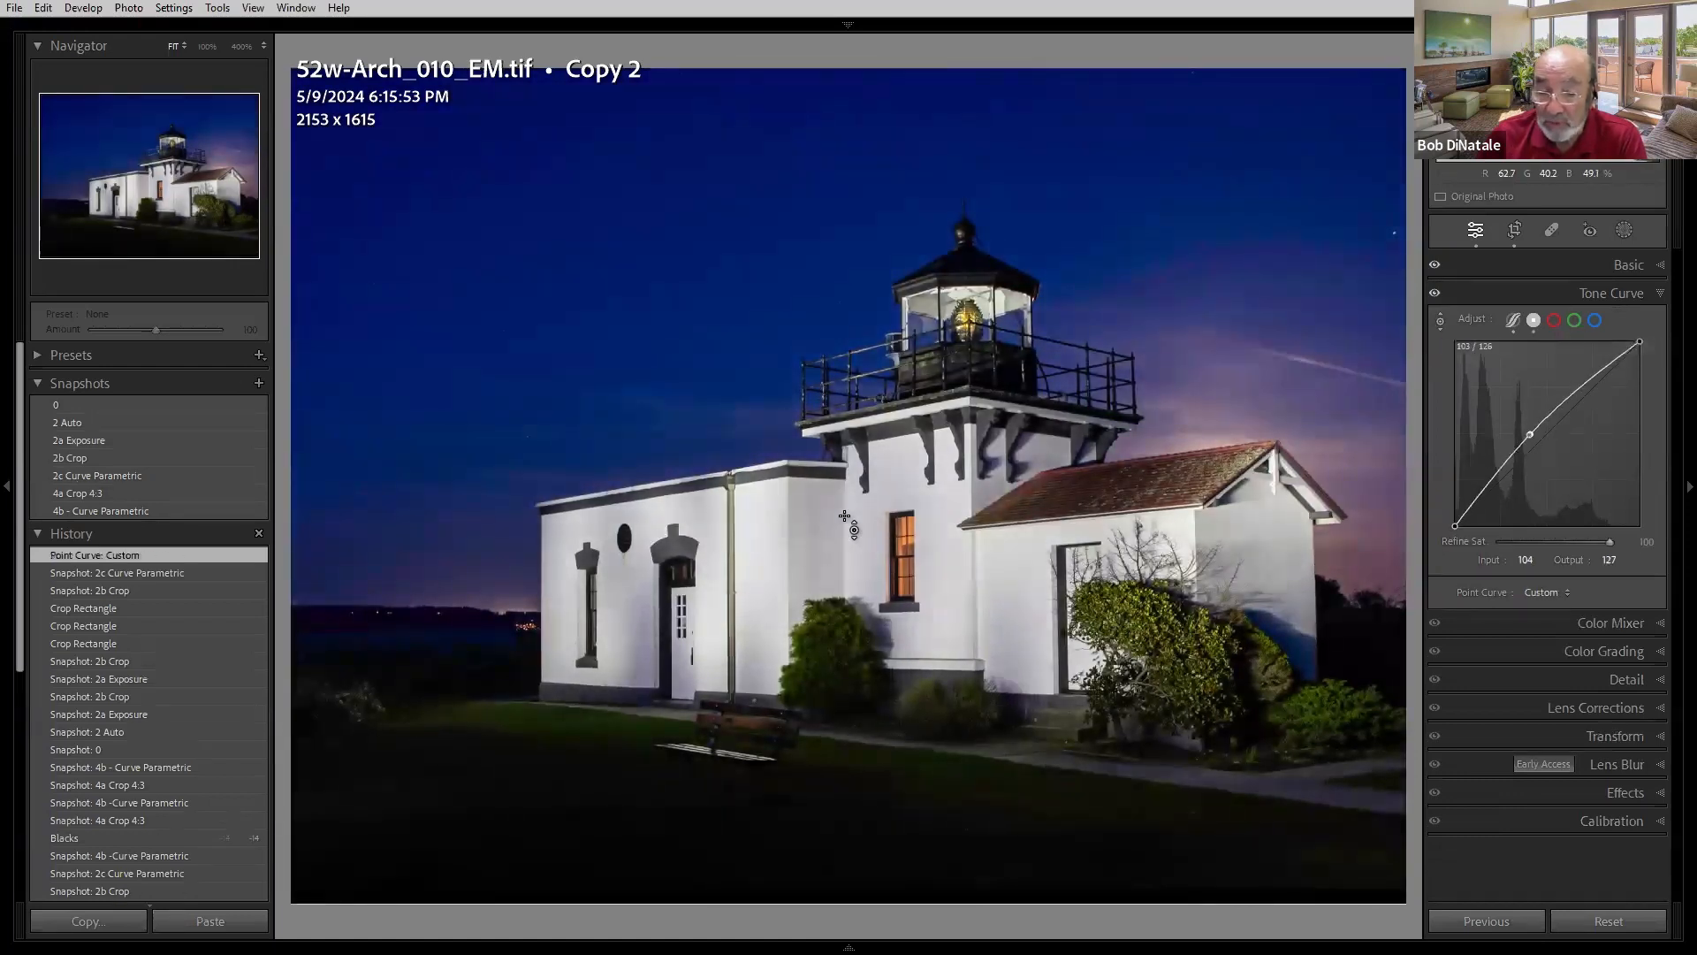
{"action": "left_click_drag", "start_coordinate": [796, 495], "coordinate": [796, 527]}
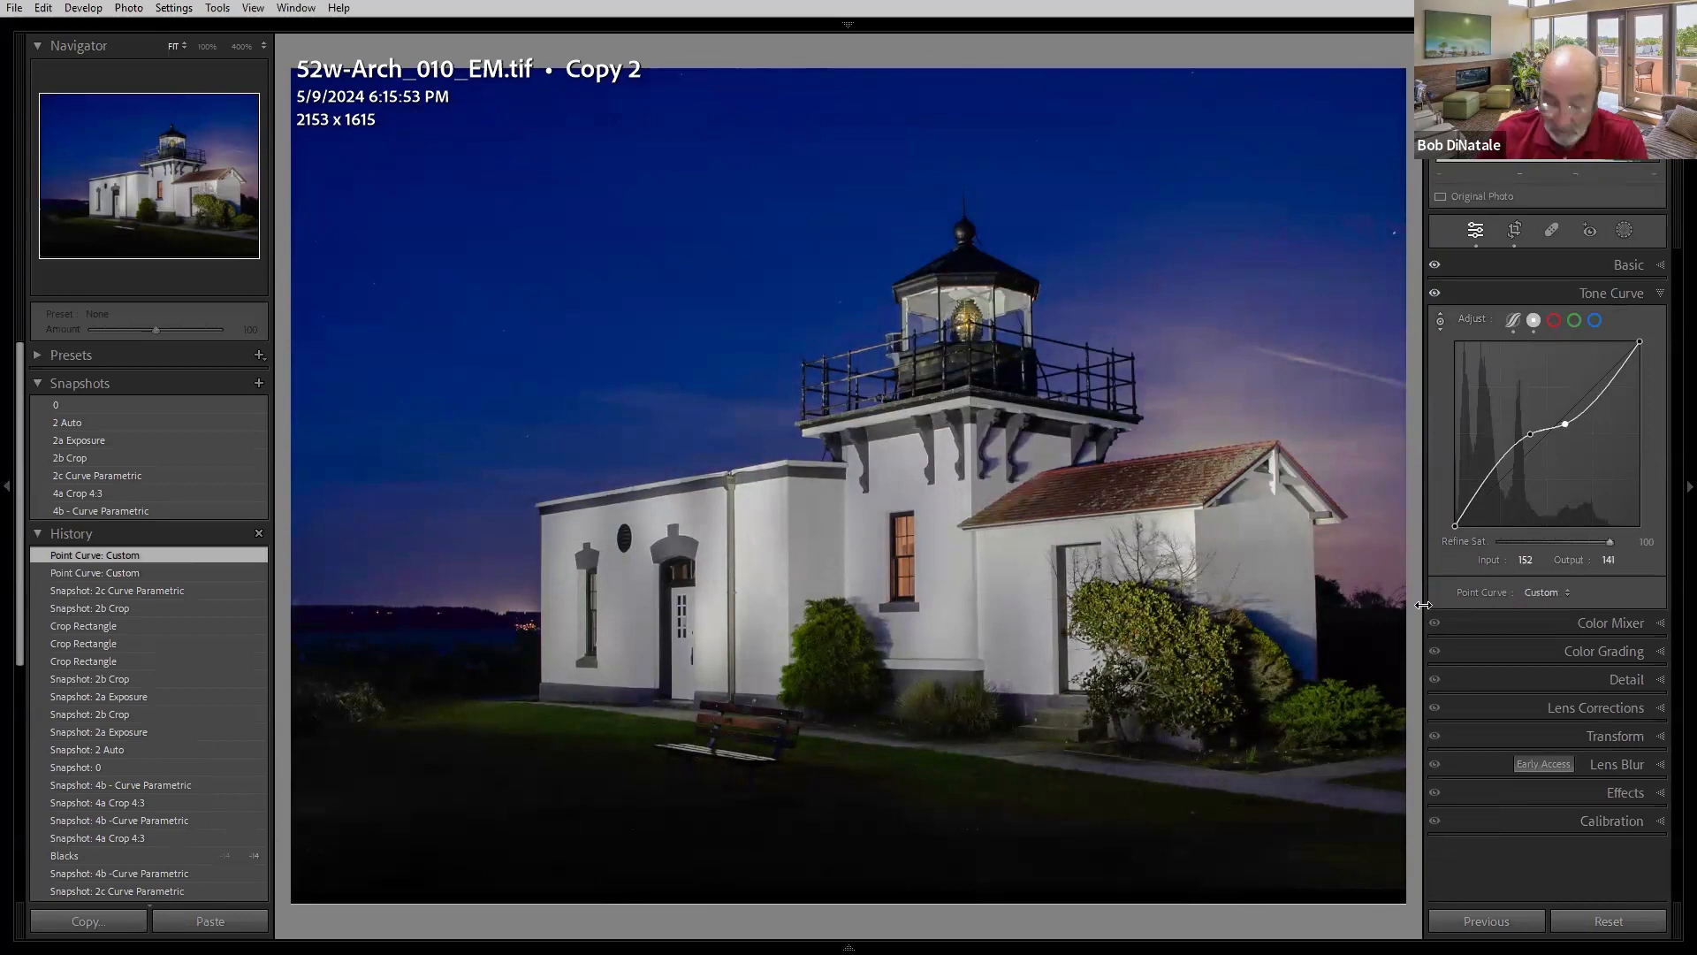
- Reload the 2c Curve Parametric snapshot, switch to the parametric curve and reset Lights, Darks and Shadows to 0
{"action": "left_click", "coordinate": [97, 476]}
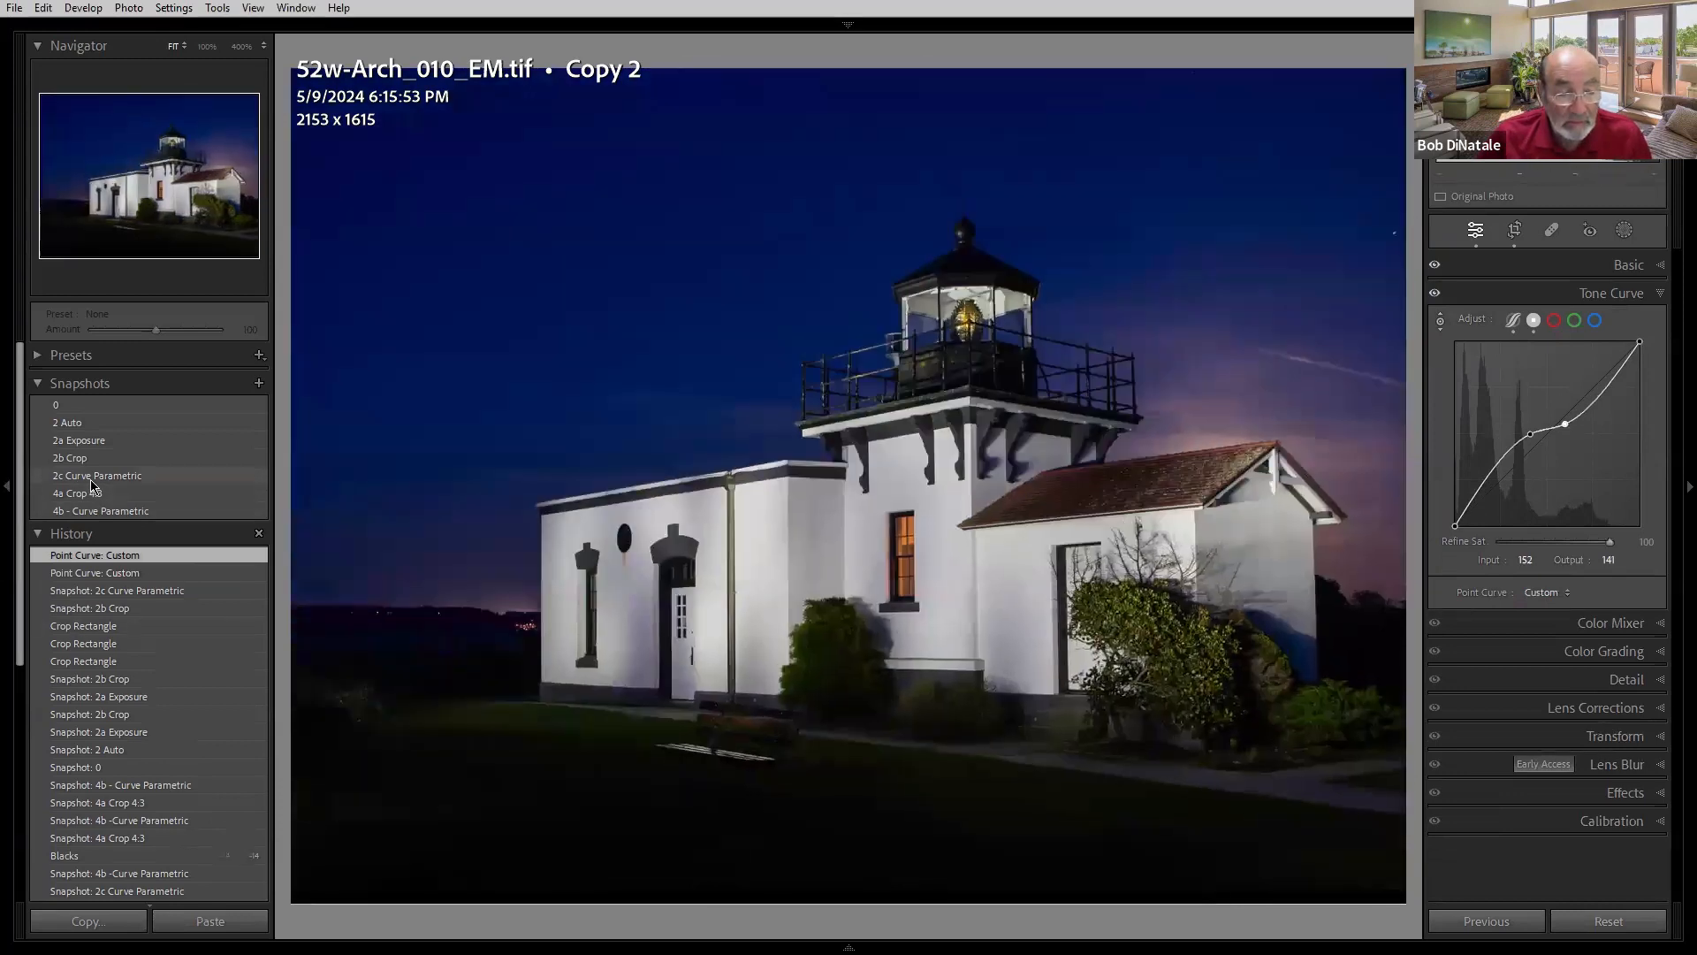
{"action": "left_click", "coordinate": [1514, 322]}
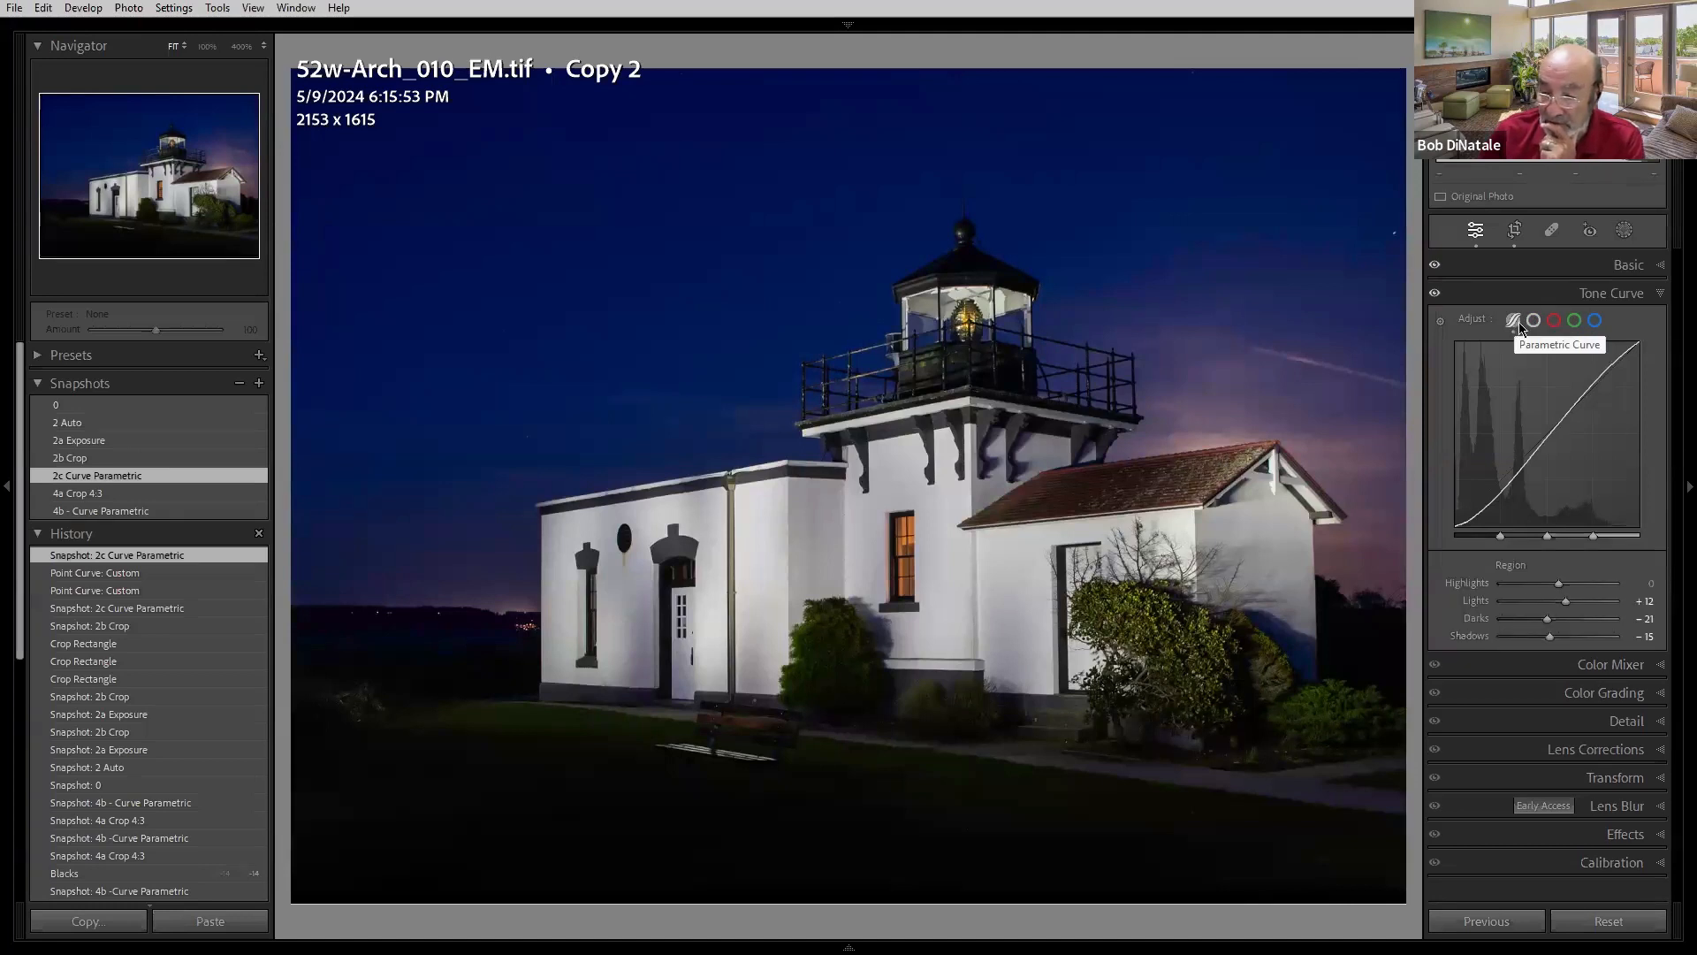
{"action": "double_click", "coordinate": [1486, 604]}
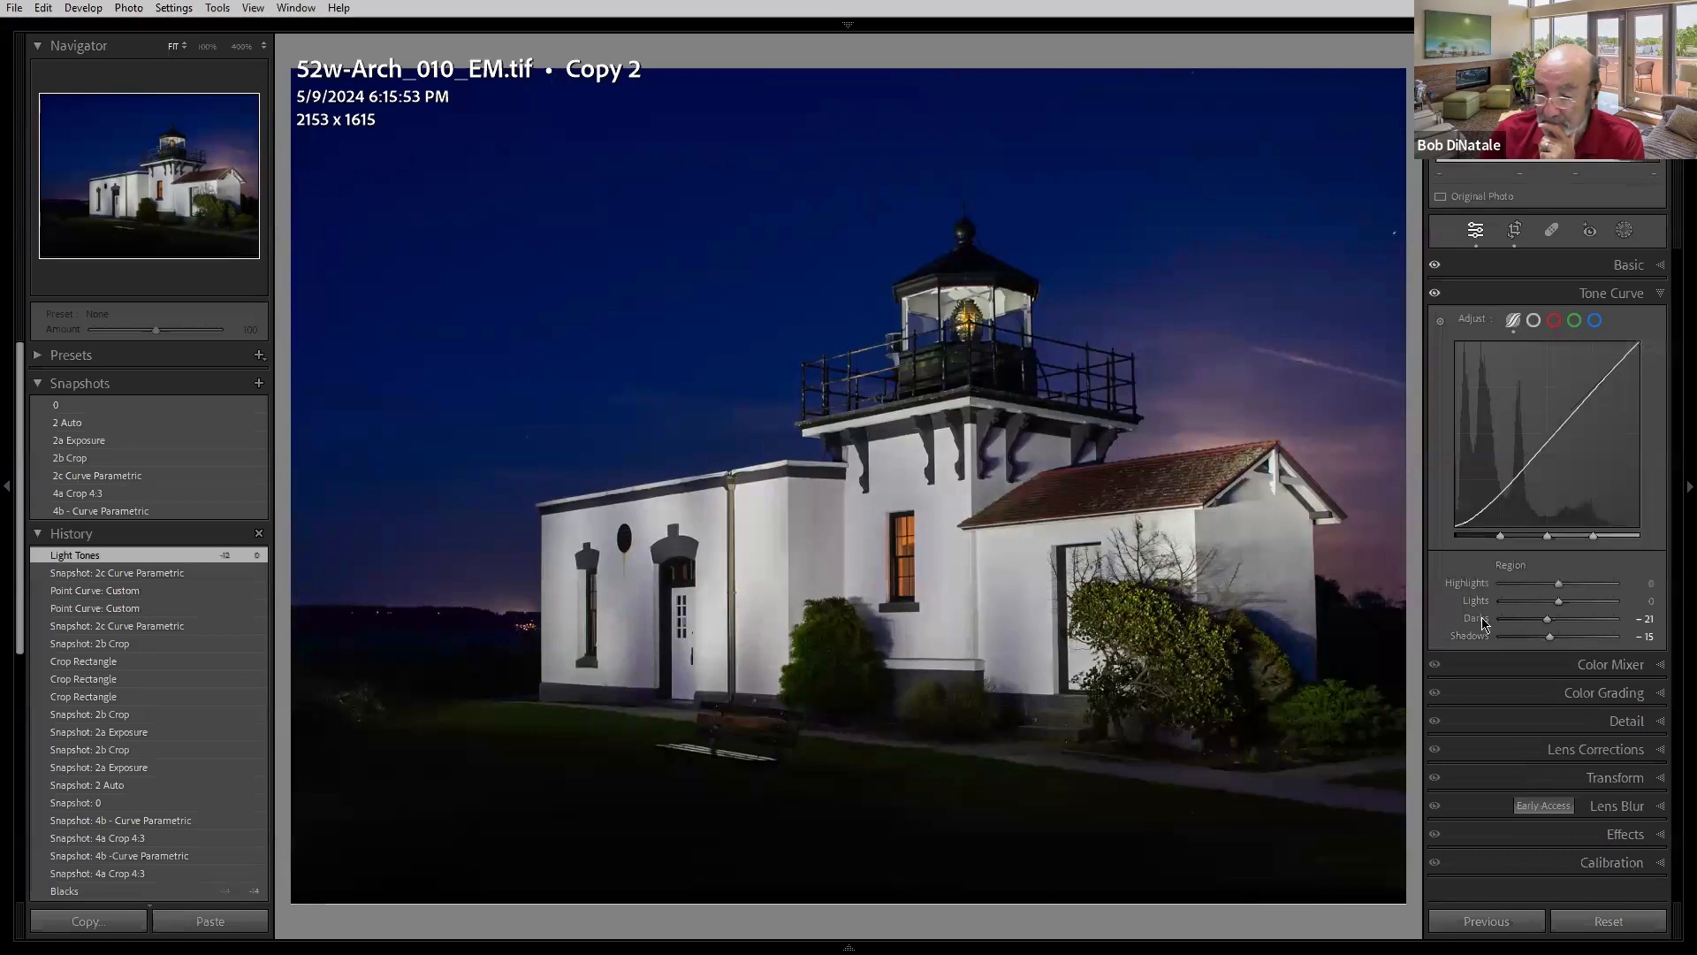
{"action": "double_click", "coordinate": [1476, 618]}
{"action": "double_click", "coordinate": [1471, 638]}
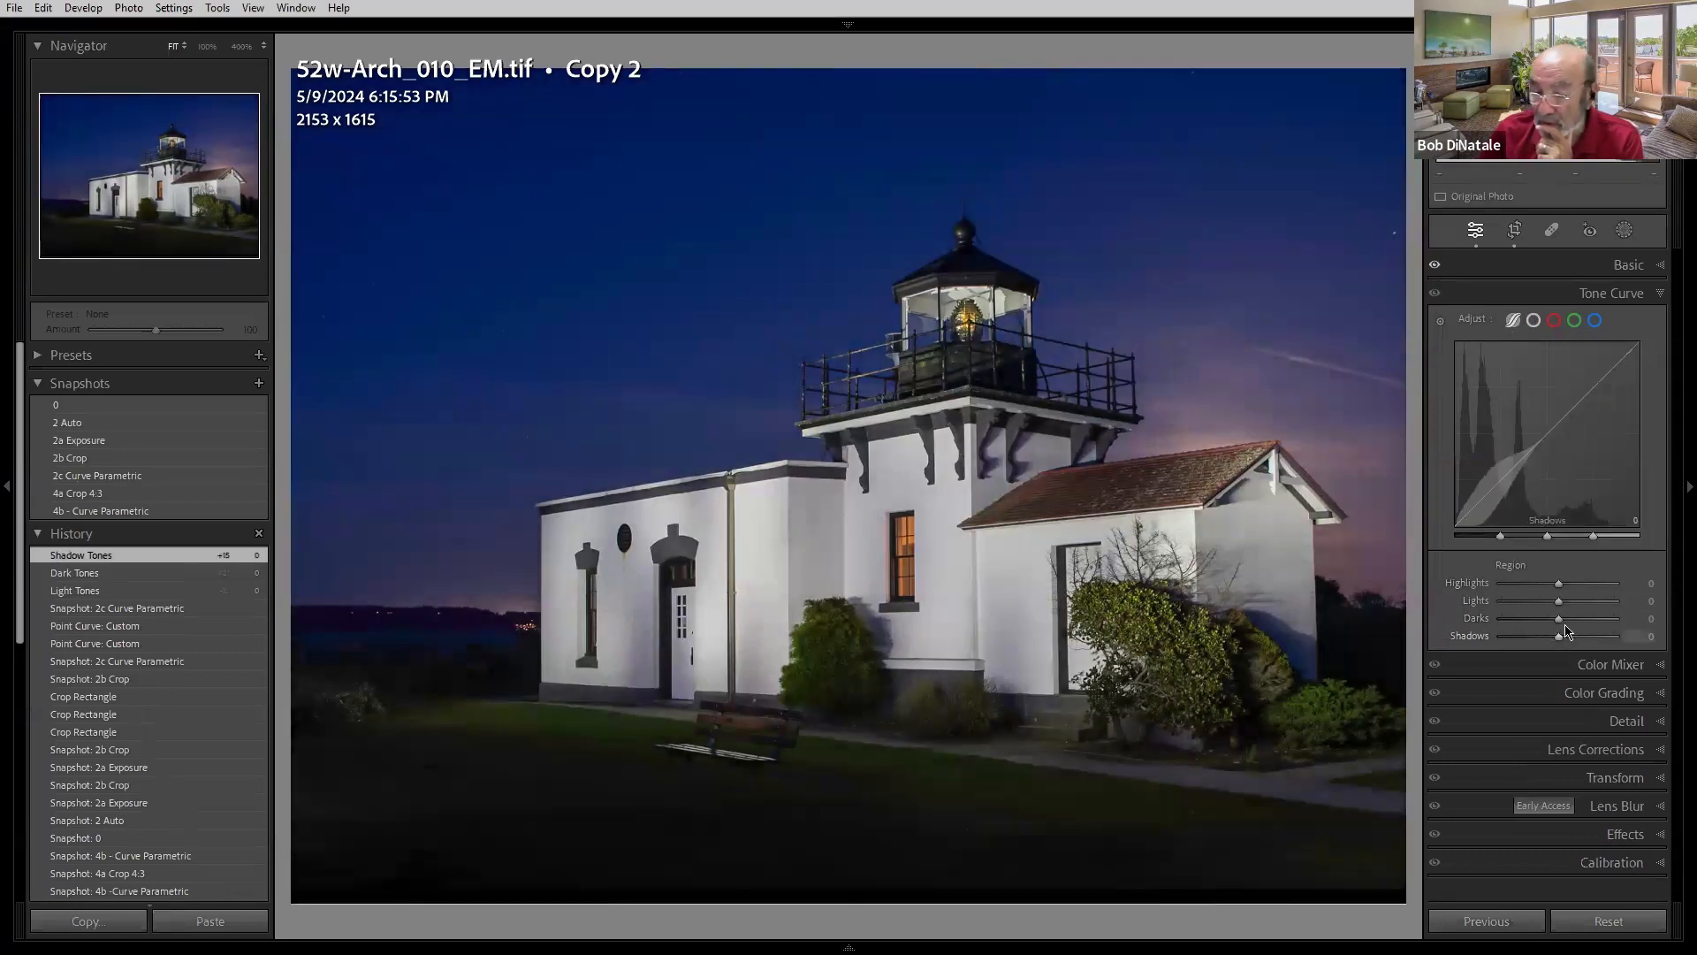
- Set the parametric curve to Lights −23, Darks +70 and Shadows −22, and widen the shadow region split
{"action": "mouse_move", "coordinate": [1562, 622]}
{"action": "left_mouse_down"}
{"action": "mouse_move", "coordinate": [1608, 622]}
{"action": "mouse_move", "coordinate": [1545, 602]}
{"action": "mouse_move", "coordinate": [1547, 641]}
{"action": "left_mouse_up"}
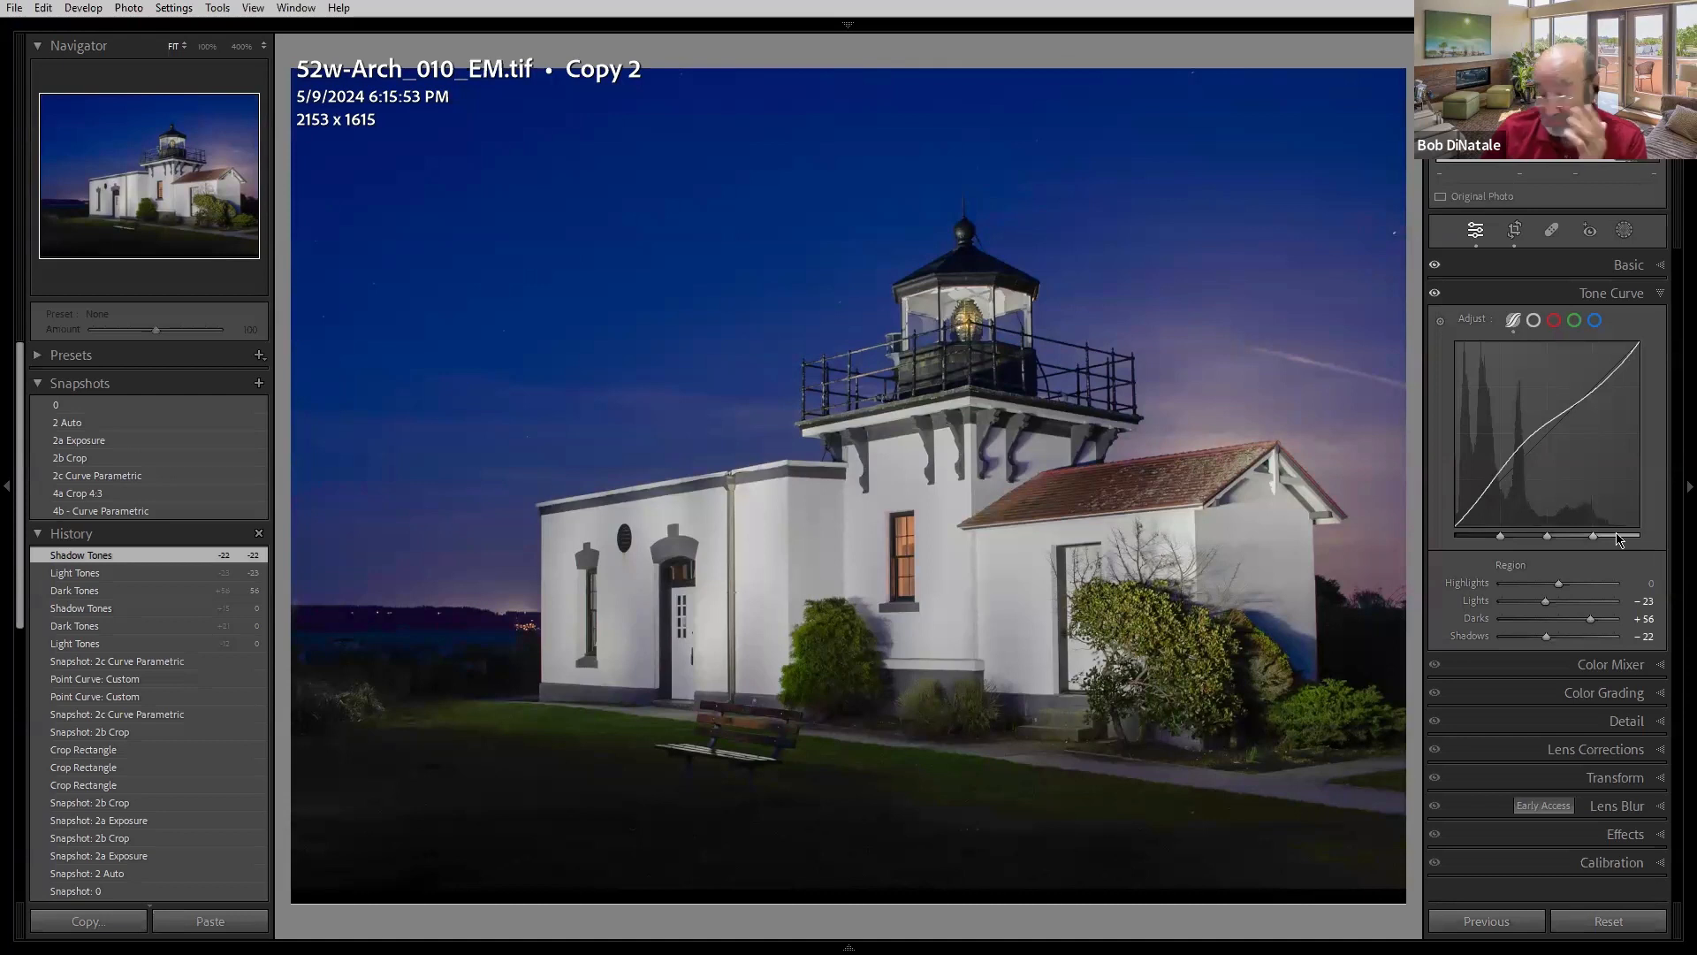
{"action": "left_click_drag", "start_coordinate": [1500, 537], "coordinate": [1562, 537]}
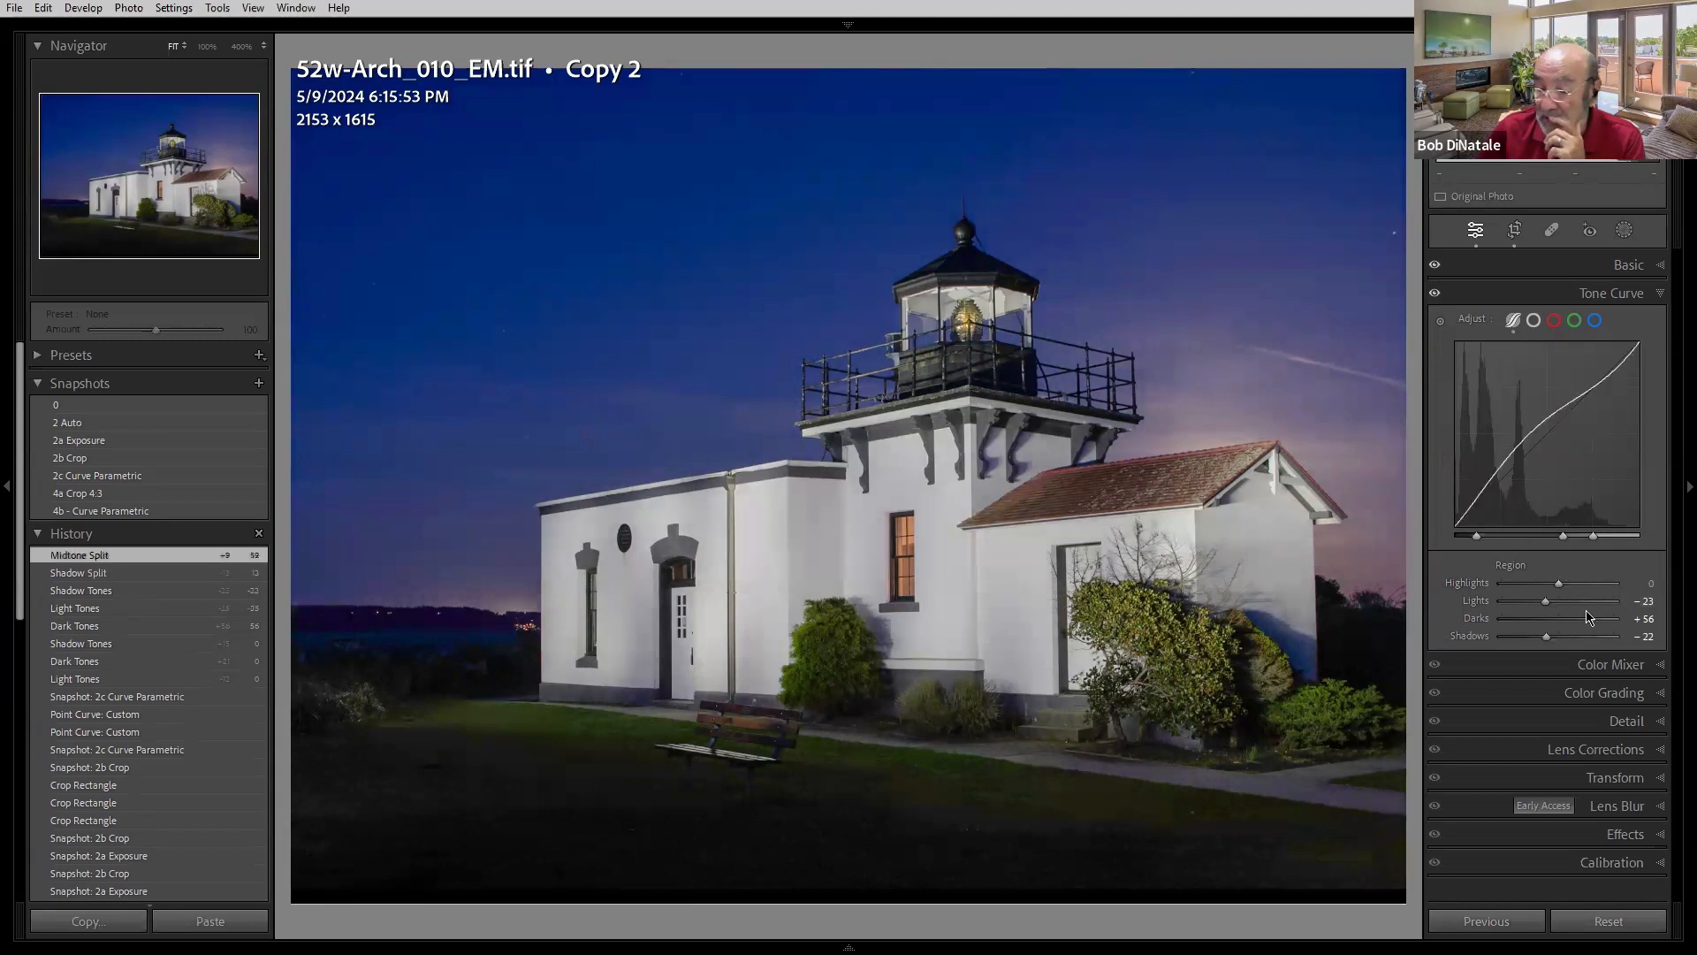
{"action": "left_click_drag", "start_coordinate": [1591, 619], "coordinate": [1598, 624]}
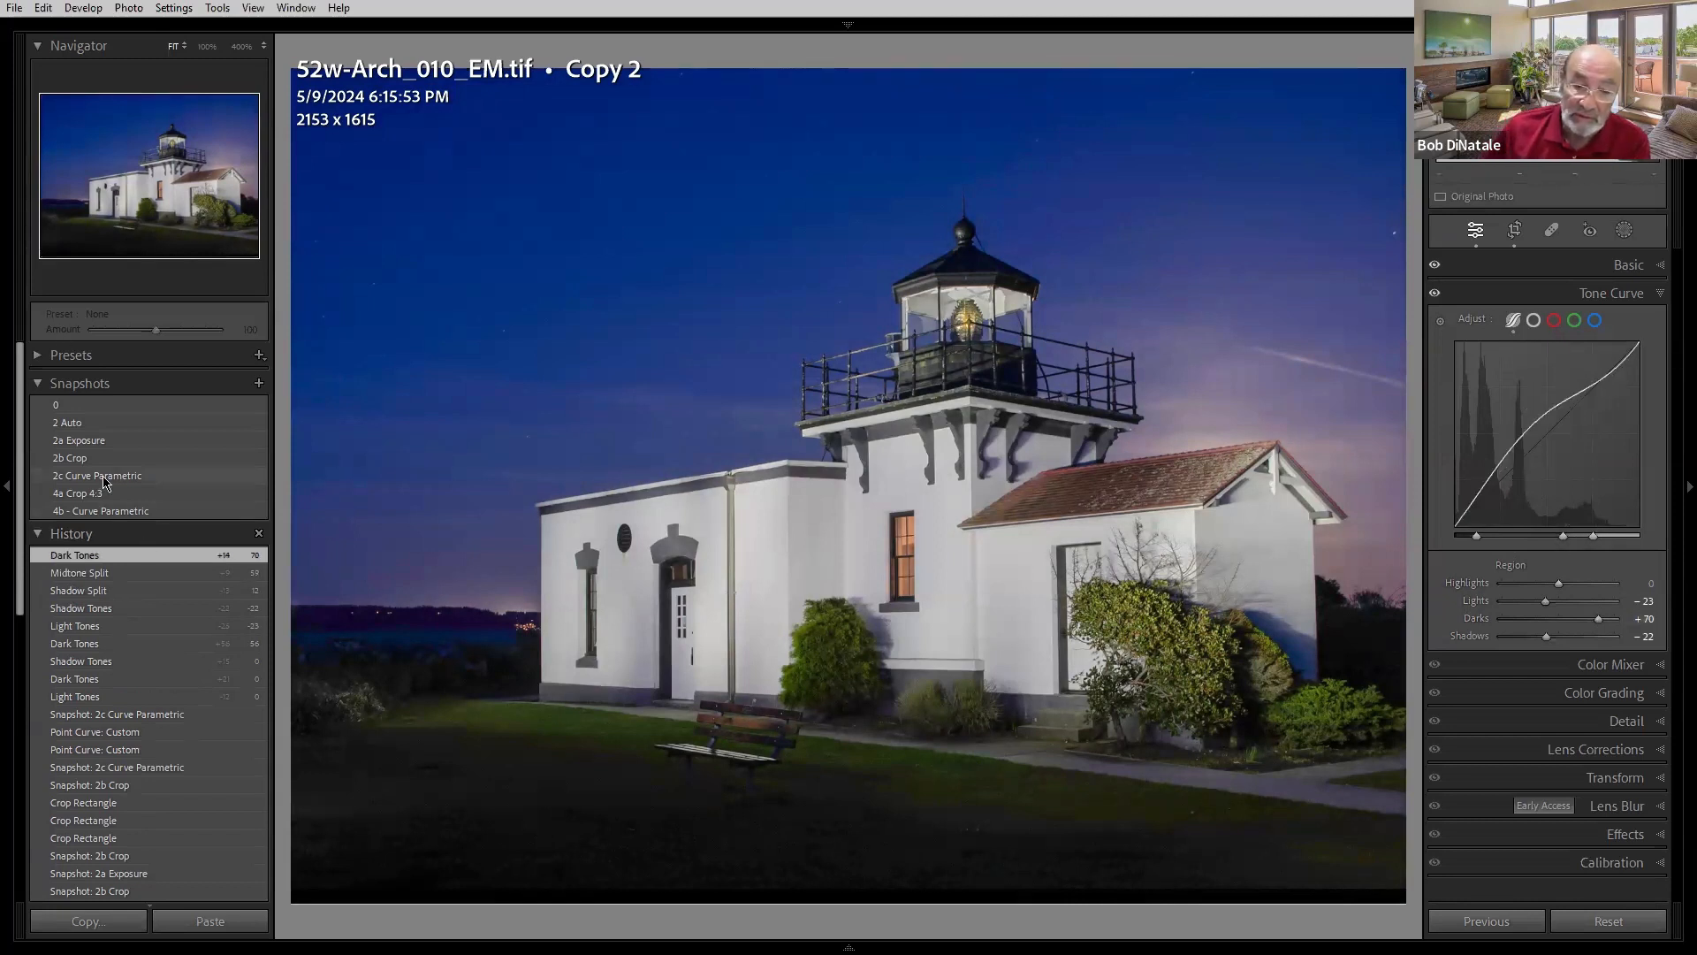
- Reload the 2c Curve Parametric snapshot, then move on to the bluebell path panorama's Copy 1
{"action": "left_click", "coordinate": [133, 475]}
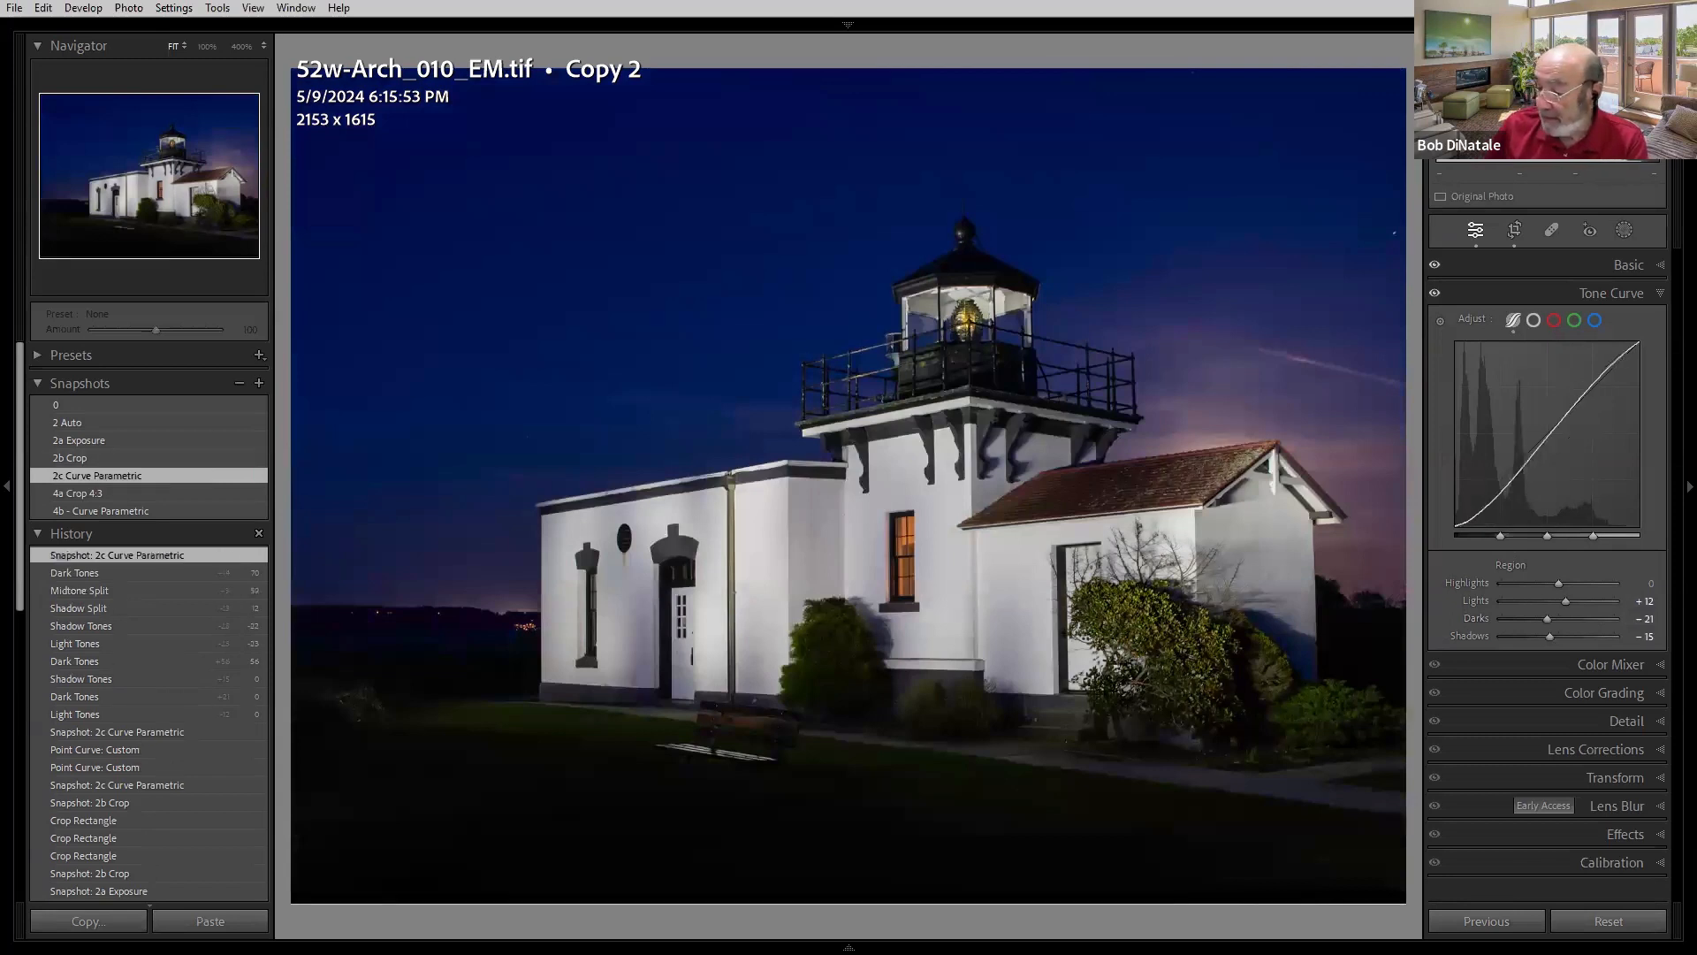
{"action": "key", "text": "Right"}
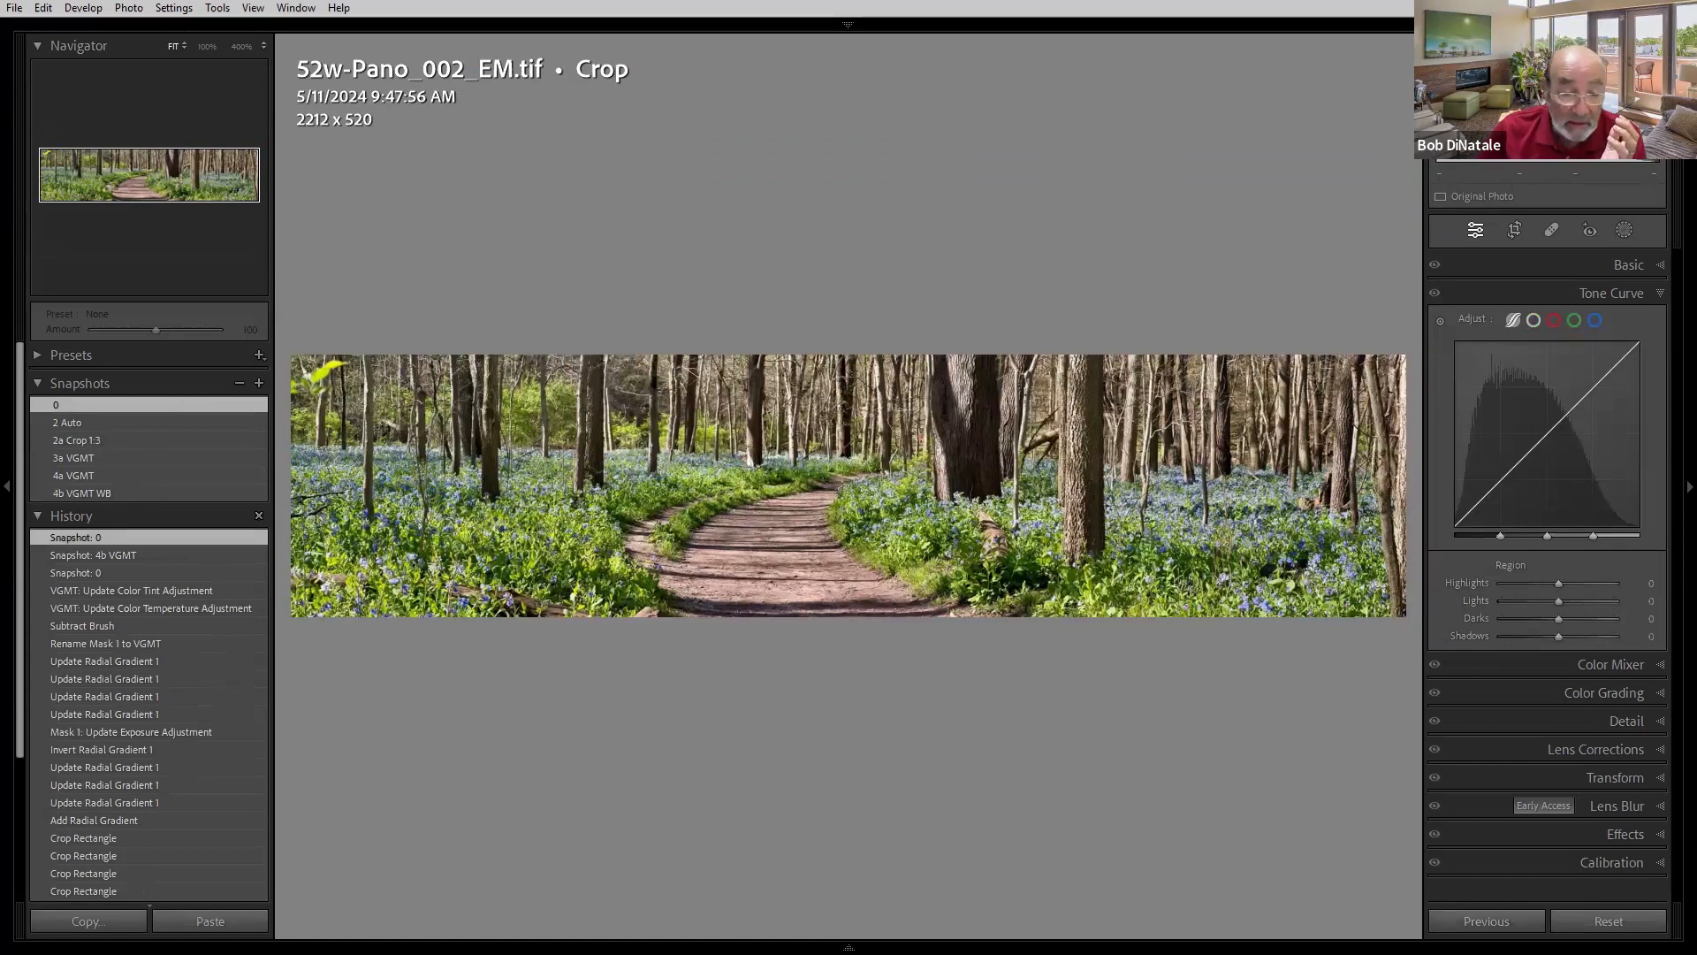
{"action": "key", "text": "Right"}
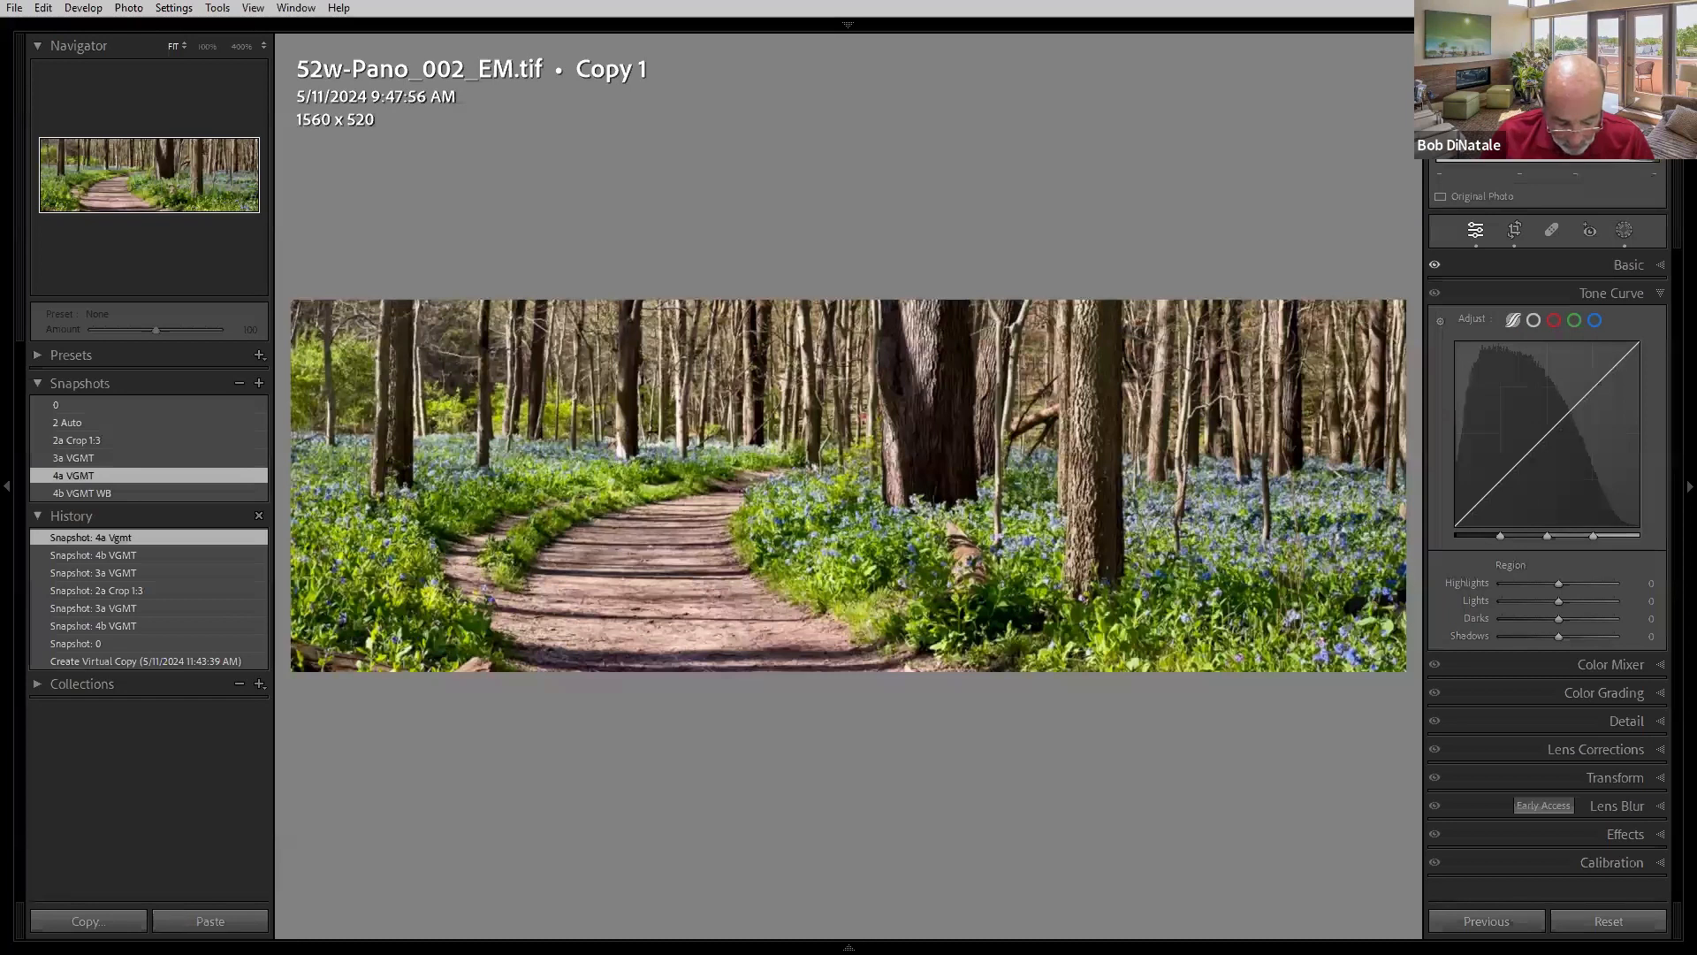
- Crop the panorama to a 1 x 2 aspect ratio, shift the crop box slightly to the right, and commit
{"action": "key", "text": "r"}
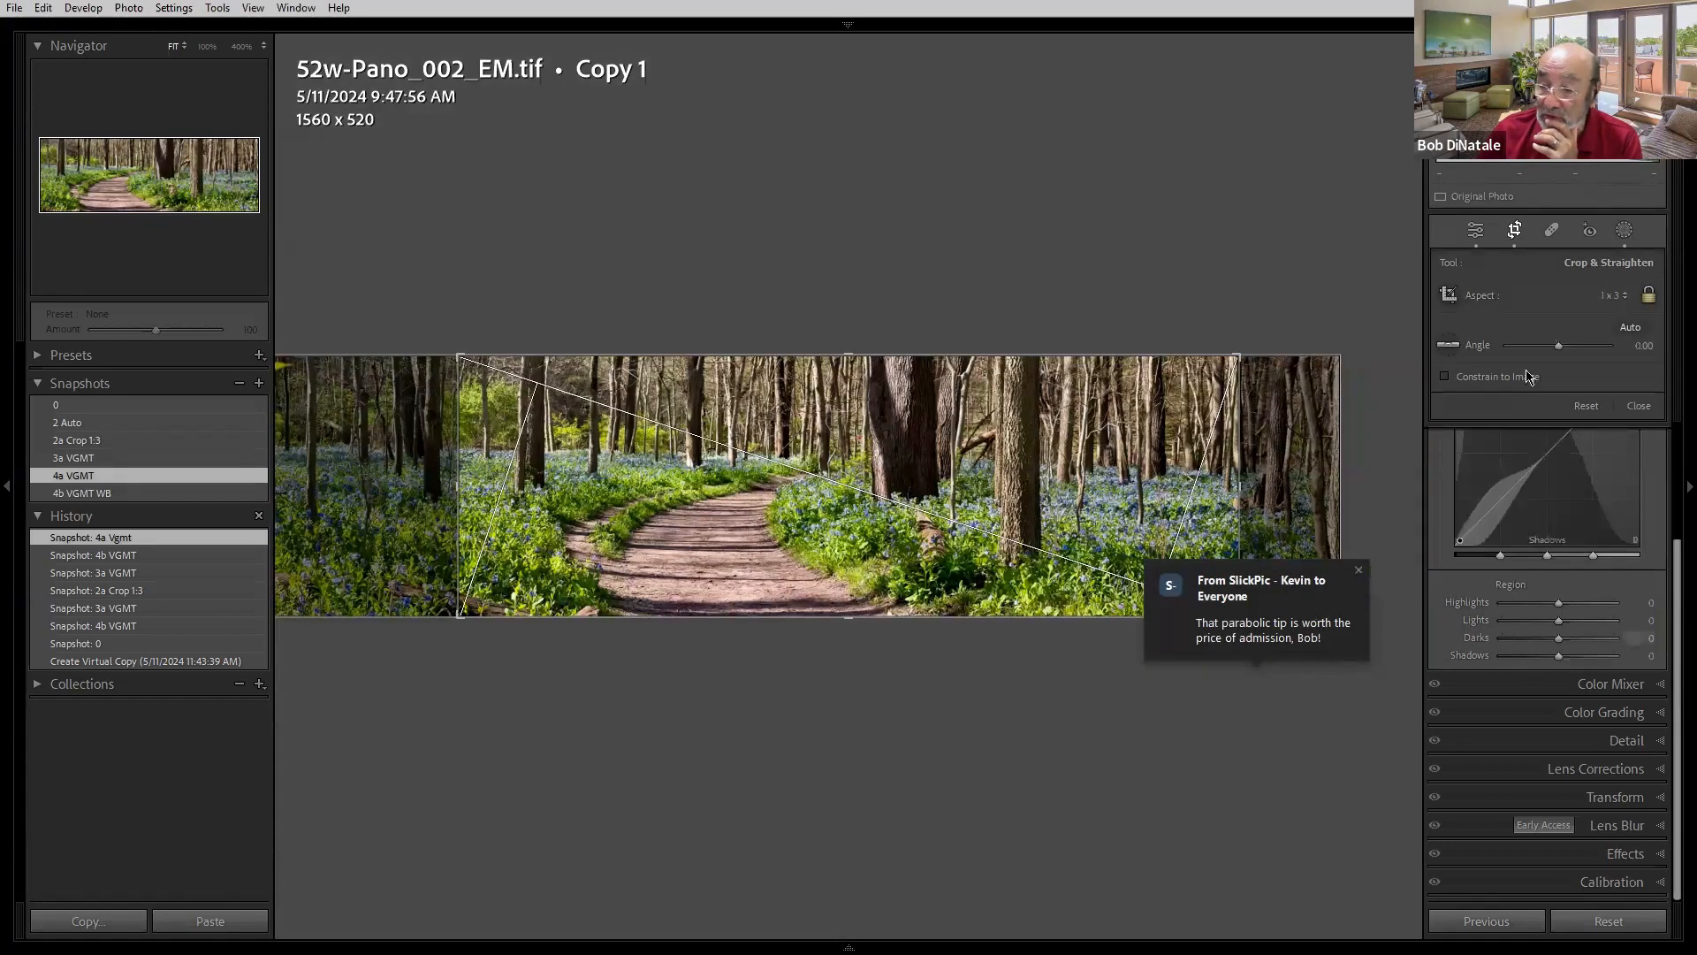
{"action": "left_click", "coordinate": [1623, 296]}
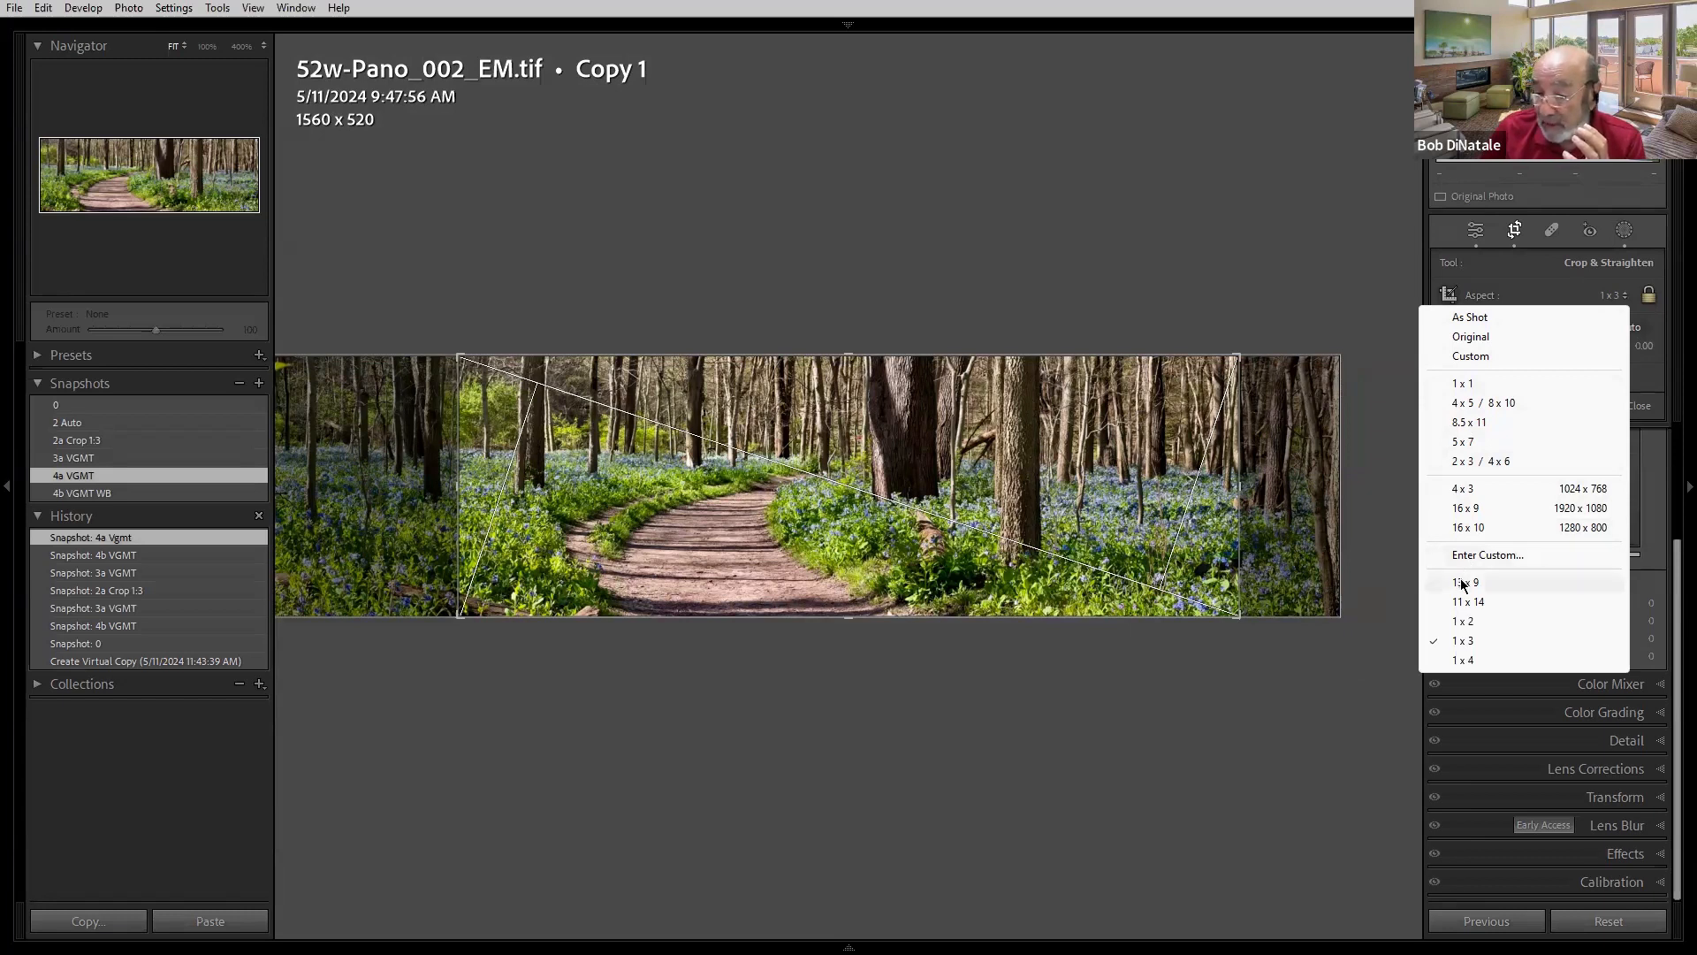
{"action": "left_click", "coordinate": [1471, 622]}
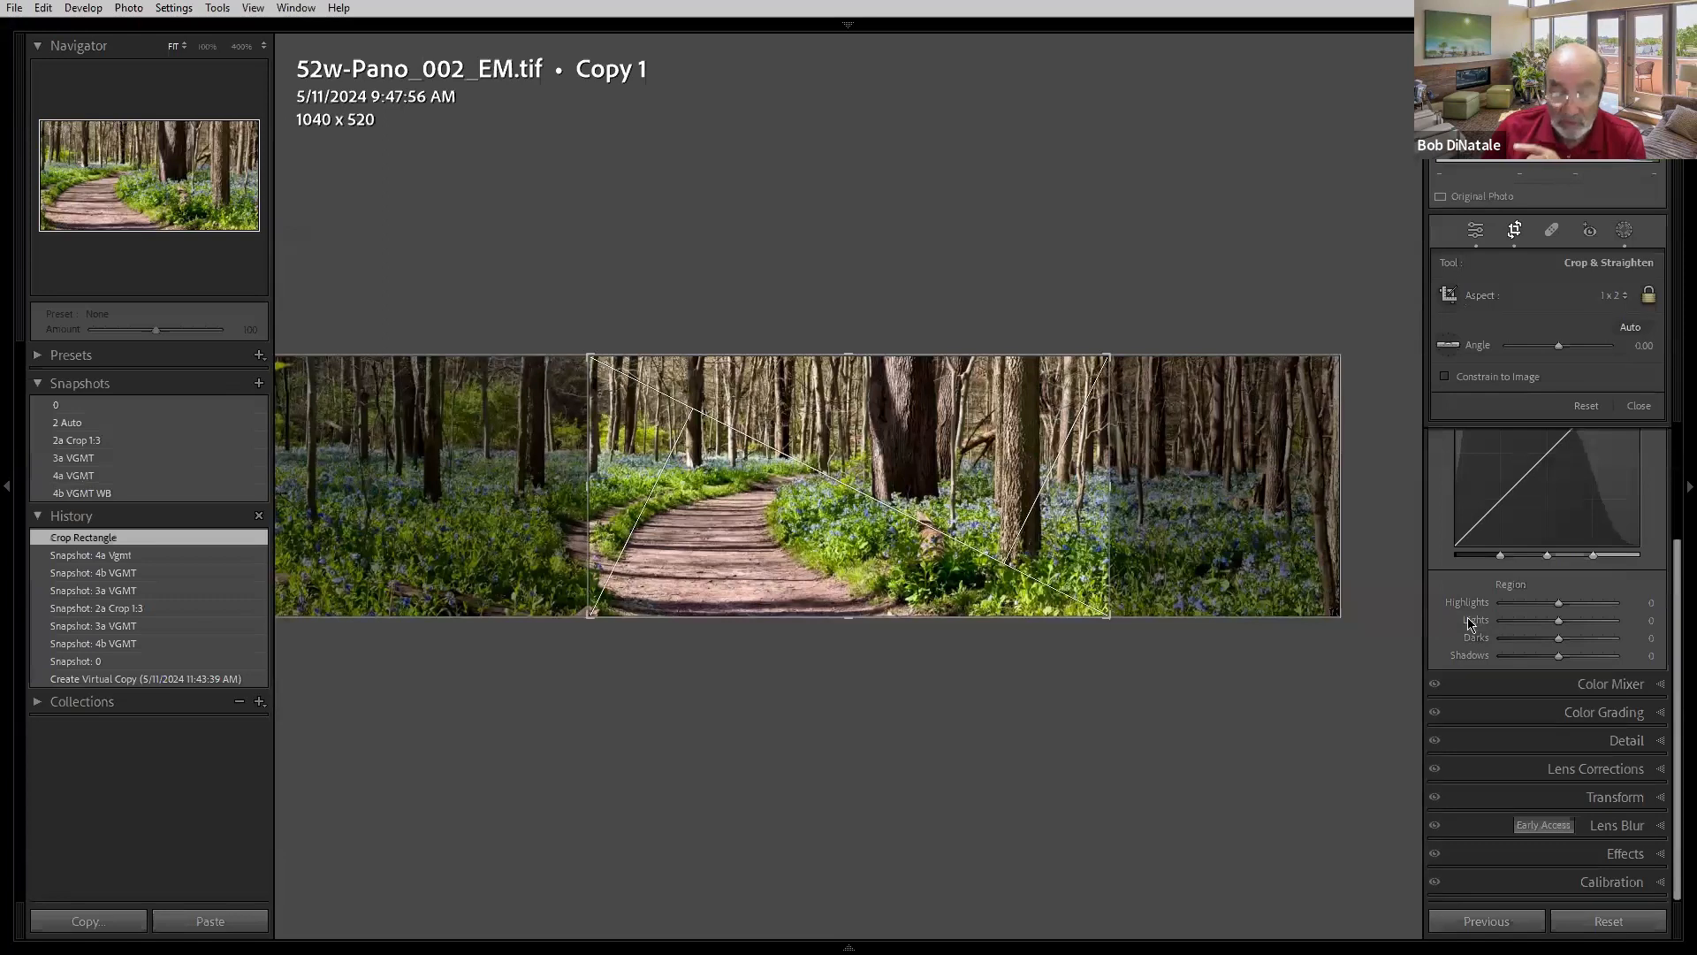
{"action": "left_click_drag", "start_coordinate": [971, 525], "coordinate": [1017, 529]}
{"action": "key", "text": "Return"}
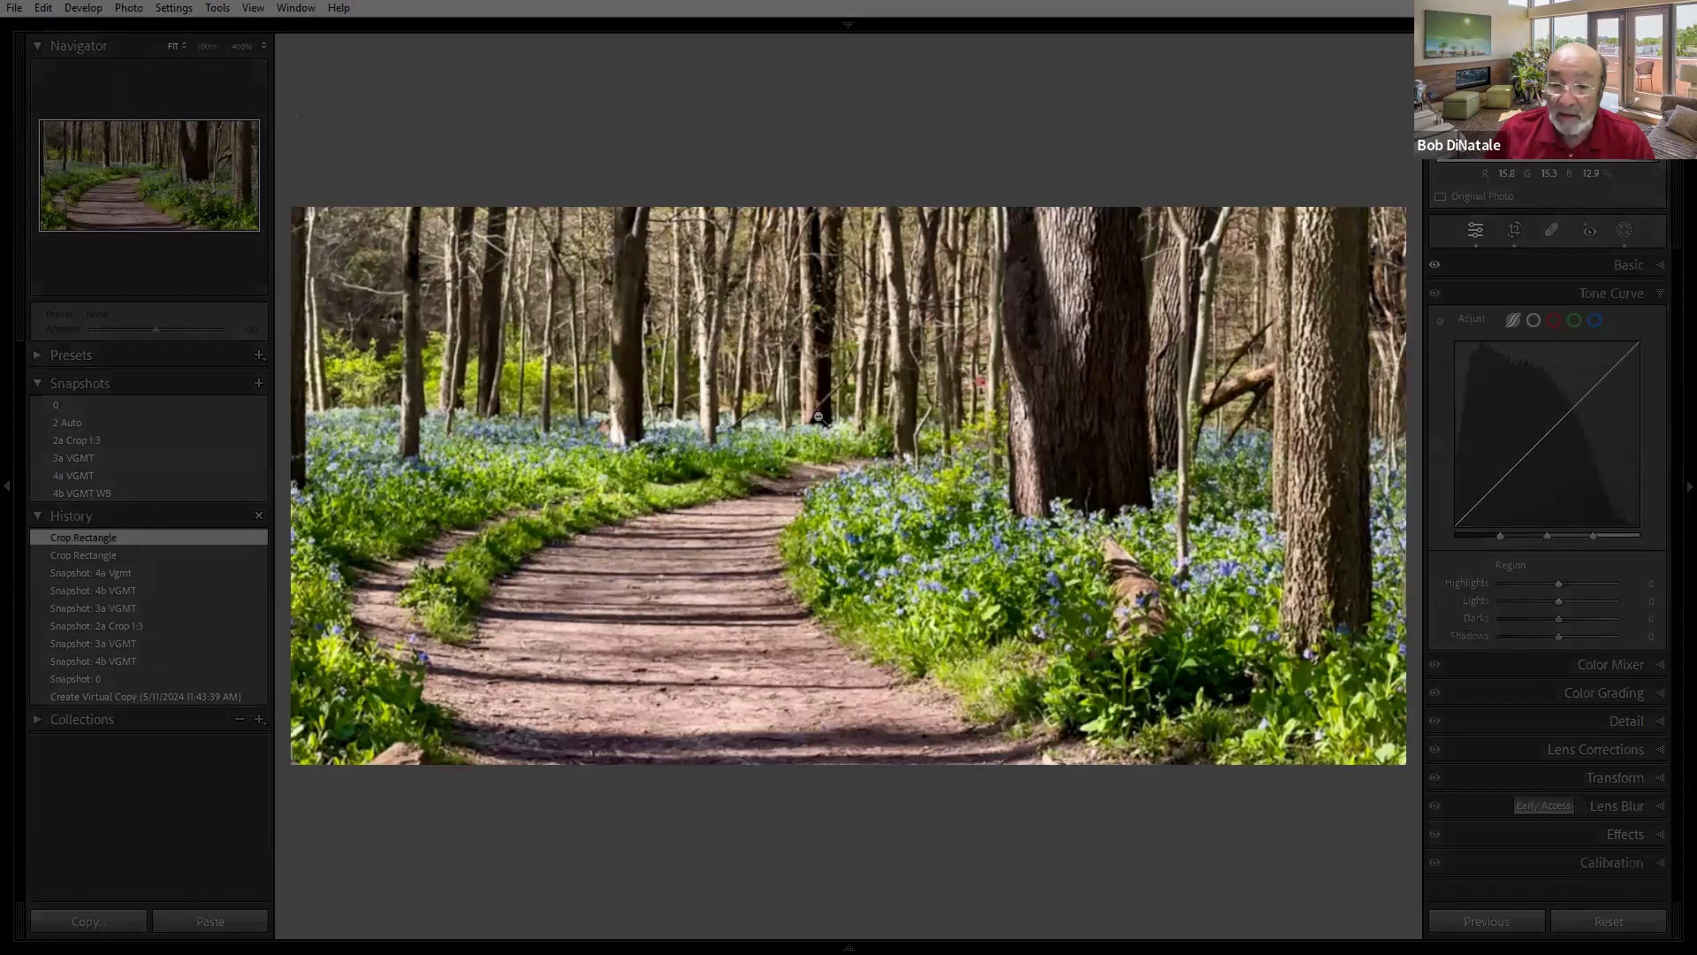
- Cycle through the lights-out views and load the 2a Crop 1:3 and 3a VGMT snapshots for comparison
{"action": "key", "text": "l"}
{"action": "key", "text": "l"}
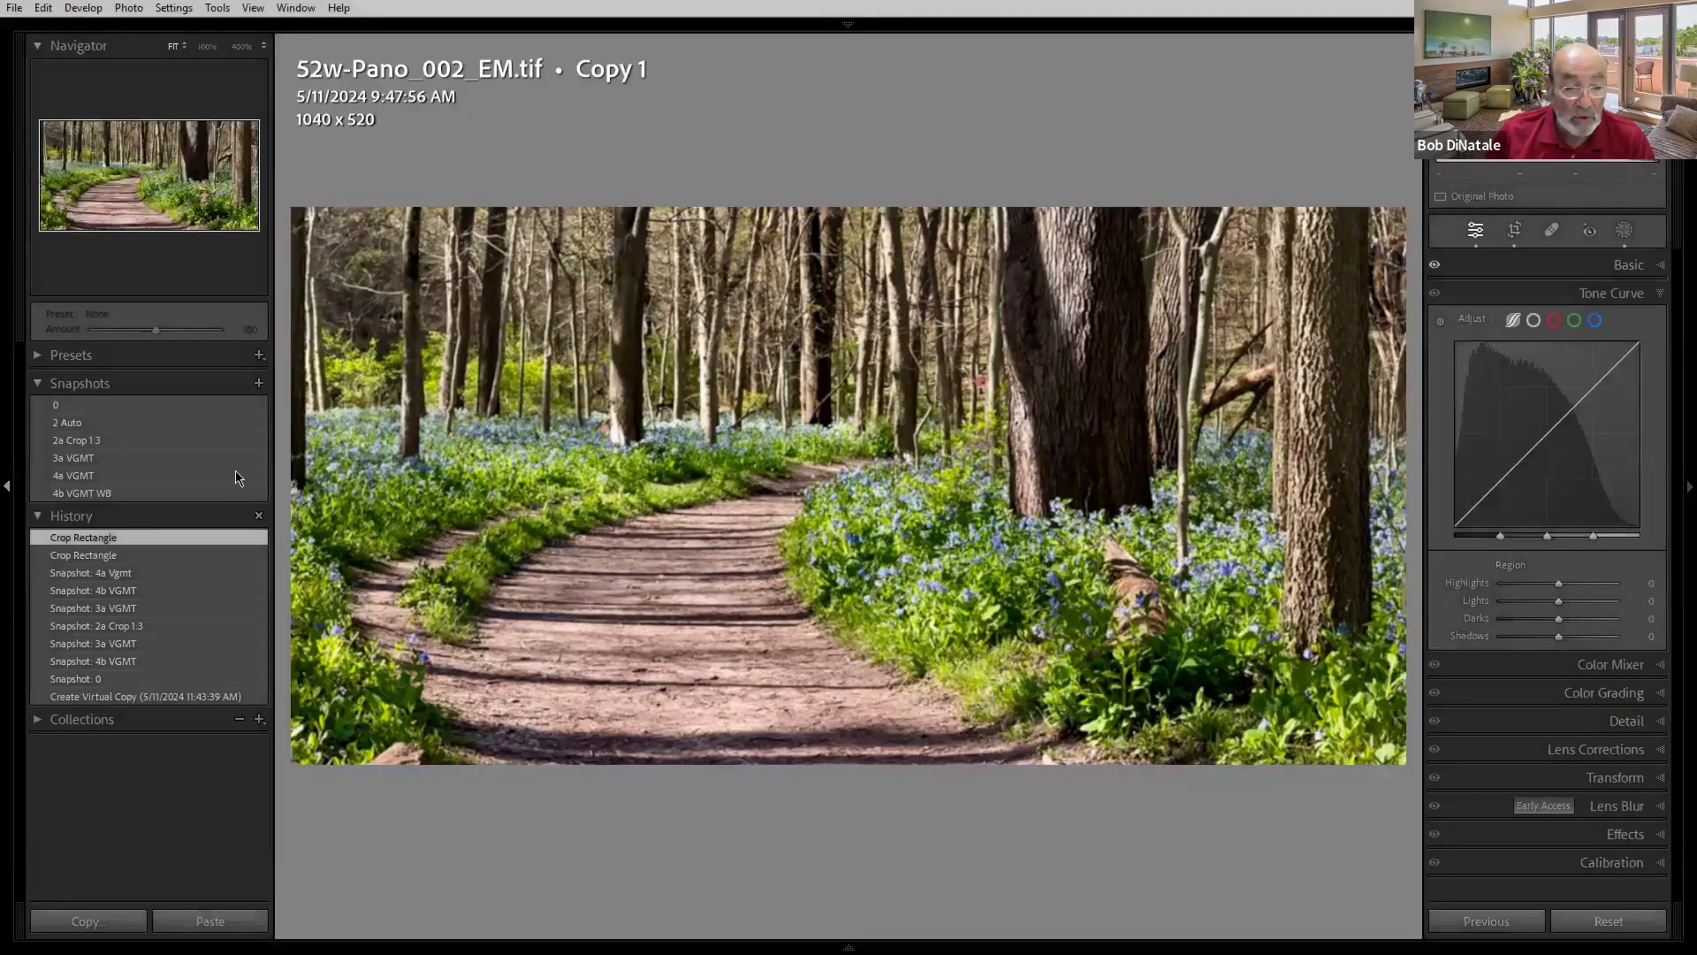
{"action": "left_click", "coordinate": [144, 445]}
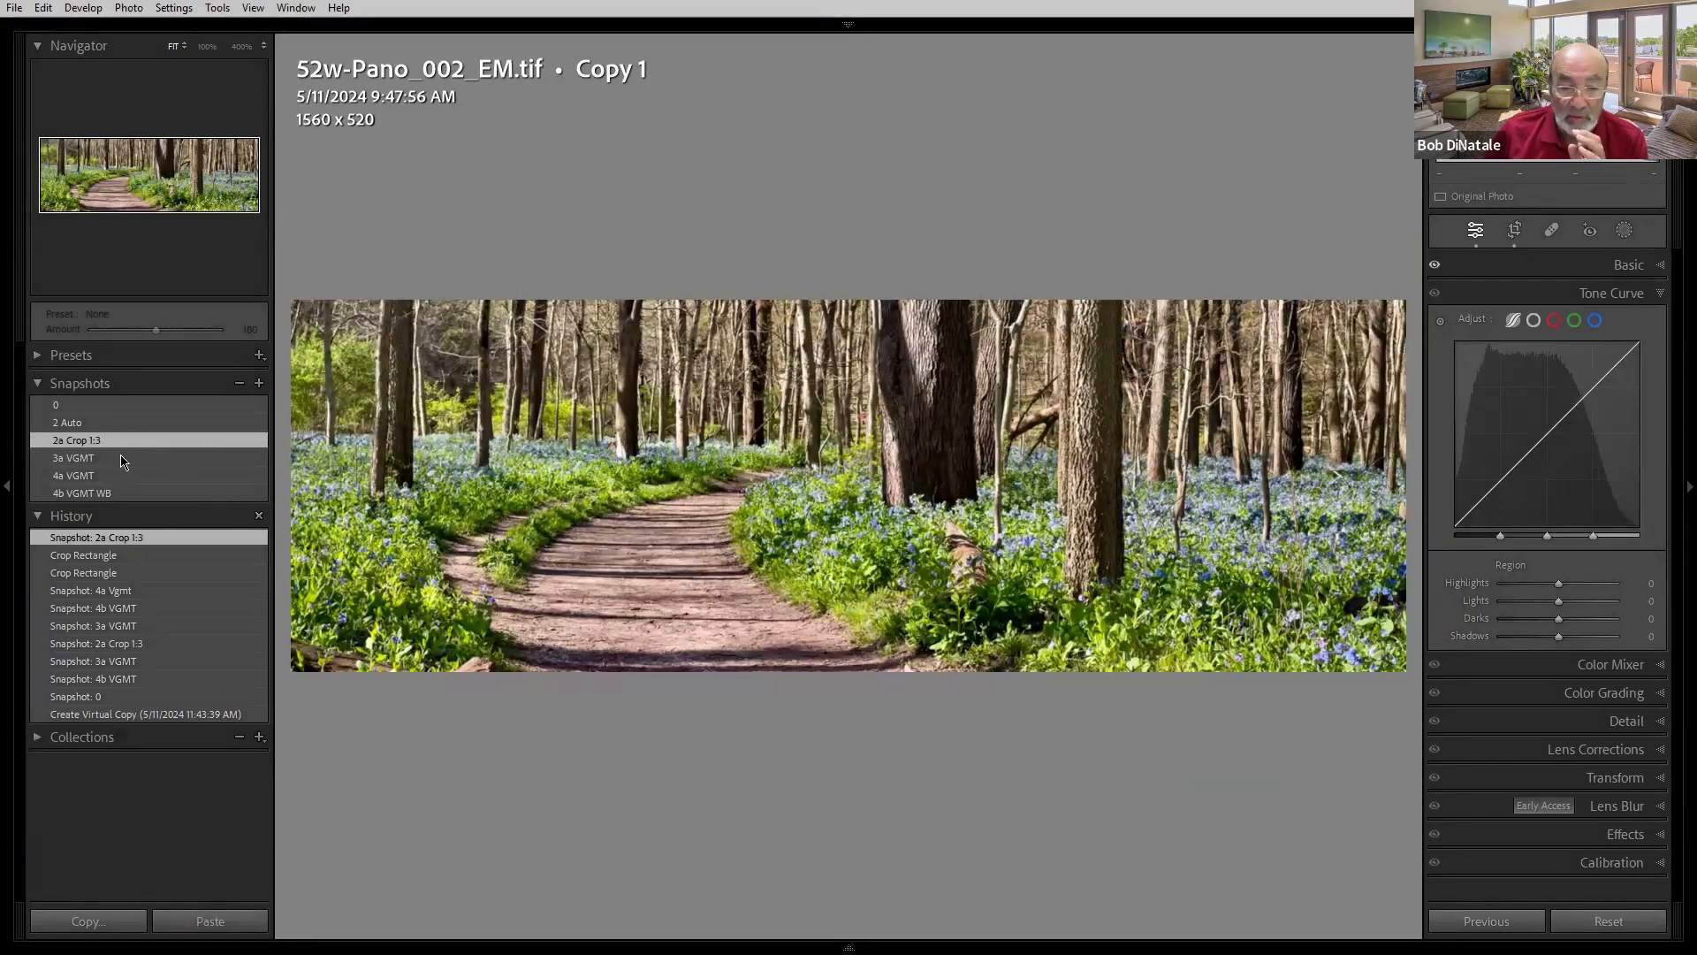
{"action": "left_click", "coordinate": [117, 457]}
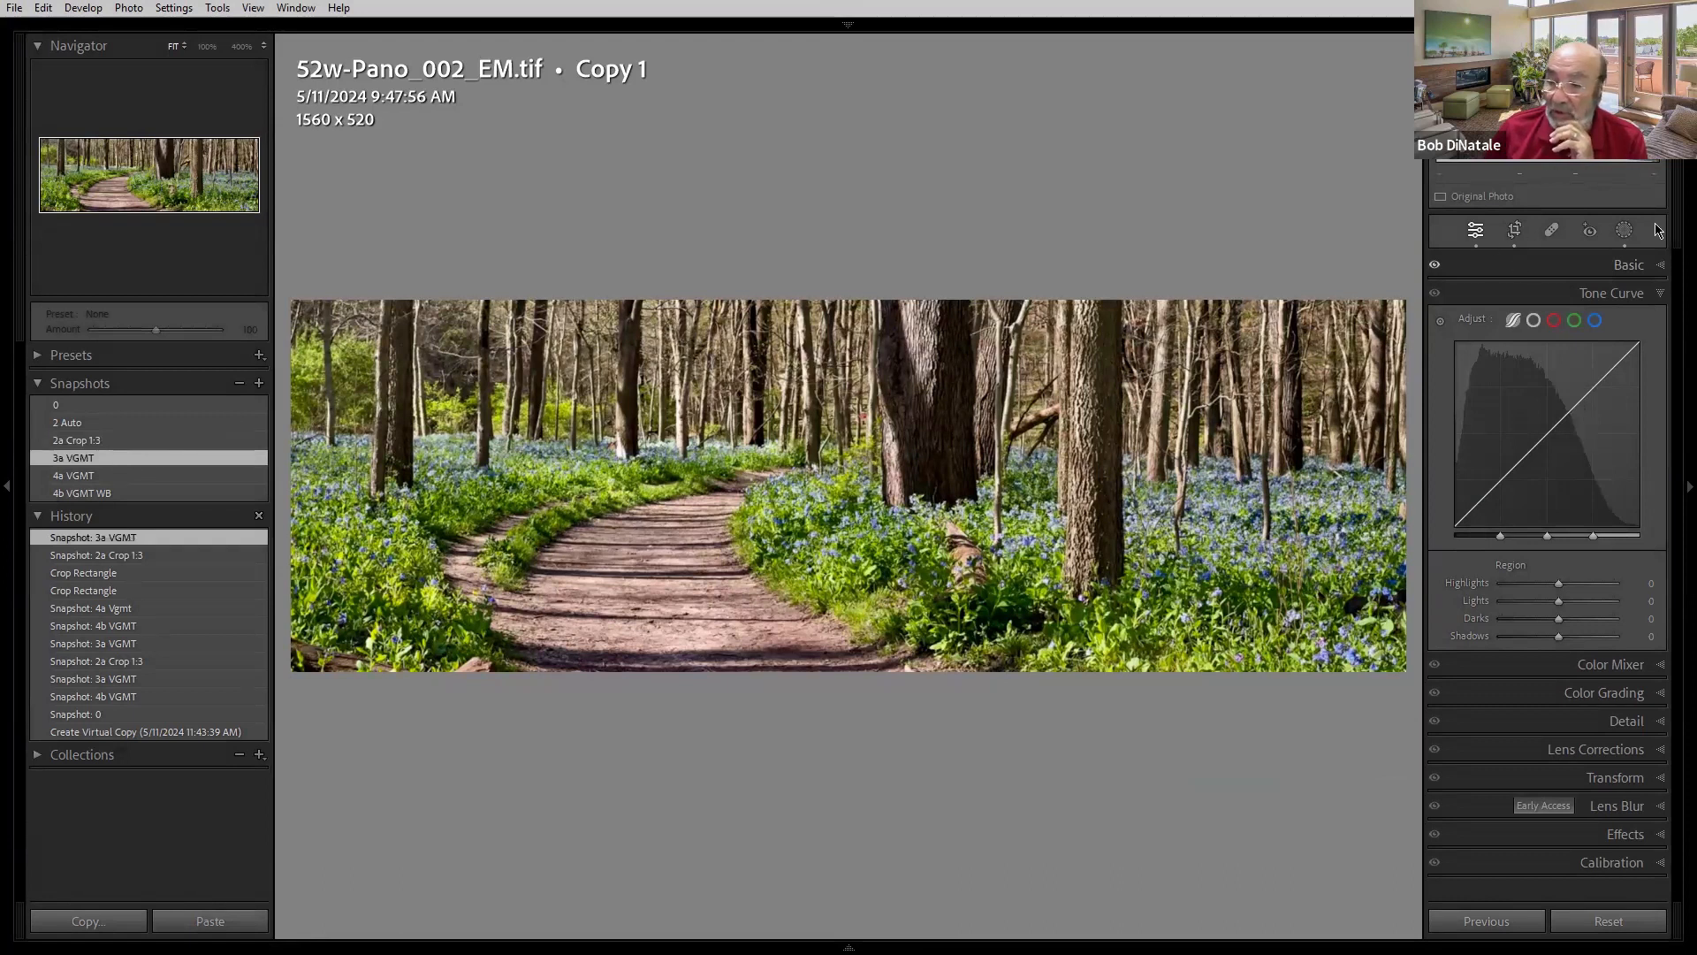
- Open Masking to inspect the VGMT radial gradient mask, then reload the 2a Crop 1:3 snapshot
{"action": "left_click", "coordinate": [1629, 234]}
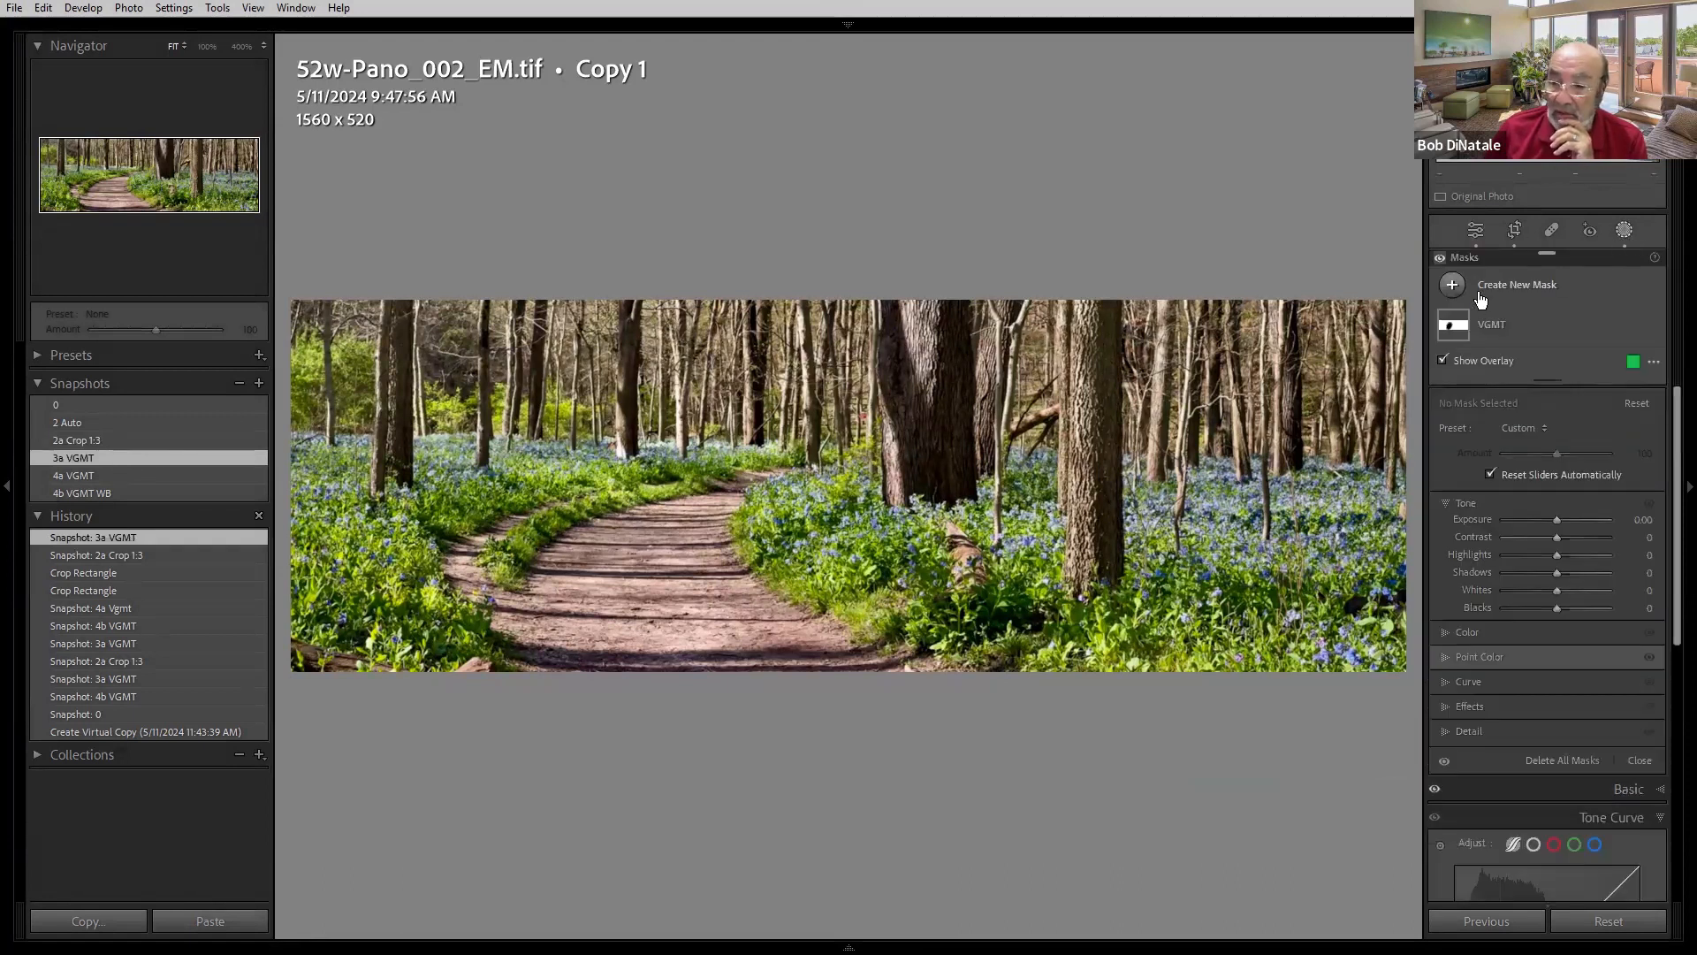
{"action": "mouse_move", "coordinate": [1447, 329]}
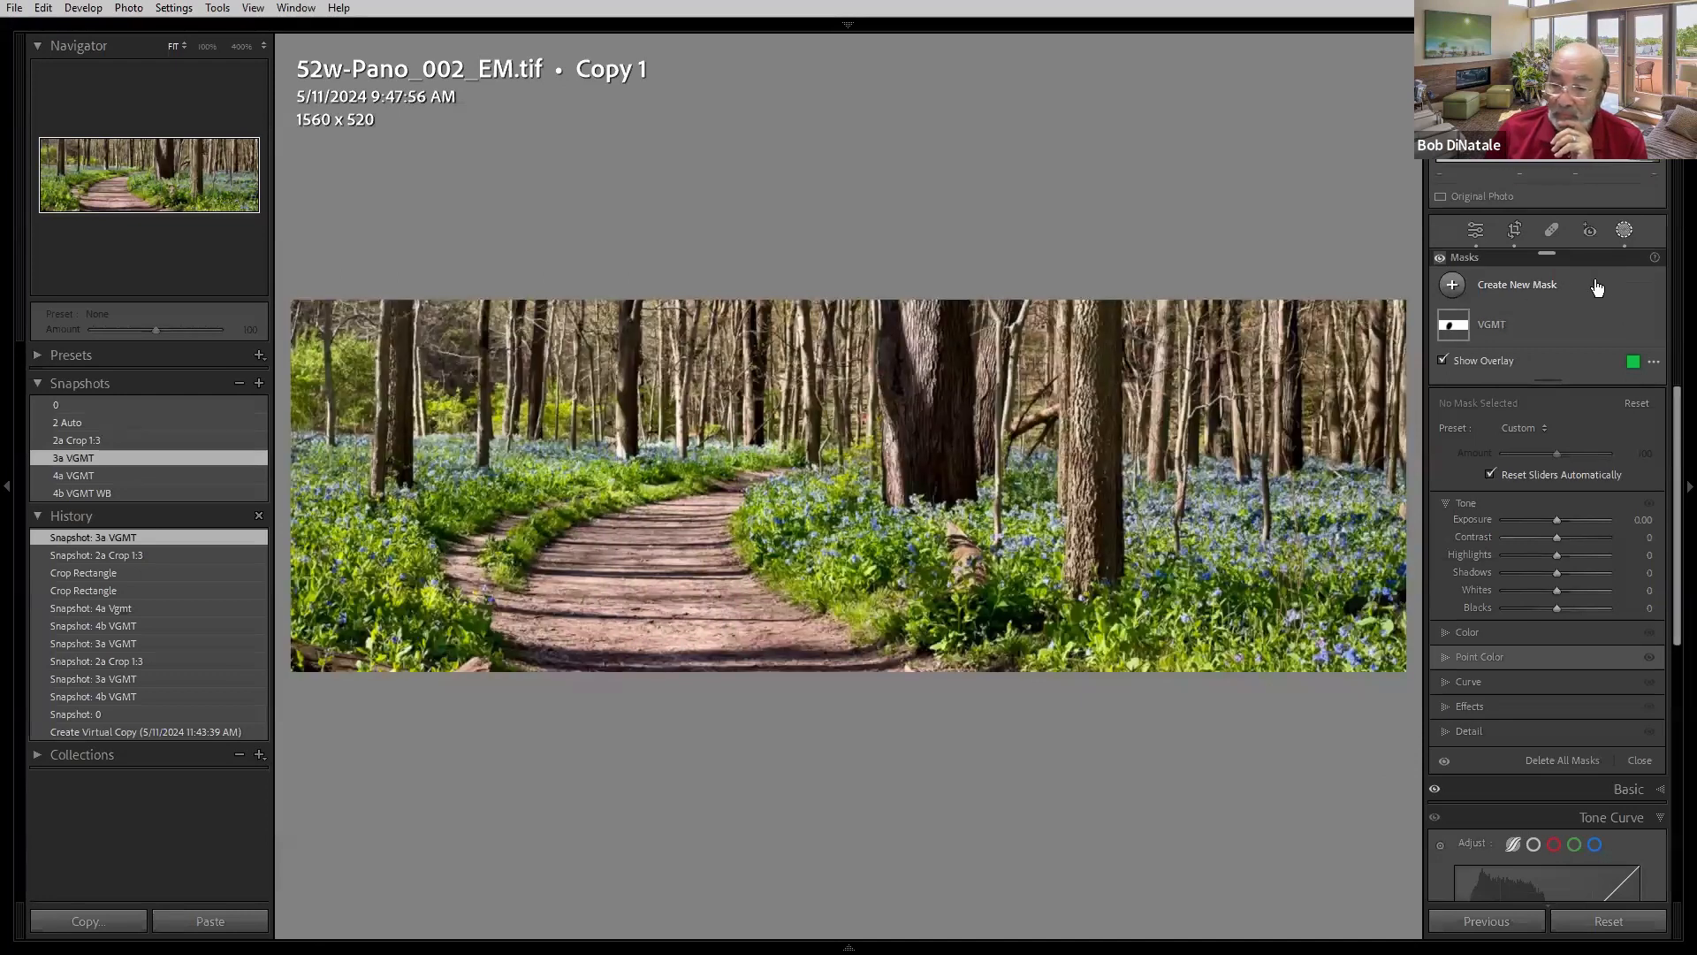
{"action": "left_click", "coordinate": [1514, 330]}
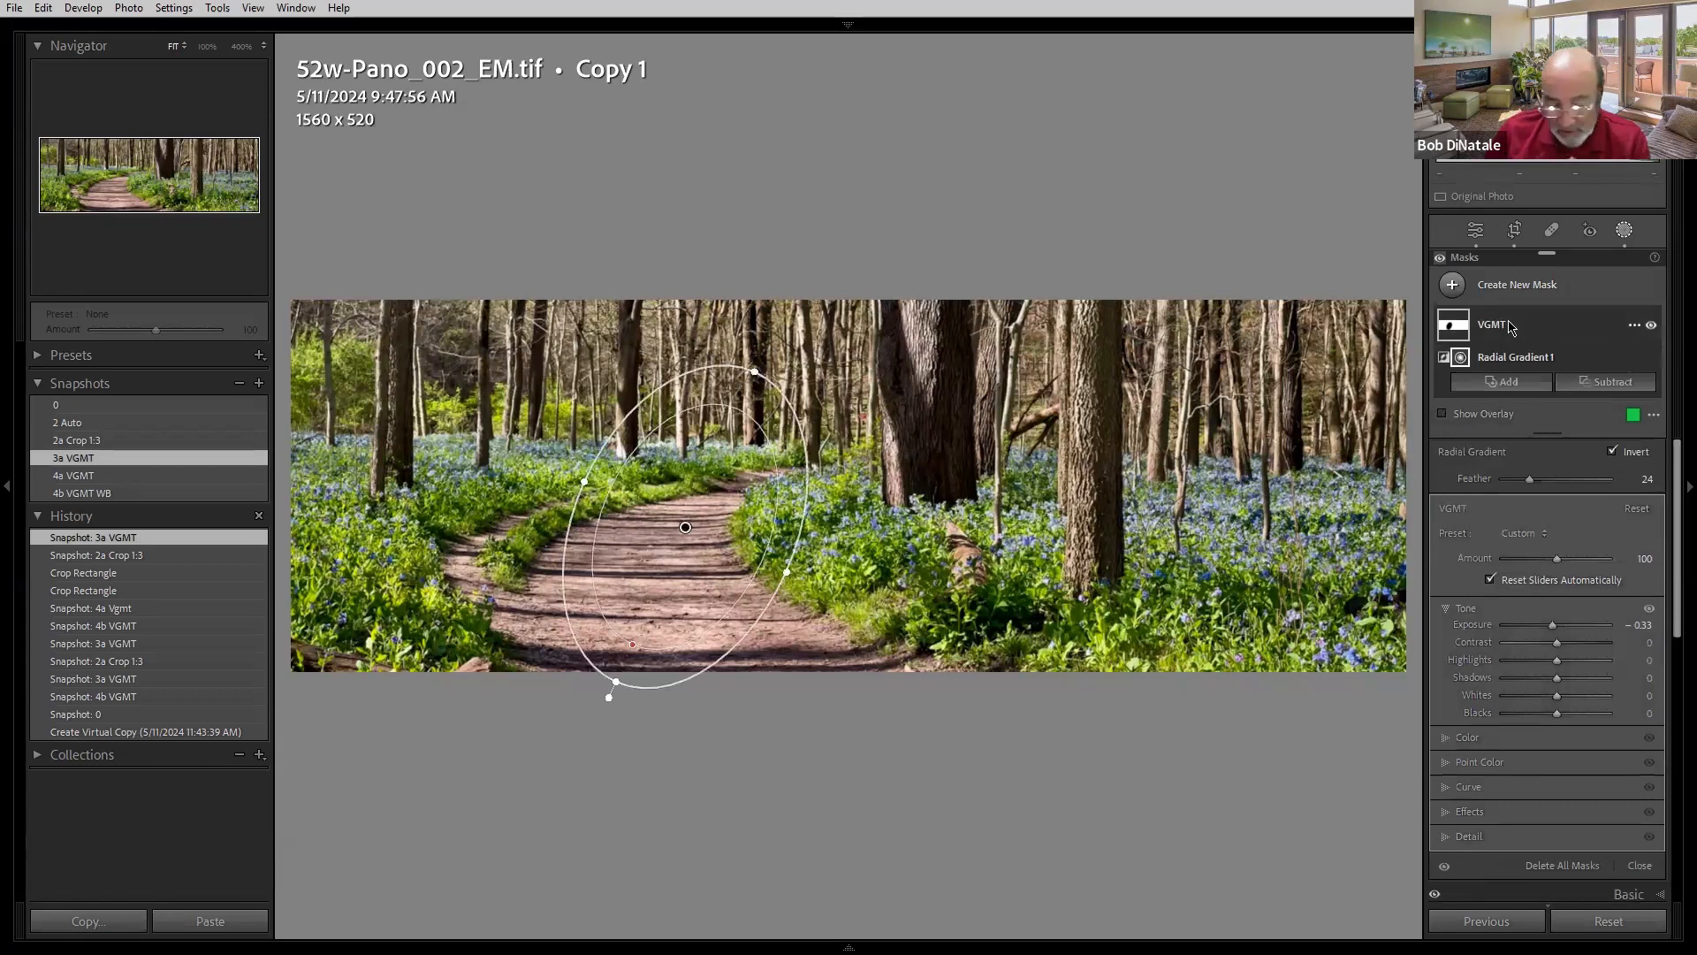
{"action": "left_click", "coordinate": [199, 440]}
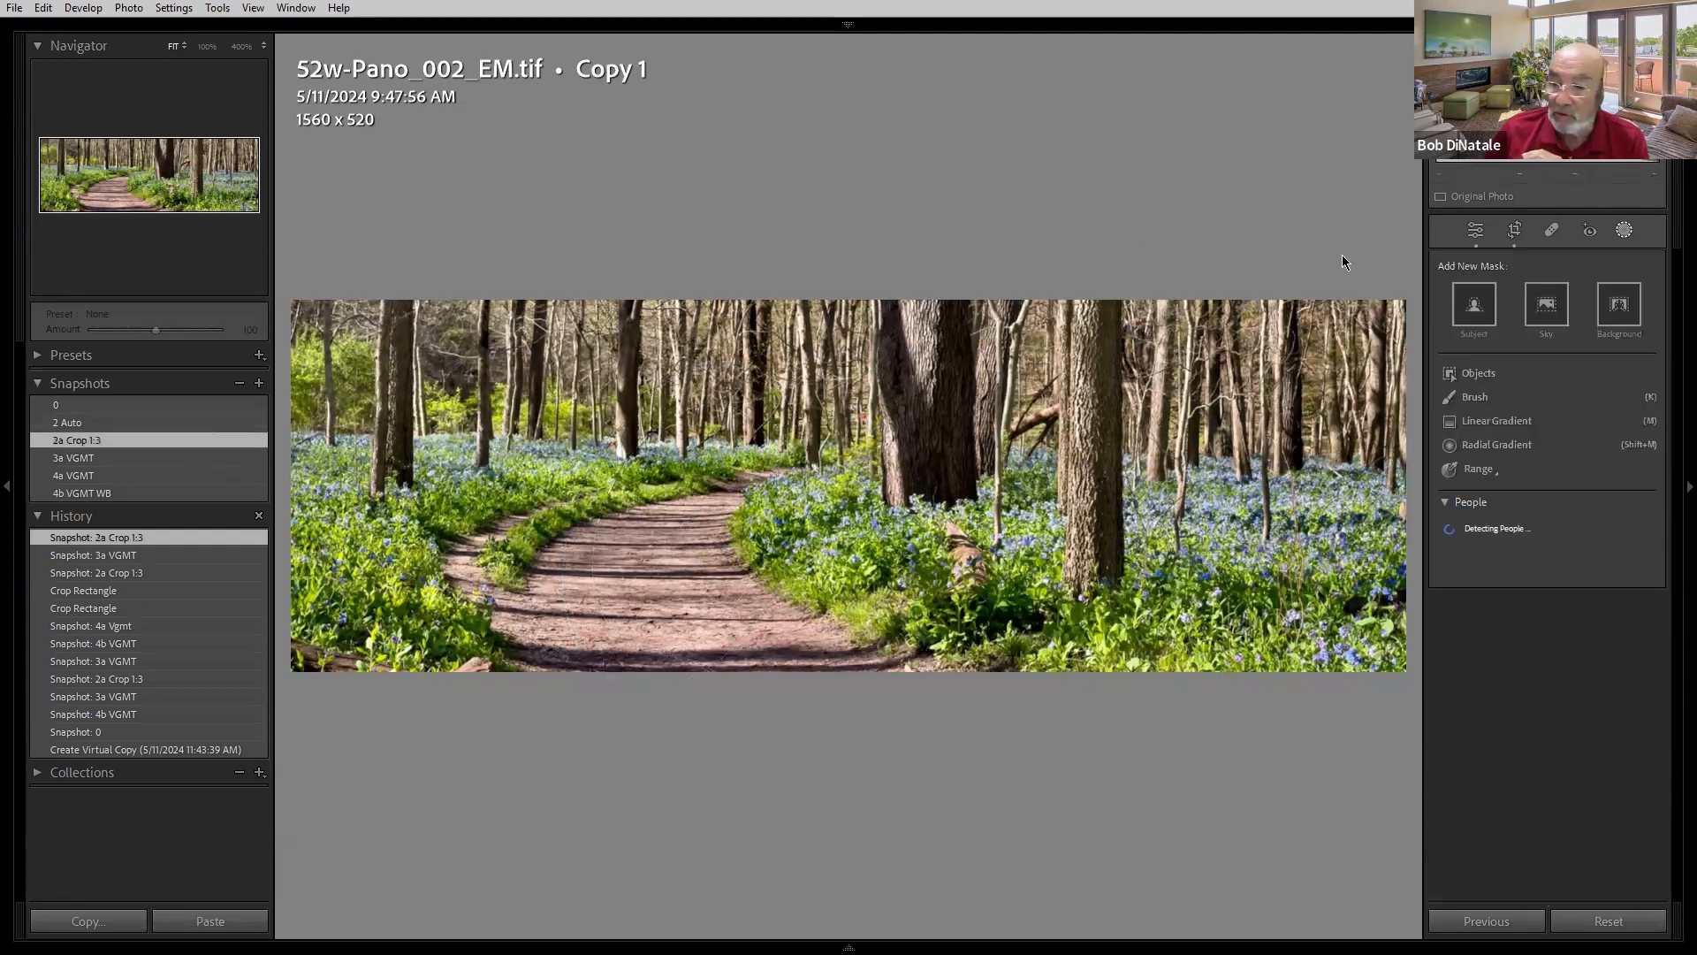
- Add a new radial gradient over the path and invert it
{"action": "left_click", "coordinate": [1625, 229]}
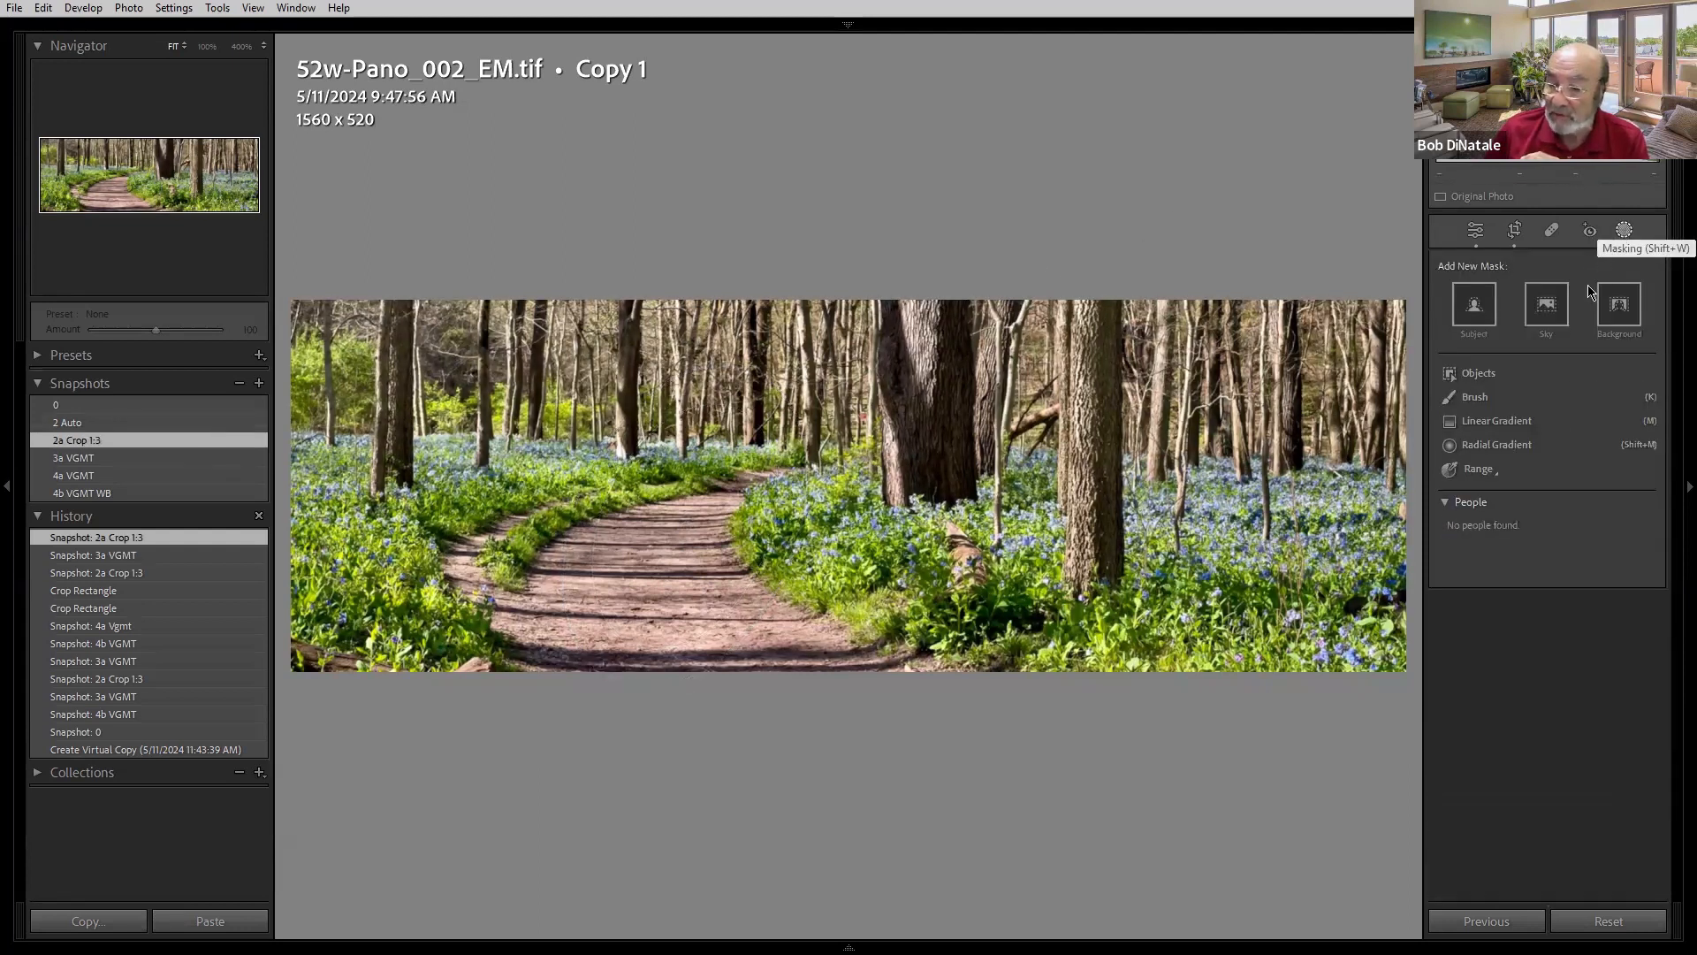
{"action": "left_click", "coordinate": [1624, 229]}
{"action": "left_click", "coordinate": [1508, 445]}
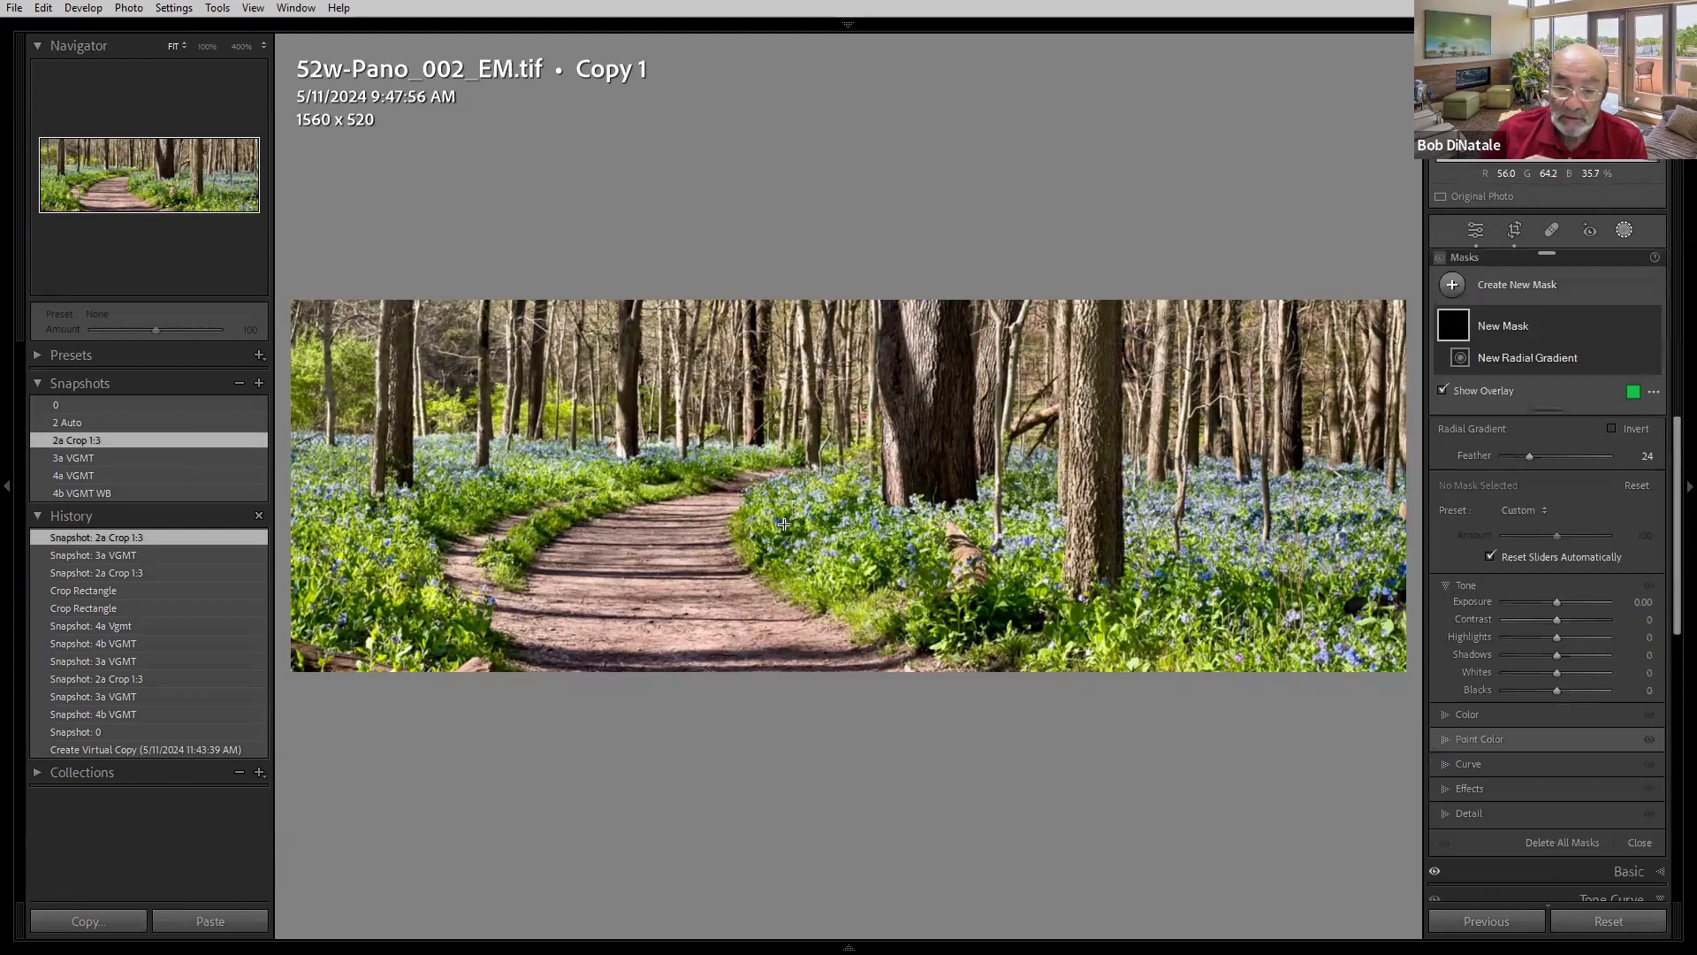
{"action": "left_click_drag", "start_coordinate": [664, 515], "coordinate": [790, 677]}
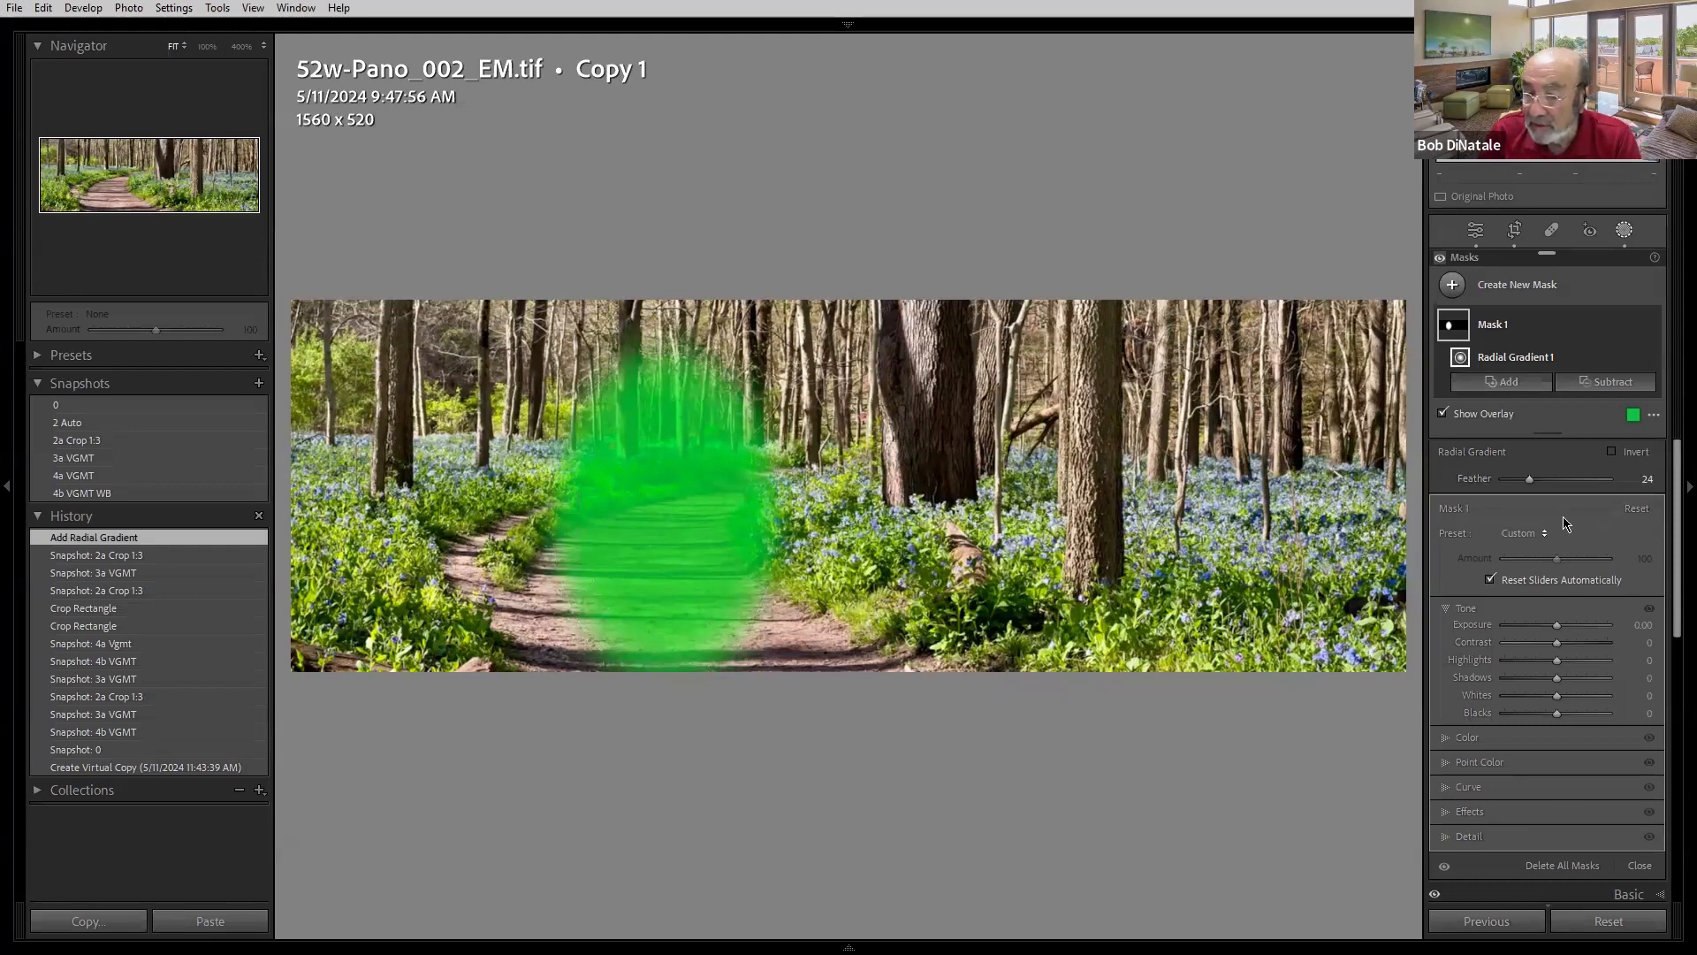
{"action": "left_click", "coordinate": [1614, 453]}
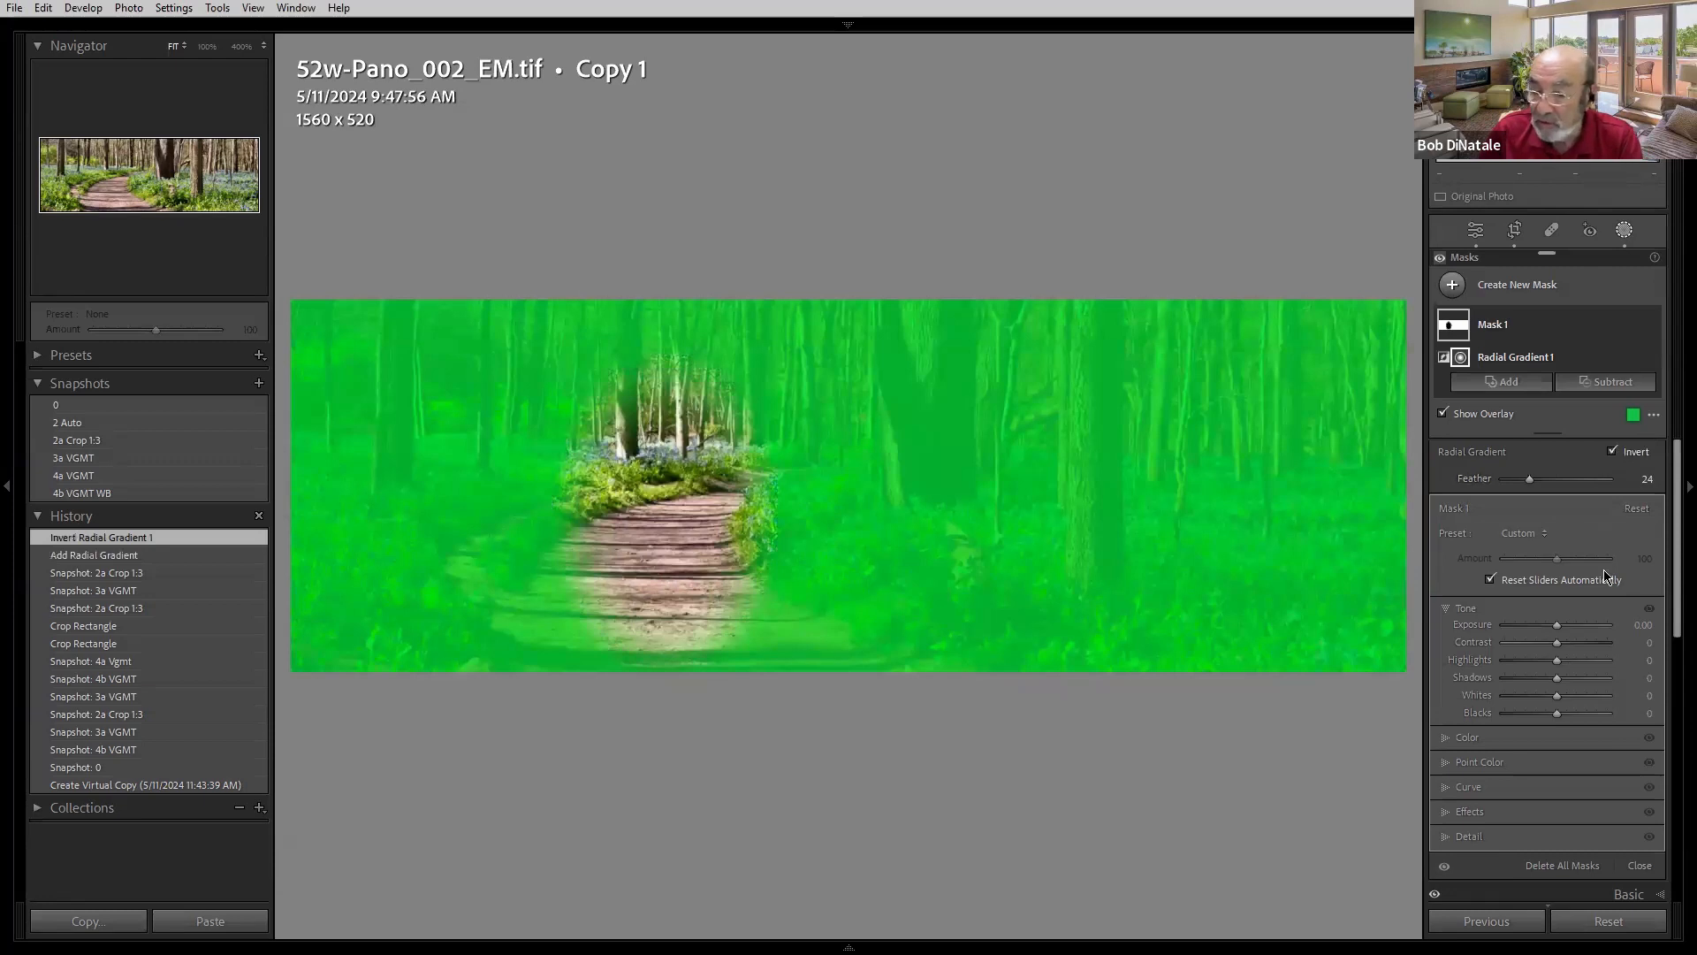
- Try several exposure values for the inverted radial mask, return it to 0, and toggle the overlay
{"action": "left_click", "coordinate": [1644, 625]}
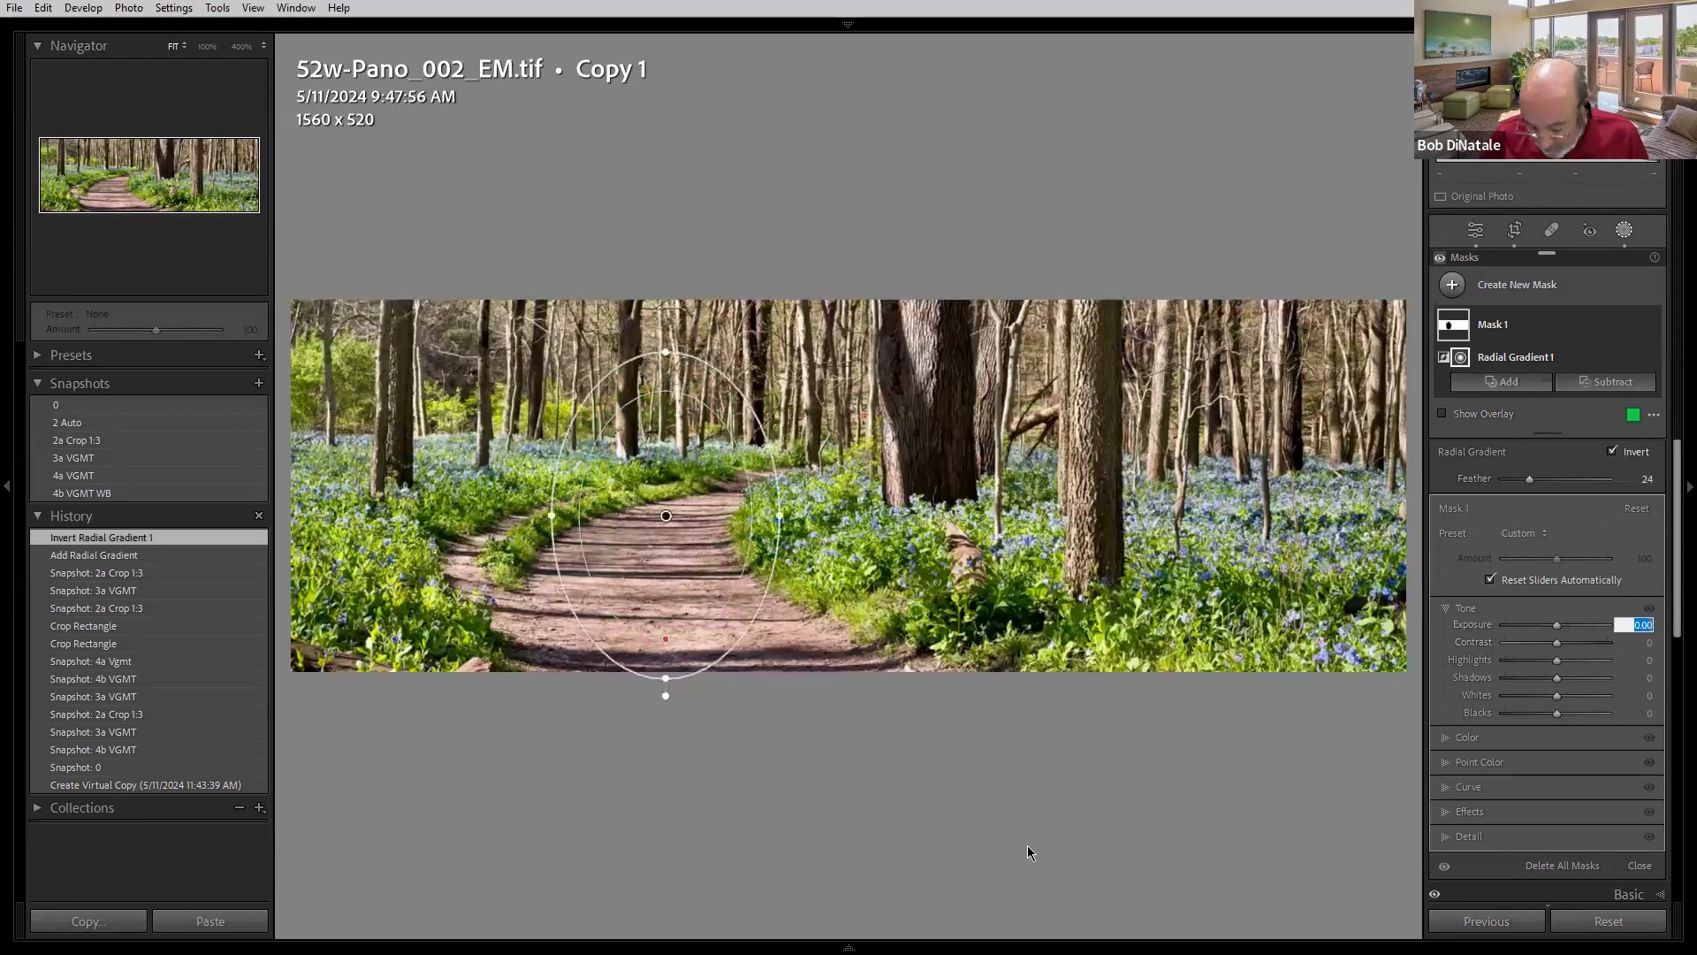
{"action": "type", "text": "0.9"}
{"action": "key", "text": "Return"}
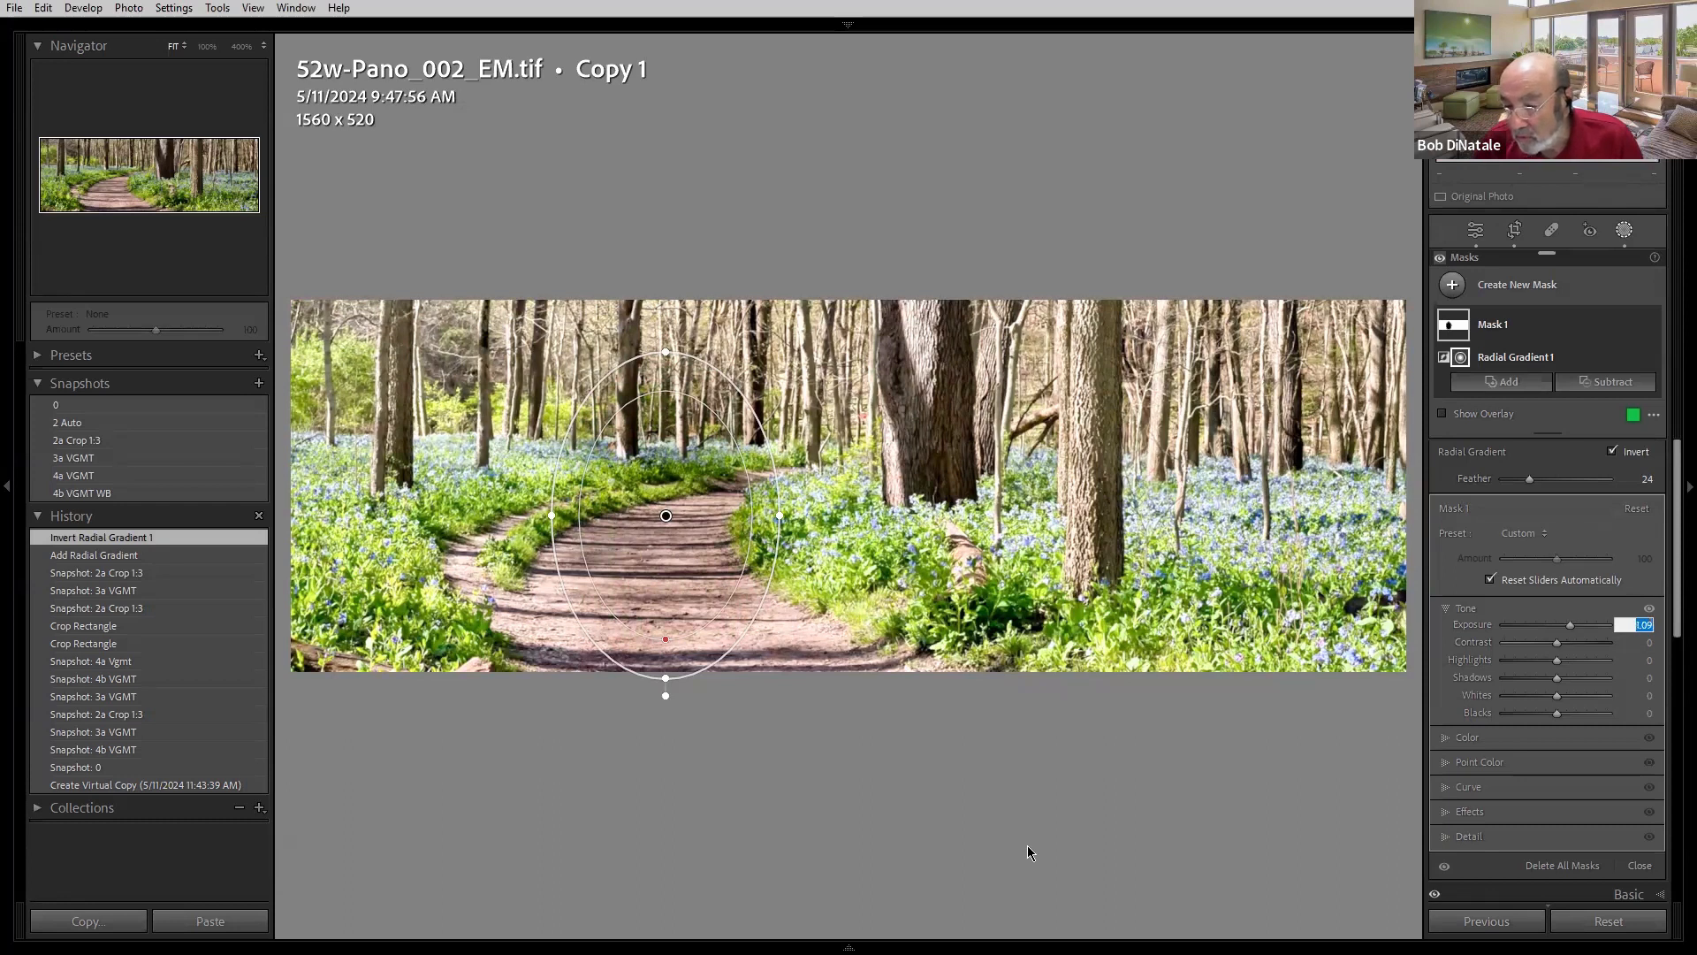
{"action": "type", "text": "0.1"}
{"action": "key", "text": "Return"}
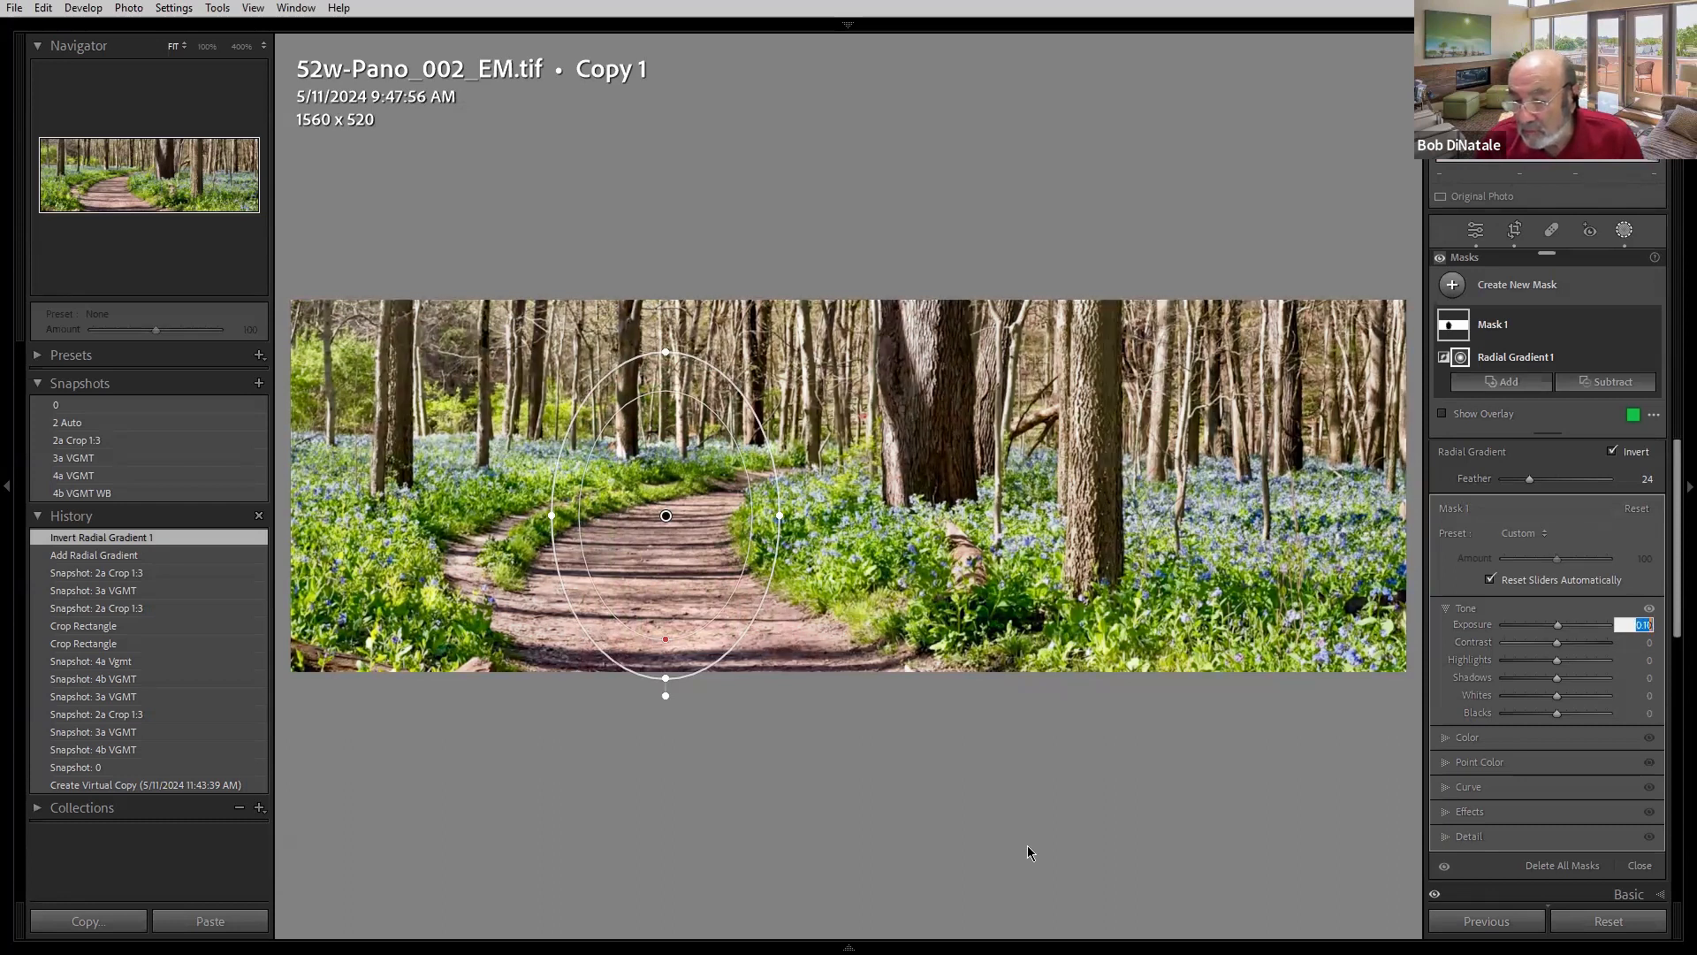
{"action": "type", "text": "-0.25"}
{"action": "key", "text": "Return"}
{"action": "type", "text": "0.1"}
{"action": "key", "text": "Return"}
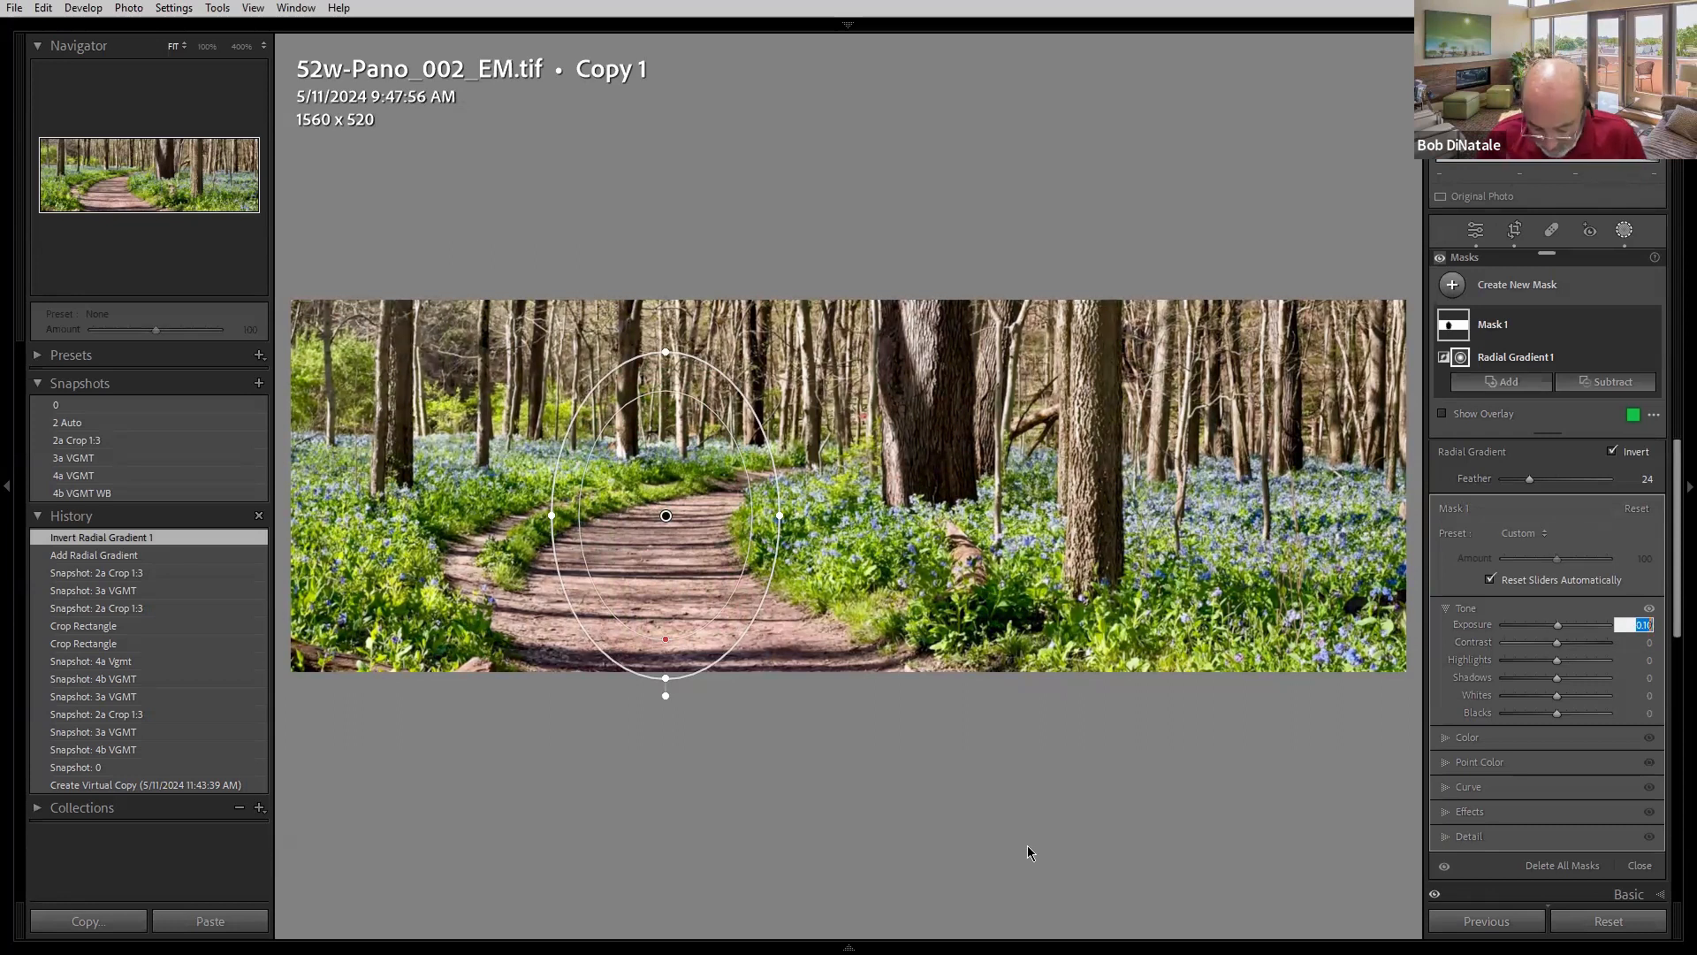
{"action": "type", "text": "0"}
{"action": "key", "text": "Return"}
{"action": "key", "text": "o"}
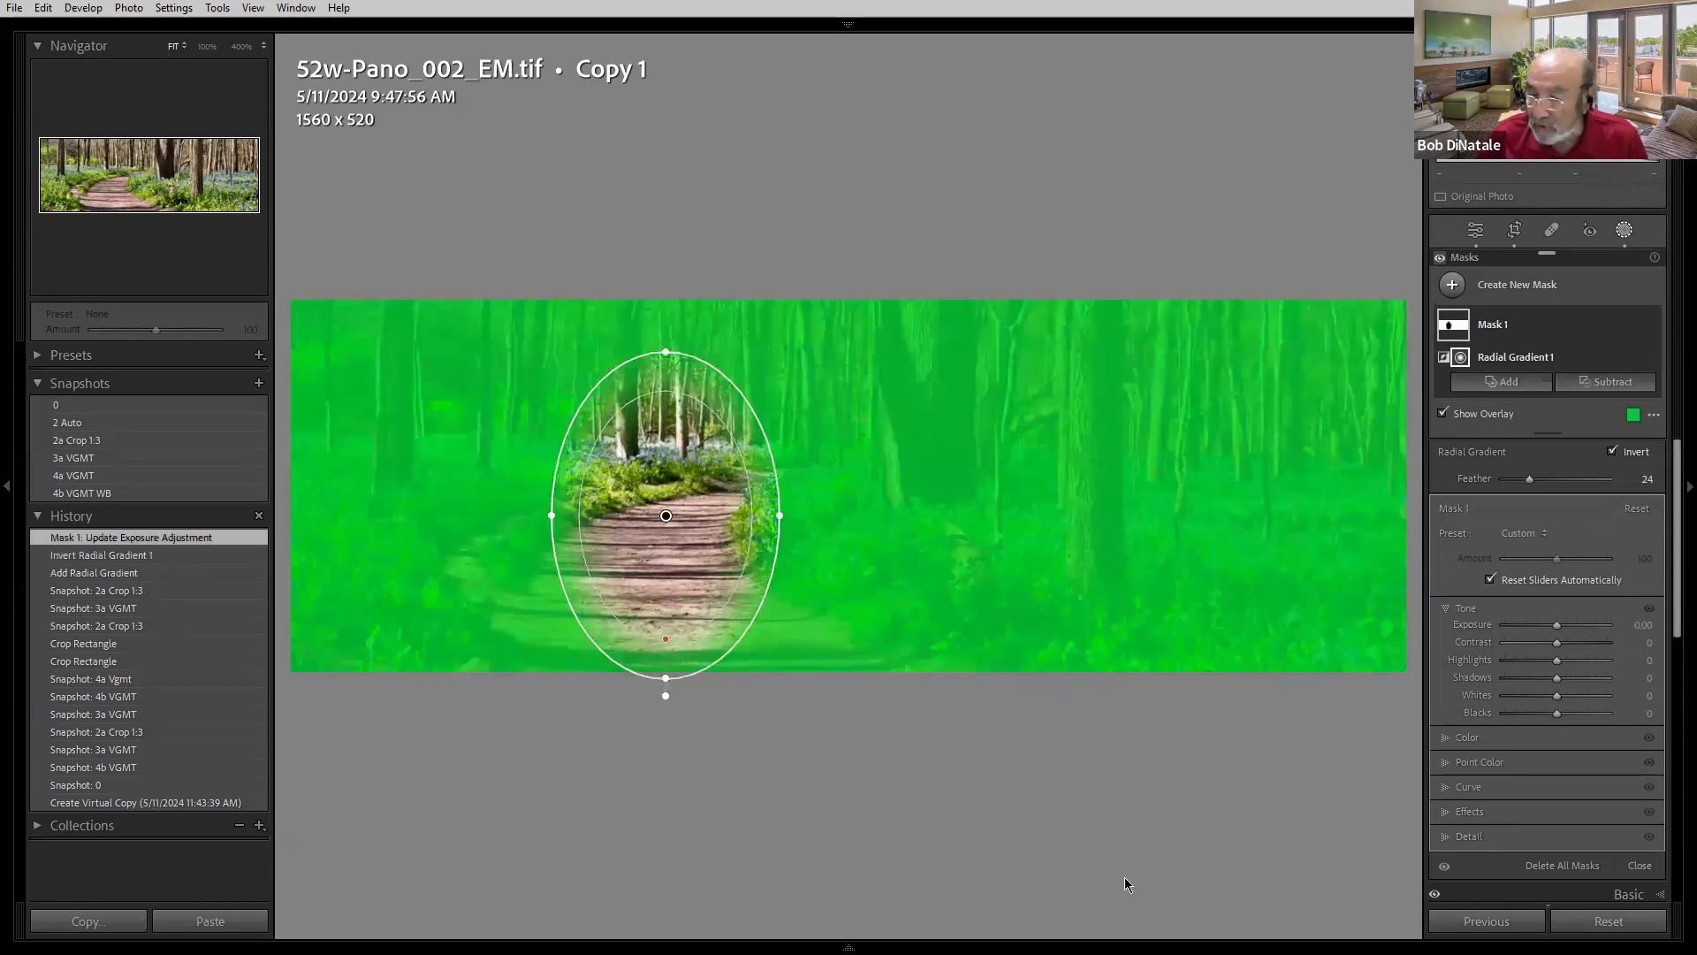
- Set the radial mask's exposure to −0.33 and toggle the mask's visibility off and on to compare
{"action": "left_click", "coordinate": [1639, 625]}
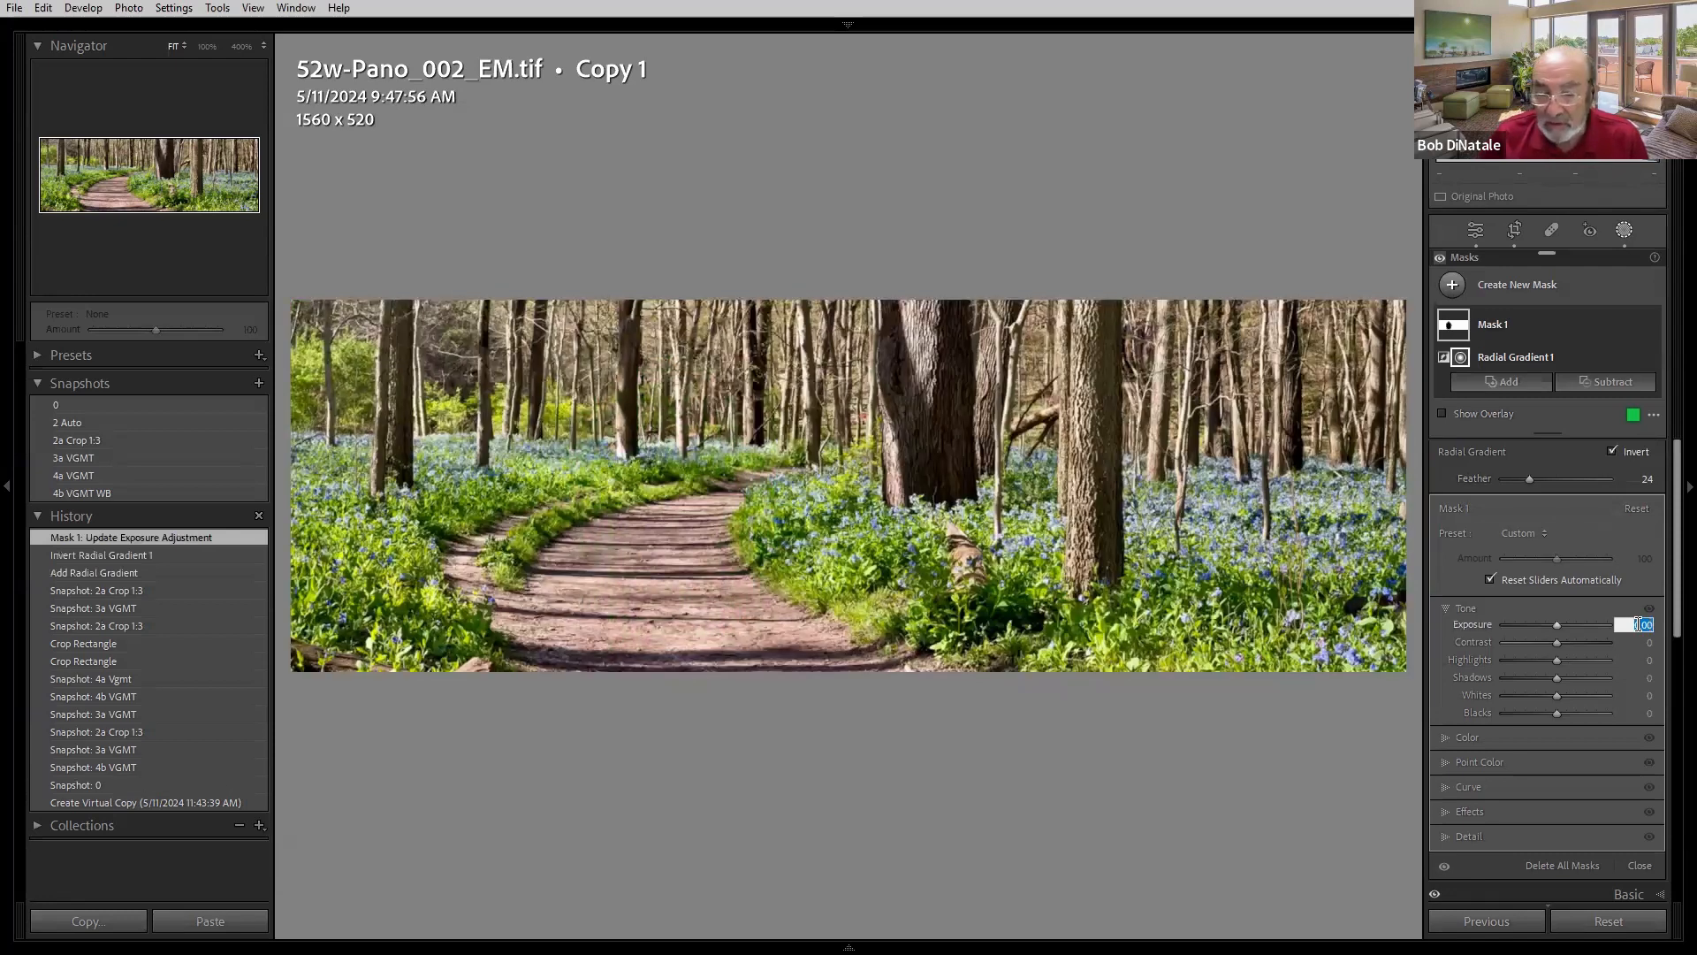
{"action": "type", "text": "0.33"}
{"action": "key", "text": "Return"}
{"action": "type", "text": "-"}
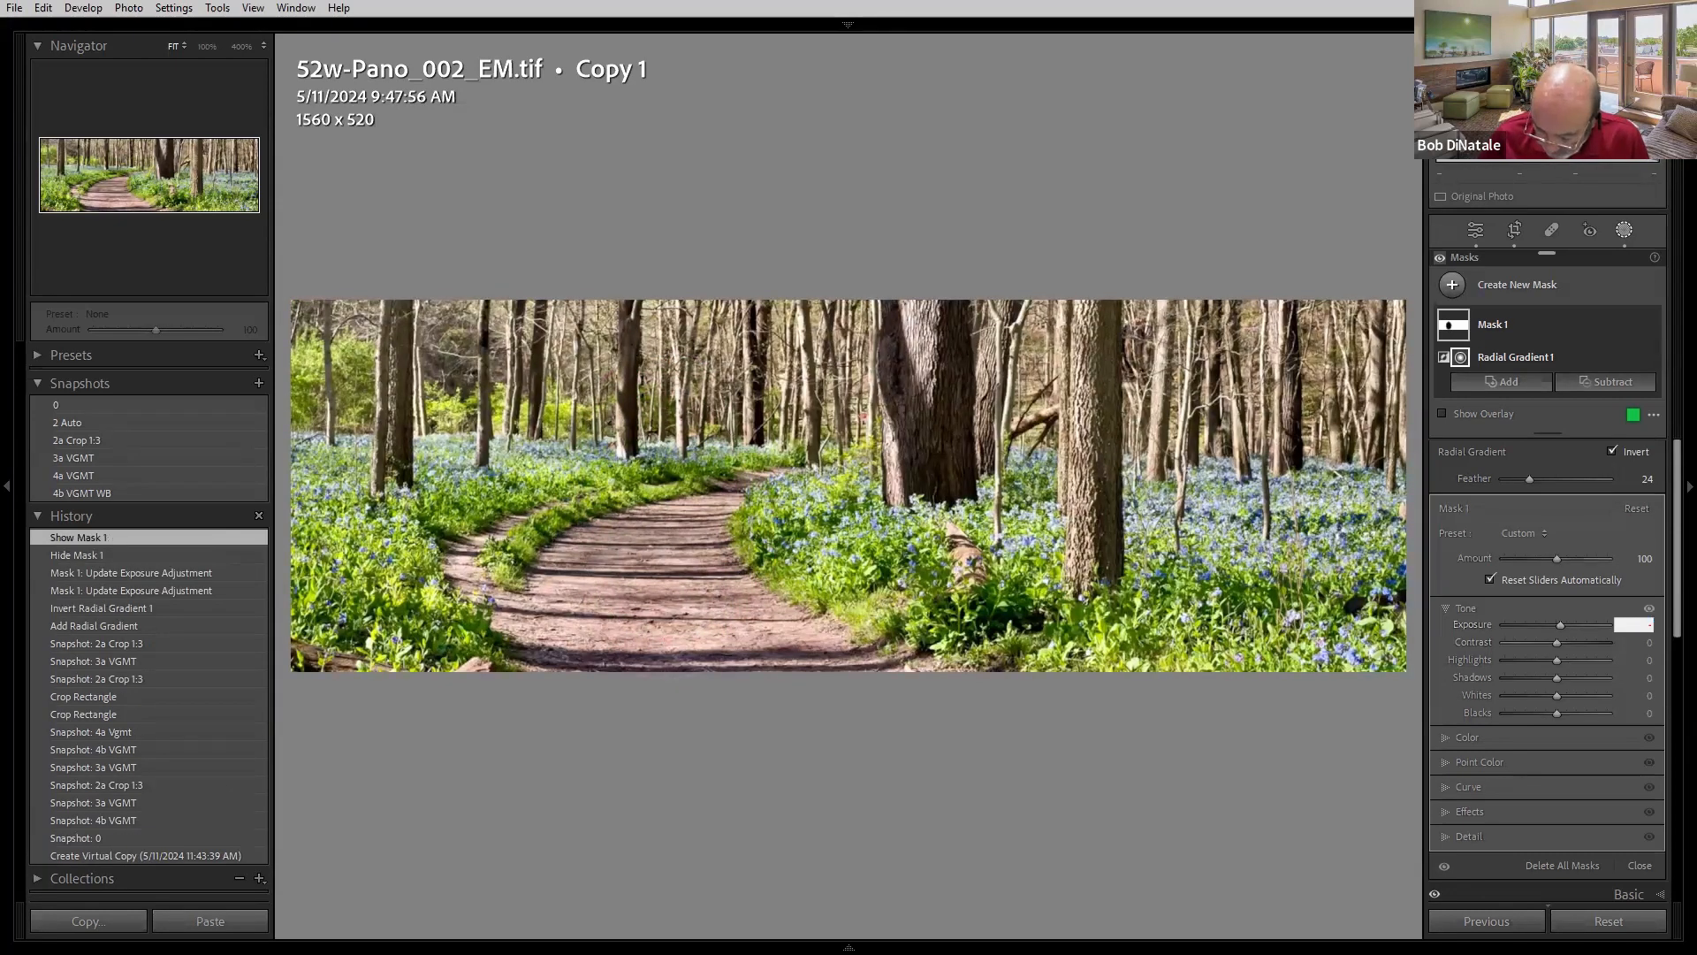
{"action": "type", "text": ".33"}
{"action": "key", "text": "Return"}
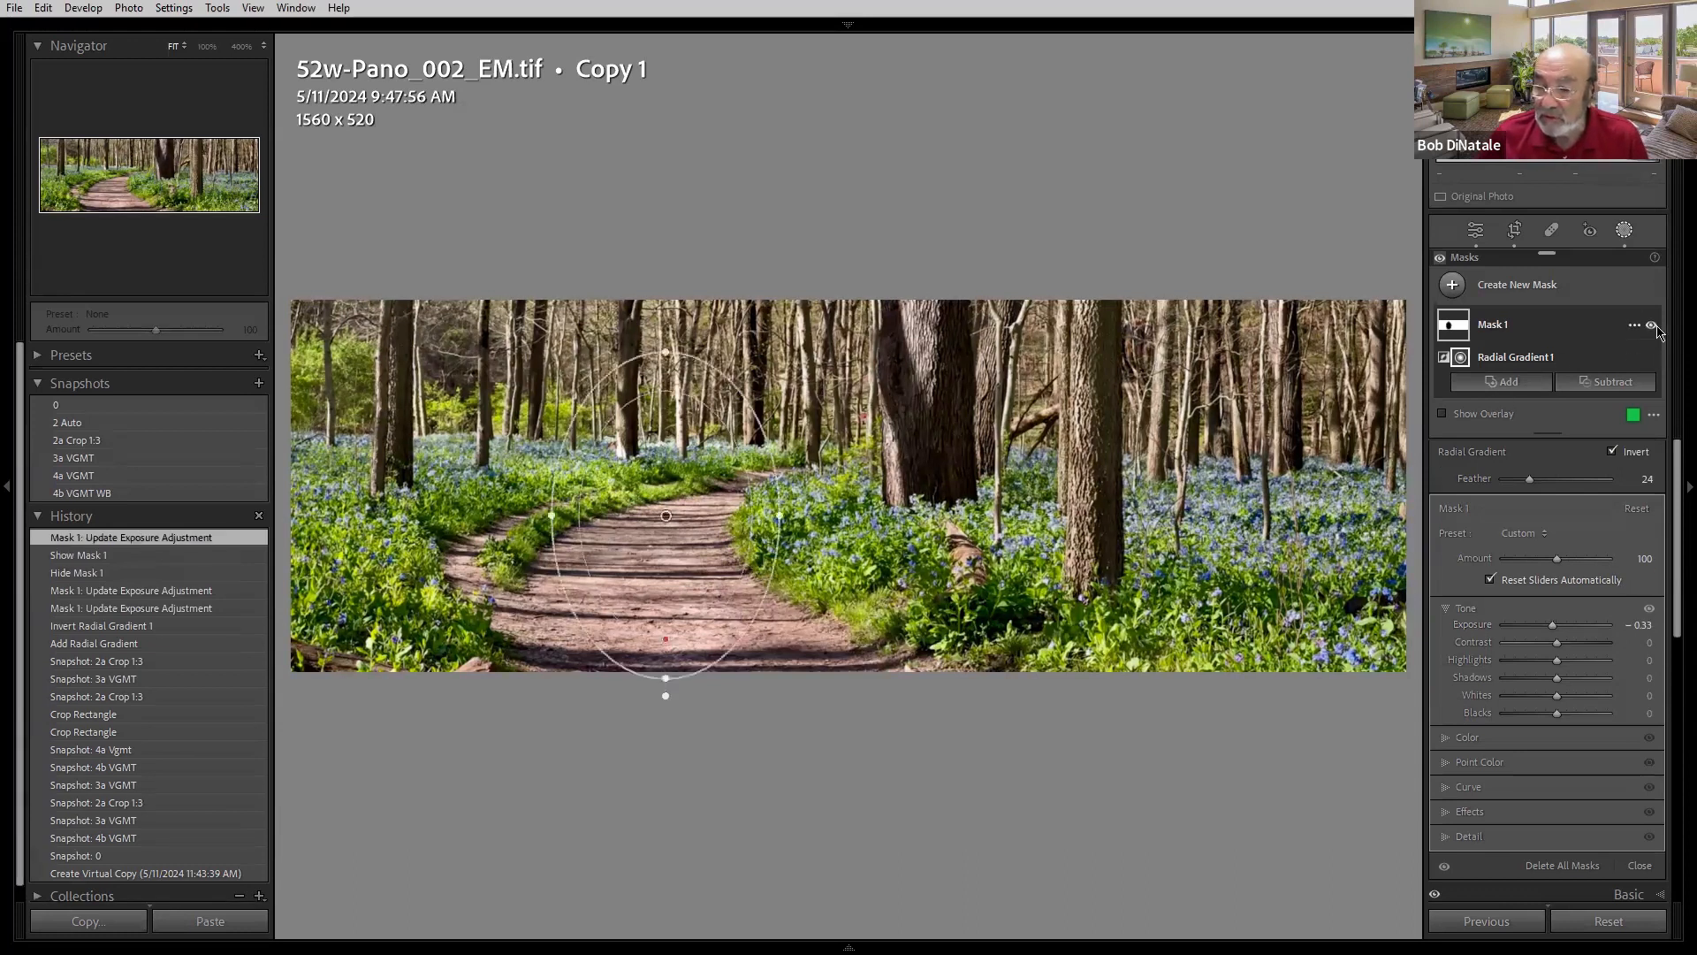
{"action": "left_click", "coordinate": [1650, 333]}
{"action": "left_click", "coordinate": [1650, 332]}
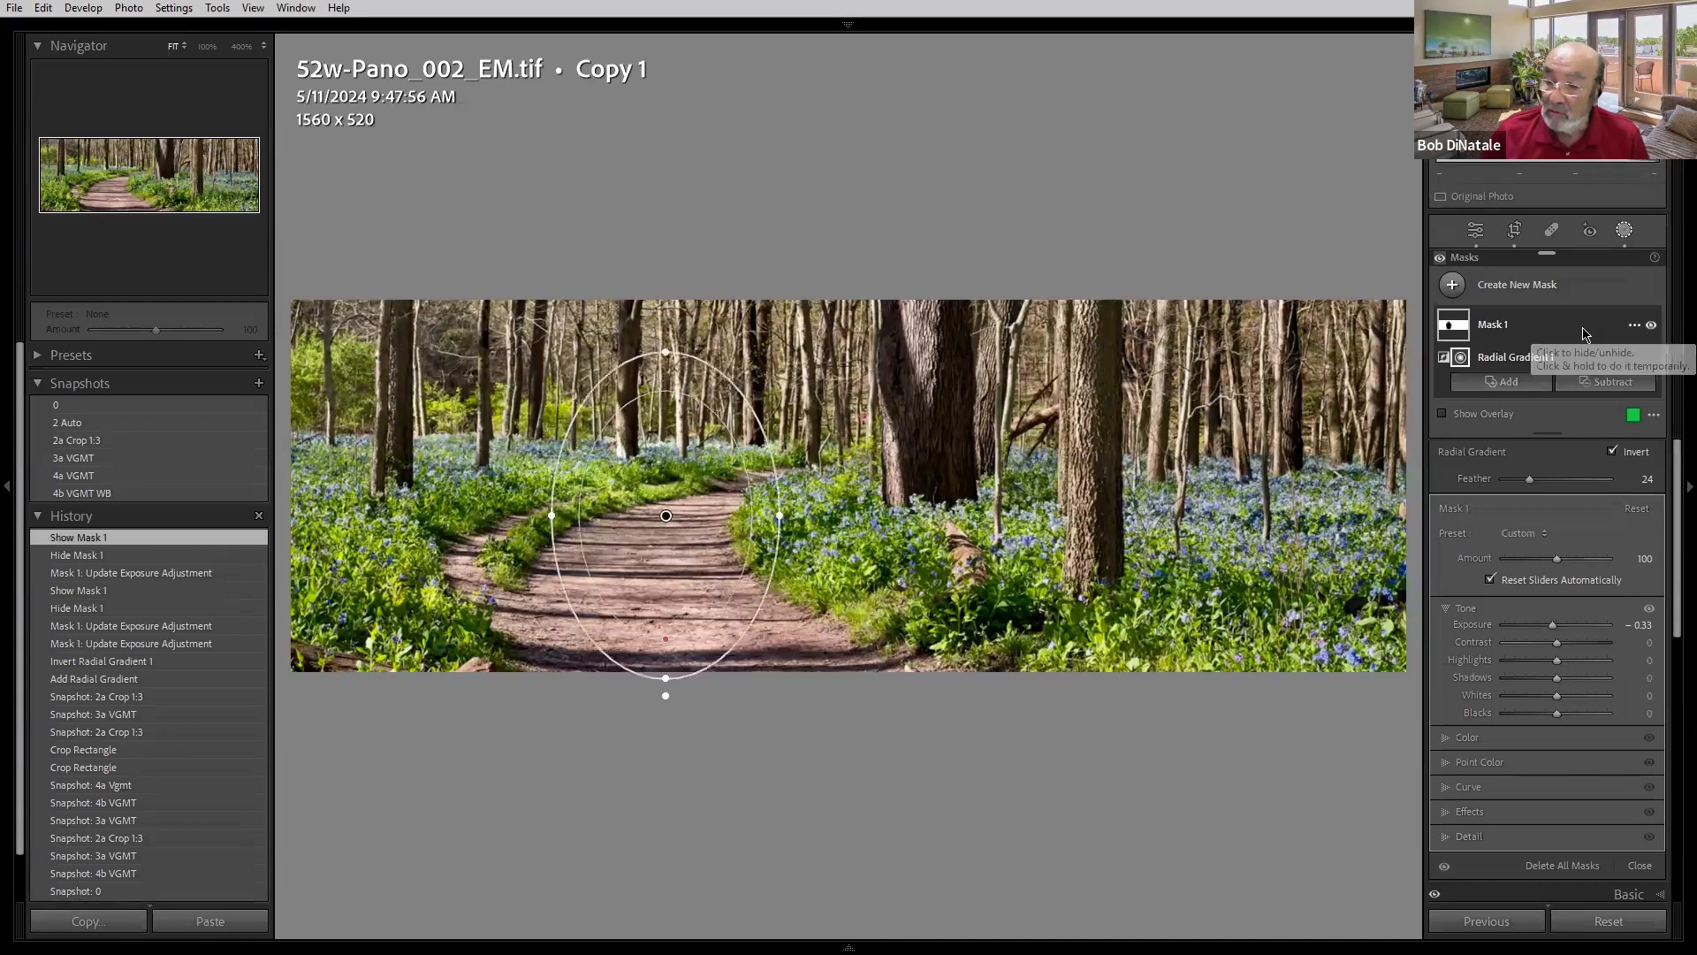
- Reshape and enlarge the radial gradient around the path and nudge its centre slightly downward
{"action": "left_click", "coordinate": [1452, 328]}
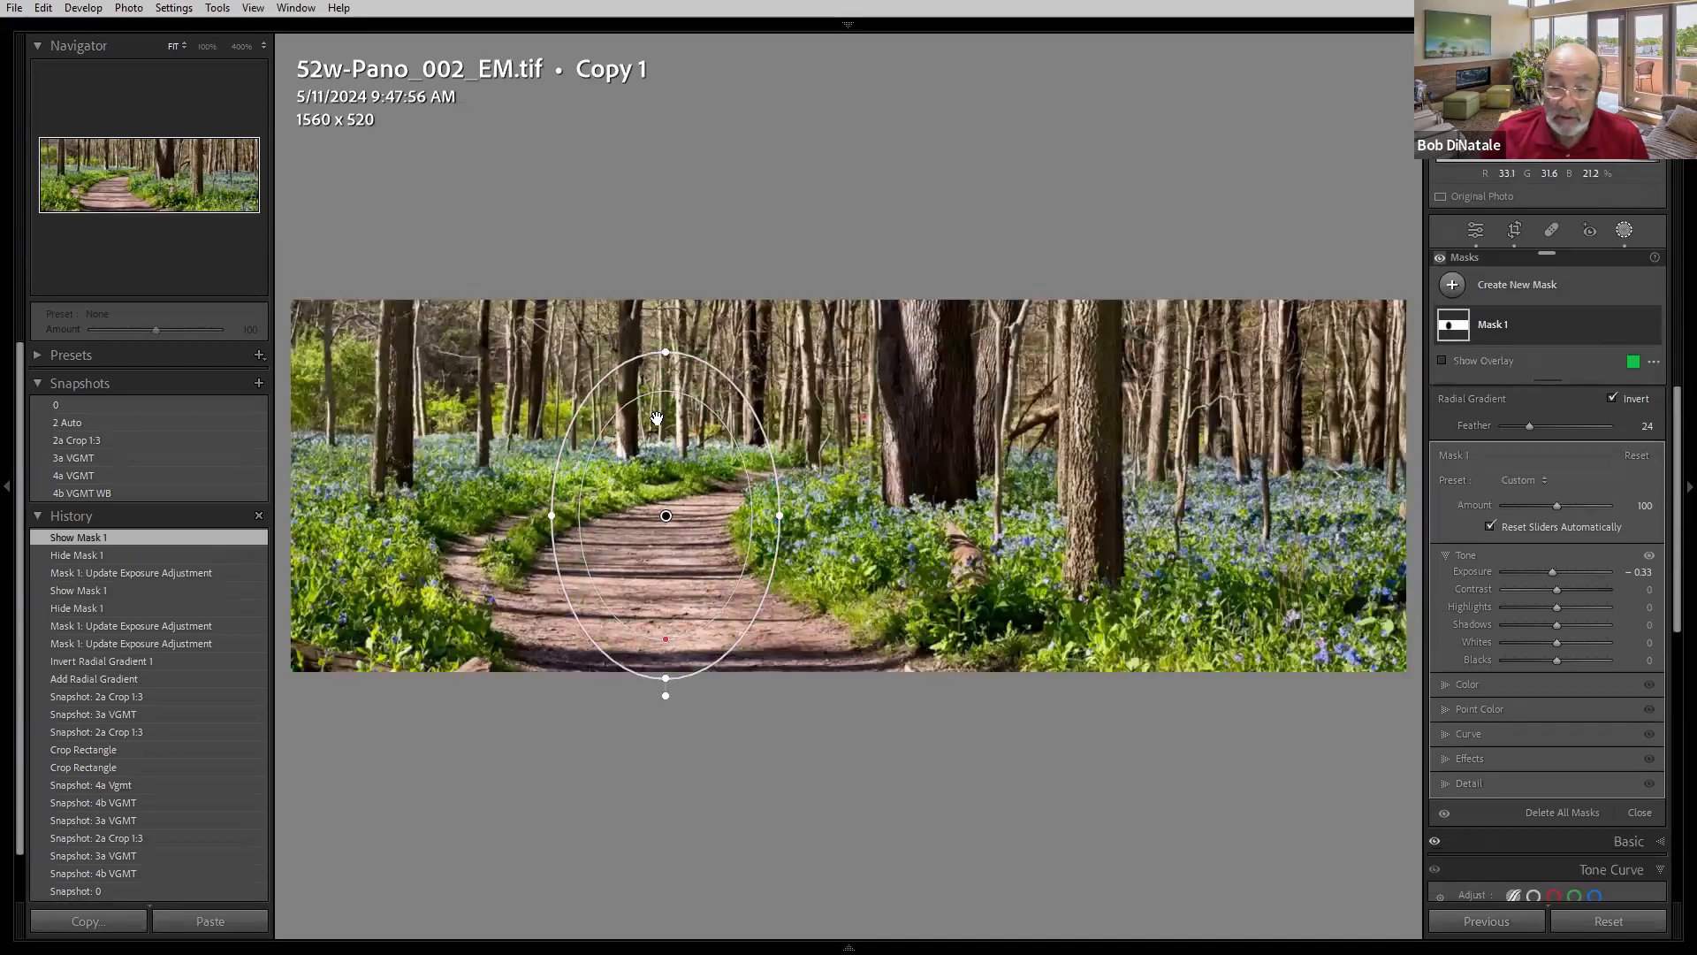
{"action": "left_click_drag", "start_coordinate": [802, 486], "coordinate": [804, 511]}
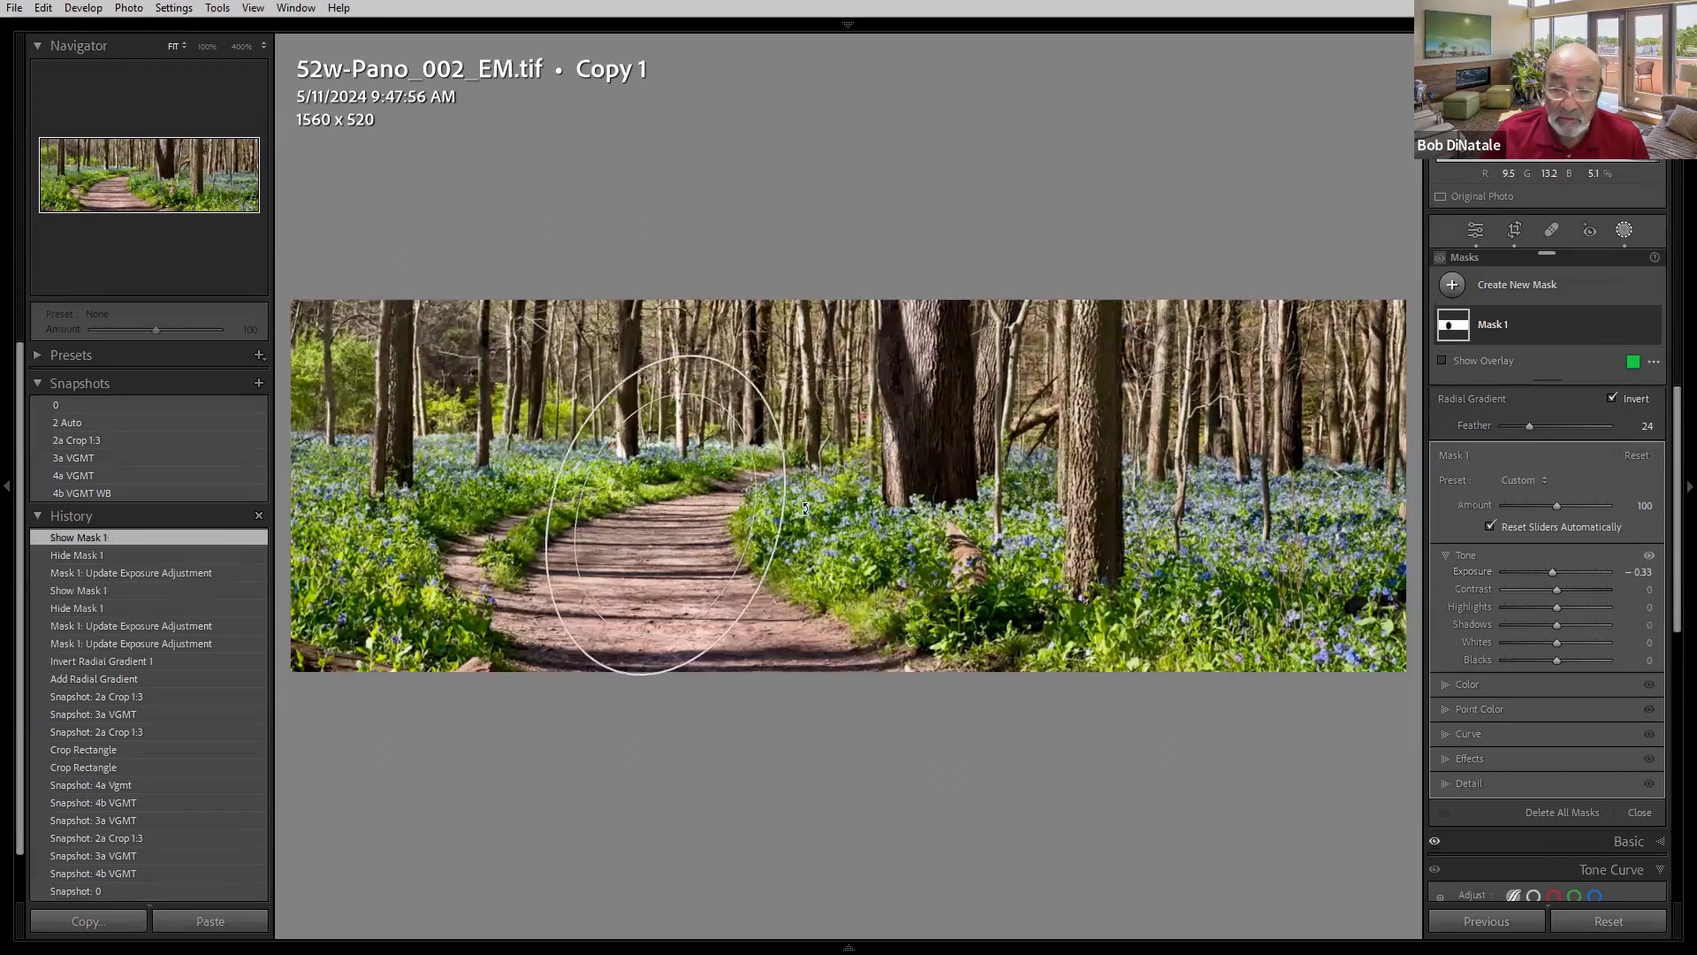
{"action": "left_click_drag", "start_coordinate": [777, 584], "coordinate": [774, 591]}
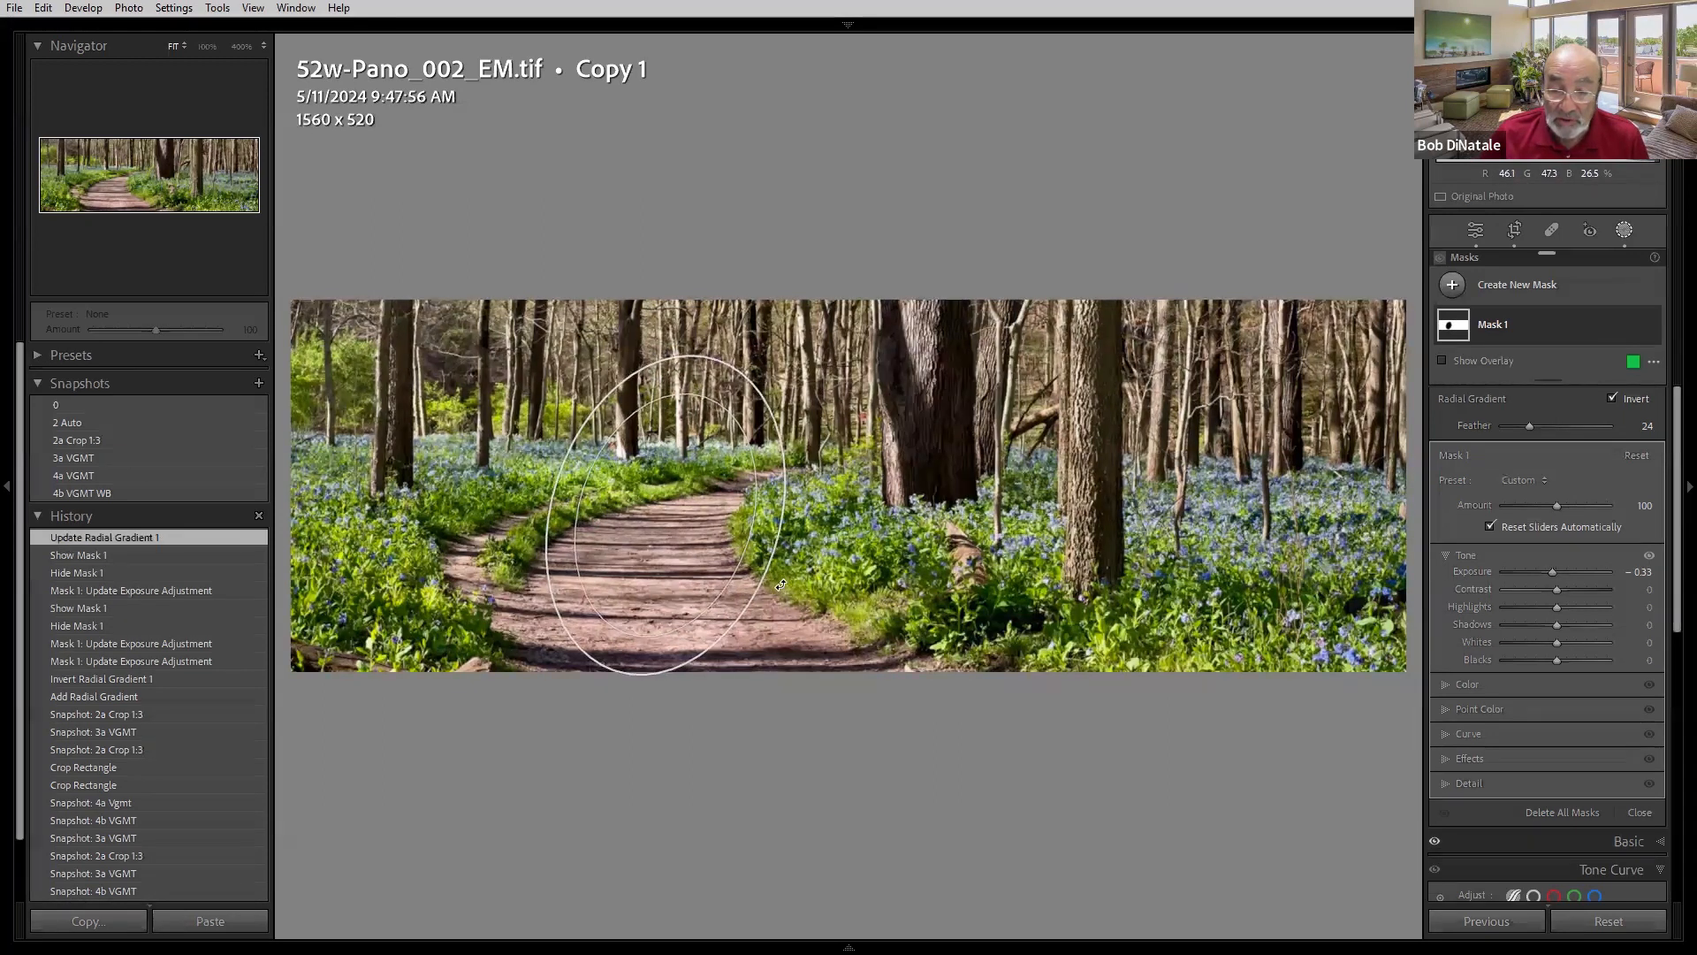
{"action": "mouse_move", "coordinate": [543, 556]}
{"action": "left_mouse_down"}
{"action": "mouse_move", "coordinate": [571, 623]}
{"action": "mouse_move", "coordinate": [551, 548]}
{"action": "mouse_move", "coordinate": [521, 551]}
{"action": "left_mouse_up"}
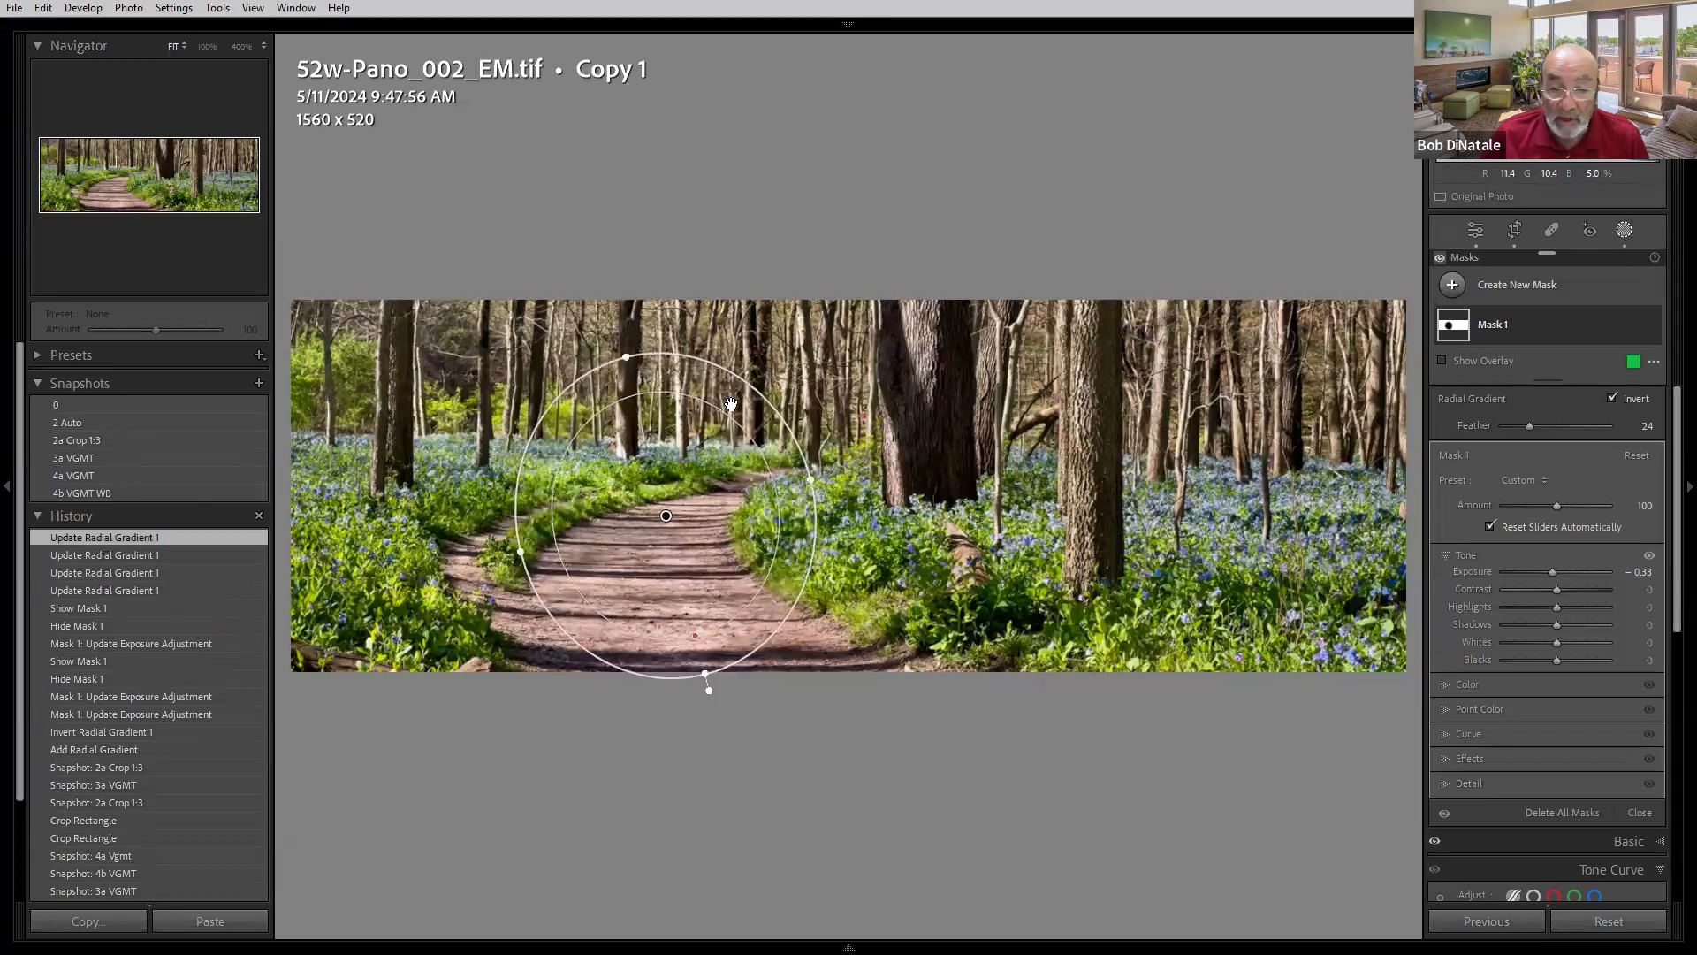
{"action": "left_click_drag", "start_coordinate": [629, 361], "coordinate": [637, 395]}
{"action": "mouse_move", "coordinate": [668, 516]}
{"action": "left_click_drag", "start_coordinate": [669, 516], "coordinate": [670, 541]}
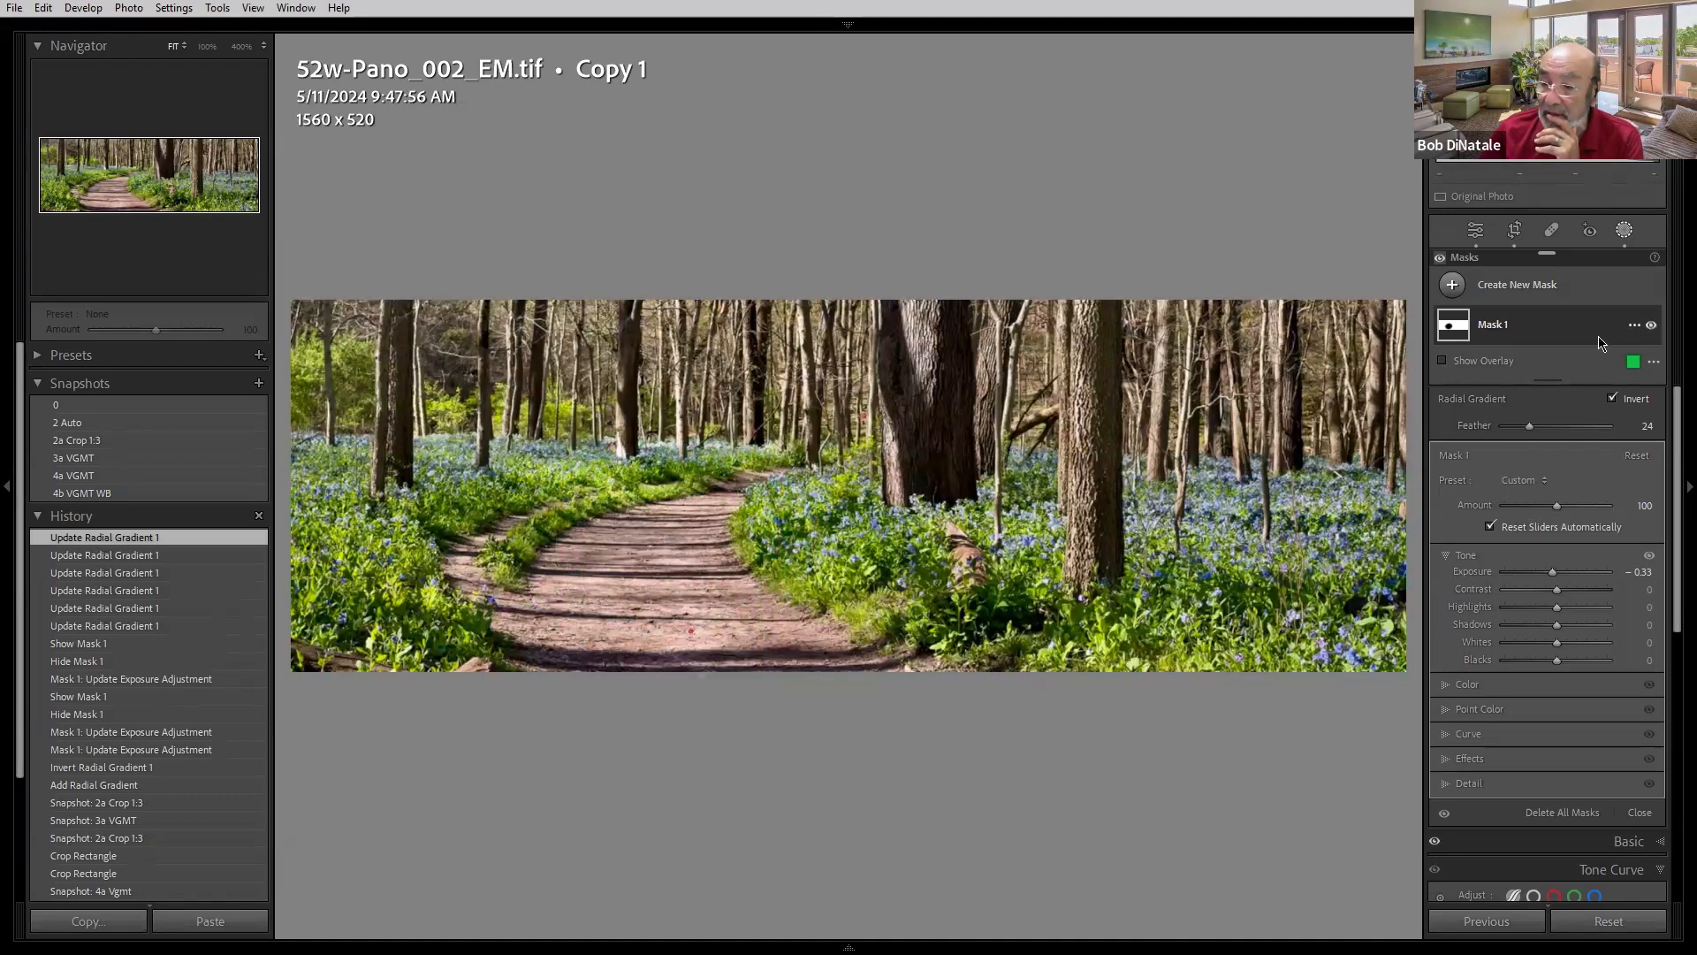
- Toggle Mask 1's visibility to compare, then load the 4a VGMT and 4b VGMT WB snapshots
{"action": "left_click", "coordinate": [1651, 327]}
{"action": "left_click", "coordinate": [1651, 327]}
{"action": "left_click", "coordinate": [1651, 327]}
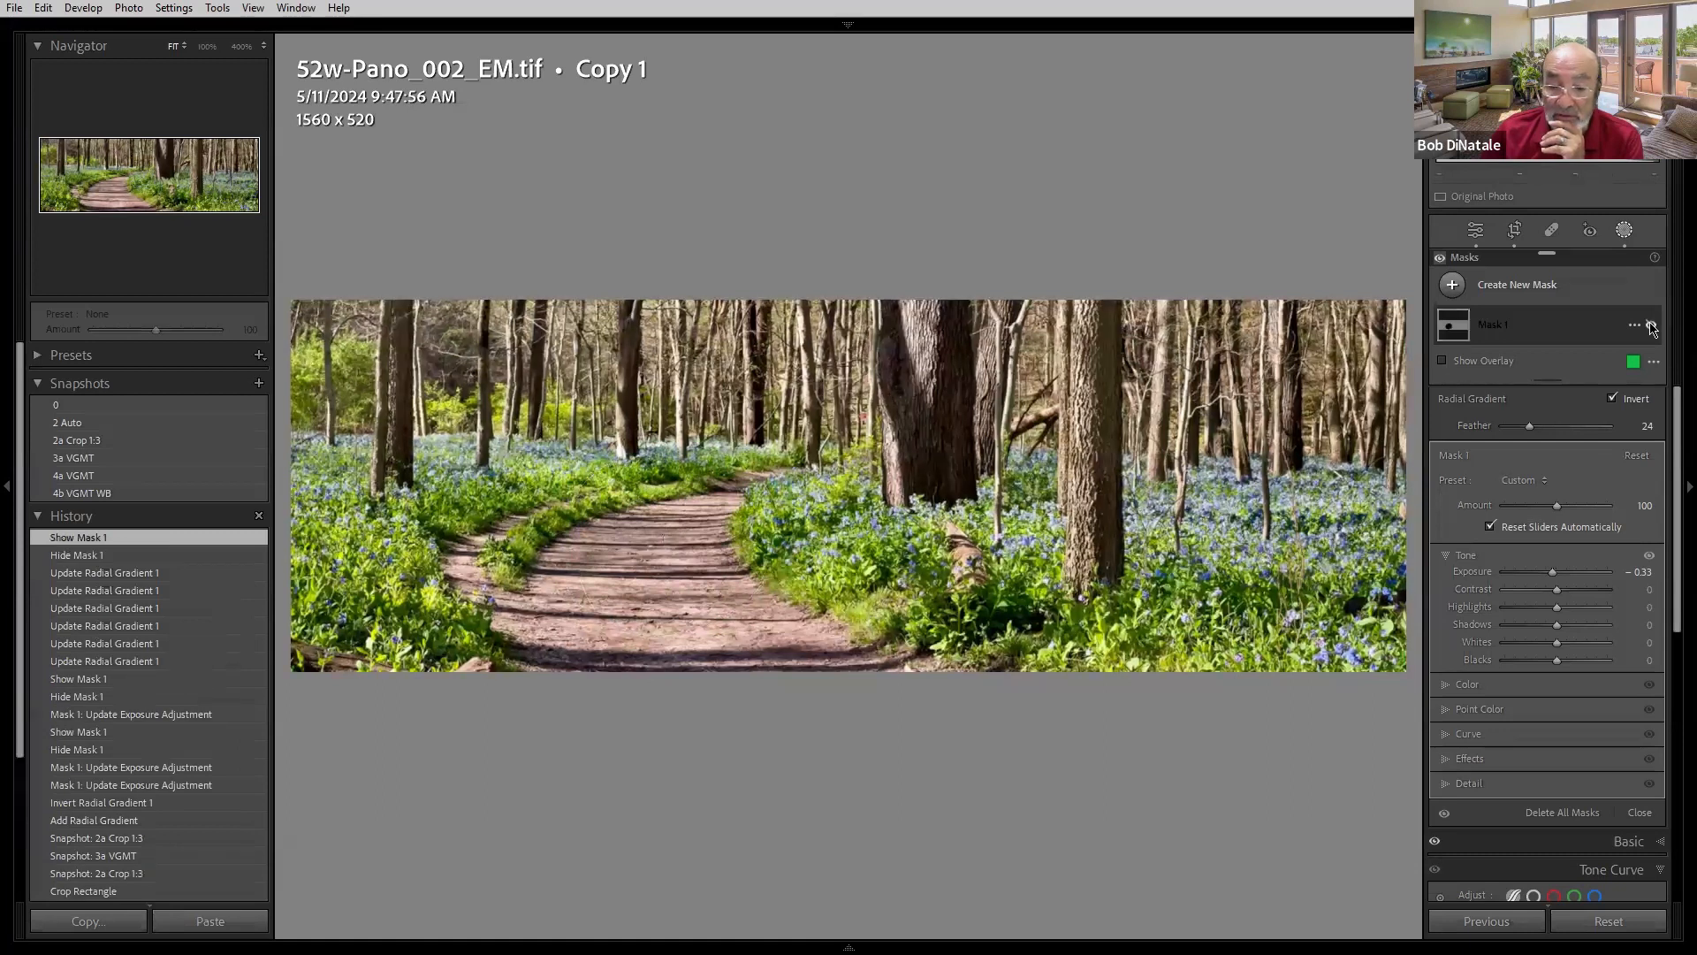
{"action": "left_click", "coordinate": [1651, 327]}
{"action": "left_click", "coordinate": [138, 478]}
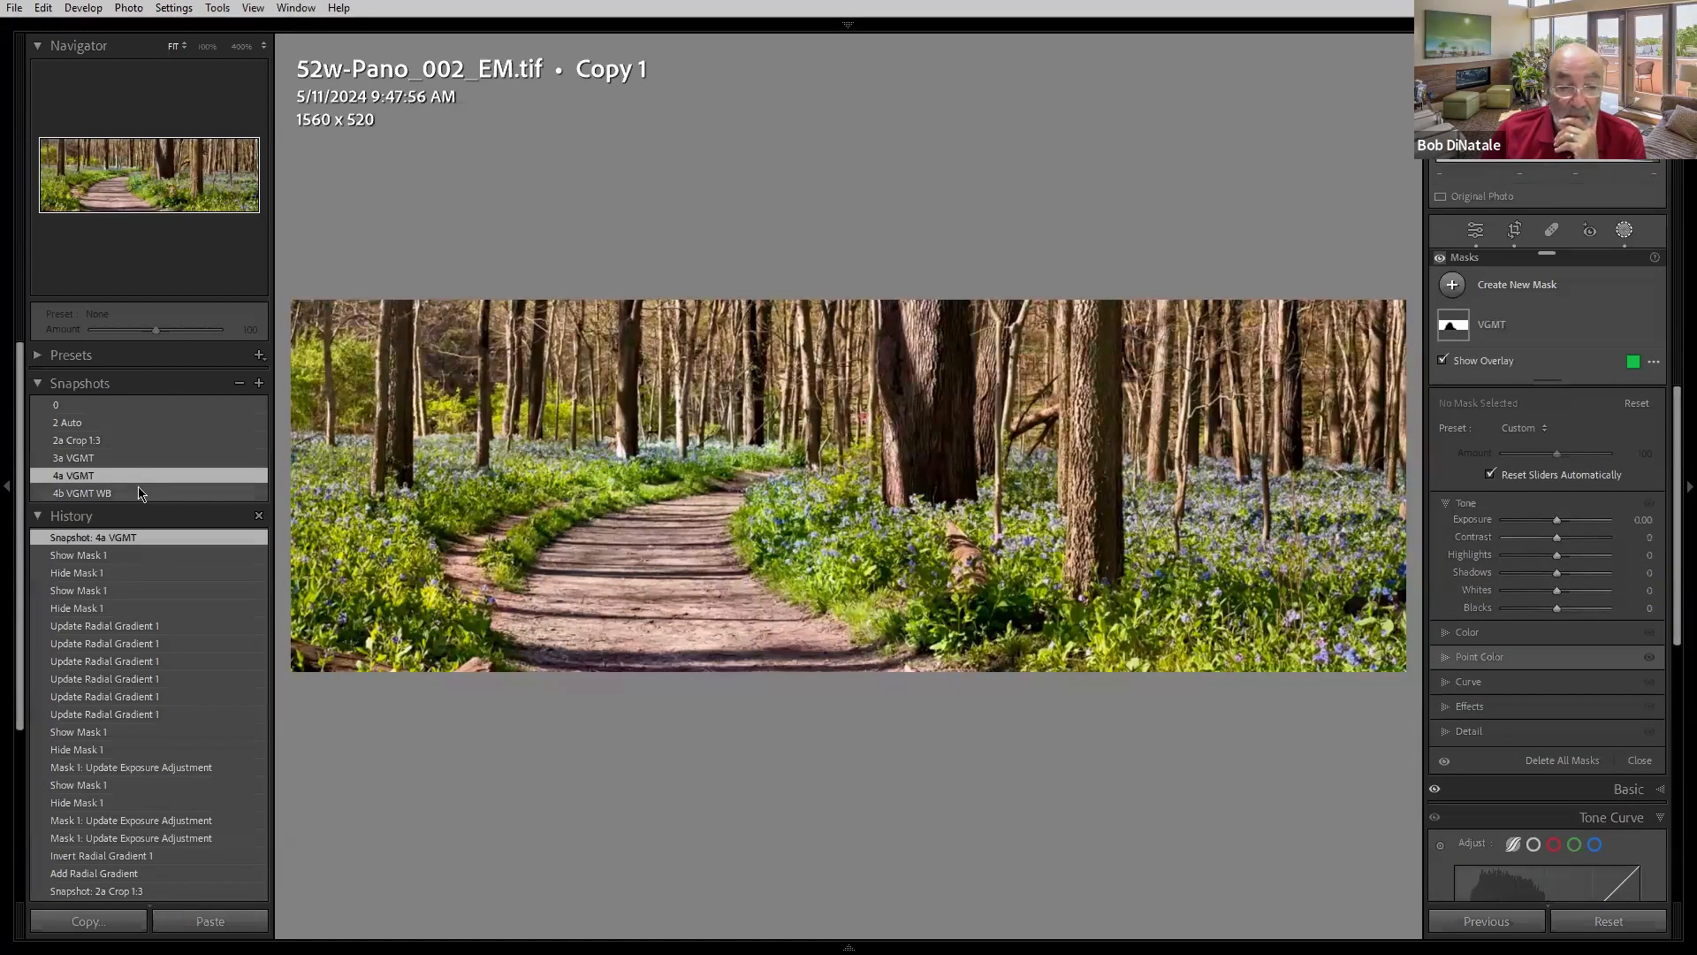
{"action": "left_click", "coordinate": [139, 495]}
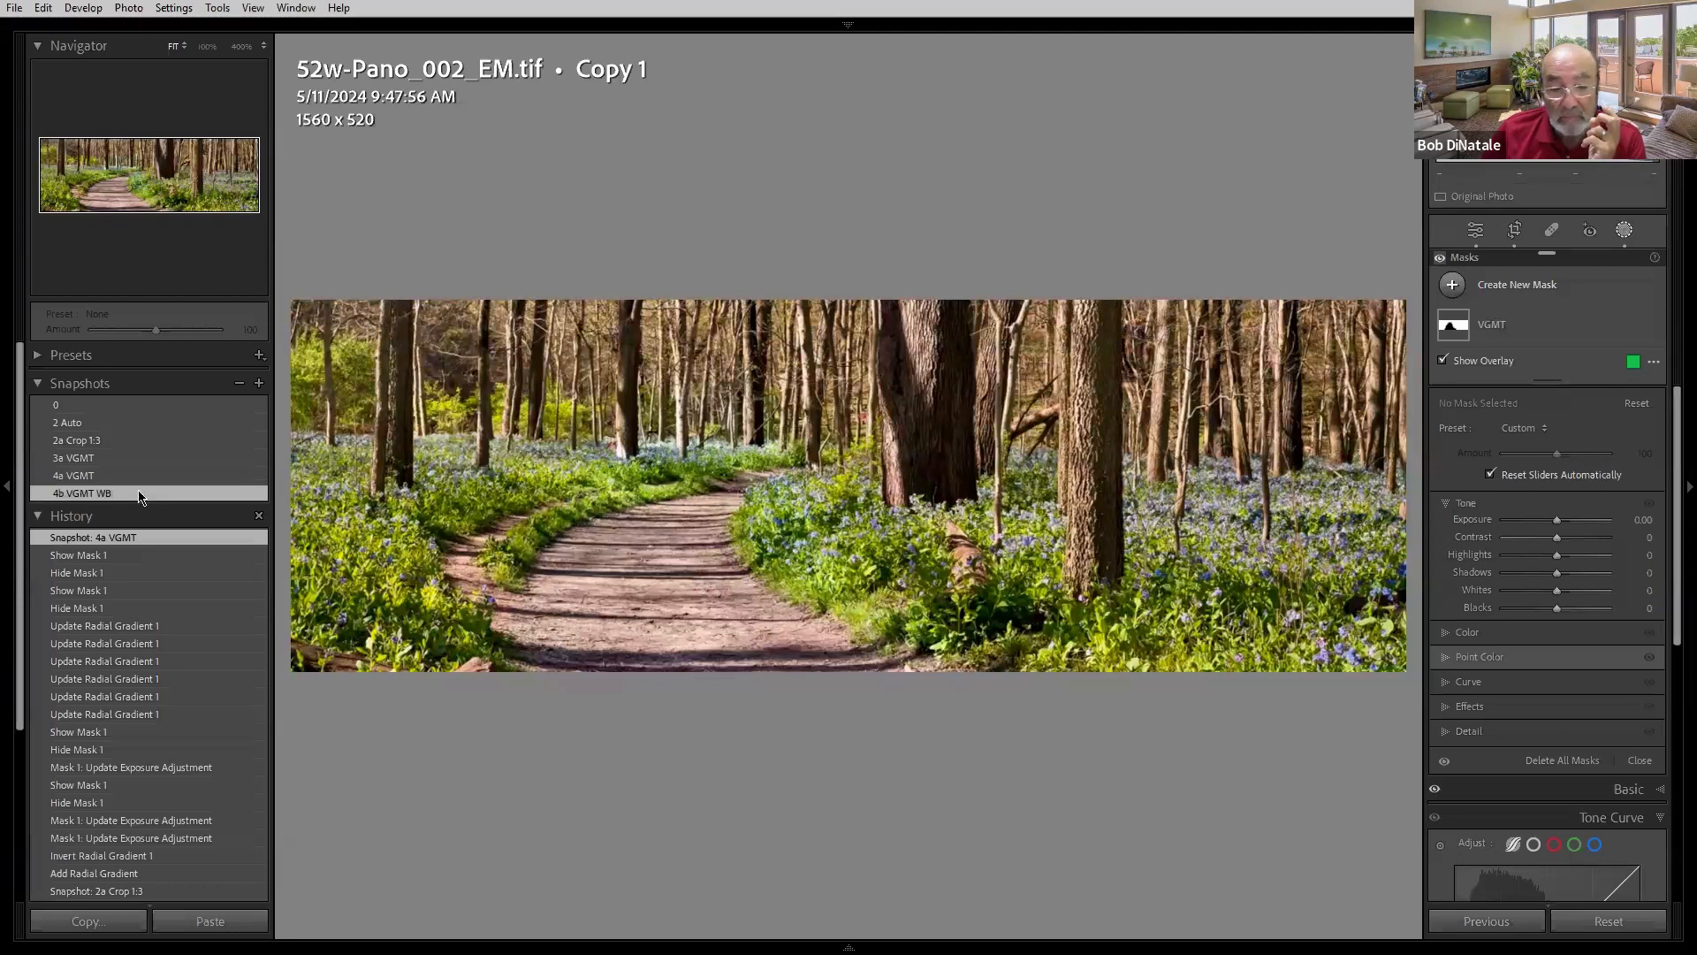
- Open the VGMT mask's Color settings and compare the 4a VGMT and 4b VGMT WB snapshots
{"action": "left_click", "coordinate": [1516, 637]}
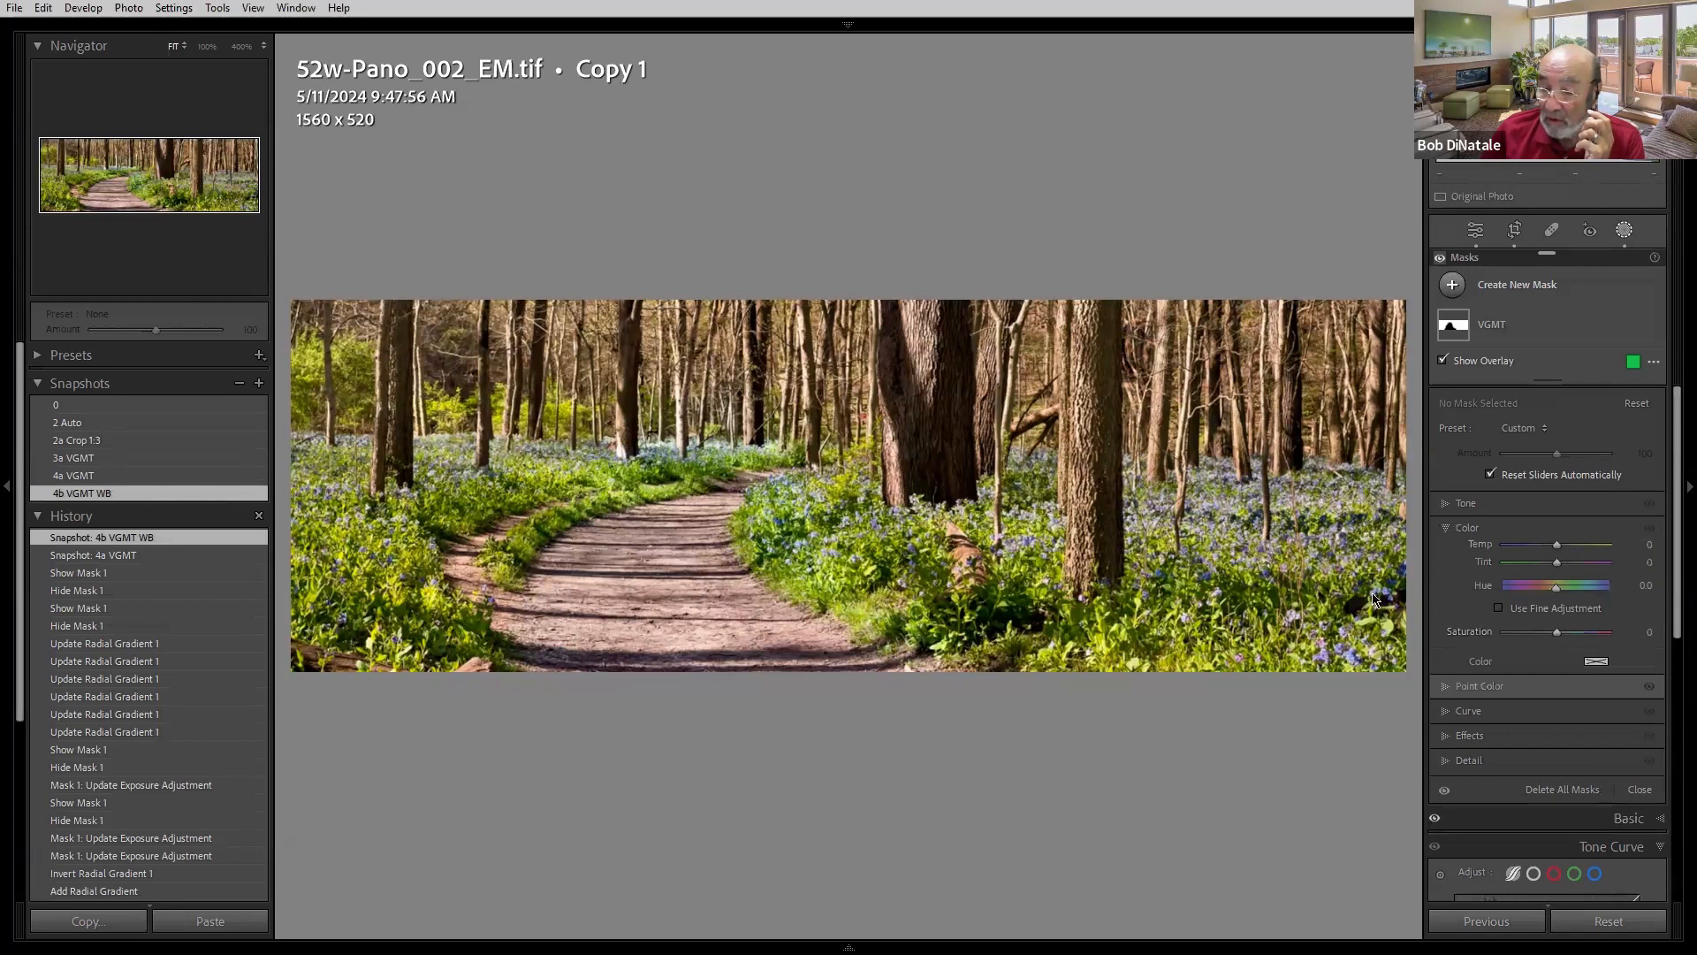
{"action": "left_click", "coordinate": [1492, 326]}
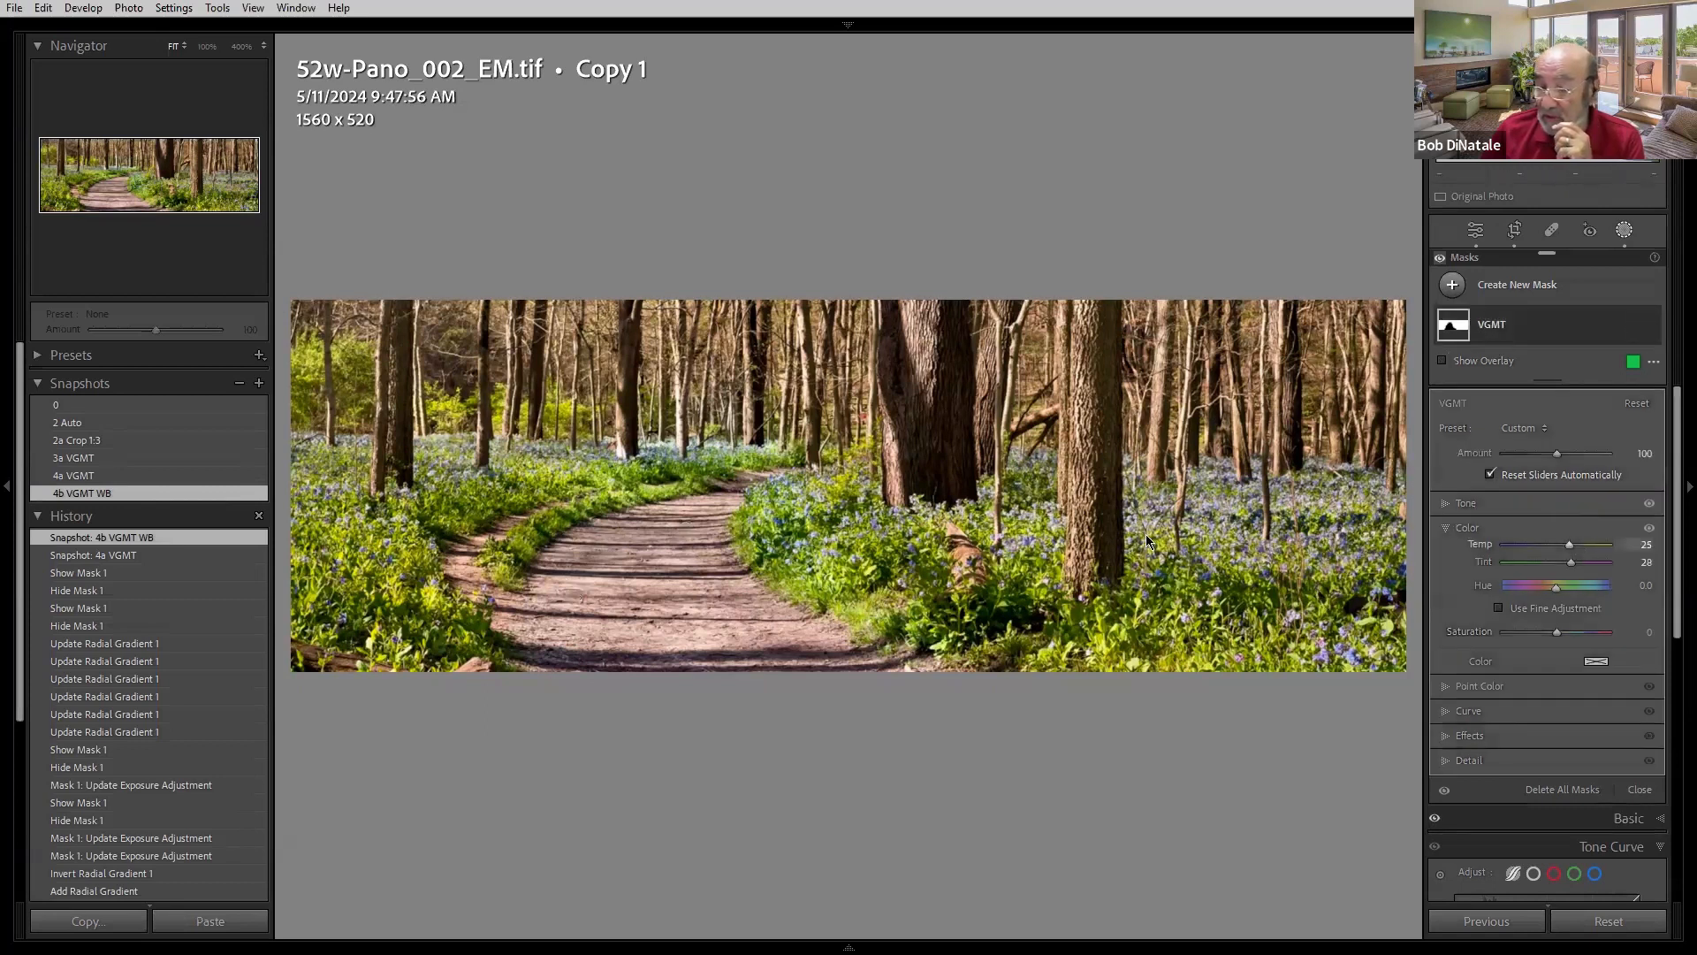
{"action": "left_click", "coordinate": [87, 475]}
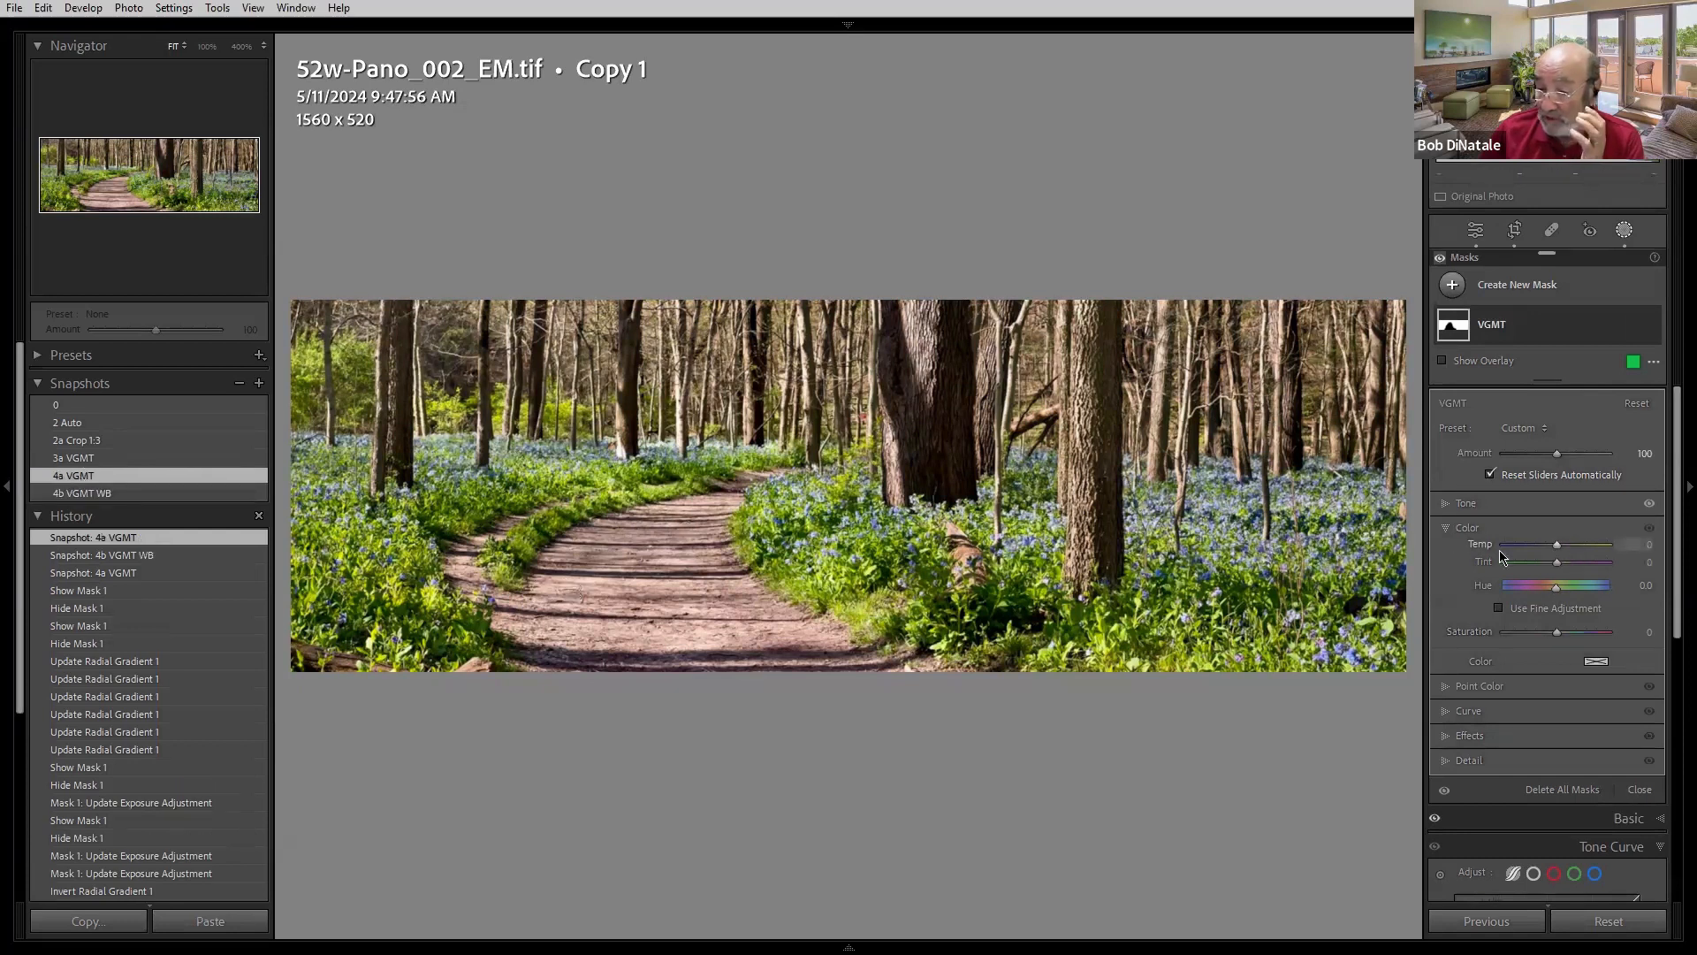
{"action": "left_click", "coordinate": [122, 497]}
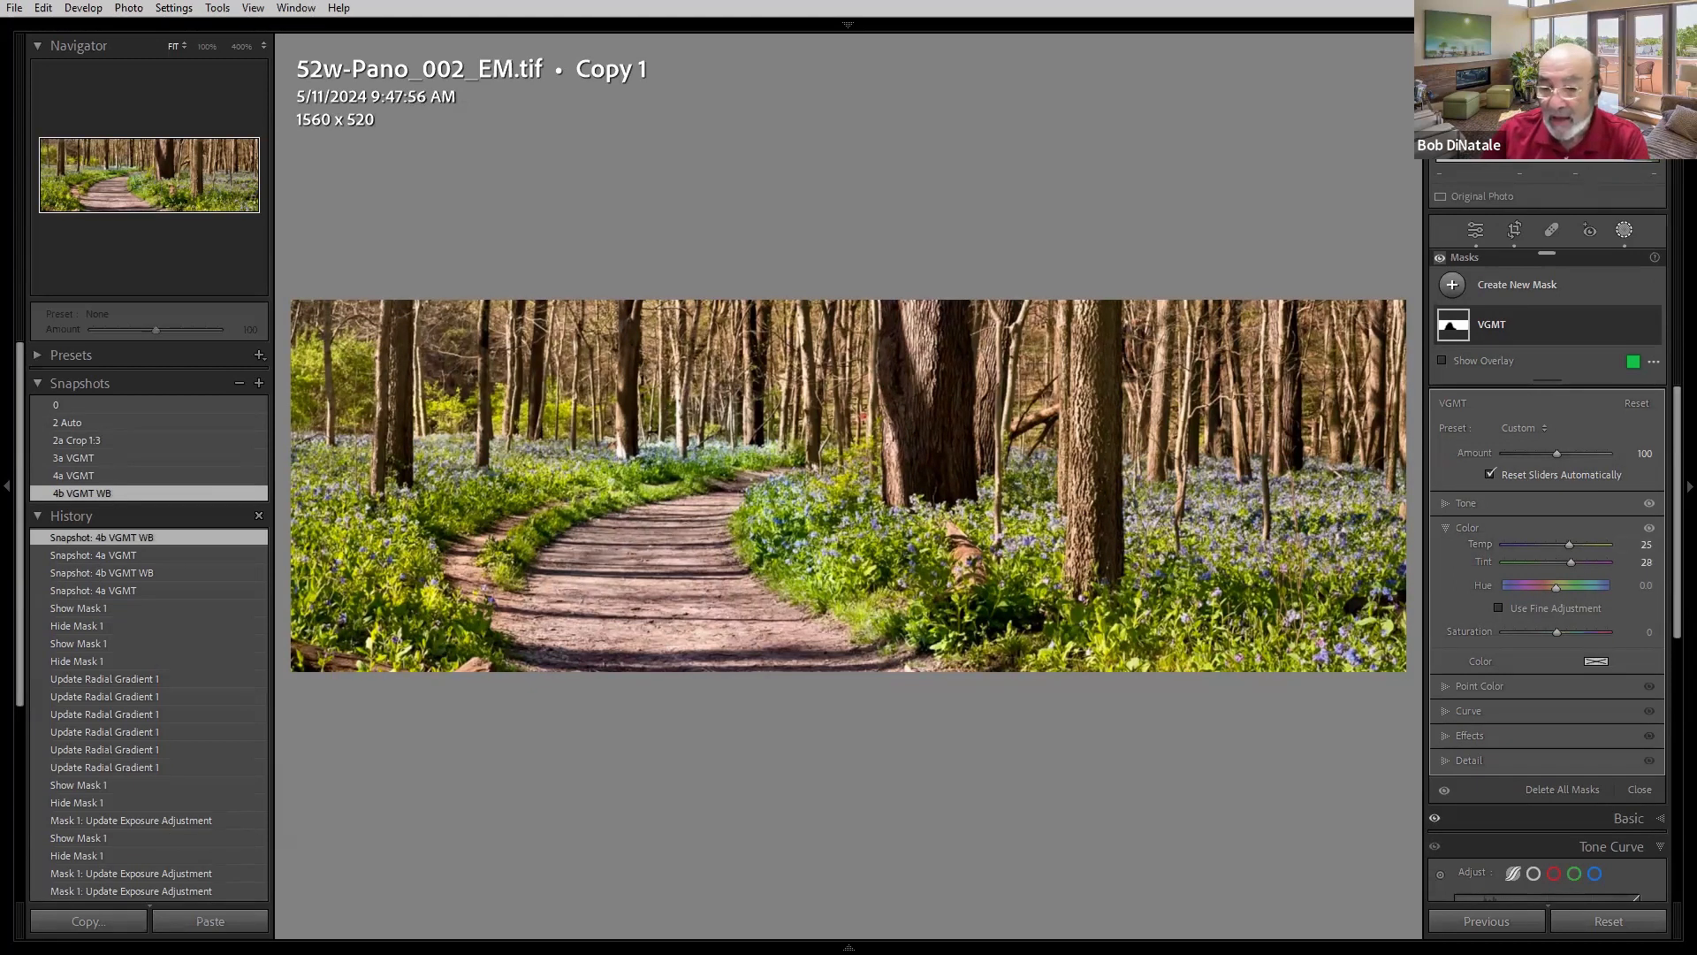
- Advance through the following presentation images until reaching the Moonrise, Hernandez, New Mexico slide
{"action": "key", "text": "Right"}
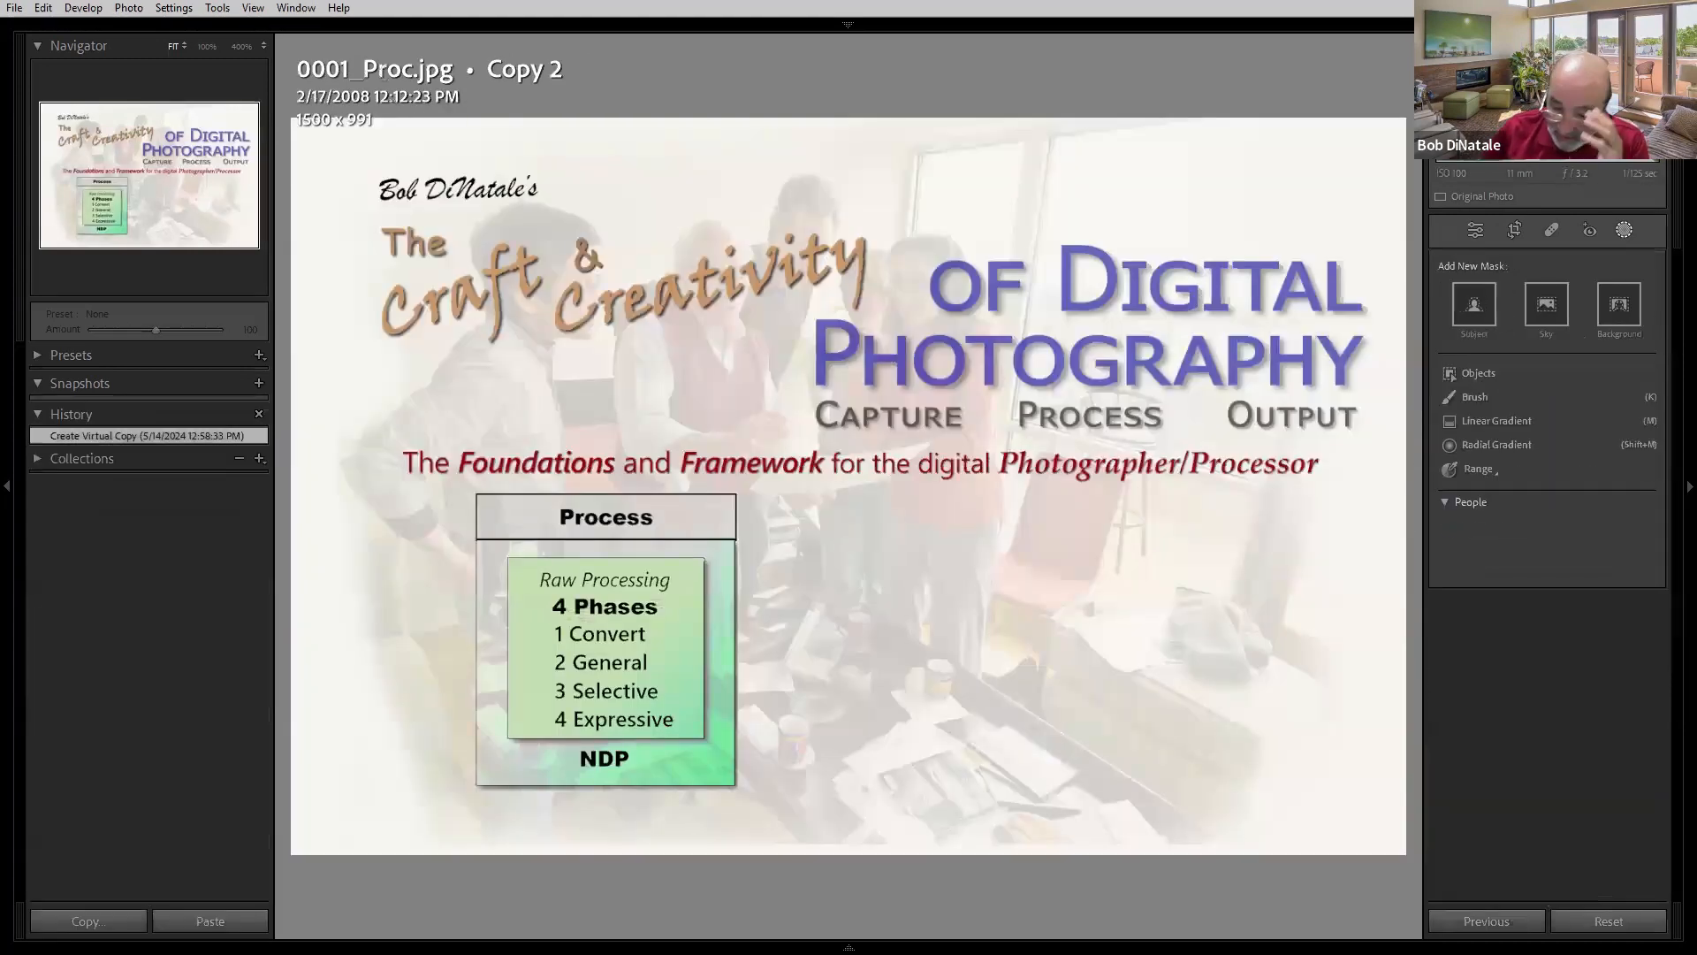
{"action": "key", "text": "Right"}
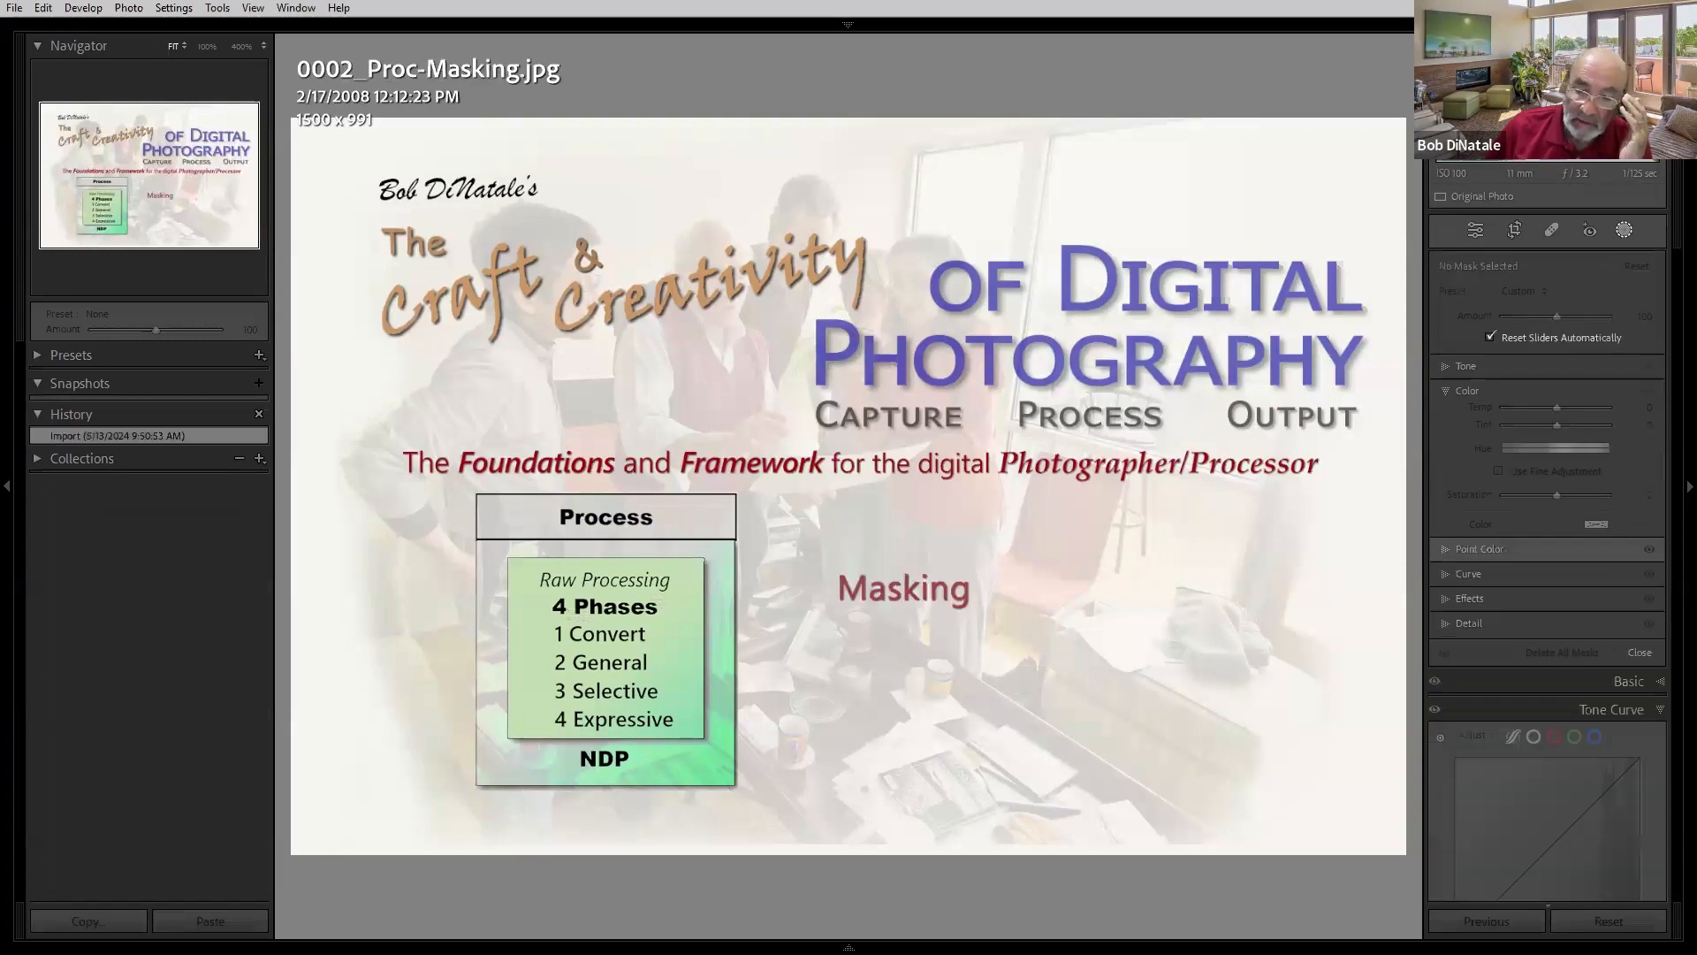
{"action": "key", "text": "Right"}
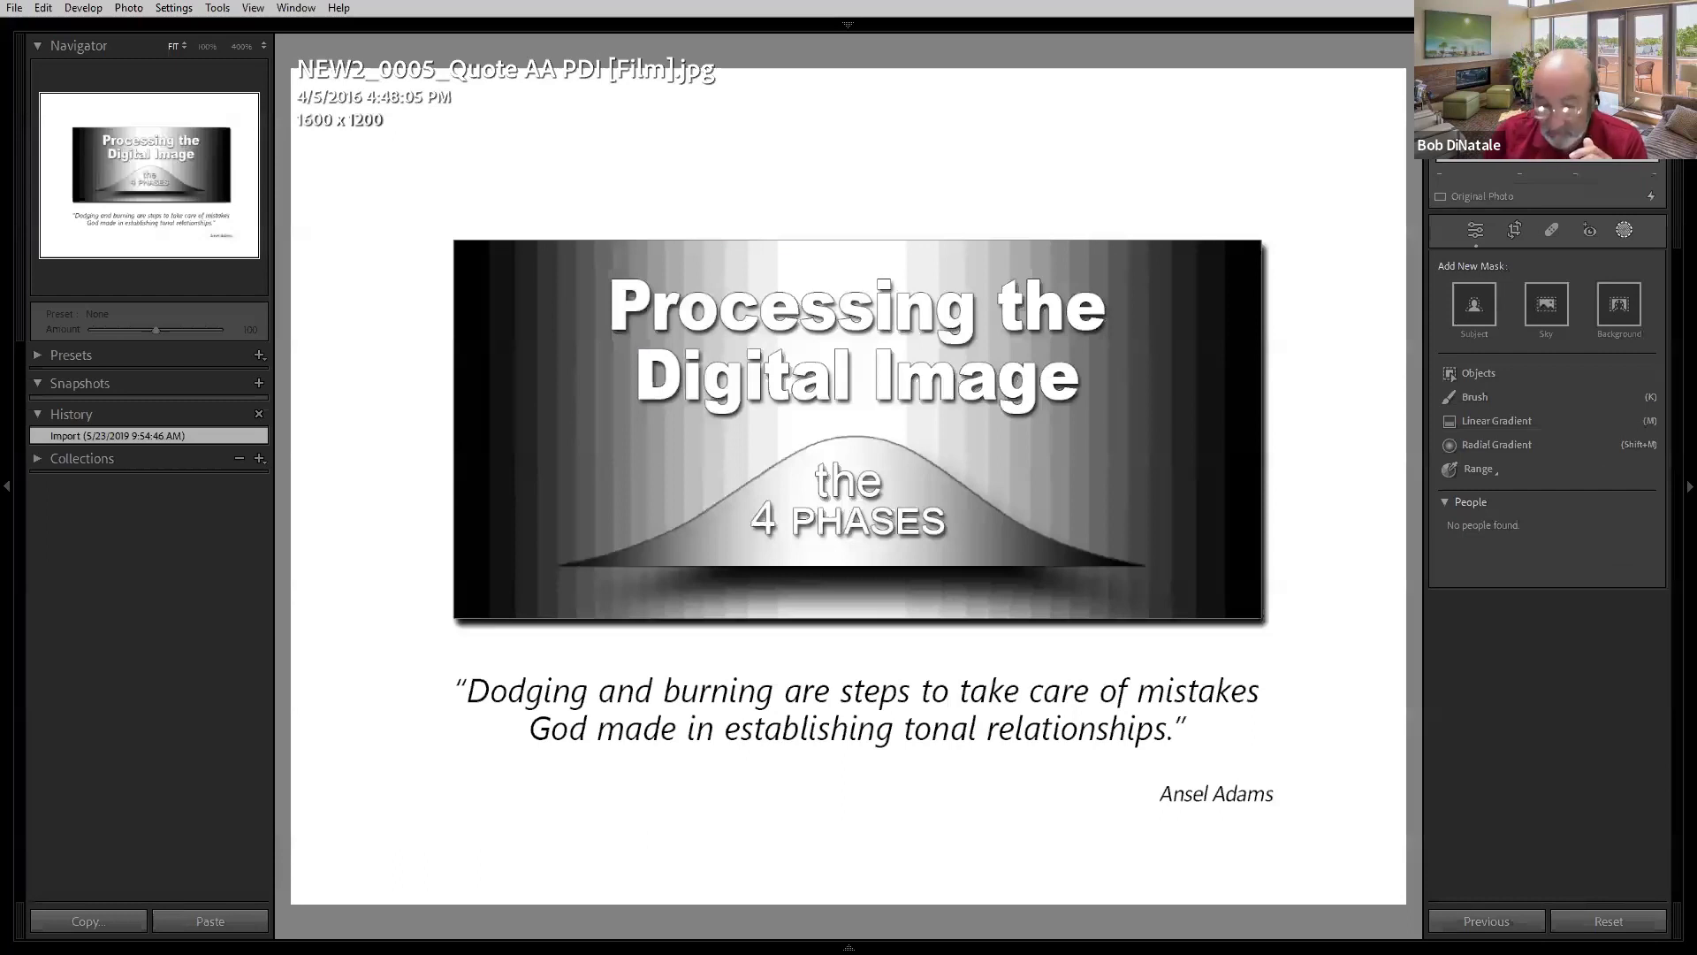
{"action": "key", "text": "Right"}
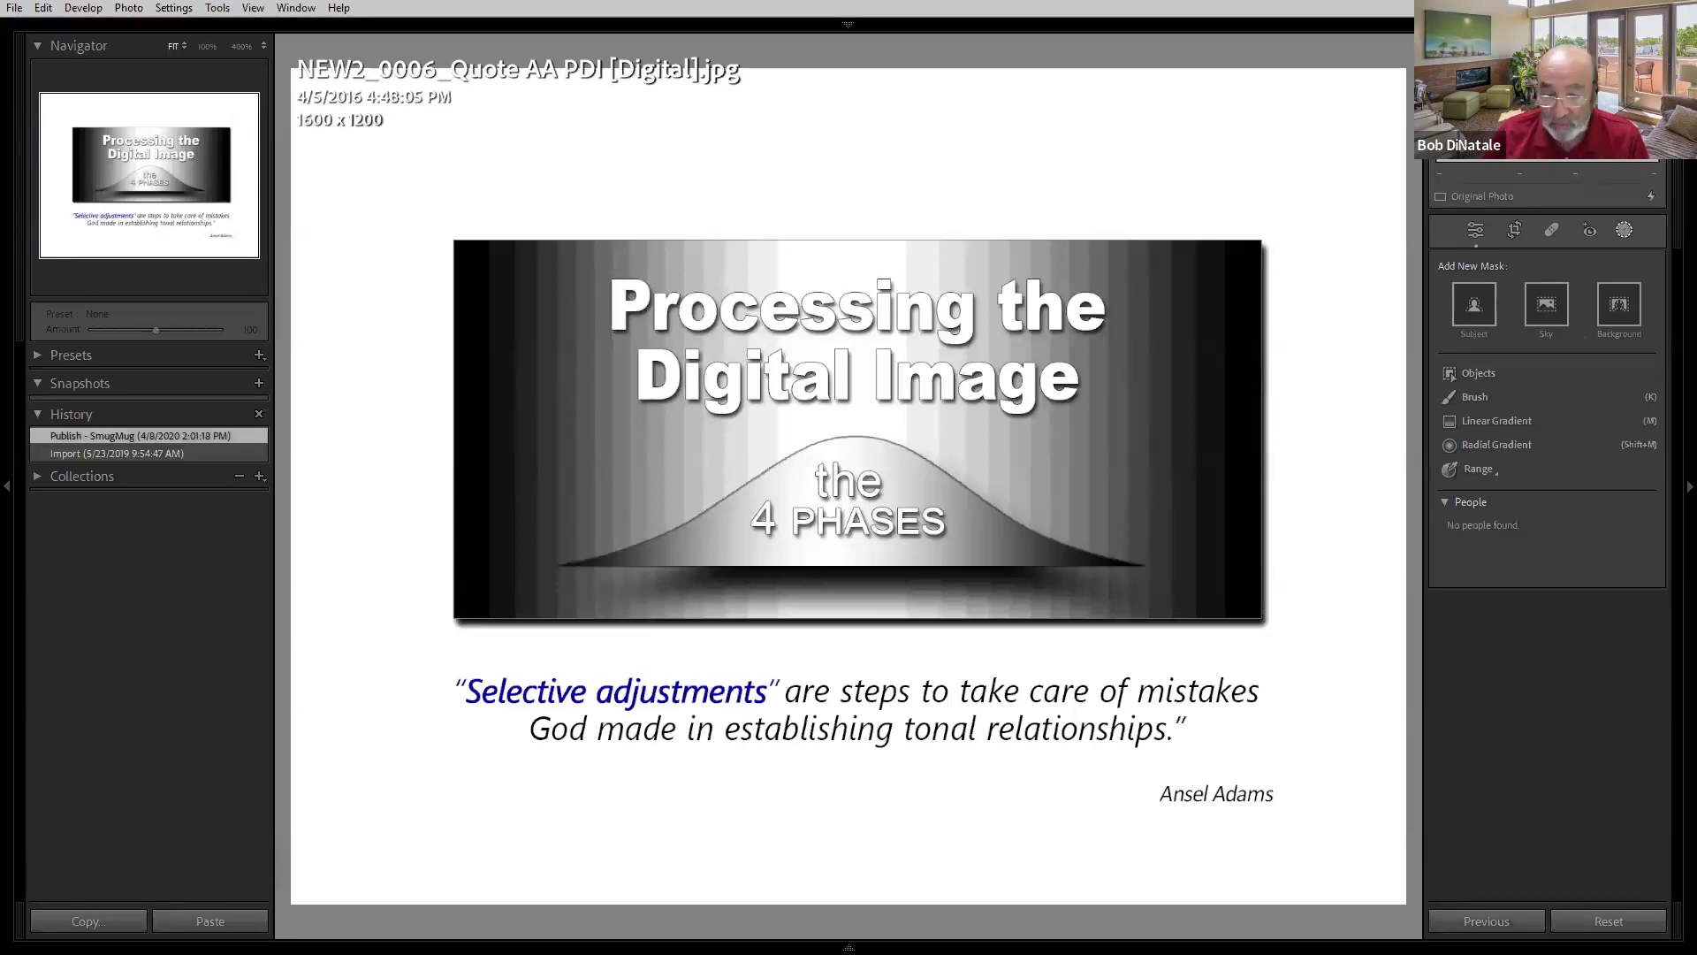
{"action": "key", "text": "Right"}
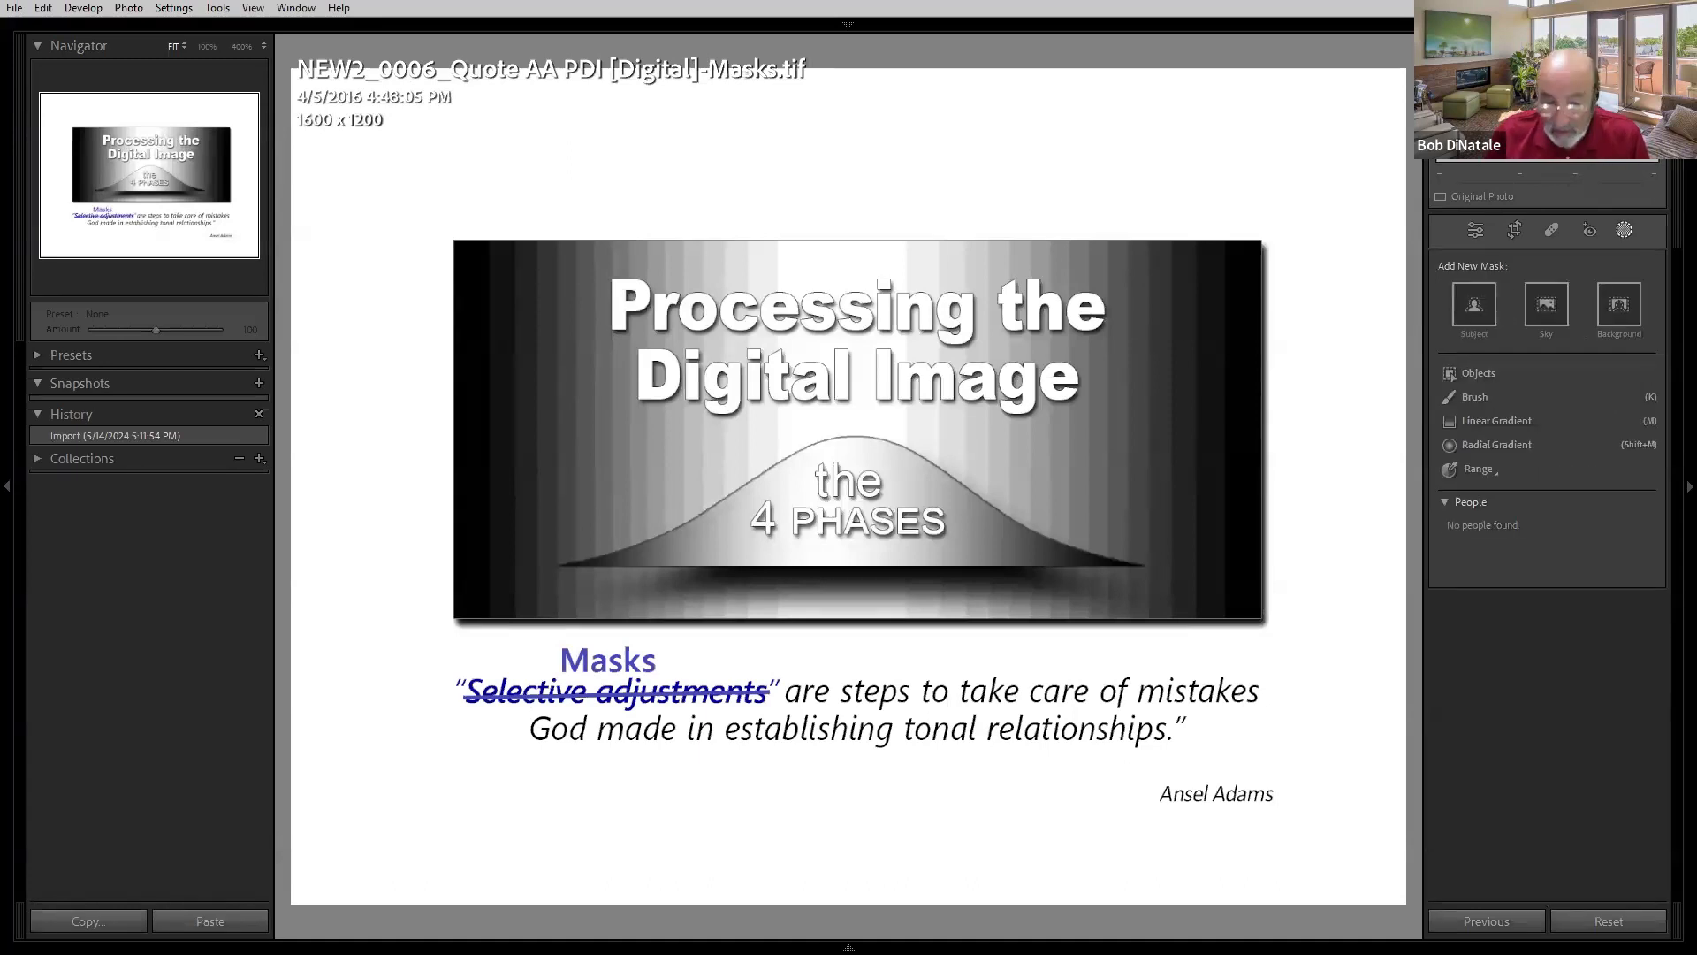
{"action": "key", "text": "Right"}
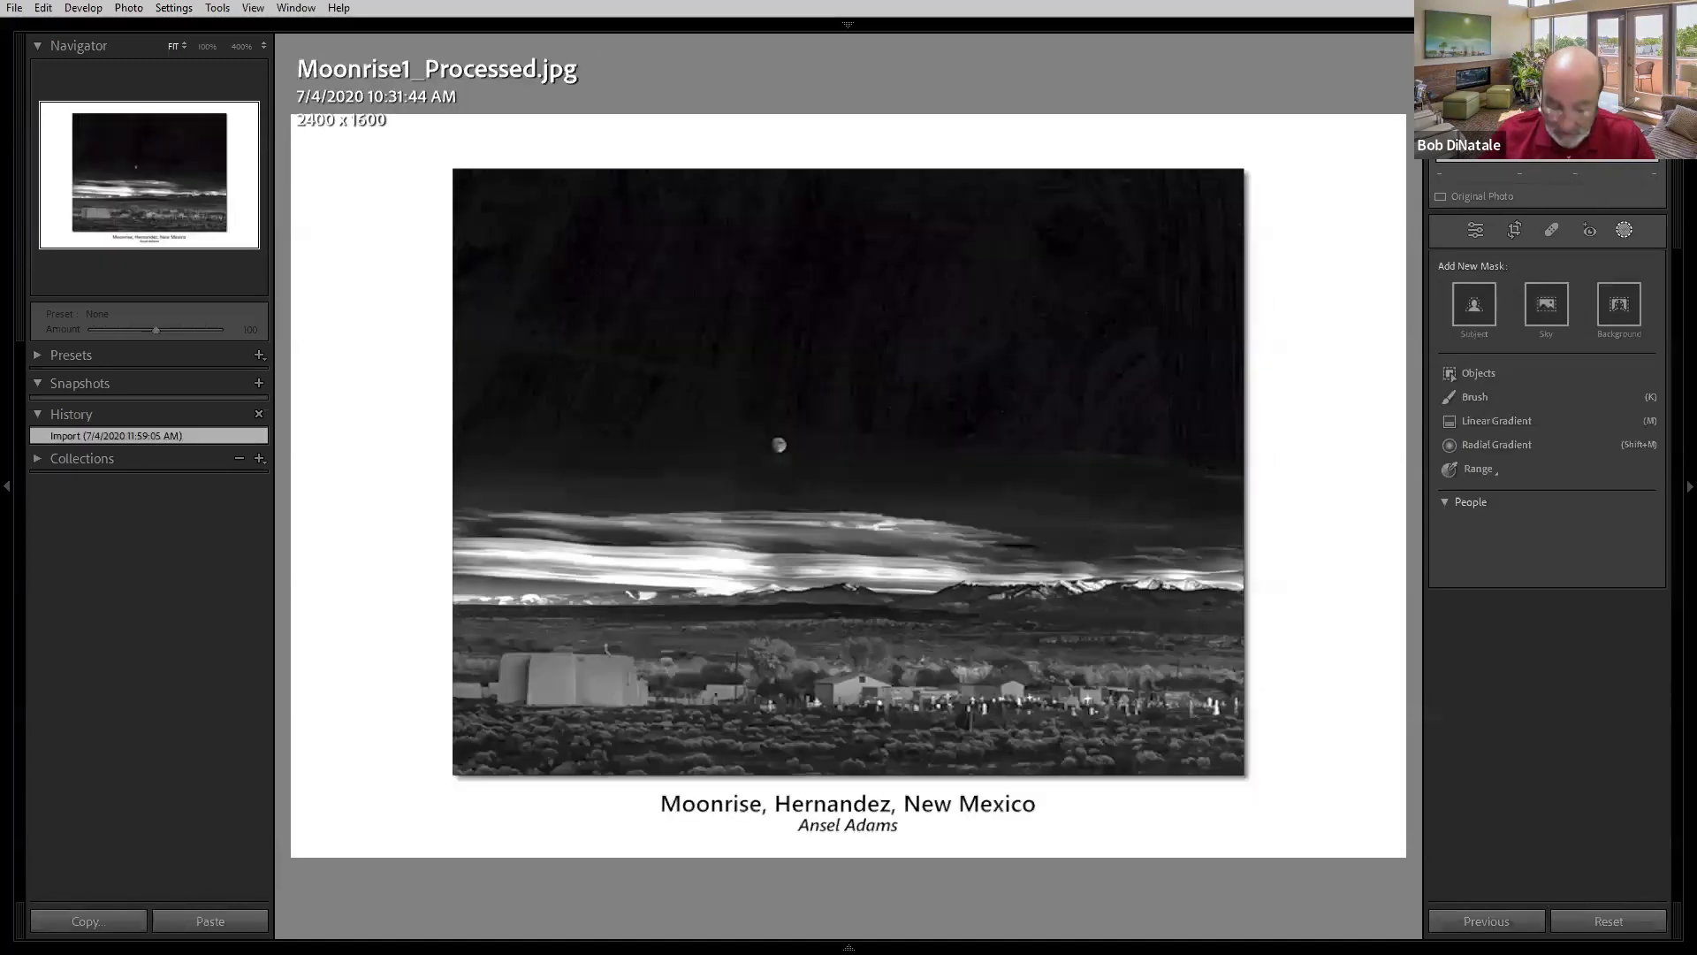
- Switch to the Library Loupe view and step forward through the Moonrise slides
{"action": "key", "text": "e"}
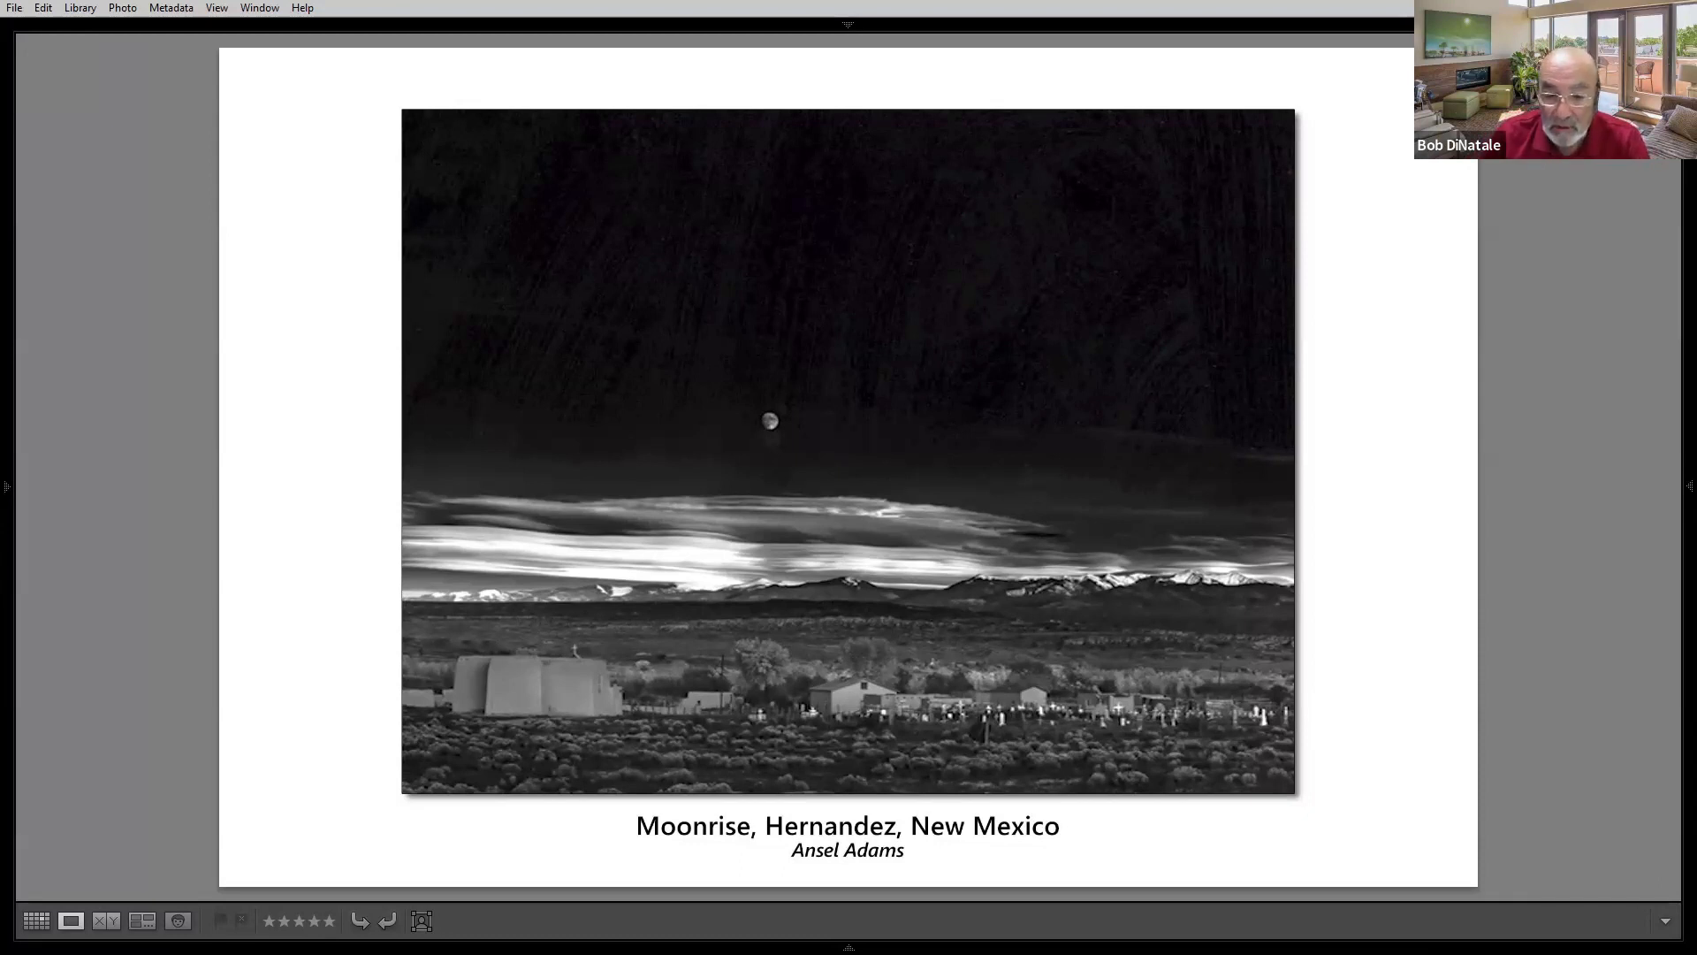
{"action": "key", "text": "Right"}
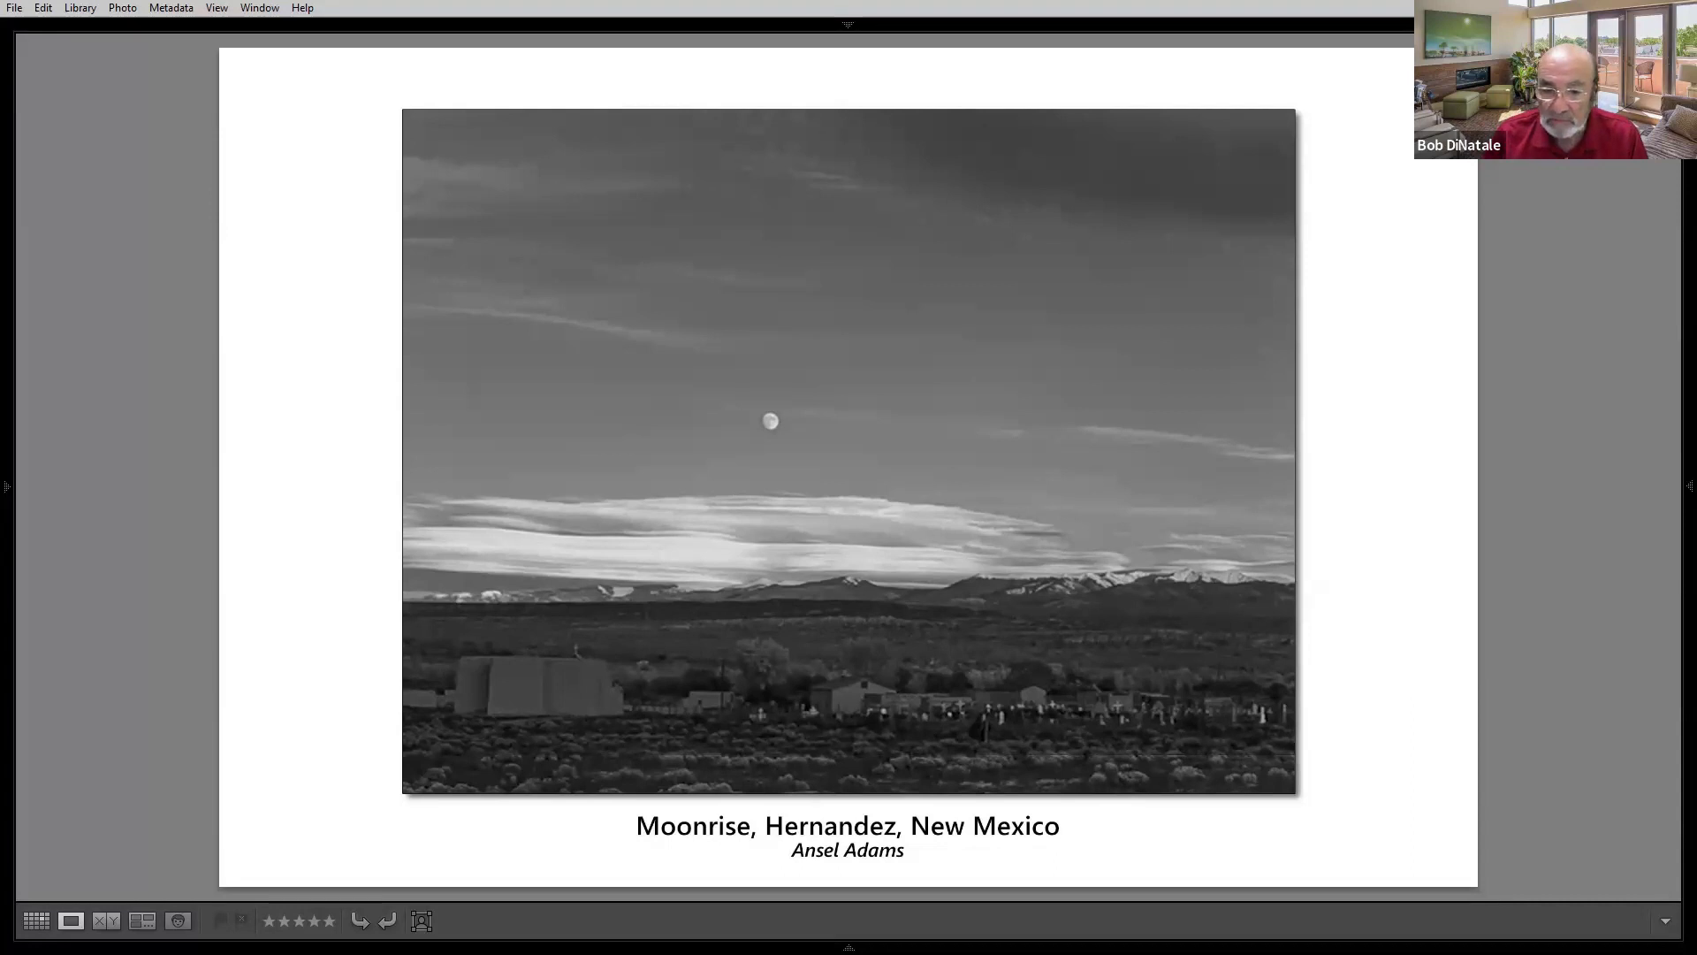
{"action": "key", "text": "Right"}
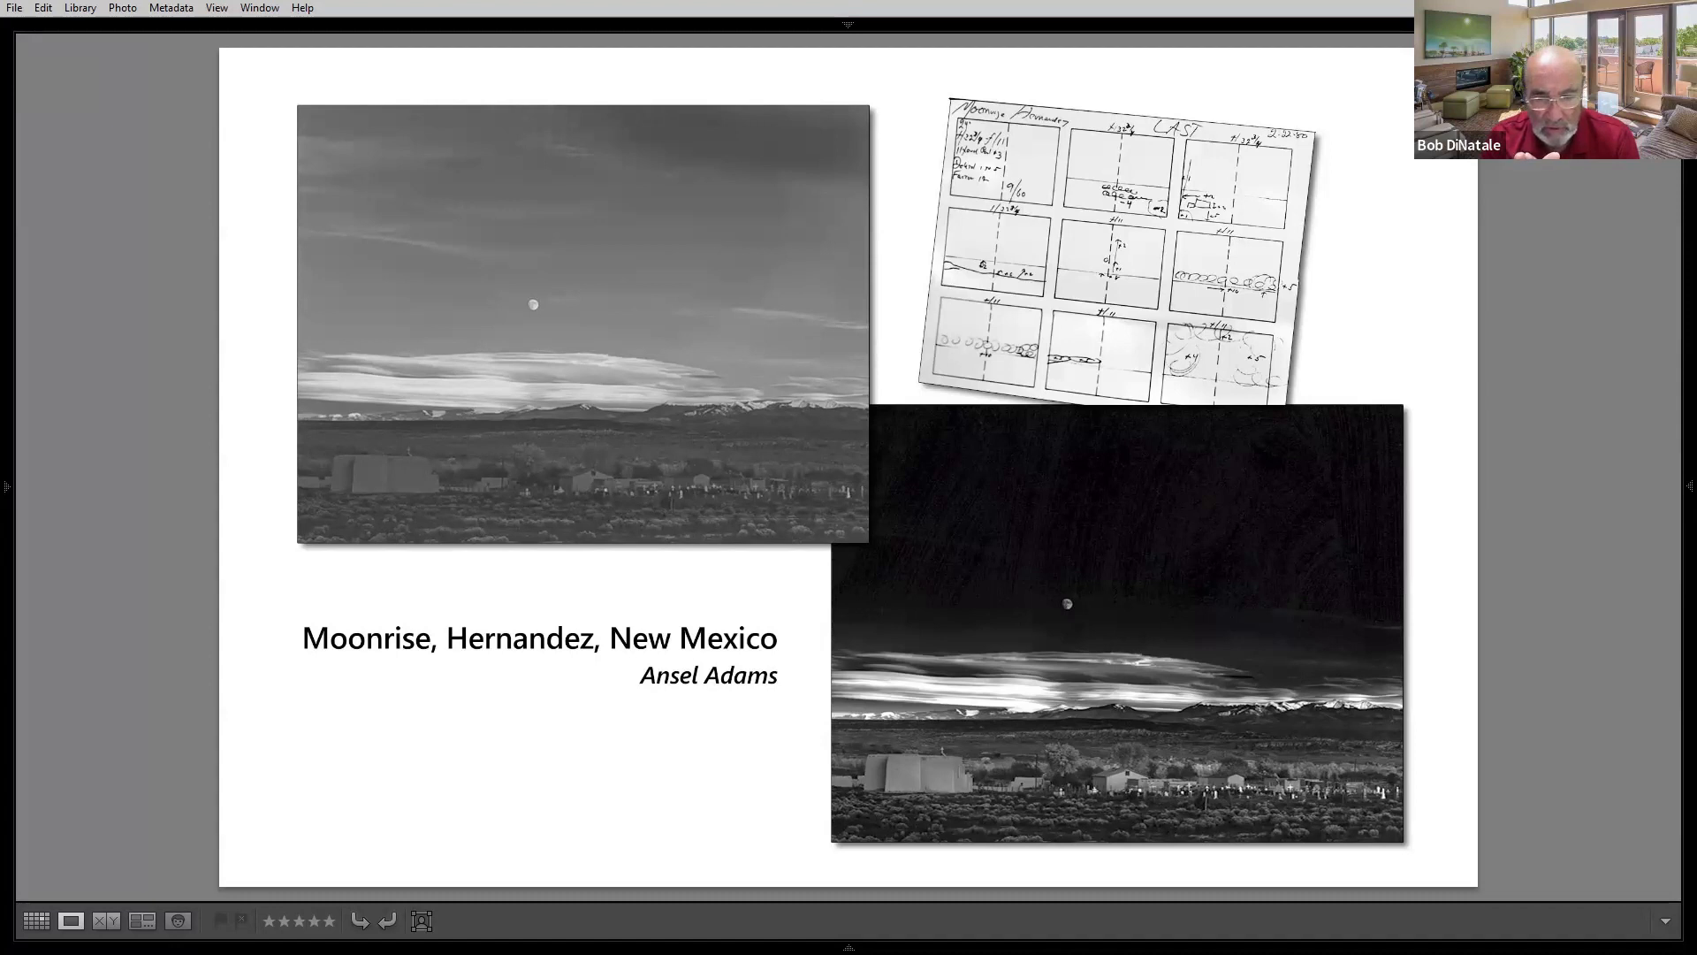
{"action": "key", "text": "Right"}
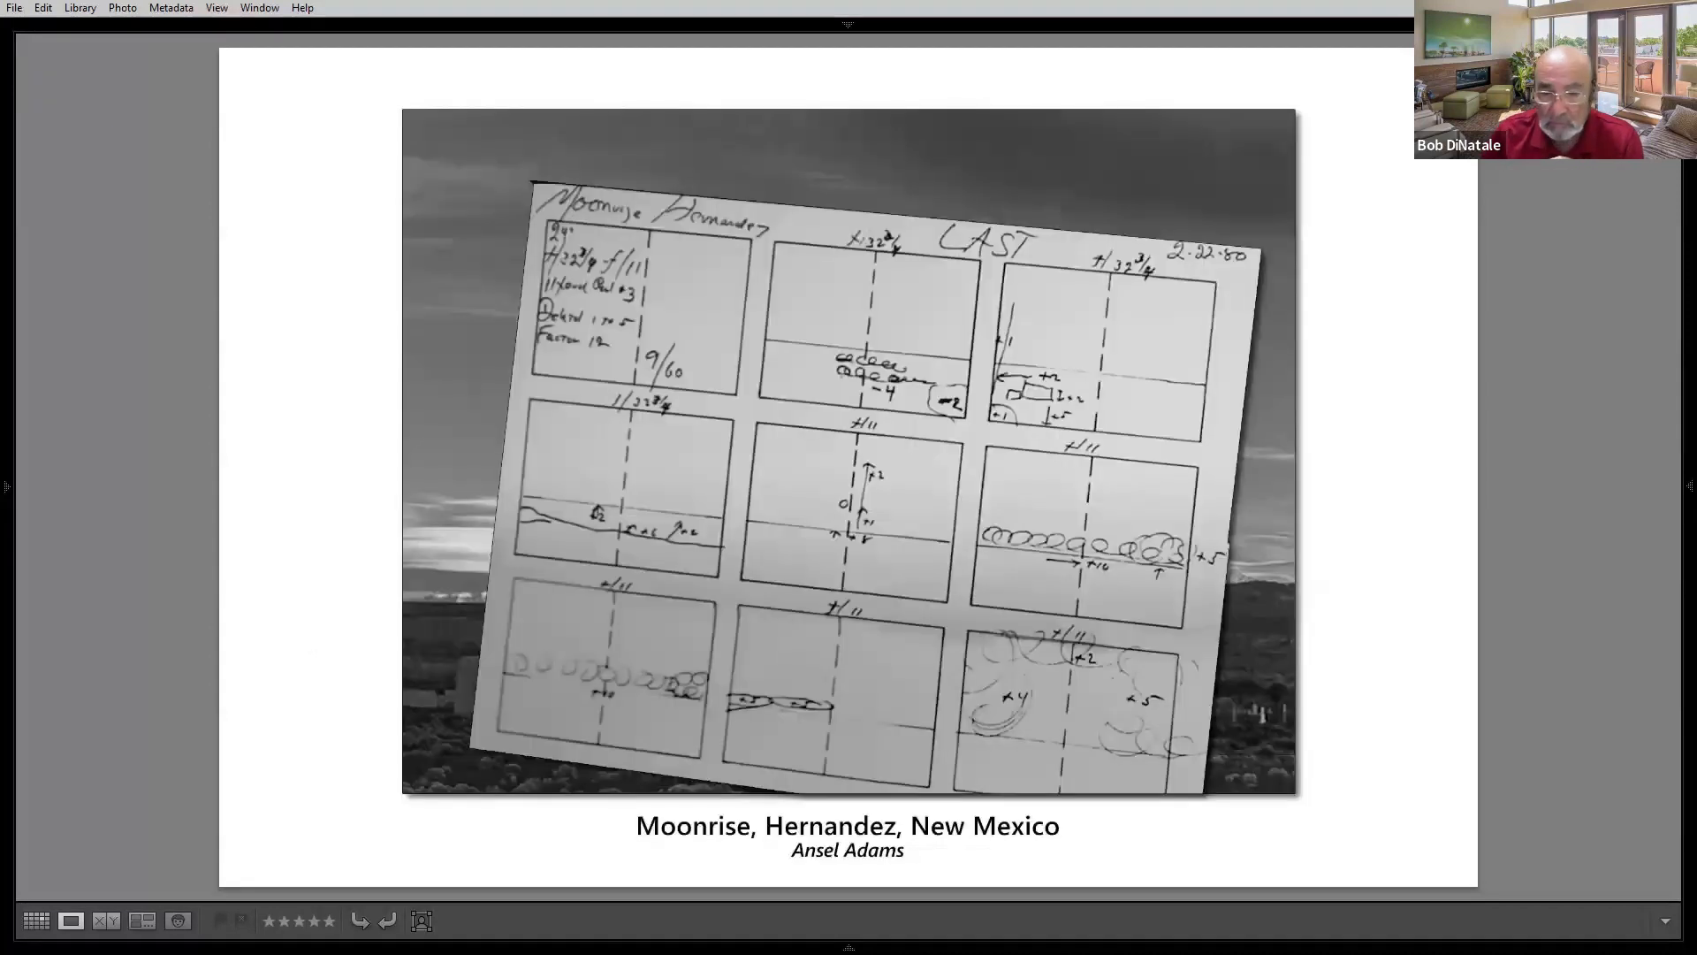
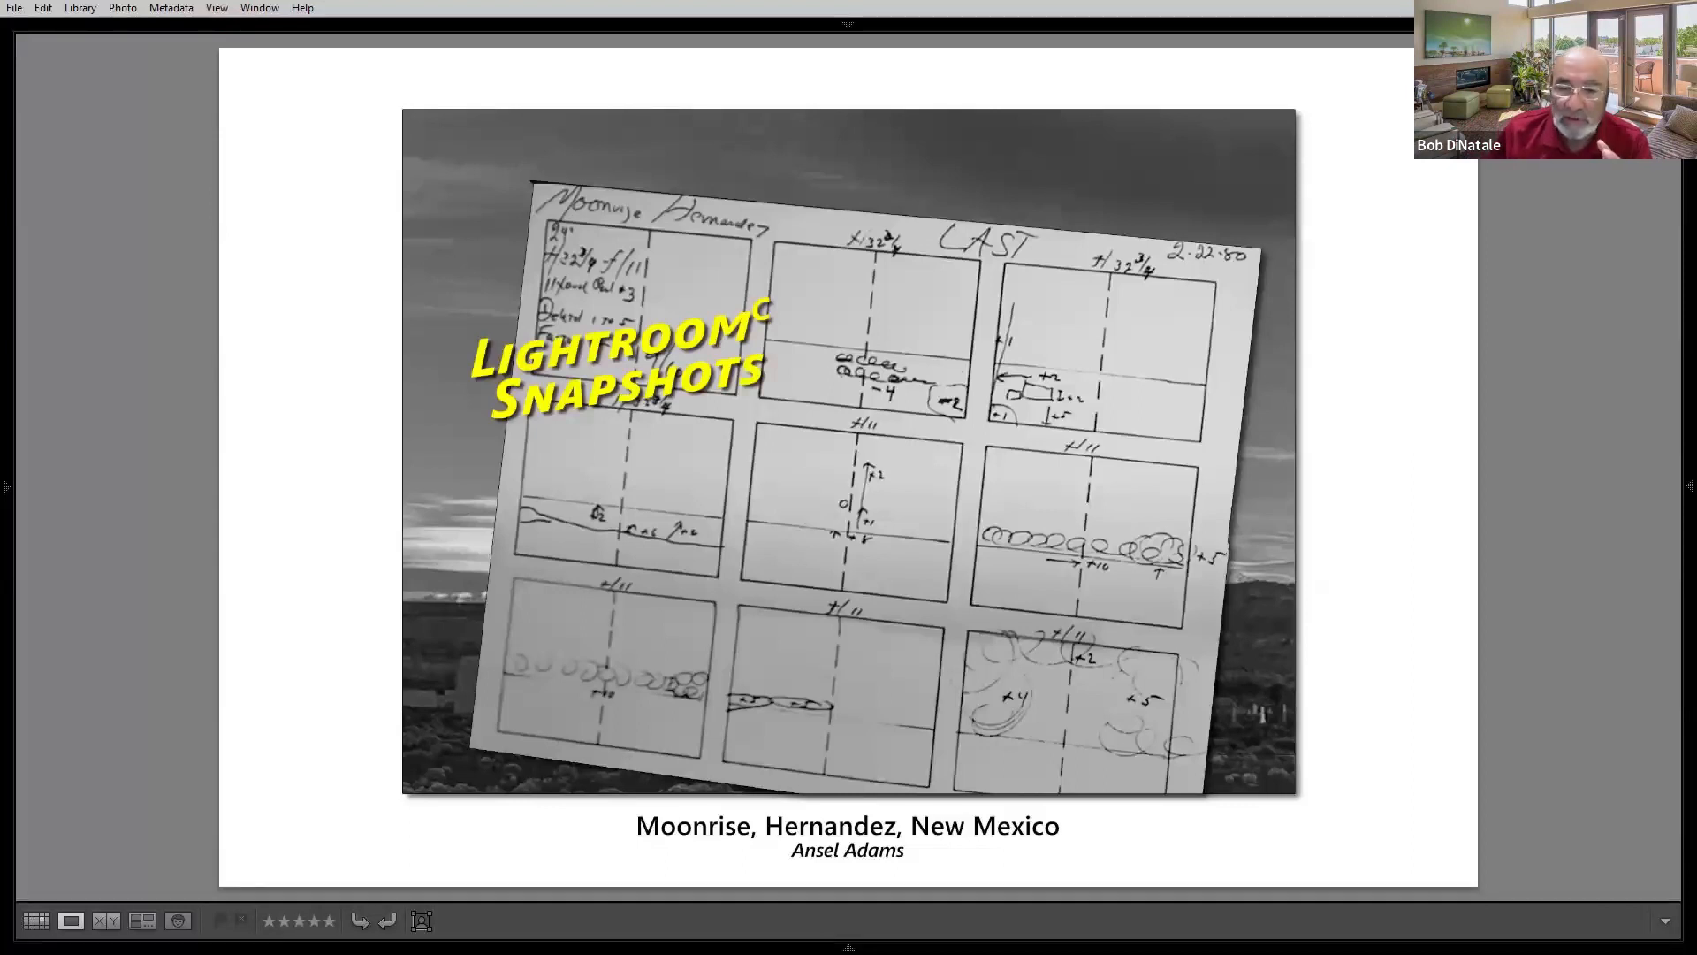
- Step forward through the presentation slides to the elephant photo versions
{"action": "key", "text": "Right"}
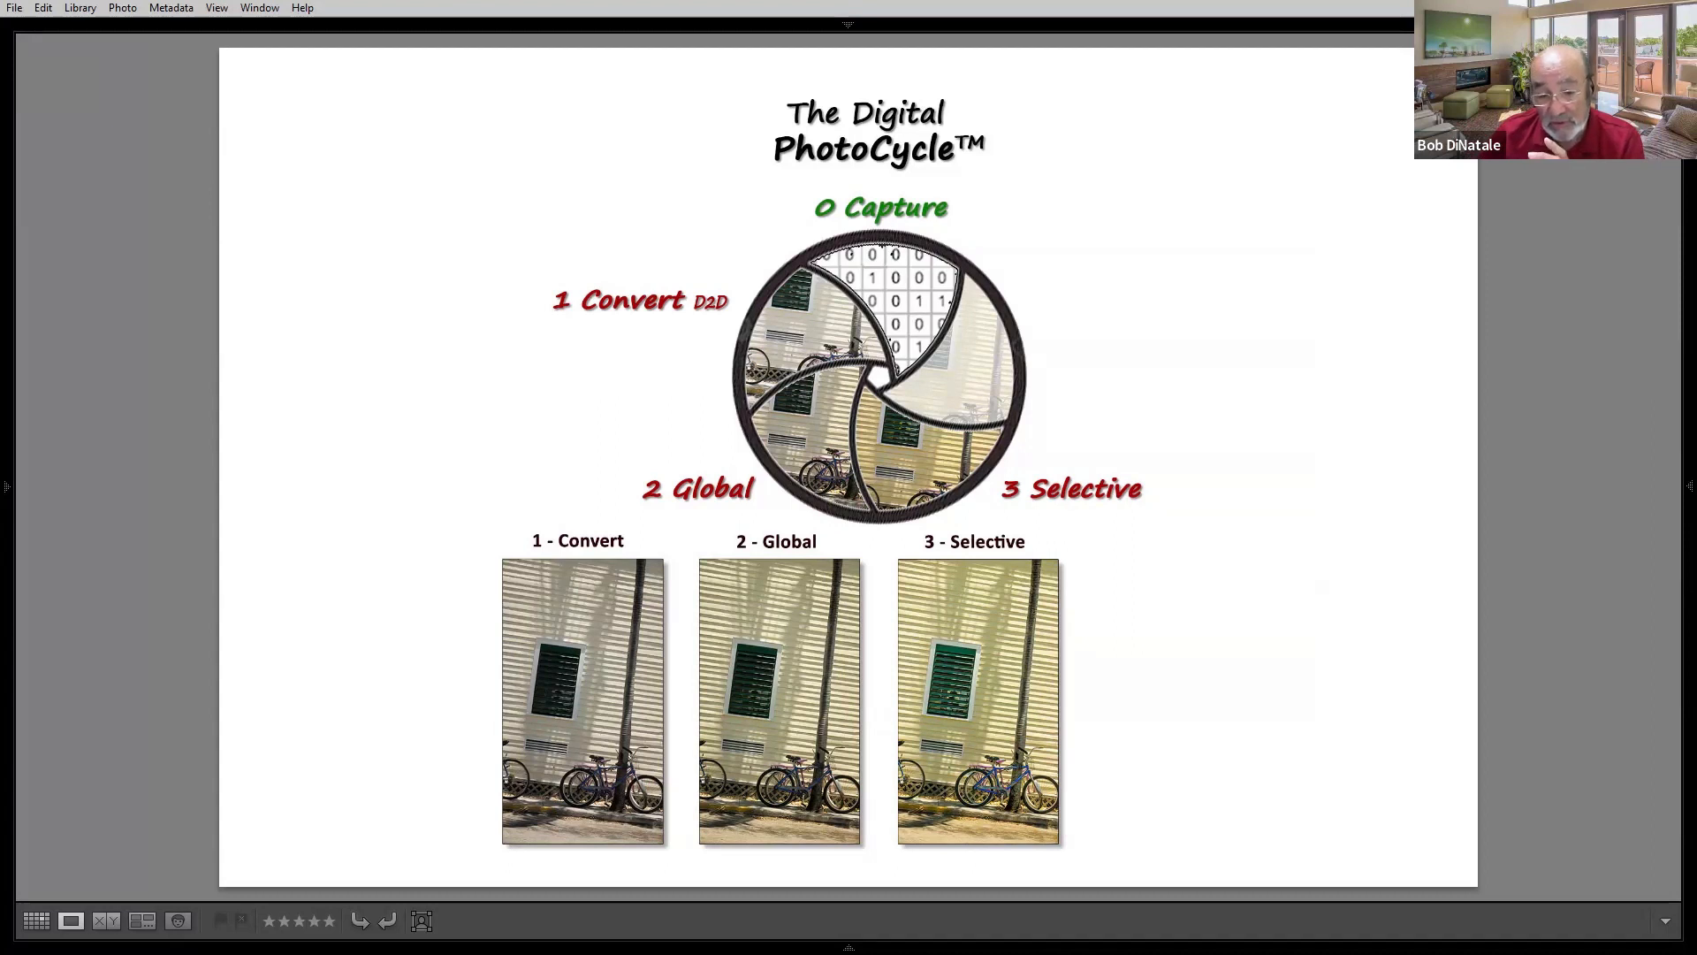
{"action": "key", "text": "Right"}
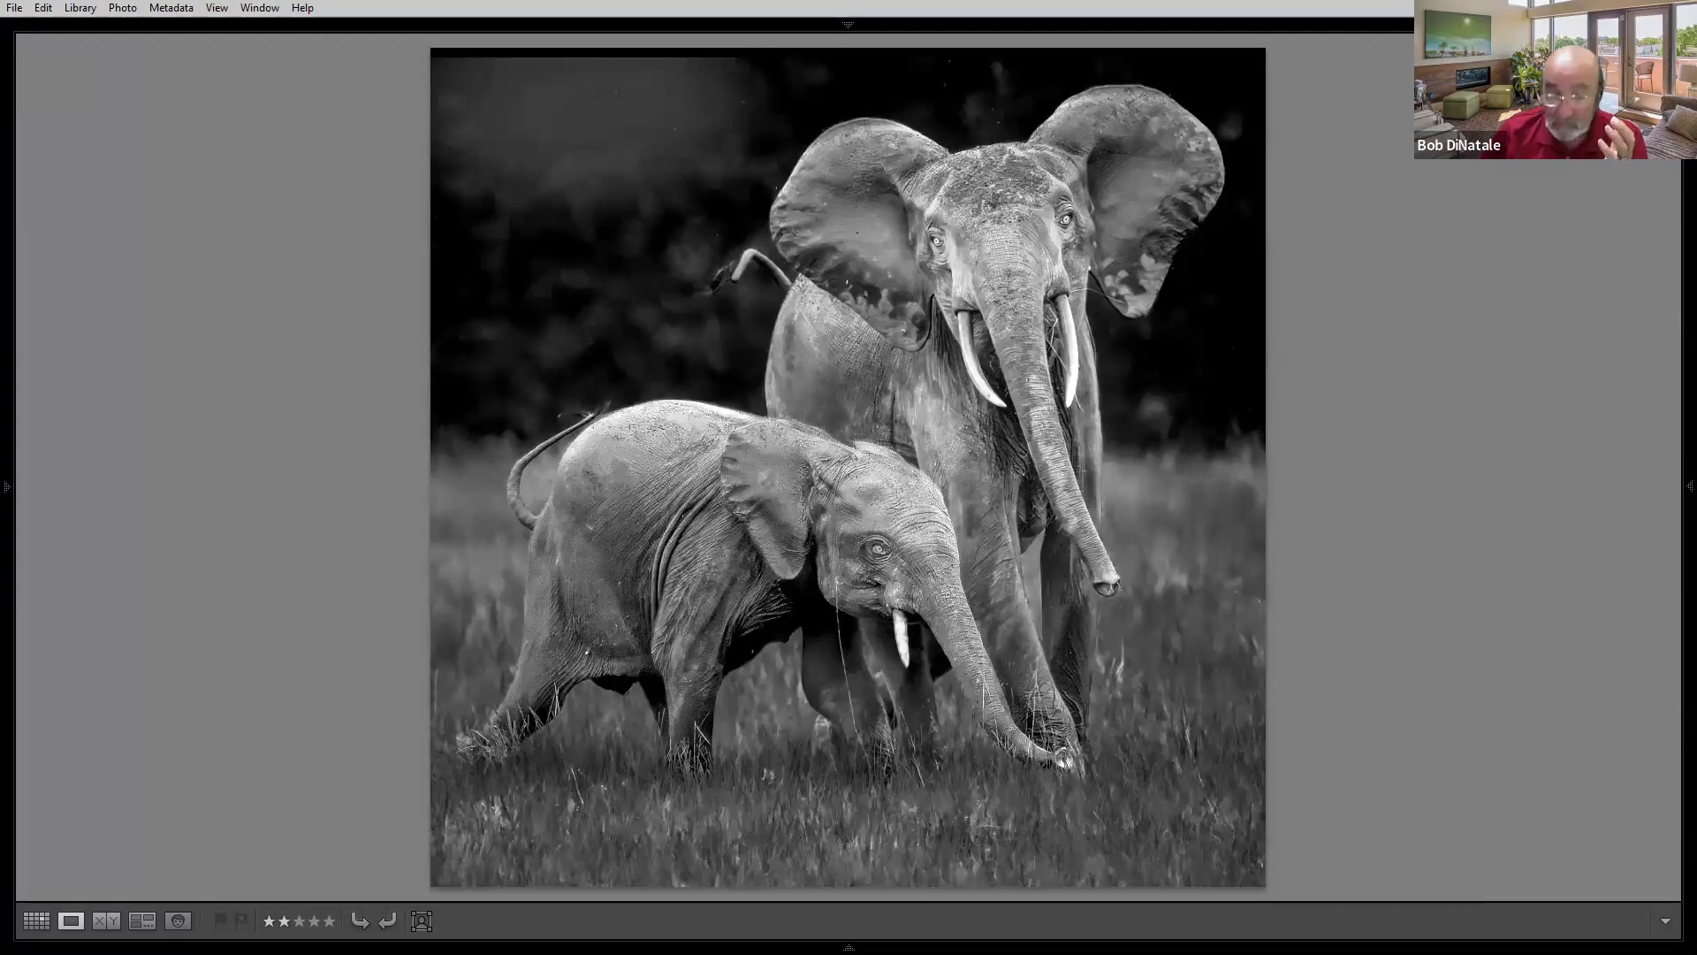
{"action": "key", "text": "Right"}
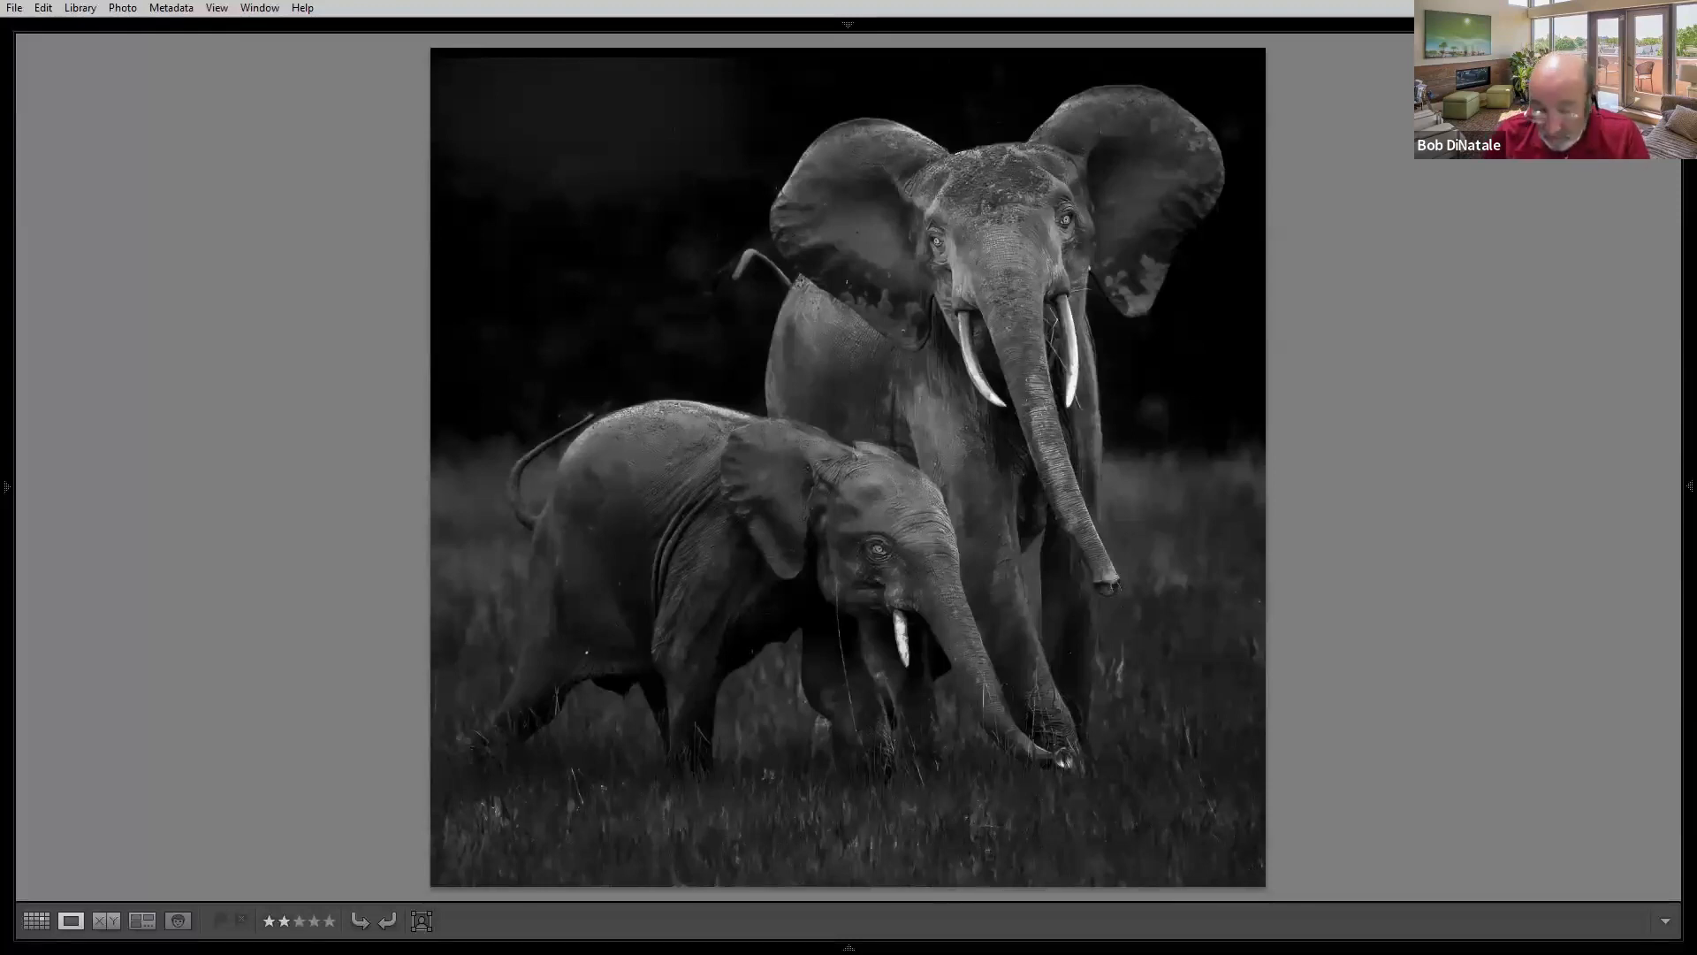
{"action": "key", "text": "Right"}
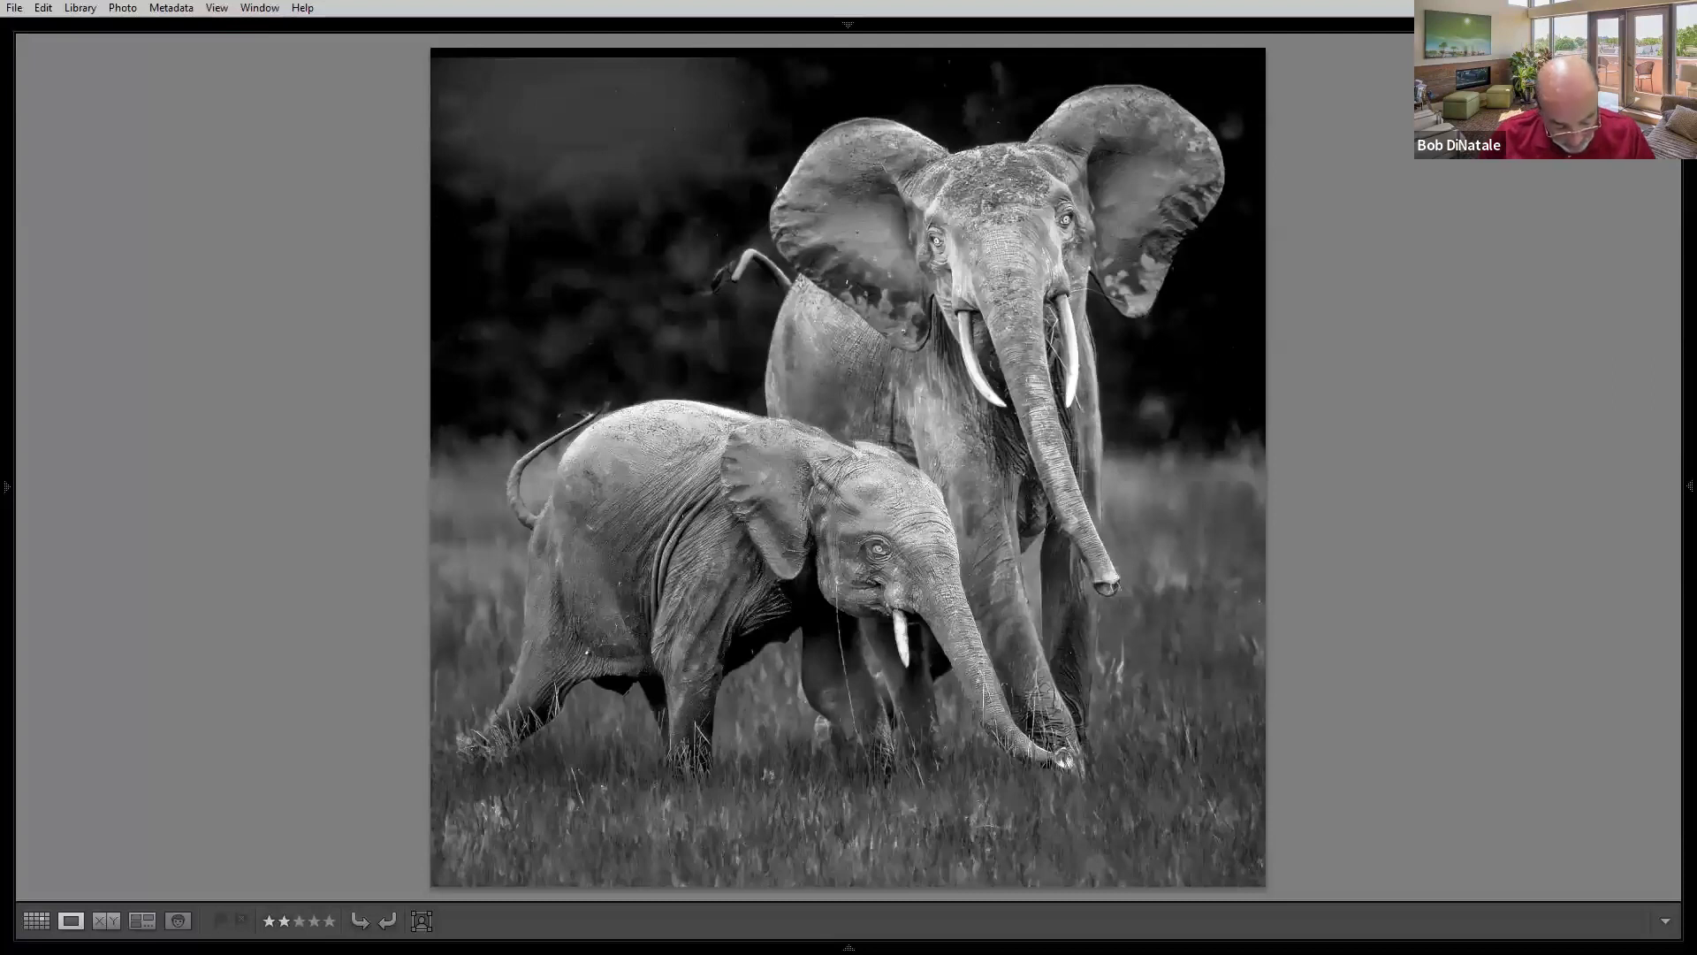
- Open the elephant copy in Develop and compare the 0, 2a Autotone and 3z snapshots
{"action": "key", "text": "d"}
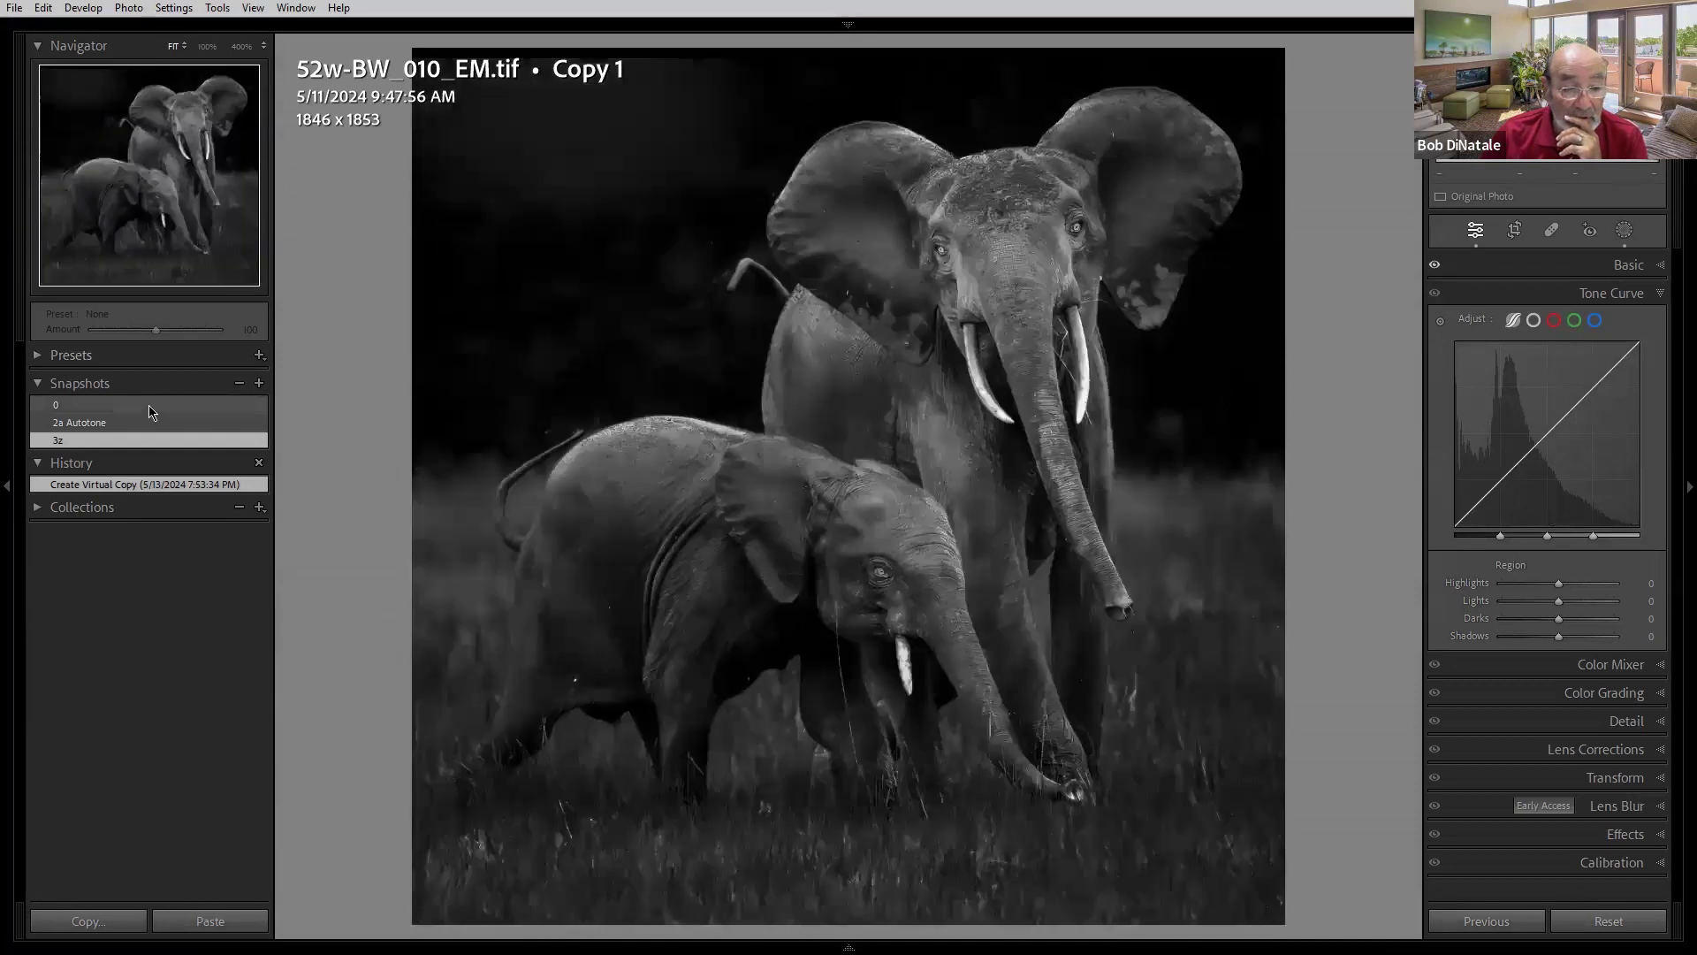
{"action": "left_click", "coordinate": [150, 405]}
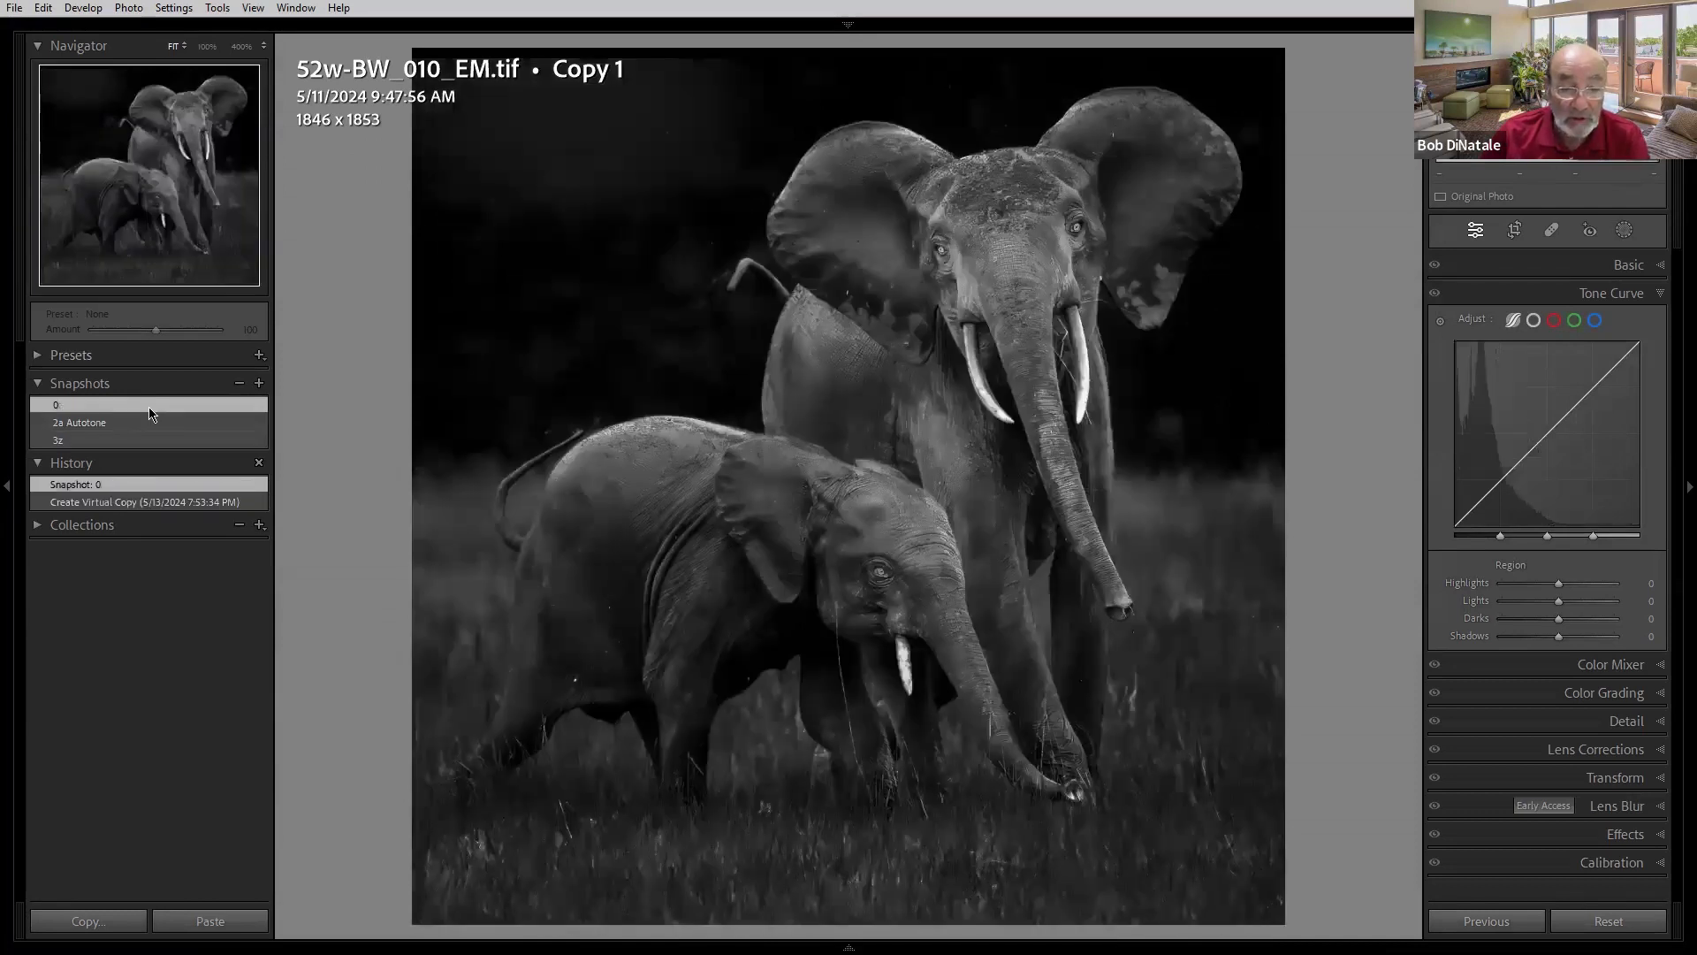
{"action": "left_click", "coordinate": [153, 422]}
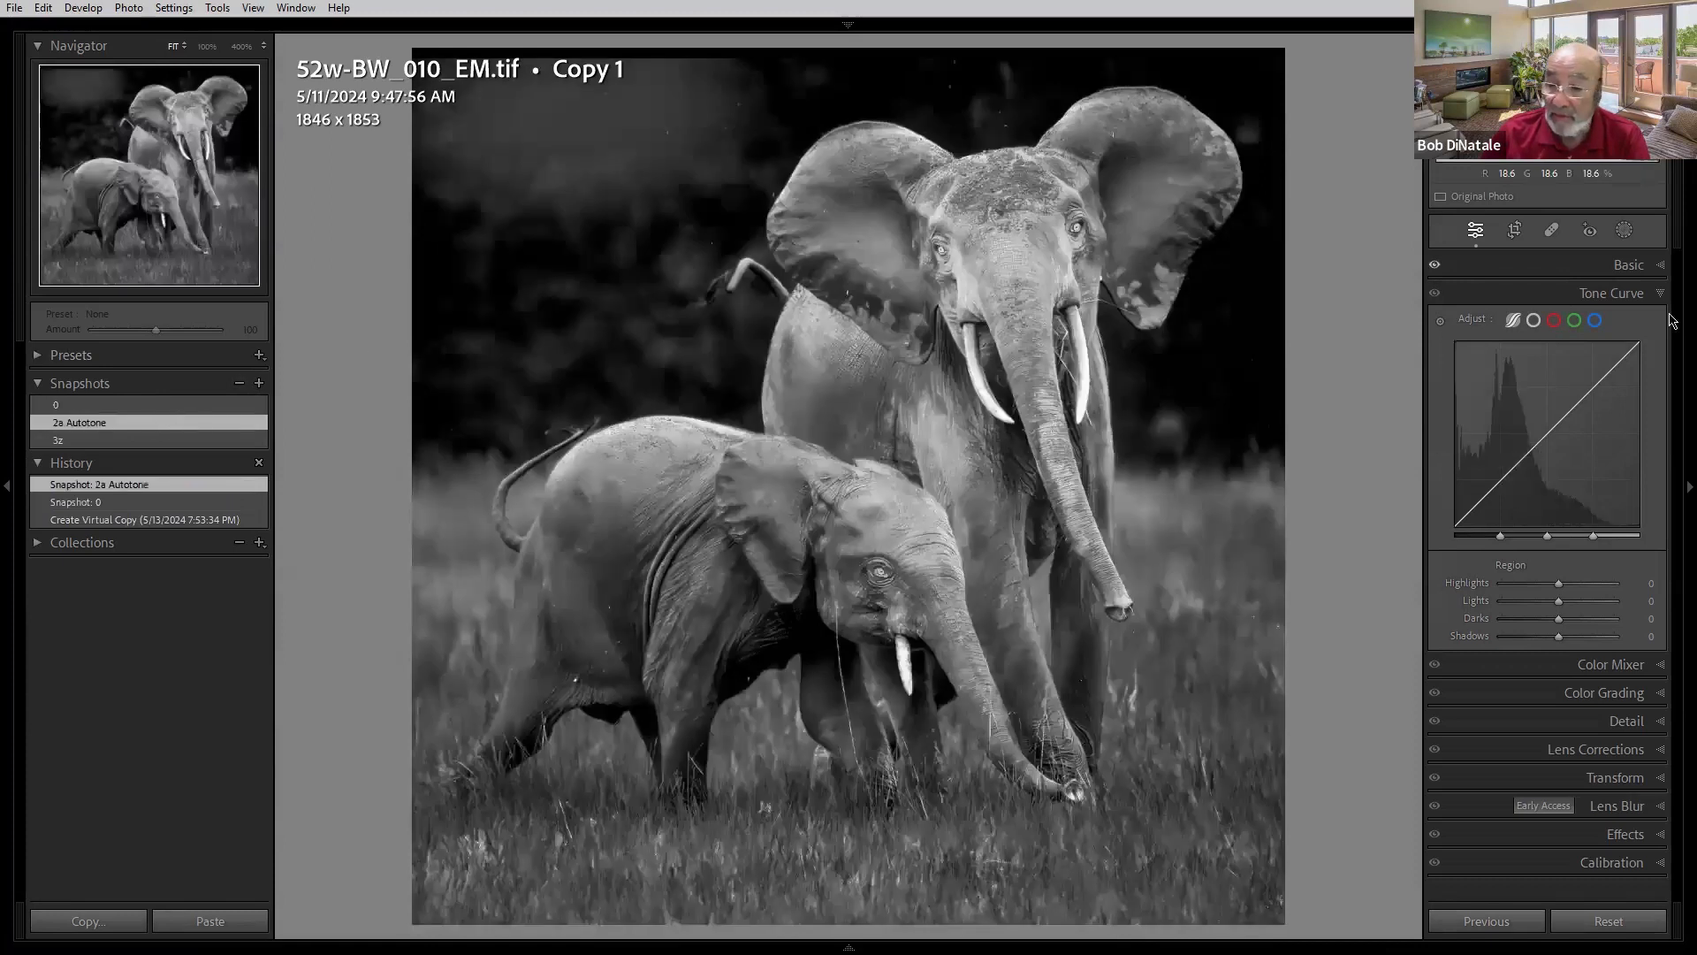
{"action": "left_click", "coordinate": [1540, 255]}
{"action": "left_click", "coordinate": [134, 404]}
{"action": "left_click", "coordinate": [132, 421]}
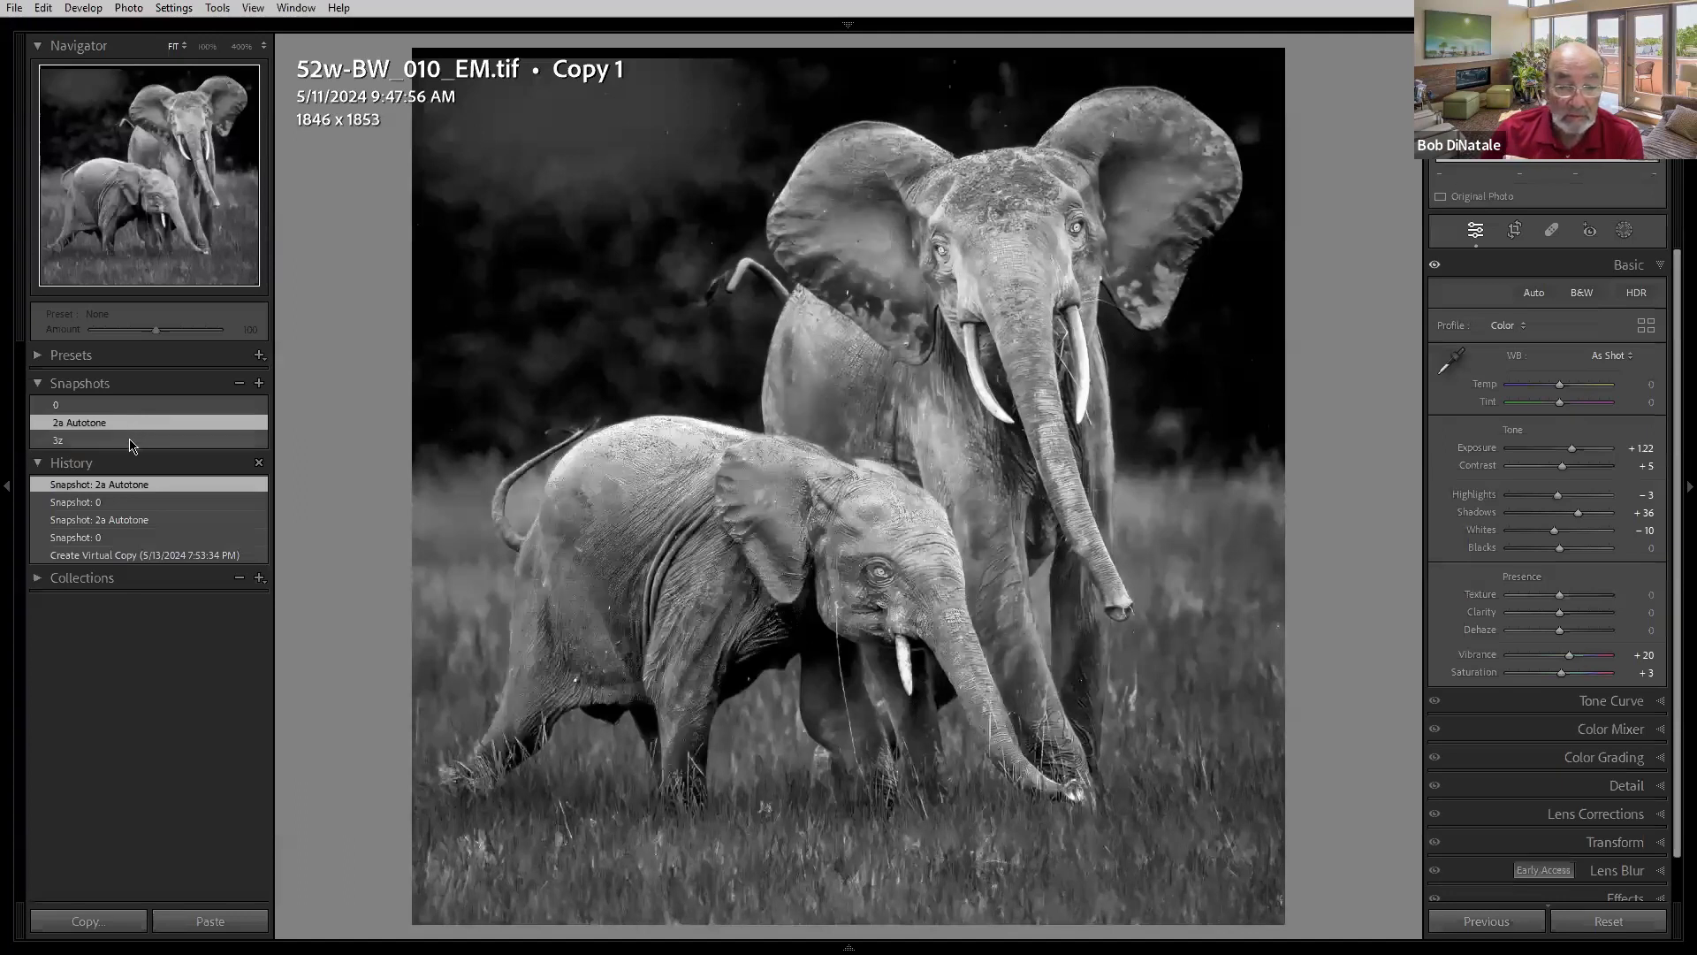
{"action": "left_click", "coordinate": [131, 442]}
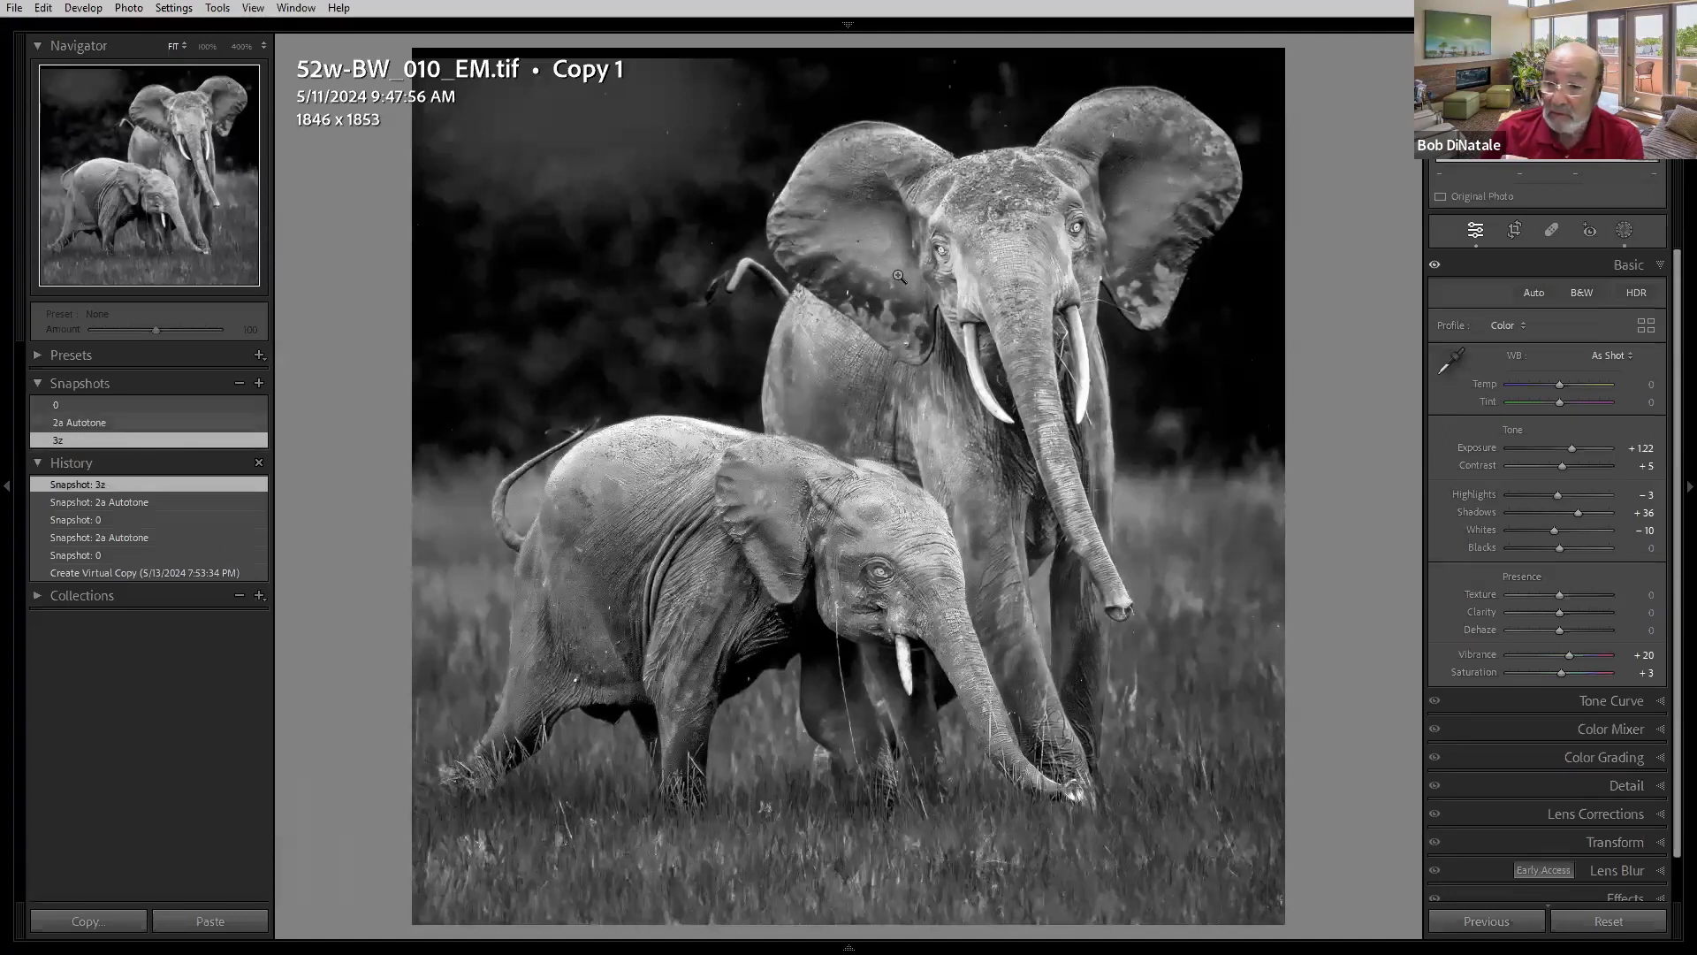
- Open the Masking panel and toggle the masks' visibility on and off to compare their effect
{"action": "left_click", "coordinate": [1624, 232]}
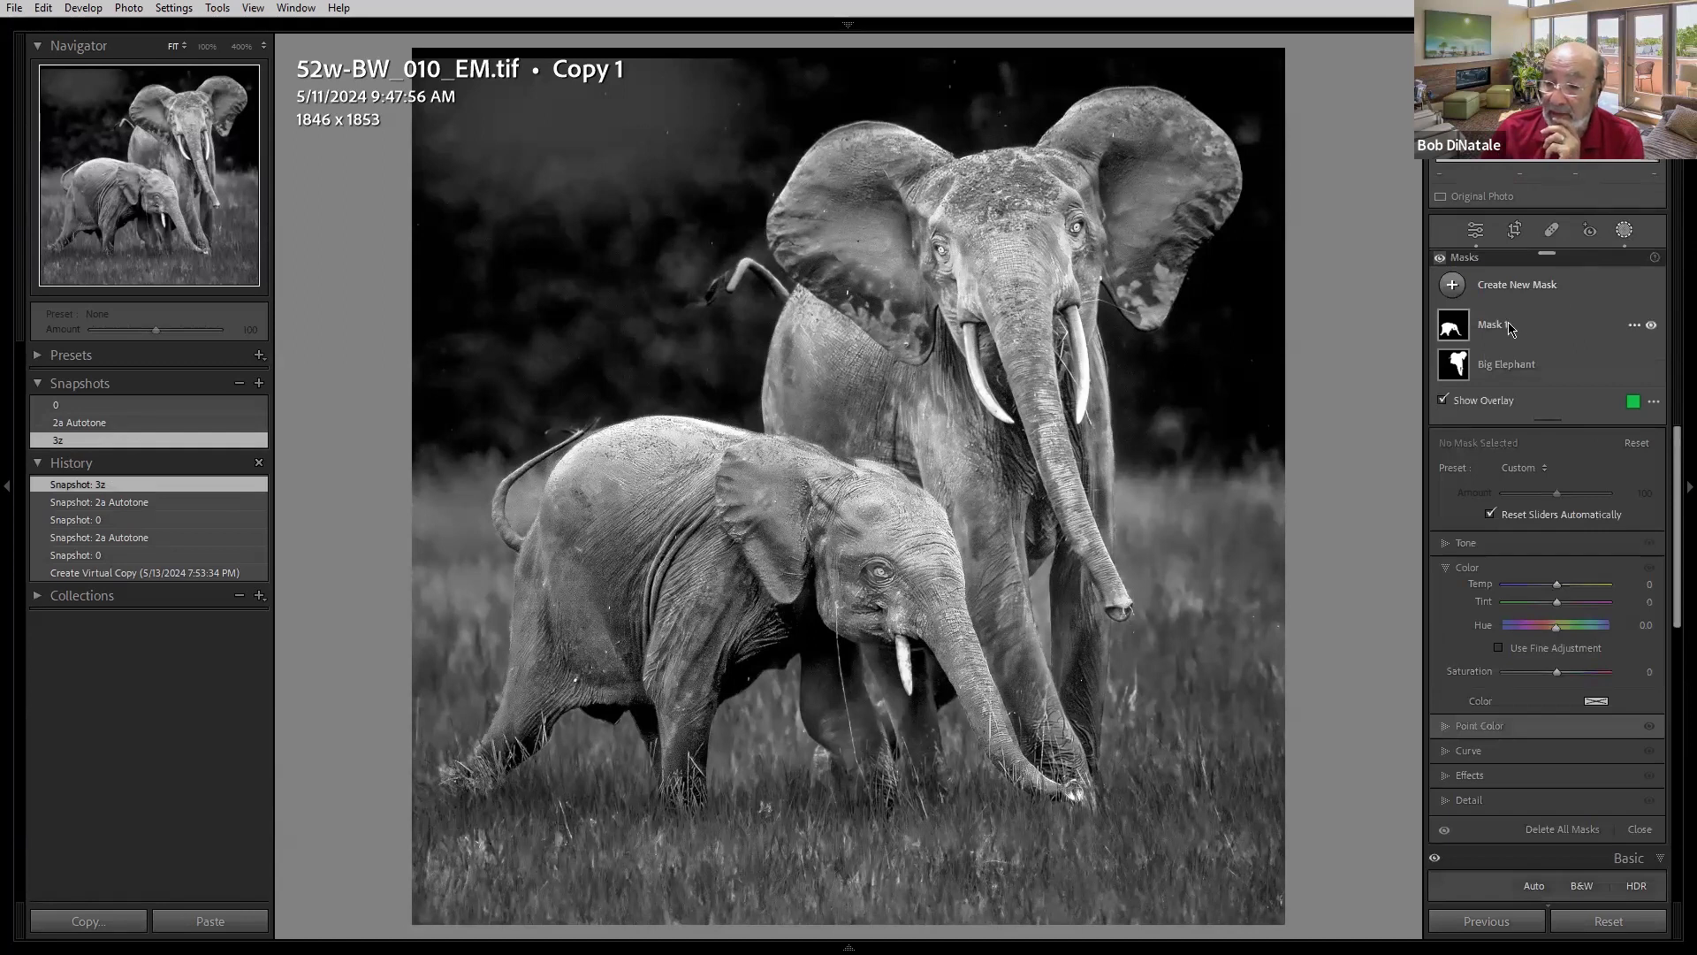
{"action": "mouse_move", "coordinate": [1459, 343]}
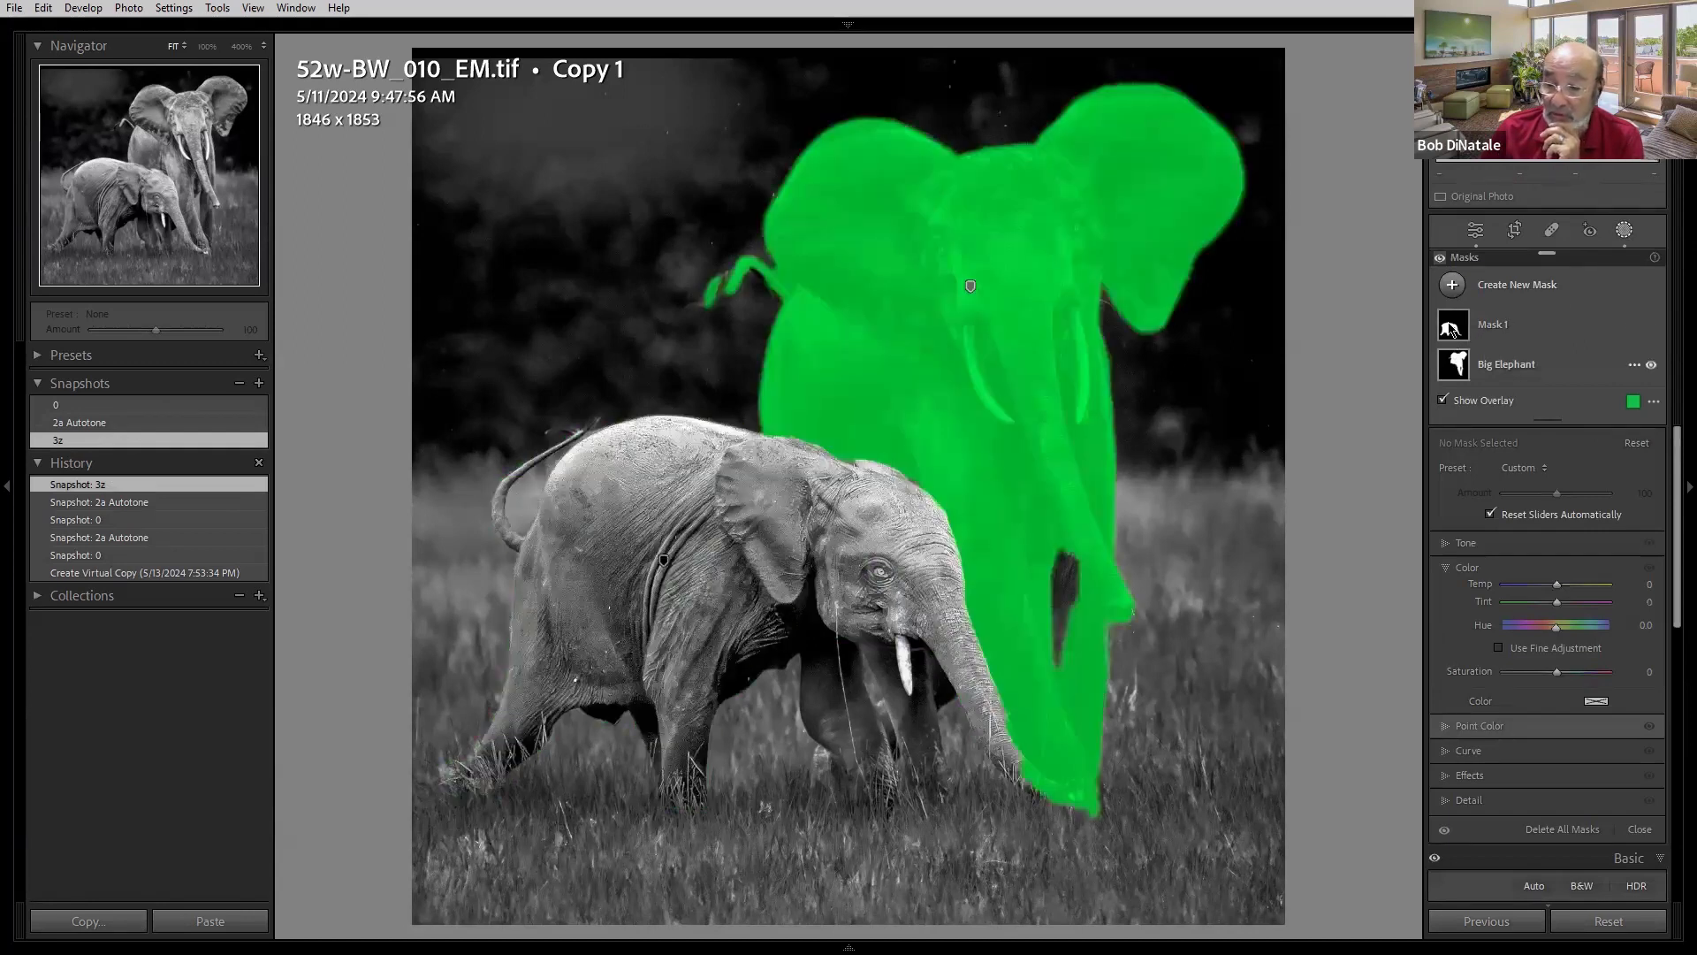
{"action": "left_click", "coordinate": [1441, 260]}
{"action": "left_click", "coordinate": [1441, 259]}
{"action": "left_click", "coordinate": [1440, 260]}
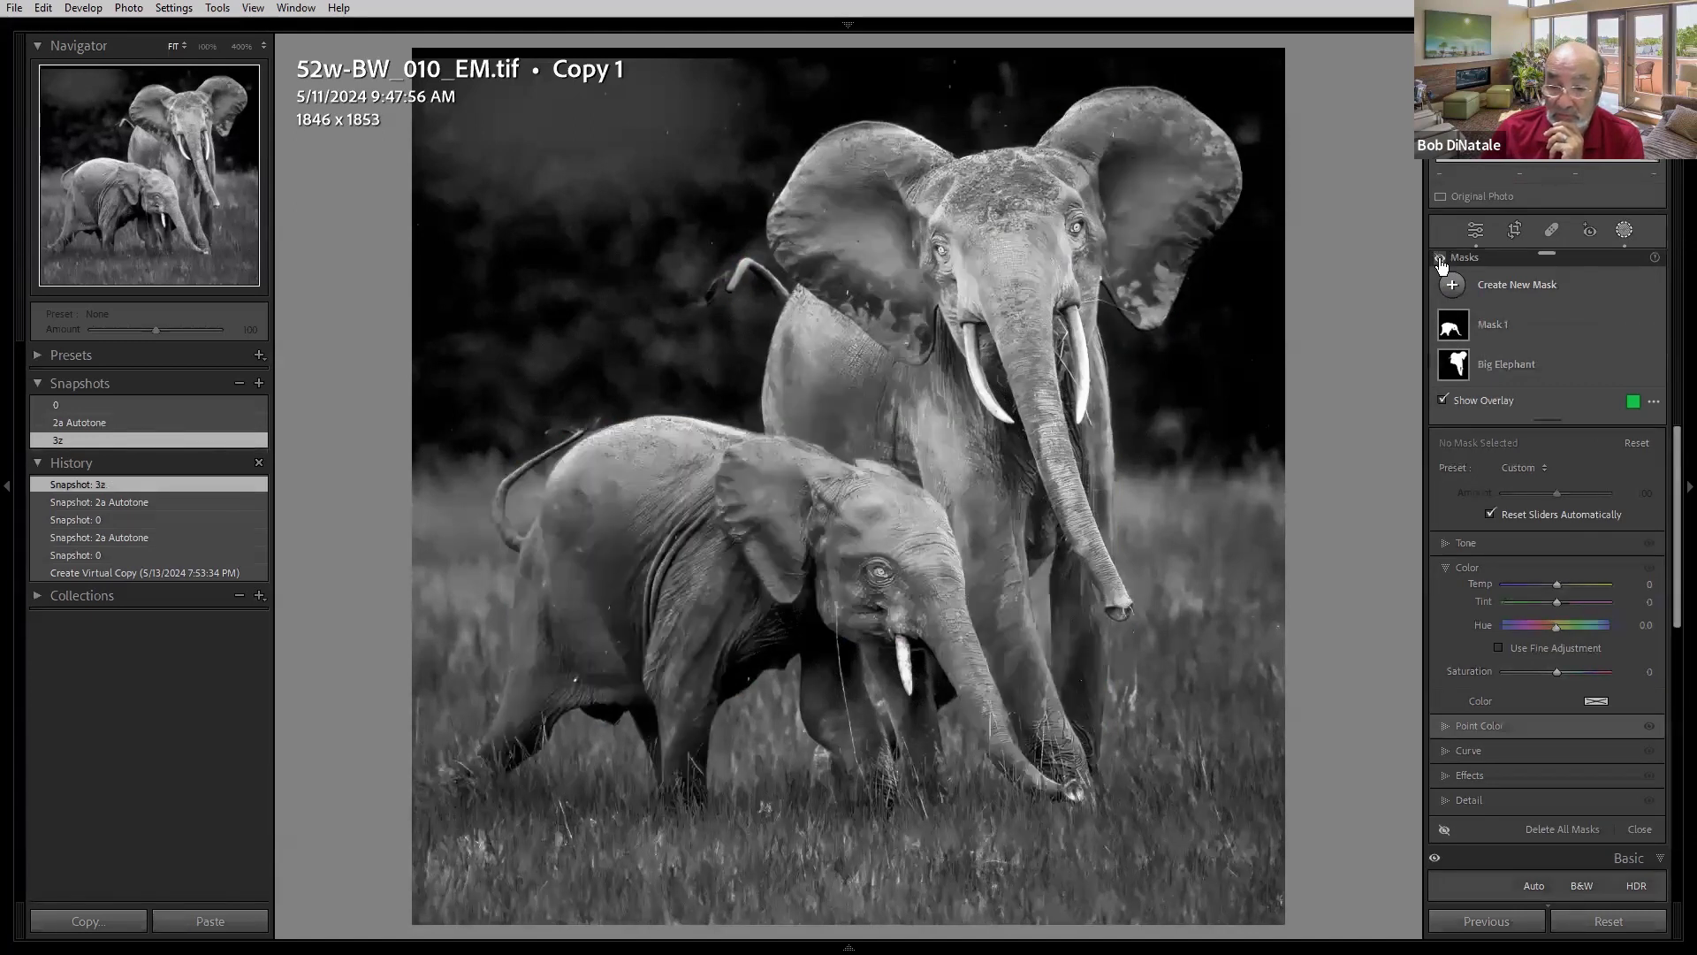
{"action": "left_click", "coordinate": [1441, 260]}
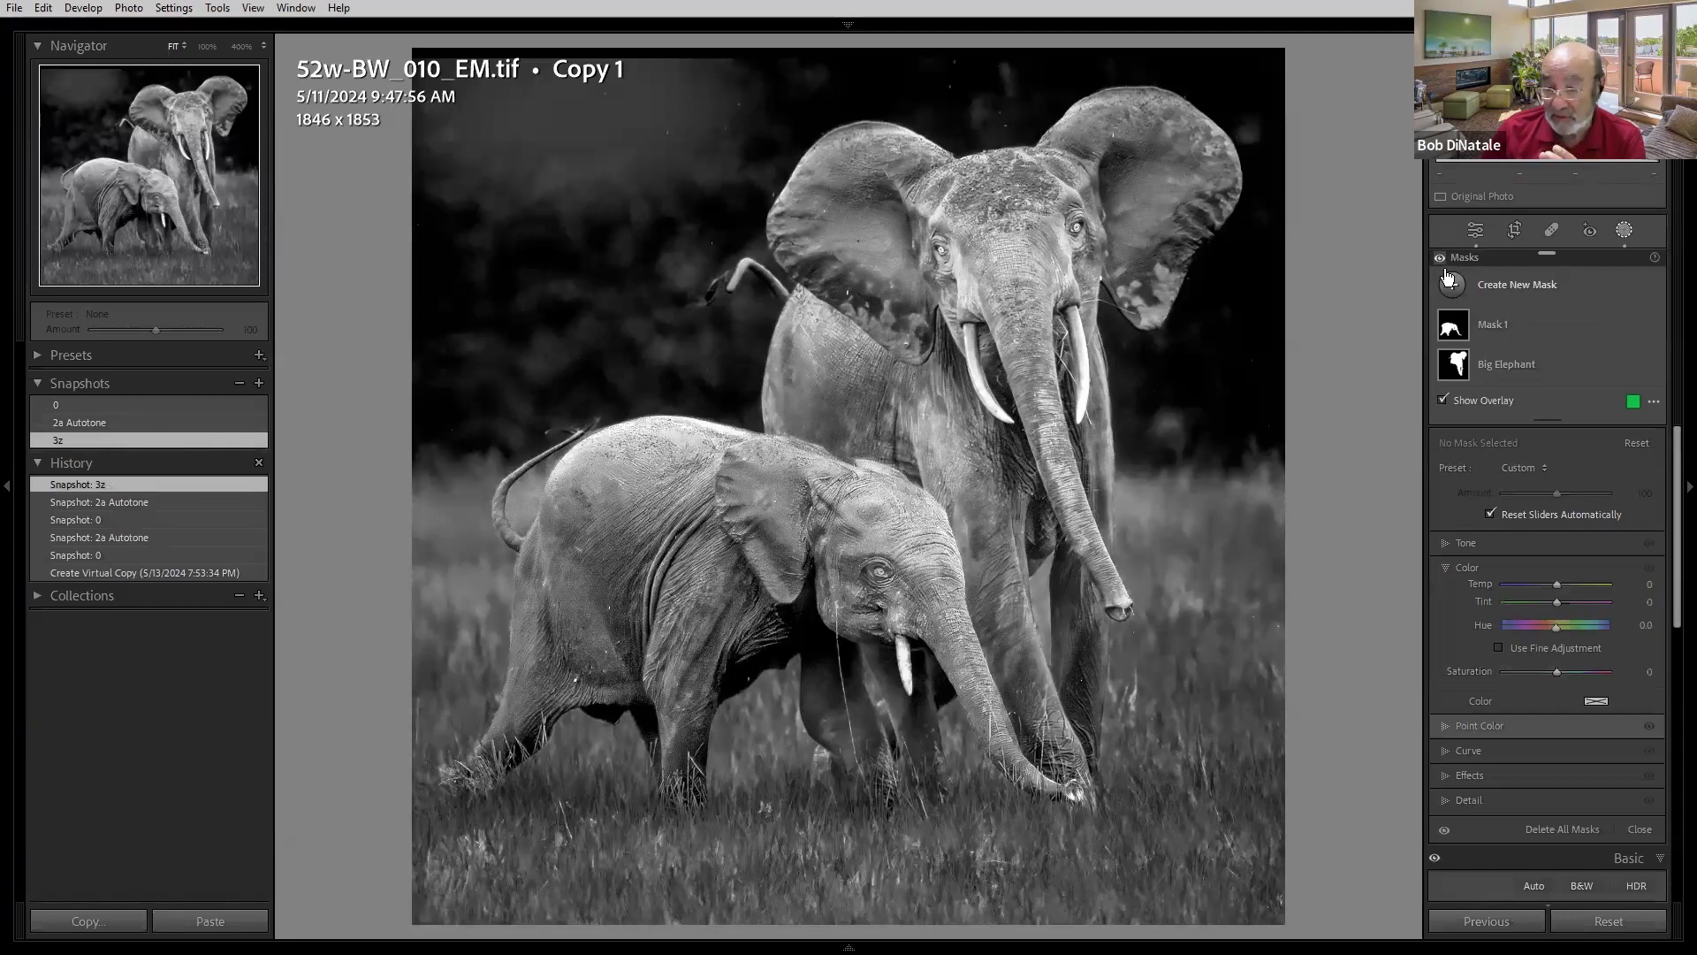
- Select the Big Elephant mask, try adjusting its Tone sliders, then reload the 3z snapshot
{"action": "left_click", "coordinate": [1503, 325]}
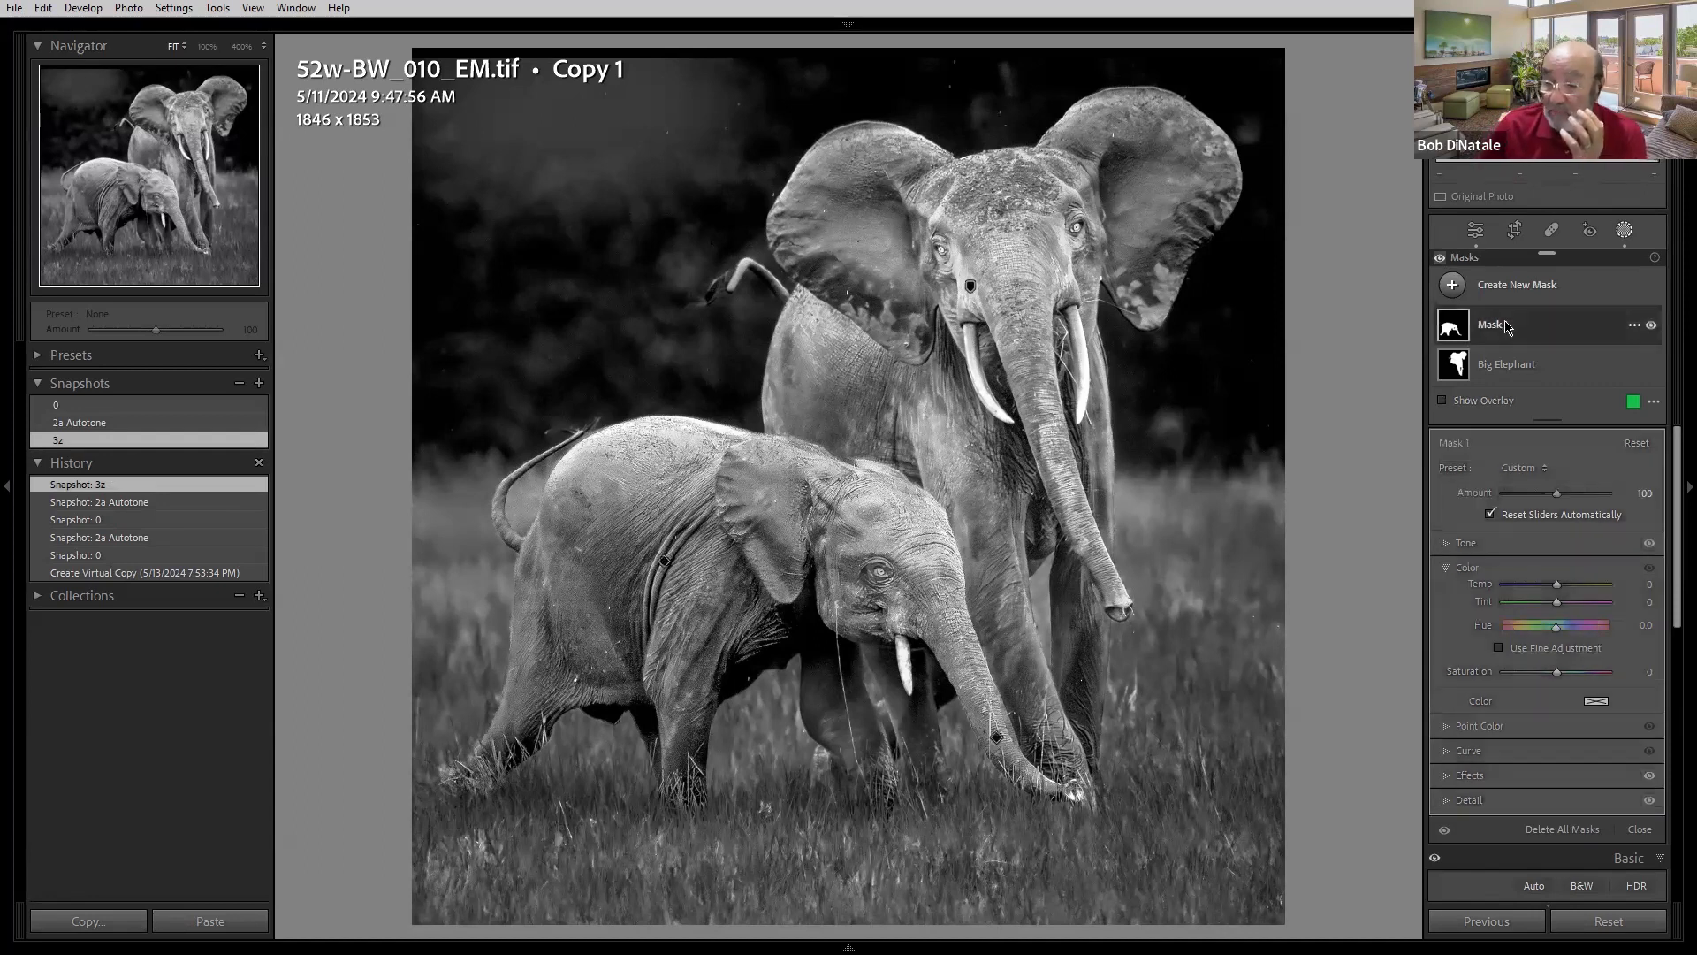
{"action": "left_click", "coordinate": [1493, 376]}
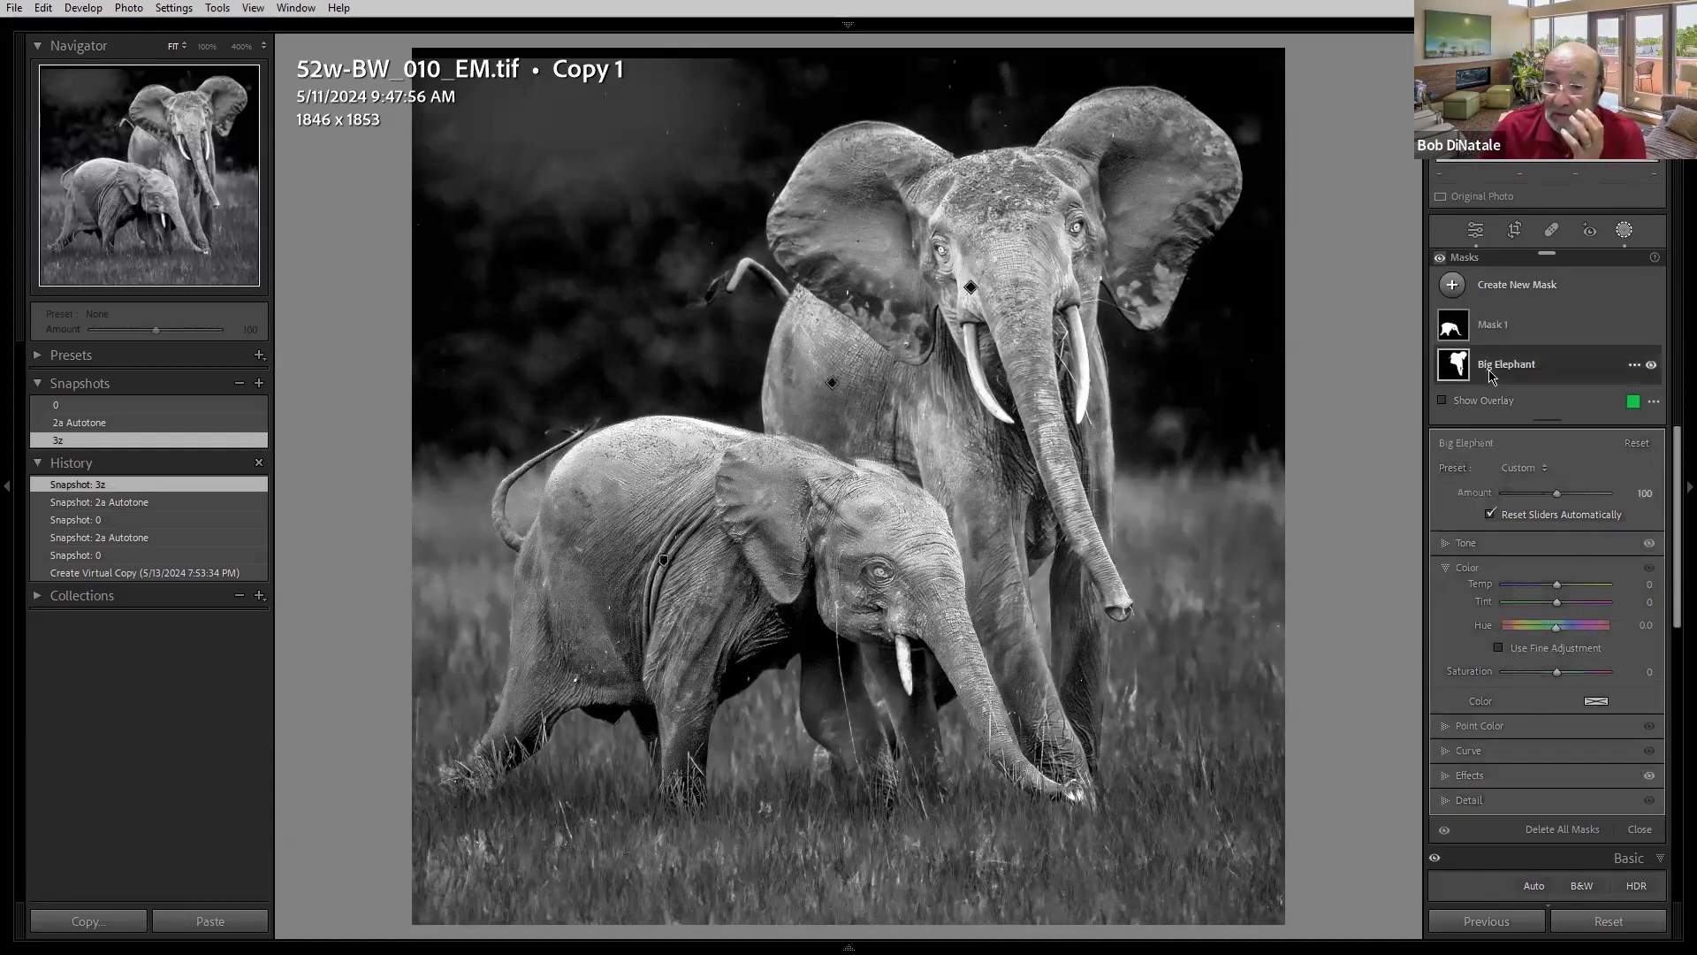
{"action": "left_click", "coordinate": [1507, 543]}
{"action": "left_click_drag", "start_coordinate": [1561, 557], "coordinate": [1552, 611]}
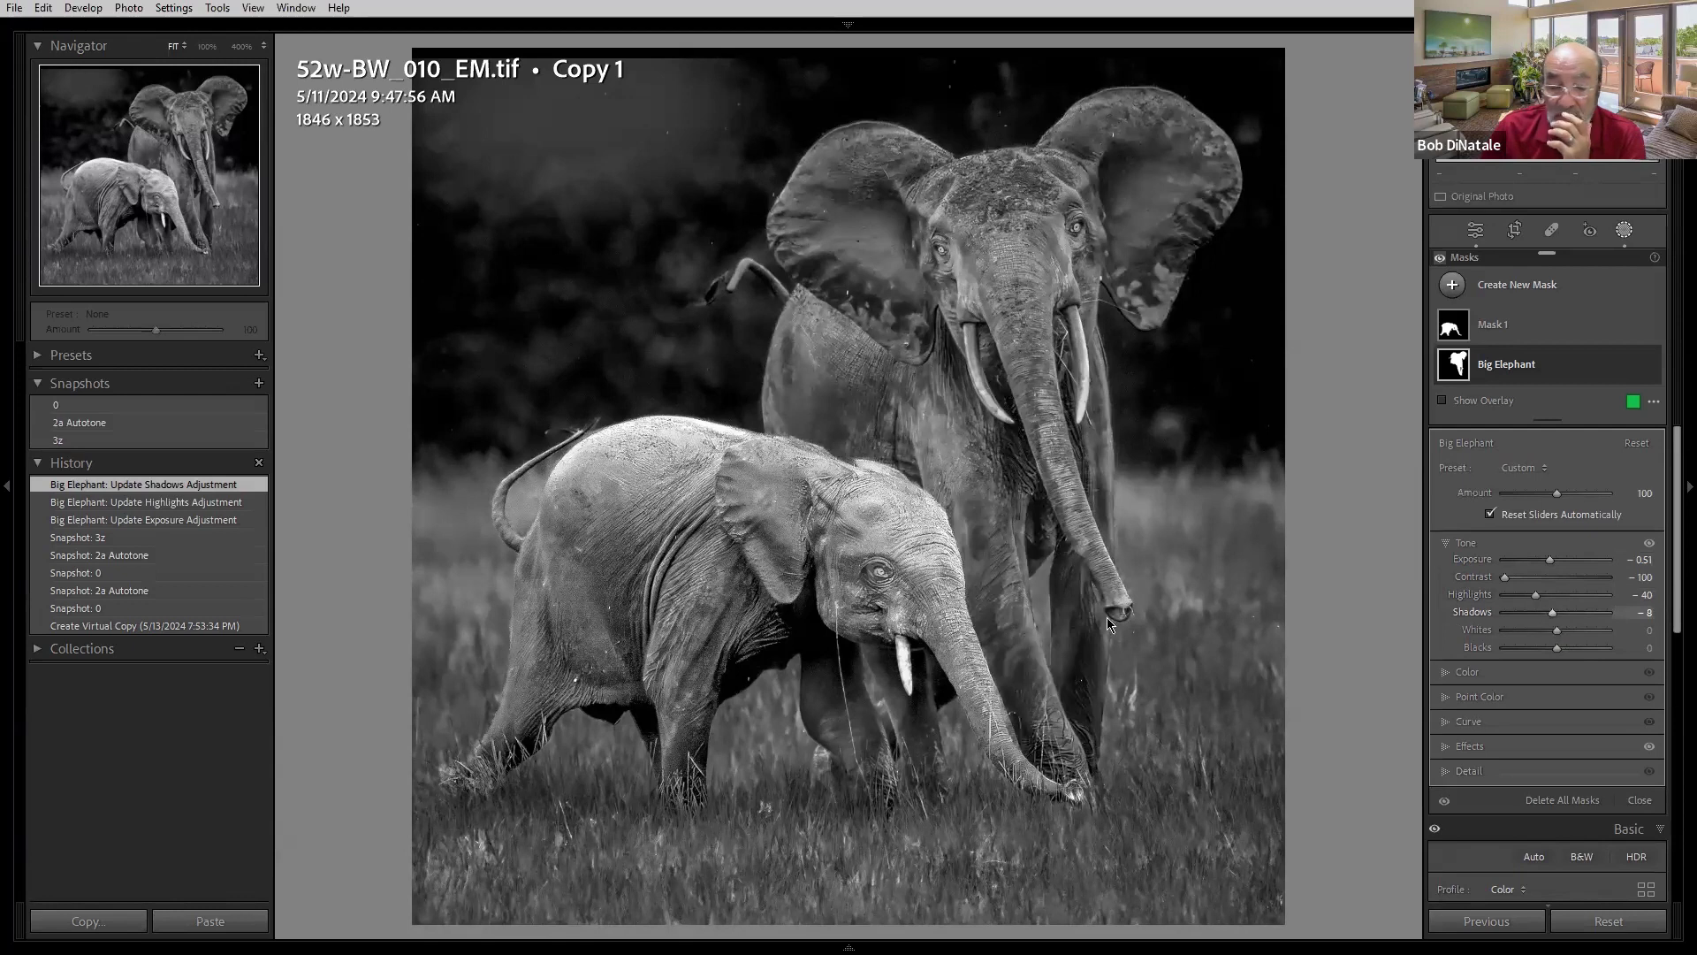
{"action": "left_click", "coordinate": [92, 442]}
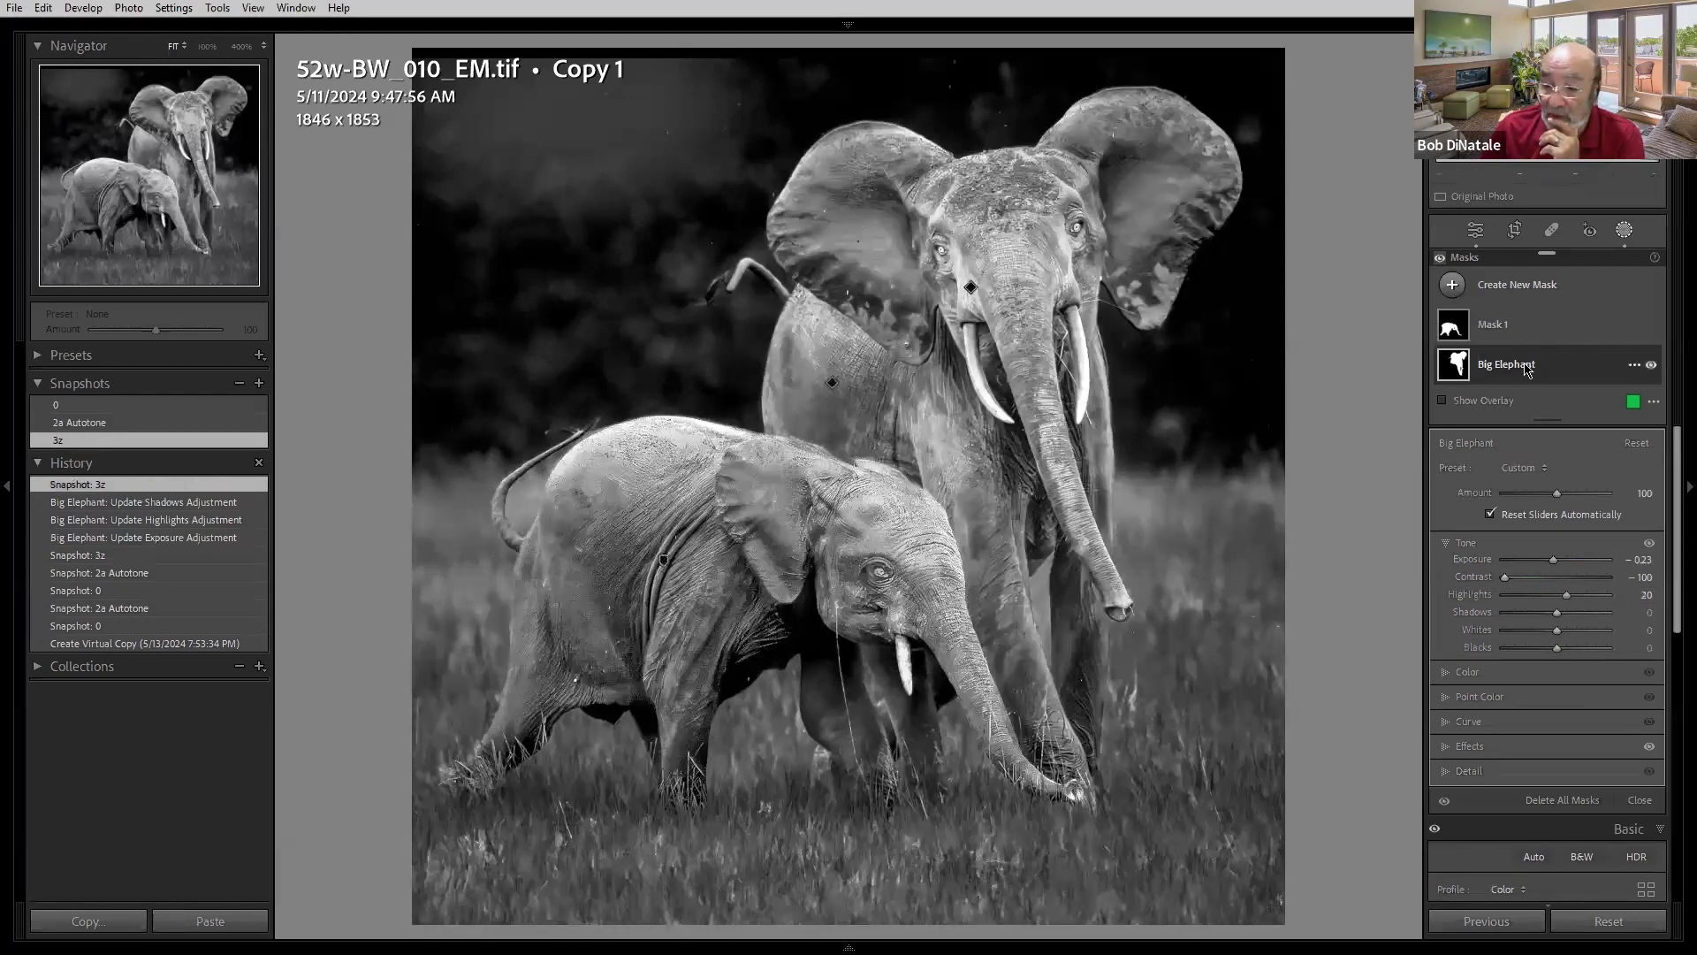
- Expand the Big Elephant and Mask 1 masks to view their object components
{"action": "left_click", "coordinate": [1488, 363]}
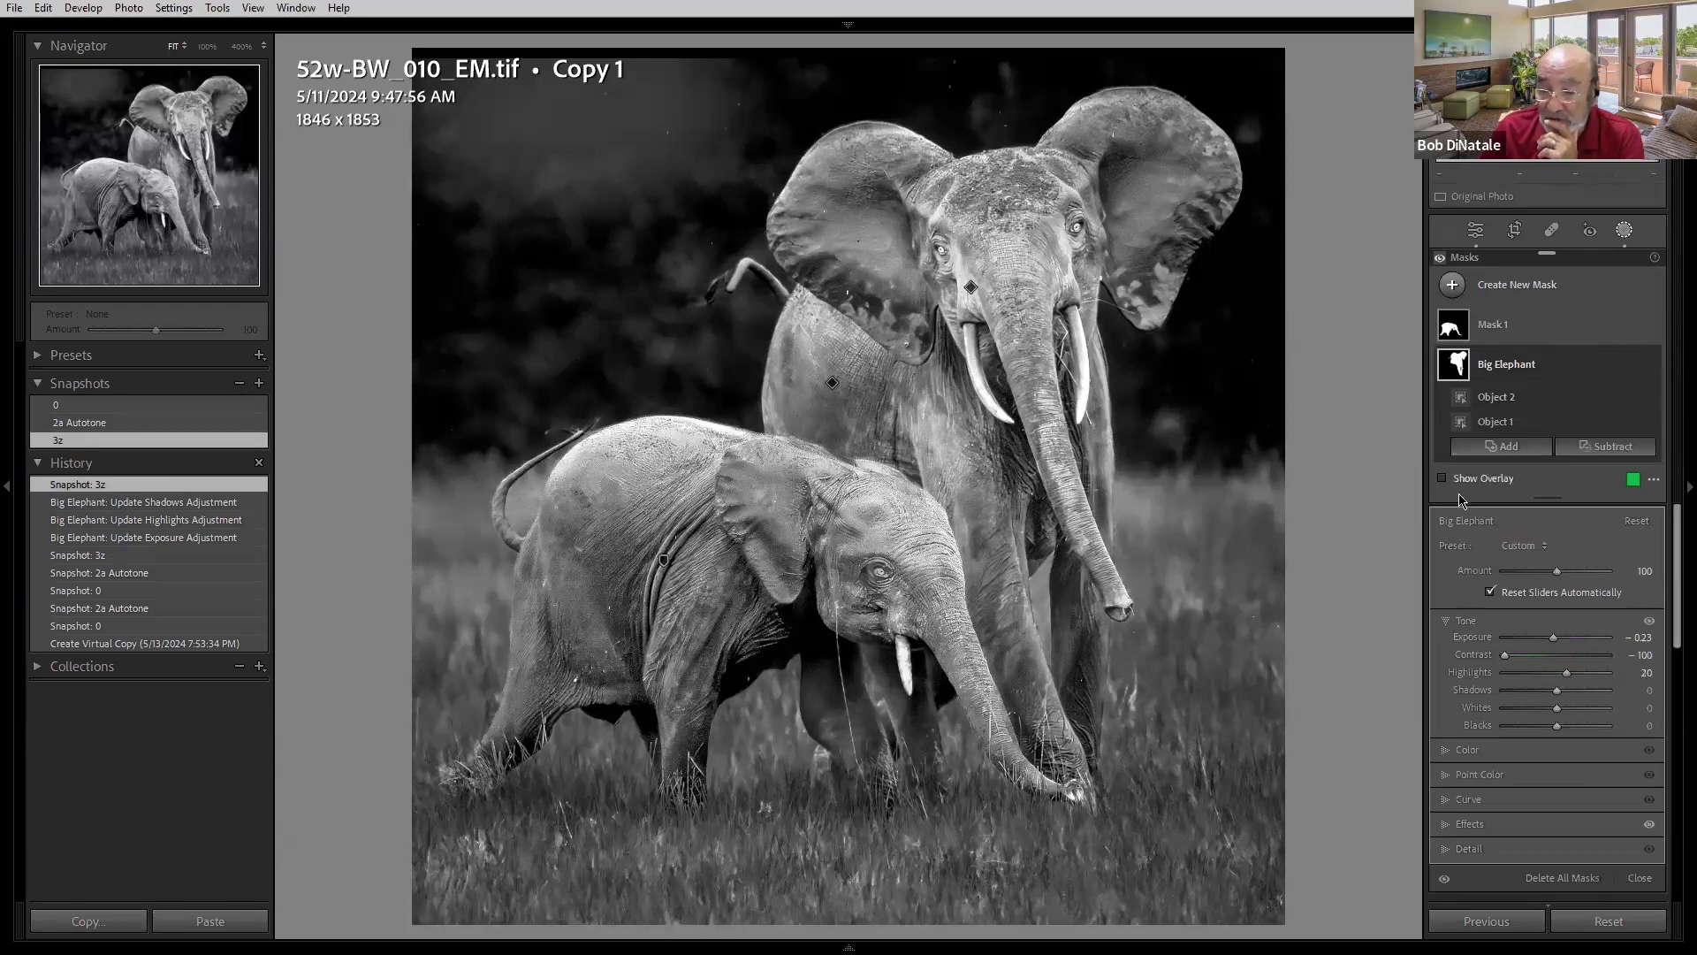
{"action": "left_click", "coordinate": [1492, 336]}
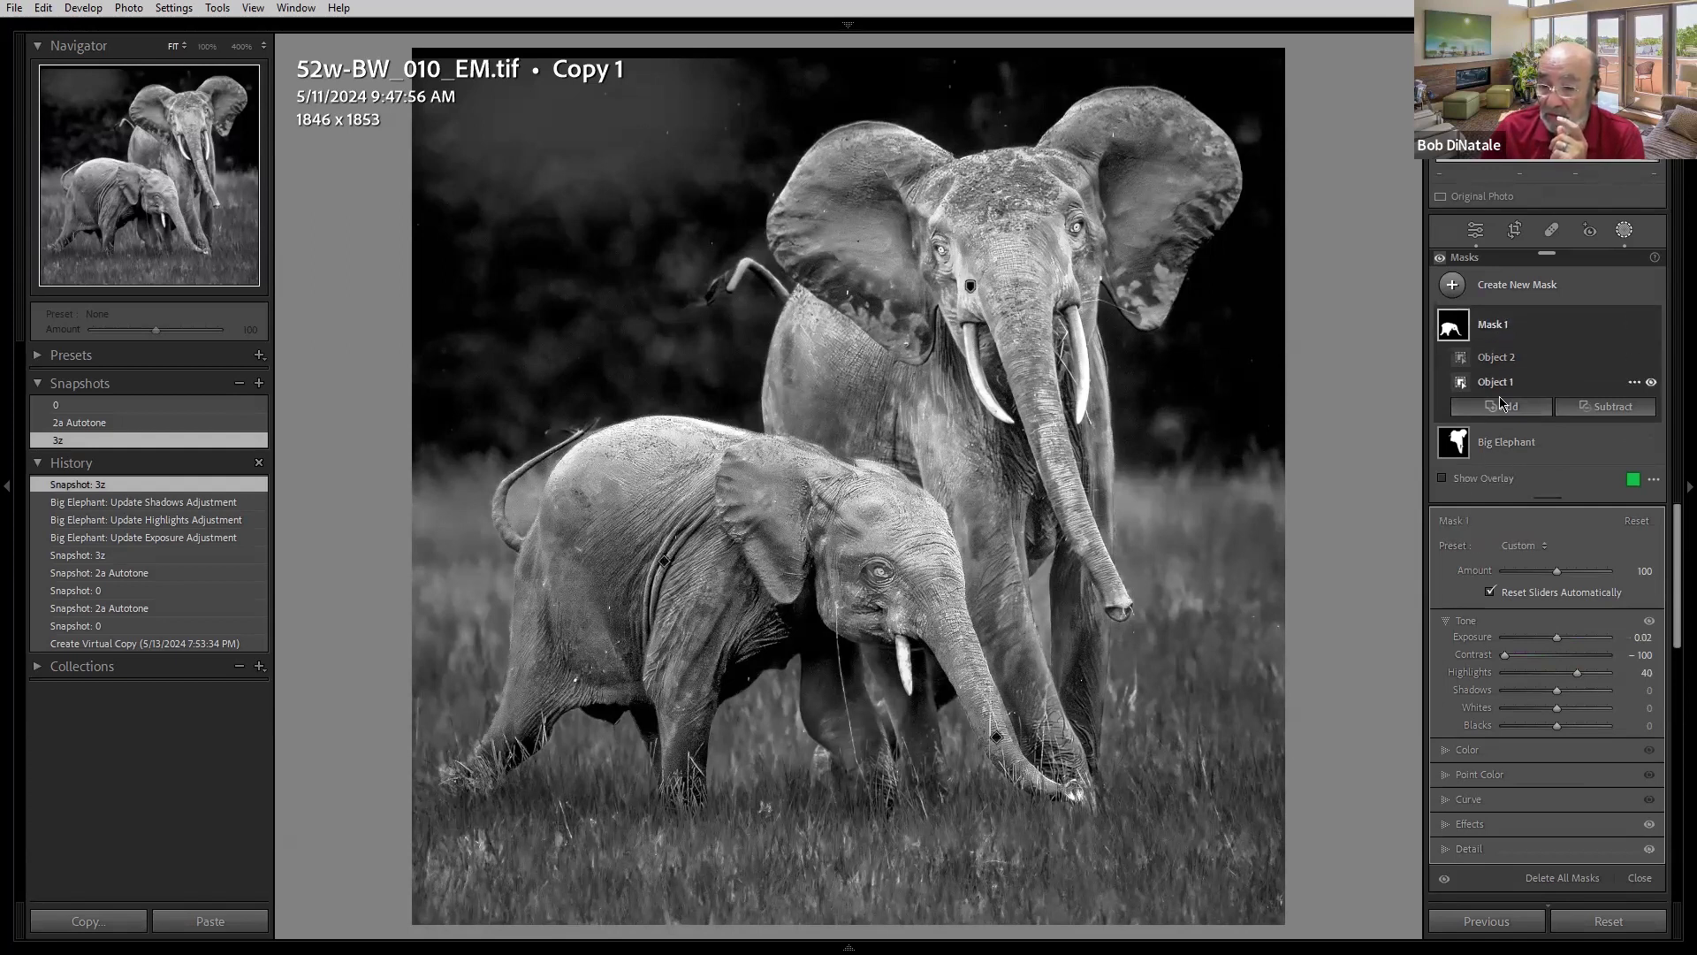
- Reselect the Big Elephant mask, lower its Amount to 77, then reload the 3z snapshot
{"action": "left_click", "coordinate": [1508, 445]}
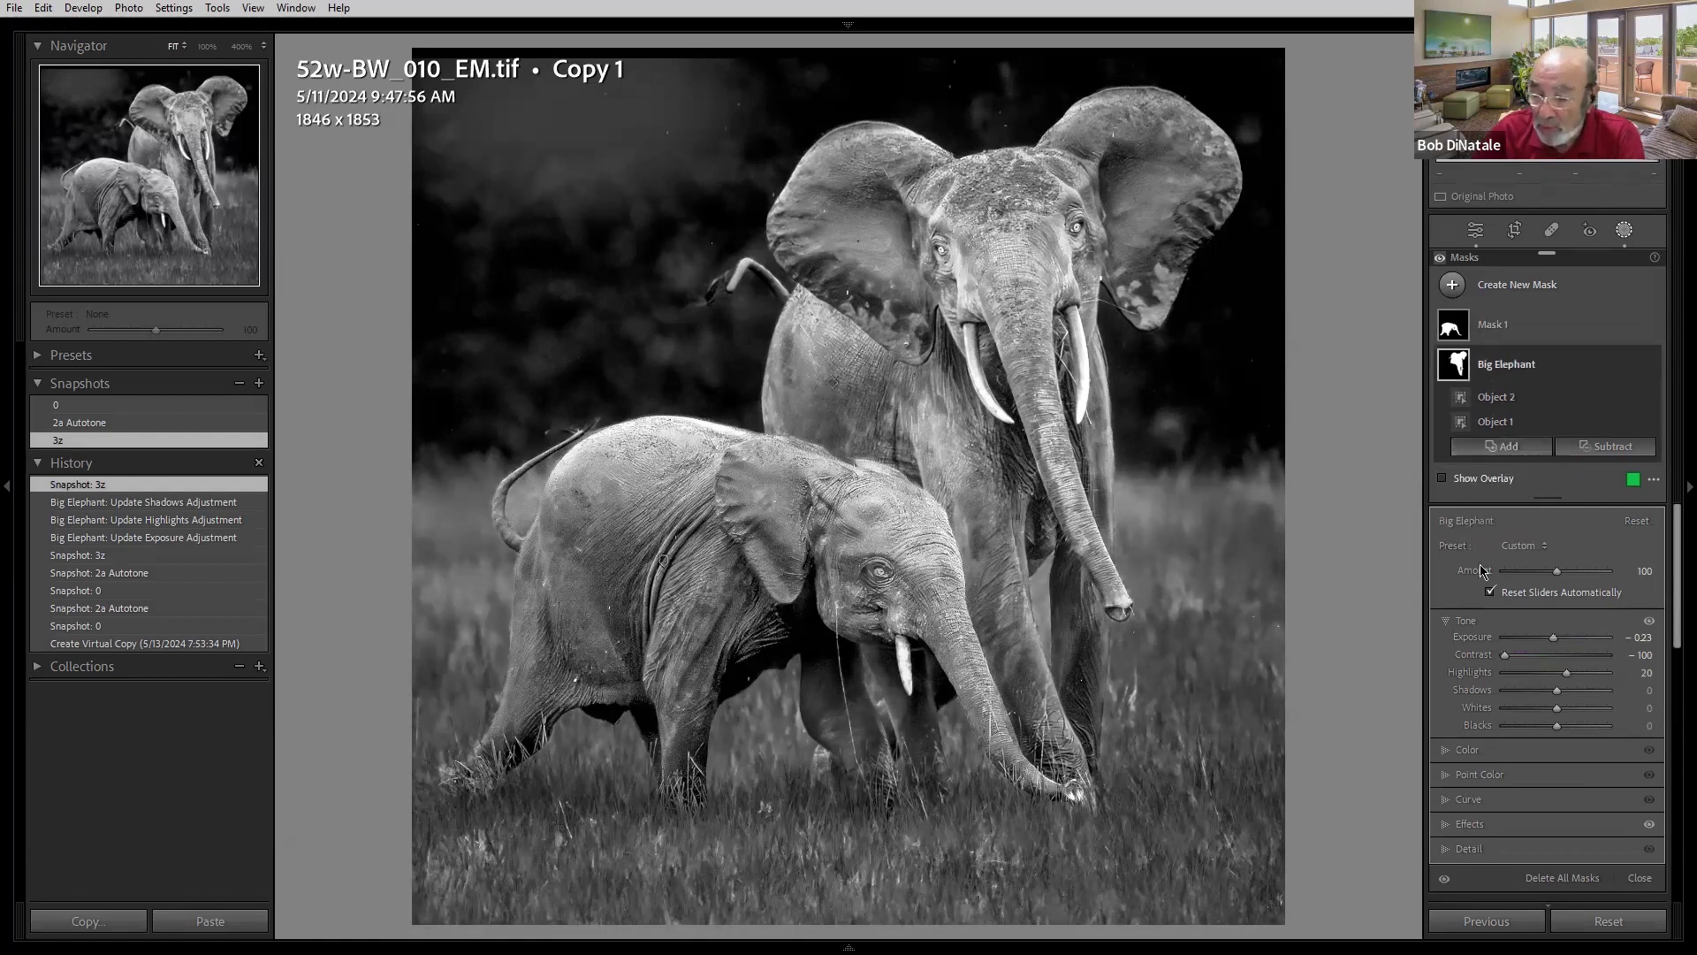
{"action": "mouse_move", "coordinate": [1563, 570]}
{"action": "left_mouse_down"}
{"action": "mouse_move", "coordinate": [1504, 579]}
{"action": "mouse_move", "coordinate": [1596, 574]}
{"action": "mouse_move", "coordinate": [1551, 573]}
{"action": "left_mouse_up"}
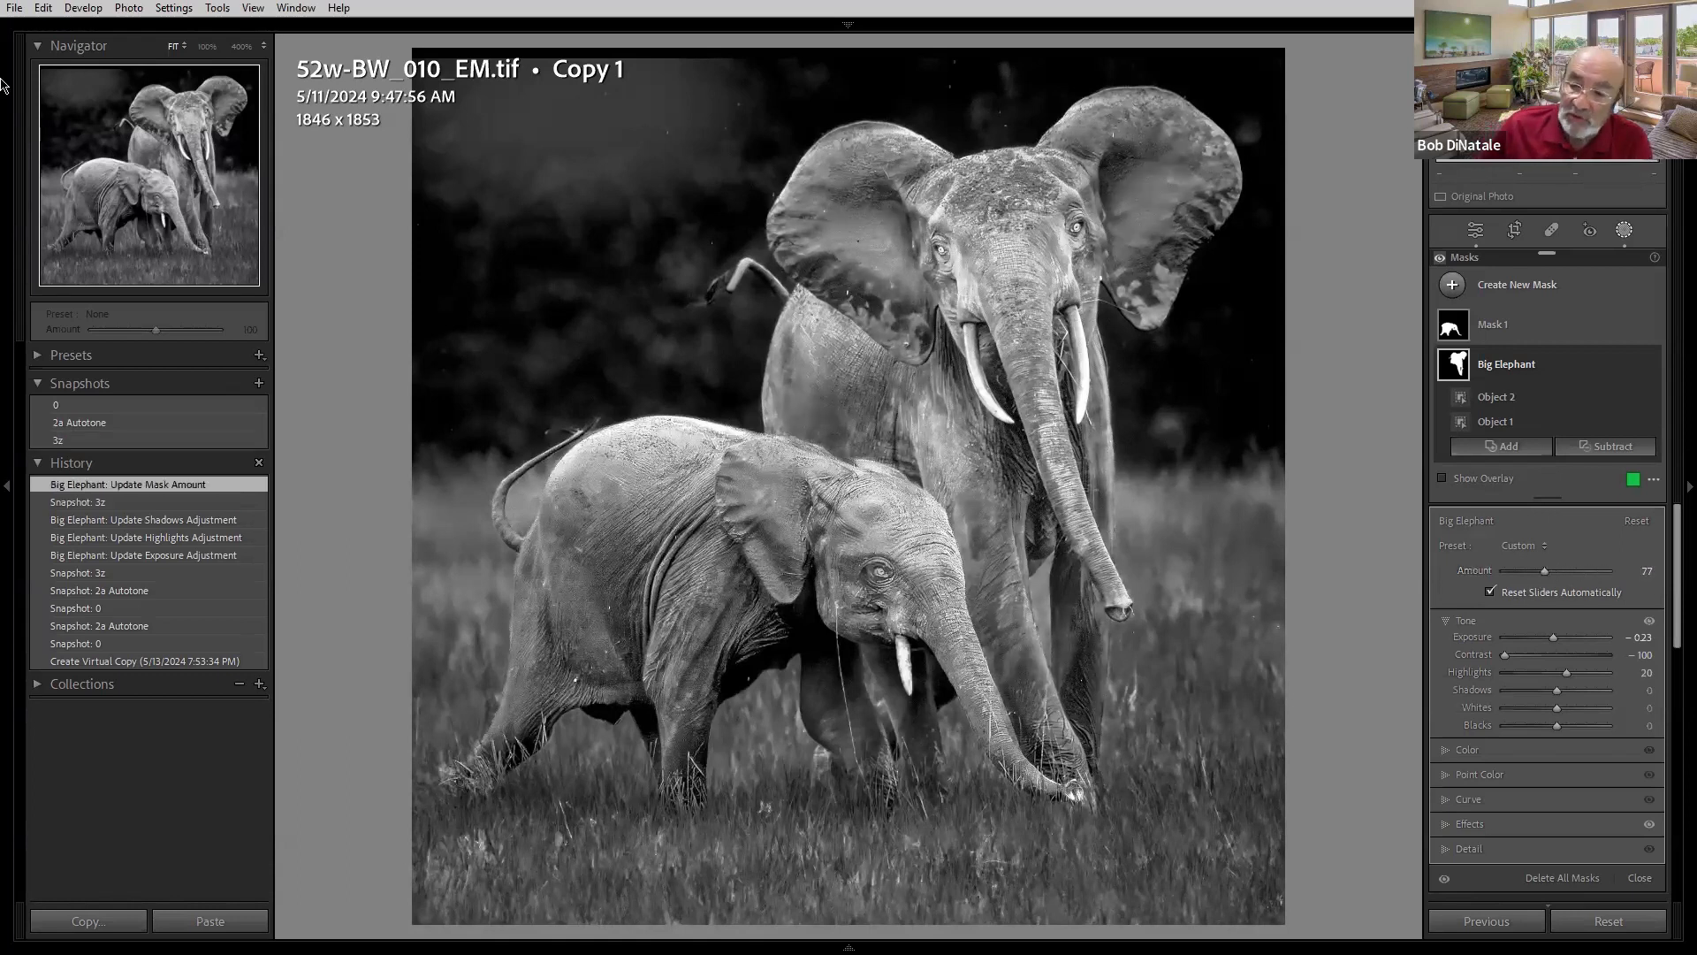
{"action": "left_click", "coordinate": [59, 441]}
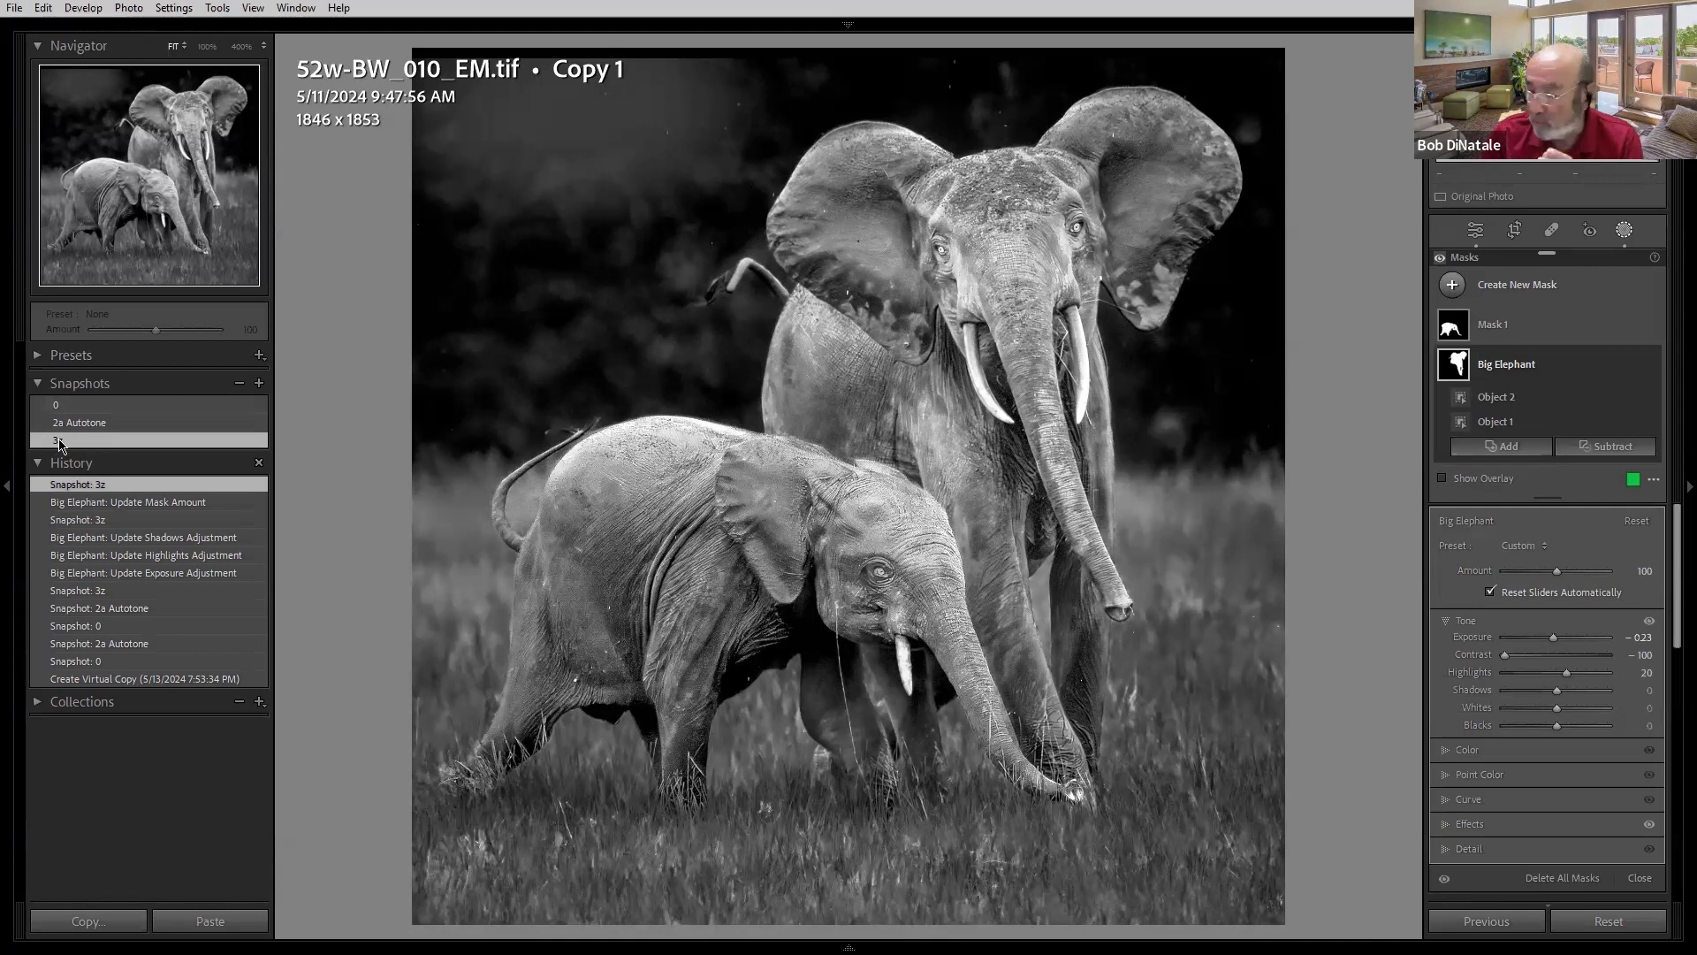
- Advance to the cat macro photo's virtual copy and compare its 0 and 3a Cat snapshots
{"action": "mouse_move", "coordinate": [795, 951]}
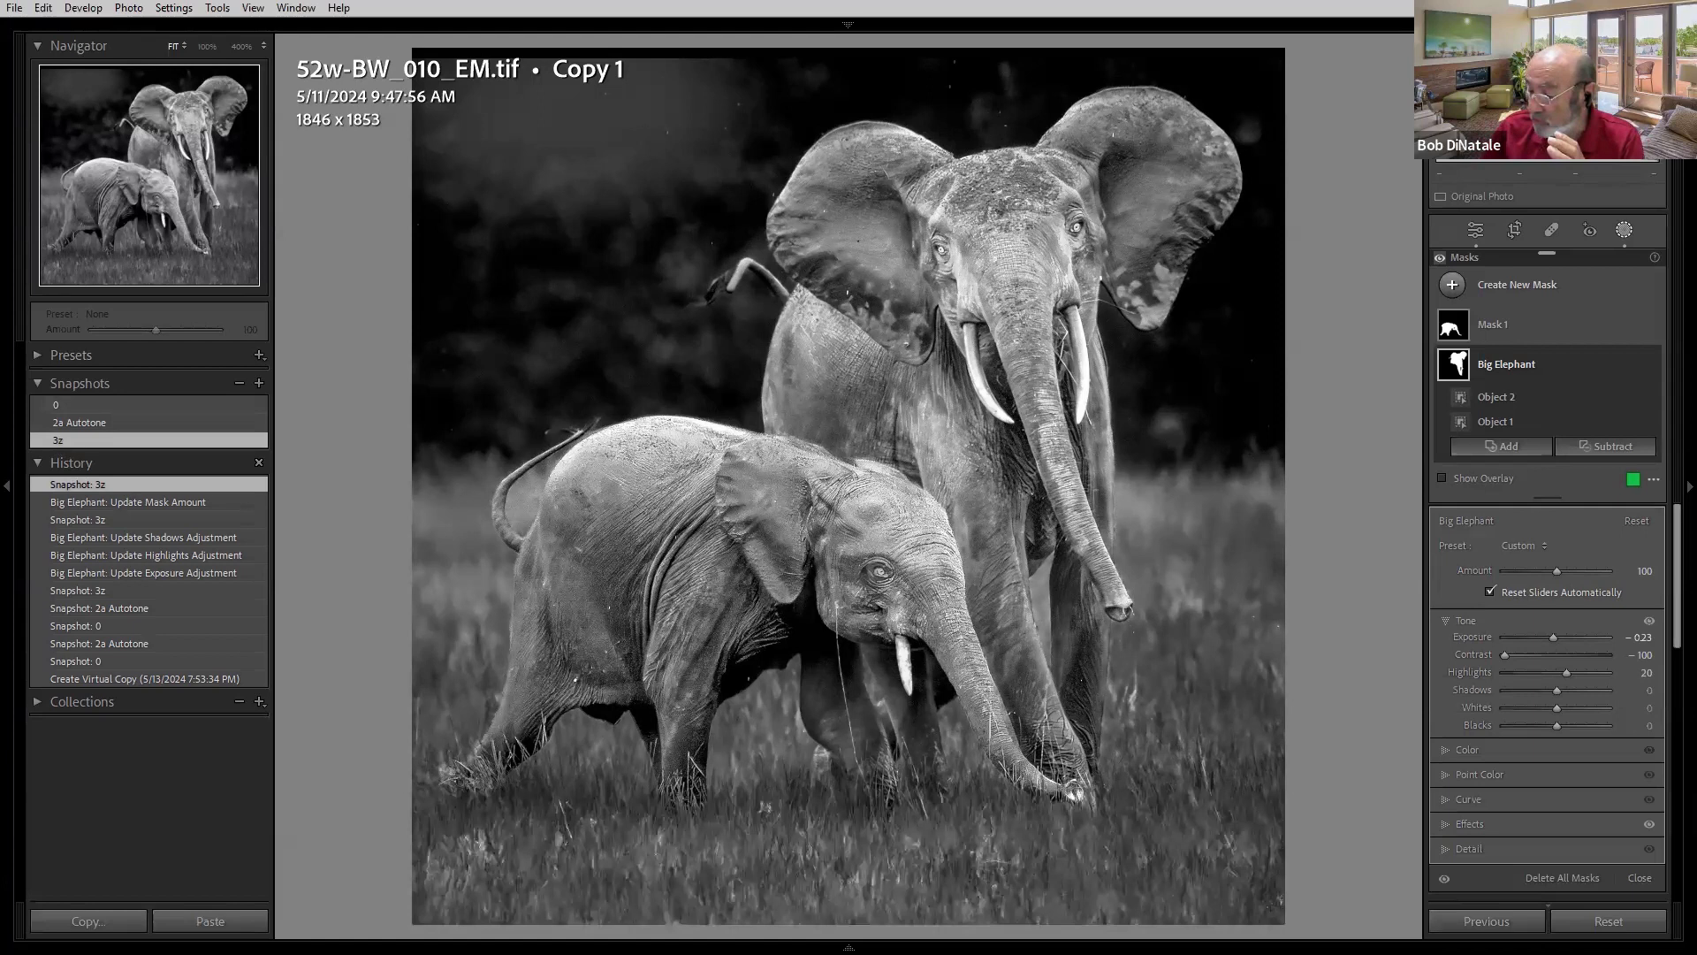
{"action": "key", "text": "Right"}
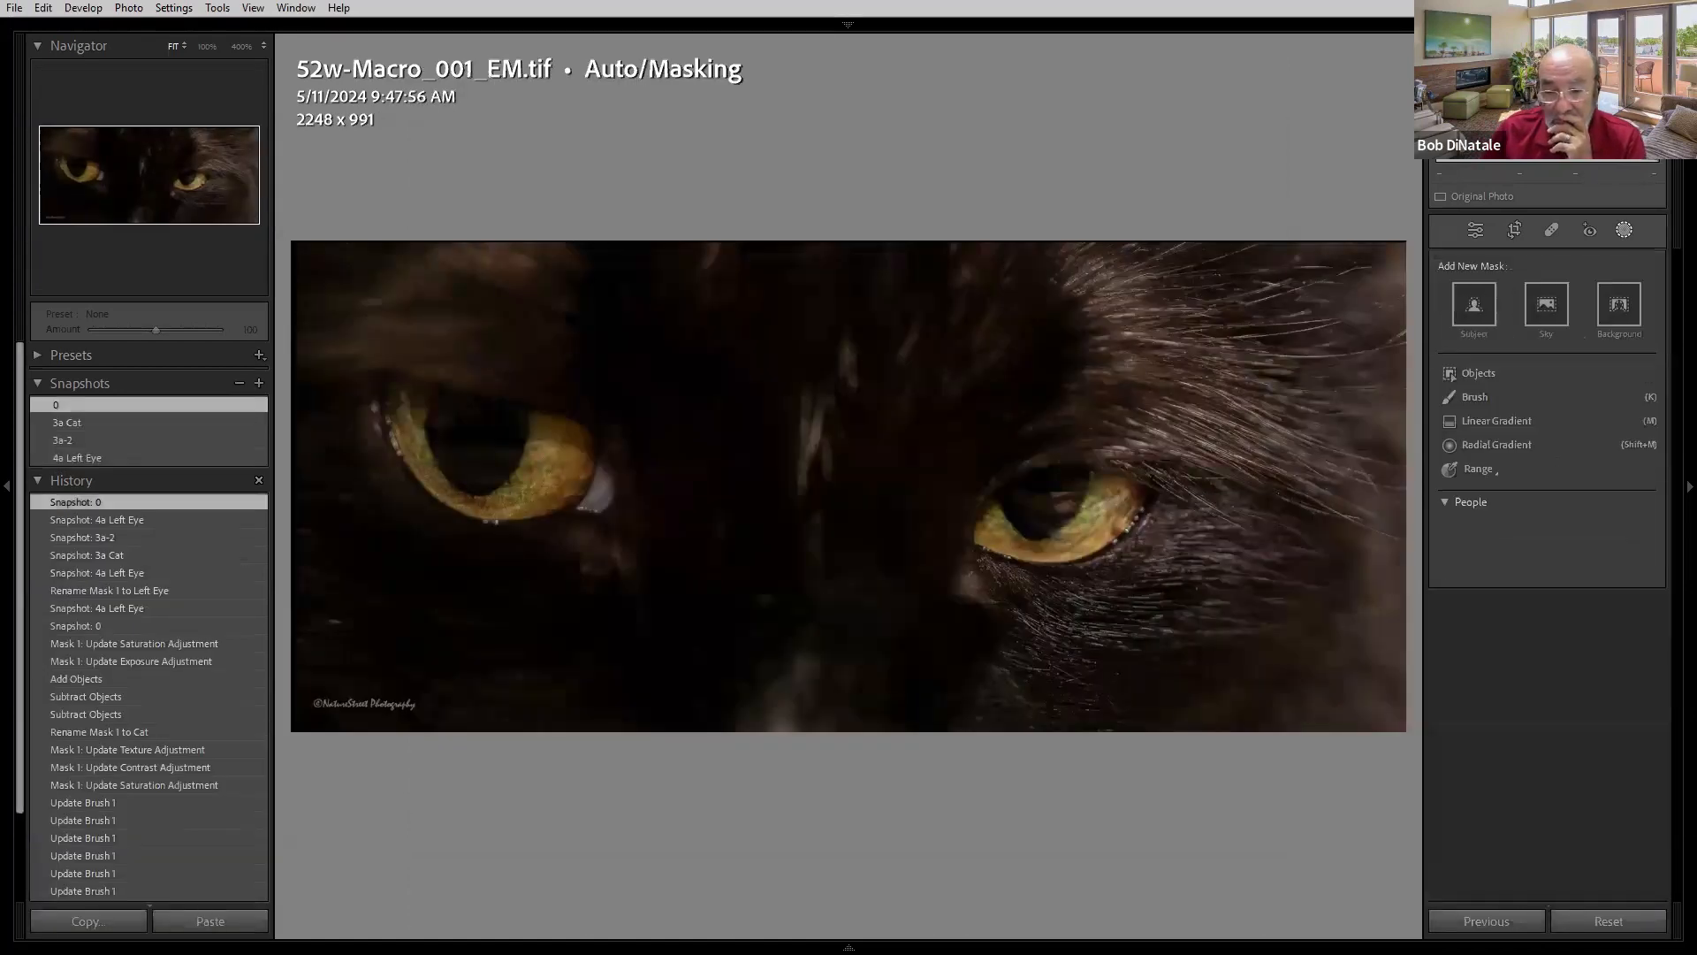
{"action": "key", "text": "Right"}
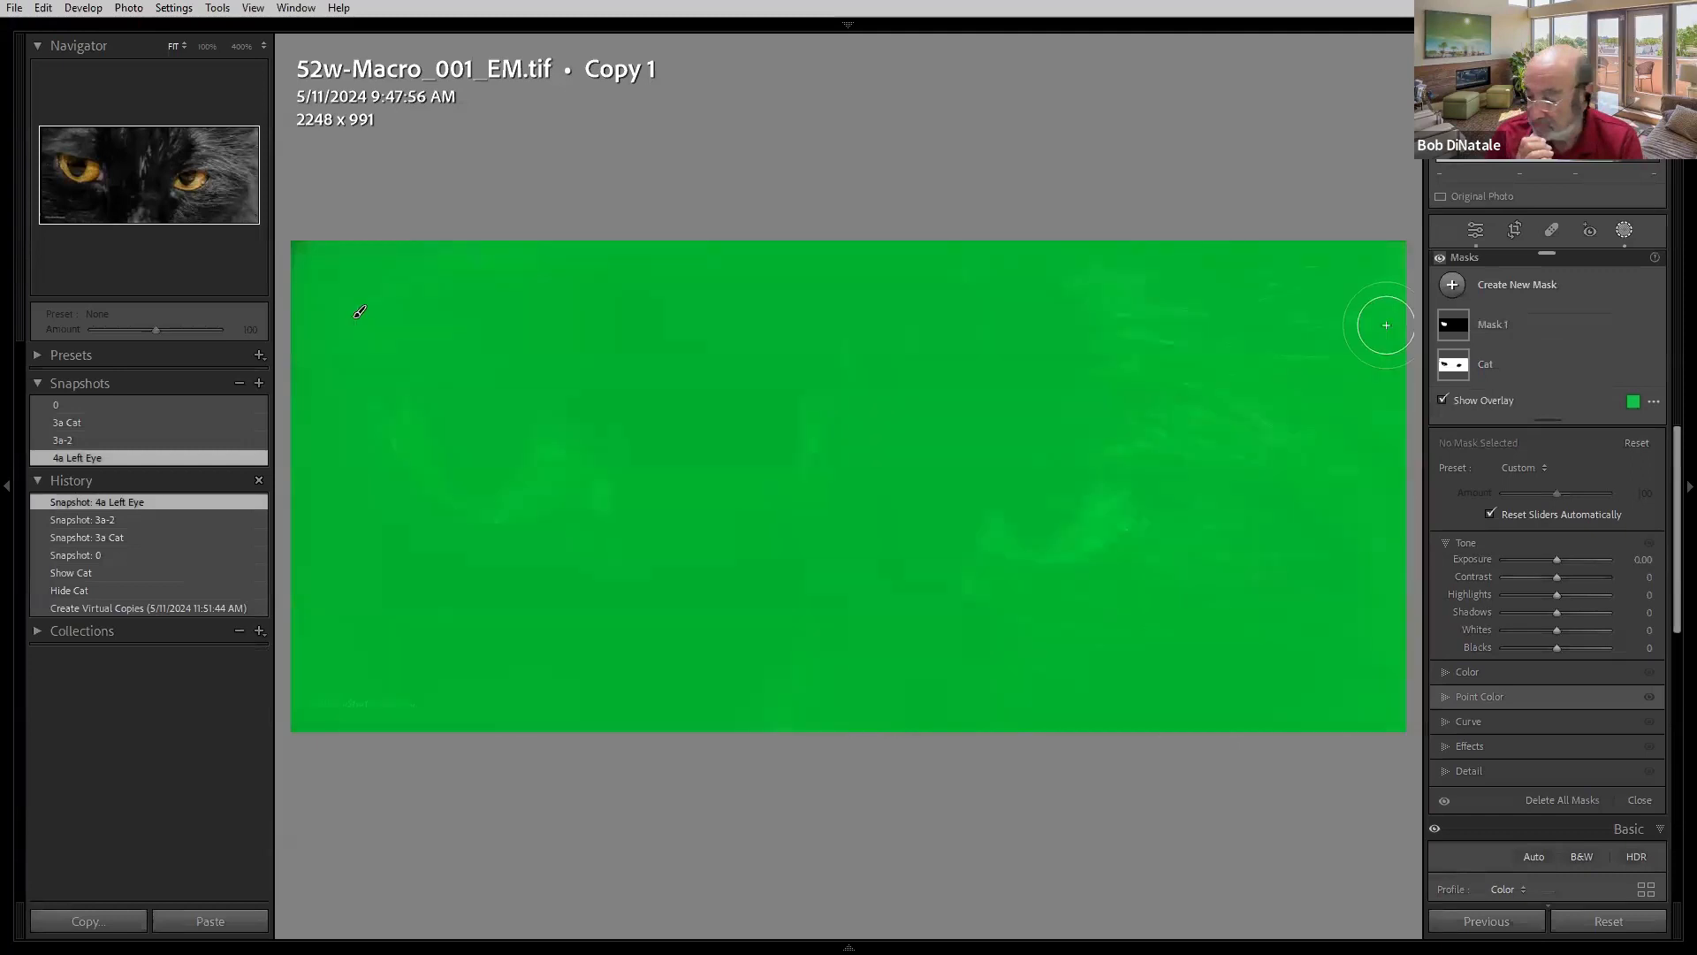
{"action": "left_click", "coordinate": [78, 405]}
{"action": "left_click", "coordinate": [91, 422]}
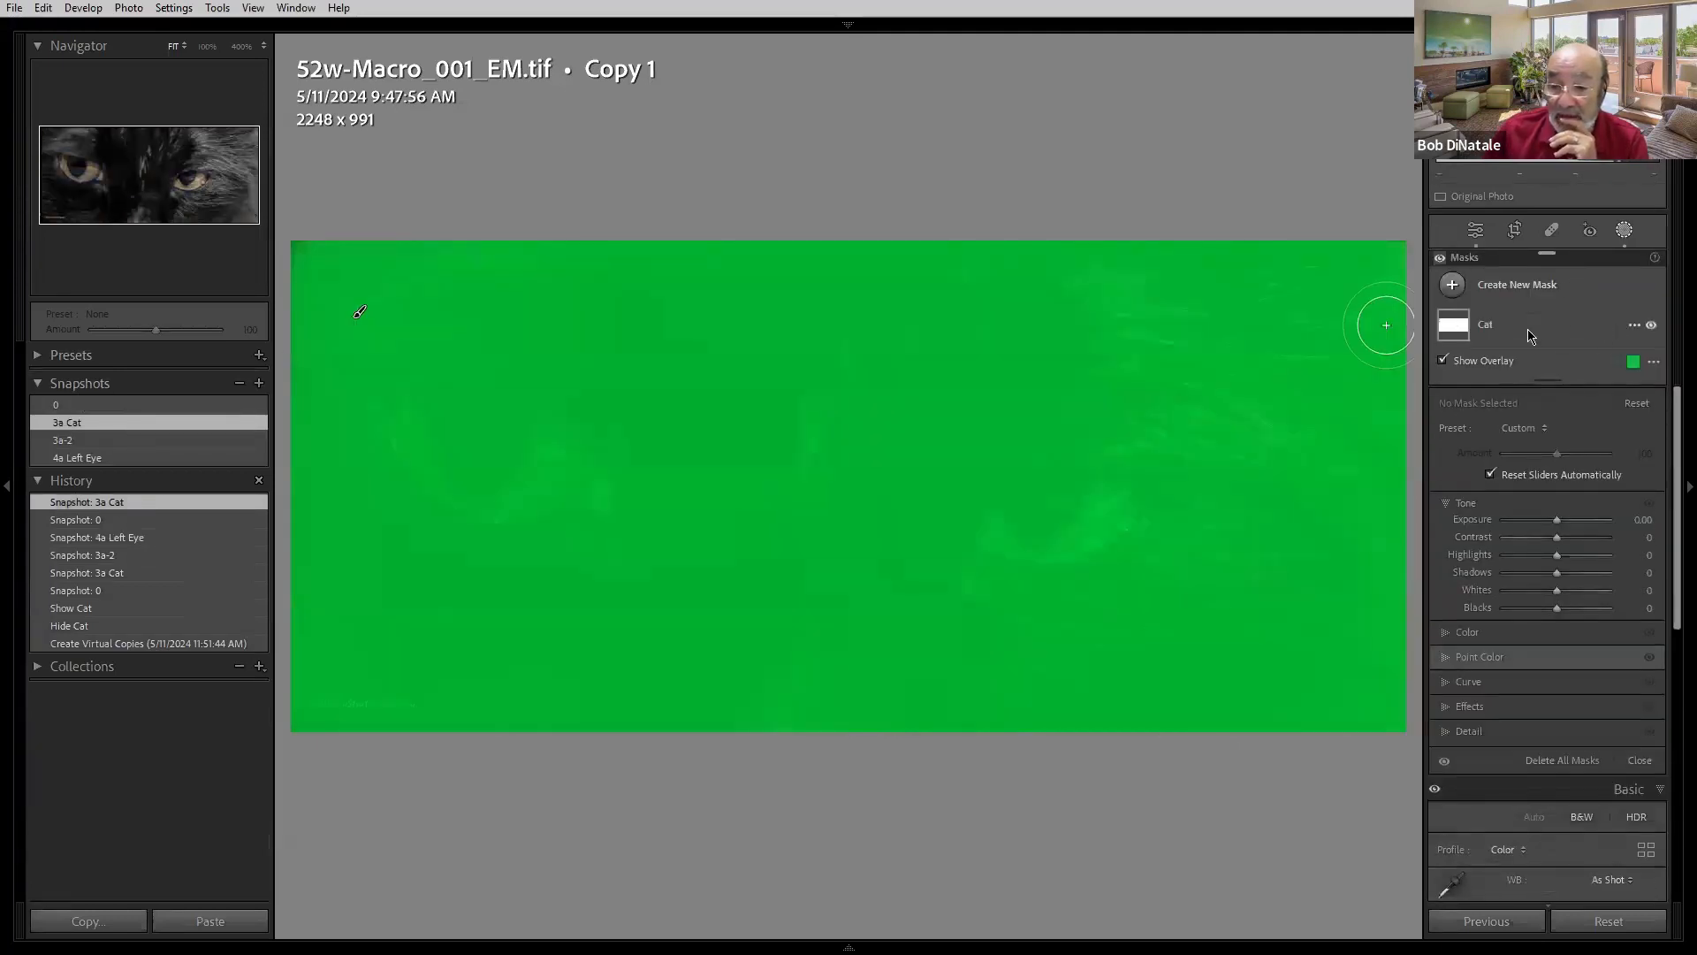
- Open the Cat mask's Color settings and toggle visibility of its Object 1 and Object 2 components
{"action": "left_click", "coordinate": [1457, 329]}
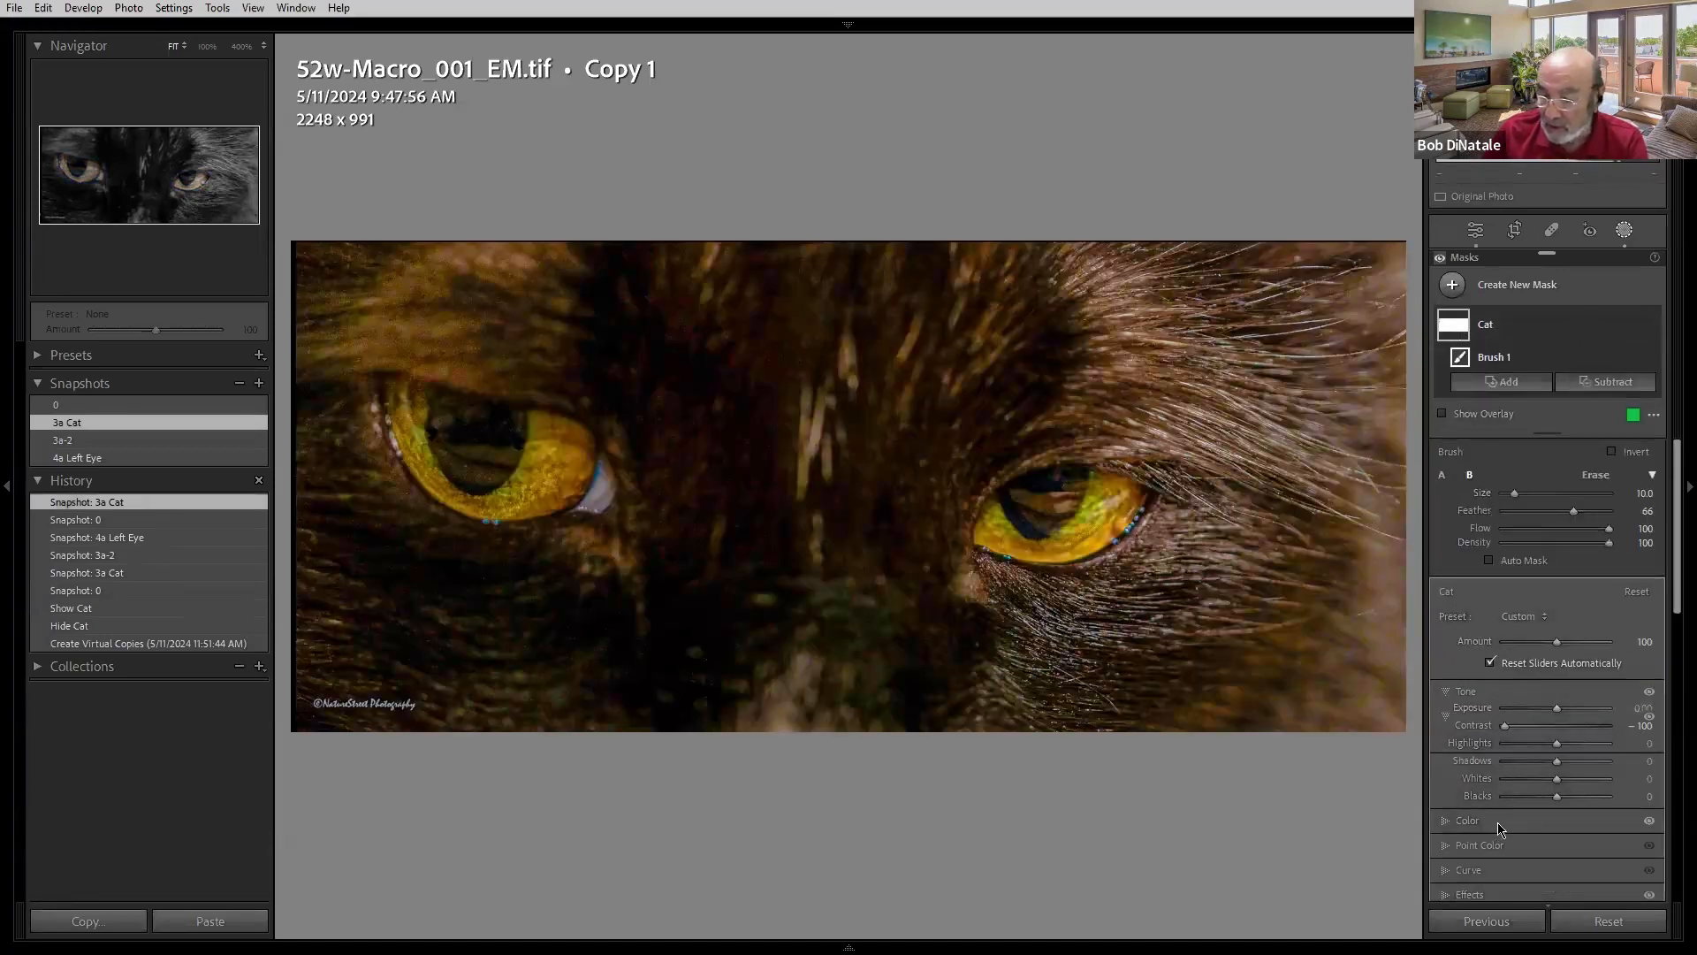
{"action": "left_click", "coordinate": [1499, 822]}
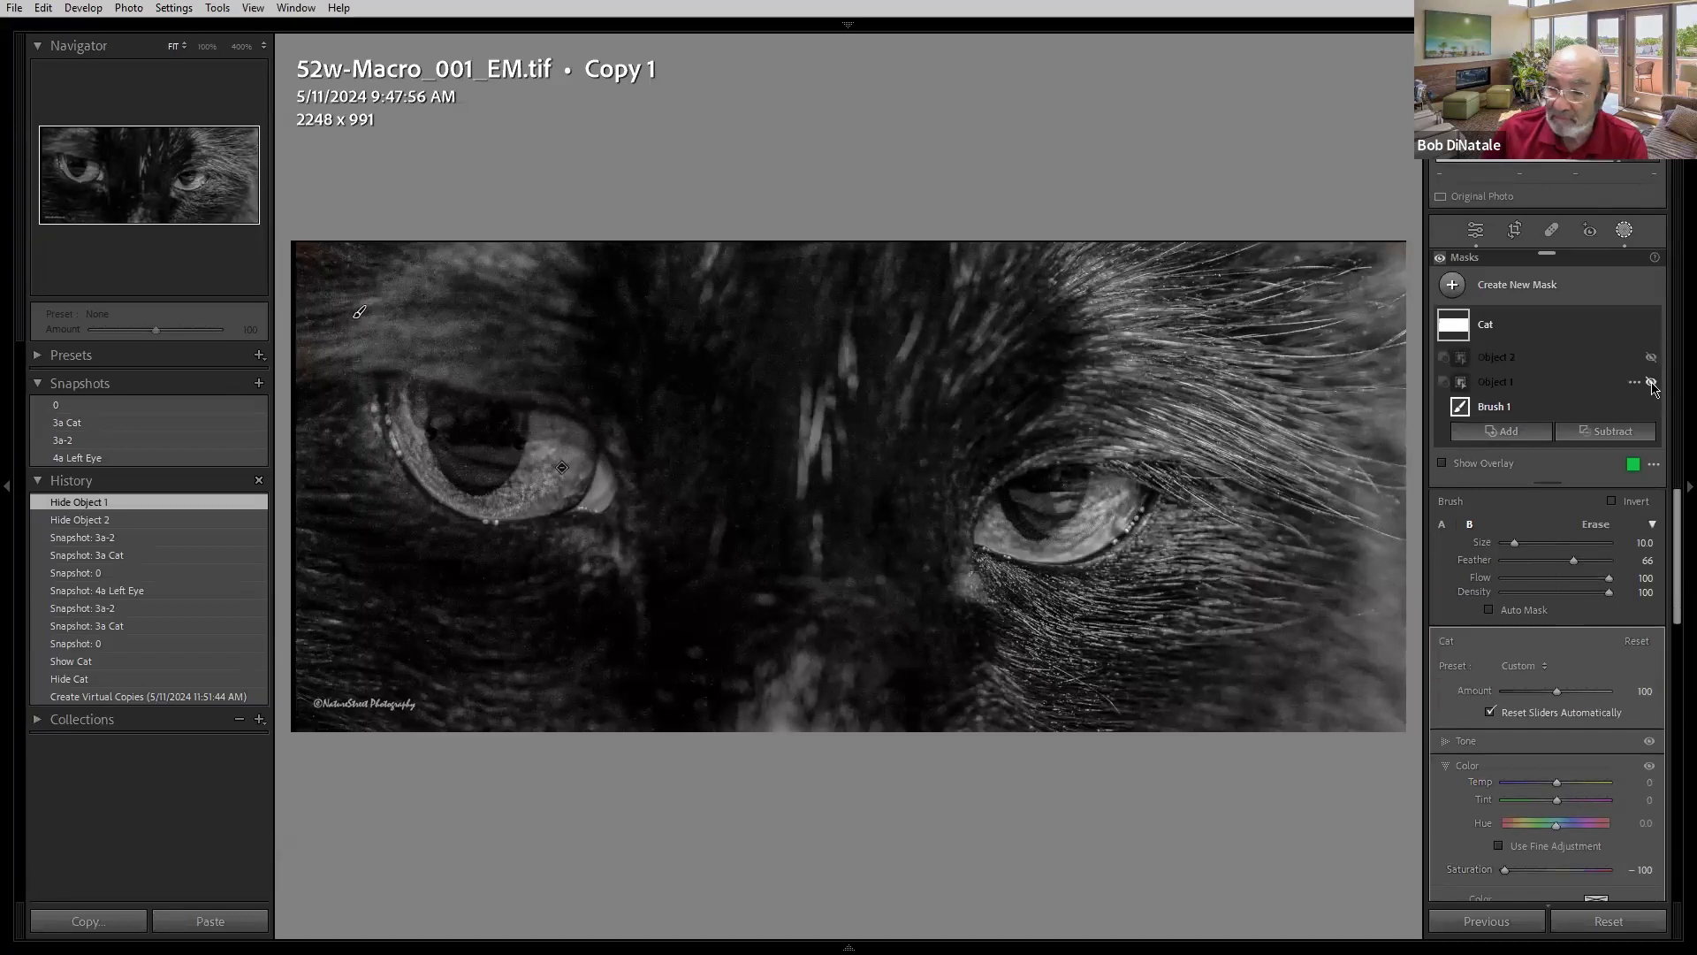
{"action": "left_click", "coordinate": [1652, 383]}
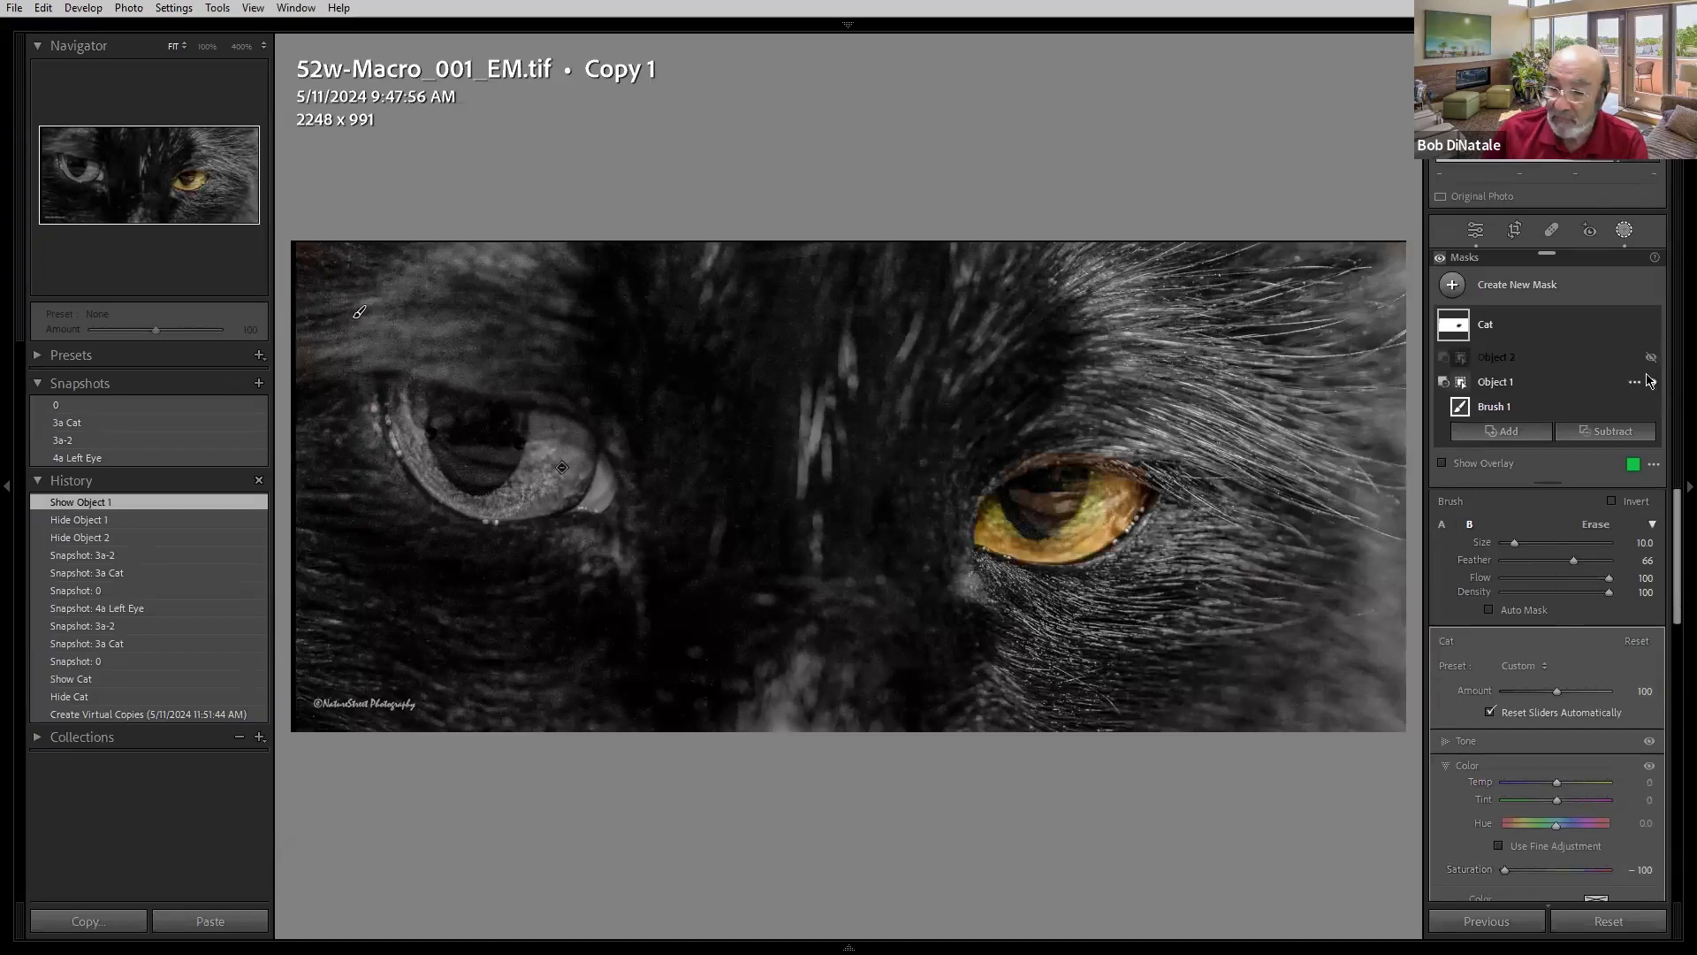
{"action": "left_click", "coordinate": [1651, 357]}
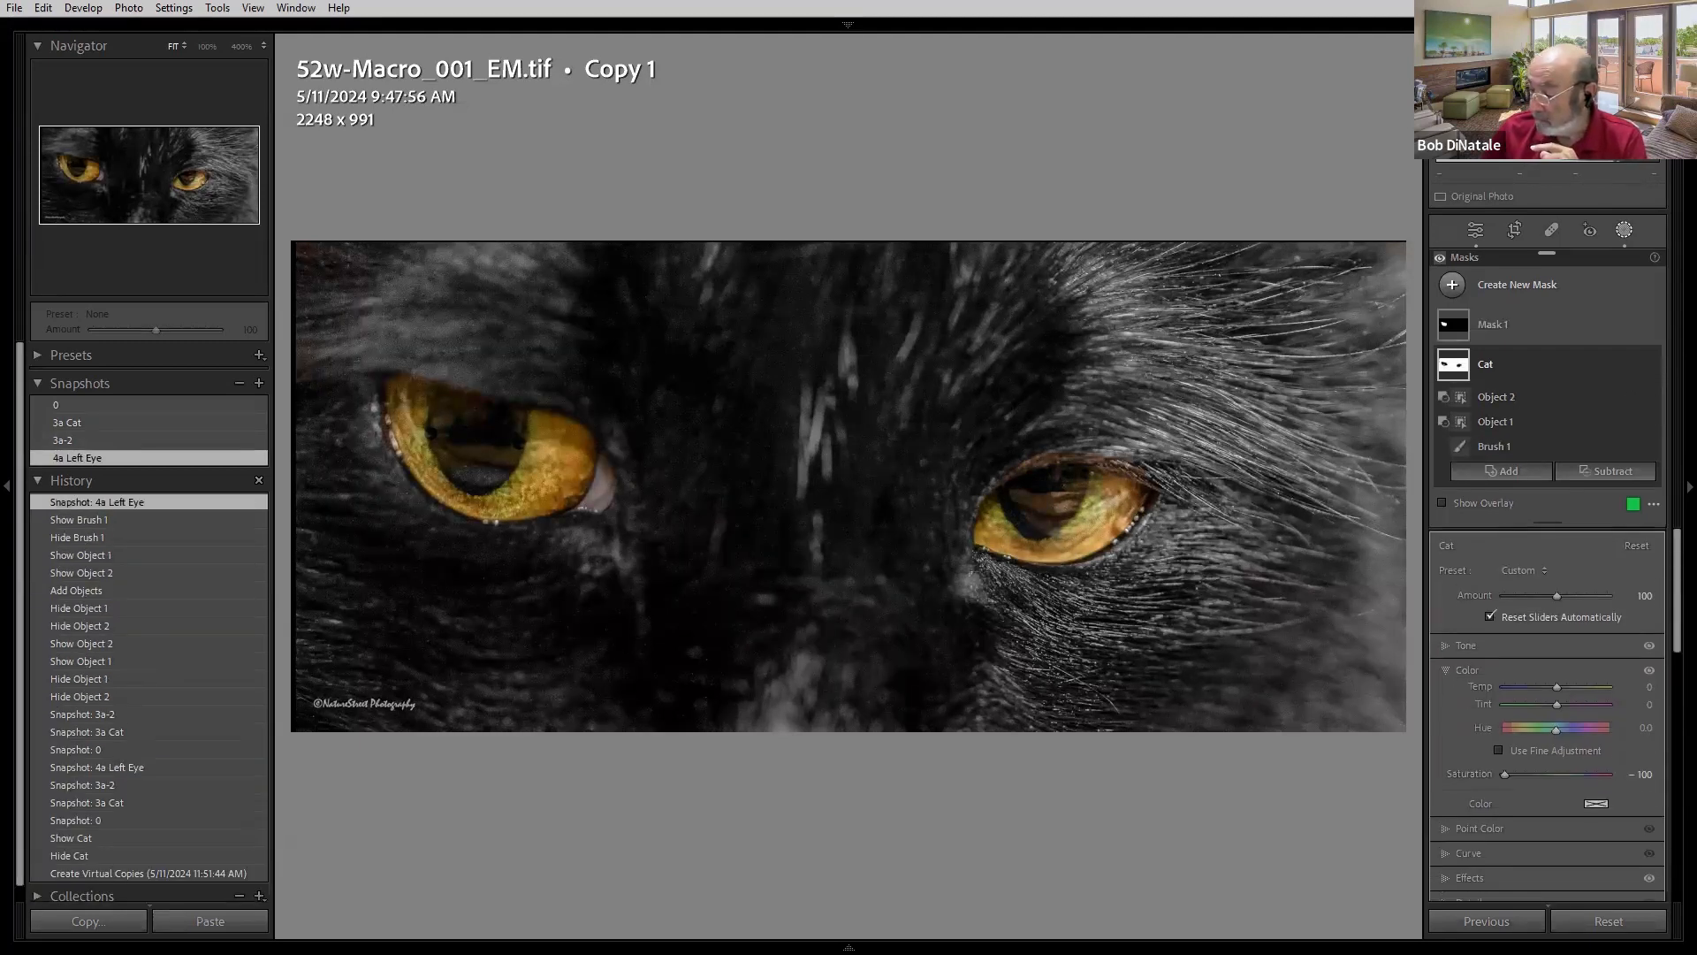
- Advance to the staircase photo's virtual copy and compare its 0 and 2 Auto snapshots
{"action": "key", "text": "Right"}
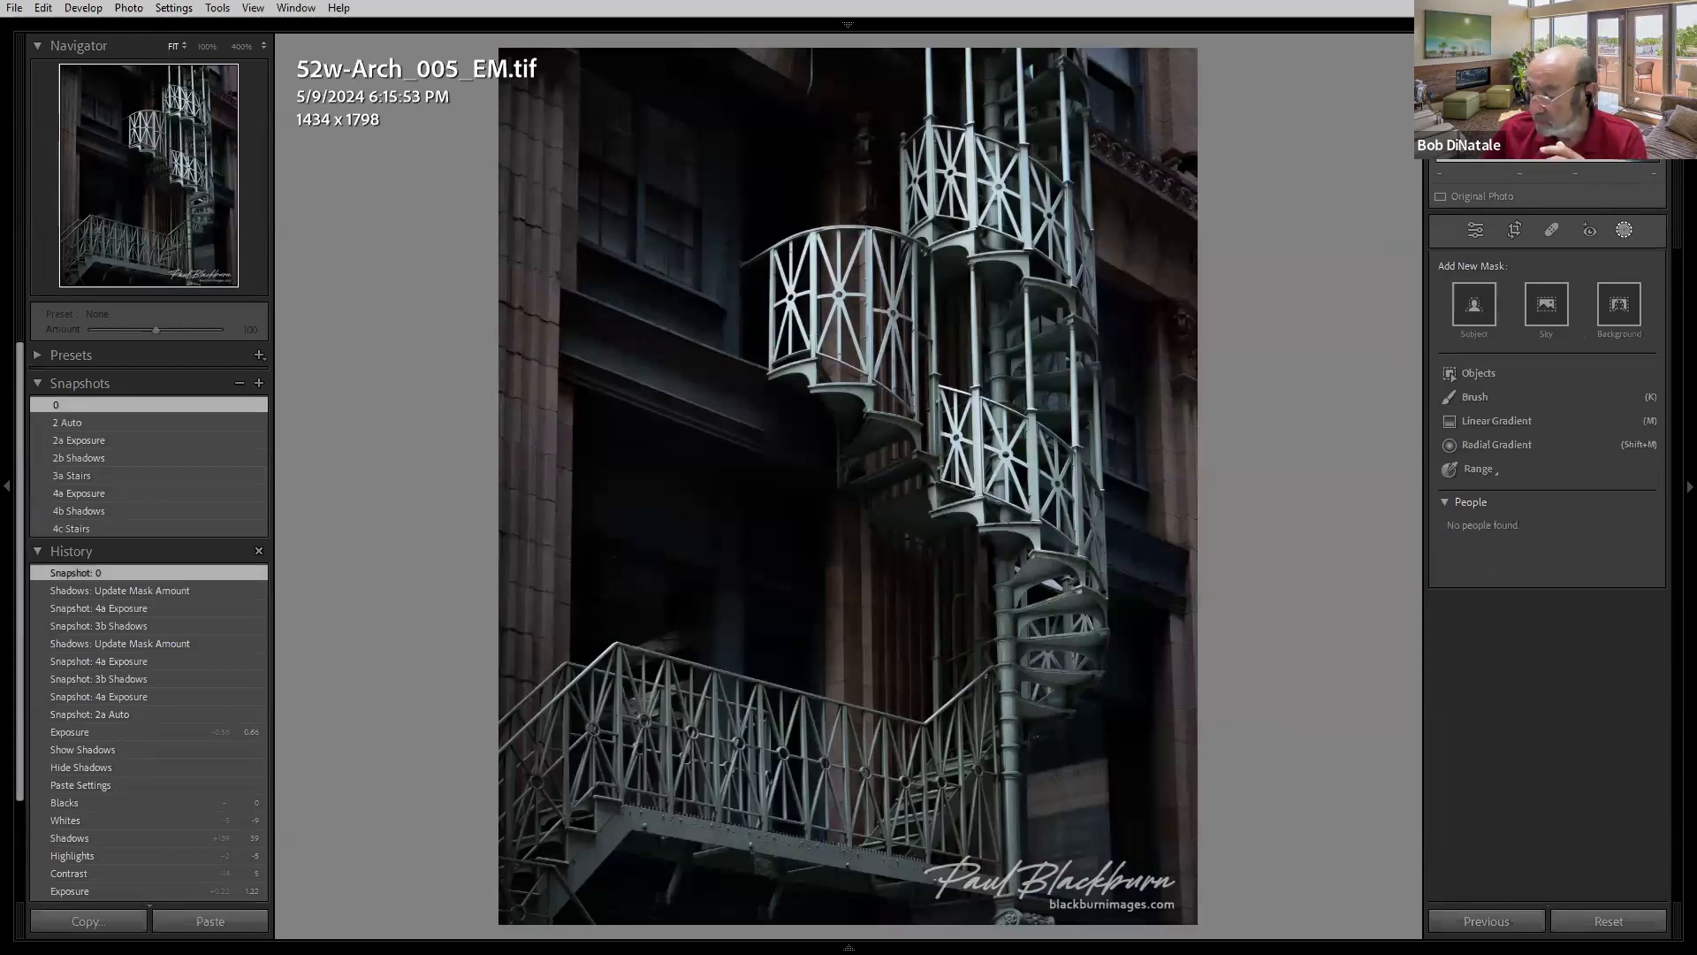
{"action": "key", "text": "Right"}
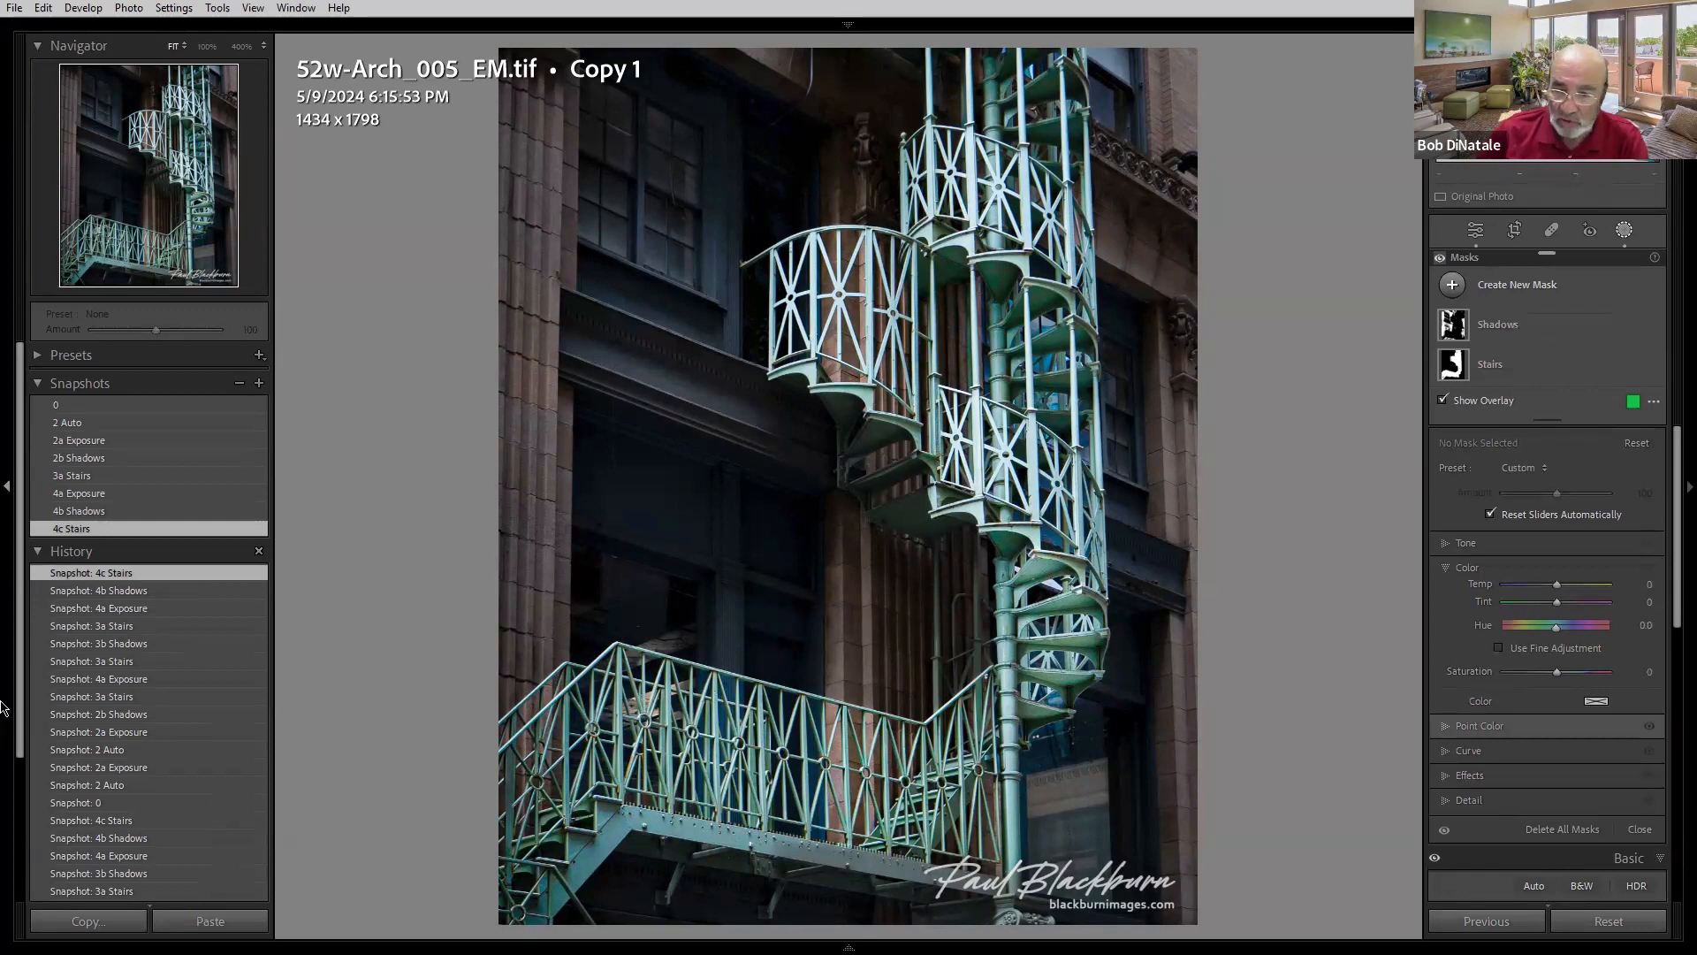
{"action": "left_click", "coordinate": [98, 406]}
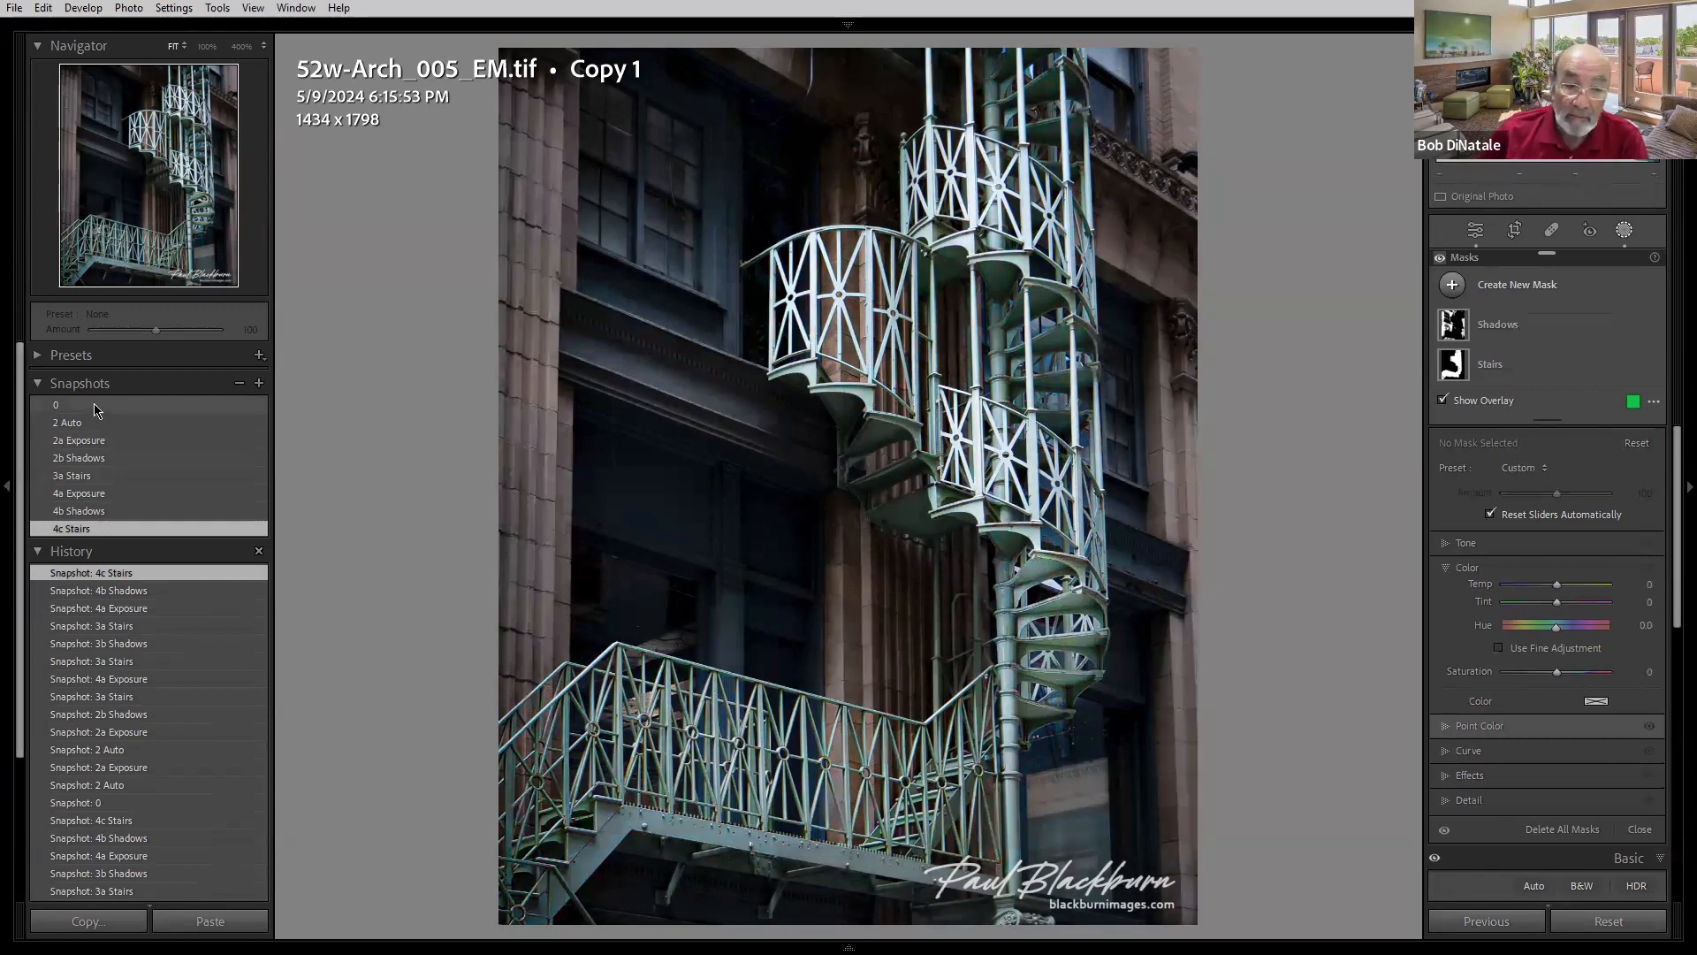
{"action": "left_click", "coordinate": [100, 423]}
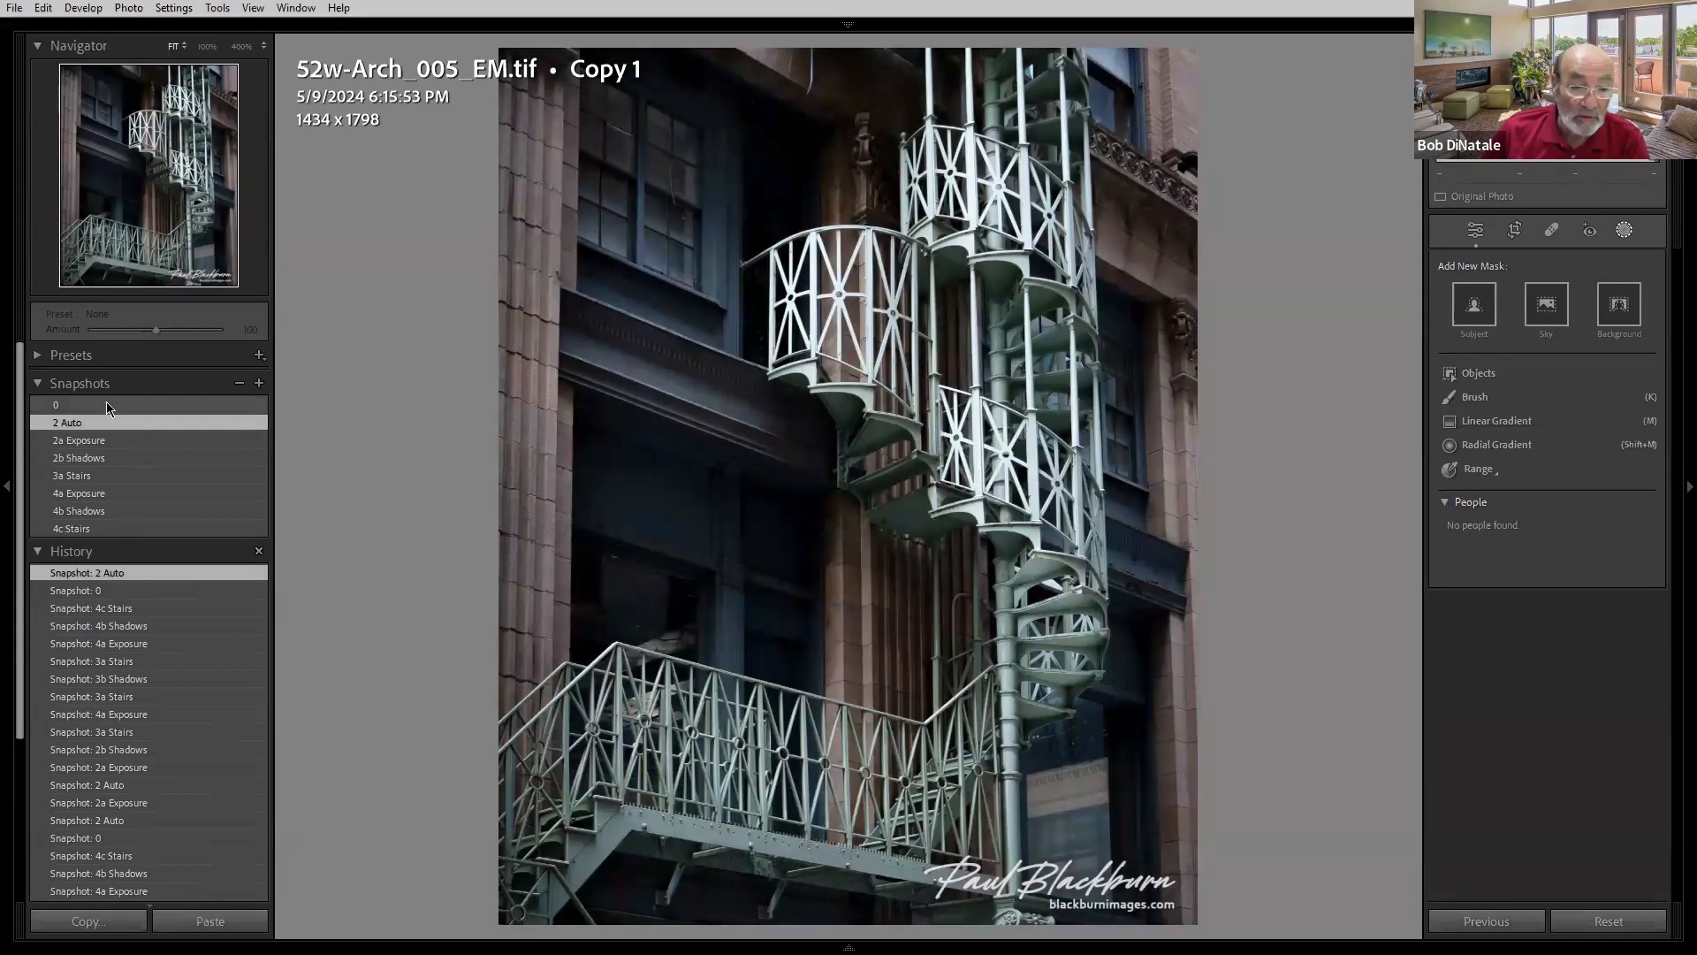
{"action": "left_click", "coordinate": [106, 404]}
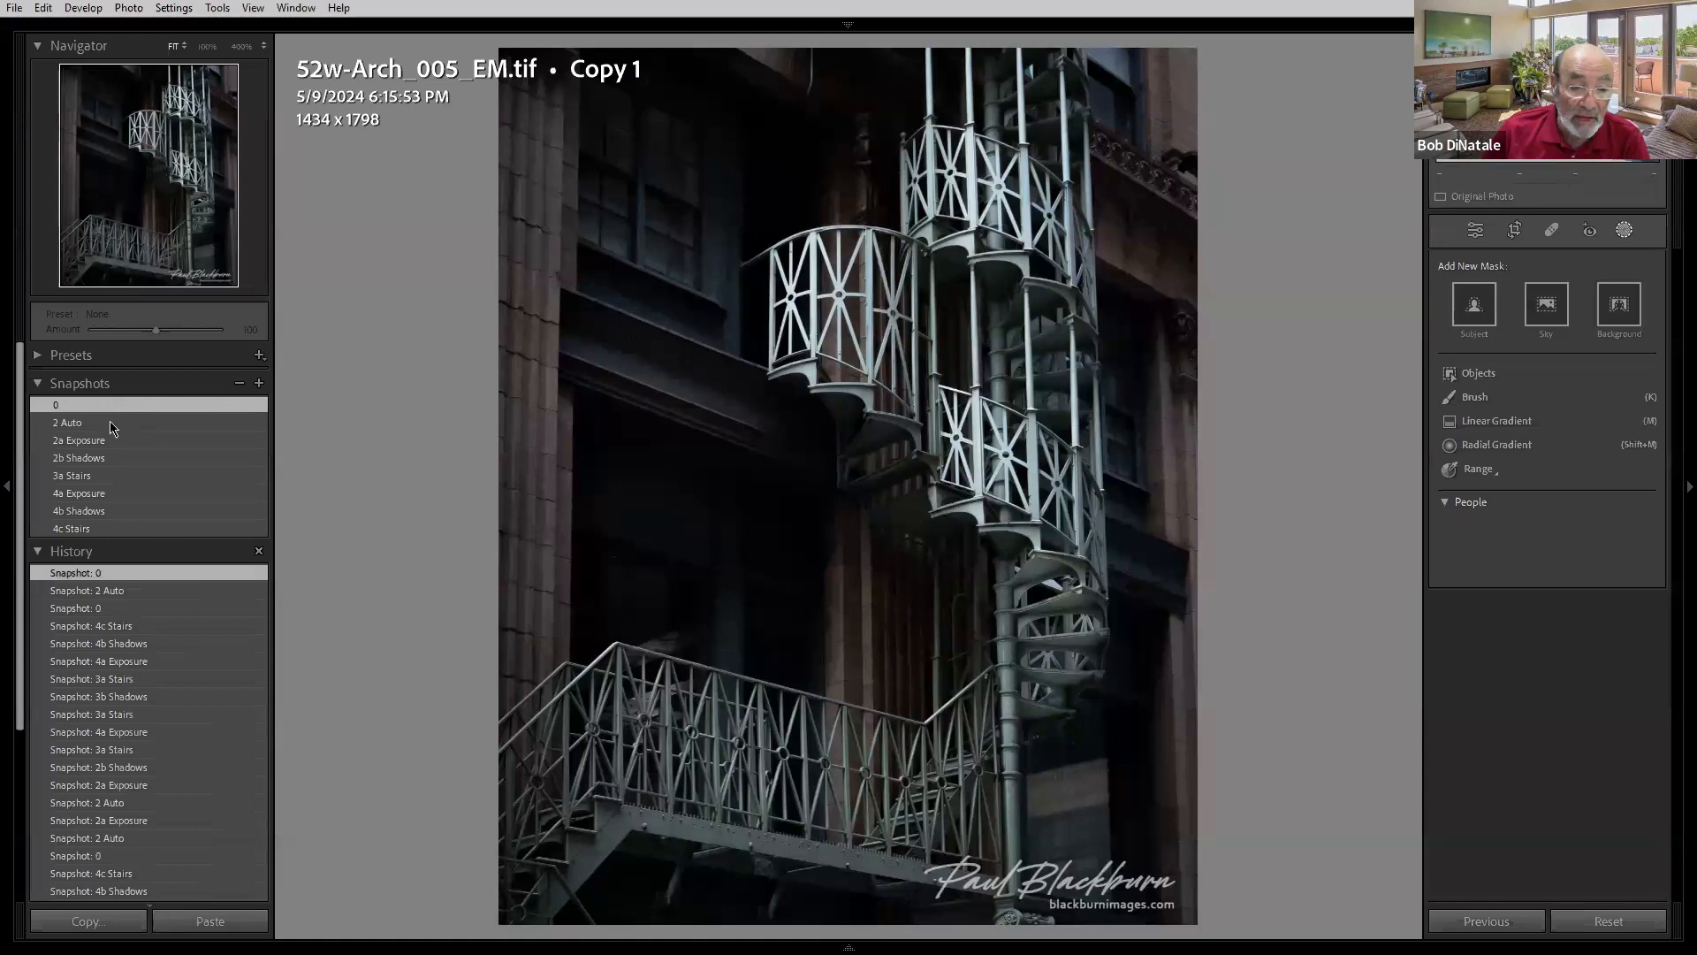
- Step through the staircase snapshots 2 Auto, 2a Exposure, 2b Shadows, 3a Stairs and 4a Exposure, then recheck the first three
{"action": "left_click", "coordinate": [109, 425]}
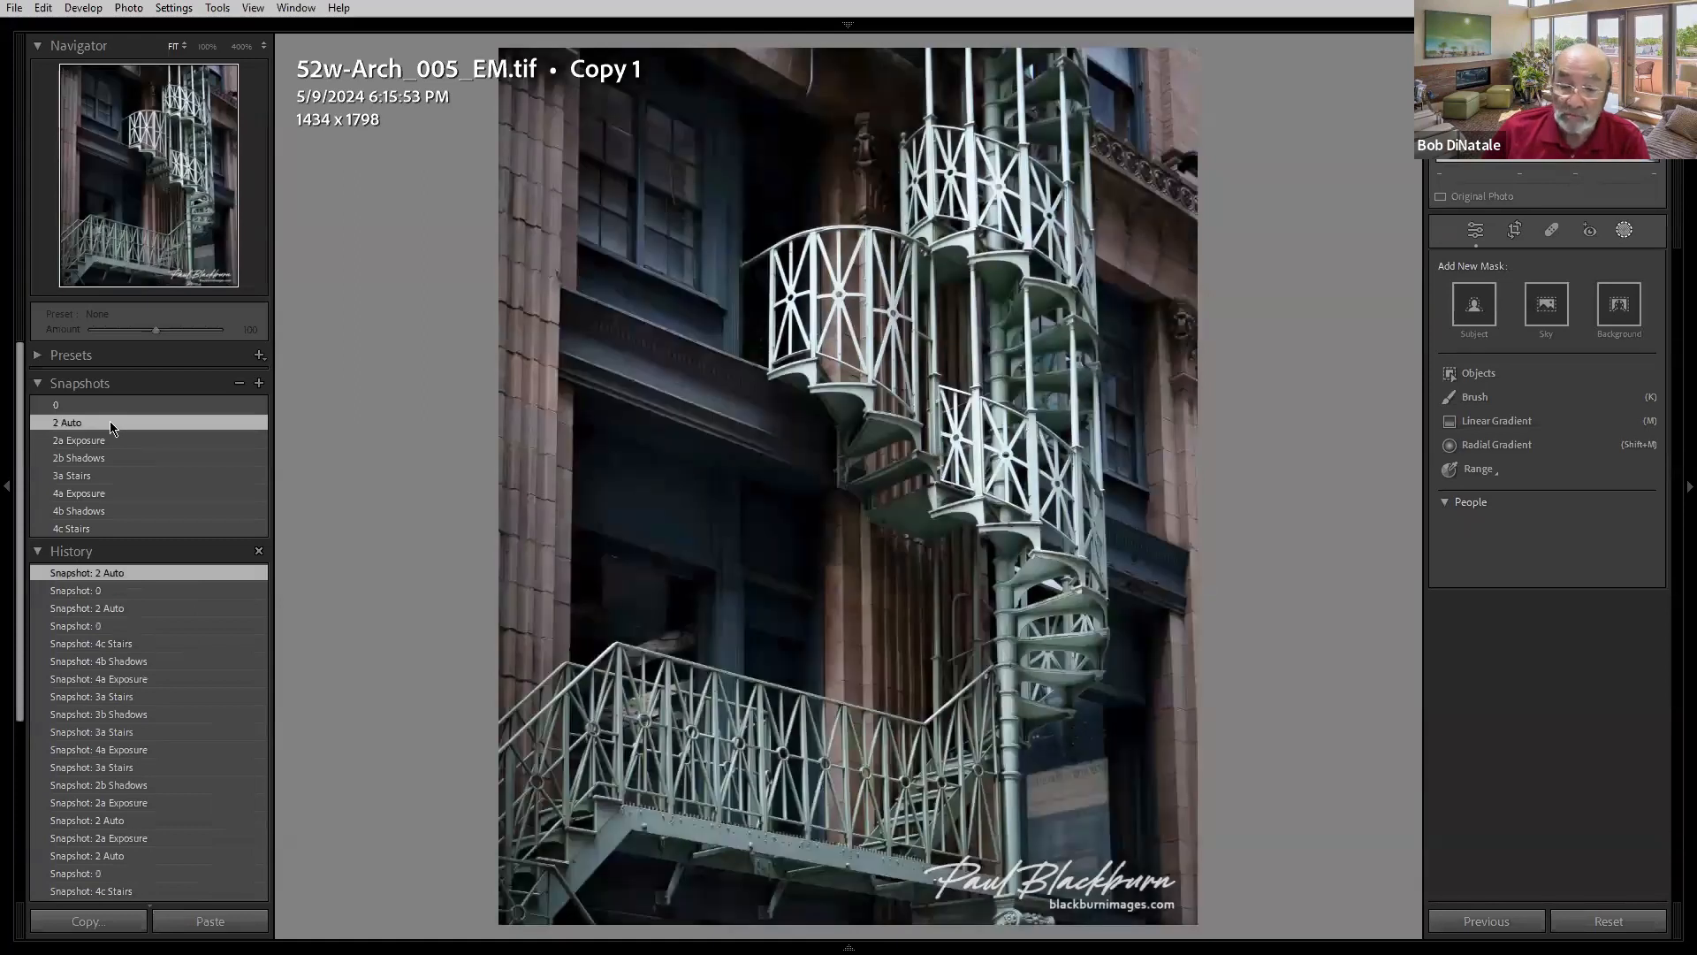
{"action": "left_click", "coordinate": [112, 439]}
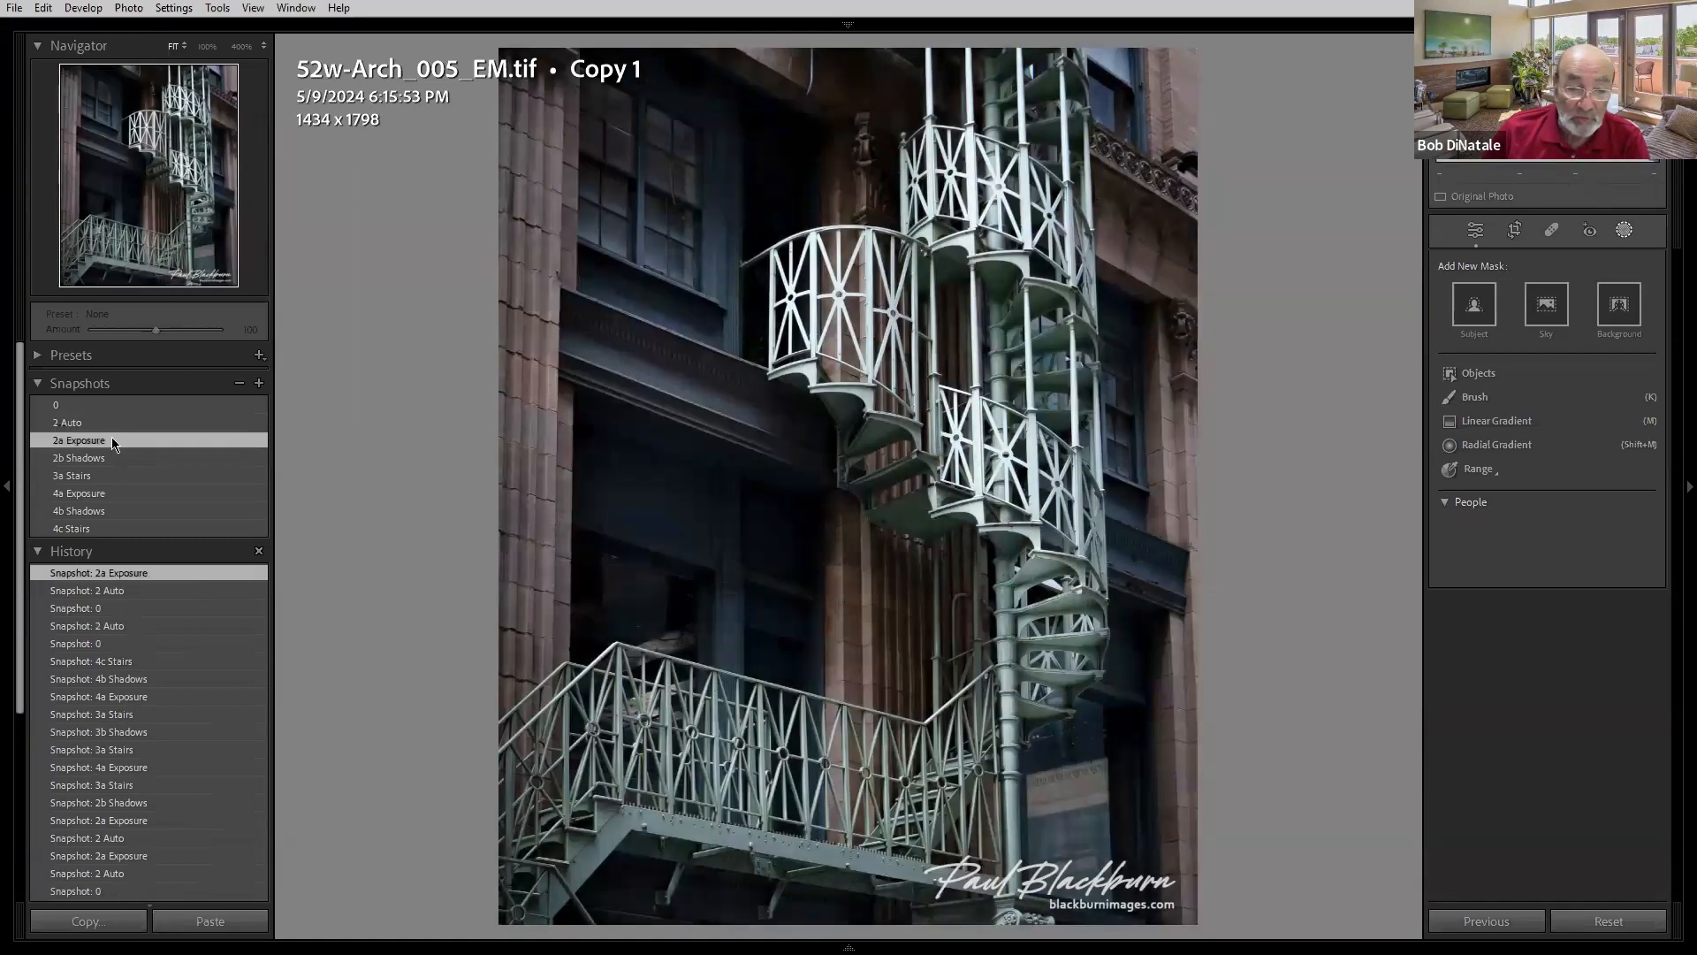
{"action": "left_click", "coordinate": [112, 458]}
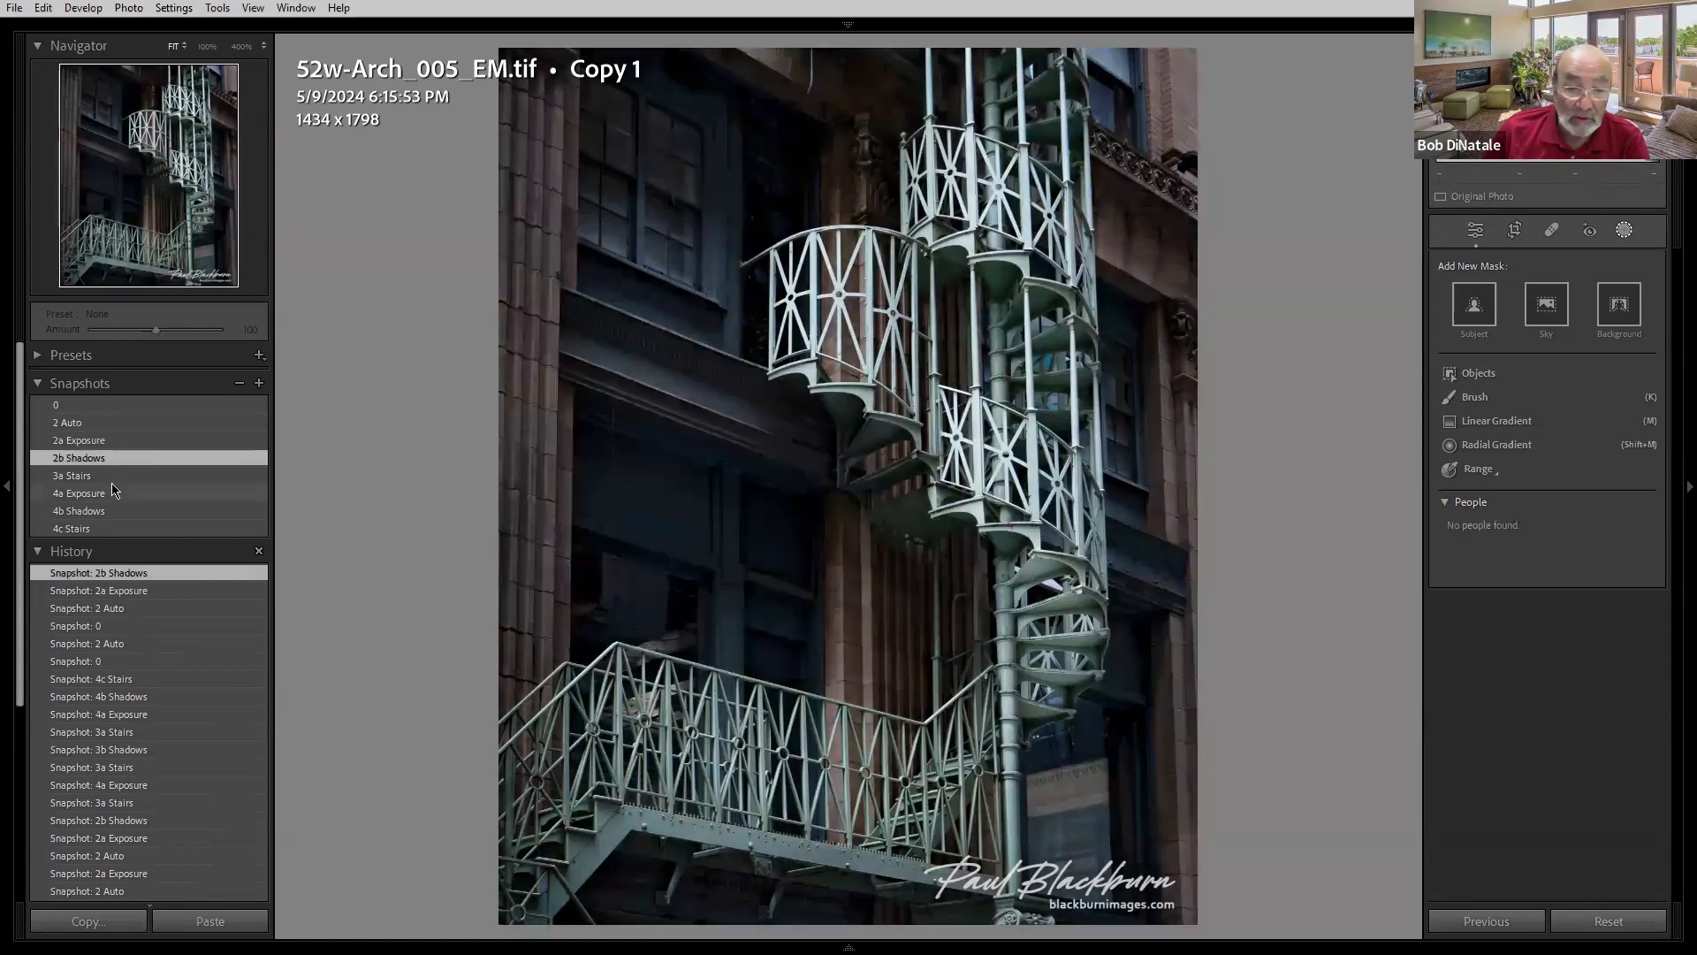
{"action": "left_click", "coordinate": [114, 477]}
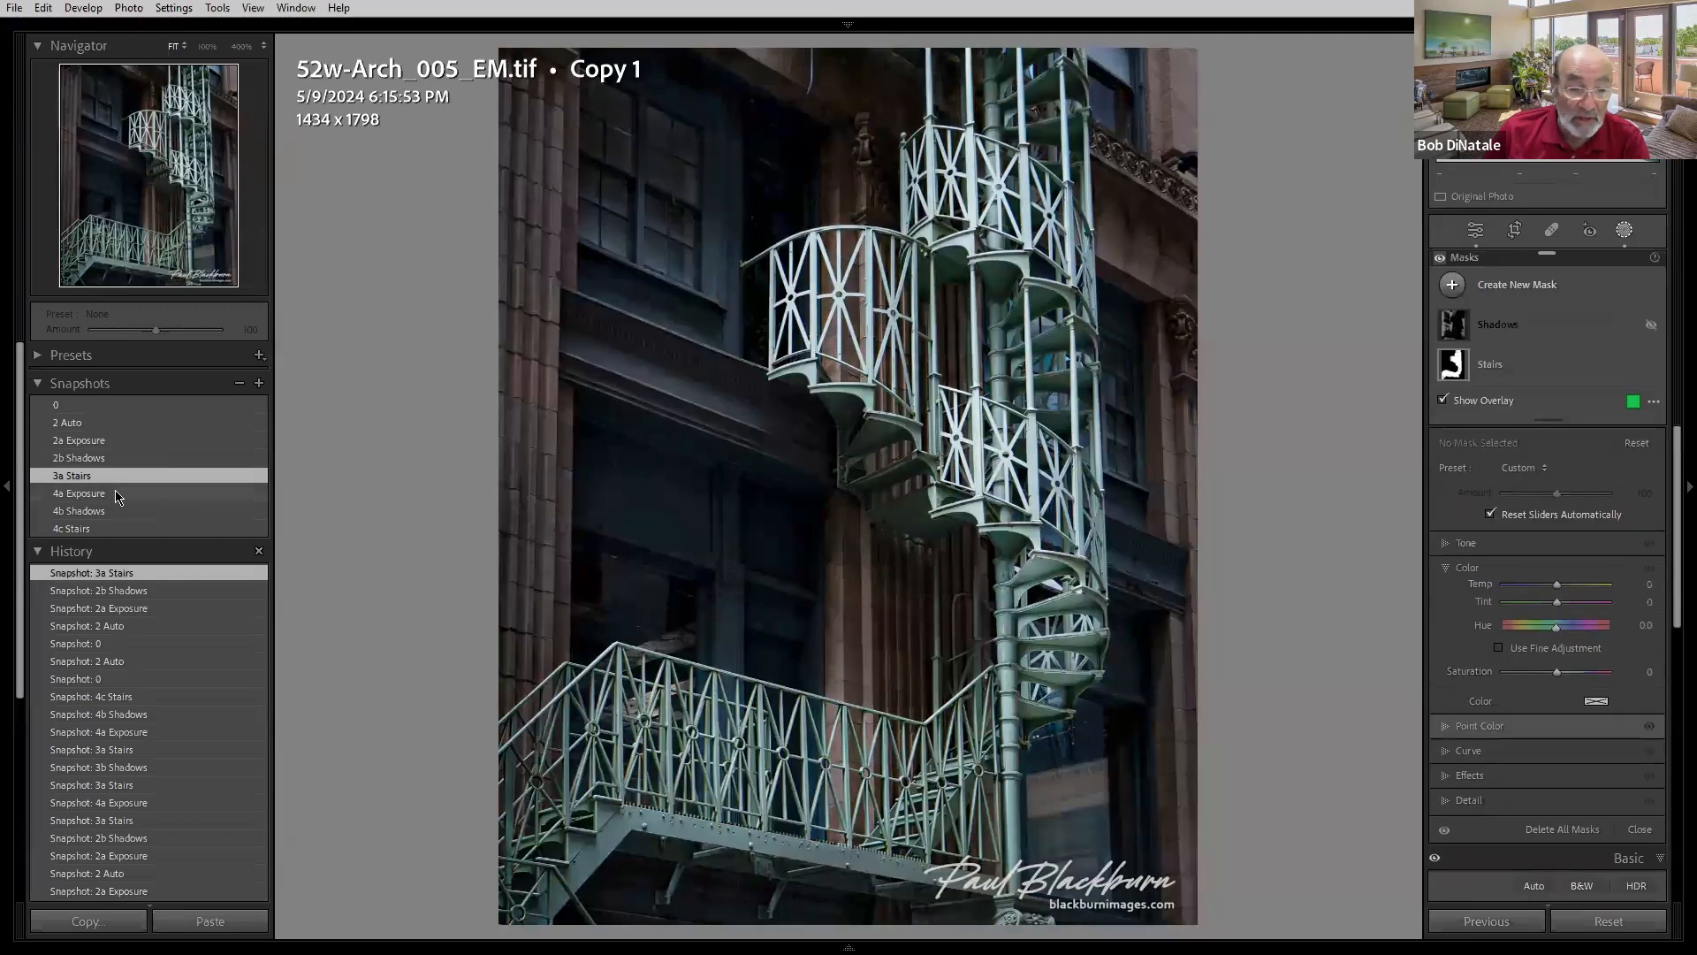
{"action": "left_click", "coordinate": [116, 493]}
{"action": "left_click", "coordinate": [88, 425]}
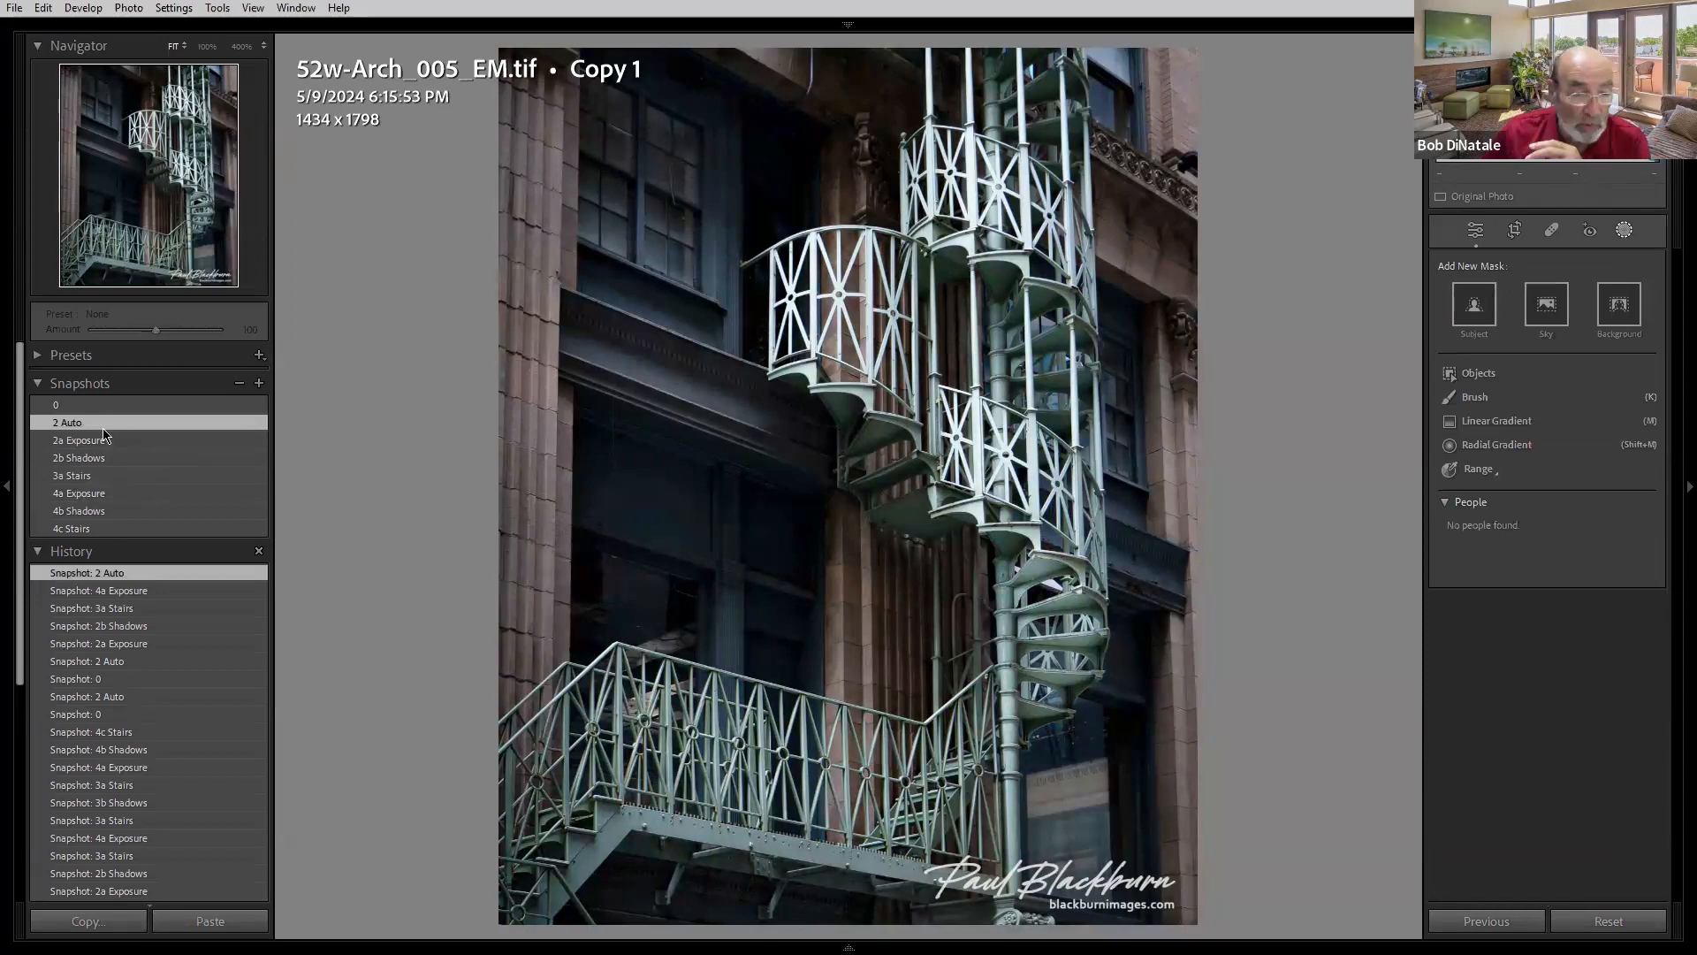
{"action": "left_click", "coordinate": [101, 442]}
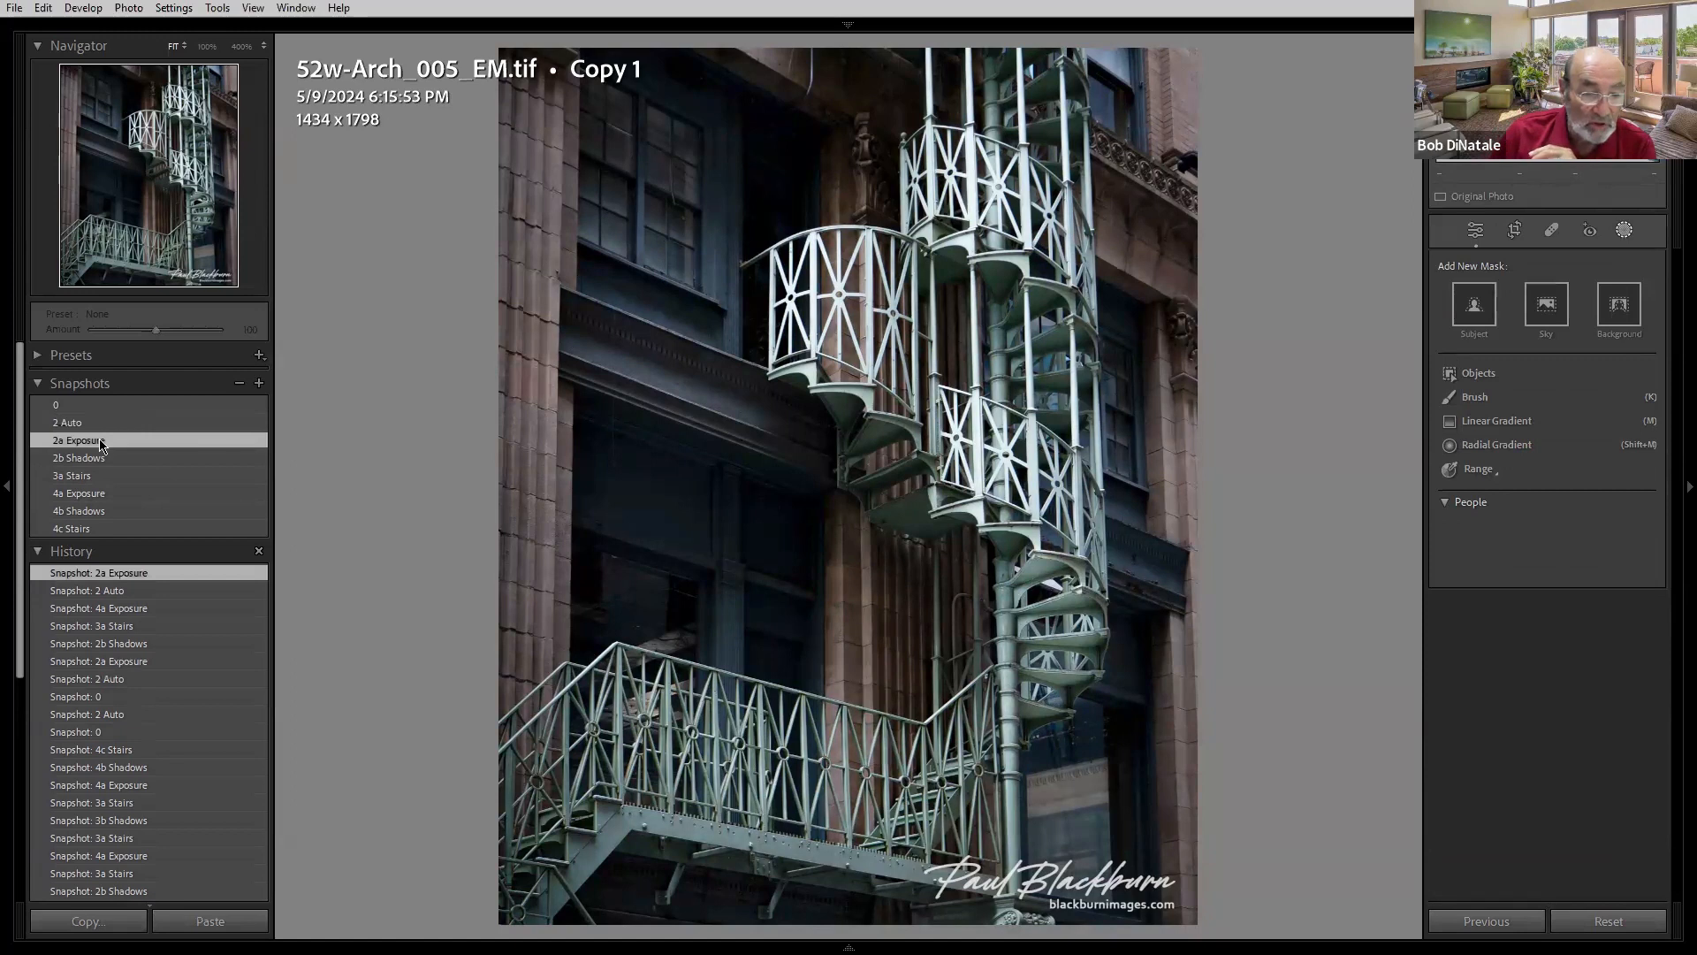
{"action": "left_click", "coordinate": [79, 459]}
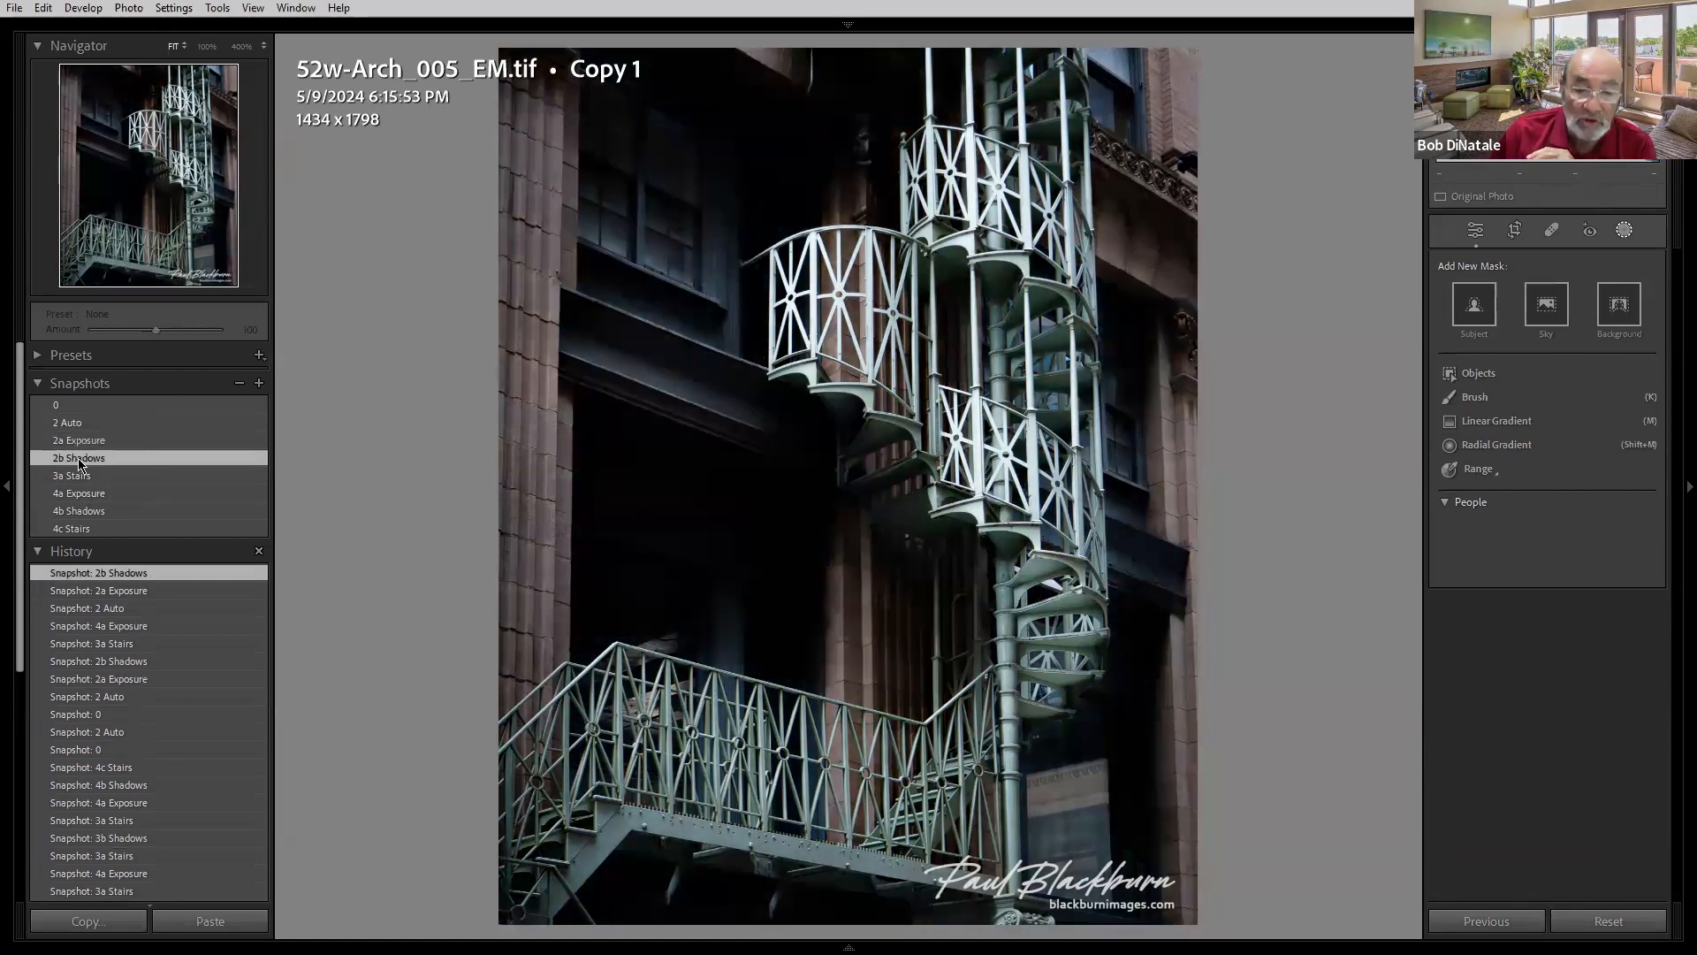
- Compare the Basic settings and the masks of the 2b Shadows and 3a Stairs snapshots
{"action": "left_click", "coordinate": [1476, 230]}
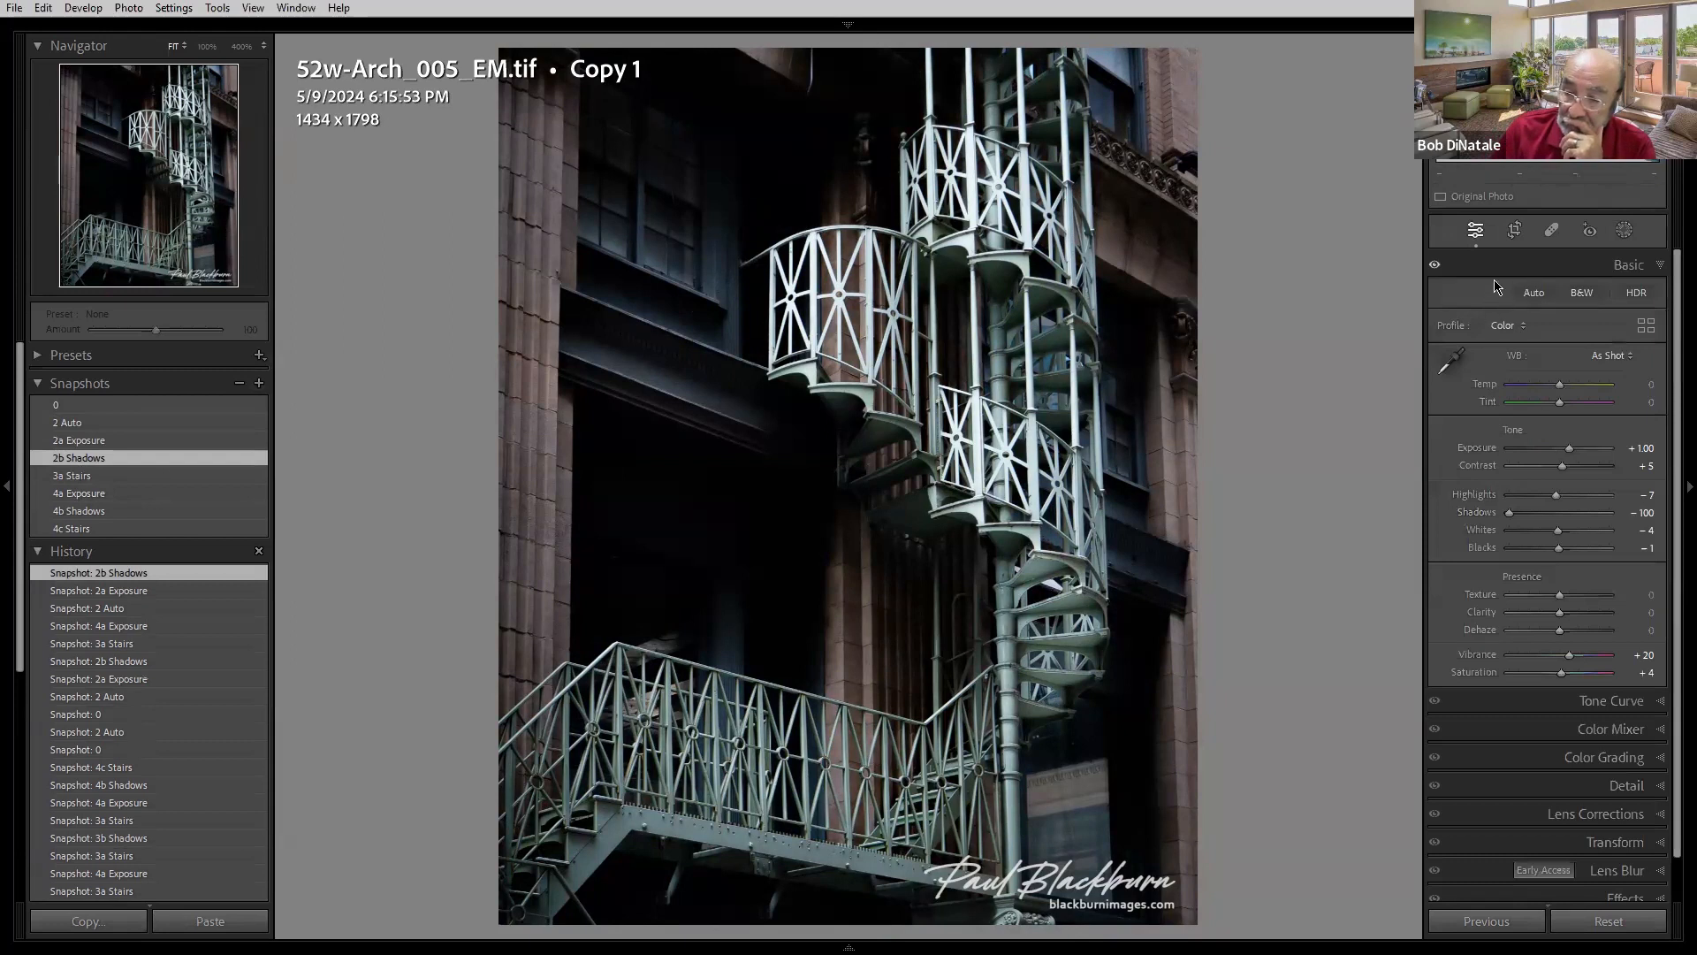
{"action": "left_click", "coordinate": [100, 478]}
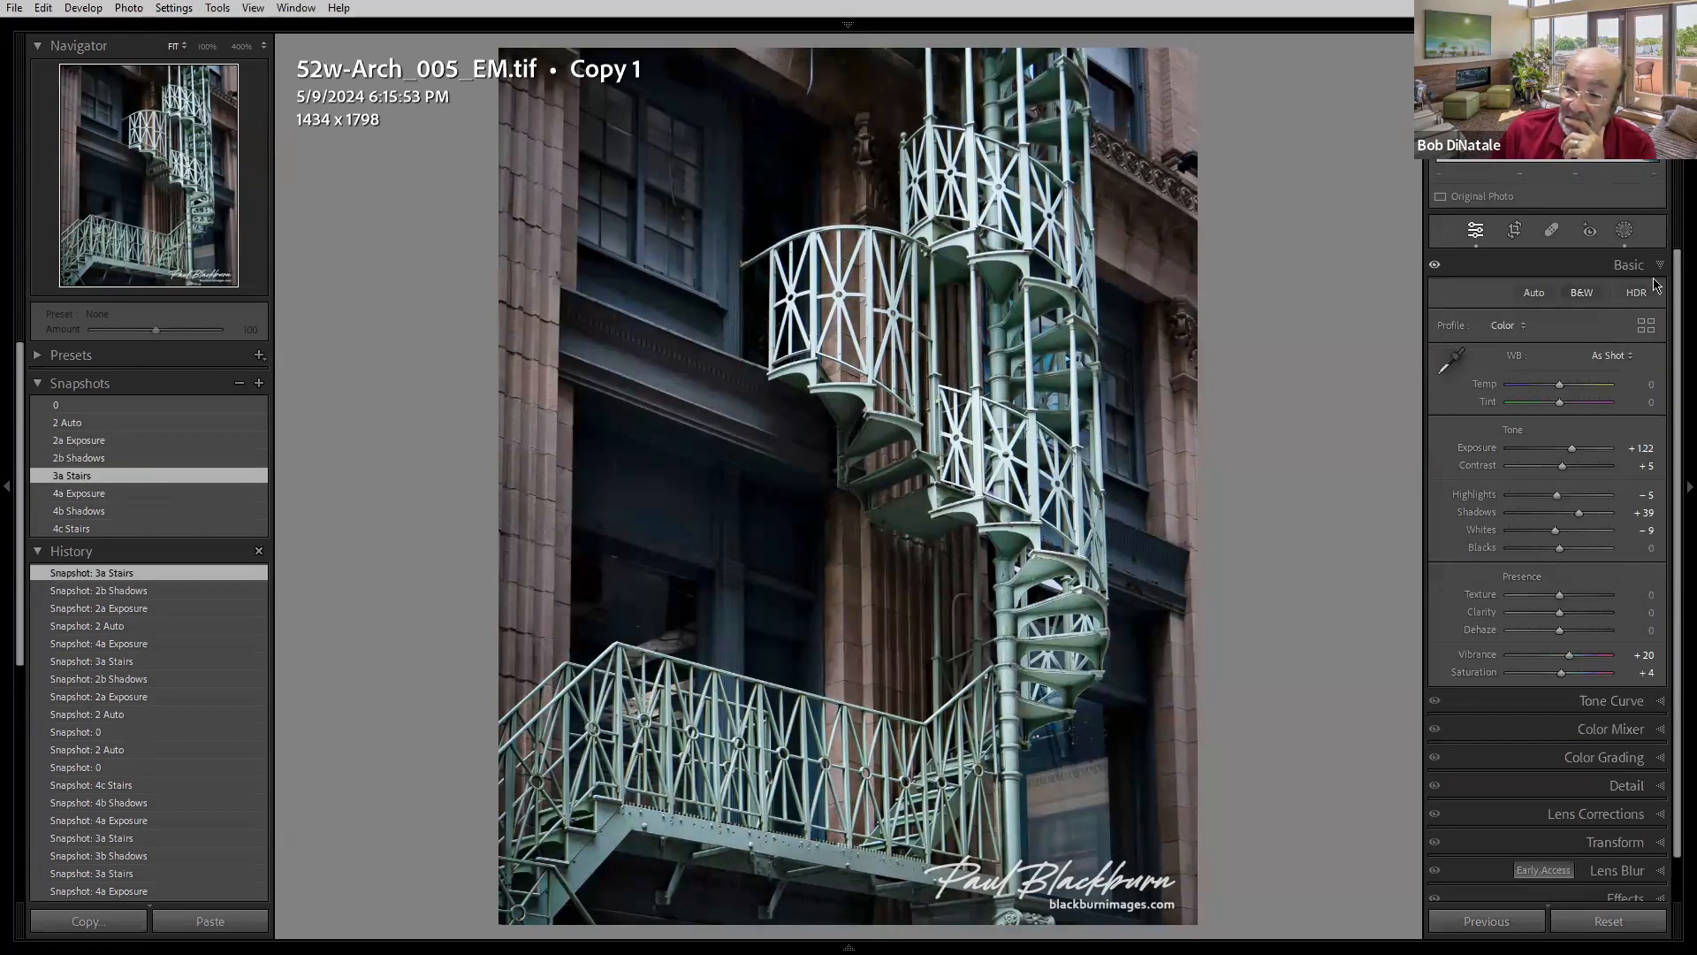
{"action": "left_click", "coordinate": [1624, 230]}
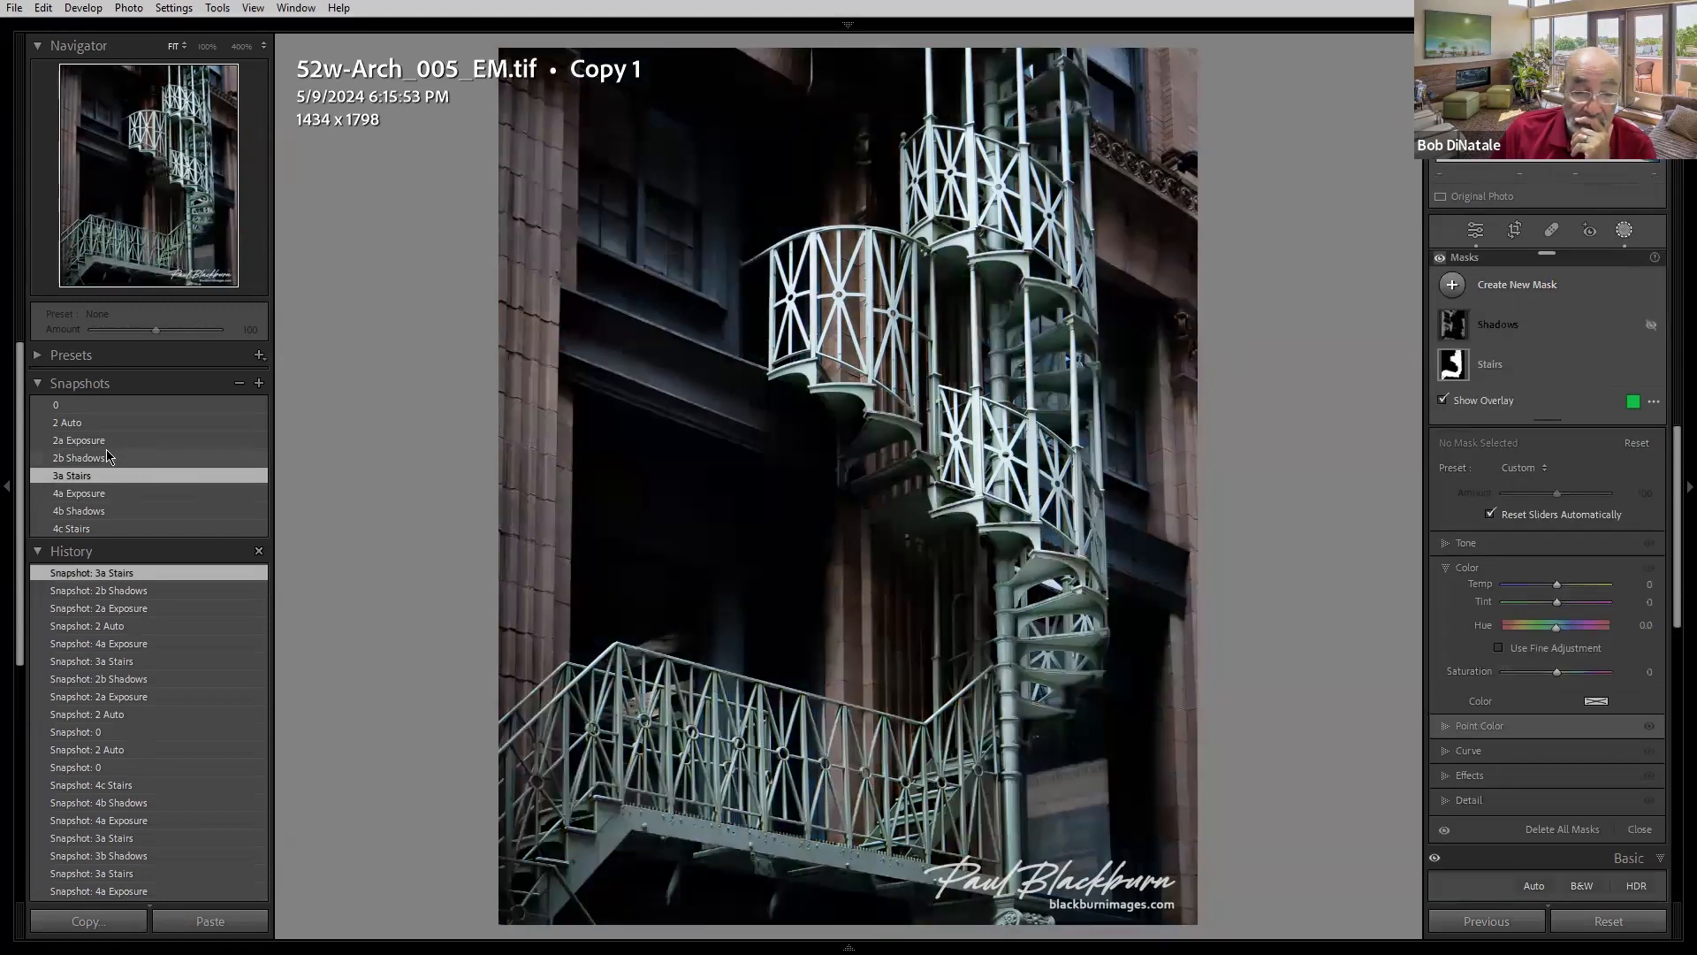
{"action": "left_click", "coordinate": [106, 452]}
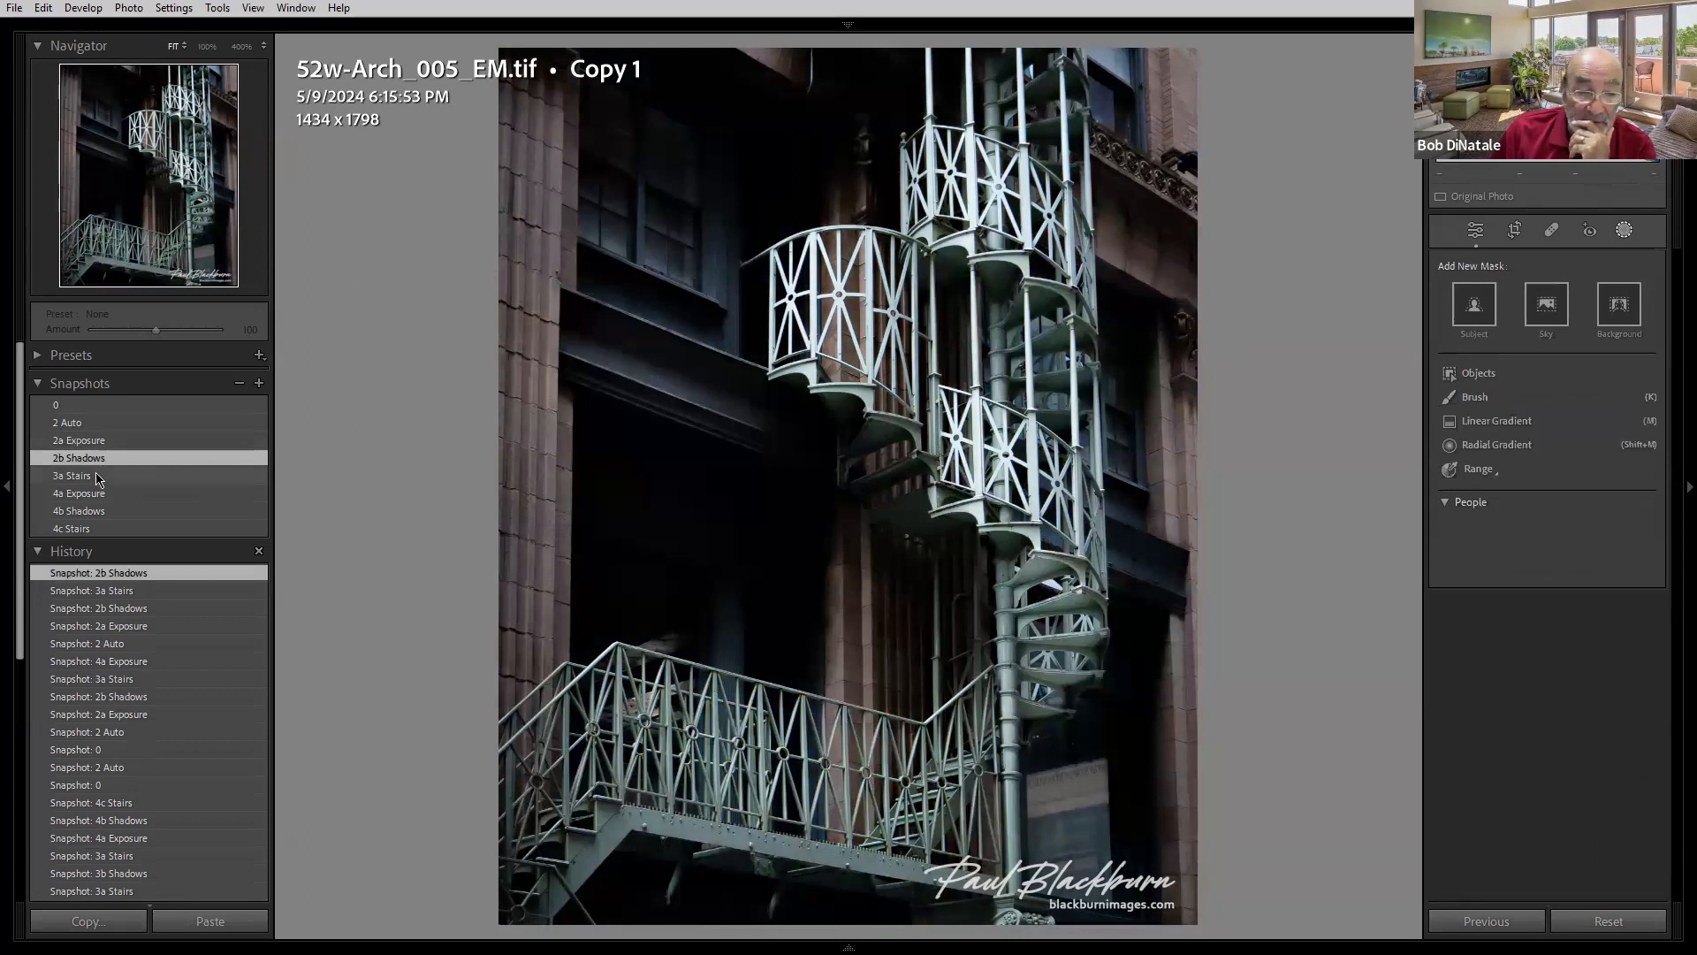
{"action": "left_click", "coordinate": [98, 476]}
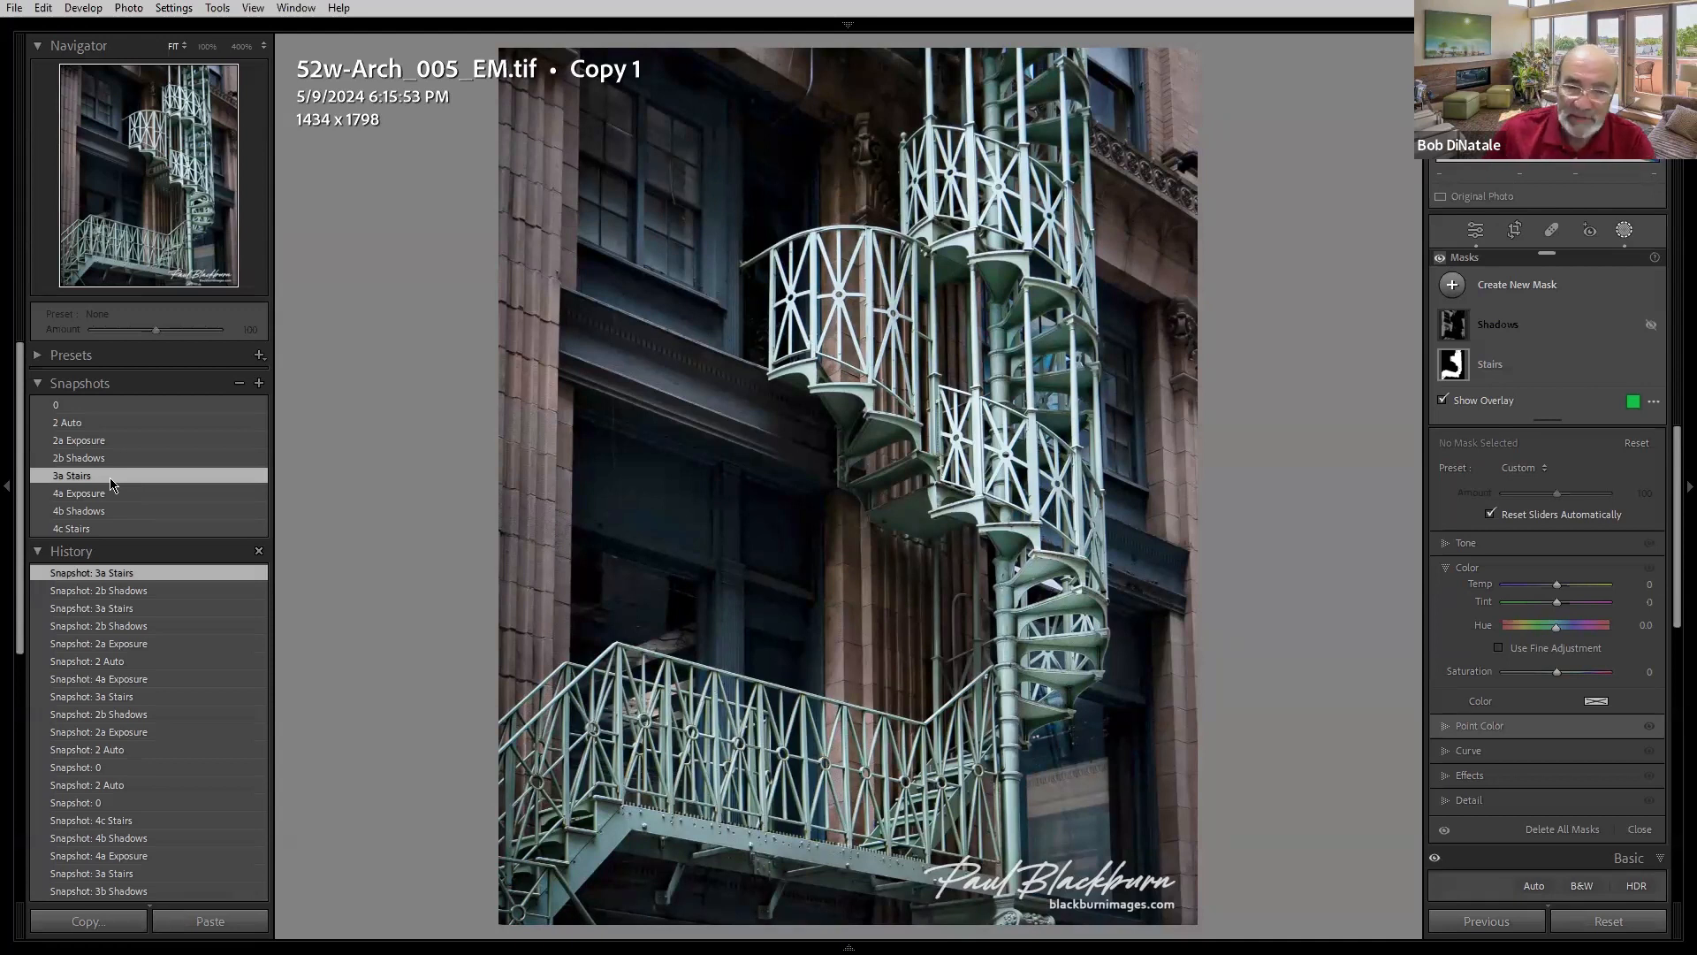
- Load the 4a Exposure, 4b Shadows and 4c Stairs snapshots in turn
{"action": "left_click", "coordinate": [102, 499]}
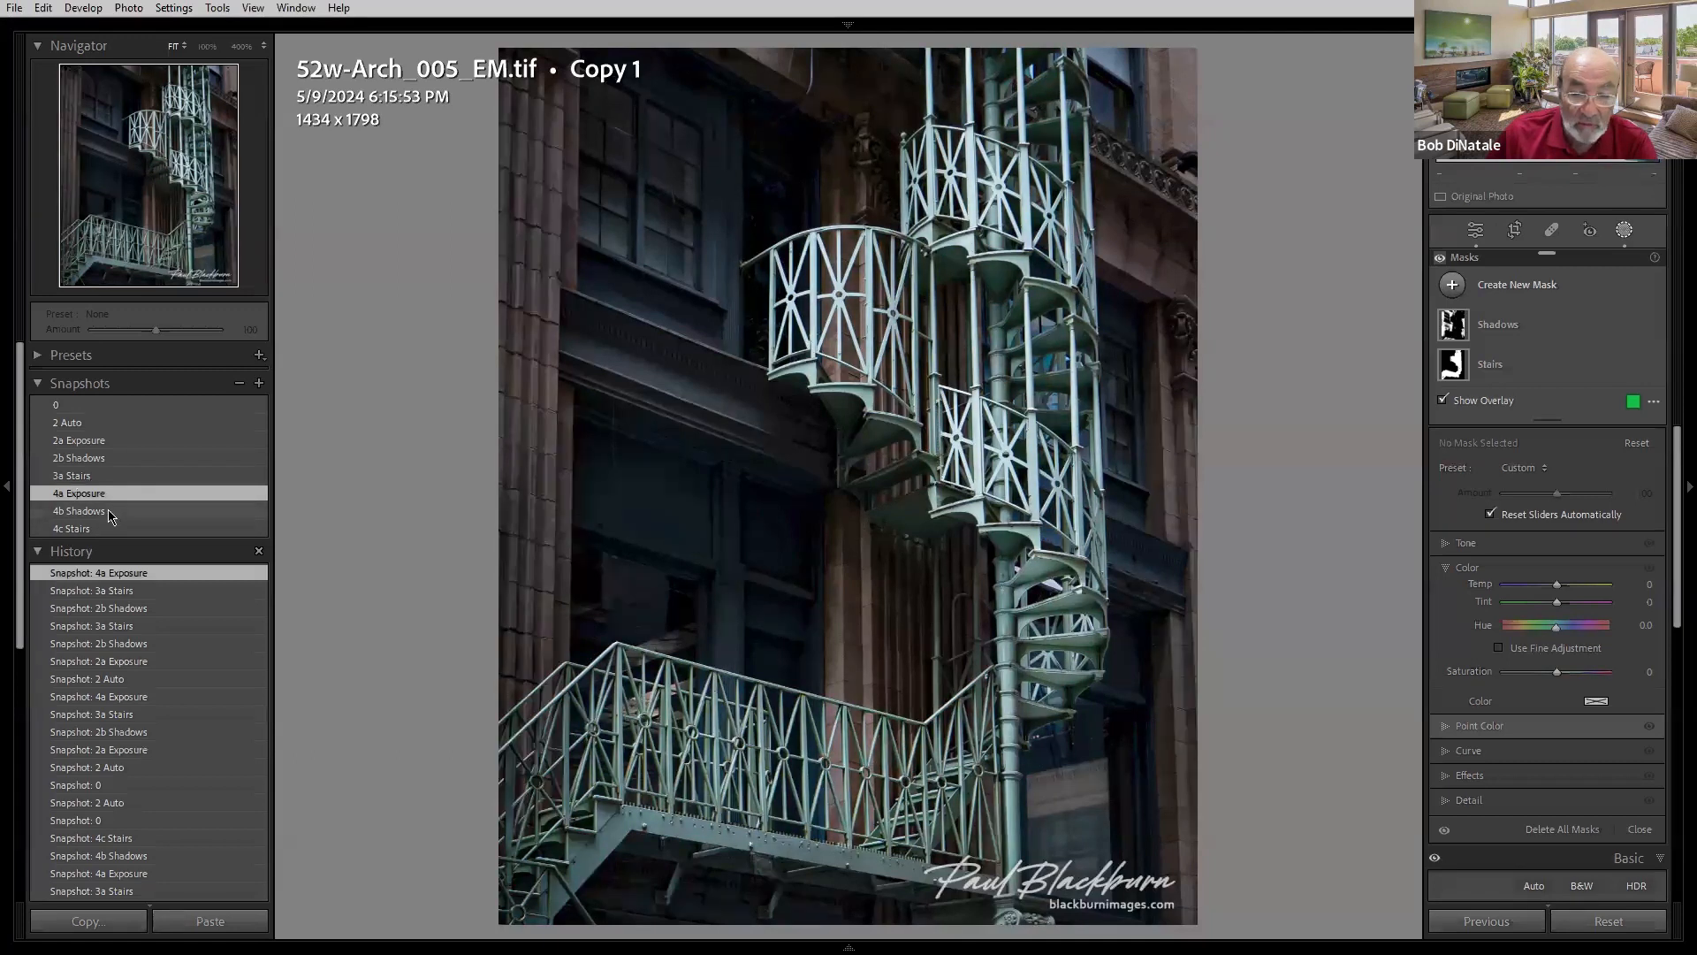
{"action": "left_click", "coordinate": [110, 513]}
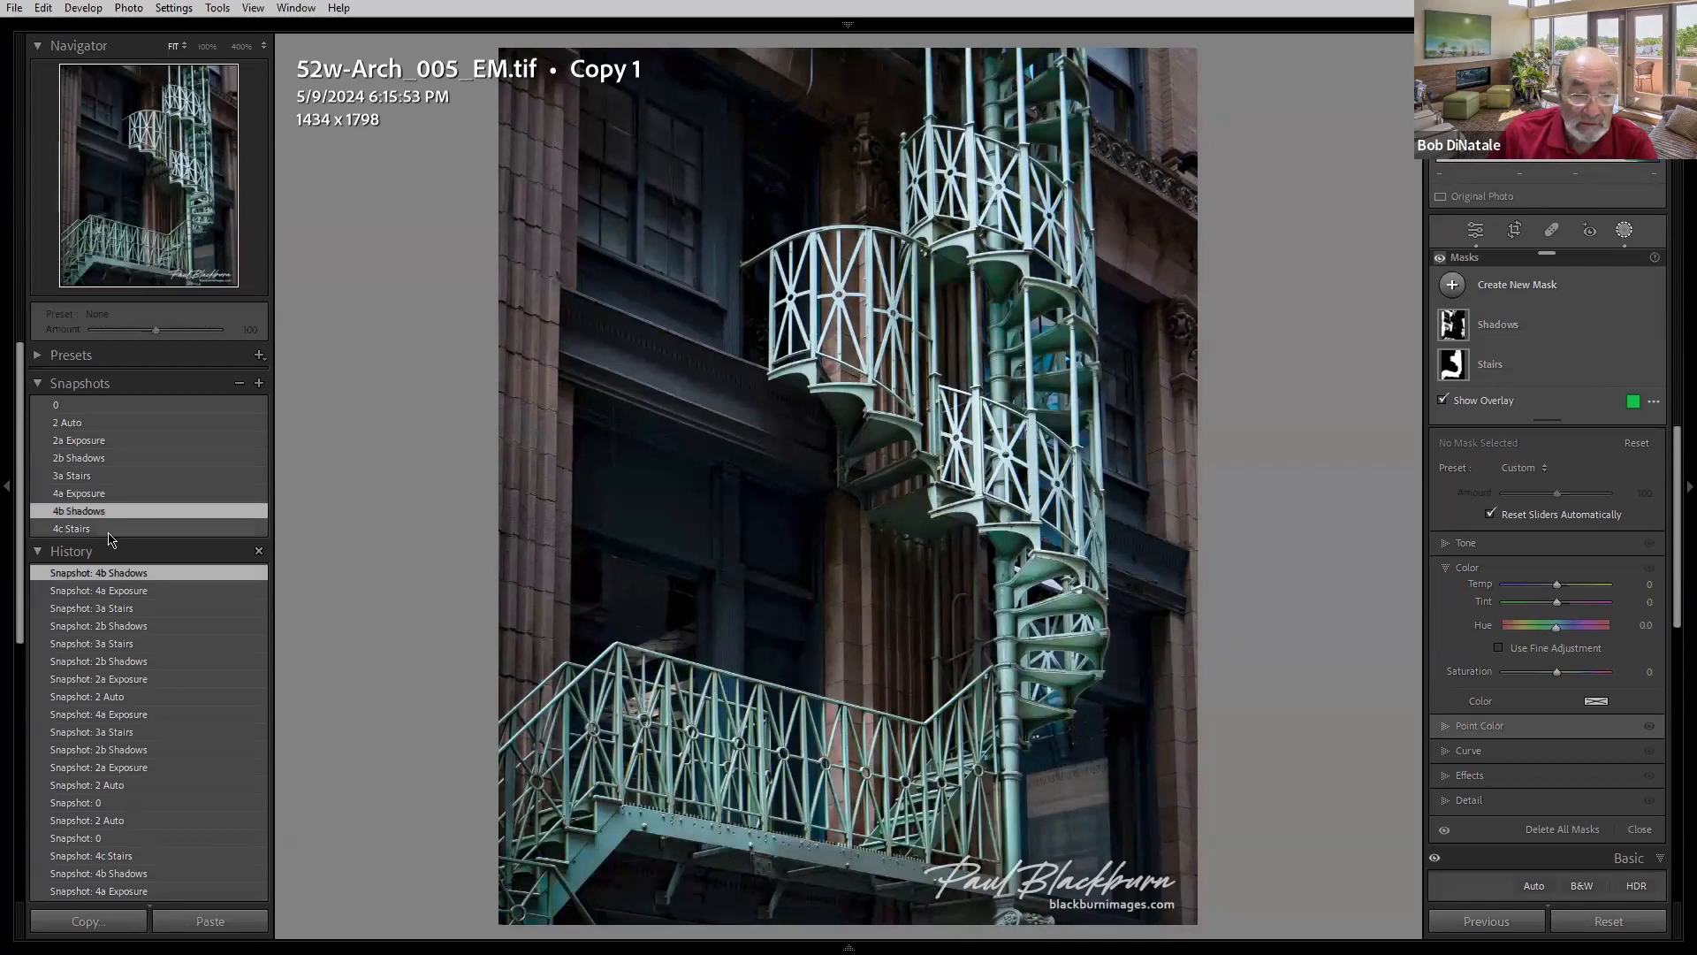
{"action": "left_click", "coordinate": [110, 530]}
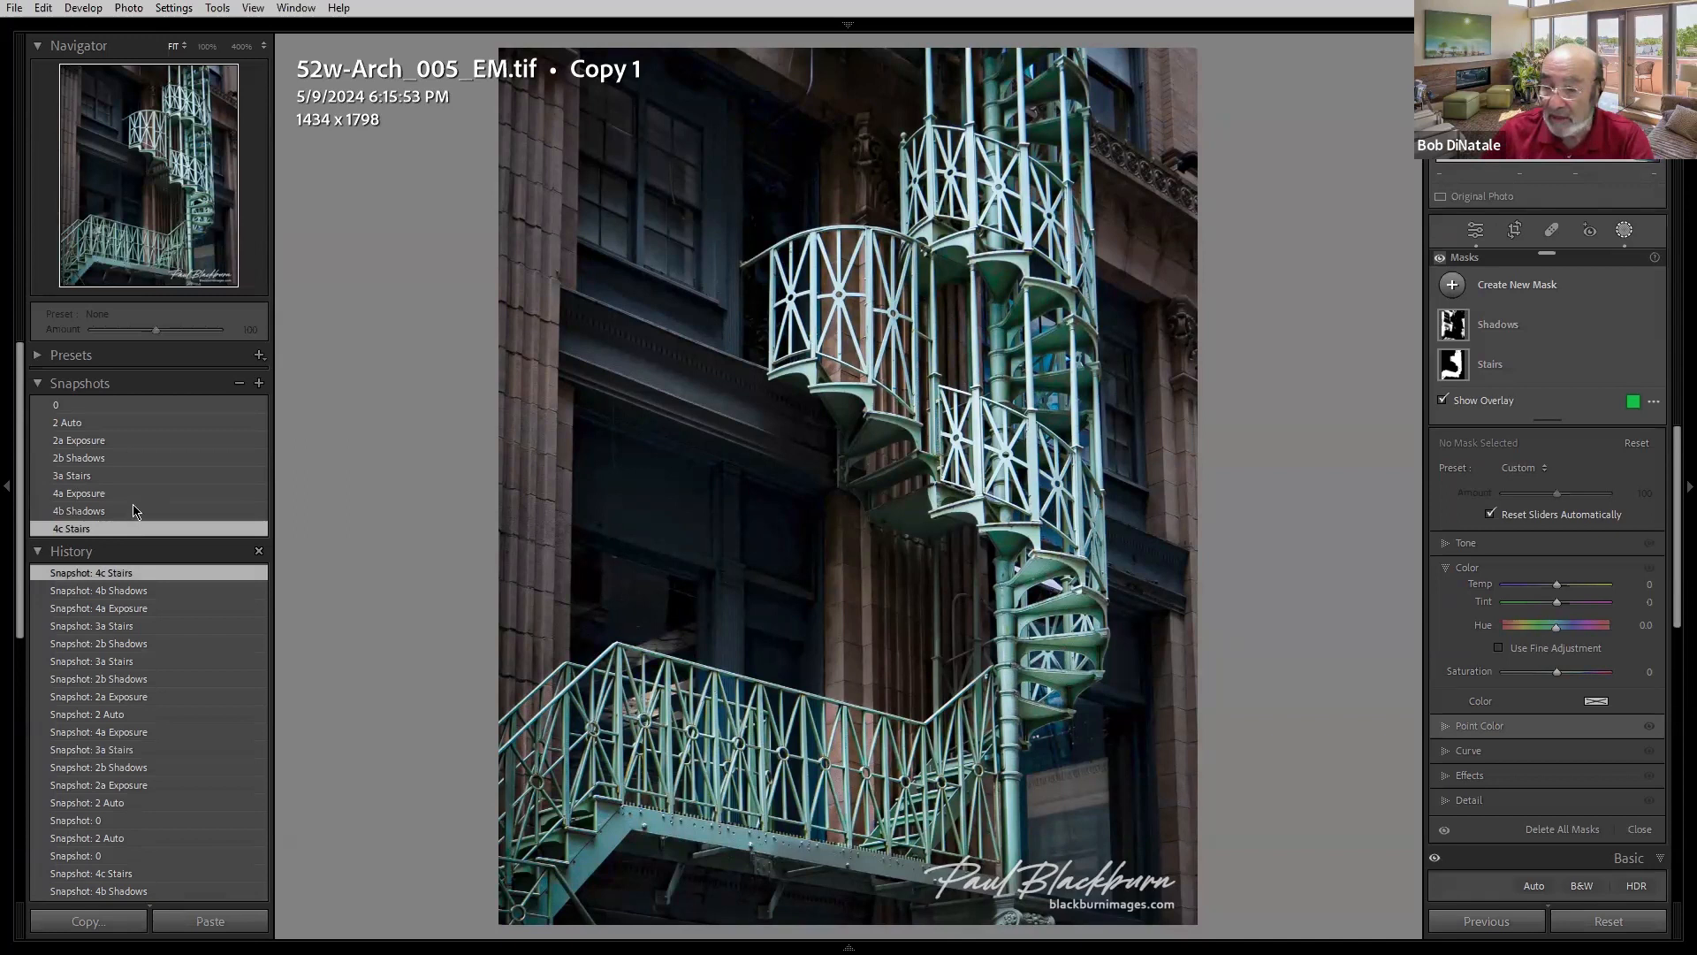
- Select the Stairs mask and lower its Amount to 51
{"action": "left_click", "coordinate": [1490, 365]}
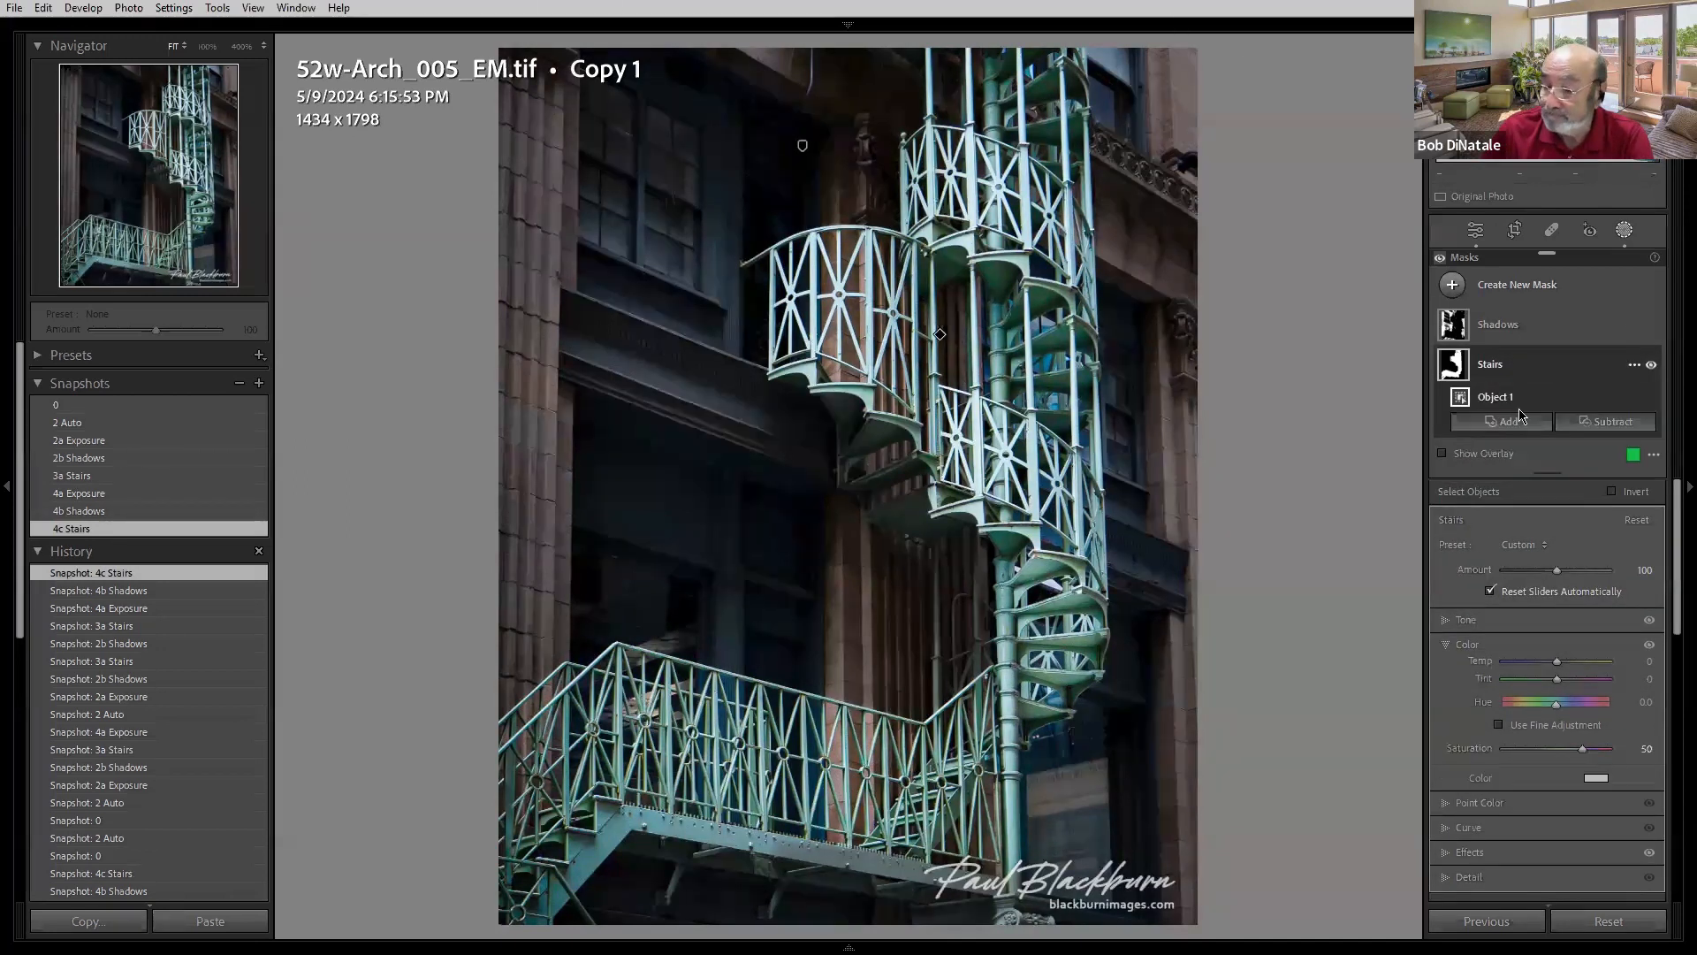
{"action": "left_click_drag", "start_coordinate": [1557, 571], "coordinate": [1534, 583]}
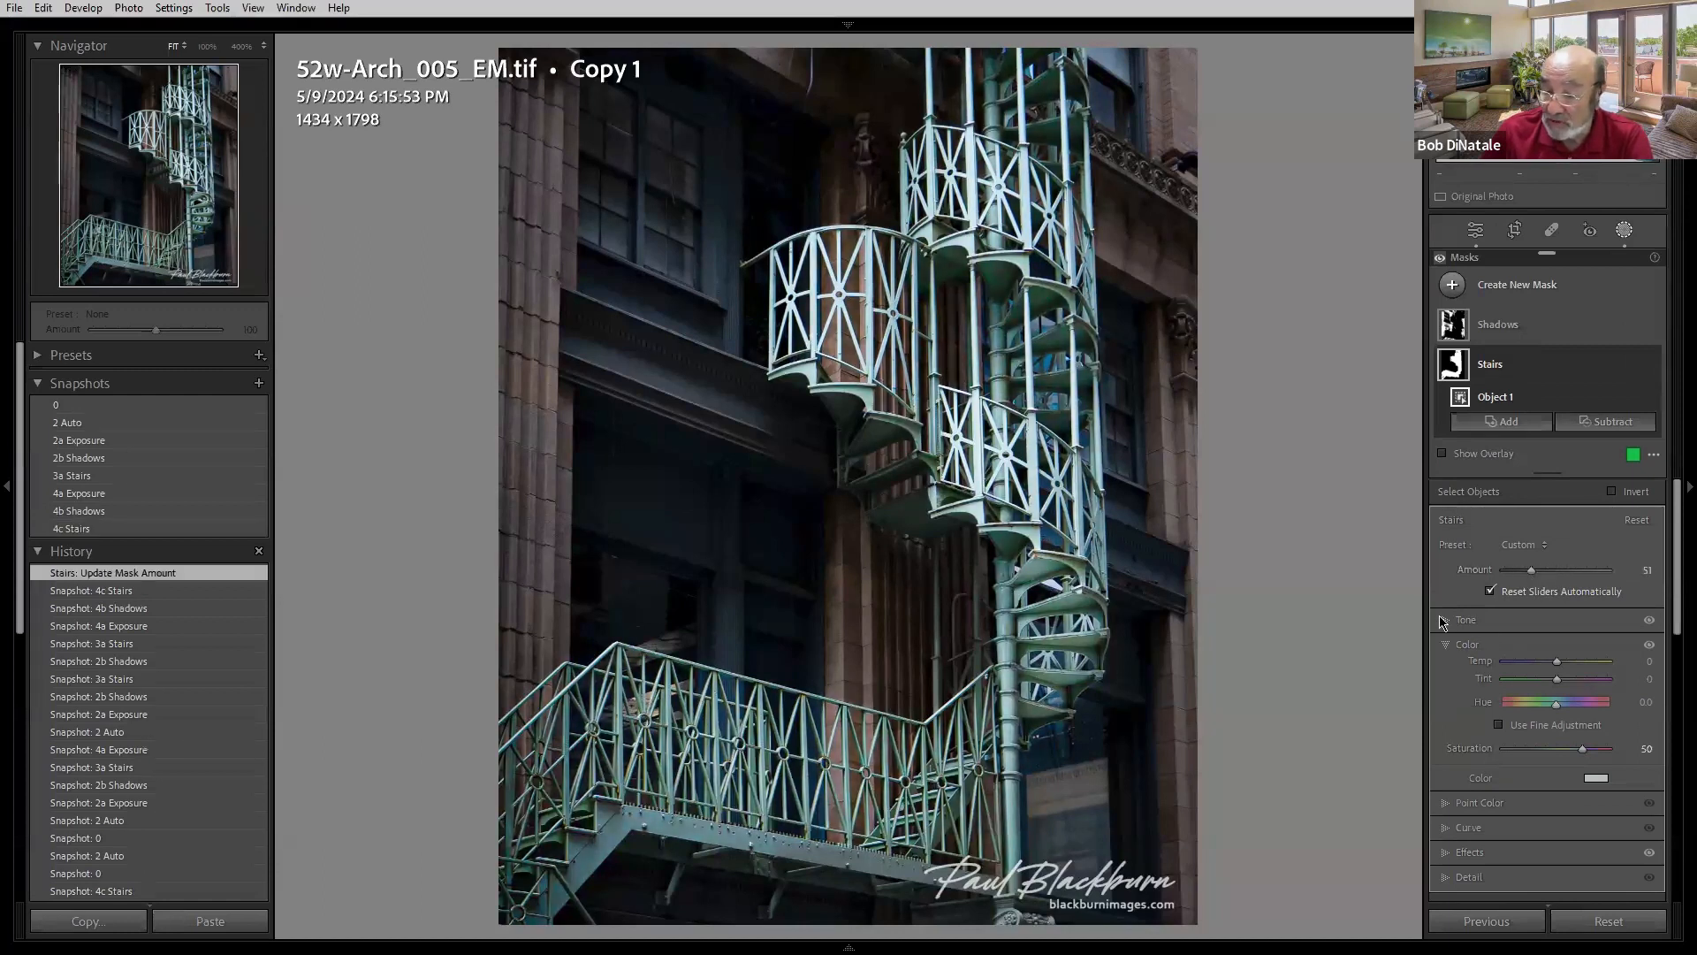
- Expand the Stairs mask's Tone settings and raise its Amount back up
{"action": "left_click", "coordinate": [1449, 621]}
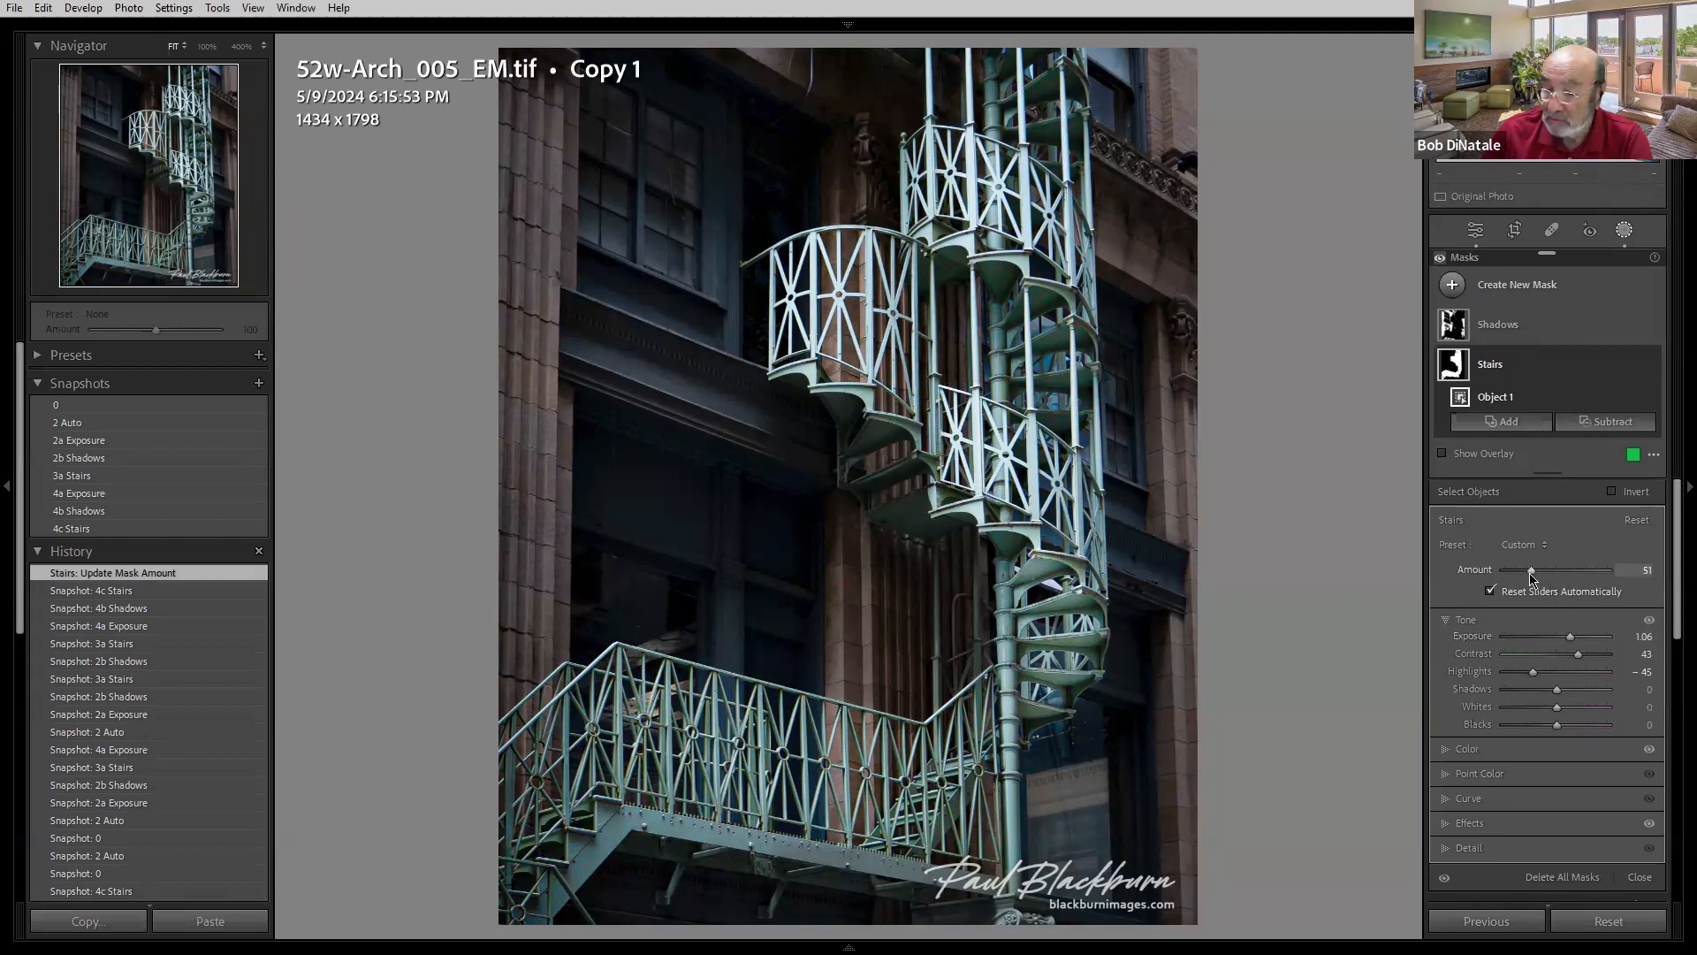
{"action": "mouse_move", "coordinate": [1537, 575]}
{"action": "left_mouse_down"}
{"action": "mouse_move", "coordinate": [1605, 575]}
{"action": "mouse_move", "coordinate": [1538, 577]}
{"action": "mouse_move", "coordinate": [1553, 577]}
{"action": "left_mouse_up"}
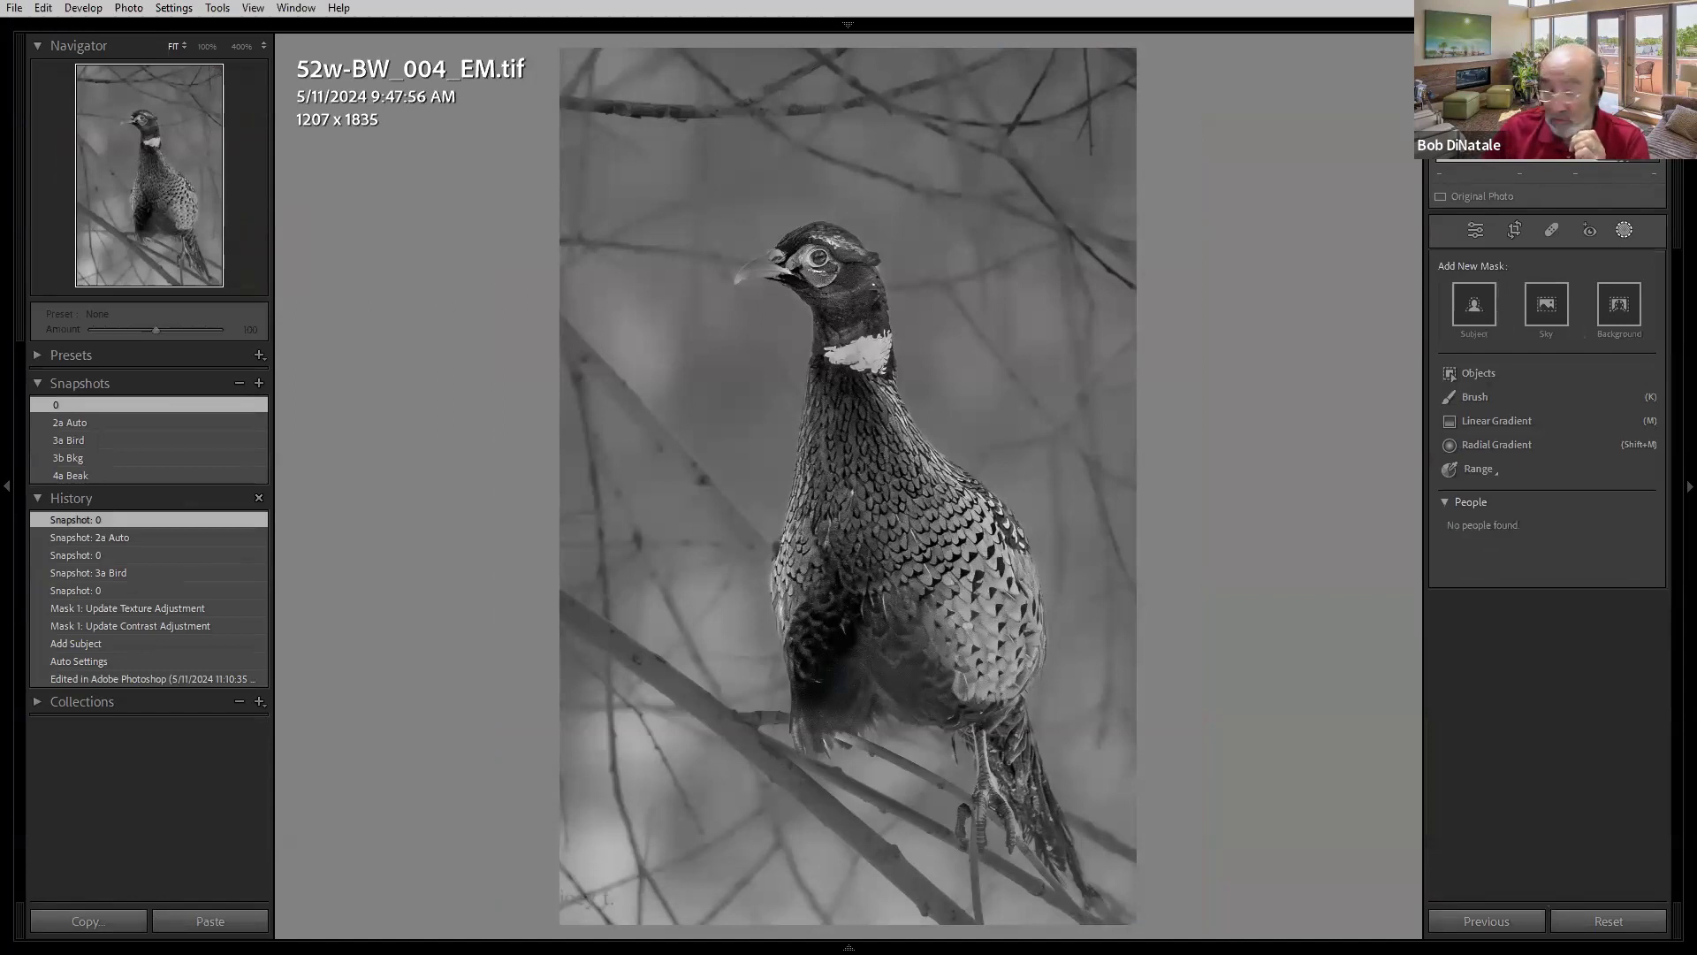
- Advance to the pheasant photo's virtual copy and compare its 0, 2a Auto and 3a Bird snapshots
{"action": "key", "text": "Right"}
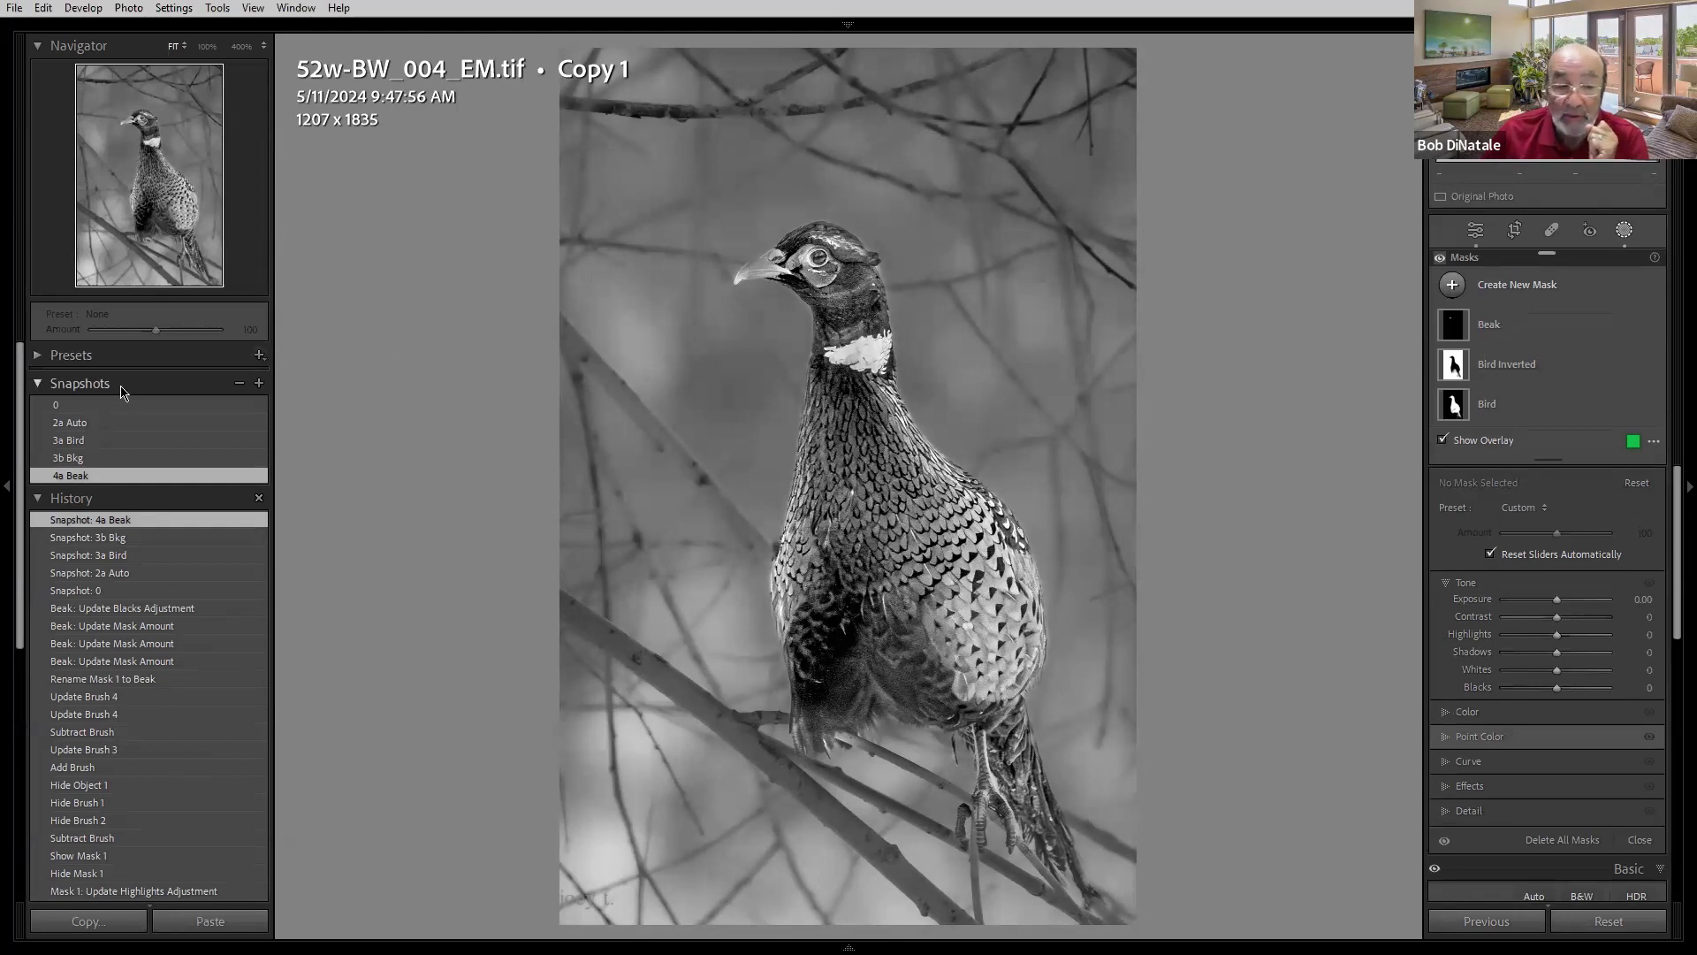
{"action": "left_click", "coordinate": [116, 407]}
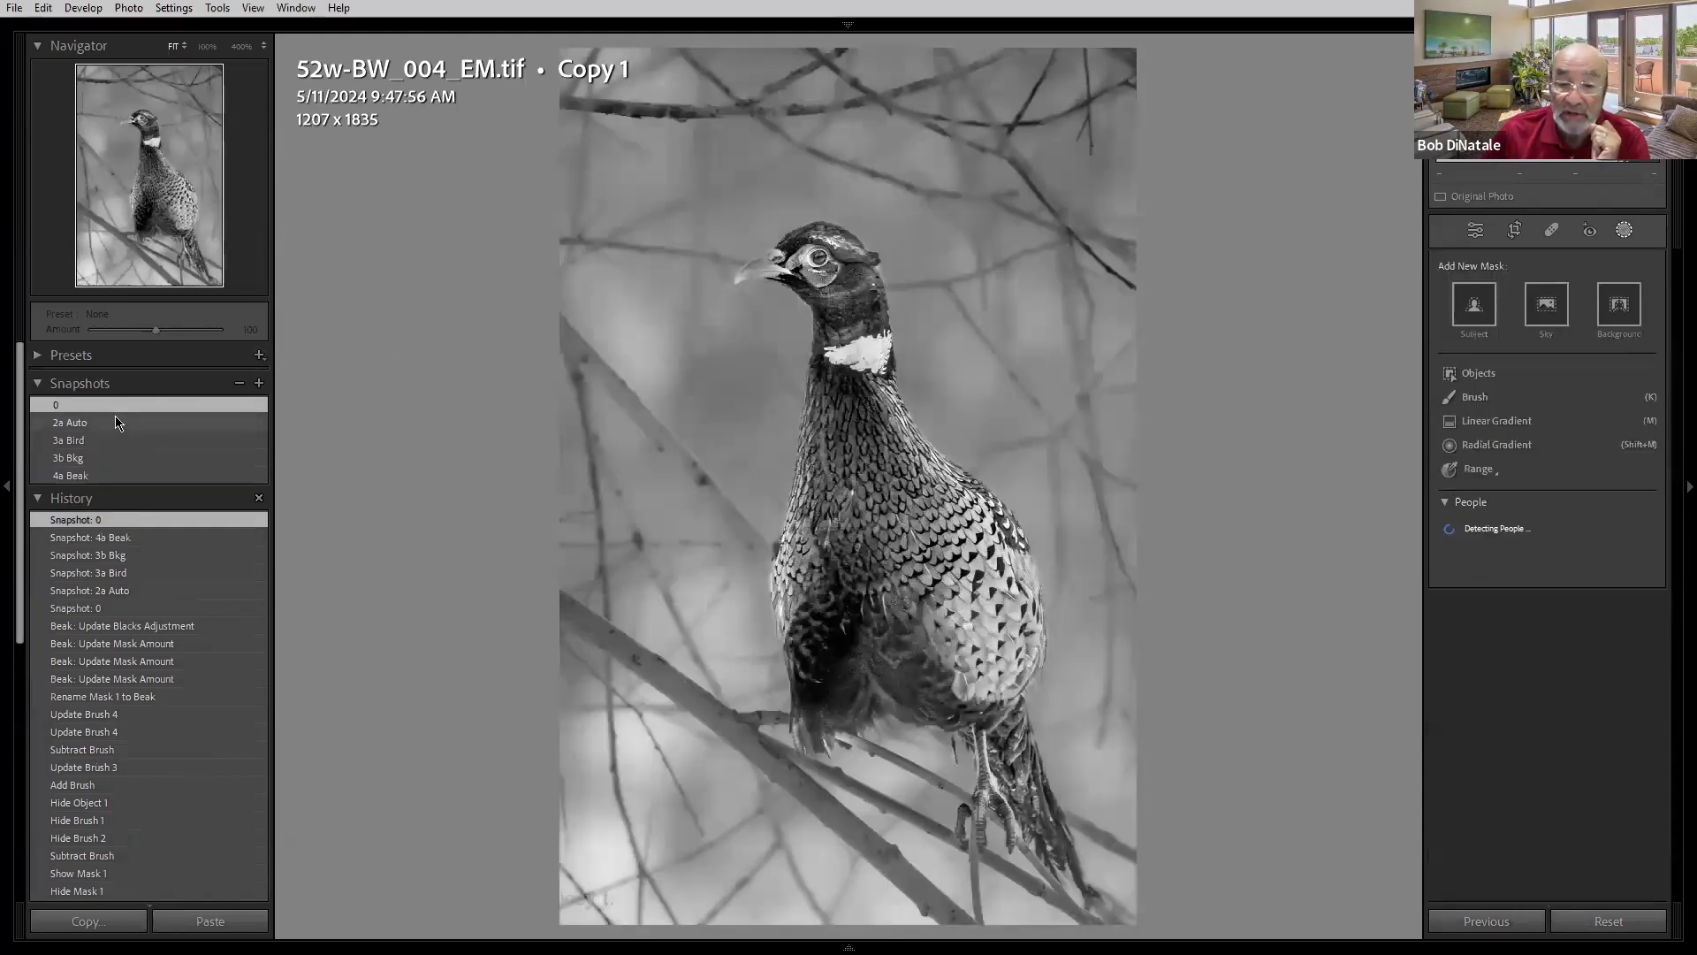
{"action": "left_click", "coordinate": [118, 425]}
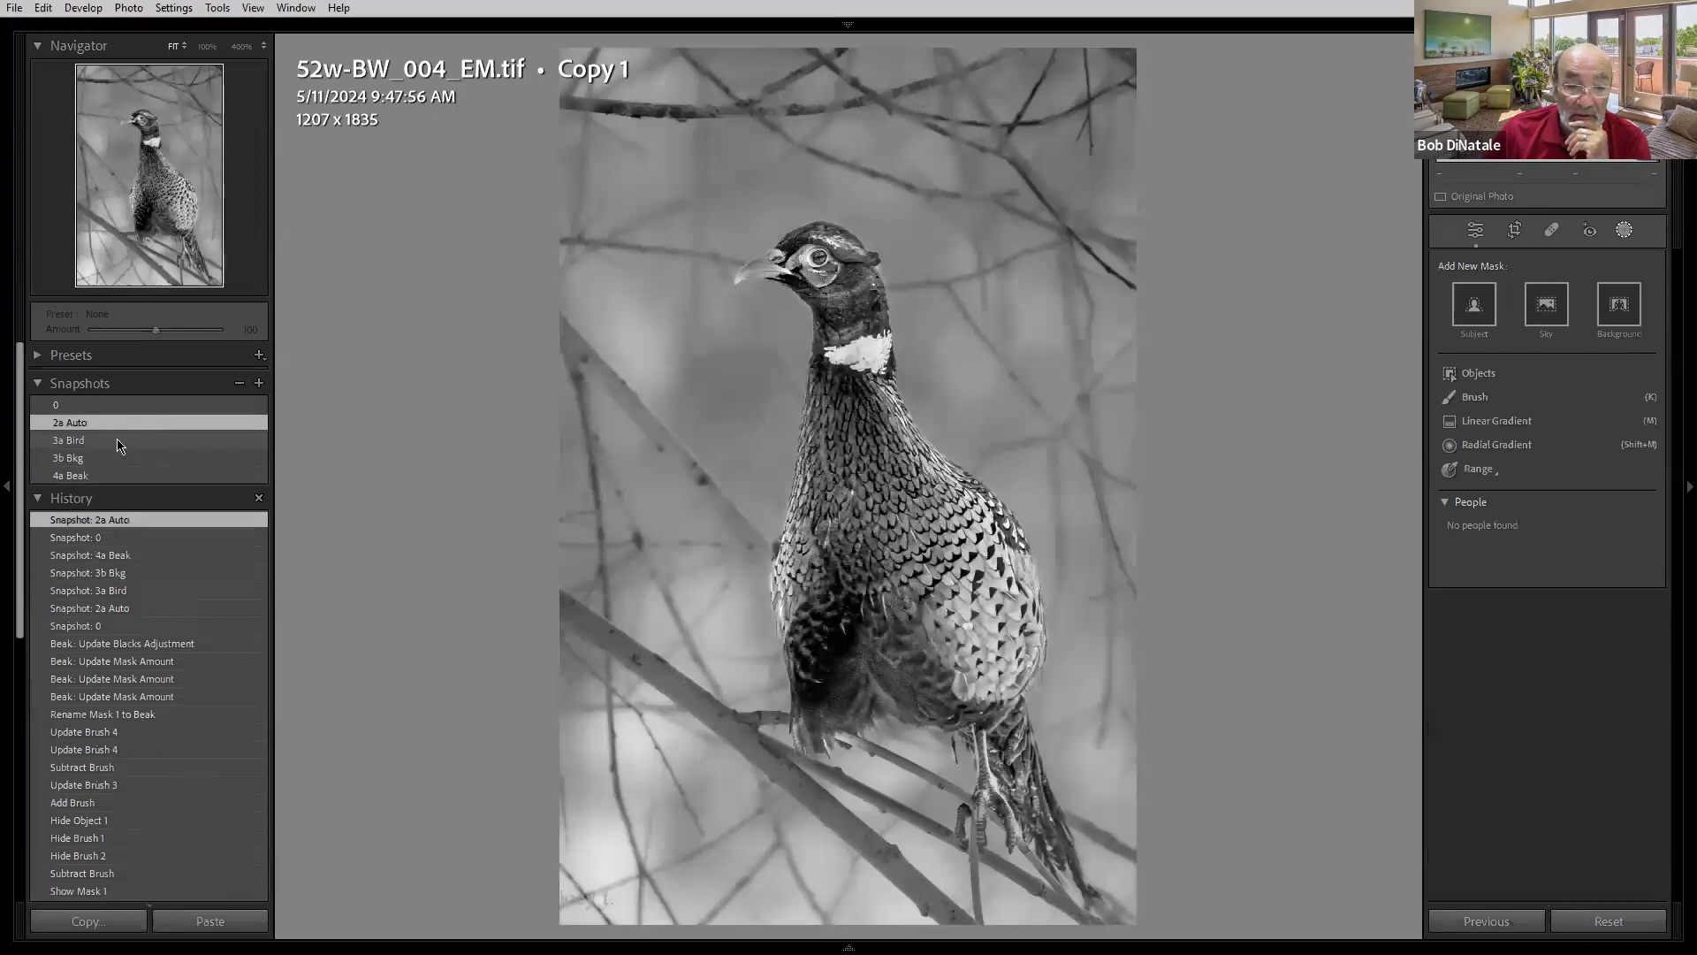
{"action": "left_click", "coordinate": [120, 440]}
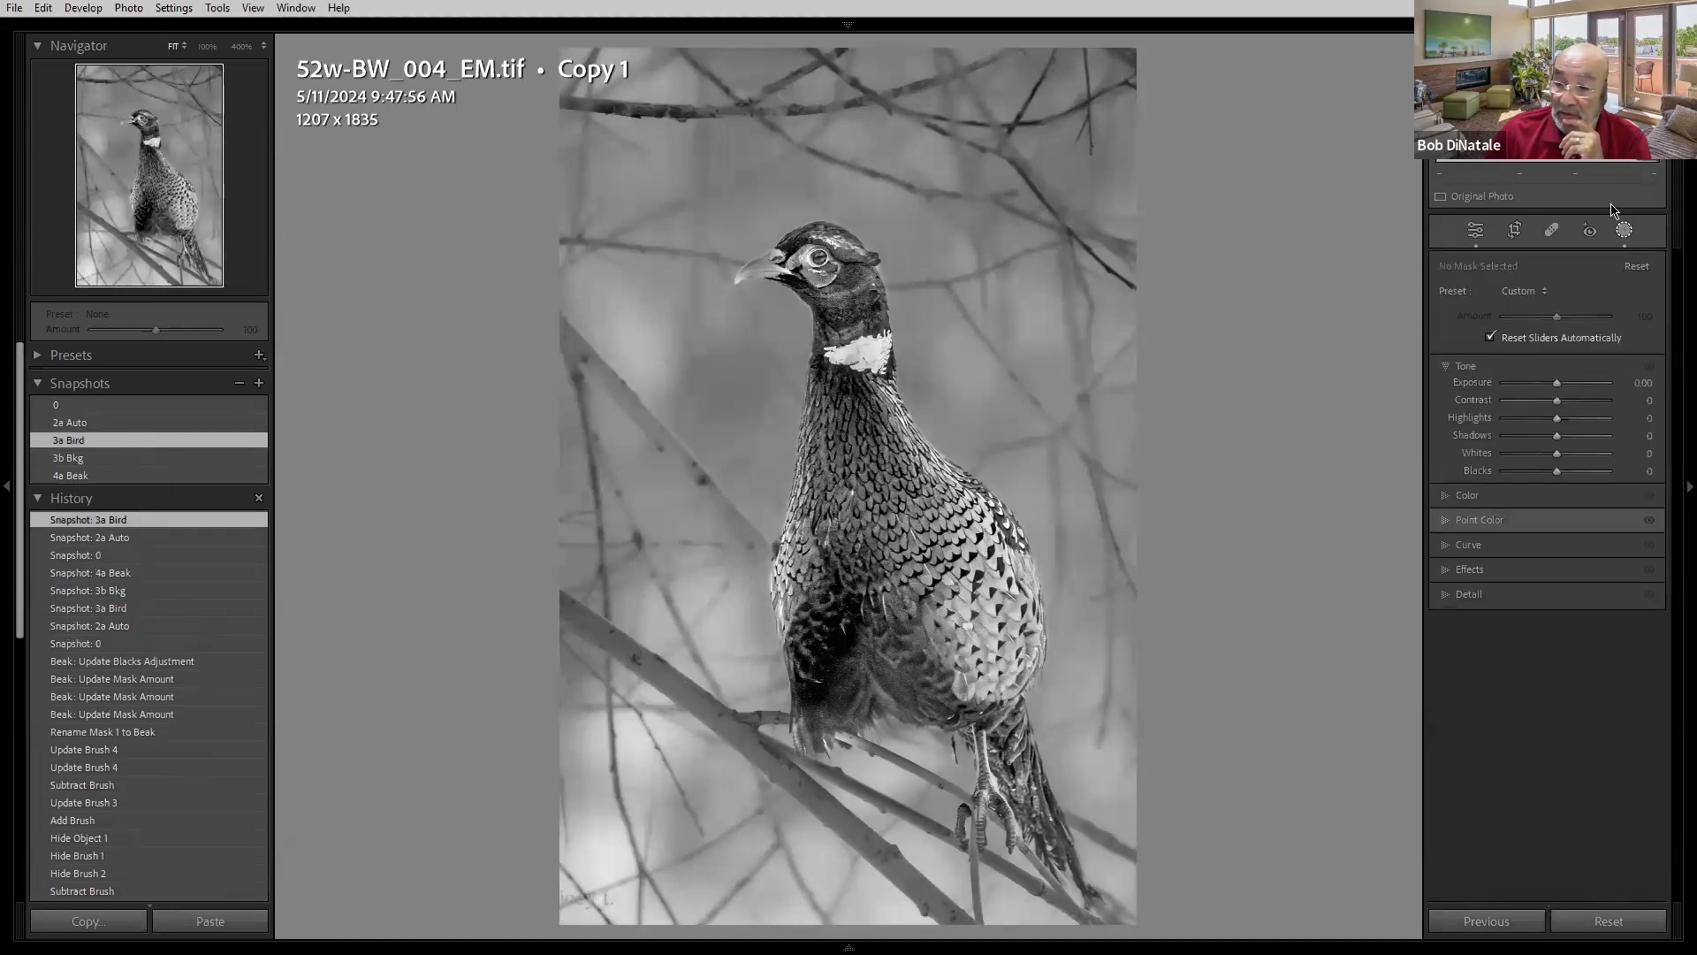
- Toggle the Bird mask's visibility on and off, then load the 3b Bkg snapshot
{"action": "left_click", "coordinate": [1652, 366]}
{"action": "left_click", "coordinate": [1652, 366]}
{"action": "left_click", "coordinate": [1652, 366]}
{"action": "left_click", "coordinate": [1652, 366]}
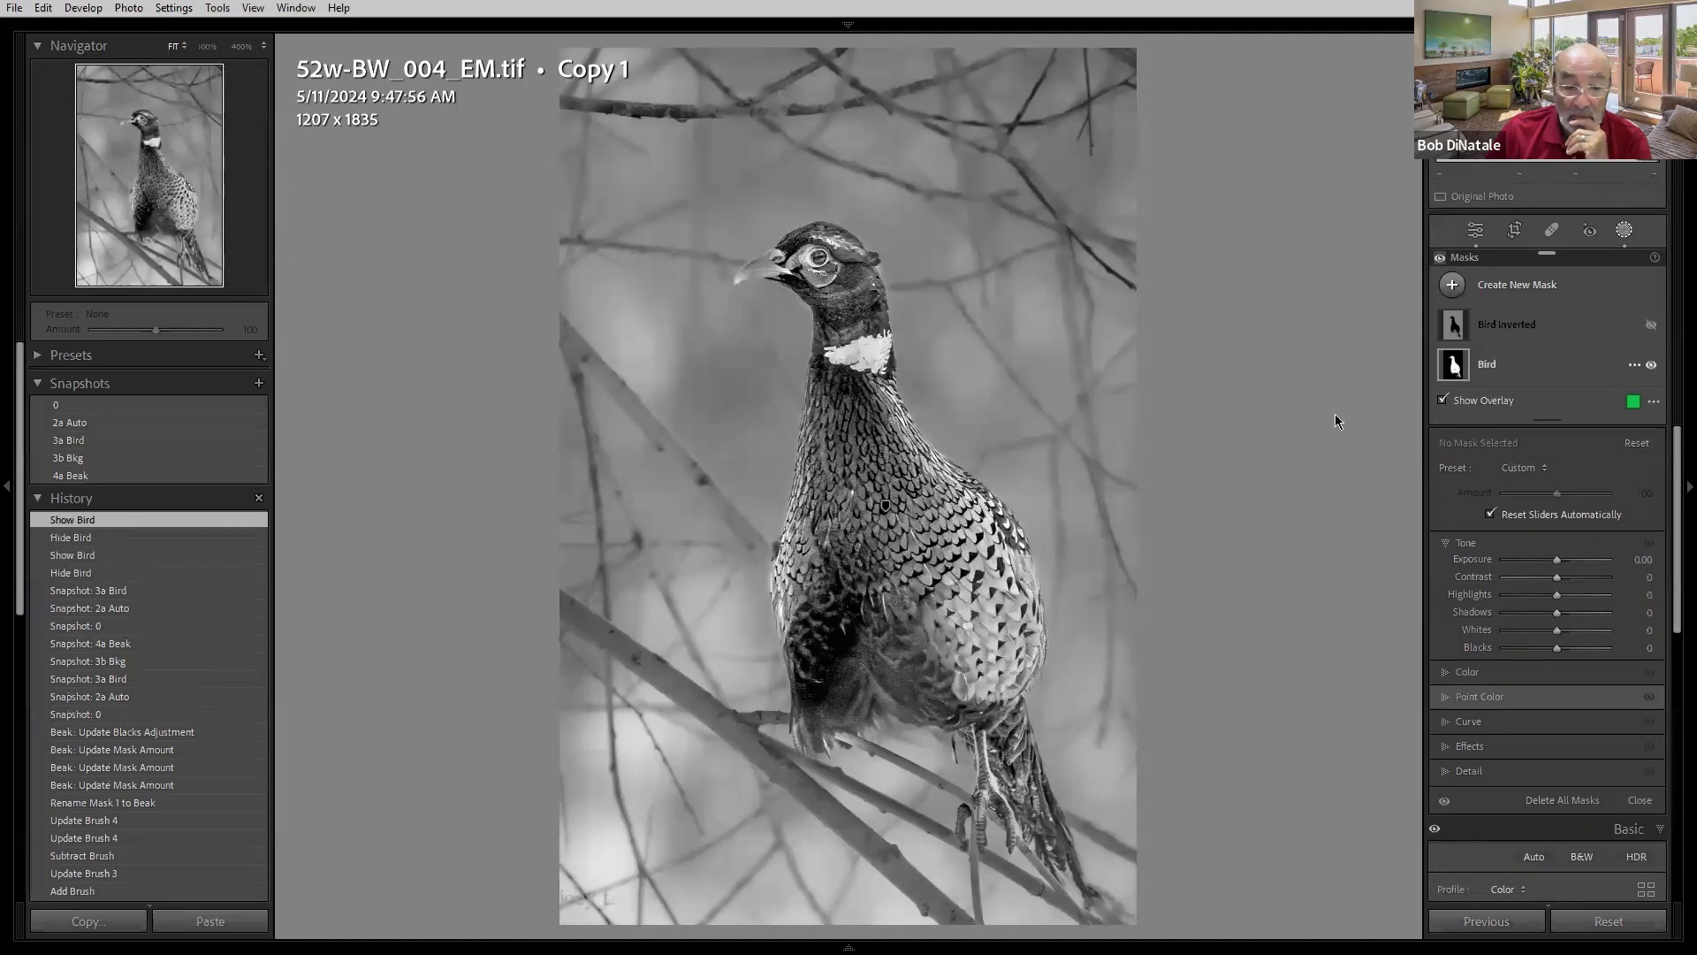
{"action": "left_click", "coordinate": [132, 462]}
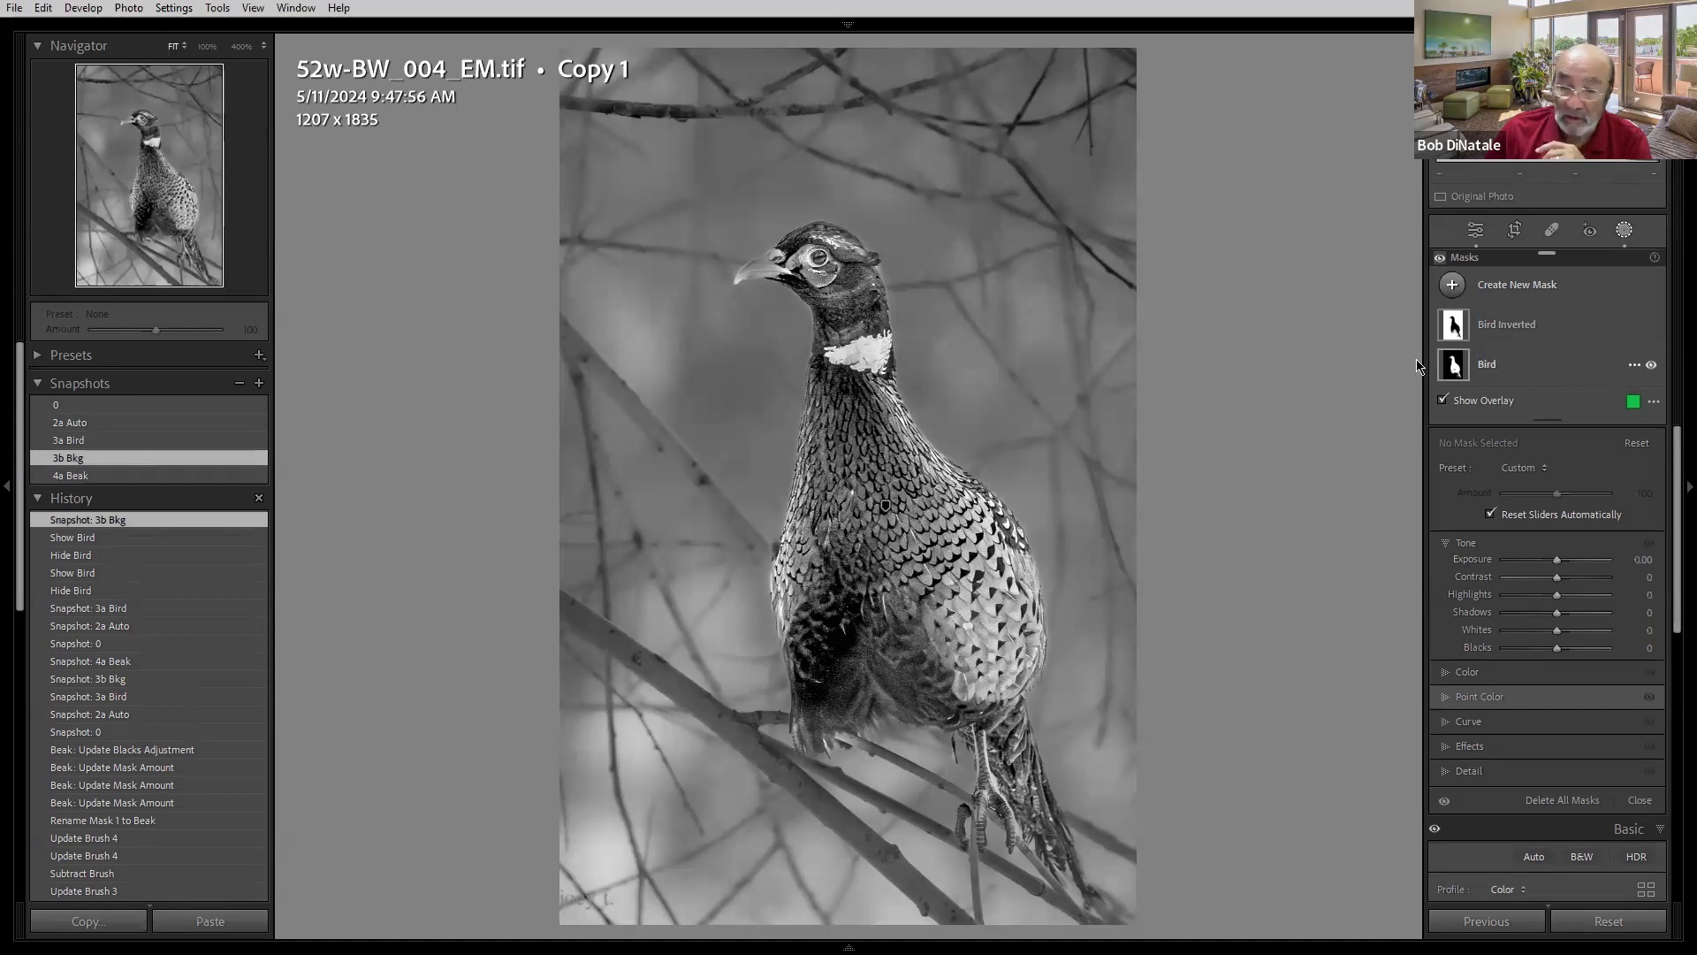
- From the 2a Auto snapshot, add a Select Subject mask and set its Exposure to -0.65 and Contrast to -59
{"action": "left_click", "coordinate": [62, 427]}
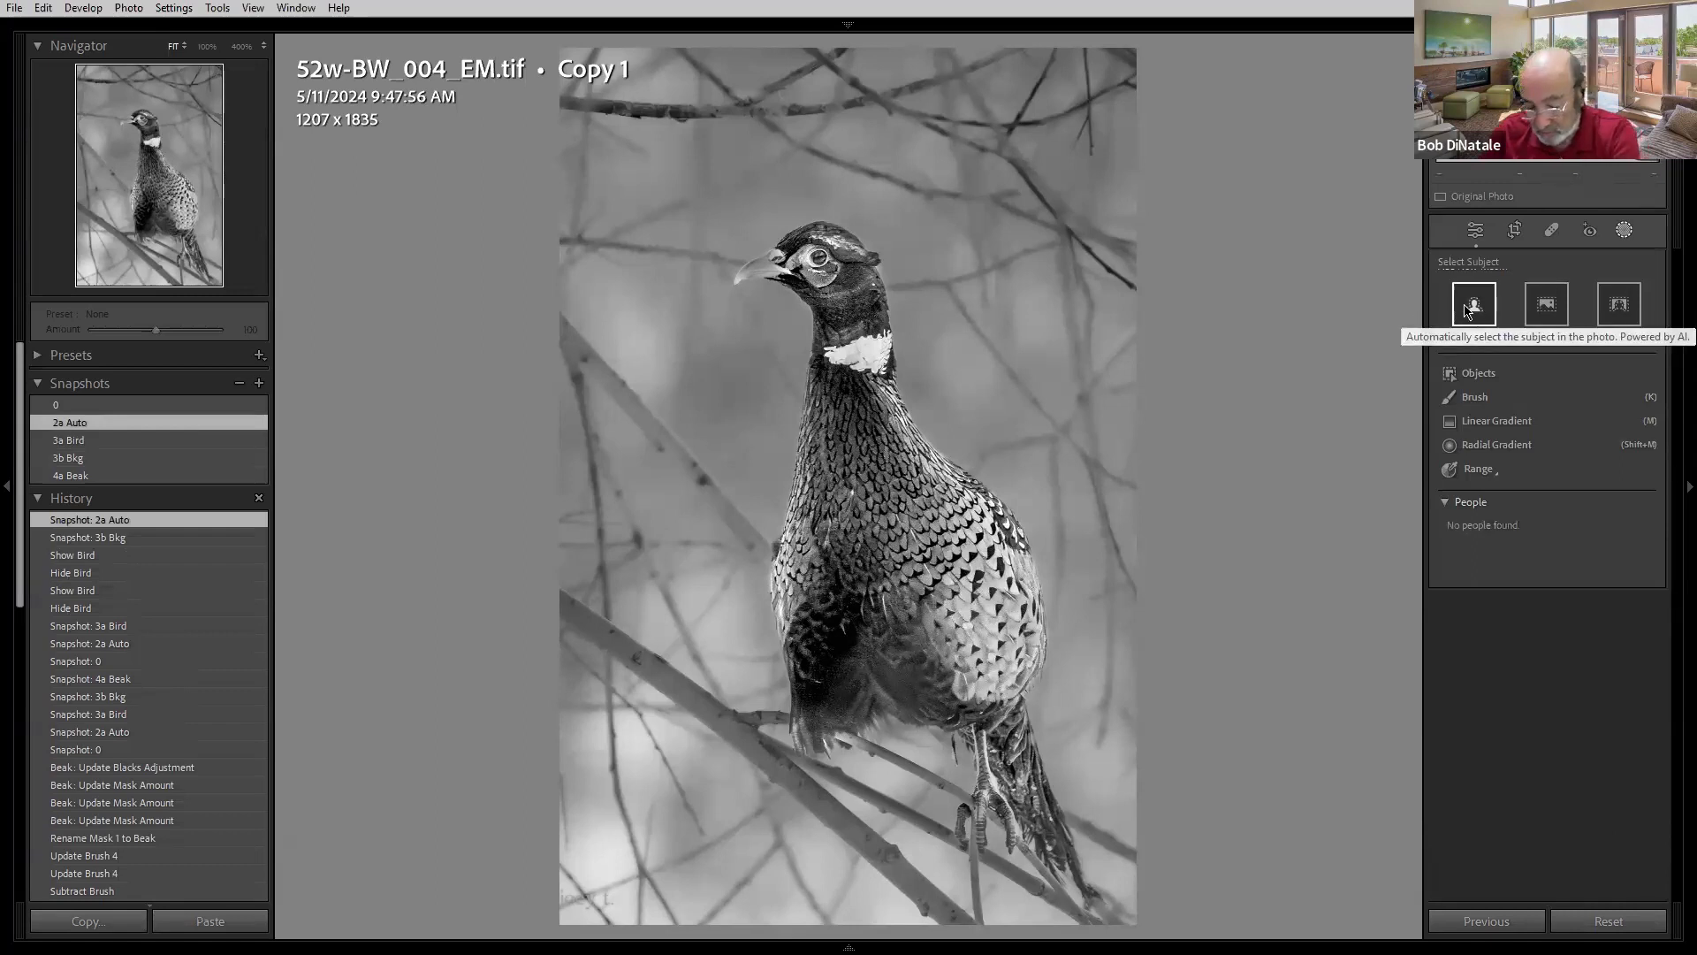
{"action": "left_click", "coordinate": [1469, 309]}
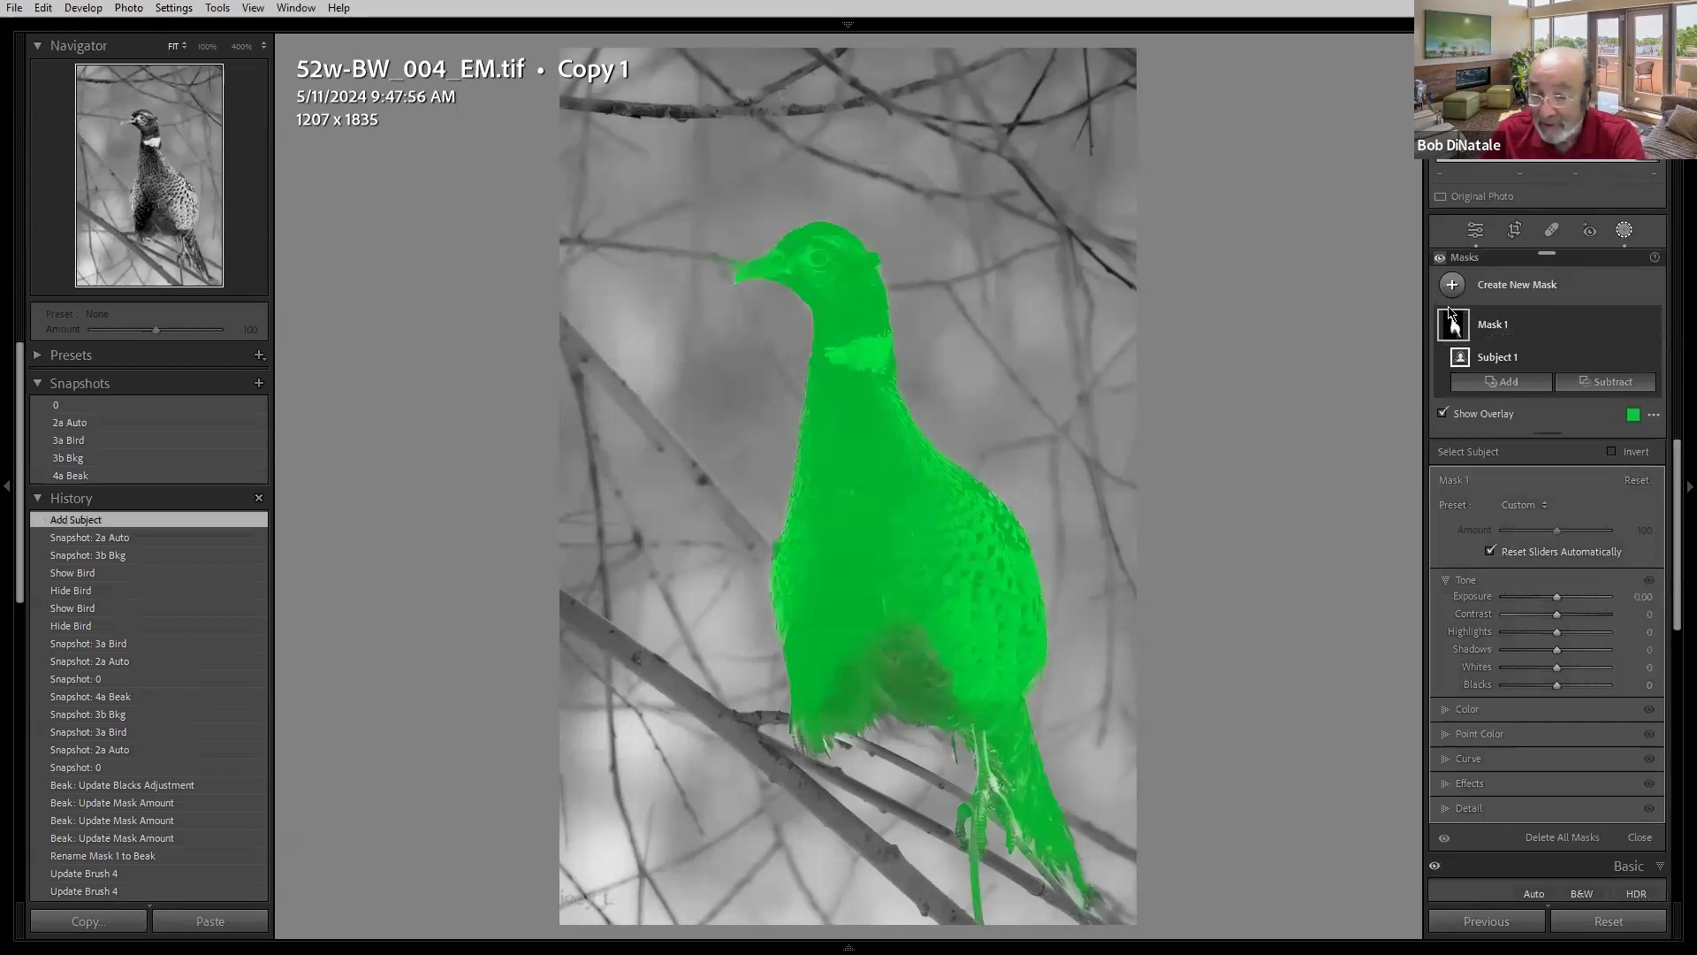
{"action": "left_click_drag", "start_coordinate": [1557, 597], "coordinate": [1525, 610]}
{"action": "left_click", "coordinate": [1547, 597]}
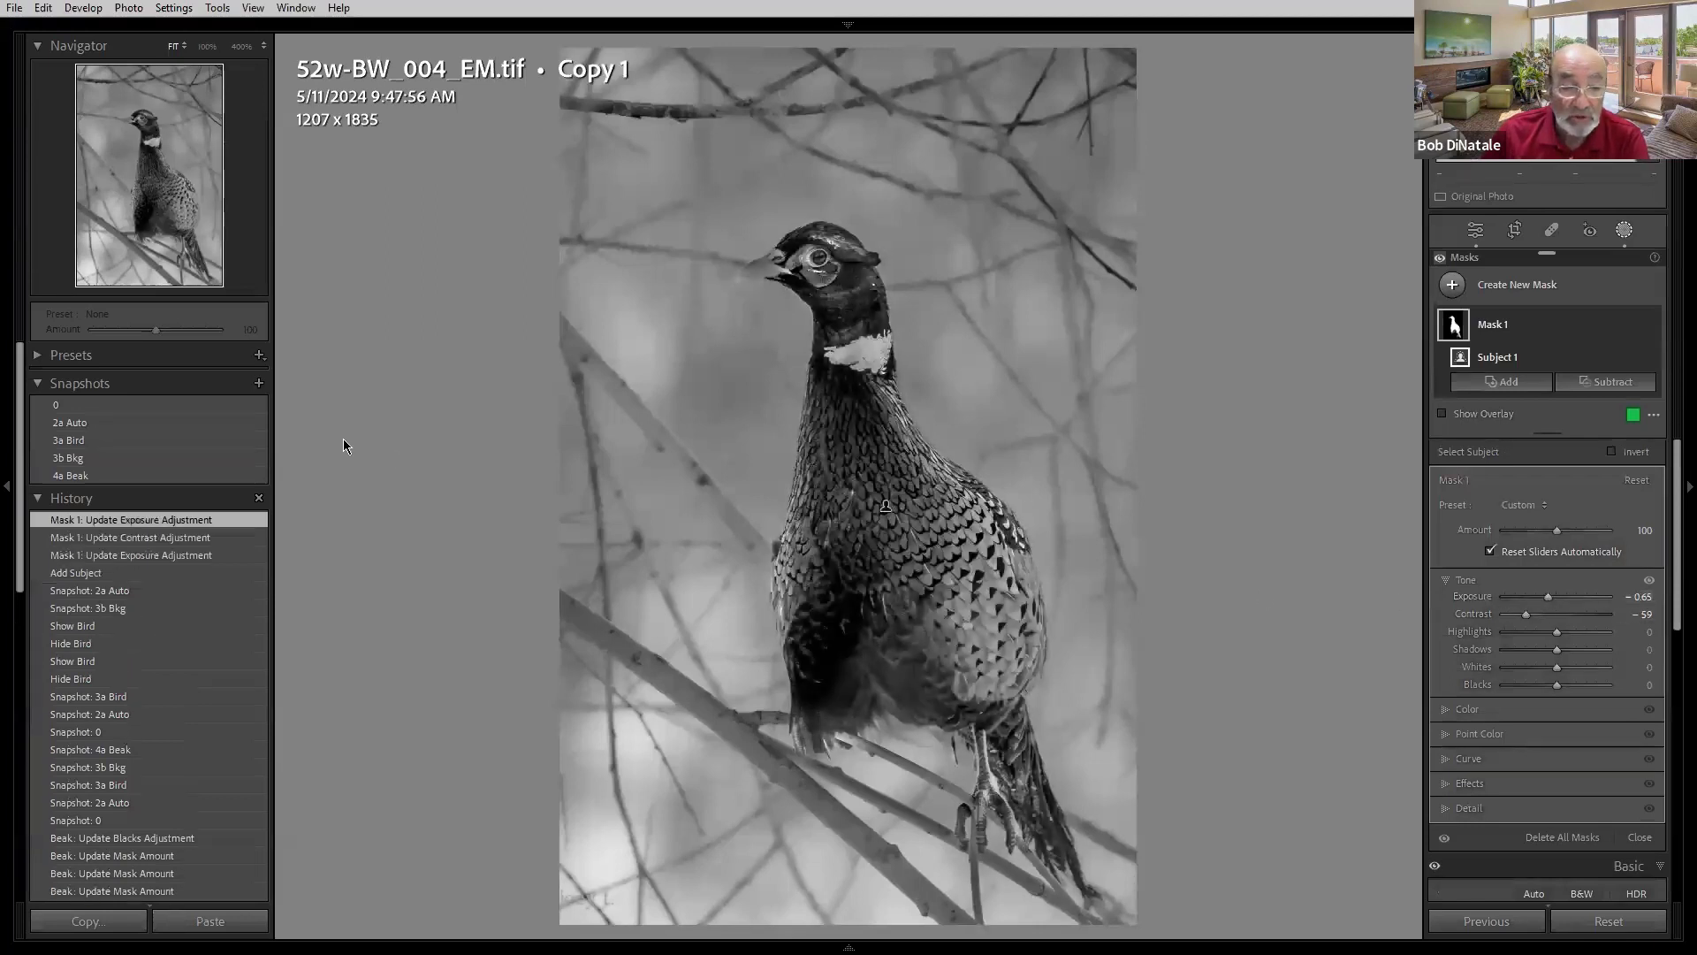
- Reload the 2a Auto and 3a Bird snapshots, toggle the Bird mask's visibility, and select the Bird mask
{"action": "left_click", "coordinate": [133, 423]}
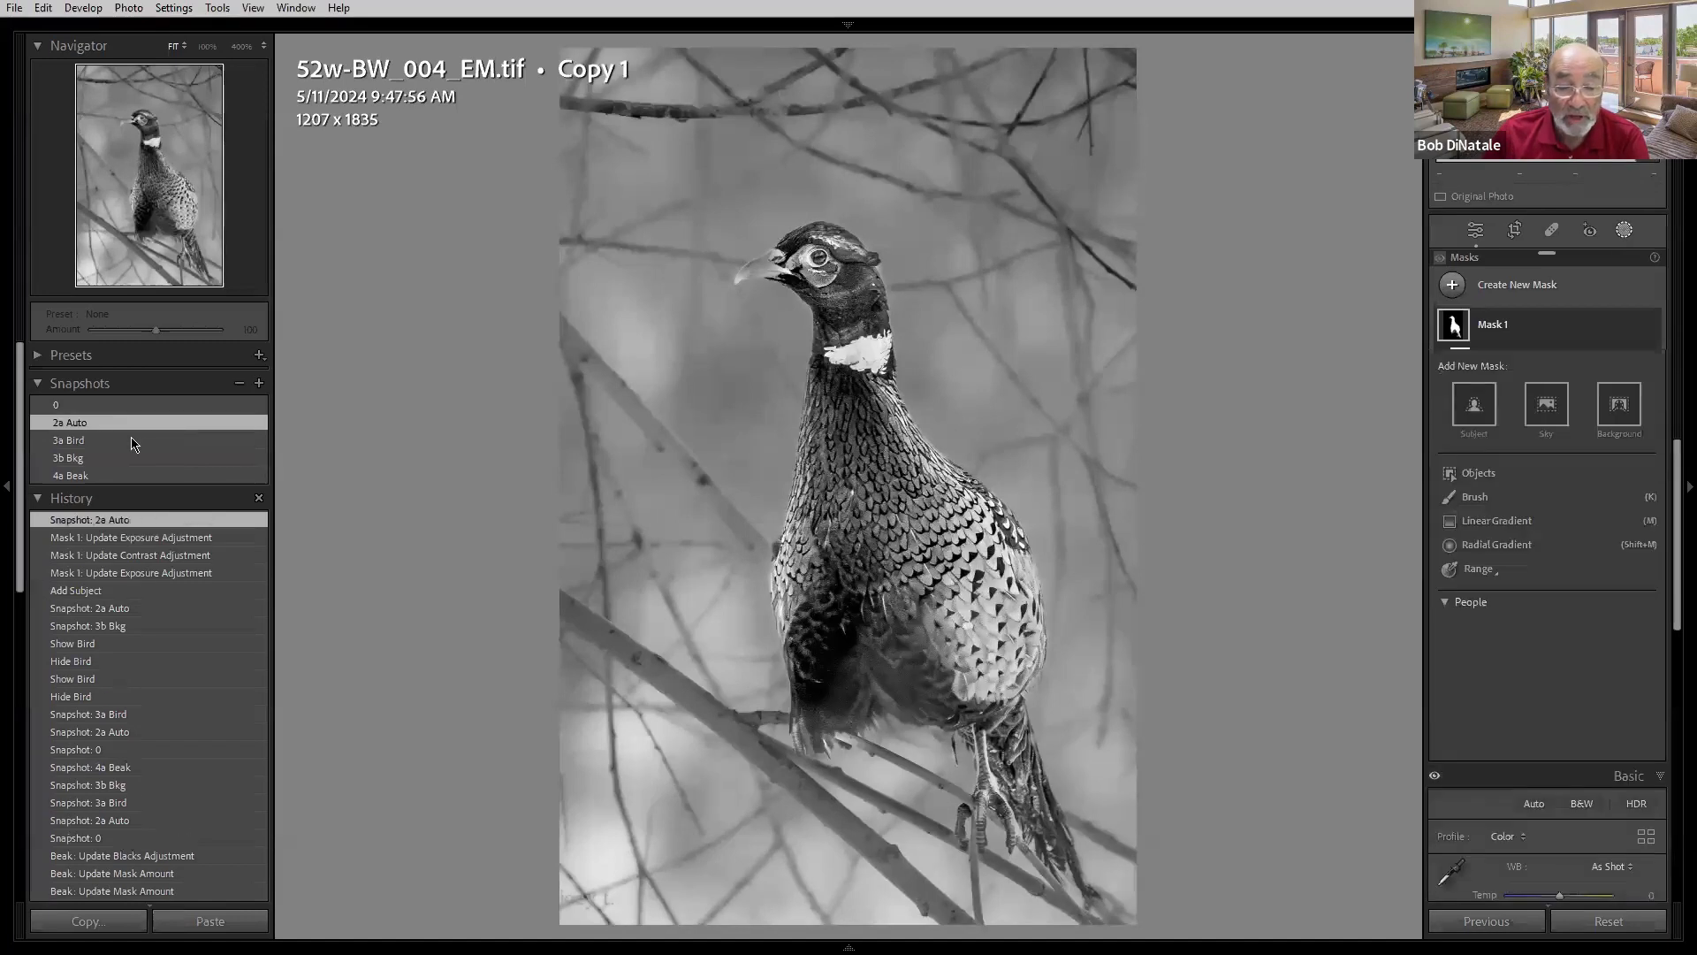
{"action": "left_click", "coordinate": [132, 441]}
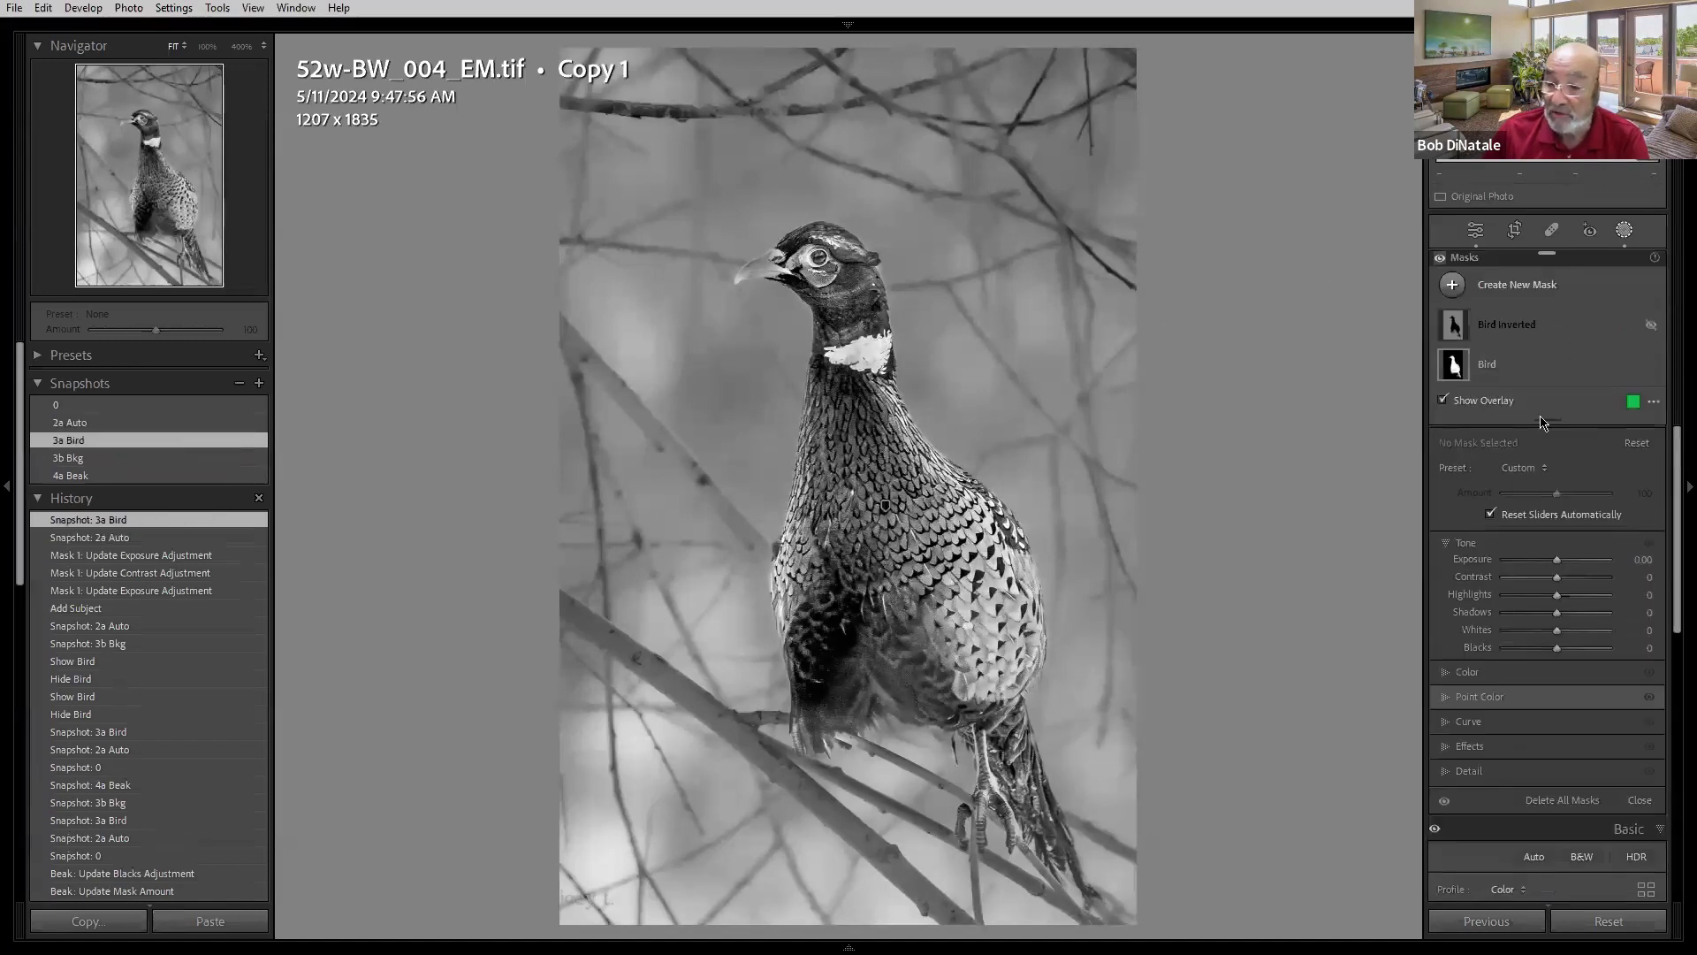
{"action": "left_click", "coordinate": [1651, 366]}
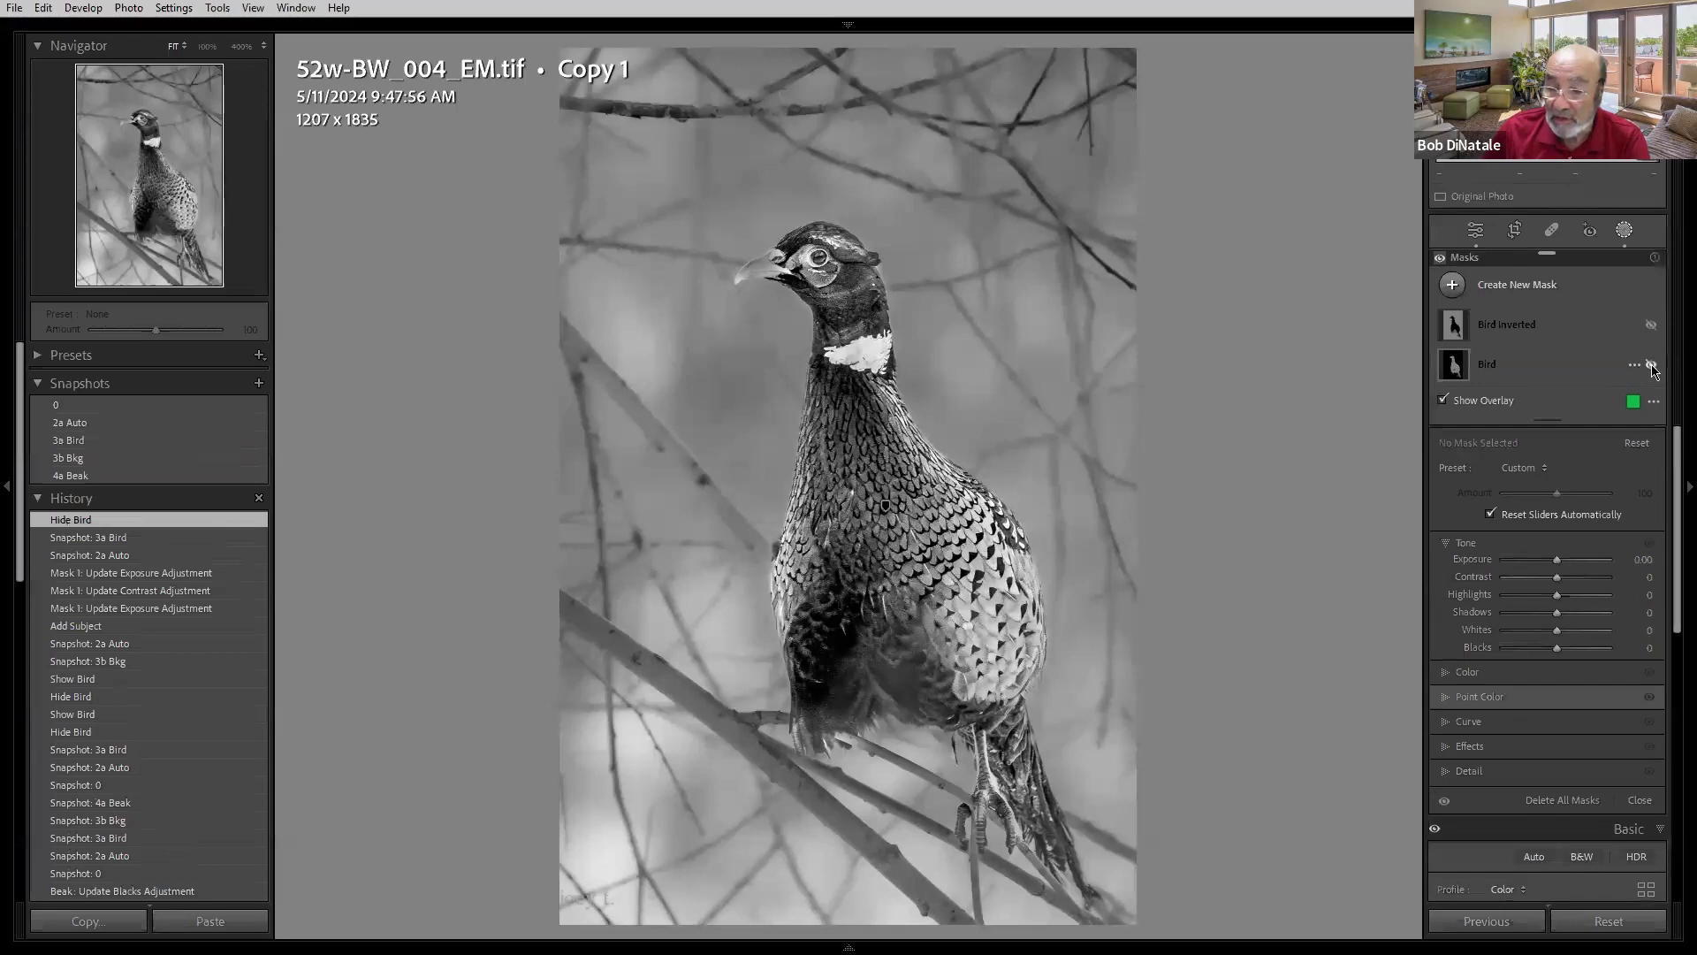
{"action": "left_click", "coordinate": [1651, 366]}
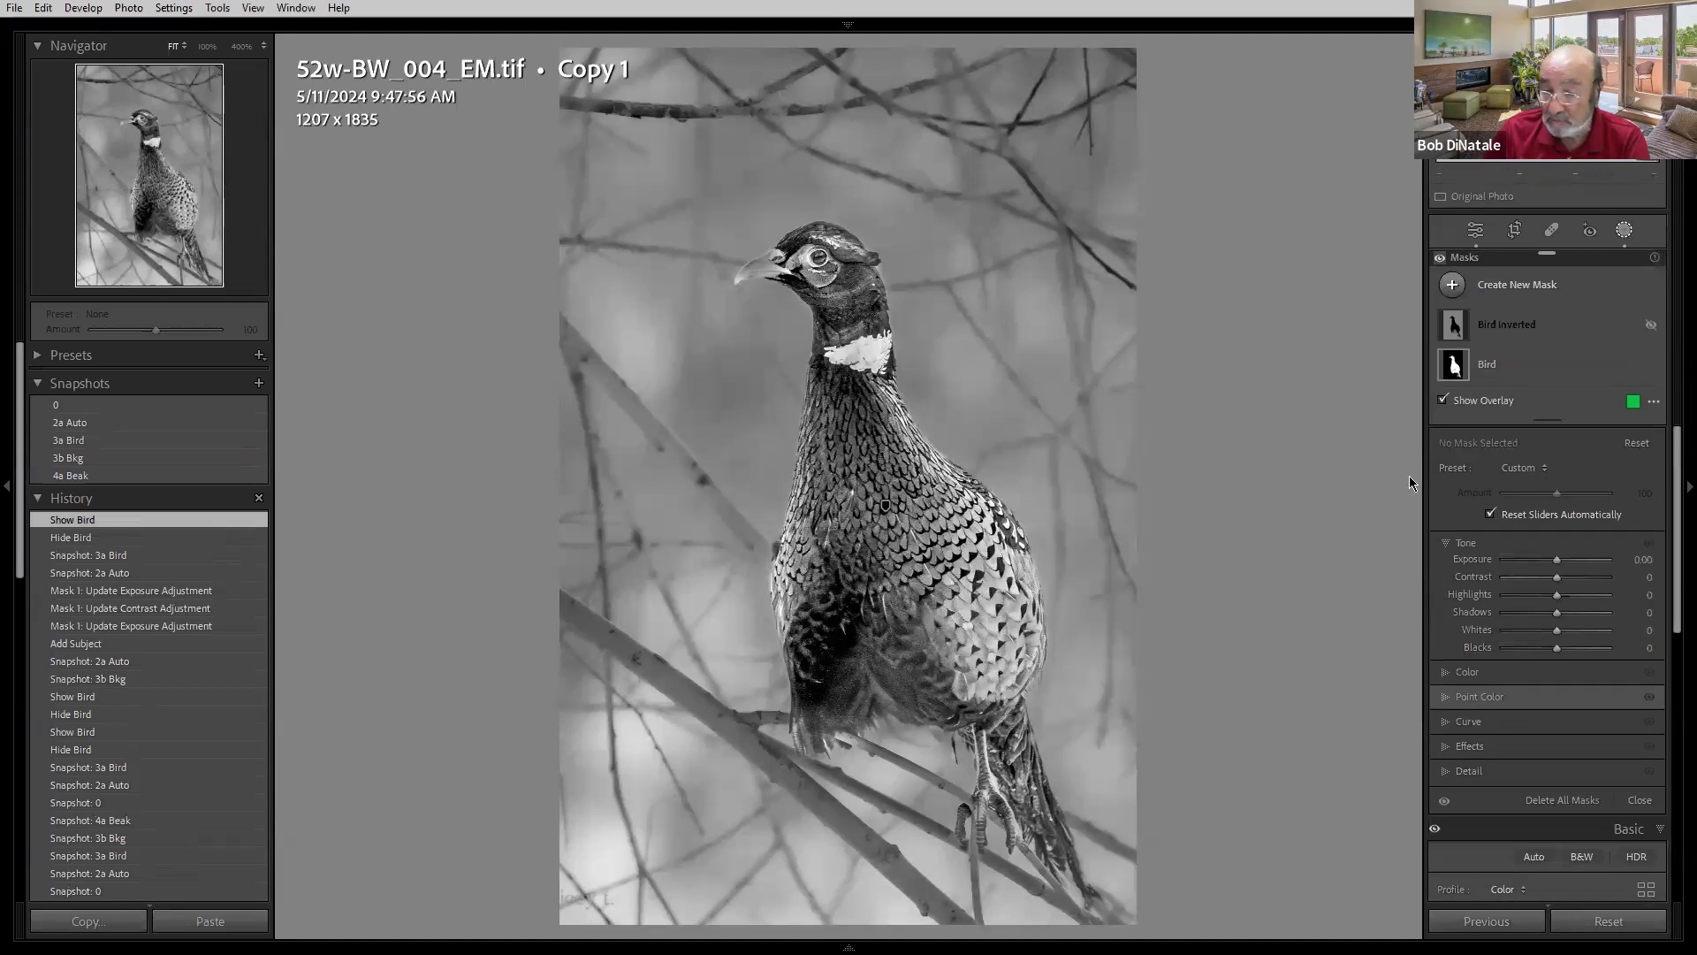
{"action": "left_click", "coordinate": [1651, 366]}
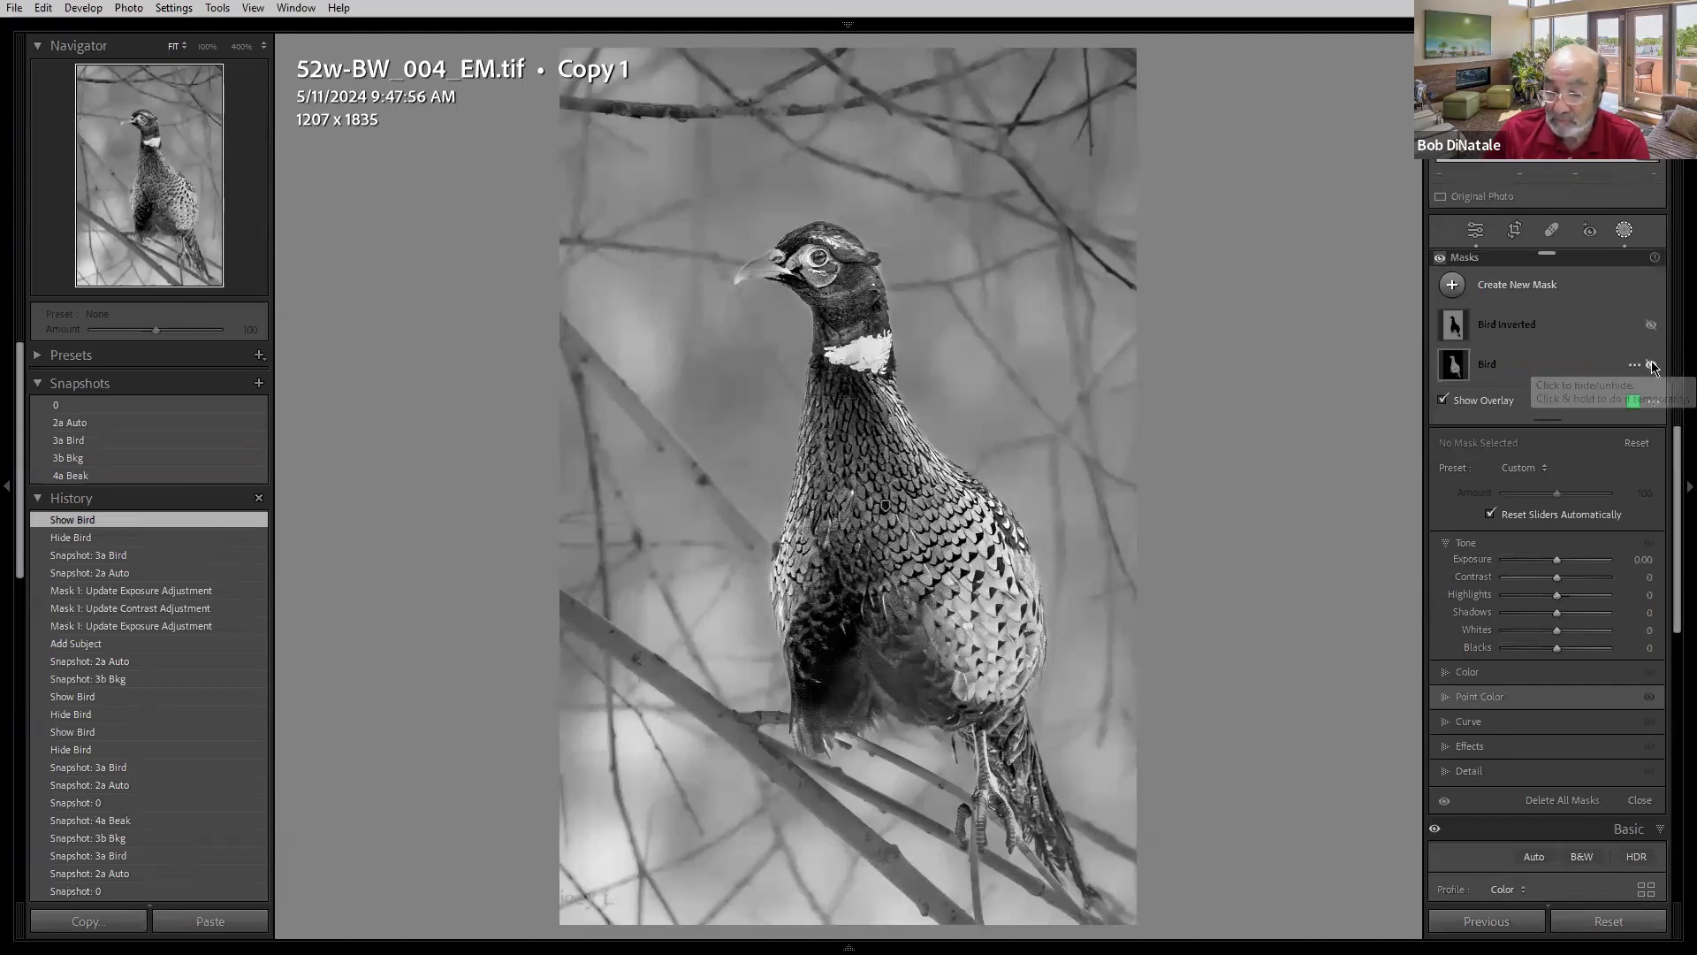
{"action": "left_click", "coordinate": [1651, 366]}
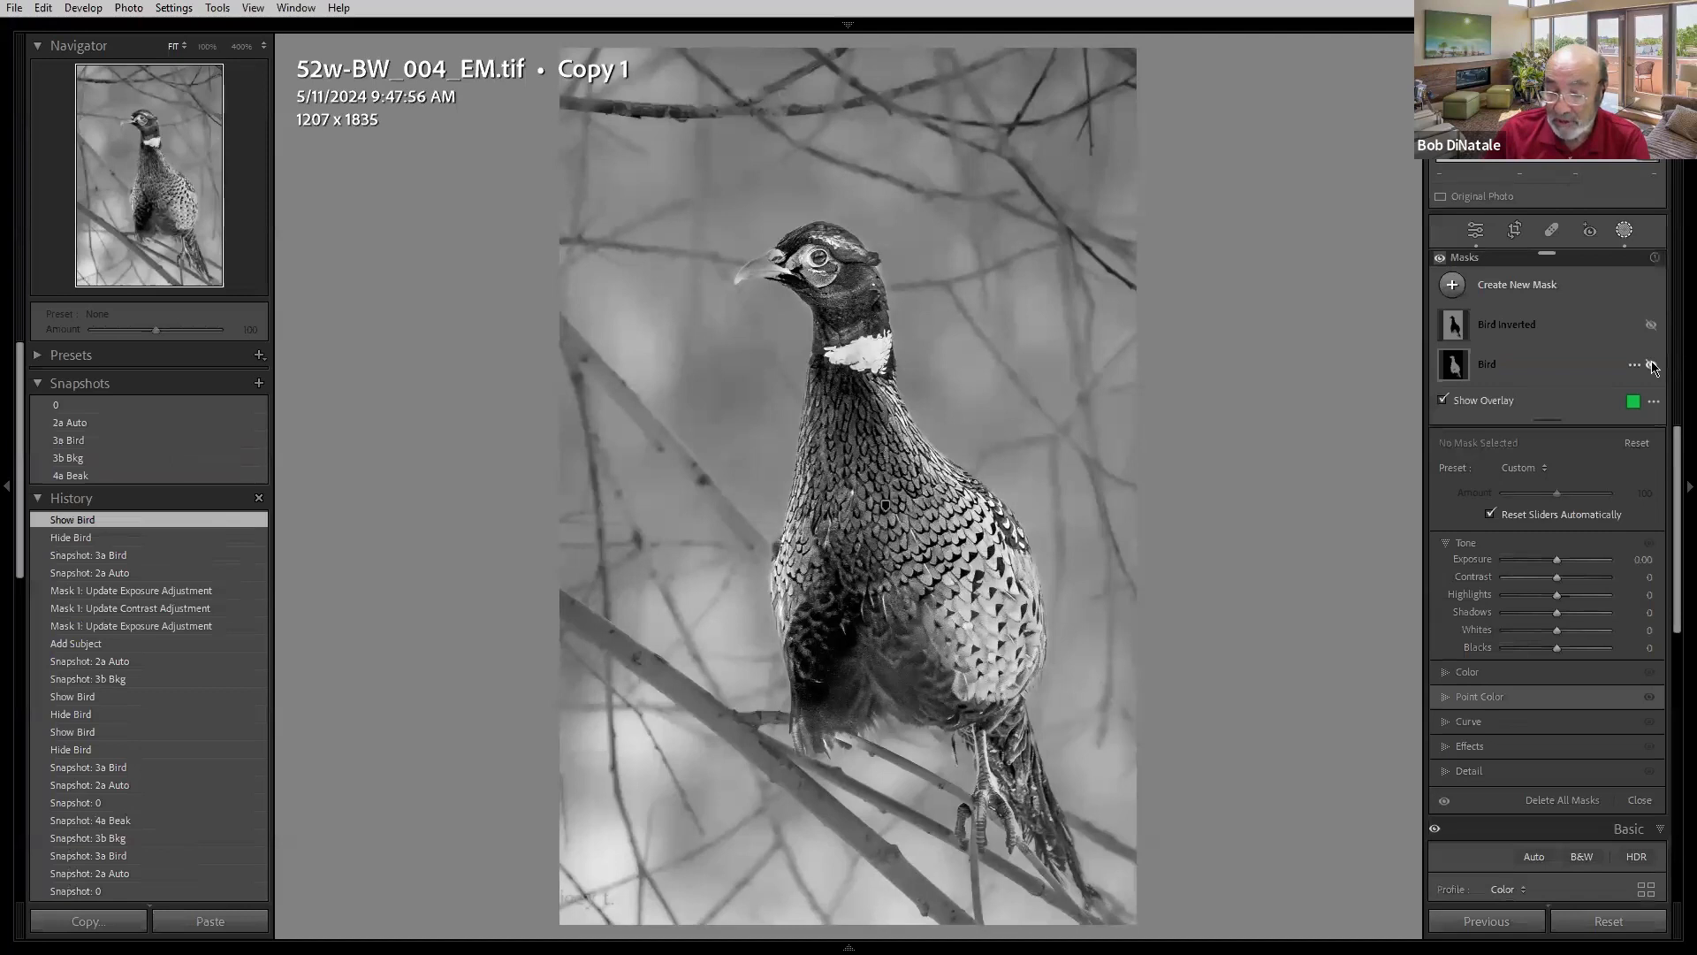
{"action": "left_click", "coordinate": [1531, 369]}
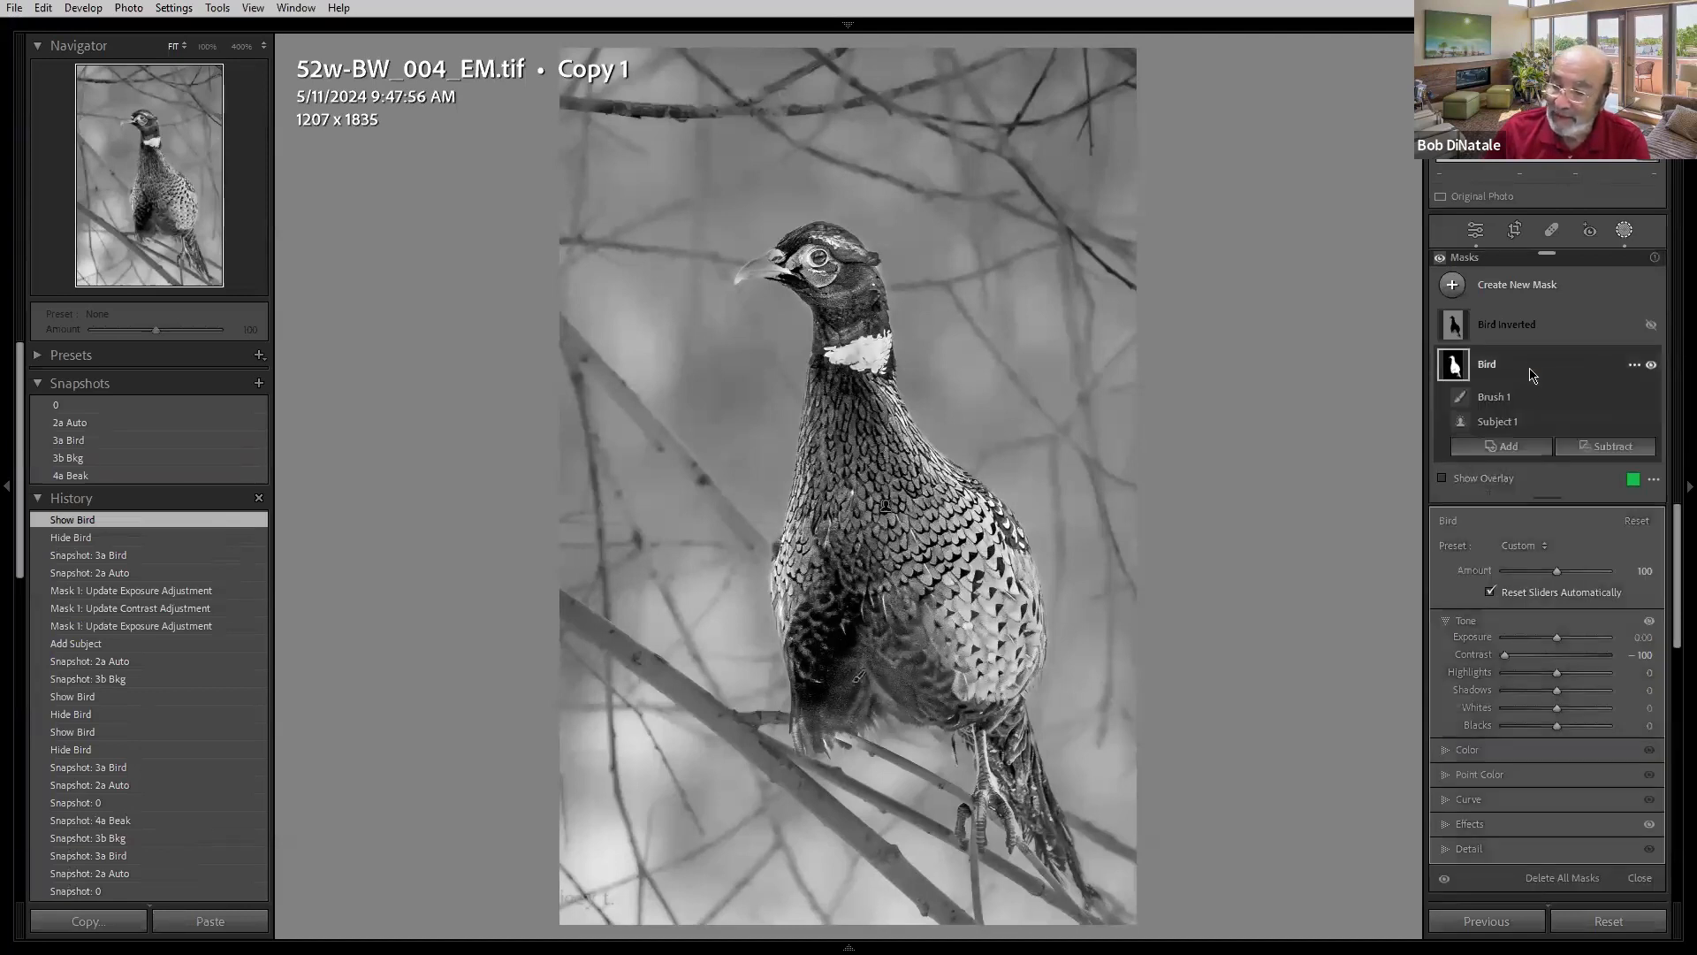
- Subtract a brush stroke over the pheasant's feet from the Bird mask and toggle the new brush's visibility
{"action": "left_click", "coordinate": [1586, 446]}
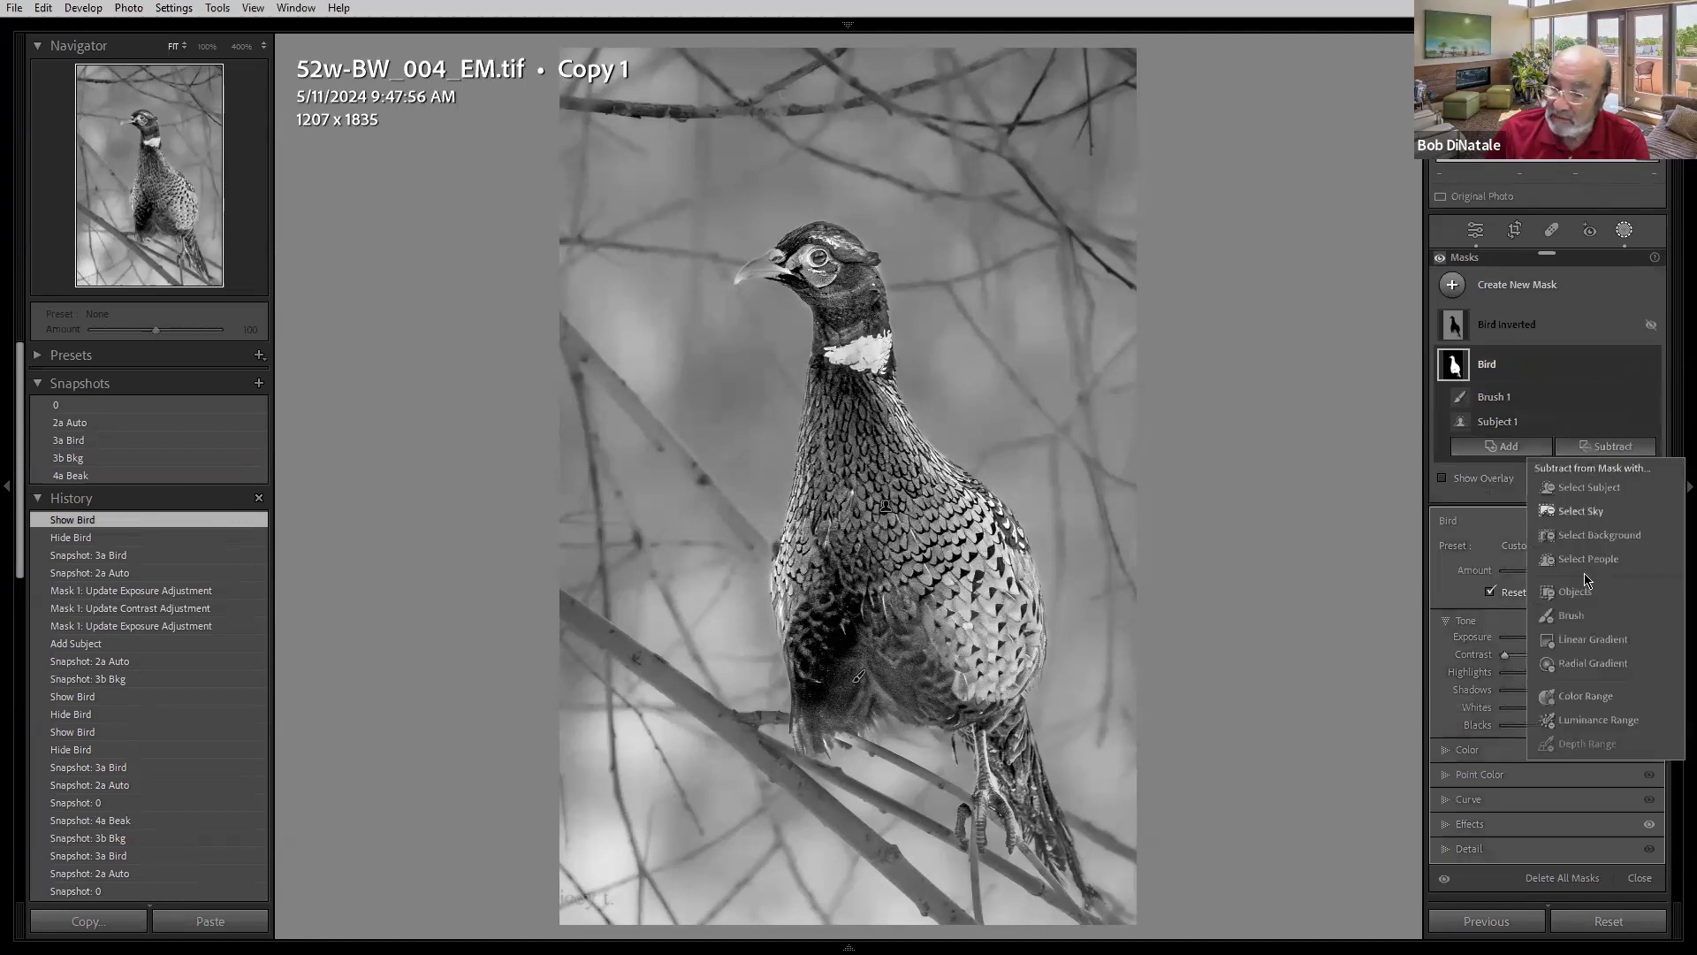
{"action": "left_click", "coordinate": [1553, 617]}
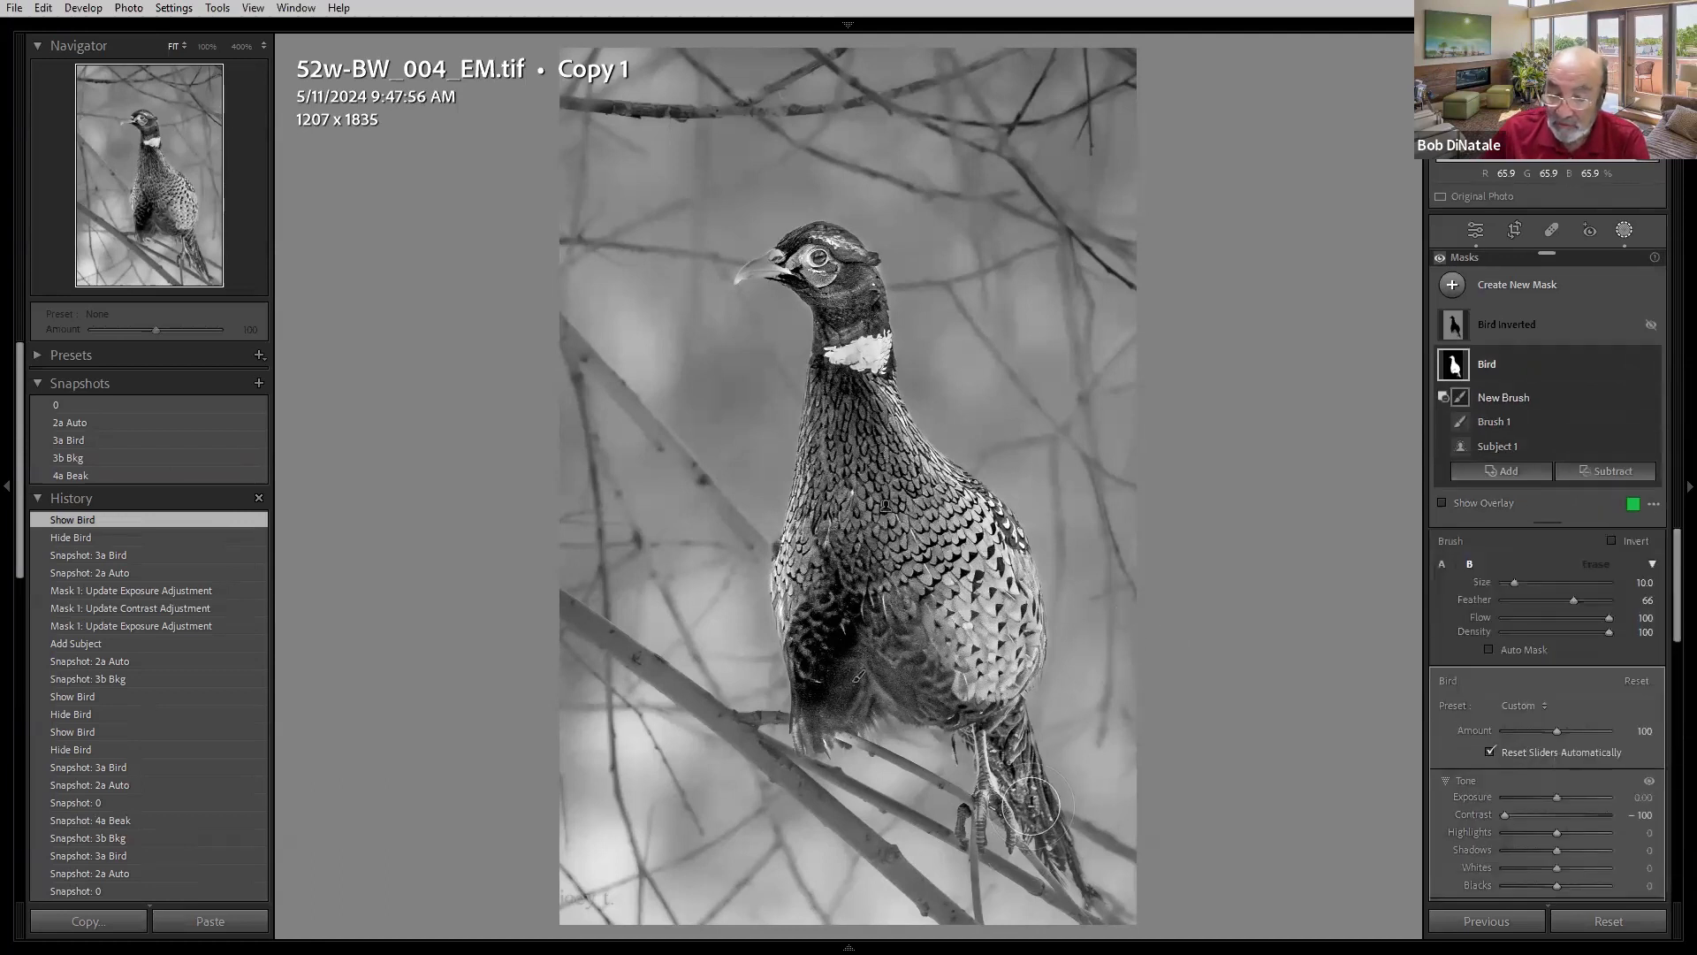
{"action": "mouse_move", "coordinate": [1024, 771]}
{"action": "left_mouse_down"}
{"action": "mouse_move", "coordinate": [1069, 863]}
{"action": "mouse_move", "coordinate": [1007, 745]}
{"action": "mouse_move", "coordinate": [1076, 878]}
{"action": "mouse_move", "coordinate": [1016, 750]}
{"action": "mouse_move", "coordinate": [1061, 883]}
{"action": "left_mouse_up"}
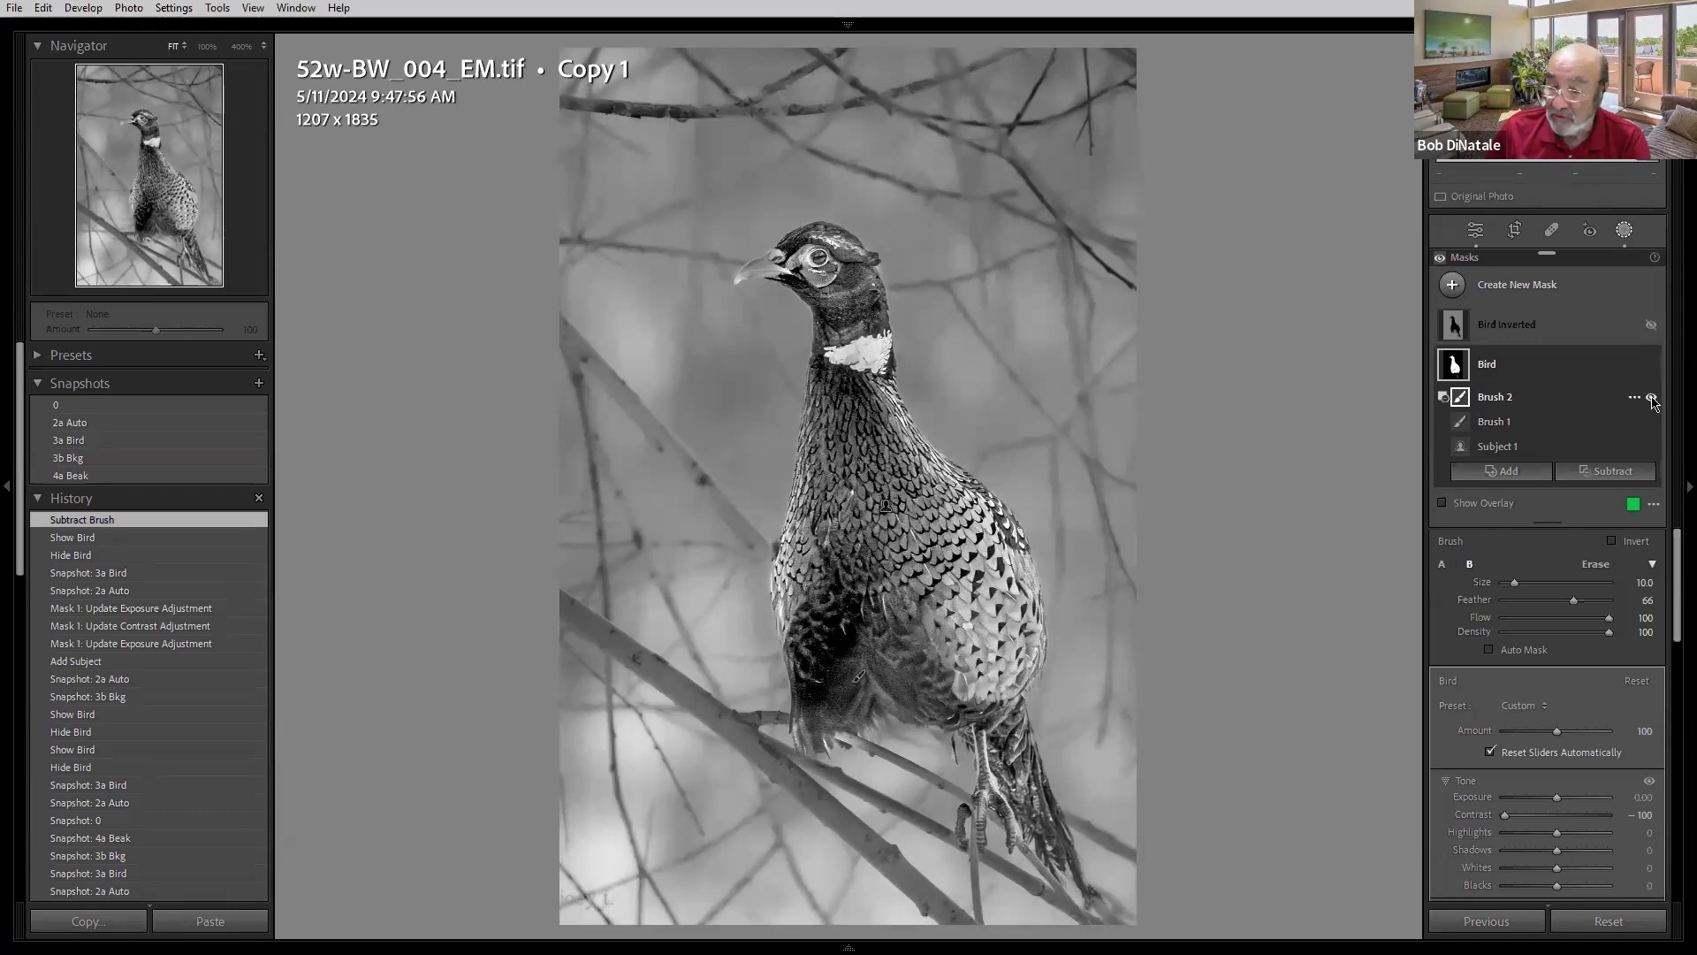
{"action": "left_click", "coordinate": [1653, 400]}
{"action": "left_click", "coordinate": [1652, 400]}
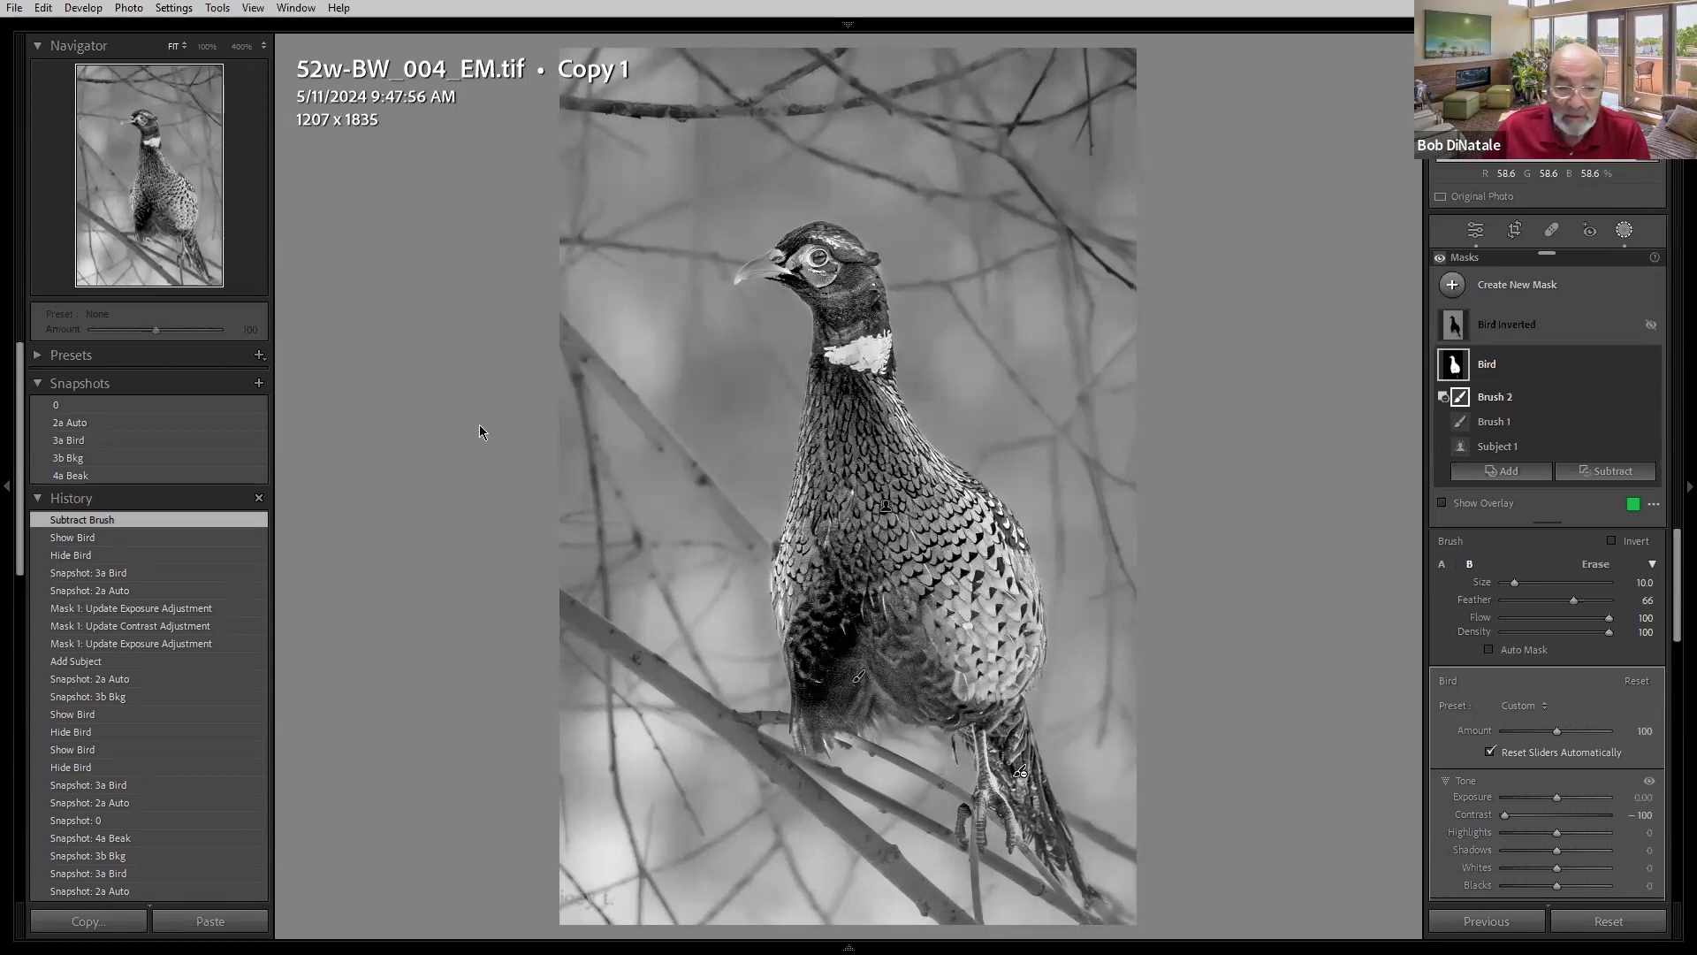
- Load the 3a Bird snapshot and then the 3b Bkg snapshot
{"action": "left_click", "coordinate": [110, 445]}
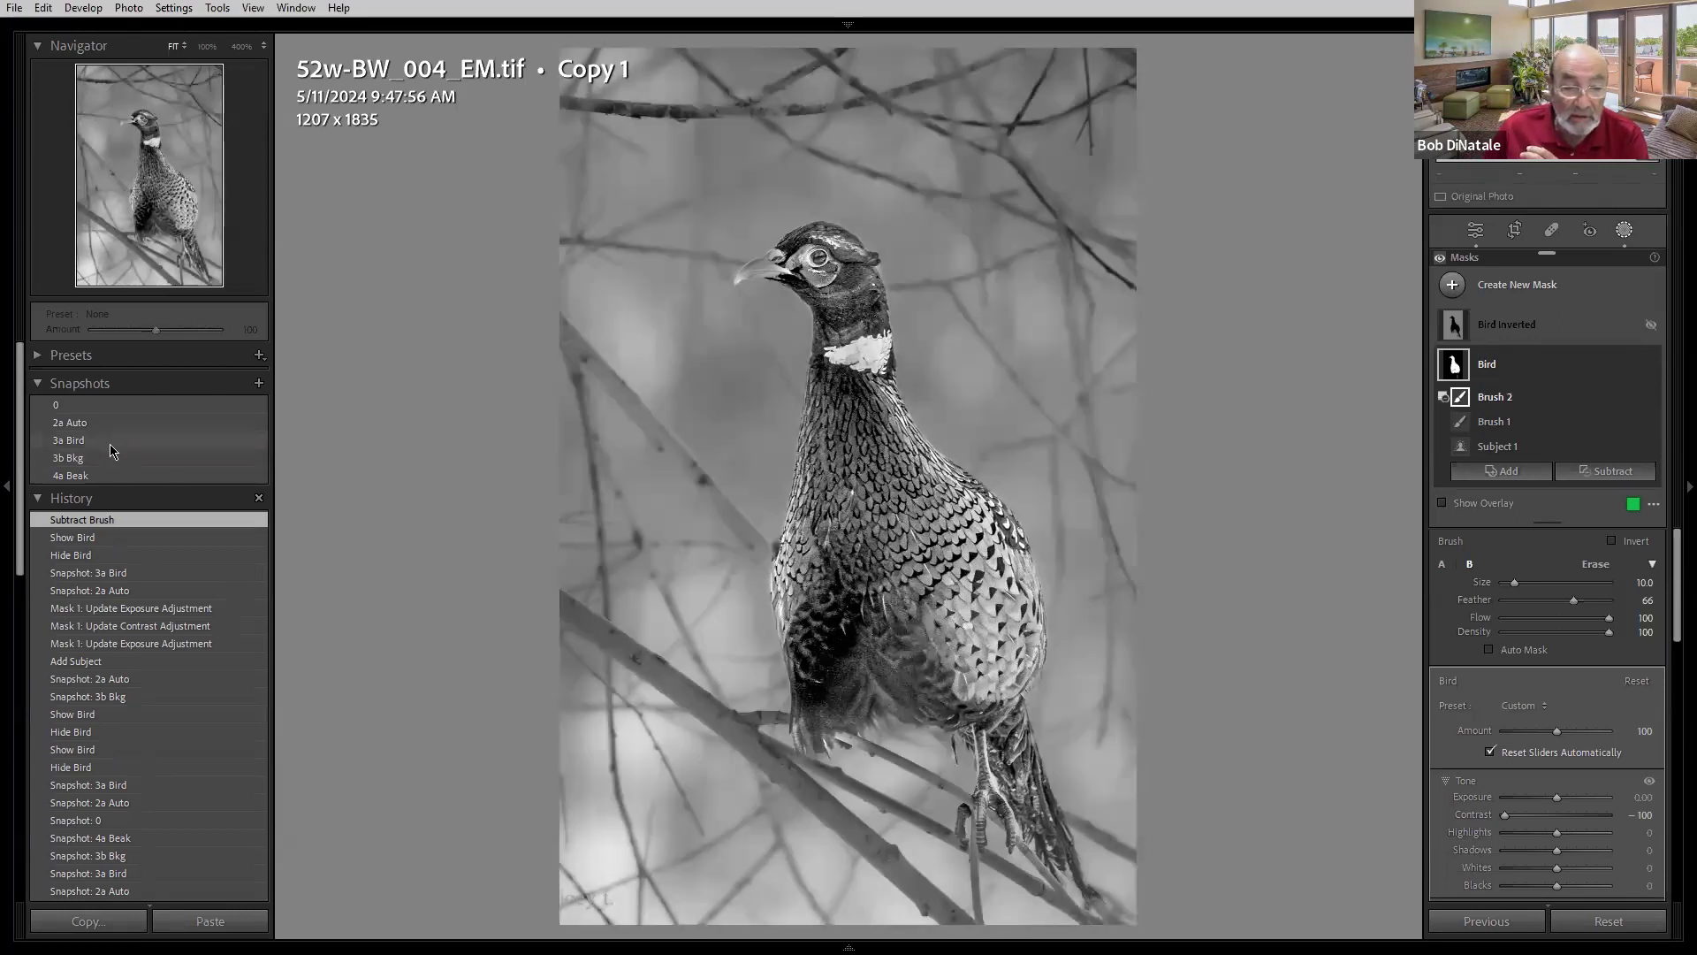
{"action": "left_click", "coordinate": [111, 441]}
{"action": "left_click", "coordinate": [107, 458]}
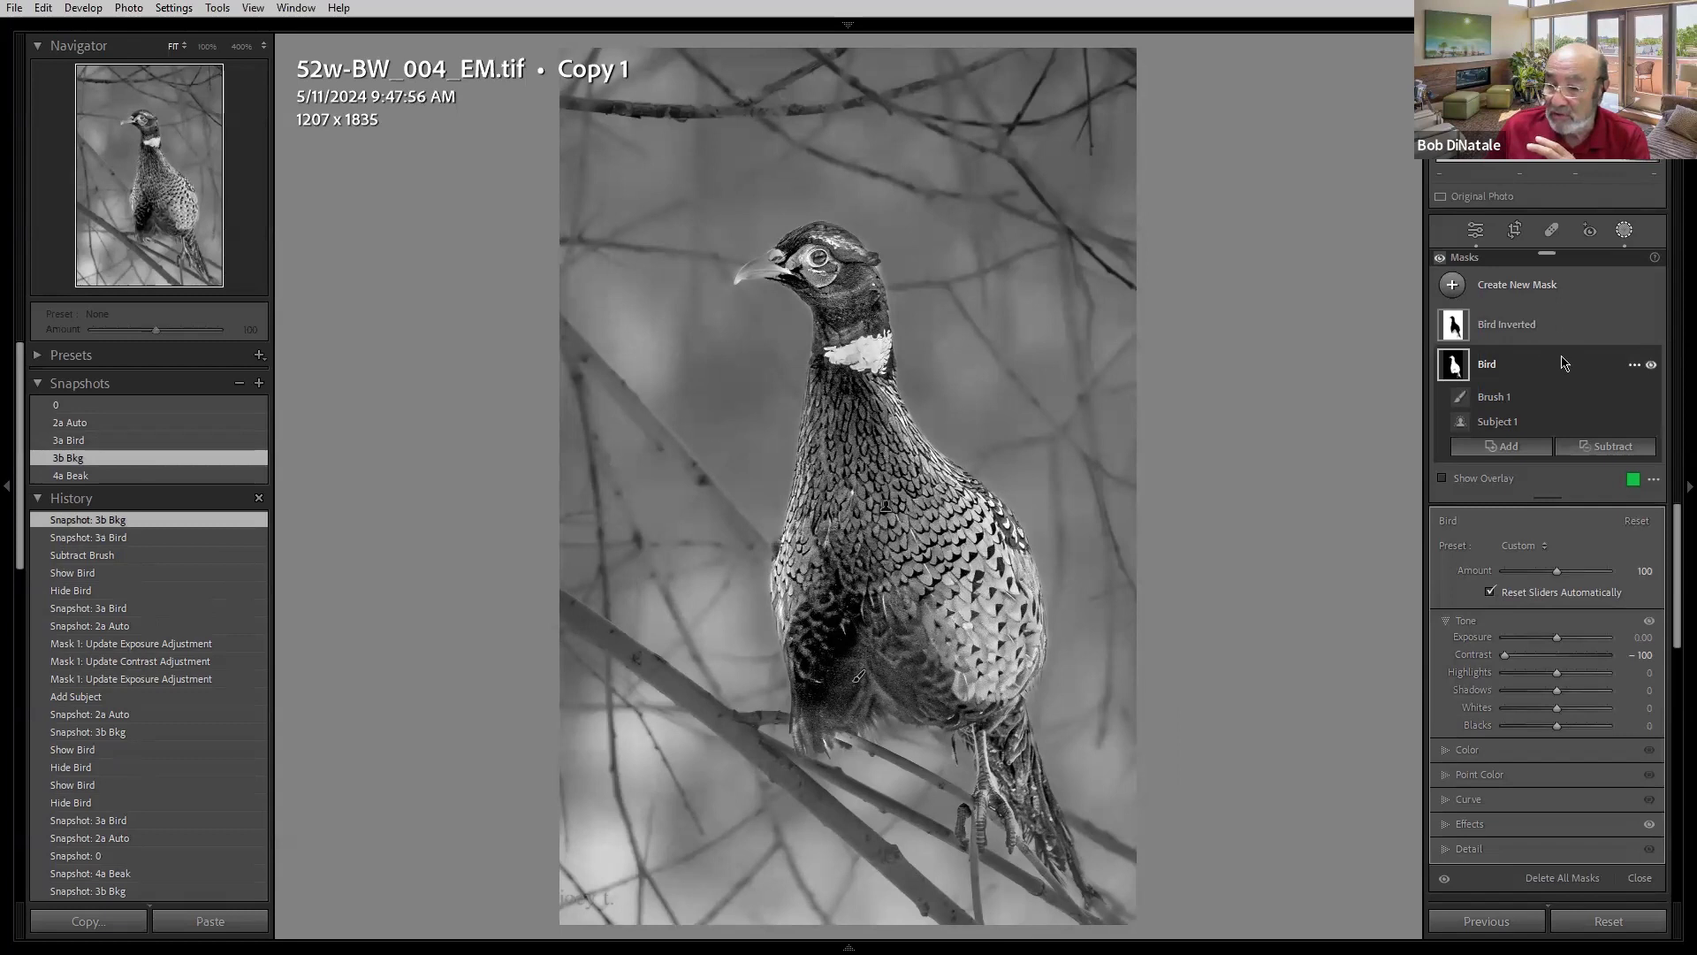
- Duplicate and invert the Bird mask, then toggle the Bird Inverted mask's visibility
{"action": "left_click", "coordinate": [1634, 364]}
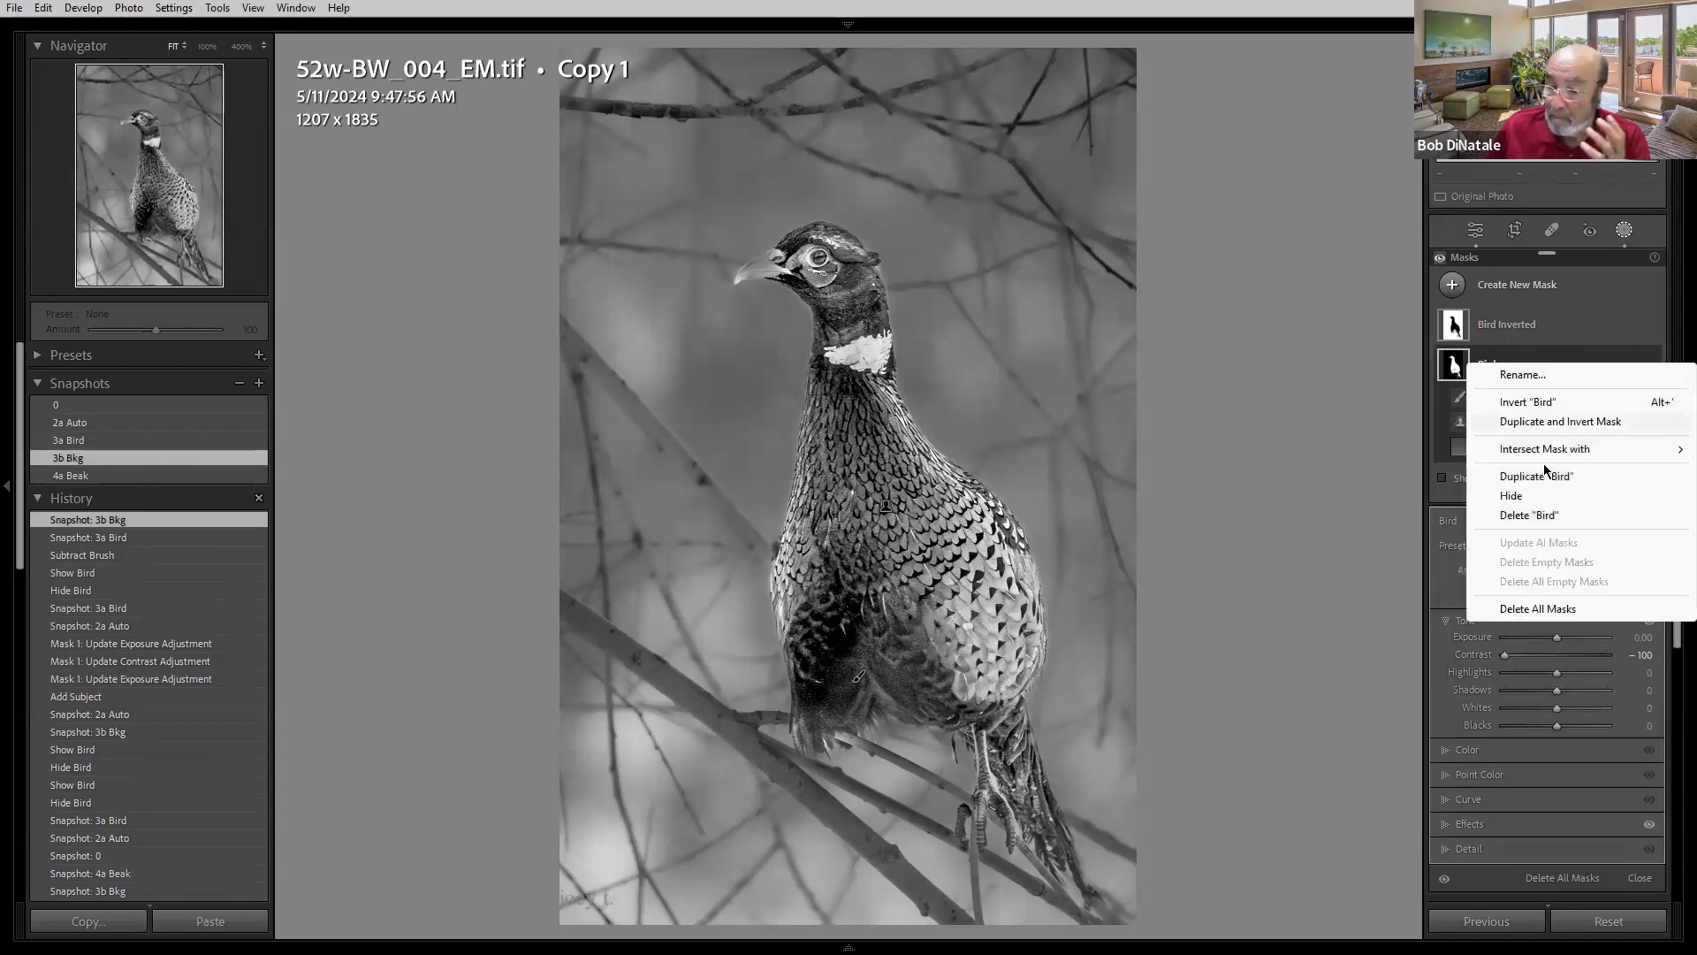
{"action": "mouse_move", "coordinate": [1549, 451]}
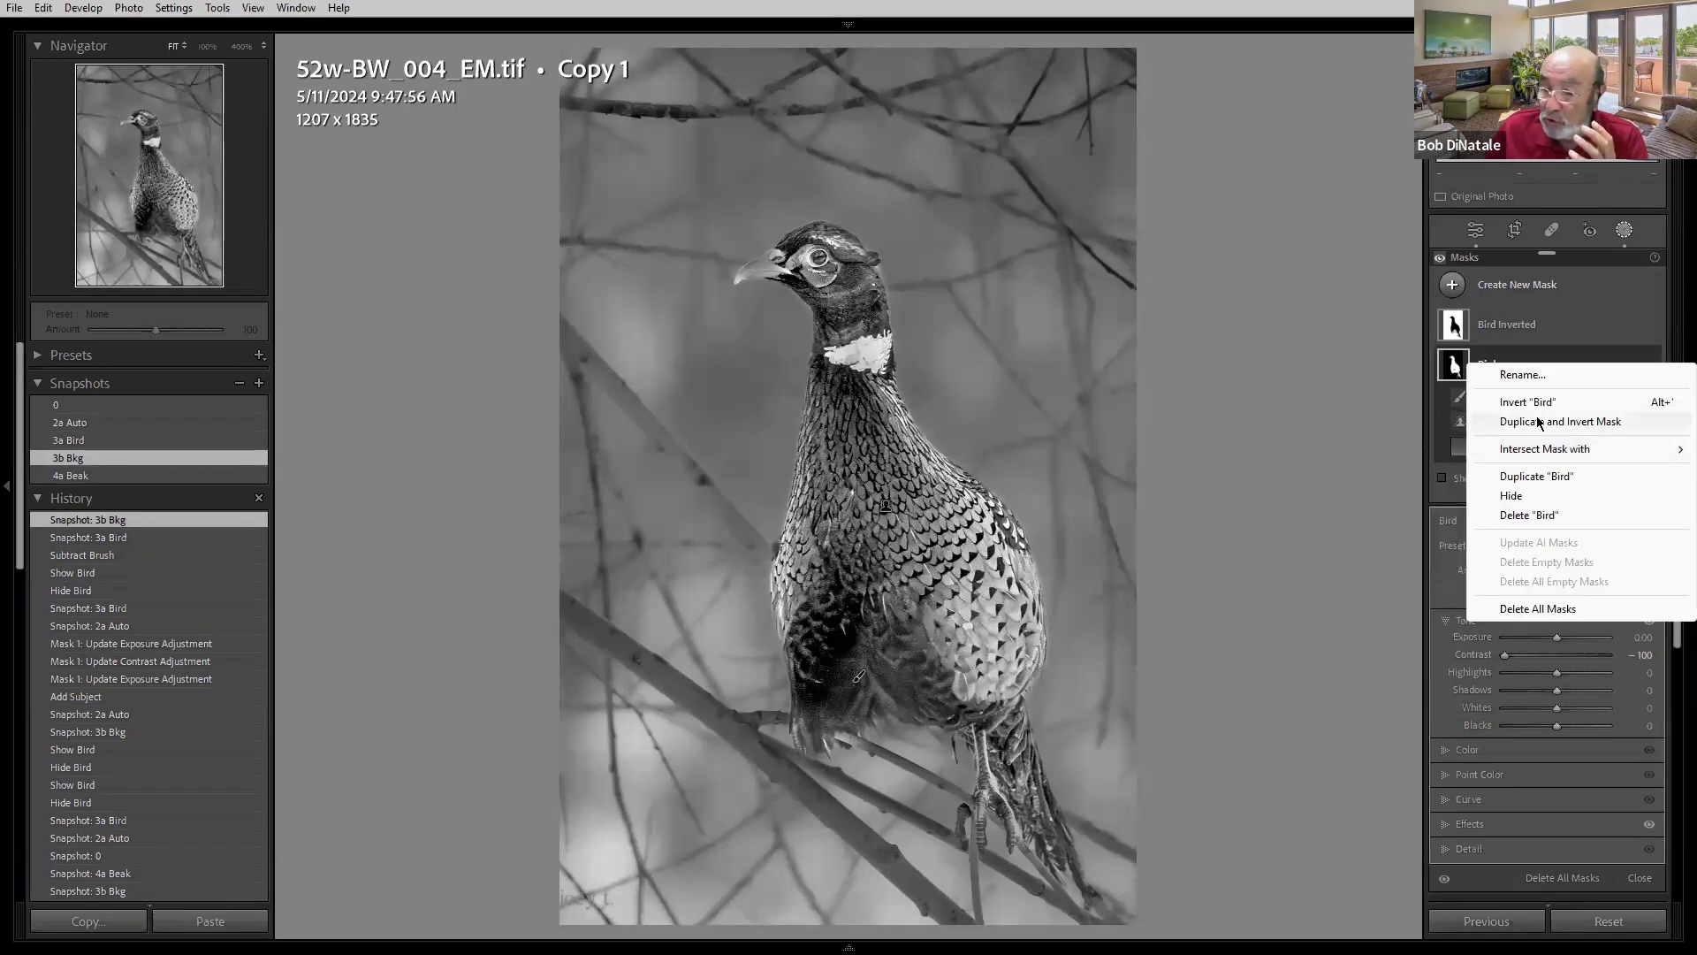
{"action": "left_click", "coordinate": [1537, 424]}
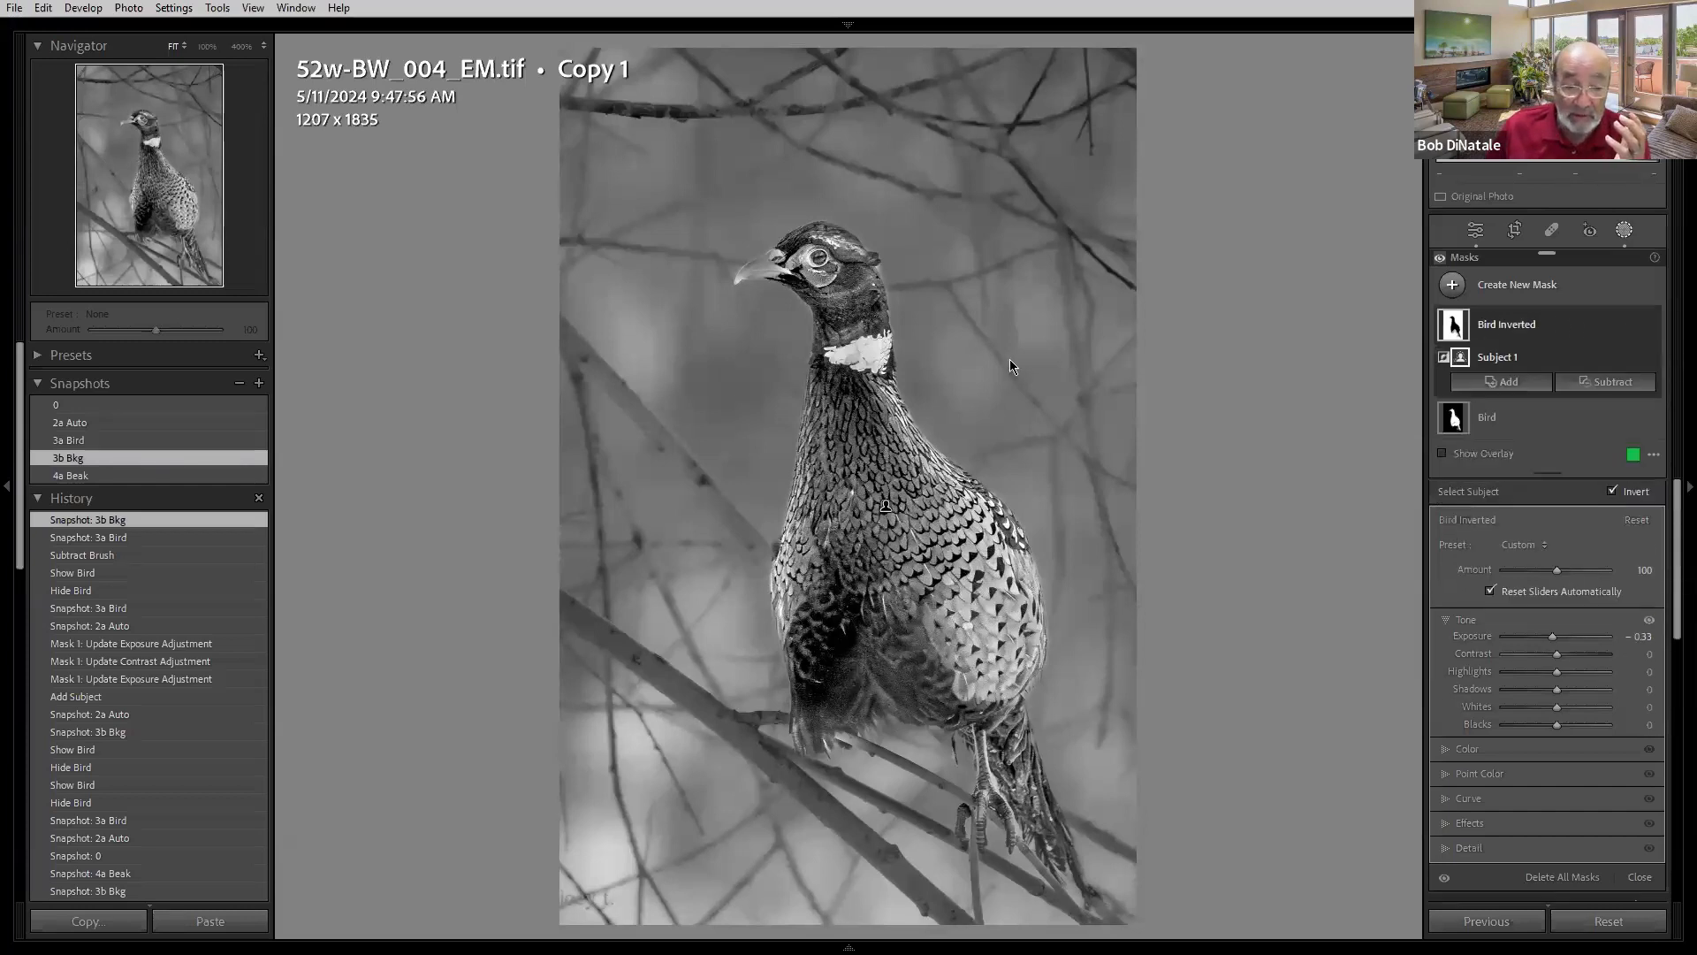
{"action": "left_click", "coordinate": [1651, 326]}
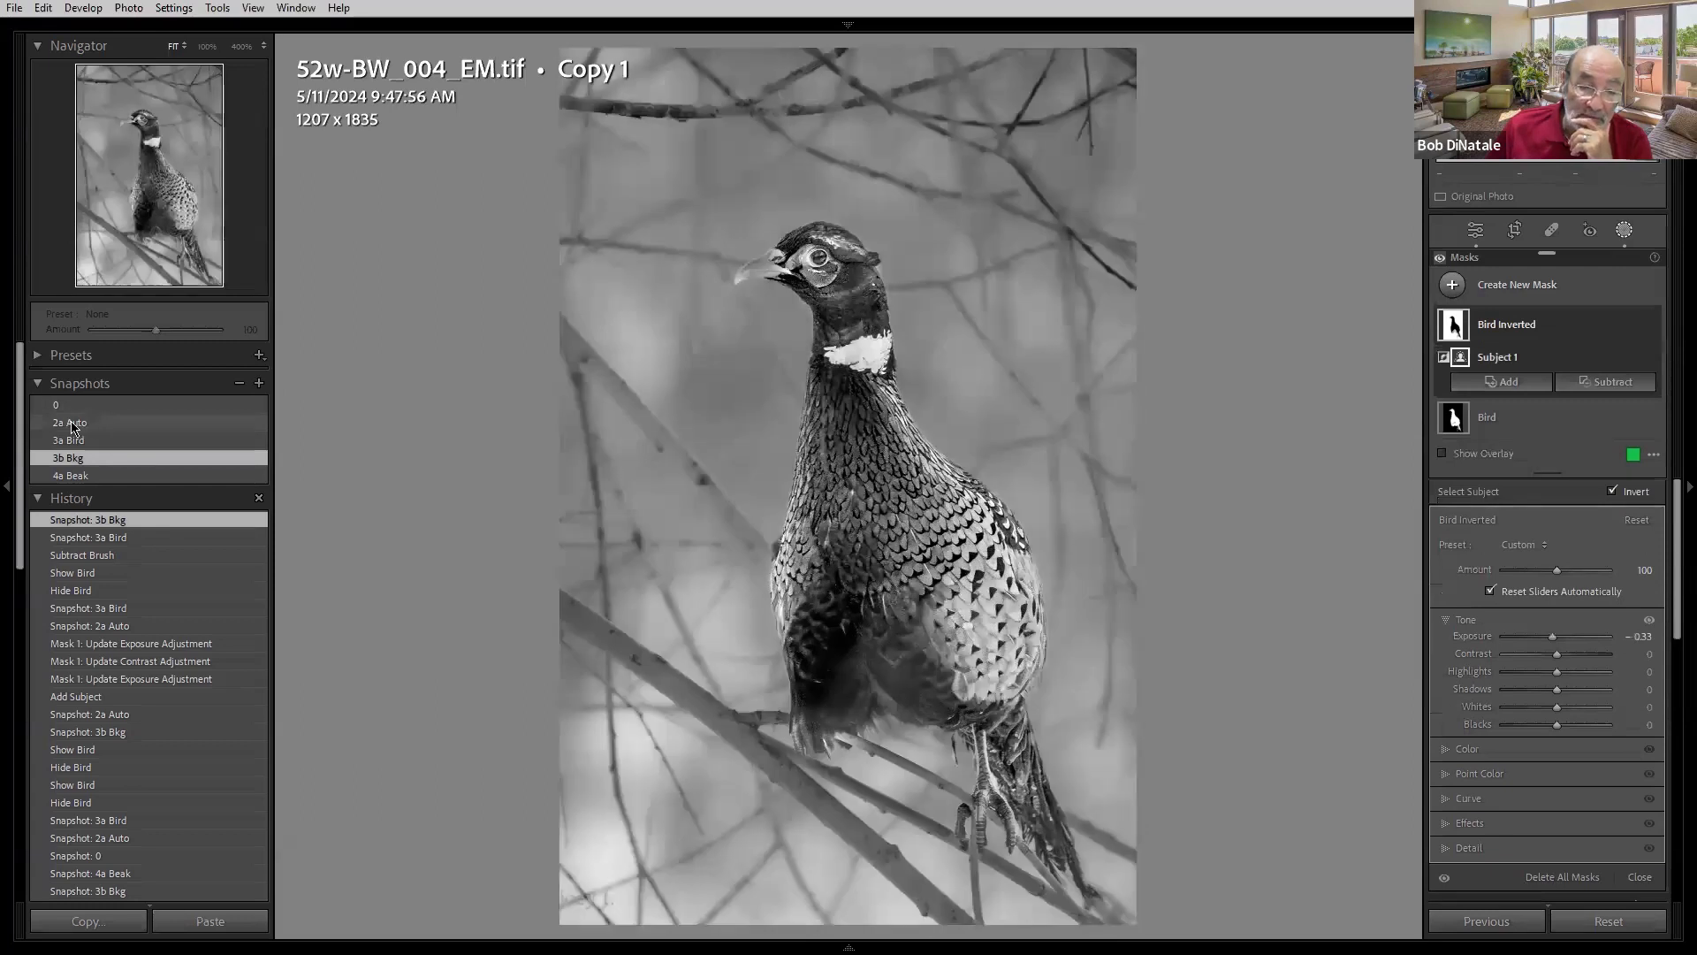
- Load the 4a Beak snapshot and toggle the Beak mask's visibility
{"action": "left_click", "coordinate": [71, 478]}
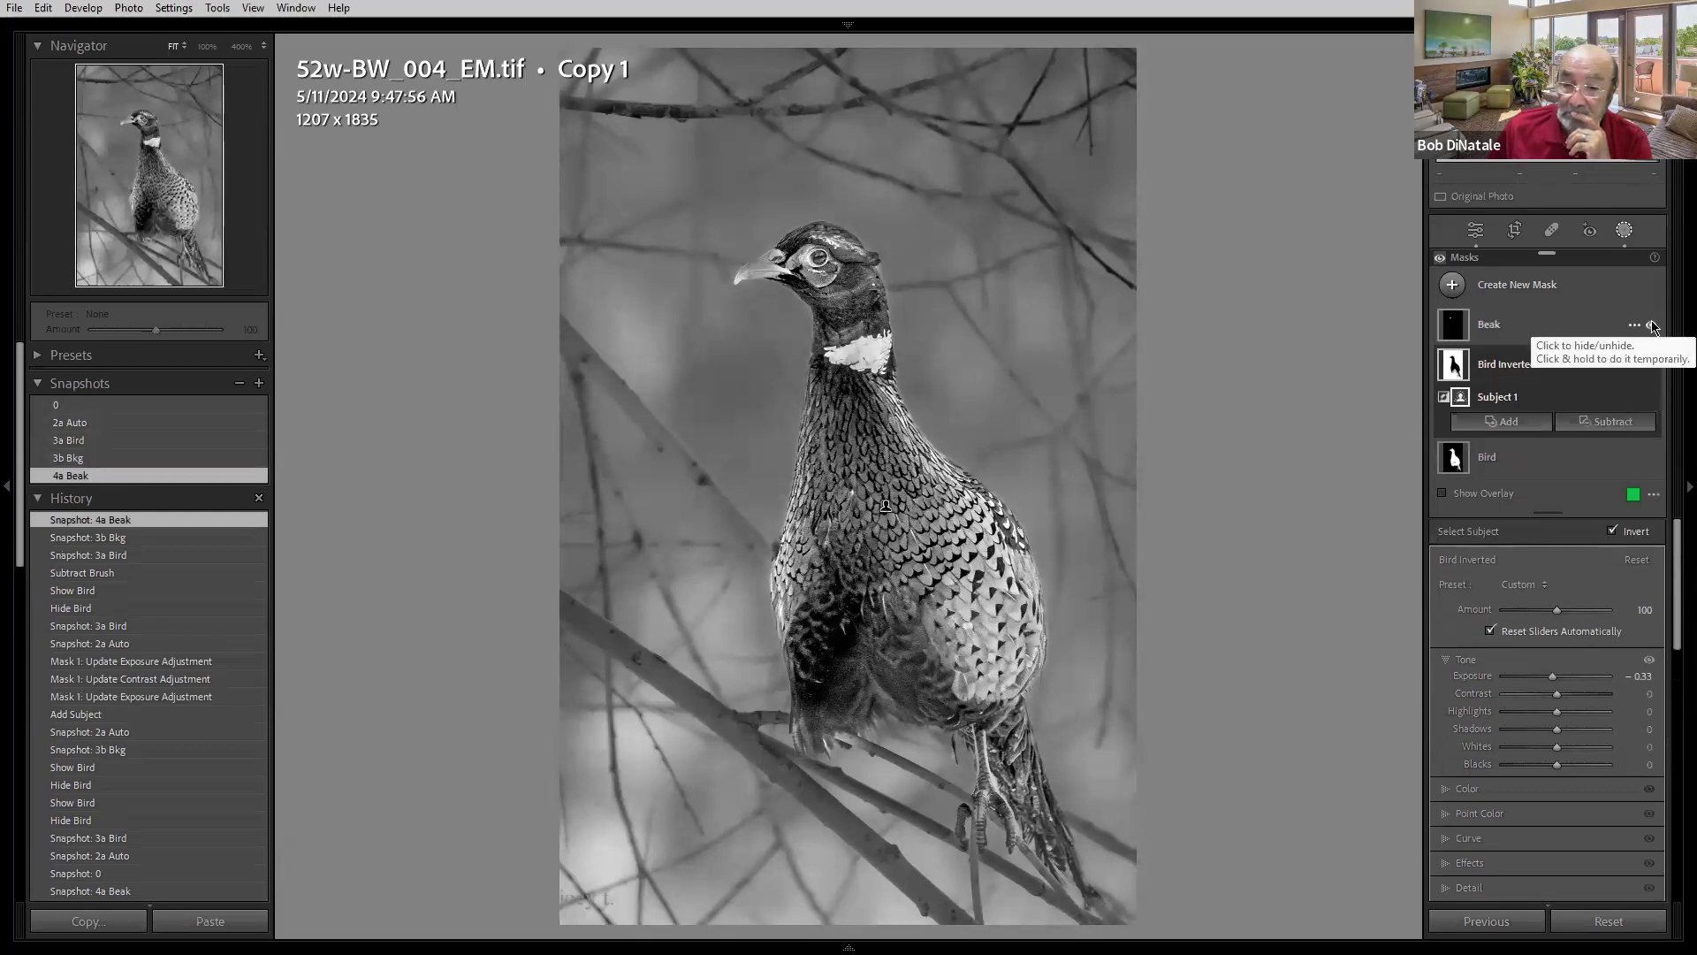
{"action": "left_click", "coordinate": [1652, 326]}
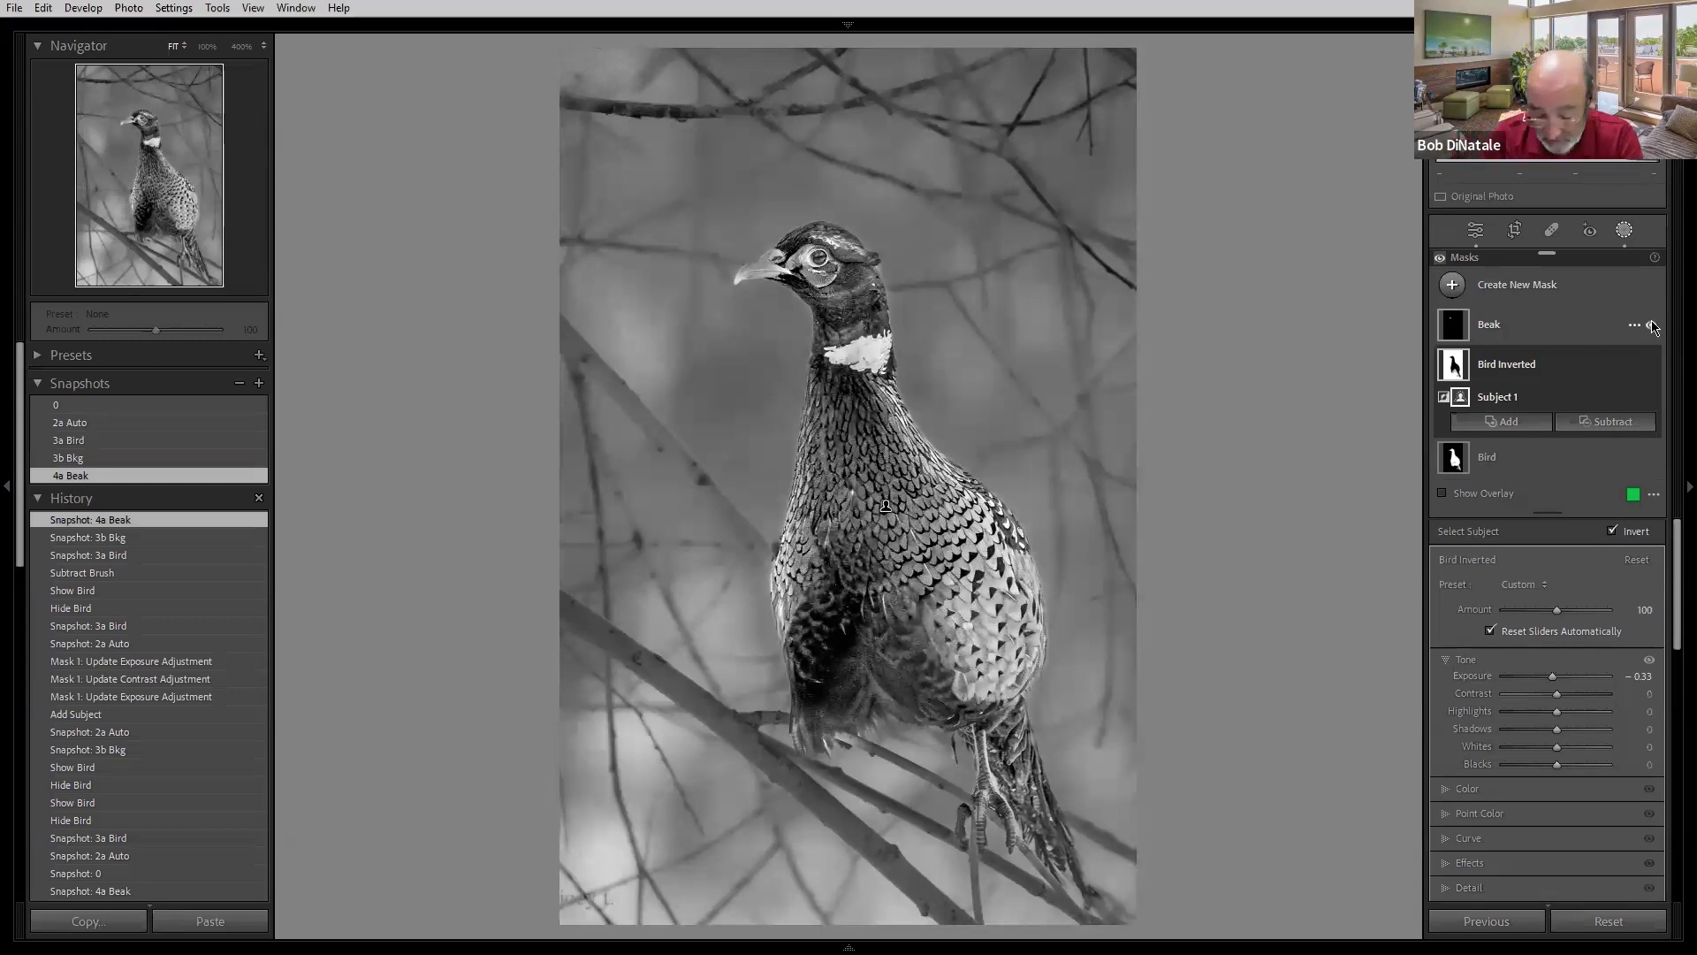
- Advance to the arches photo's virtual copy and load its _Sent snapshot
{"action": "key", "text": "Right"}
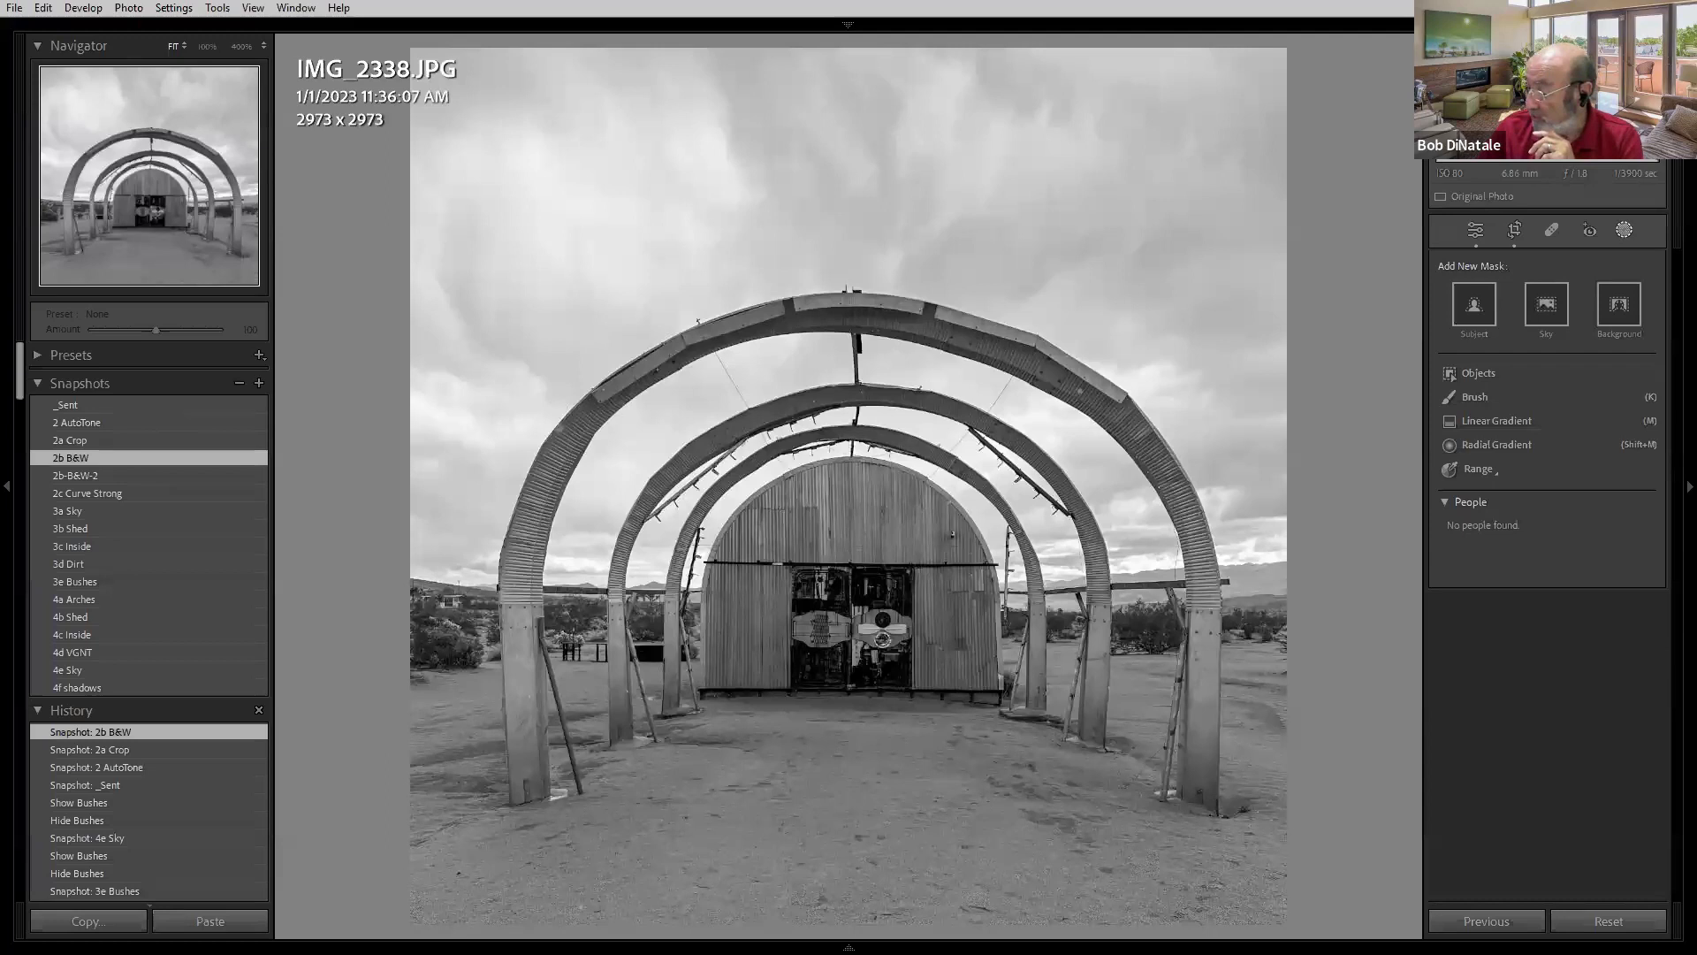
{"action": "key", "text": "Right"}
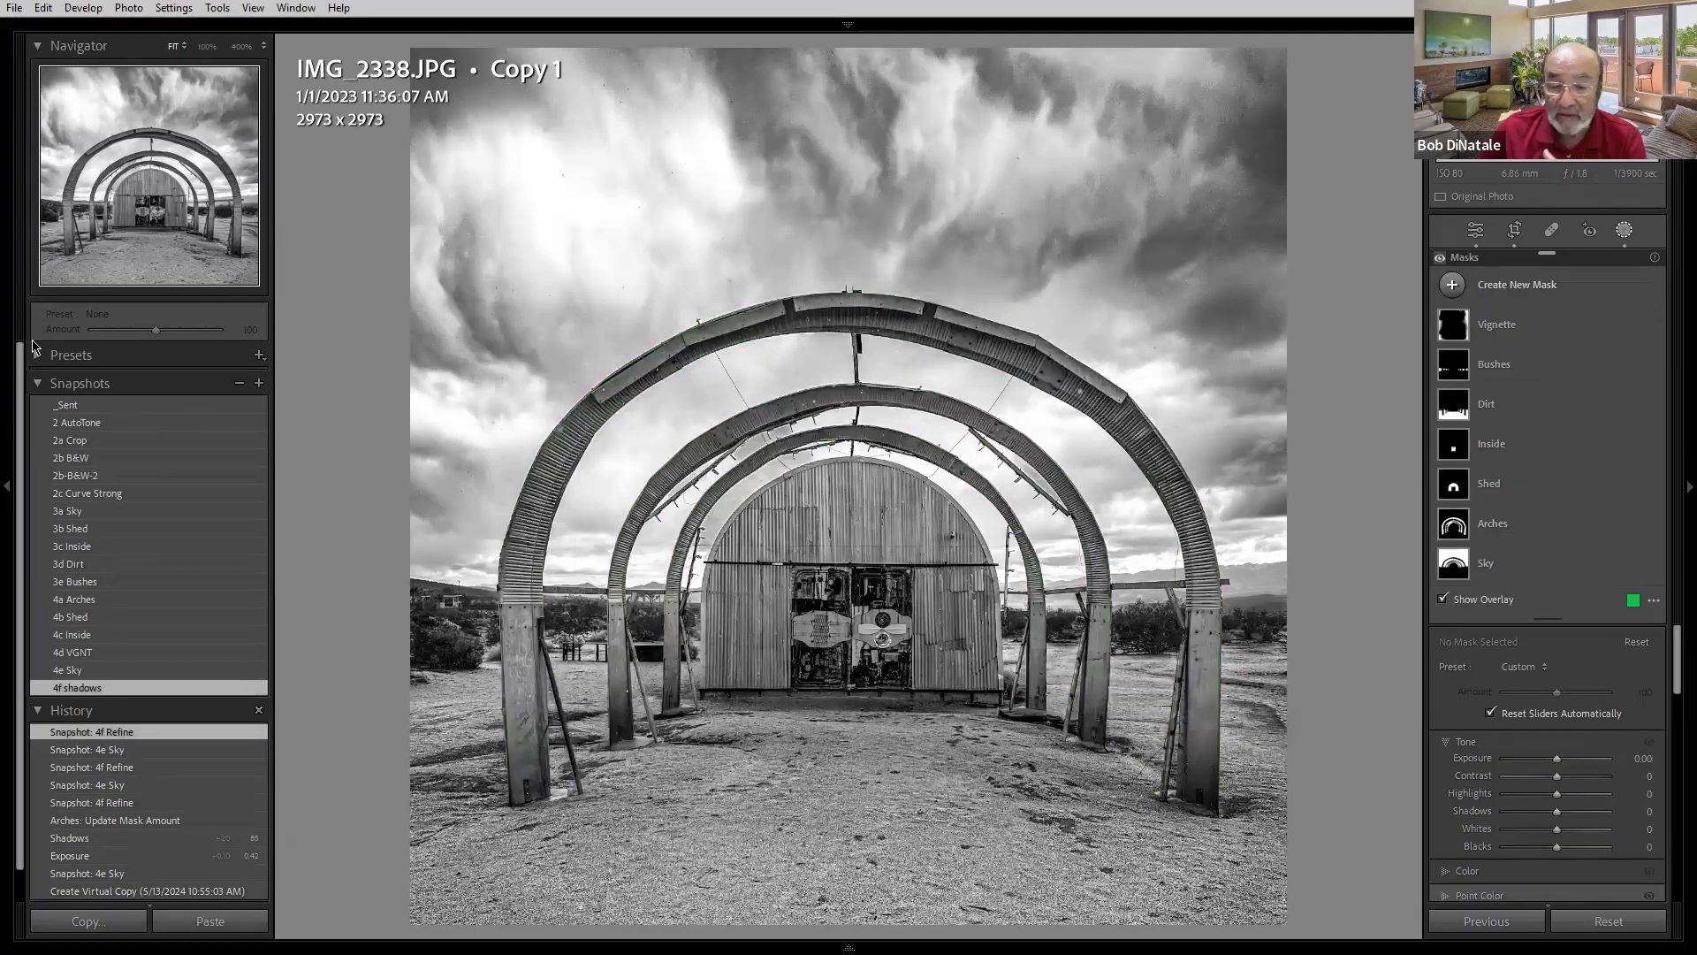
{"action": "left_click", "coordinate": [99, 405]}
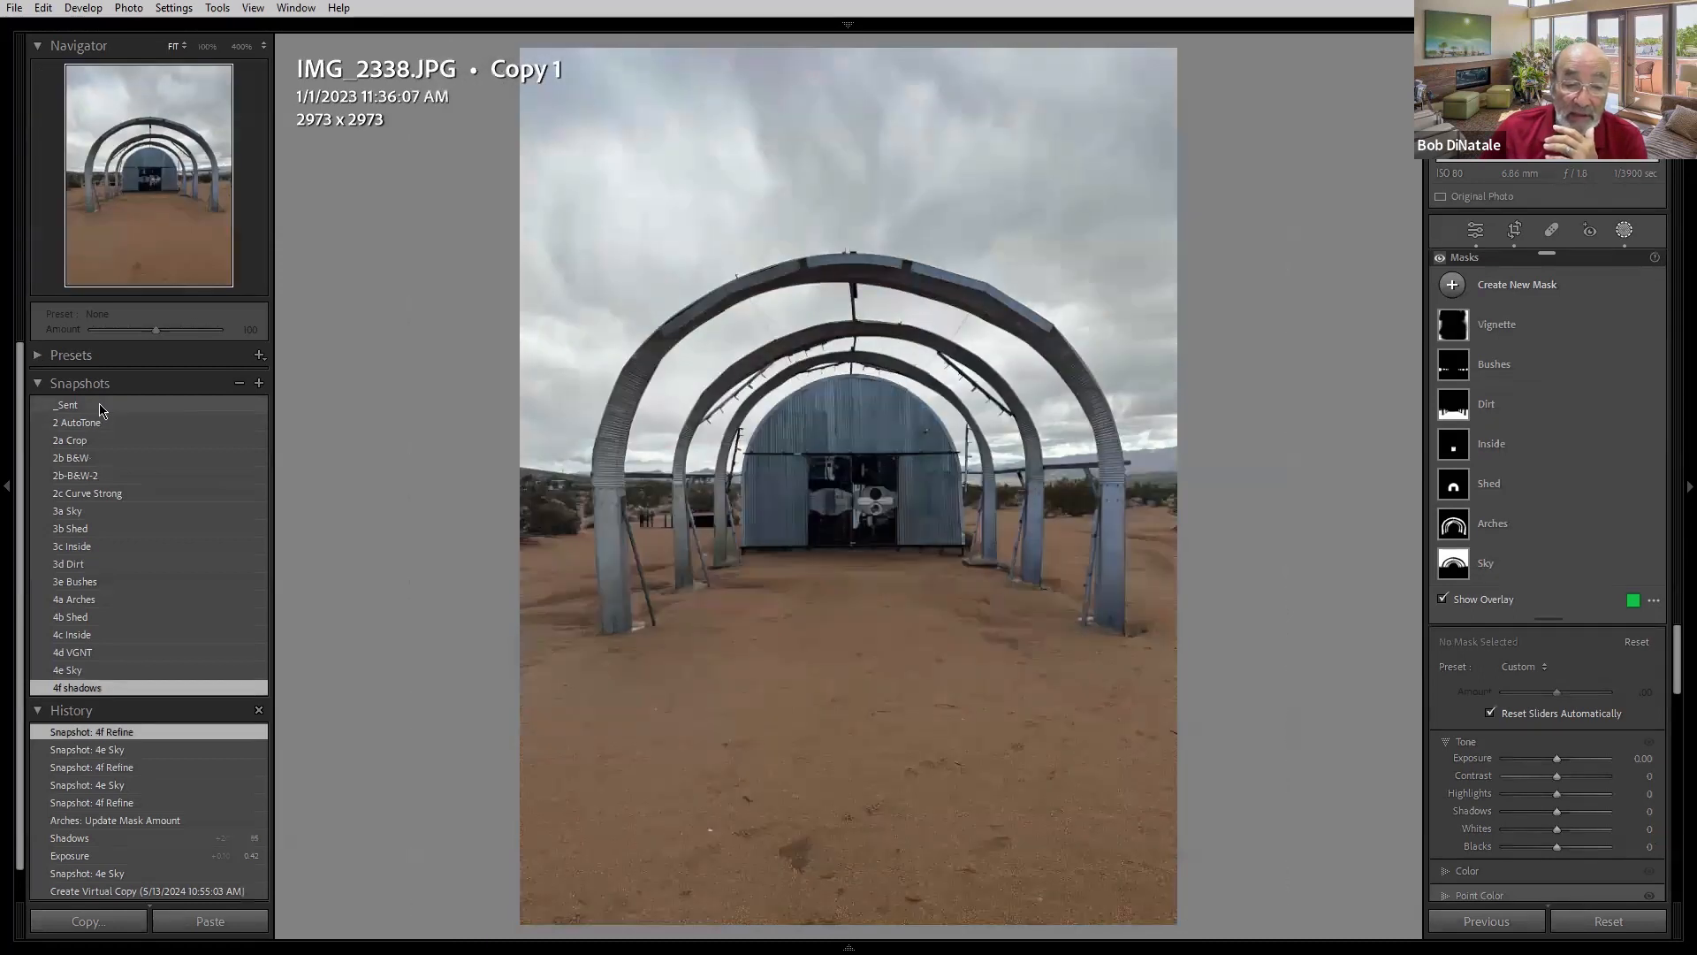
- Step through the 2 AutoTone, 2a Crop, 2b B&W, 2b-B&W-2 and 2c Curve Strong snapshots
{"action": "left_click", "coordinate": [105, 422]}
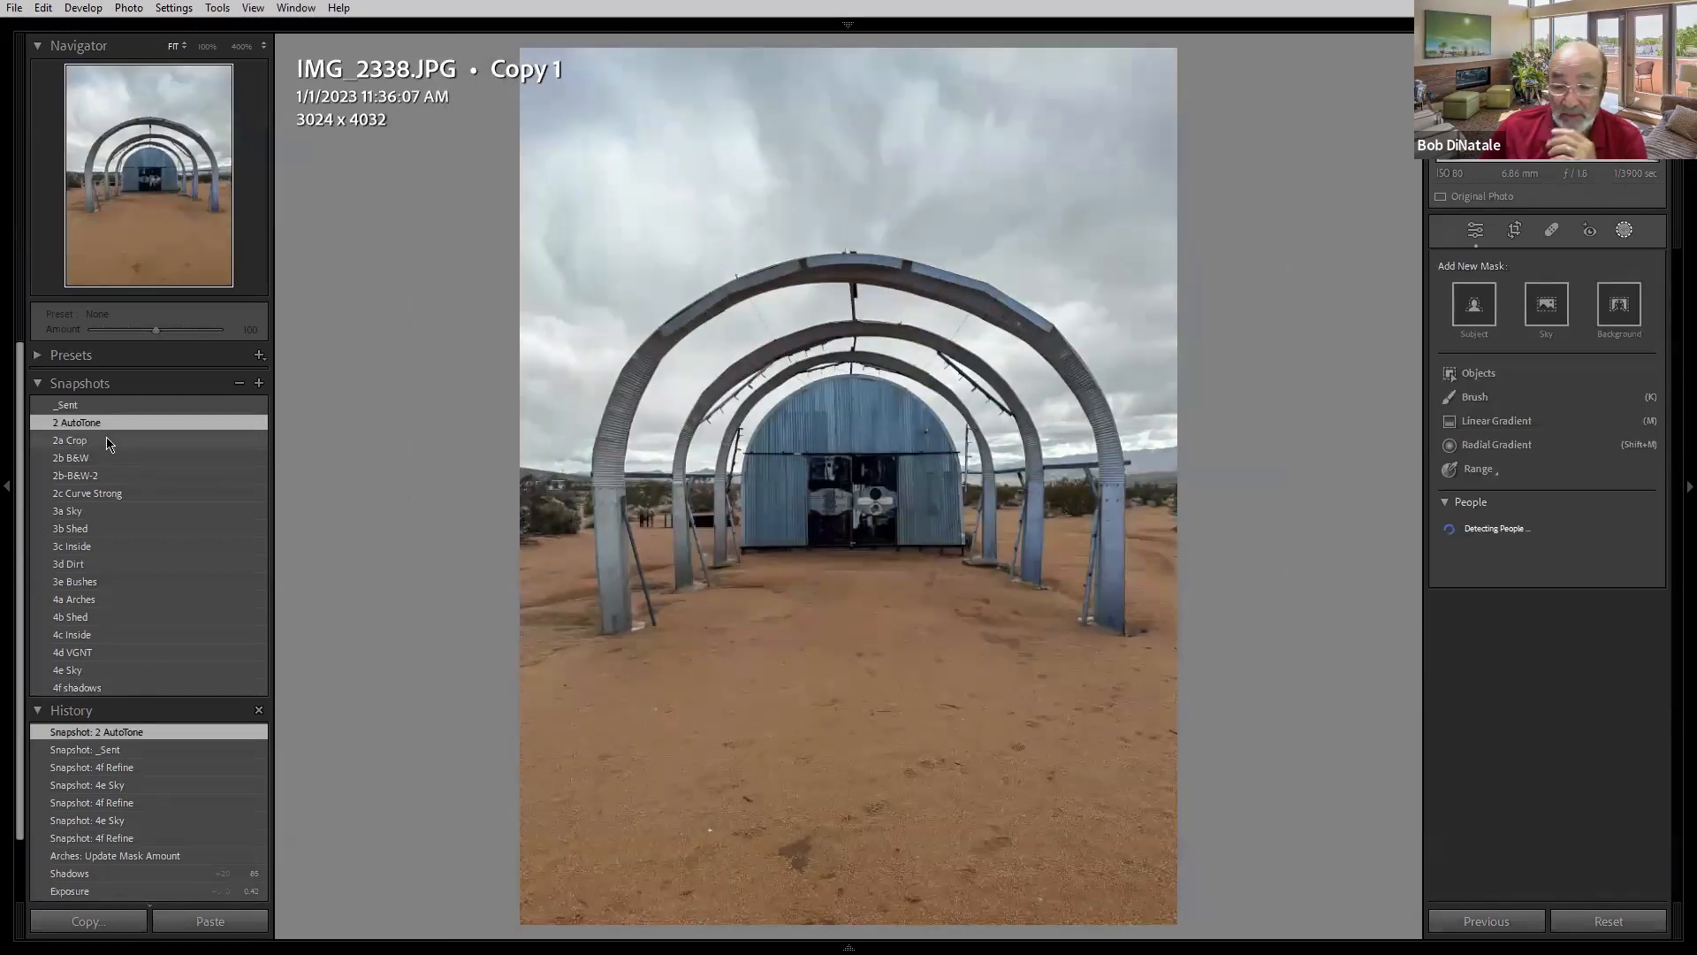
{"action": "left_click", "coordinate": [106, 440]}
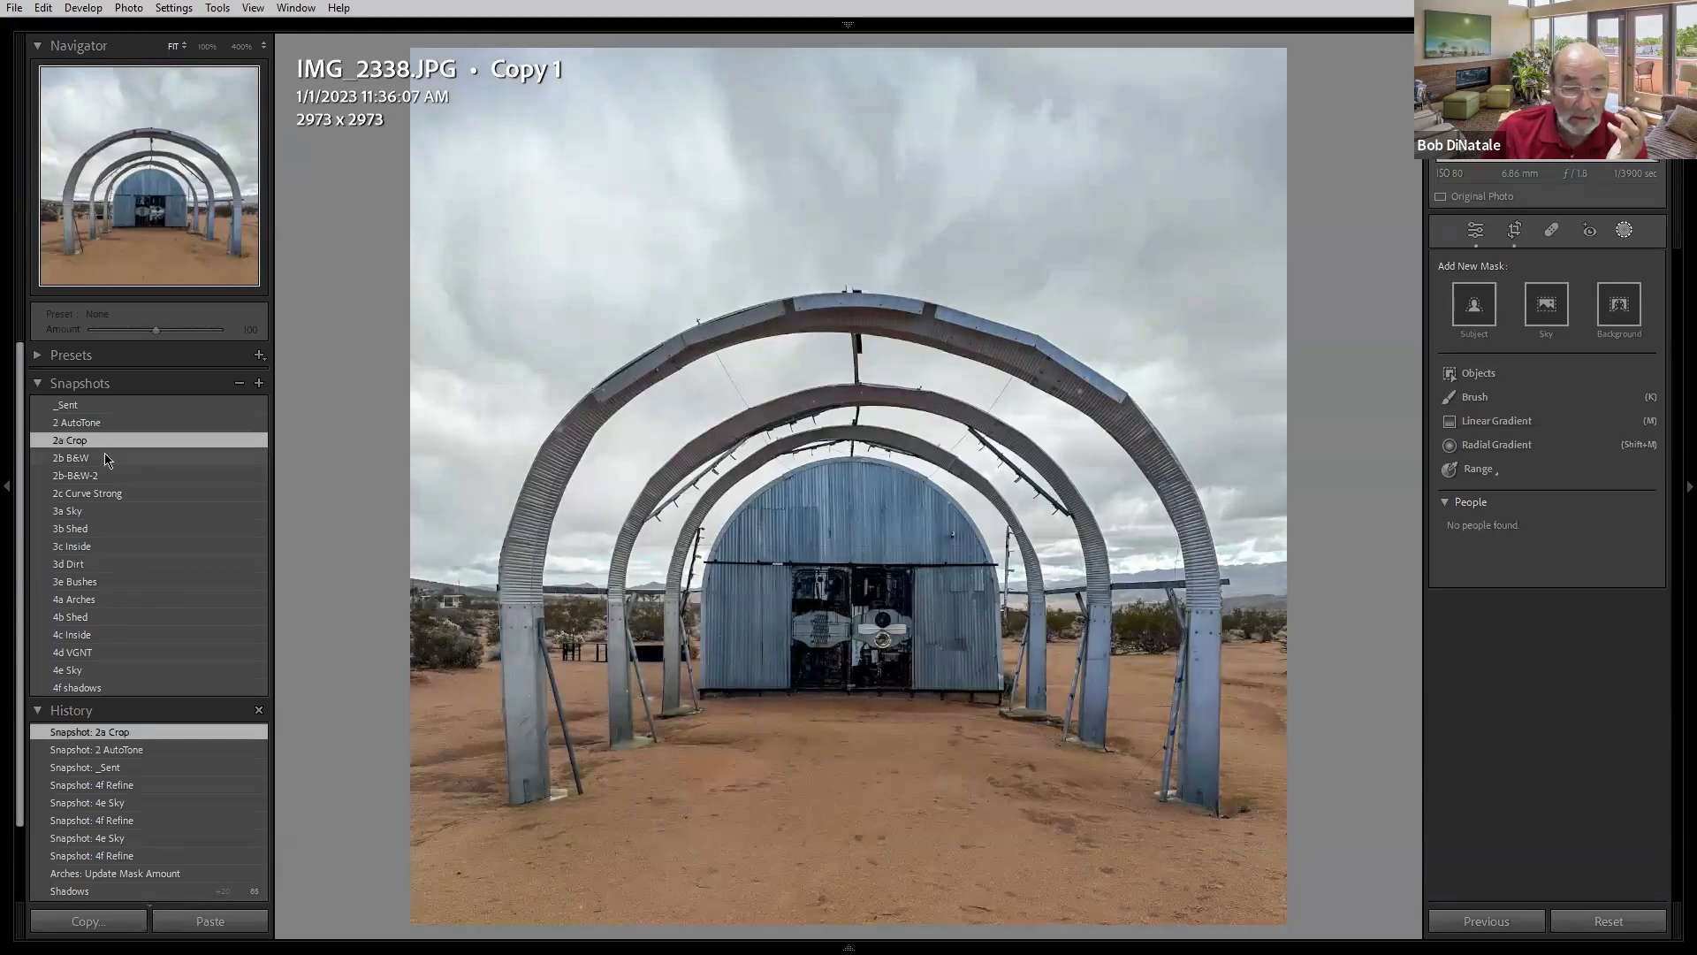
{"action": "left_click", "coordinate": [104, 457]}
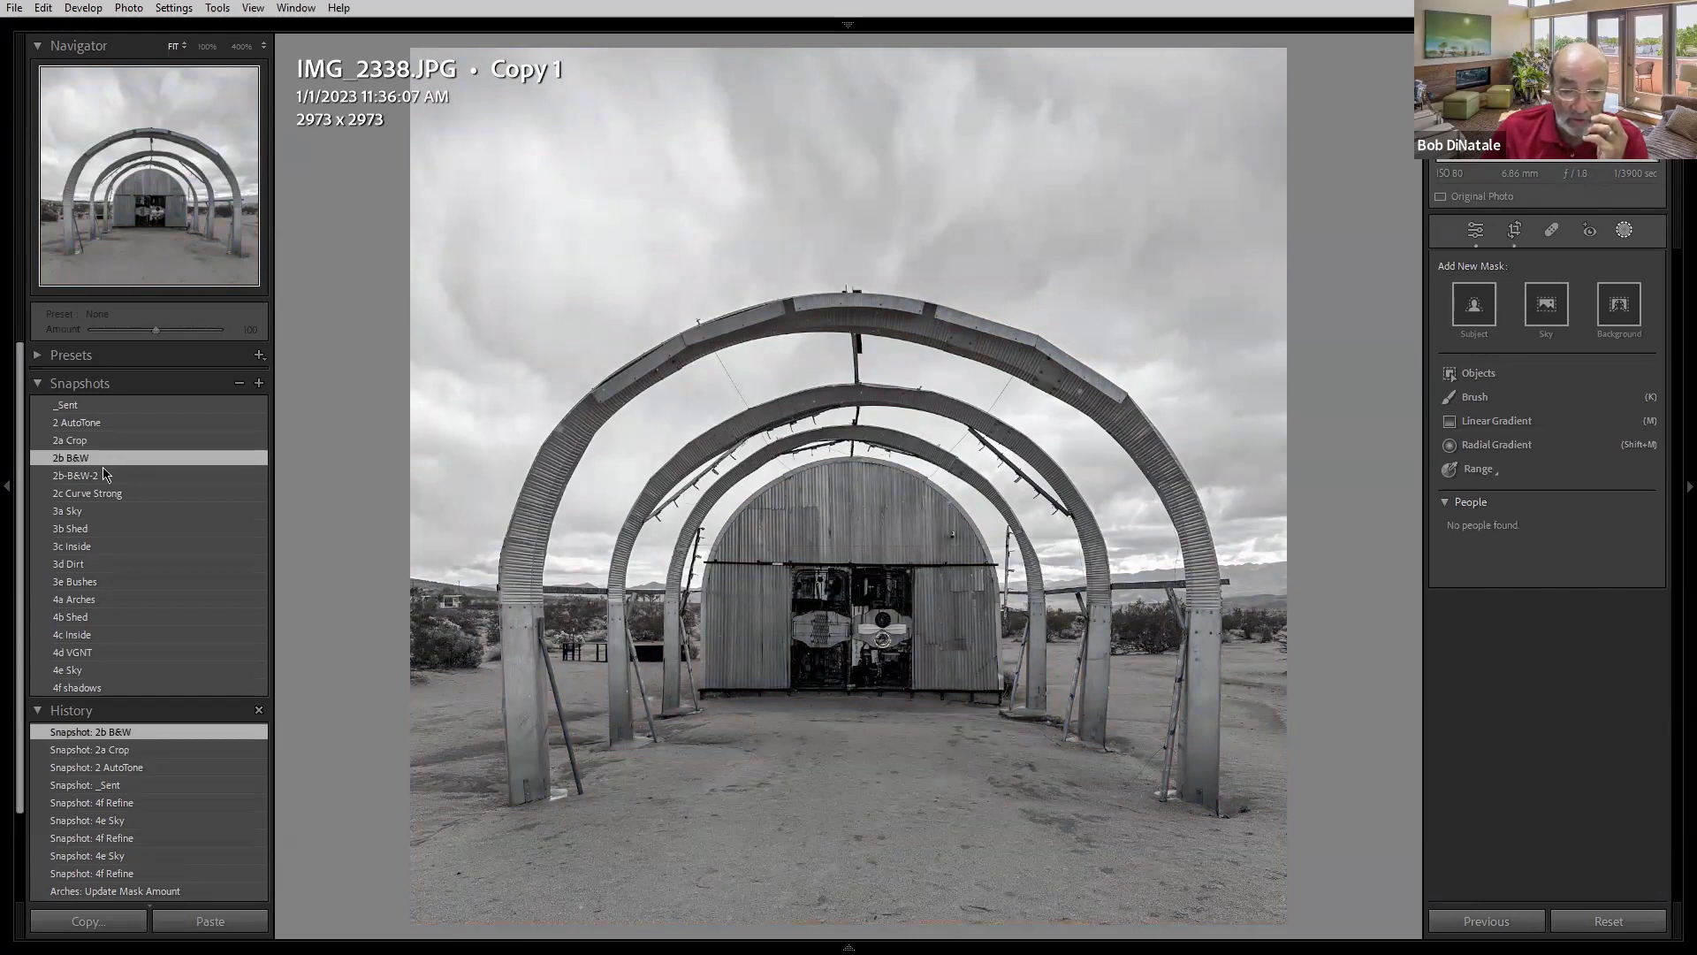
{"action": "left_click", "coordinate": [104, 477]}
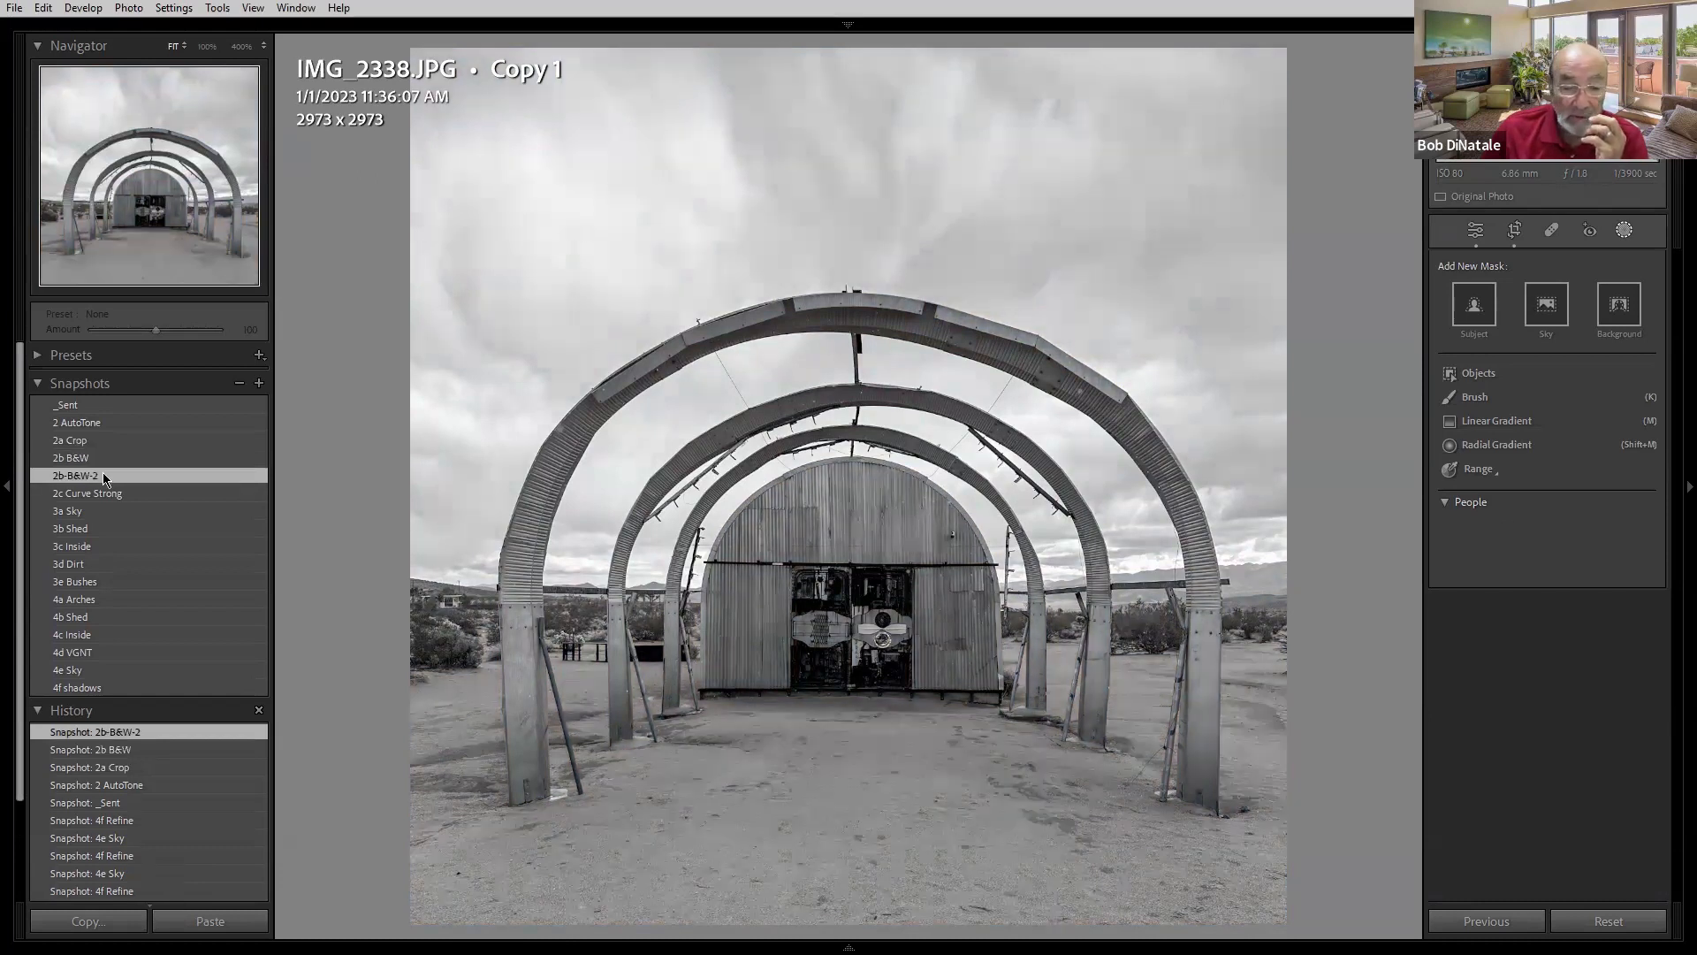
{"action": "left_click", "coordinate": [104, 495]}
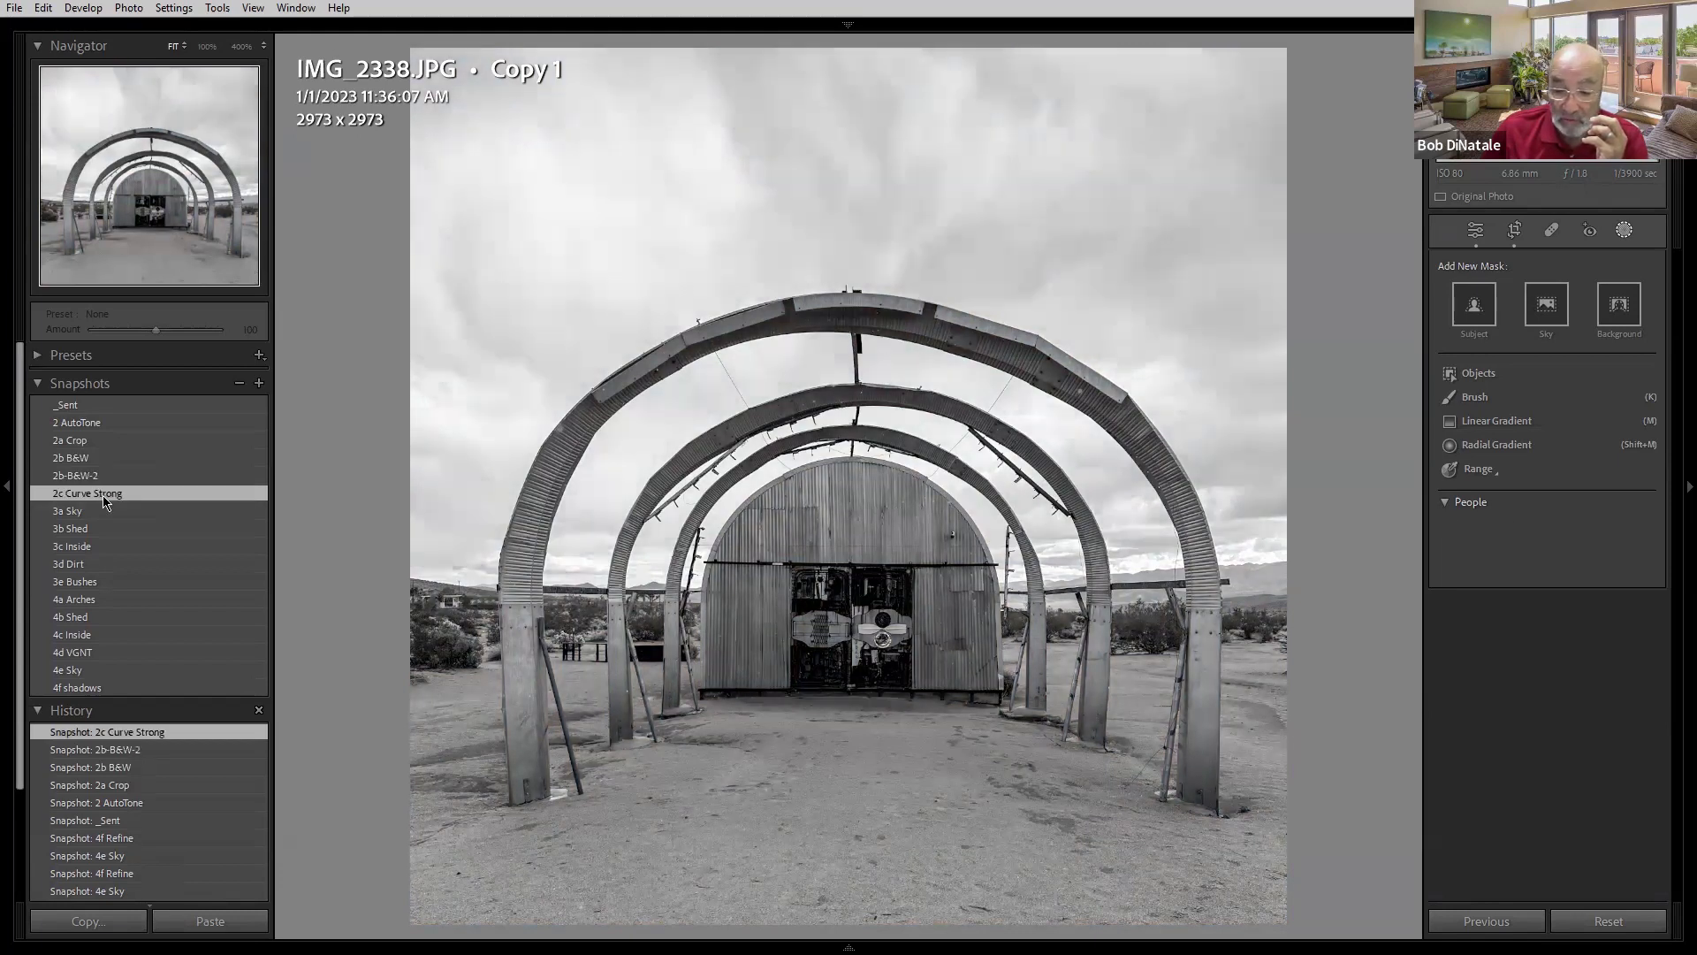
- Step through the 3a Sky, 3b Shed, 3c Inside, 3d Dirt and 3e Bushes snapshots, then select the Bushes mask
{"action": "left_click", "coordinate": [101, 512]}
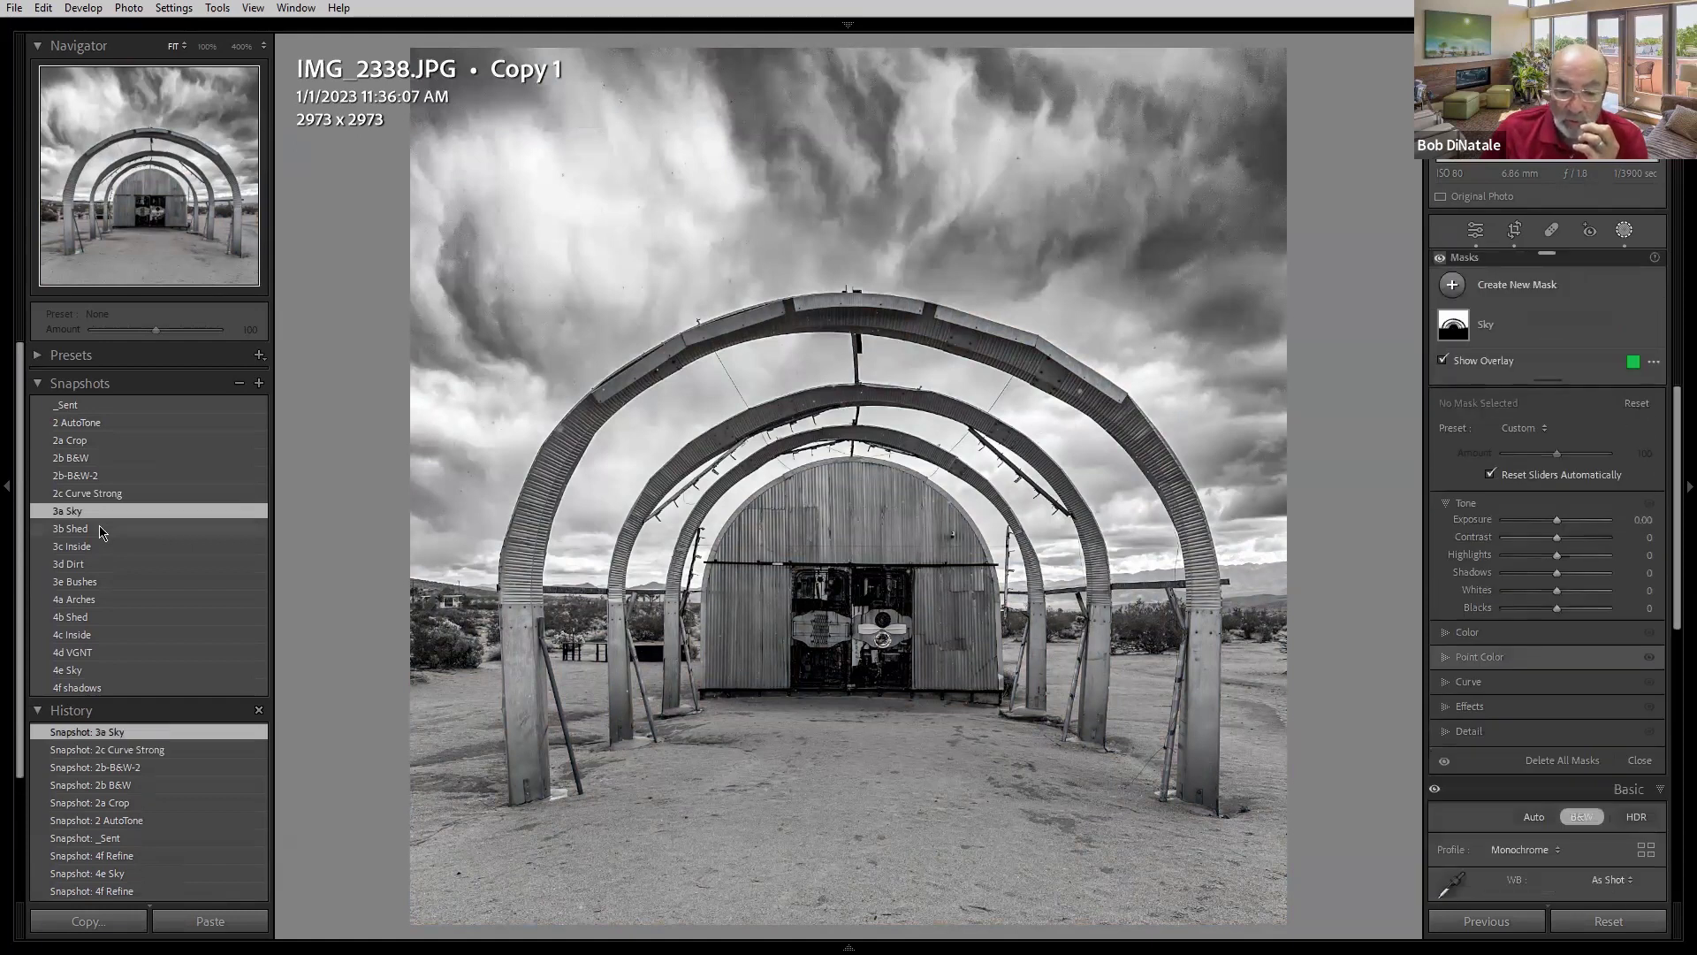
{"action": "left_click", "coordinate": [100, 528]}
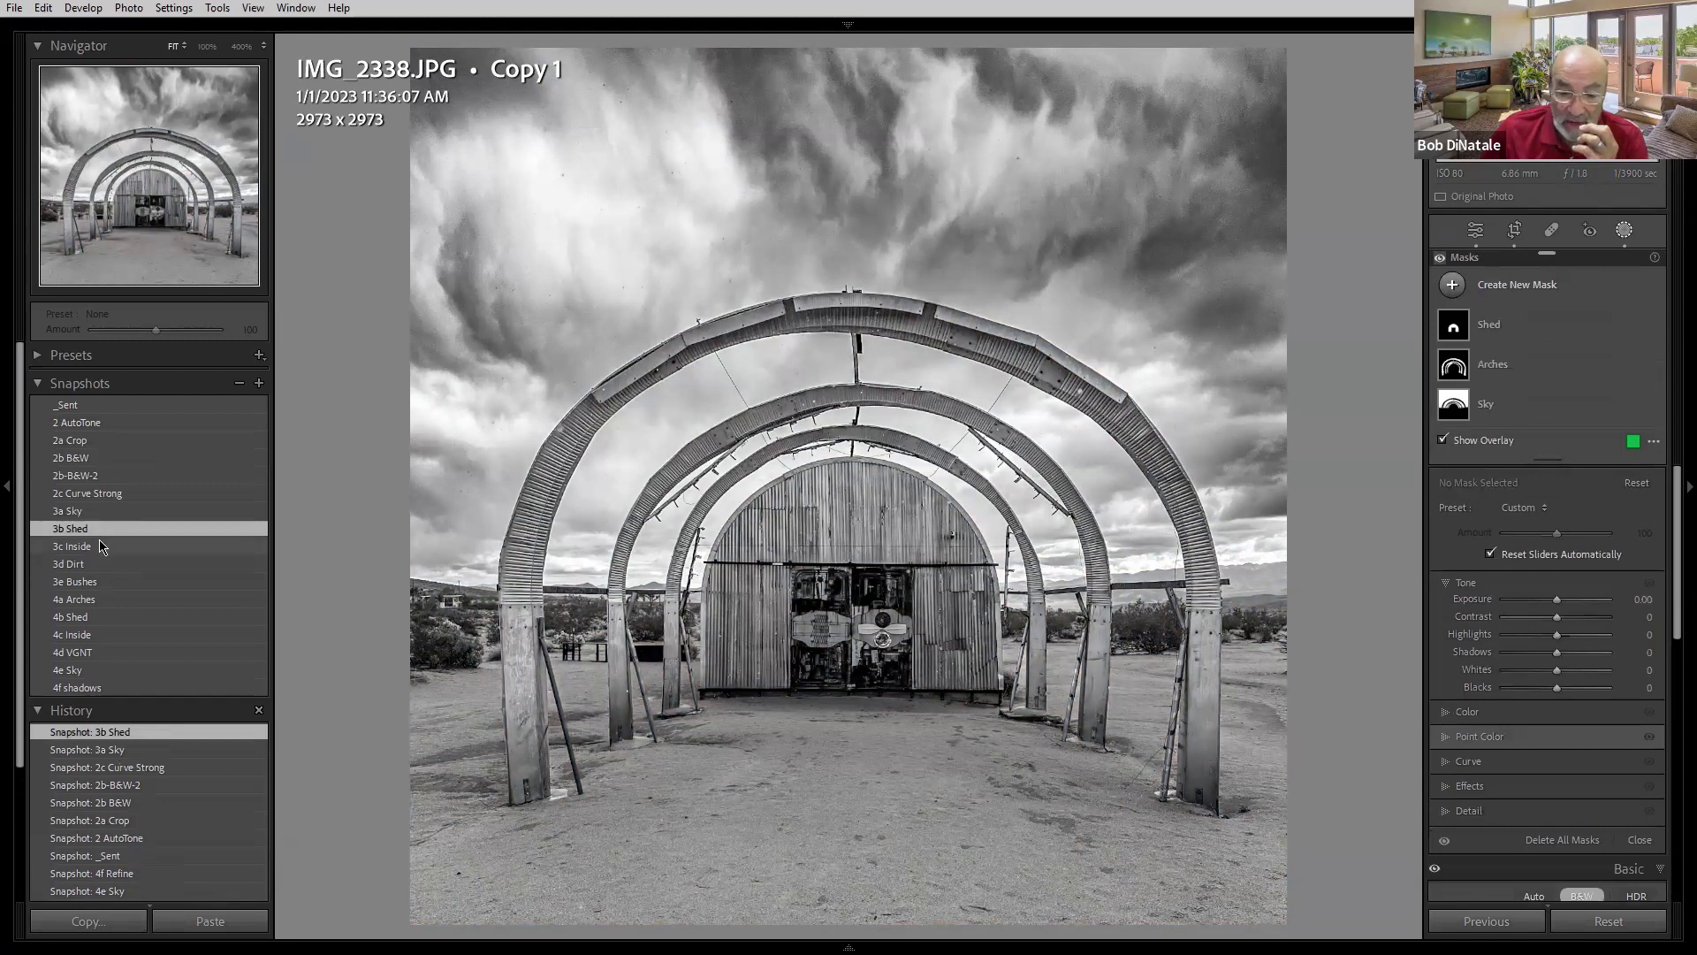
{"action": "left_click", "coordinate": [99, 541]}
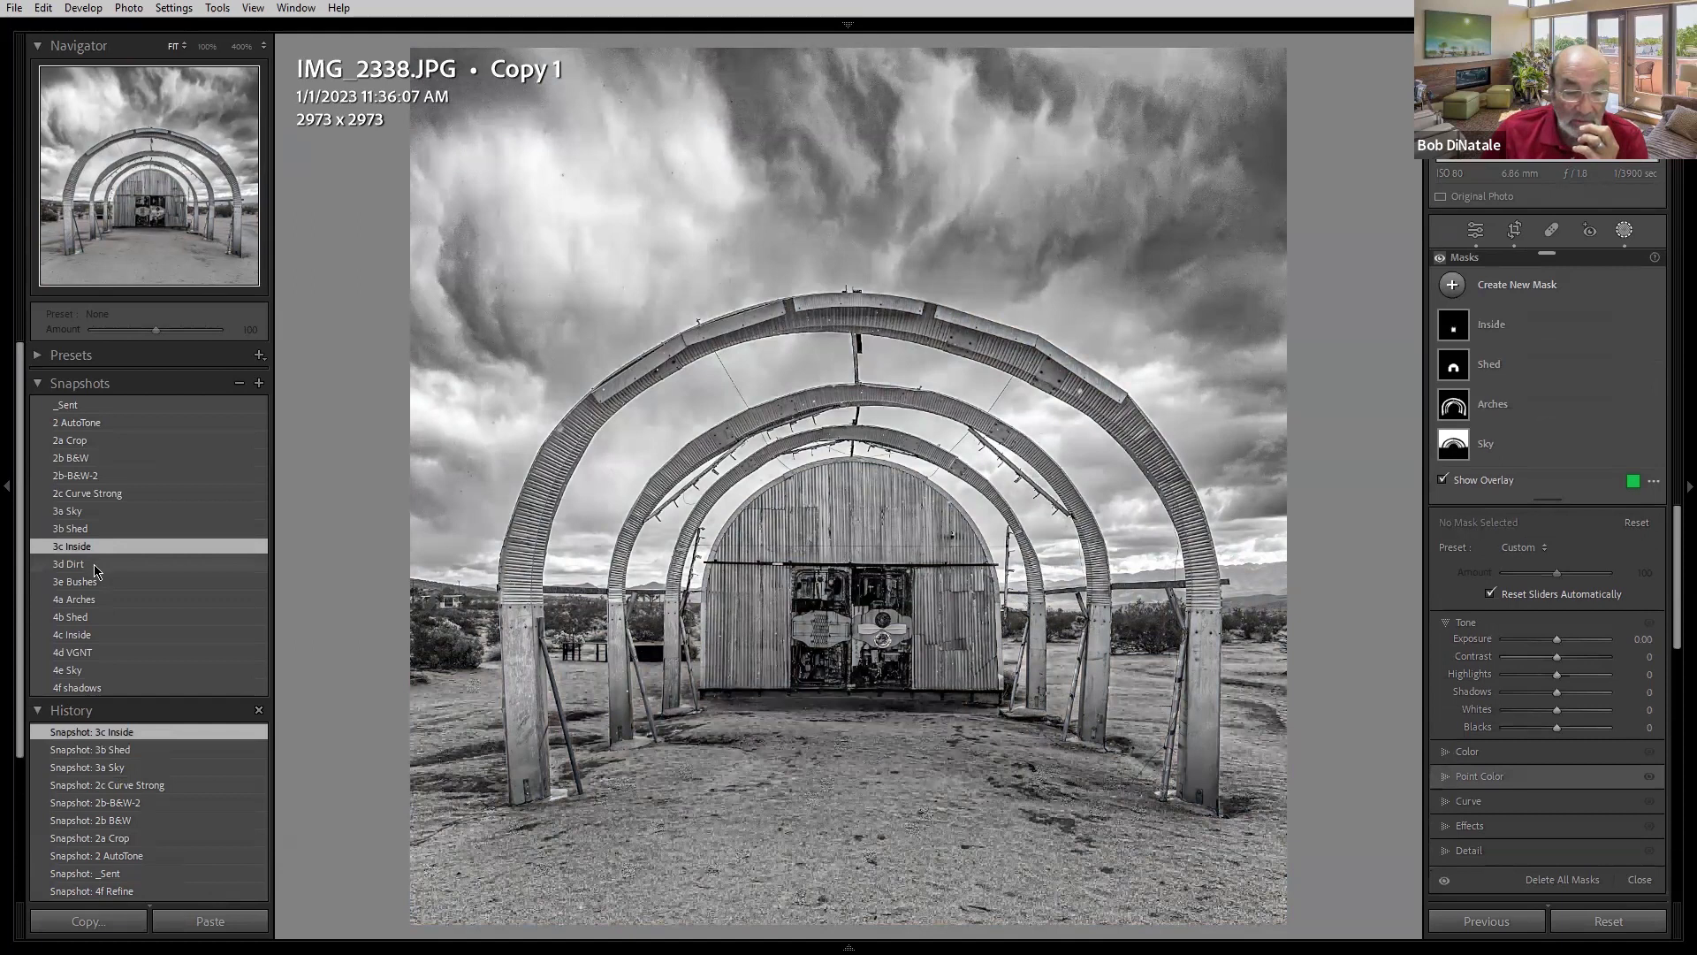
{"action": "left_click", "coordinate": [104, 566]}
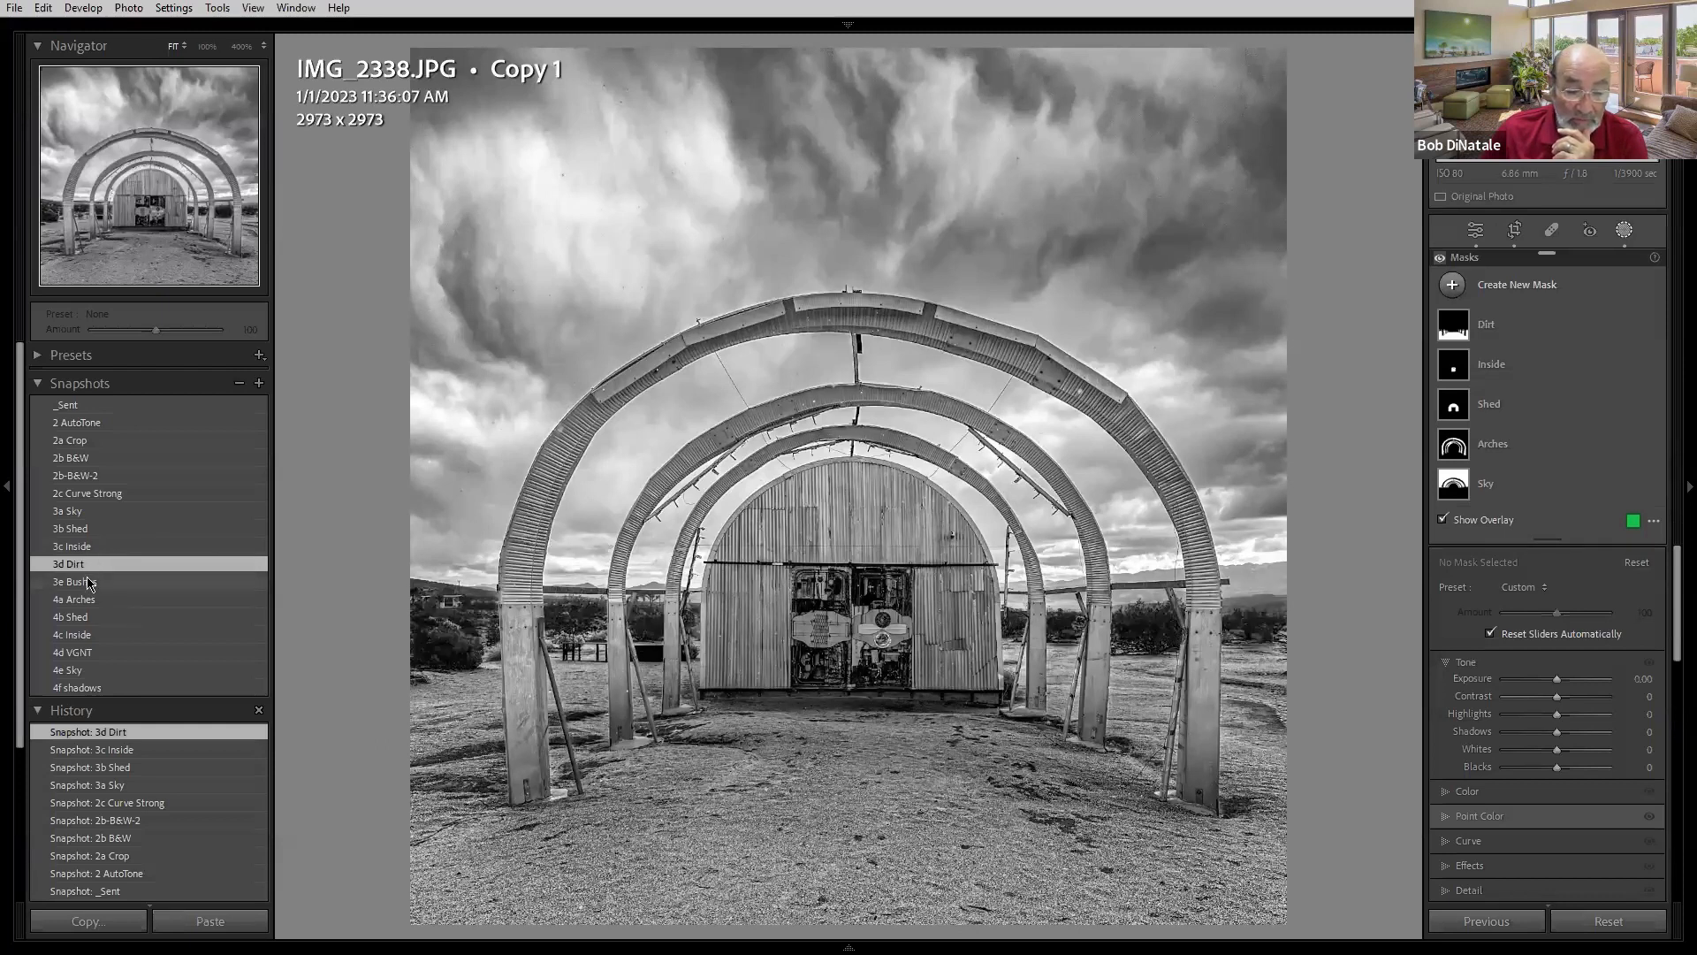
{"action": "left_click", "coordinate": [88, 581]}
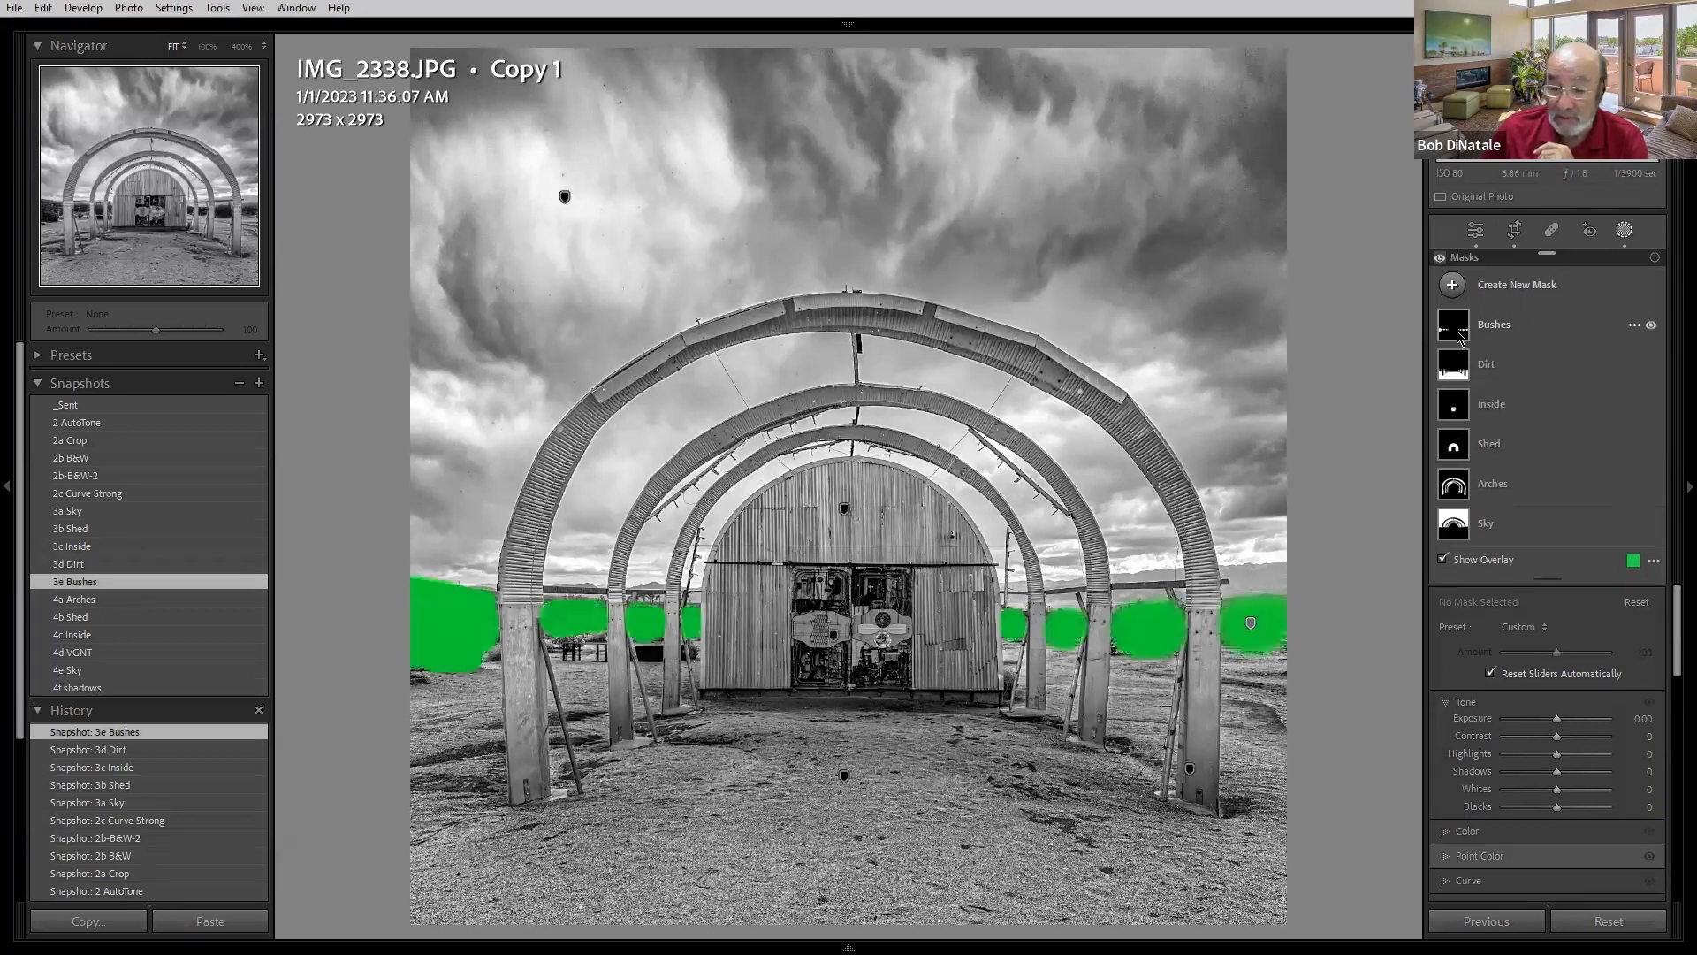
{"action": "left_click", "coordinate": [1460, 336]}
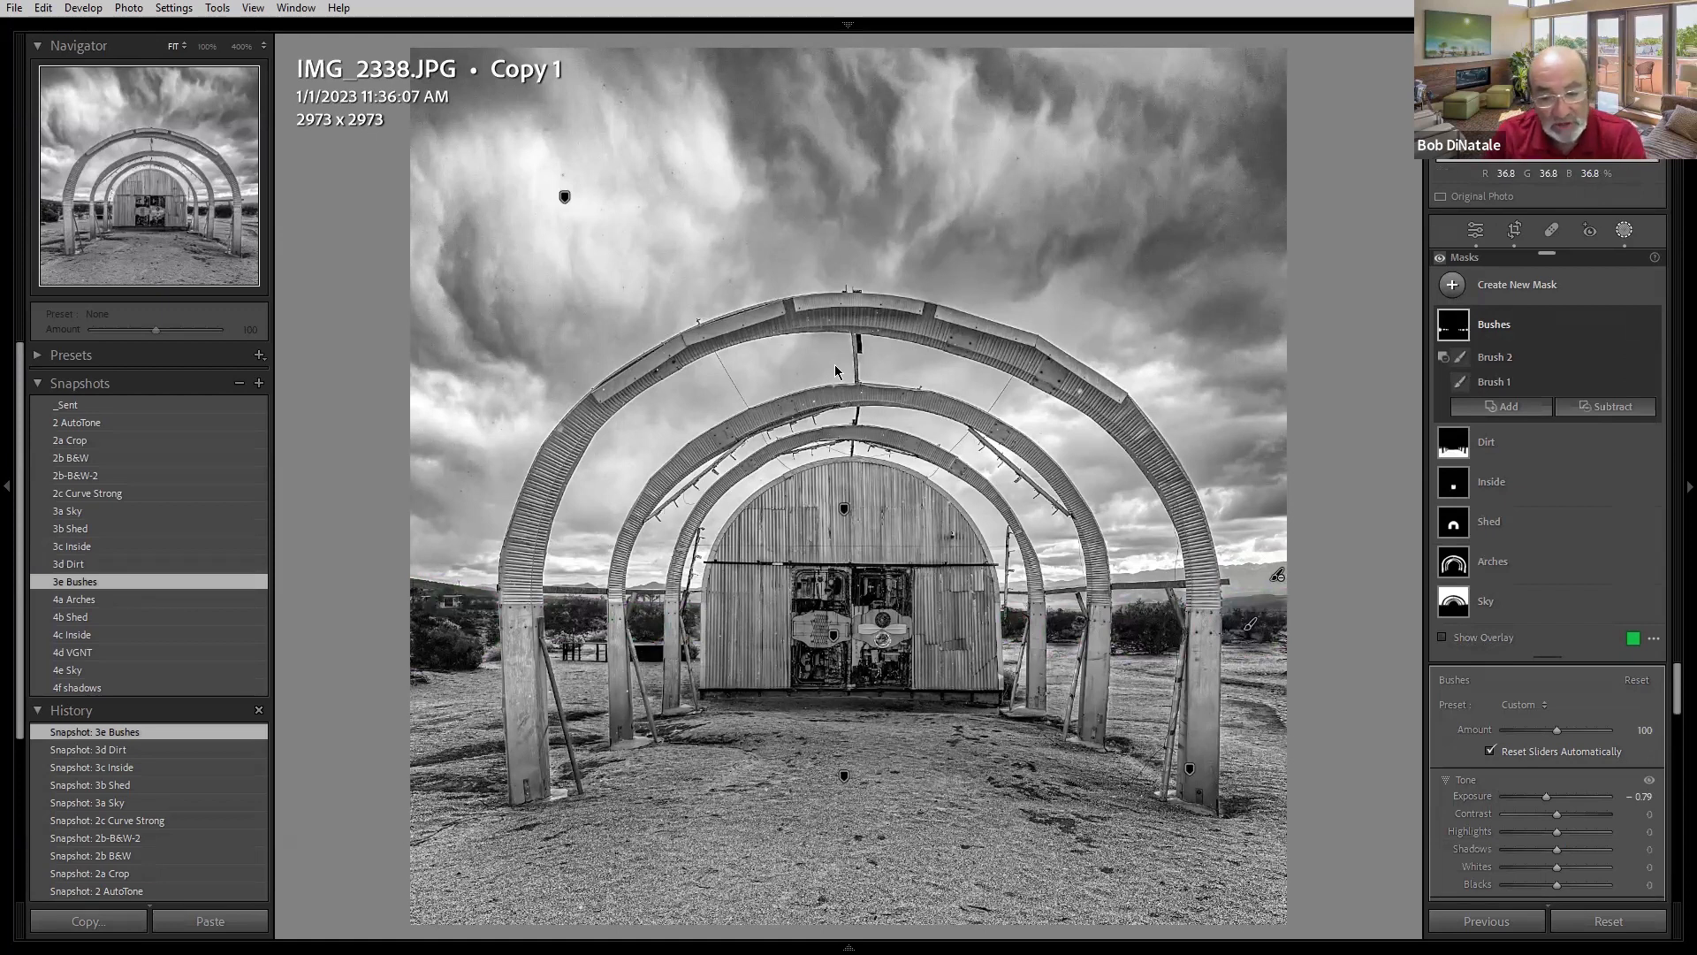
- Step through the 4a Arches, 4b Shed, 4c Inside and 4d VGNT snapshots, then collapse the Bushes mask
{"action": "left_click", "coordinate": [104, 596]}
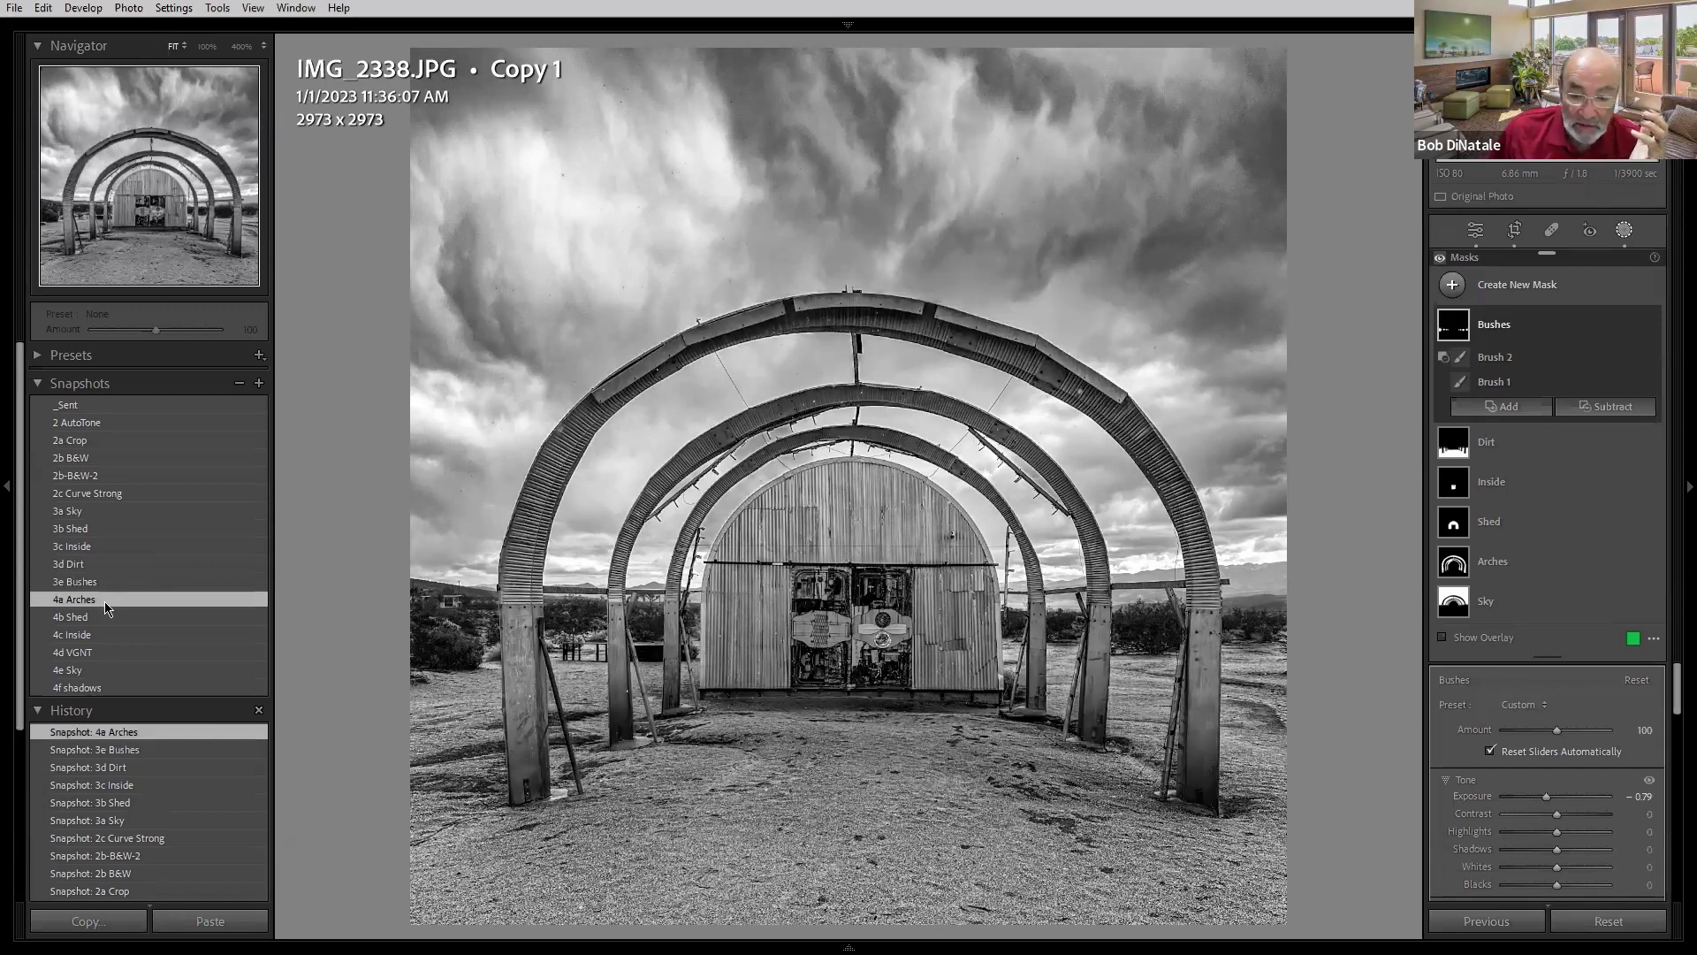
{"action": "left_click", "coordinate": [104, 611]}
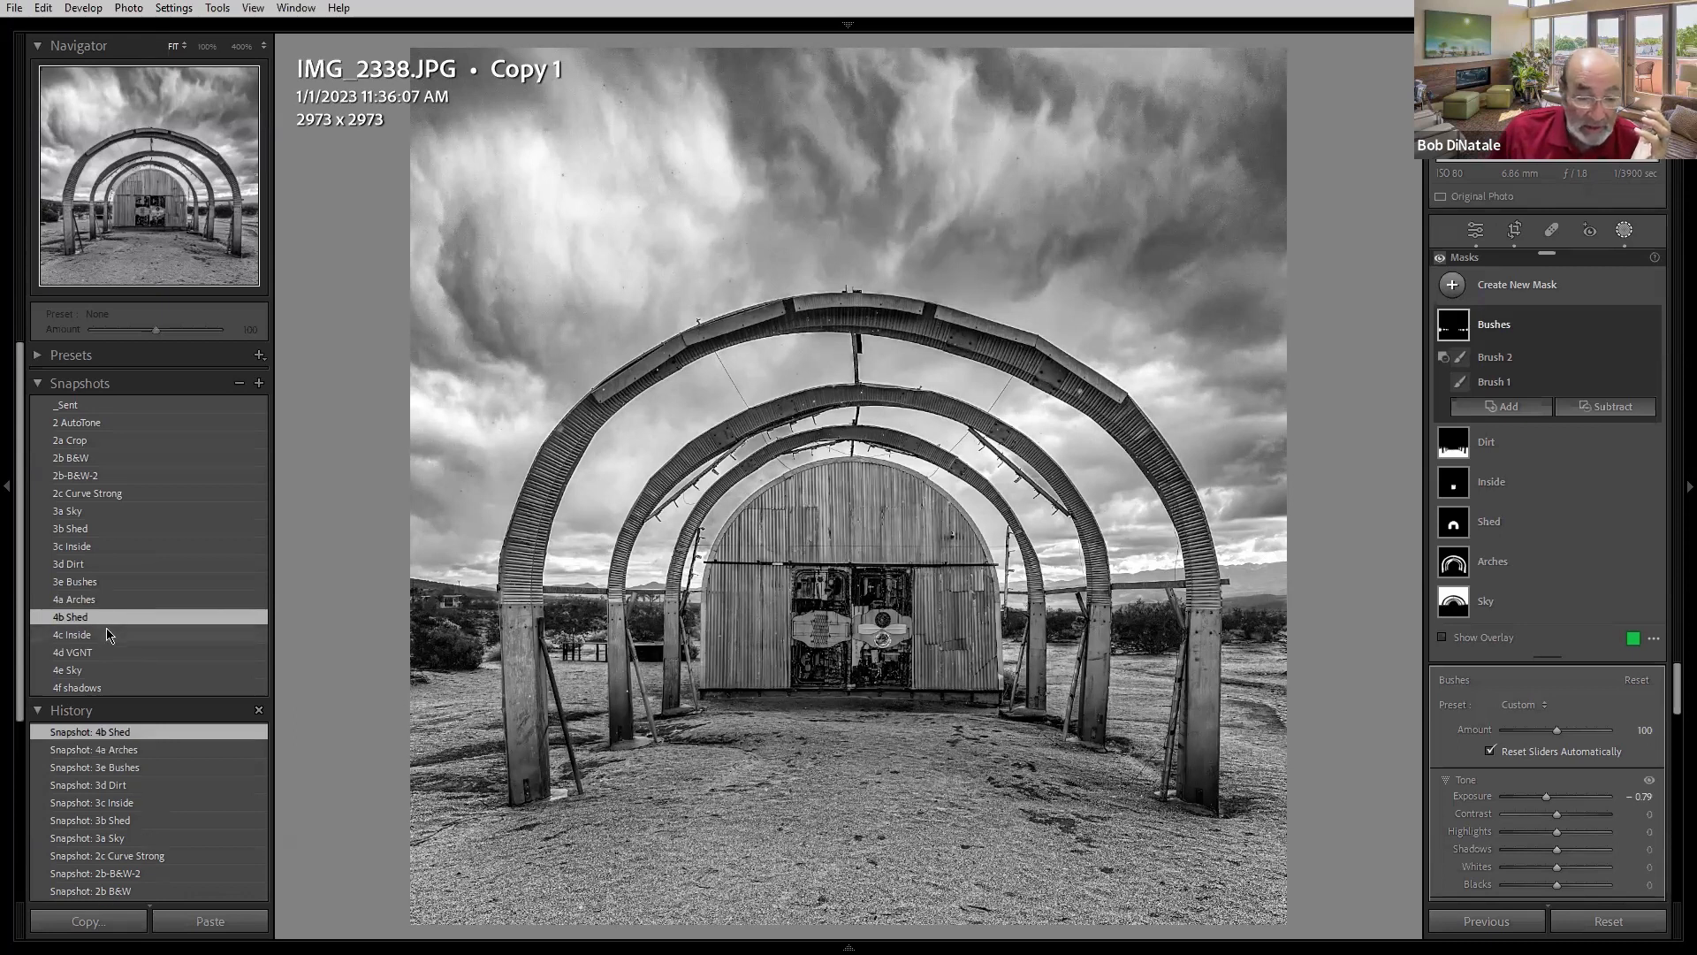
{"action": "left_click", "coordinate": [108, 635]}
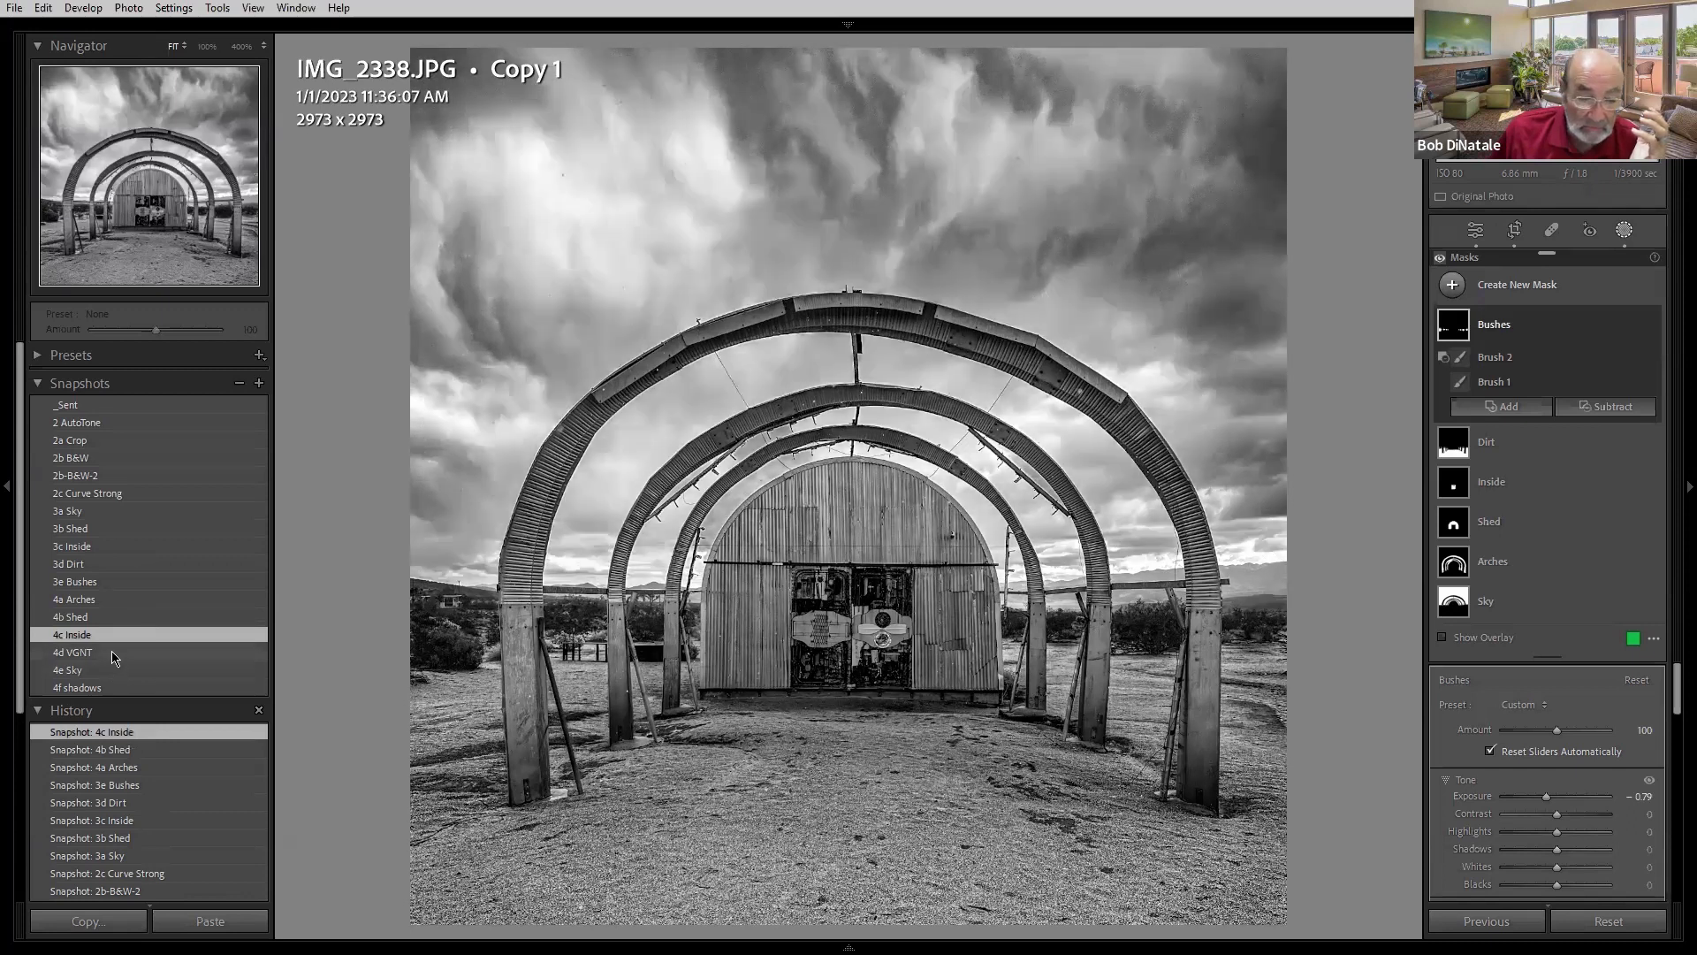
{"action": "left_click", "coordinate": [113, 653]}
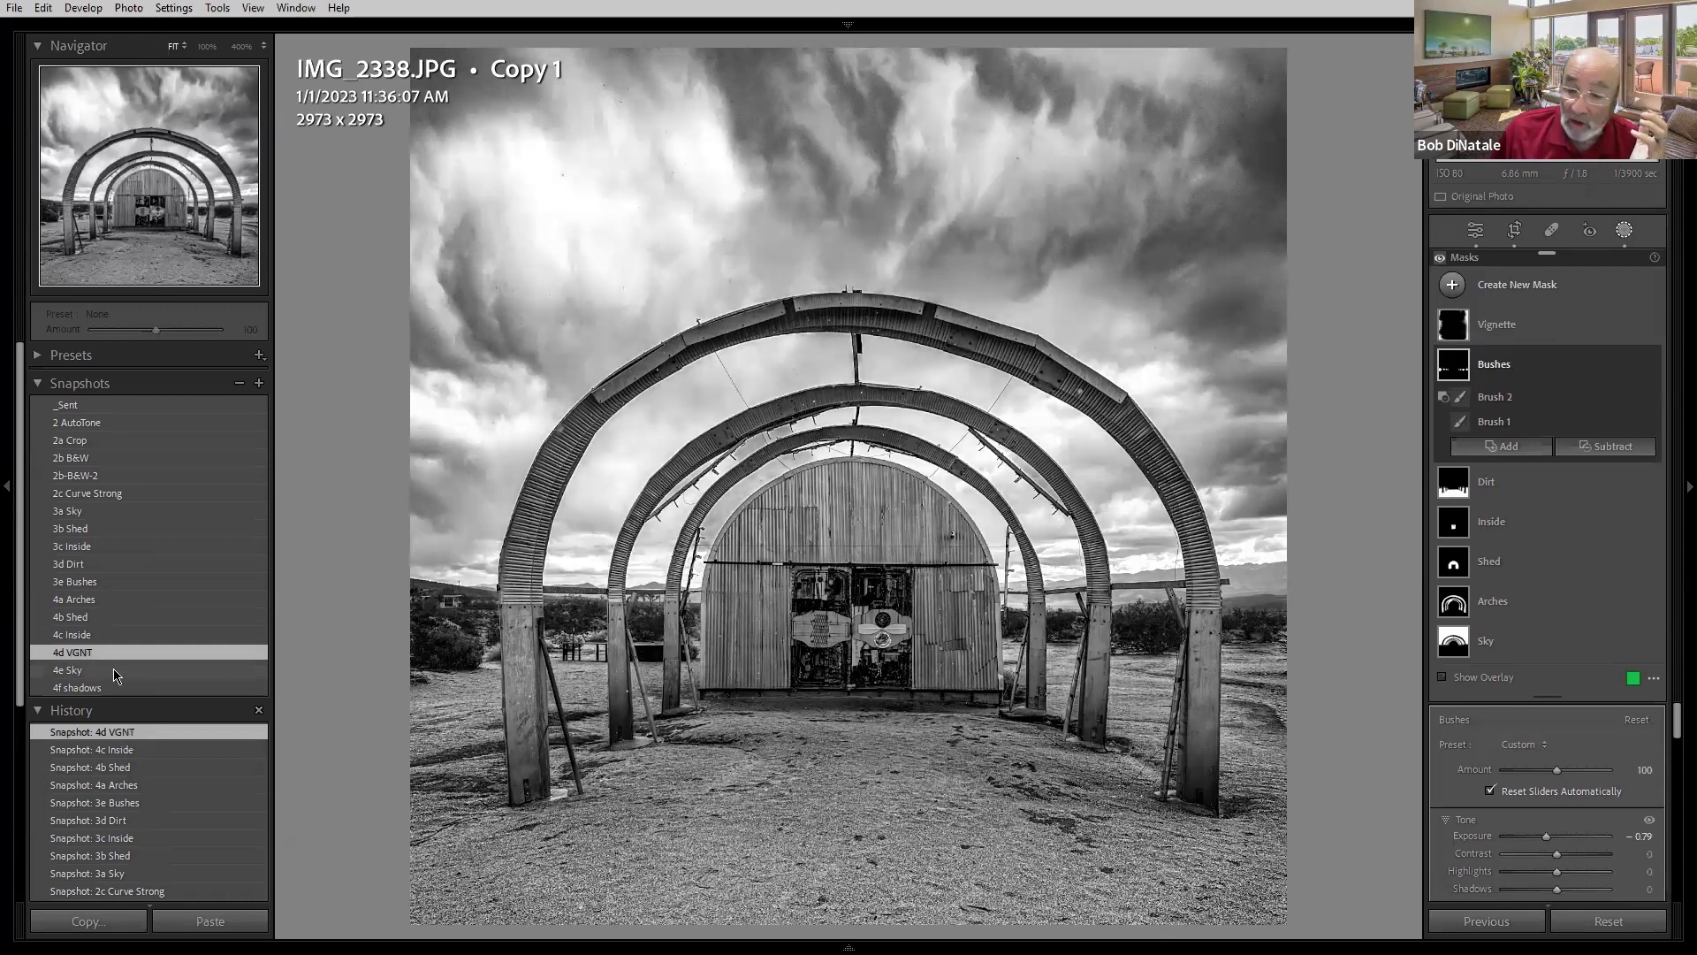
{"action": "left_click", "coordinate": [1538, 371]}
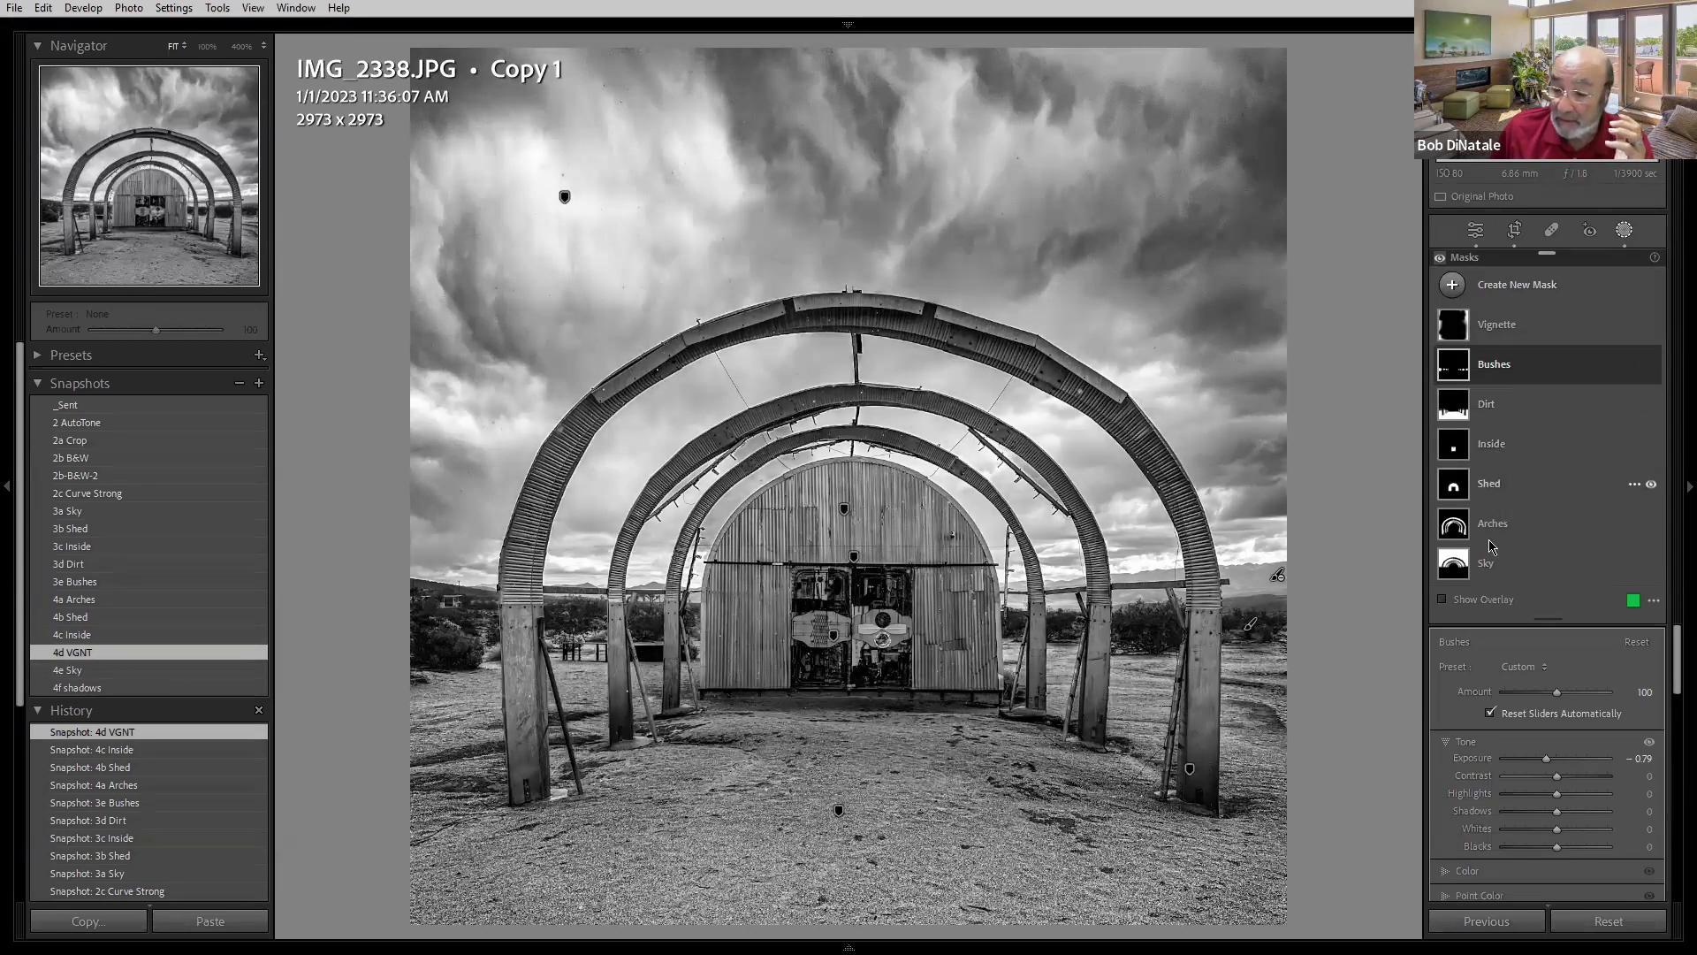
- Select the Sky mask, set its Amount to 85, and reload the 4c Inside snapshot
{"action": "left_click", "coordinate": [1564, 567]}
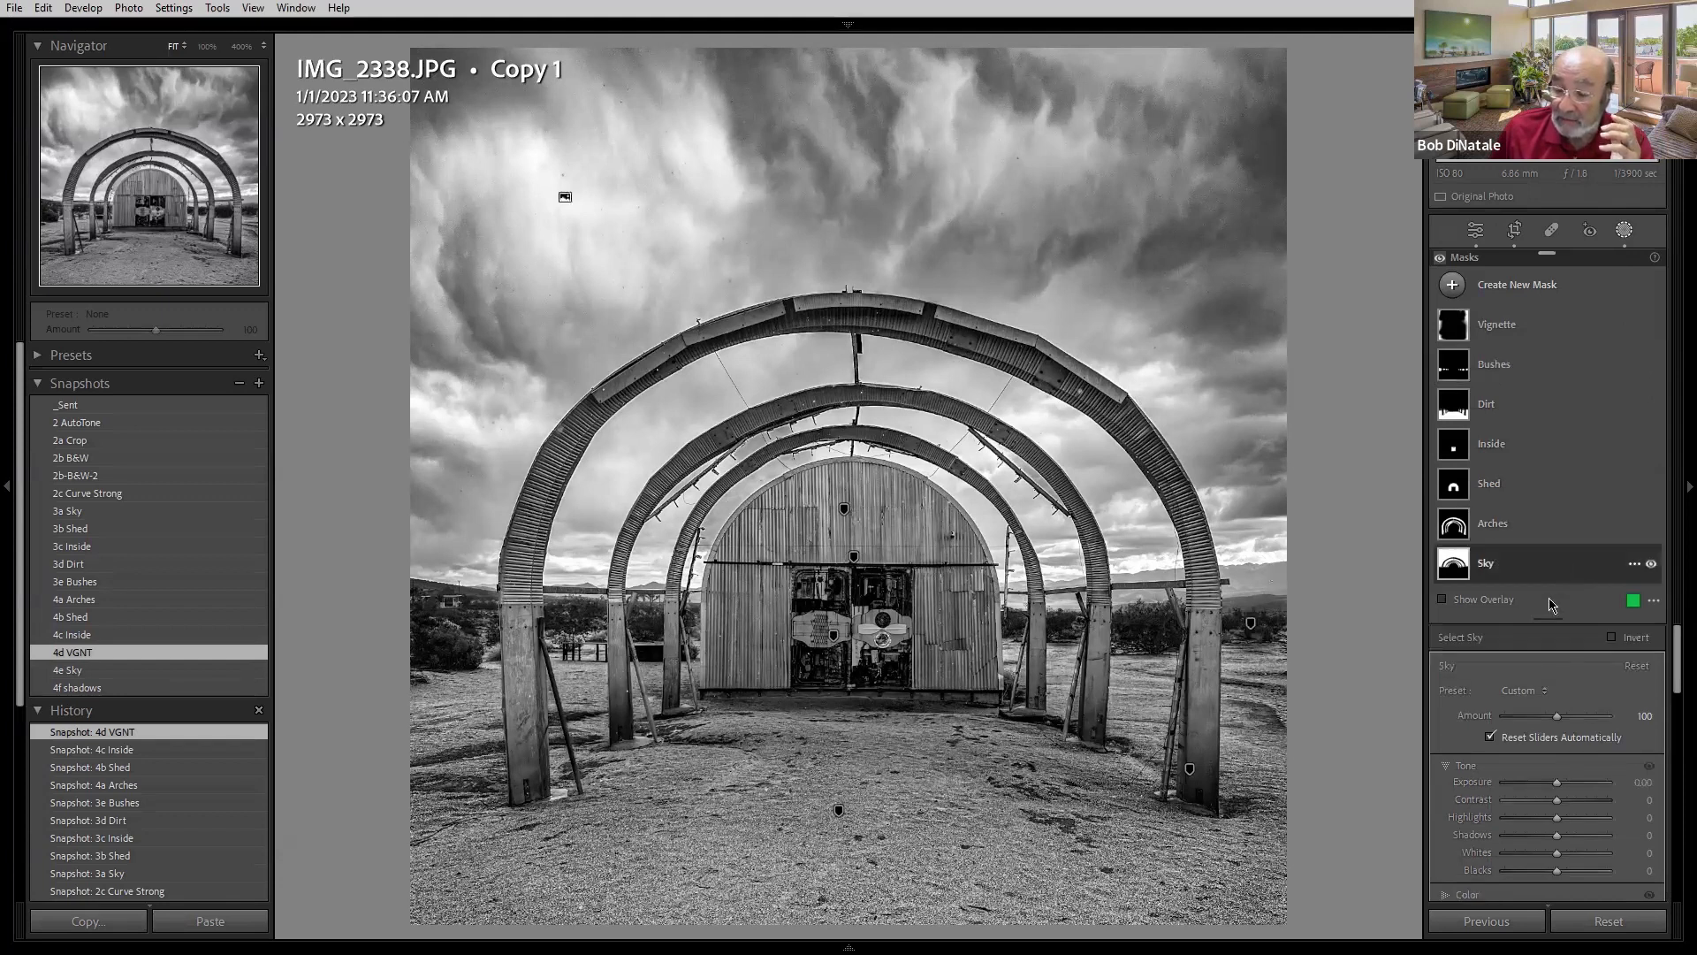
{"action": "left_click", "coordinate": [1490, 566]}
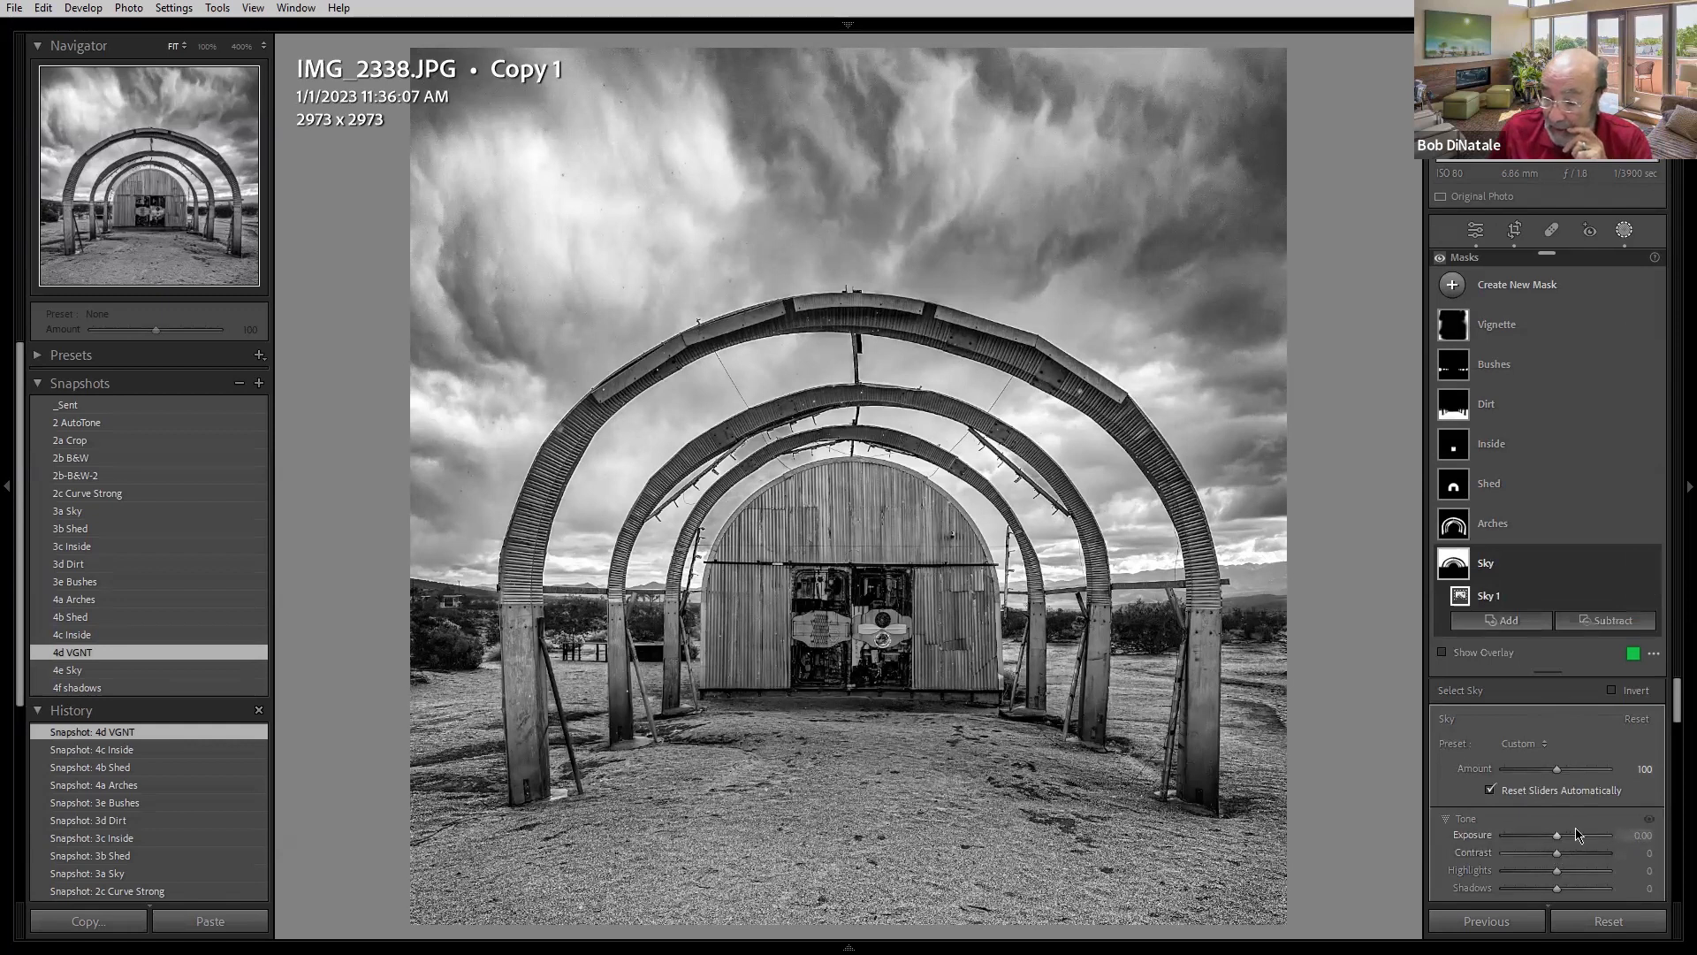
{"action": "mouse_move", "coordinate": [1560, 775]}
{"action": "left_mouse_down"}
{"action": "mouse_move", "coordinate": [1591, 774]}
{"action": "mouse_move", "coordinate": [1562, 773]}
{"action": "left_mouse_up"}
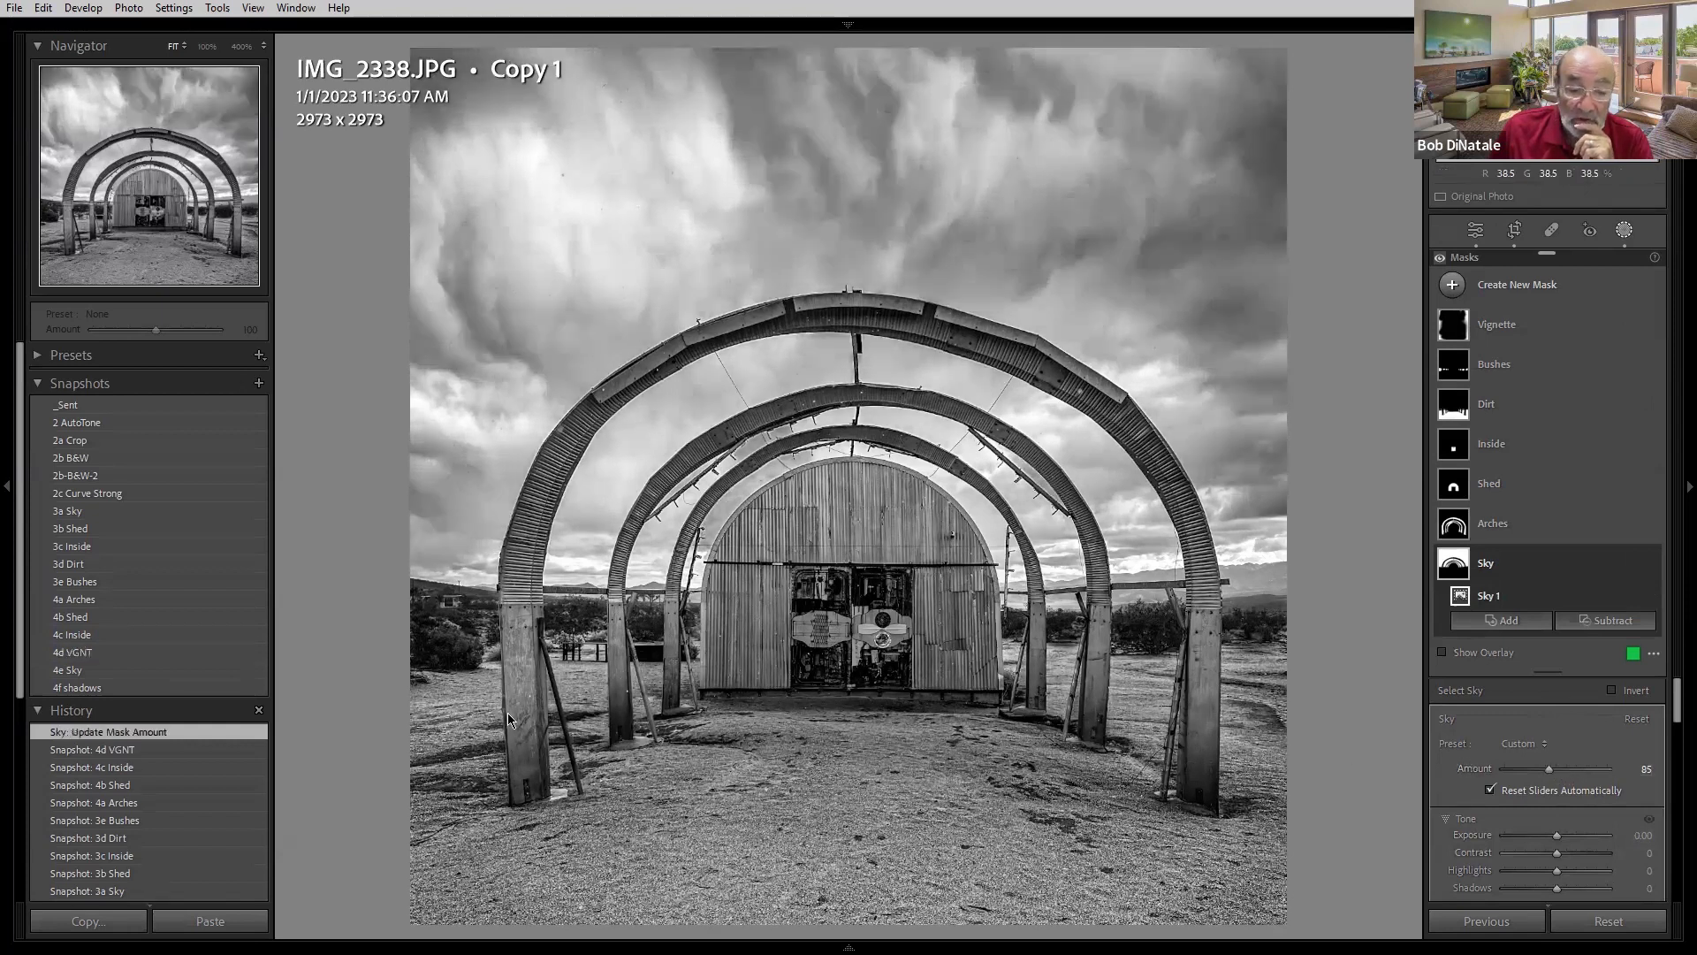
{"action": "left_click", "coordinate": [75, 634]}
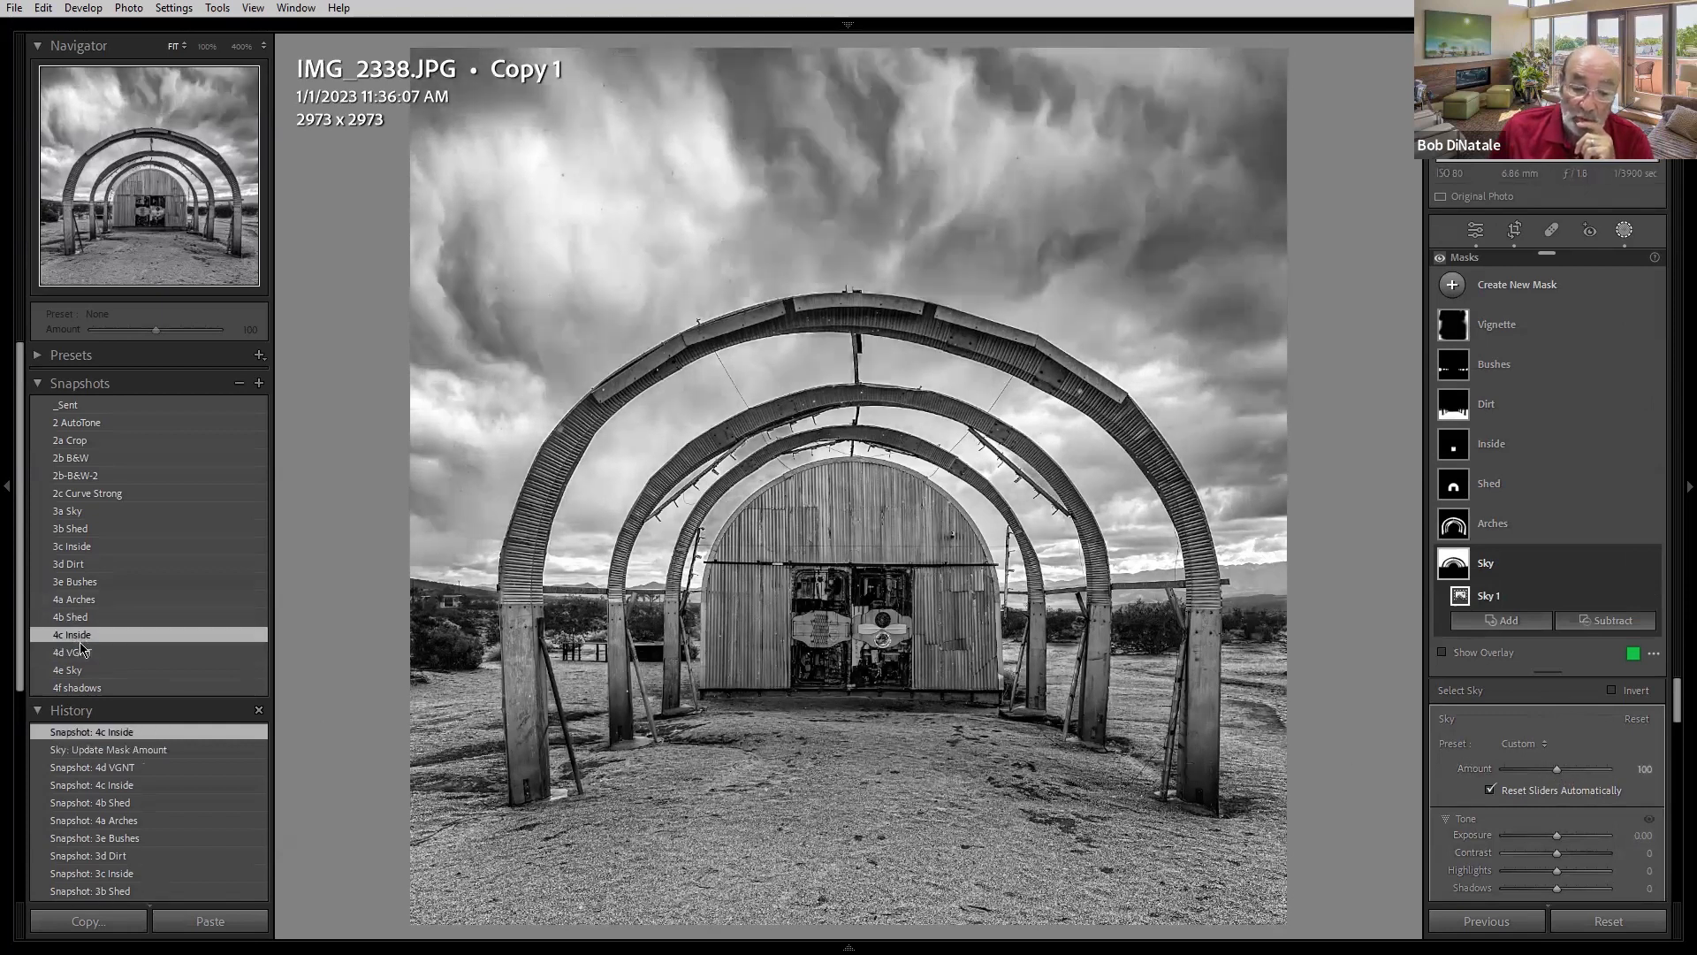
- Step through the 4d VGNT, 3d Dirt, 3e Bushes, 4a Arches, 4b Shed, 4c Inside, 4d VGNT, 4e Sky and 4f shadows snapshots
{"action": "left_click", "coordinate": [81, 654]}
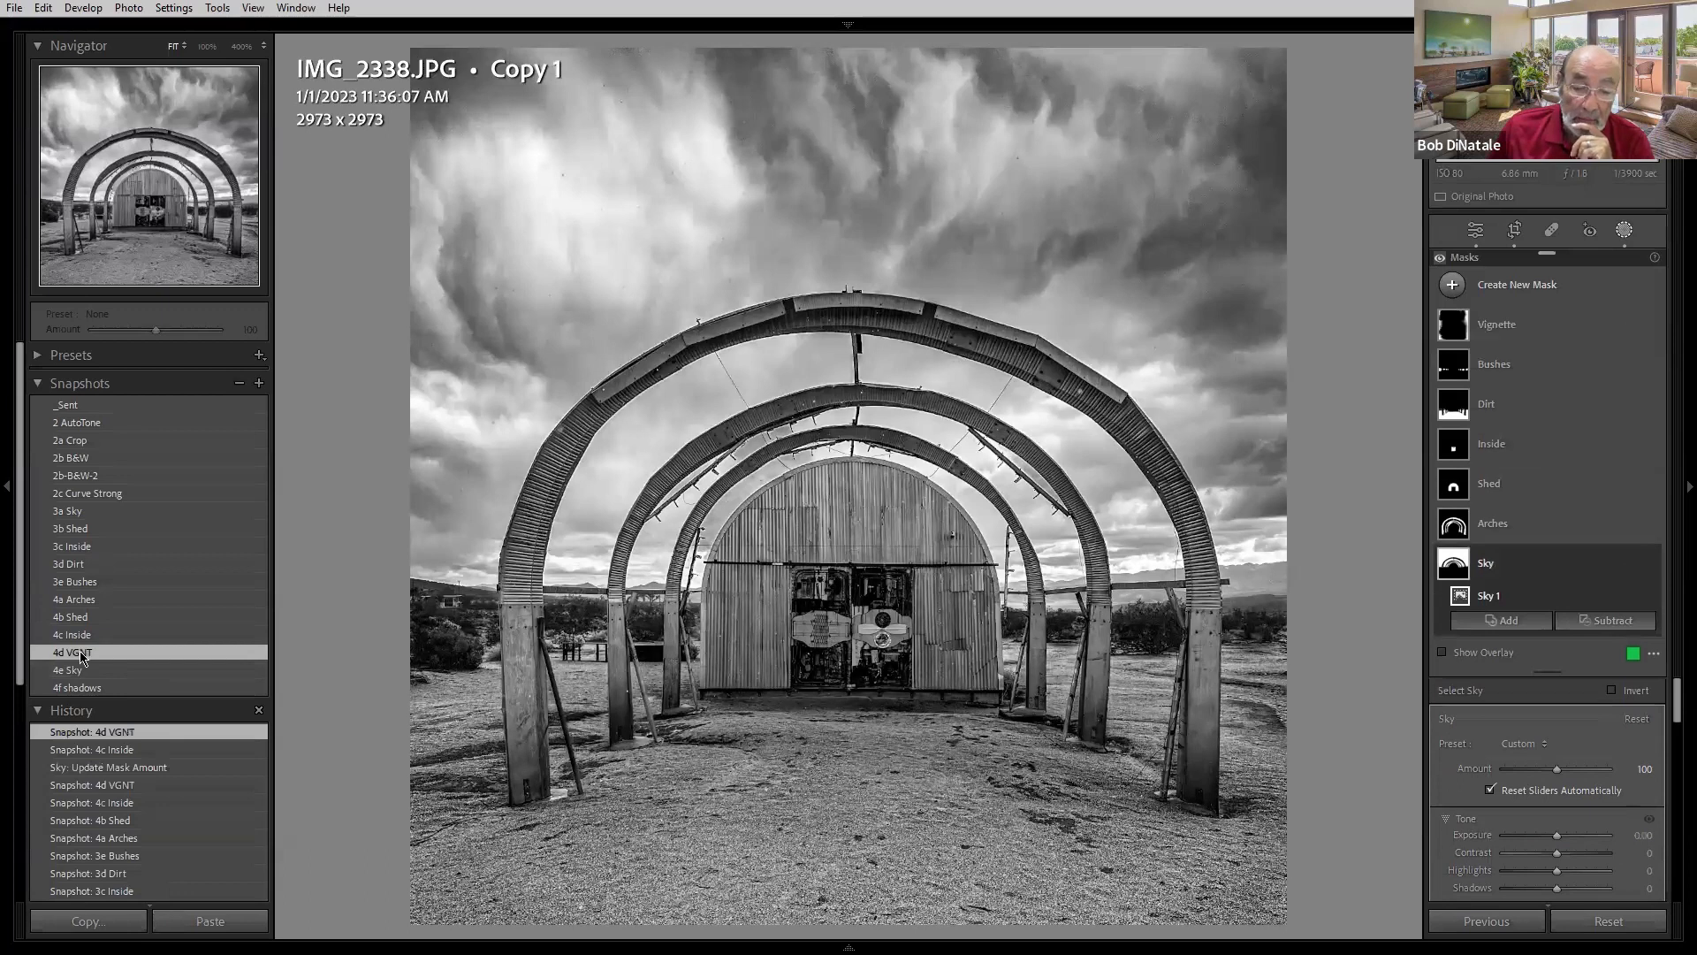
{"action": "left_click", "coordinate": [80, 566]}
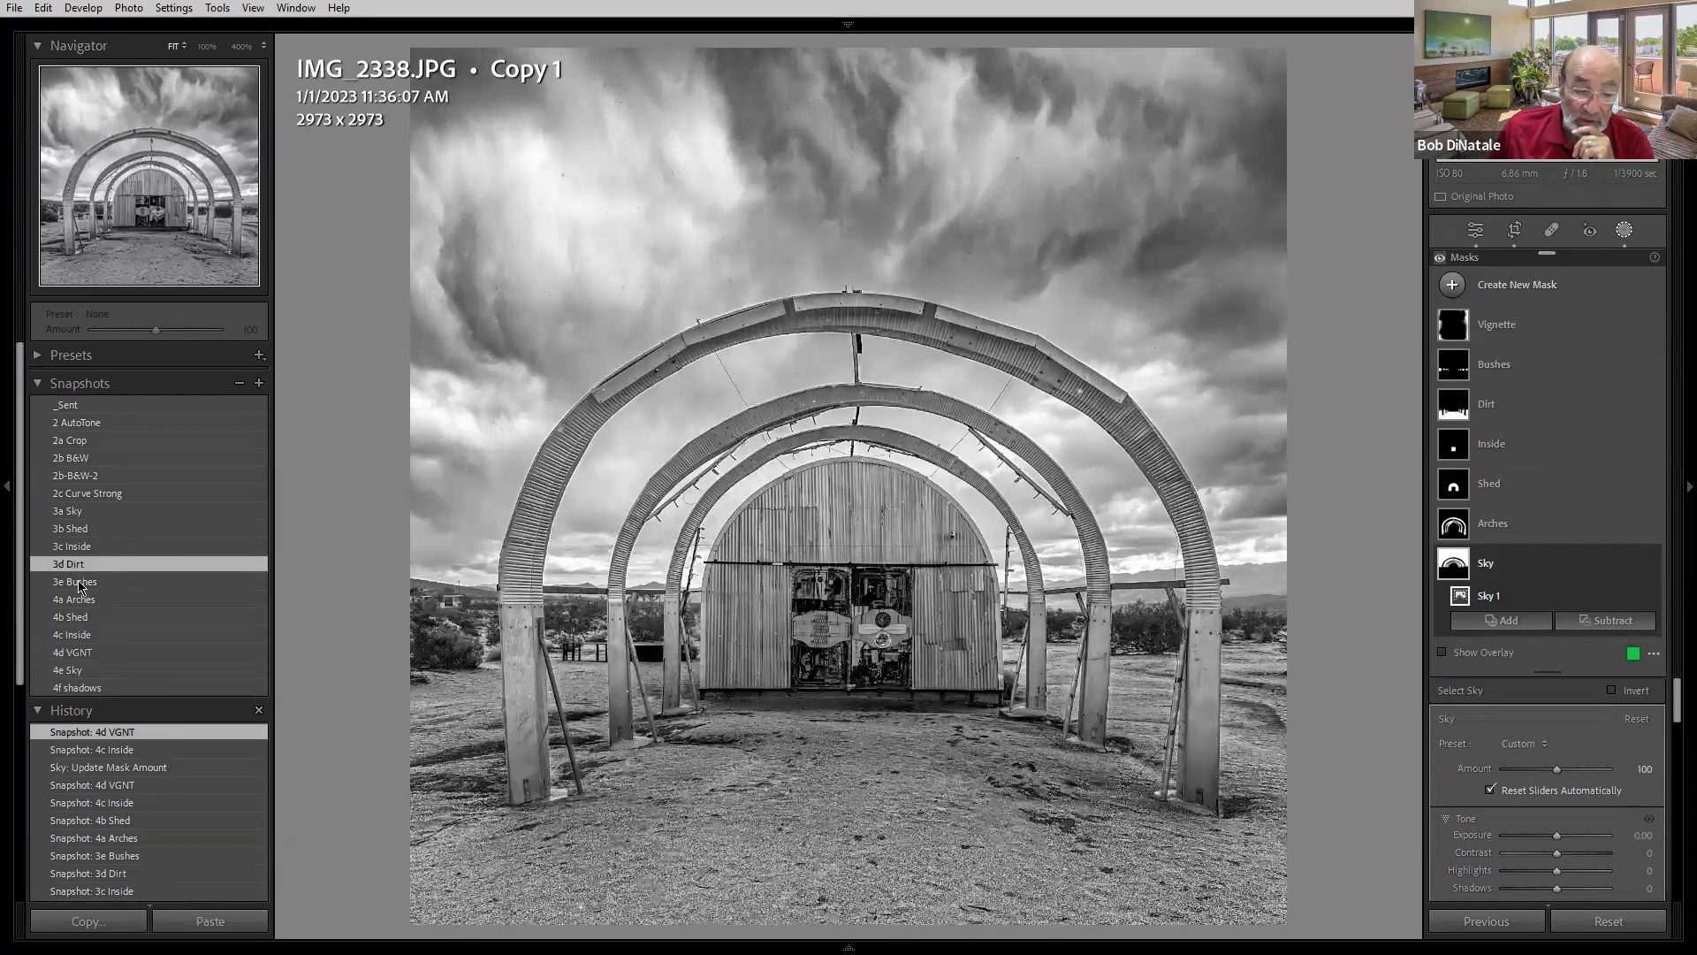
{"action": "left_click", "coordinate": [80, 583]}
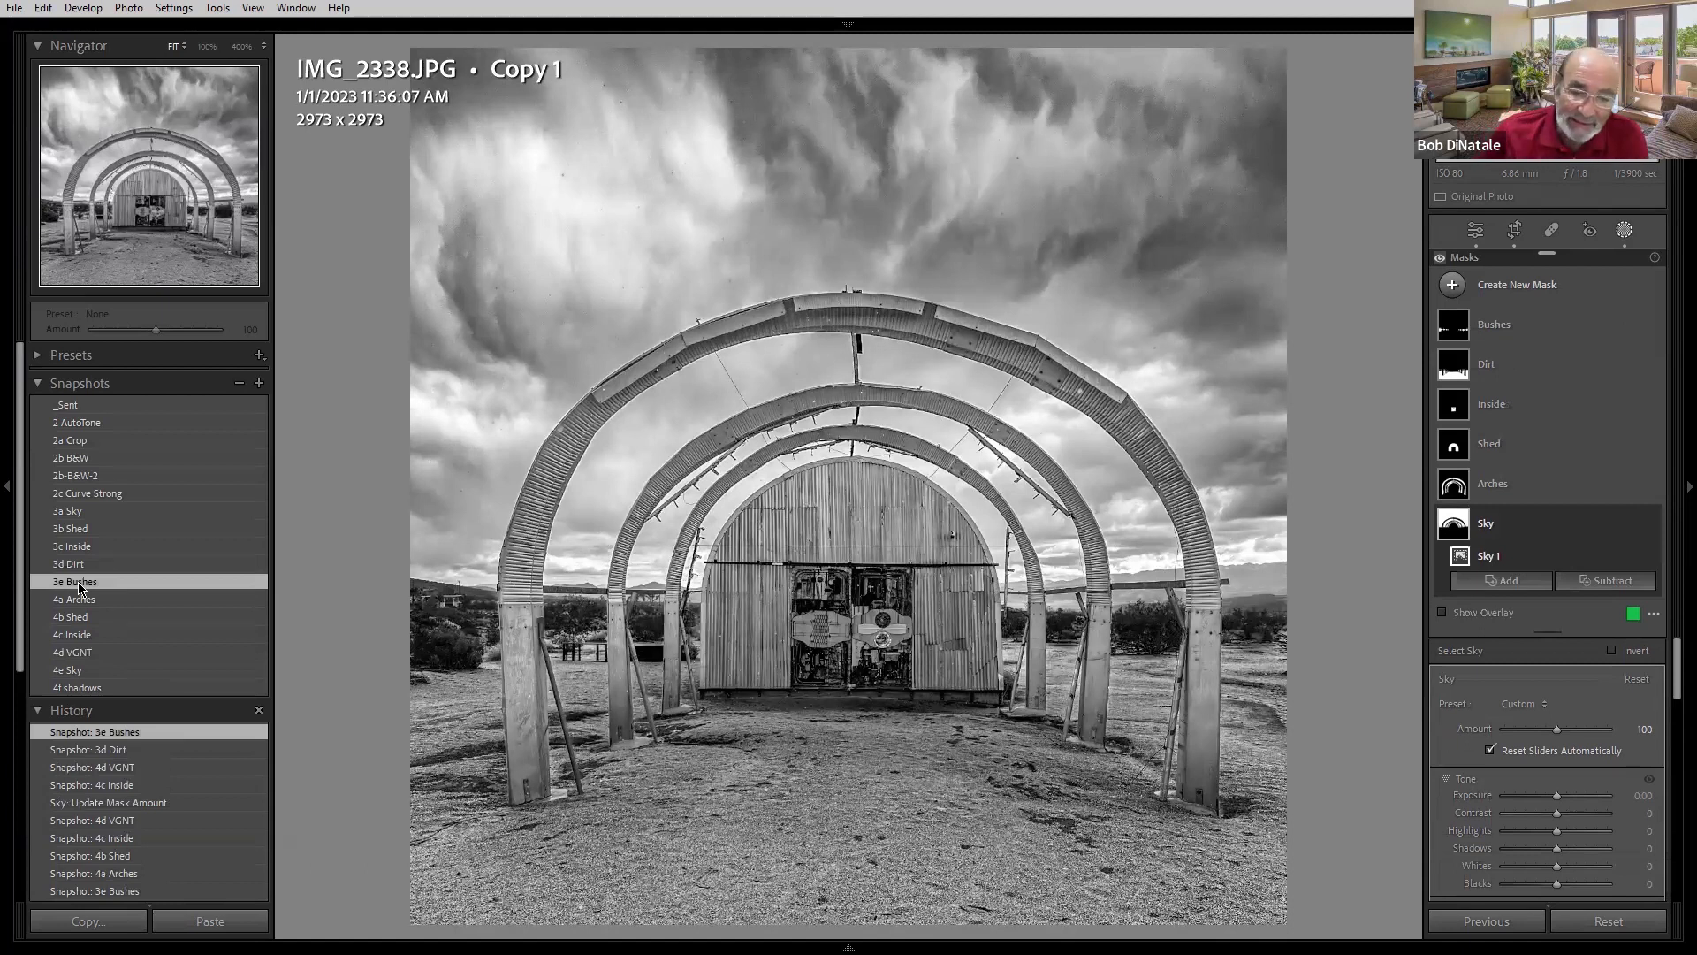
{"action": "left_click", "coordinate": [79, 599]}
{"action": "left_click", "coordinate": [79, 619]}
{"action": "left_click", "coordinate": [78, 637]}
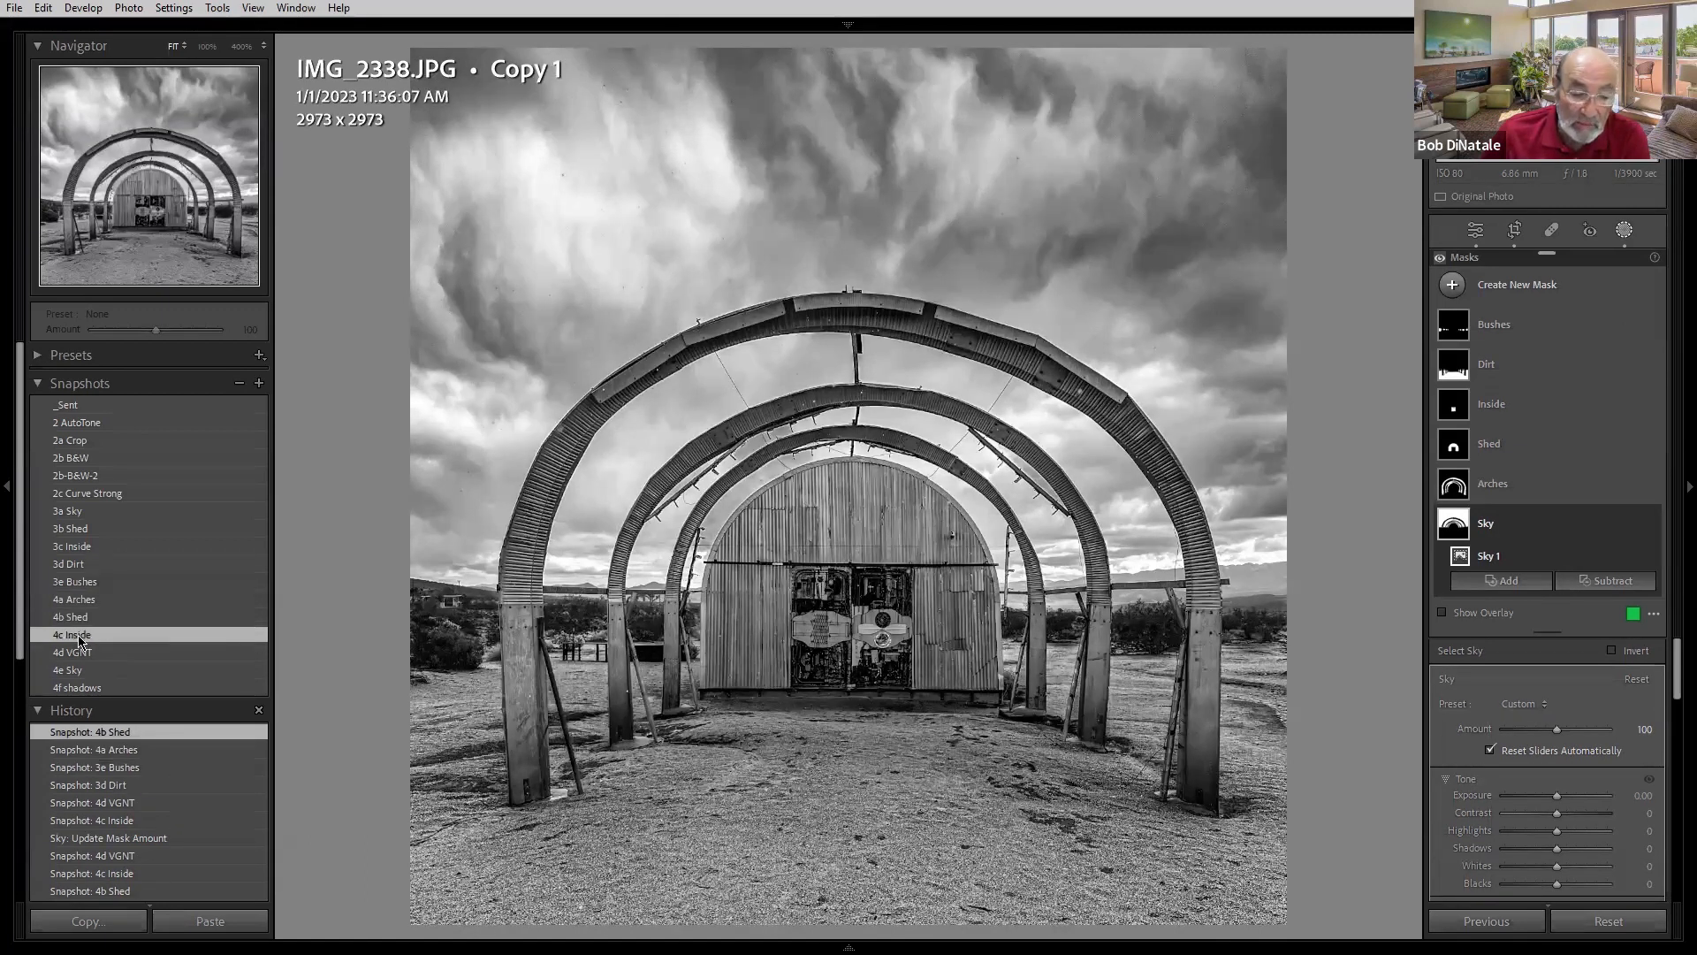
{"action": "left_click", "coordinate": [81, 653]}
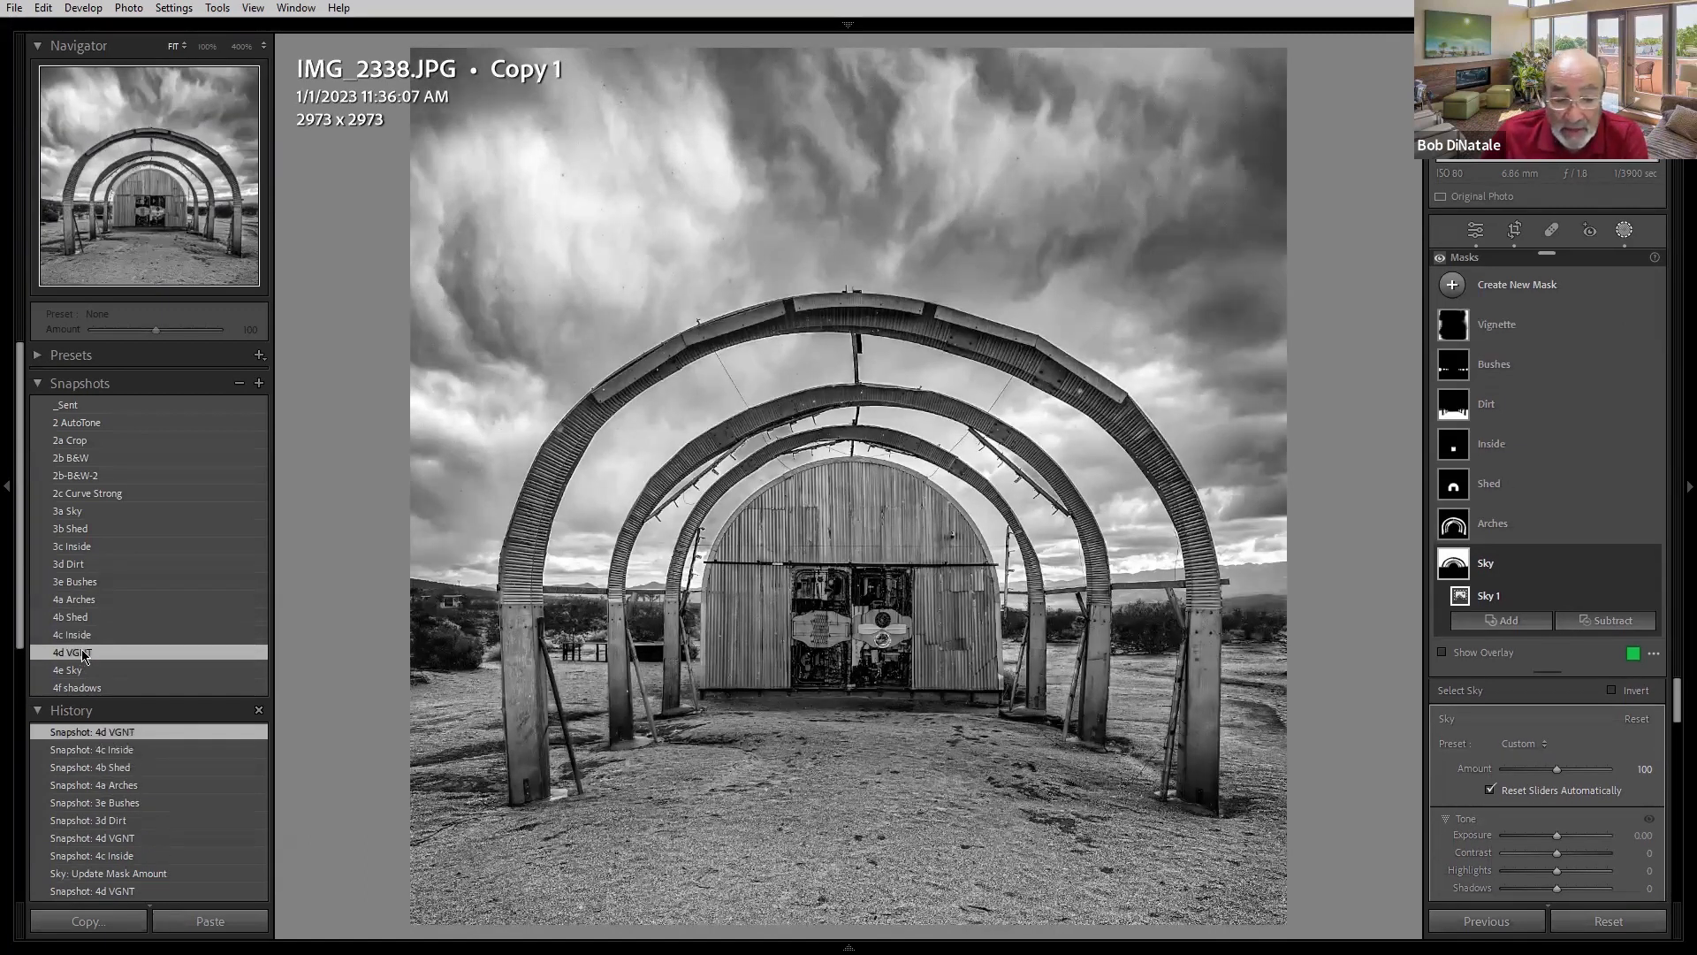
{"action": "left_click", "coordinate": [75, 671]}
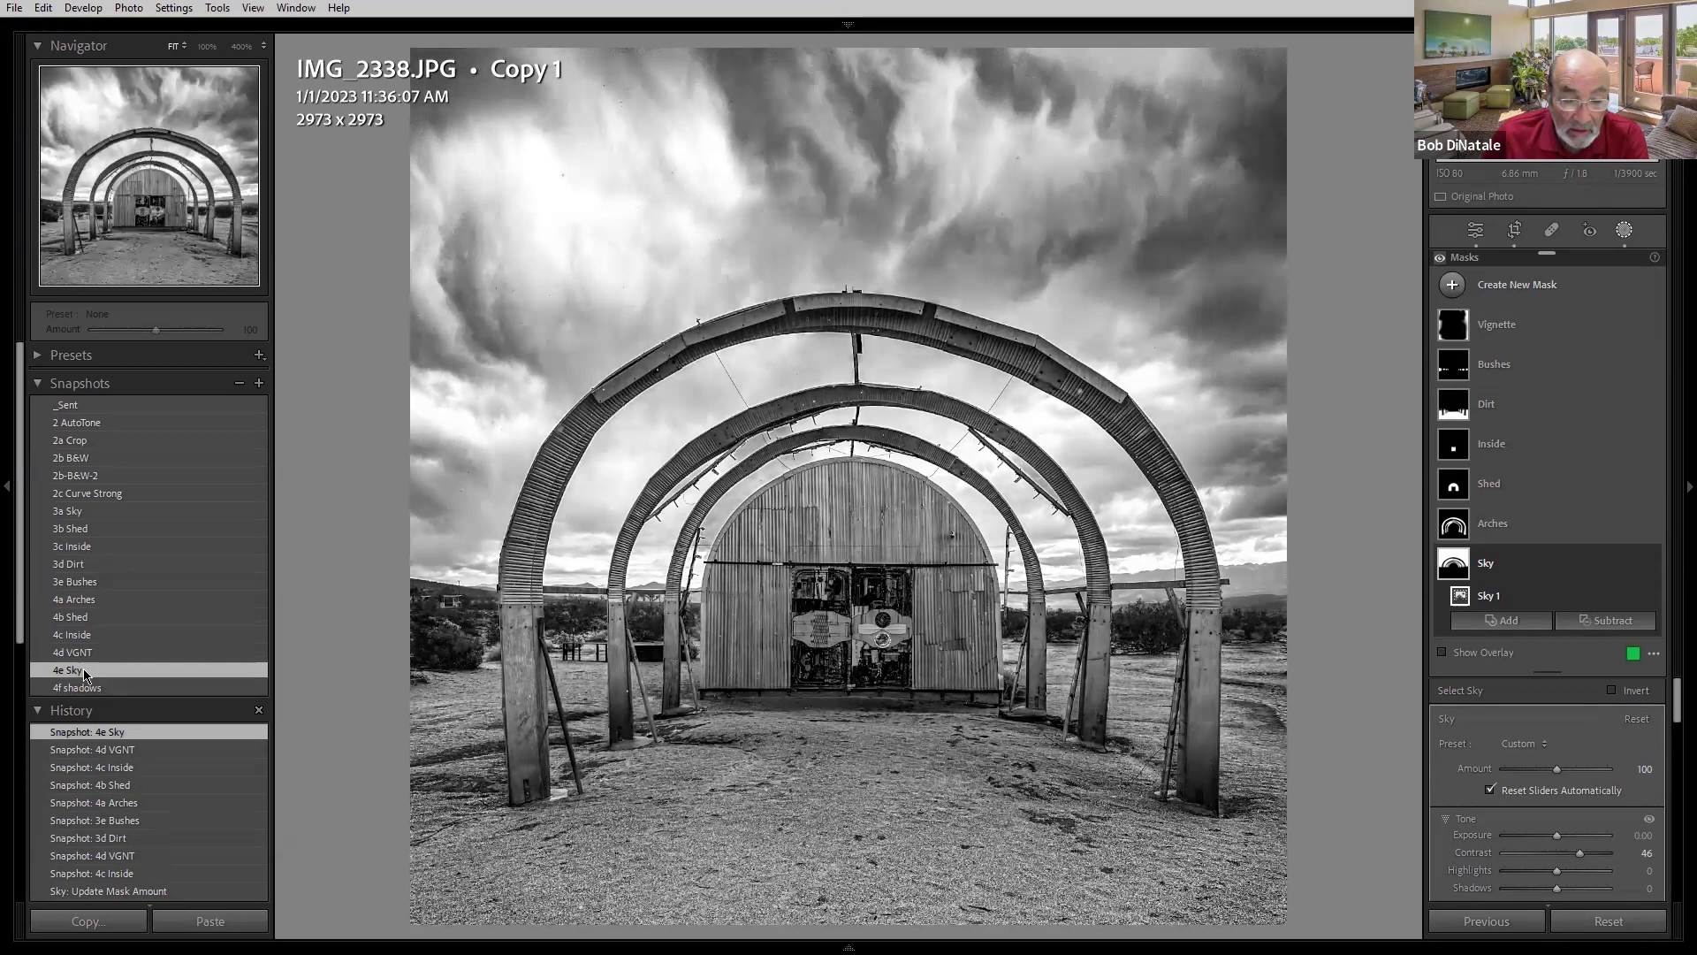
{"action": "left_click", "coordinate": [80, 687]}
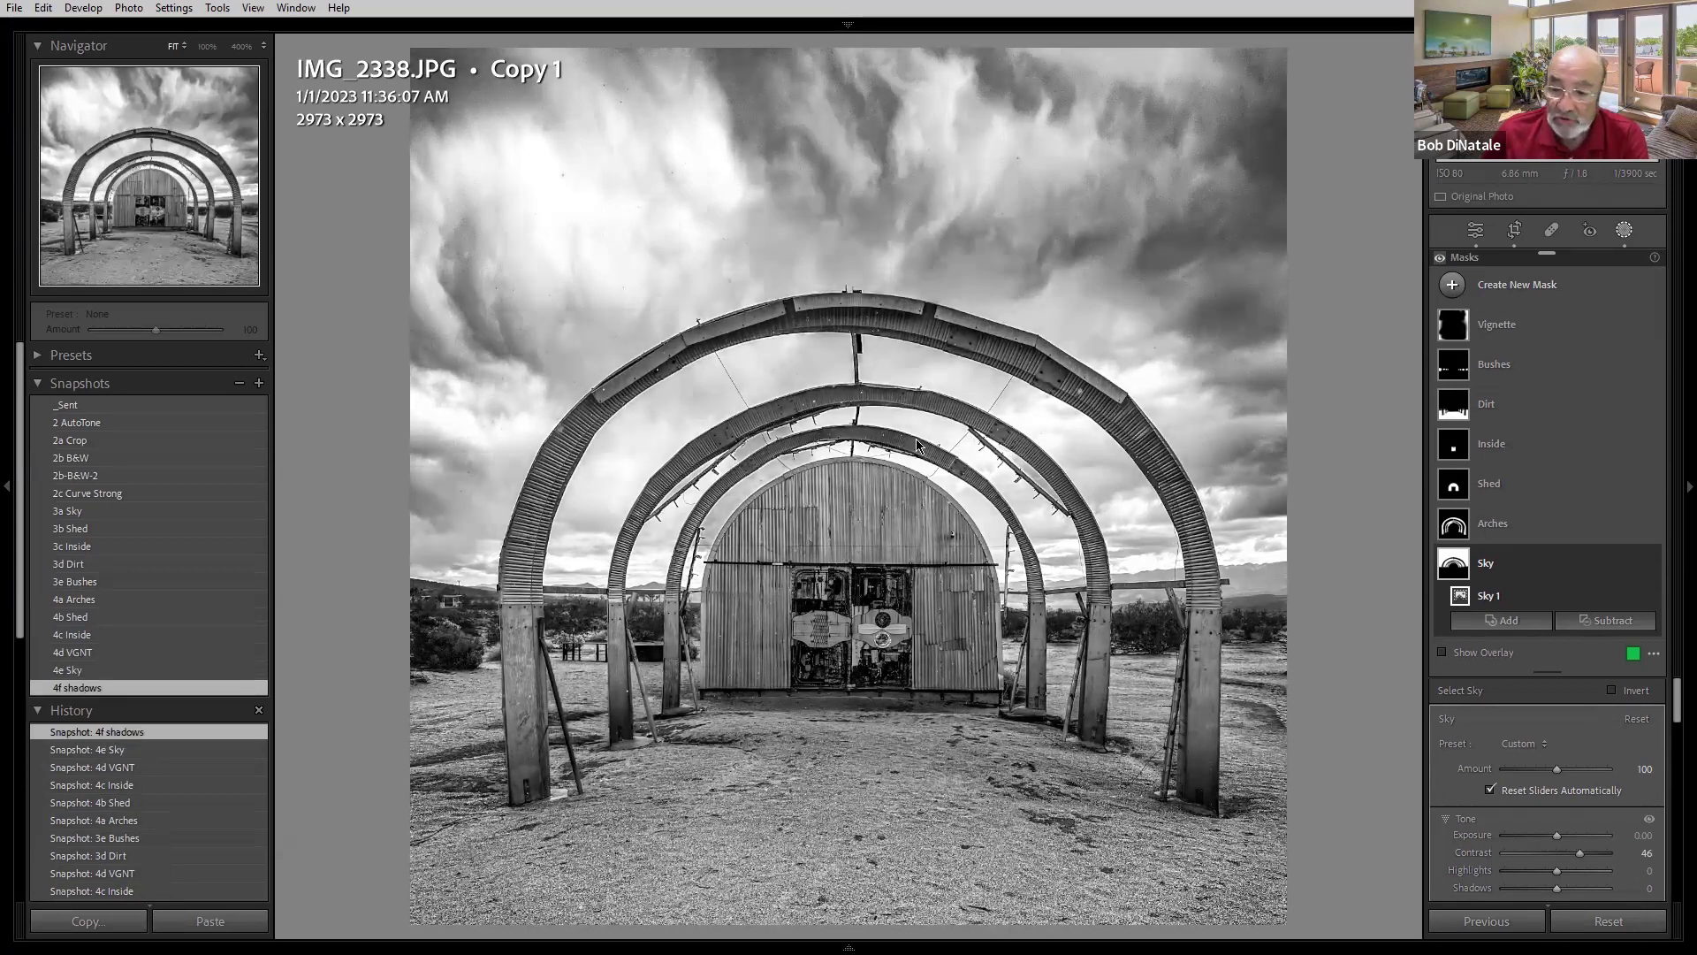
- Select the Vignette mask and its Radial Gradient 1 component to display the gradient's outline
{"action": "mouse_move", "coordinate": [1451, 377]}
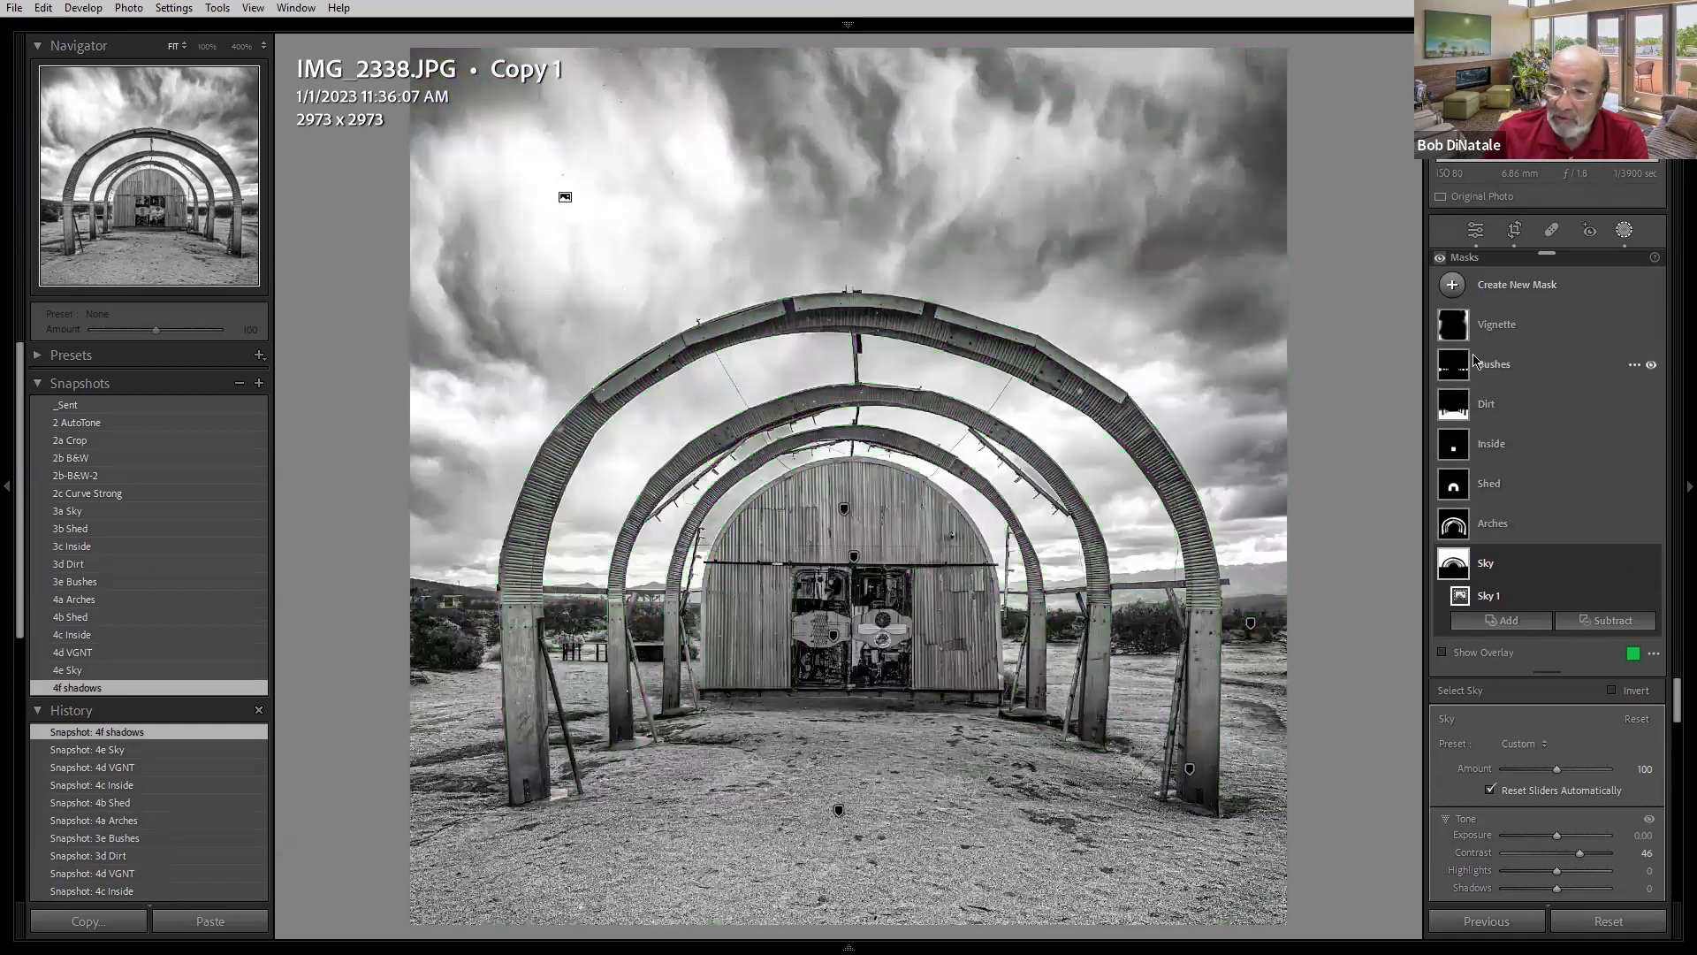
{"action": "mouse_move", "coordinate": [1460, 330]}
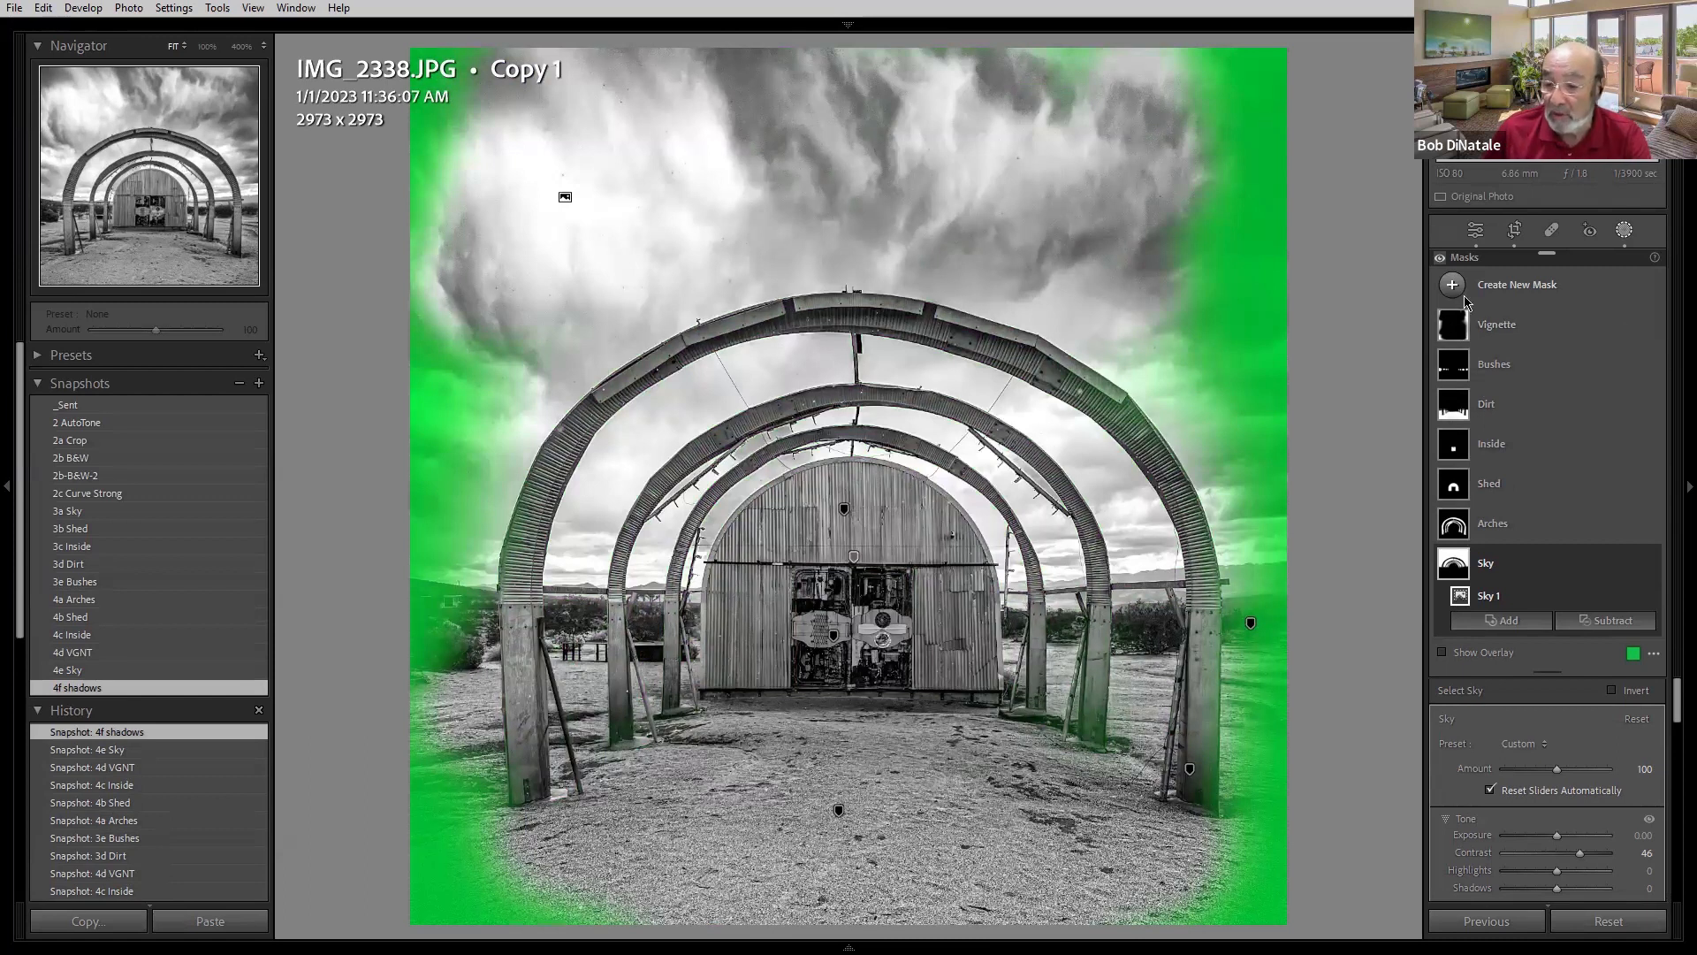
{"action": "left_click", "coordinate": [1496, 333]}
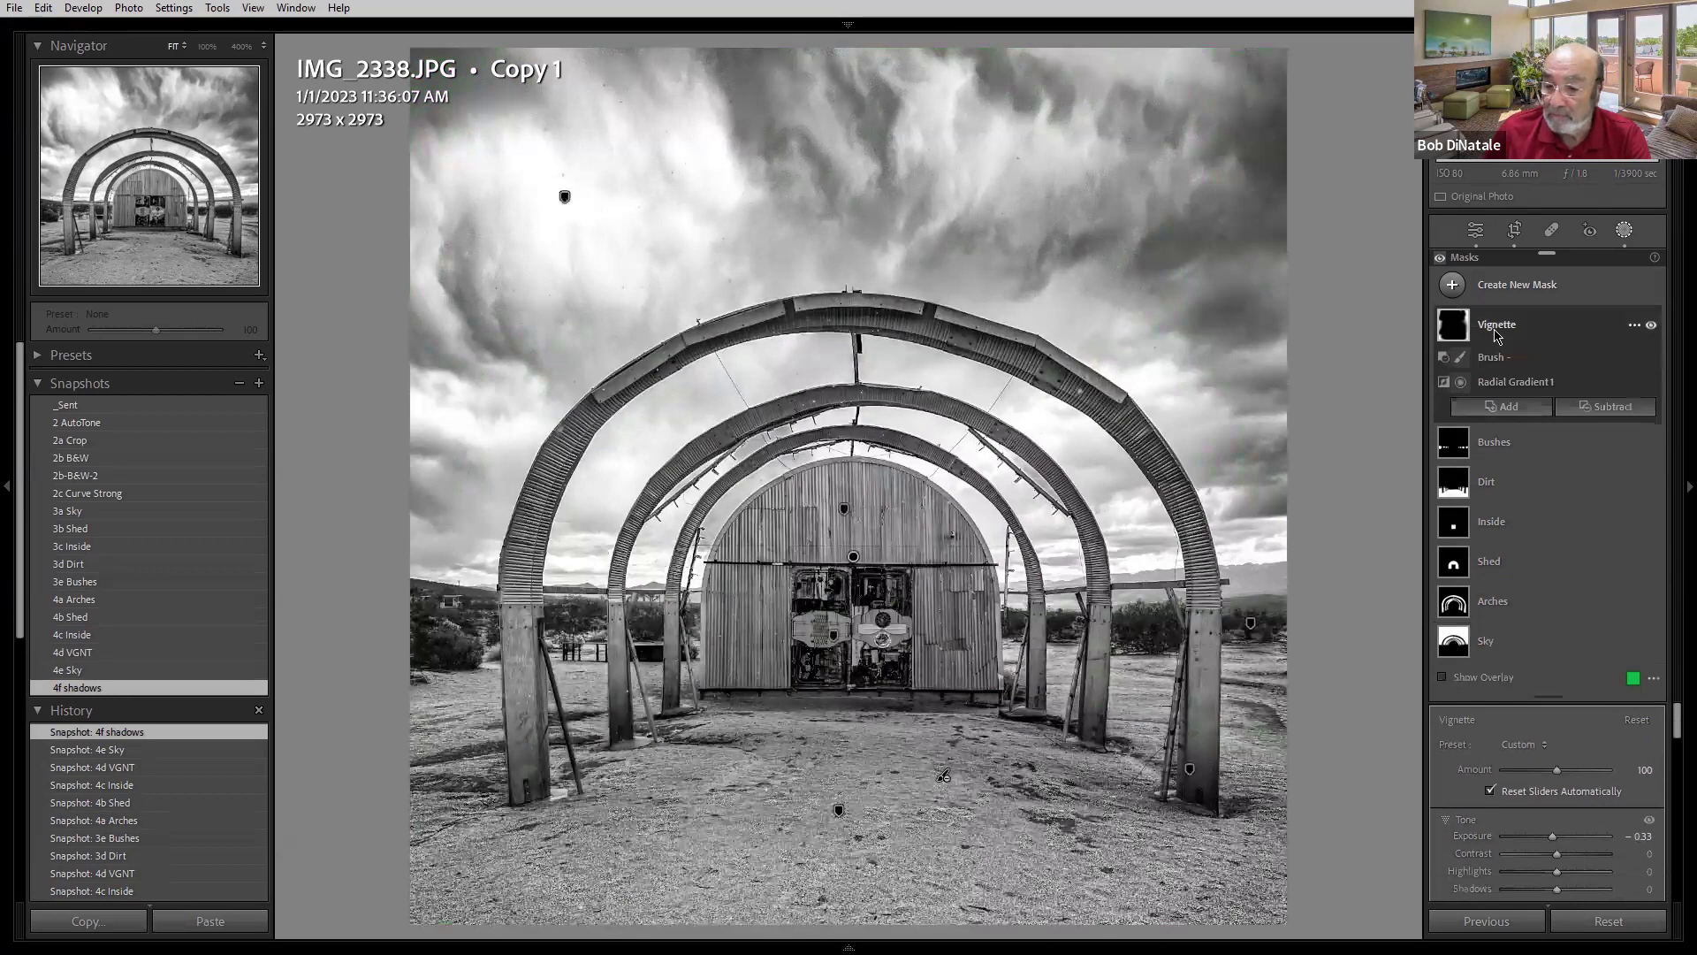
{"action": "left_click", "coordinate": [1464, 384]}
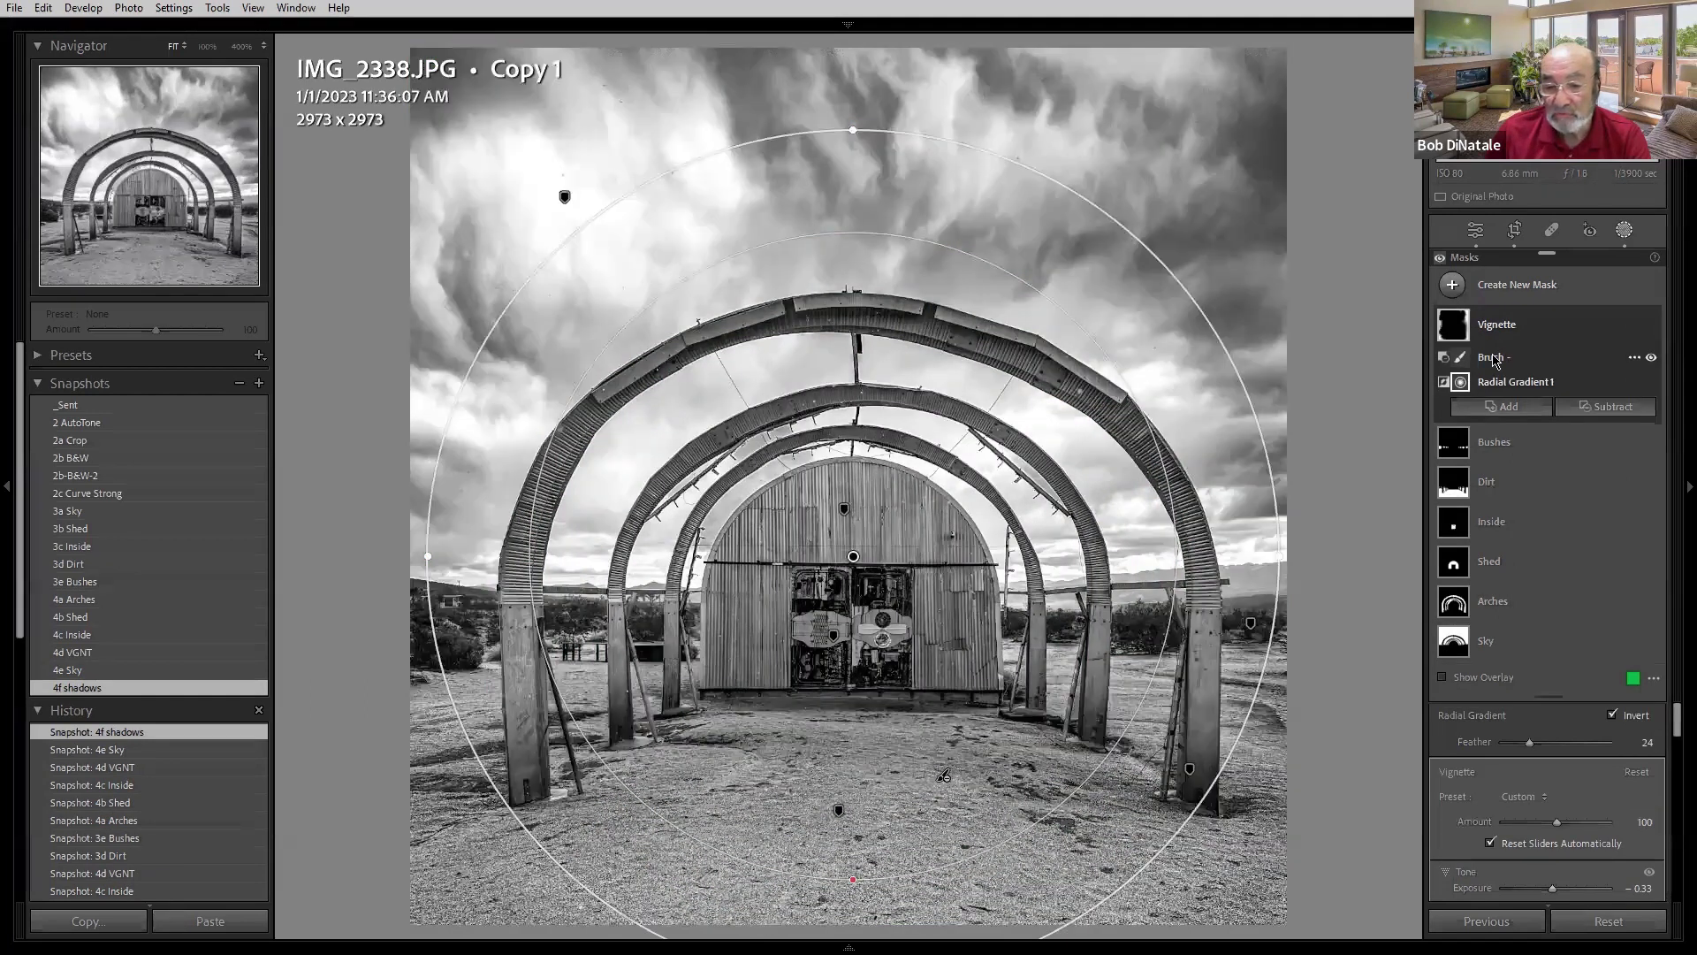
{"action": "mouse_move", "coordinate": [1456, 330]}
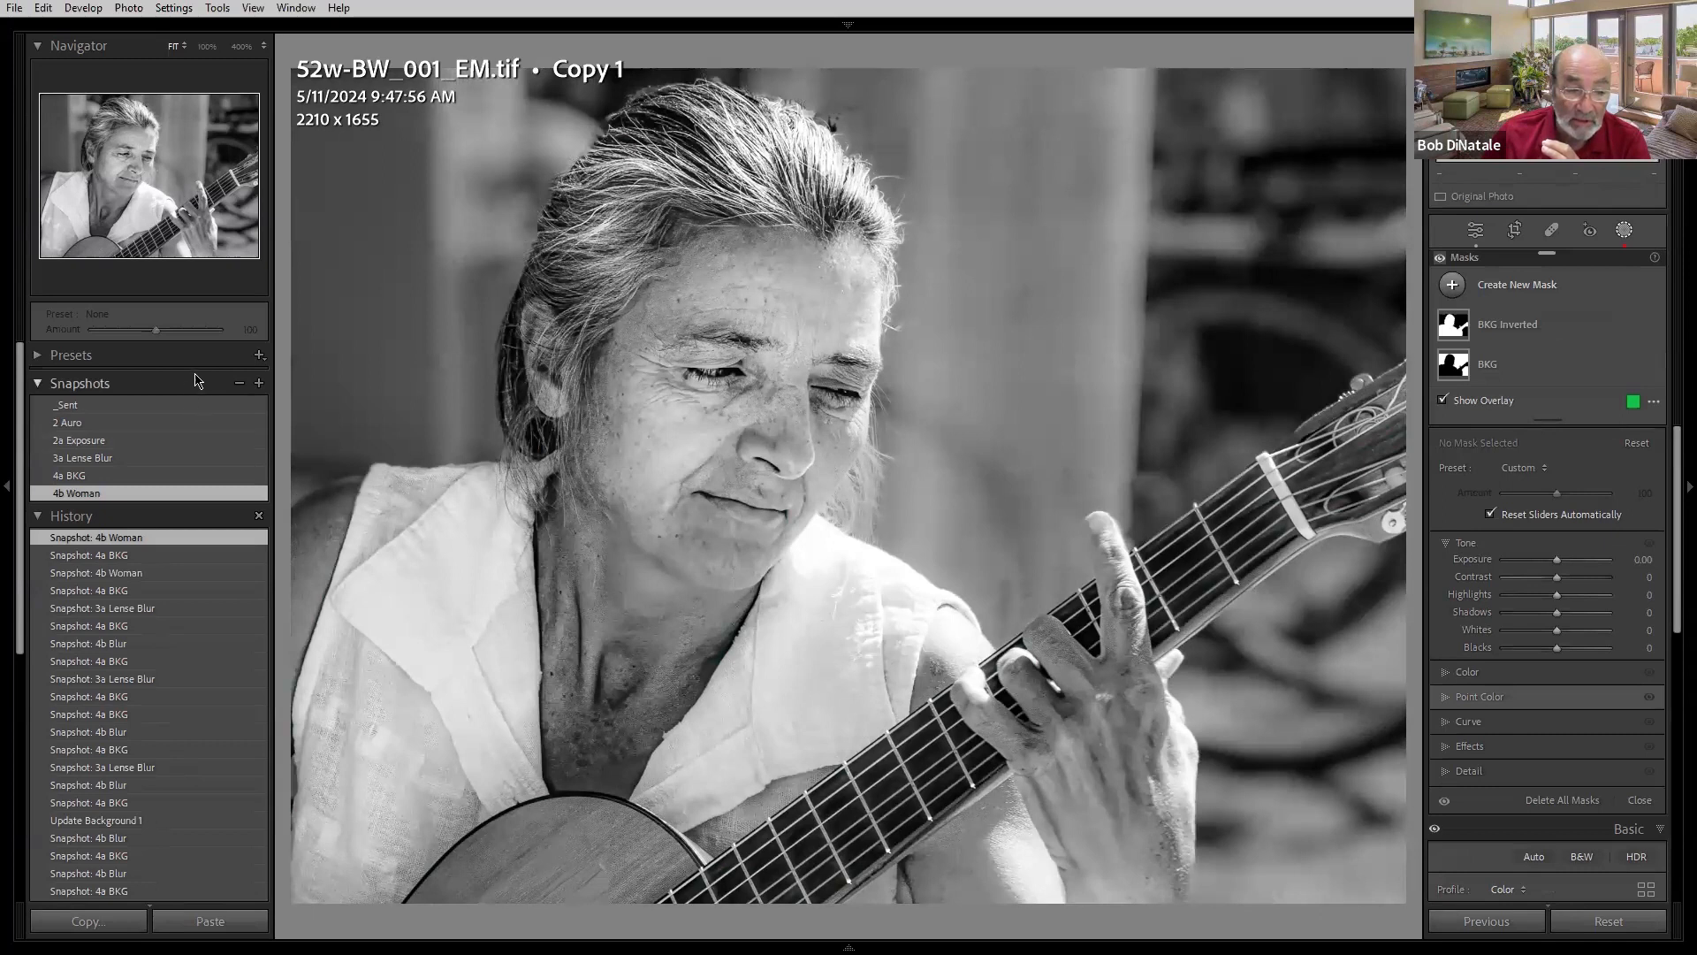
- On the guitarist photo, step through the _Sent, 2 Auro, 2a Exposure and 3a Lense Blur snapshots
{"action": "left_click", "coordinate": [186, 404]}
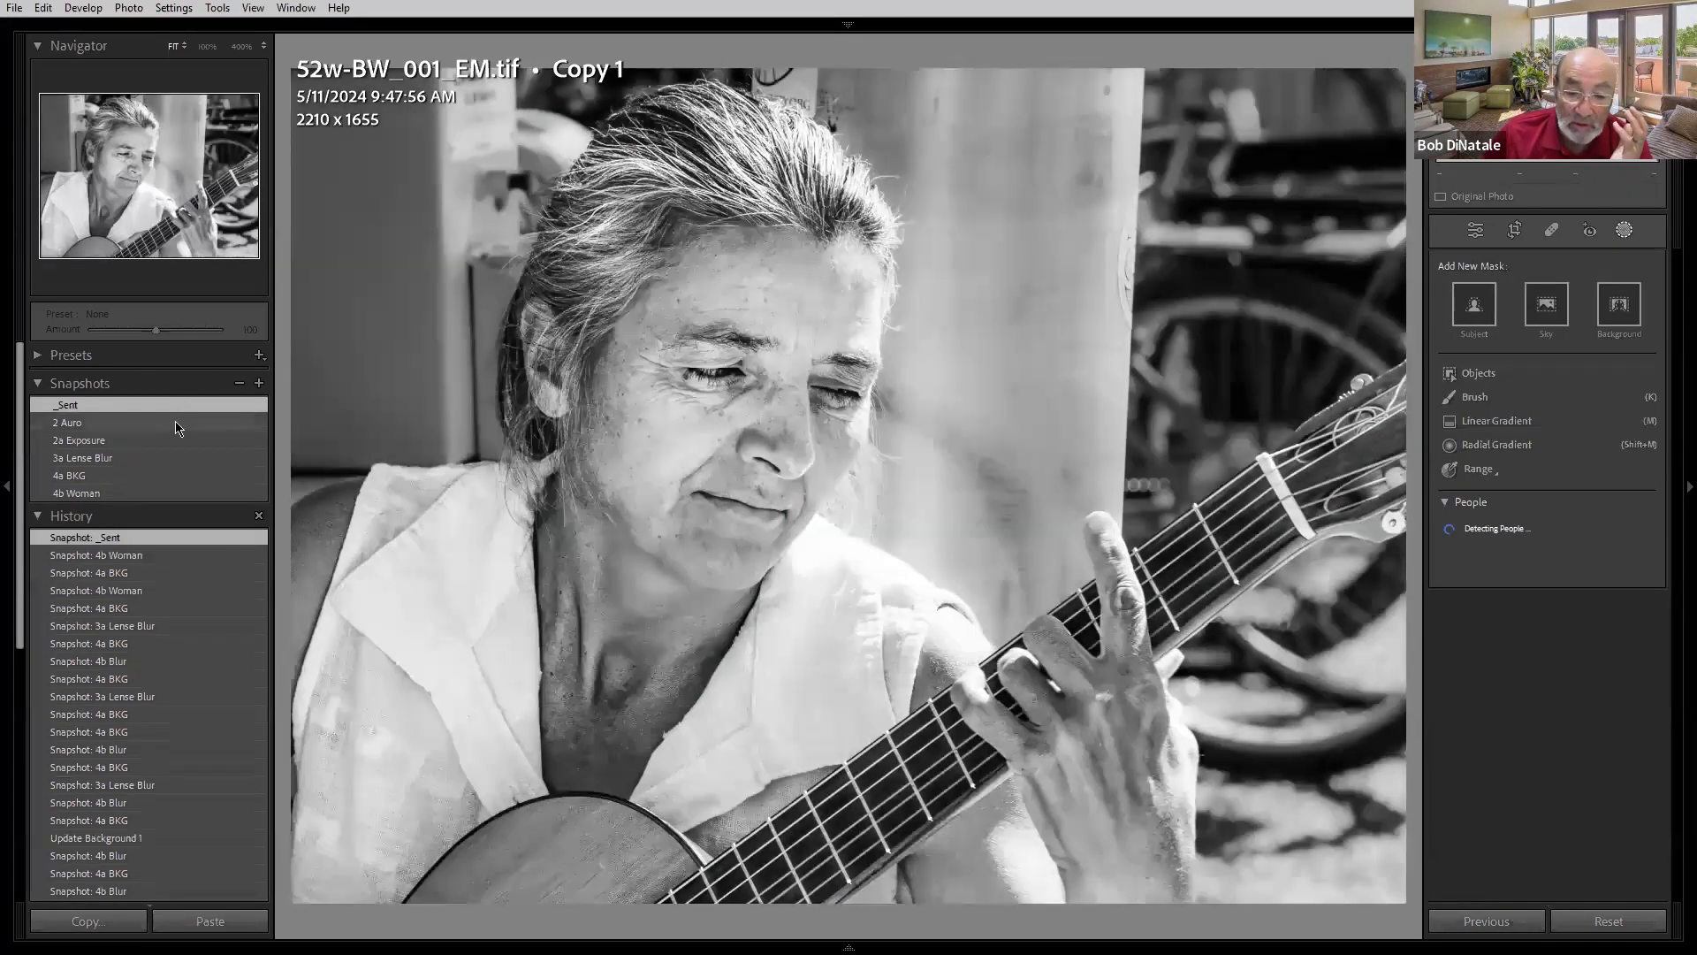
{"action": "left_click", "coordinate": [176, 422]}
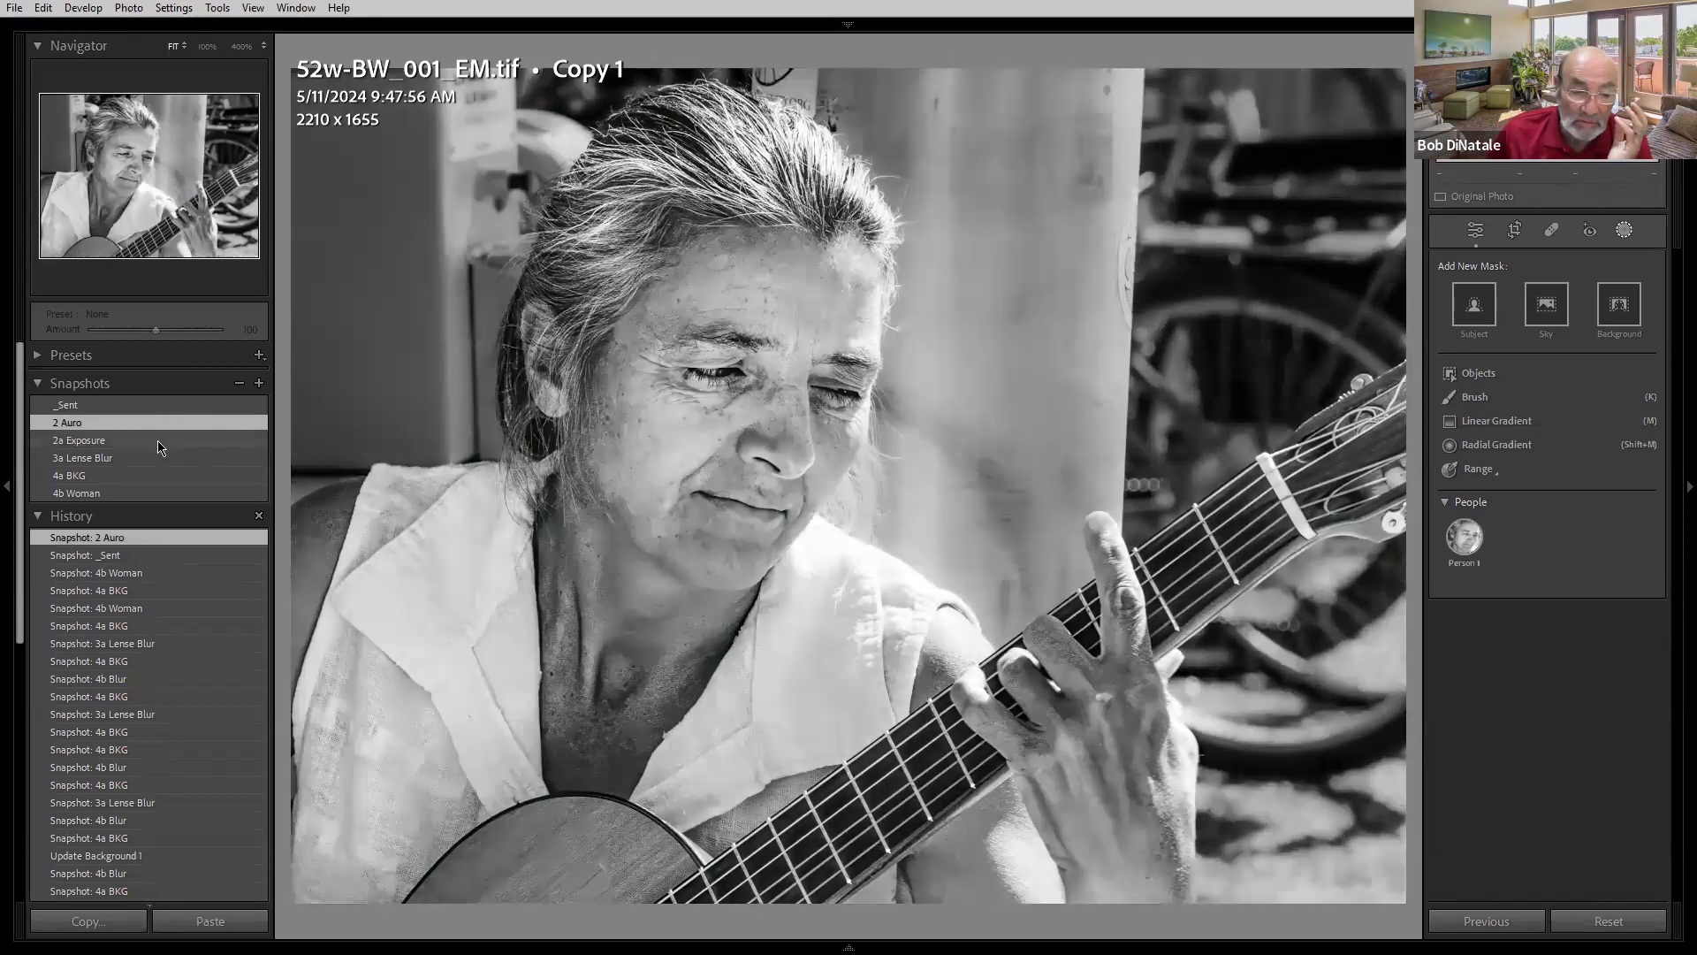
{"action": "left_click", "coordinate": [159, 442]}
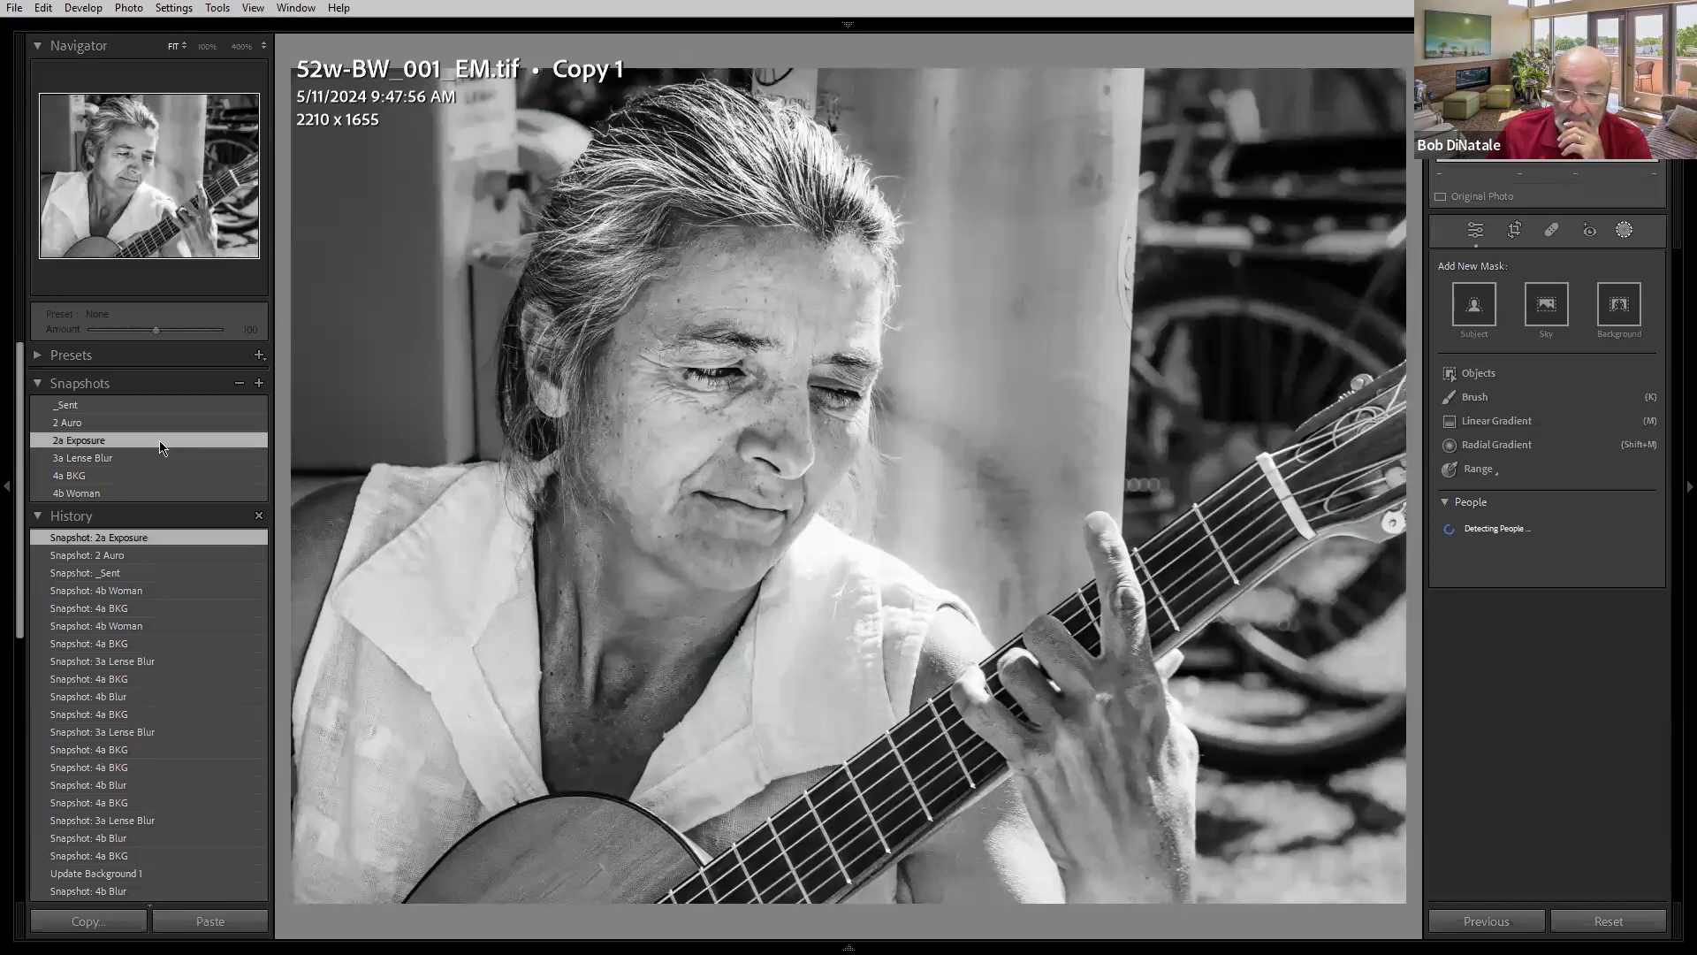
{"action": "left_click", "coordinate": [154, 461]}
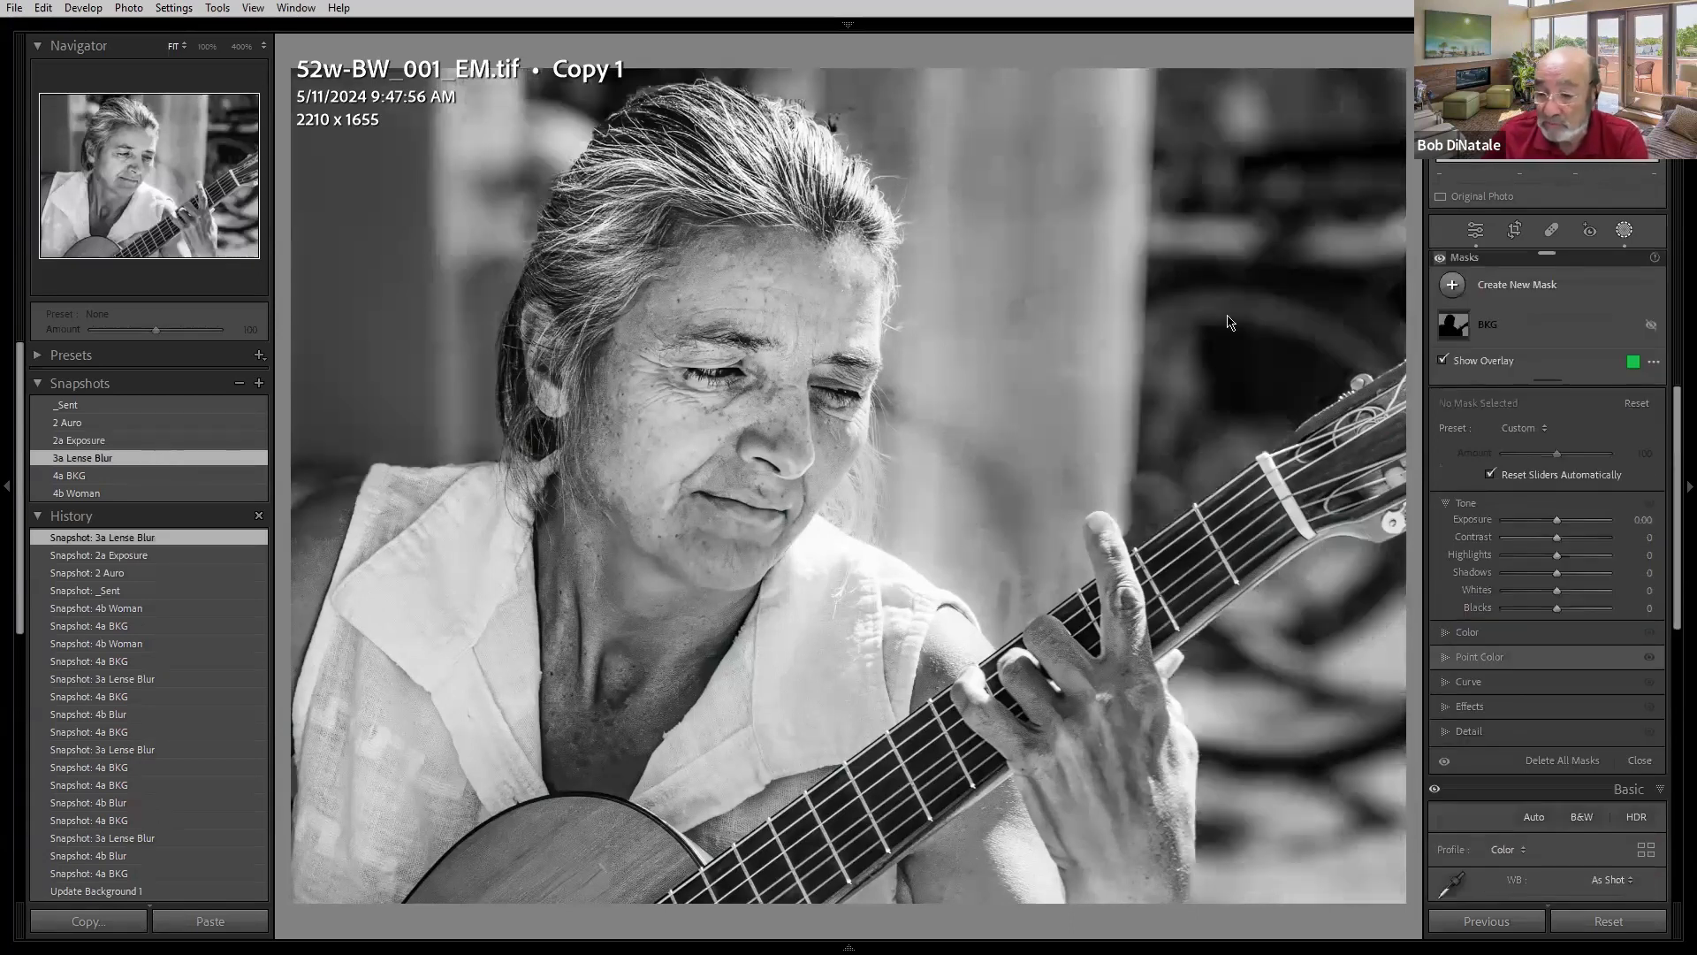
- Open the Lens Blur panel and toggle its effect off and back on
{"action": "left_click", "coordinate": [1483, 233]}
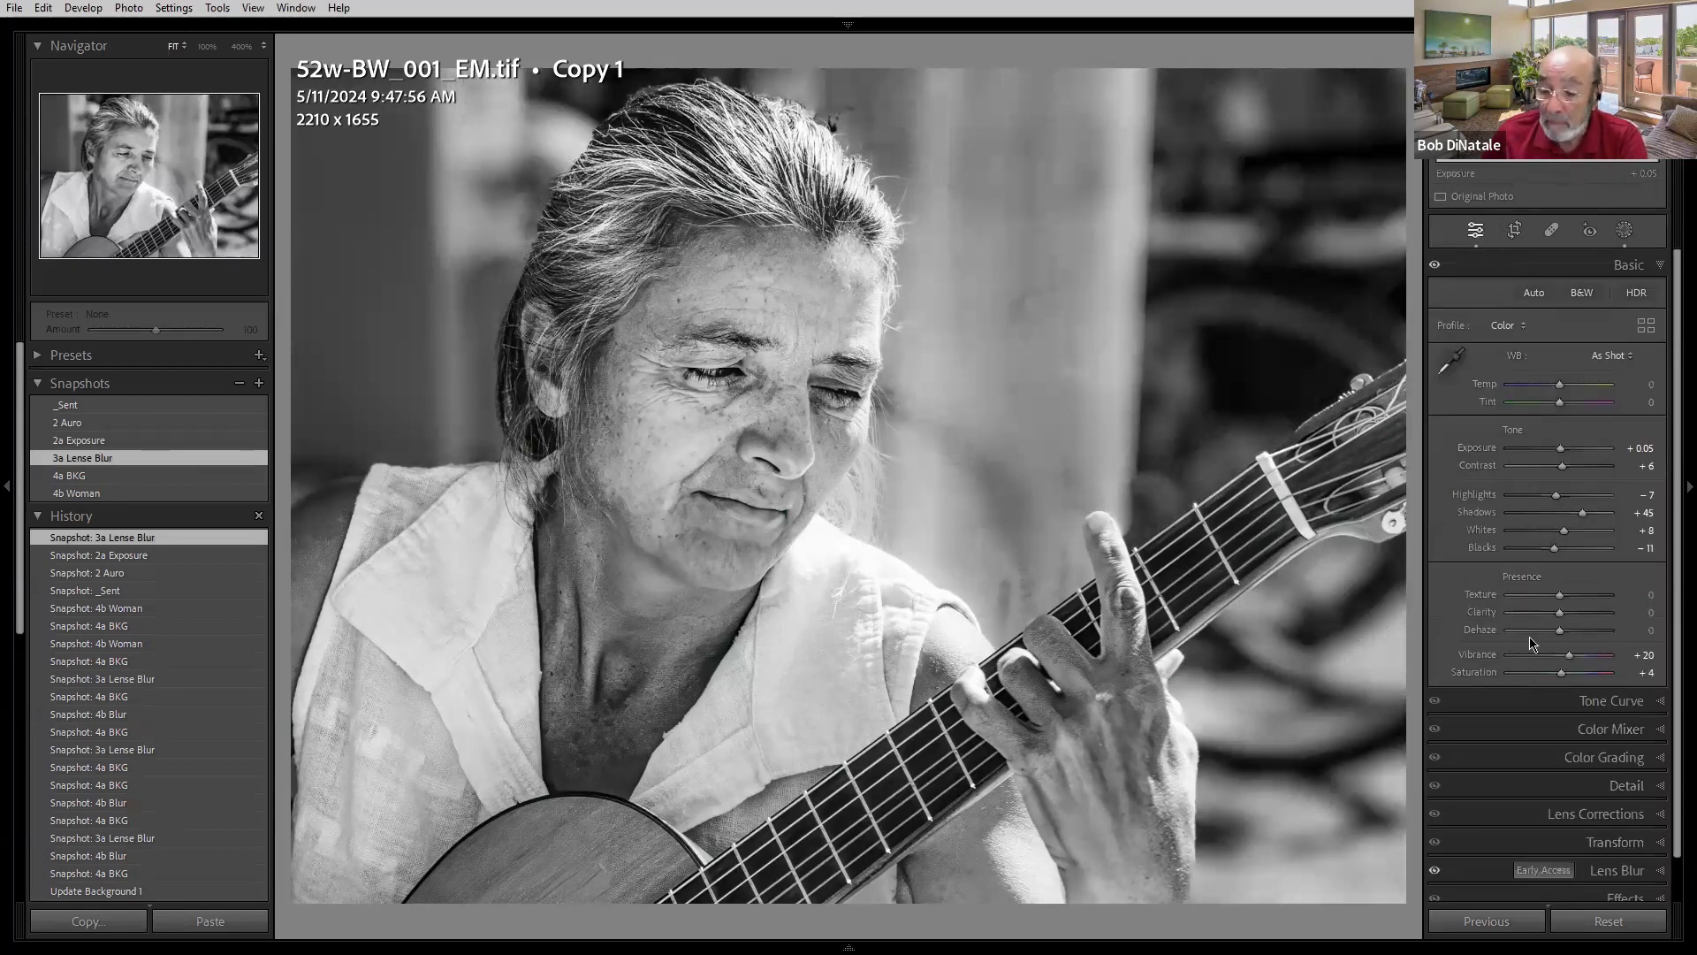
{"action": "scroll", "coordinate": [1498, 859], "scroll_direction": "down", "scroll_amount": 1}
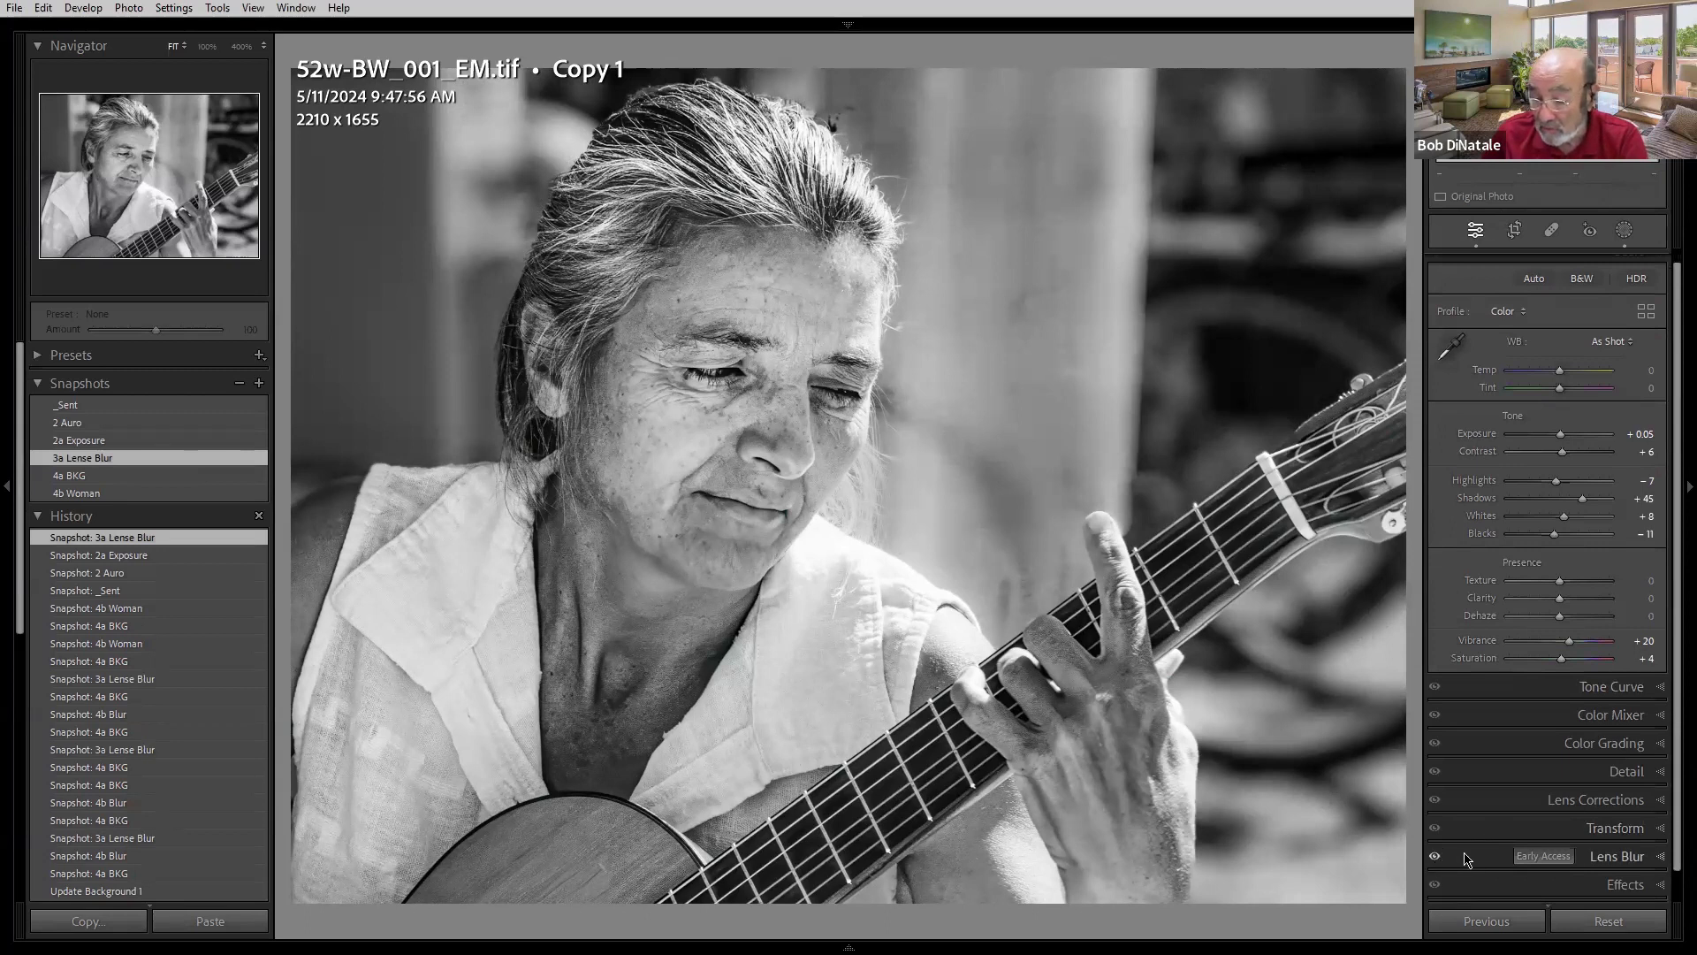
{"action": "left_click", "coordinate": [1467, 857]}
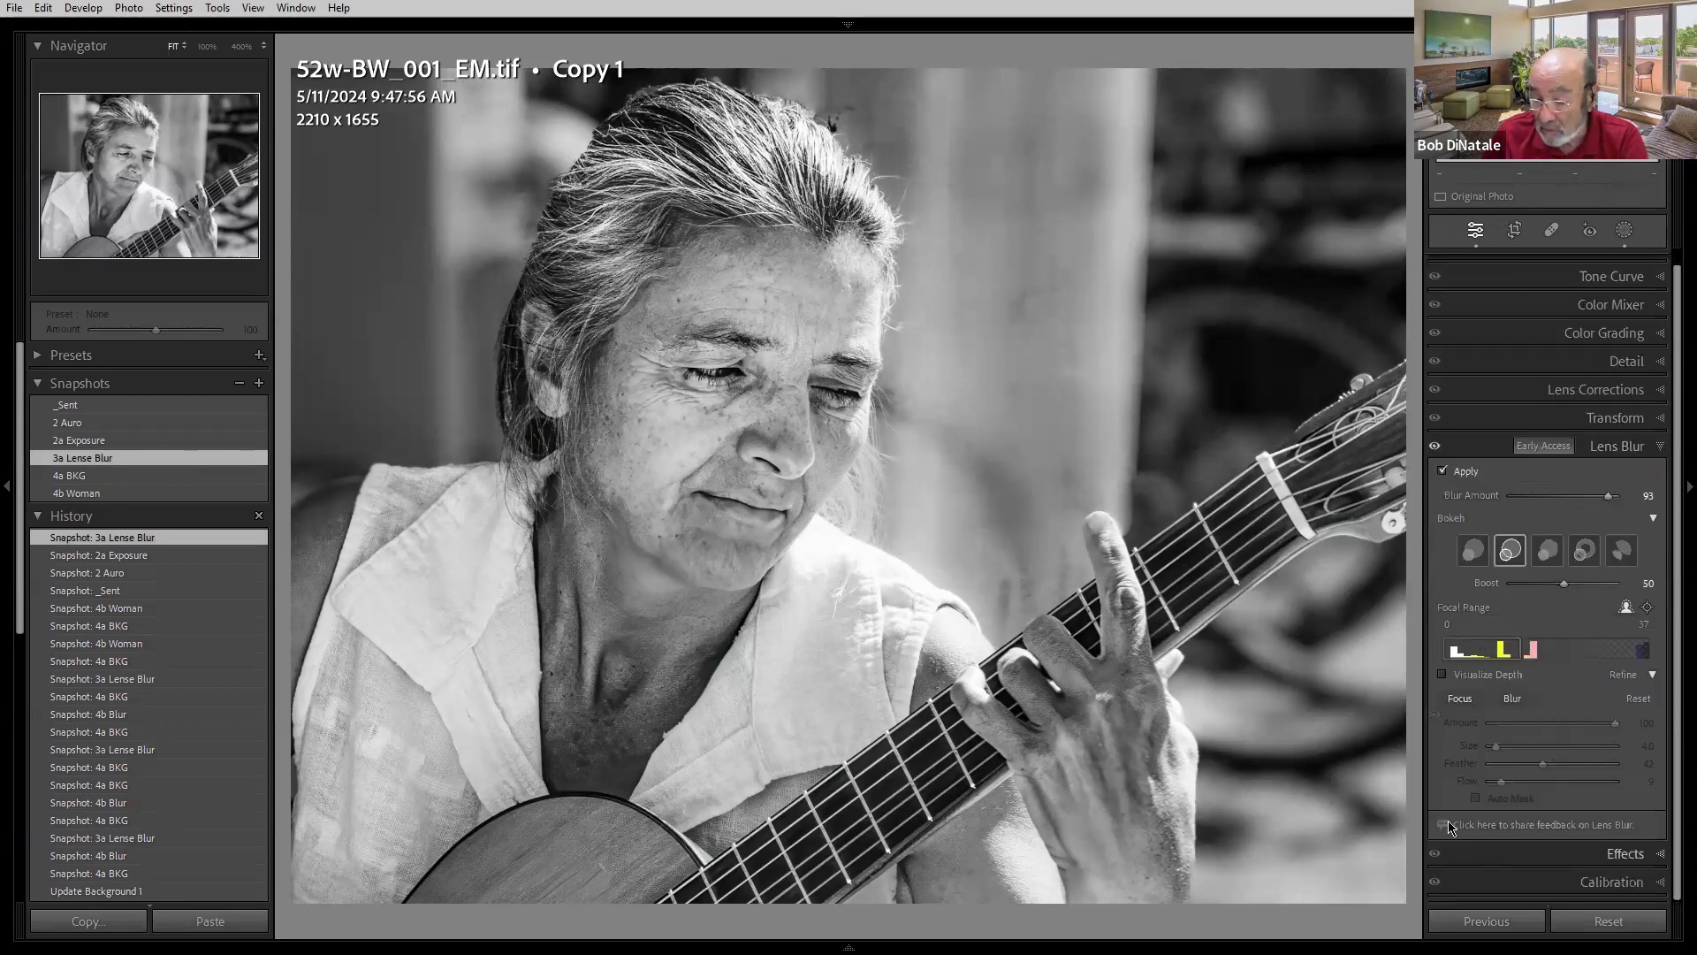
{"action": "left_click", "coordinate": [1437, 450]}
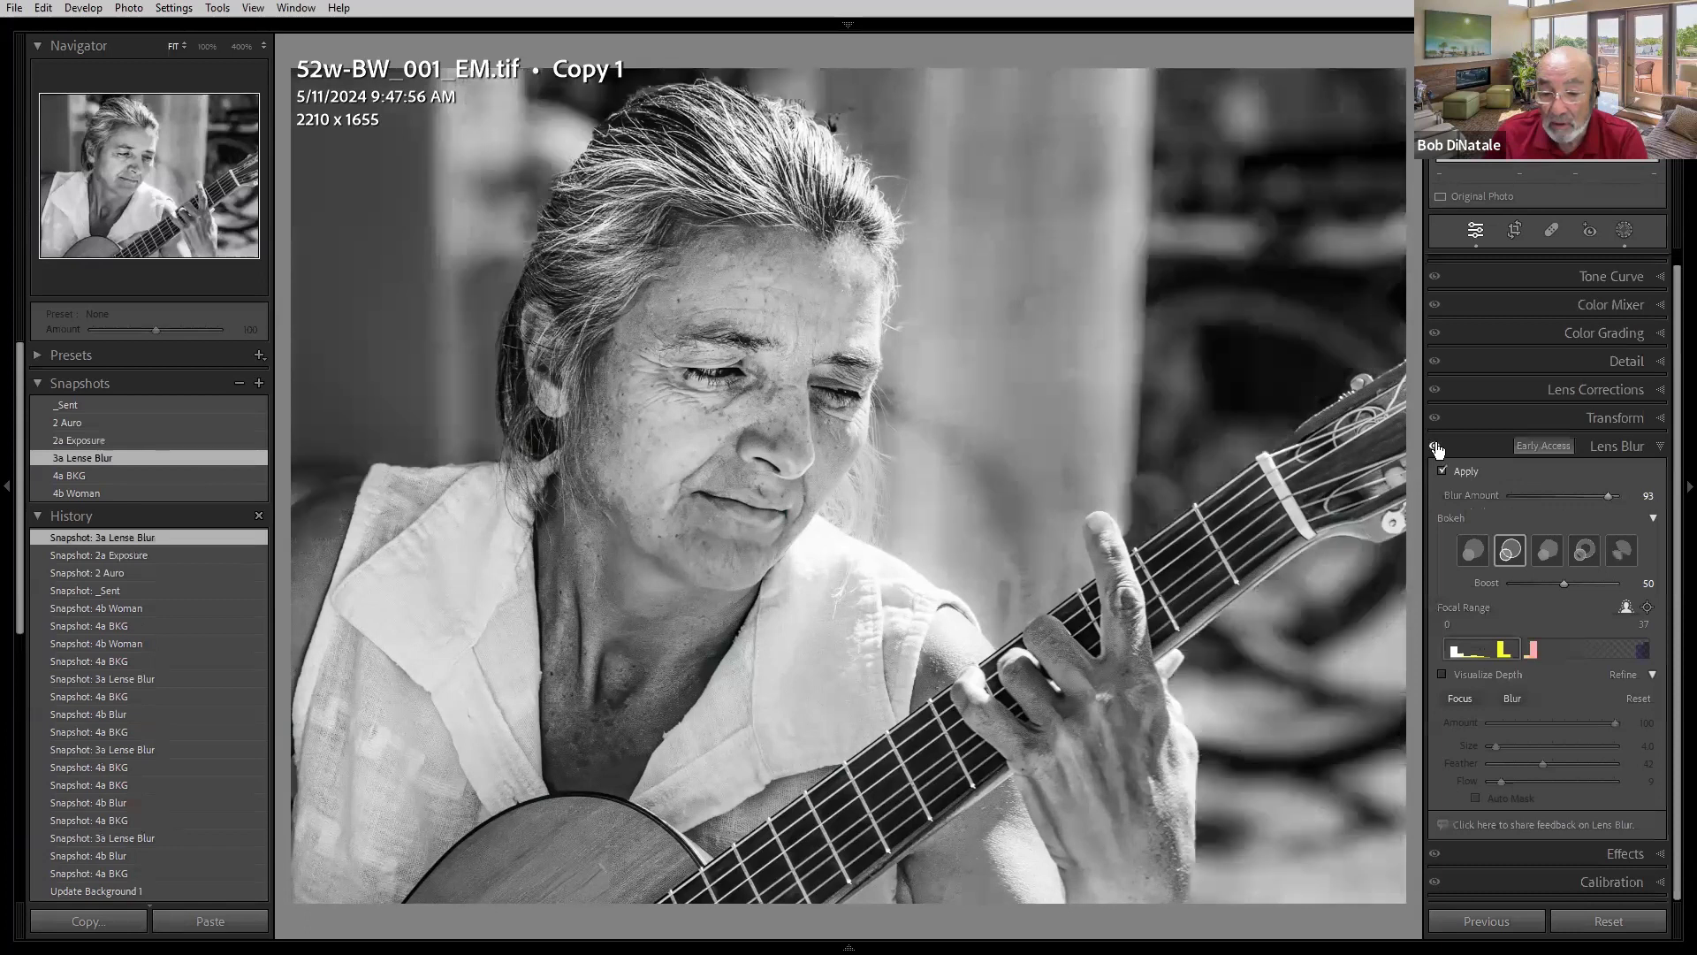
{"action": "left_click", "coordinate": [1436, 449]}
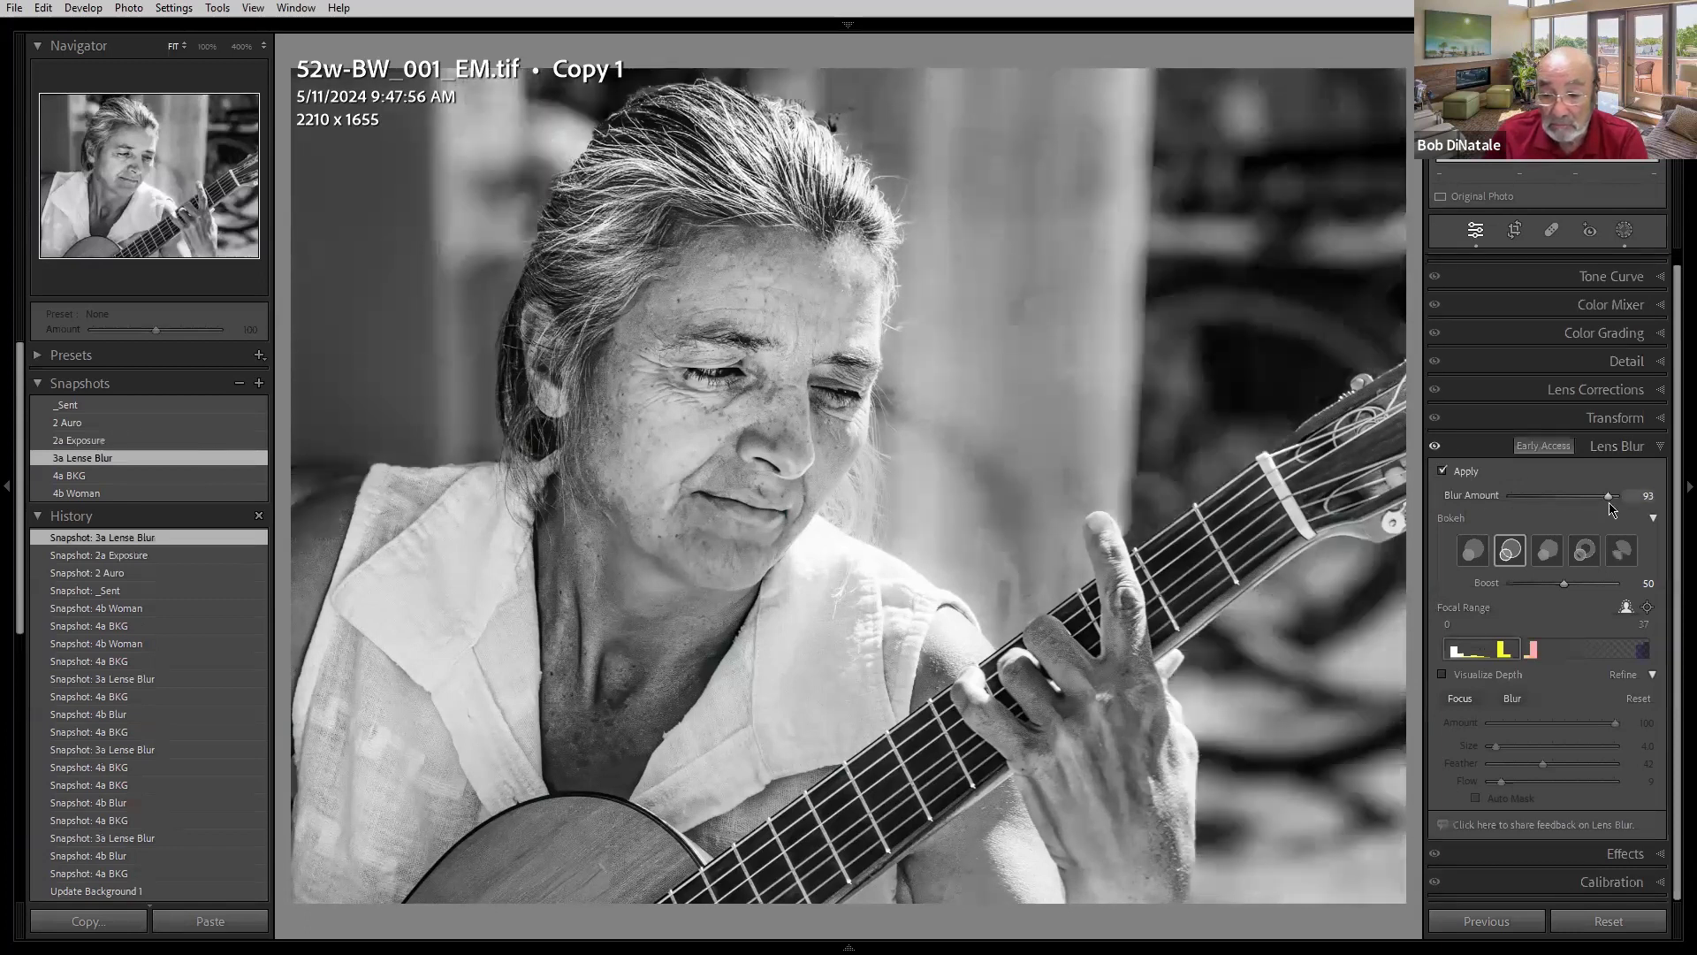
- Try a different Lens Blur amount and the Circle, 5-Blade and Ring bokeh shapes, then reload the 3a Lense Blur snapshot
{"action": "mouse_move", "coordinate": [1610, 497]}
{"action": "left_mouse_down"}
{"action": "mouse_move", "coordinate": [1524, 501]}
{"action": "mouse_move", "coordinate": [1611, 500]}
{"action": "left_mouse_up"}
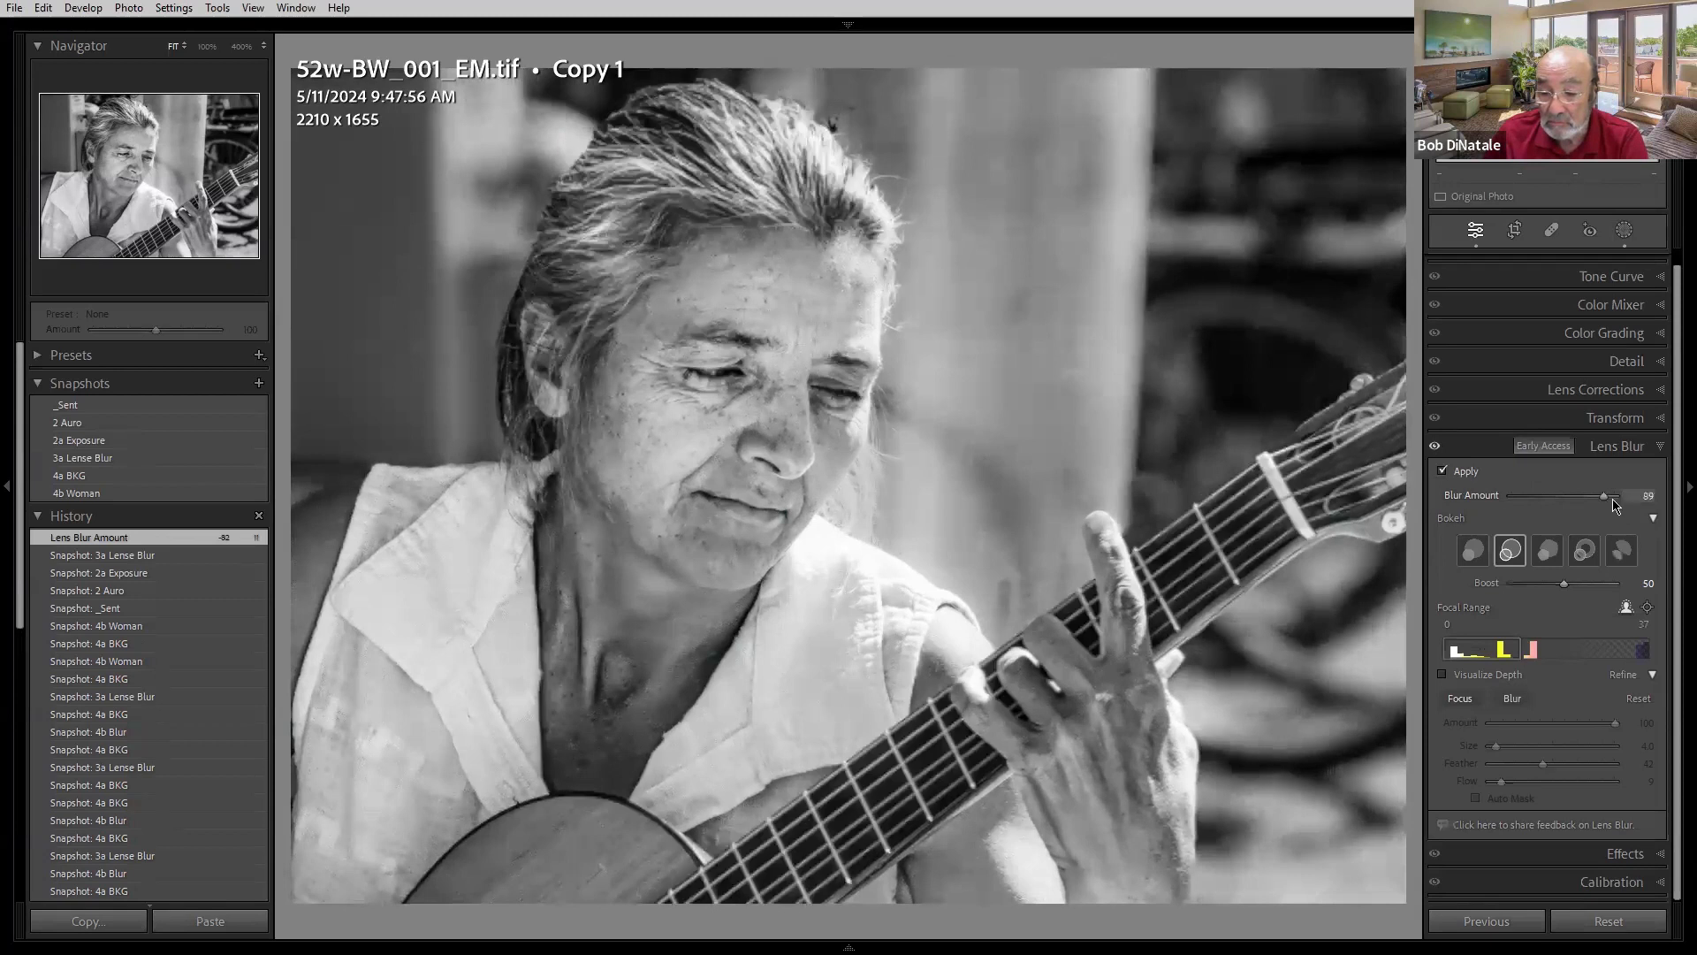
{"action": "left_click", "coordinate": [1481, 552]}
{"action": "left_click", "coordinate": [1551, 553]}
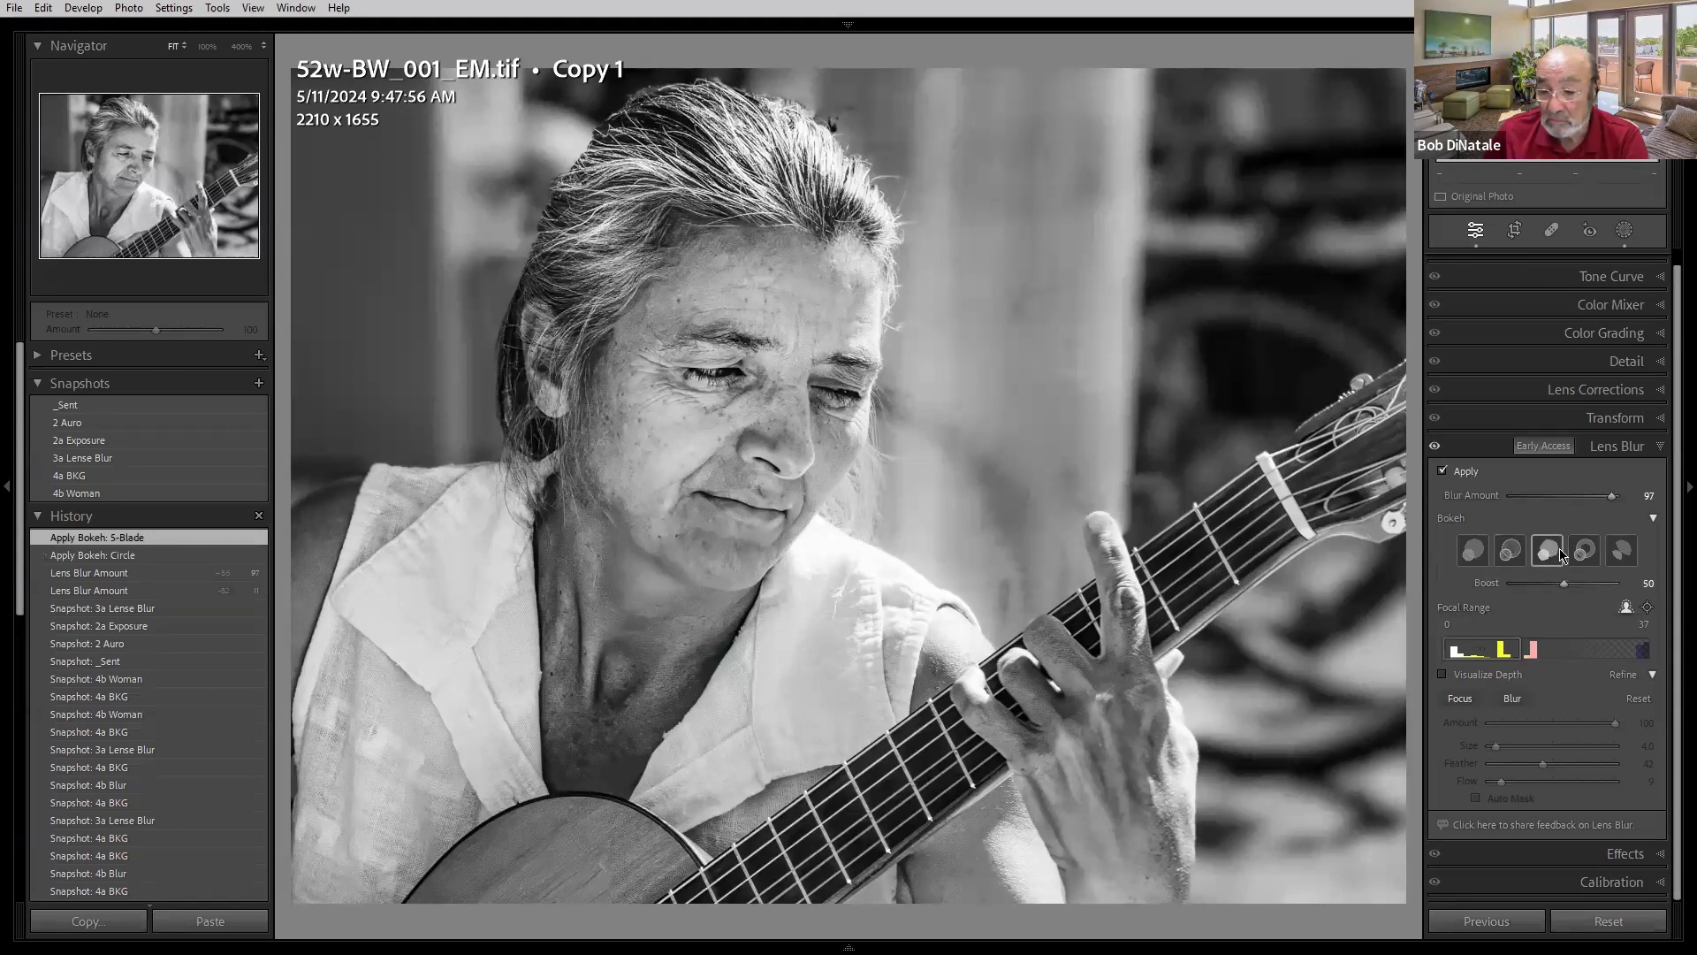
{"action": "left_click", "coordinate": [1584, 552]}
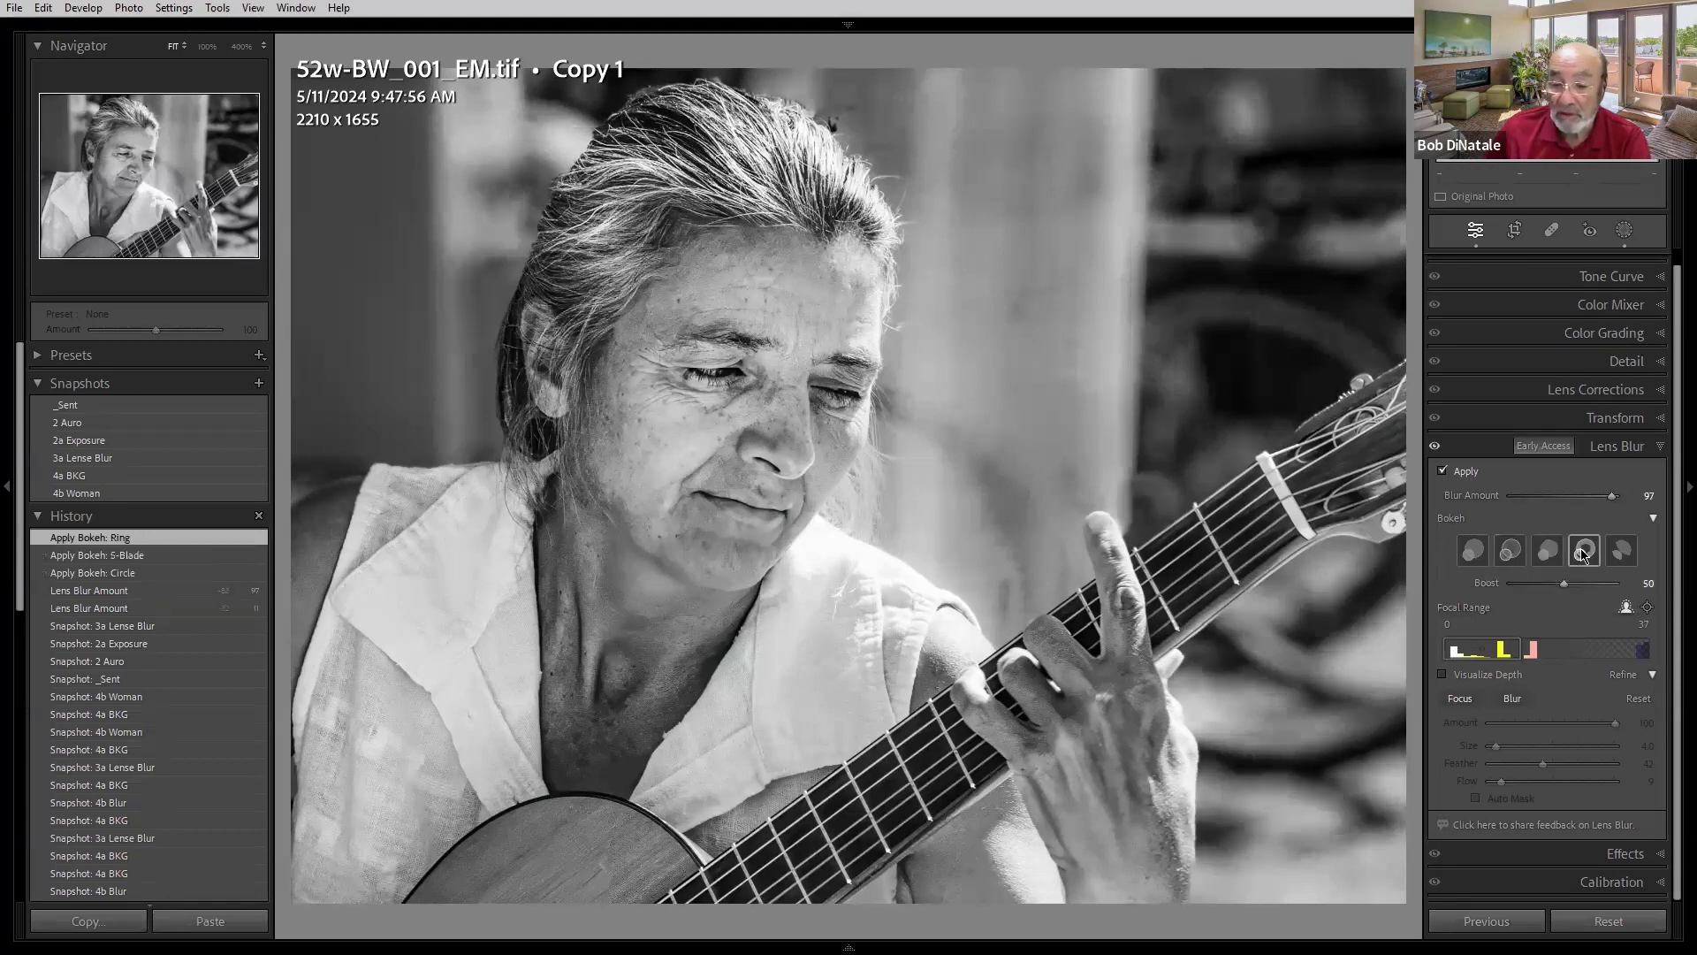
{"action": "left_click", "coordinate": [94, 459]}
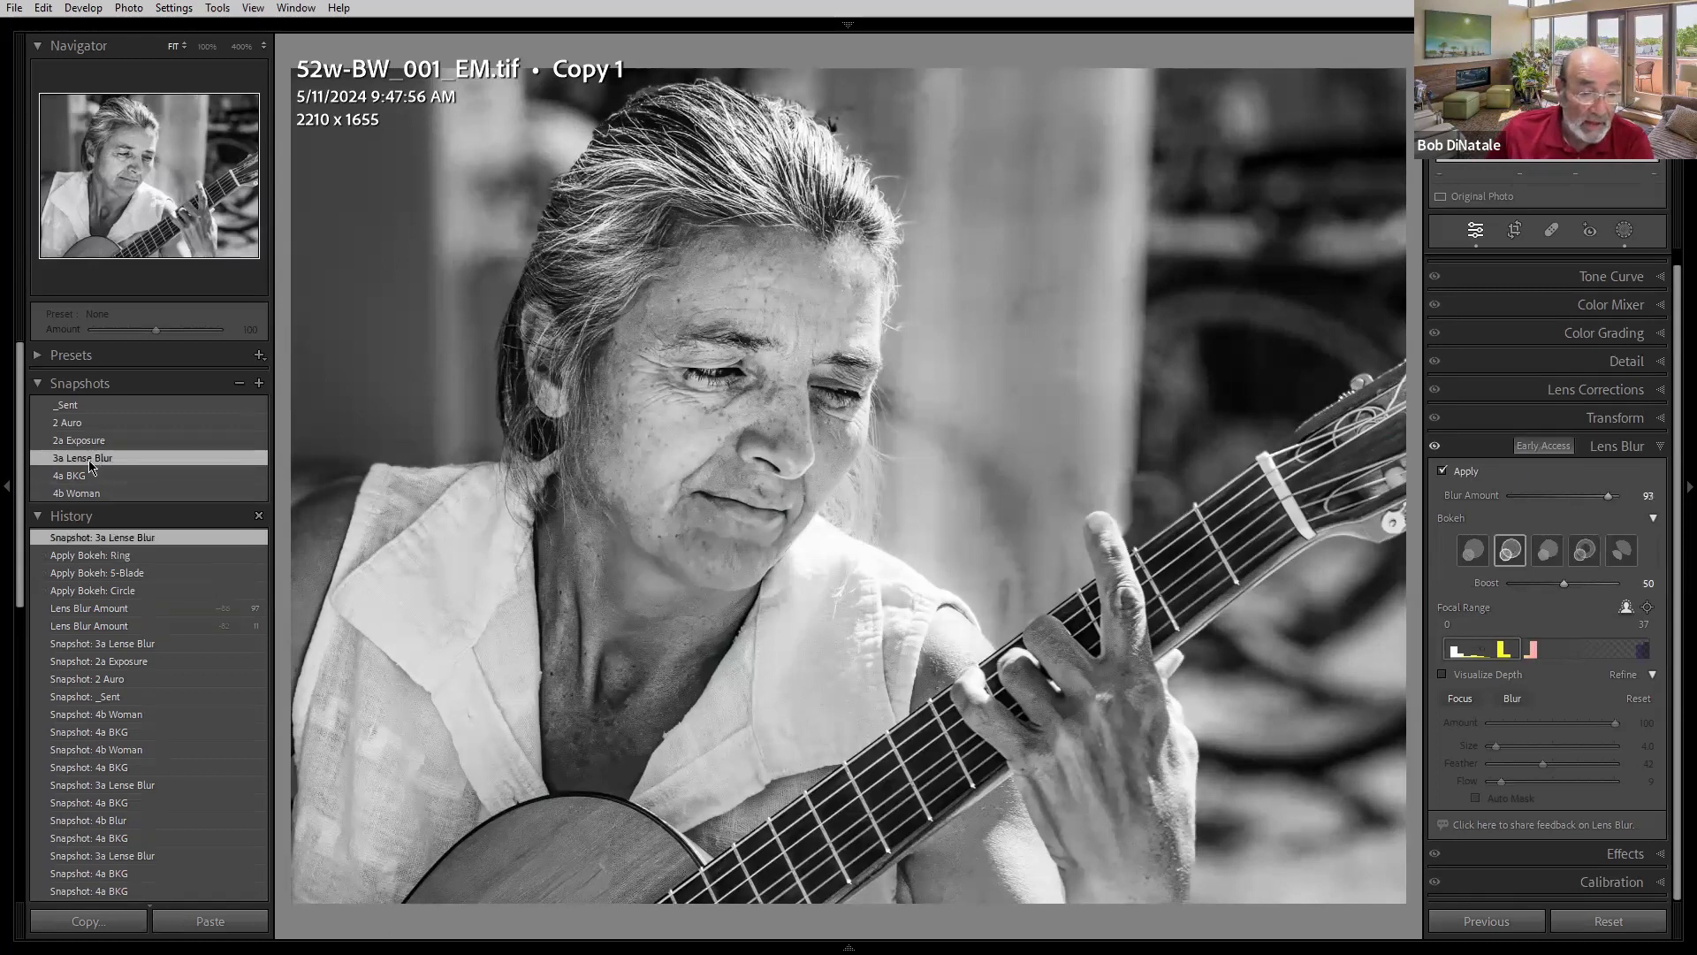
- Load the 4a BKG snapshot in Masking and toggle the BKG mask's and all masks' visibility off and on
{"action": "left_click", "coordinate": [1623, 231]}
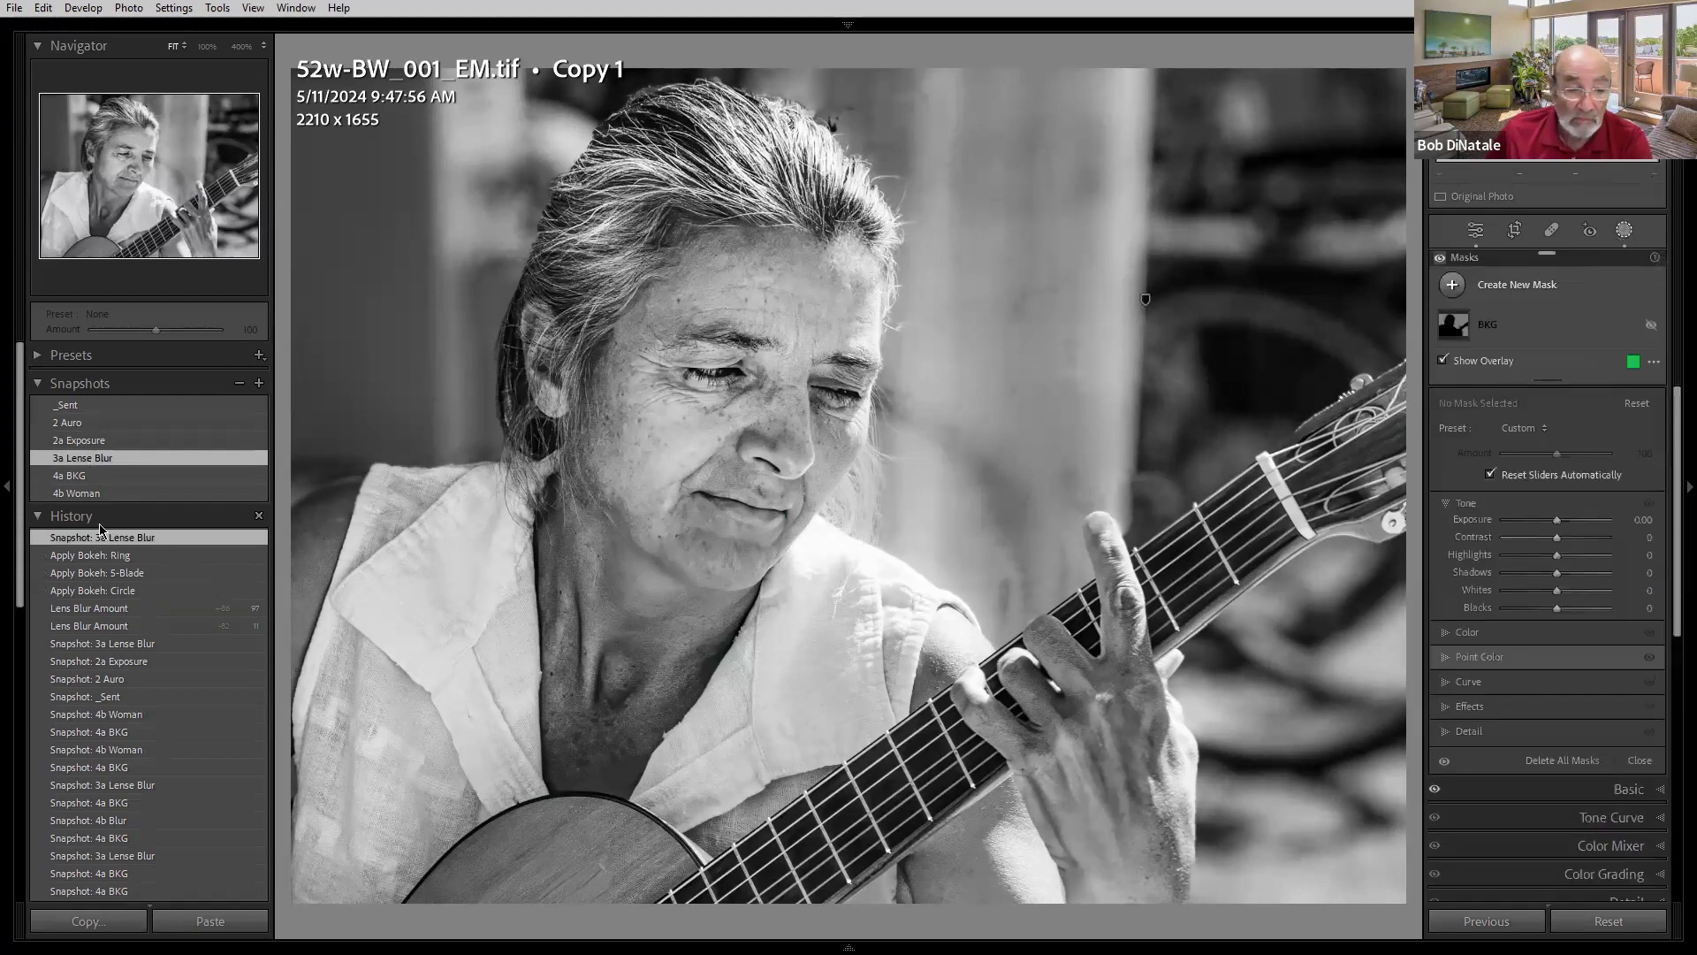
{"action": "left_click", "coordinate": [78, 477]}
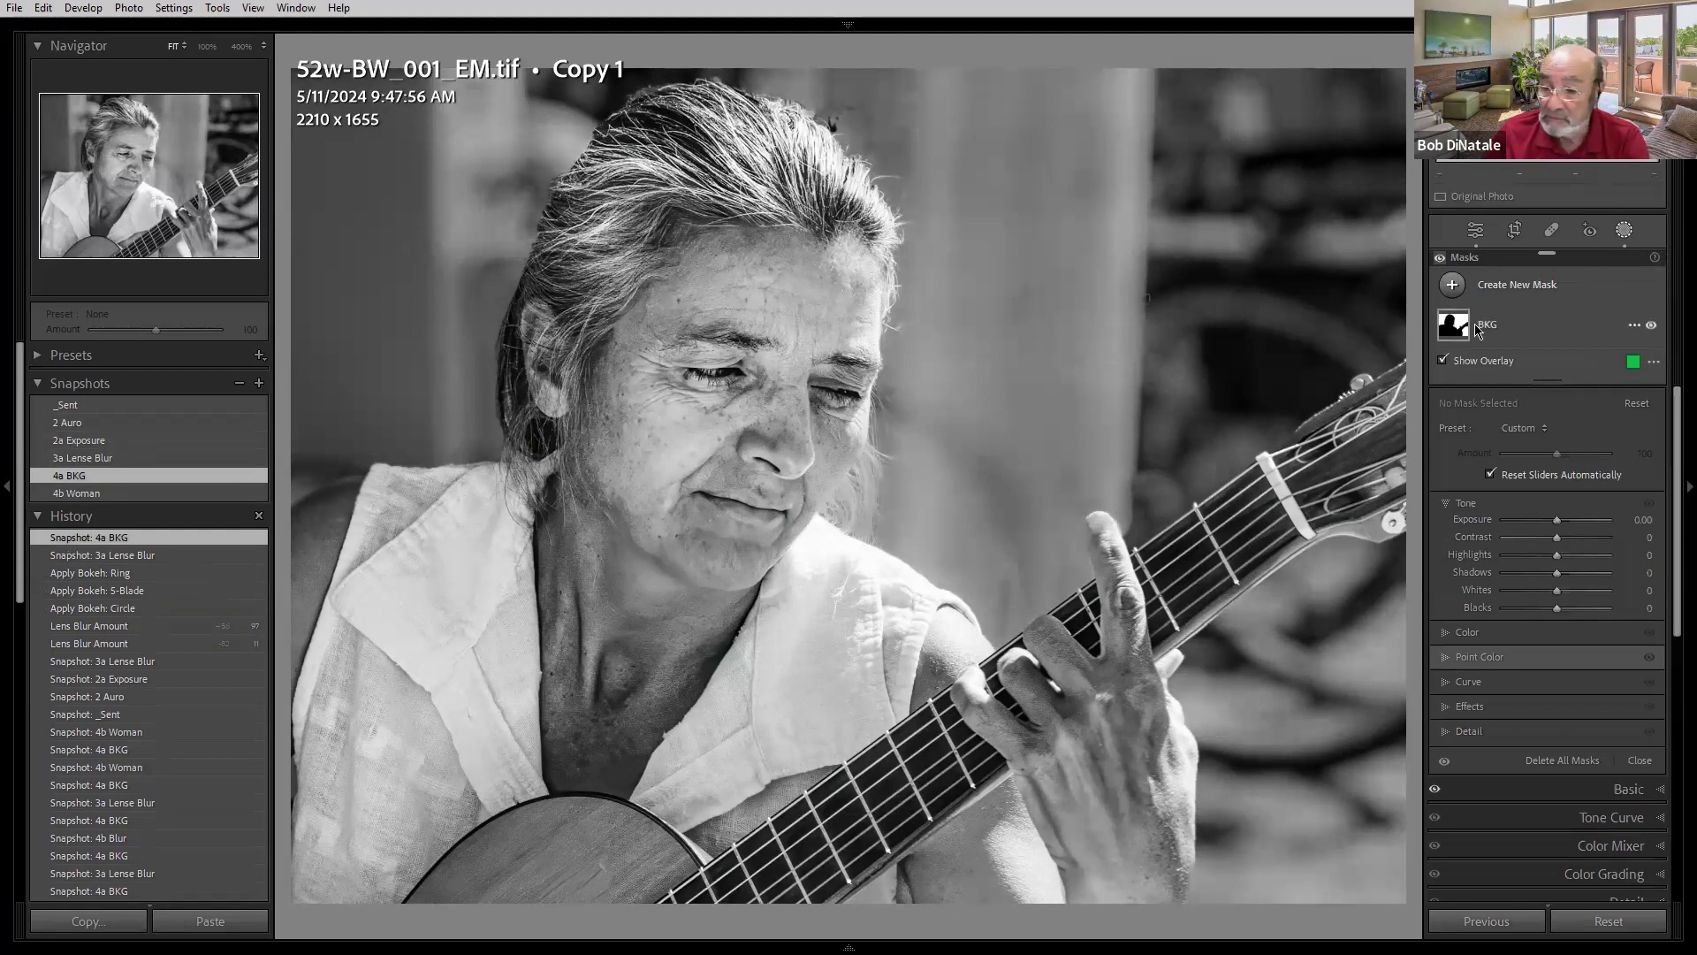
{"action": "left_click", "coordinate": [1653, 326]}
{"action": "left_click", "coordinate": [1653, 326]}
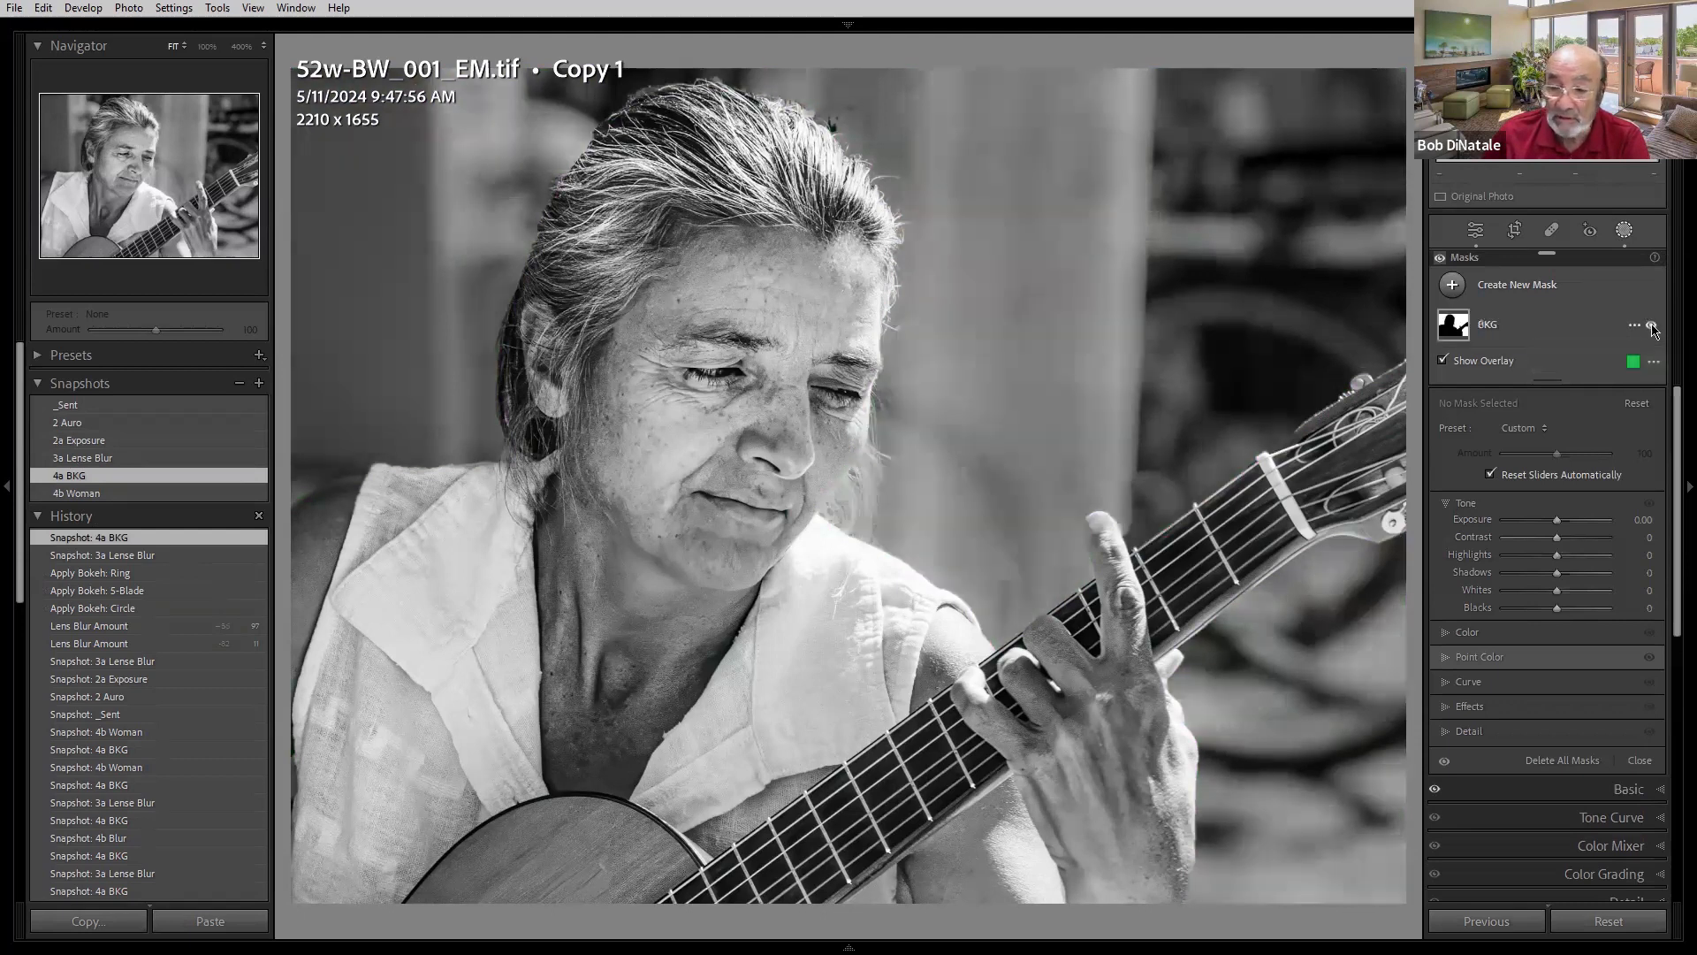
{"action": "left_click", "coordinate": [1441, 259]}
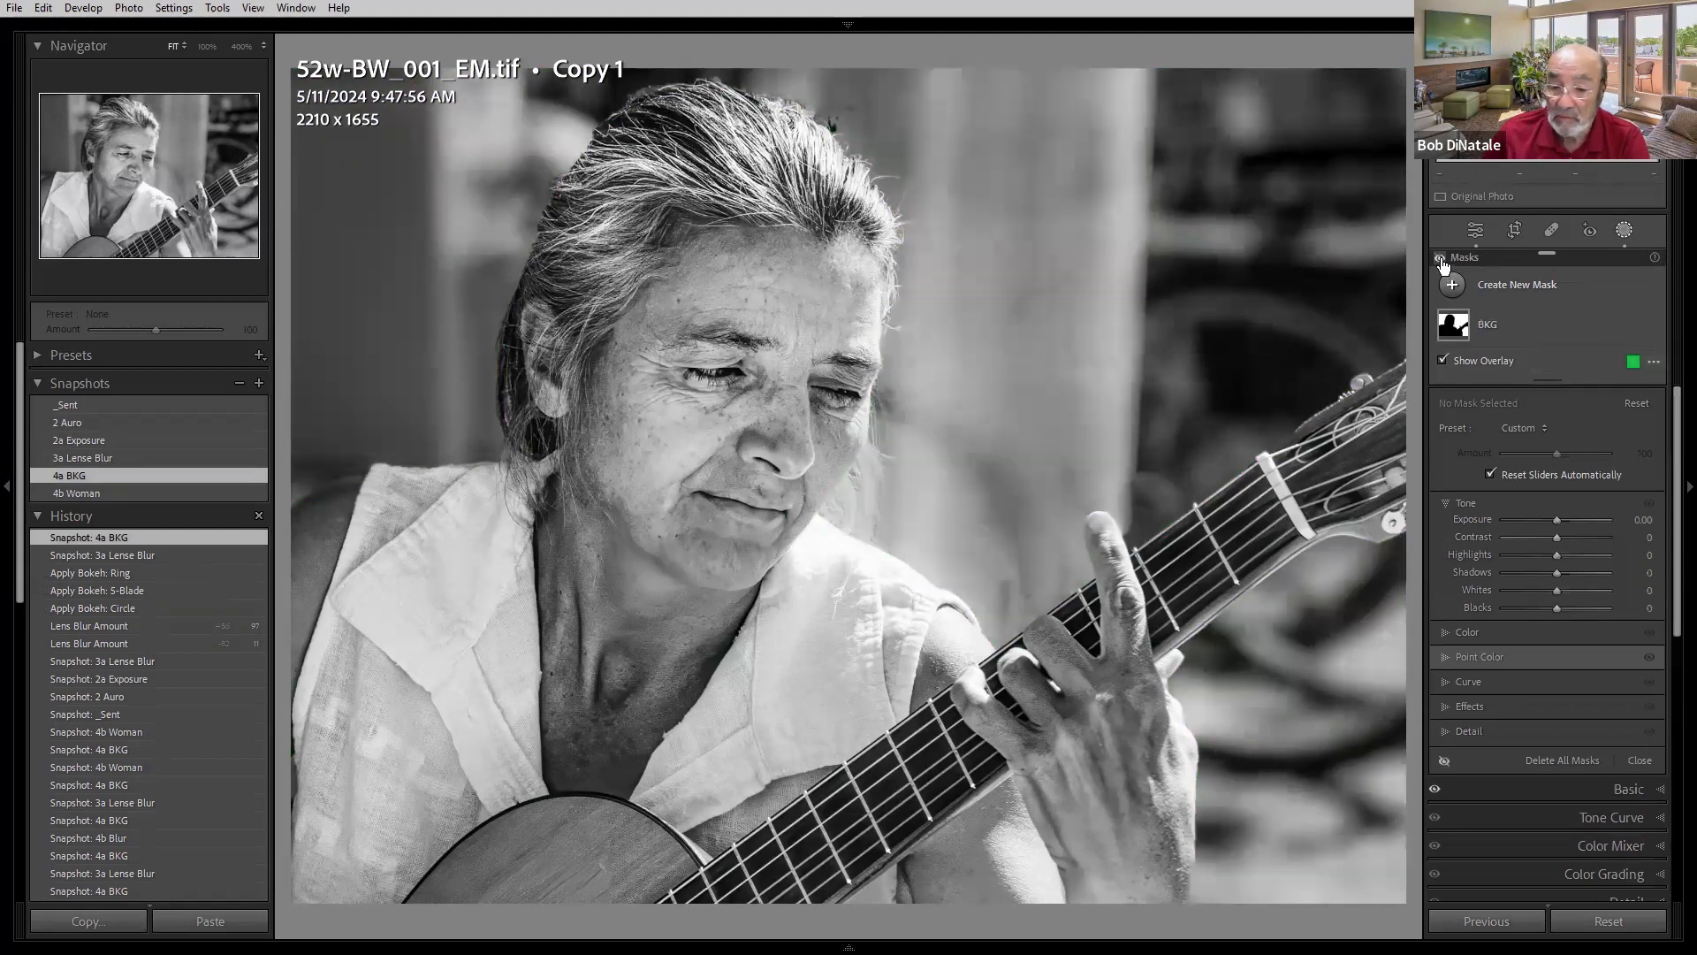
{"action": "left_click", "coordinate": [1440, 259]}
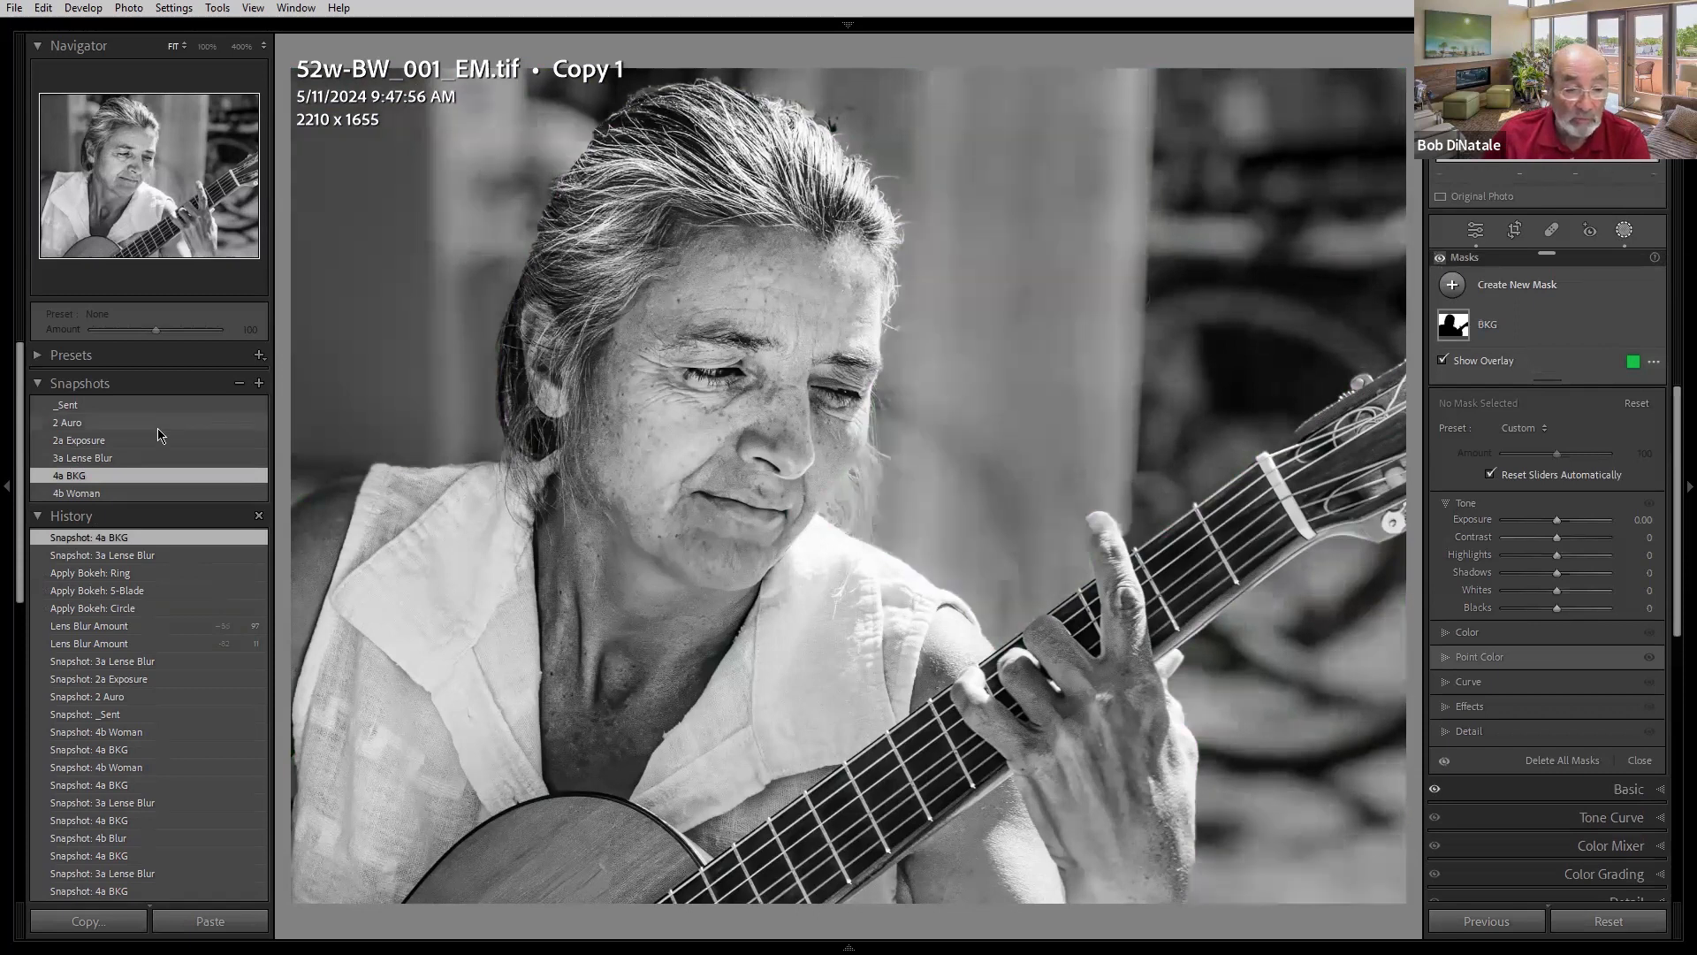
- Step through the 2a Exposure, 3a Lense Blur, 4a BKG and 4b Woman snapshots
{"action": "left_click", "coordinate": [83, 441]}
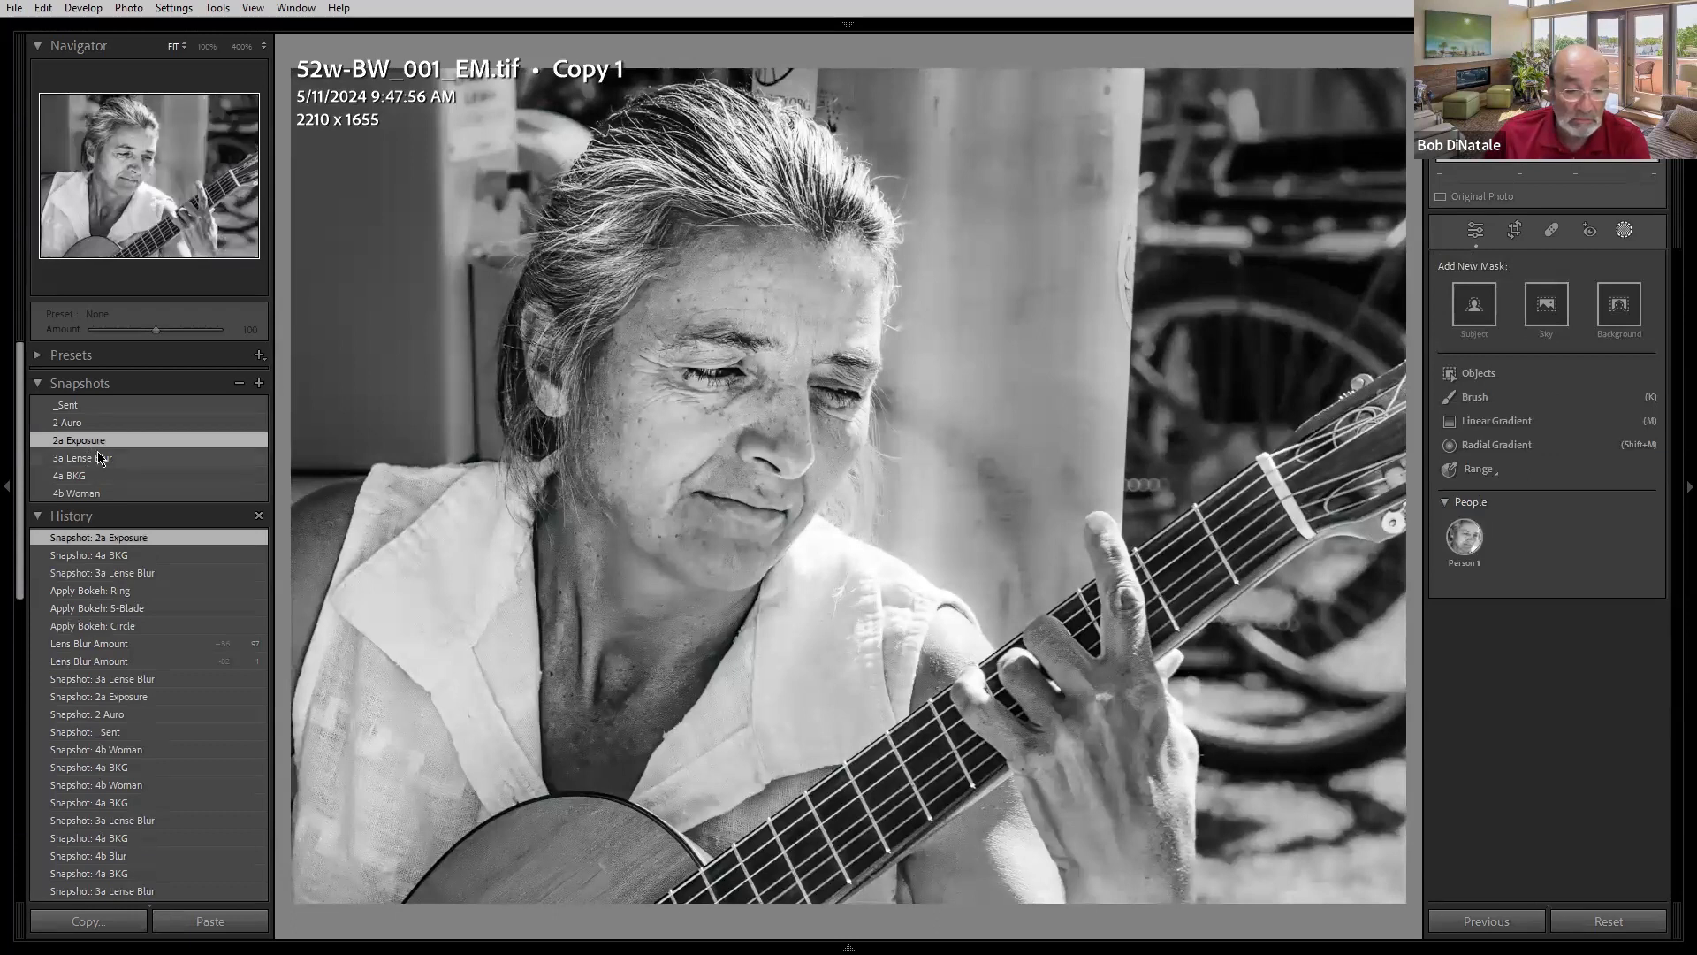
{"action": "left_click", "coordinate": [96, 460]}
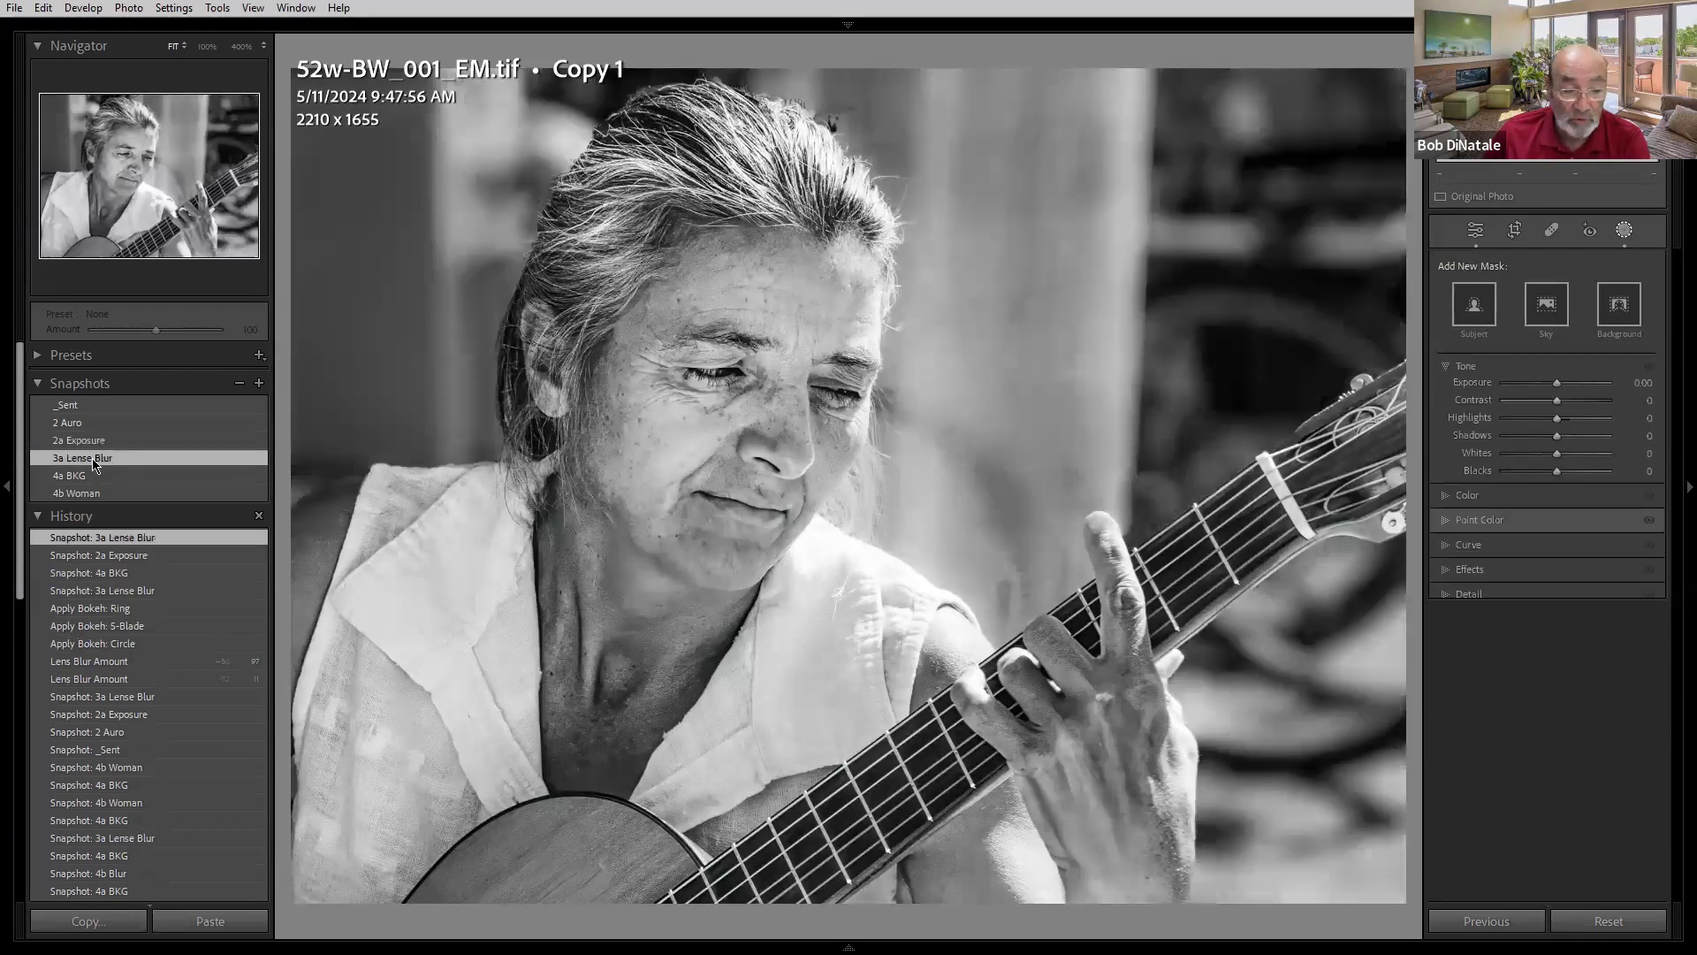
{"action": "left_click", "coordinate": [87, 476]}
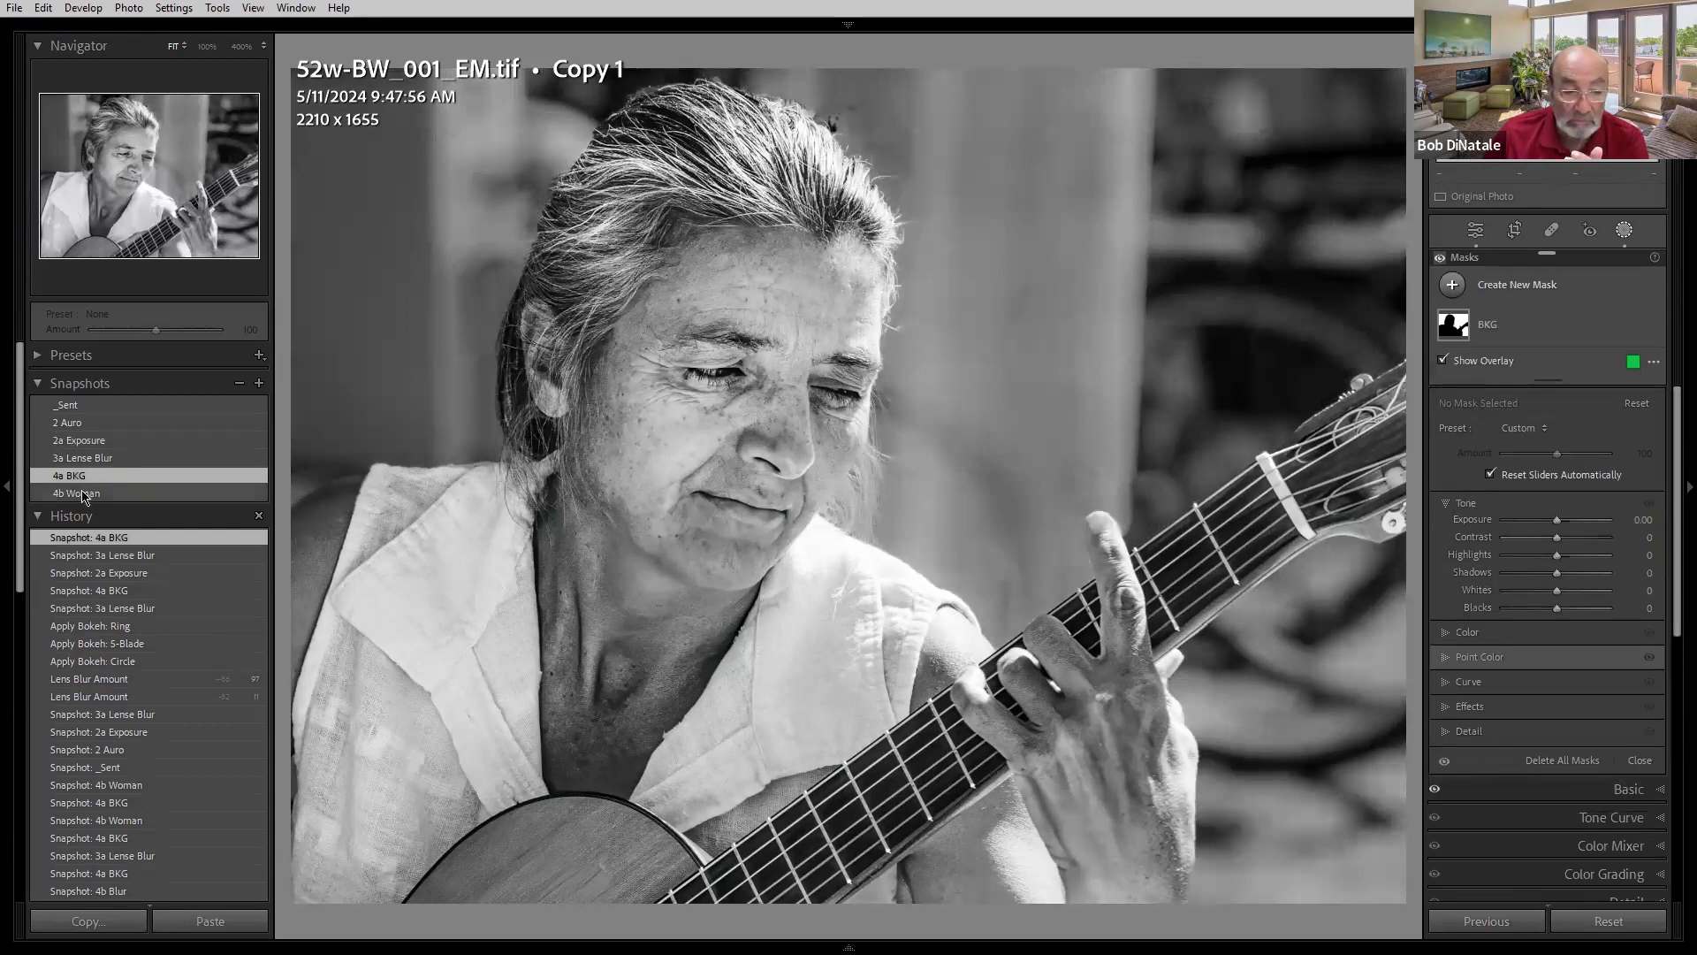
{"action": "left_click", "coordinate": [83, 493]}
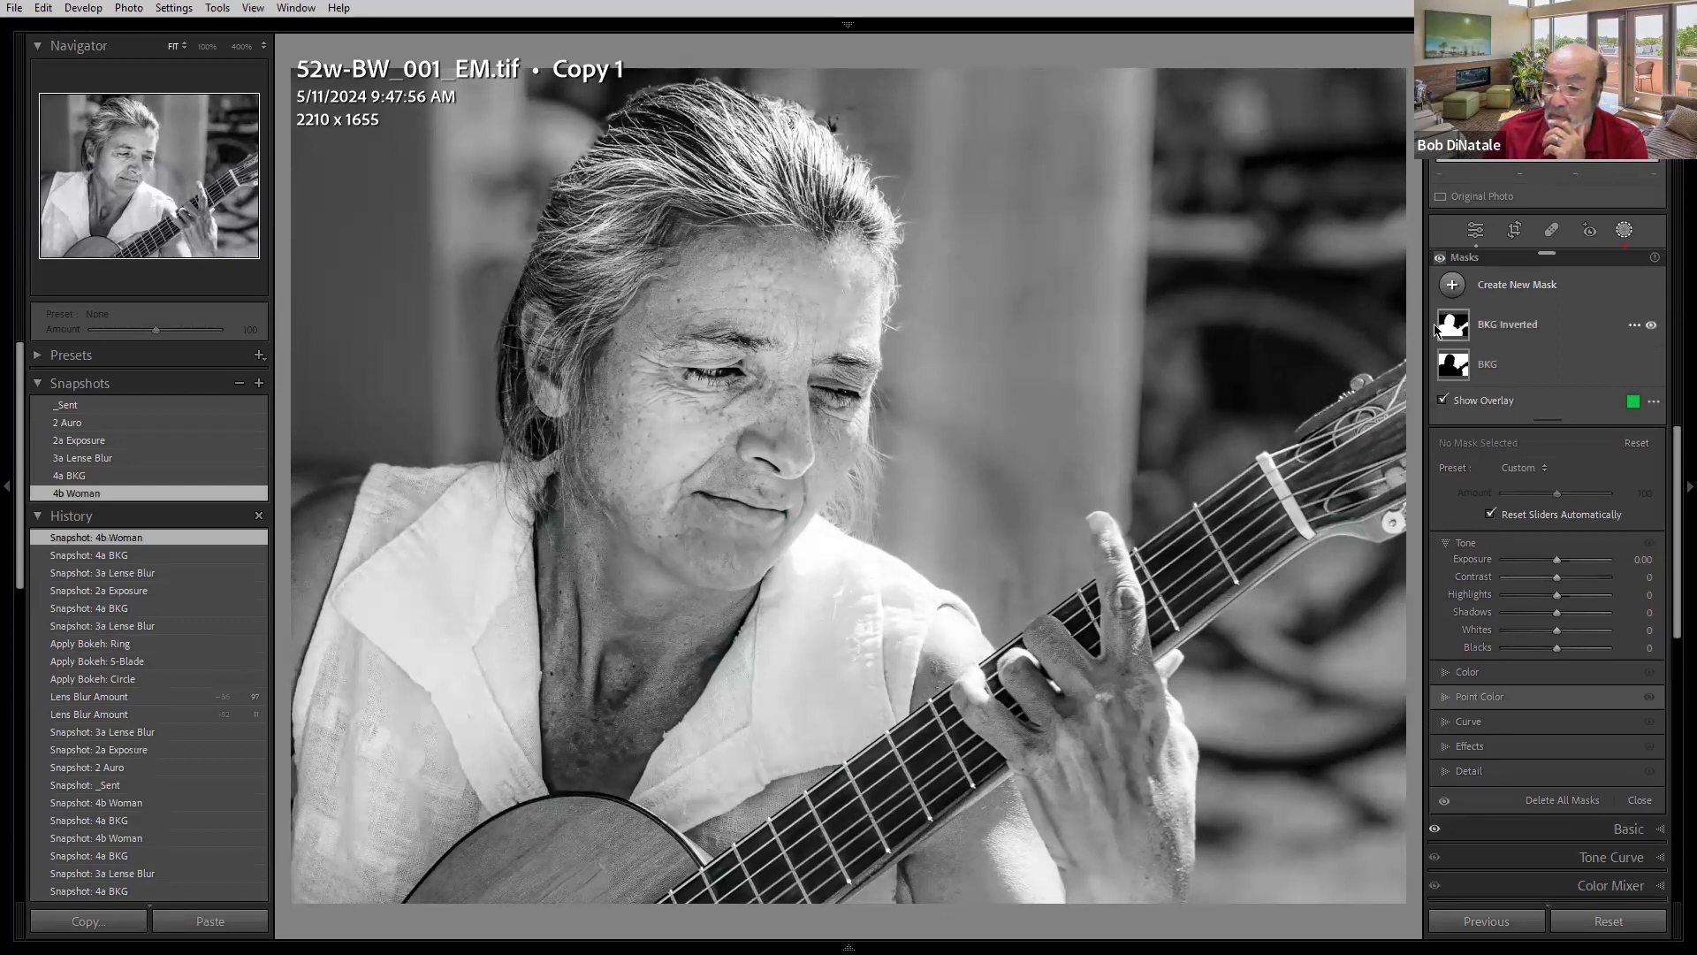
- Toggle the BKG Inverted mask's visibility off and on, then select that mask
{"action": "left_click", "coordinate": [1652, 329]}
{"action": "left_click", "coordinate": [1652, 328]}
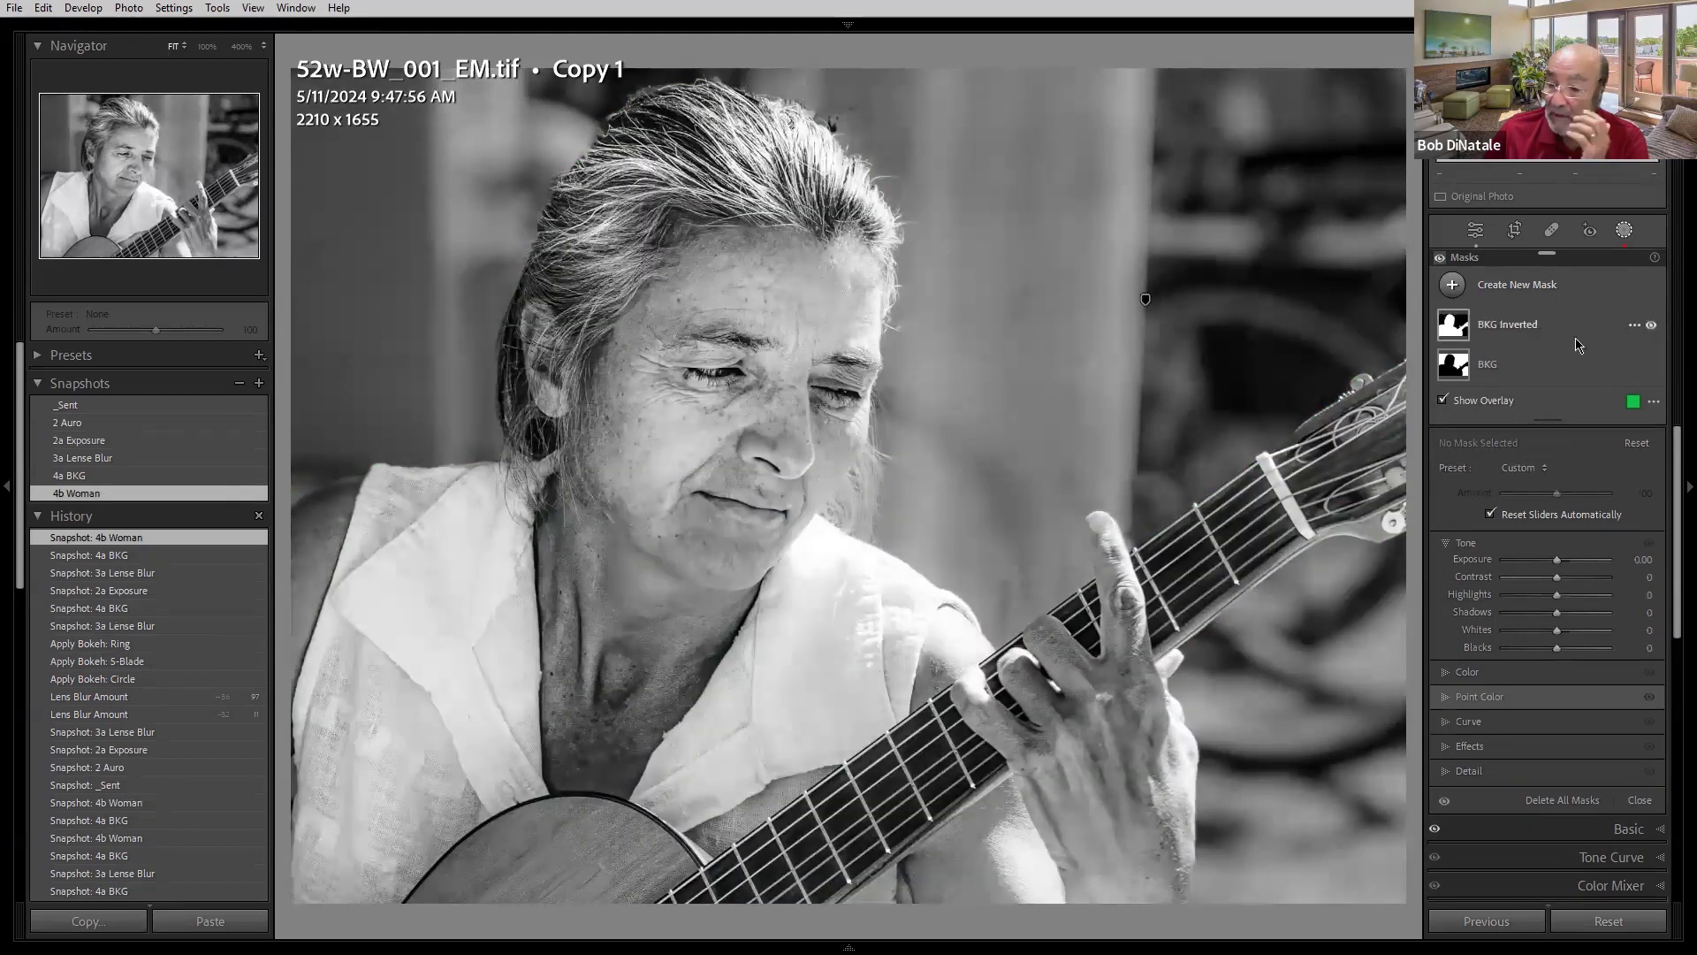
{"action": "left_click", "coordinate": [1513, 338]}
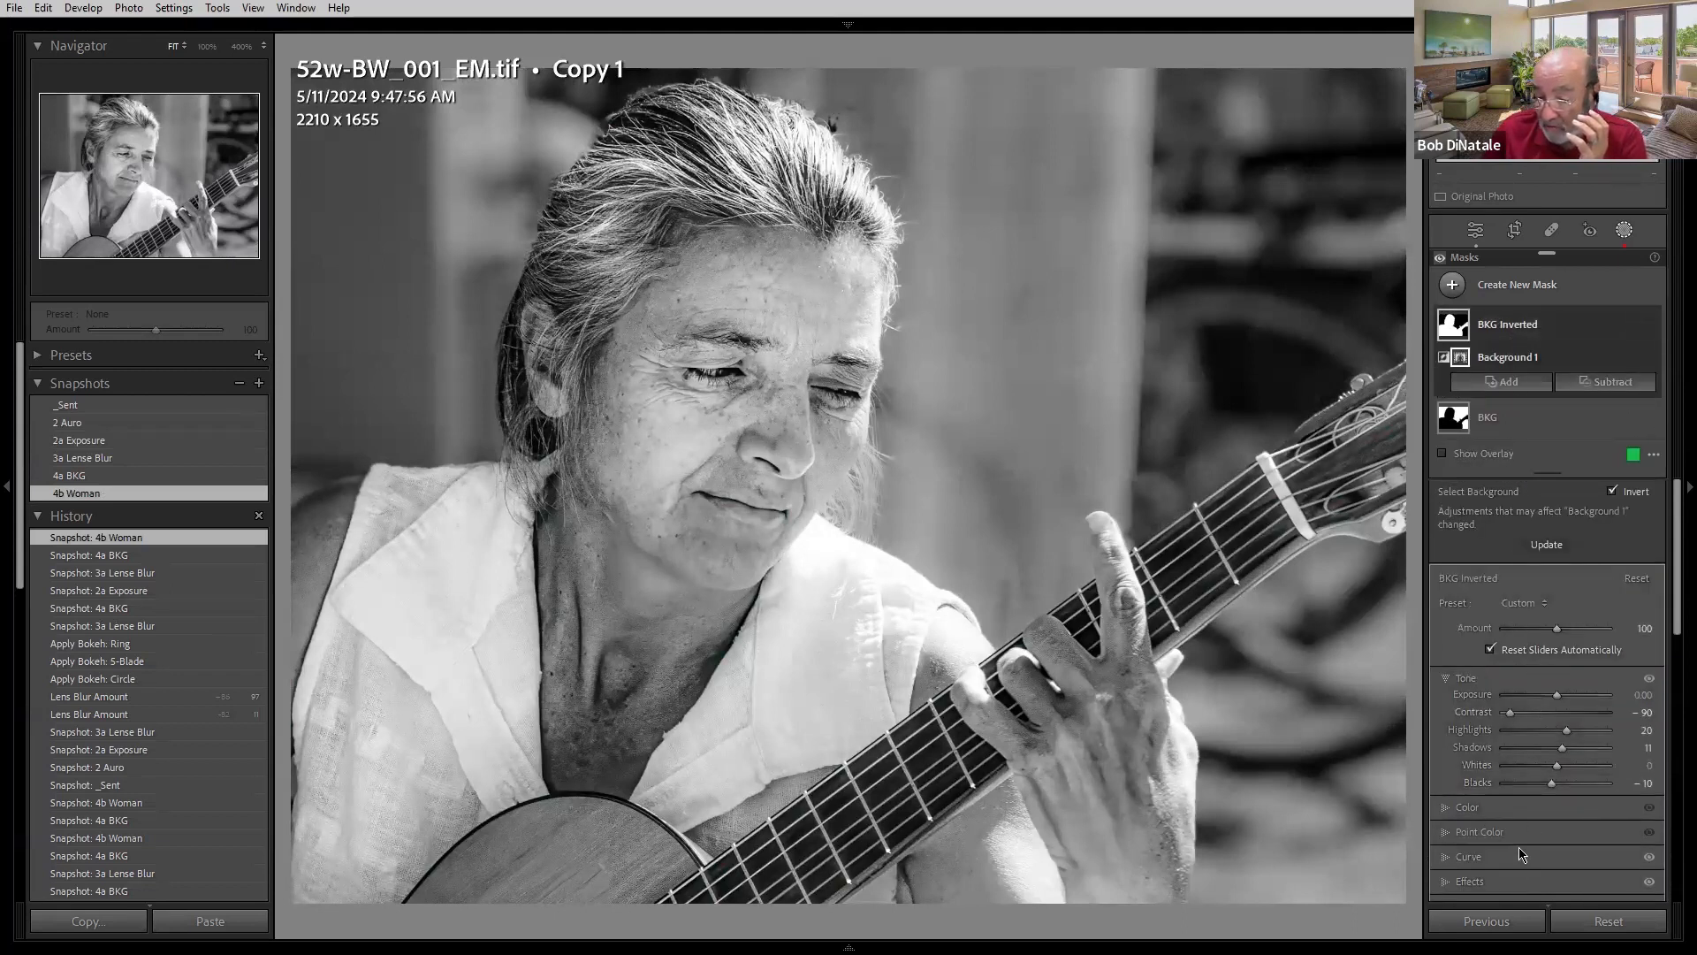
- Reset the BKG Inverted mask's Clarity, then reload the 4b Woman snapshot
{"action": "scroll", "coordinate": [1519, 847], "scroll_direction": "down", "scroll_amount": 3}
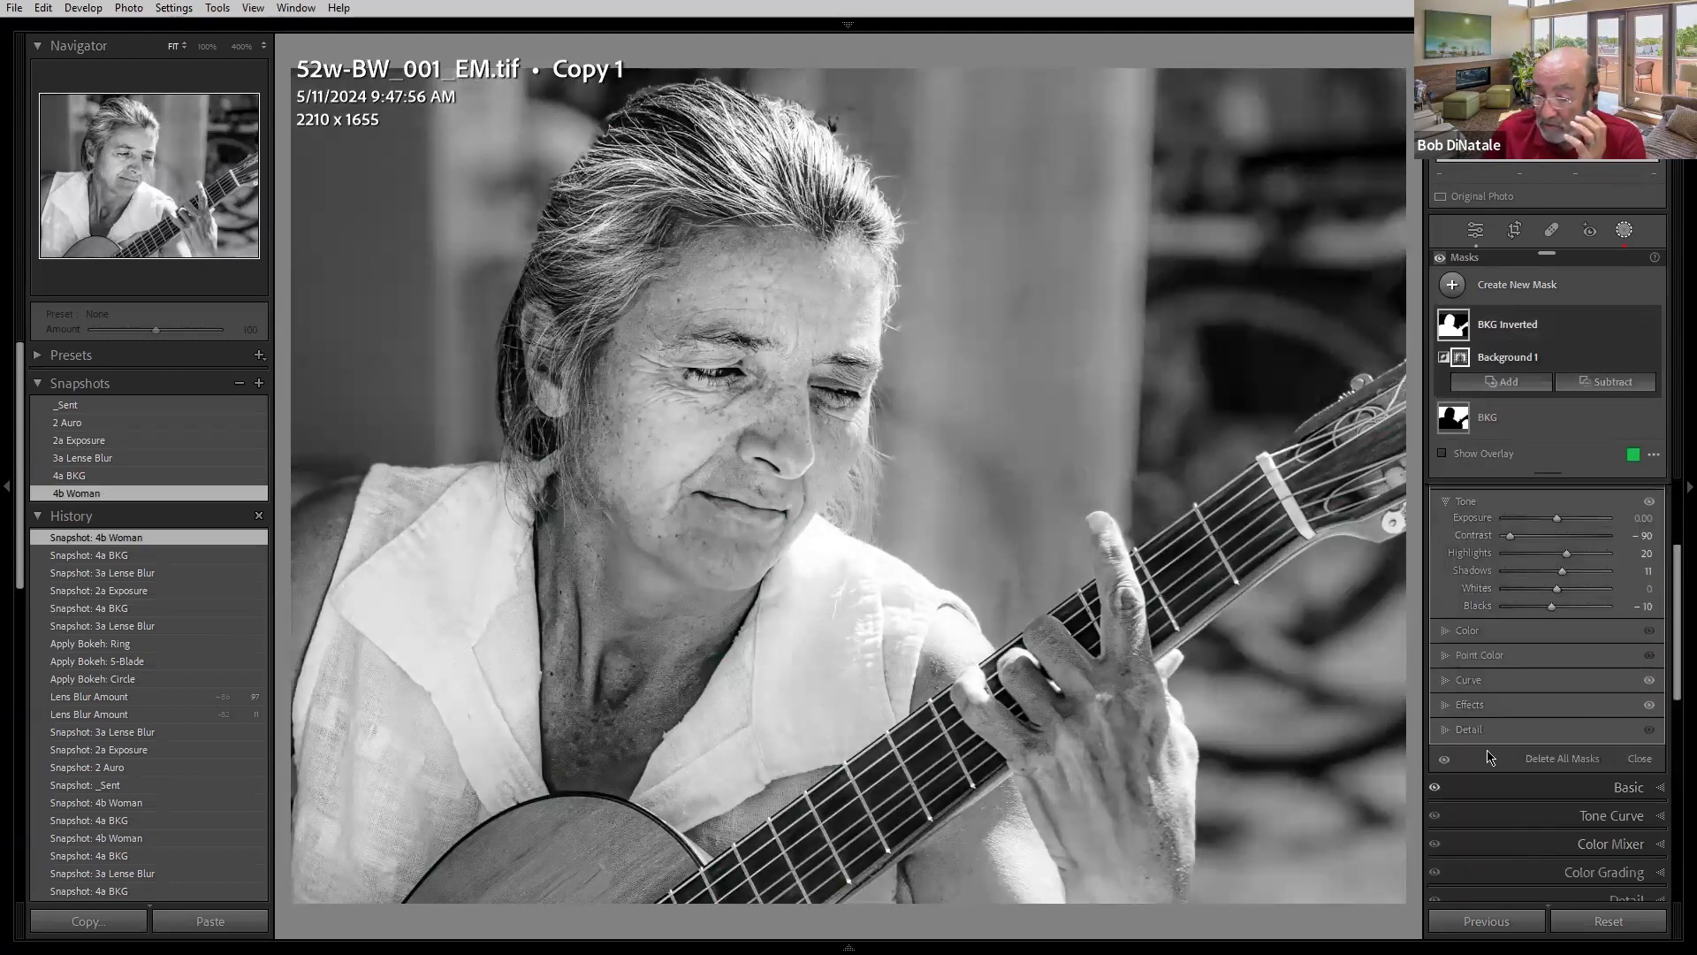
{"action": "left_click", "coordinate": [1492, 698]}
{"action": "double_click", "coordinate": [1479, 636]}
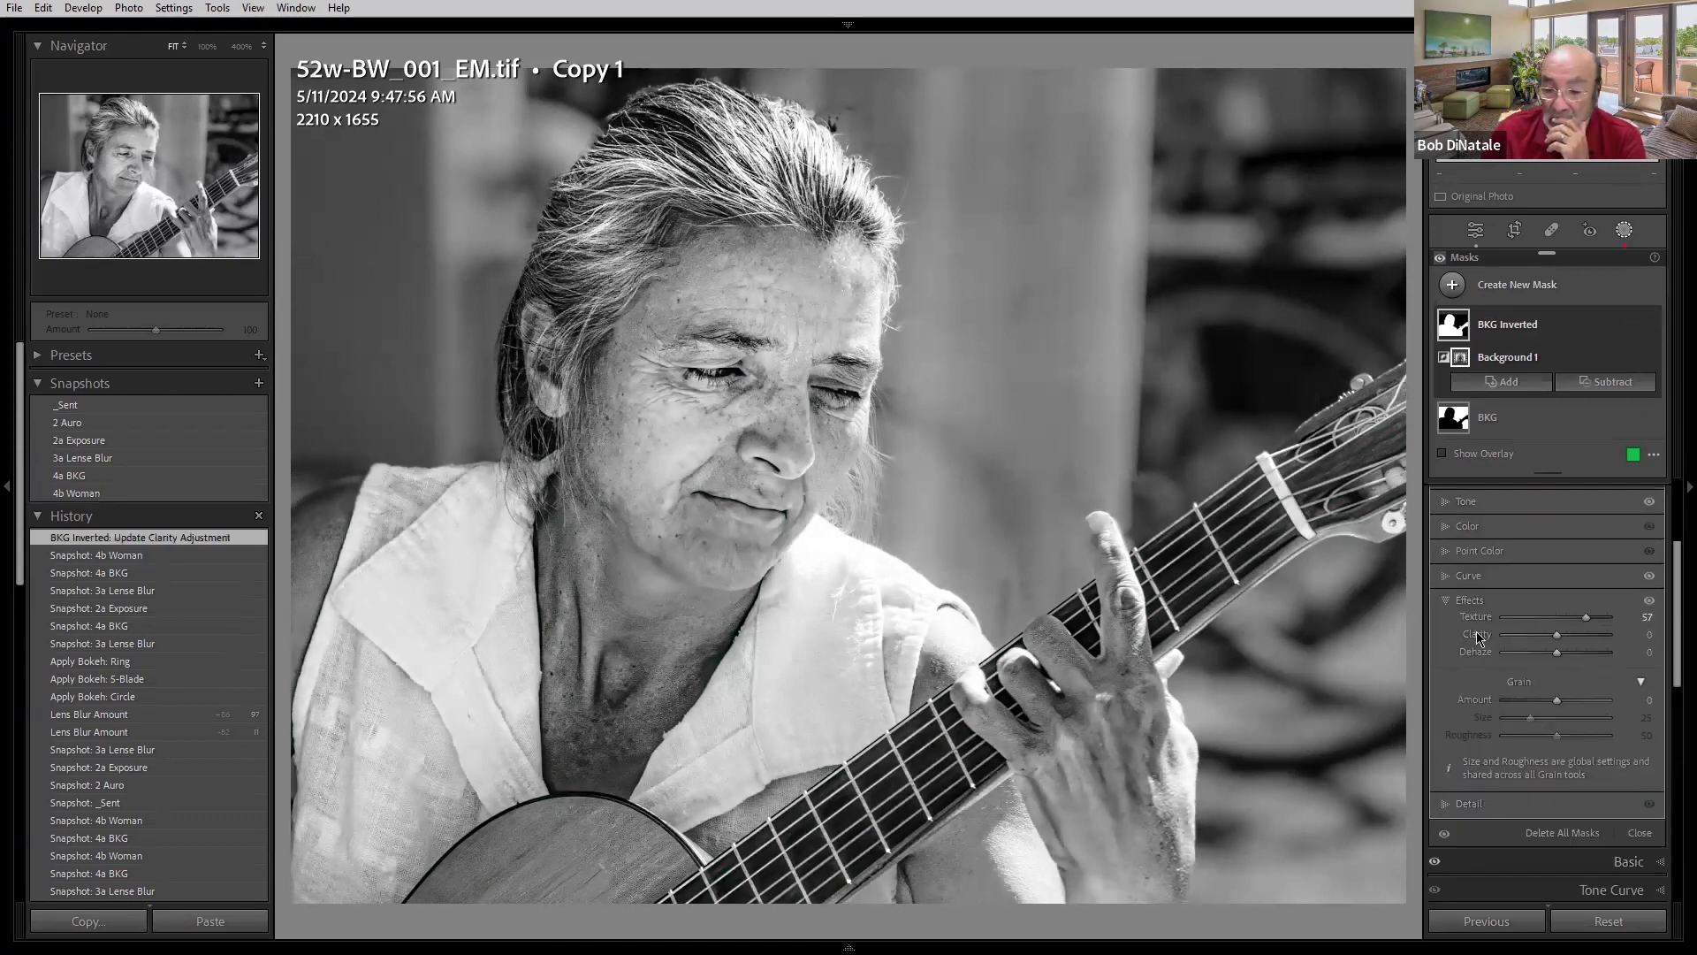
{"action": "left_click", "coordinate": [115, 495]}
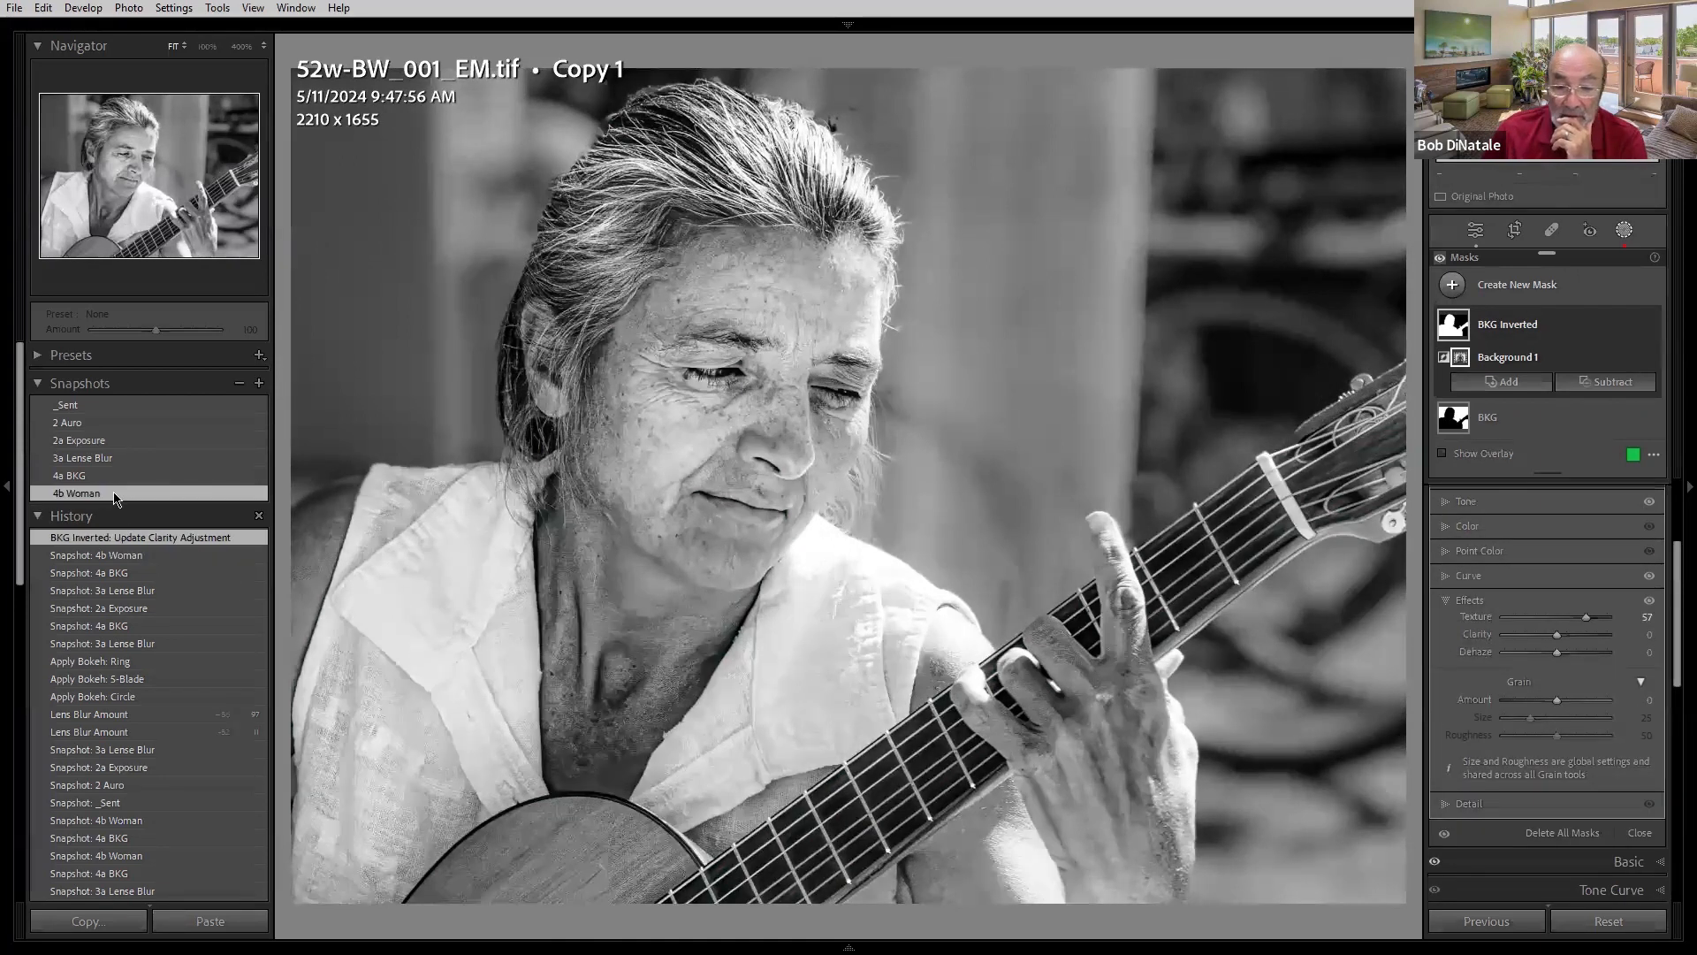
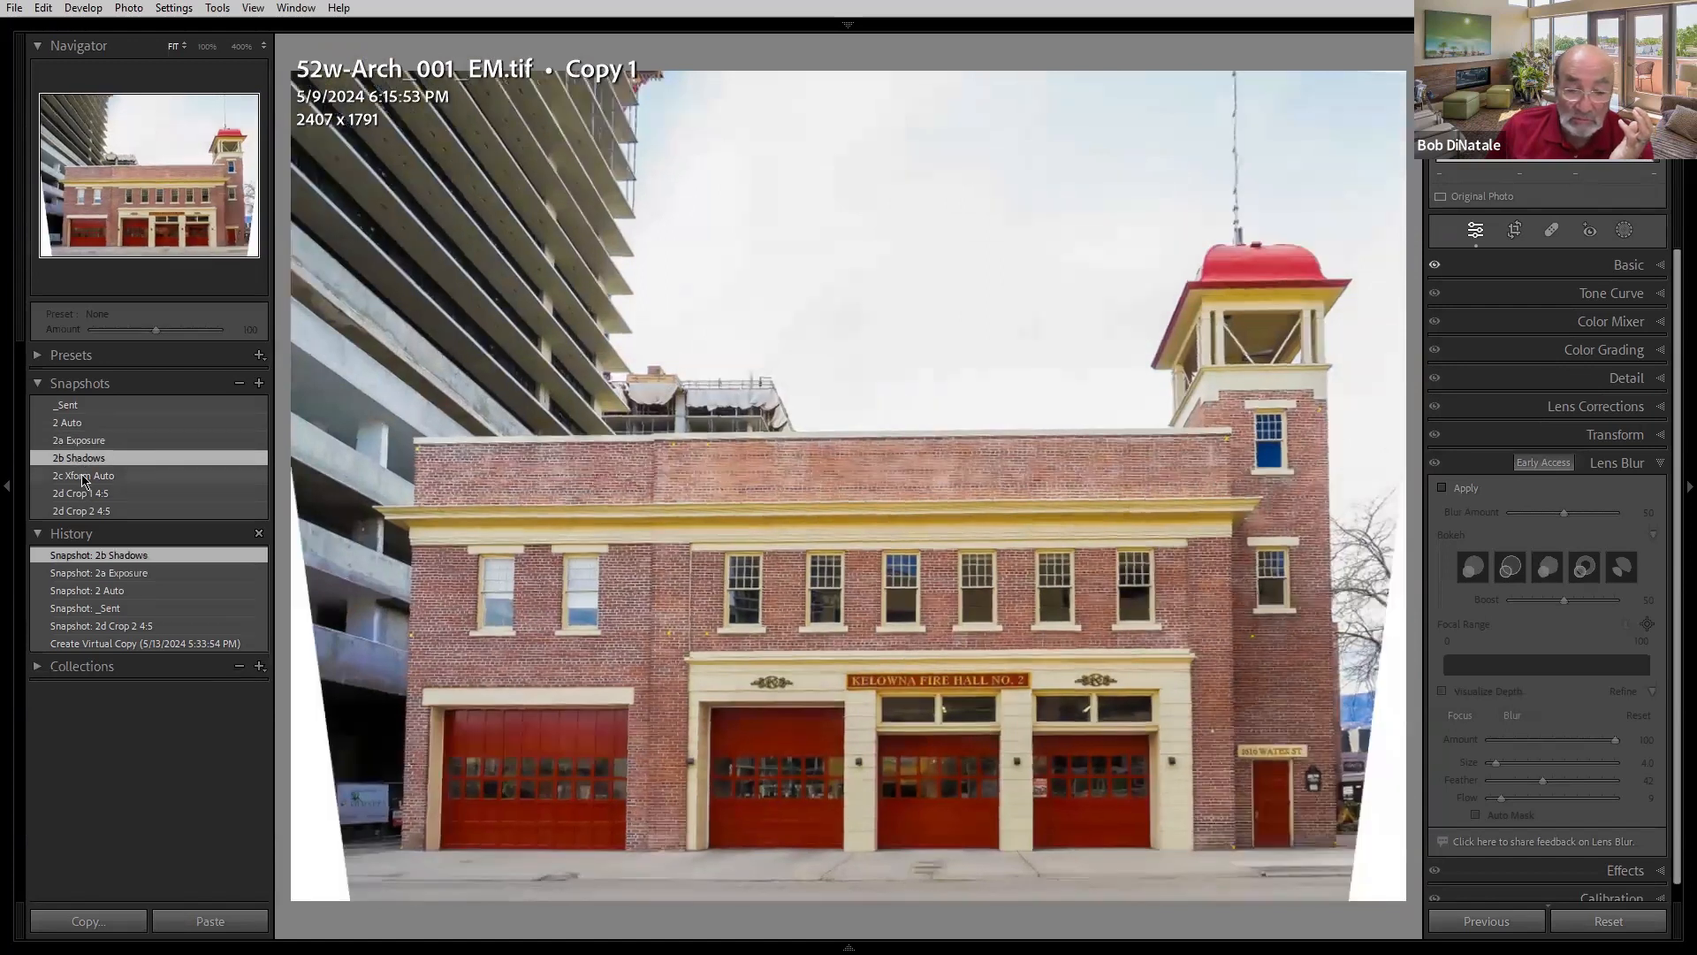
- Load the 2c Xform Auto snapshot and open the Transform panel's settings
{"action": "left_click", "coordinate": [84, 477]}
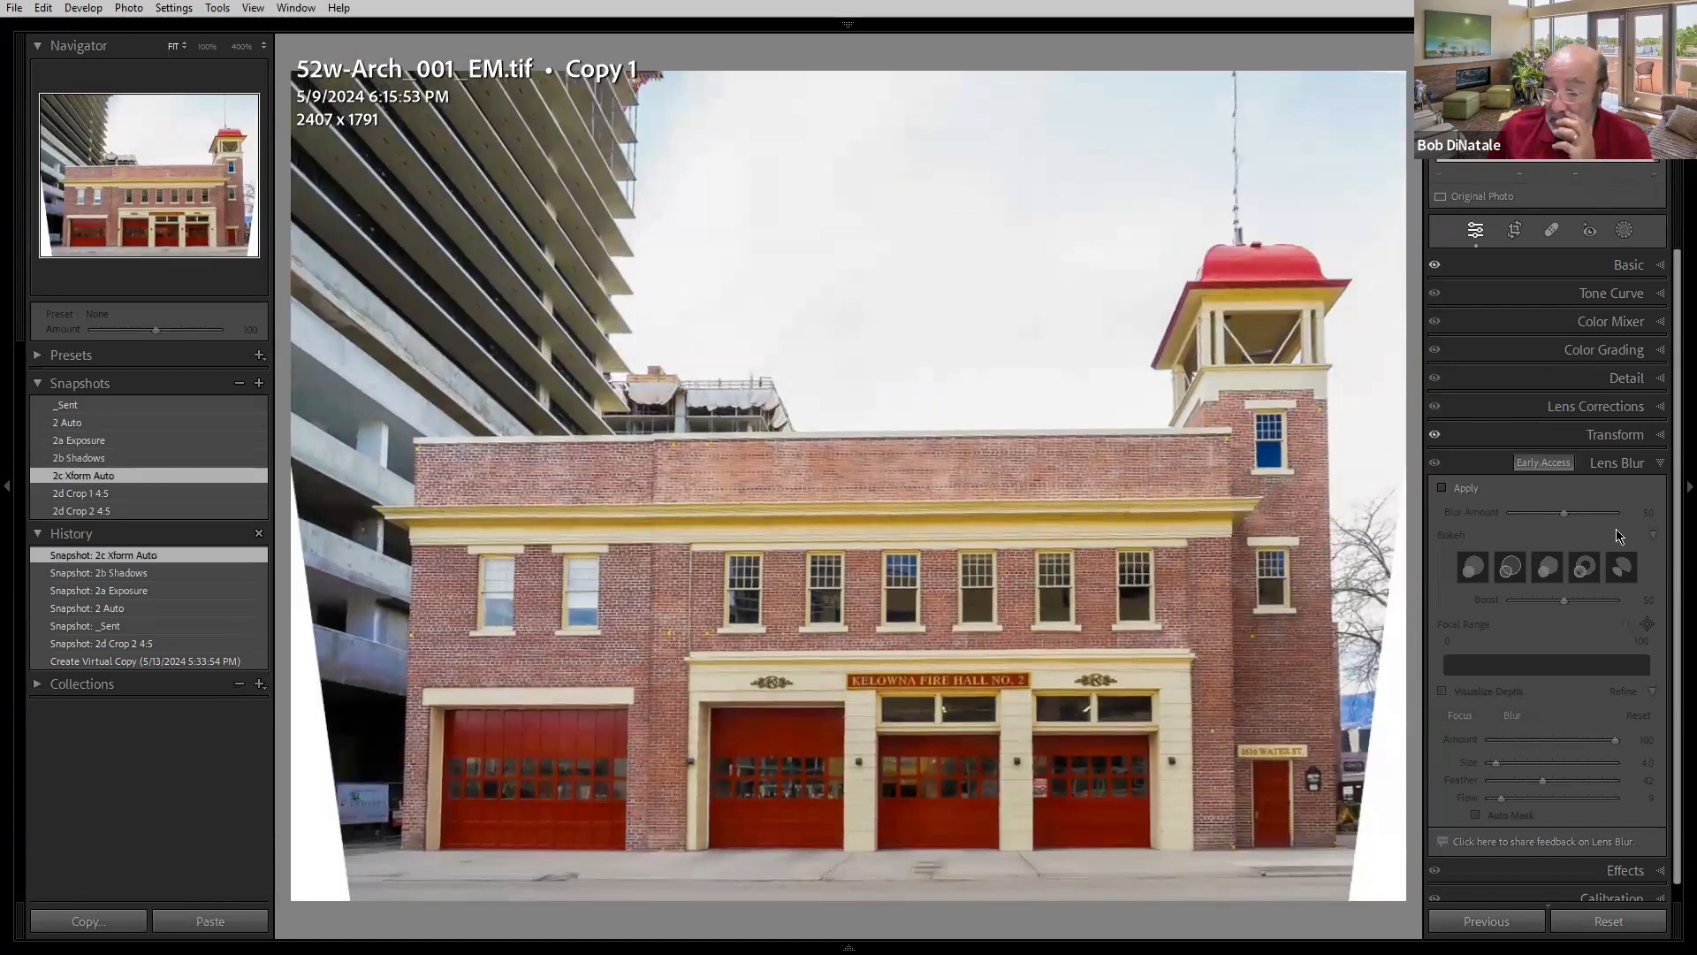
{"action": "left_click", "coordinate": [1564, 437]}
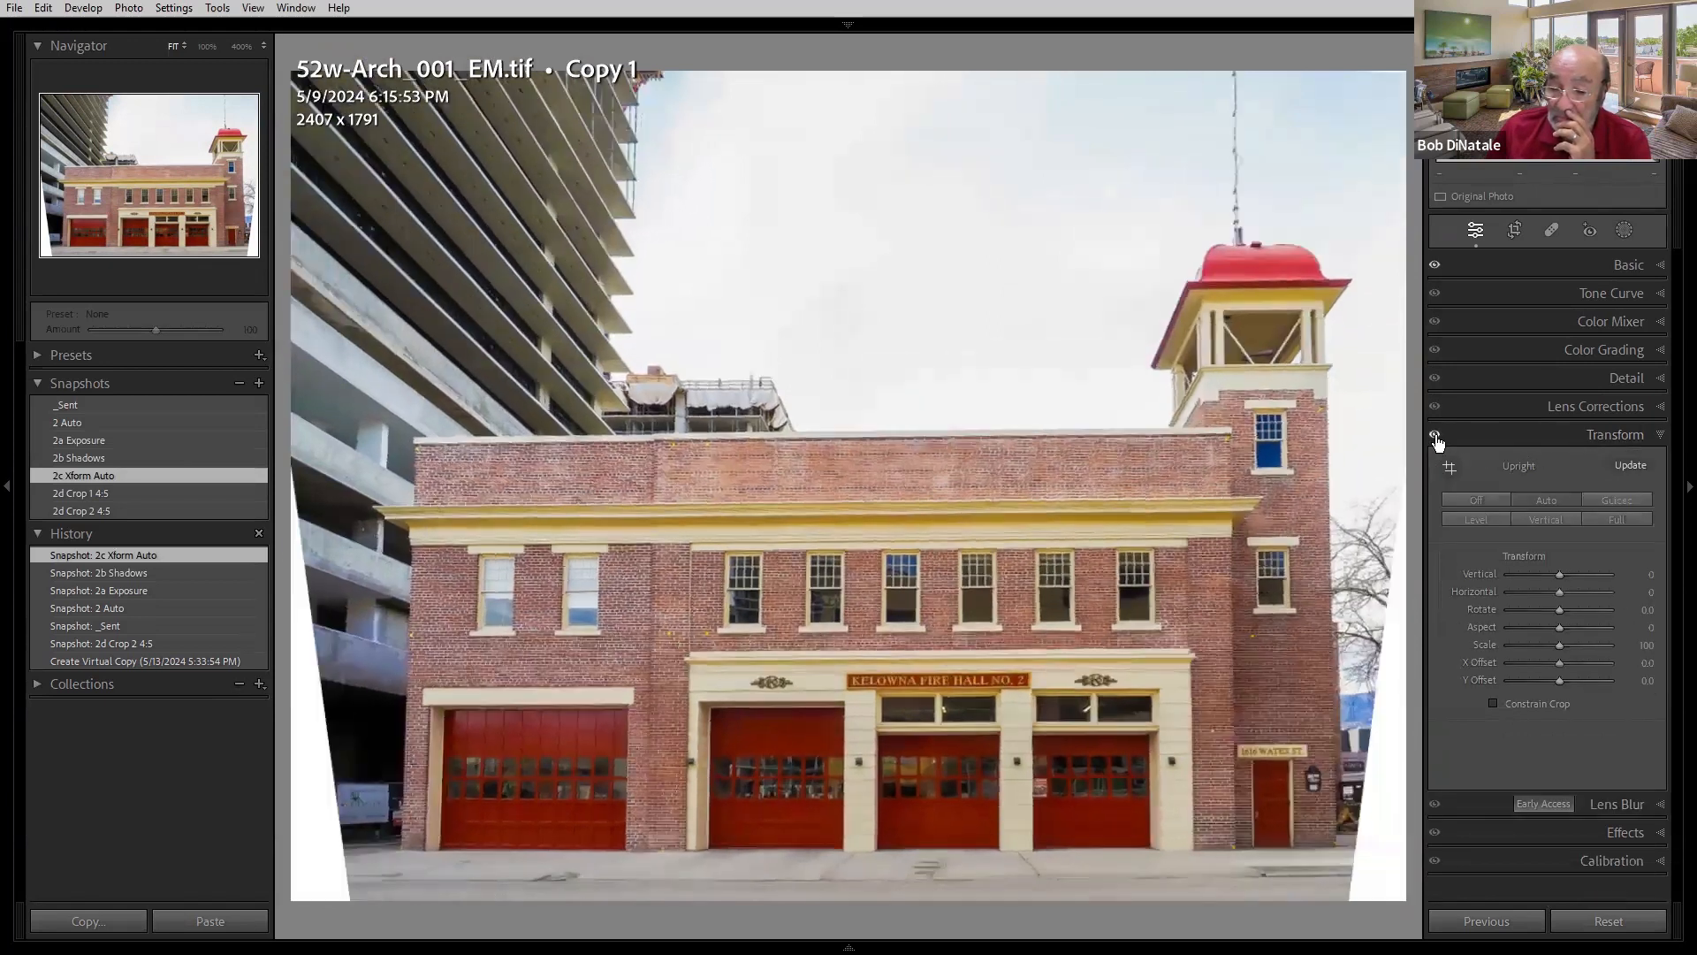
{"action": "left_click", "coordinate": [1437, 439]}
- Reset the Upright settings and apply Guided Upright with two vertical guides and one horizontal guide on the building
{"action": "key", "text": "alt"}
{"action": "left_click", "coordinate": [1536, 467], "text": "alt"}
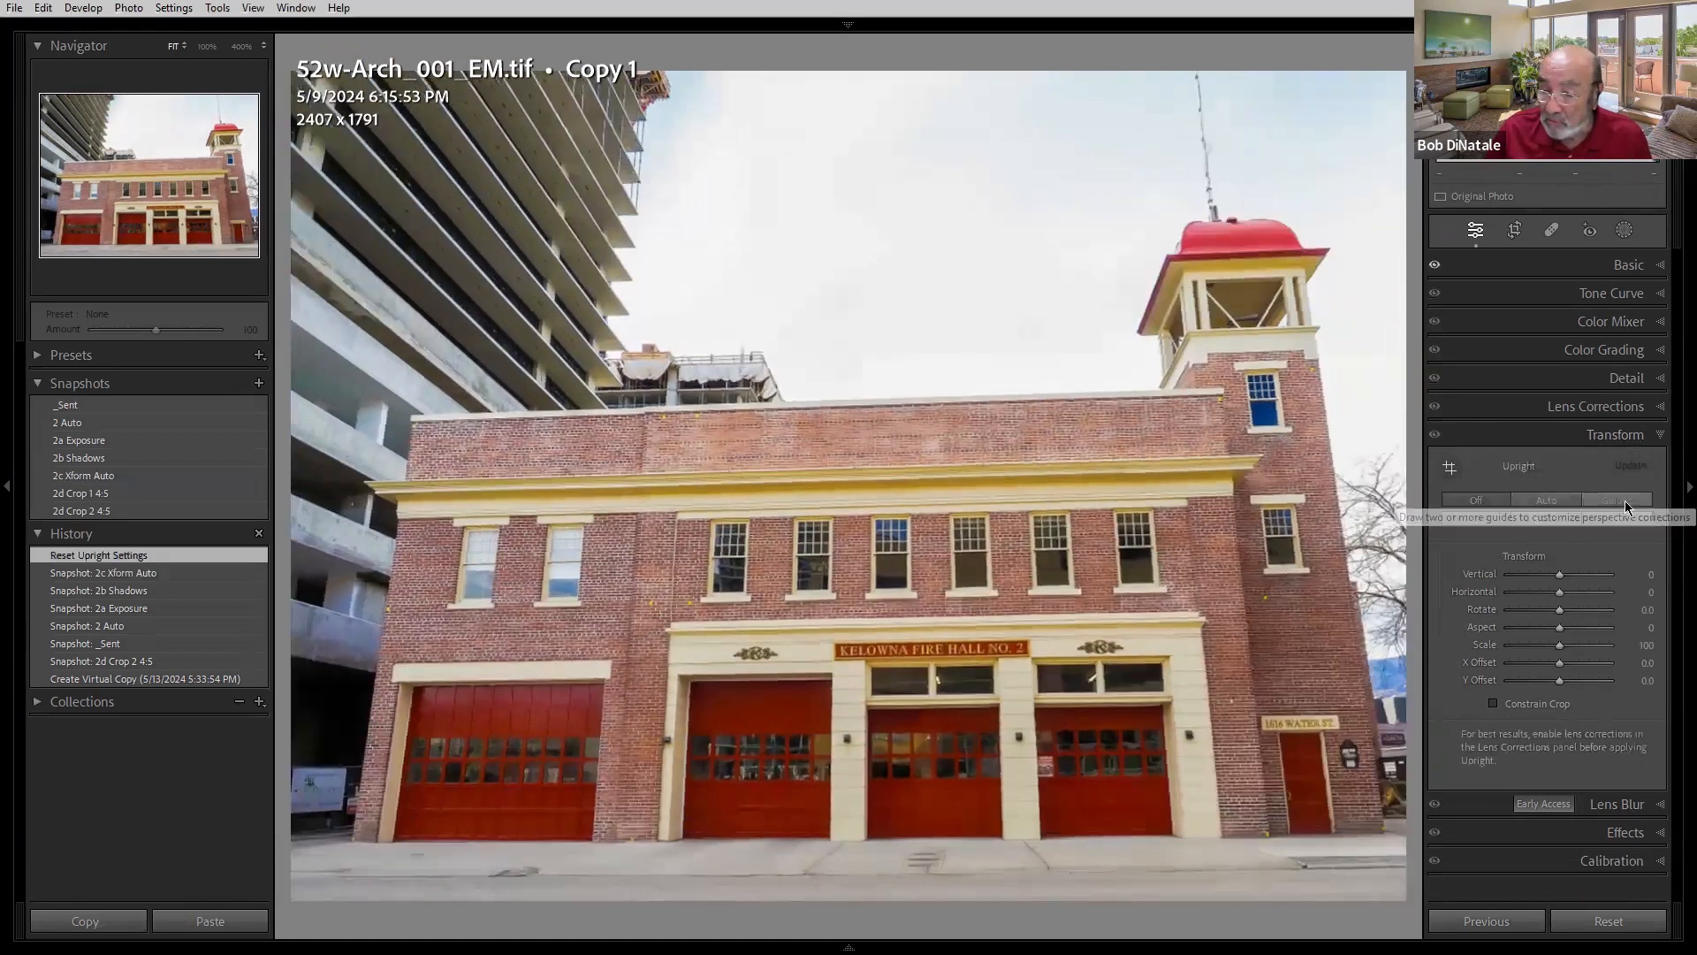
{"action": "left_click", "coordinate": [1621, 502]}
{"action": "left_click_drag", "start_coordinate": [1332, 454], "coordinate": [1381, 758]}
{"action": "left_click_drag", "start_coordinate": [393, 541], "coordinate": [372, 704]}
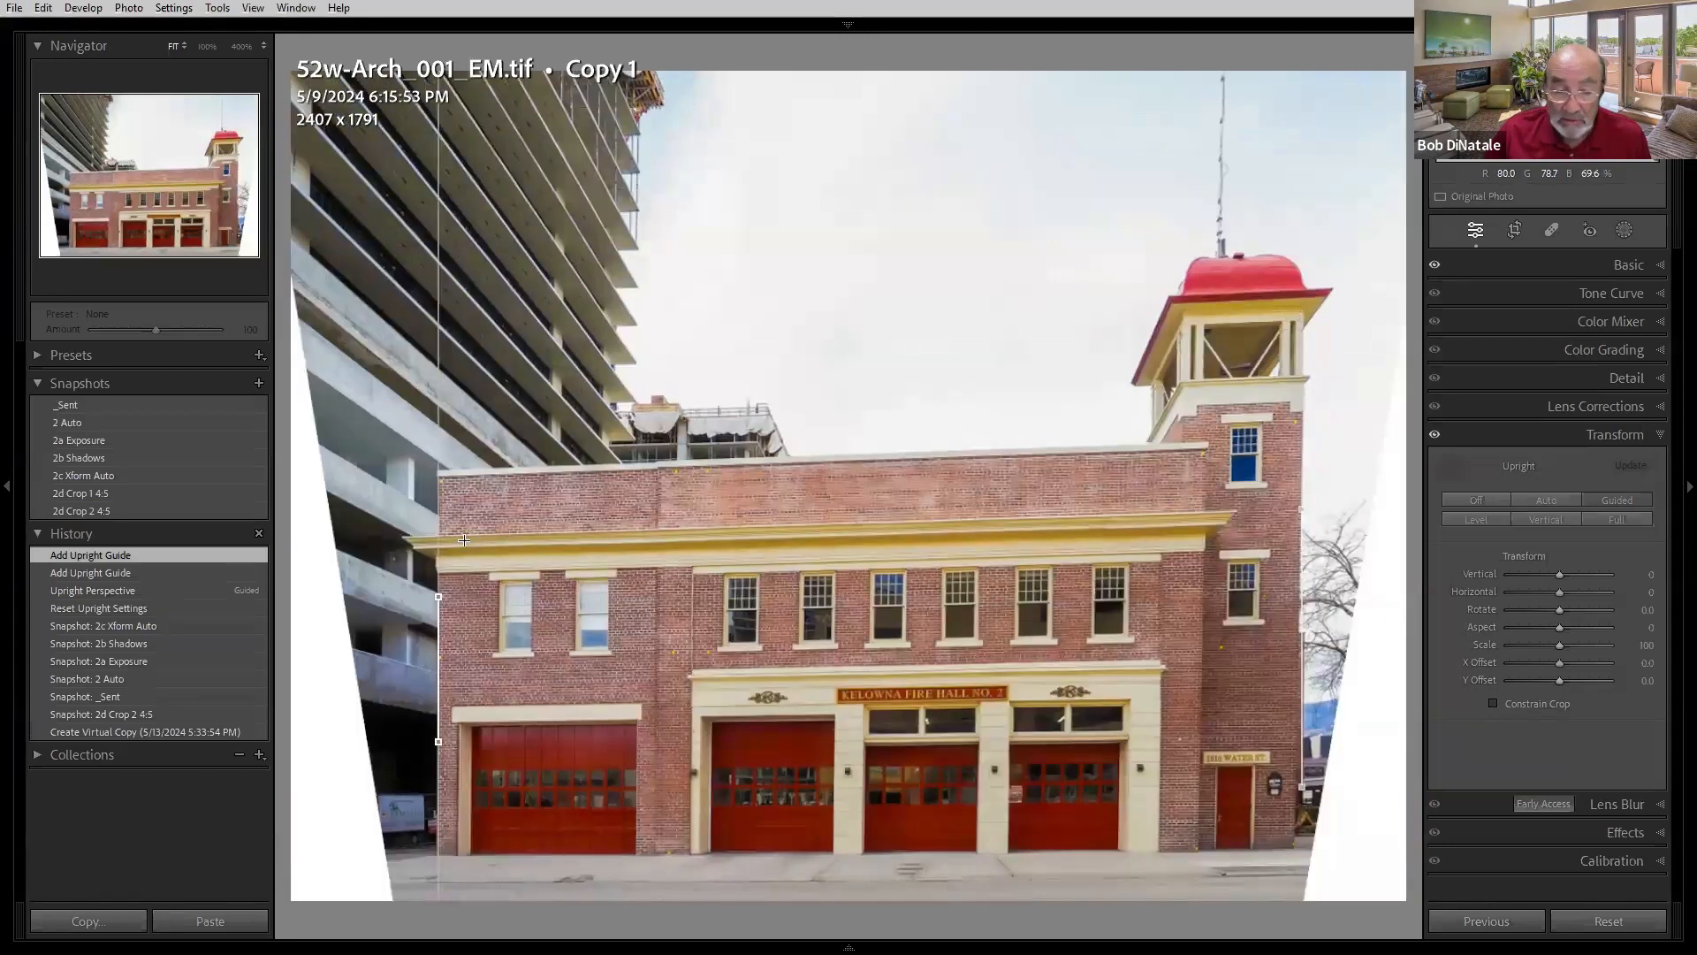
{"action": "left_click_drag", "start_coordinate": [478, 548], "coordinate": [973, 532]}
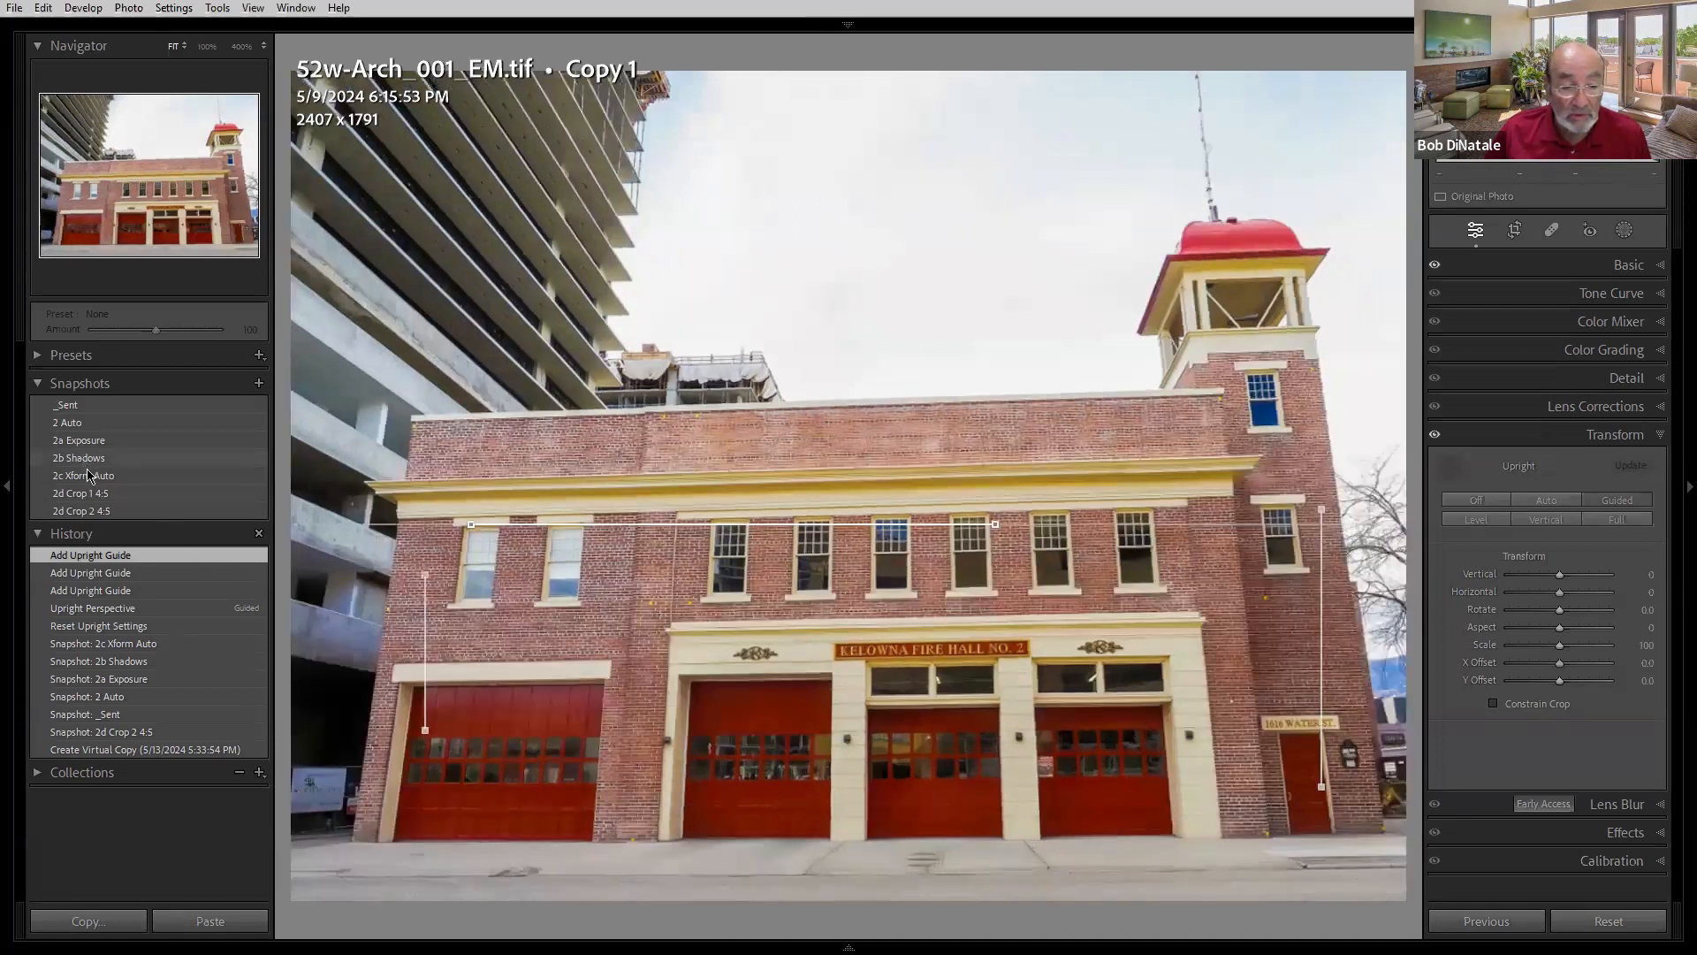
- Step through the 2c Xform Auto, 2b Shadows, 2d Crop 1 4:5 and 2d Crop 2 4:5 snapshots, briefly showing the crop overlay
{"action": "left_click", "coordinate": [87, 475]}
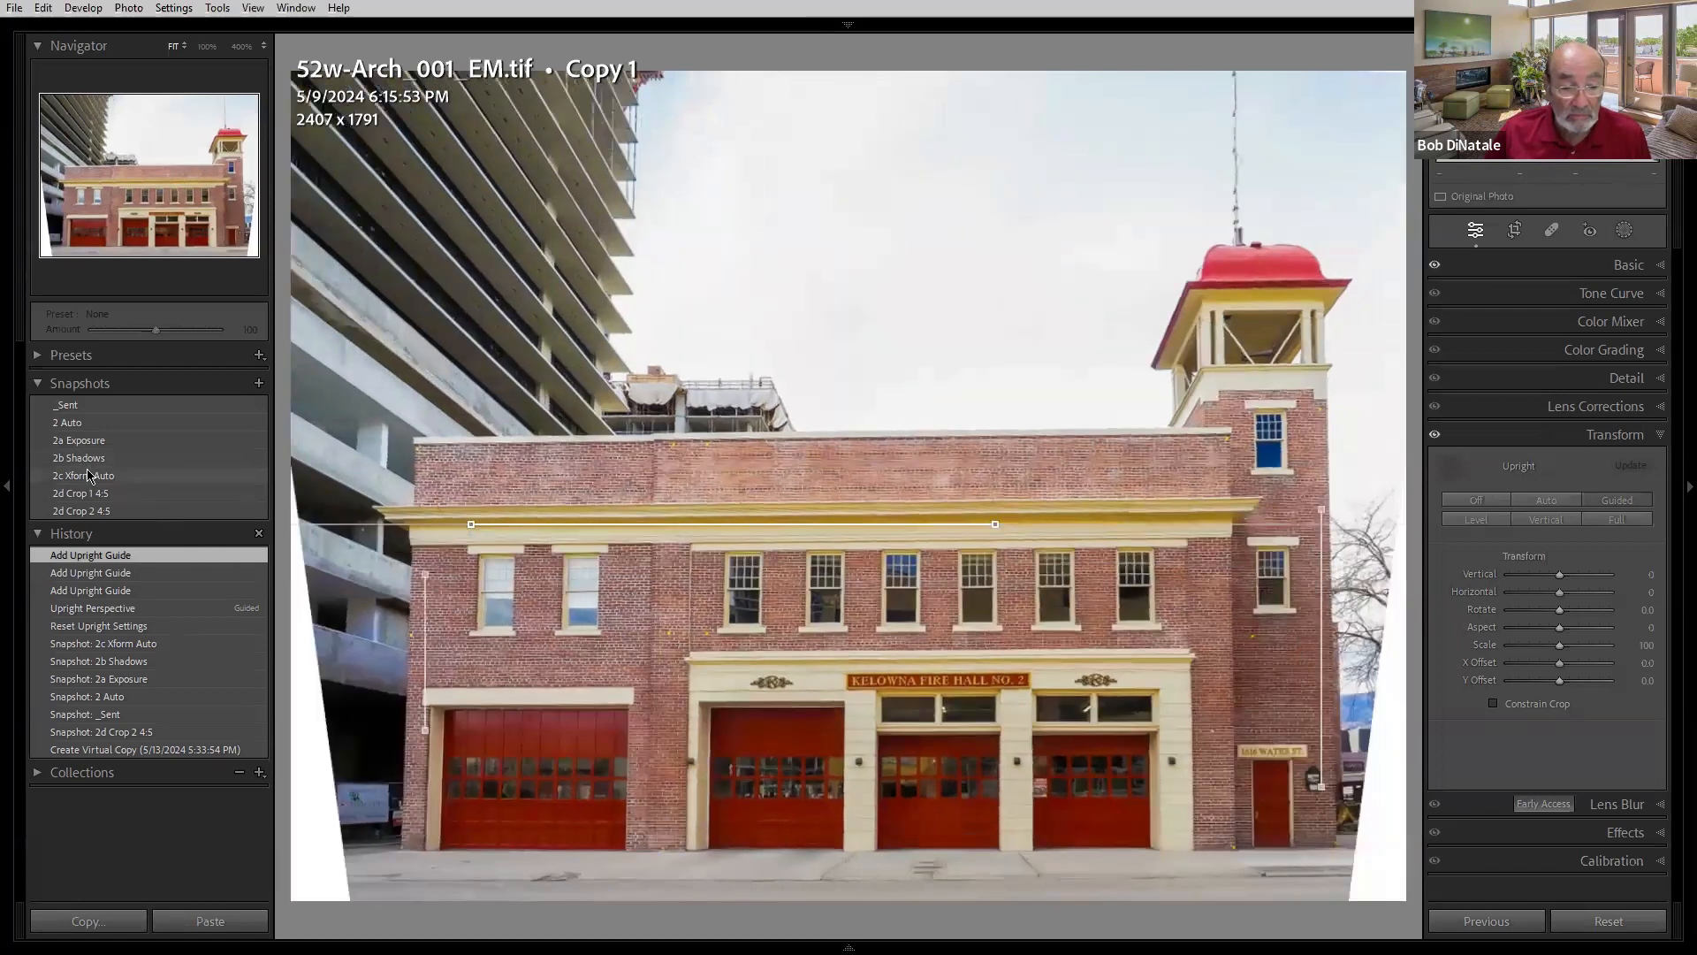
{"action": "left_click", "coordinate": [86, 459]}
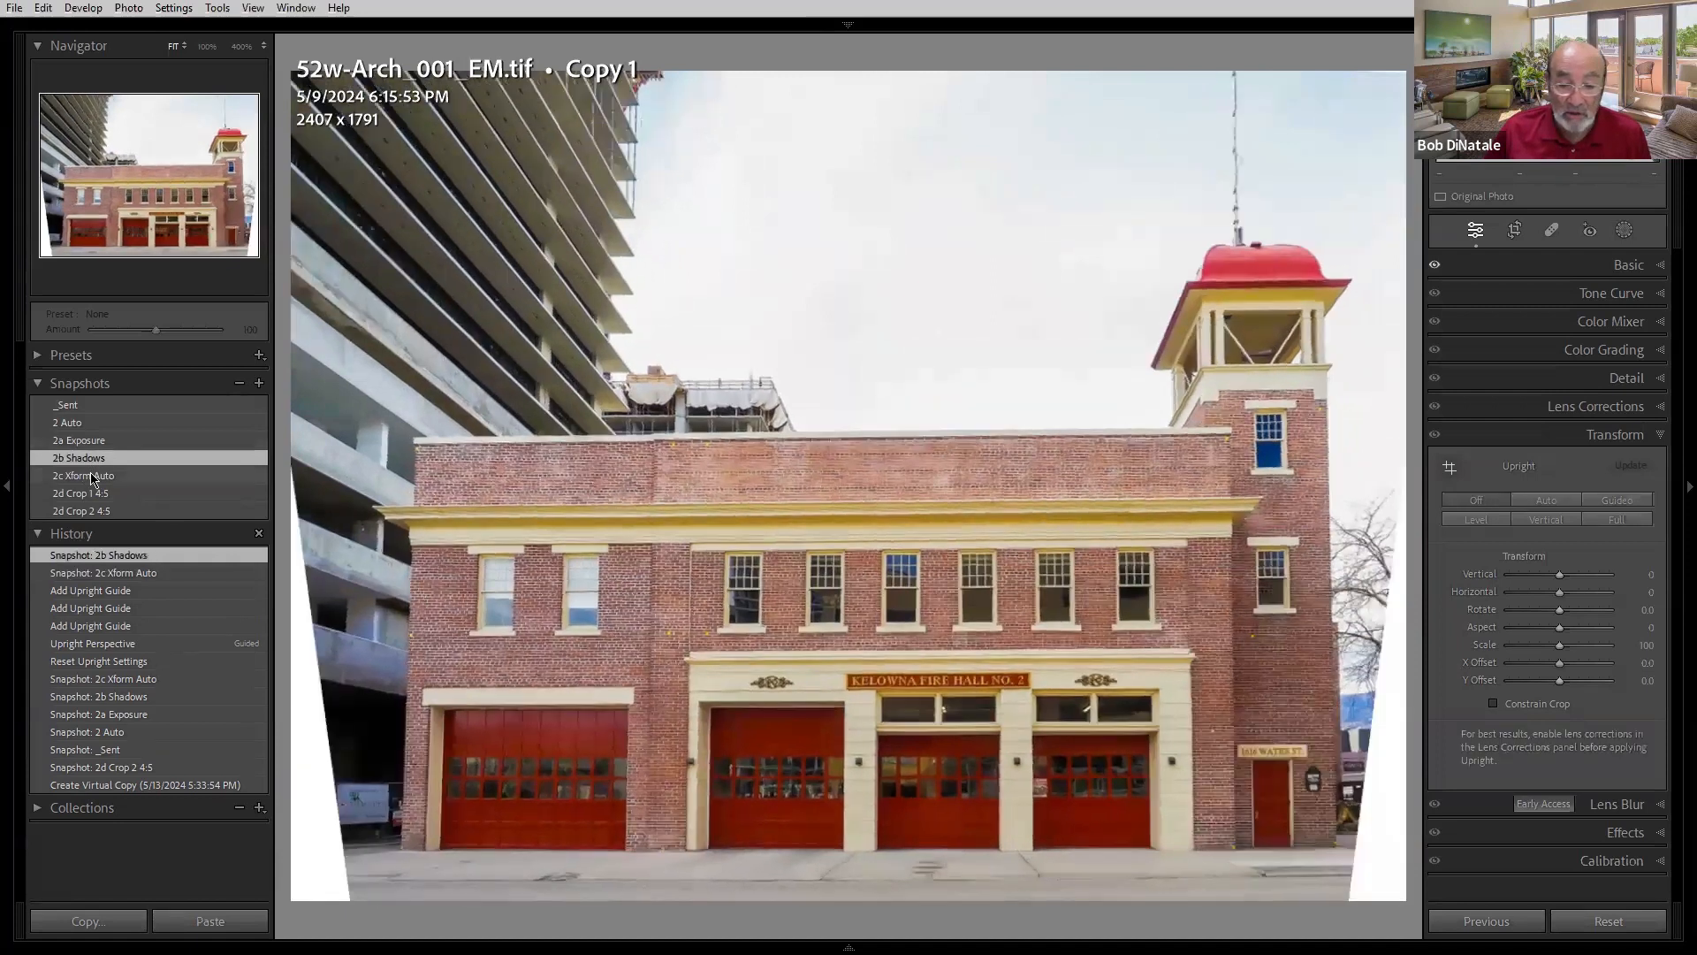
{"action": "left_click", "coordinate": [93, 478]}
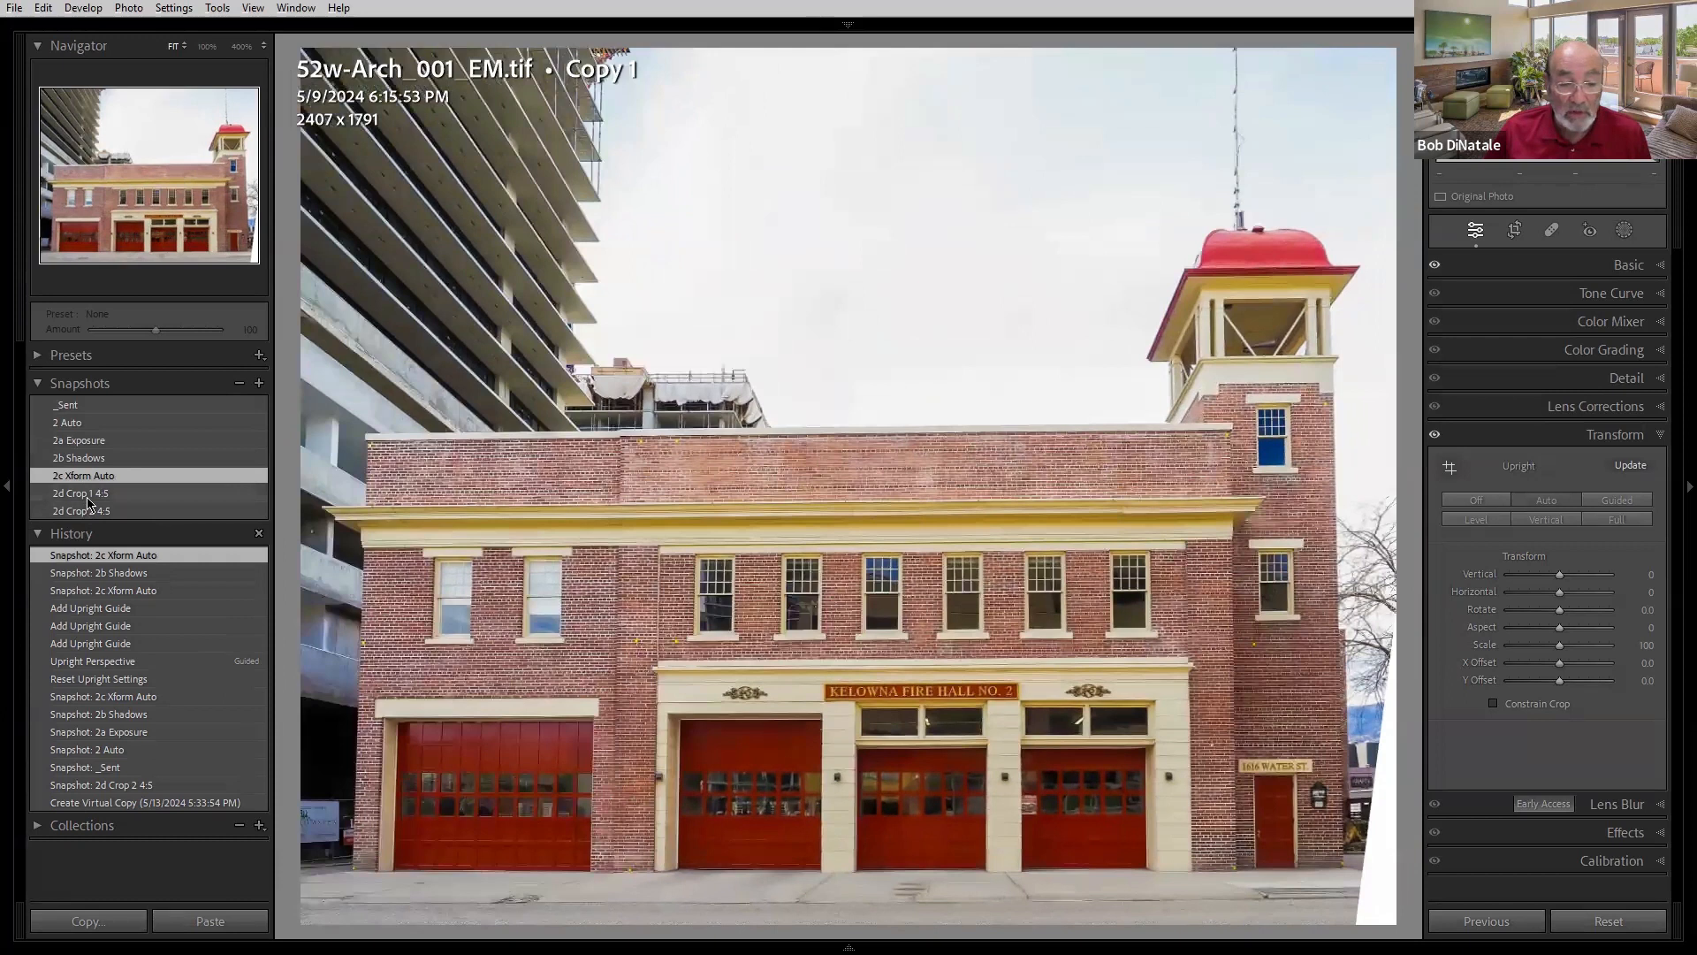
{"action": "left_click", "coordinate": [88, 495]}
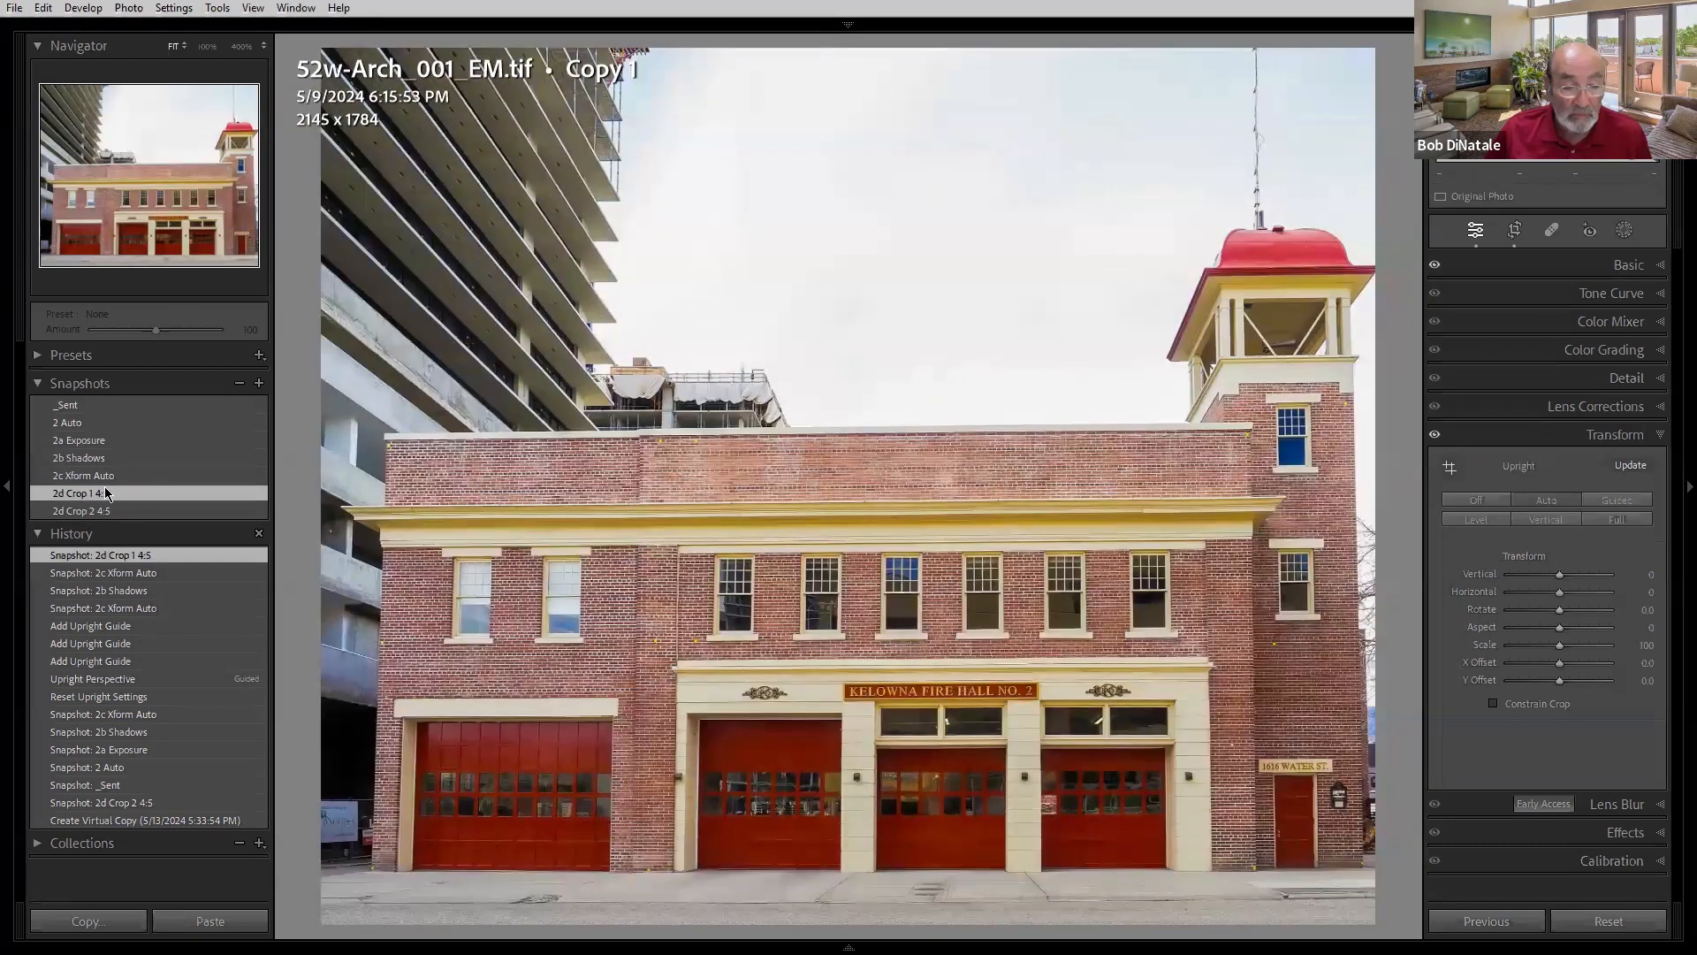
{"action": "left_click", "coordinate": [96, 512]}
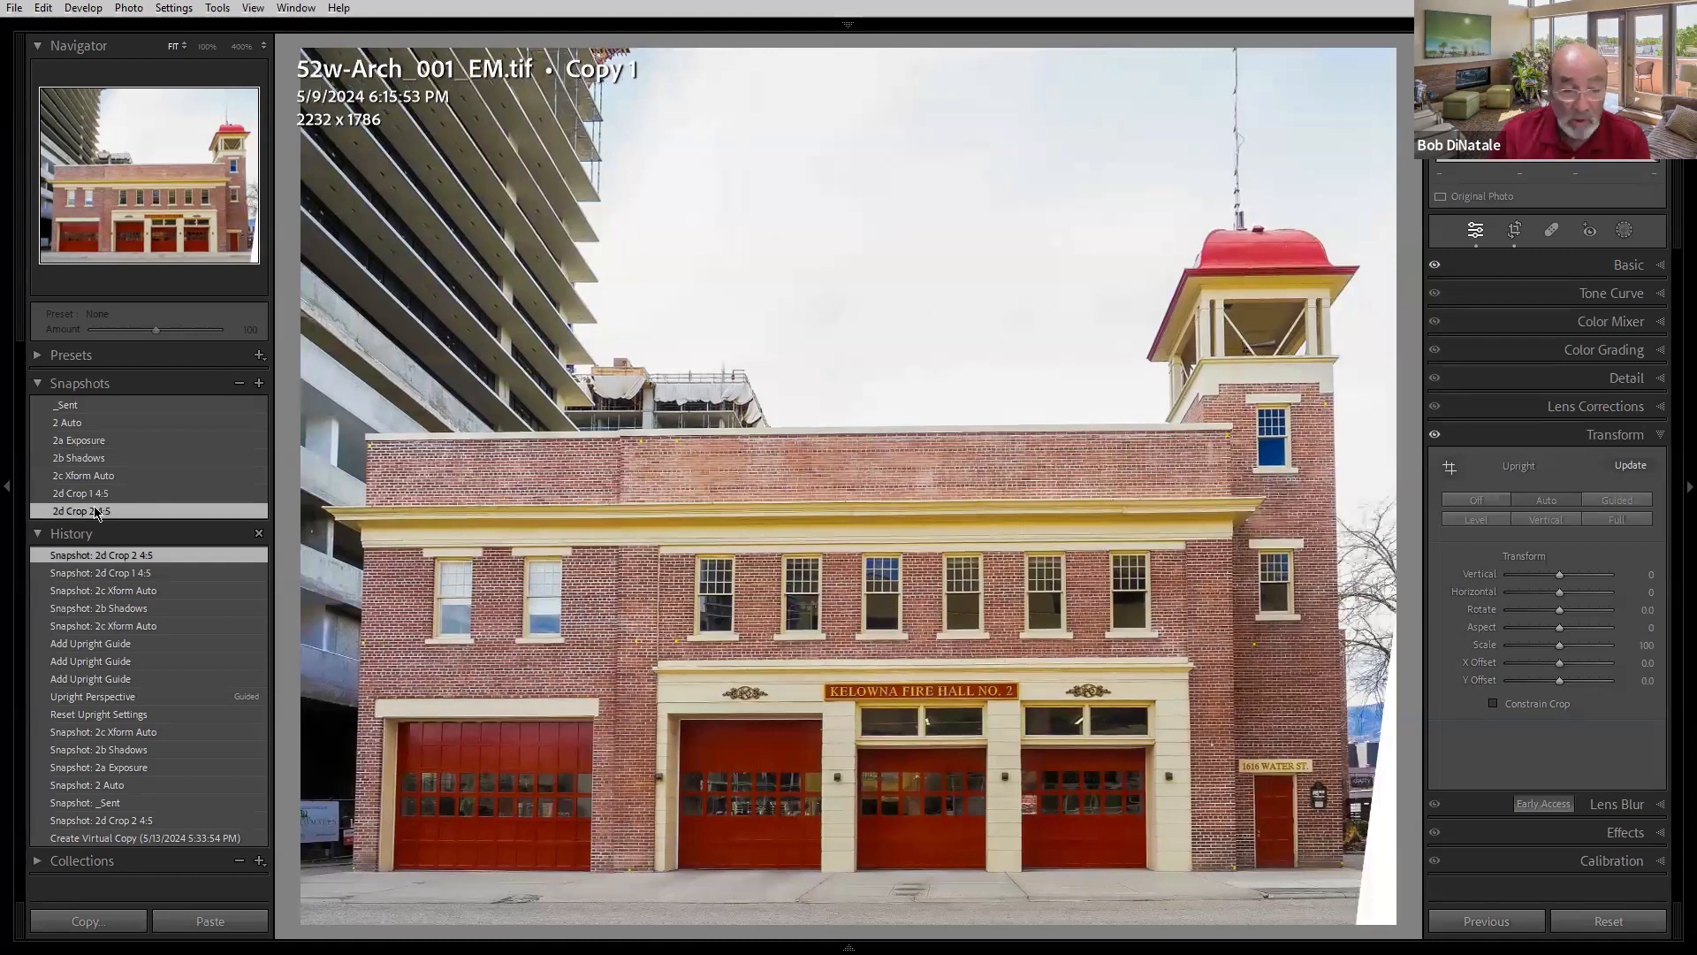
{"action": "left_click", "coordinate": [96, 497]}
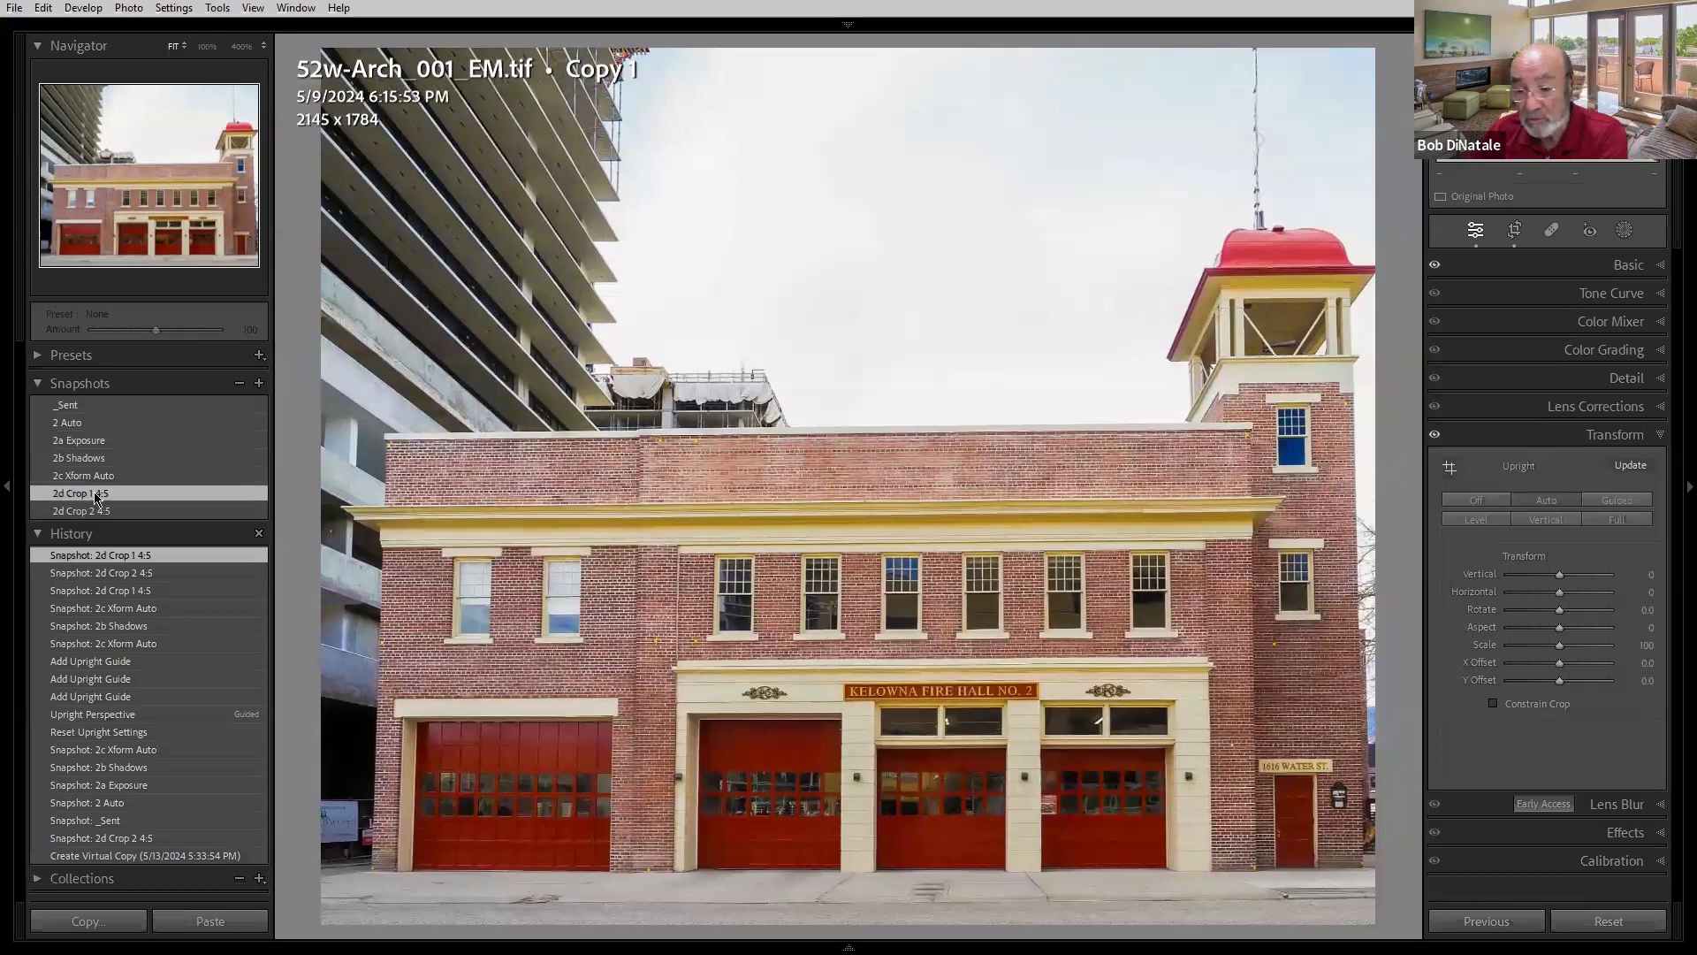
{"action": "left_click", "coordinate": [96, 512]}
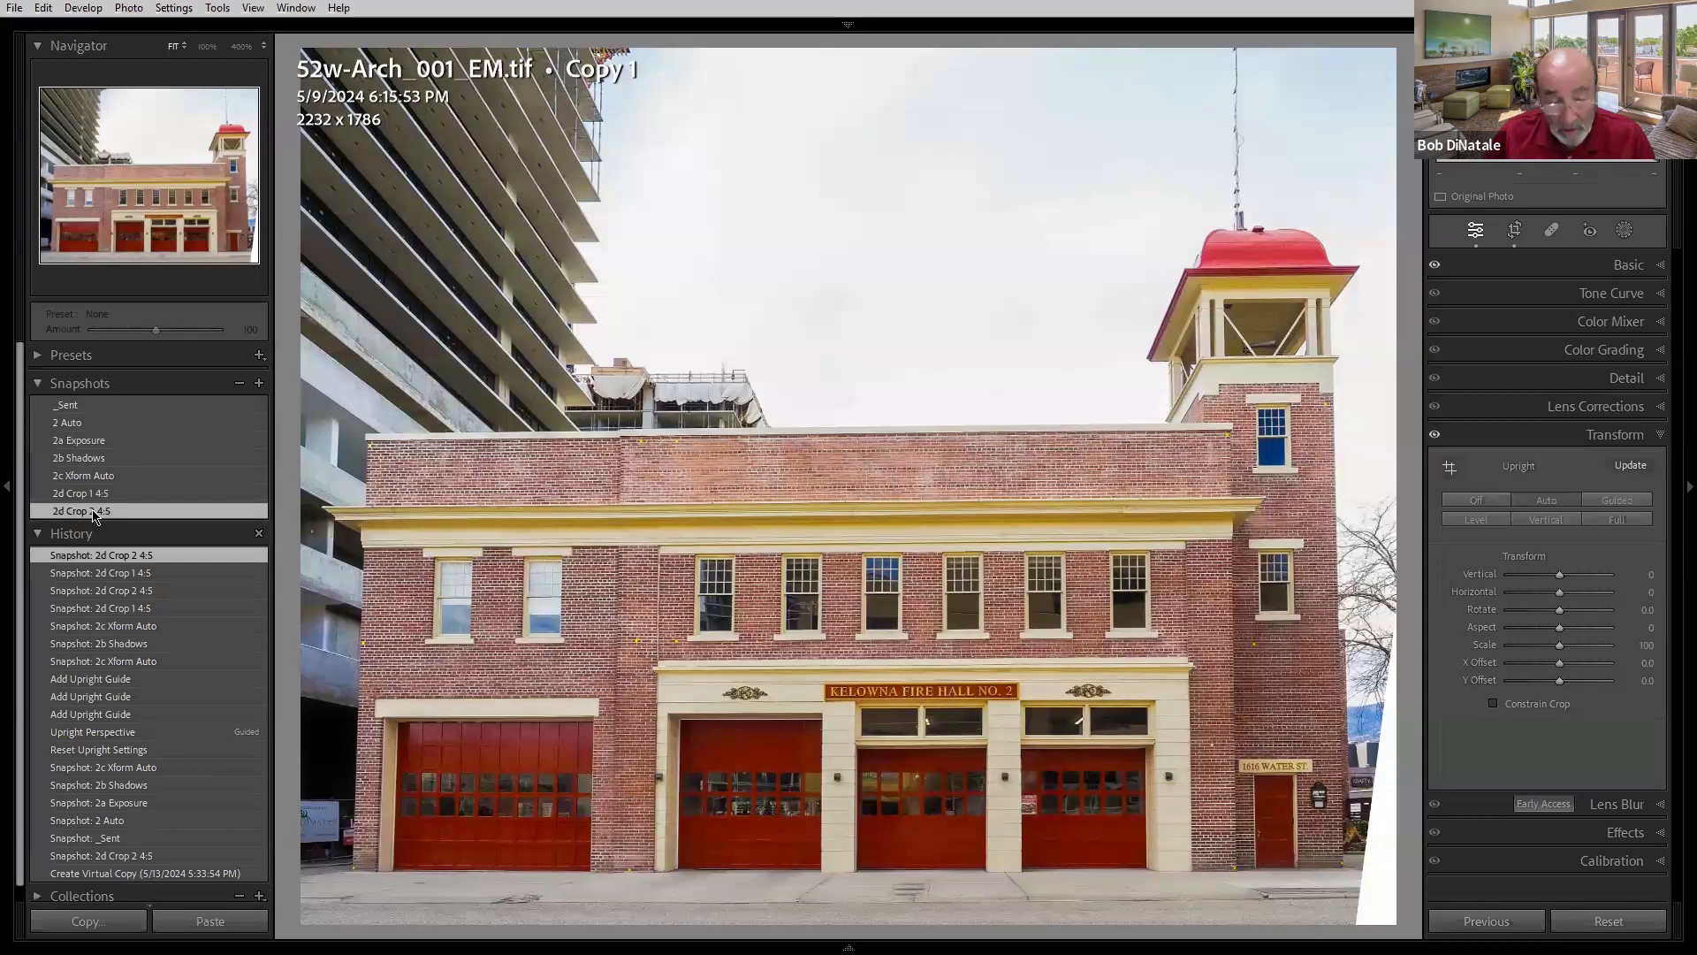
{"action": "key", "text": "r"}
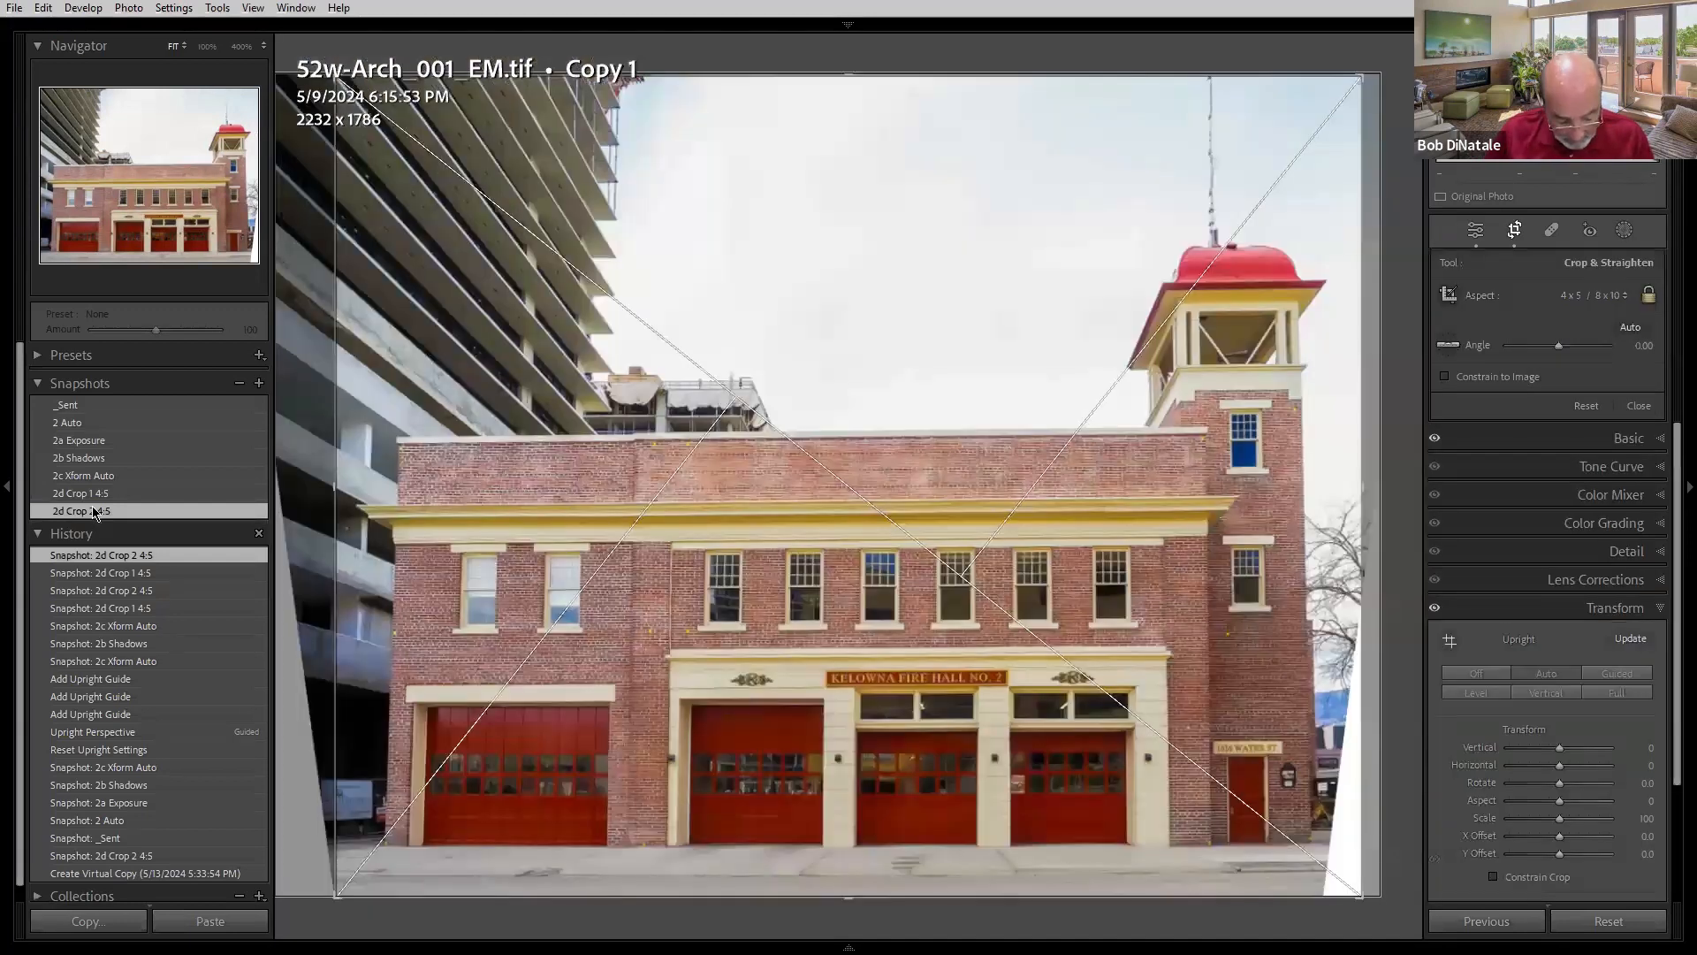
{"action": "key", "text": "r"}
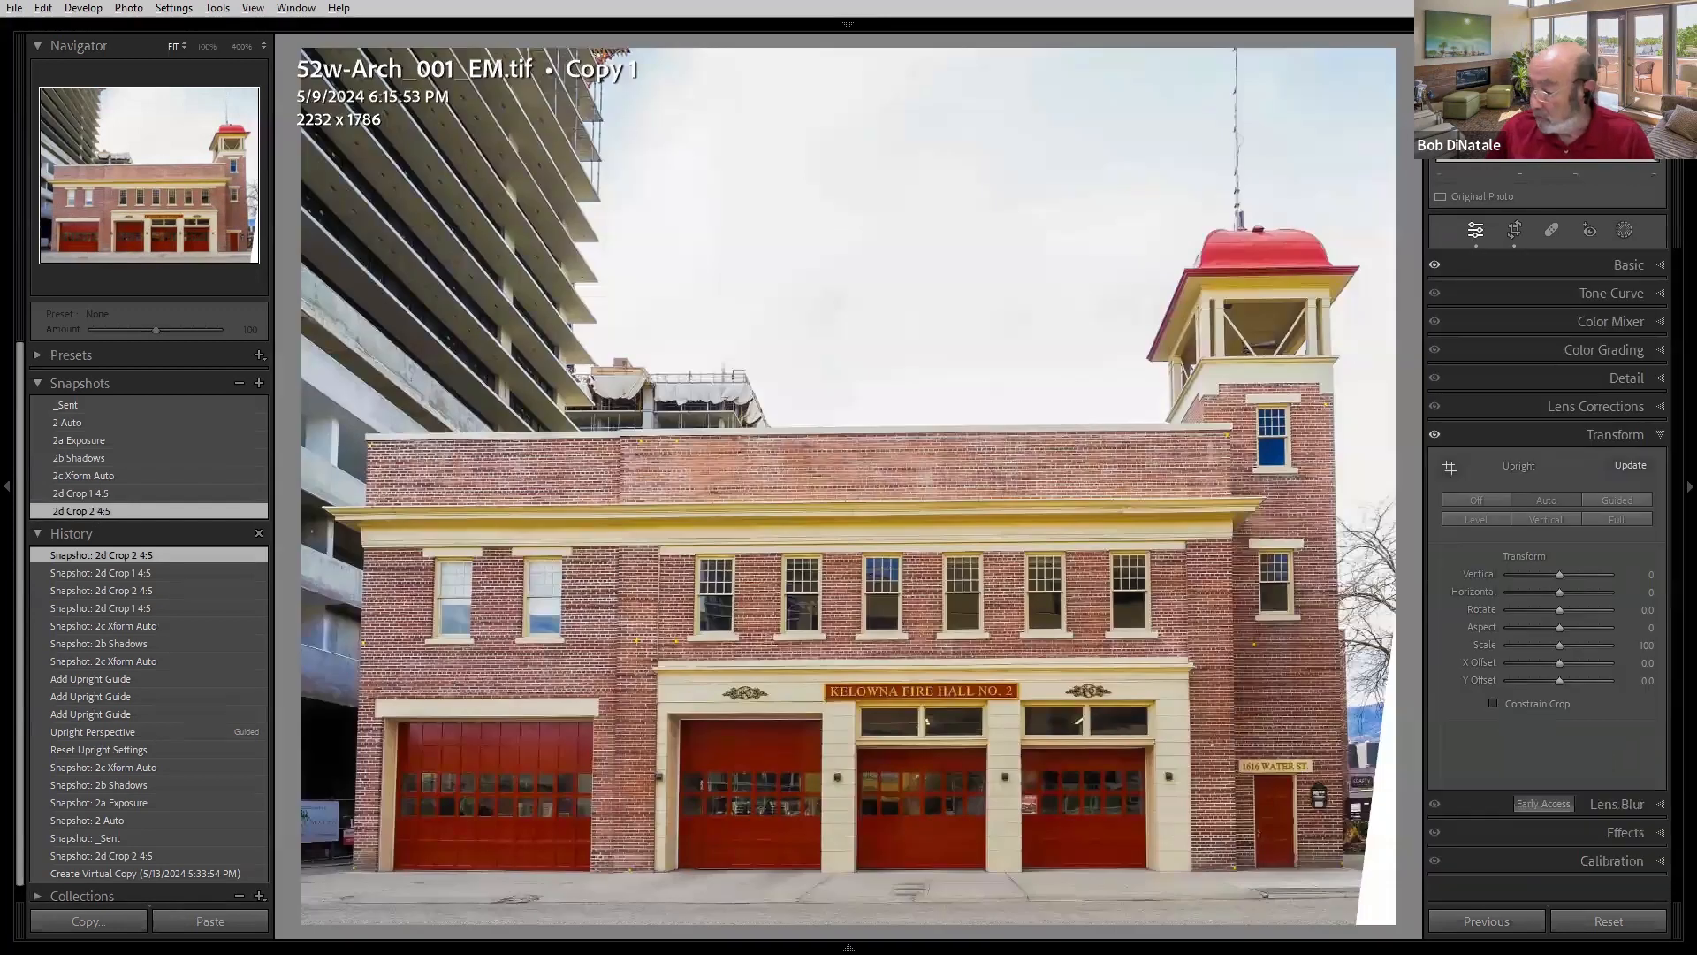
- Open the 2d Crop 2 4:5 version in Photoshop as a Smart Object
{"action": "right_click", "coordinate": [707, 380]}
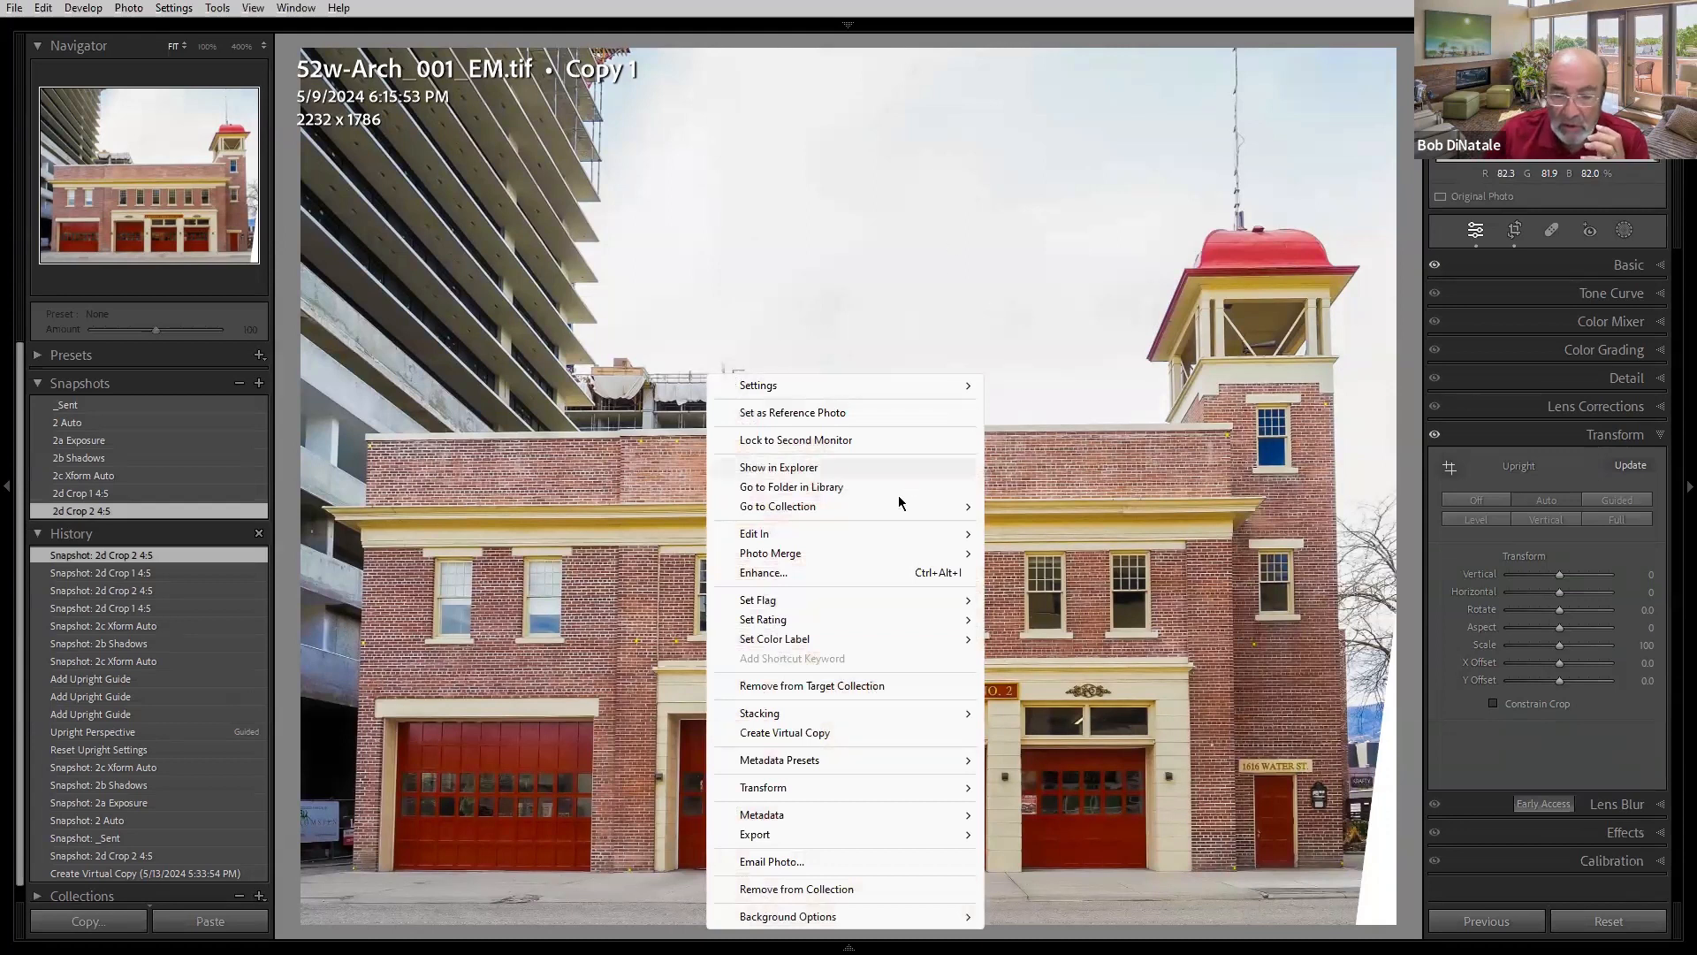
{"action": "mouse_move", "coordinate": [831, 534]}
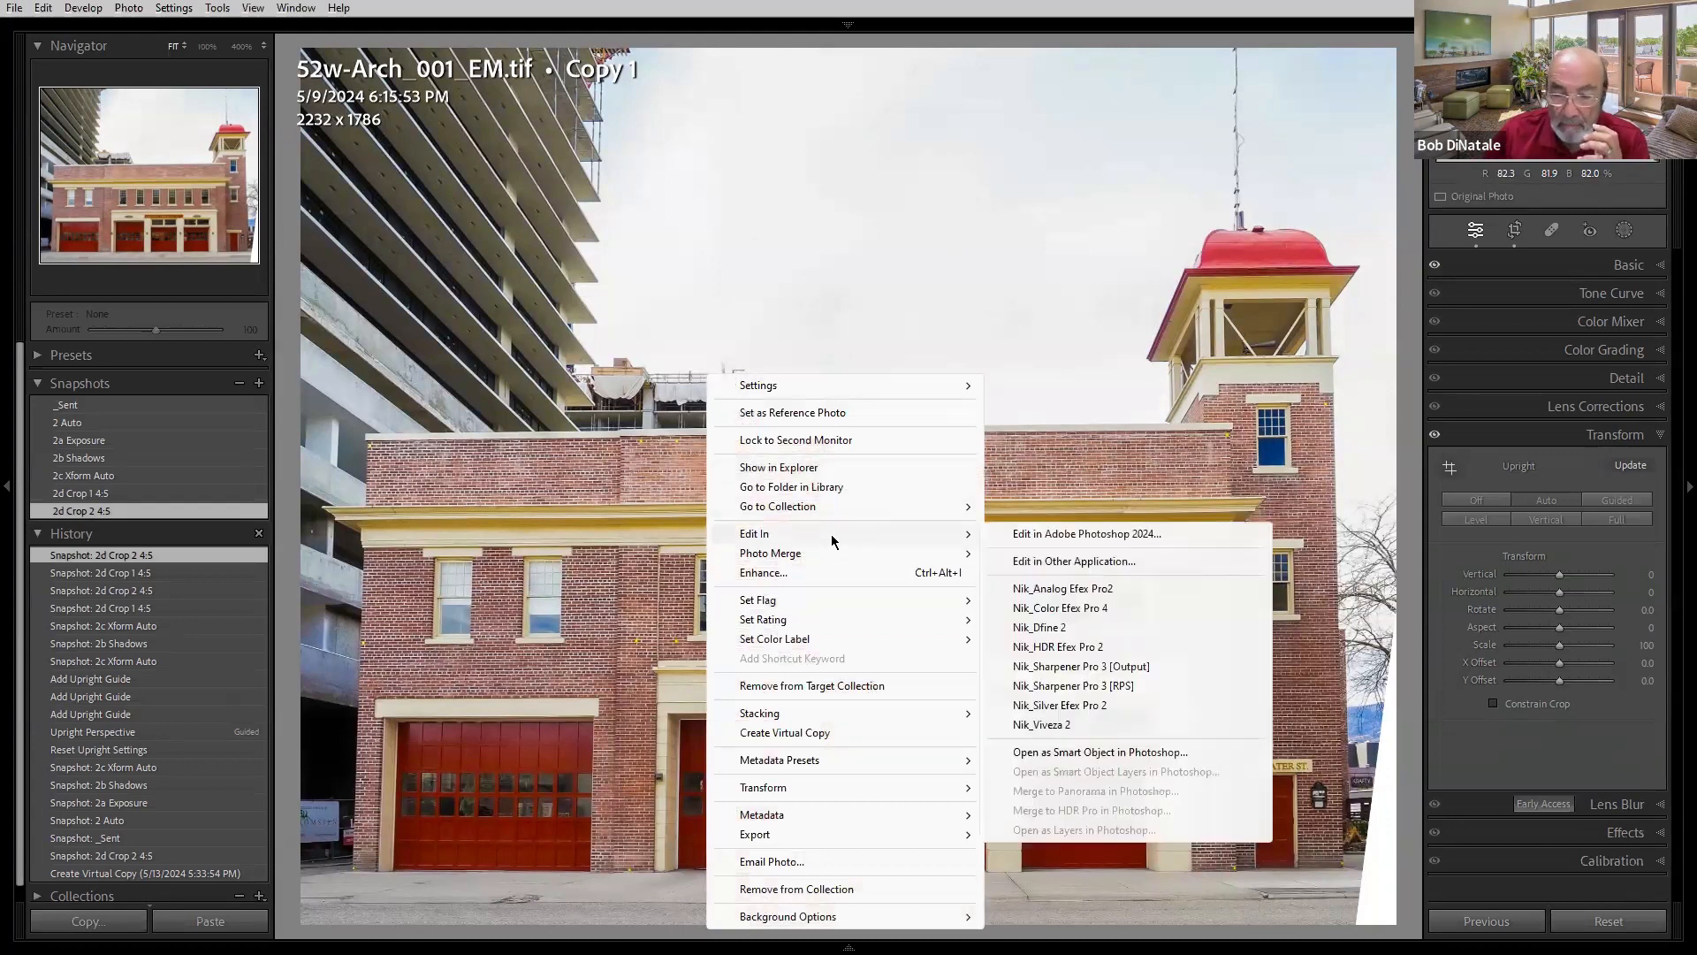
{"action": "left_click", "coordinate": [1040, 753]}
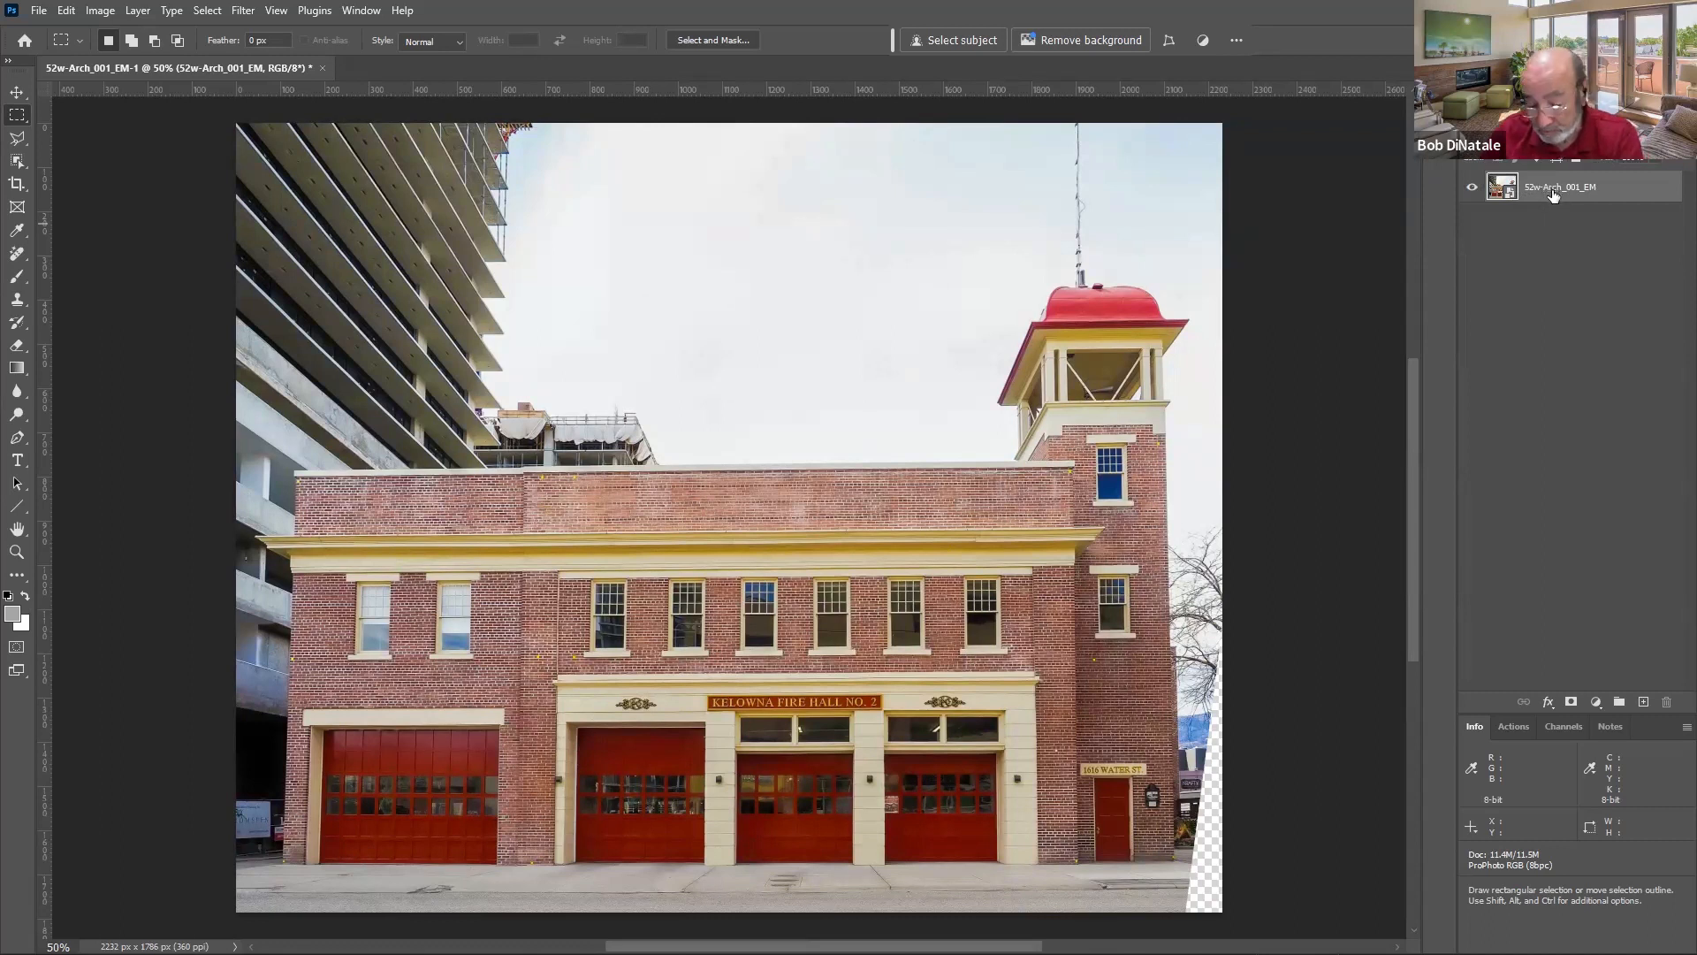
{"action": "double_click", "coordinate": [1503, 191]}
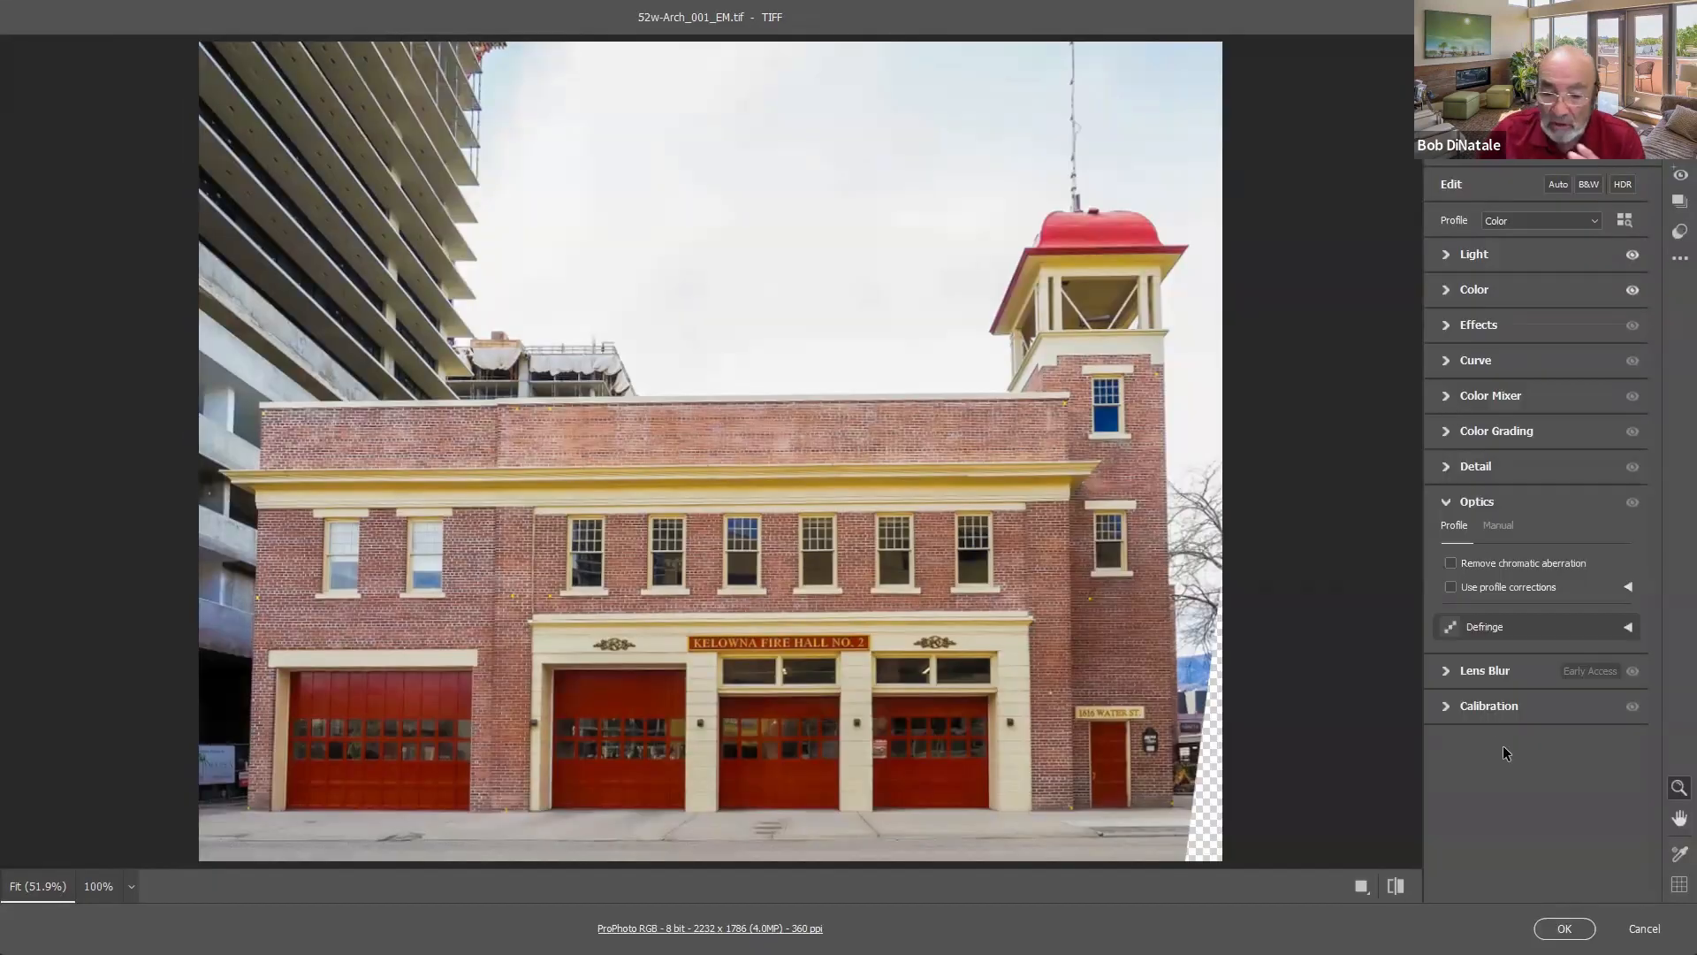
{"action": "left_click", "coordinate": [1644, 928]}
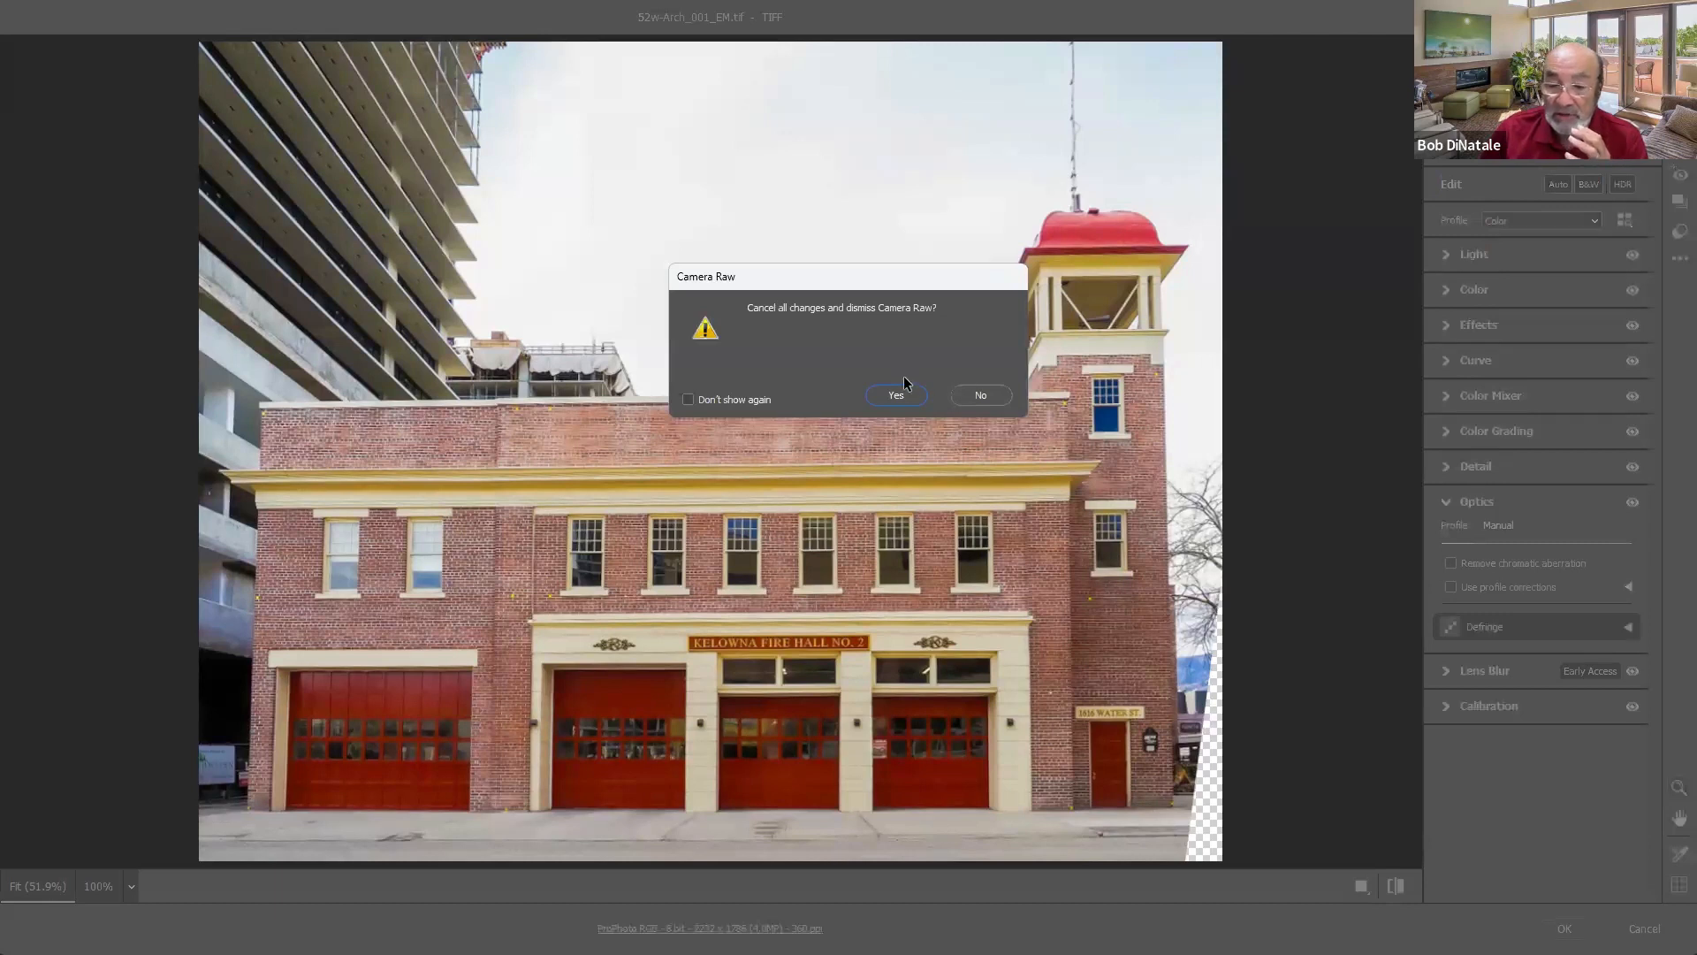
{"action": "left_click", "coordinate": [896, 395]}
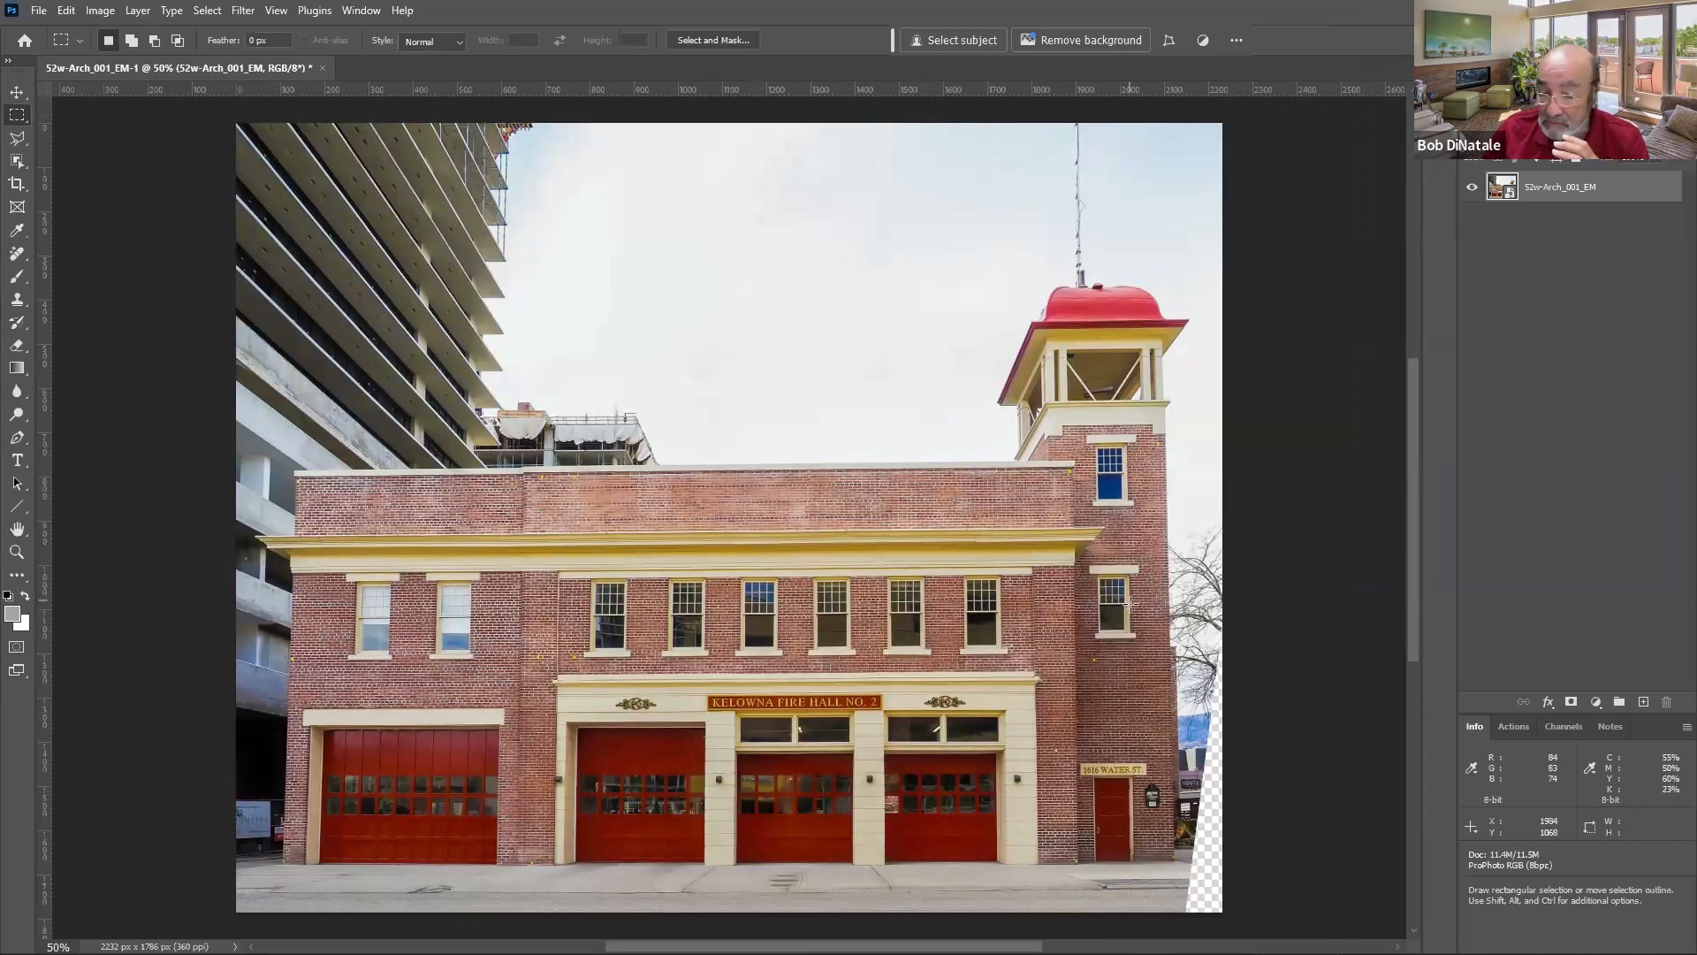
- Select the transparent strip along the right edge and fill it with Generative Fill without a prompt
{"action": "left_click_drag", "start_coordinate": [1173, 630], "coordinate": [1246, 926]}
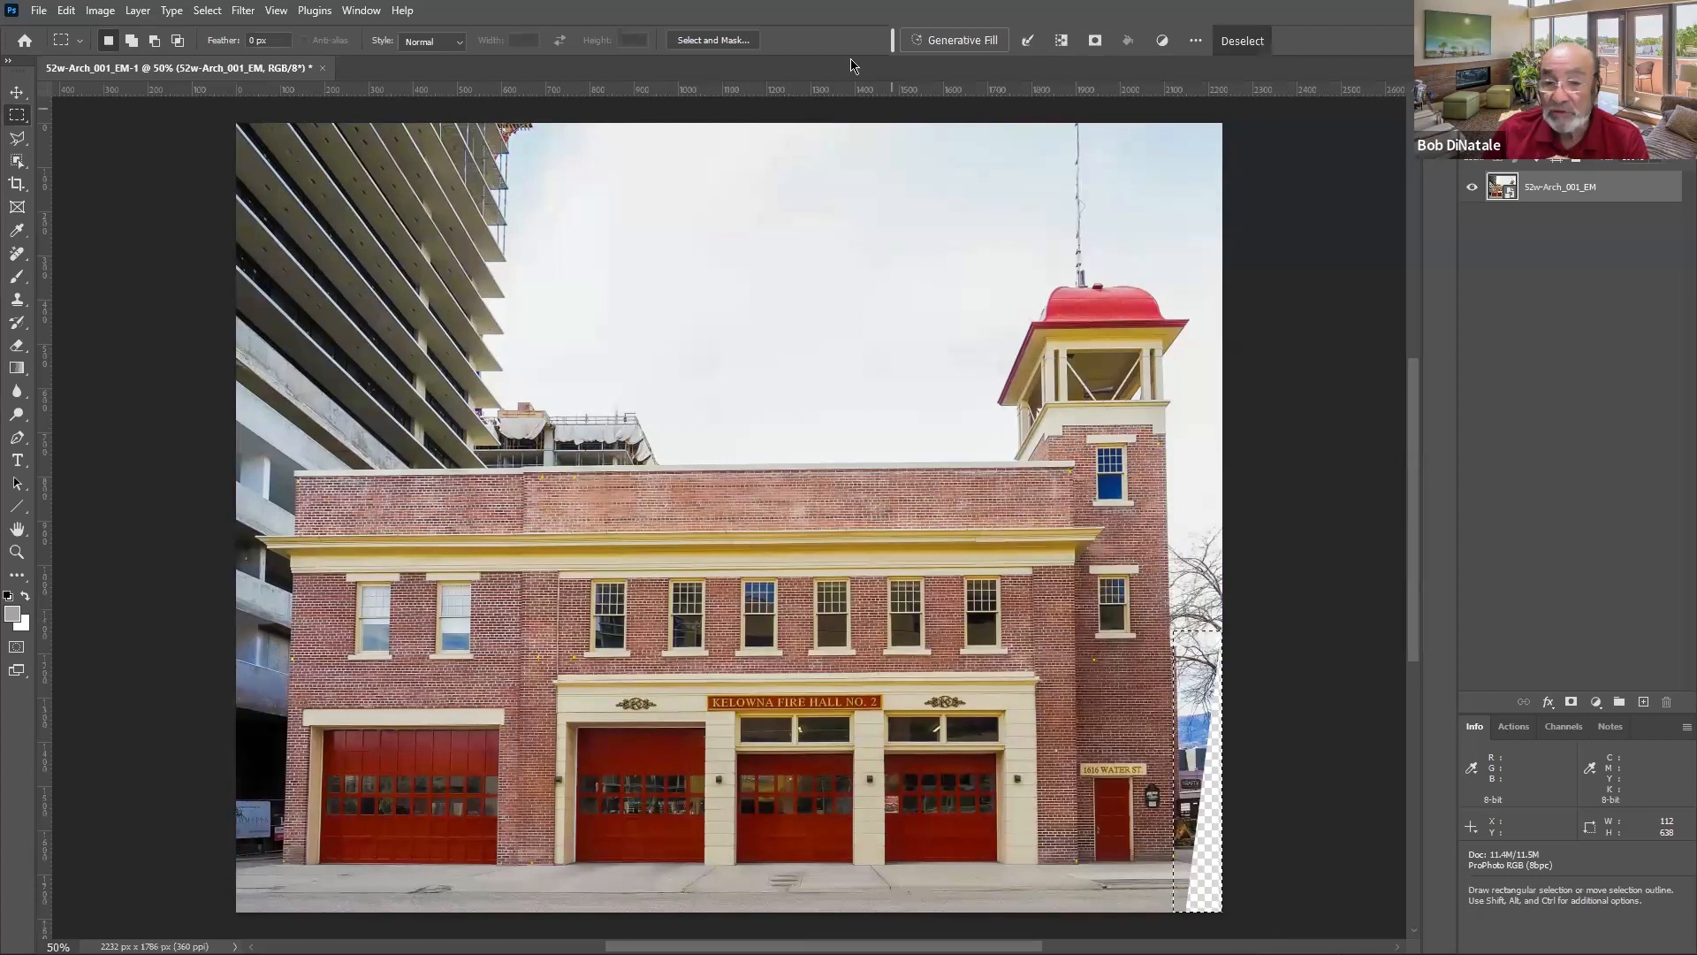
{"action": "left_click", "coordinate": [943, 35]}
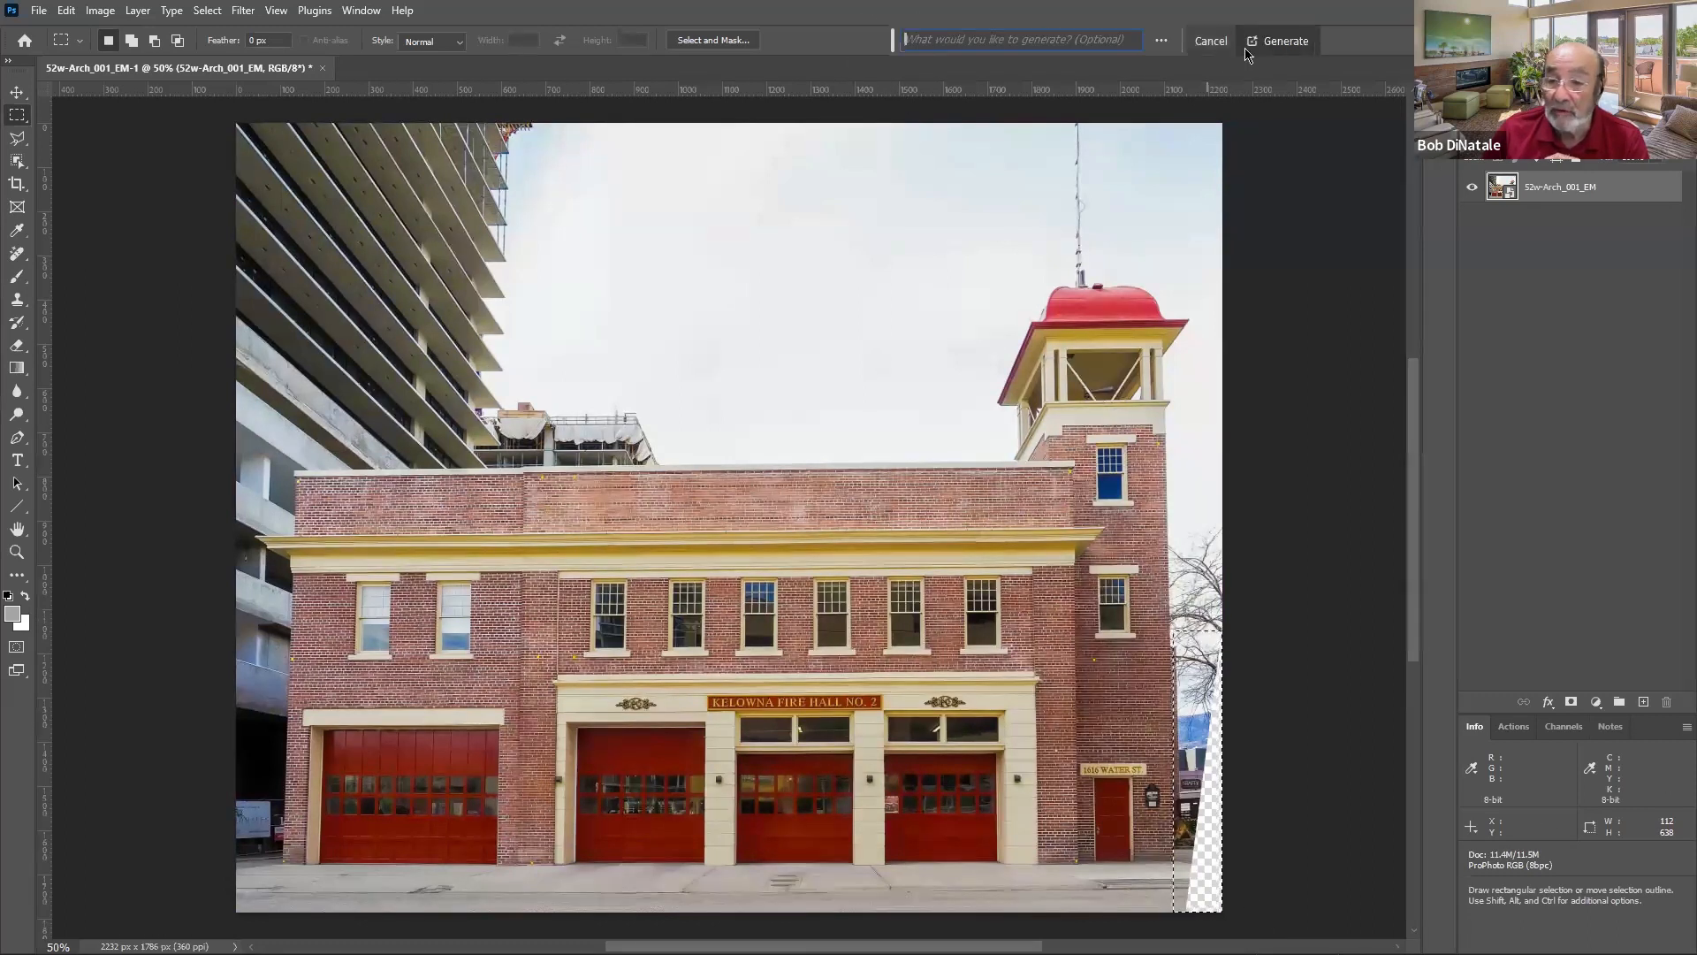
{"action": "left_click", "coordinate": [1274, 44]}
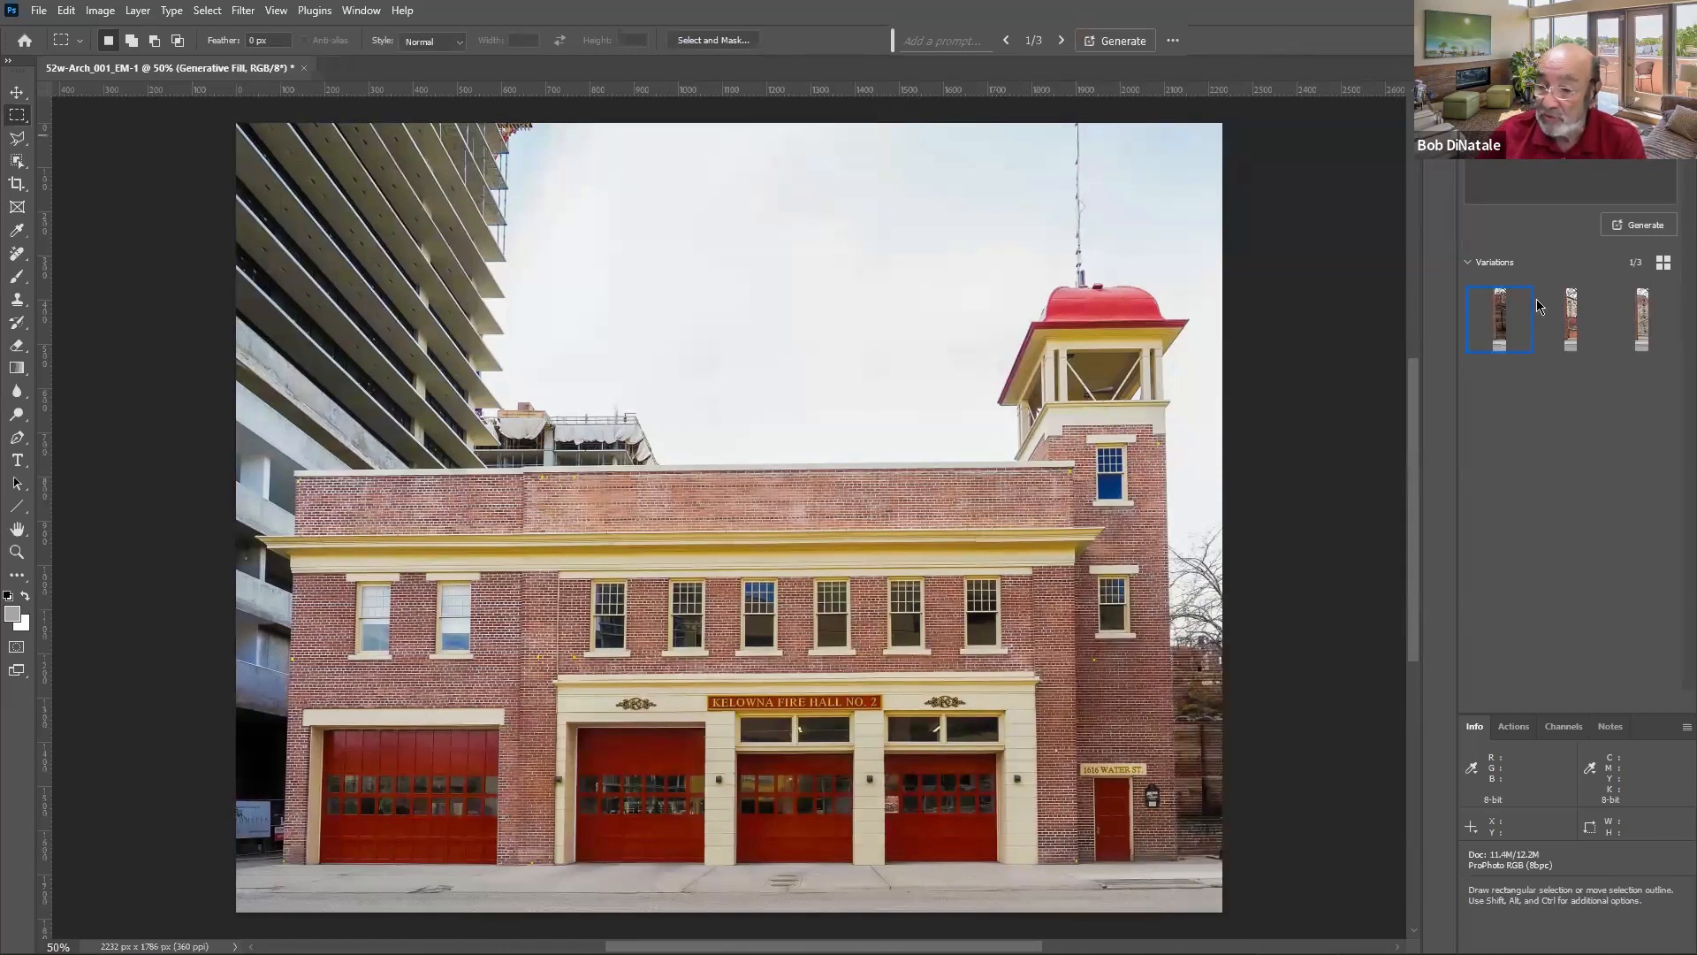
- Compare the three Generative Fill variations, settle on the first one, and hide the Generative Fill layer
{"action": "left_click", "coordinate": [1574, 329]}
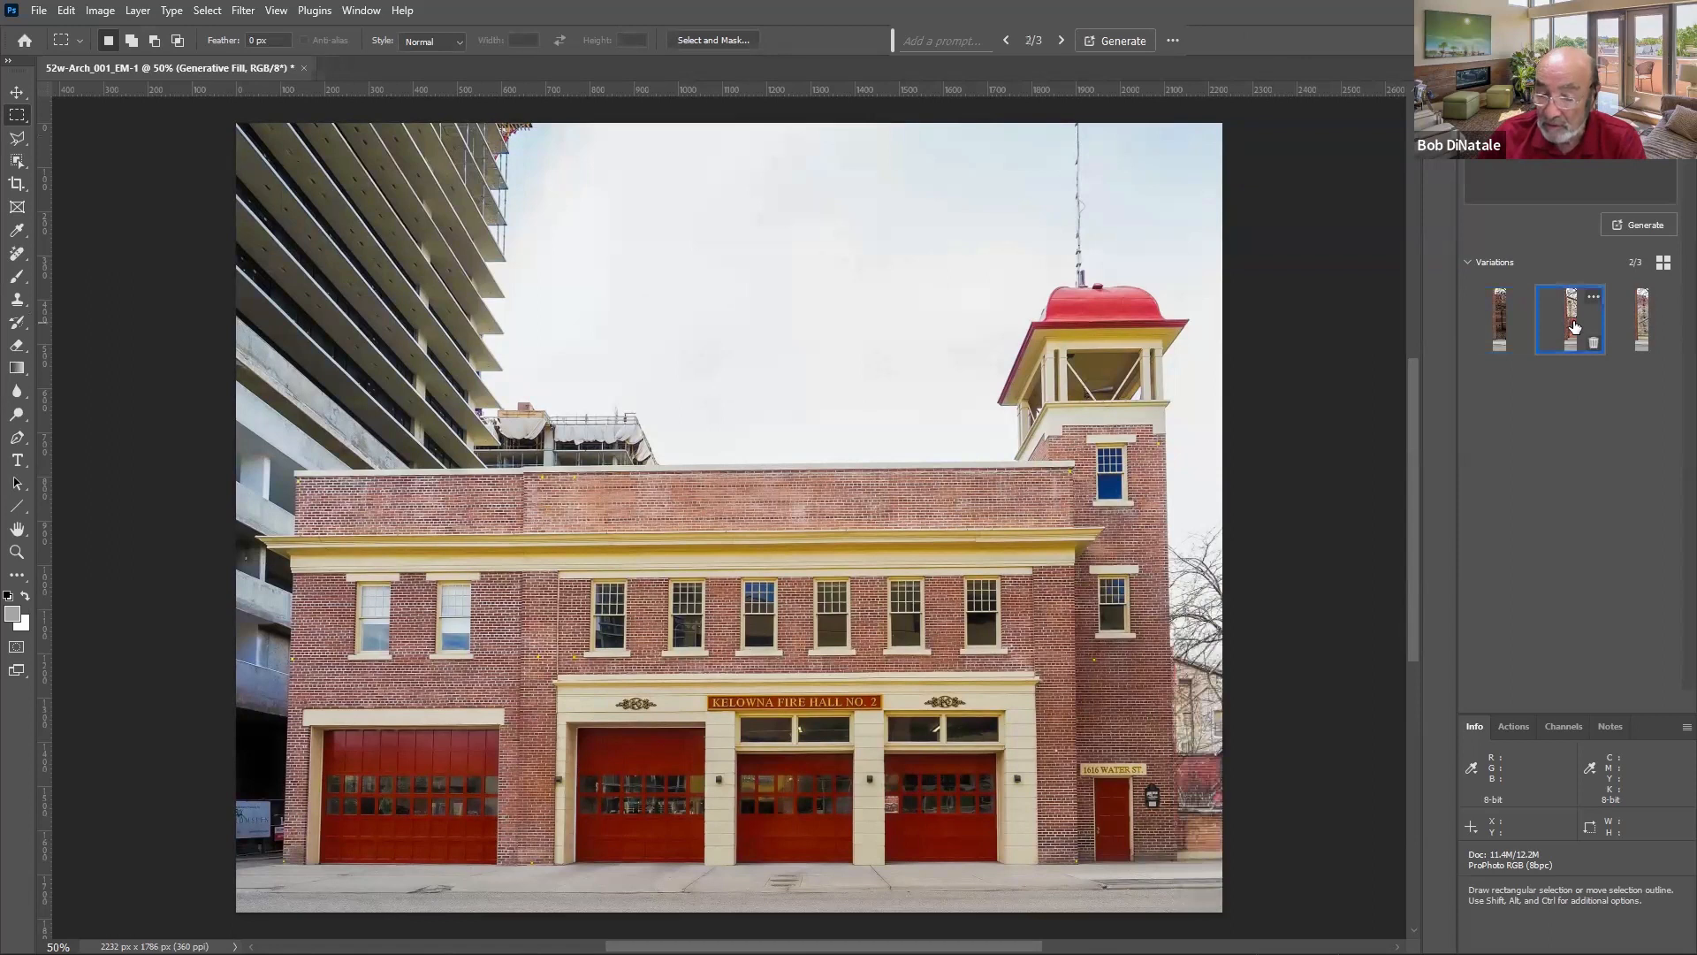
{"action": "left_click", "coordinate": [1643, 319]}
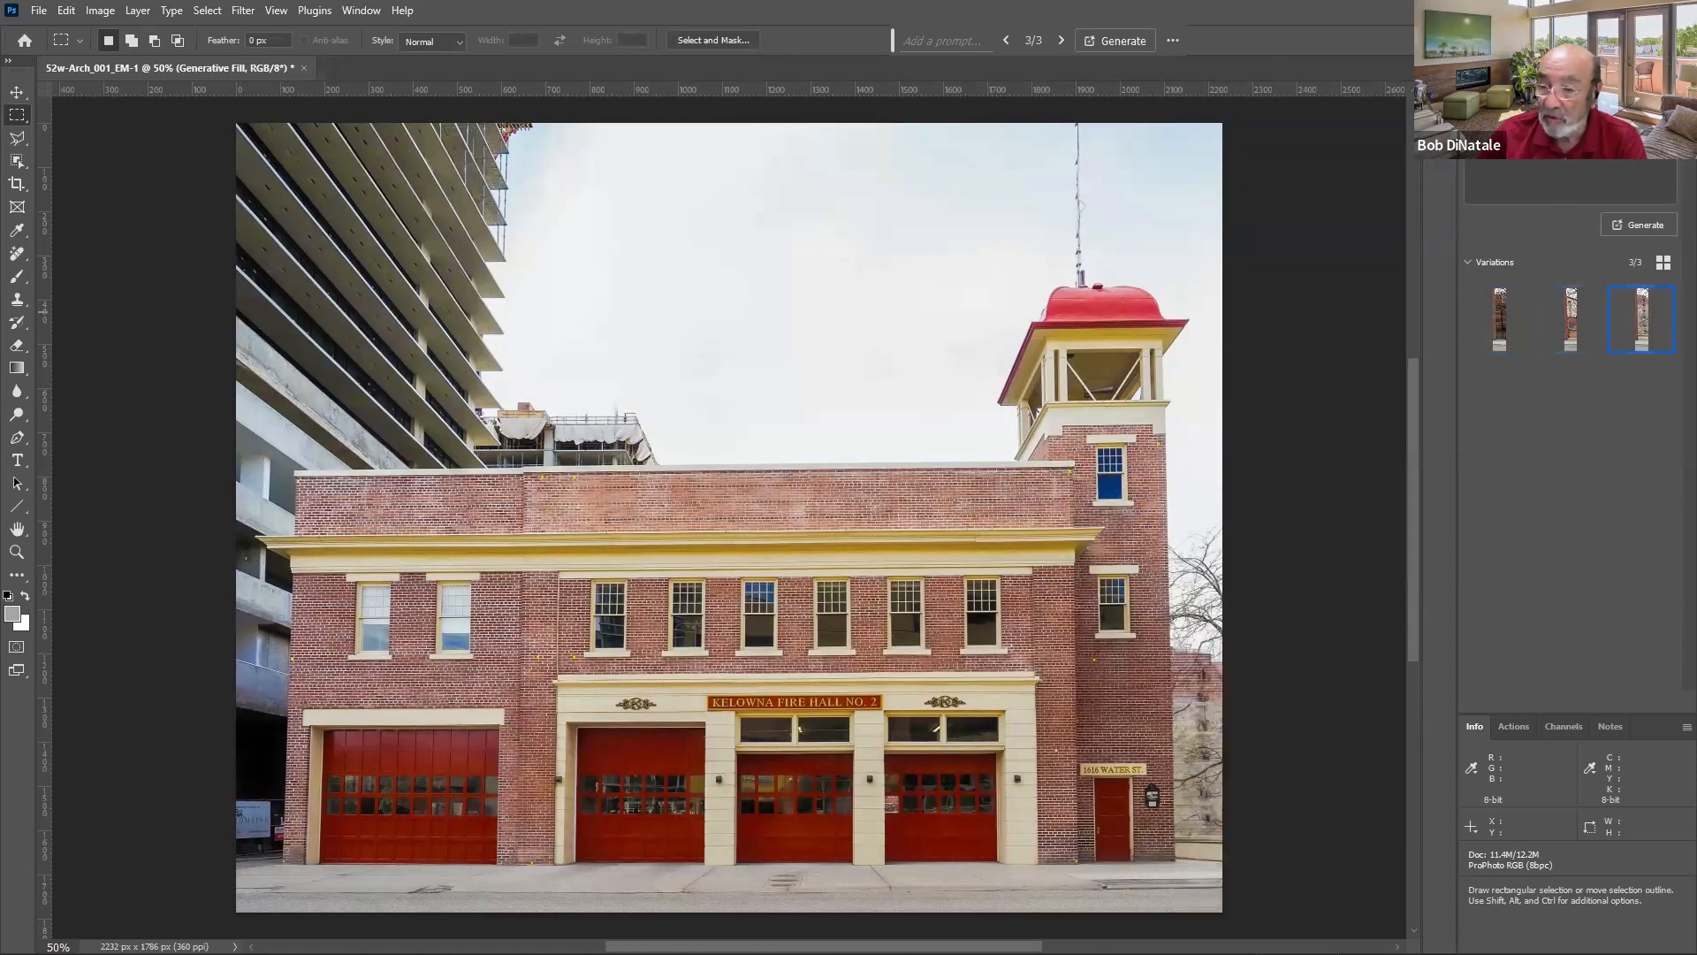
{"action": "key", "text": "F7"}
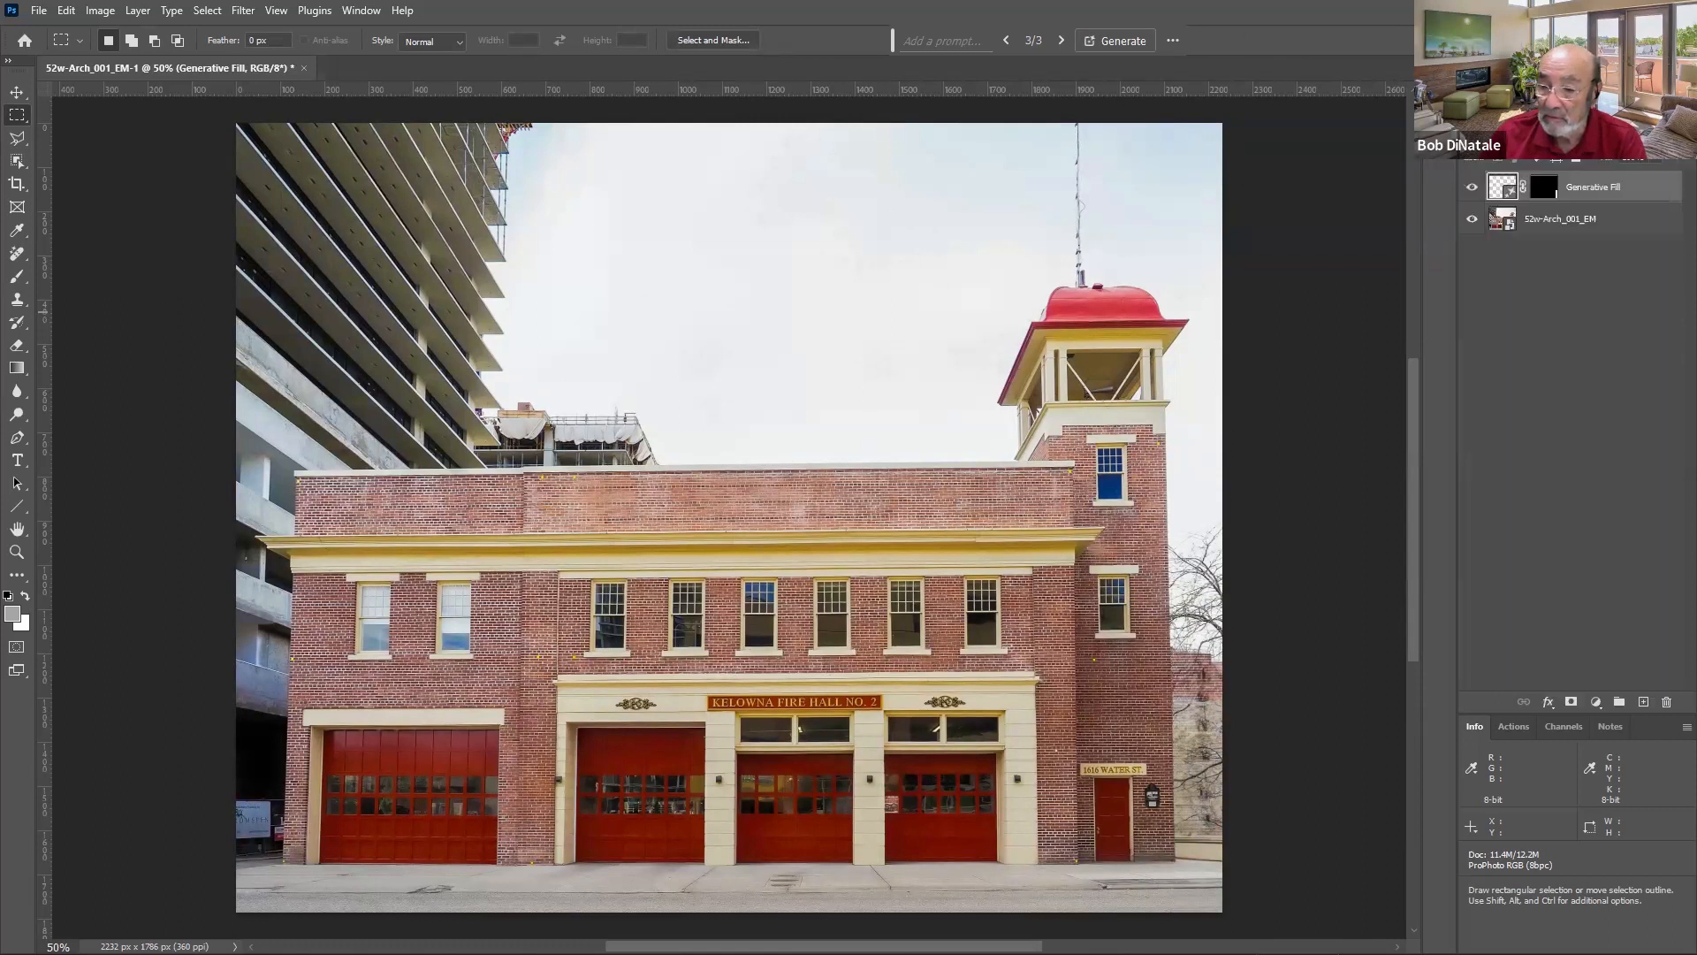
{"action": "left_click", "coordinate": [1473, 187]}
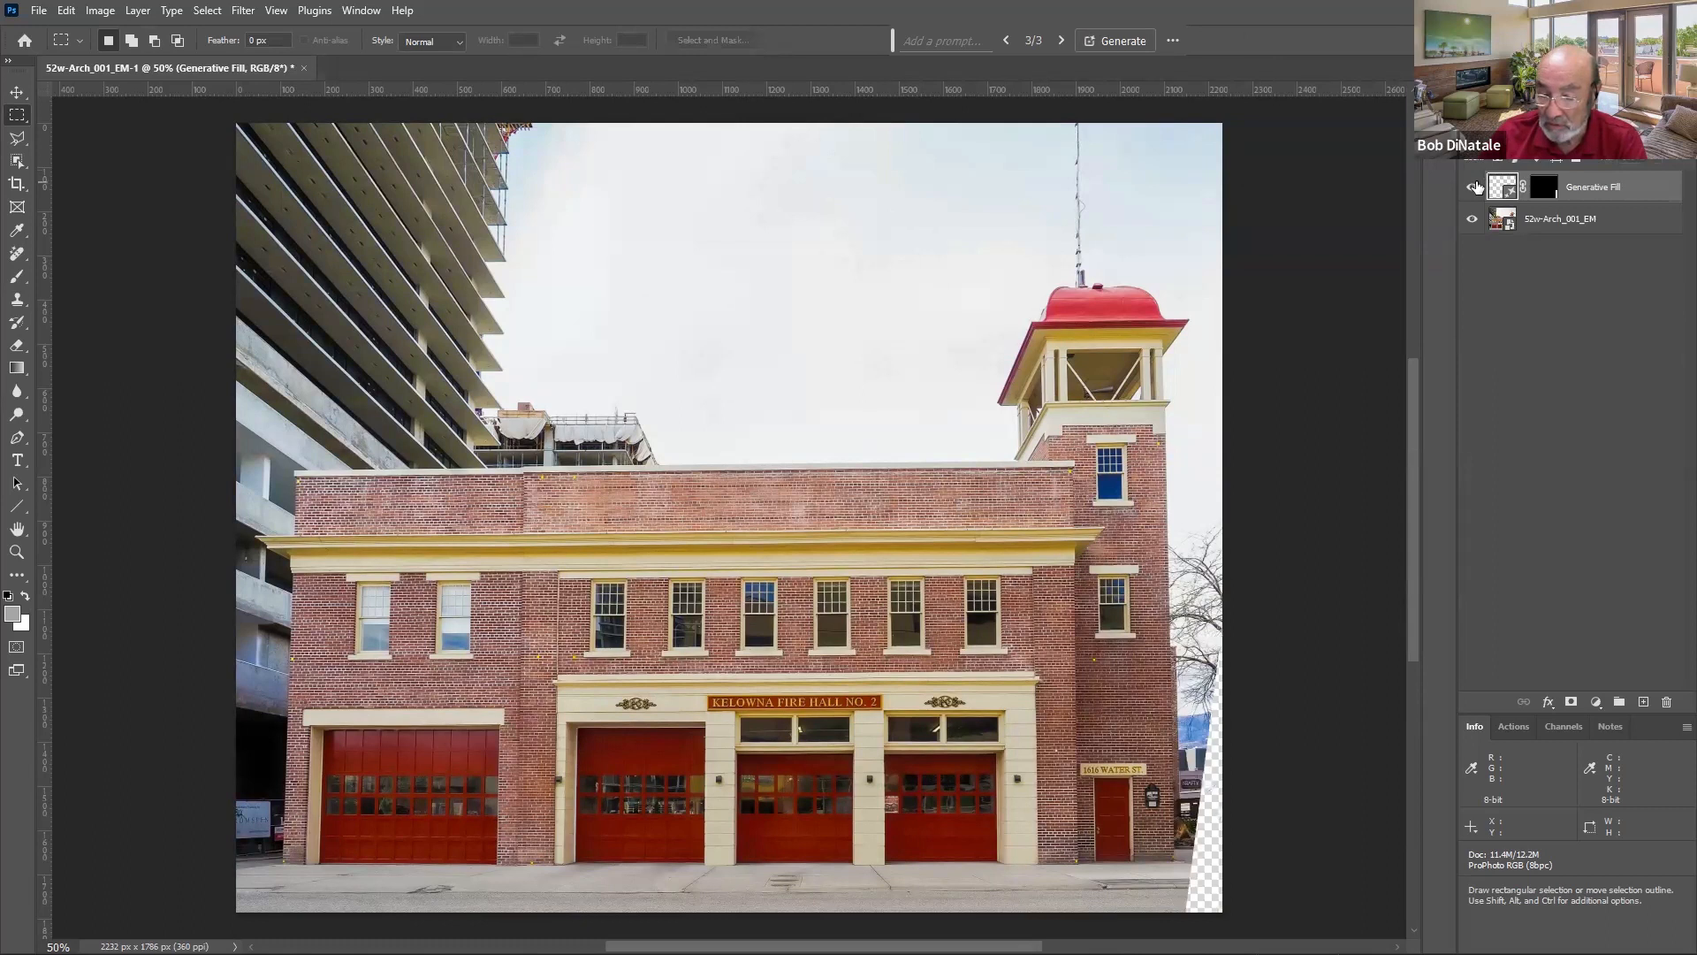
{"action": "left_click", "coordinate": [1473, 186]}
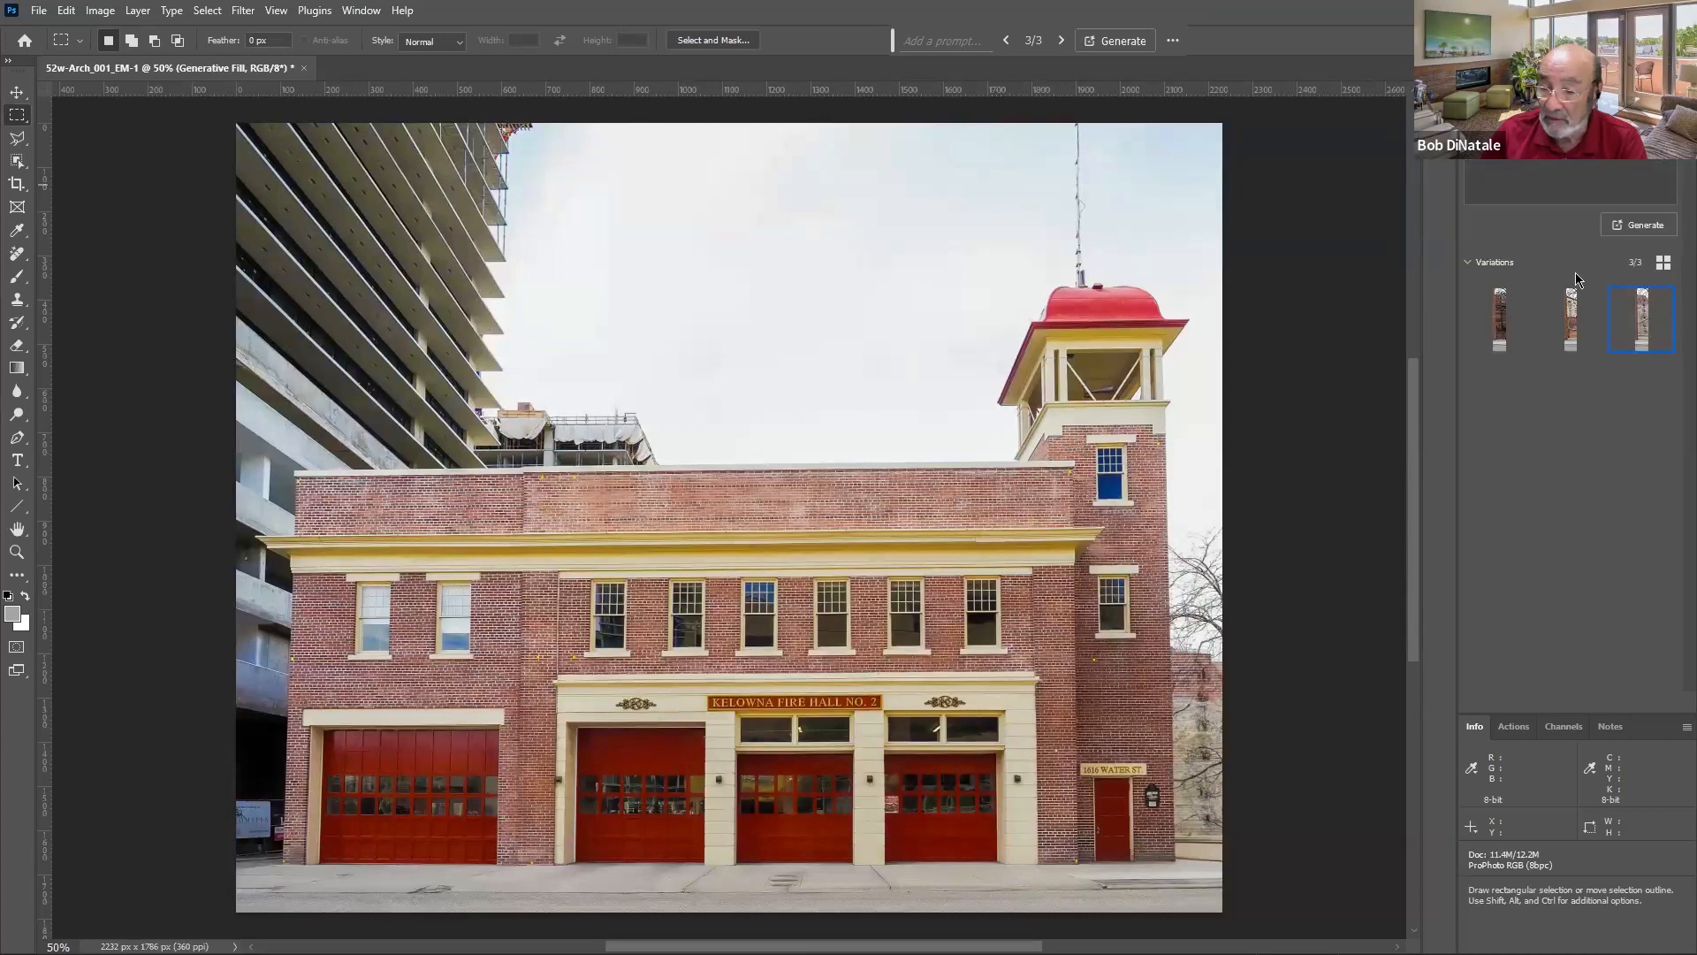
{"action": "left_click", "coordinate": [1543, 318]}
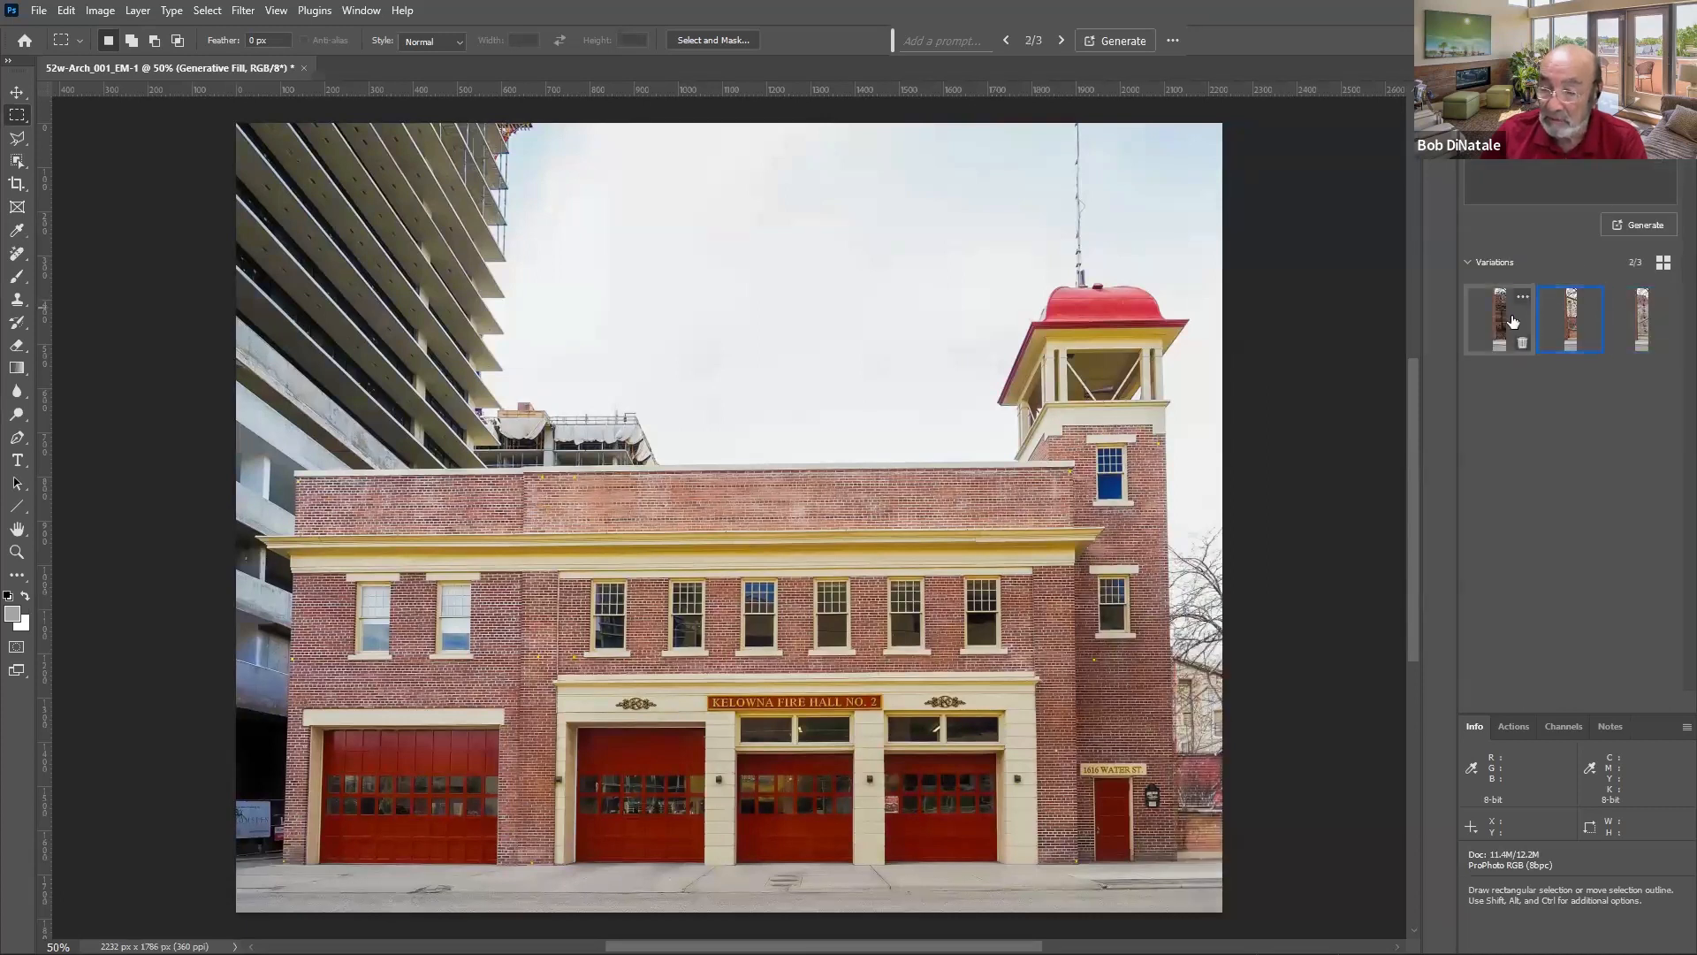
{"action": "left_click", "coordinate": [1488, 323]}
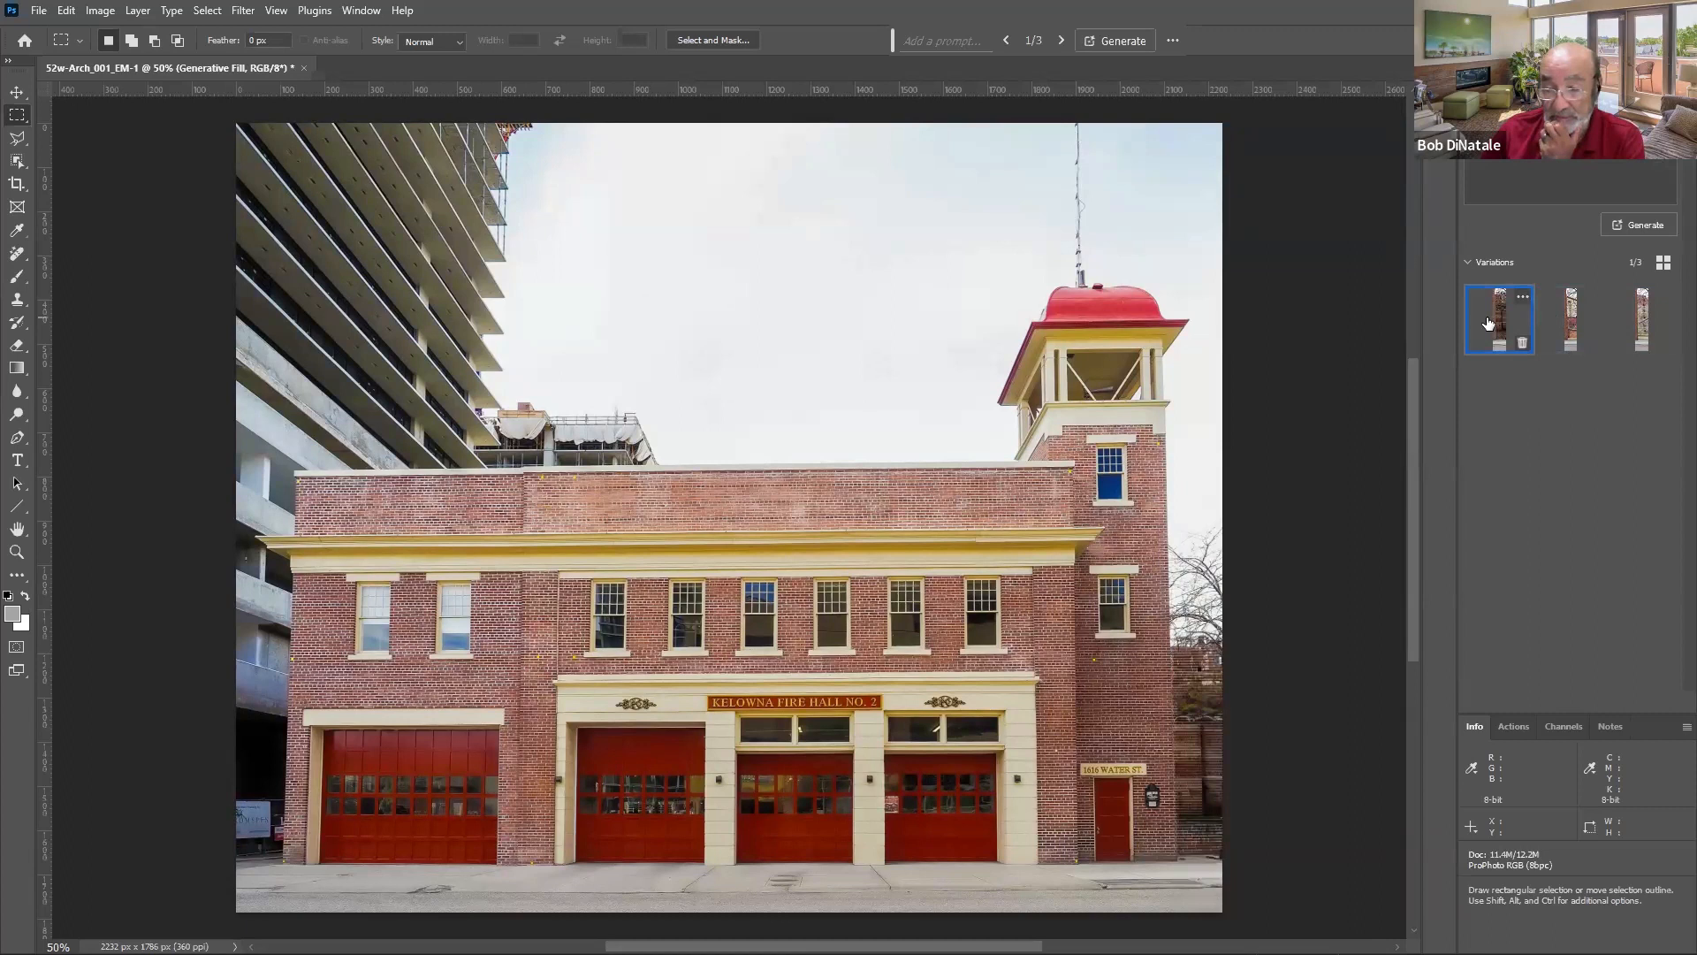
{"action": "left_click", "coordinate": [1480, 95]}
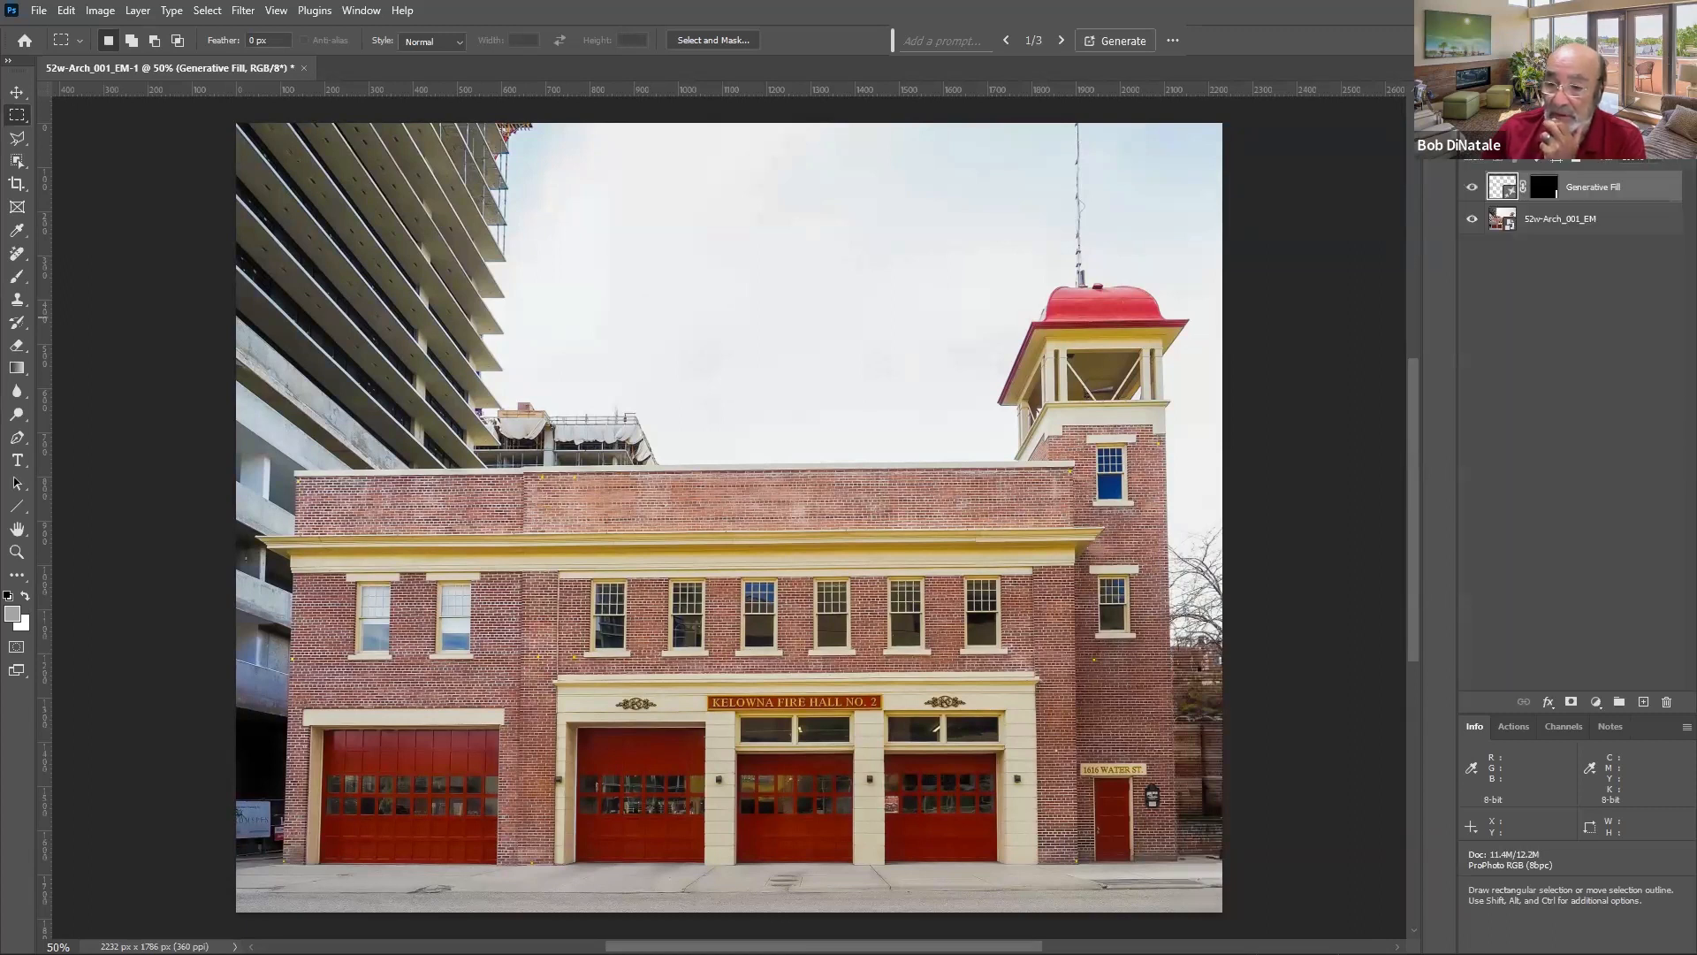
{"action": "left_click", "coordinate": [1472, 186]}
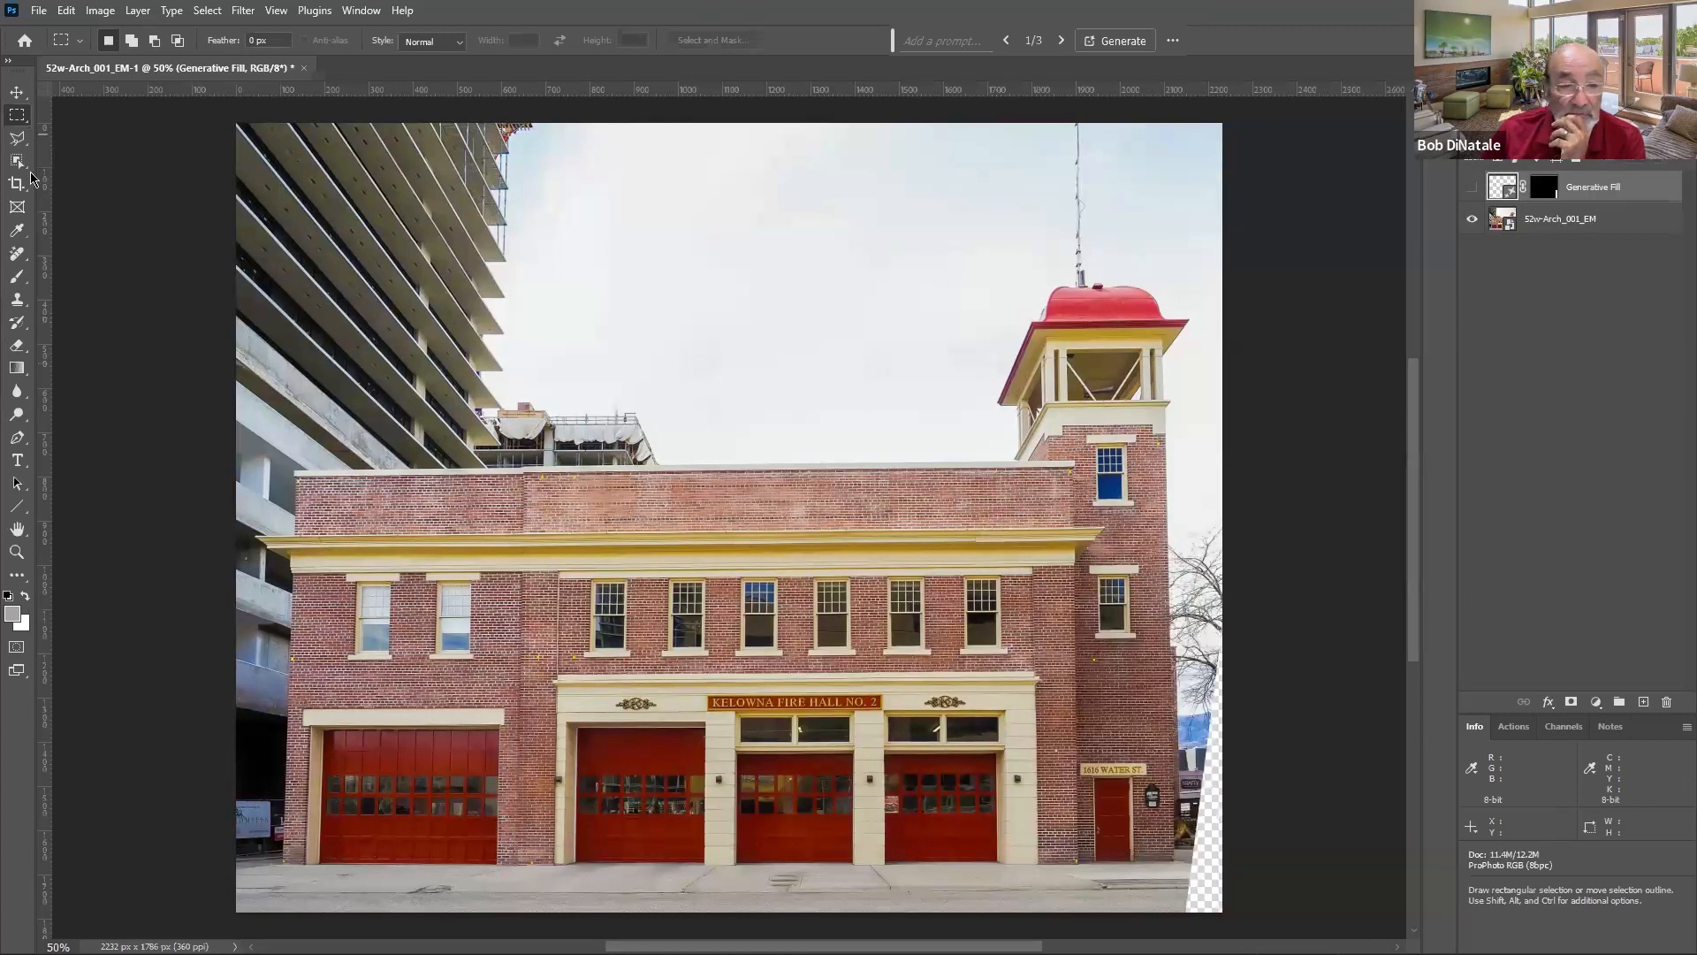
- Select the remaining transparent wedge along the lower right edge with the Polygonal Lasso and fill it with Generative Fill without a prompt
{"action": "left_click", "coordinate": [17, 138]}
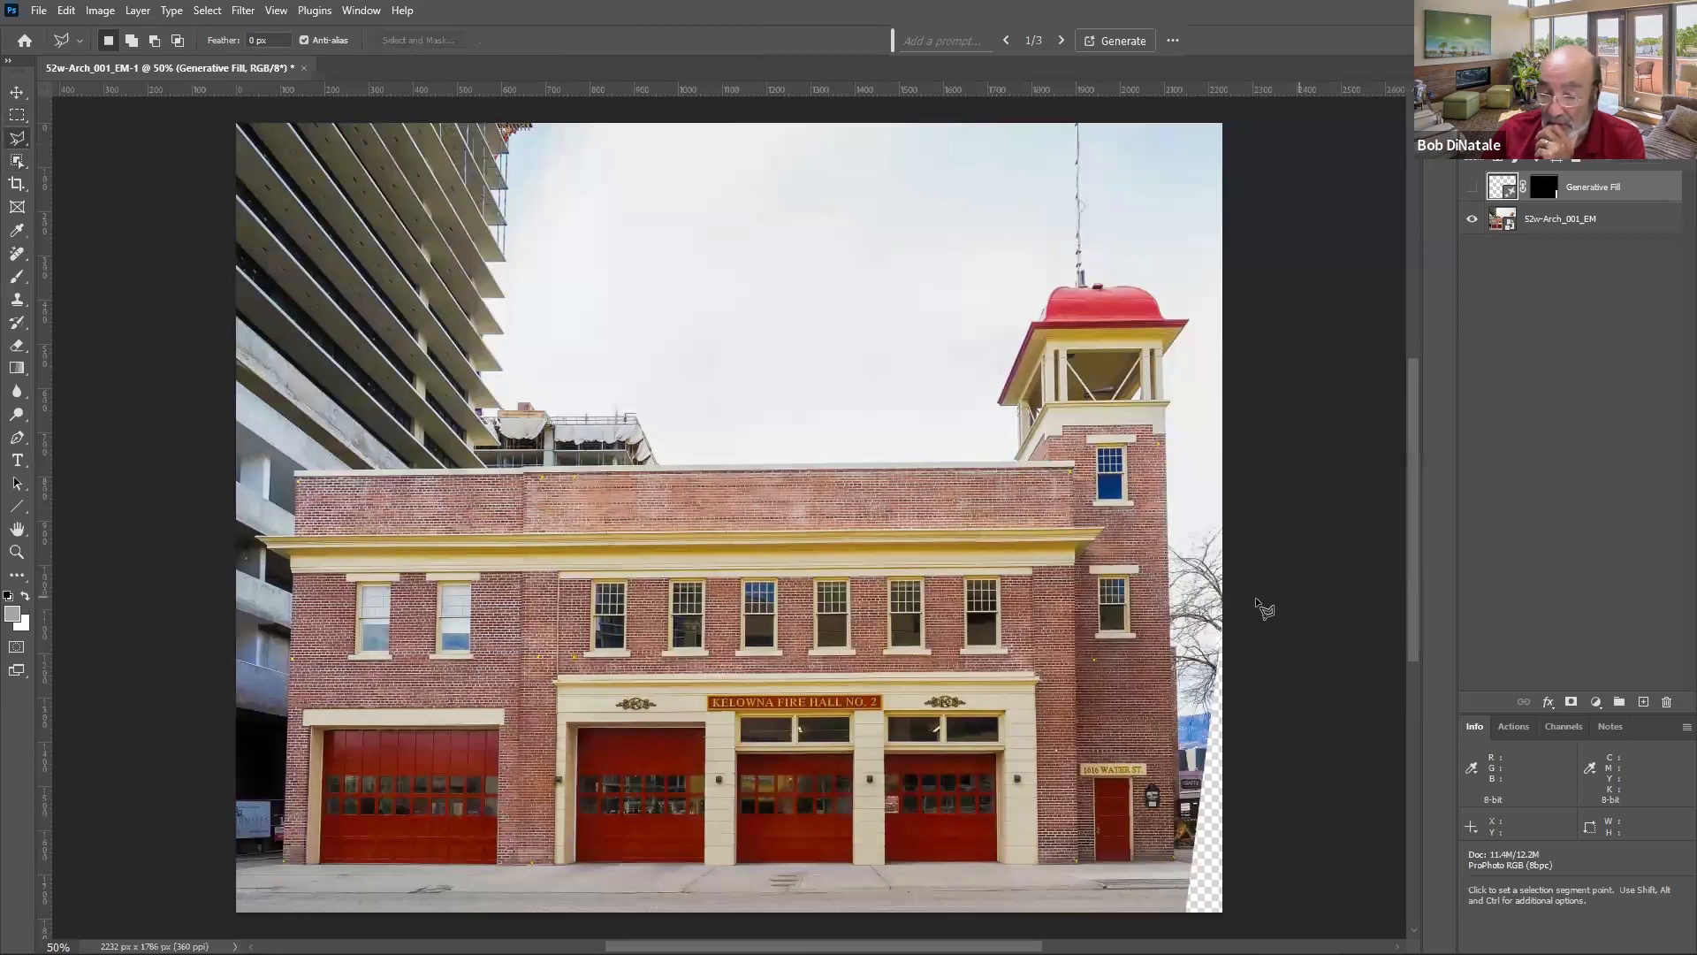
{"action": "left_click", "coordinate": [1221, 624]}
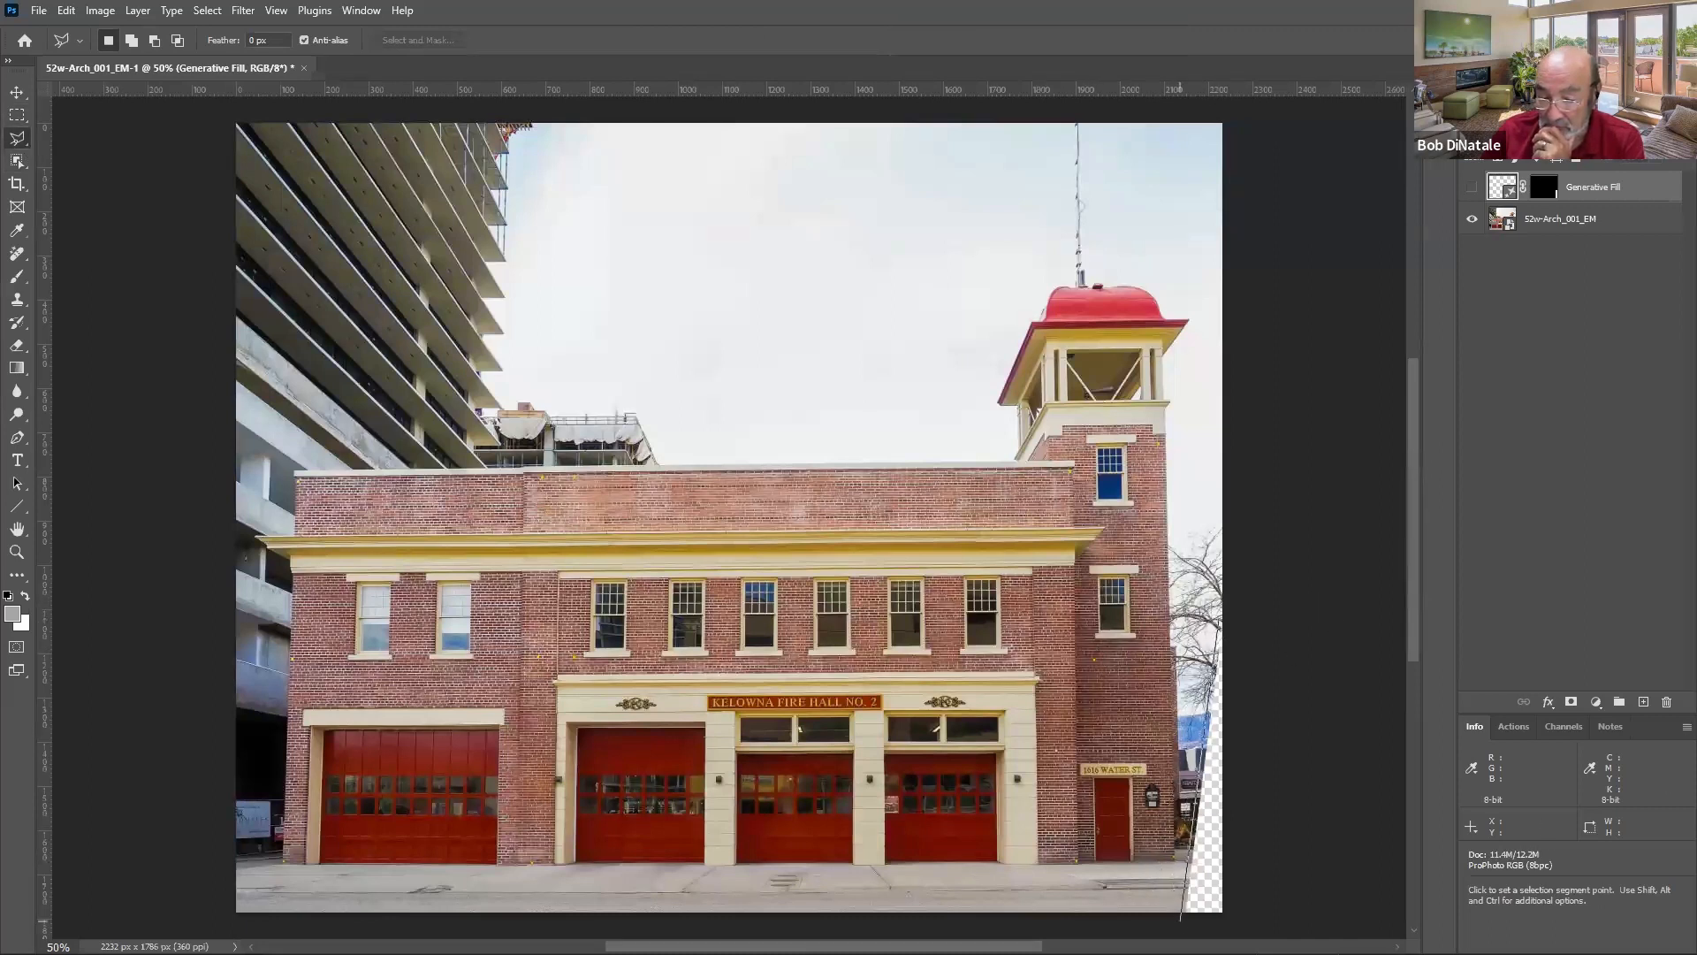
{"action": "left_click", "coordinate": [1181, 917]}
{"action": "left_click", "coordinate": [1231, 917]}
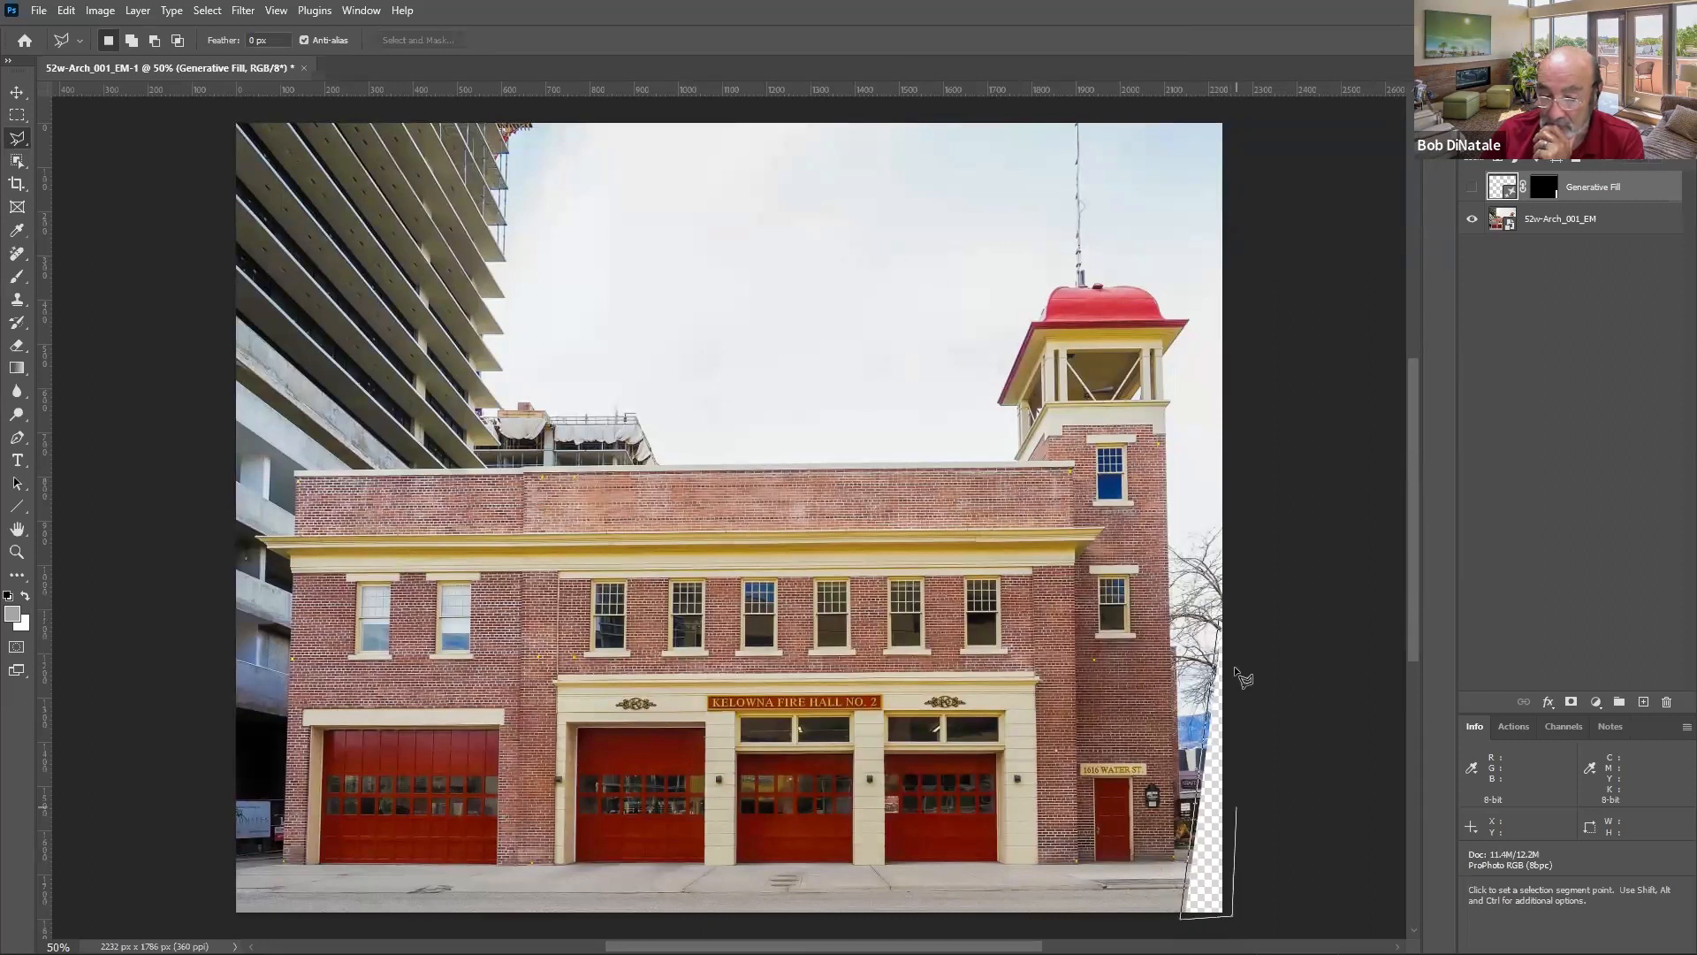
{"action": "left_click", "coordinate": [1233, 624]}
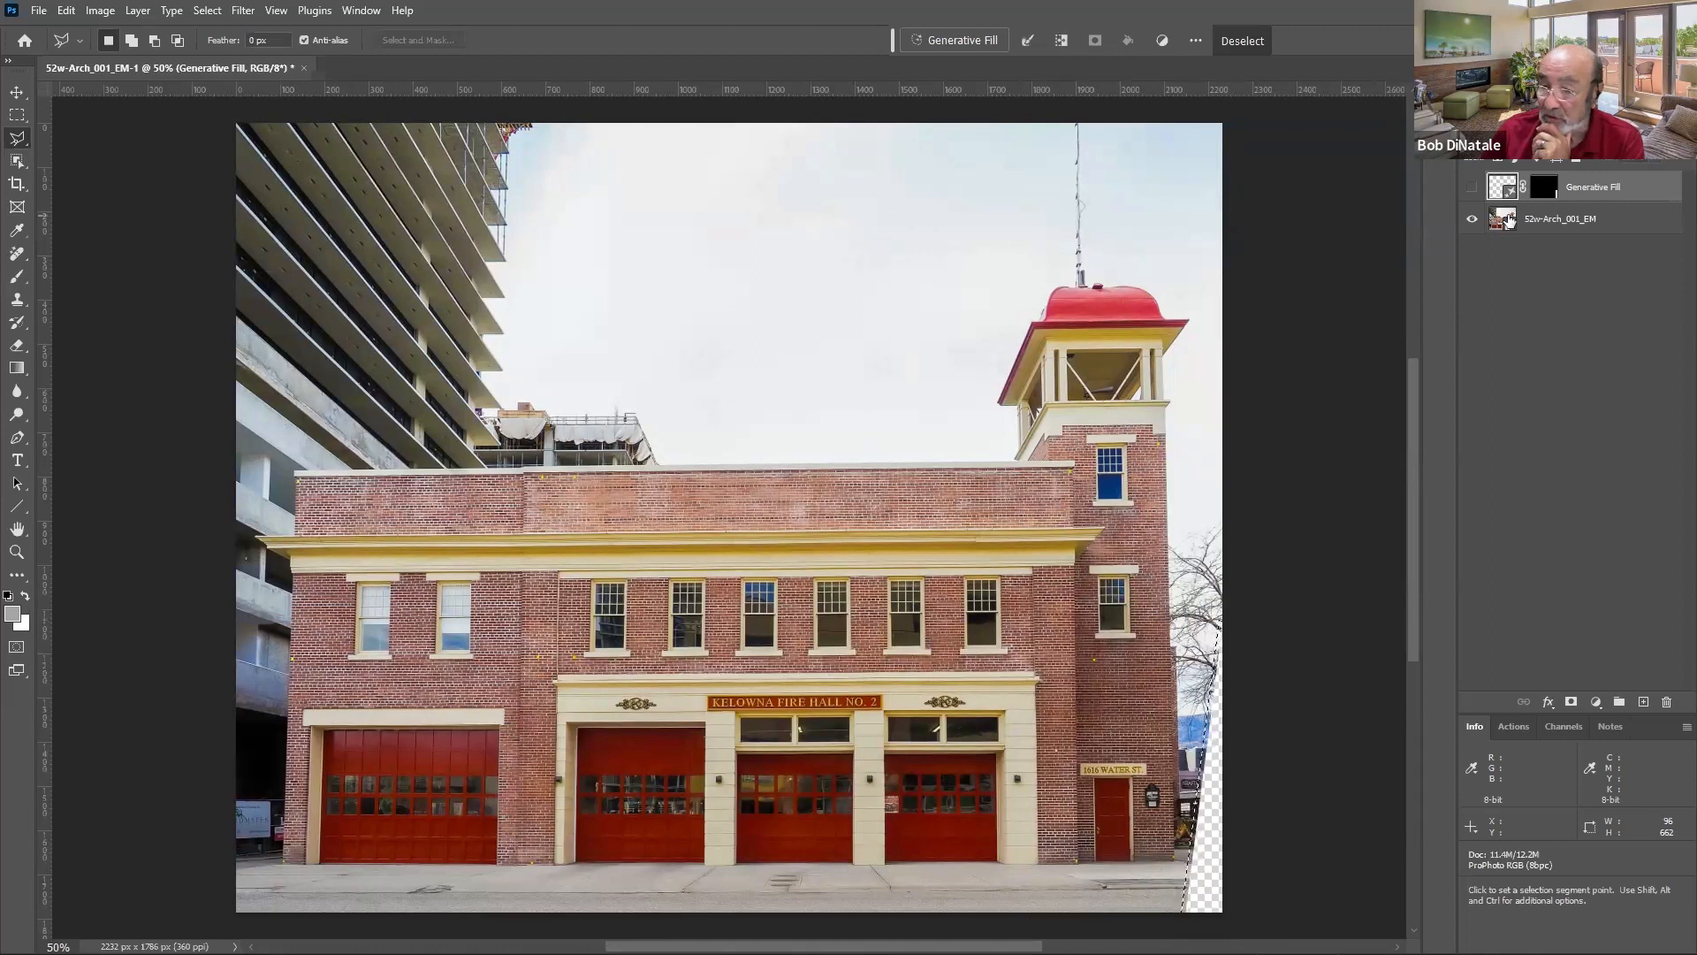
{"action": "left_click", "coordinate": [959, 39]}
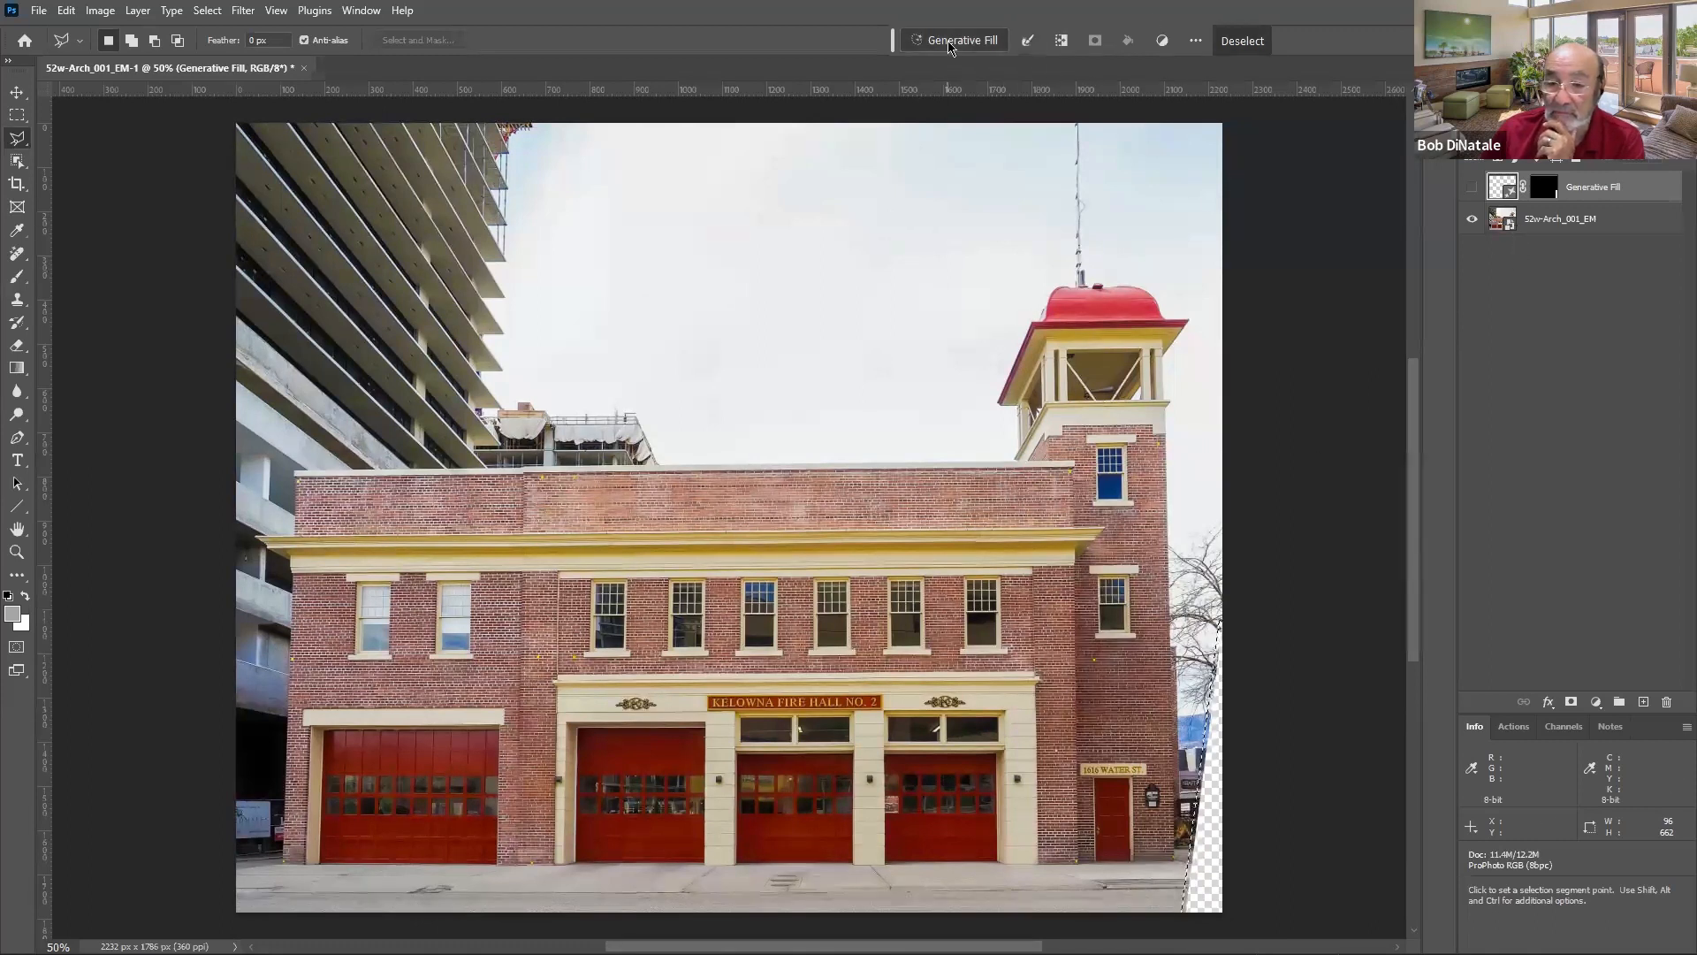
{"action": "left_click", "coordinate": [1291, 44]}
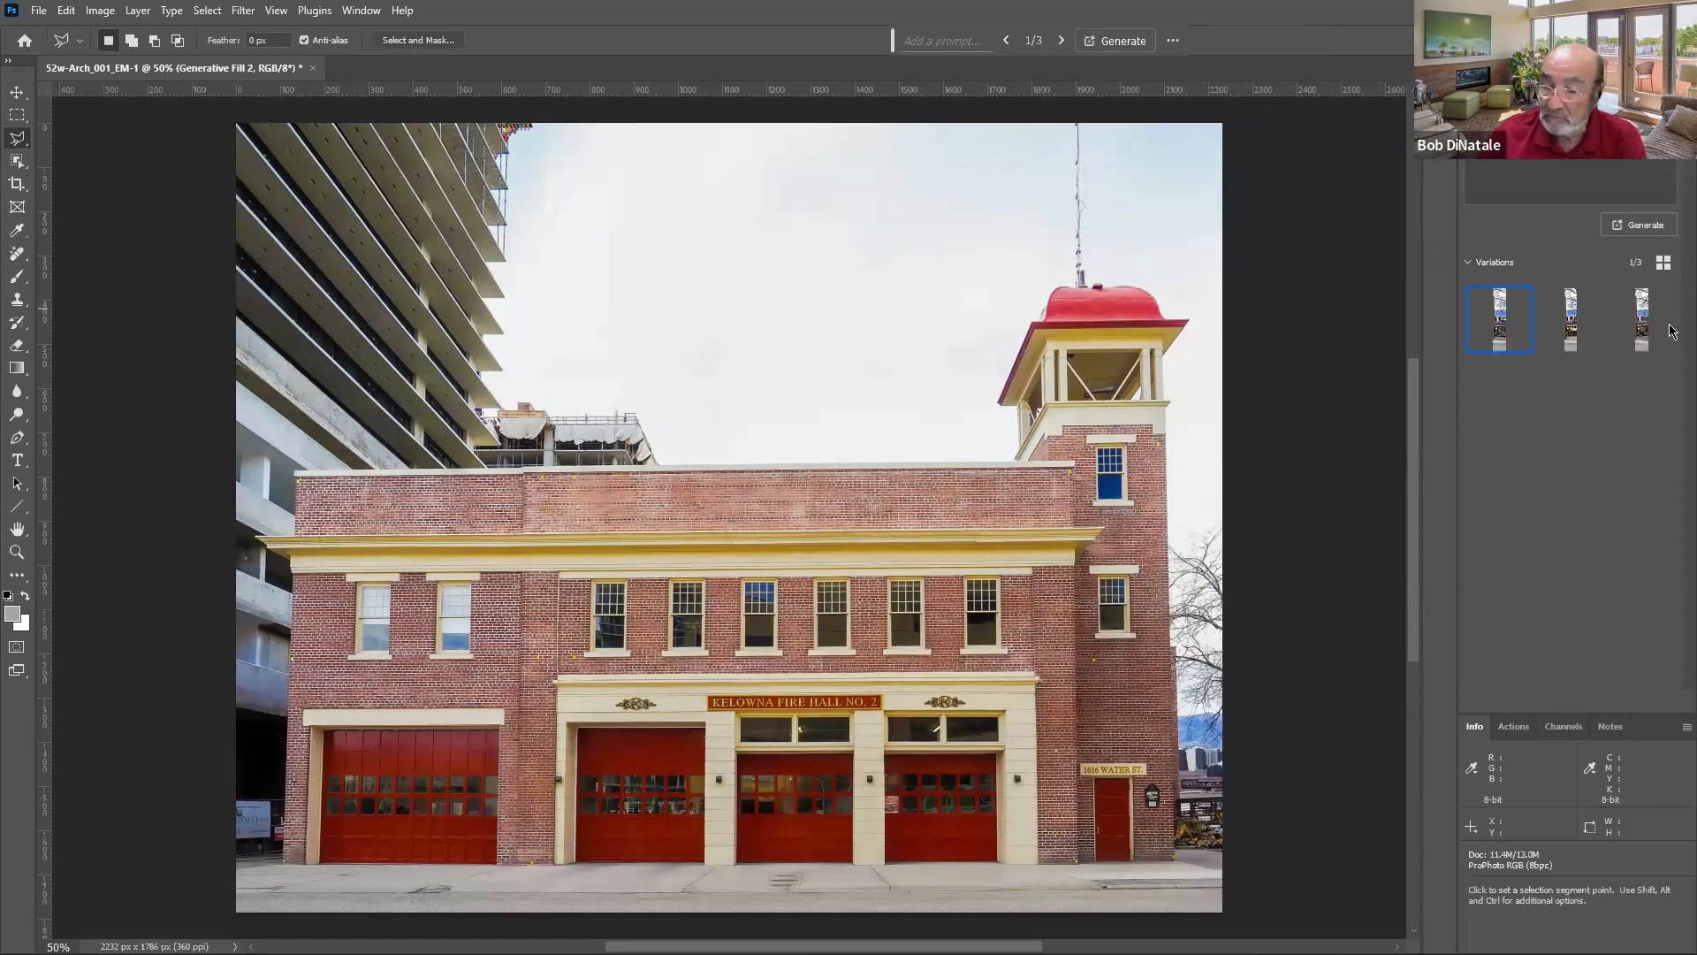
- Compare the second and third Generative Fill variations and toggle the new Generative Fill 2 layer's visibility to check the fill
{"action": "left_click", "coordinate": [1571, 323]}
{"action": "left_click", "coordinate": [1641, 320]}
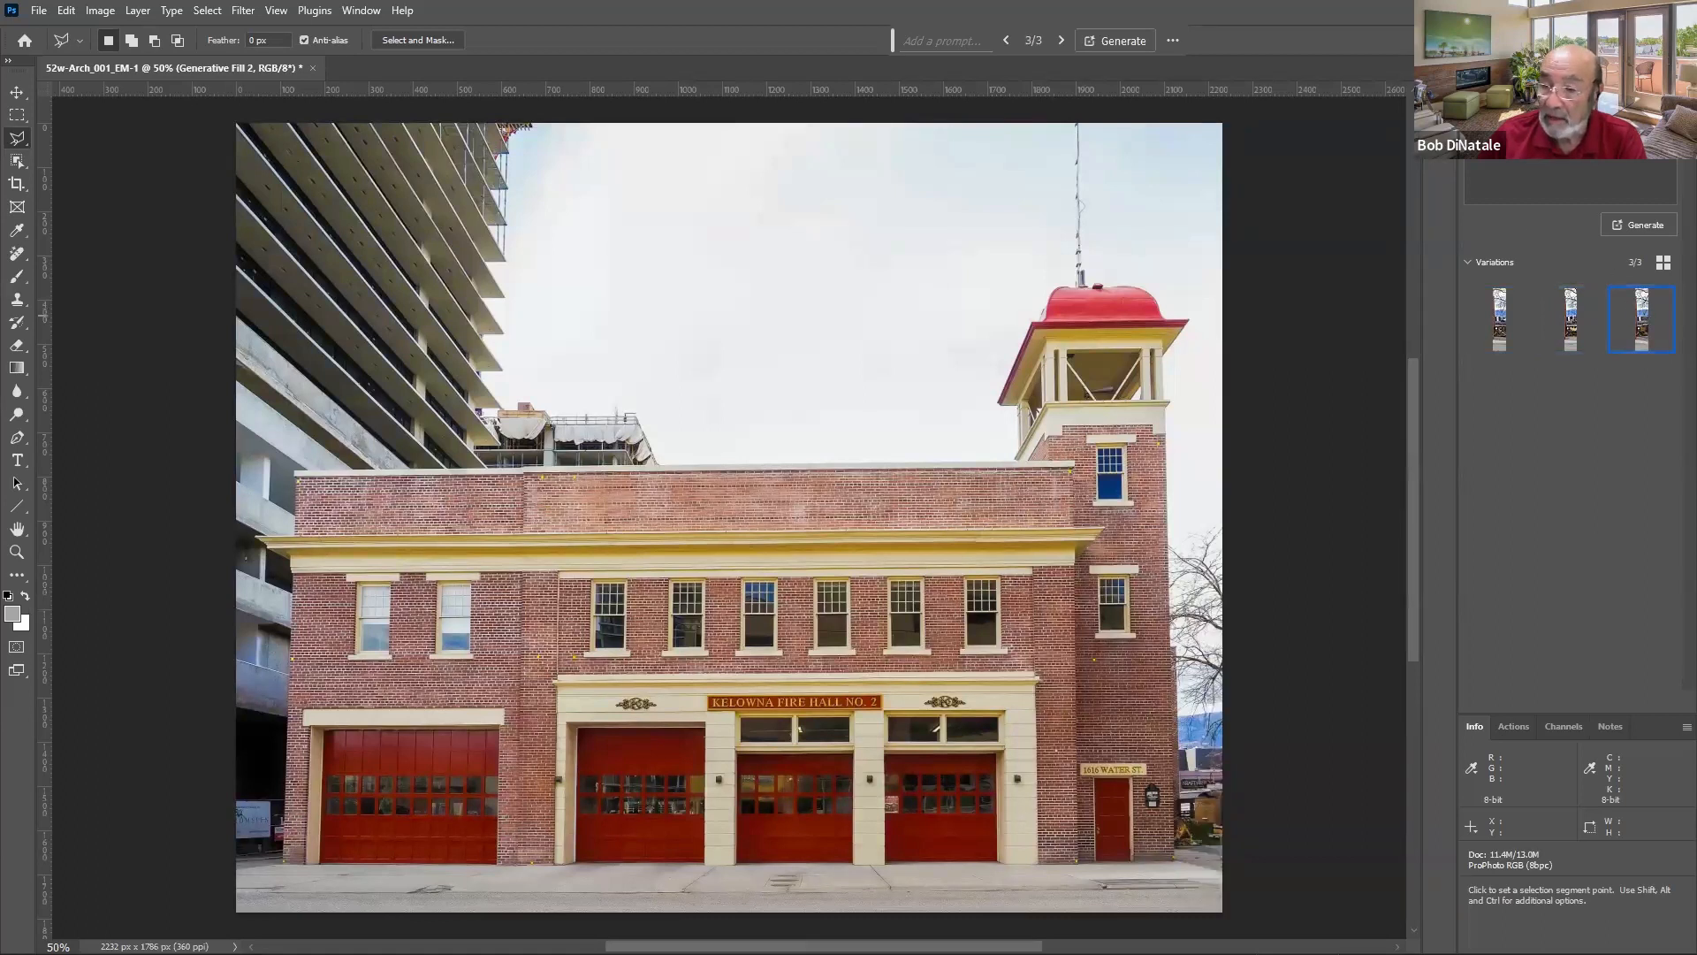
{"action": "left_click", "coordinate": [1480, 92]}
{"action": "left_click", "coordinate": [1472, 186]}
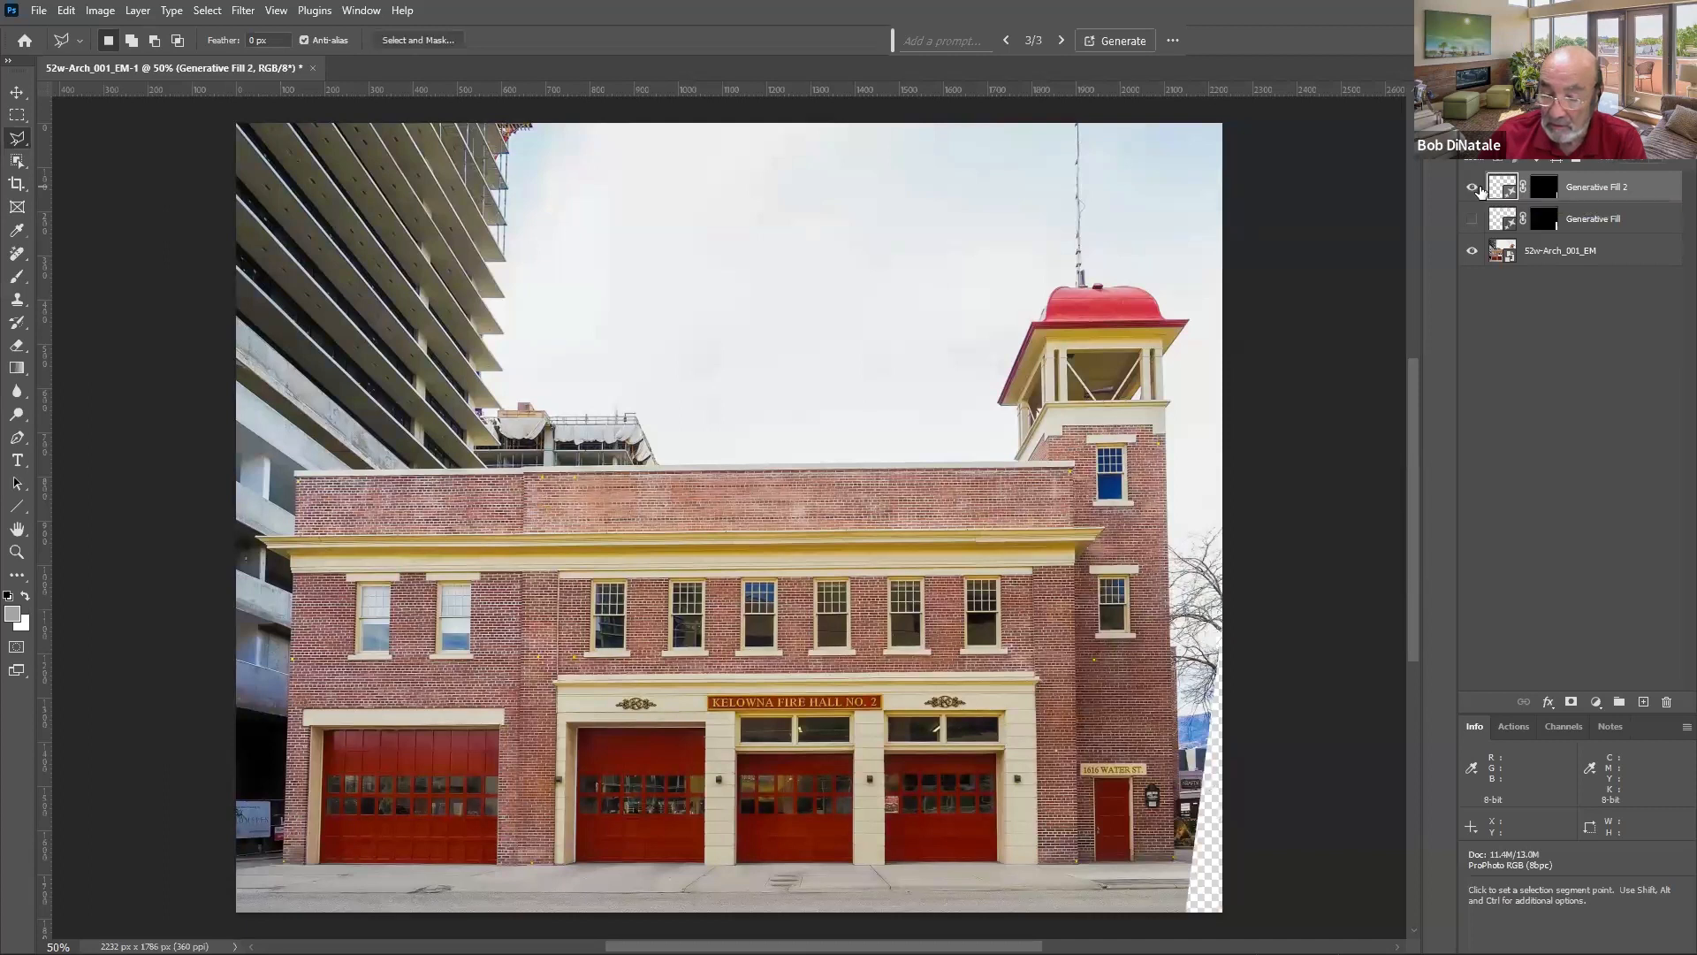
{"action": "left_click", "coordinate": [1473, 187]}
- Pick the first variation of Generative Fill 2 and delete the other two variations
{"action": "left_click", "coordinate": [1528, 91]}
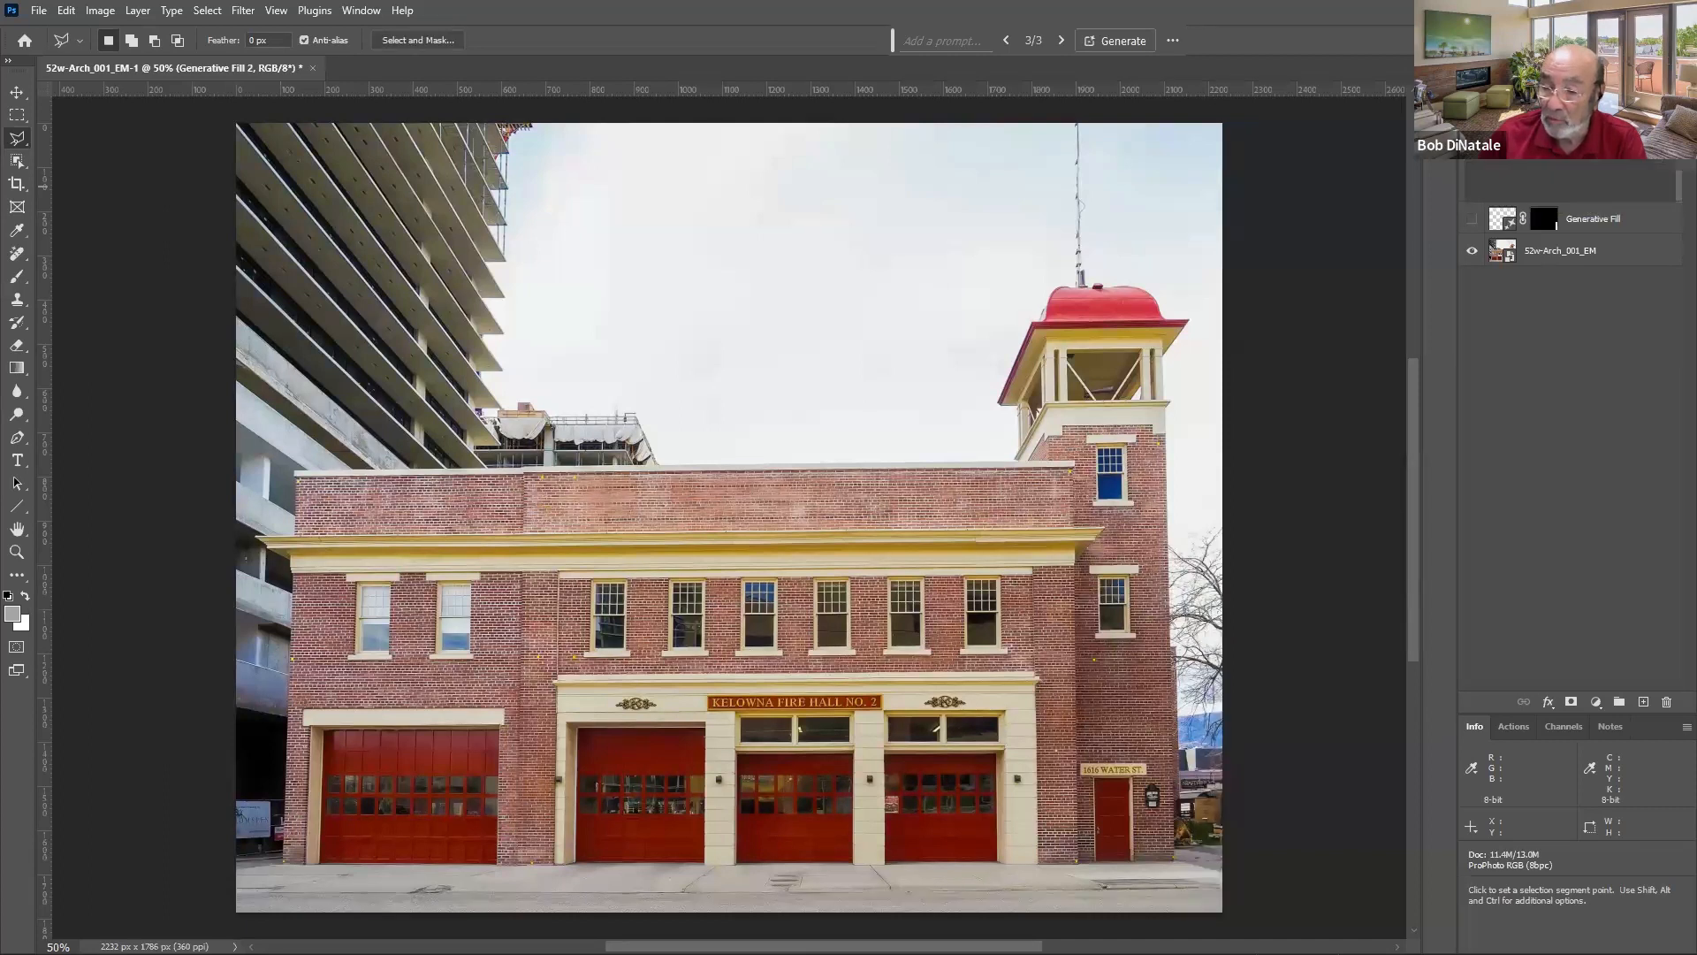
{"action": "left_click", "coordinate": [1505, 341]}
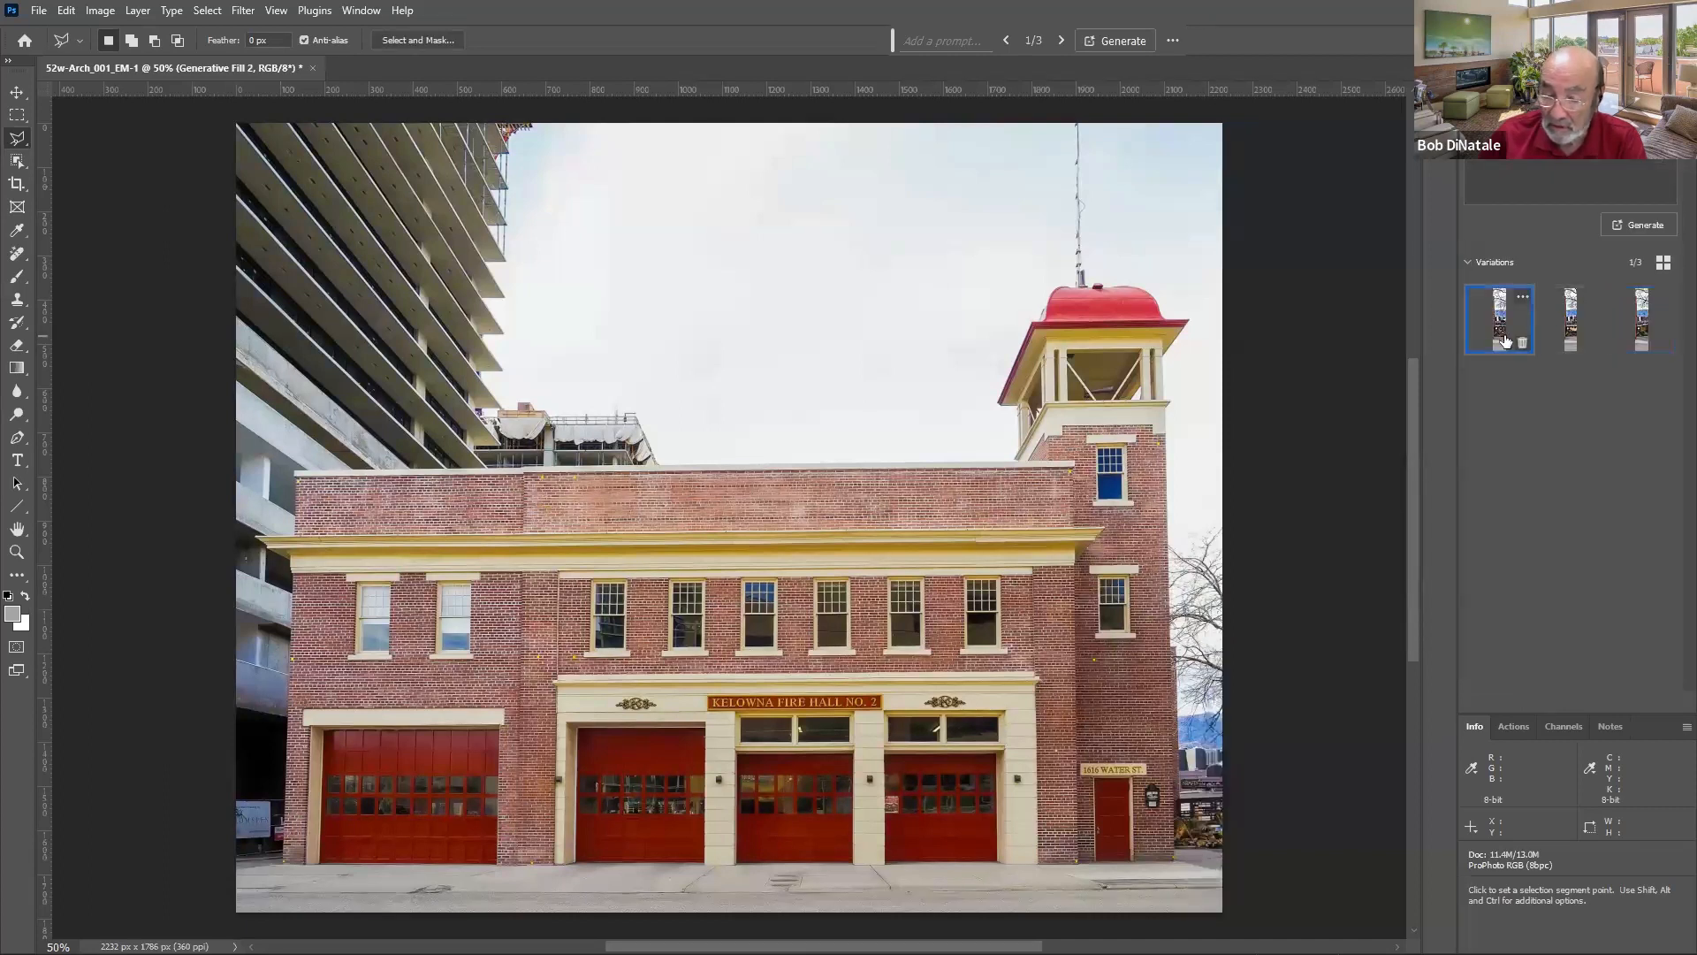
{"action": "left_click", "coordinate": [1581, 344]}
{"action": "left_click", "coordinate": [1581, 343]}
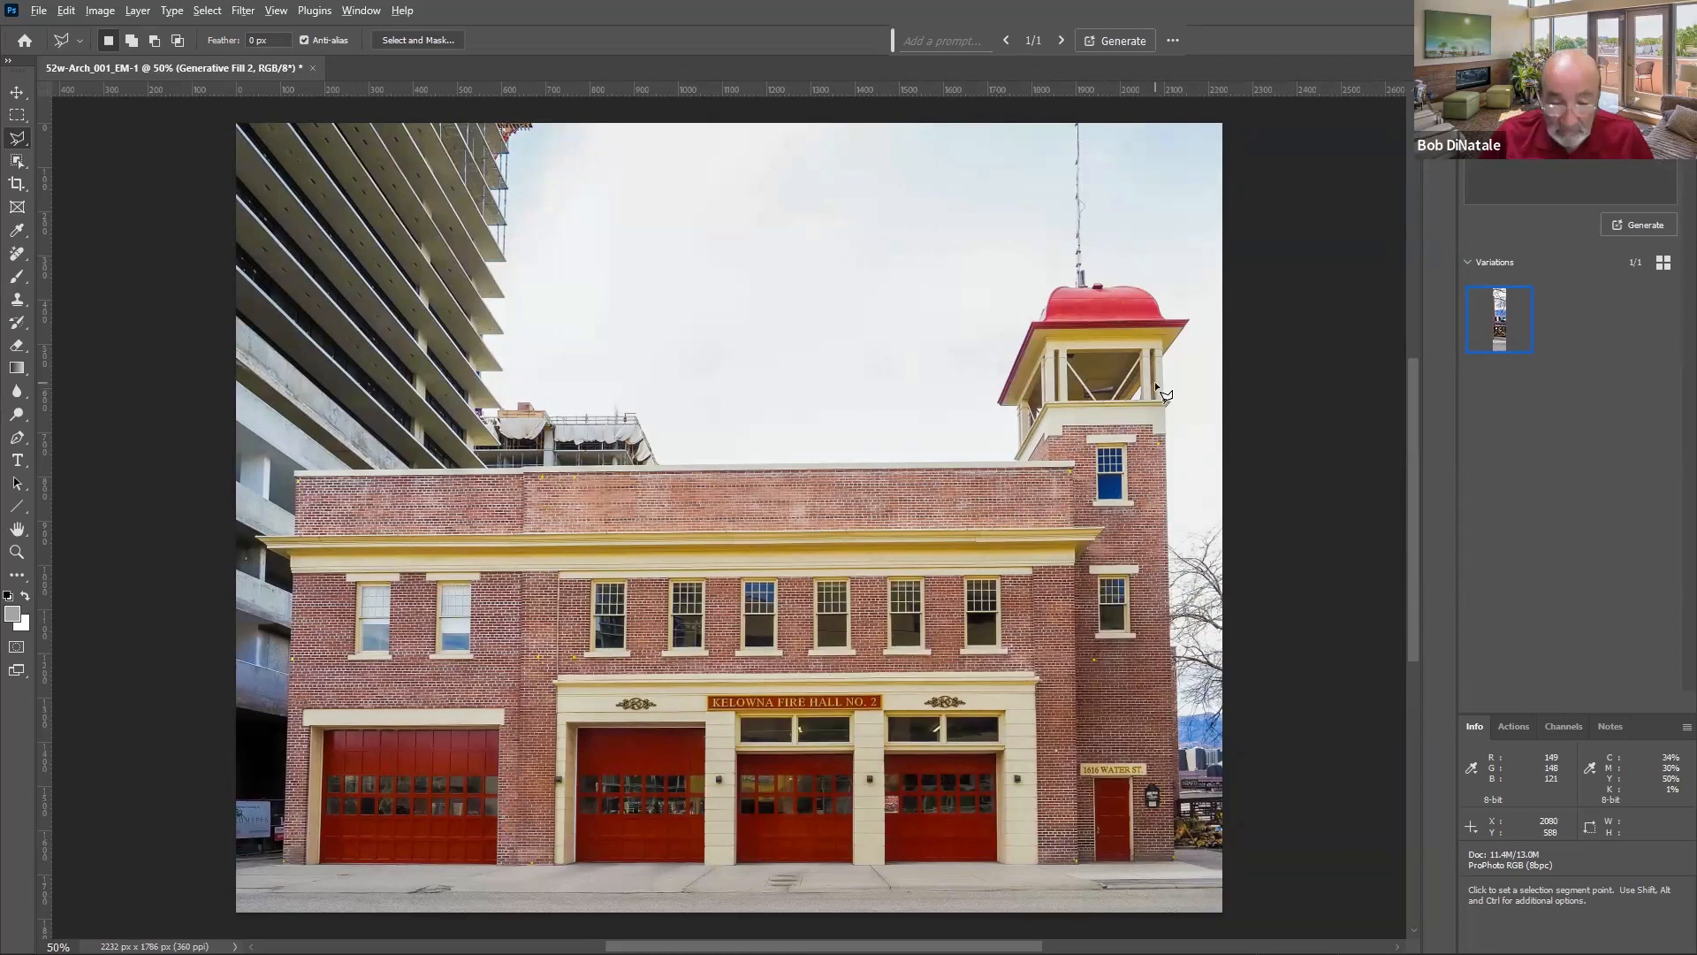
- Switch back to Lightroom and move to the 52w-Pano_003_EM bridge panorama
{"action": "key", "text": "alt+Tab"}
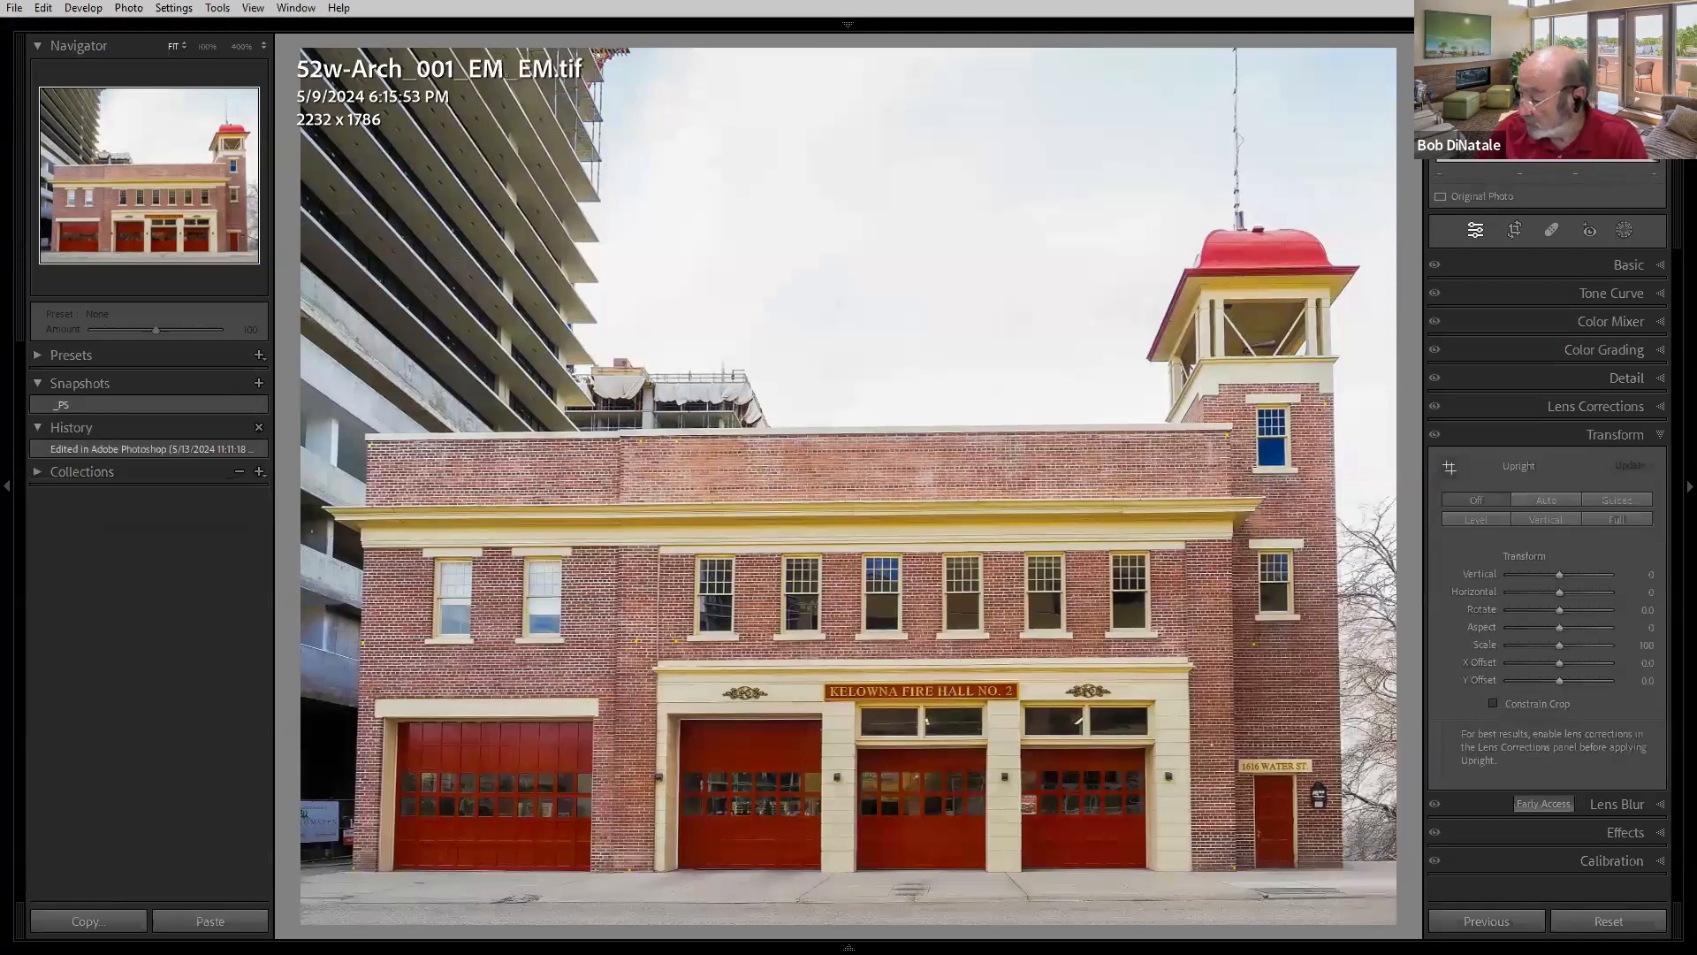
{"action": "key", "text": "Right"}
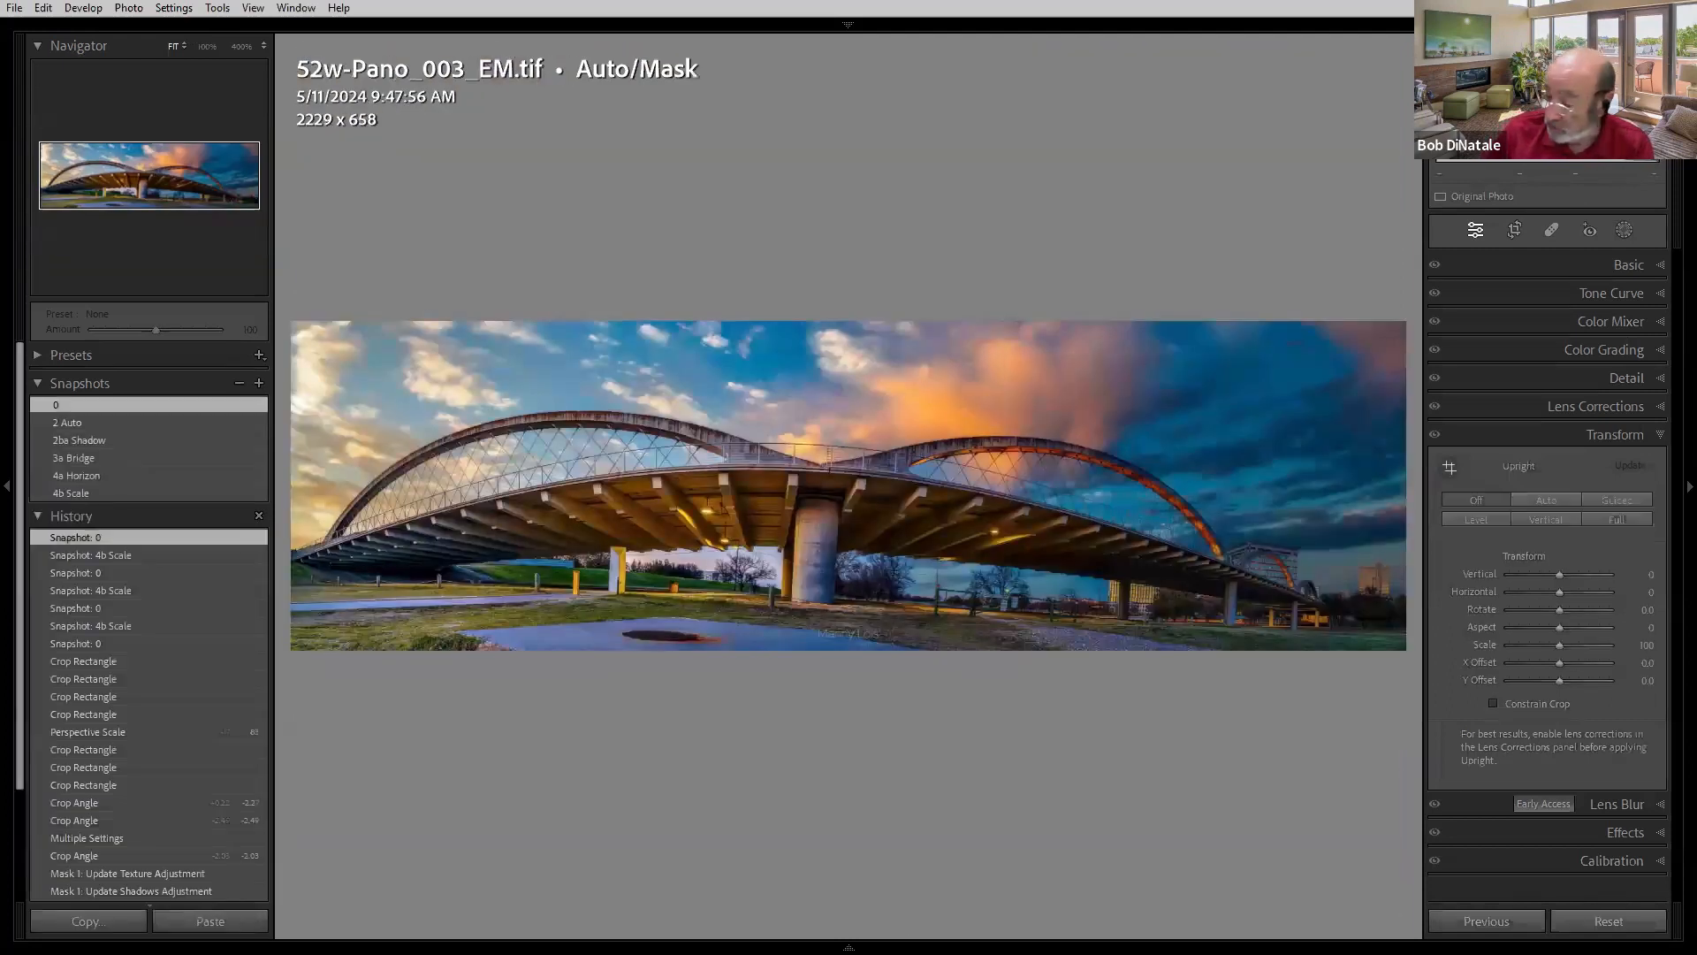
{"action": "key", "text": "Right"}
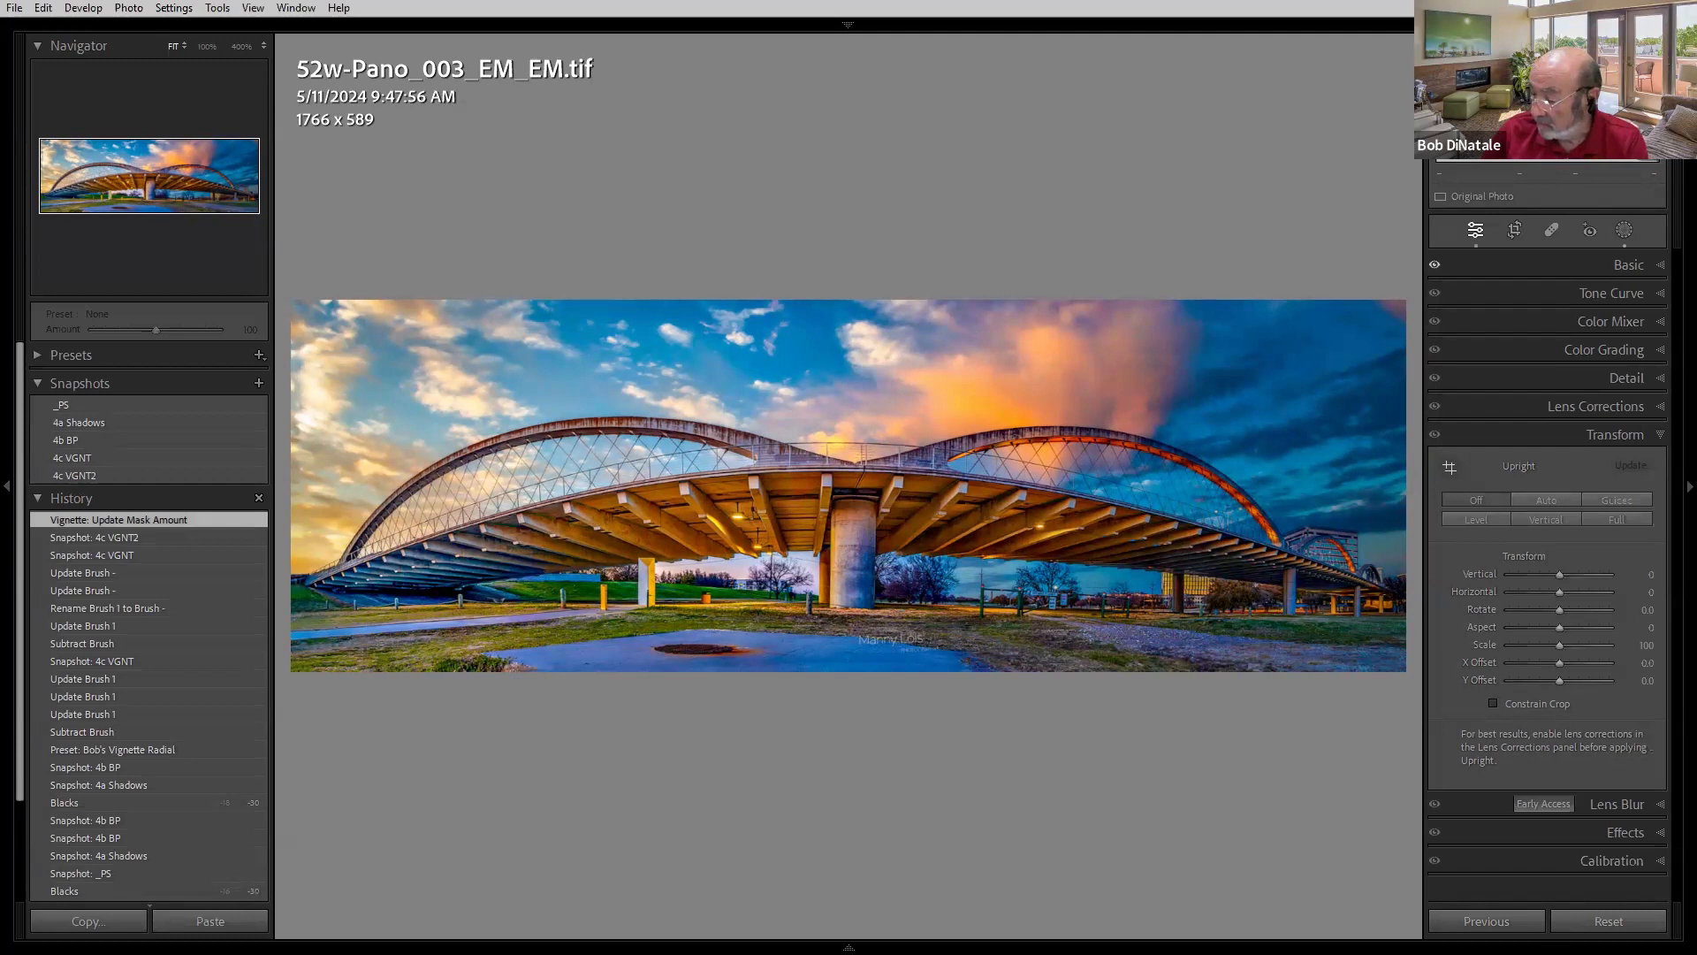
{"action": "key", "text": "Left"}
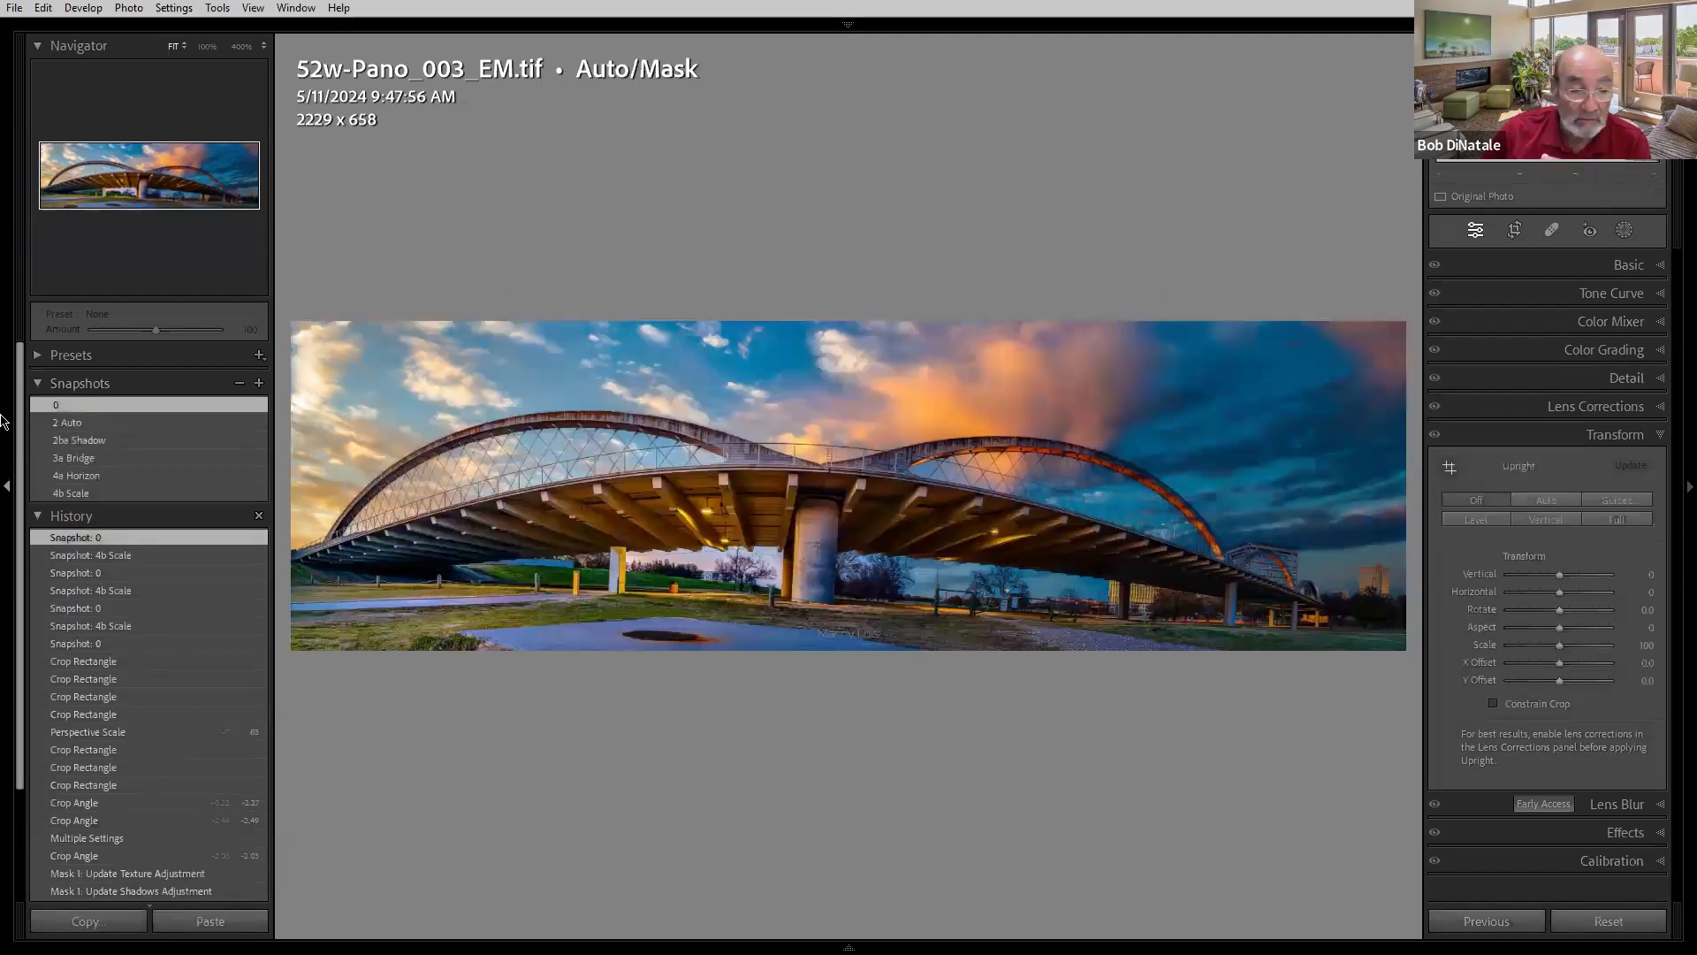
- Step through the 2 Auto, 2ba Shadow and 3a Bridge snapshots of the panorama
{"action": "left_click", "coordinate": [73, 424]}
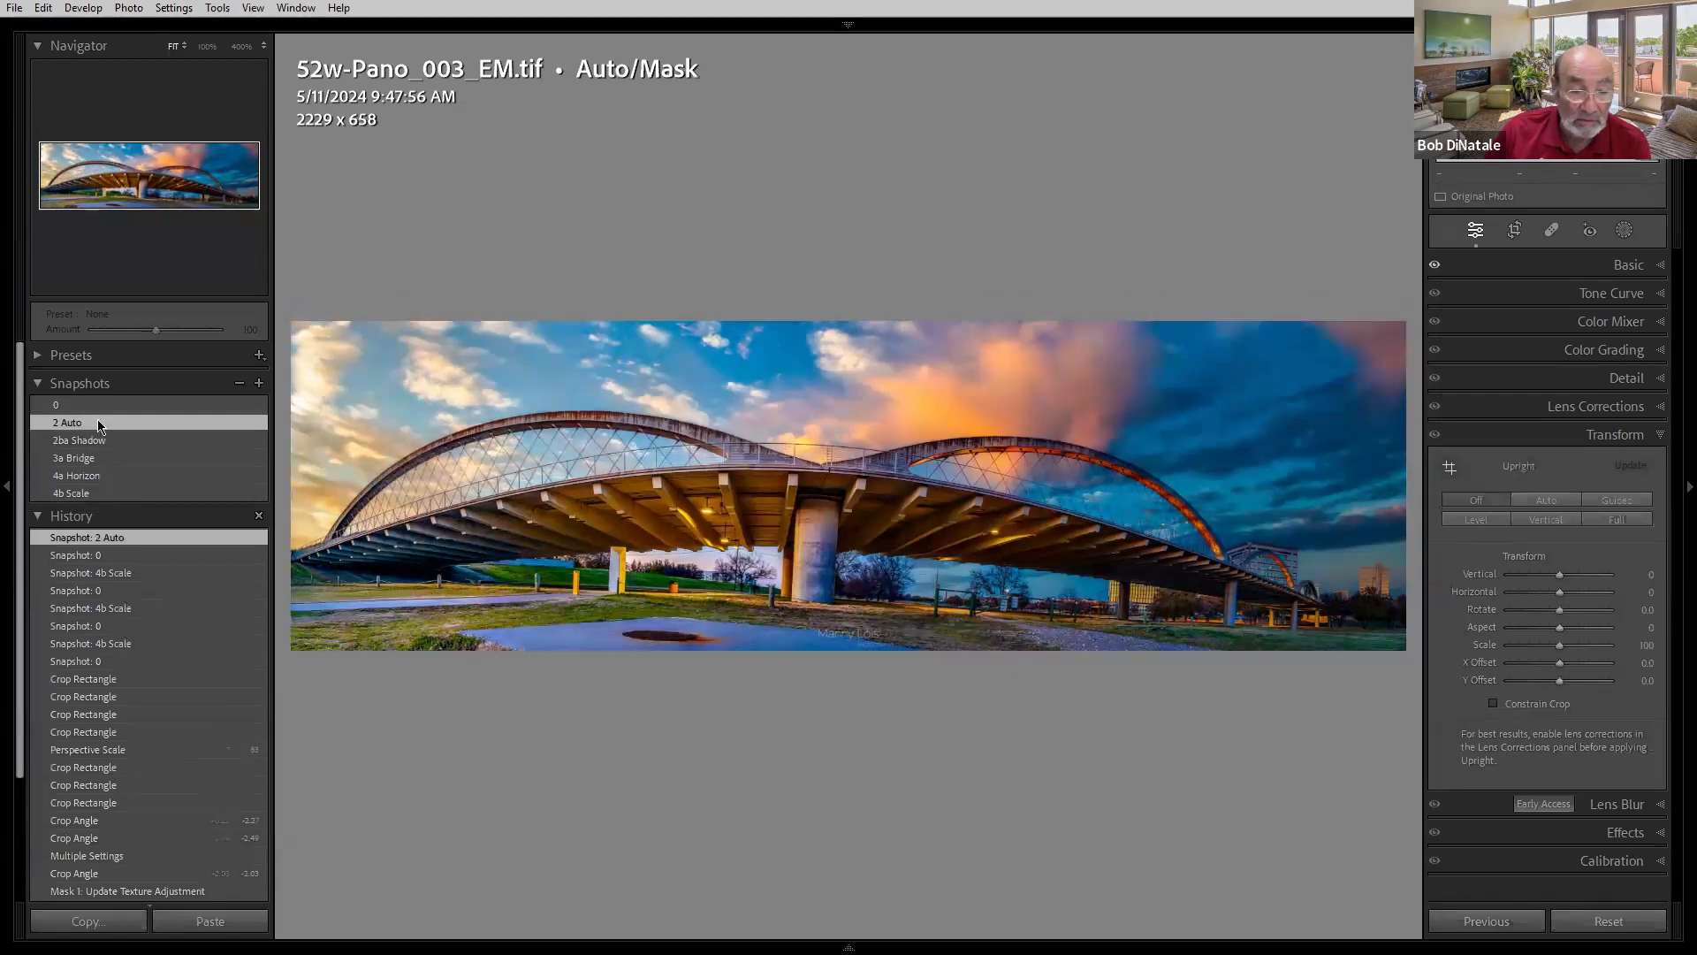
{"action": "left_click", "coordinate": [97, 439]}
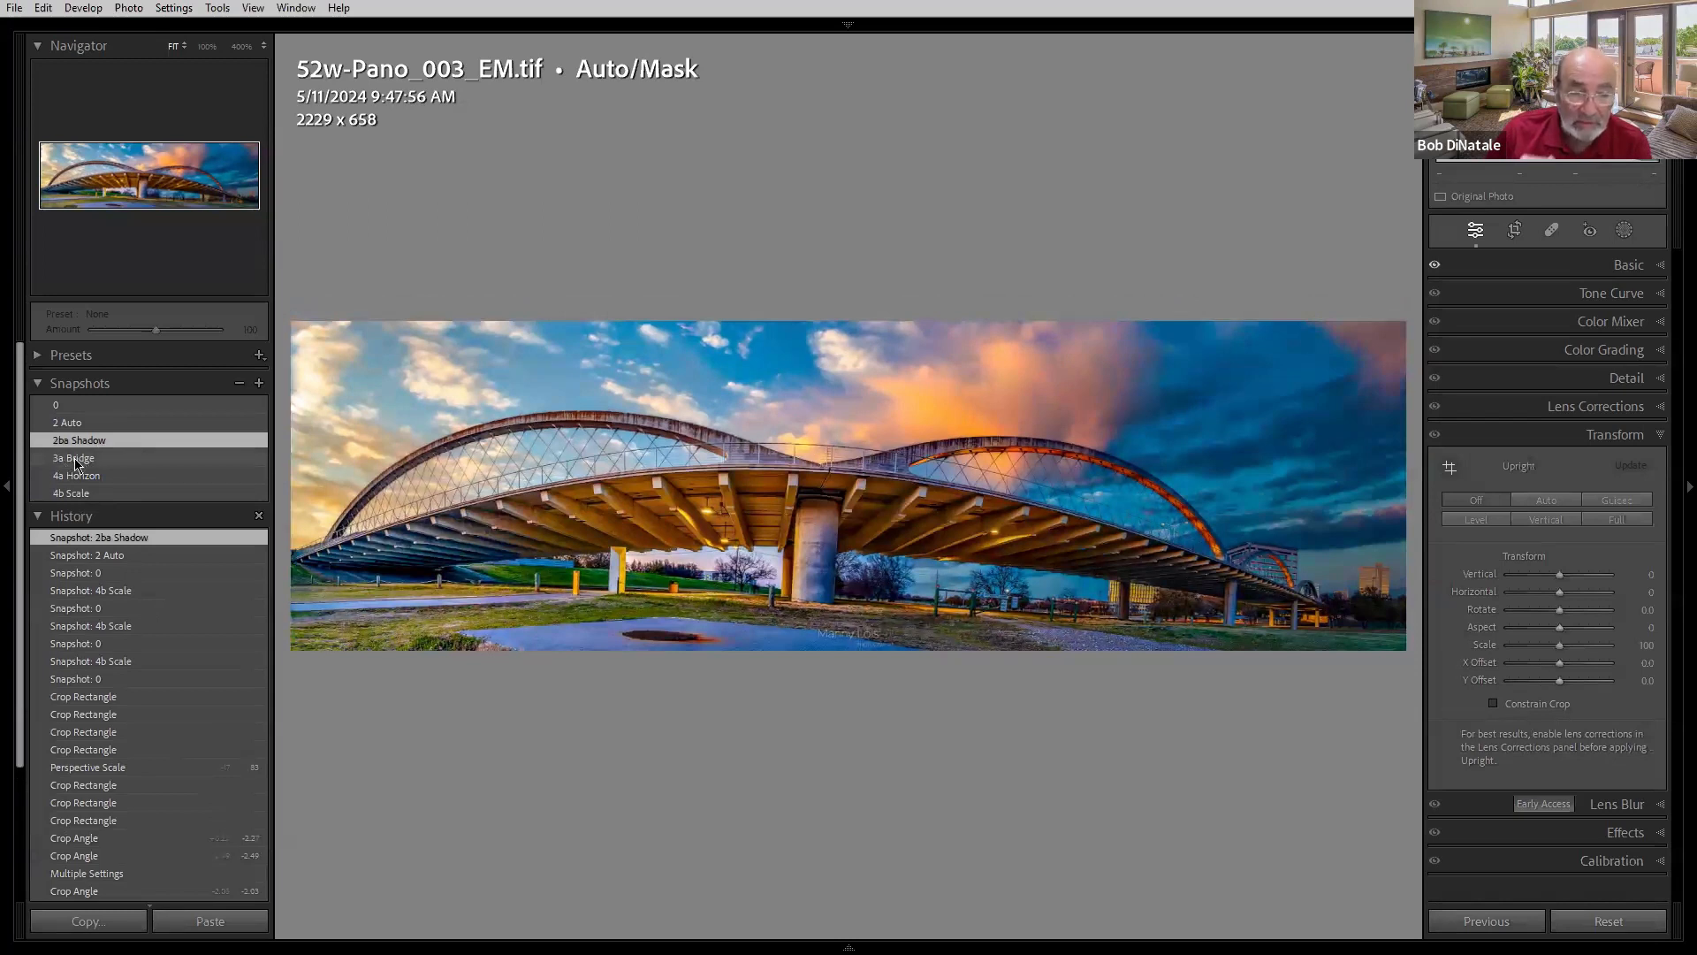
{"action": "left_click", "coordinate": [76, 458]}
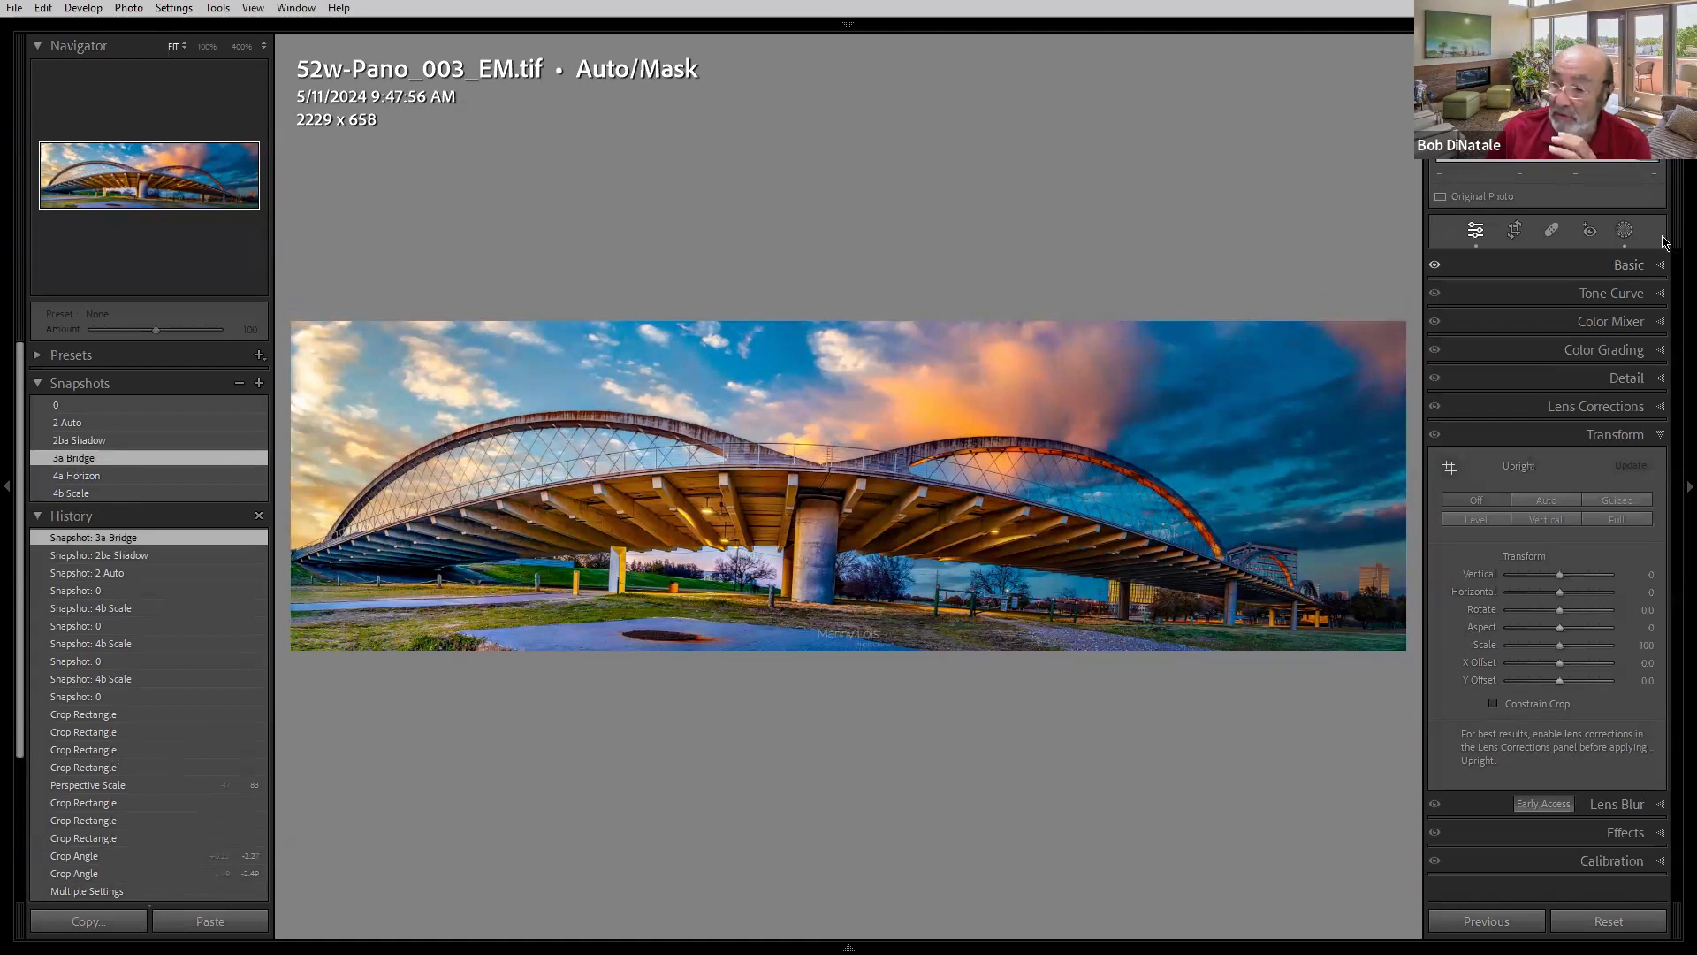
- Open the Masking panel and toggle Mask 1's visibility repeatedly to show the masked area
{"action": "left_click", "coordinate": [1625, 230]}
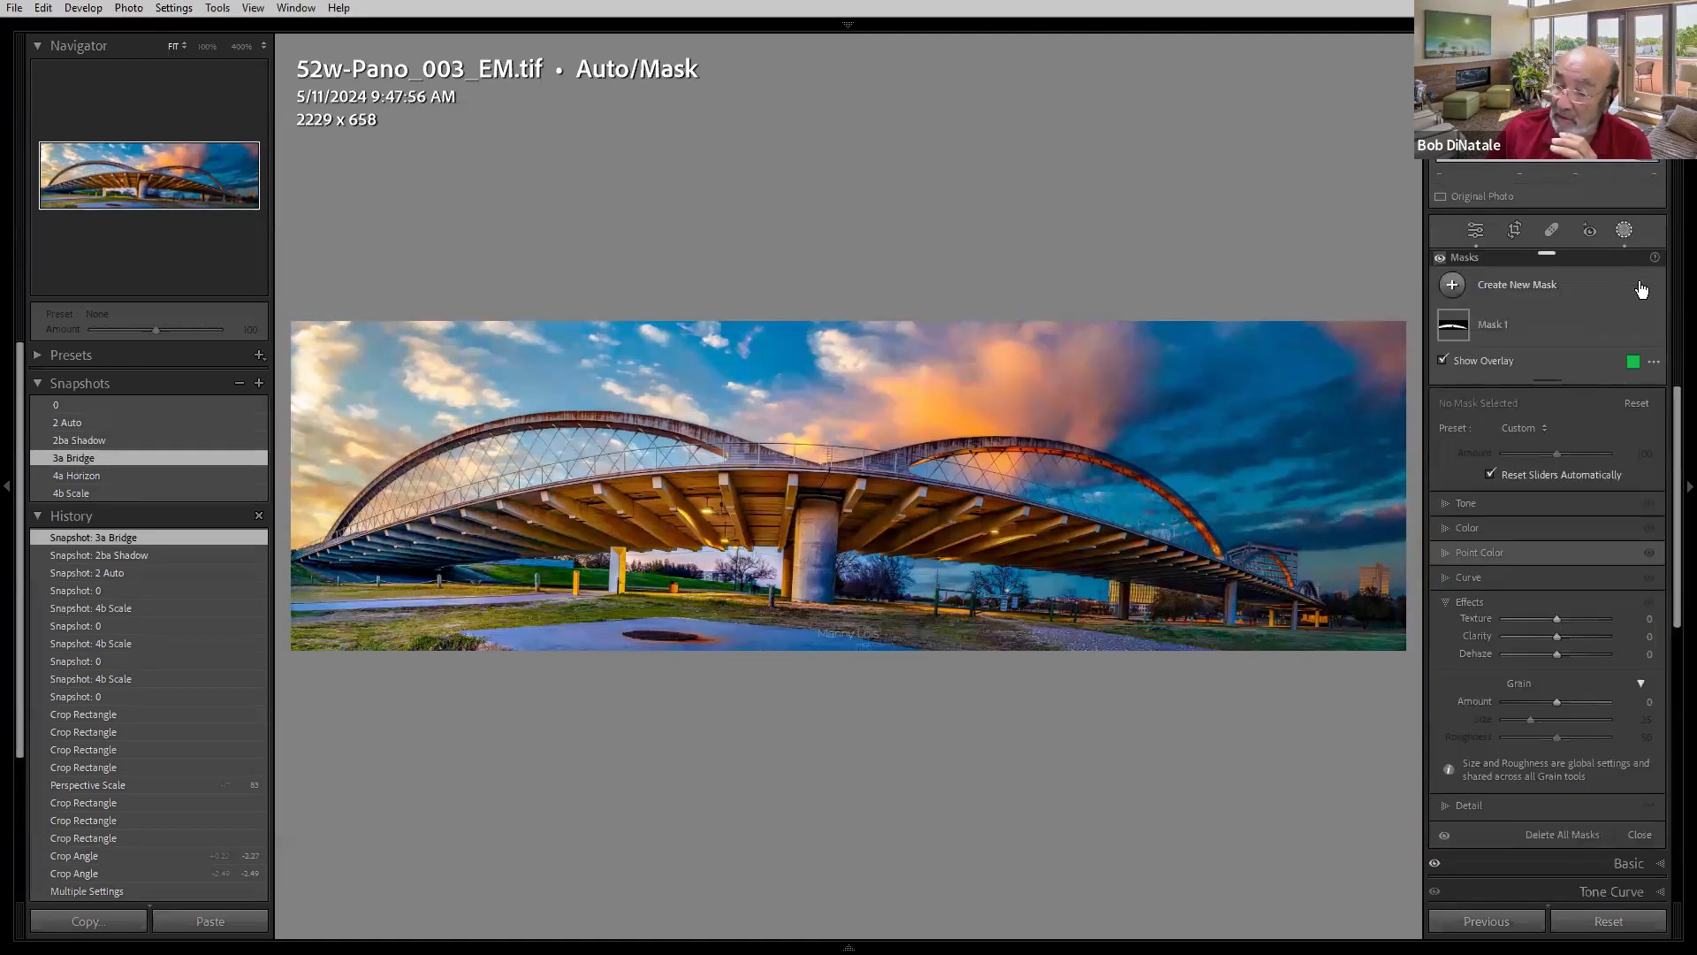
{"action": "left_click", "coordinate": [1653, 327]}
{"action": "left_click", "coordinate": [1653, 327]}
{"action": "left_click", "coordinate": [1652, 327]}
{"action": "left_click", "coordinate": [1653, 327]}
{"action": "left_click", "coordinate": [1653, 327]}
{"action": "left_click", "coordinate": [1653, 327]}
{"action": "left_click", "coordinate": [1652, 327]}
{"action": "left_click", "coordinate": [1651, 328]}
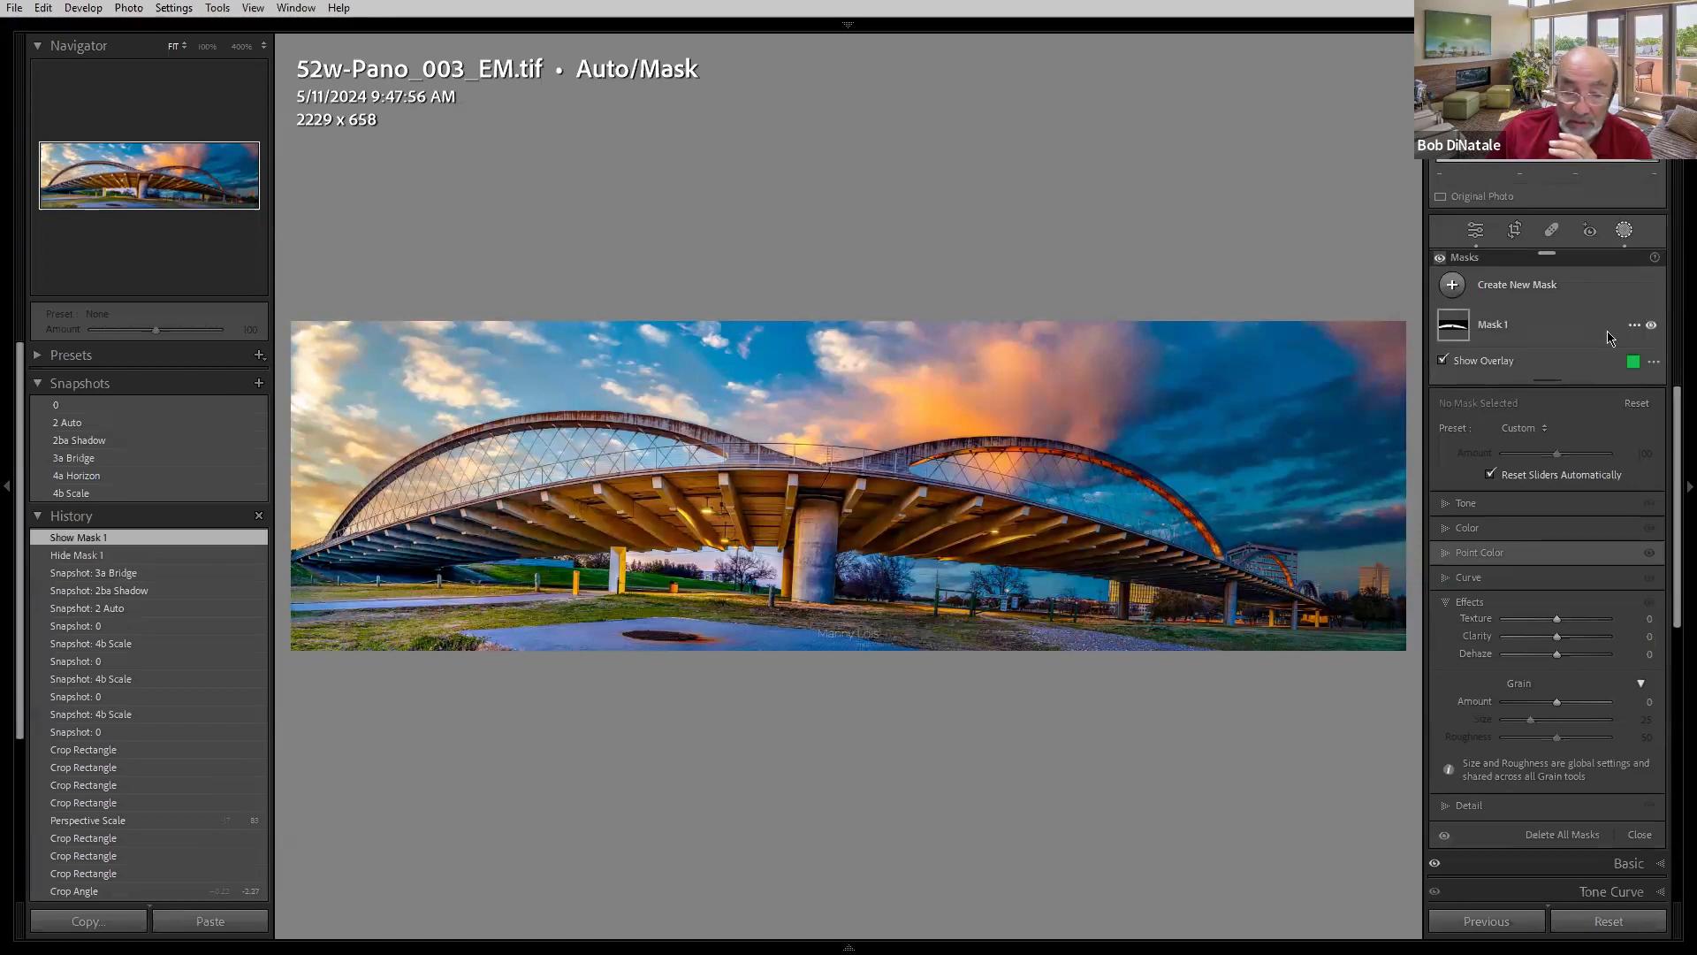
- Step through the 4a Horizon and 3a Bridge snapshots, ending on 4a Horizon
{"action": "left_click", "coordinate": [137, 478]}
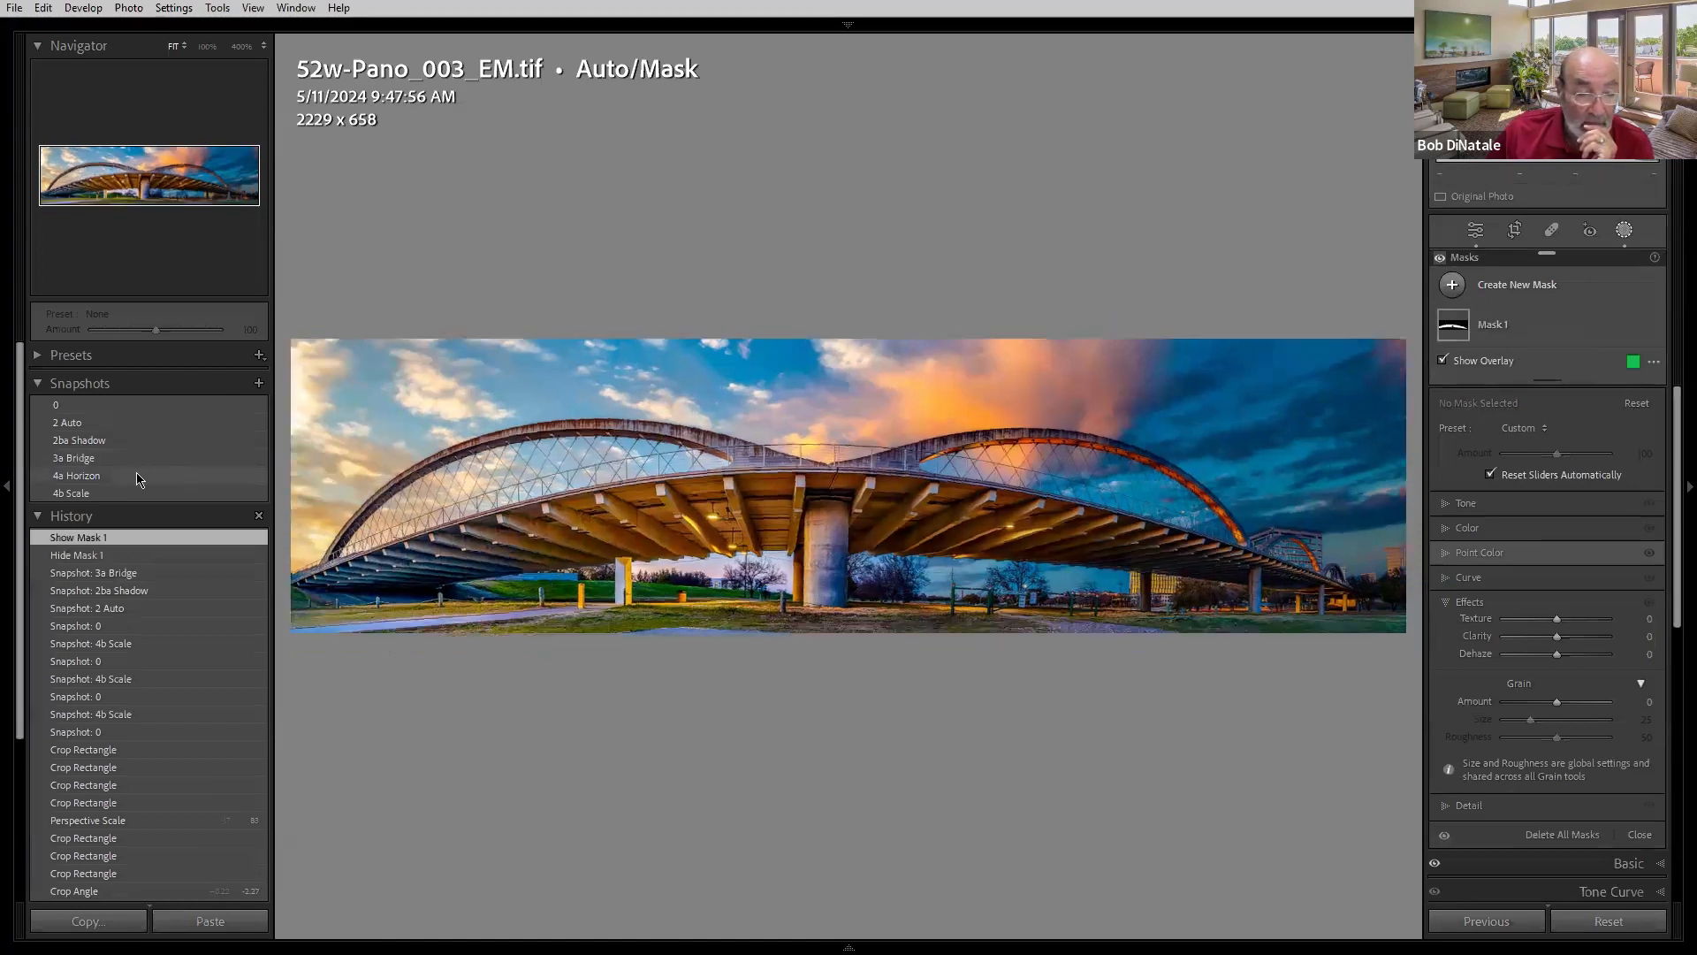
{"action": "left_click", "coordinate": [89, 461]}
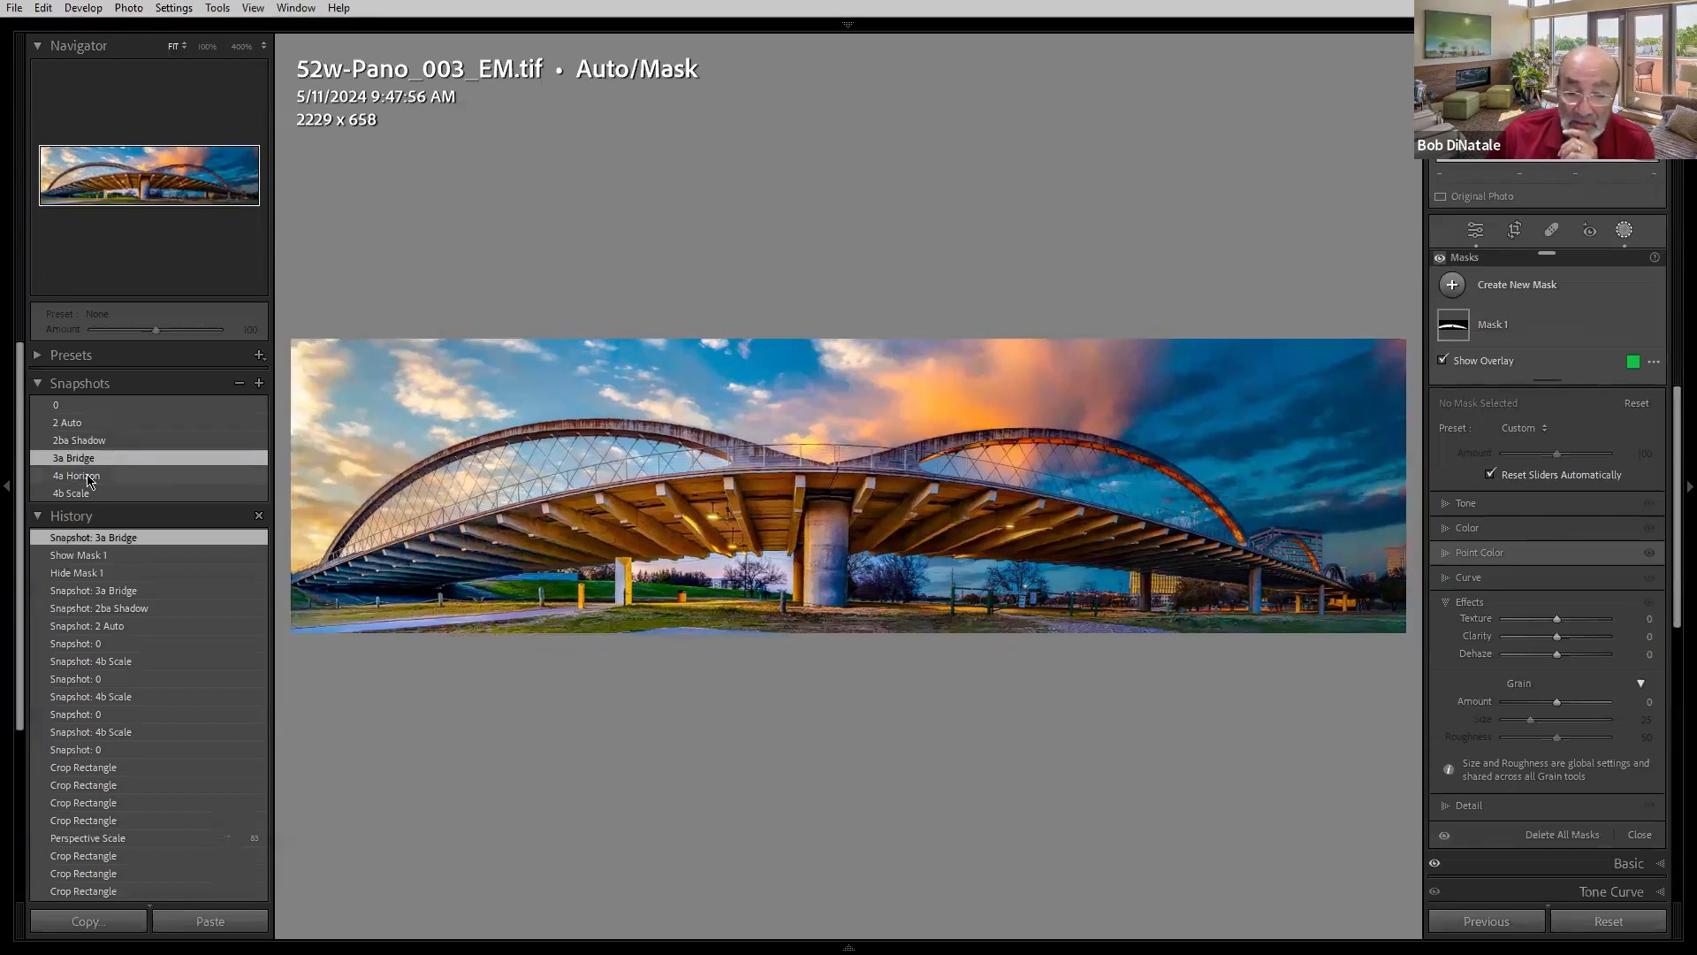
{"action": "left_click", "coordinate": [87, 478]}
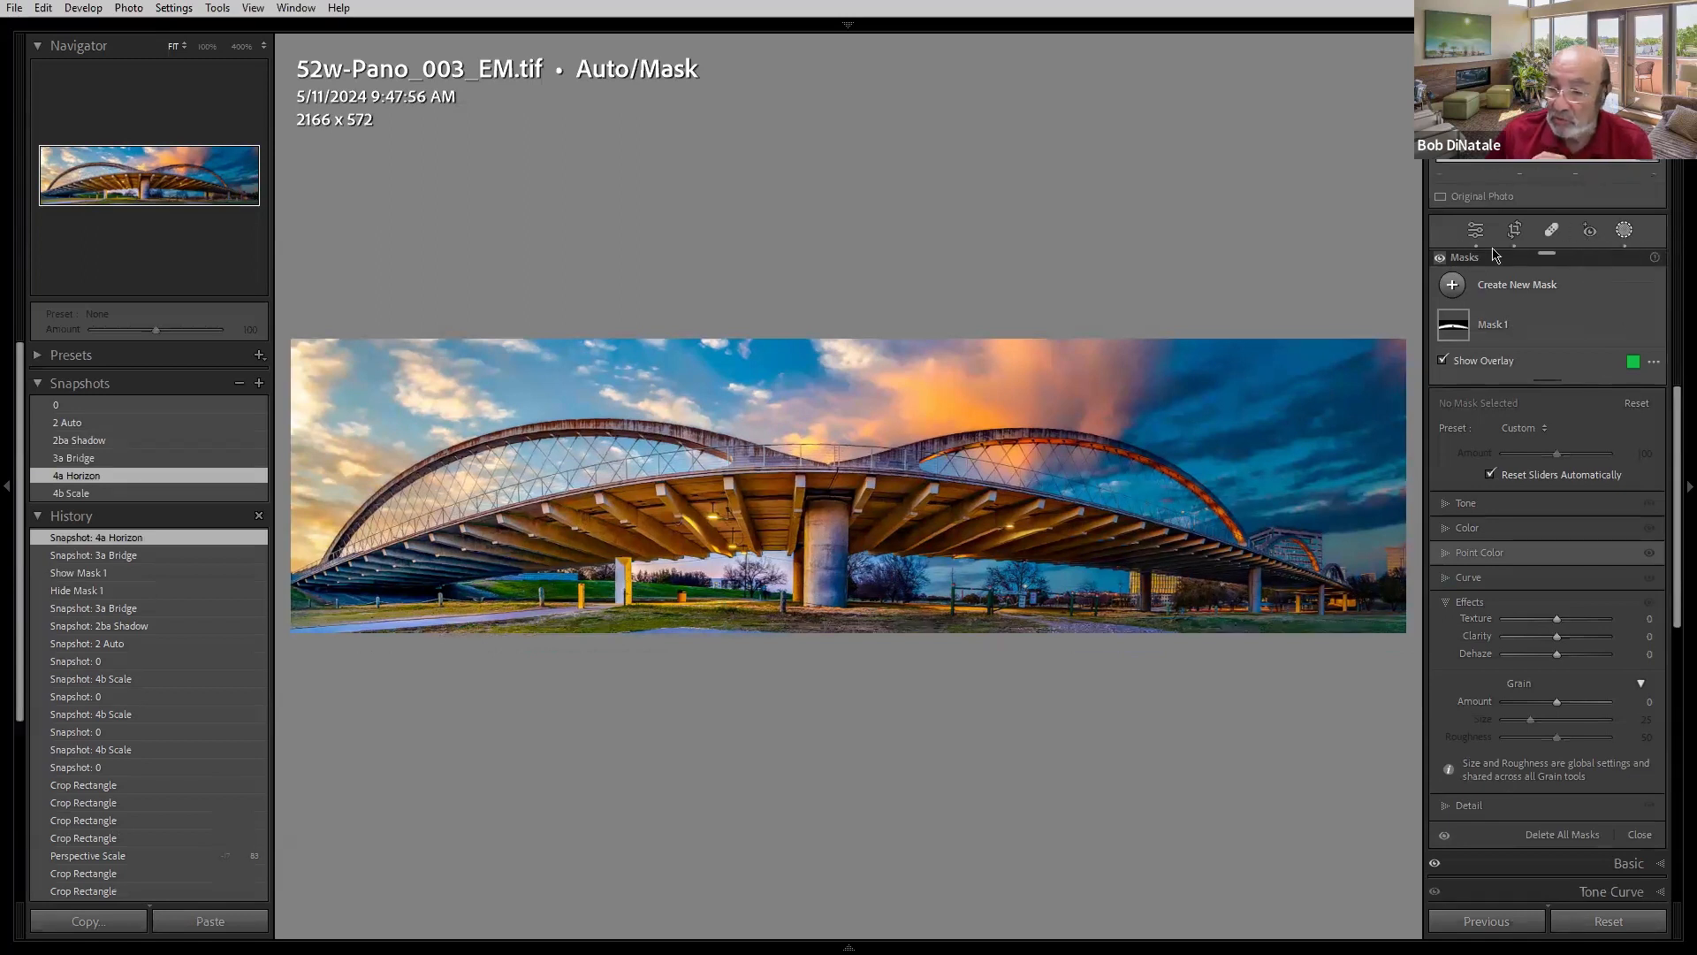
- Straighten the panorama by drawing a level line along the horizon with the crop Angle tool
{"action": "left_click", "coordinate": [1514, 231]}
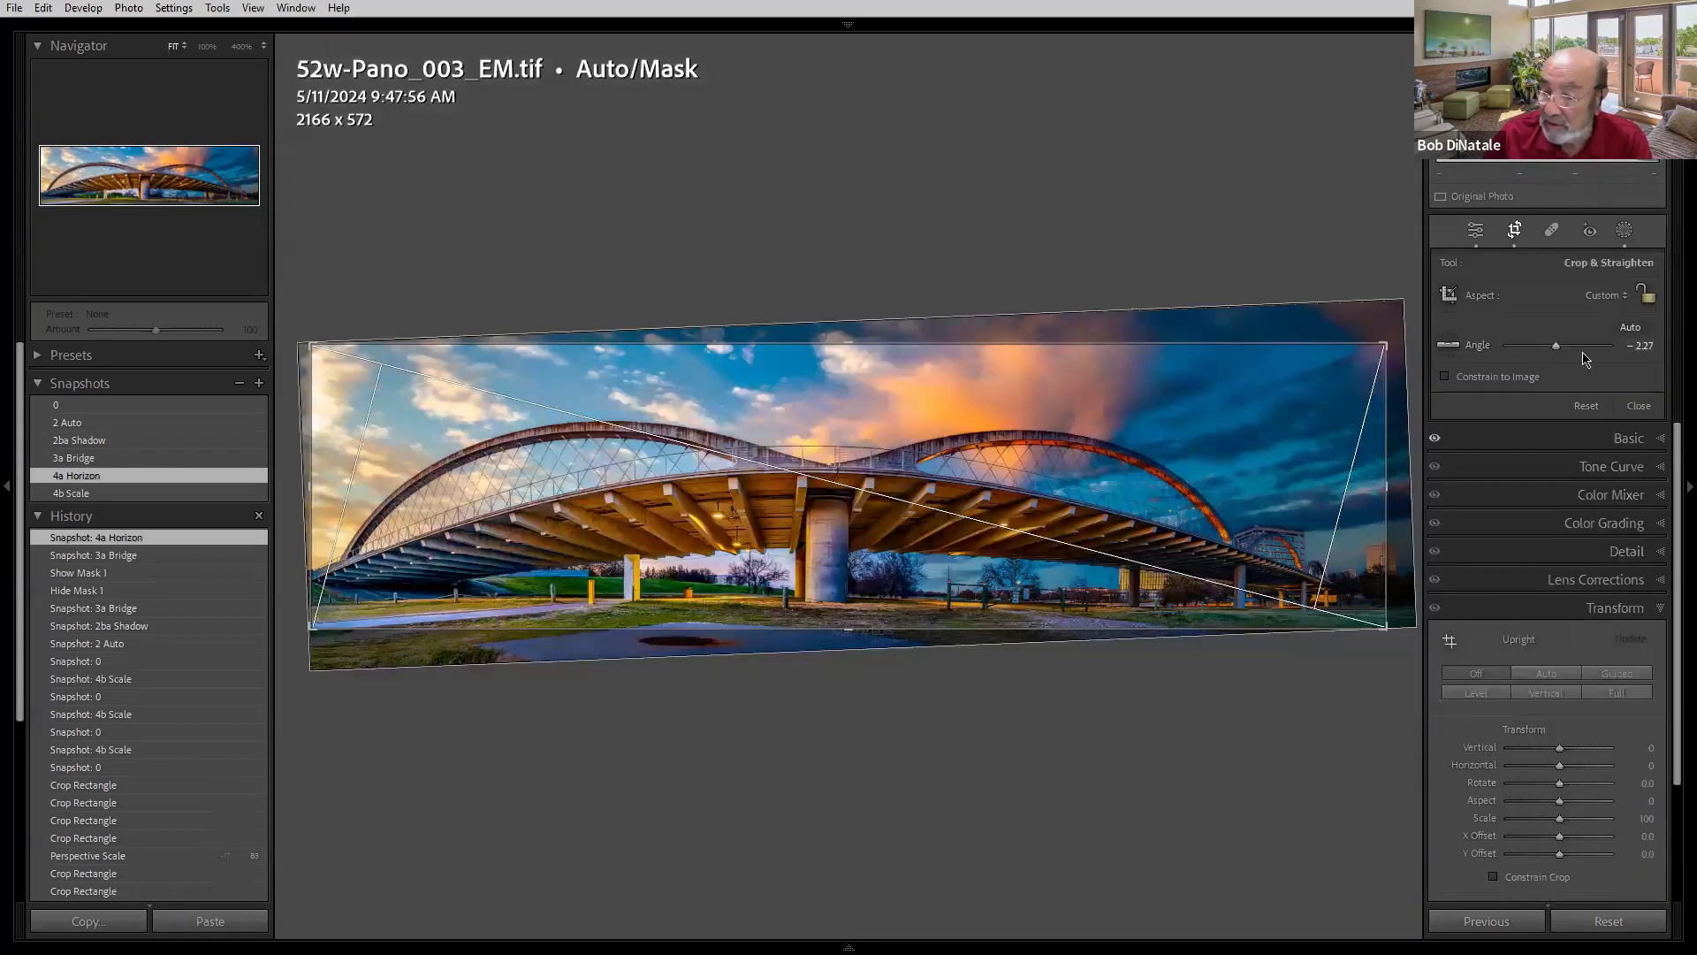
{"action": "left_click", "coordinate": [1448, 345]}
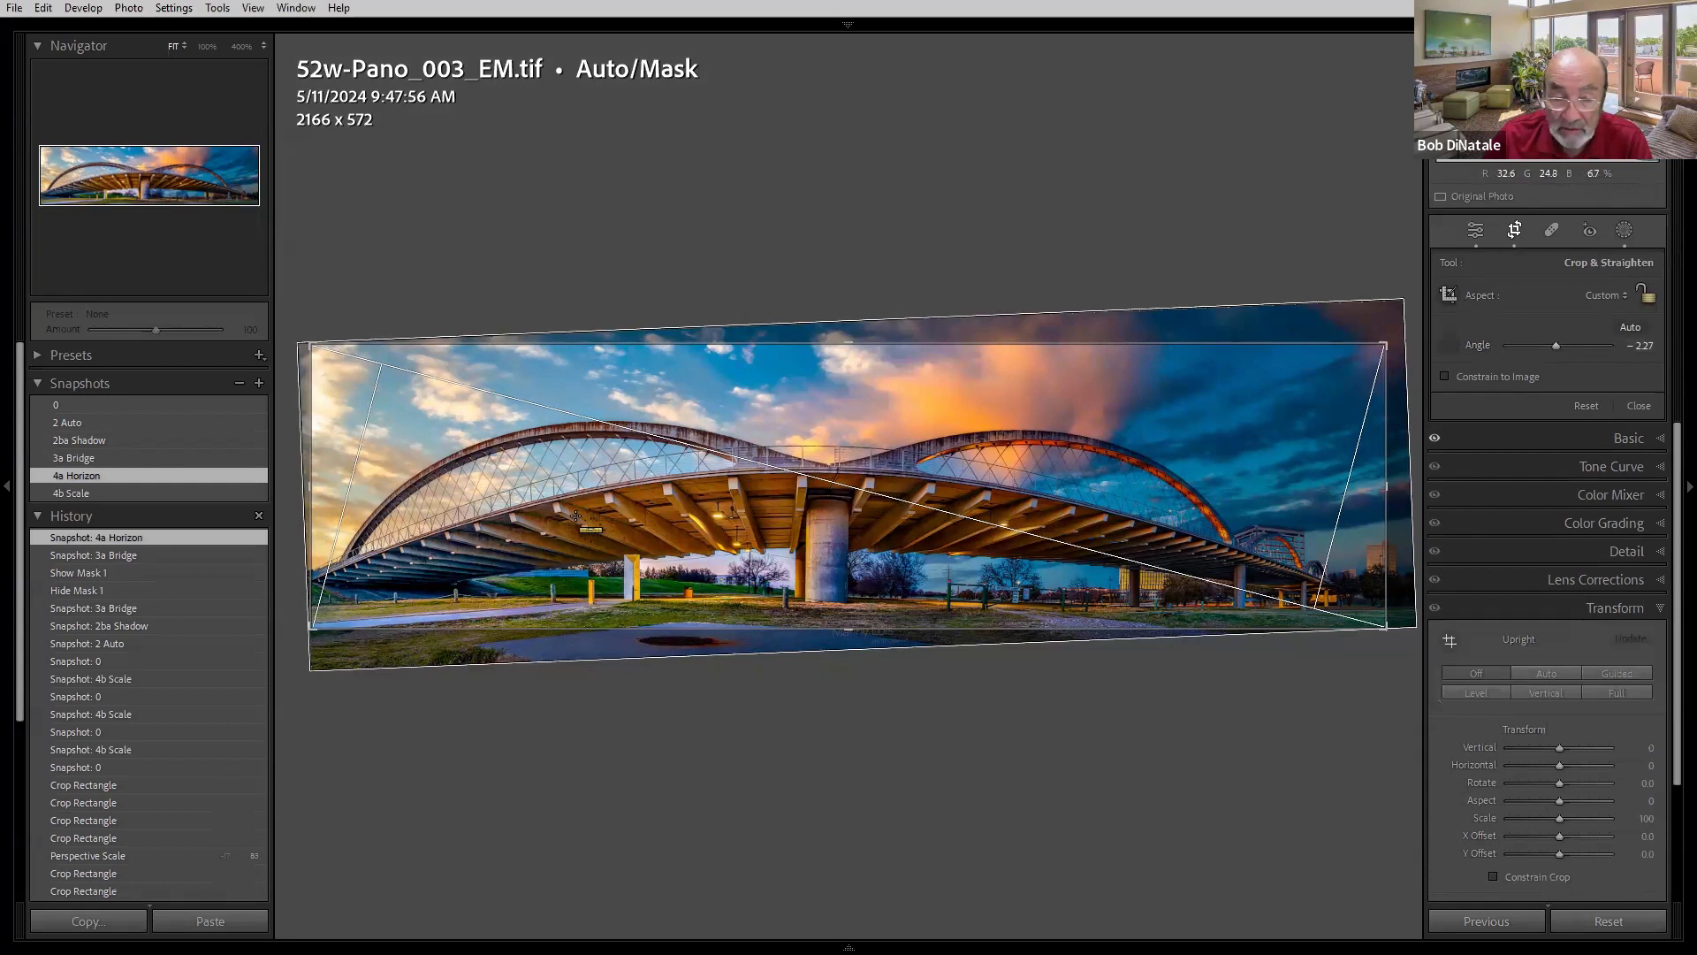
{"action": "left_click_drag", "start_coordinate": [526, 508], "coordinate": [1246, 510]}
- Apply the 4a Horizon and 4b Scale snapshots and close the crop tool
{"action": "left_click", "coordinate": [96, 476]}
{"action": "left_click", "coordinate": [93, 492]}
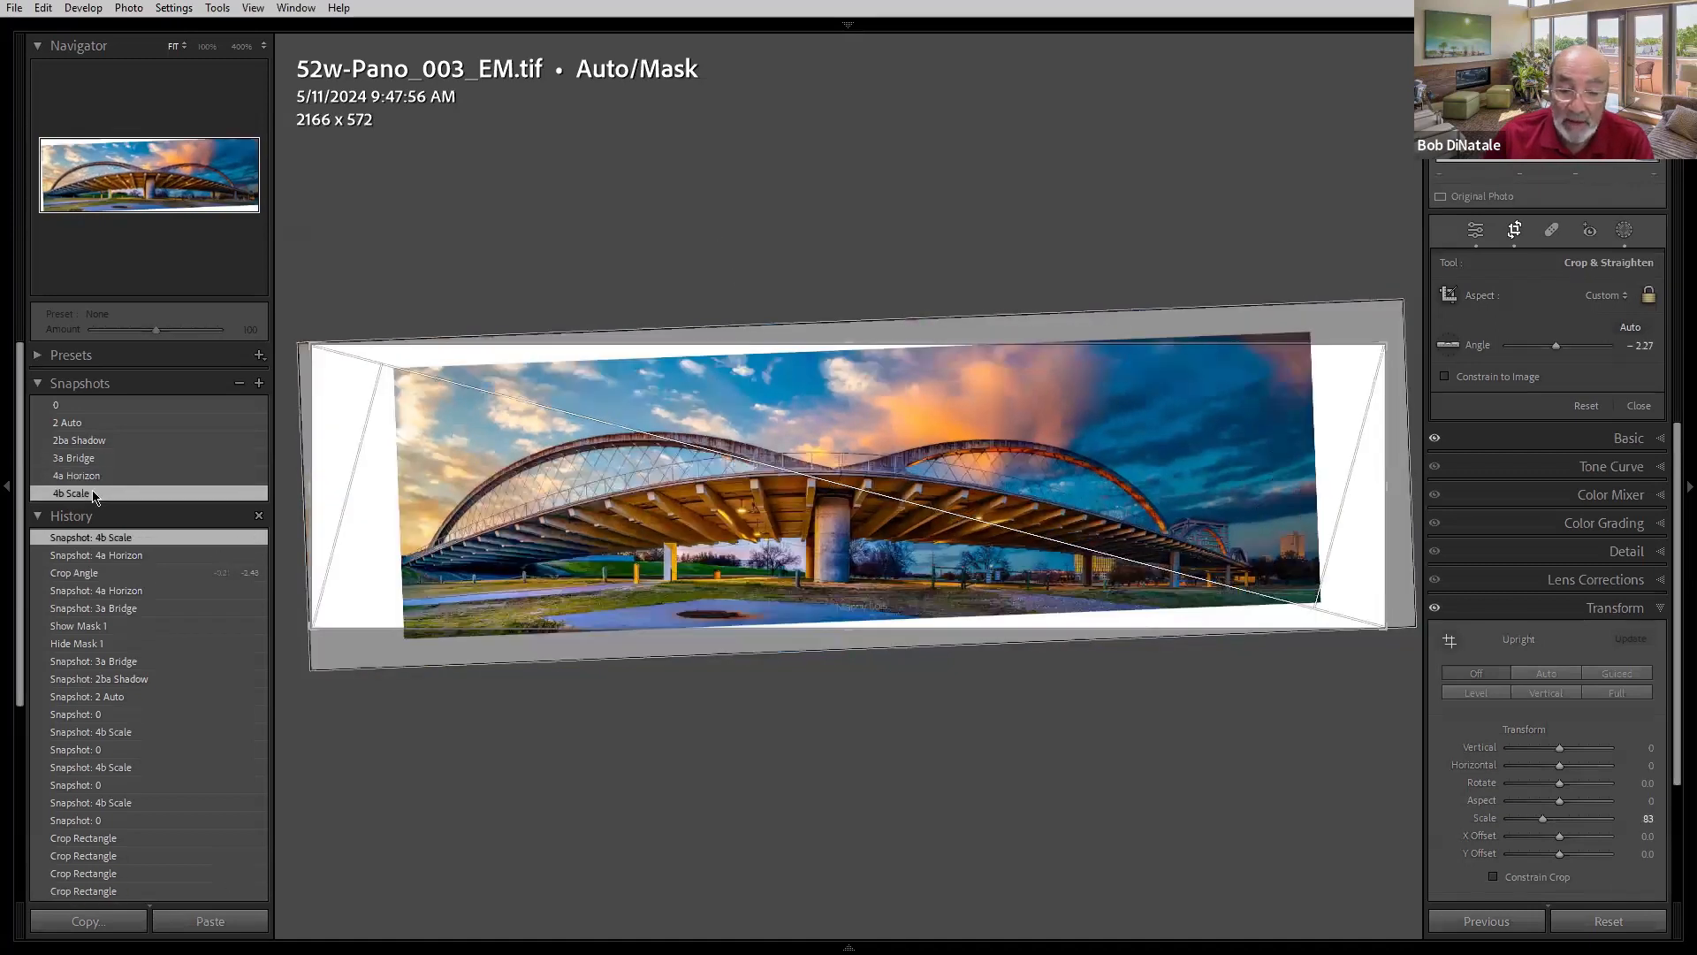
{"action": "key", "text": "r"}
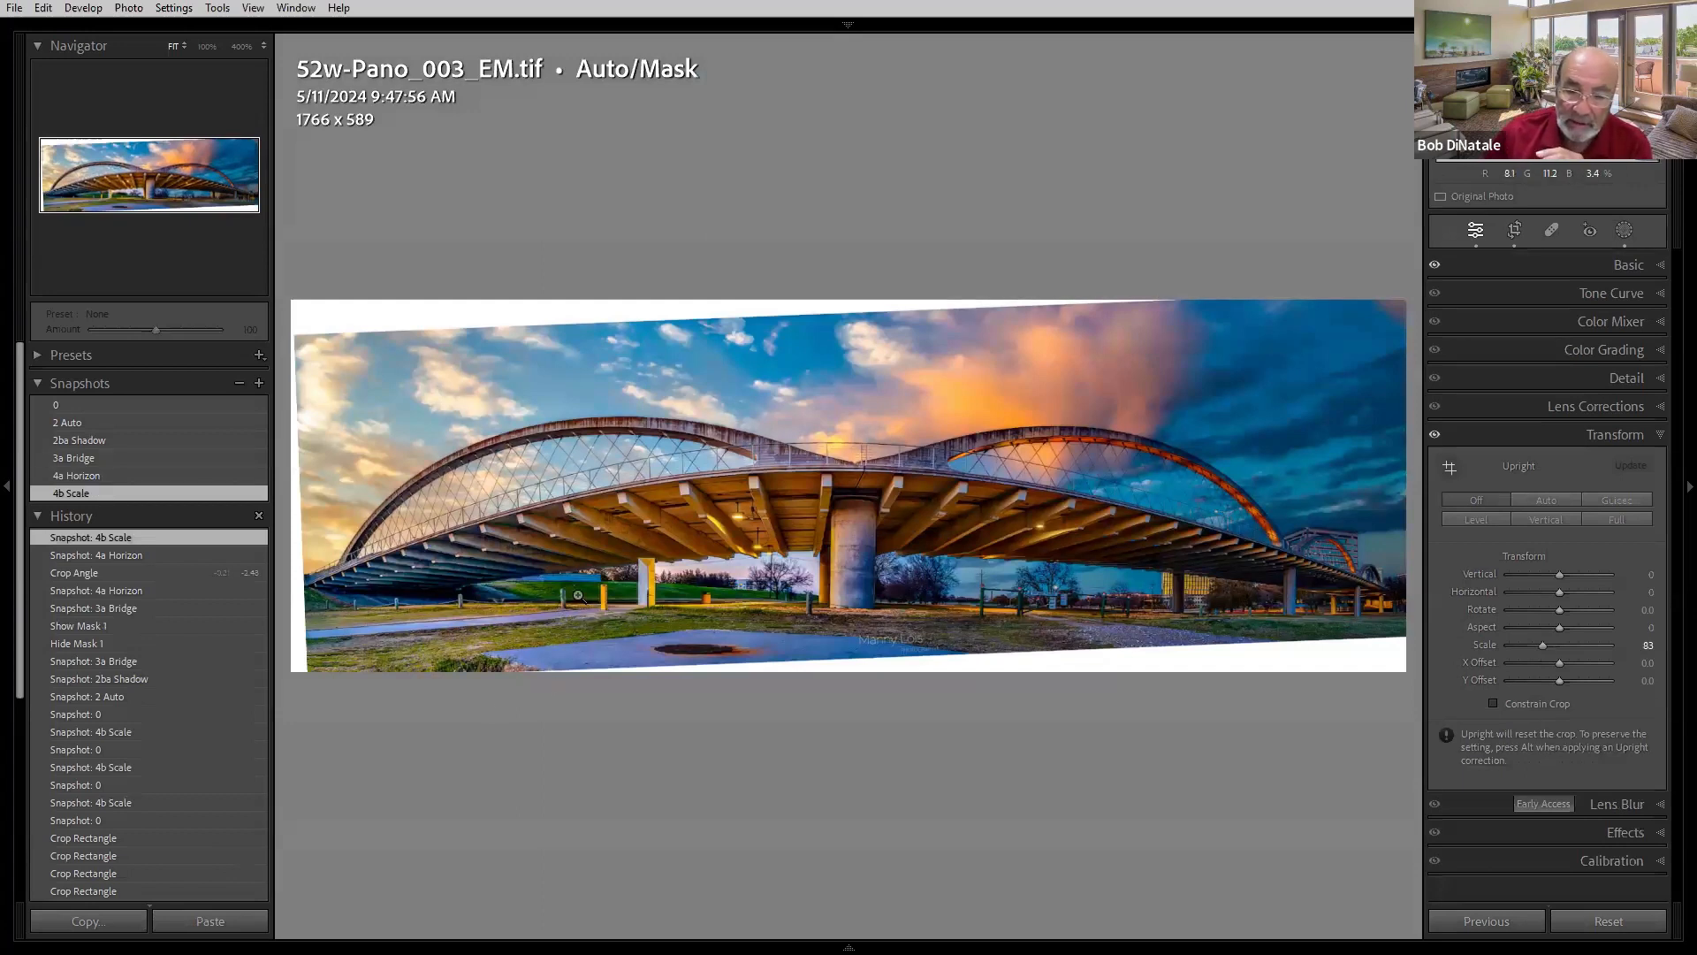
- Open the 52w-Pano_003_EM_EM photo's _PS snapshot in Photoshop 2024, editing the original file
{"action": "key", "text": "Right"}
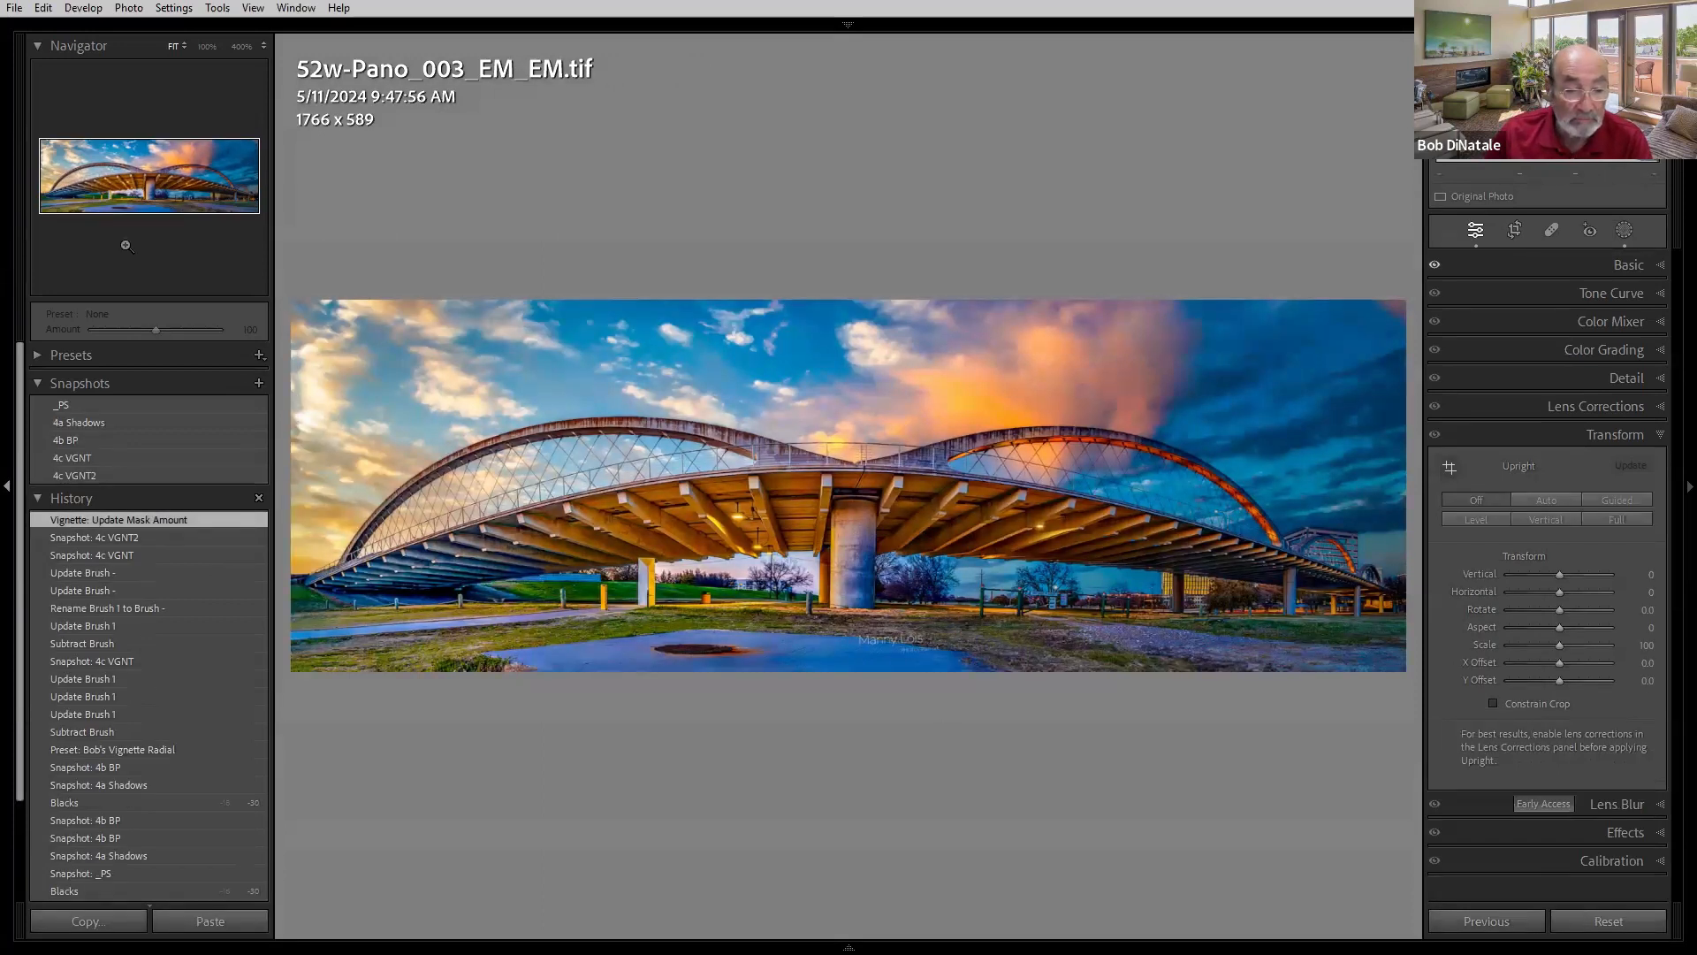
{"action": "left_click", "coordinate": [155, 404]}
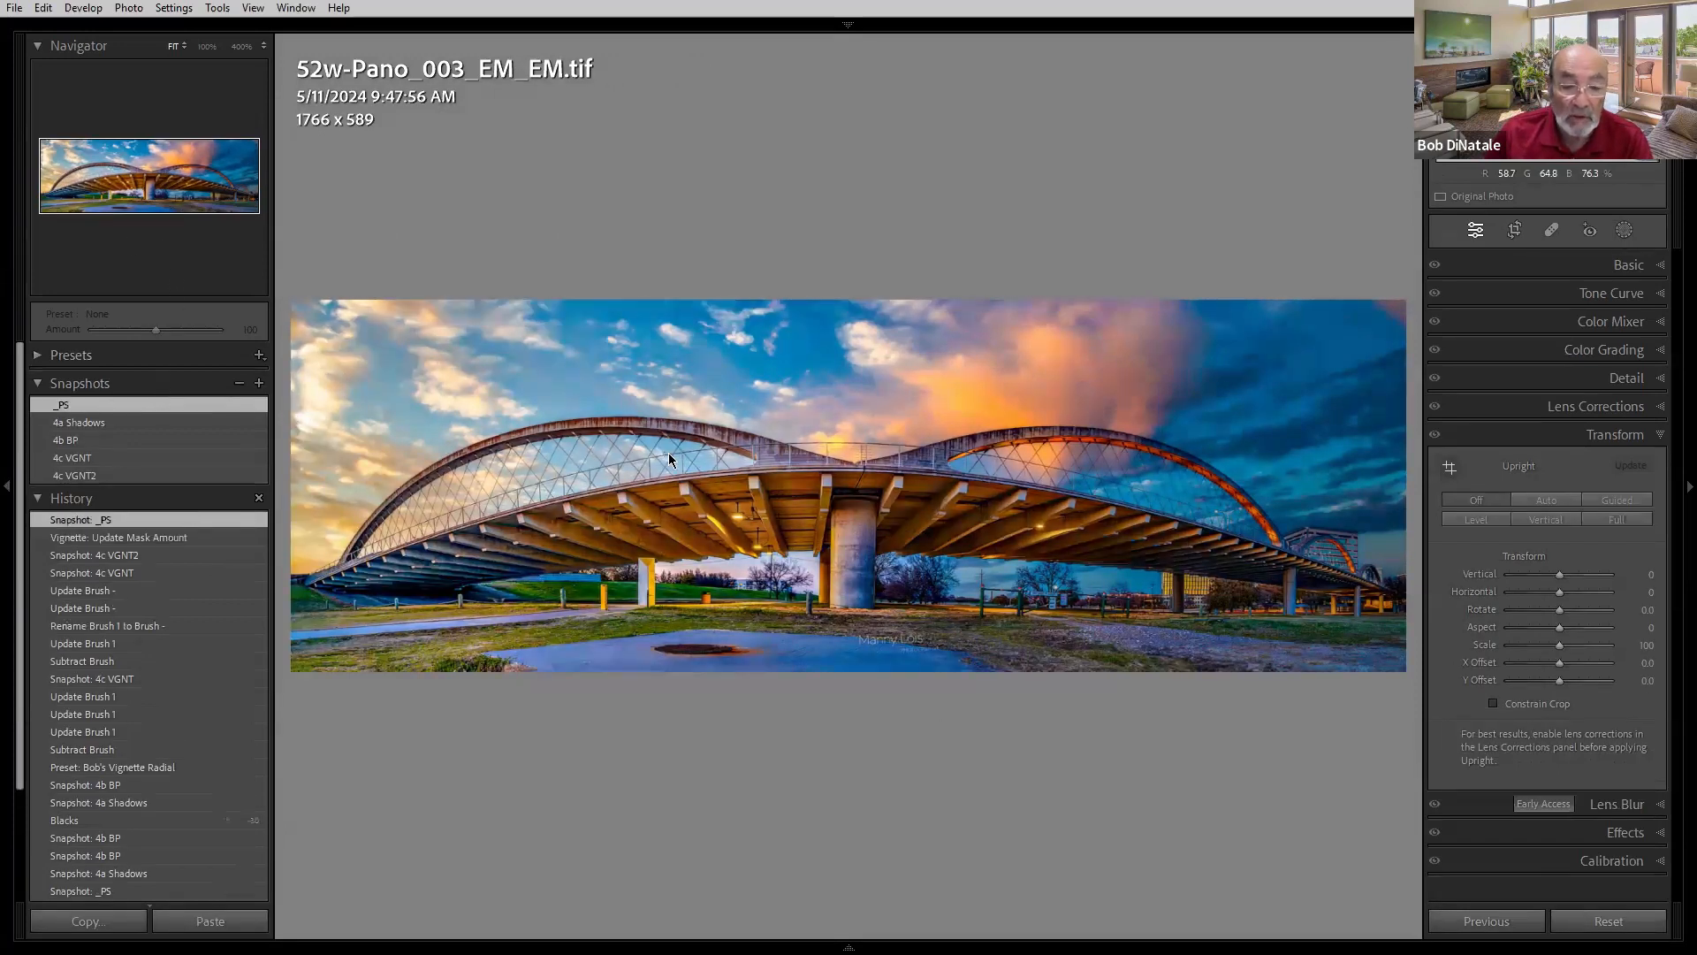
{"action": "right_click", "coordinate": [669, 459]}
{"action": "mouse_move", "coordinate": [721, 560]}
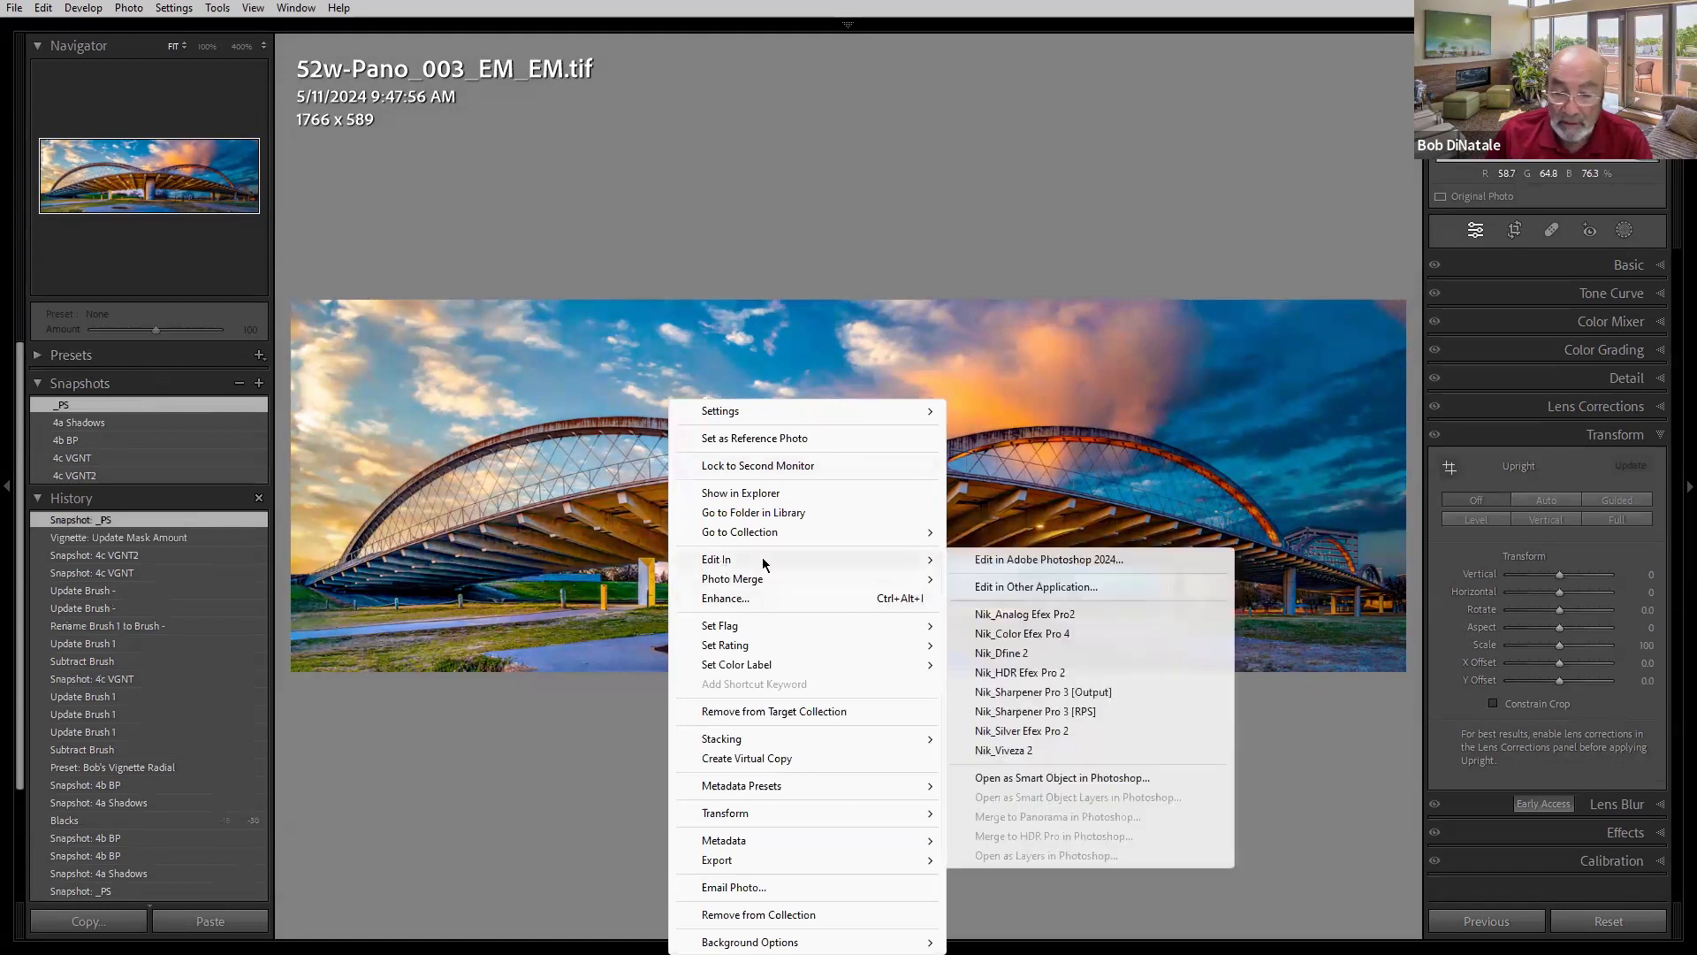
{"action": "left_click", "coordinate": [1113, 563]}
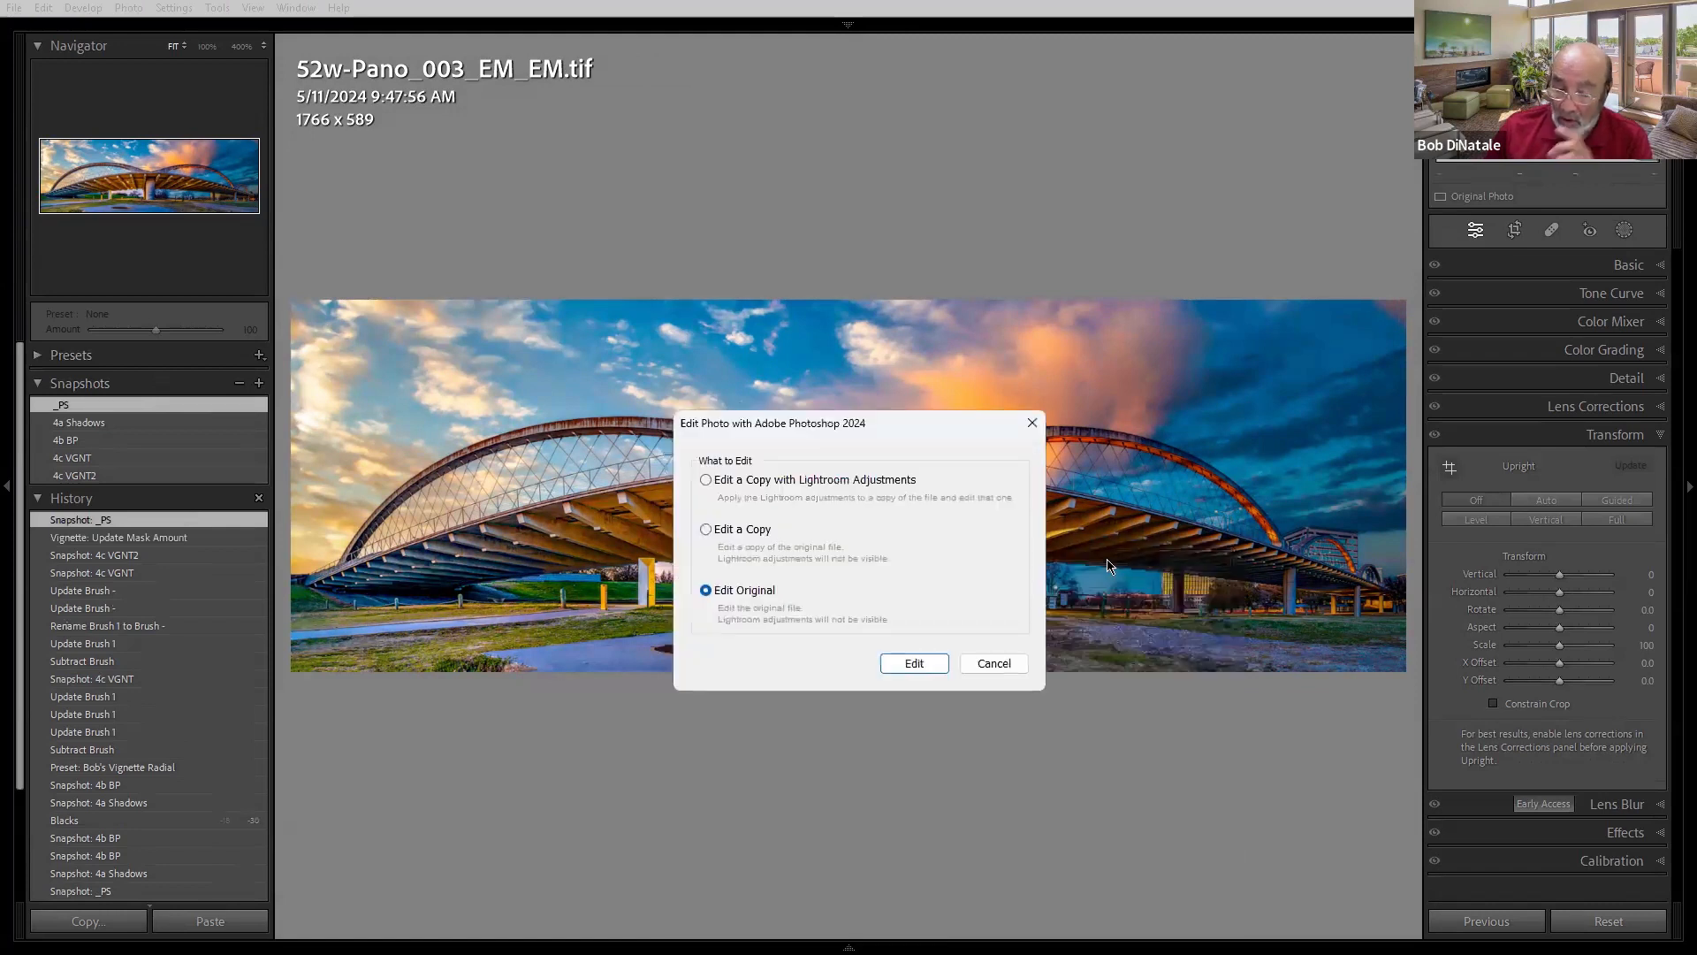
{"action": "left_click", "coordinate": [916, 664]}
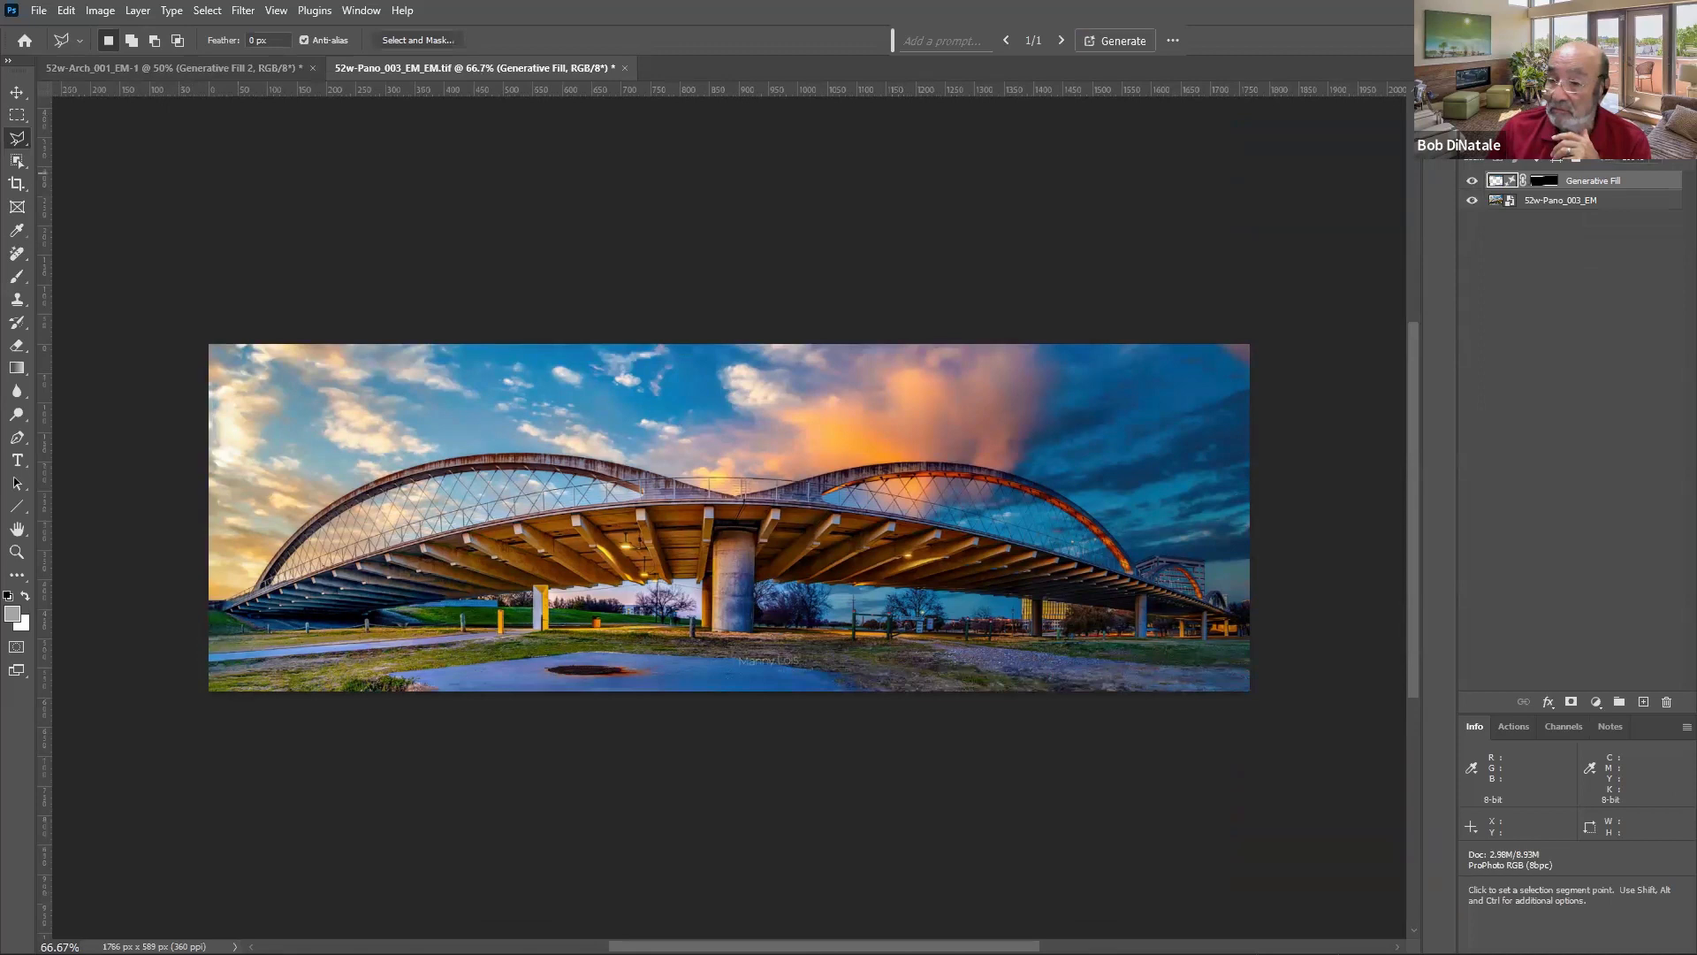
- Regenerate the Generative Fill on the panorama's transparent edges and view the second variation
{"action": "left_click", "coordinate": [1473, 180]}
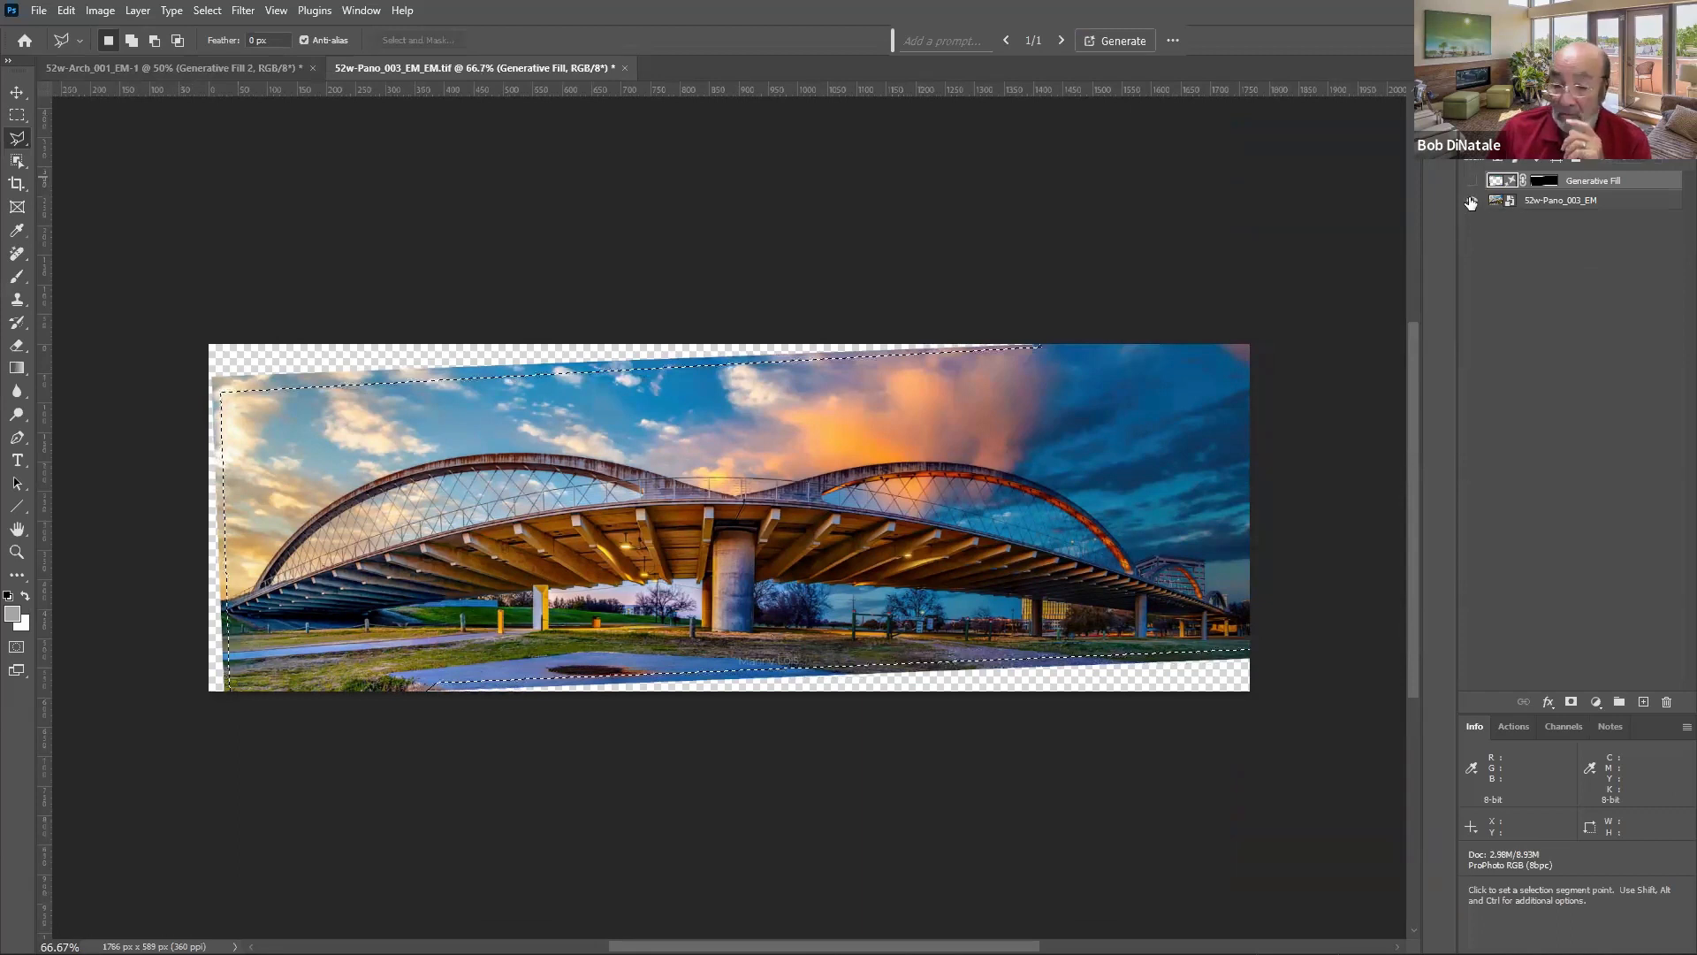
{"action": "left_click", "coordinate": [1472, 180]}
{"action": "left_click", "coordinate": [1115, 40]}
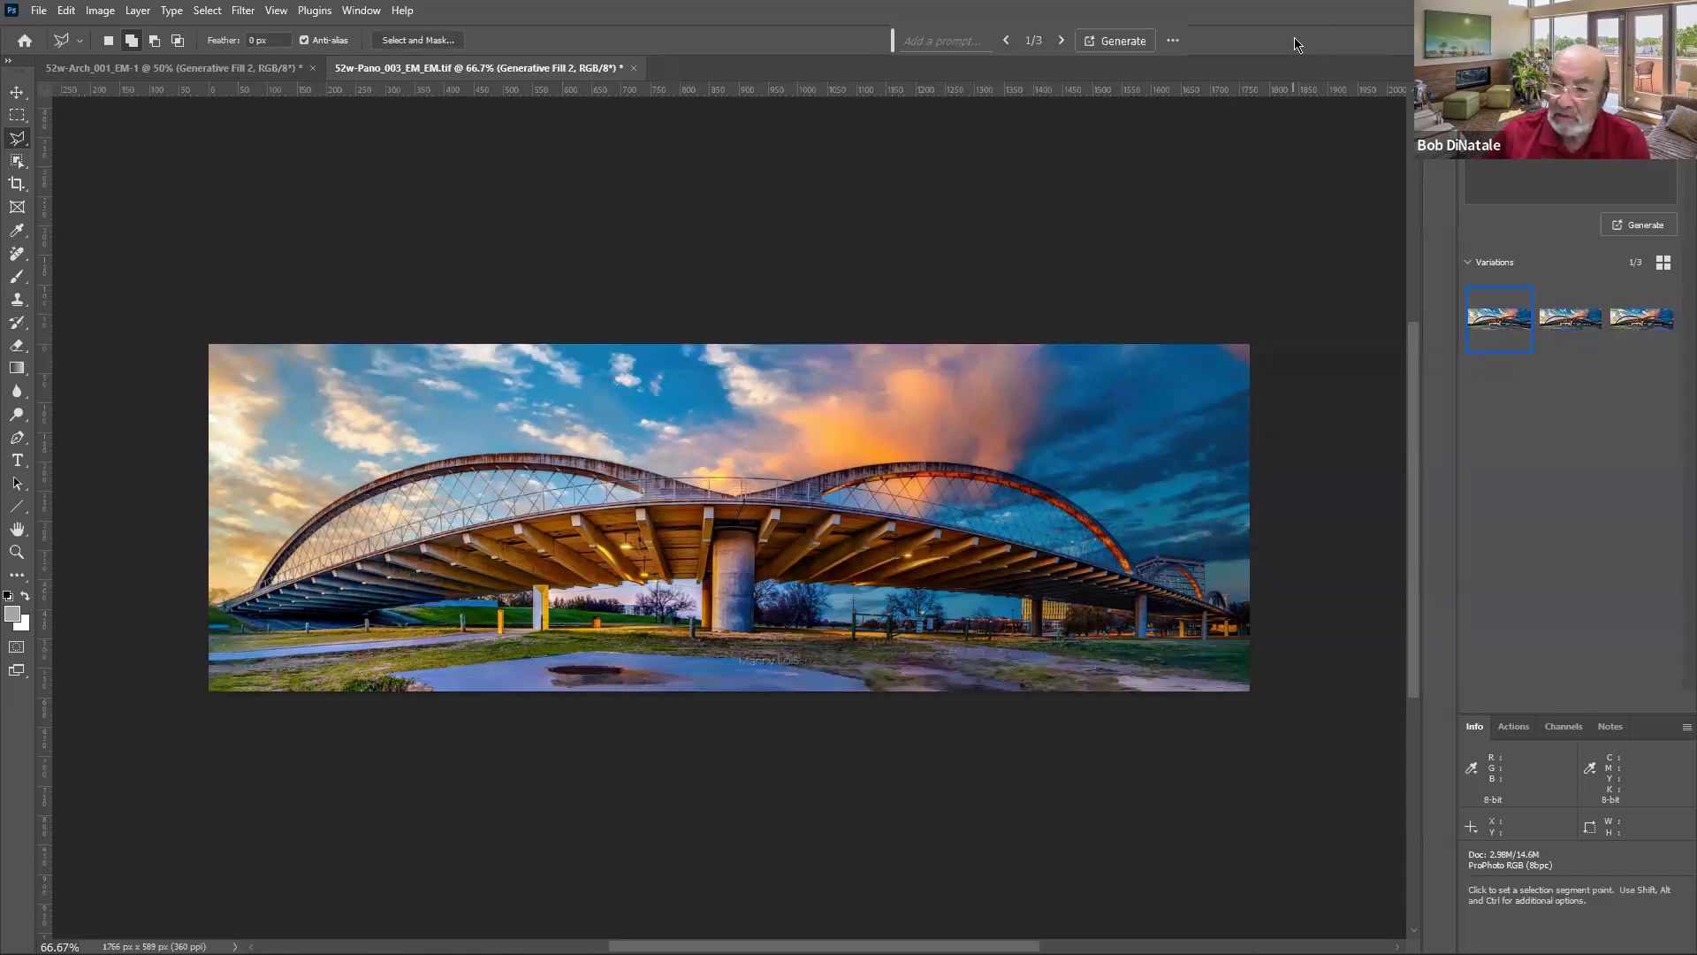
{"action": "left_click", "coordinate": [1576, 317]}
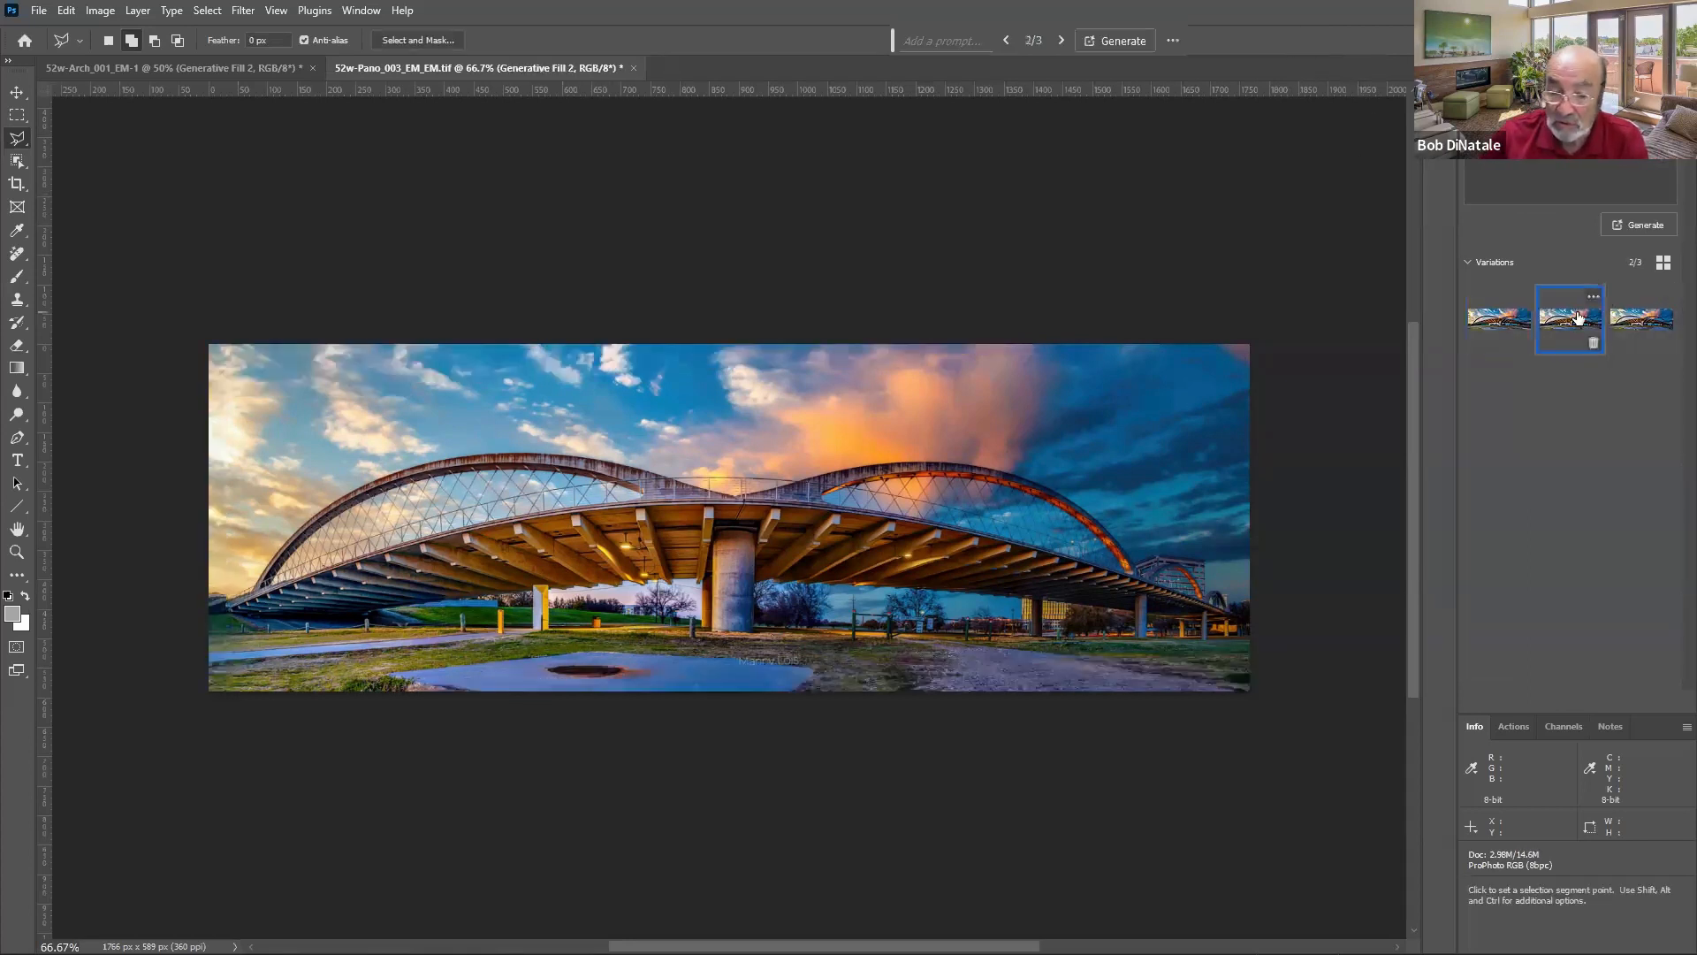
- Generate a new set of Generative Fill variations for the panorama's transparent edges
{"action": "left_click", "coordinate": [1638, 224]}
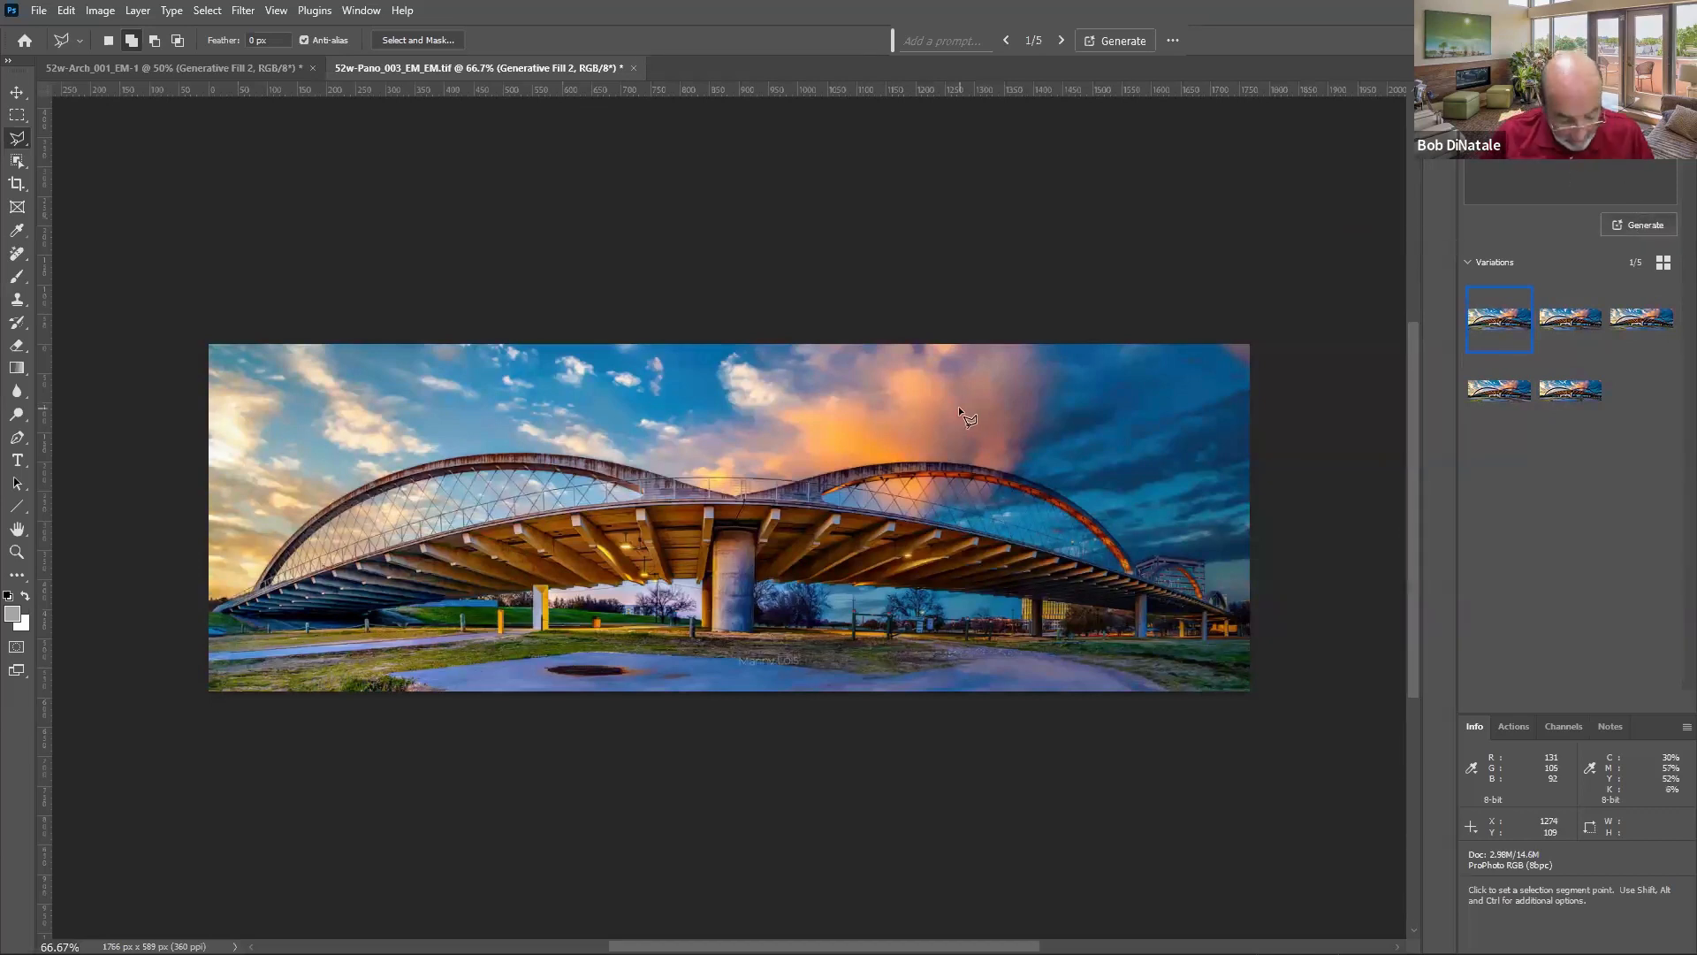
{"action": "key", "text": "alt+Tab"}
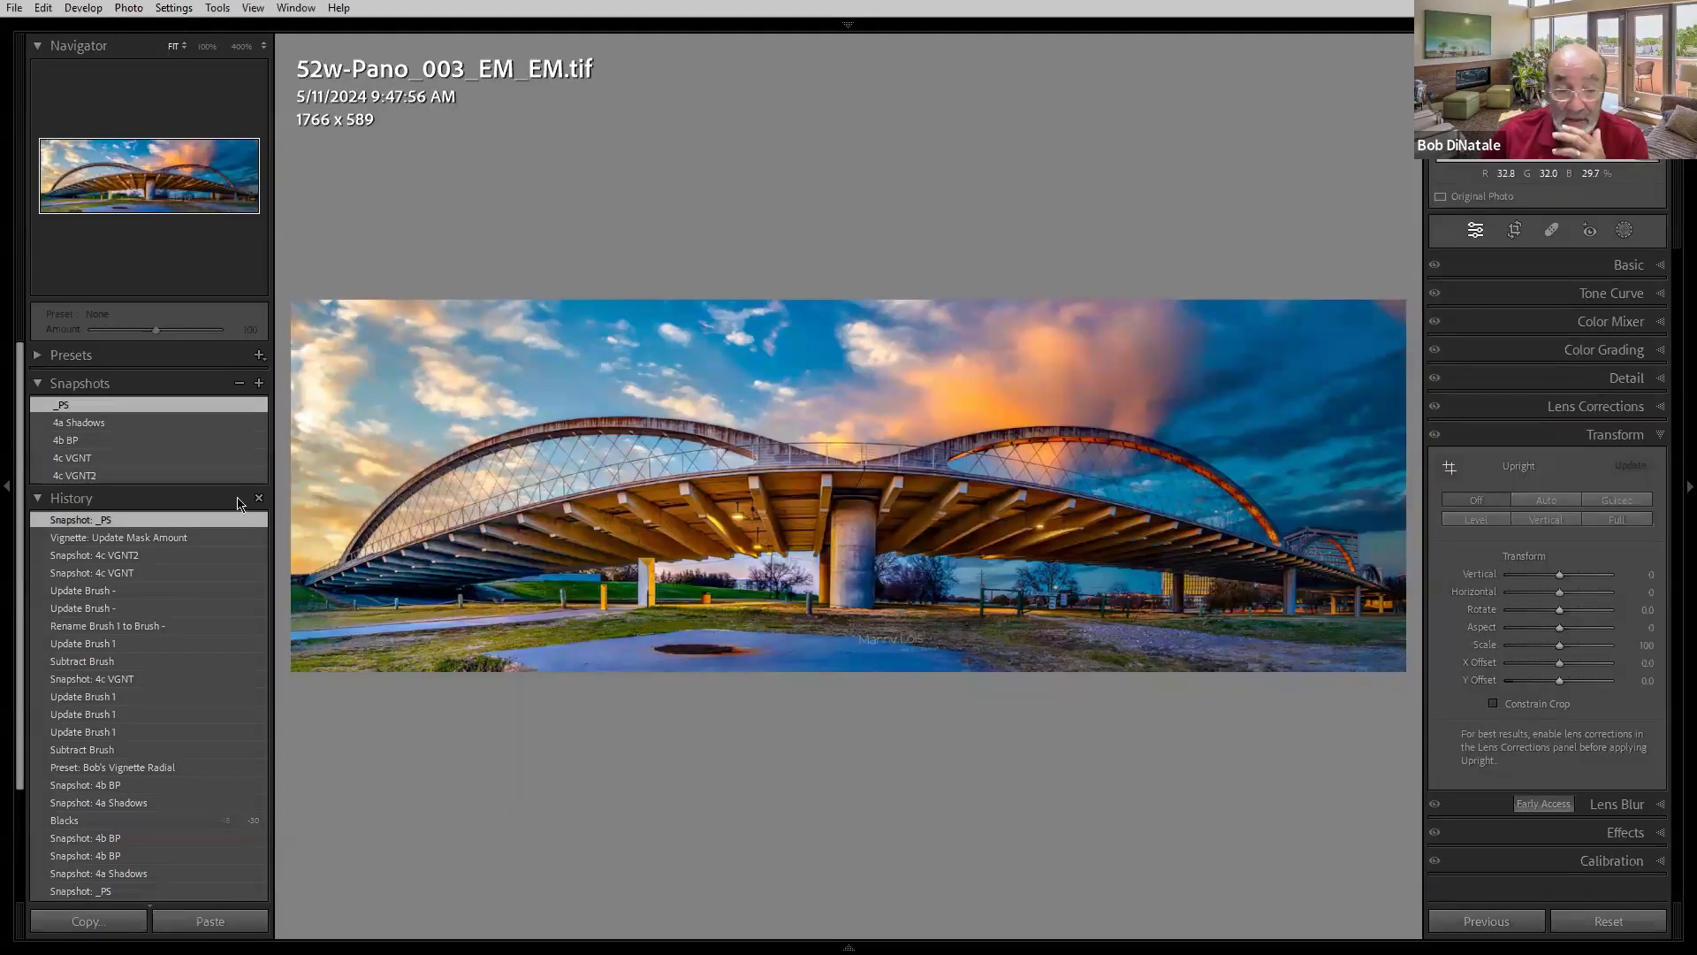
- Step through the panorama's snapshots in Lightroom and apply the 4c VGNT2 snapshot
{"action": "left_click", "coordinate": [122, 425]}
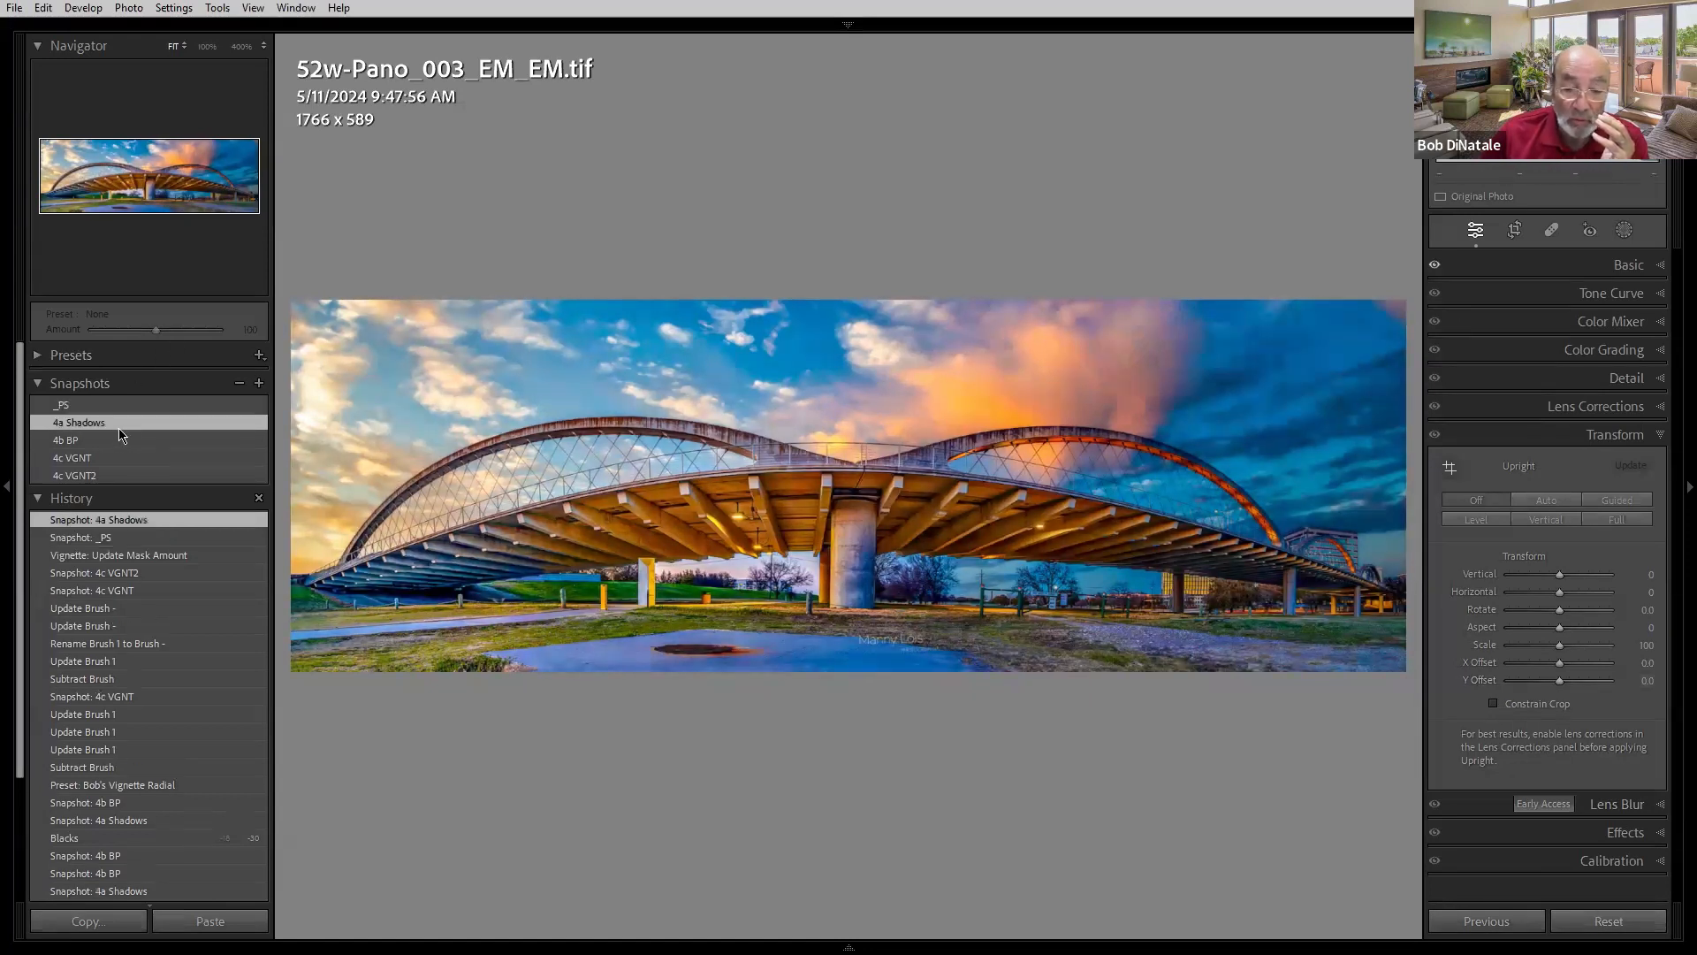
{"action": "left_click", "coordinate": [118, 442]}
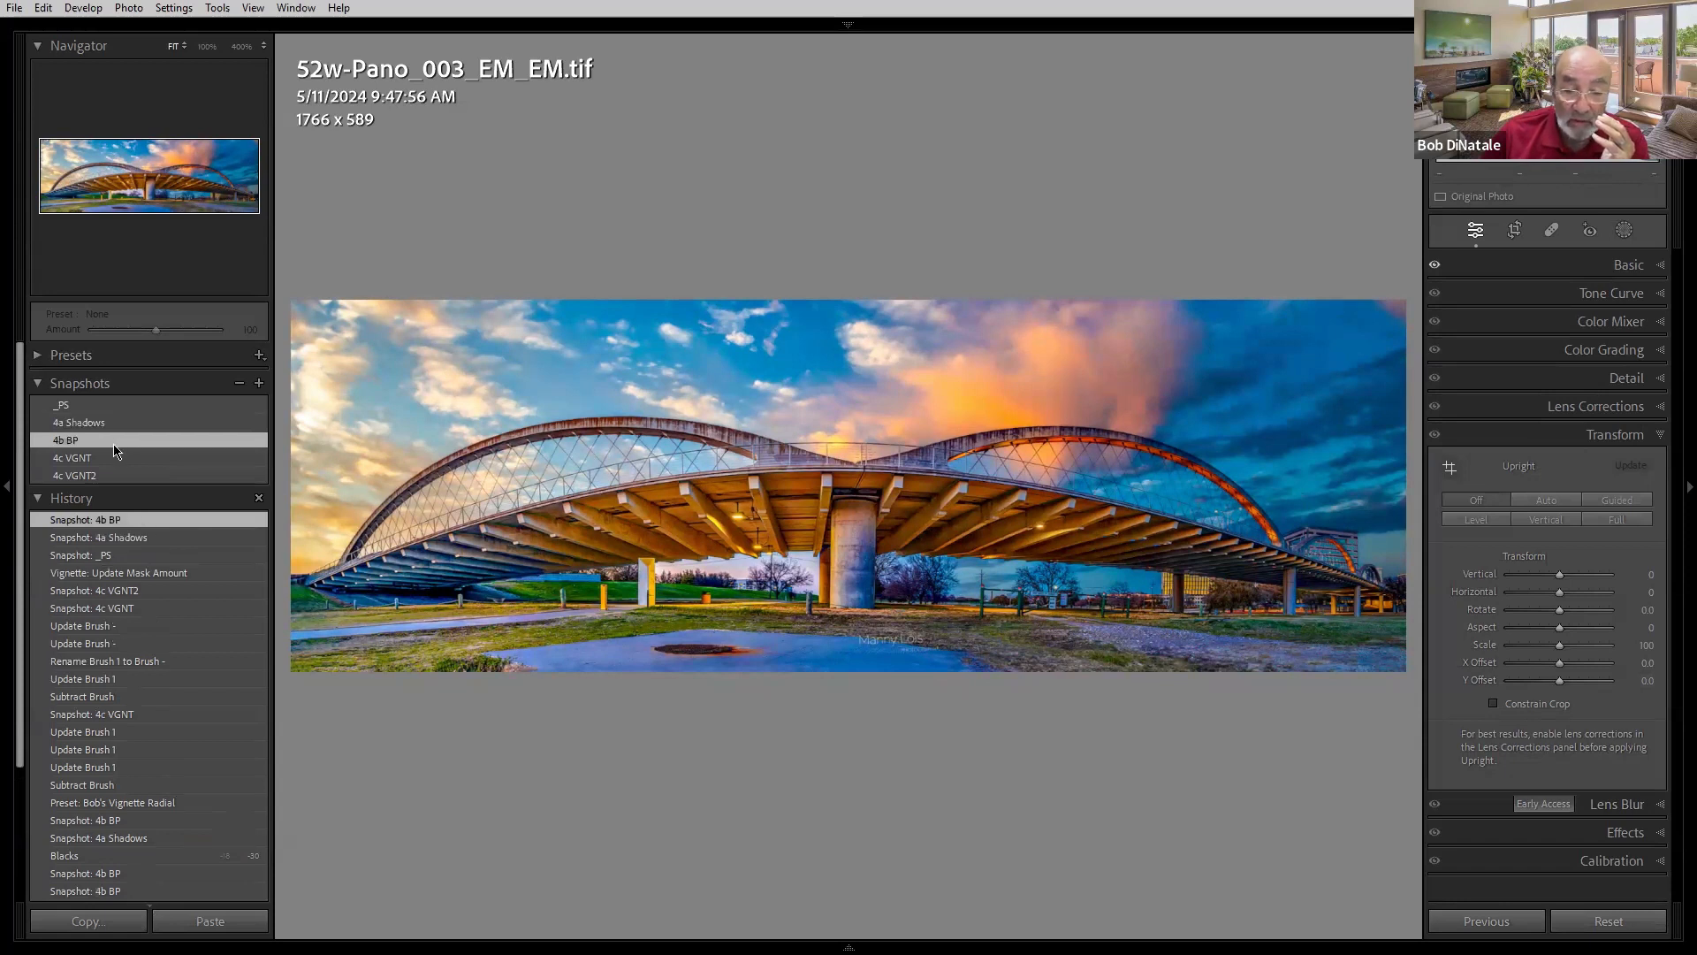
{"action": "left_click", "coordinate": [112, 458]}
{"action": "left_click", "coordinate": [110, 475]}
{"action": "left_click", "coordinate": [104, 405]}
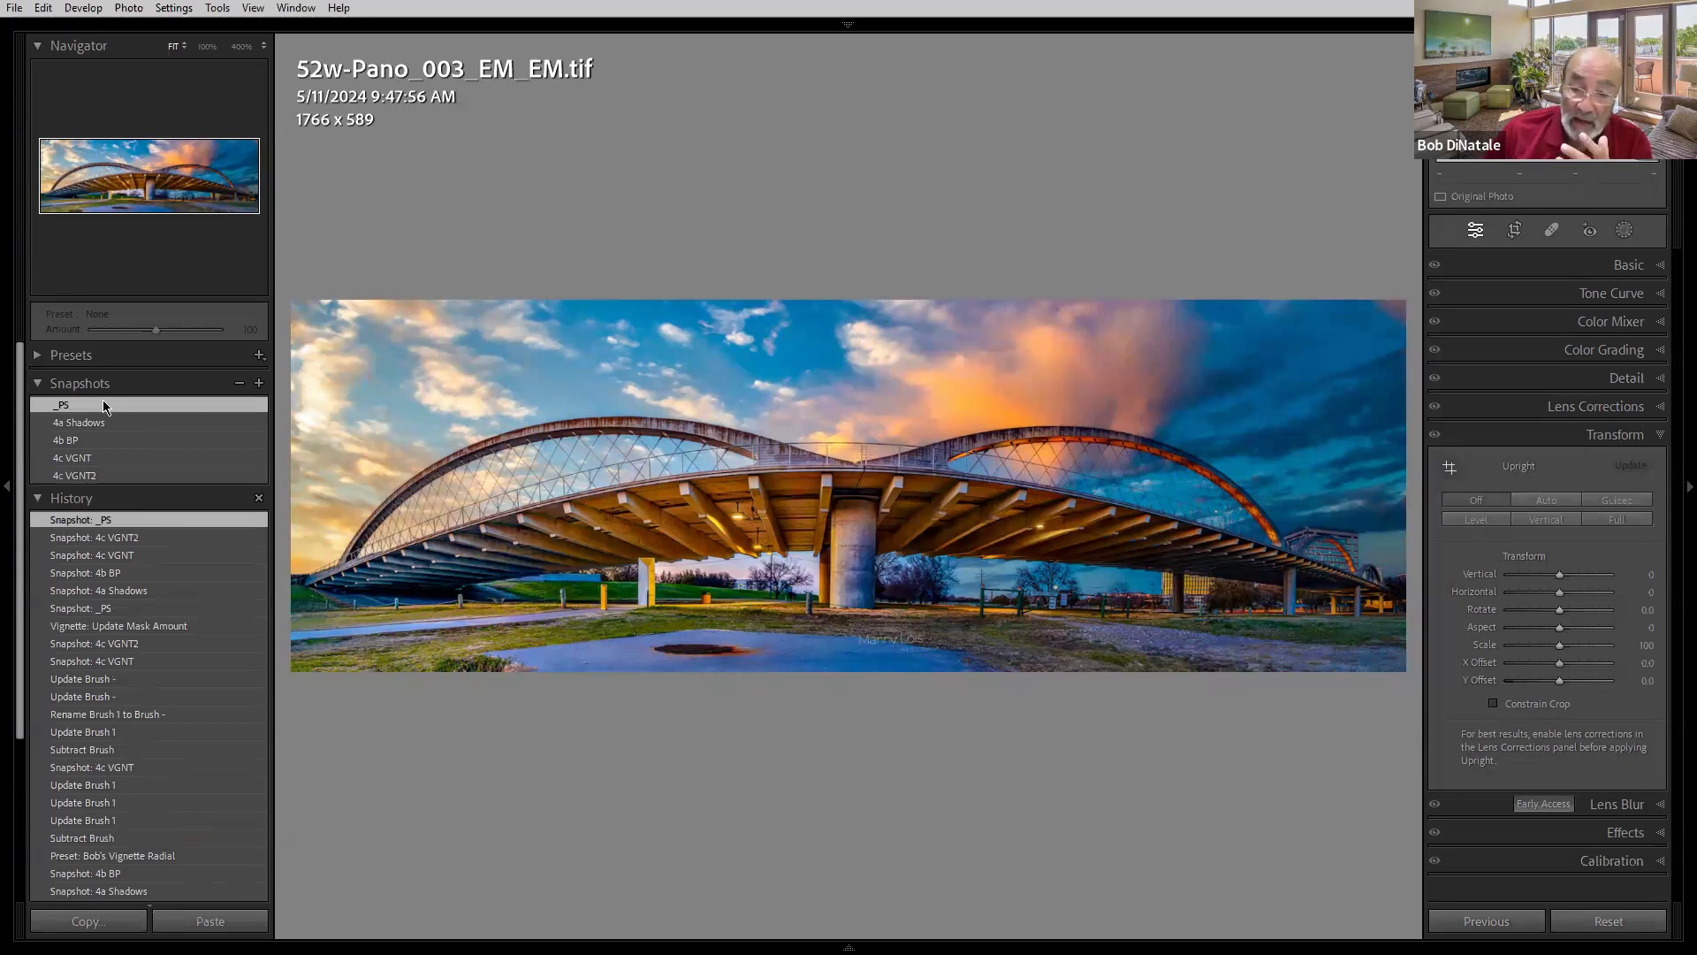
{"action": "left_click", "coordinate": [112, 476]}
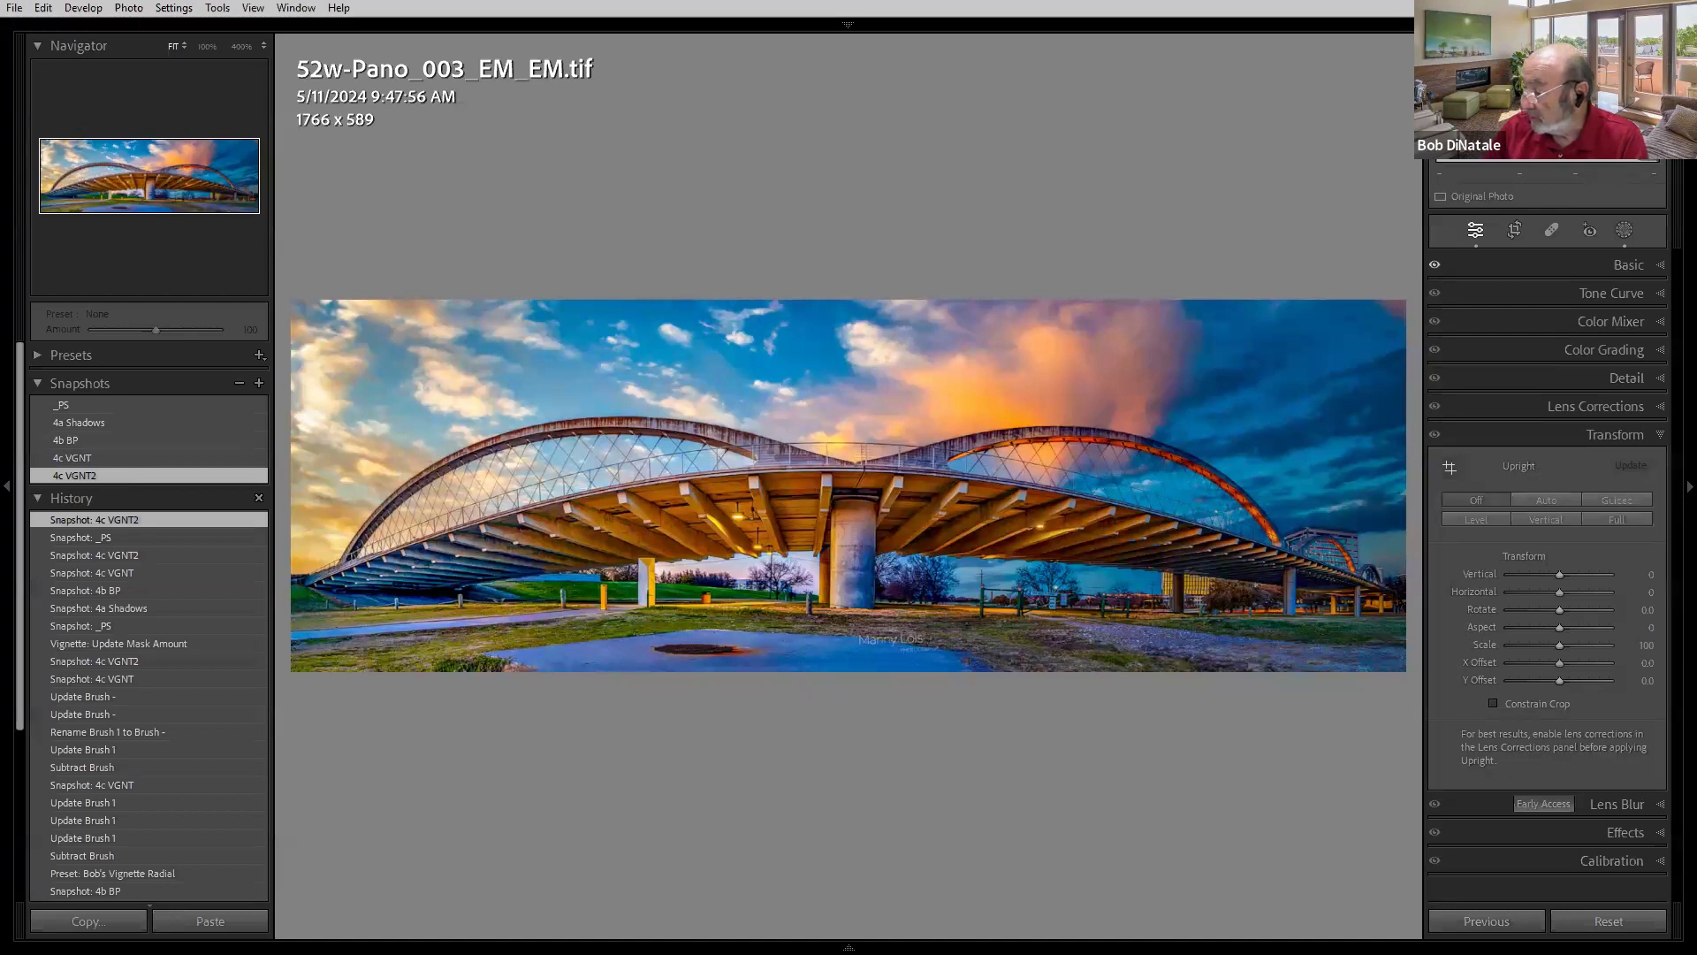
- Move to the 52w-Macro_003_EM_EM photo and open it in Photoshop 2024, editing the original
{"action": "key", "text": "Right"}
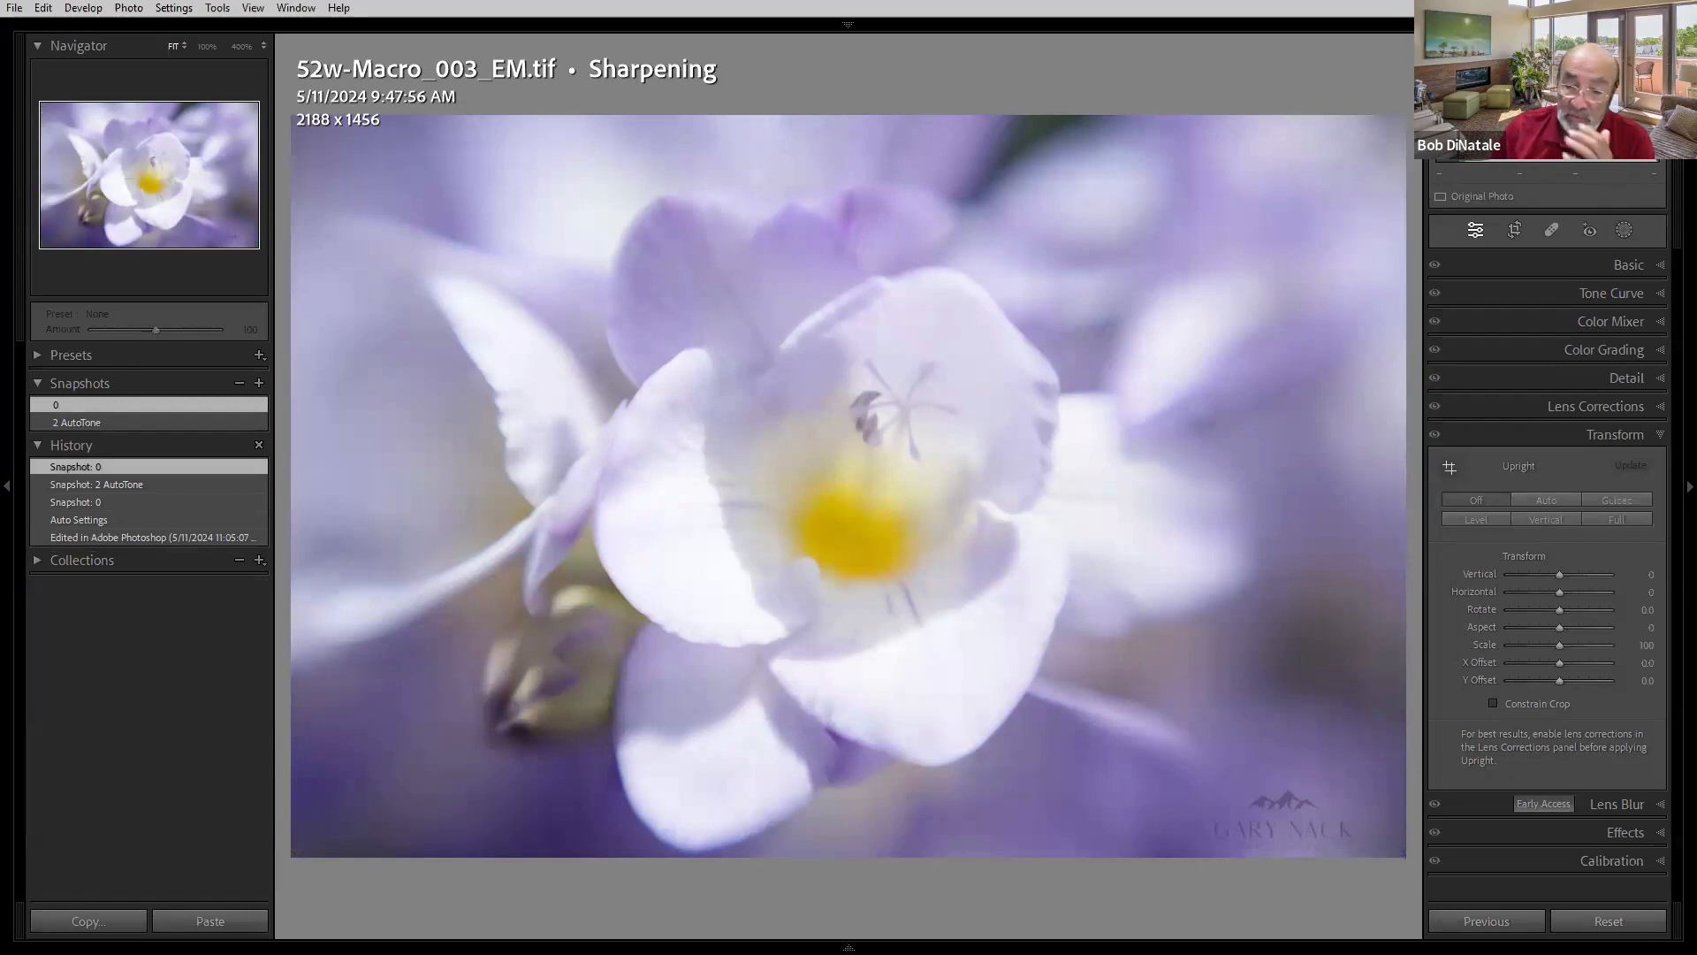
{"action": "key", "text": "Right"}
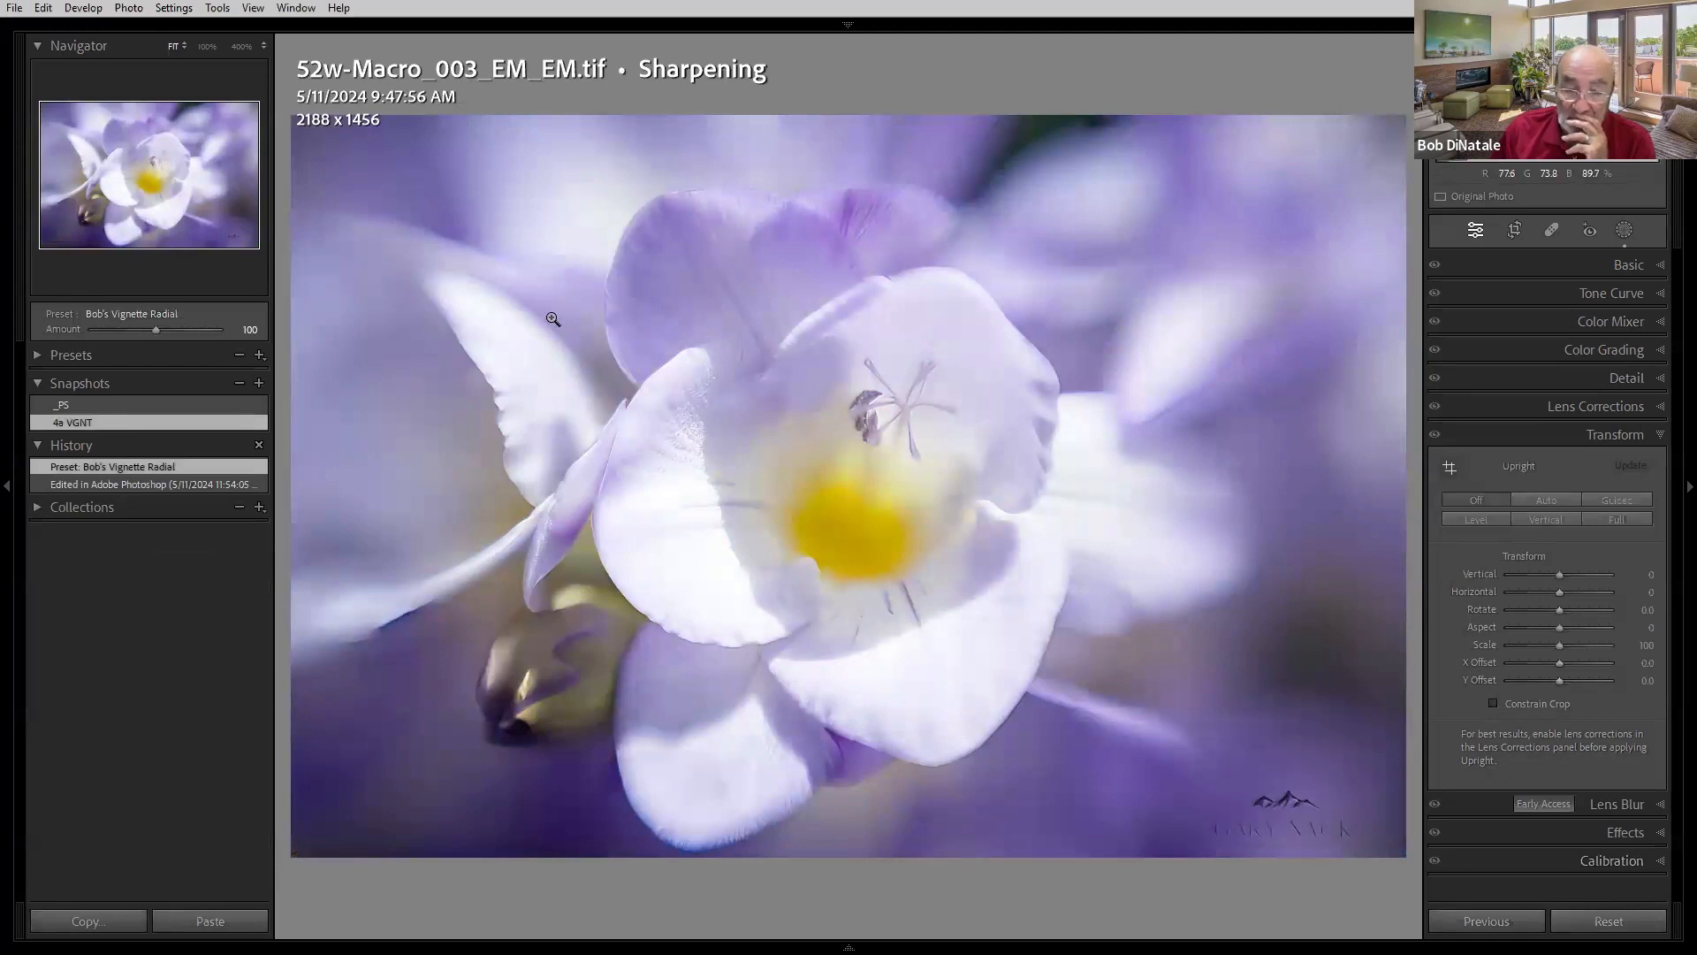
{"action": "right_click", "coordinate": [744, 472]}
{"action": "mouse_move", "coordinate": [795, 560]}
{"action": "left_click", "coordinate": [1132, 558]}
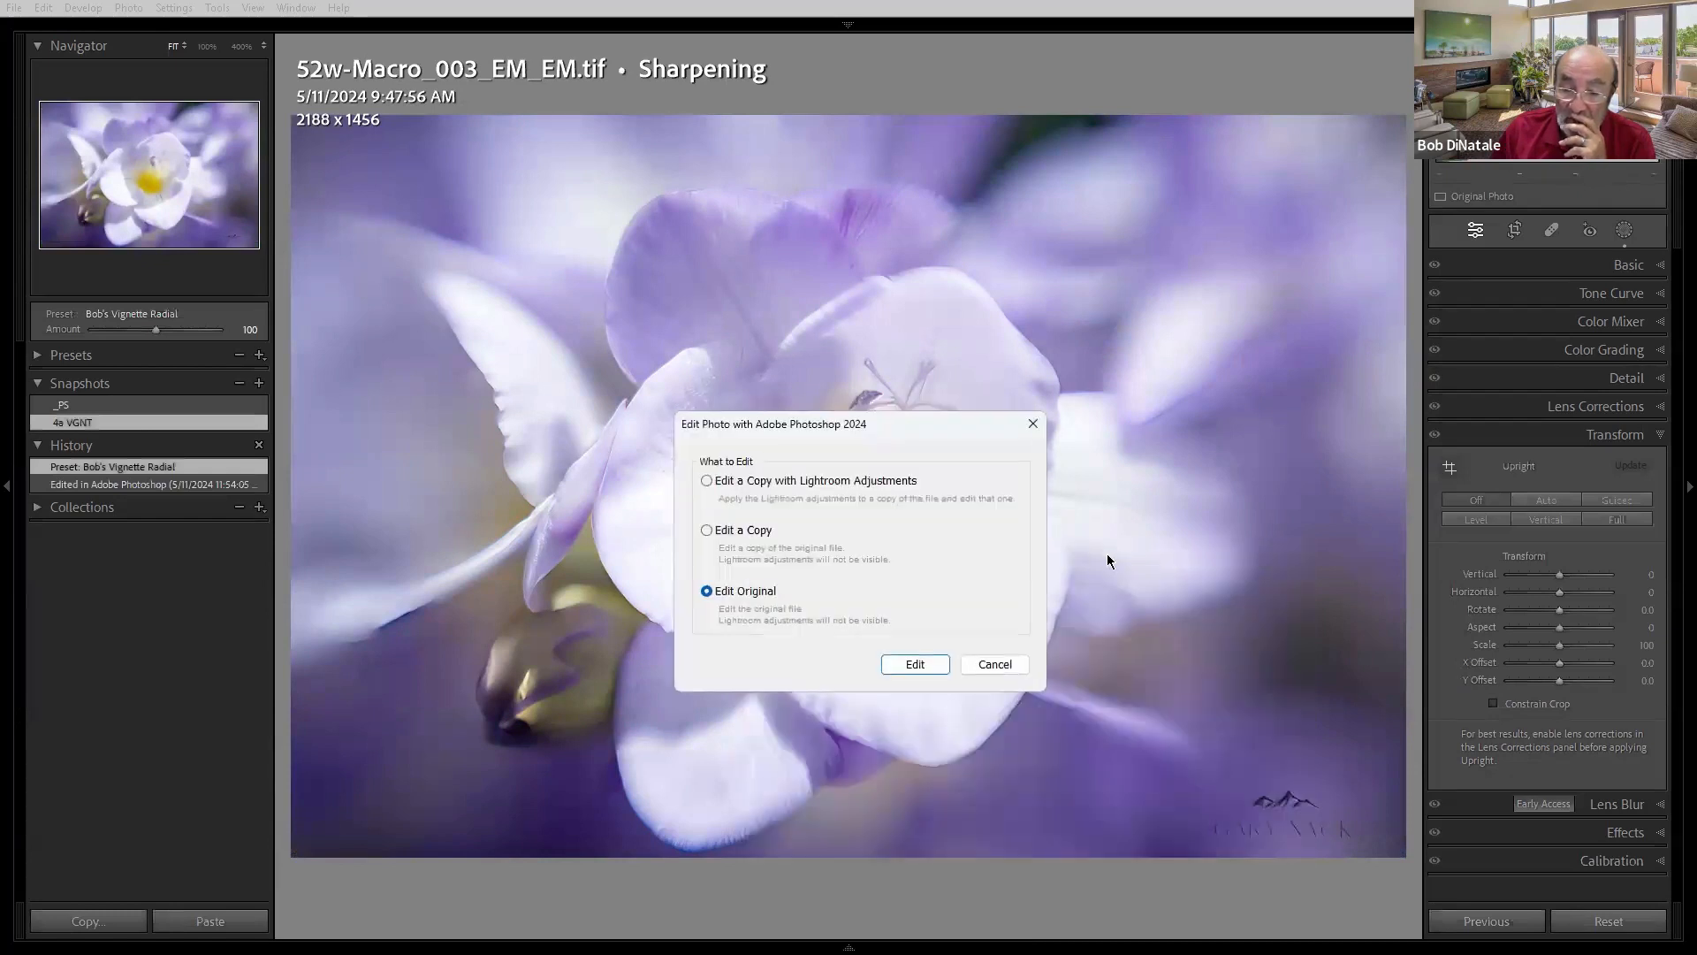
{"action": "left_click", "coordinate": [897, 665]}
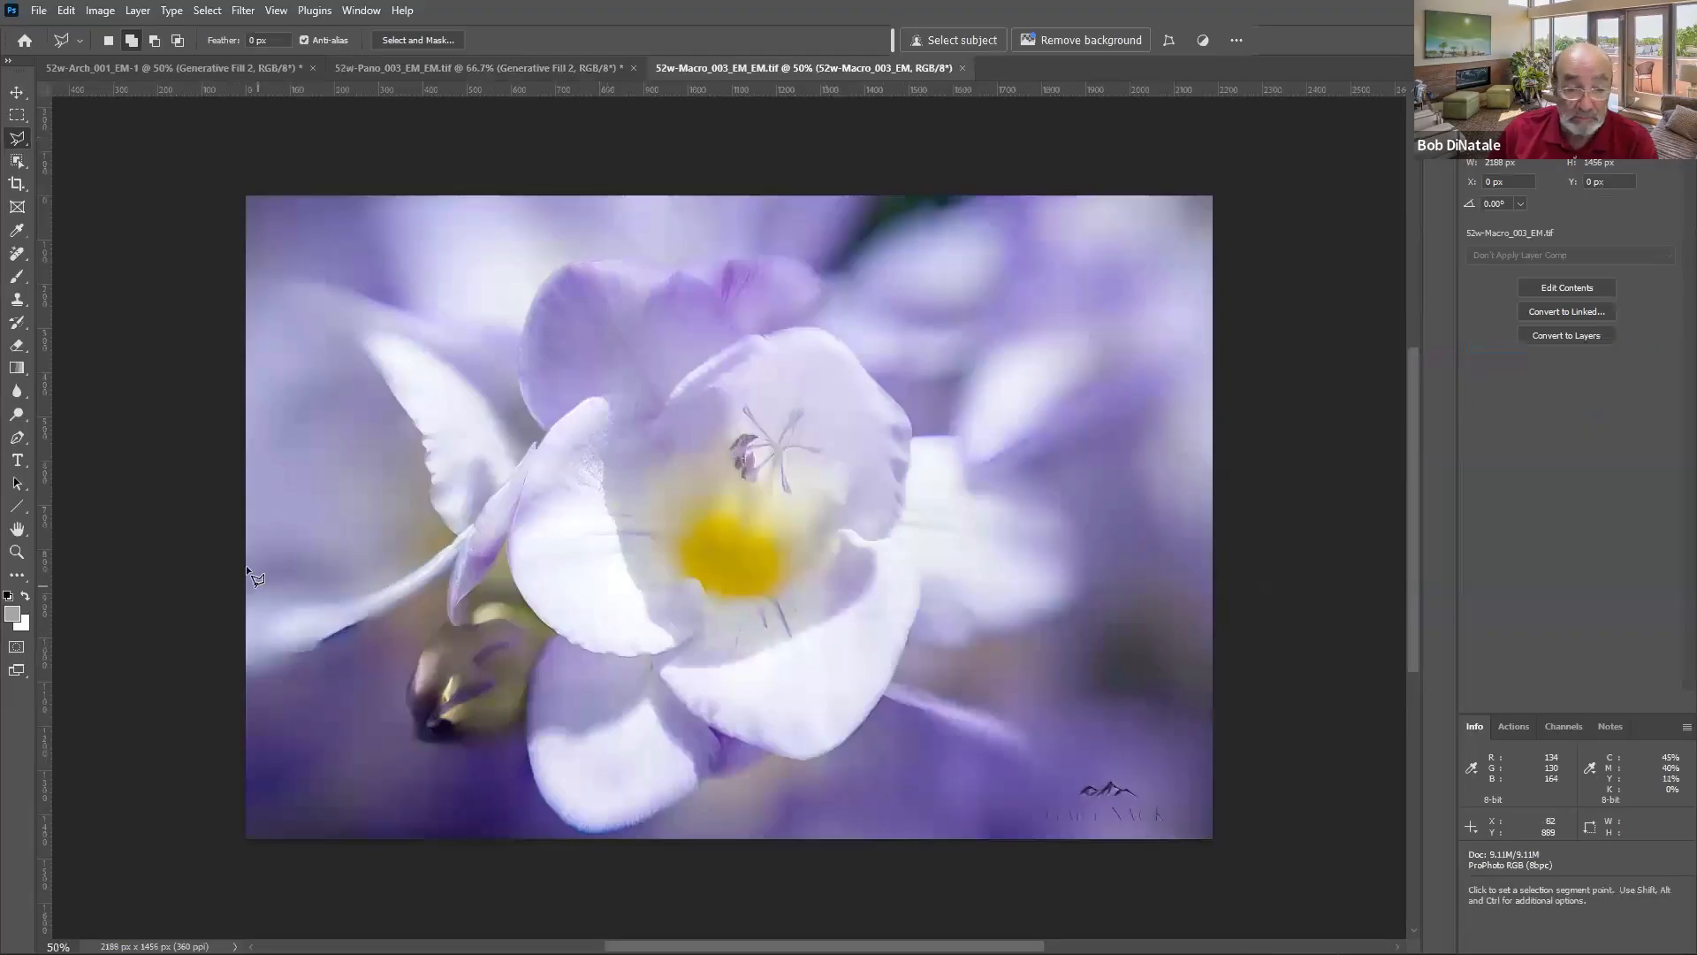
- View the macro photo at 100% and toggle the smart filters' visibility to compare
{"action": "double_click", "coordinate": [17, 552]}
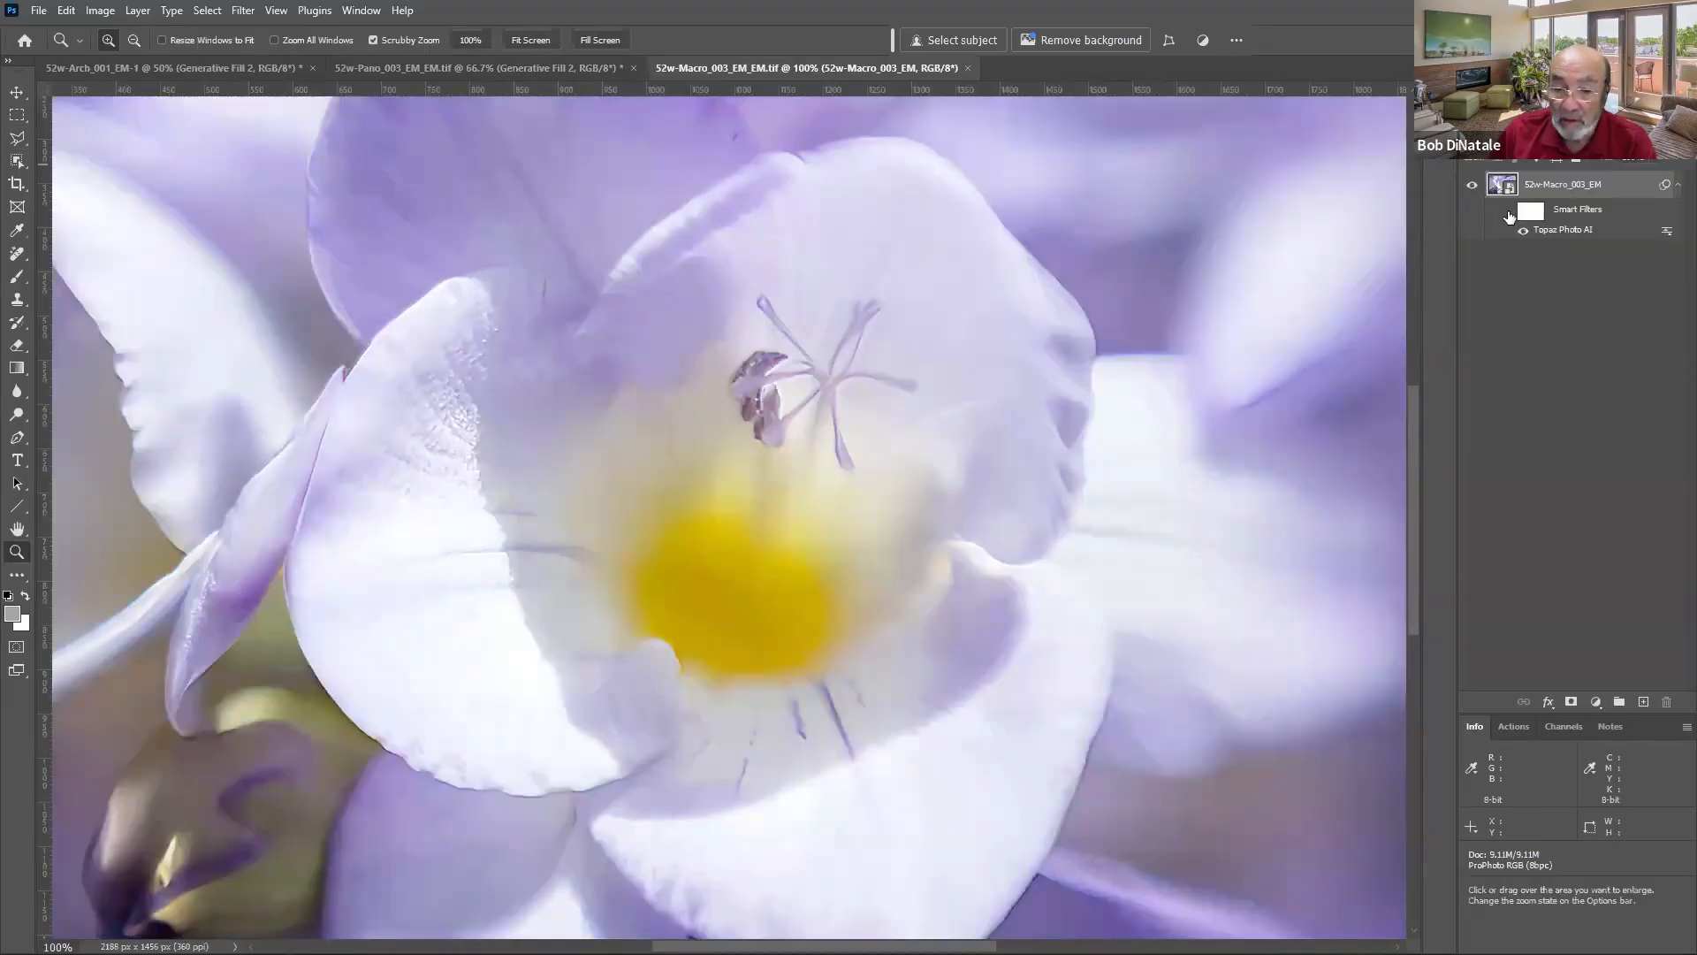
{"action": "left_click", "coordinate": [1508, 212]}
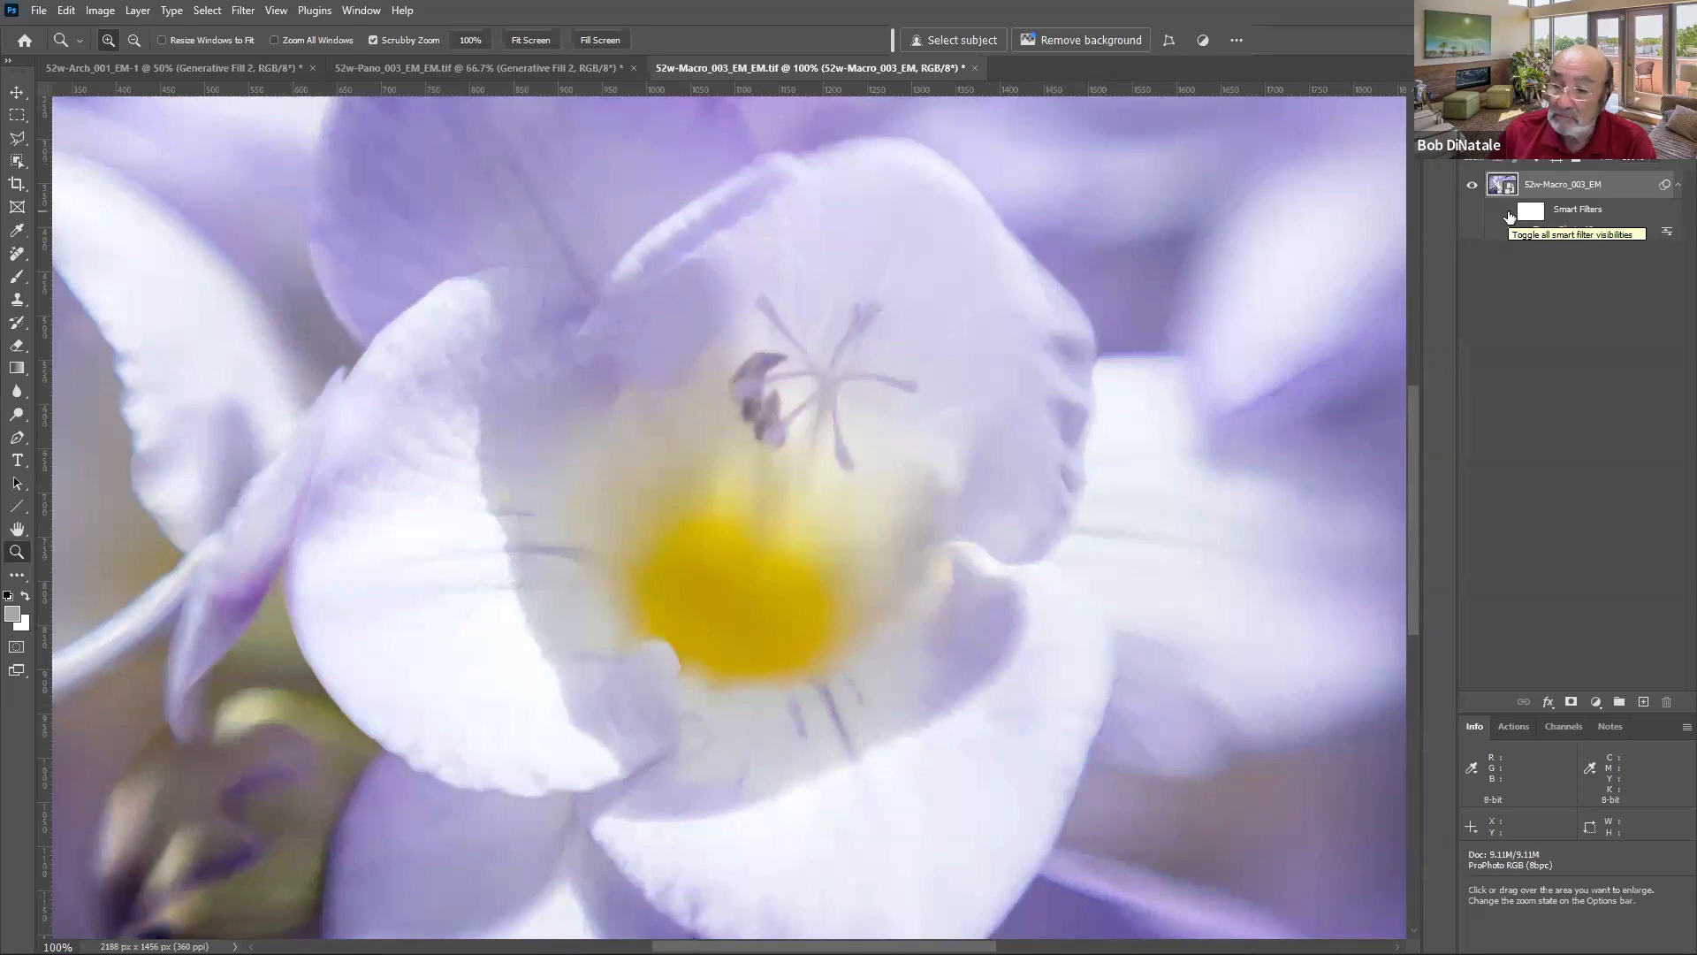
{"action": "left_click", "coordinate": [1508, 214]}
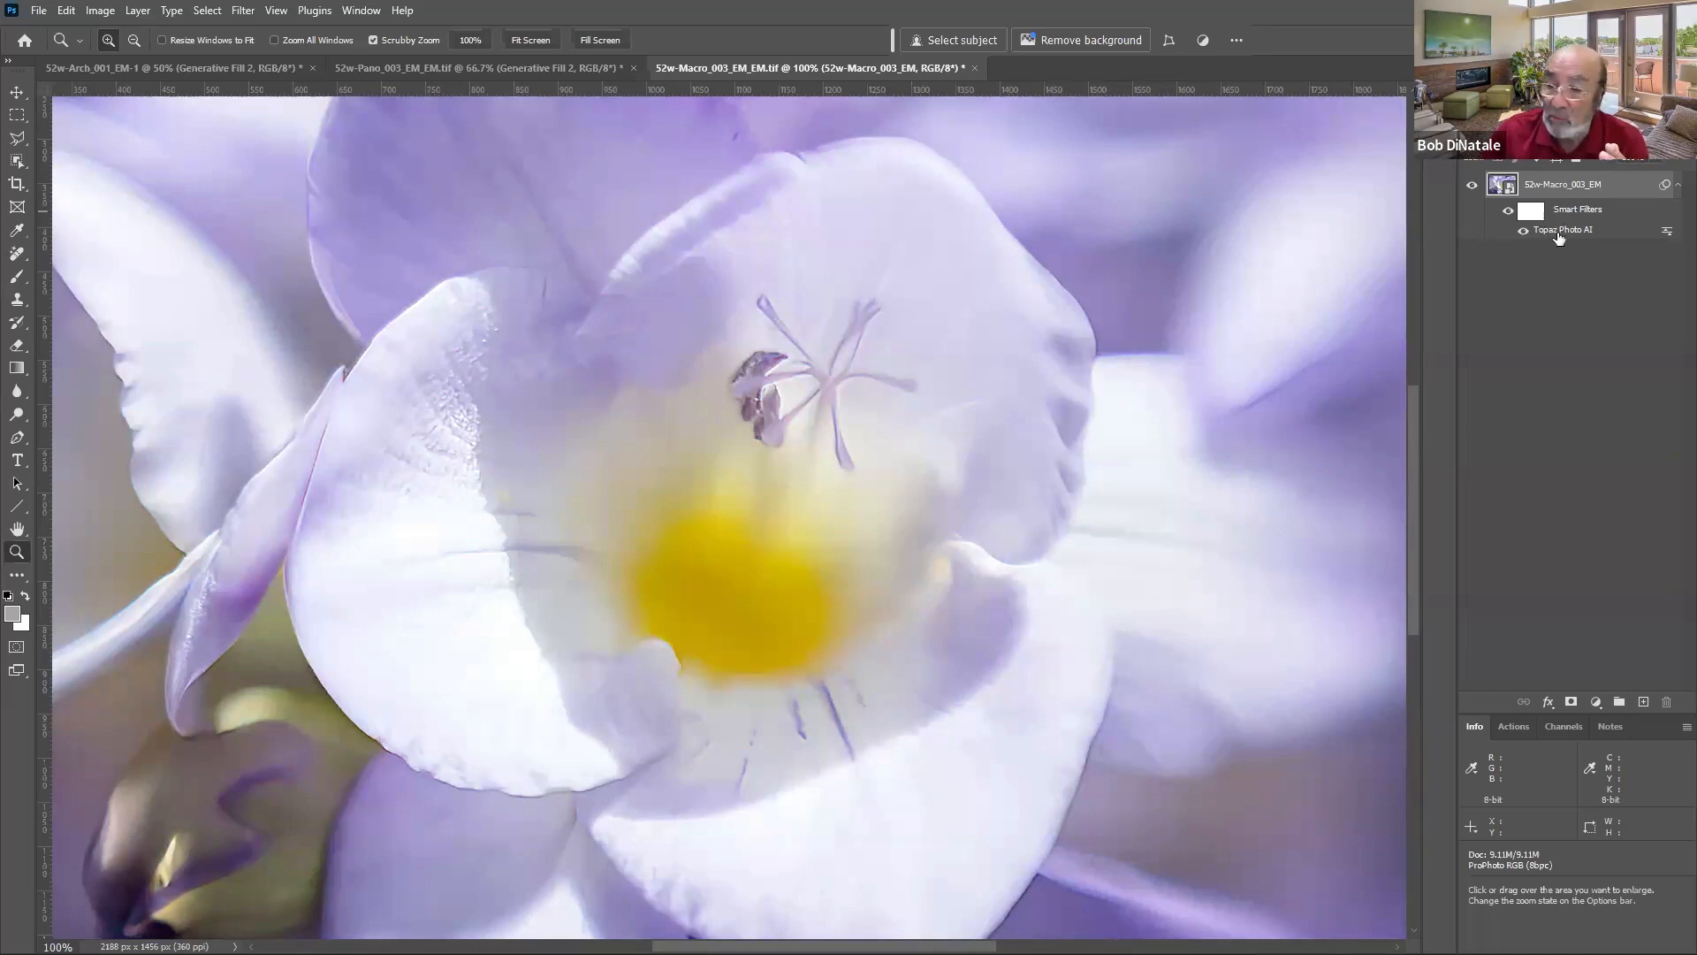
- Try lowering the Sharpen strength to 1 in the Topaz Photo AI smart filter, then exit without saving
{"action": "double_click", "coordinate": [1558, 234]}
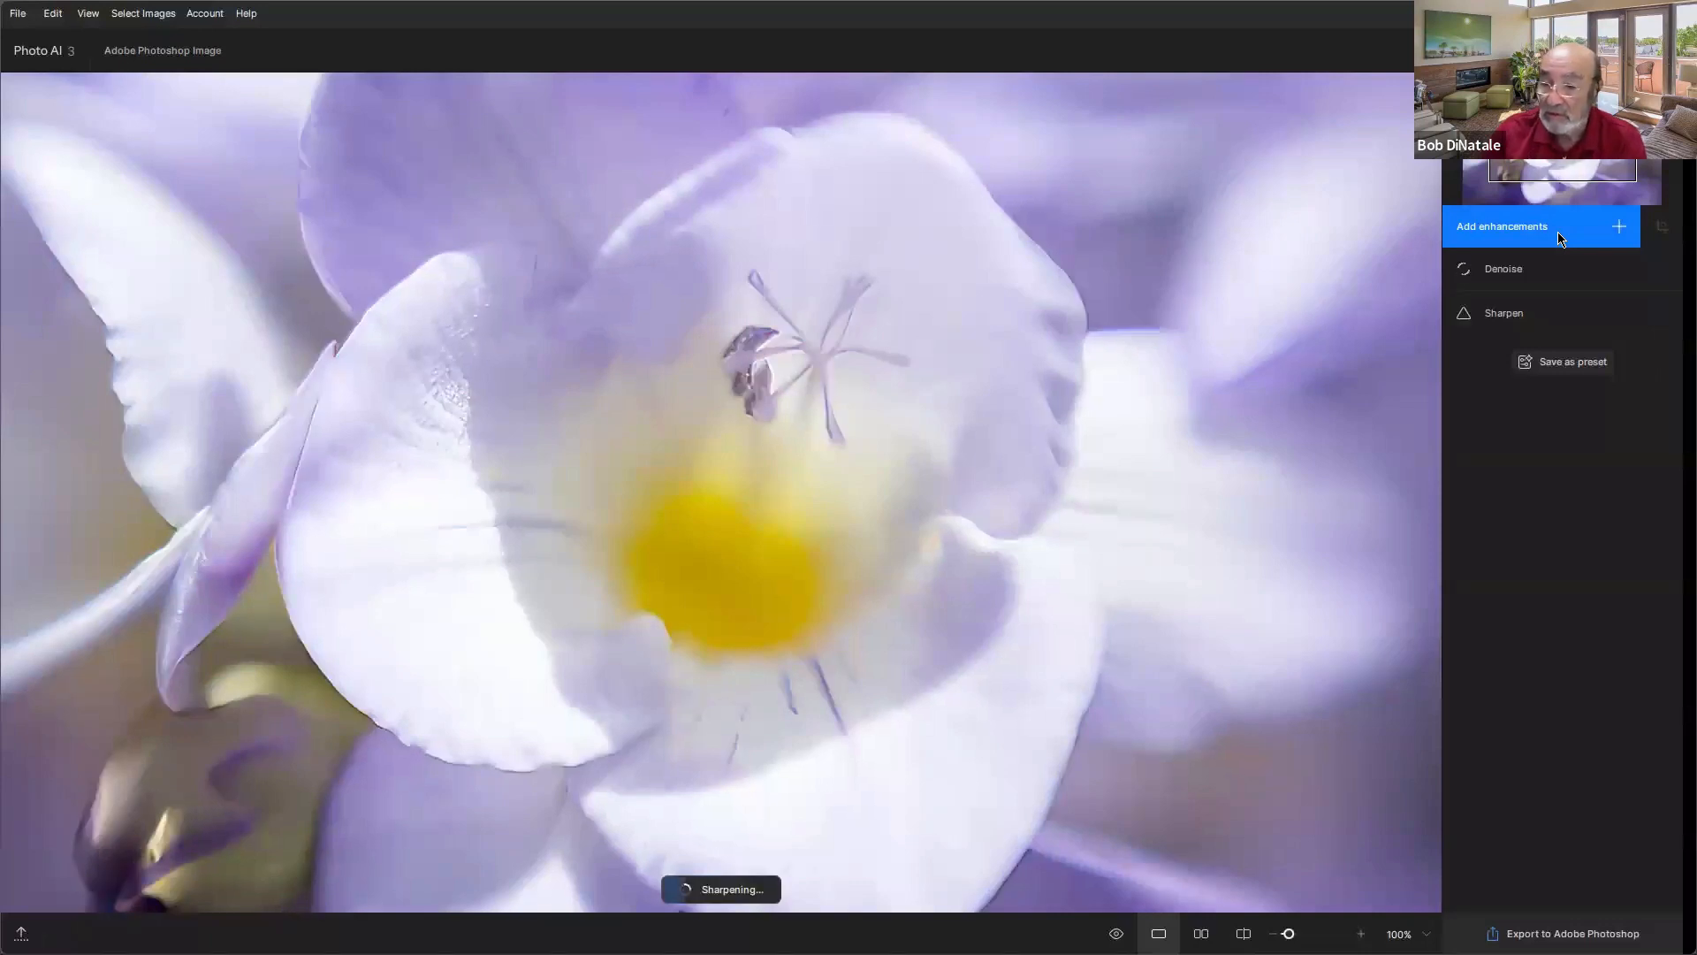
{"action": "left_click", "coordinate": [1511, 320]}
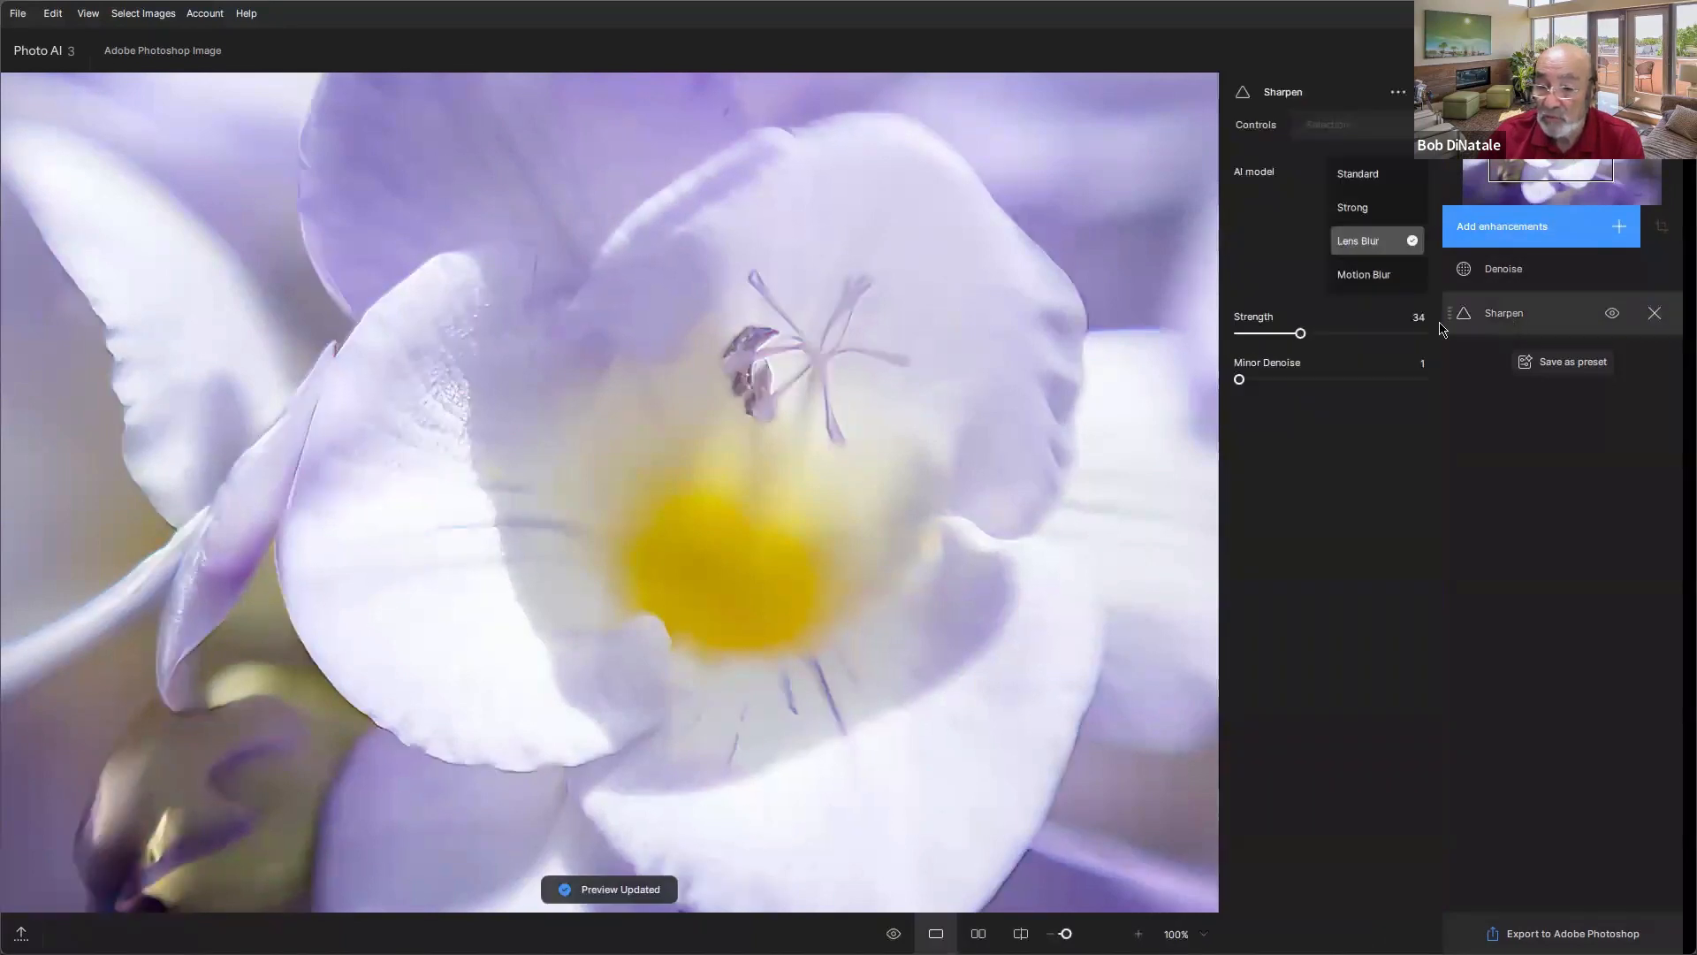
{"action": "left_click_drag", "start_coordinate": [1302, 337], "coordinate": [573, 482]}
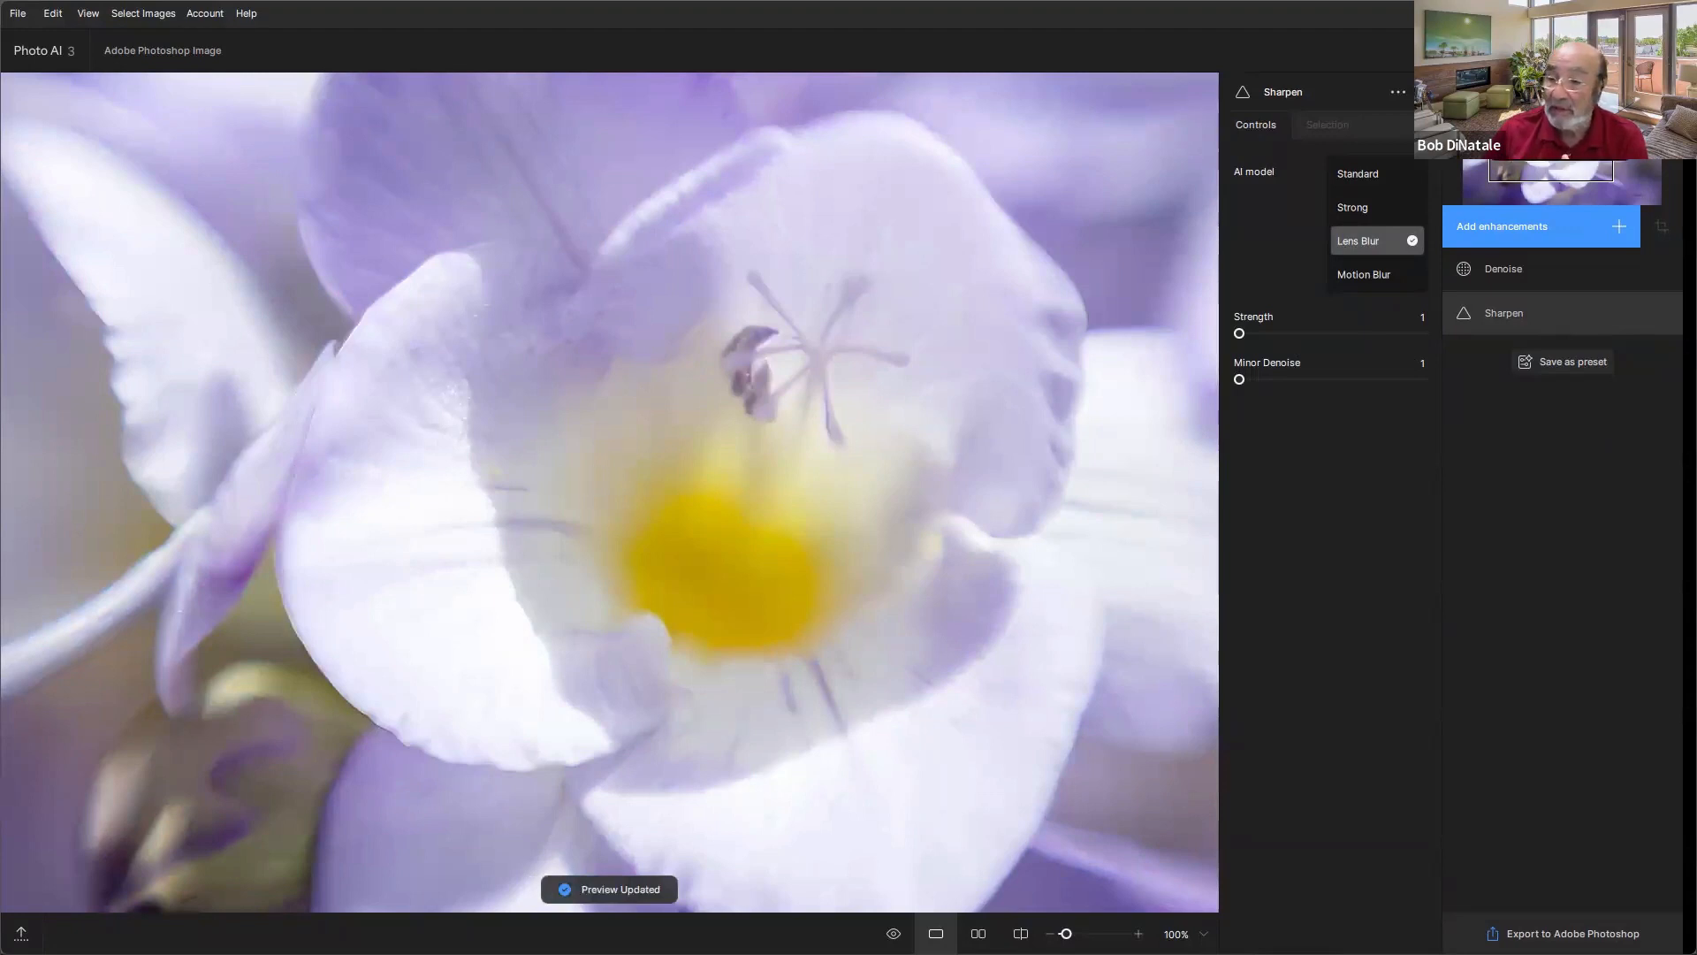
{"action": "left_click", "coordinate": [1676, 13]}
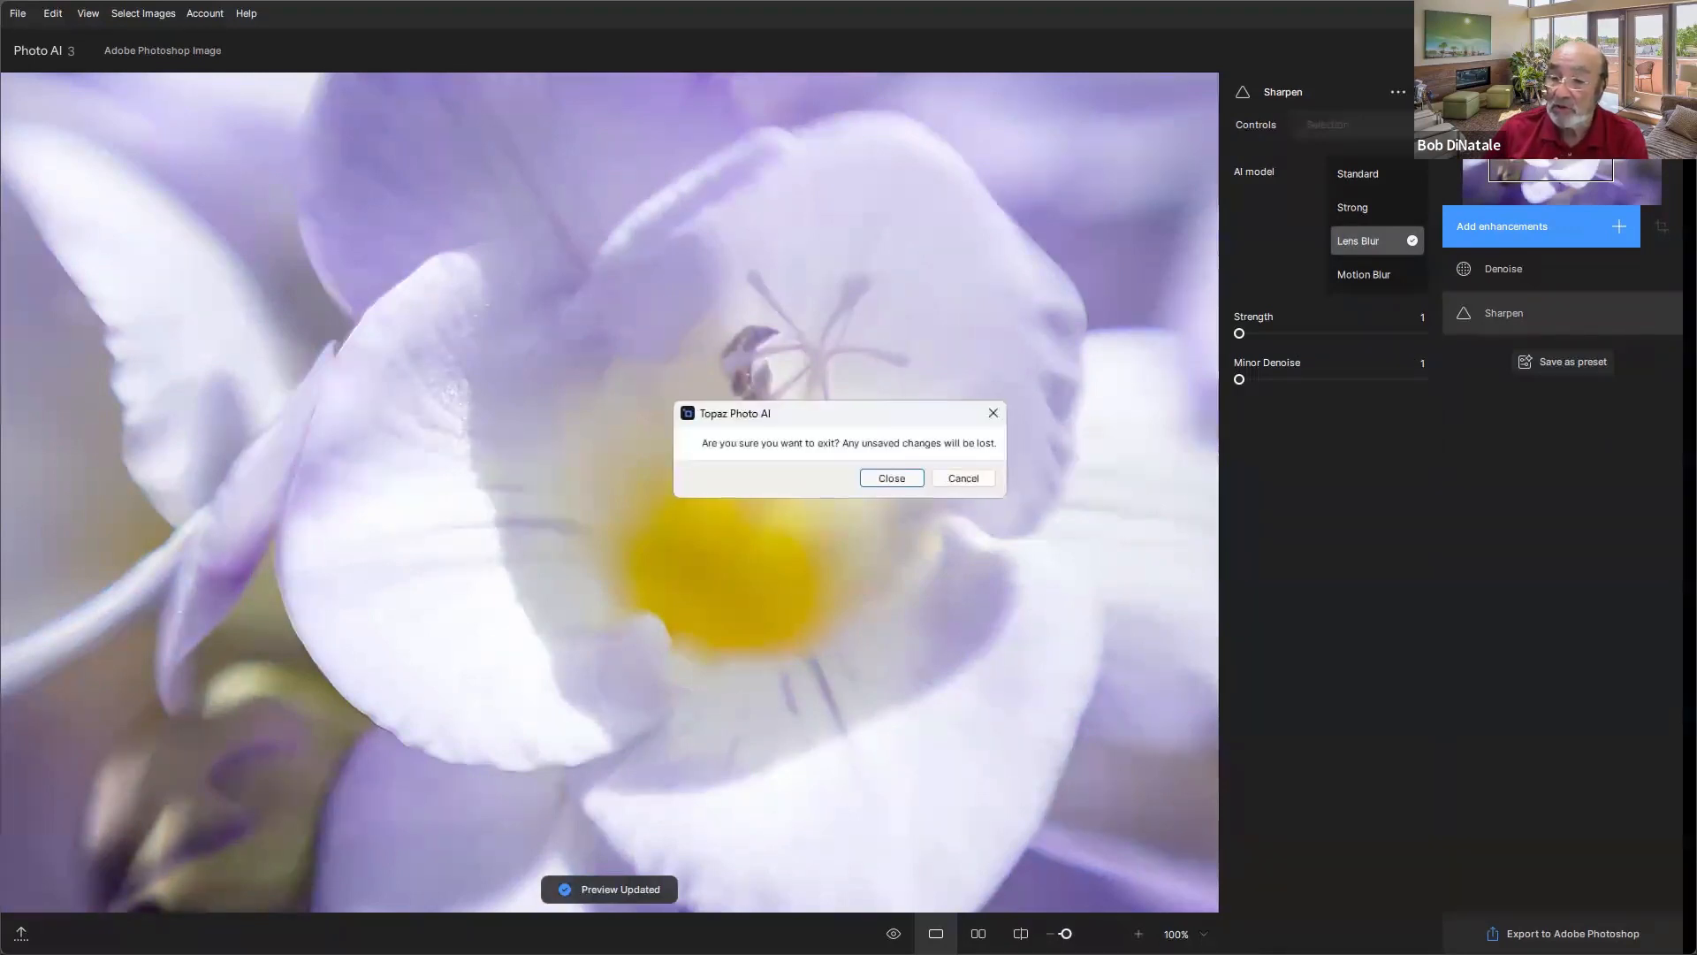
{"action": "left_click", "coordinate": [898, 483]}
- Toggle the smart filters' visibility again to compare the sharpening, then return to Lightroom
{"action": "left_click", "coordinate": [1509, 210]}
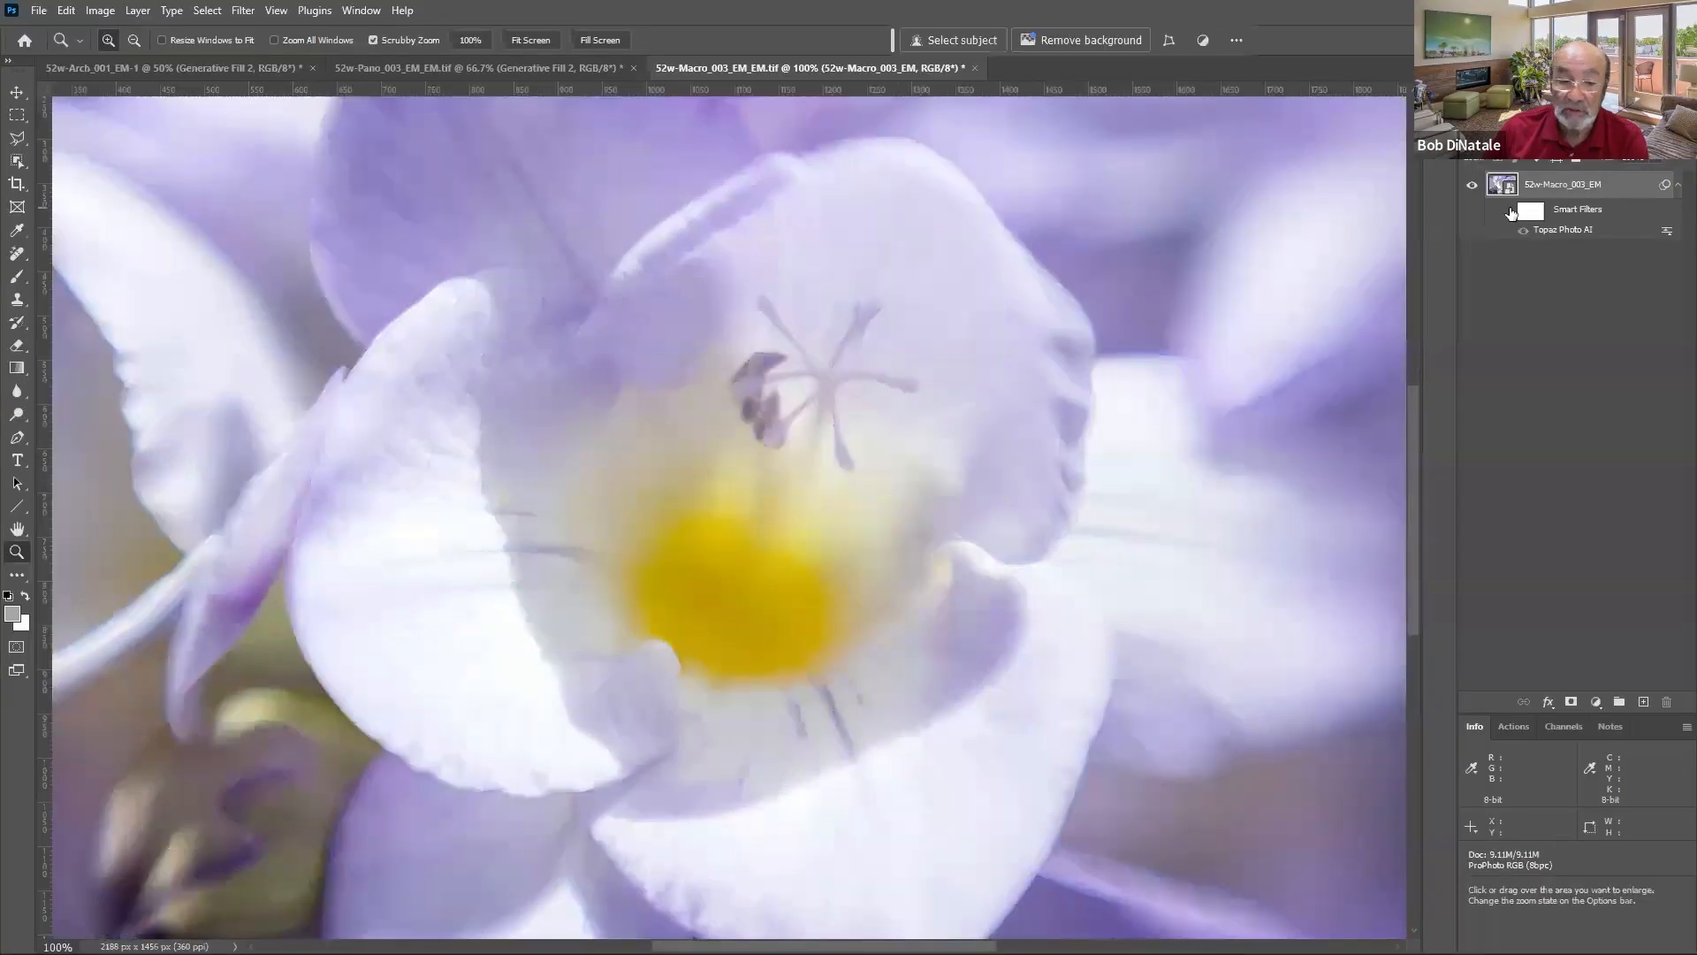
{"action": "left_click", "coordinate": [1509, 211]}
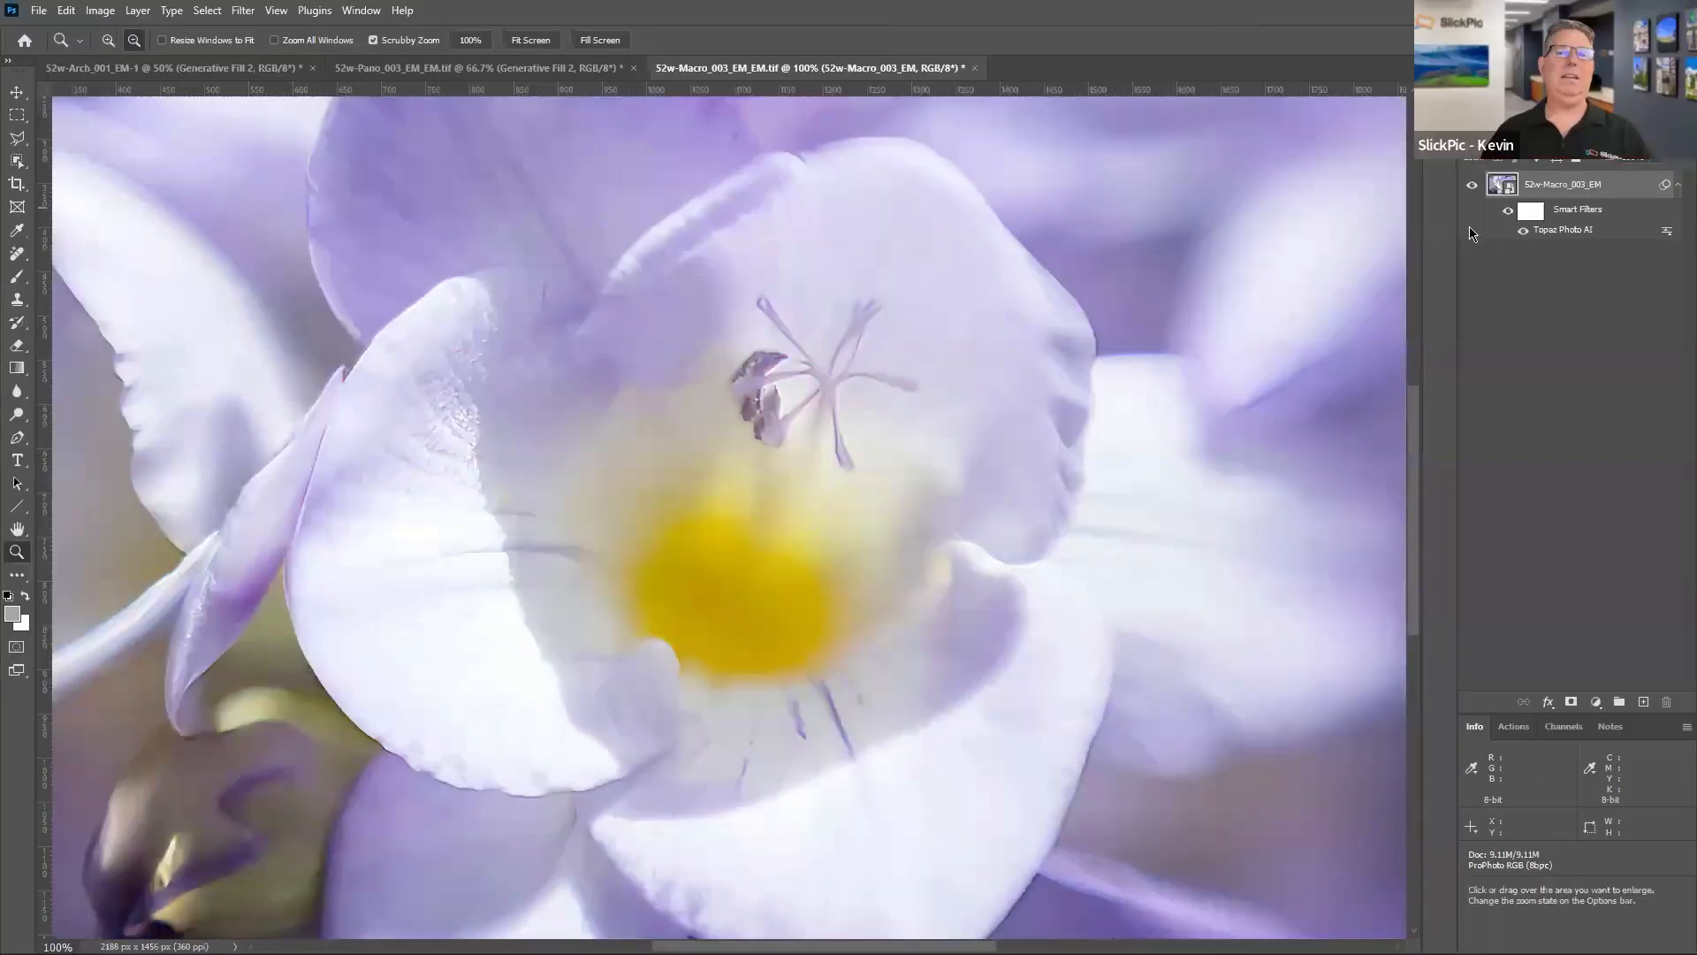
{"action": "key", "text": "alt+Tab"}
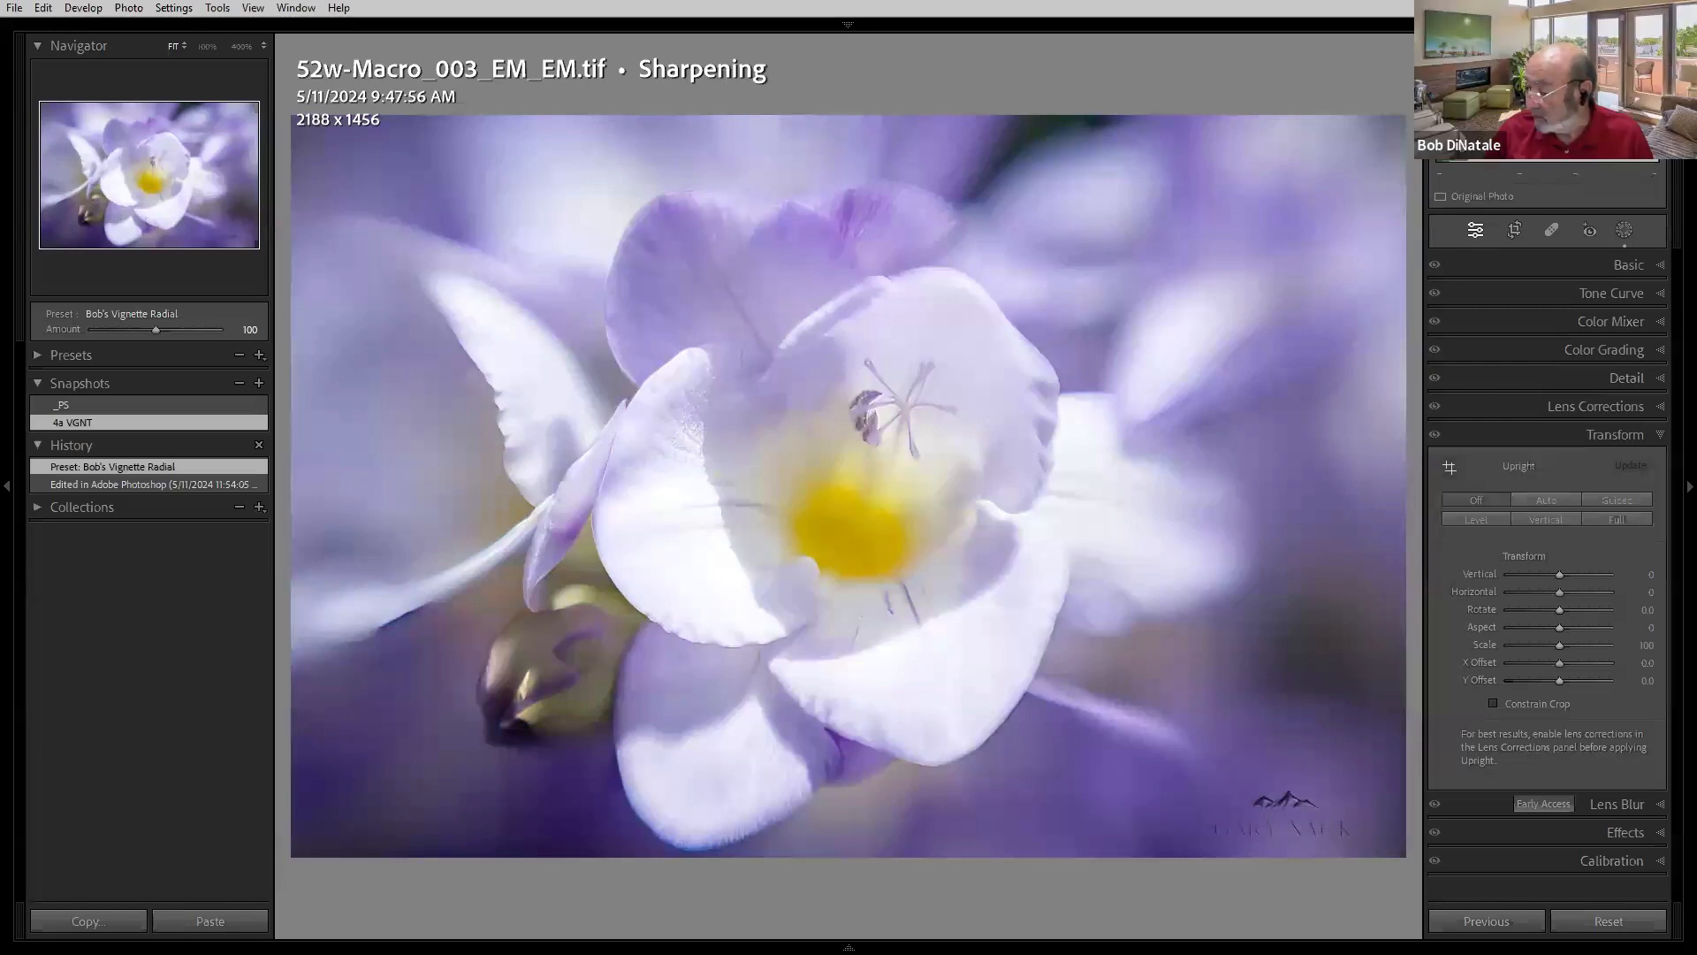
- Compare the 52w-Macro_004 original and edited versions, zoomed to 100% on the bee
{"action": "key", "text": "Right"}
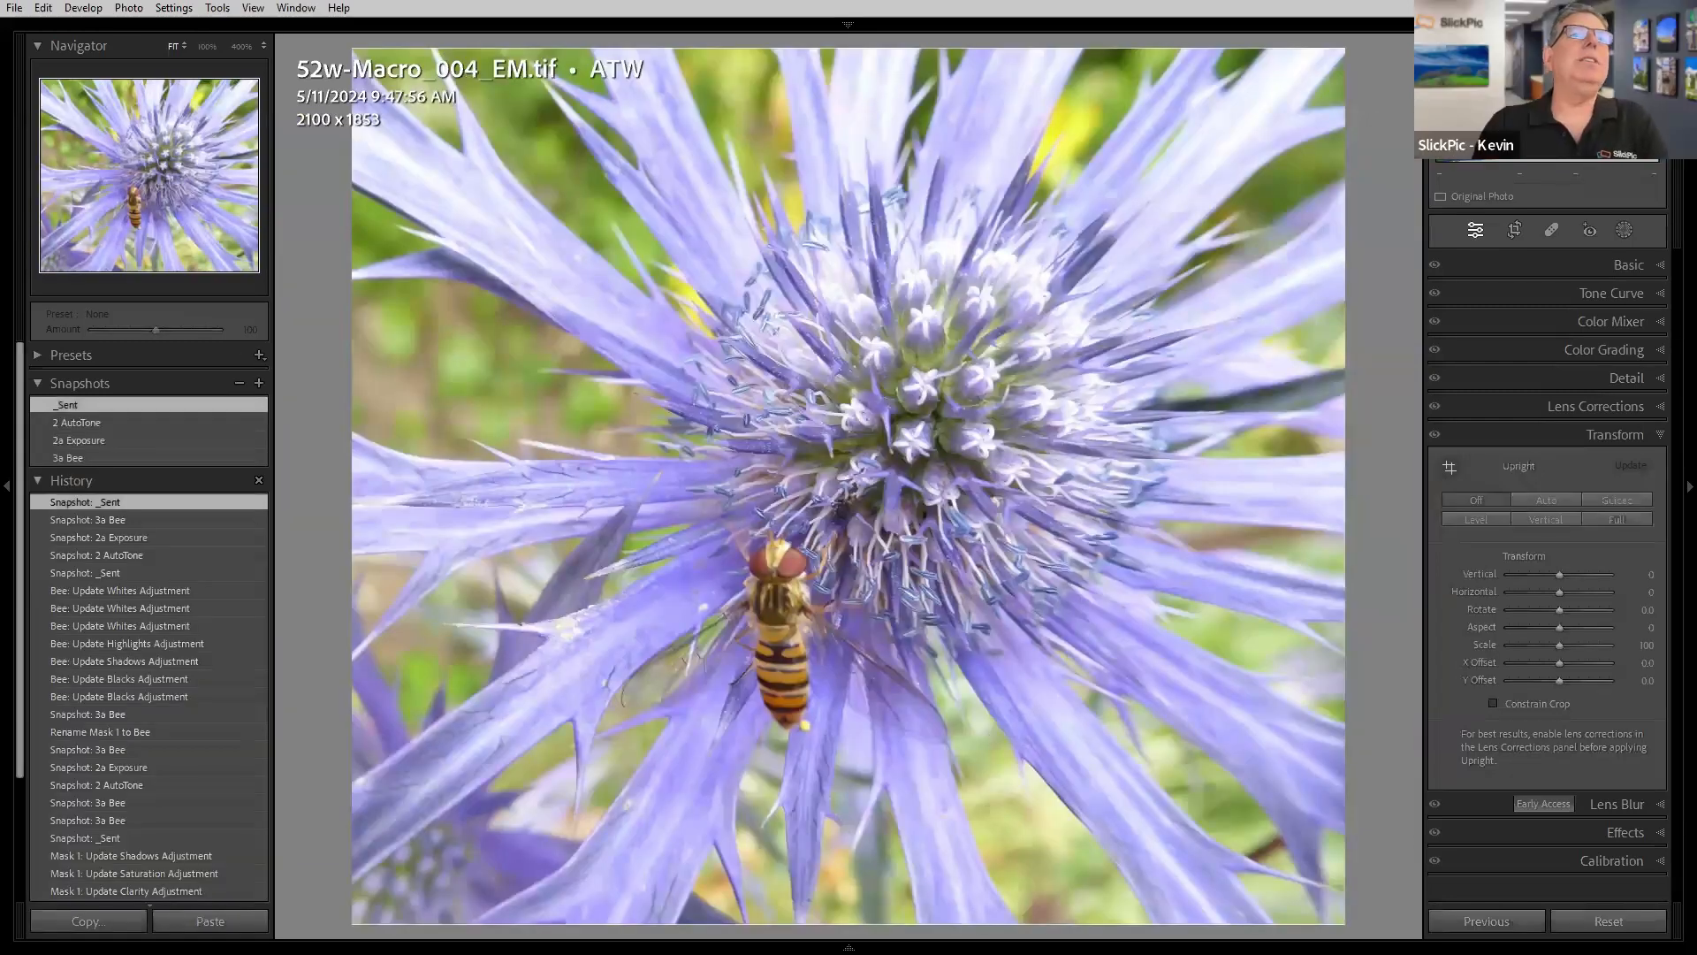
{"action": "key", "text": "Right"}
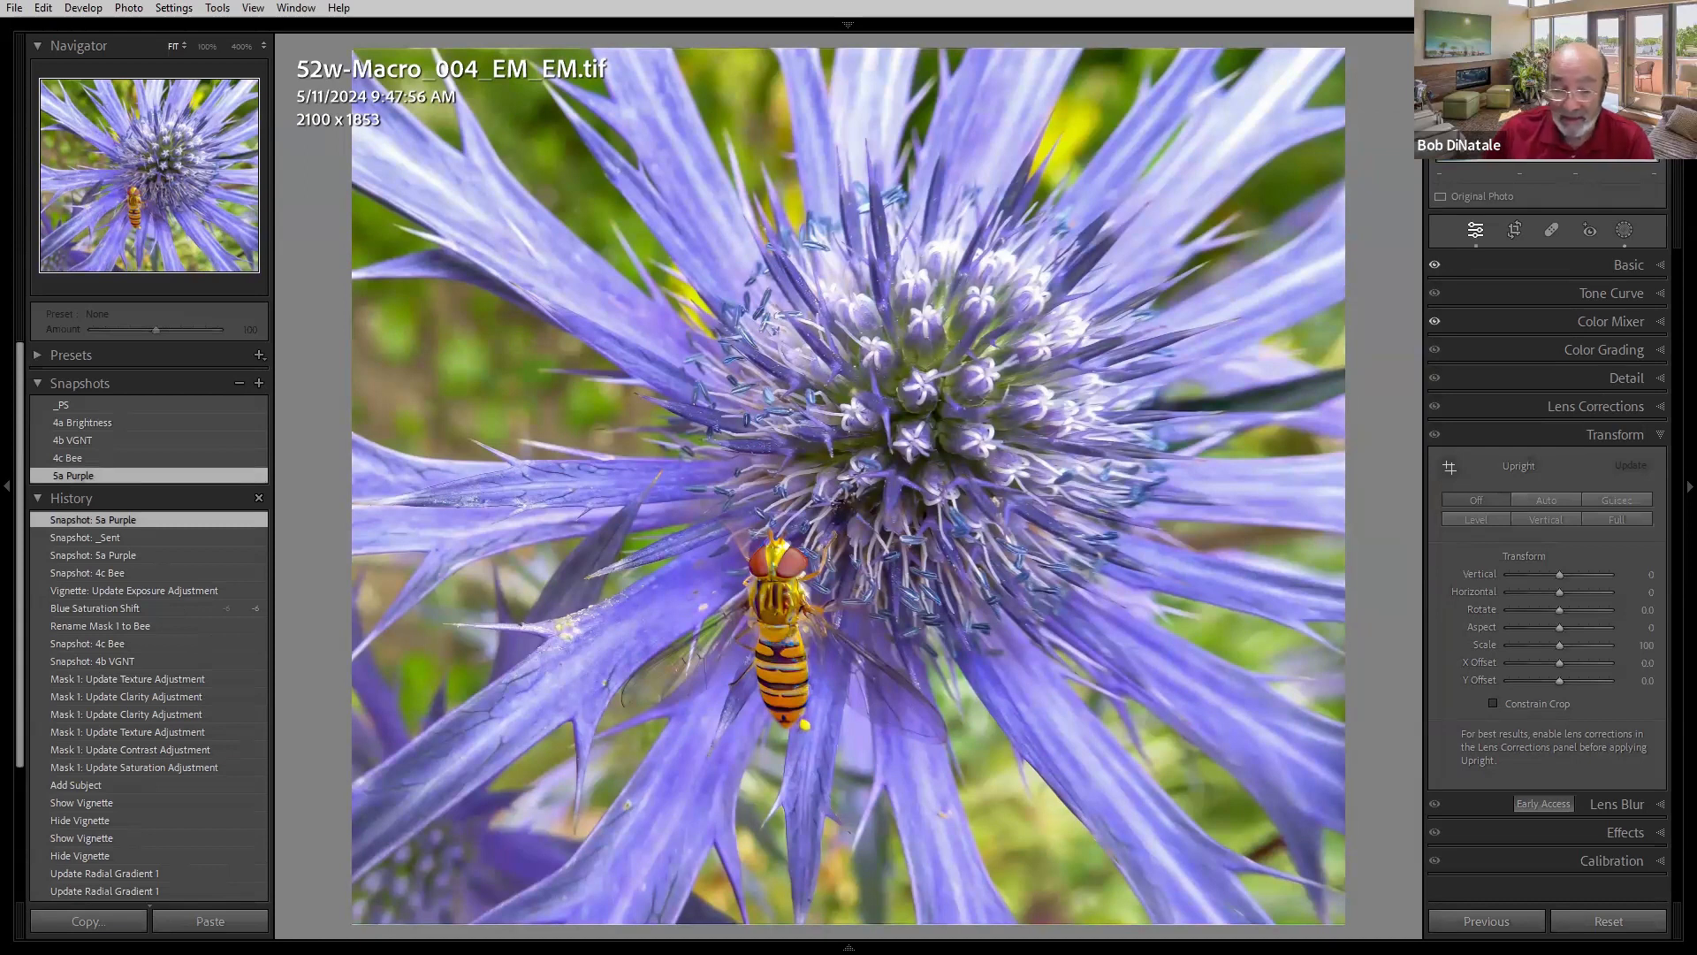
{"action": "key", "text": "Left"}
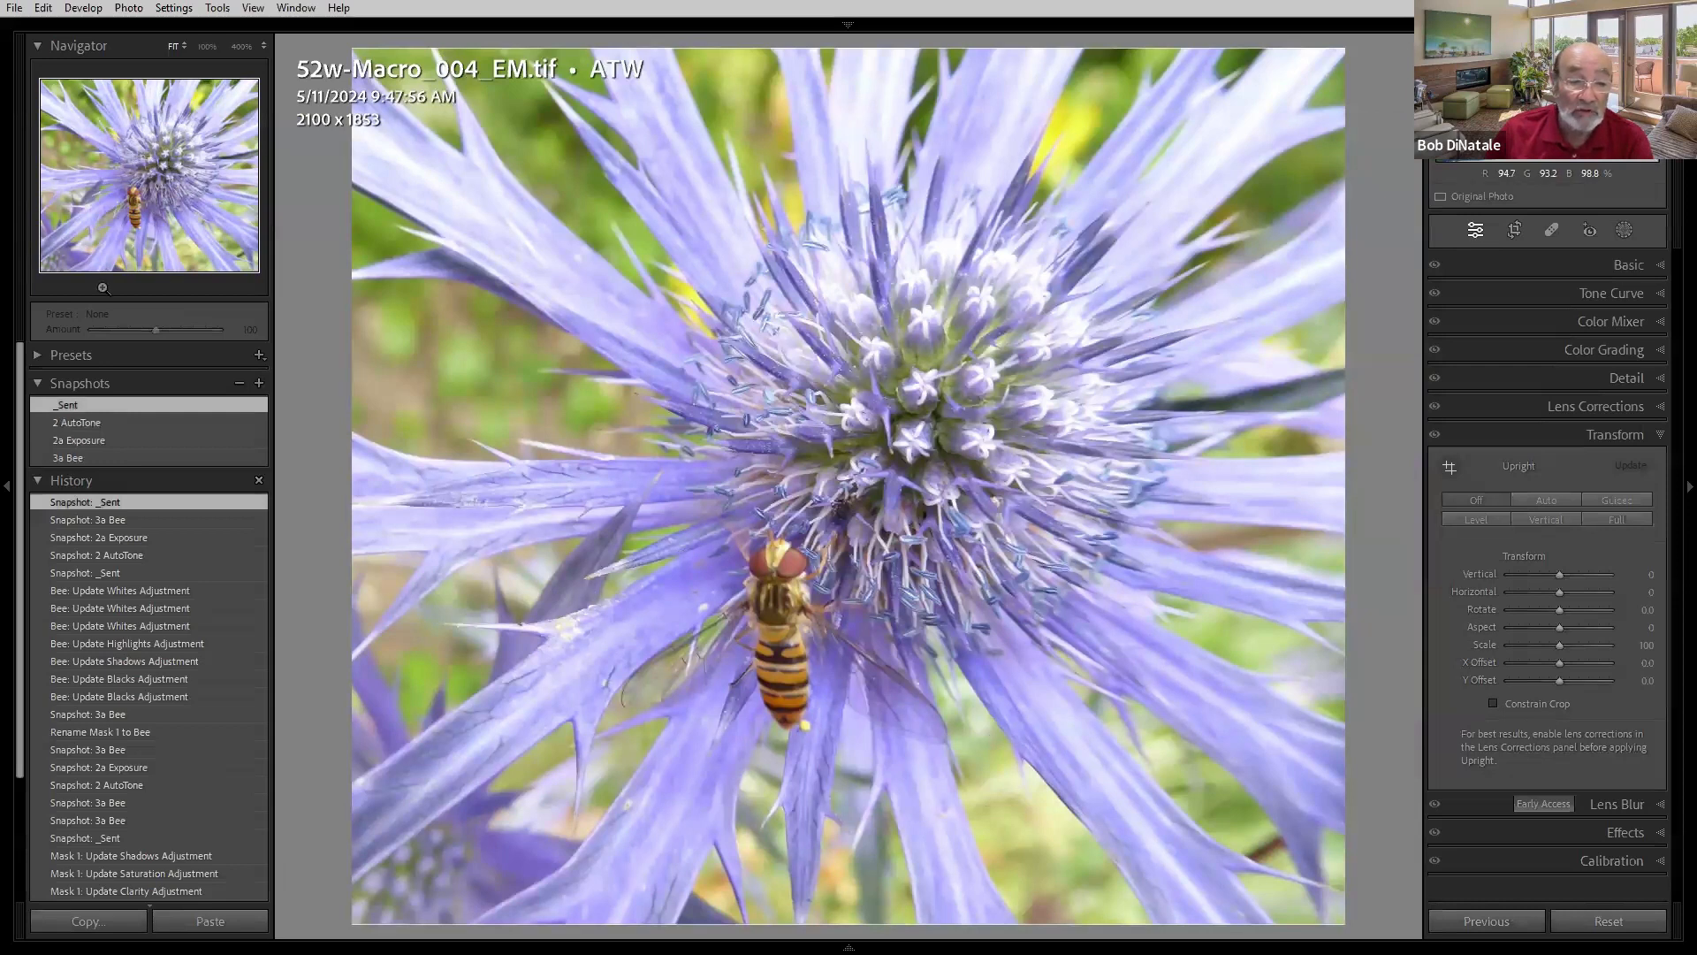
{"action": "left_click", "coordinate": [137, 205]}
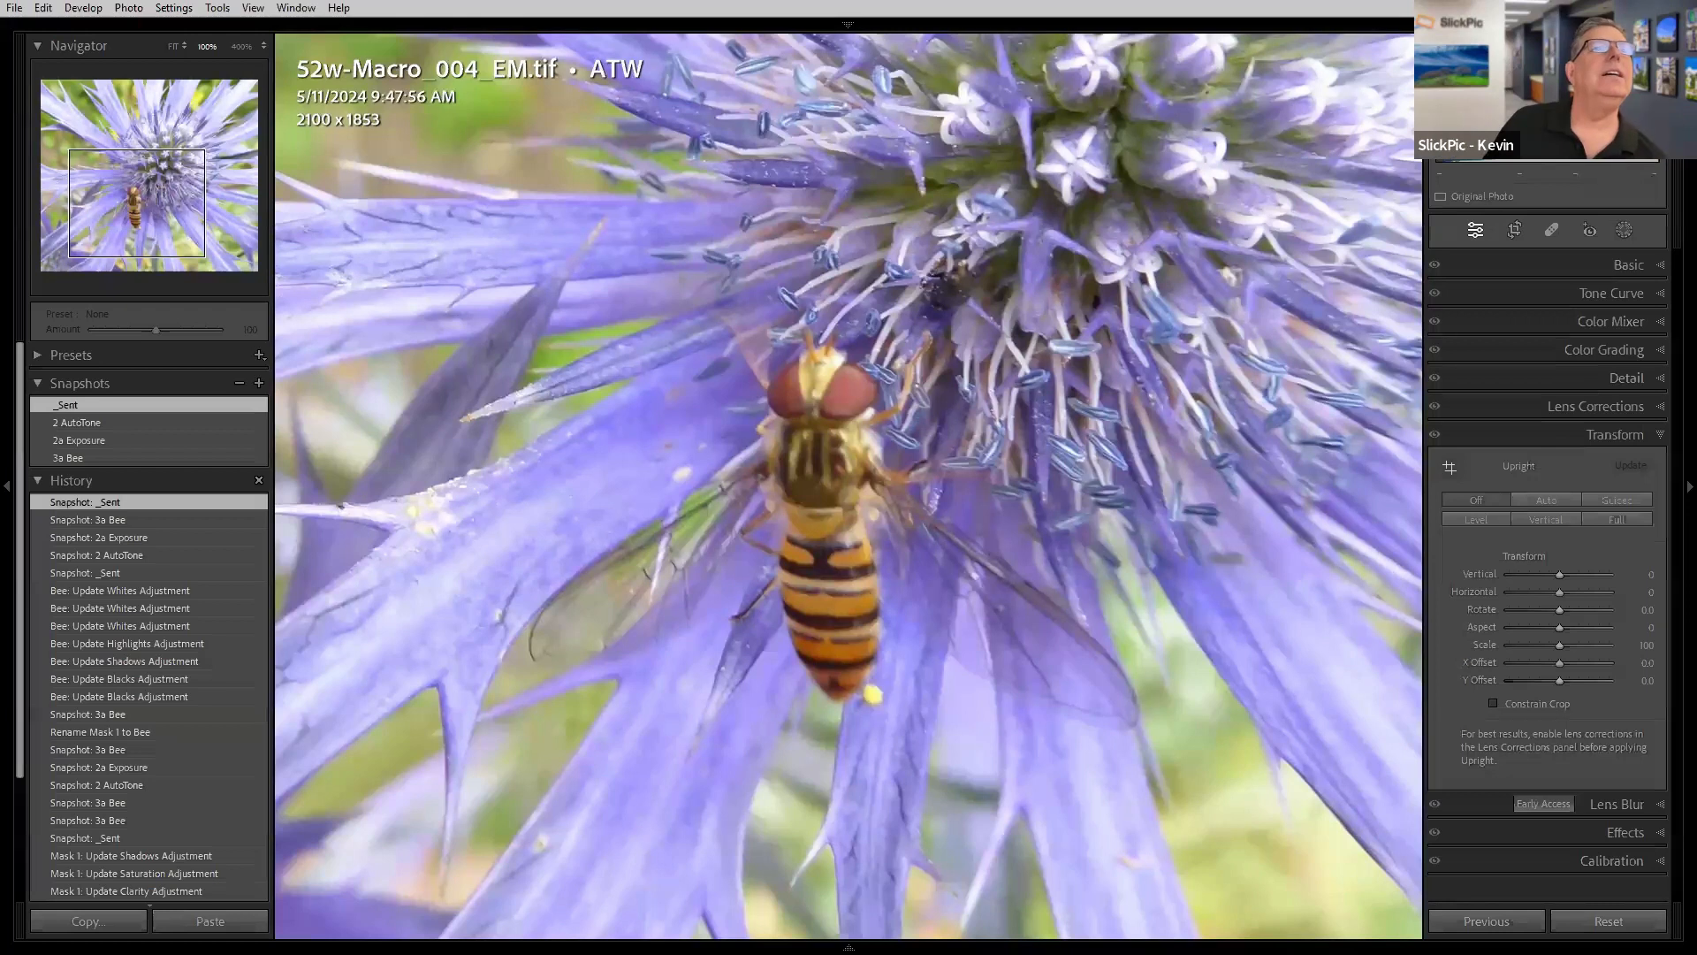
{"action": "key", "text": "Right"}
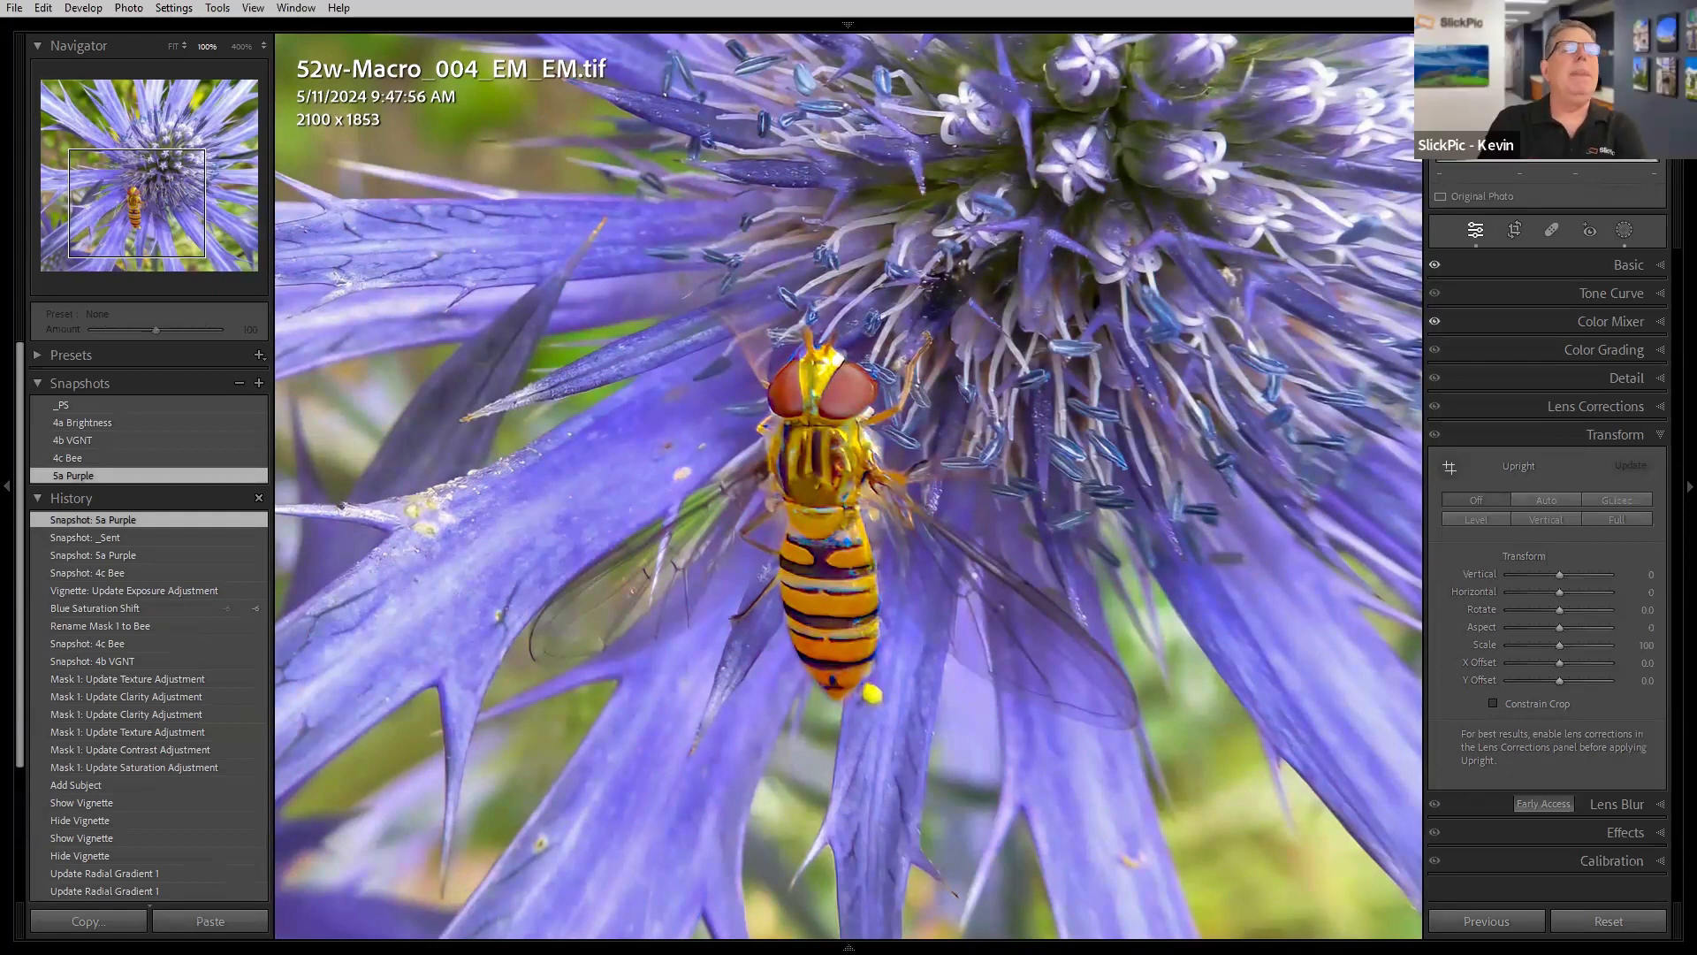
- Browse the remaining book cover, coupon and website images in the filmstrip
{"action": "key", "text": "Right"}
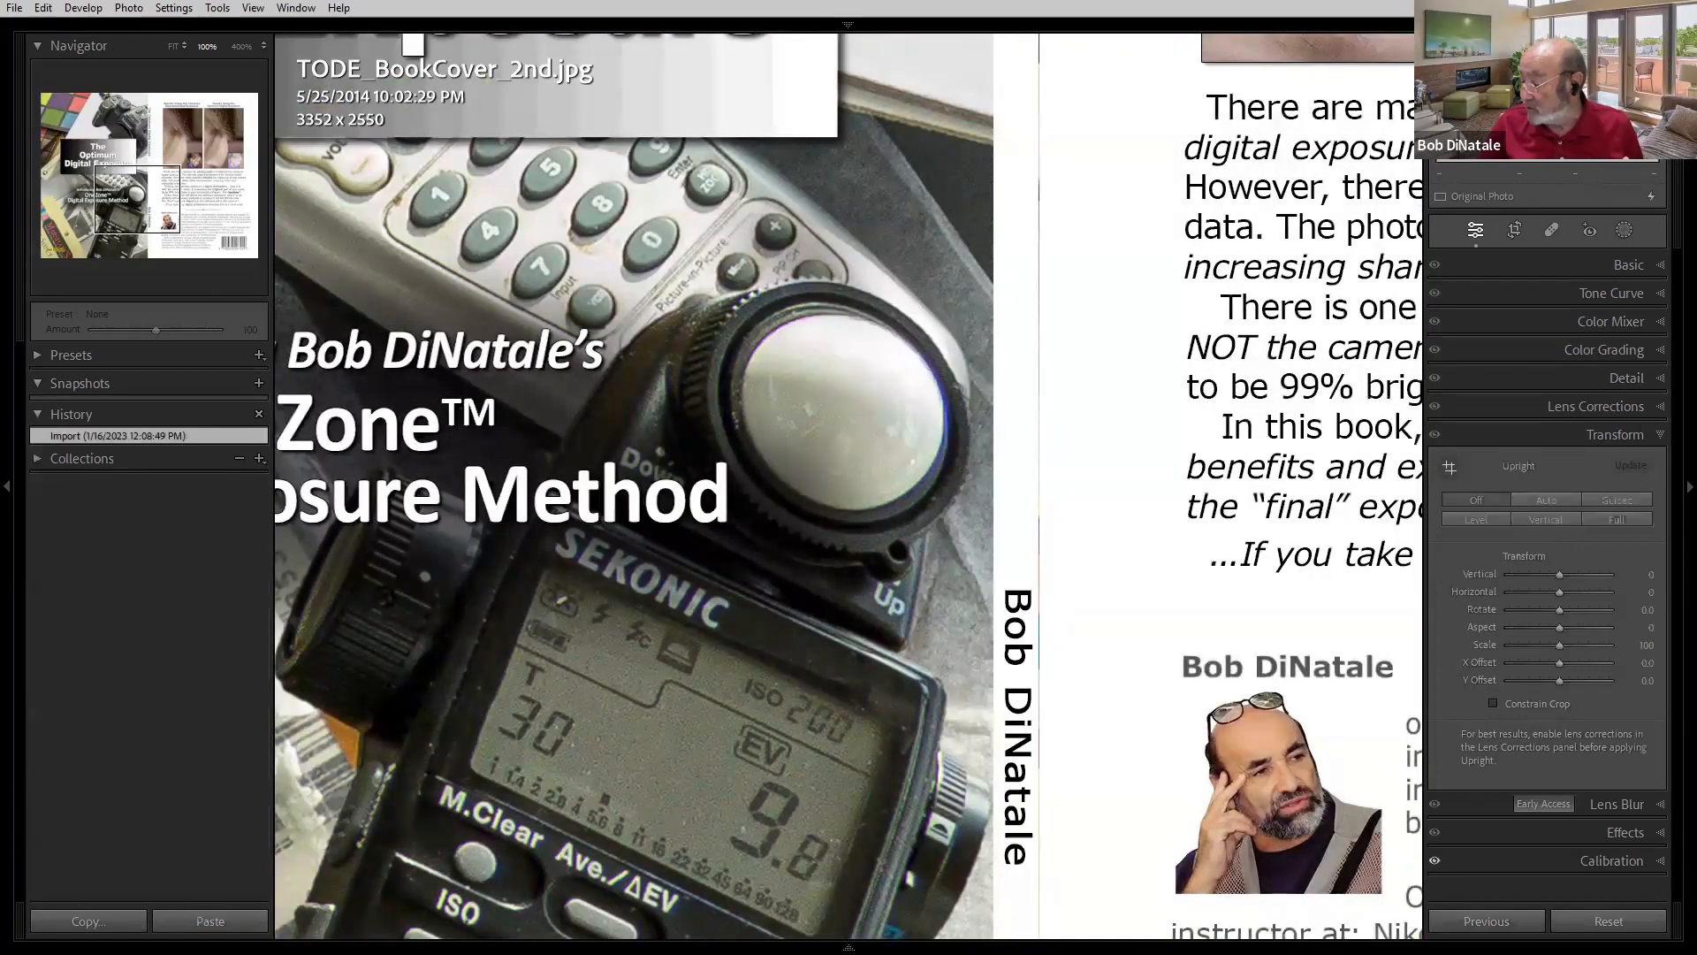
{"action": "key", "text": "Right"}
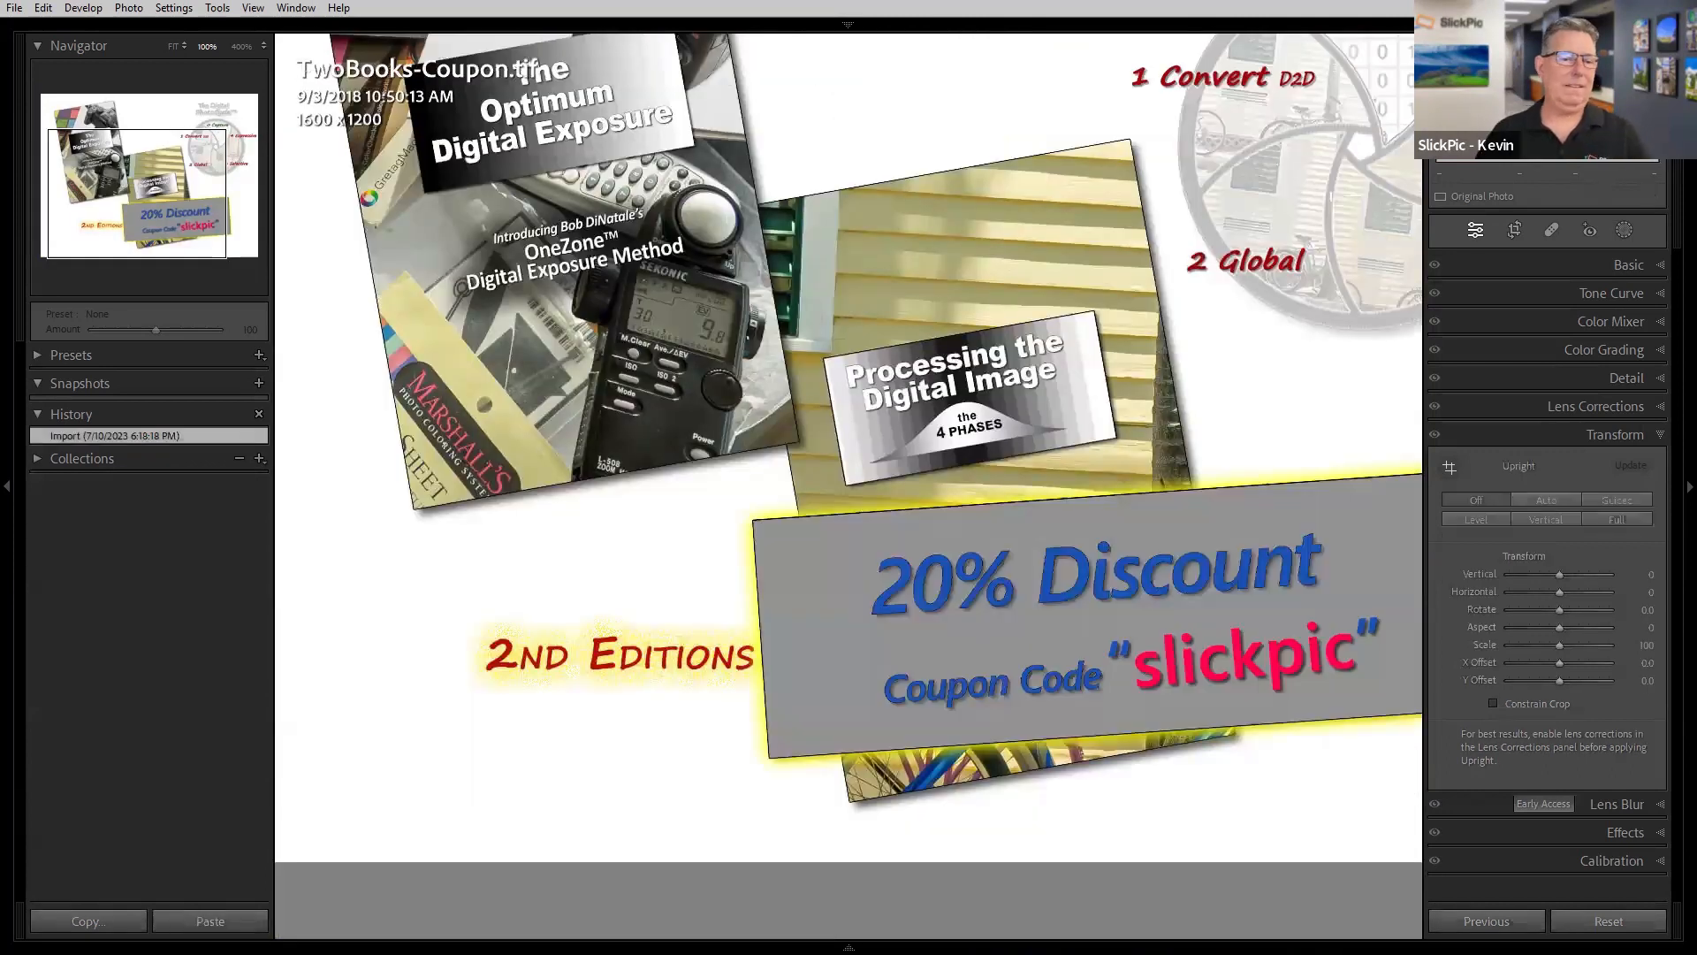
{"action": "key", "text": "z"}
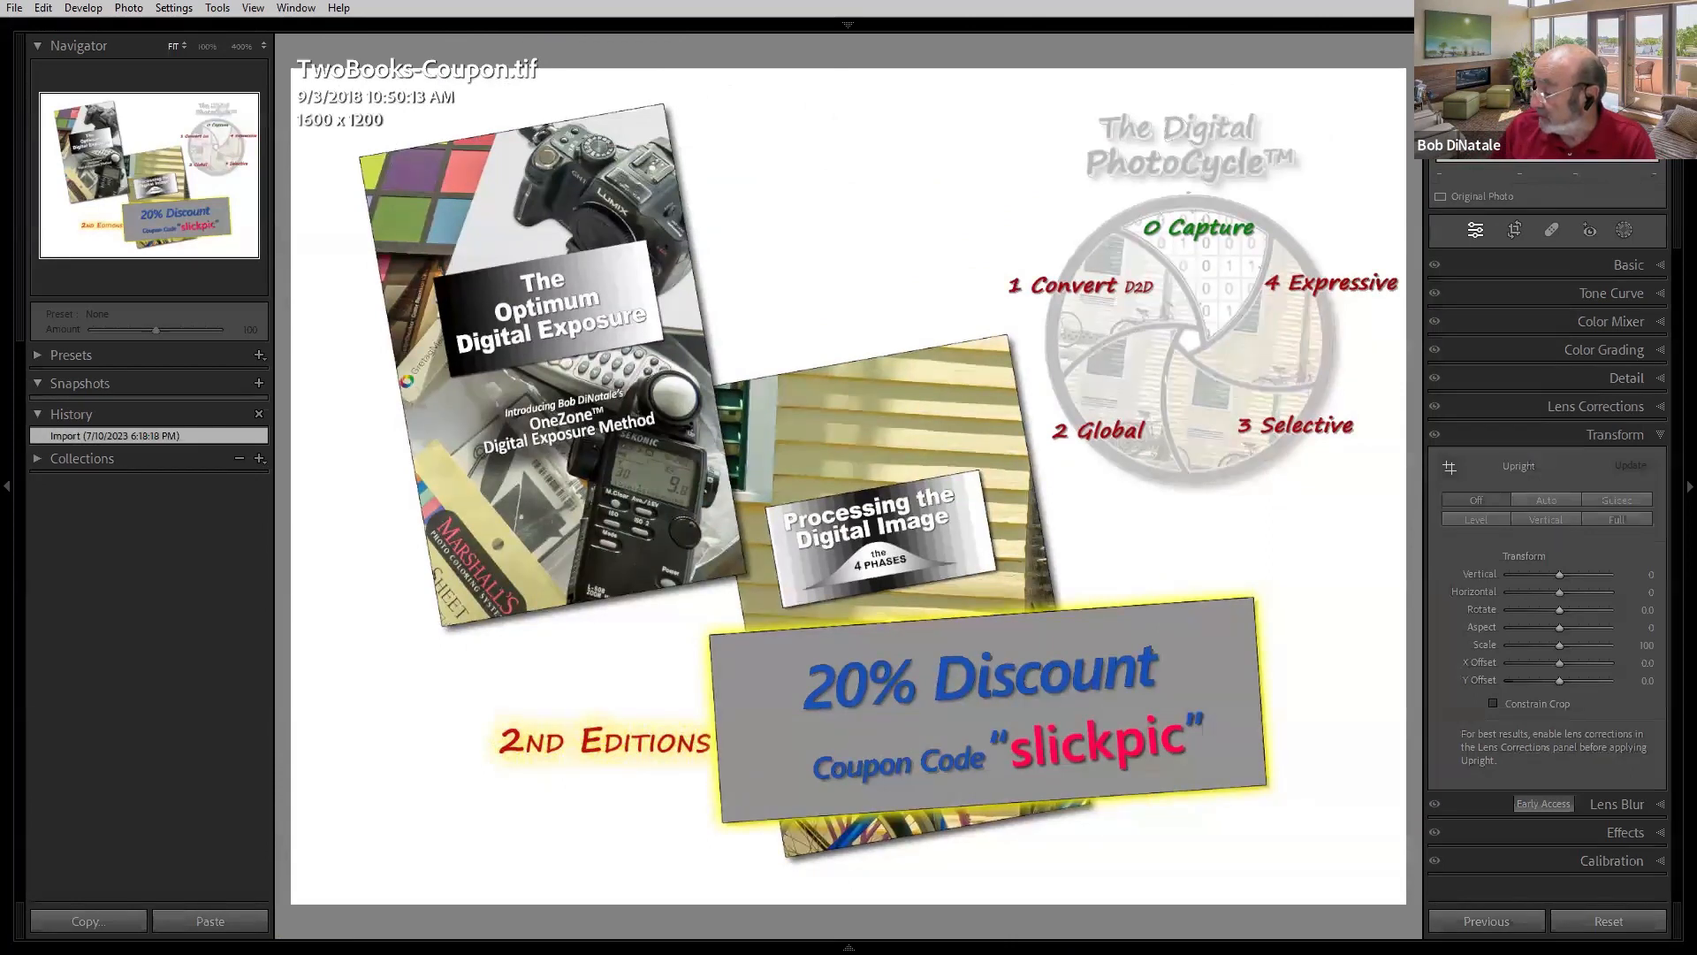
{"action": "key", "text": "Right"}
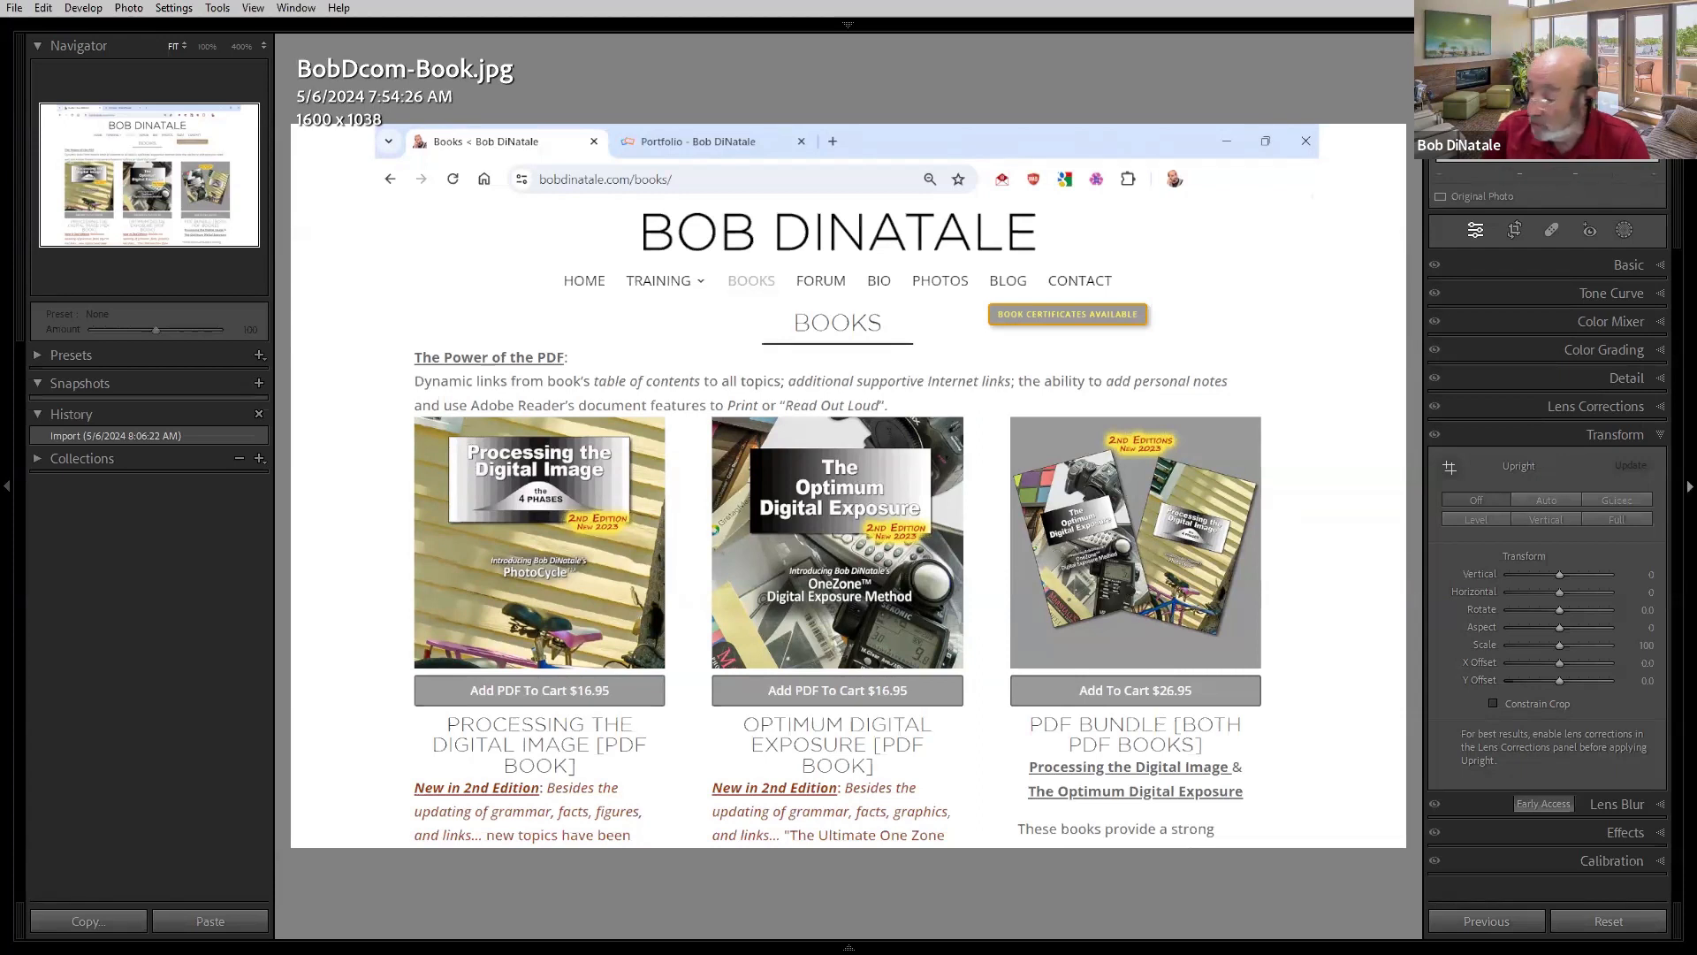
{"action": "key", "text": "Right"}
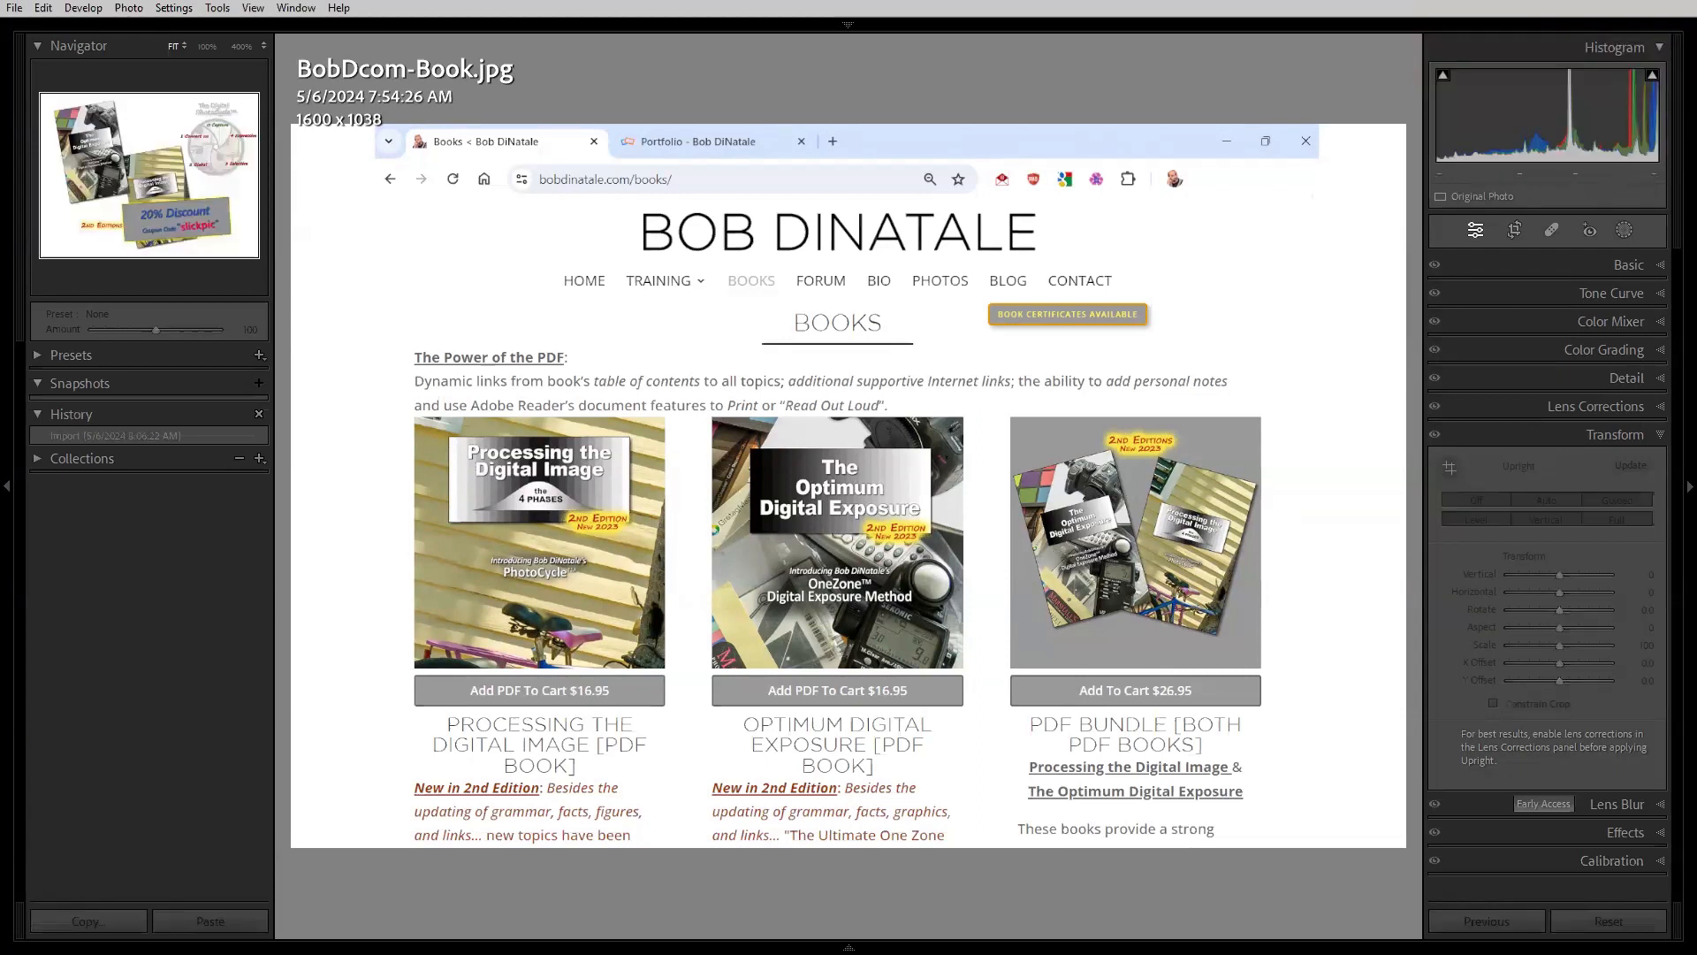